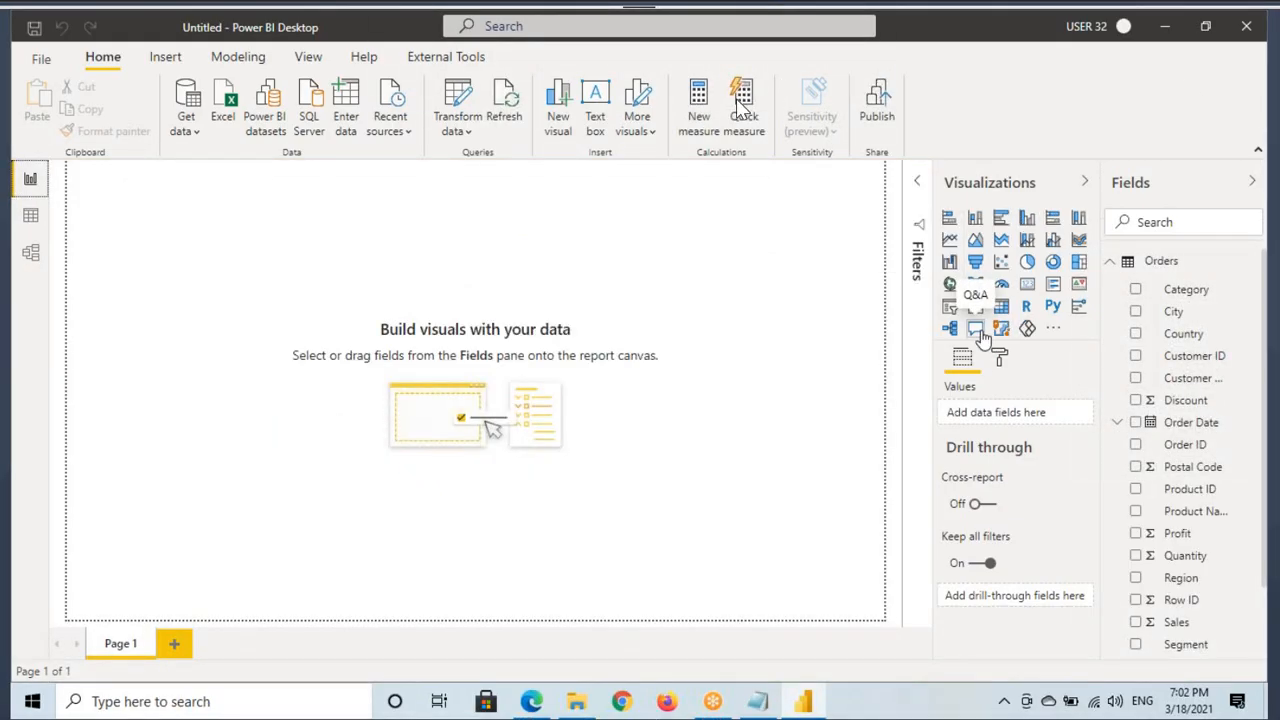
# Switch to the Power BI Course Content PDF in Edge and review the Power BI Visualizations topic.
pyautogui.click(531, 702)
pyautogui.scroll(-5, 737, 108)
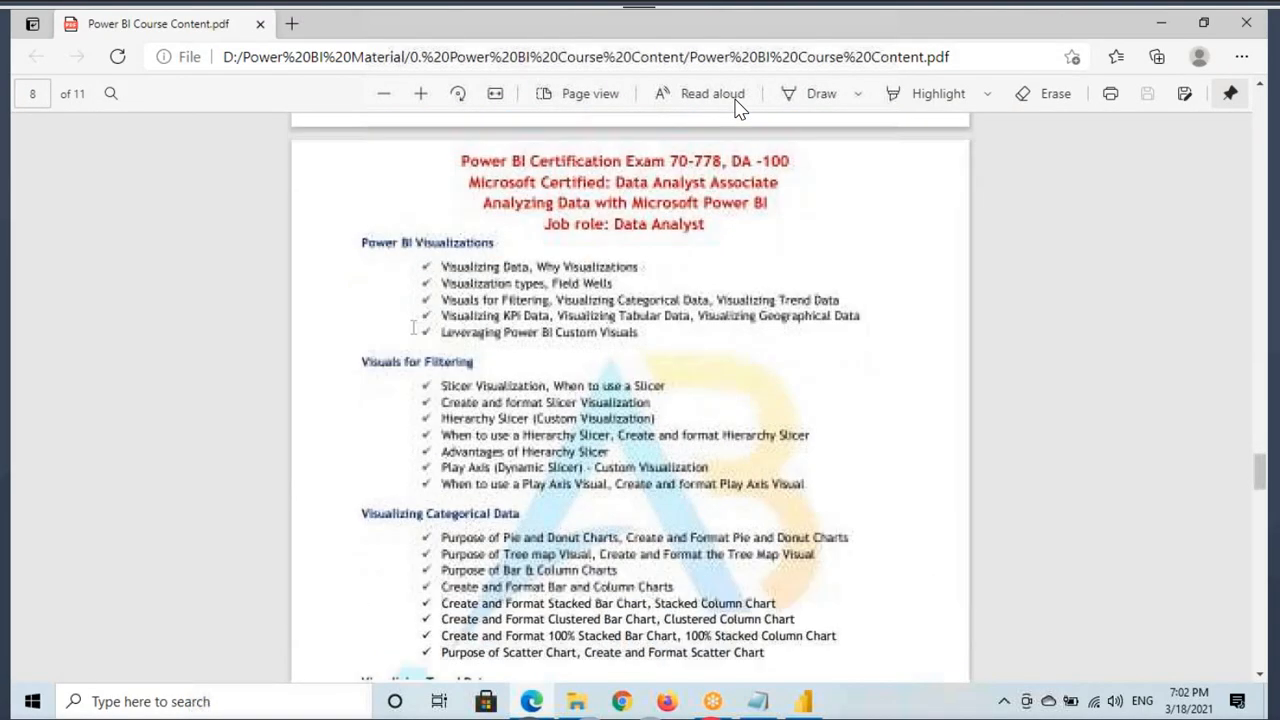
pyautogui.scroll(3, 737, 108)
pyautogui.moveTo(370, 420); pyautogui.dragTo(480, 420)
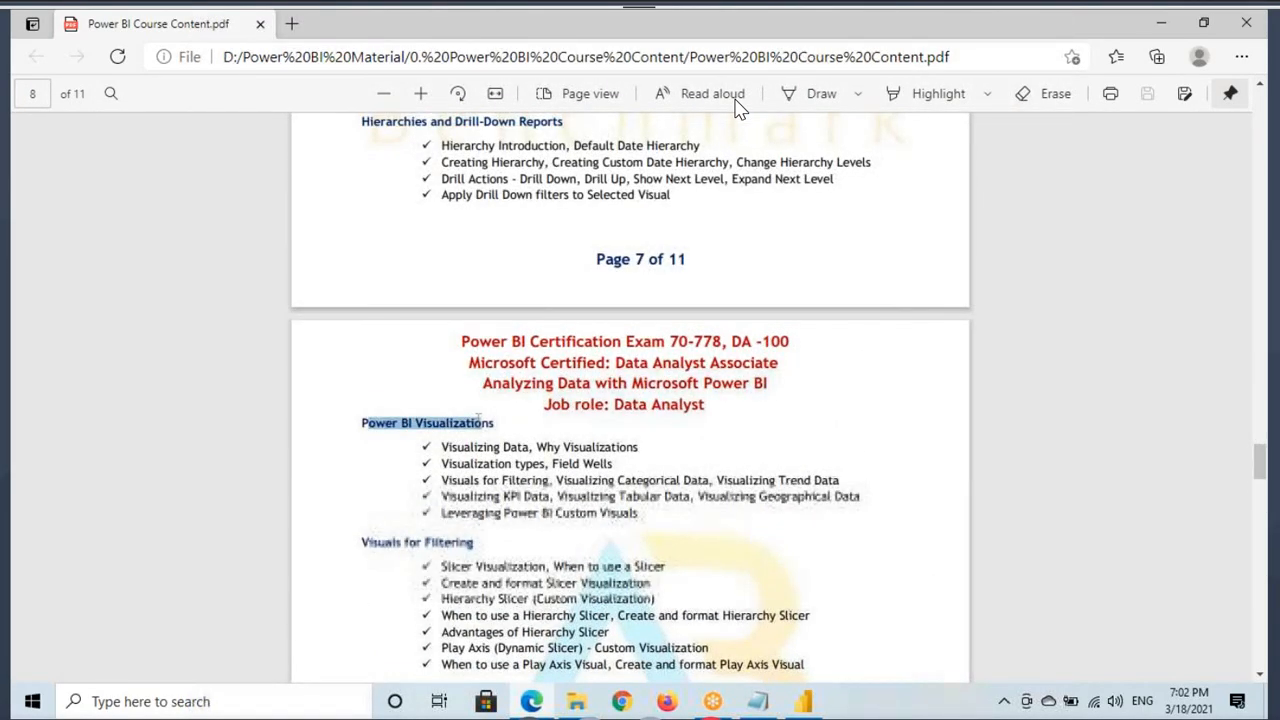
pyautogui.click(471, 425)
pyautogui.doubleClick(418, 428)
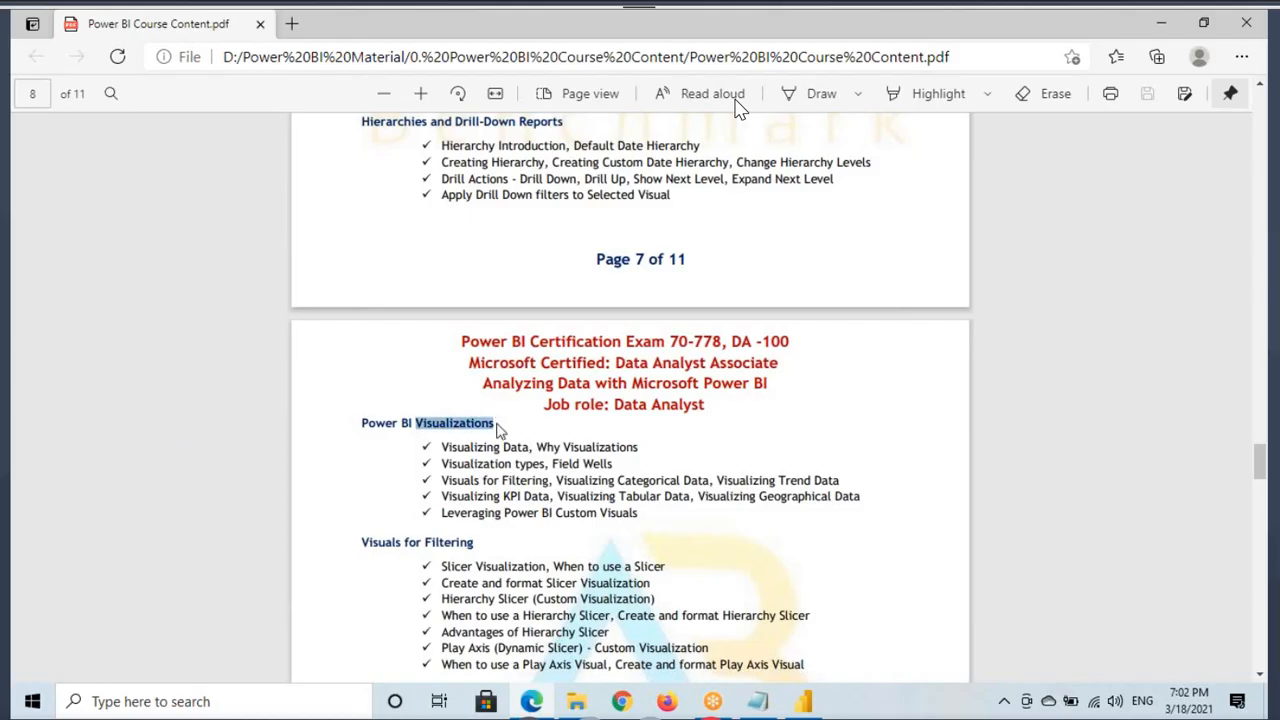
# Switch back to Power BI Desktop and set the report's page view to Actual size.
pyautogui.click(805, 701)
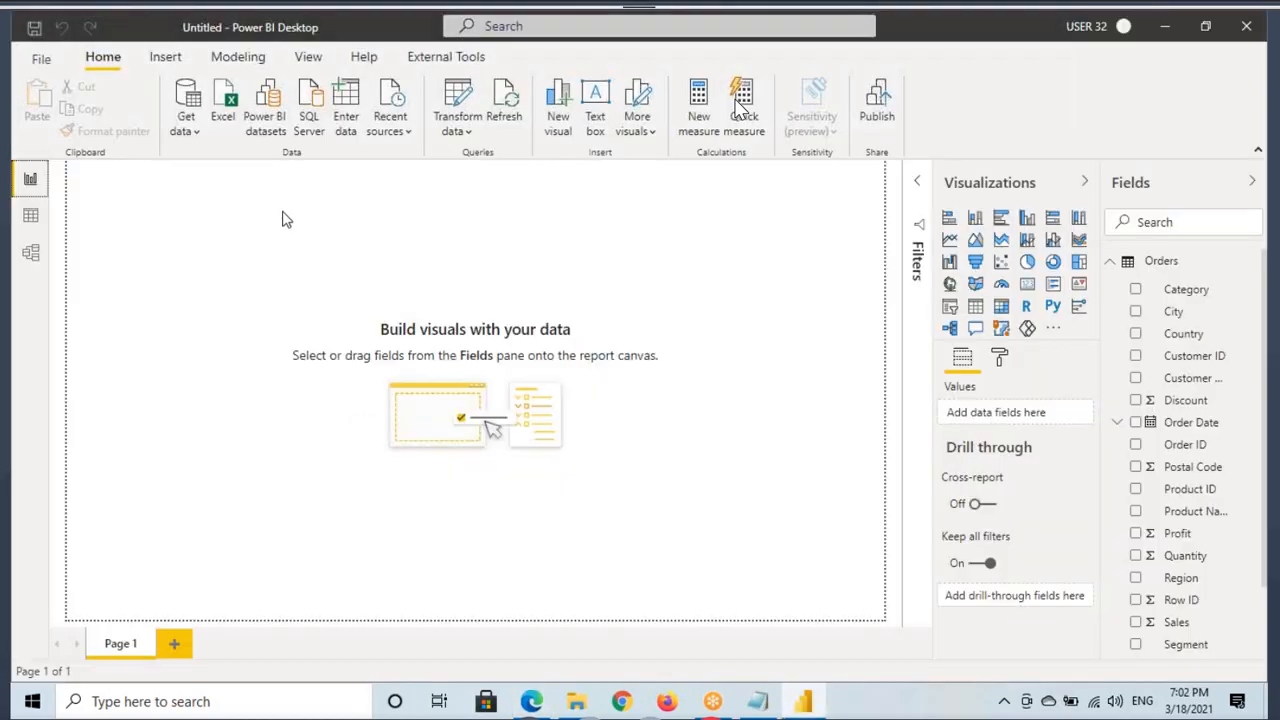
pyautogui.click(245, 203)
pyautogui.click(308, 57)
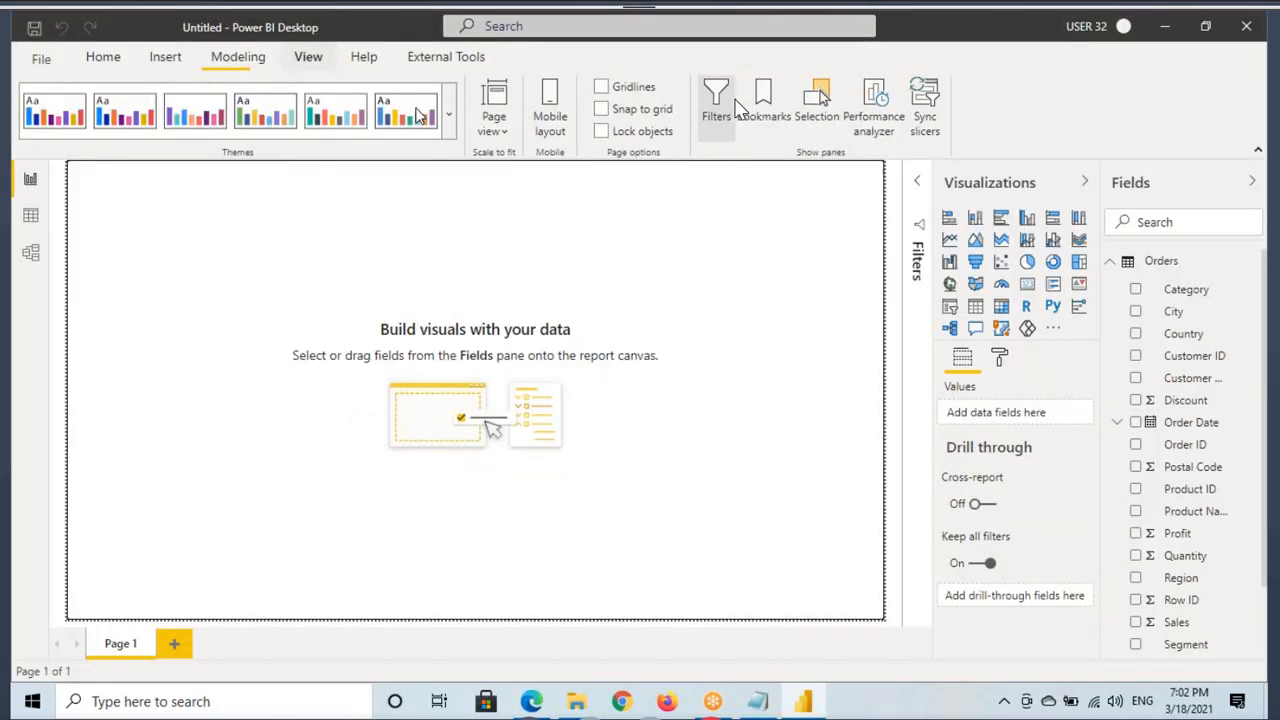
pyautogui.click(494, 120)
pyautogui.click(520, 190)
pyautogui.click(494, 125)
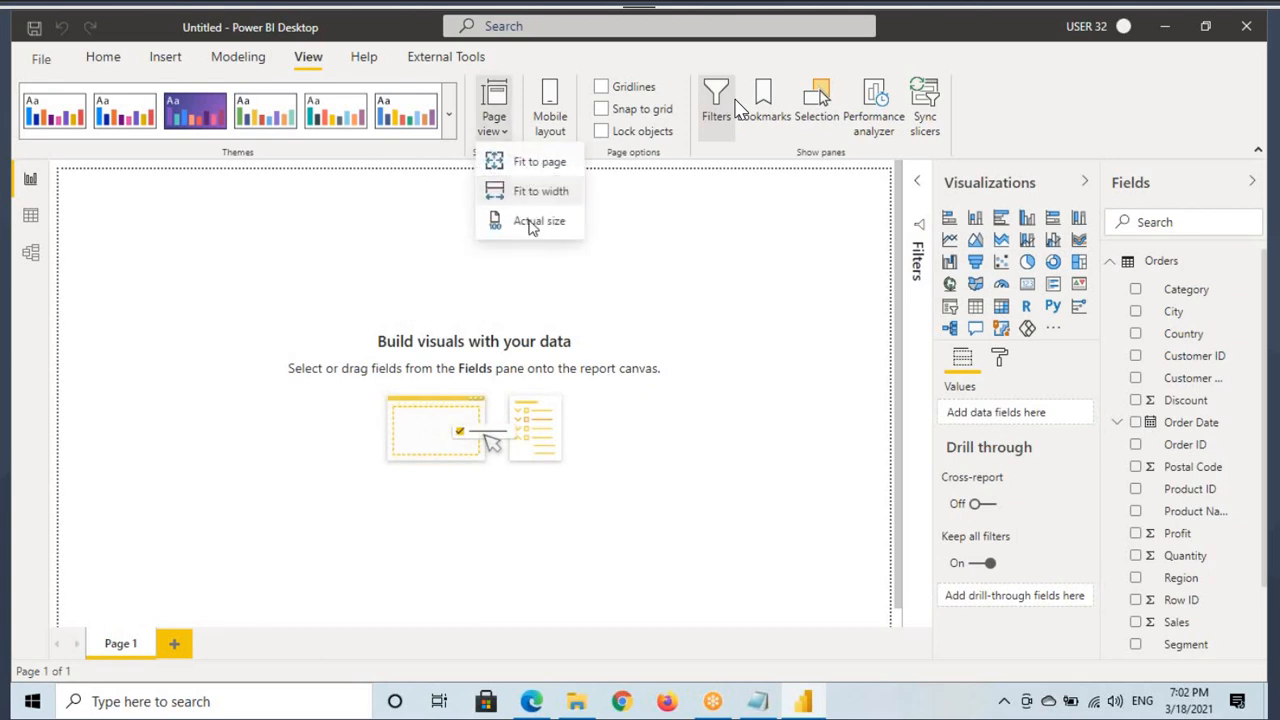
pyautogui.click(496, 220)
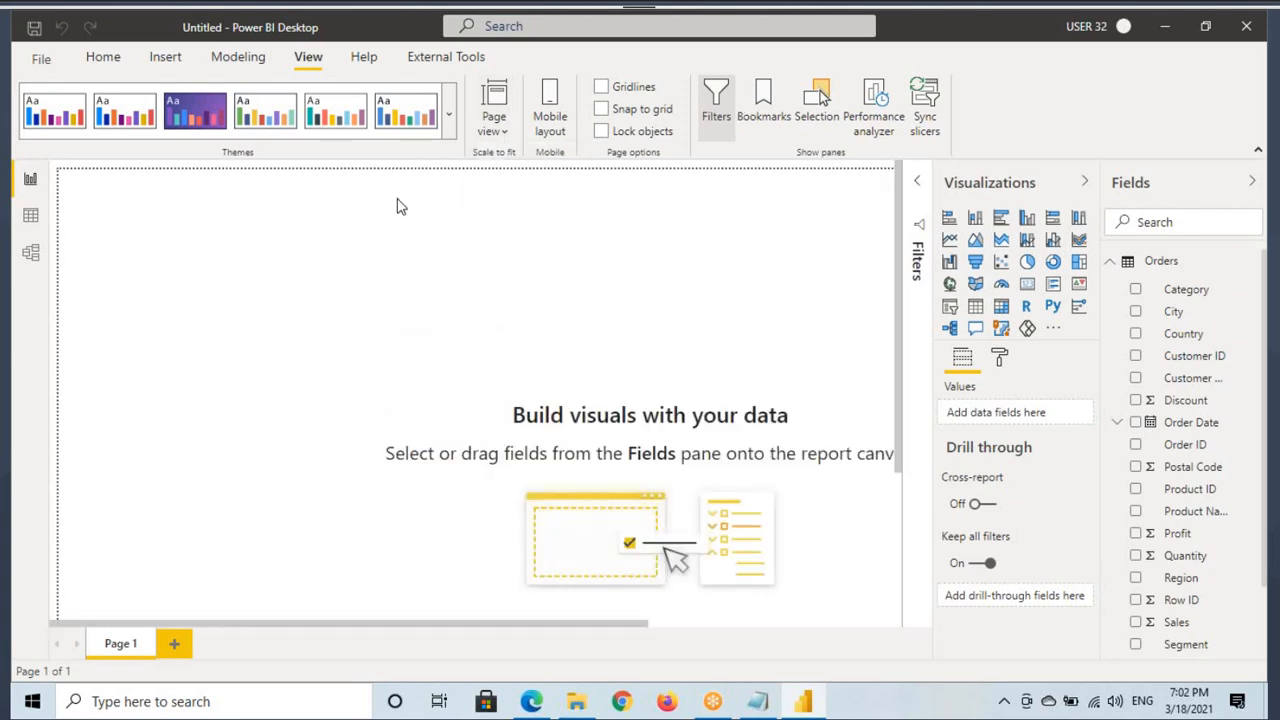
# Add a card visual to the report page and populate it with the Sales field.
pyautogui.click(1027, 284)
pyautogui.scroll(-2, 1237, 525)
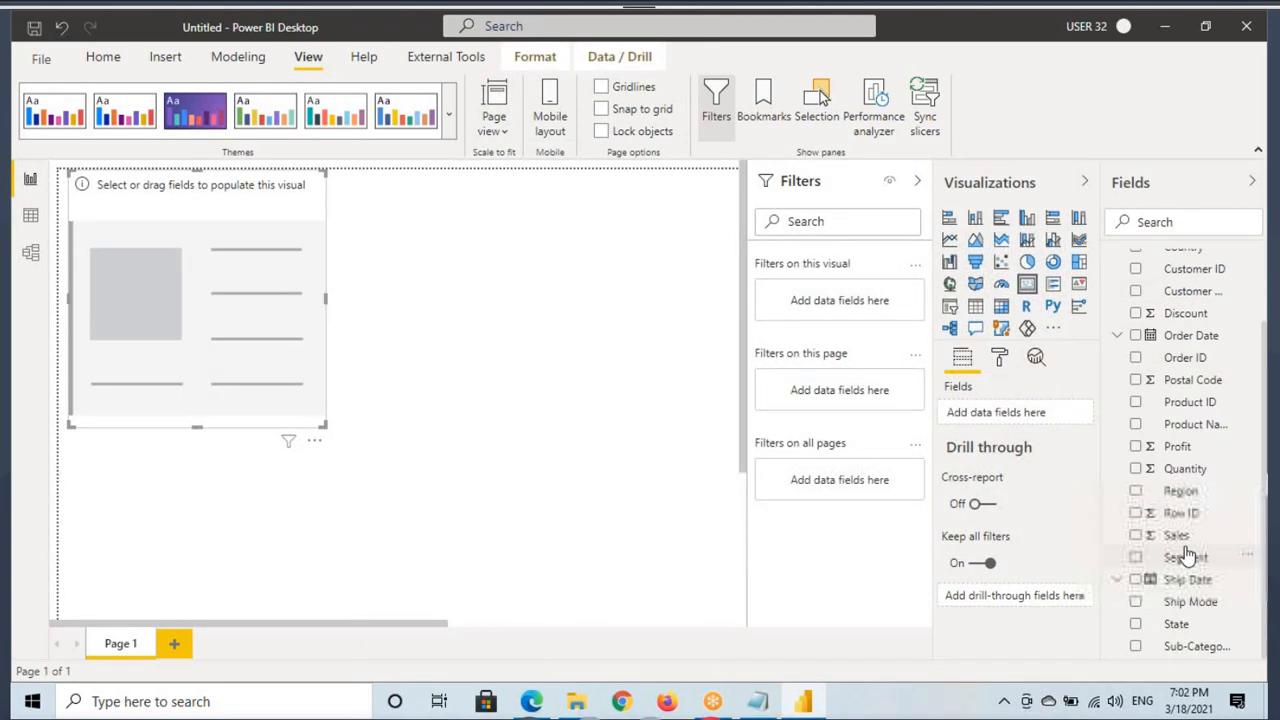
pyautogui.moveTo(1176, 535); pyautogui.dragTo(230, 280)
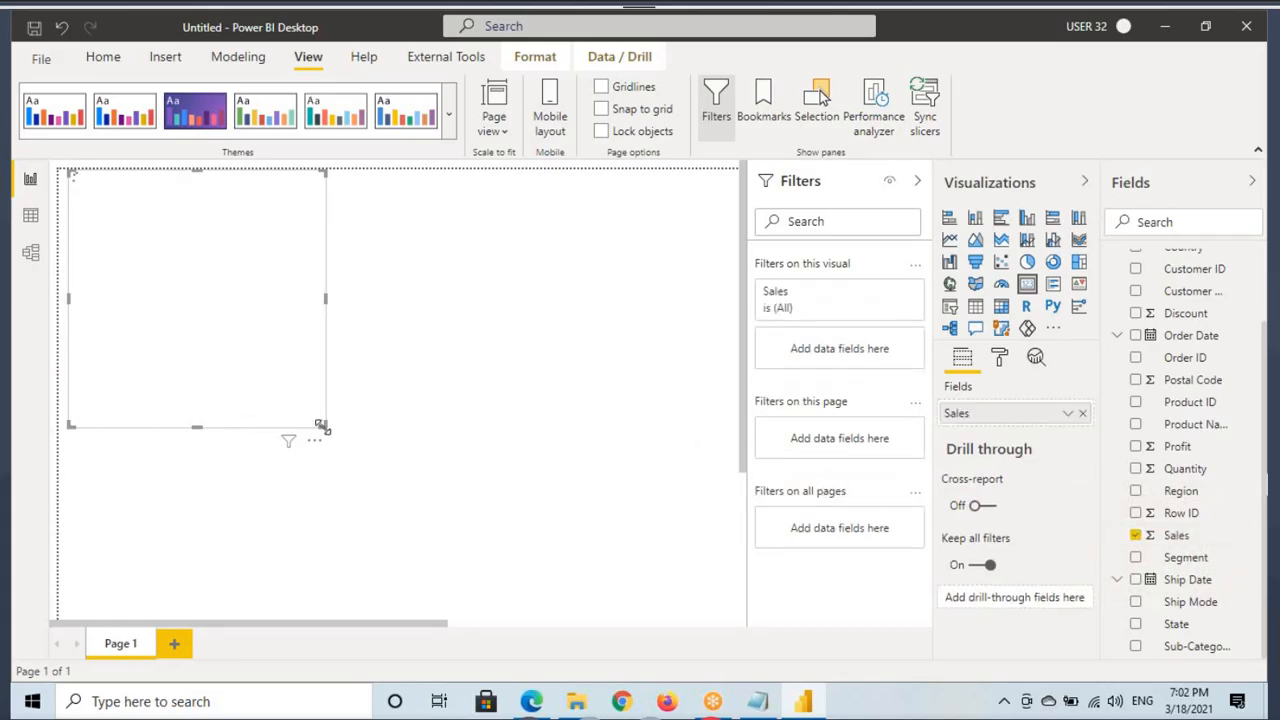
# Shrink the Sales card to a compact rectangle and move it slightly inward from the page's upper-left corner.
pyautogui.moveTo(321, 426); pyautogui.dragTo(263, 309)
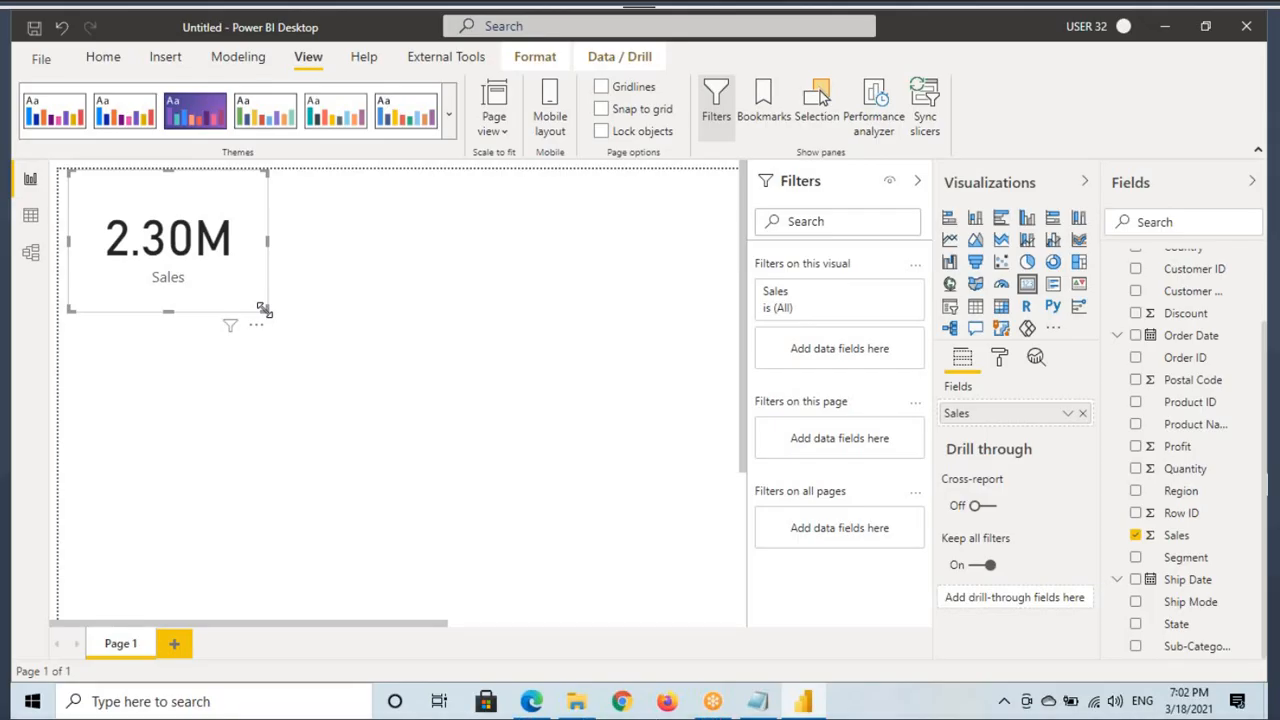
pyautogui.moveTo(190, 277); pyautogui.dragTo(256, 297)
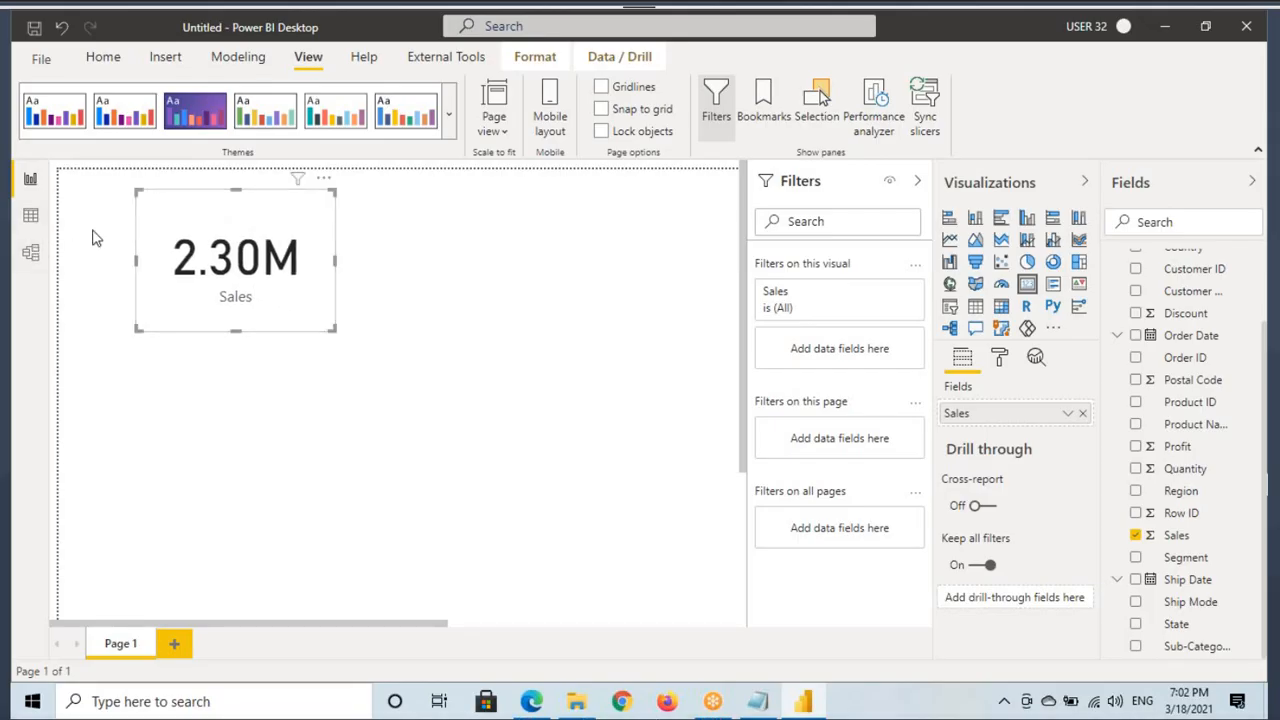
pyautogui.moveTo(334, 331); pyautogui.dragTo(309, 307)
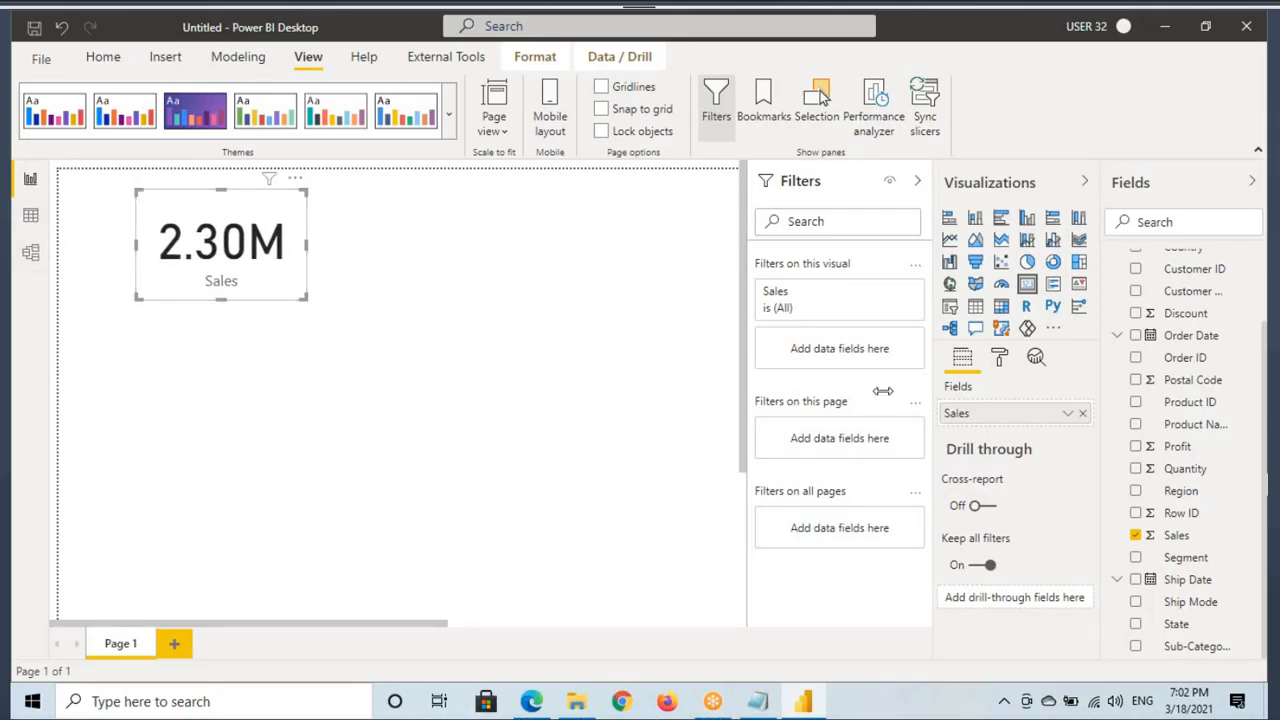
# Turn on the border for the Sales card, keeping its color black.
pyautogui.click(998, 360)
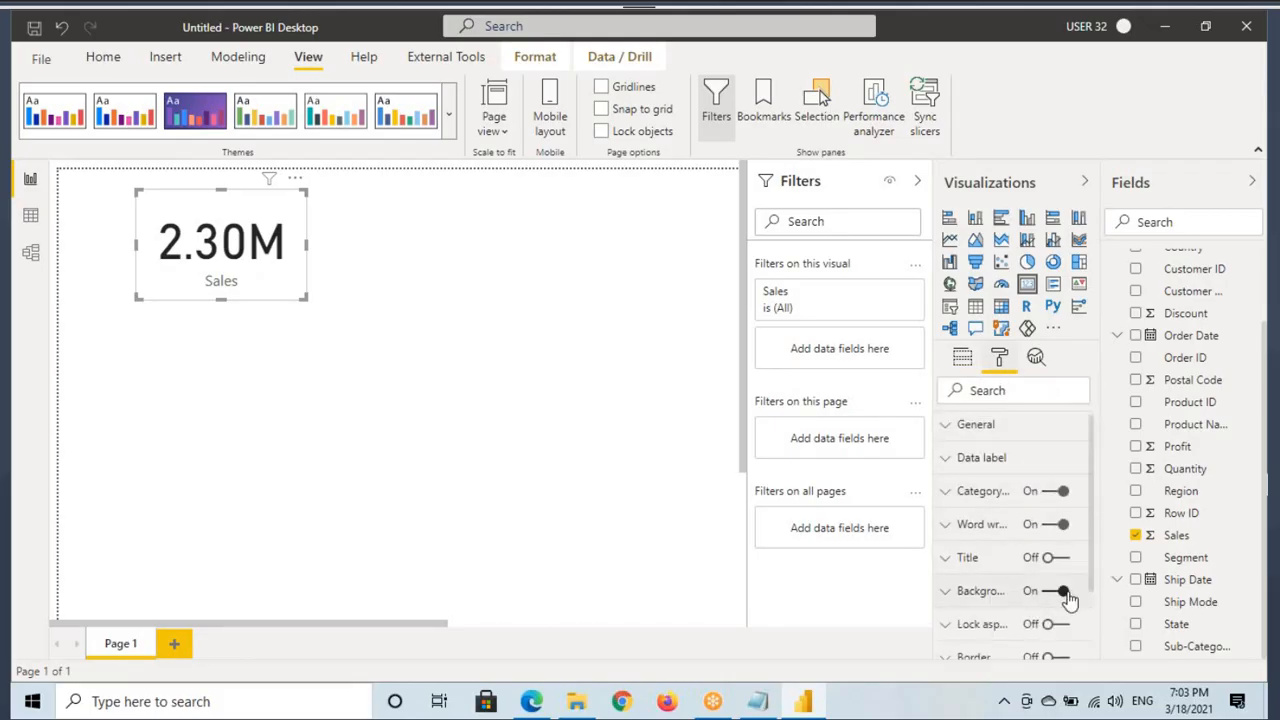
pyautogui.scroll(-2, 1060, 607)
pyautogui.click(1052, 565)
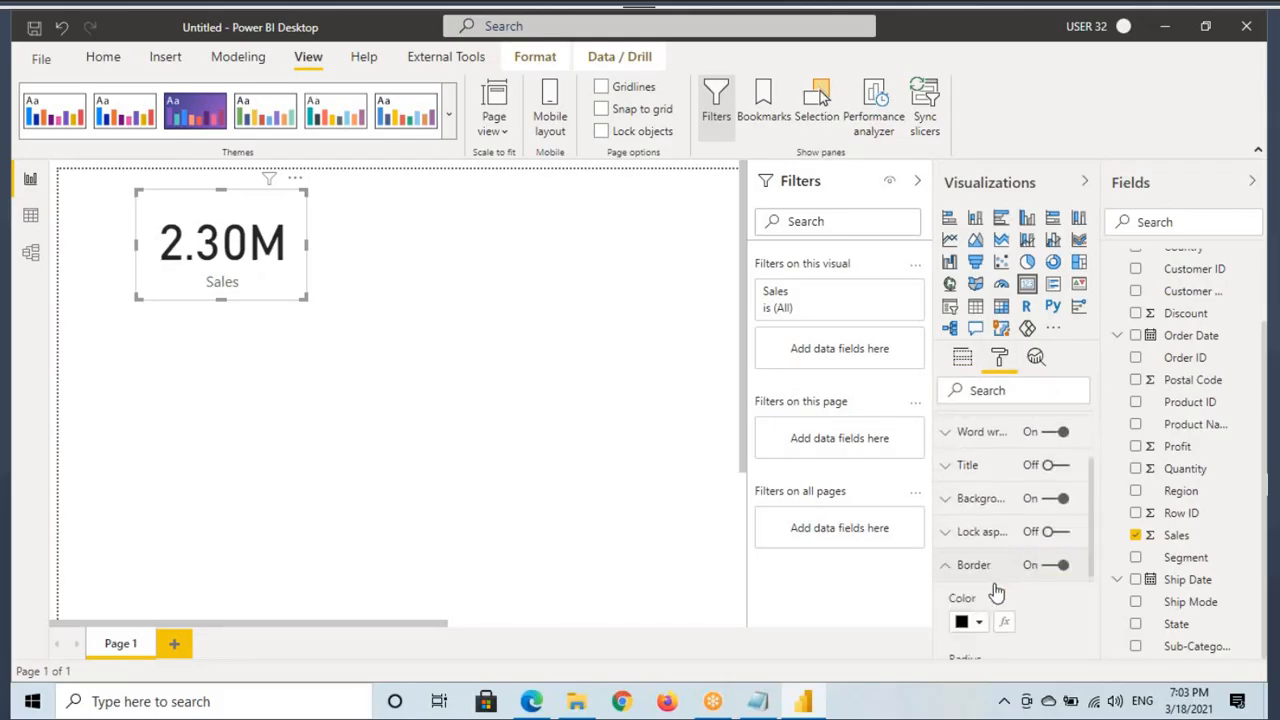
pyautogui.click(978, 623)
pyautogui.click(731, 423)
pyautogui.click(975, 565)
# Turn on the Sales card's shadow and set the shadow position to Inside.
pyautogui.scroll(-1, 979, 562)
pyautogui.click(1050, 581)
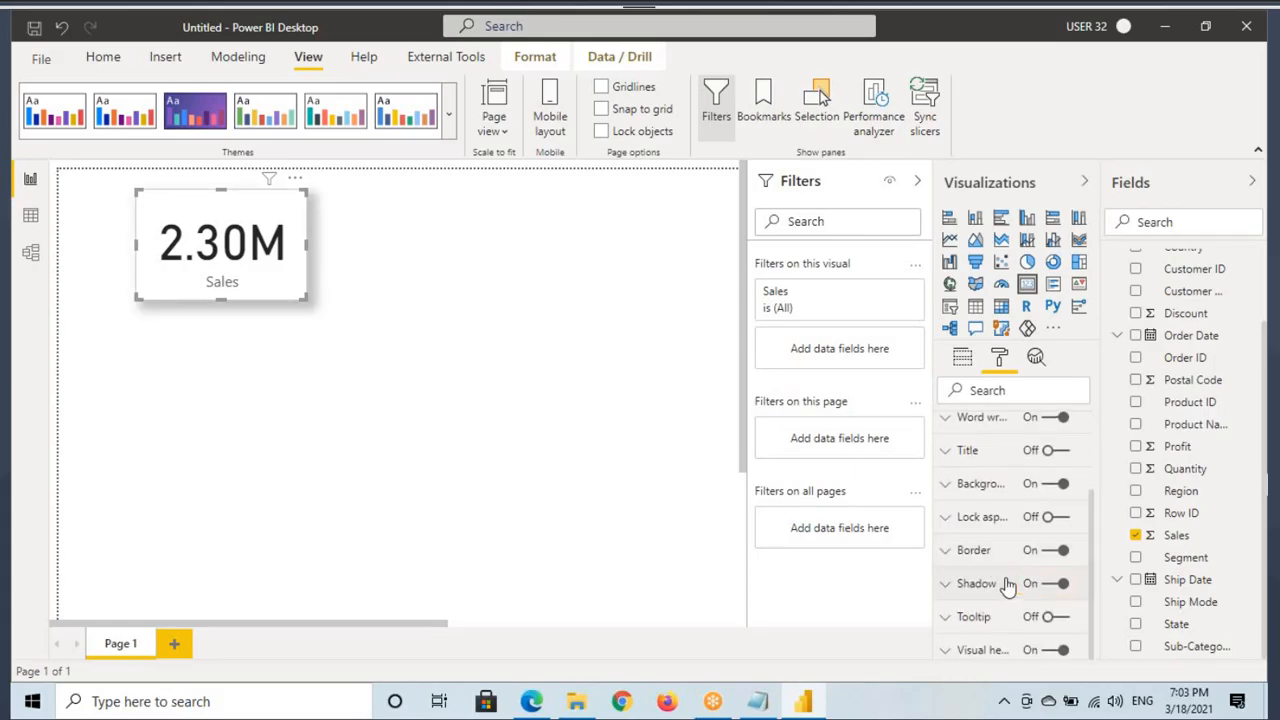
pyautogui.click(1004, 585)
pyautogui.click(997, 607)
pyautogui.click(995, 648)
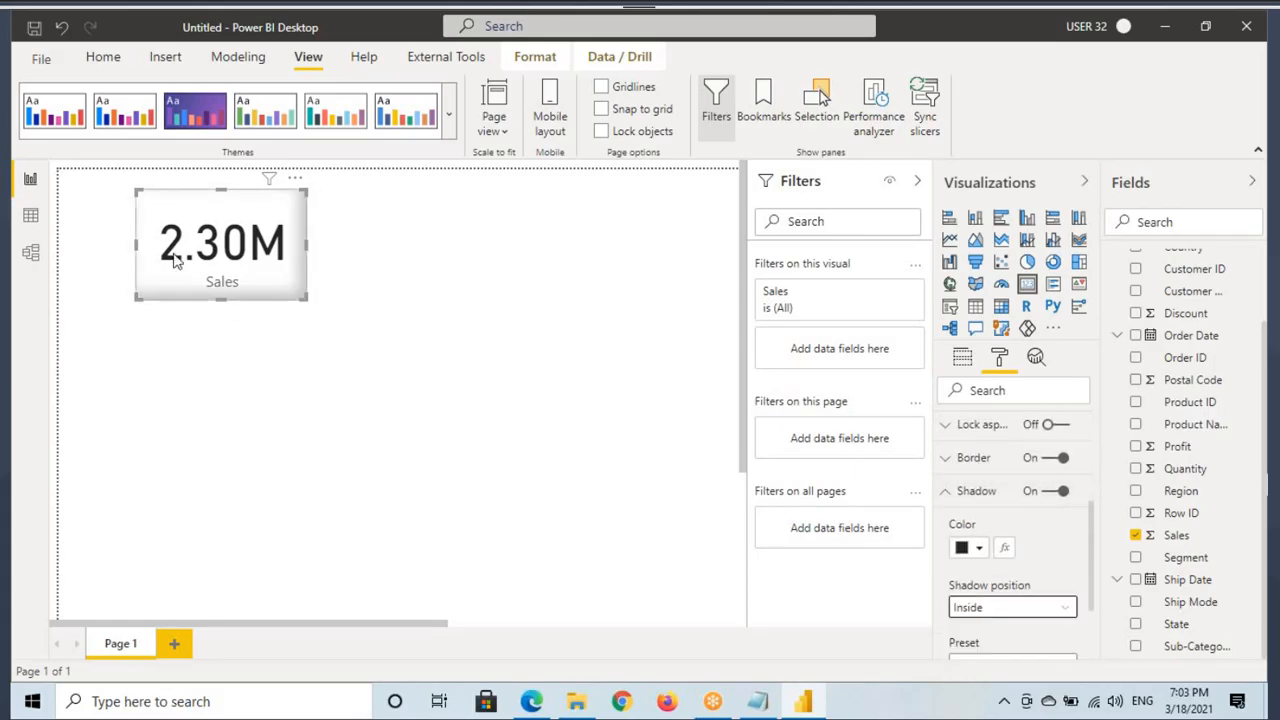
# Examine the Orders table data and the distinct values in its Category column.
pyautogui.click(38, 224)
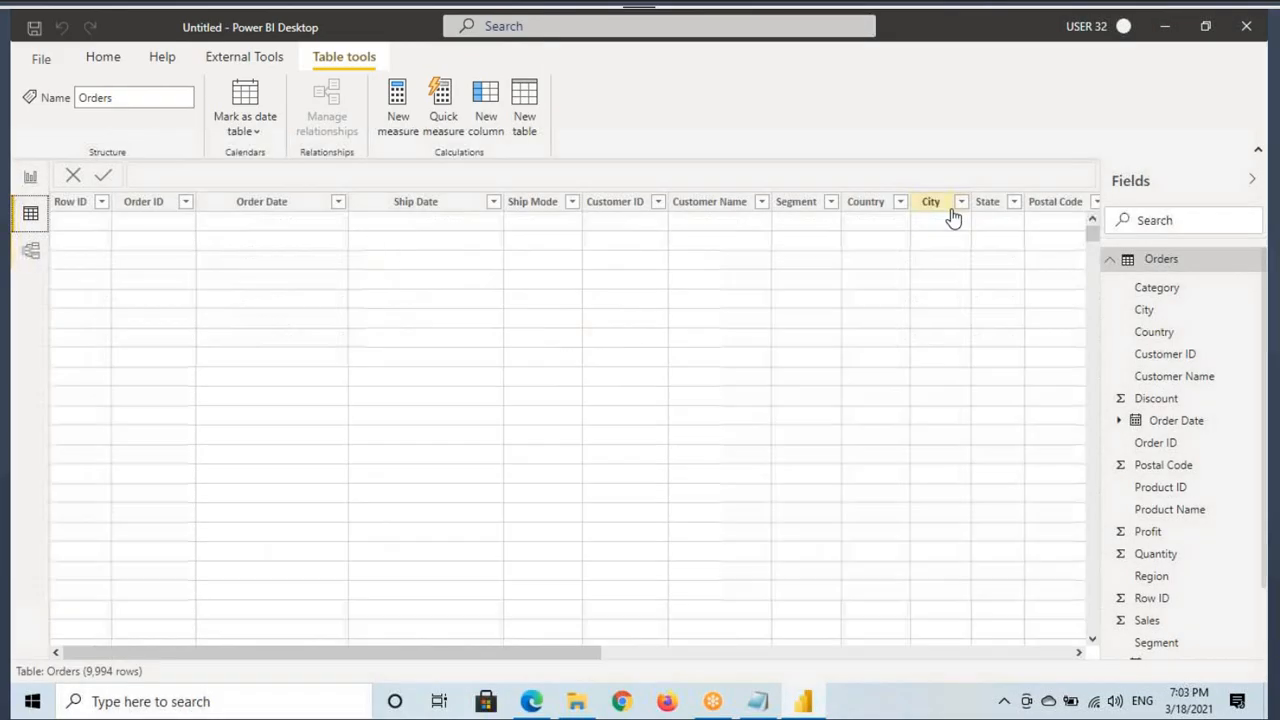
pyautogui.moveTo(565, 662); pyautogui.dragTo(766, 665)
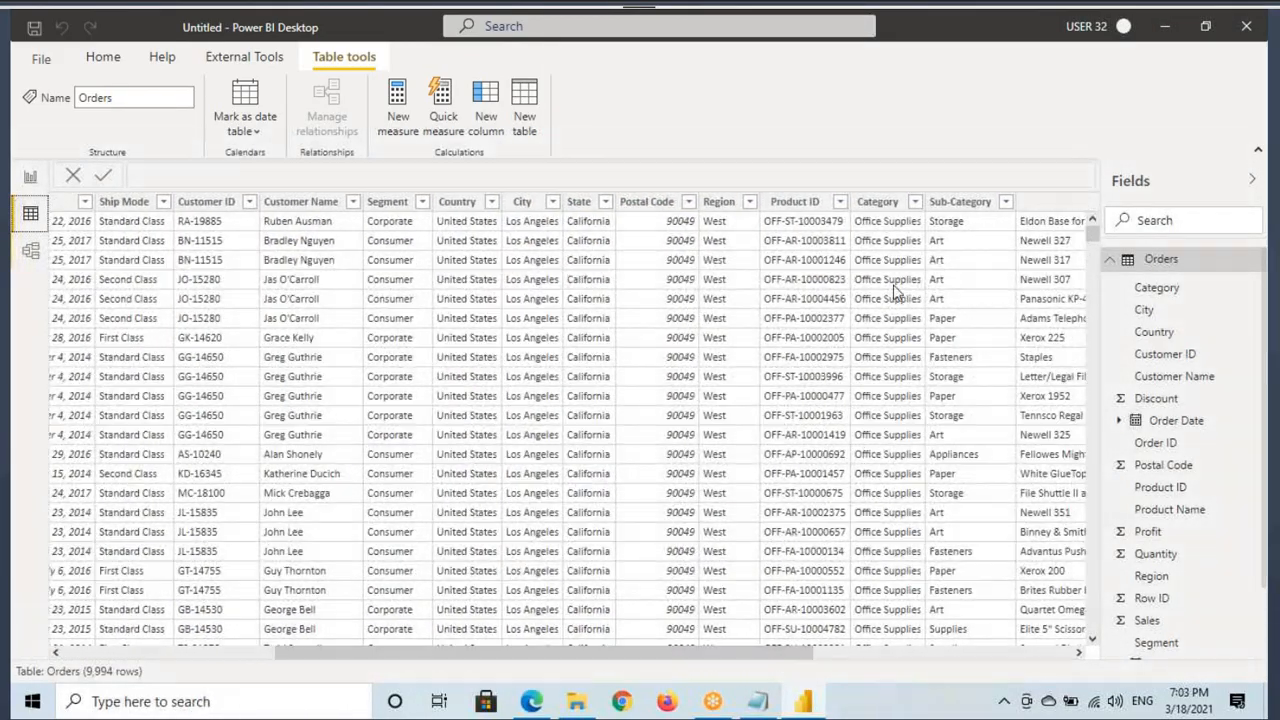
pyautogui.click(880, 203)
pyautogui.click(914, 202)
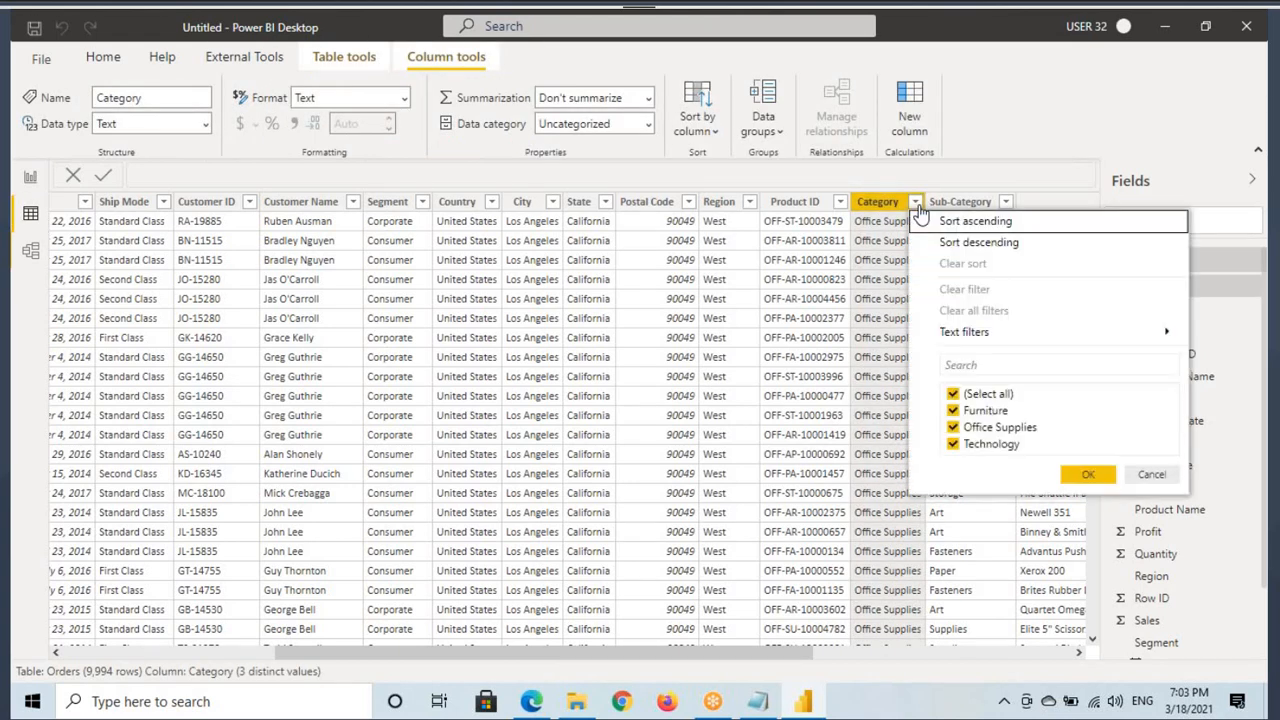
pyautogui.click(1148, 477)
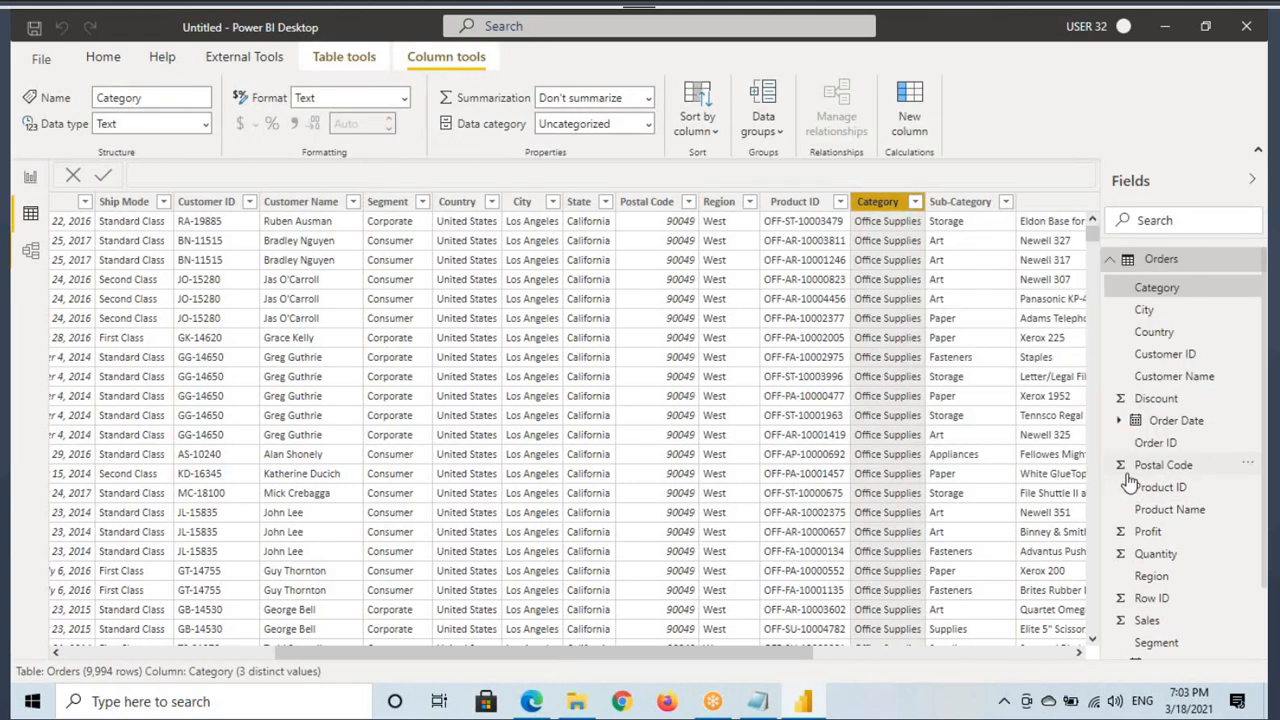
# Return to the report page, deselect the Sales card and collapse the Filters pane.
pyautogui.click(30, 178)
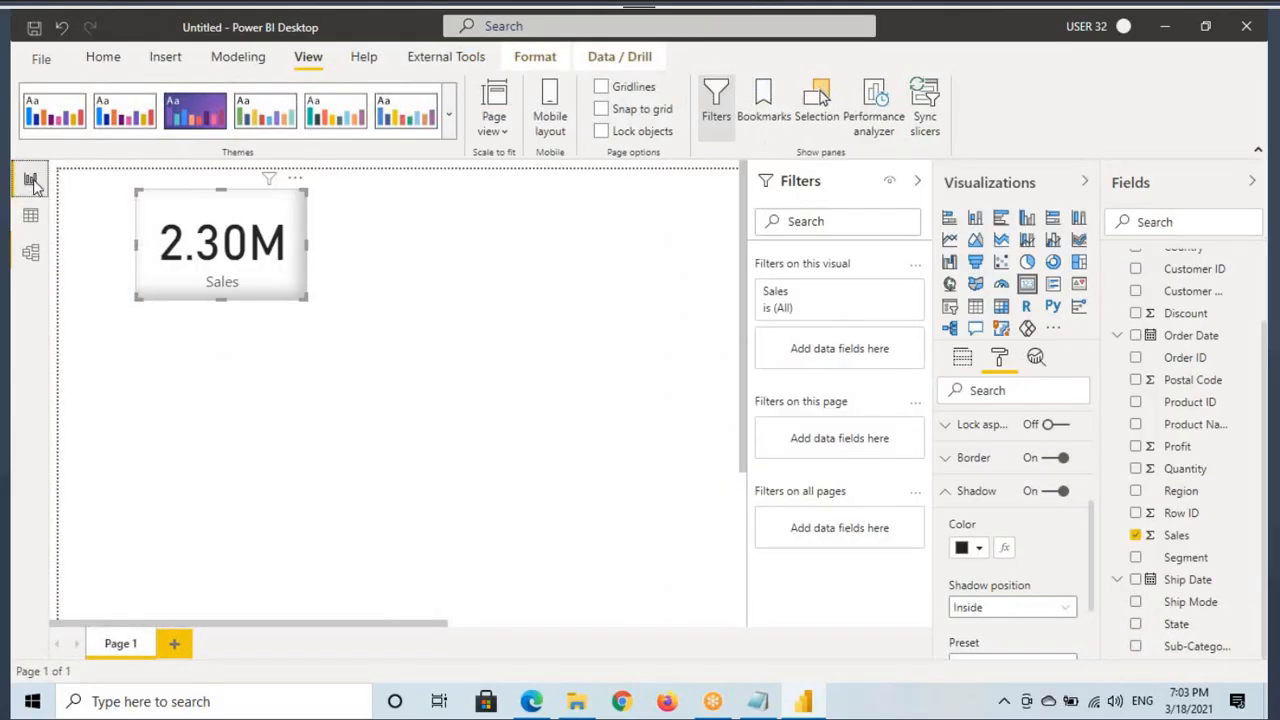
pyautogui.click(296, 438)
pyautogui.click(917, 180)
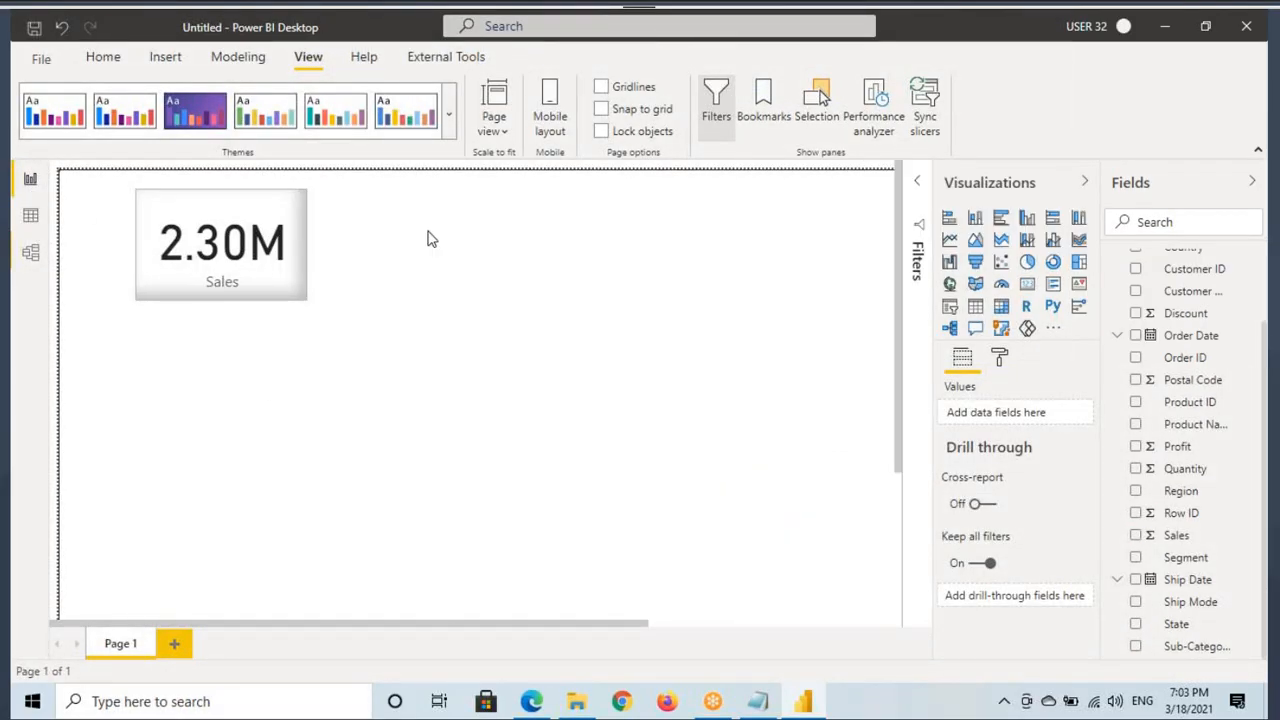
# Add a stacked column chart, place it beside the Sales card and enlarge it to about twice the card's width.
pyautogui.click(975, 217)
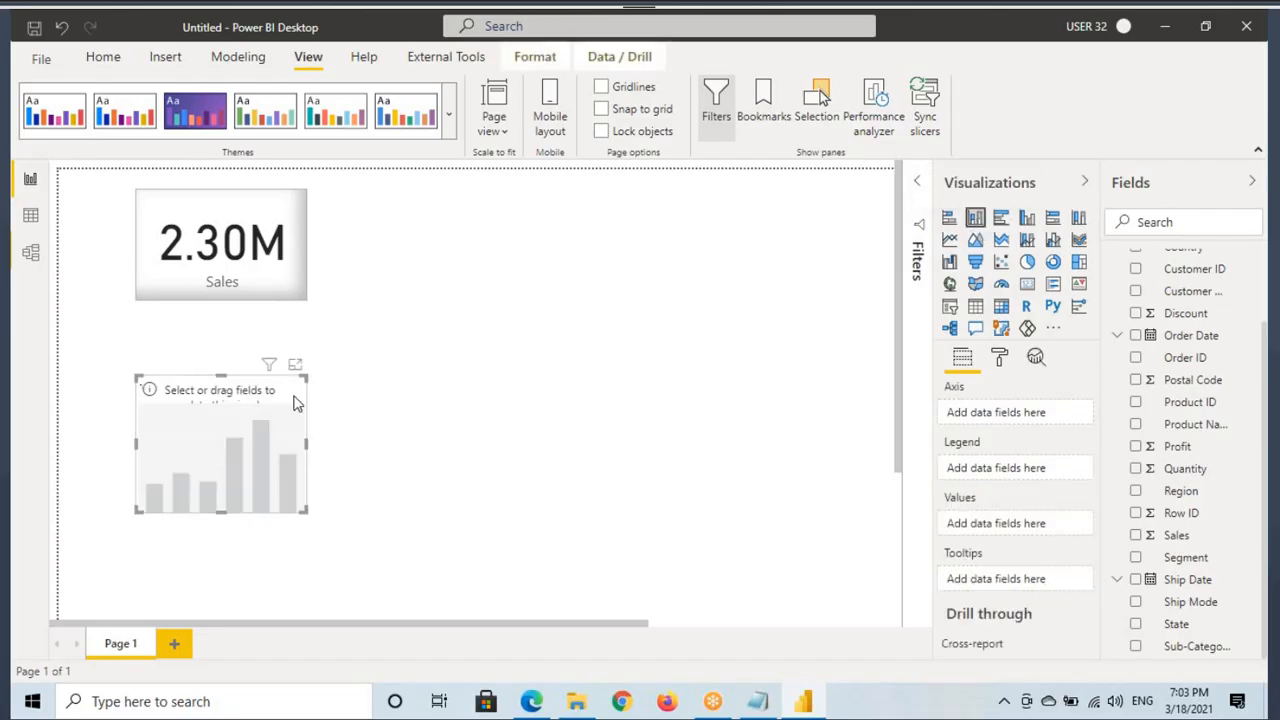
pyautogui.moveTo(227, 377); pyautogui.dragTo(433, 241)
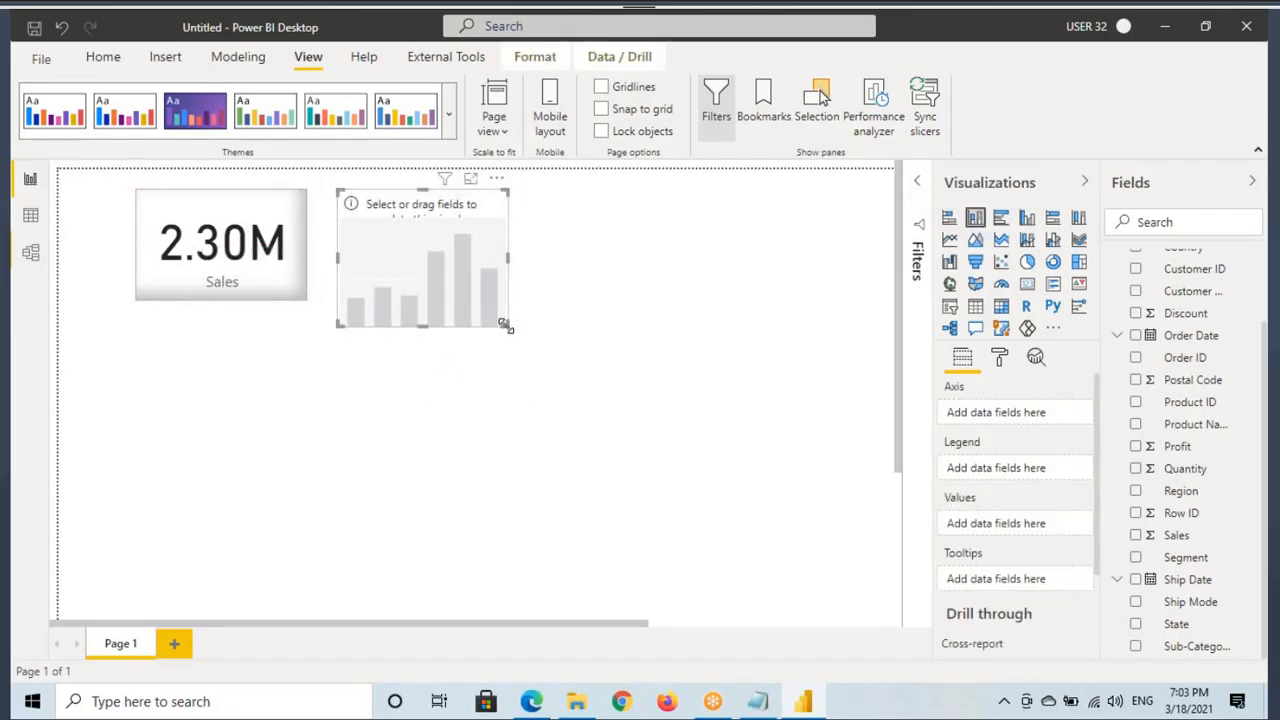
pyautogui.moveTo(507, 325); pyautogui.dragTo(697, 383)
# Populate the column chart with Category on the axis and Sales as the values.
pyautogui.scroll(3, 1211, 451)
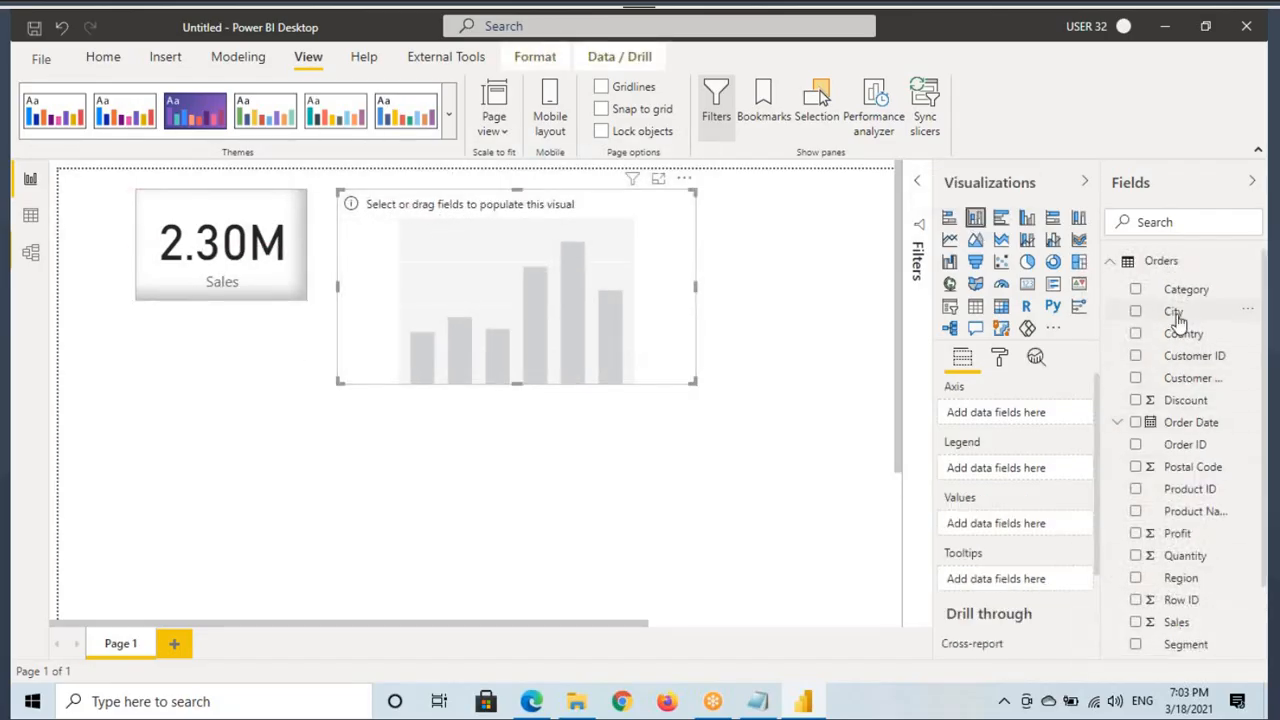
pyautogui.moveTo(1186, 291); pyautogui.dragTo(563, 305)
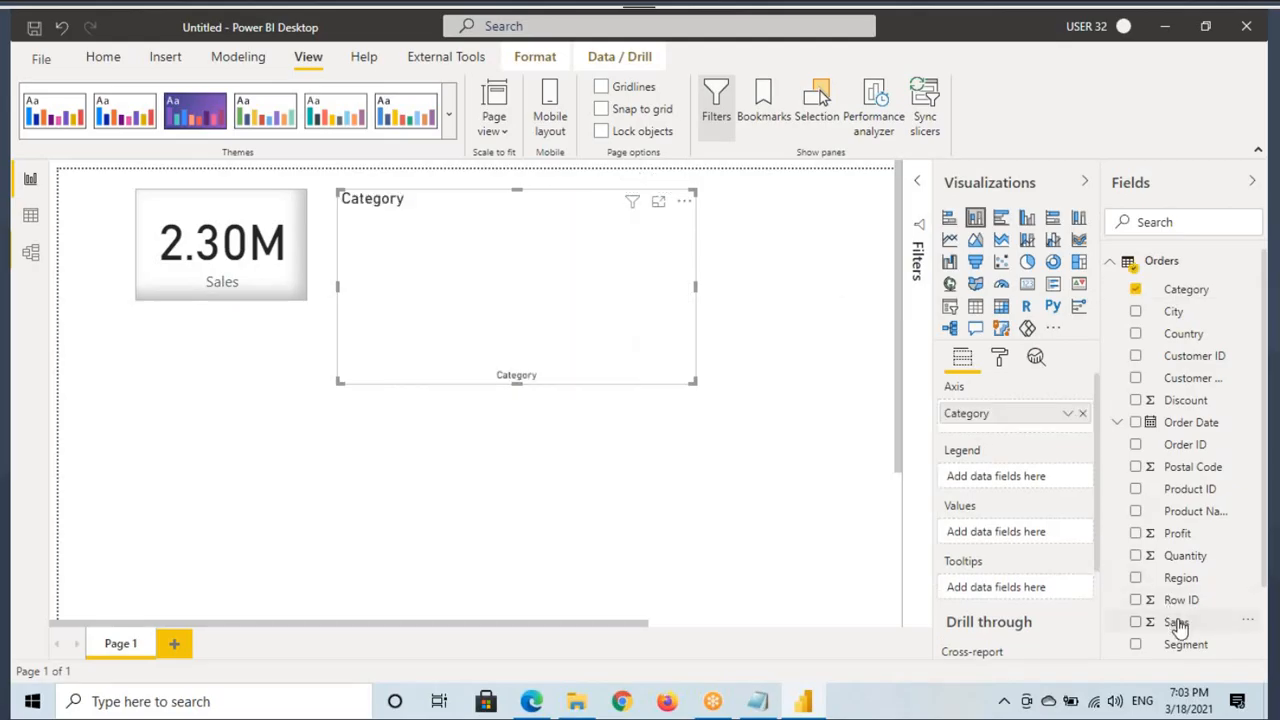
pyautogui.moveTo(1170, 622); pyautogui.dragTo(597, 320)
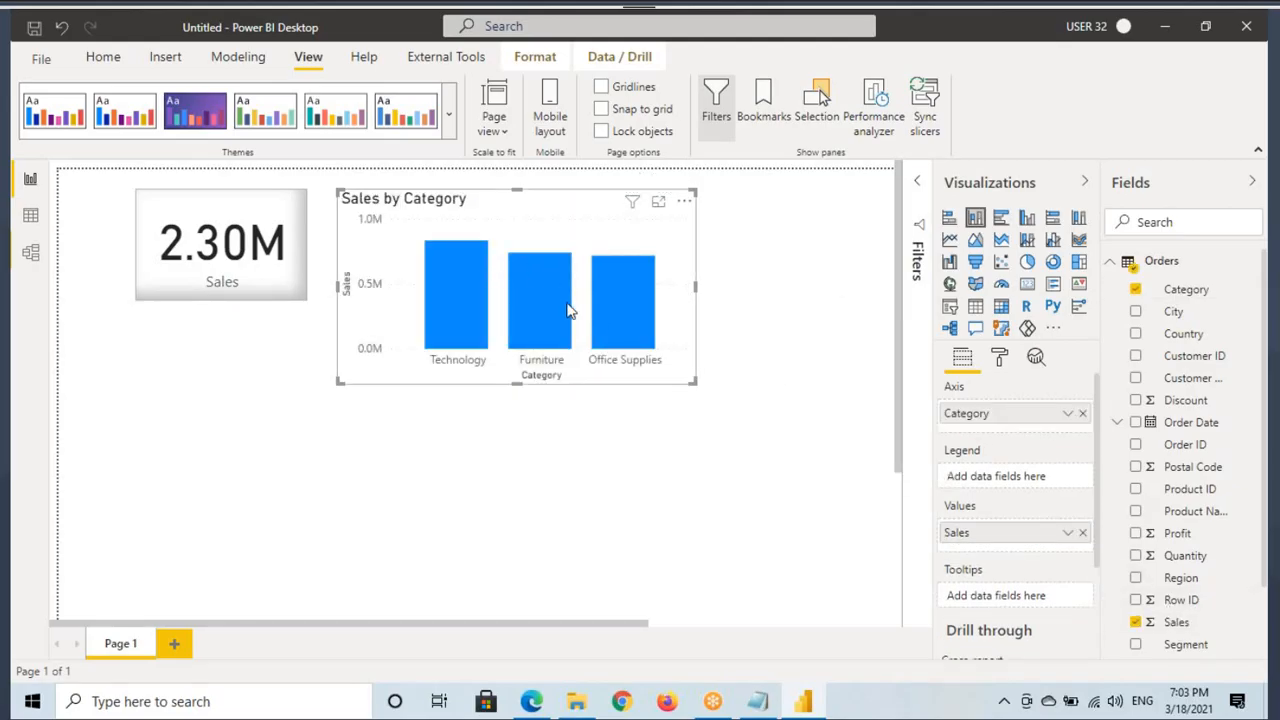
pyautogui.moveTo(428, 352); pyautogui.dragTo(504, 376)
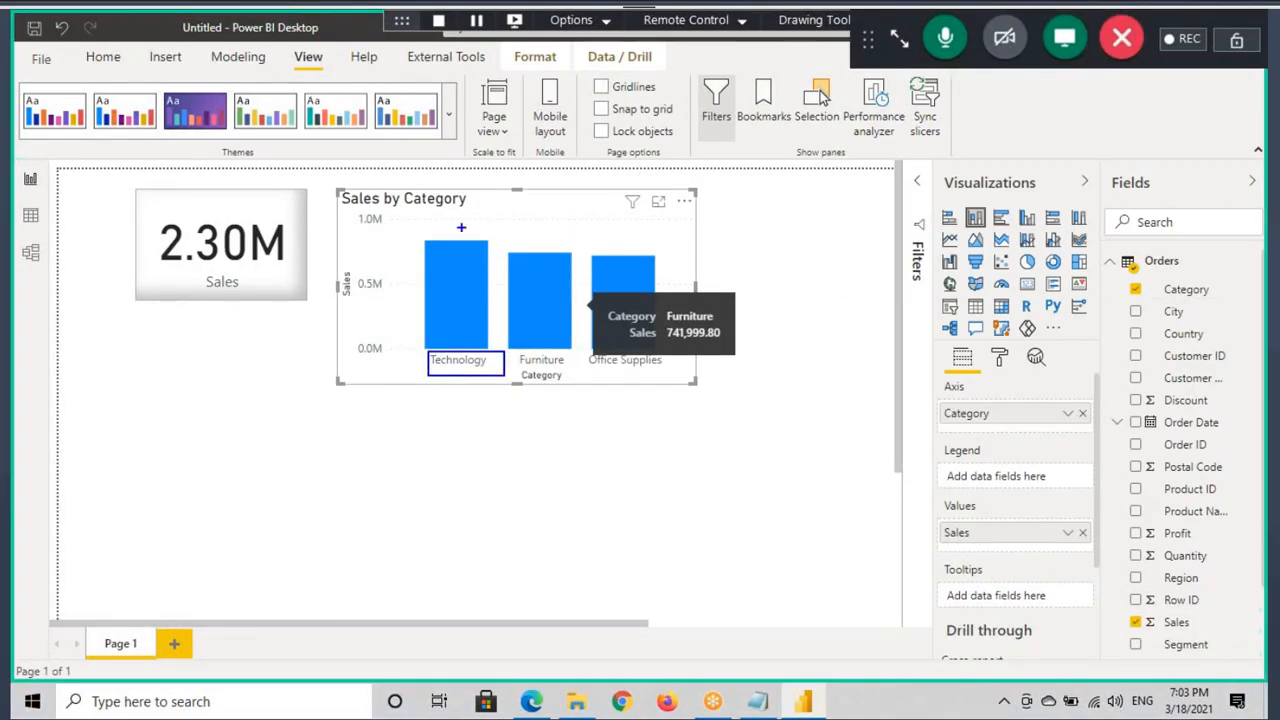
pyautogui.moveTo(461, 227); pyautogui.dragTo(429, 234)
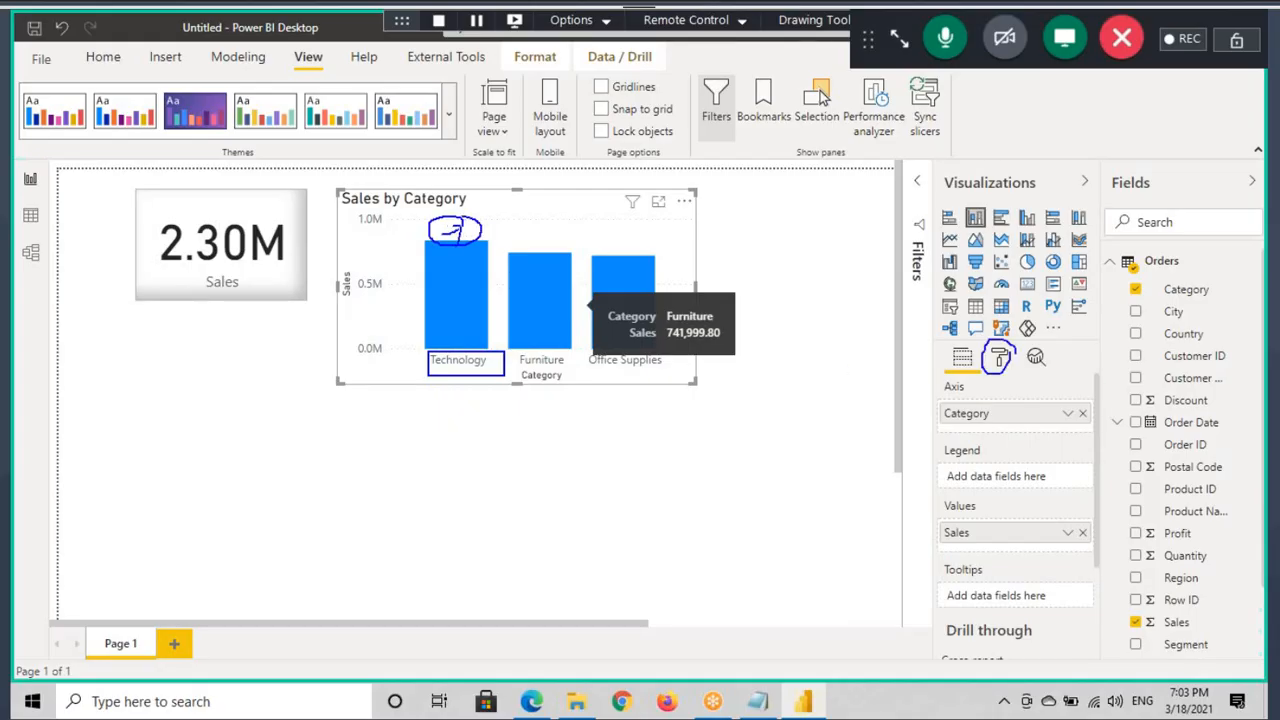
pyautogui.moveTo(515, 233); pyautogui.dragTo(589, 208)
pyautogui.press('Escape')
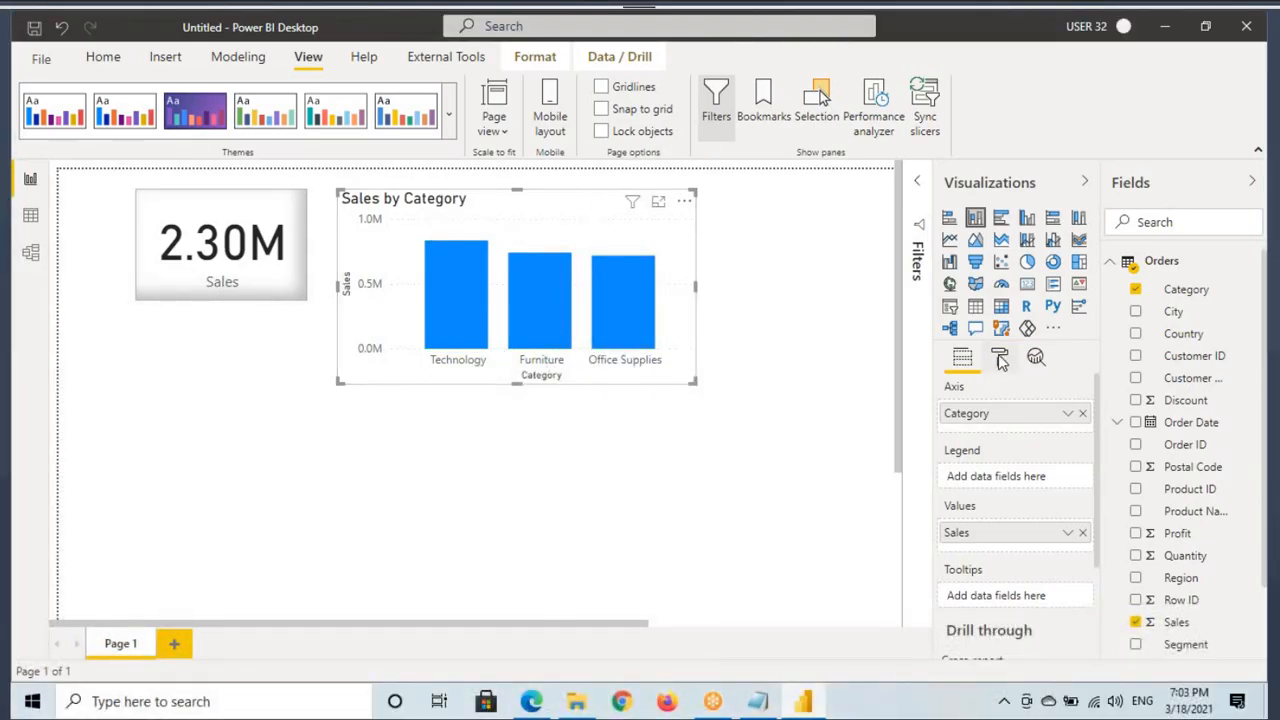
# Turn on data labels for the Sales by Category chart and copy the Sales card's formatting onto it with Format Painter.
pyautogui.click(997, 362)
pyautogui.click(1058, 595)
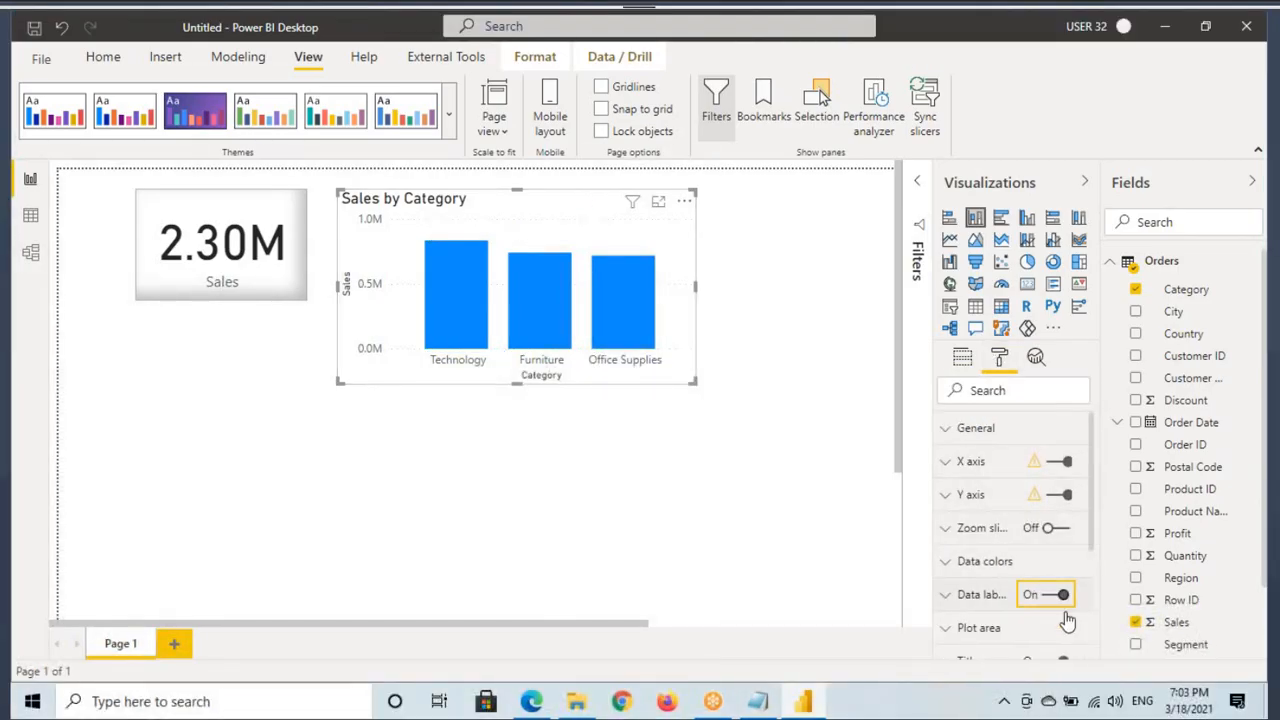
pyautogui.click(230, 258)
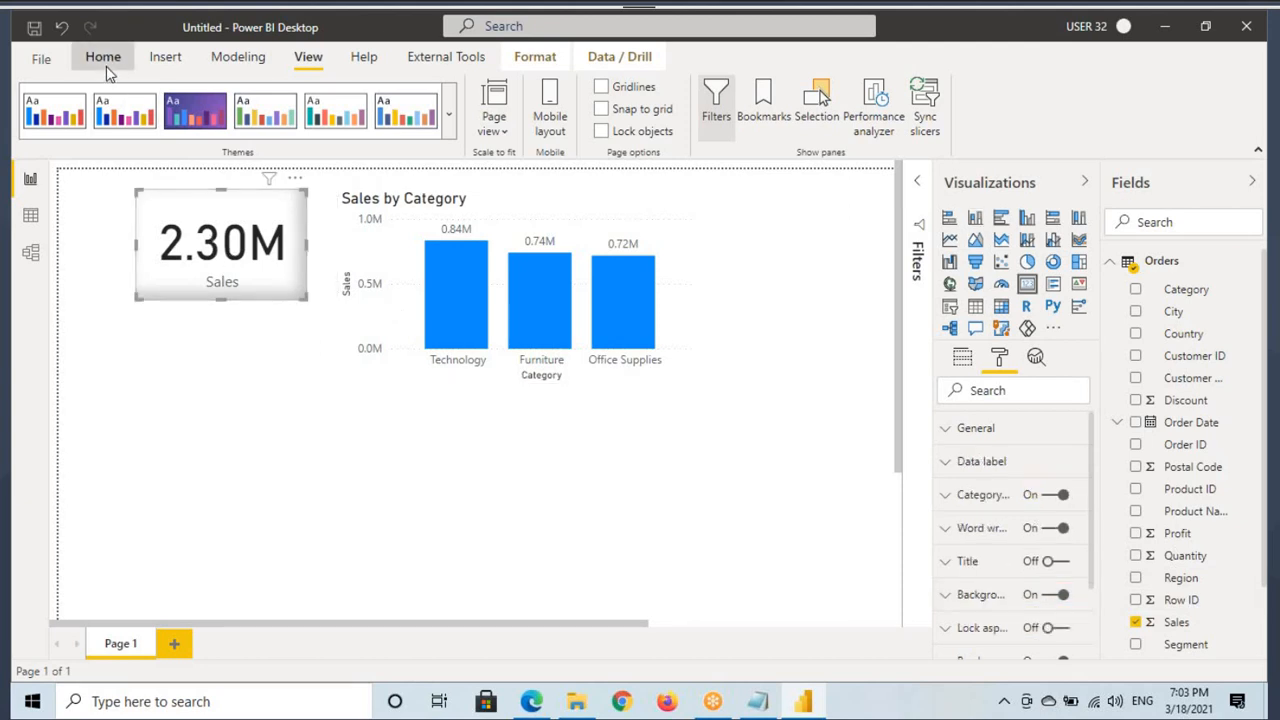
pyautogui.click(103, 58)
pyautogui.click(120, 133)
pyautogui.click(531, 226)
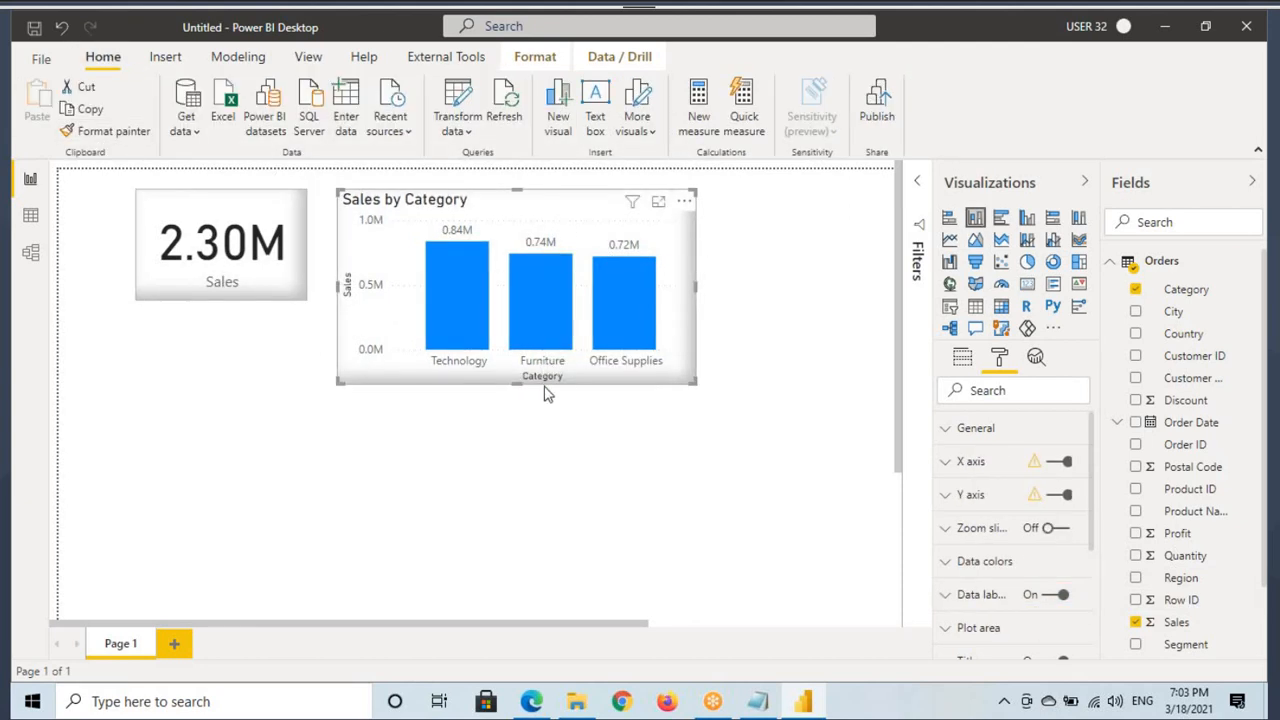
# Switch to the Notepad notes and add the lines "Category wise Sales" and "Sub-Category wise Sales" below SumofSales.
pyautogui.click(757, 701)
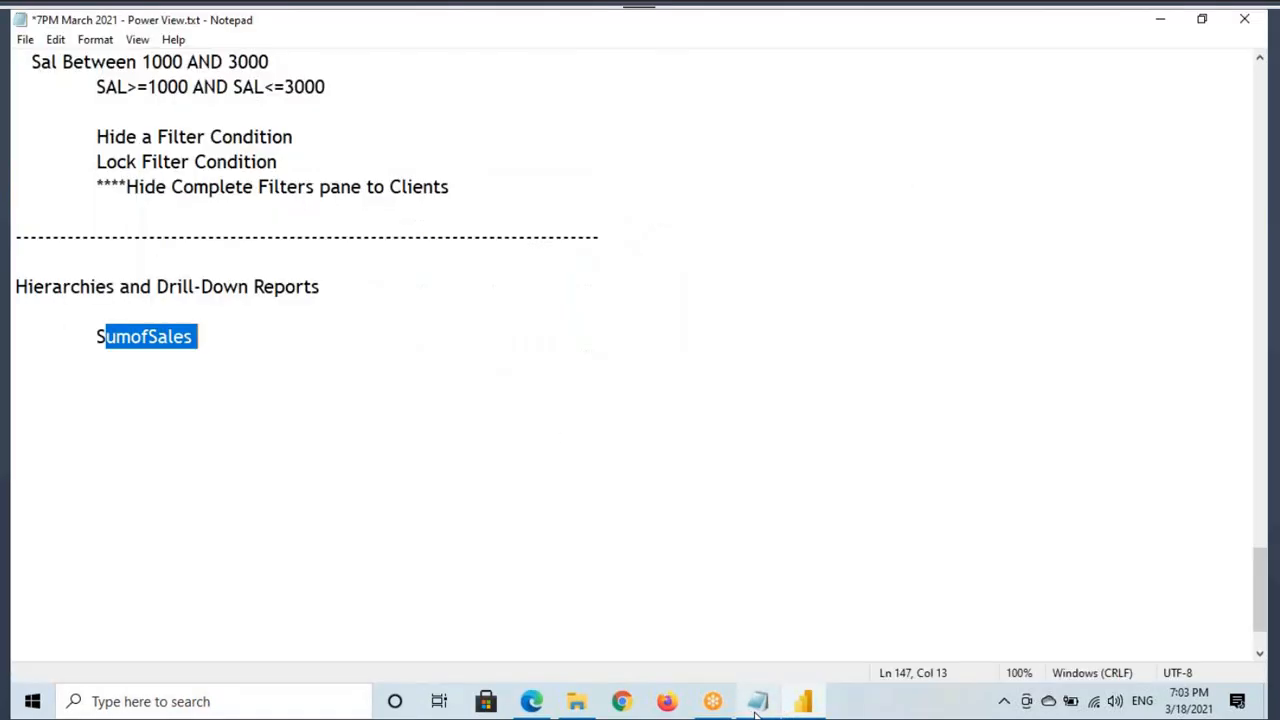
pyautogui.click(96, 379)
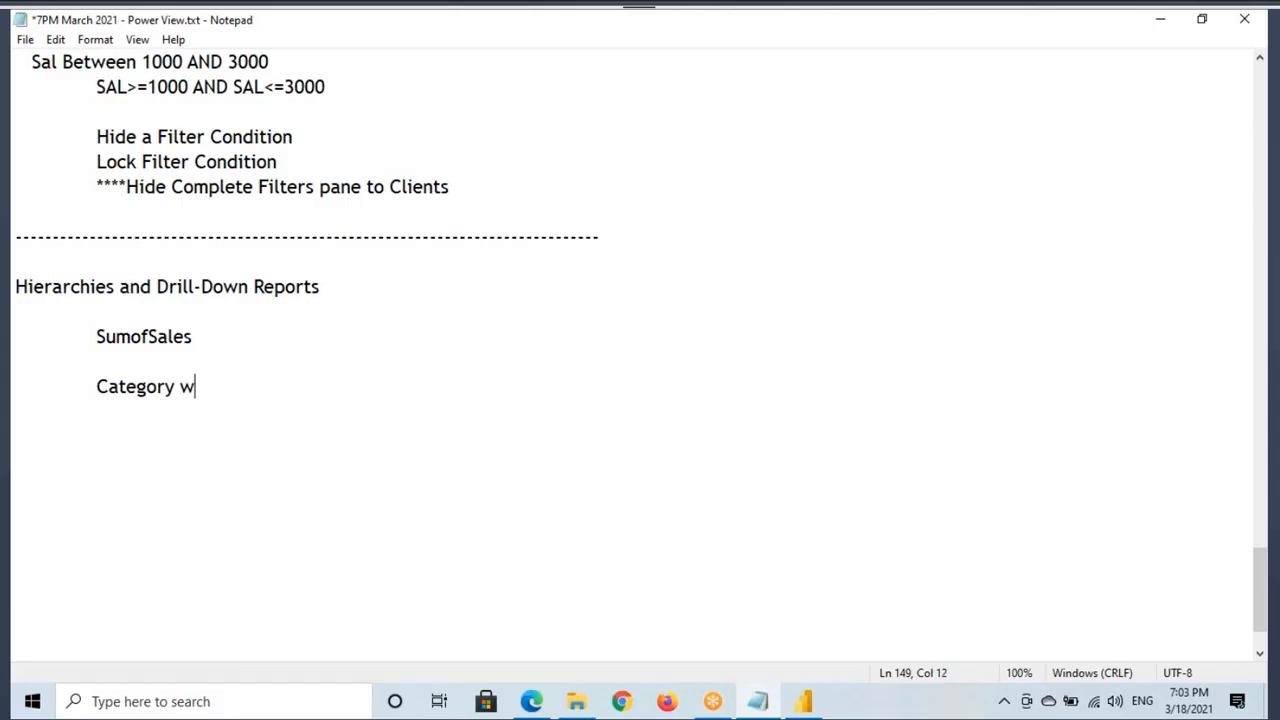
pyautogui.write('Category wise Sales')
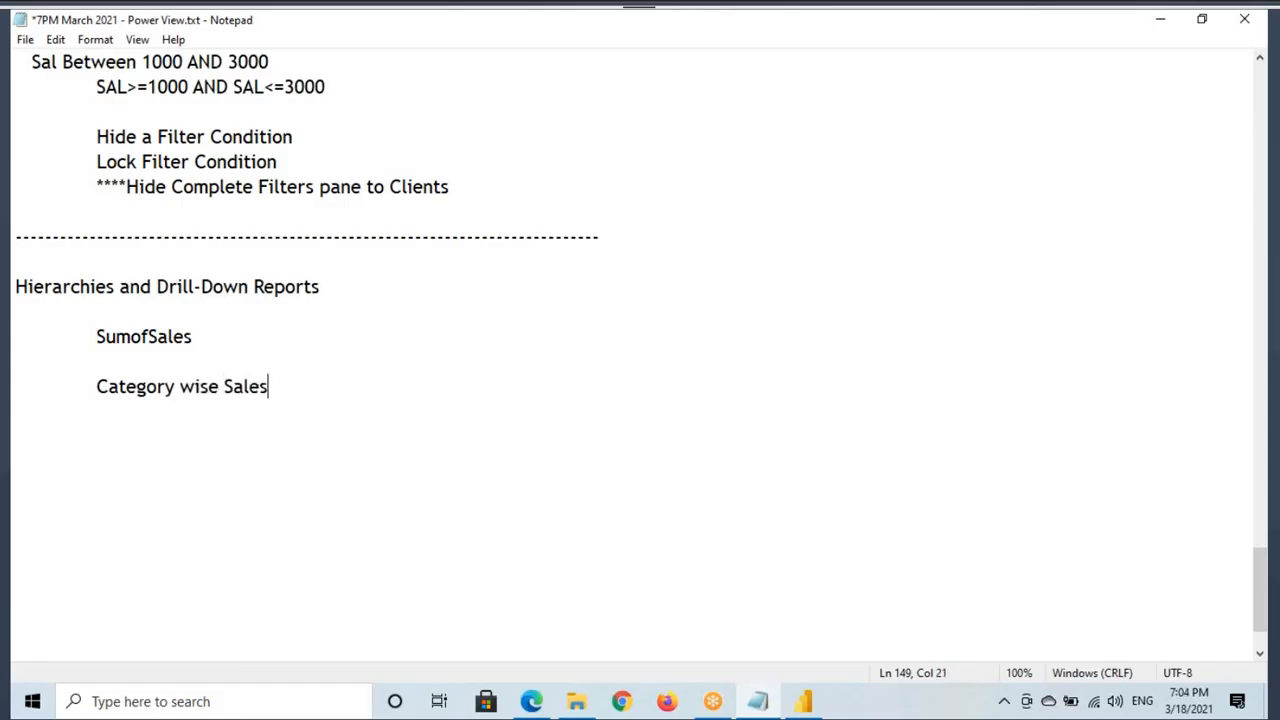
pyautogui.press('Return')
pyautogui.write('Sub-Category')
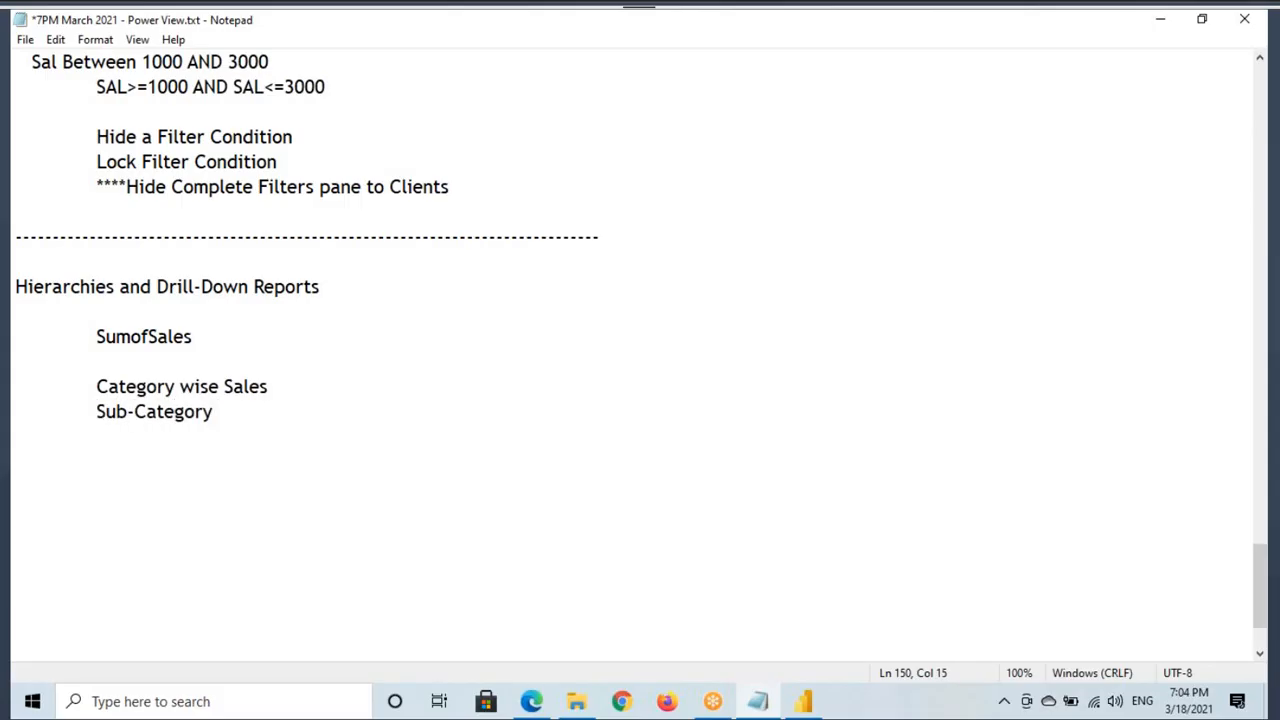
pyautogui.write(' wise Sales')
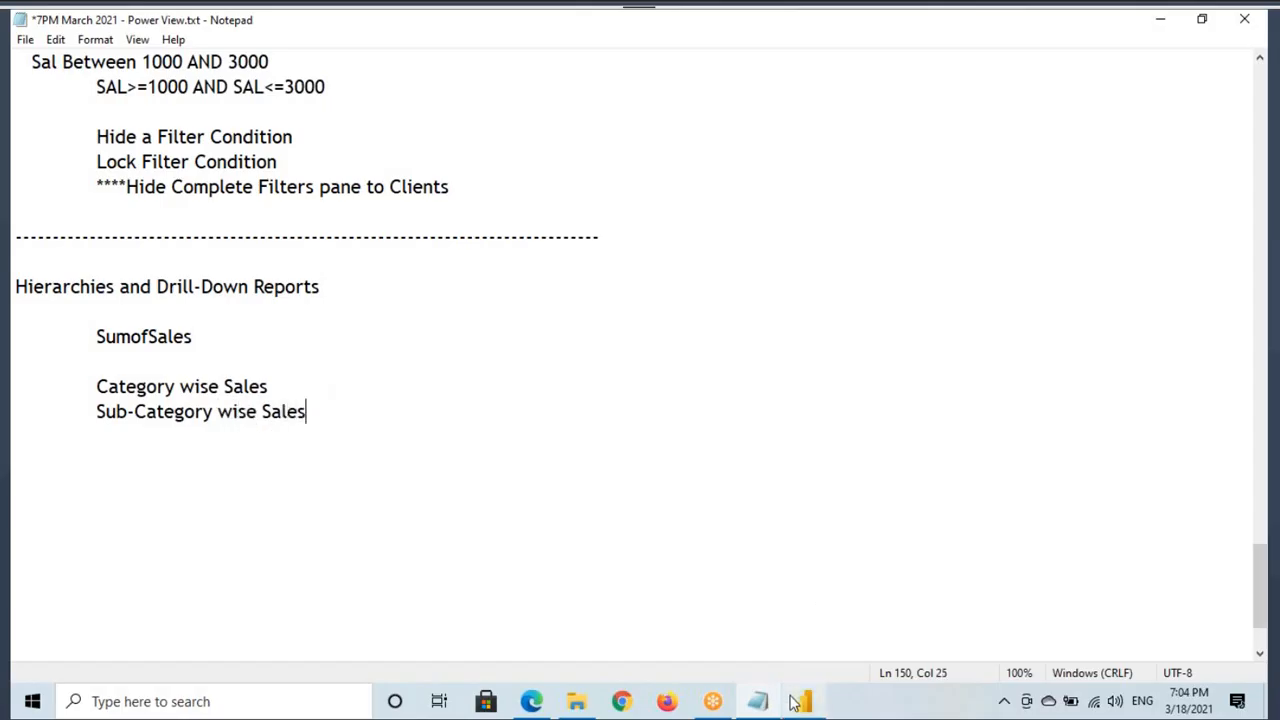
# Switch back to Power BI, slightly reduce the height of the Sales by Category chart and deselect it.
pyautogui.hotkey('alt', 'Tab')
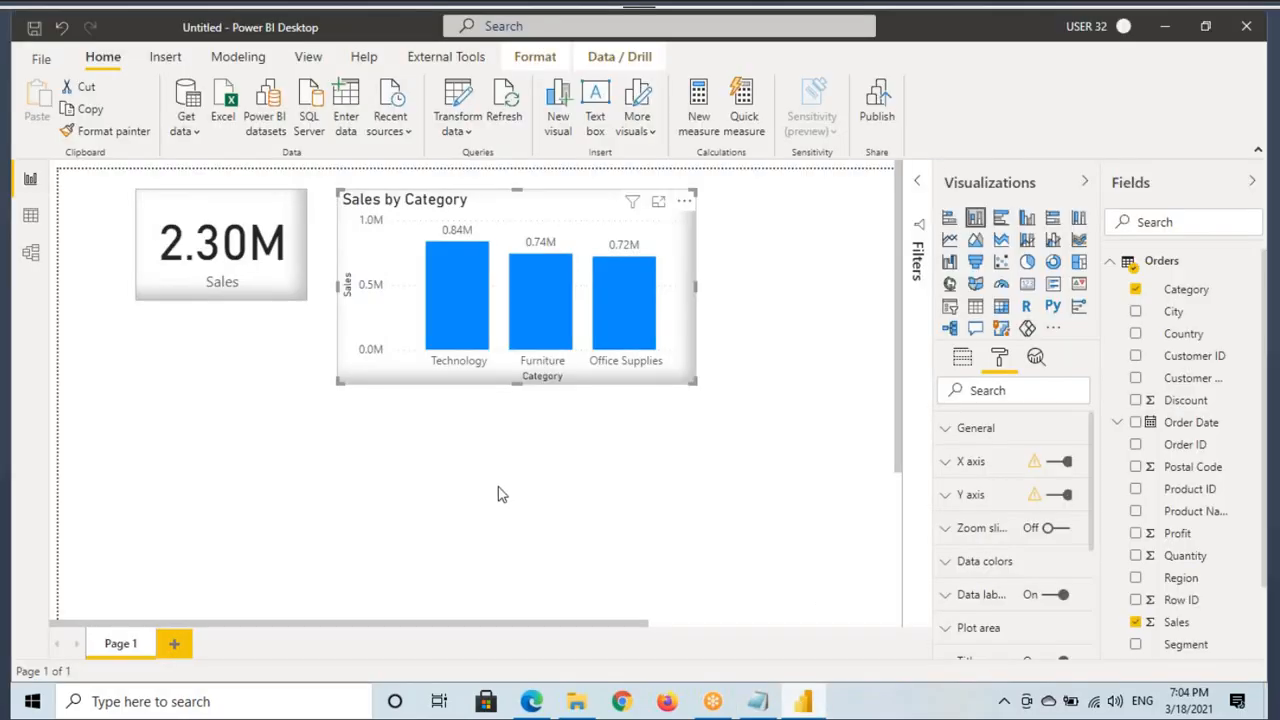
pyautogui.click(569, 419)
pyautogui.click(588, 376)
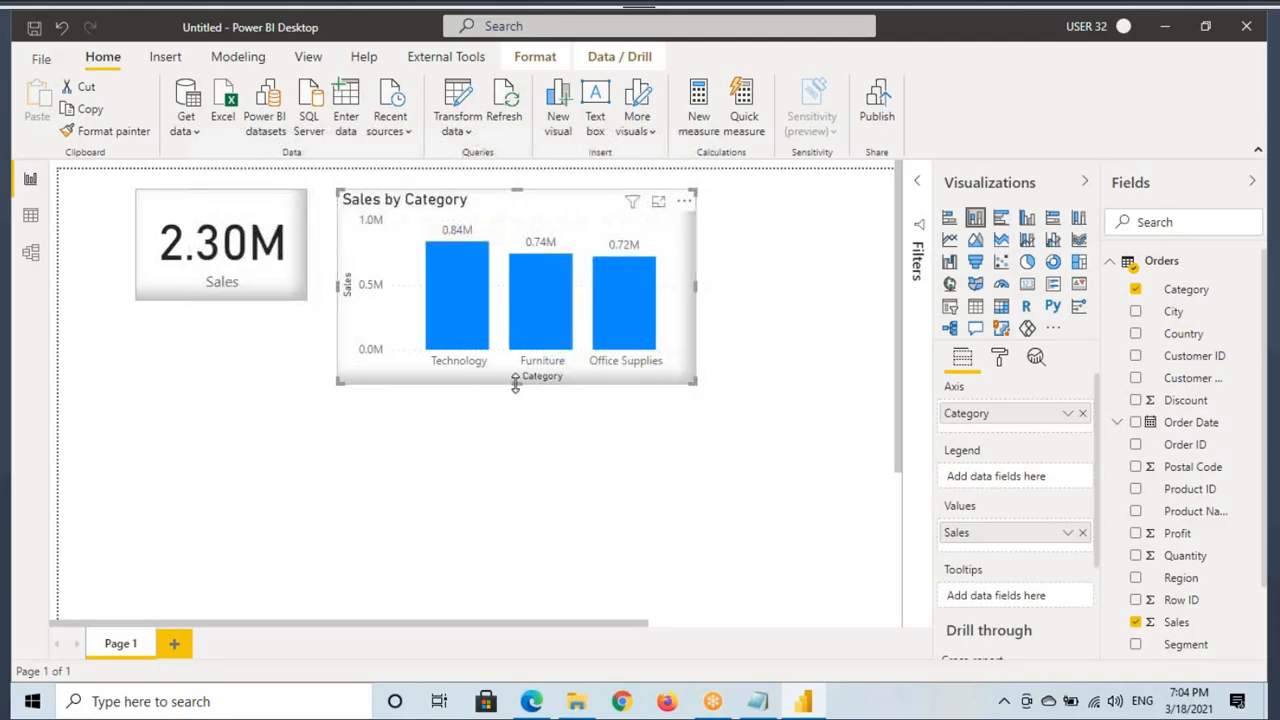
pyautogui.moveTo(516, 382); pyautogui.dragTo(520, 360)
pyautogui.click(522, 395)
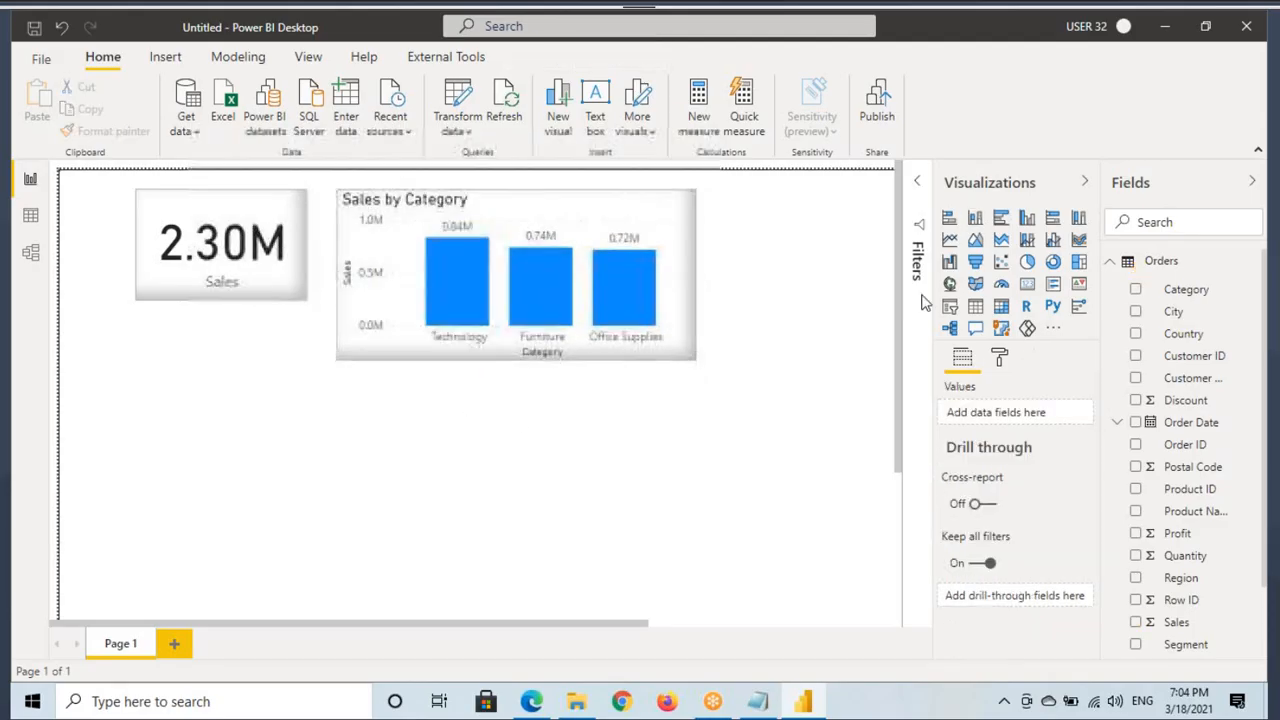
# Add a stacked column chart below the Sales card and enlarge it to span both visuals above.
pyautogui.click(975, 217)
pyautogui.moveTo(234, 508); pyautogui.dragTo(225, 473)
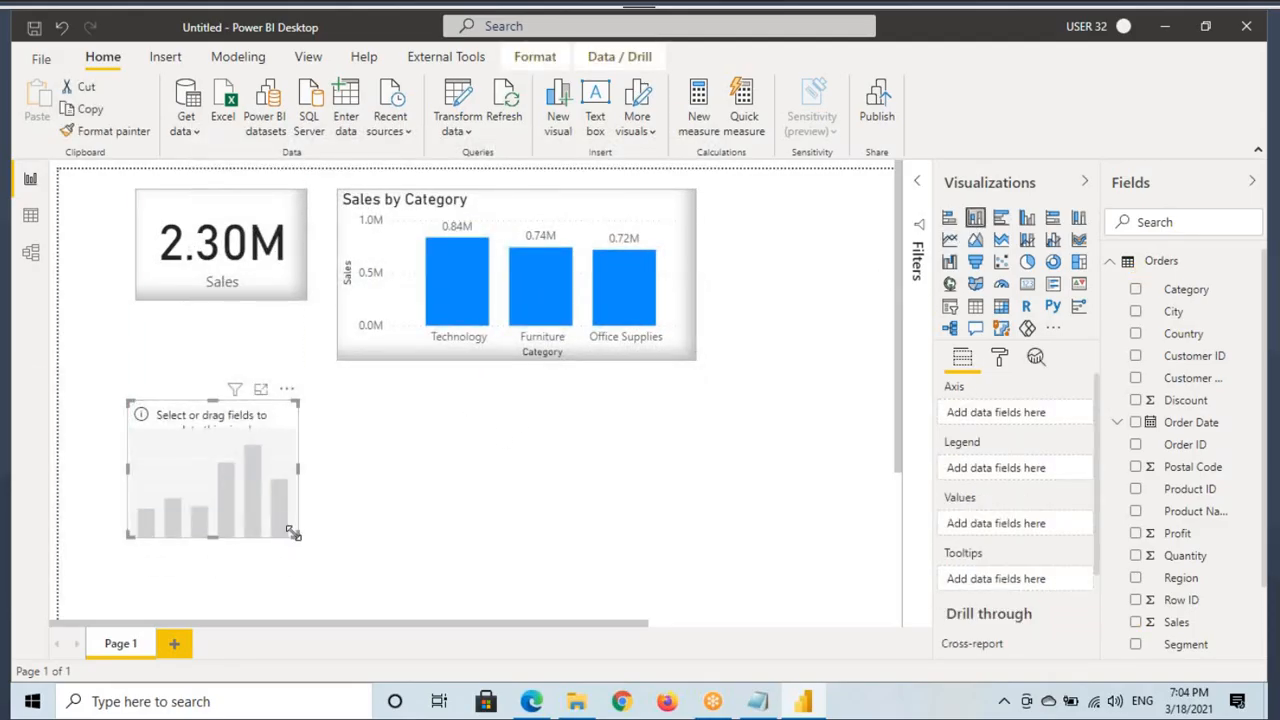
pyautogui.moveTo(298, 537); pyautogui.dragTo(733, 588)
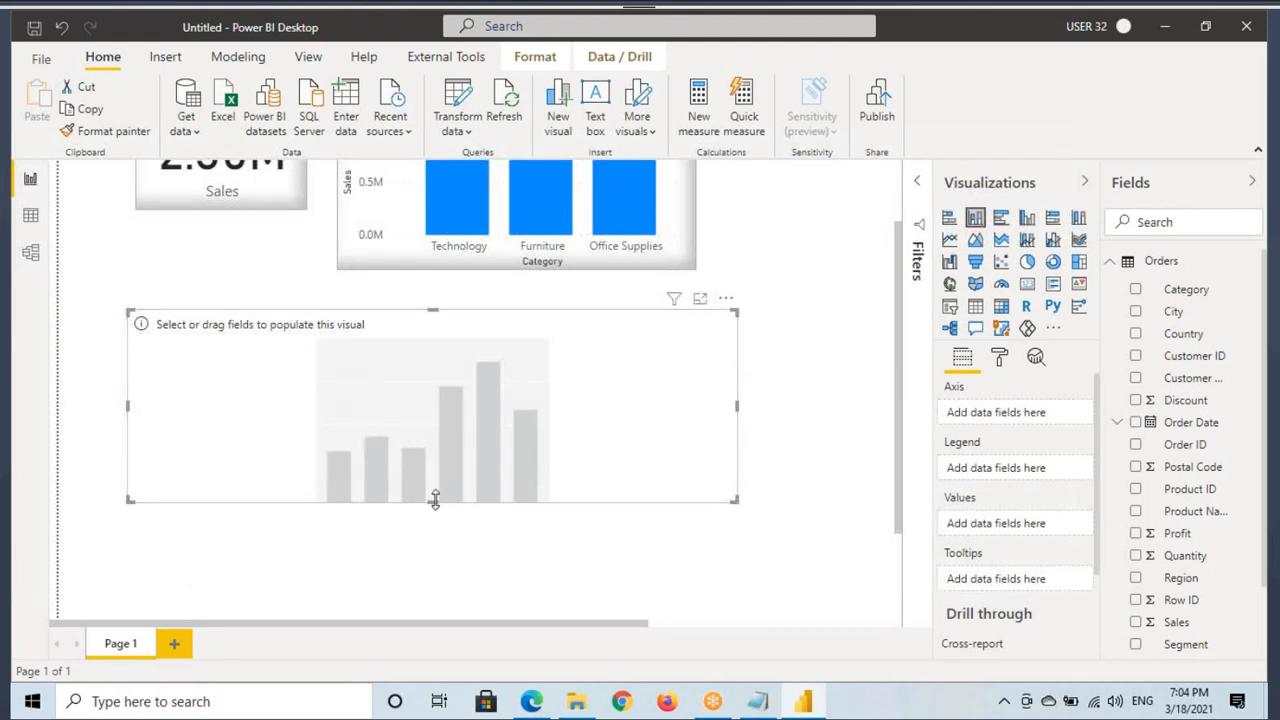
pyautogui.moveTo(435, 500); pyautogui.dragTo(435, 528)
# Populate the new column chart with Sub-Category on the axis and Sales as the values.
pyautogui.scroll(-2, 1172, 650)
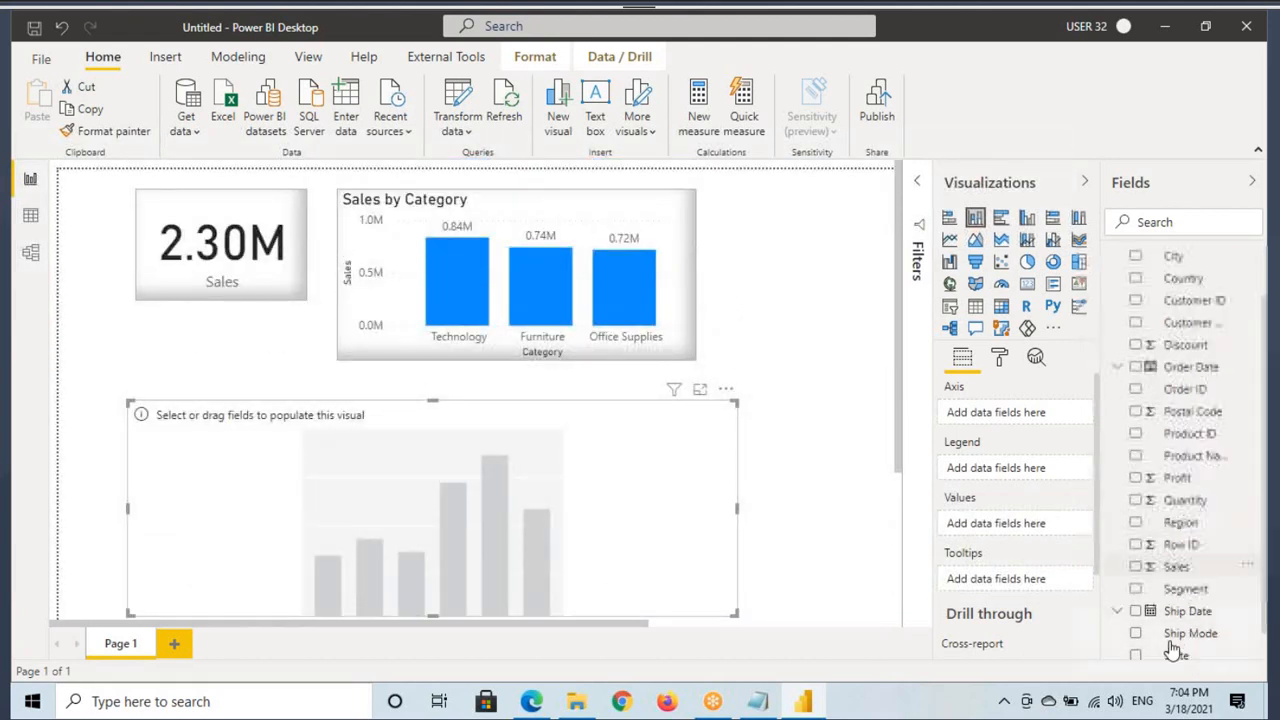
pyautogui.moveTo(1175, 646); pyautogui.dragTo(590, 555)
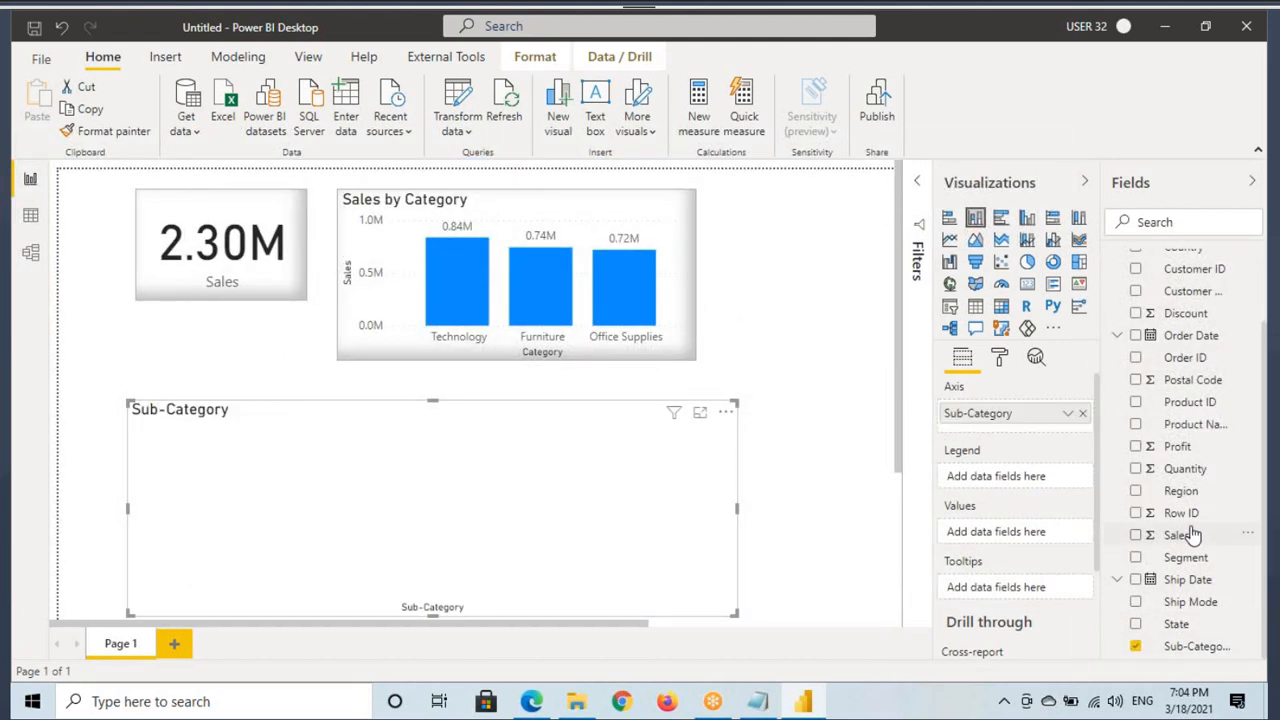
pyautogui.moveTo(1193, 537); pyautogui.dragTo(460, 552)
# Copy the Sales by Category chart's formatting onto the Sub-Category chart with Format Painter and align its left edge with the Sales card.
pyautogui.click(403, 277)
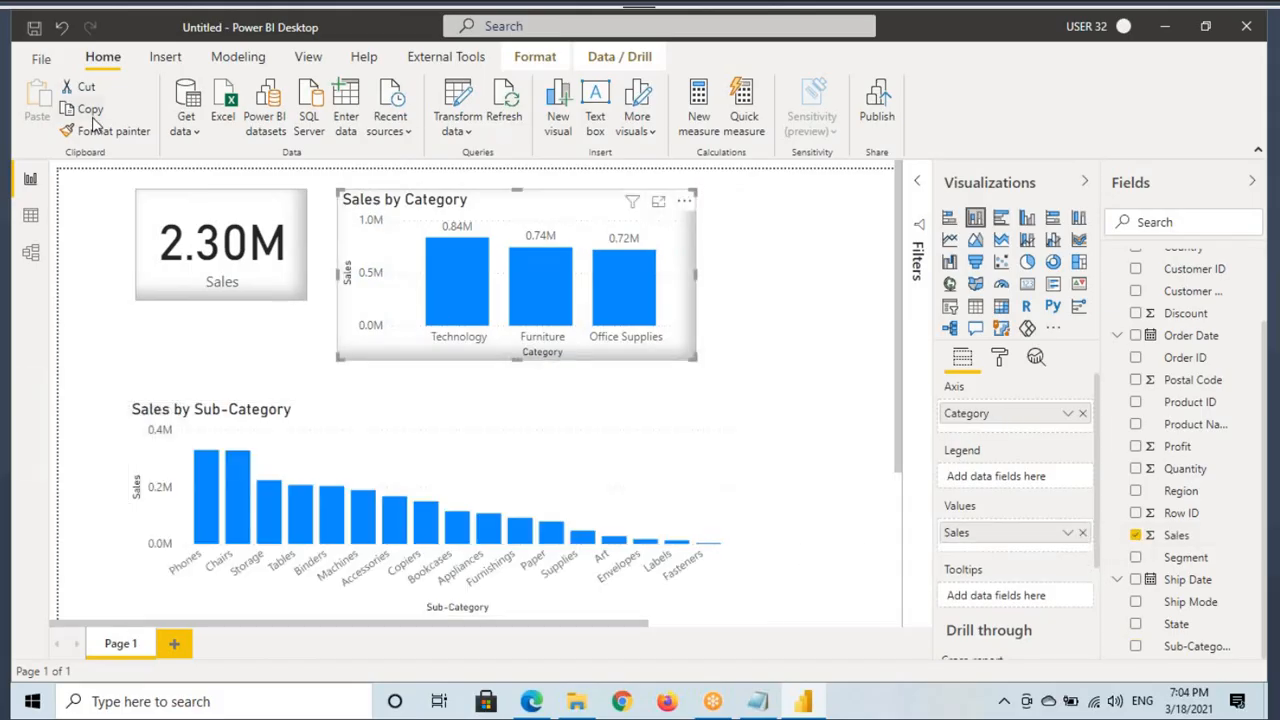
pyautogui.click(100, 130)
pyautogui.click(512, 452)
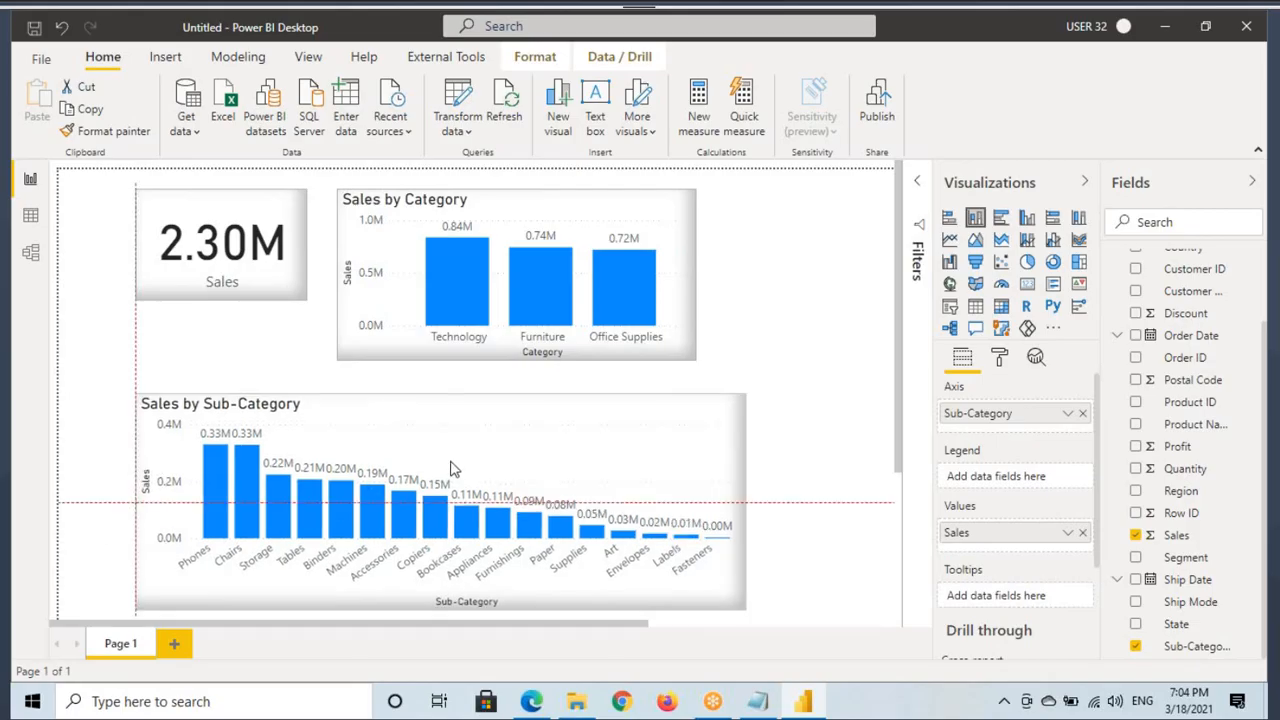
# Add the line 'Sub-Category wise Sales where Category ="Technology"' to the Notepad notes, reusing the copied Sub-Category line.
pyautogui.click(757, 701)
pyautogui.moveTo(97, 411); pyautogui.dragTo(310, 427)
pyautogui.hotkey('ctrl', 'c')
pyautogui.click(324, 421)
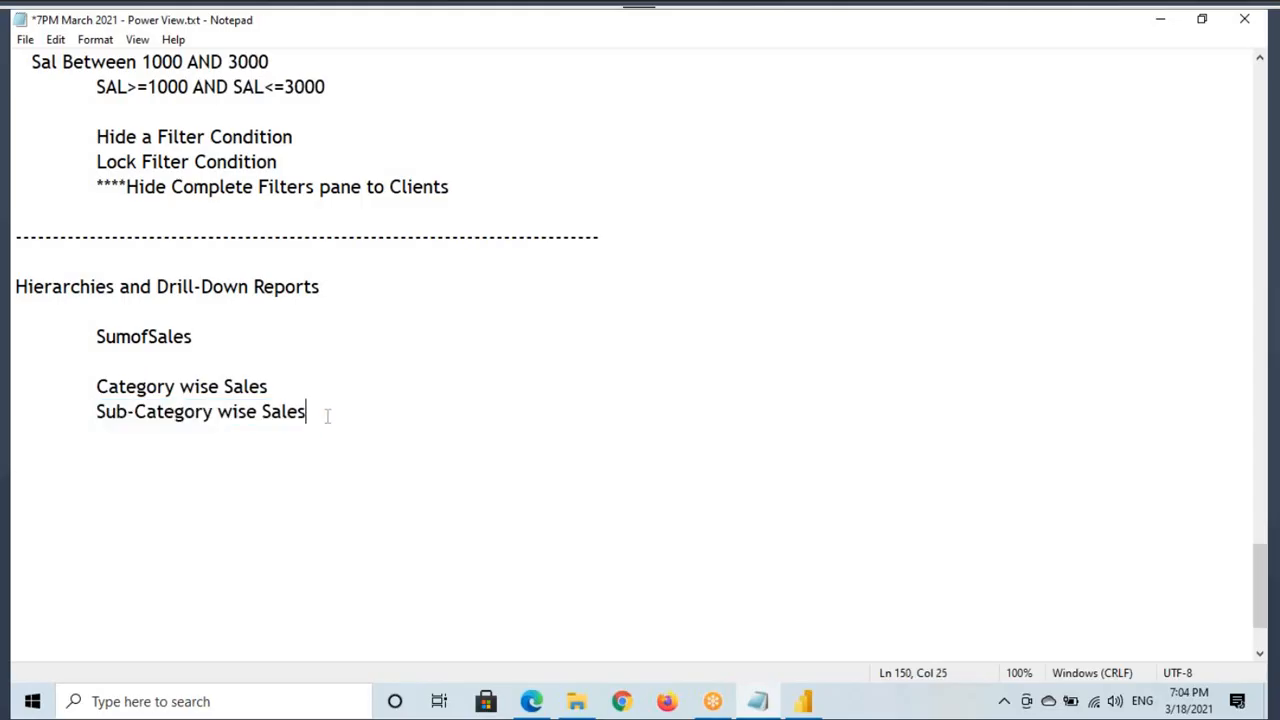
pyautogui.press('Return')
pyautogui.hotkey('ctrl', 'v')
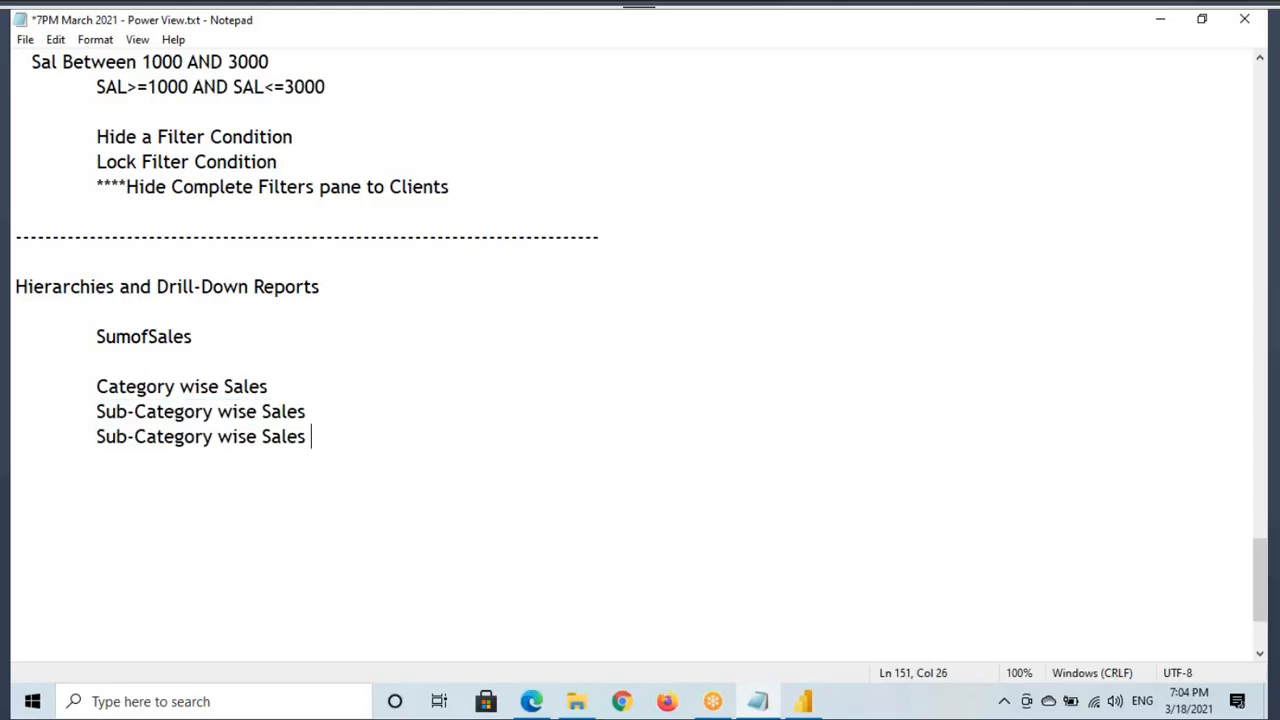
pyautogui.write('where Category ="')
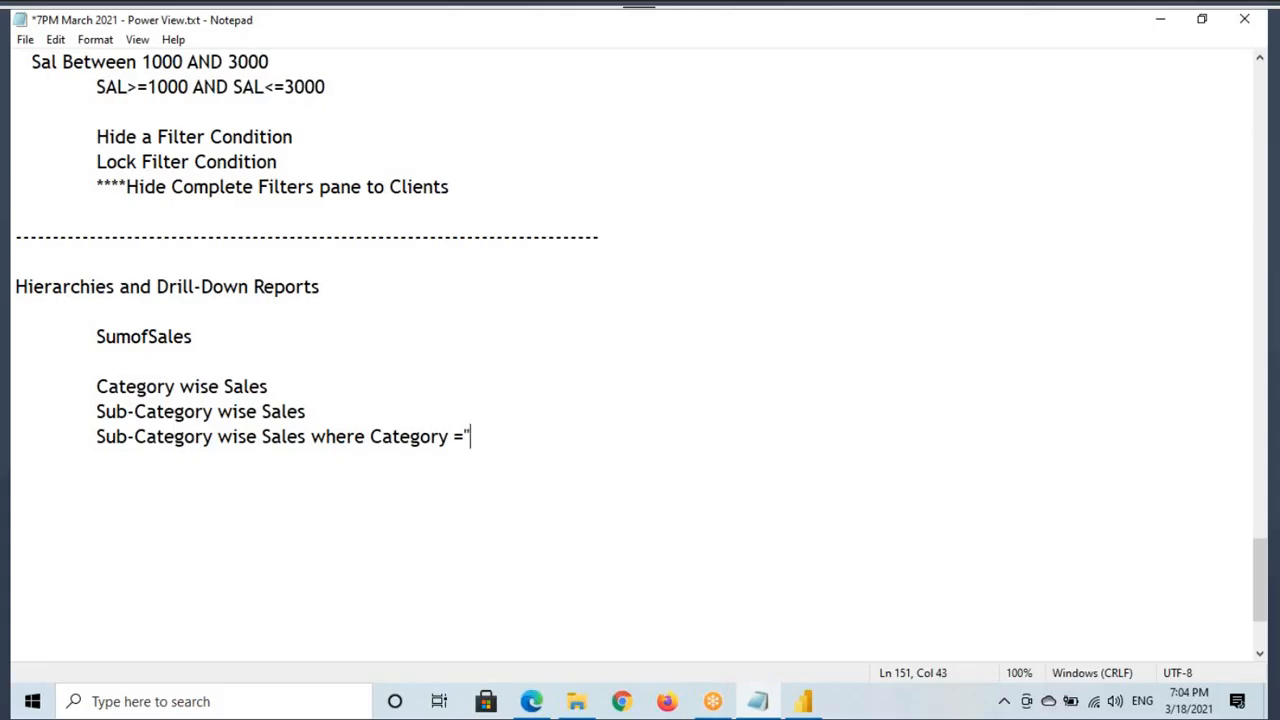
pyautogui.write('Technology"')
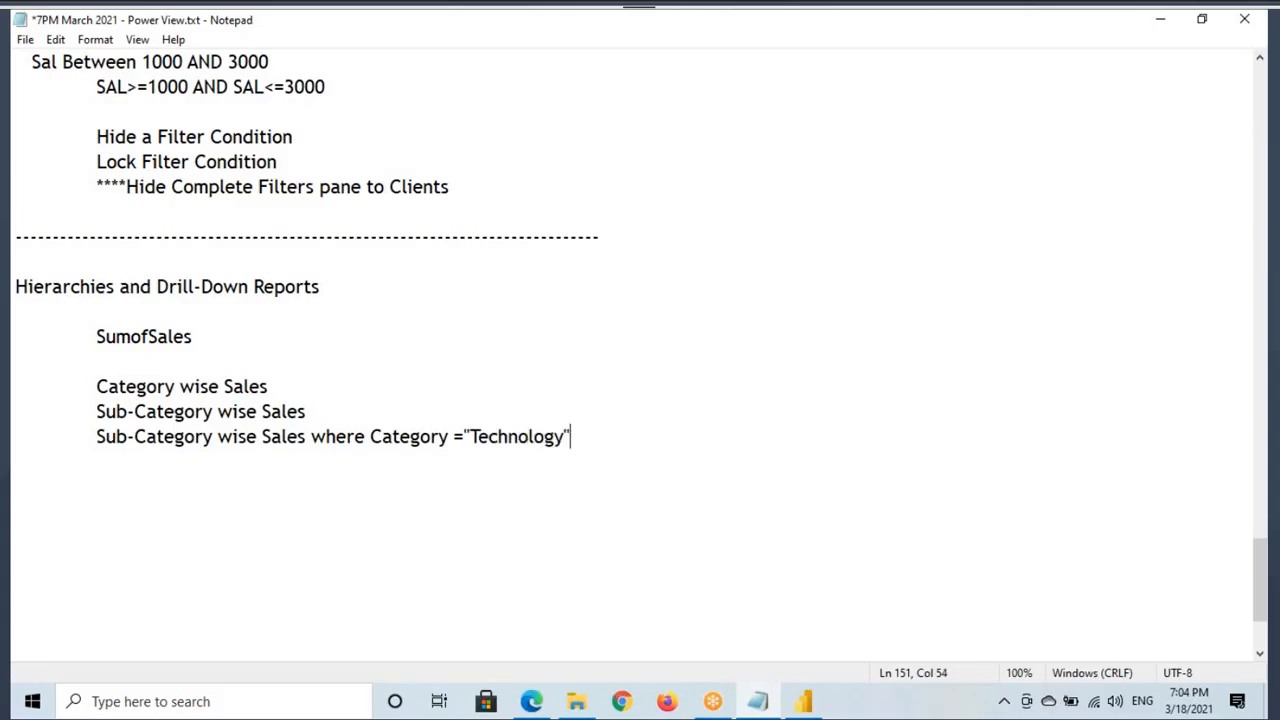
pyautogui.moveTo(97, 436); pyautogui.dragTo(214, 436)
pyautogui.moveTo(488, 436); pyautogui.dragTo(557, 436)
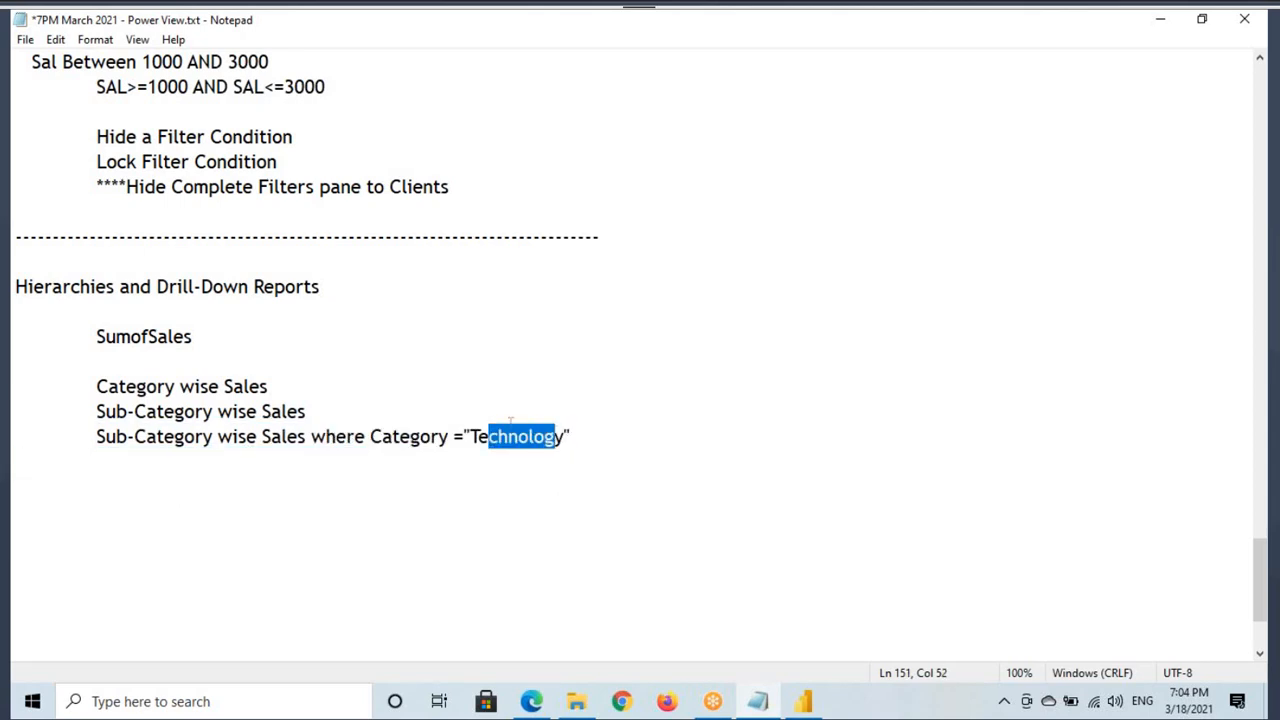
# Switch to Power BI's data view of the Orders table and examine the list of distinct Sub-Category values.
pyautogui.click(804, 701)
pyautogui.click(31, 215)
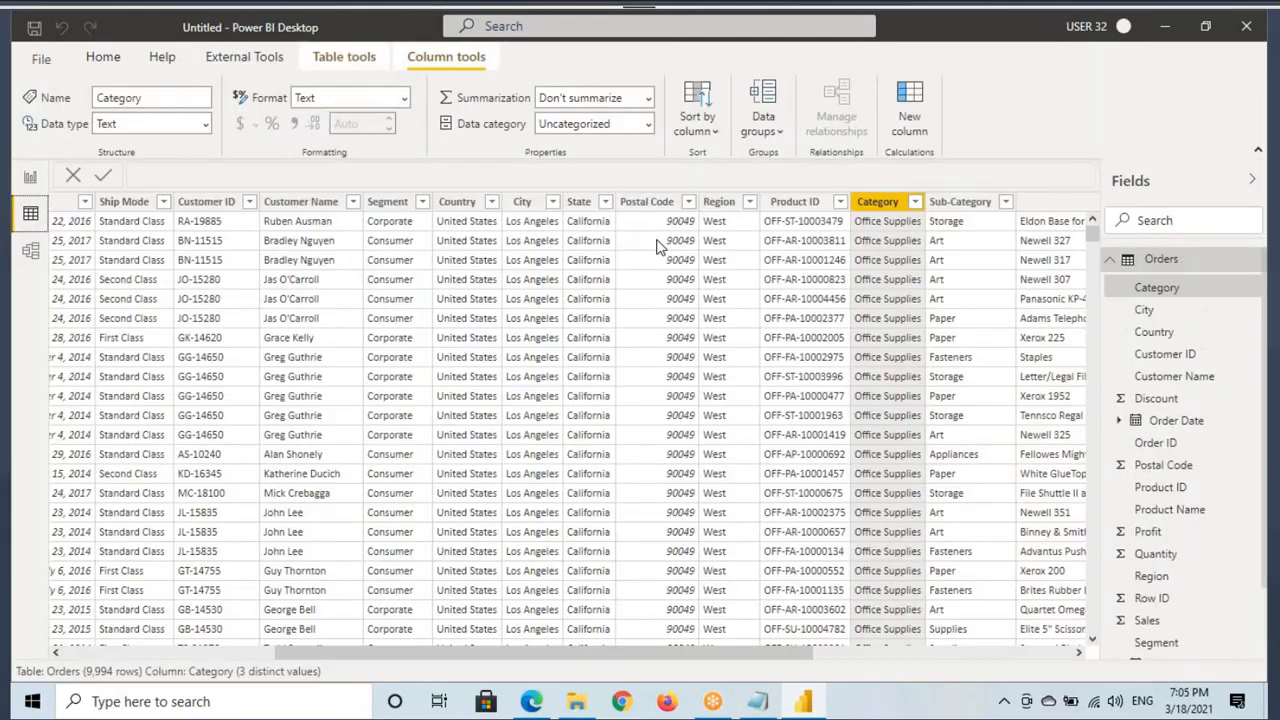
pyautogui.click(1005, 201)
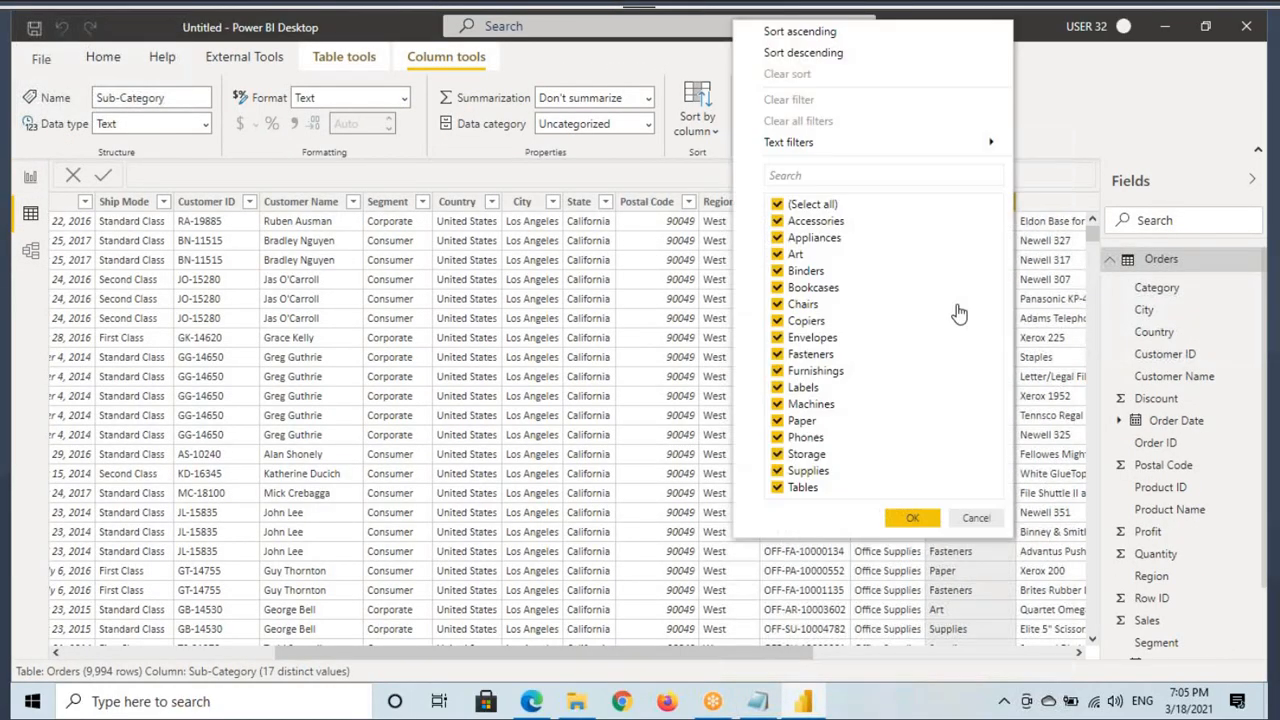
pyautogui.click(976, 517)
# Filter the Category column of the Orders table to Technology only.
pyautogui.click(884, 202)
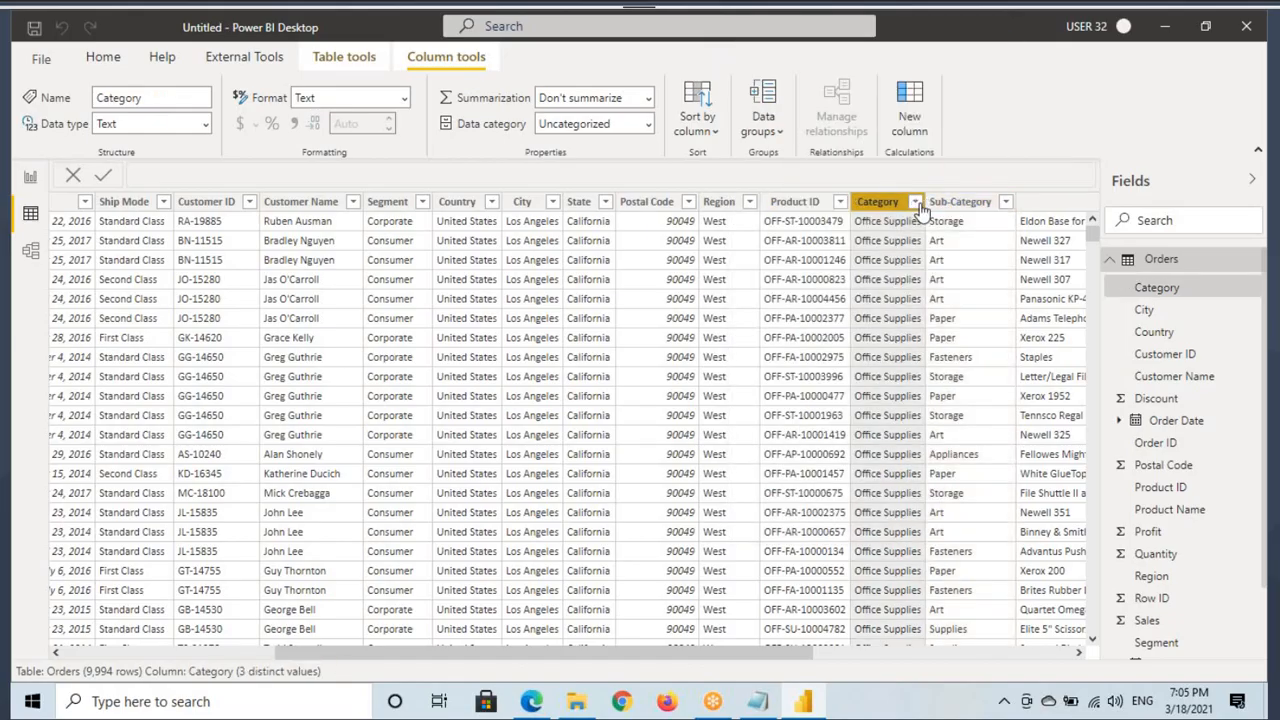
pyautogui.click(914, 202)
pyautogui.click(953, 394)
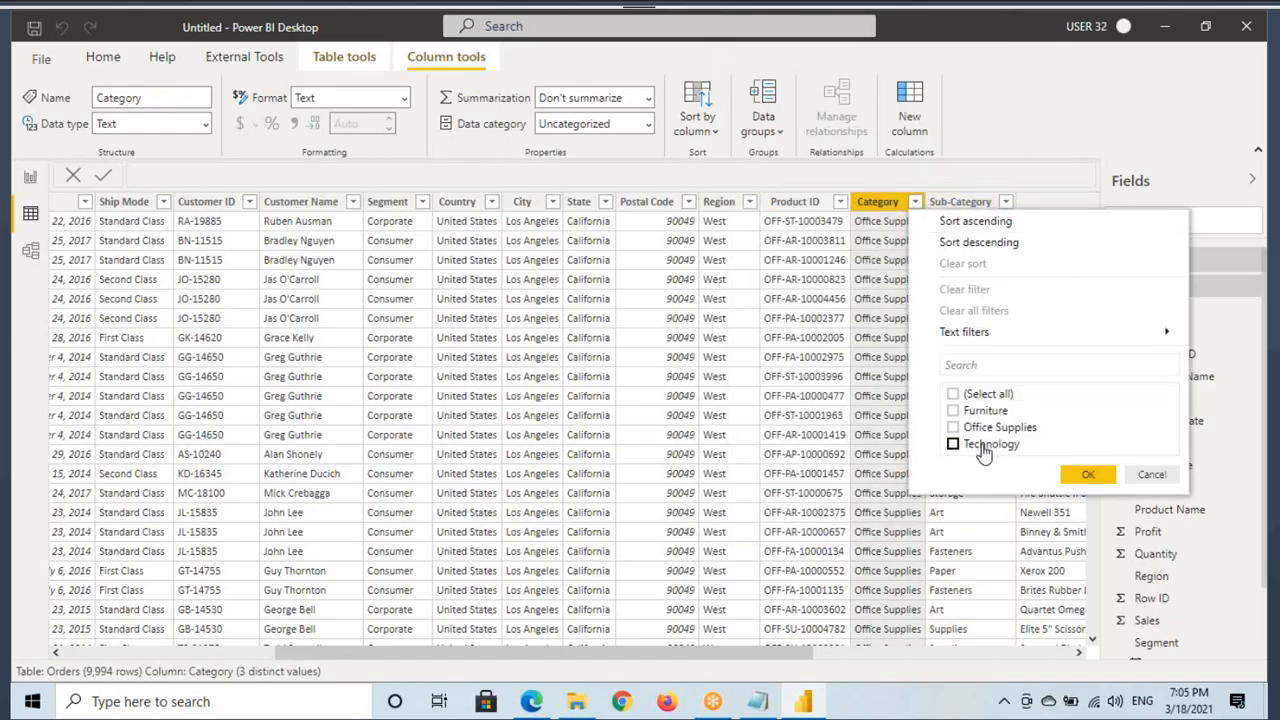
pyautogui.click(985, 444)
pyautogui.click(1089, 476)
# Examine the Sub-Category values available for the filtered category and clear the Category filter.
pyautogui.click(1006, 202)
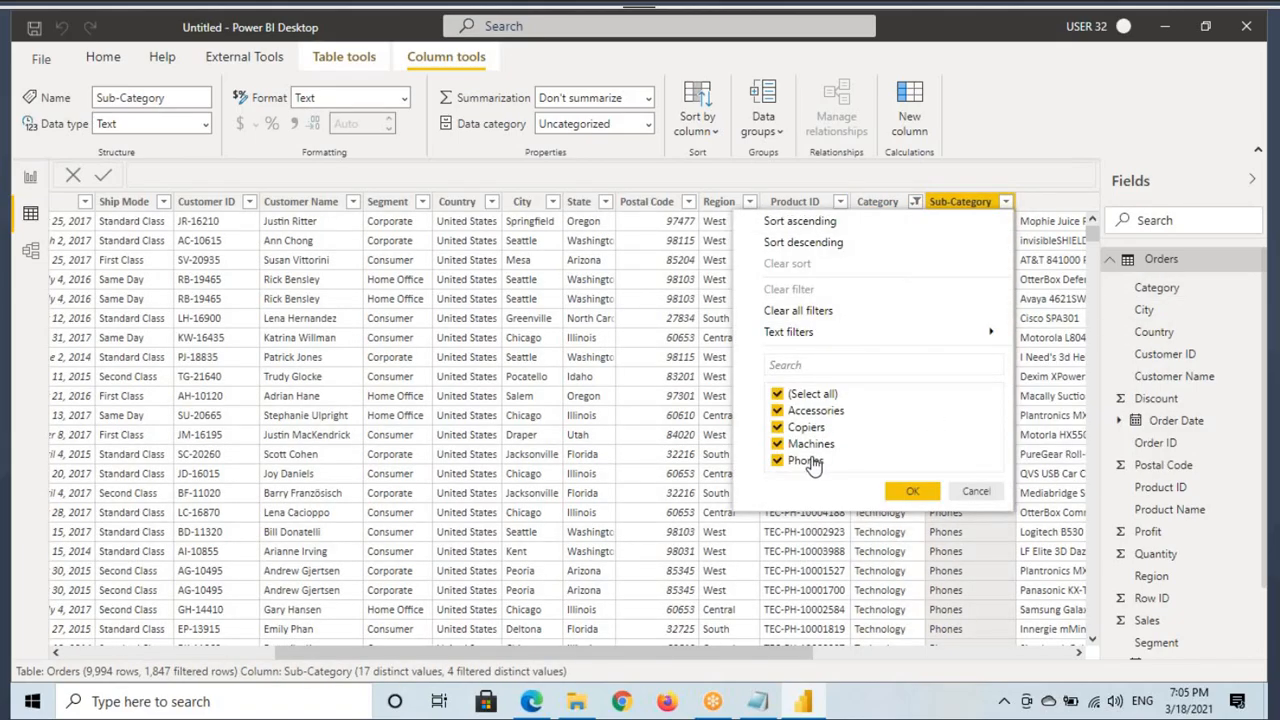
pyautogui.click(976, 491)
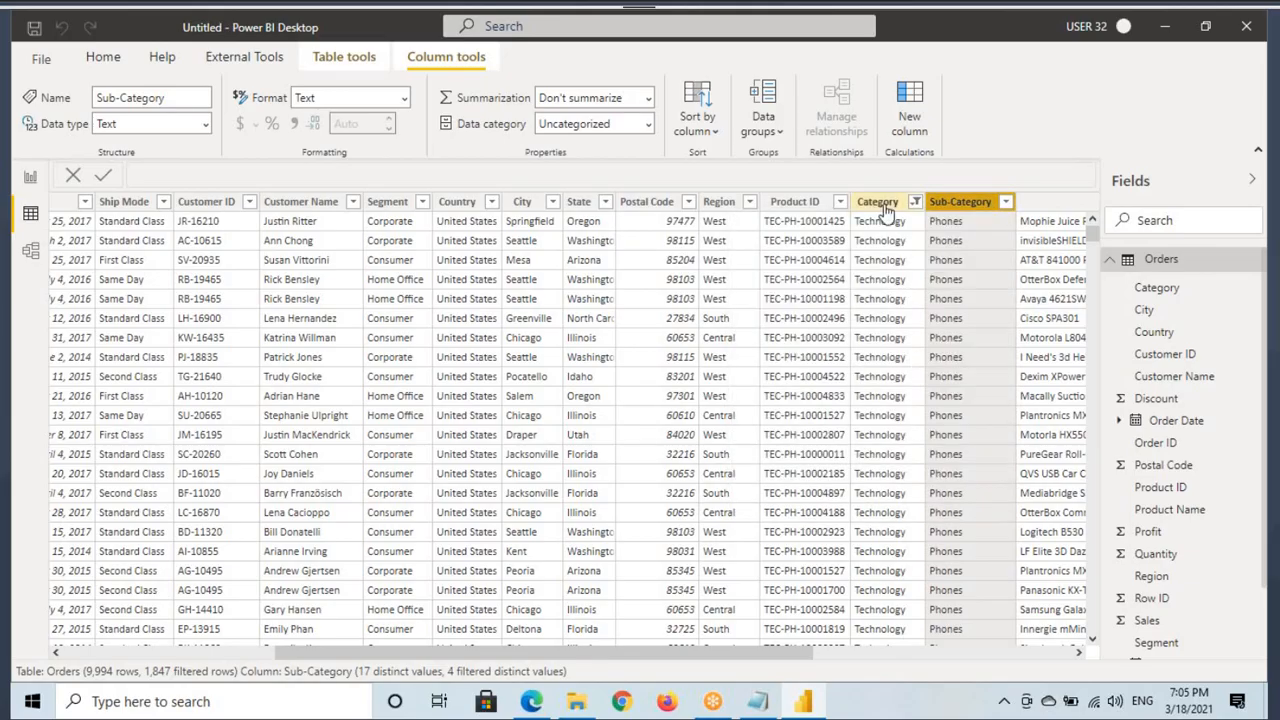
pyautogui.rightClick(885, 203)
pyautogui.click(943, 306)
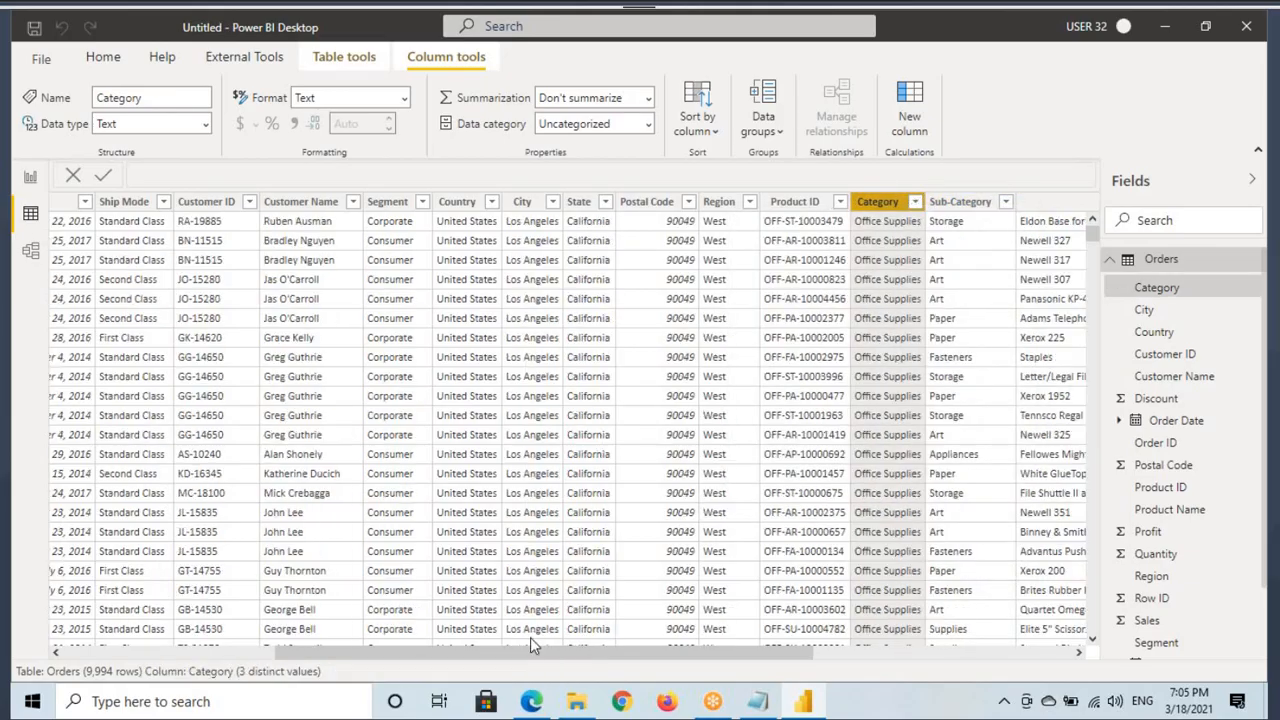
# Review the Technology sub-category line in the Notepad notes, then return to the Power BI report page.
pyautogui.click(757, 701)
pyautogui.moveTo(193, 449); pyautogui.dragTo(313, 450)
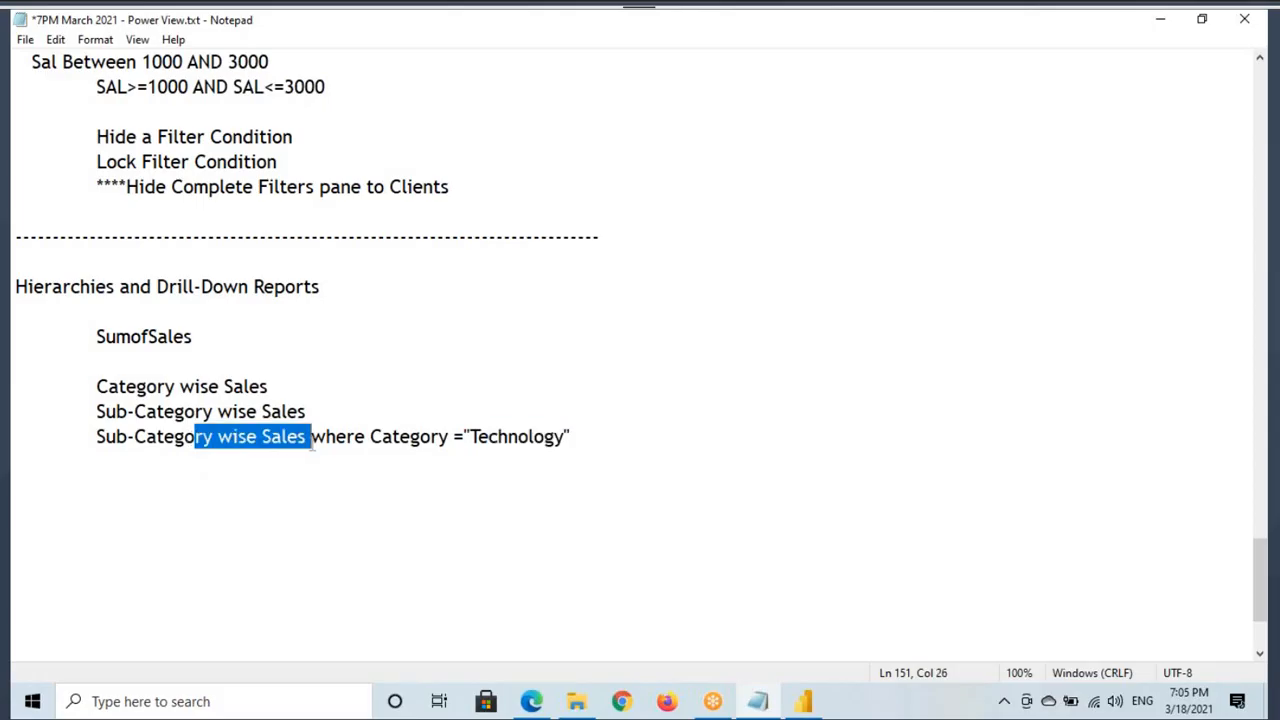
pyautogui.moveTo(392, 437); pyautogui.dragTo(565, 437)
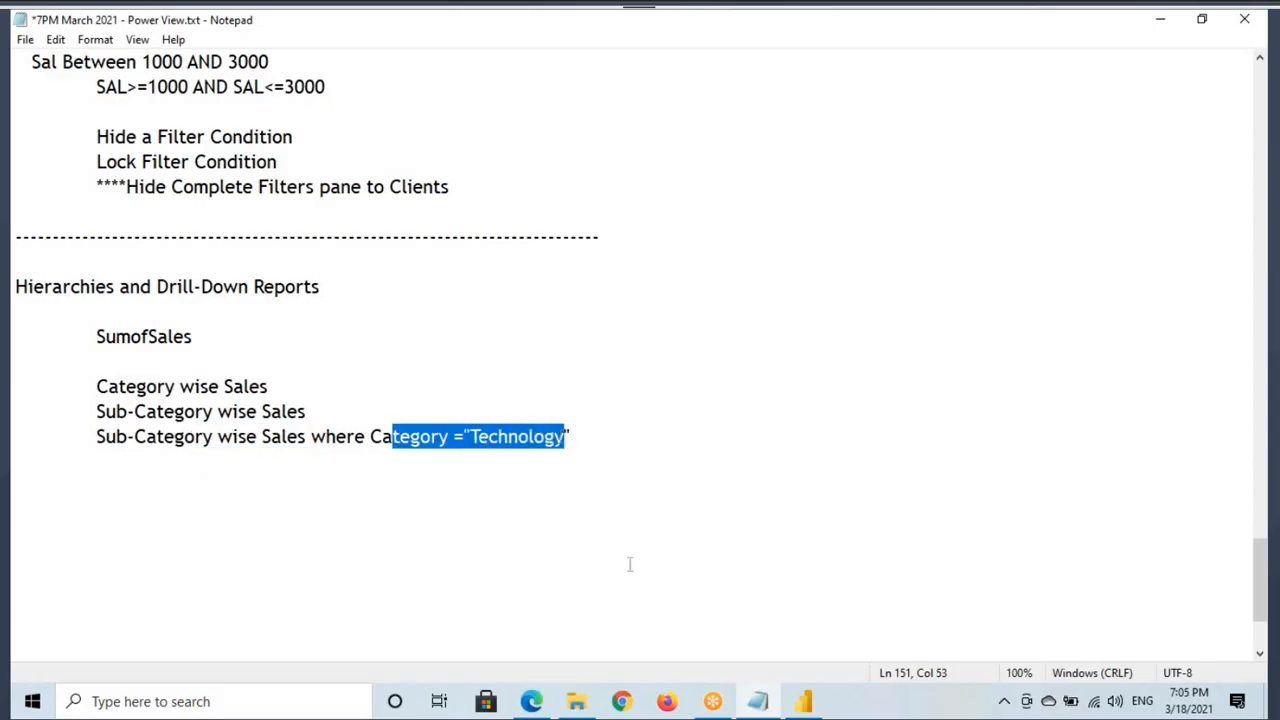
pyautogui.click(804, 701)
pyautogui.click(30, 179)
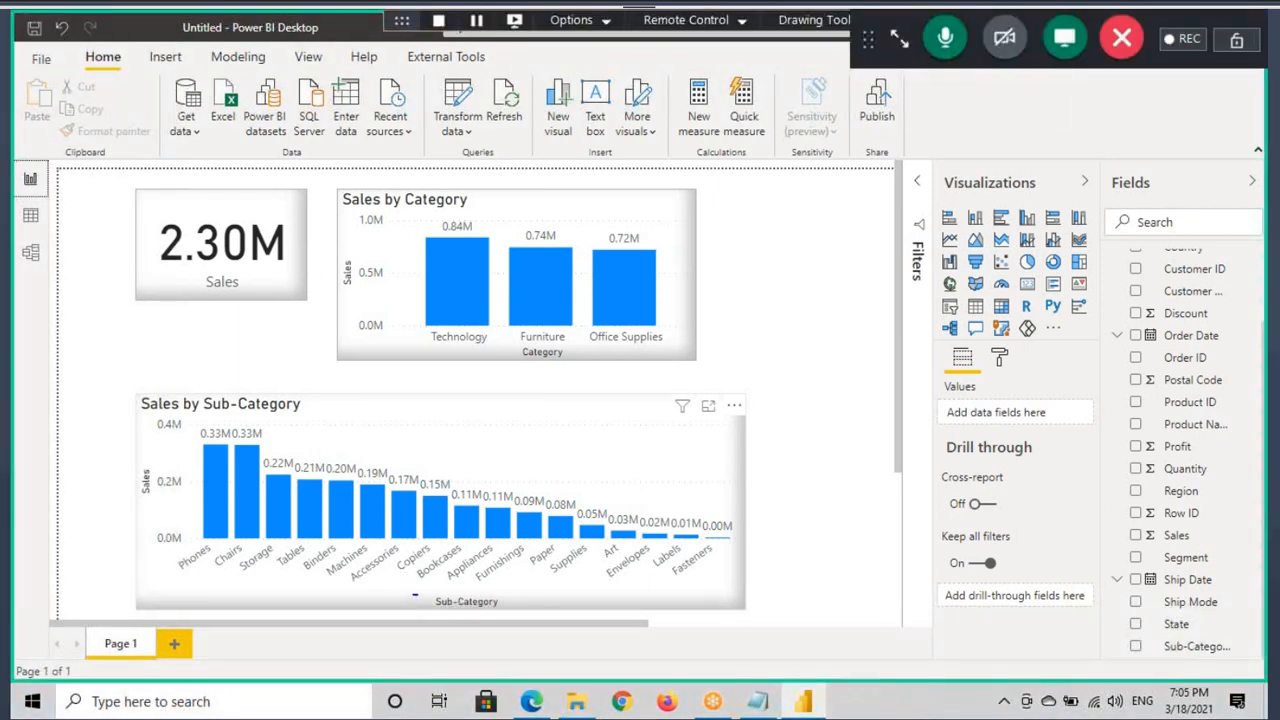
pyautogui.moveTo(412, 595); pyautogui.dragTo(508, 615)
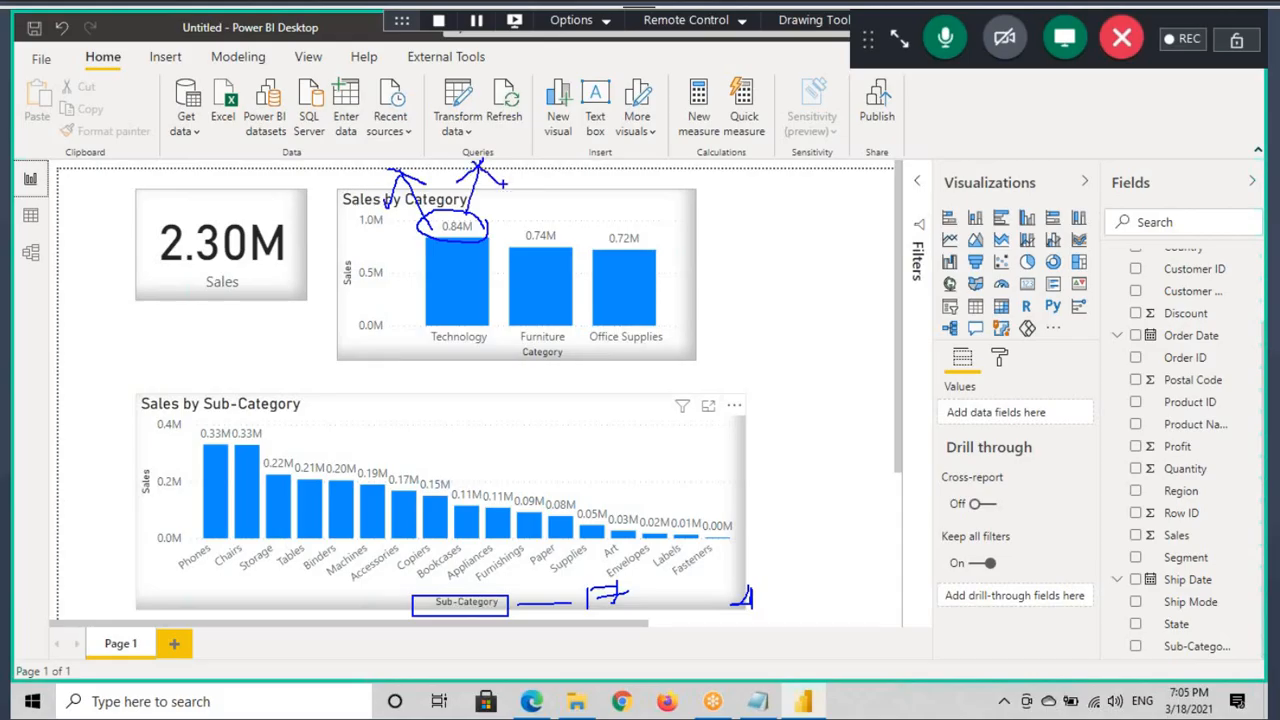
pyautogui.moveTo(541, 158); pyautogui.dragTo(487, 216)
pyautogui.moveTo(492, 230); pyautogui.dragTo(575, 218)
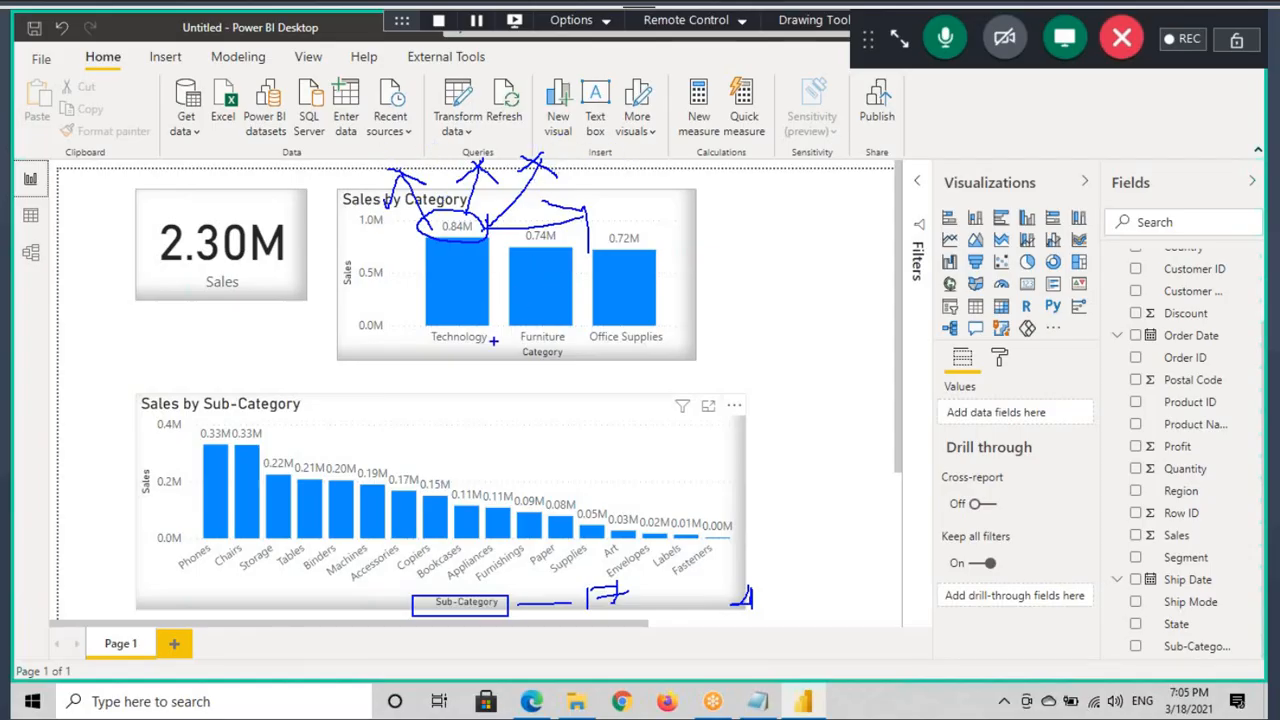
pyautogui.click(758, 701)
pyautogui.moveTo(96, 437); pyautogui.dragTo(556, 437)
pyautogui.click(100, 437)
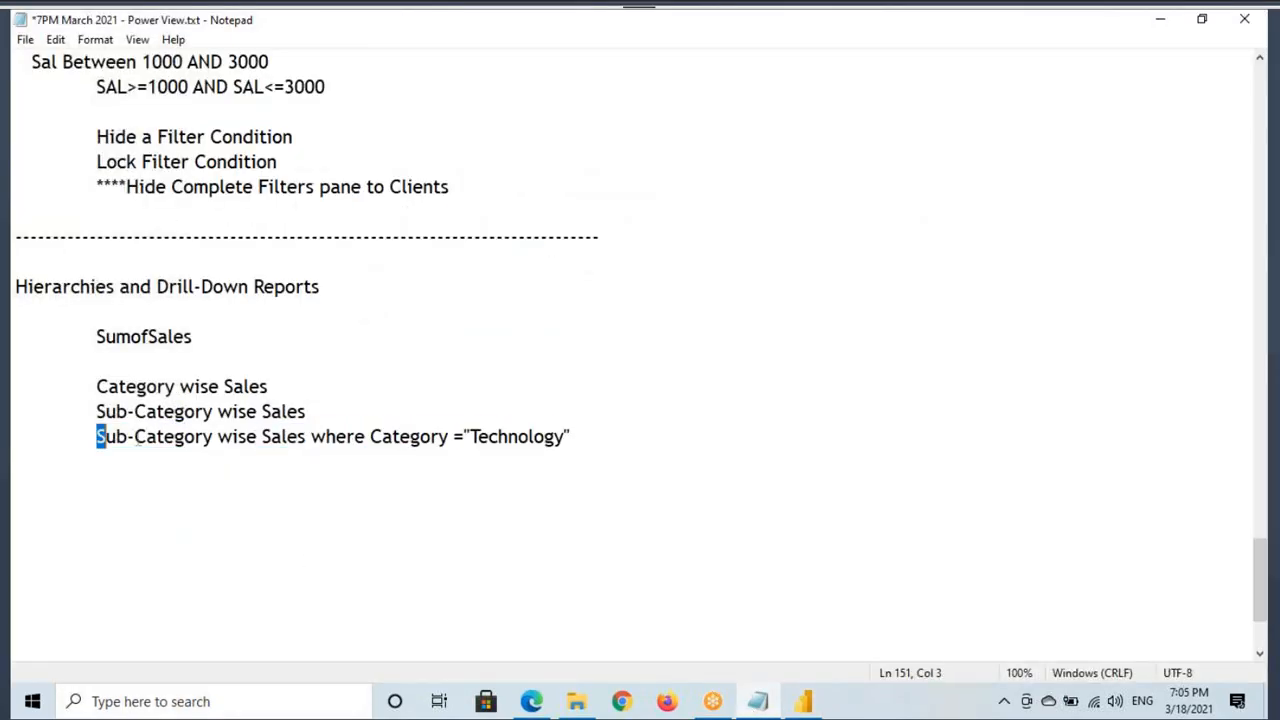
# Return to Power BI, add a new report page and set its page view to Actual size.
pyautogui.click(803, 701)
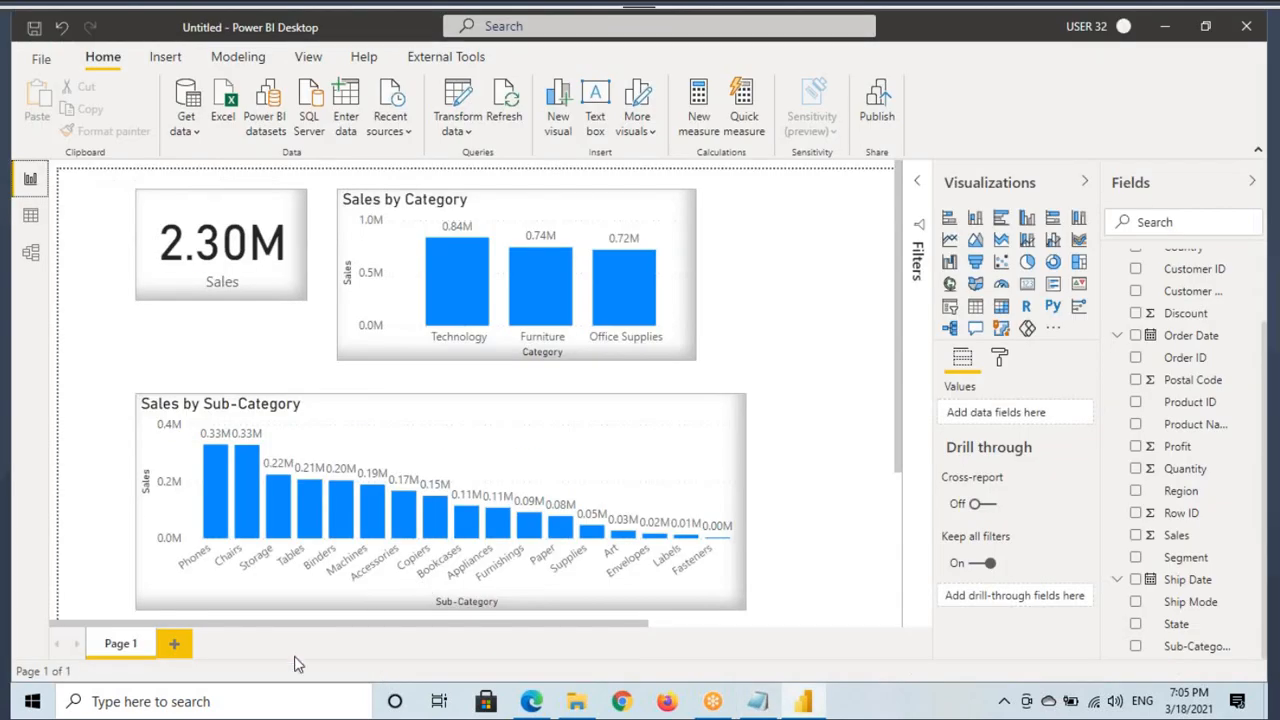
pyautogui.click(171, 642)
pyautogui.click(308, 56)
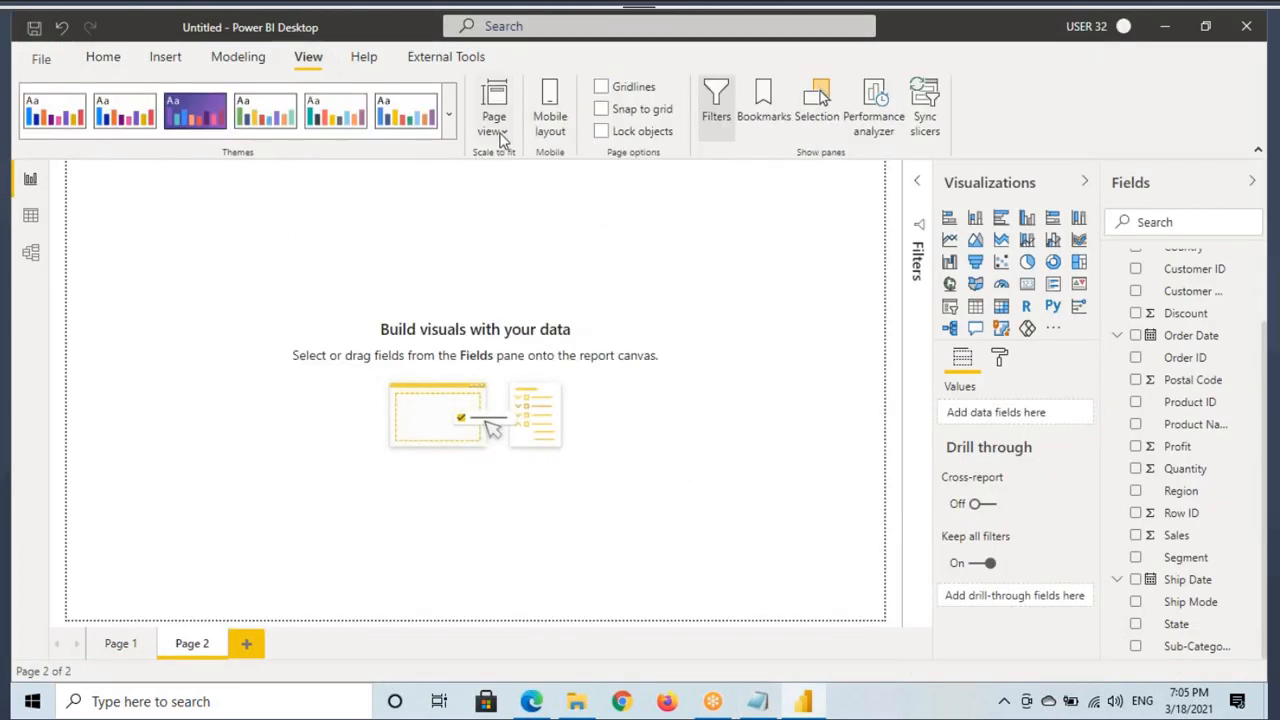
pyautogui.click(497, 130)
pyautogui.click(537, 224)
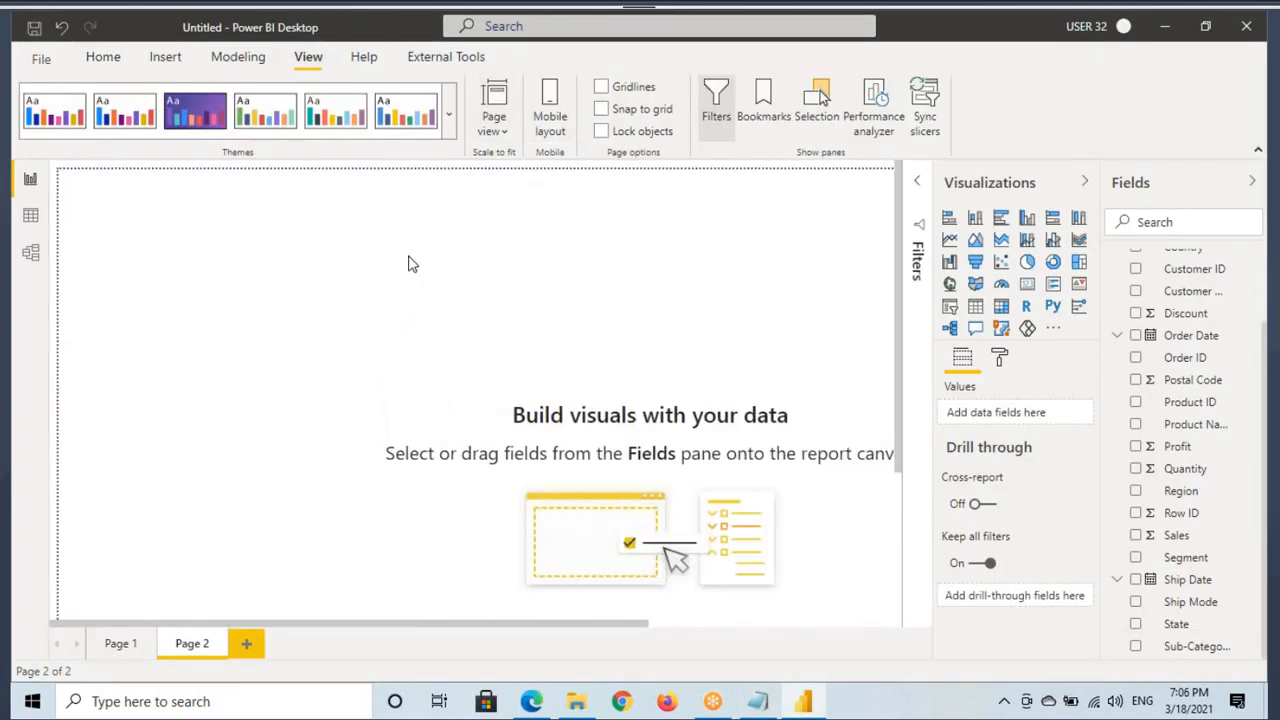
# Create a stacked column chart of Sales by Sub-Category on Page 2, widen it and move it away from the canvas corner.
pyautogui.click(975, 217)
pyautogui.moveTo(1203, 648); pyautogui.dragTo(262, 350)
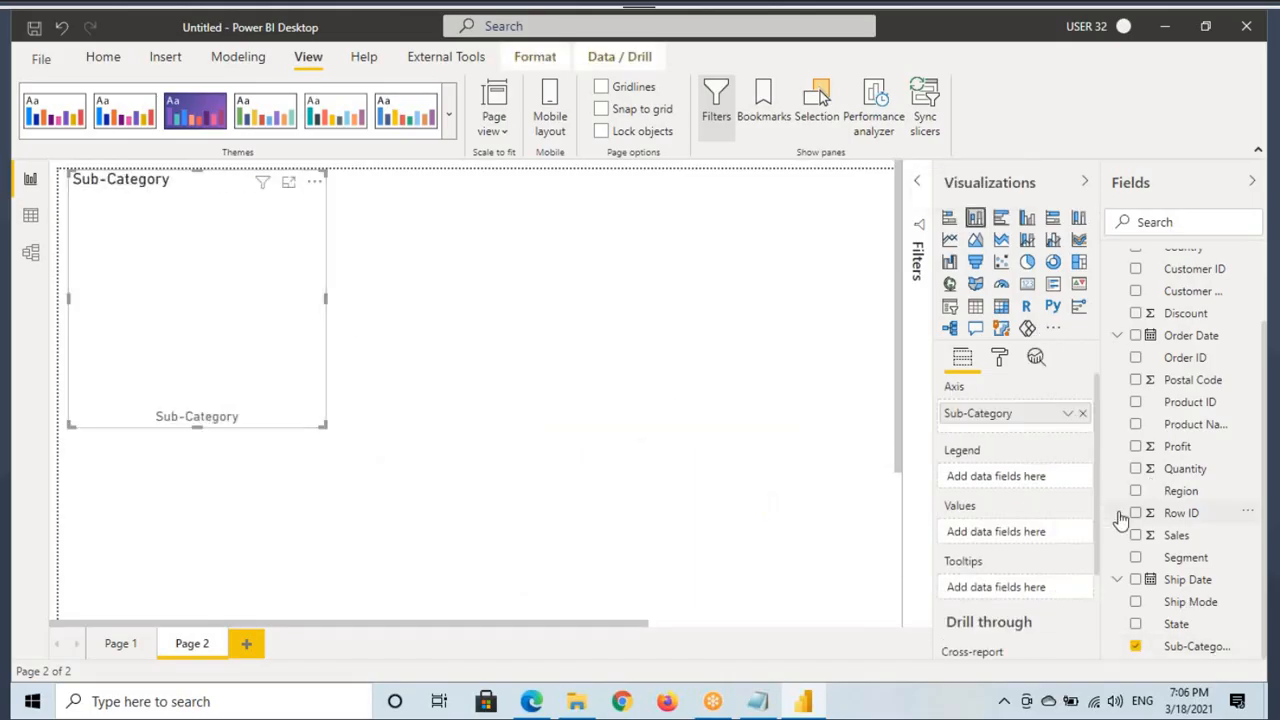
pyautogui.moveTo(1190, 543); pyautogui.dragTo(165, 330)
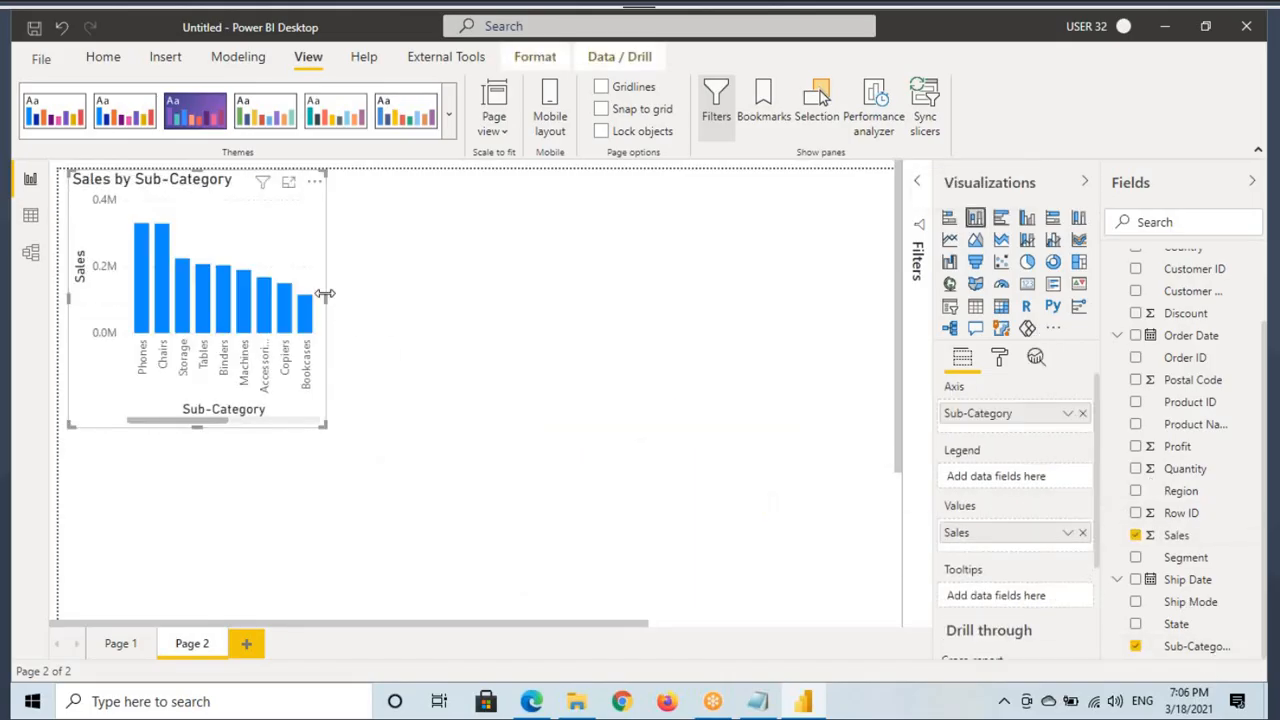
pyautogui.moveTo(326, 298); pyautogui.dragTo(627, 315)
pyautogui.moveTo(507, 276); pyautogui.dragTo(594, 287)
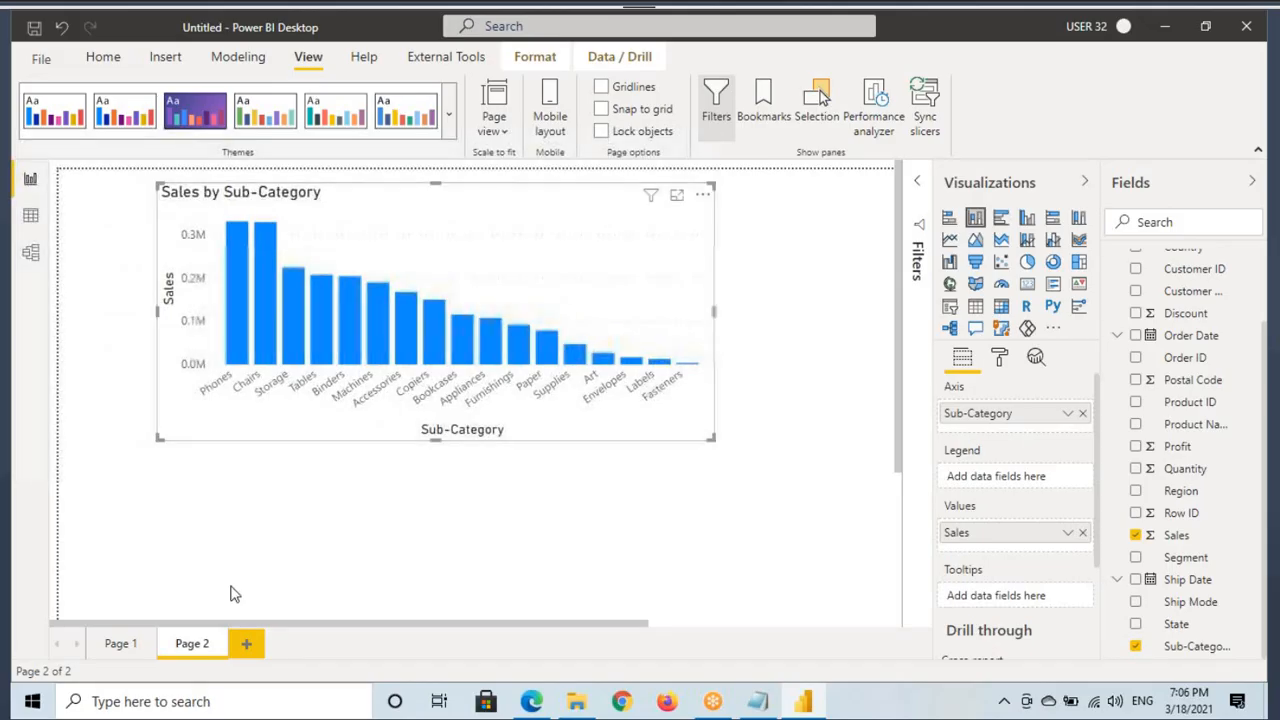
# Copy the formatting of Page 1's Sales by Sub-Category chart onto the Page 2 chart with Format painter, then widen and reposition the Page 2 chart.
pyautogui.click(120, 645)
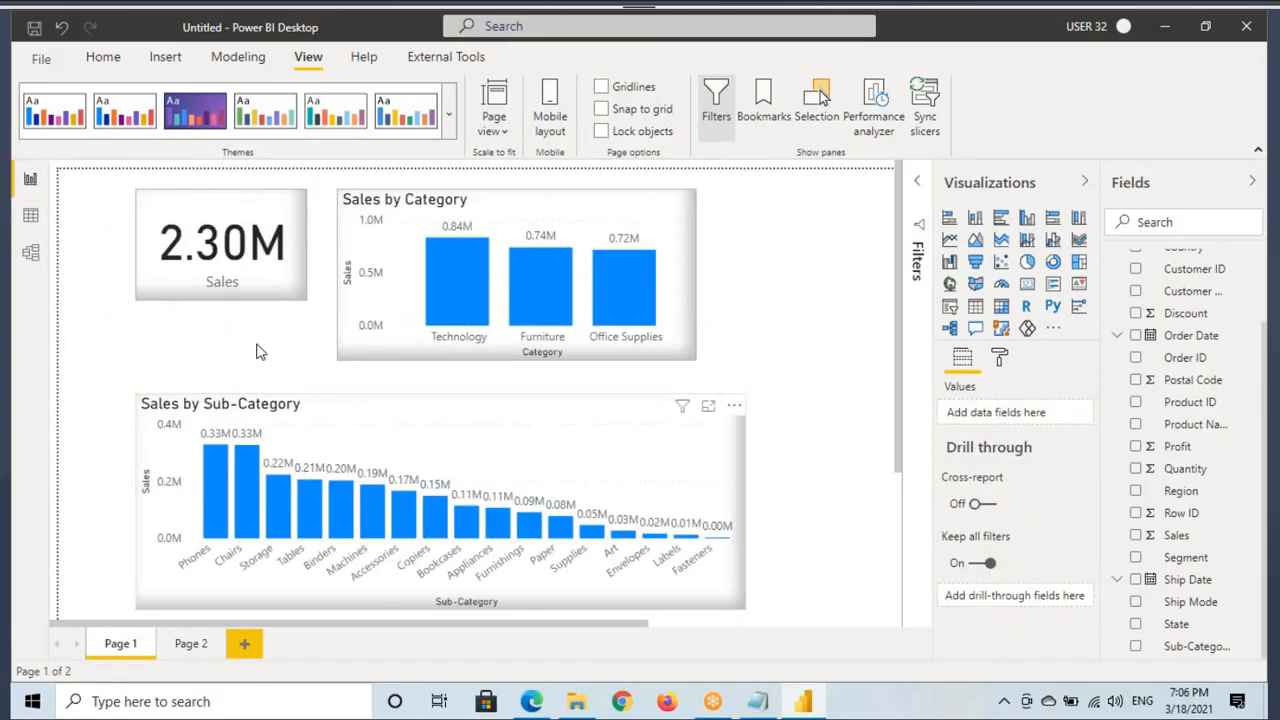
pyautogui.click(103, 57)
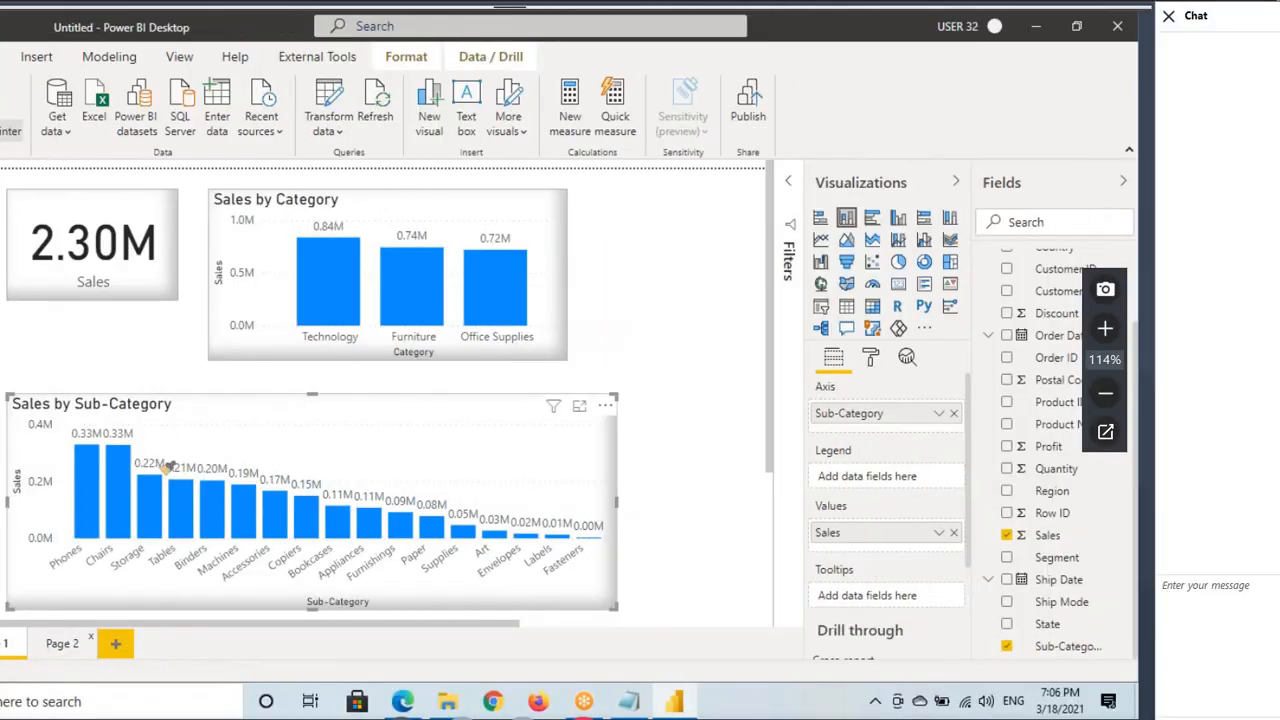
pyautogui.click(62, 644)
pyautogui.click(256, 249)
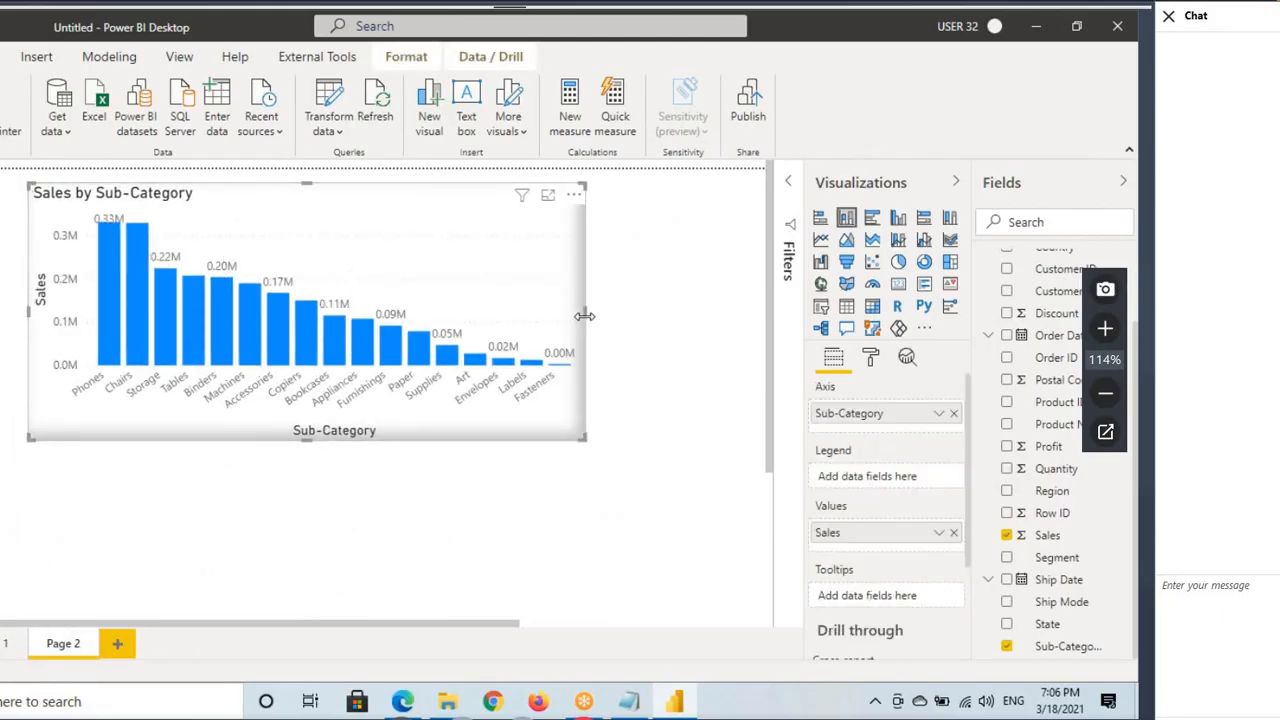
pyautogui.moveTo(585, 313); pyautogui.dragTo(658, 313)
pyautogui.moveTo(545, 308); pyautogui.dragTo(495, 296)
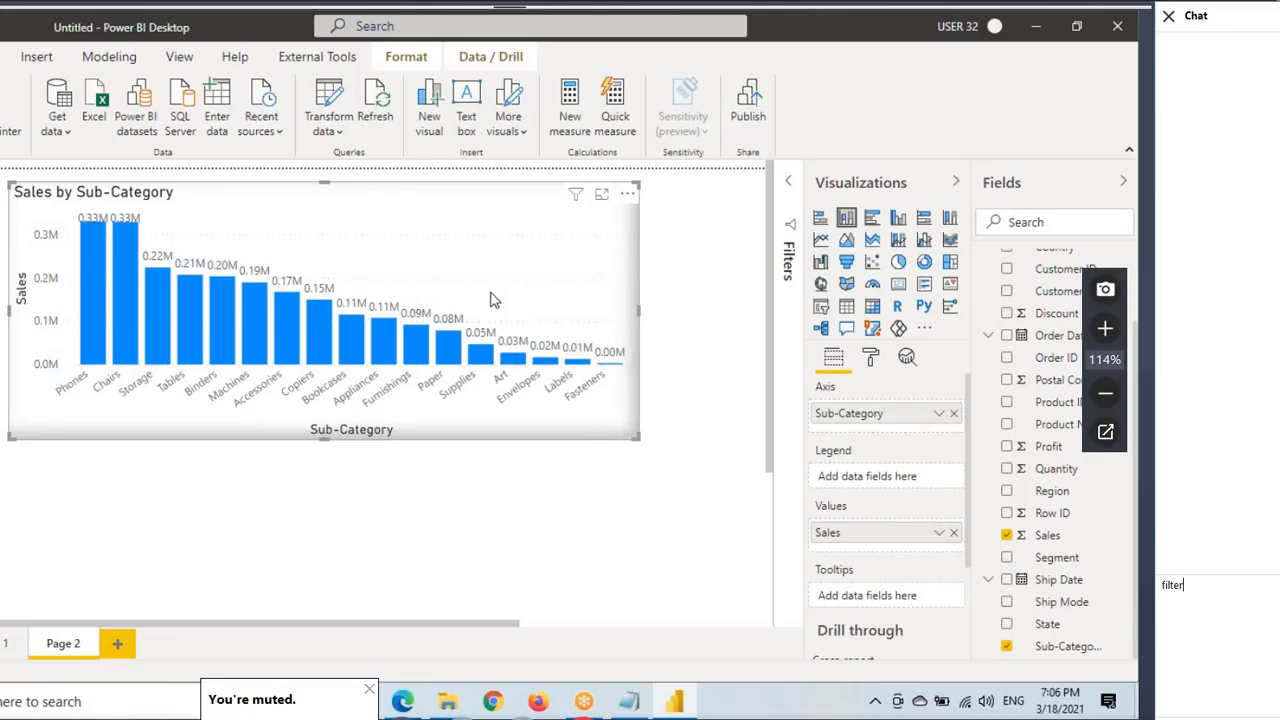
pyautogui.press('Return')
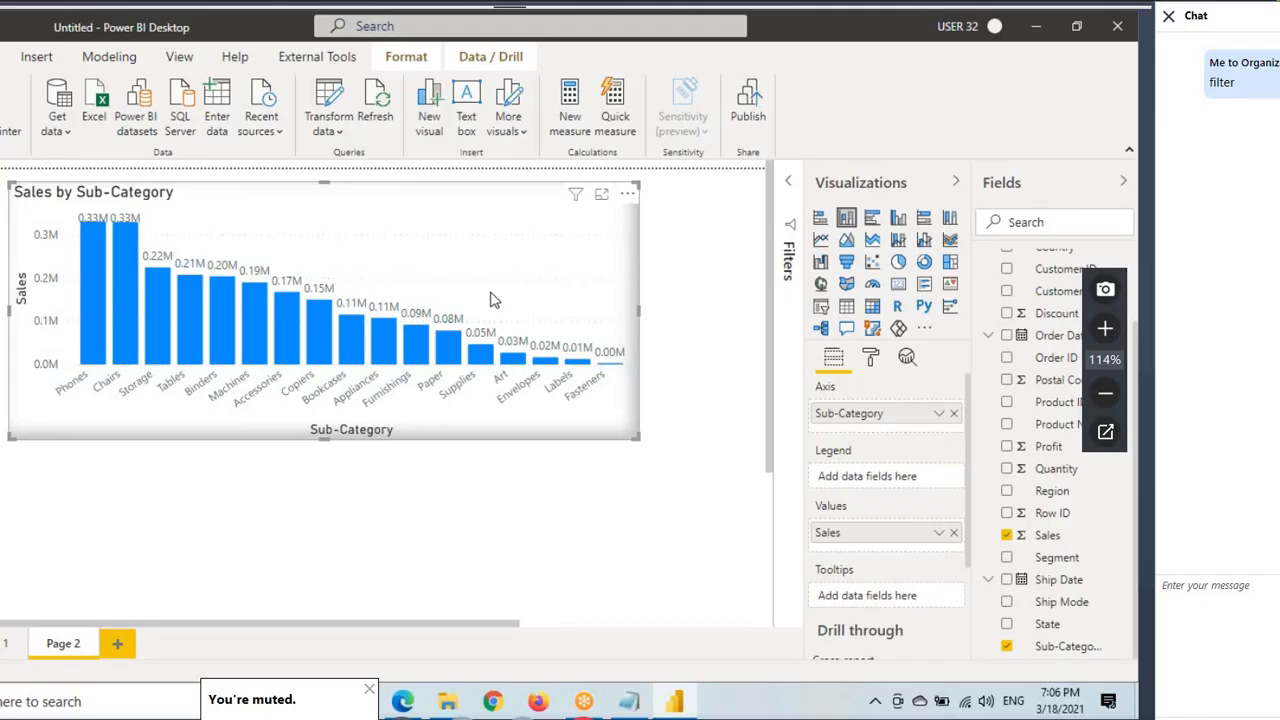
pyautogui.click(1168, 17)
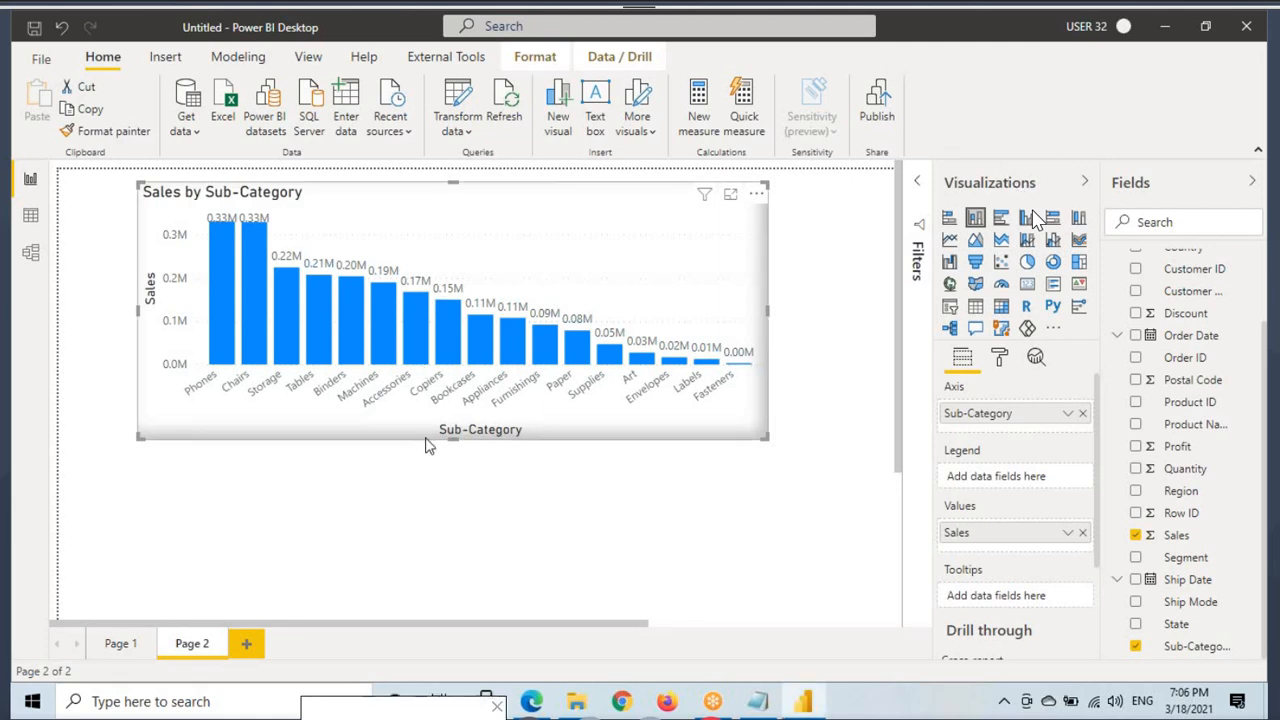
pyautogui.hotkey('ctrl', '2')
pyautogui.moveTo(418, 423); pyautogui.dragTo(532, 443)
pyautogui.moveTo(518, 408); pyautogui.dragTo(438, 469)
pyautogui.moveTo(427, 410)
pyautogui.mouseDown()
pyautogui.moveTo(537, 469)
pyautogui.moveTo(478, 508)
pyautogui.moveTo(580, 420)
pyautogui.moveTo(728, 375)
pyautogui.mouseUp()
pyautogui.moveTo(619, 279); pyautogui.dragTo(620, 326)
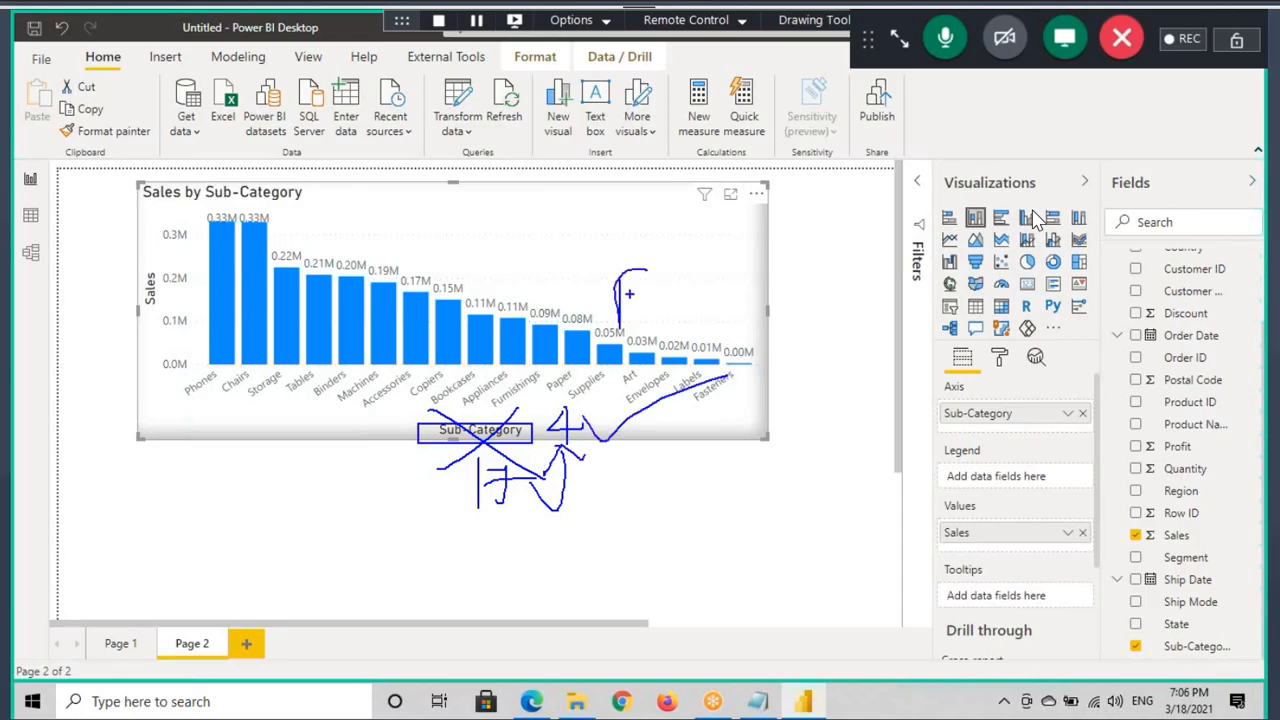
# Expand the Filters pane and add Category as a visual-level filter on the Sub-Category chart, with basic filtering limited to Technology.
pyautogui.click(912, 192)
pyautogui.moveTo(571, 249); pyautogui.dragTo(503, 249)
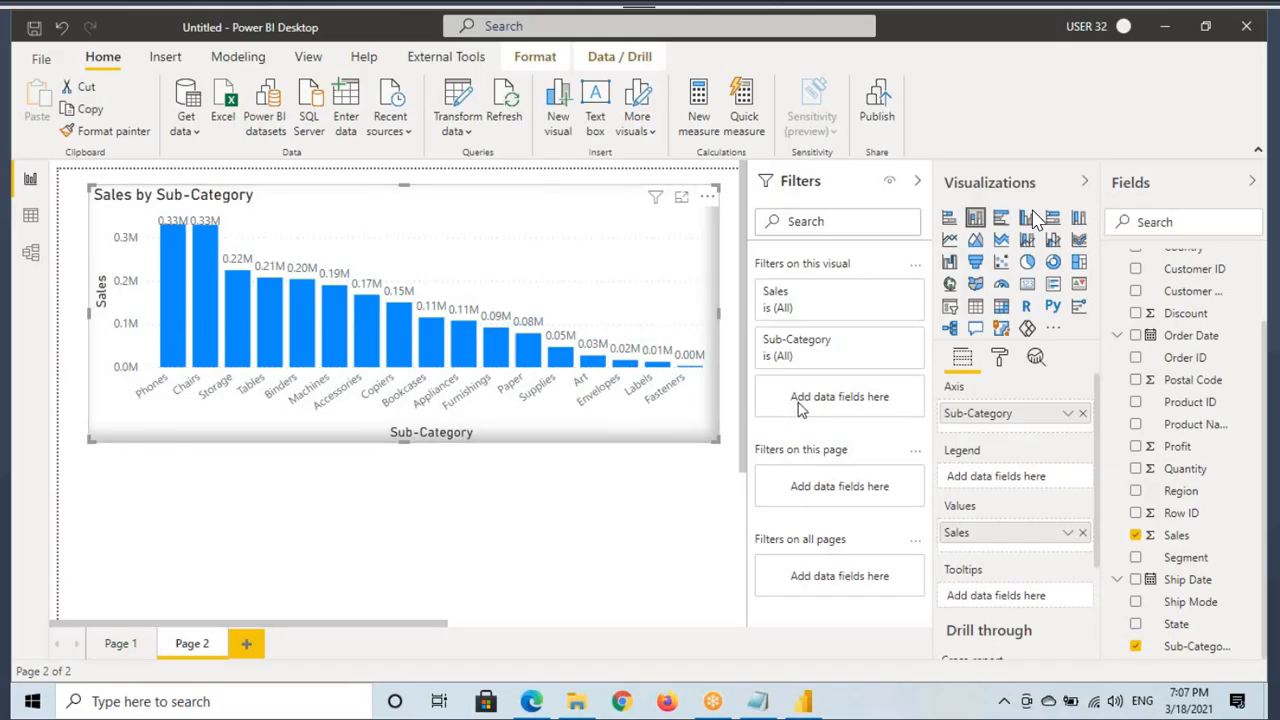
pyautogui.moveTo(757, 374)
pyautogui.mouseDown()
pyautogui.moveTo(810, 416)
pyautogui.moveTo(929, 417)
pyautogui.mouseUp()
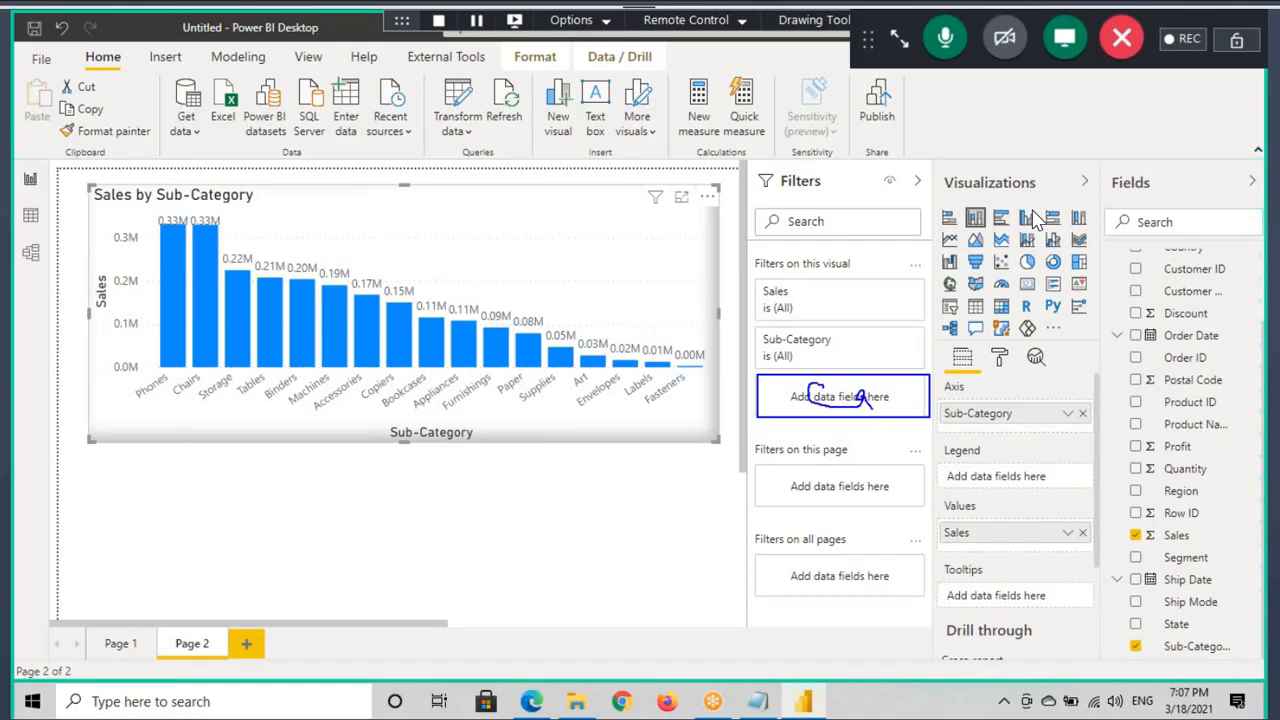
pyautogui.press('Escape')
pyautogui.scroll(2, 1189, 428)
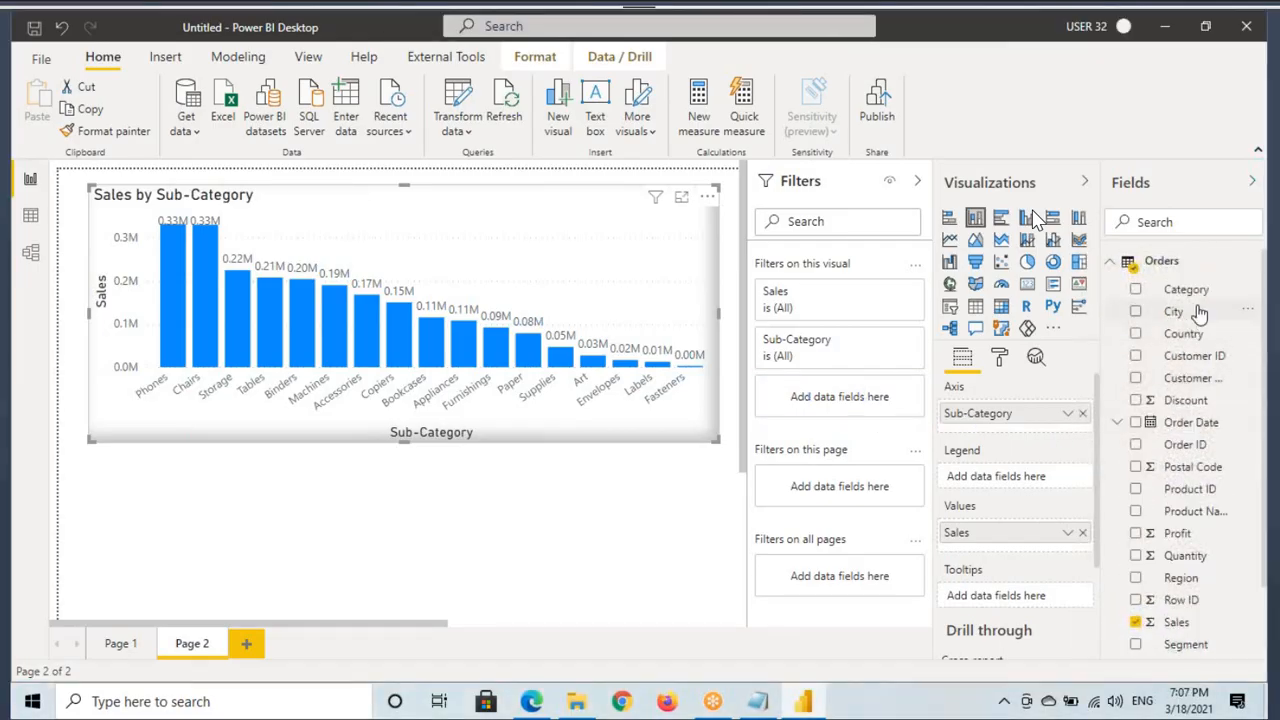
pyautogui.moveTo(1194, 291); pyautogui.dragTo(866, 403)
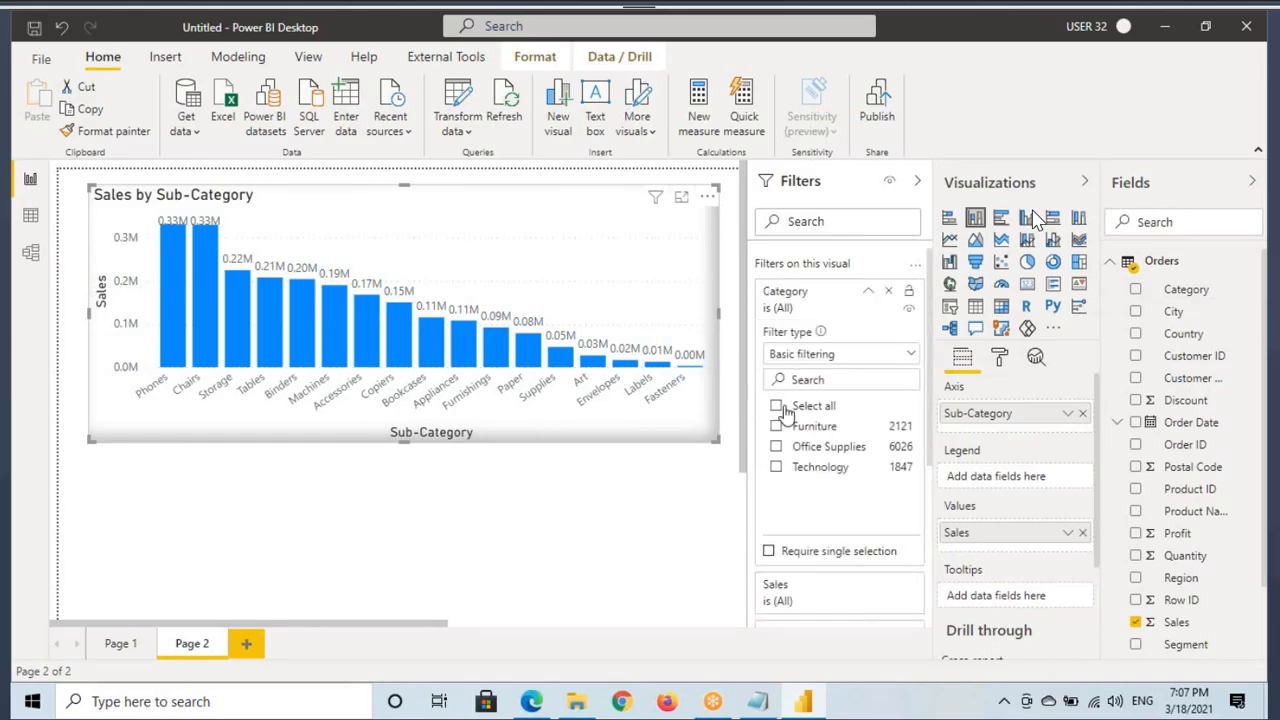
pyautogui.click(817, 472)
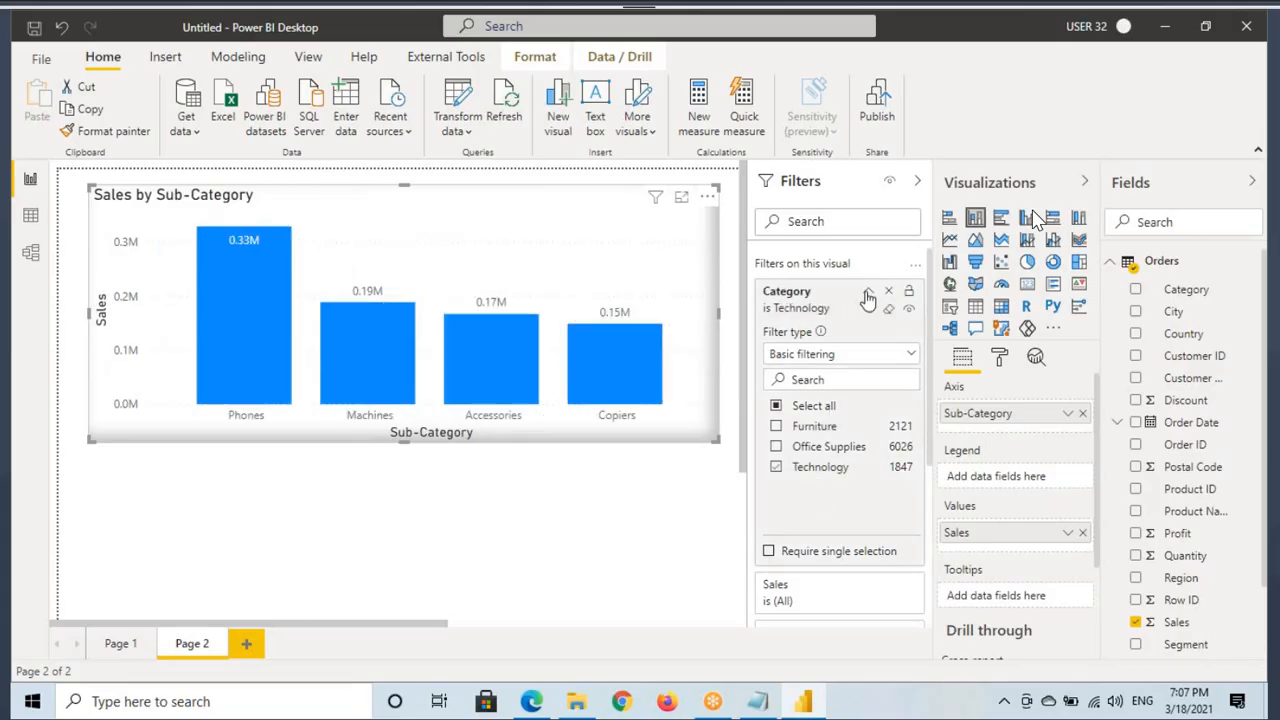
pyautogui.click(867, 292)
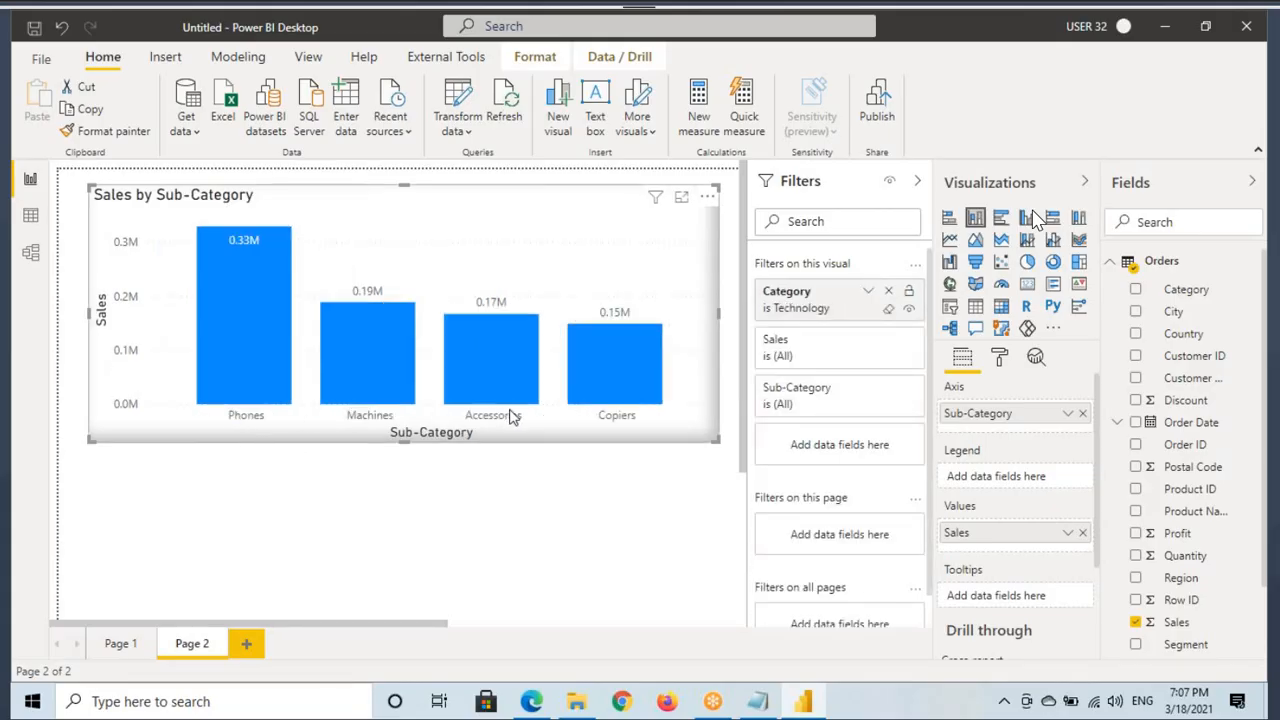
pyautogui.moveTo(656, 198)
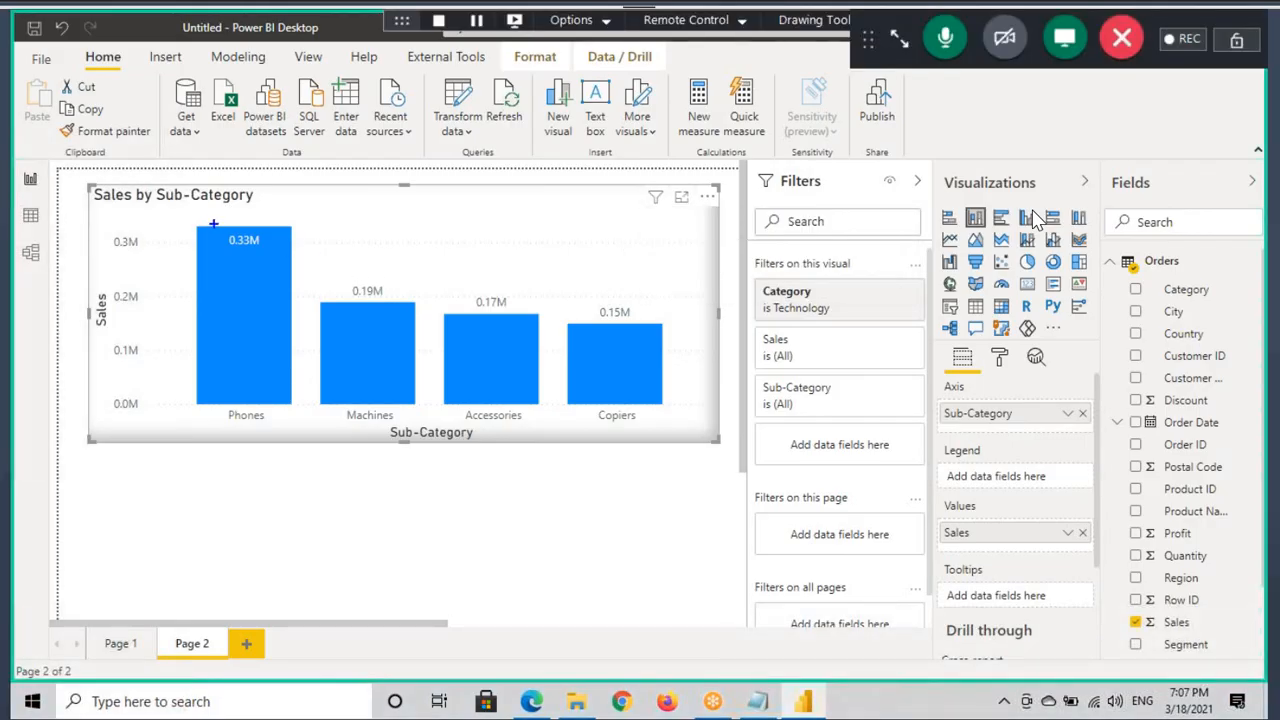
pyautogui.moveTo(212, 222); pyautogui.dragTo(660, 342)
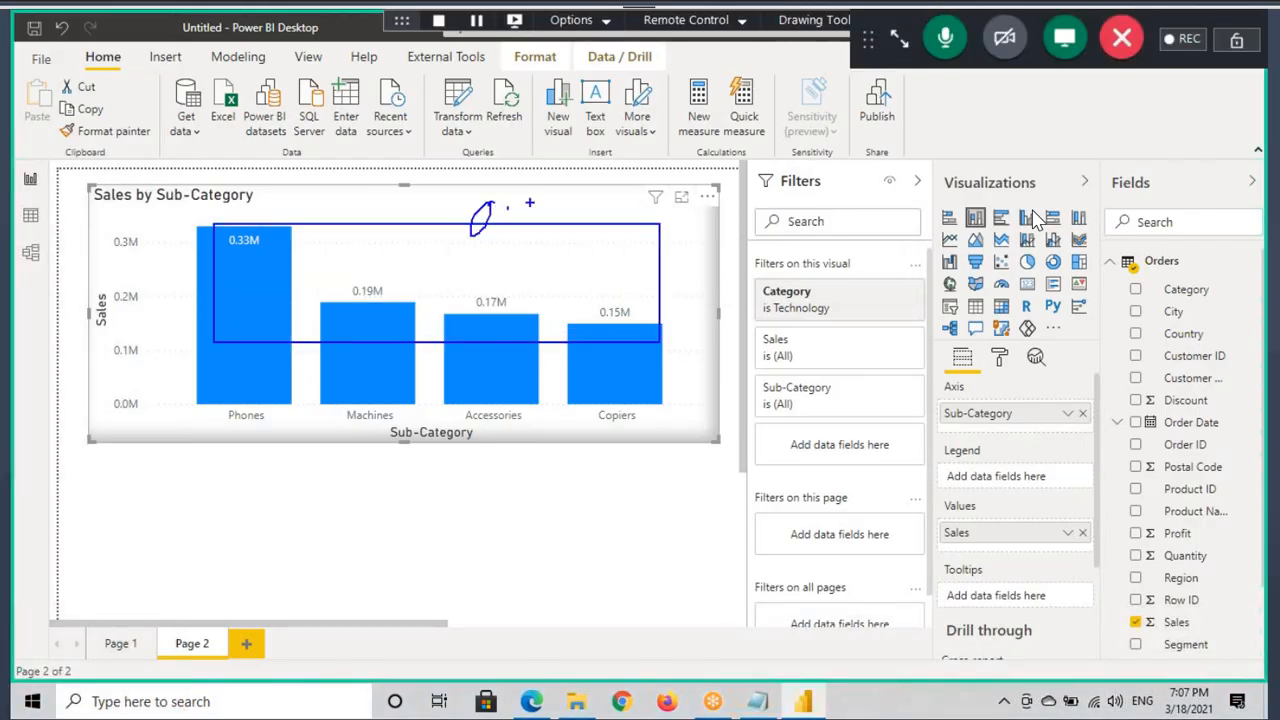
pyautogui.moveTo(556, 215); pyautogui.dragTo(578, 208)
pyautogui.moveTo(573, 202); pyautogui.dragTo(573, 262)
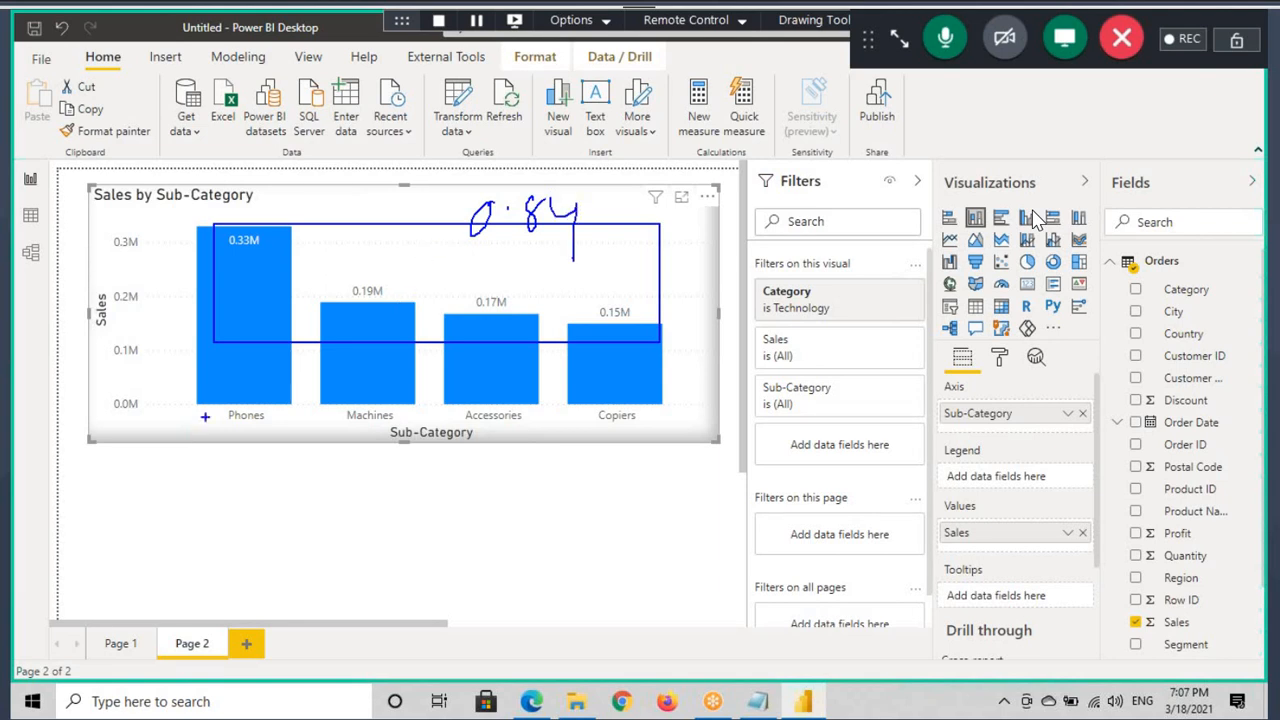
pyautogui.moveTo(212, 429); pyautogui.dragTo(293, 426)
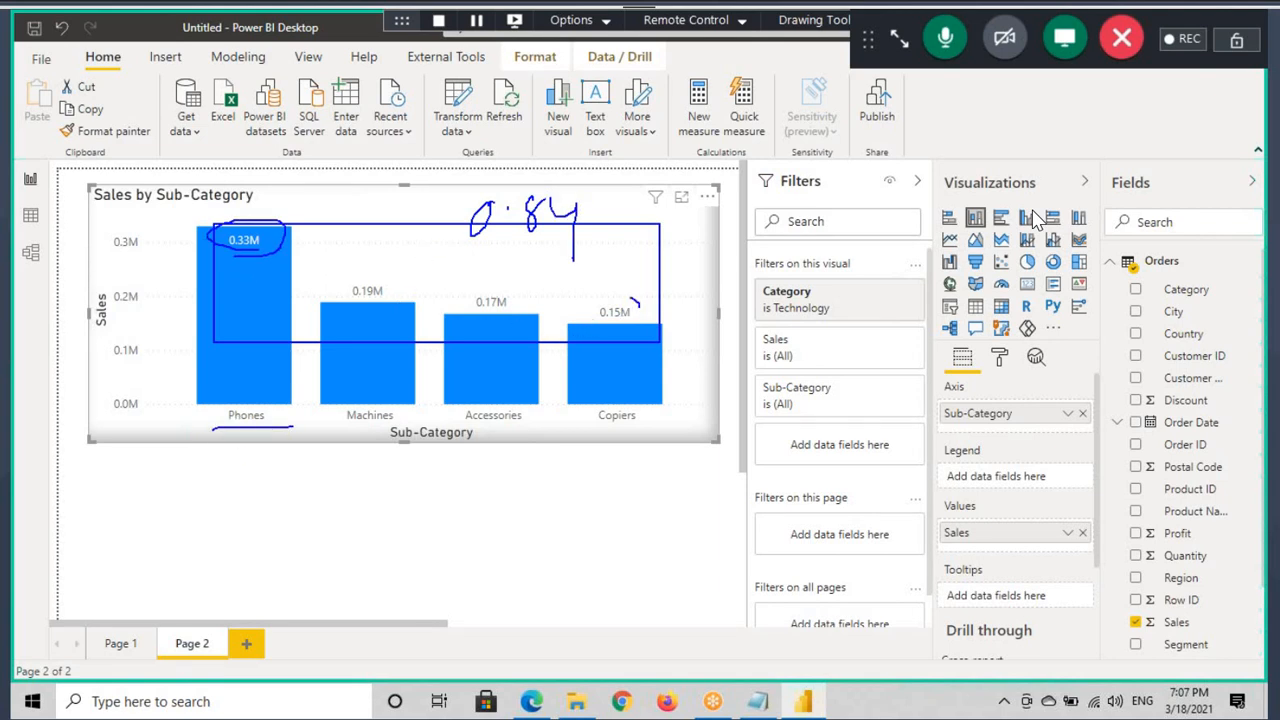
pyautogui.moveTo(632, 292); pyautogui.dragTo(573, 238)
pyautogui.press('Escape')
# In the Notepad notes, duplicate the text Sub-Category wise Sales where Category =" onto a new indented line below the Technology line.
pyautogui.click(758, 701)
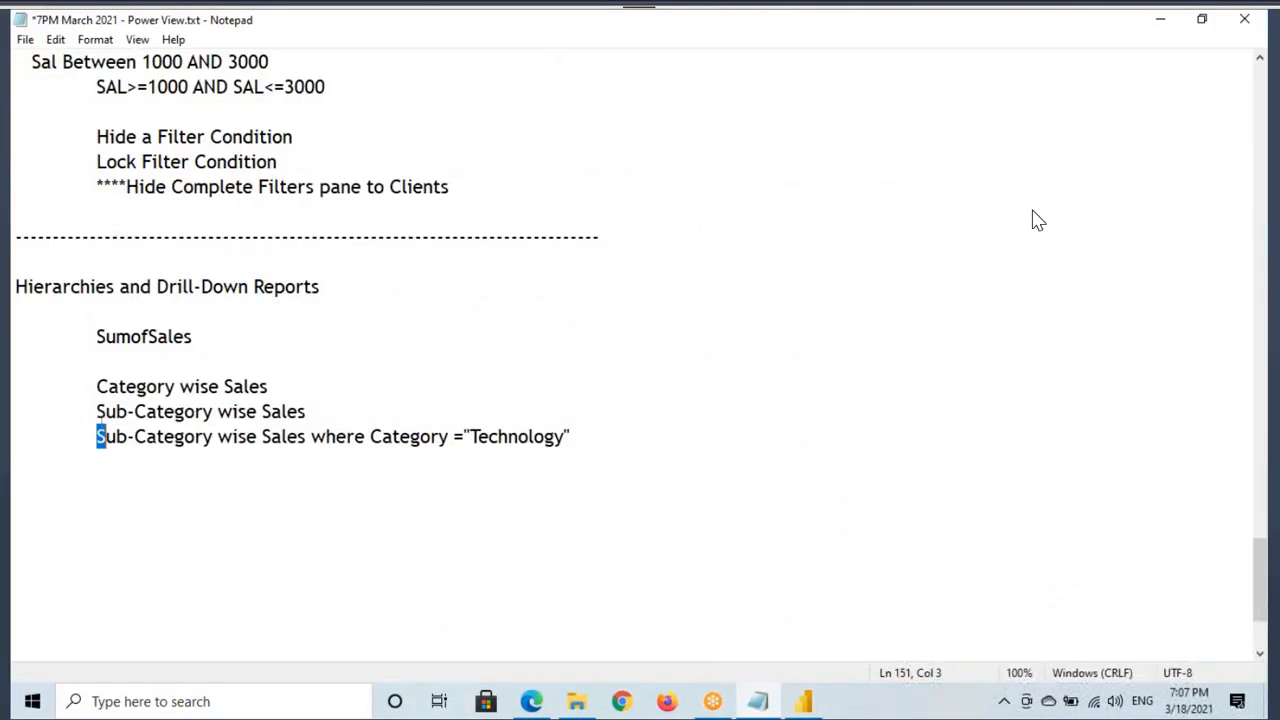
pyautogui.moveTo(80, 437); pyautogui.dragTo(471, 436)
pyautogui.hotkey('ctrl', 'c')
pyautogui.click(614, 441)
pyautogui.press('Return')
pyautogui.press('Tab')
pyautogui.hotkey('ctrl', 'v')
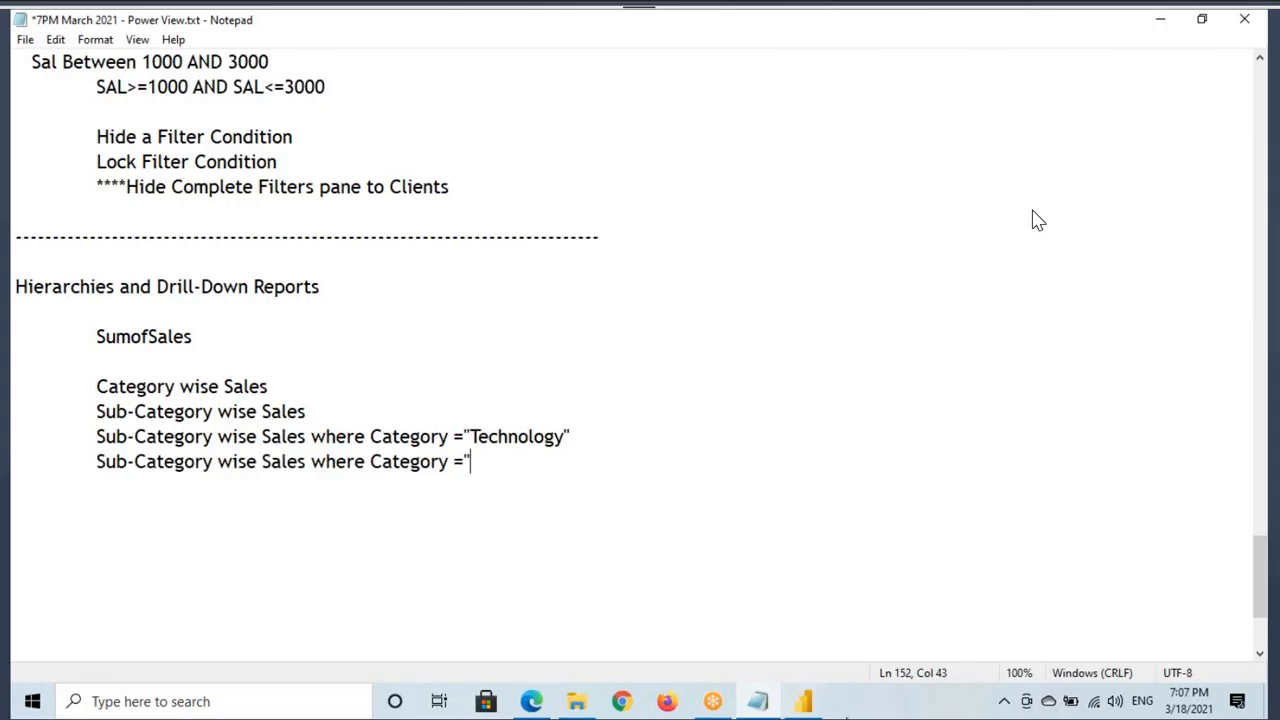
# Switch to Power BI, open the Sub-Category chart's title text for editing and select the word Sub-Category in it.
pyautogui.hotkey('alt', 'Tab')
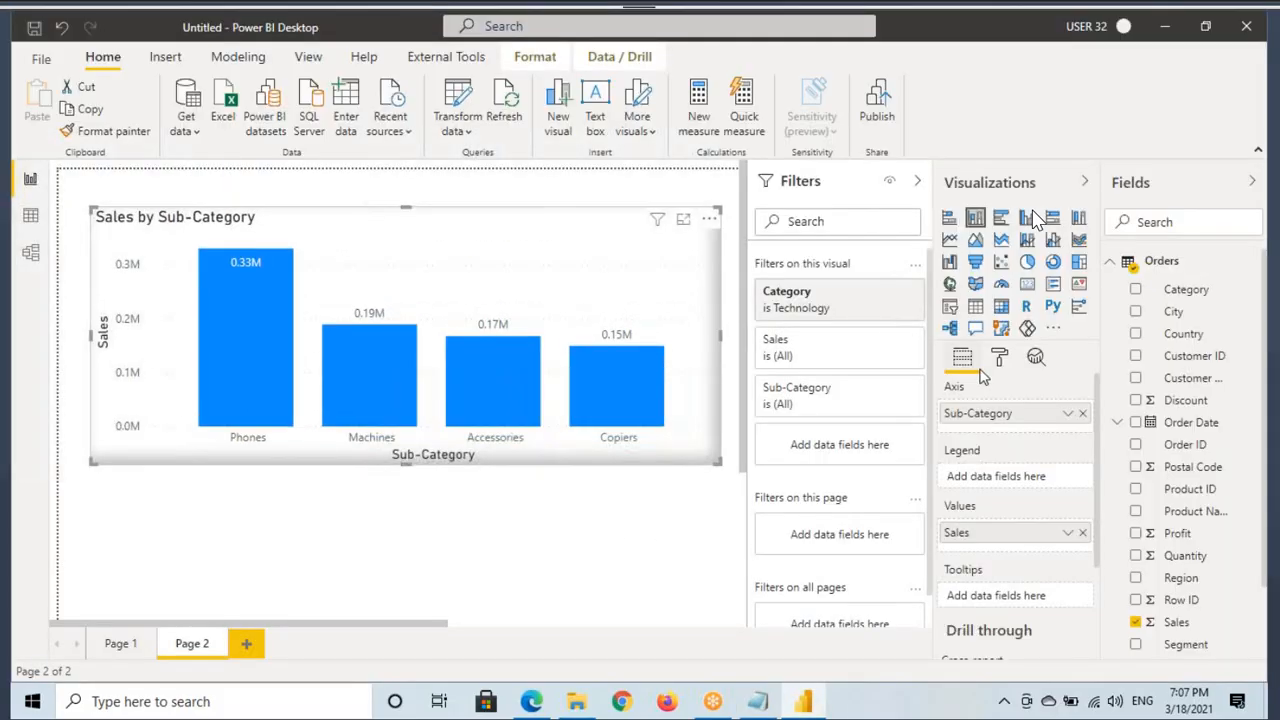
pyautogui.click(999, 357)
pyautogui.scroll(-3, 1003, 569)
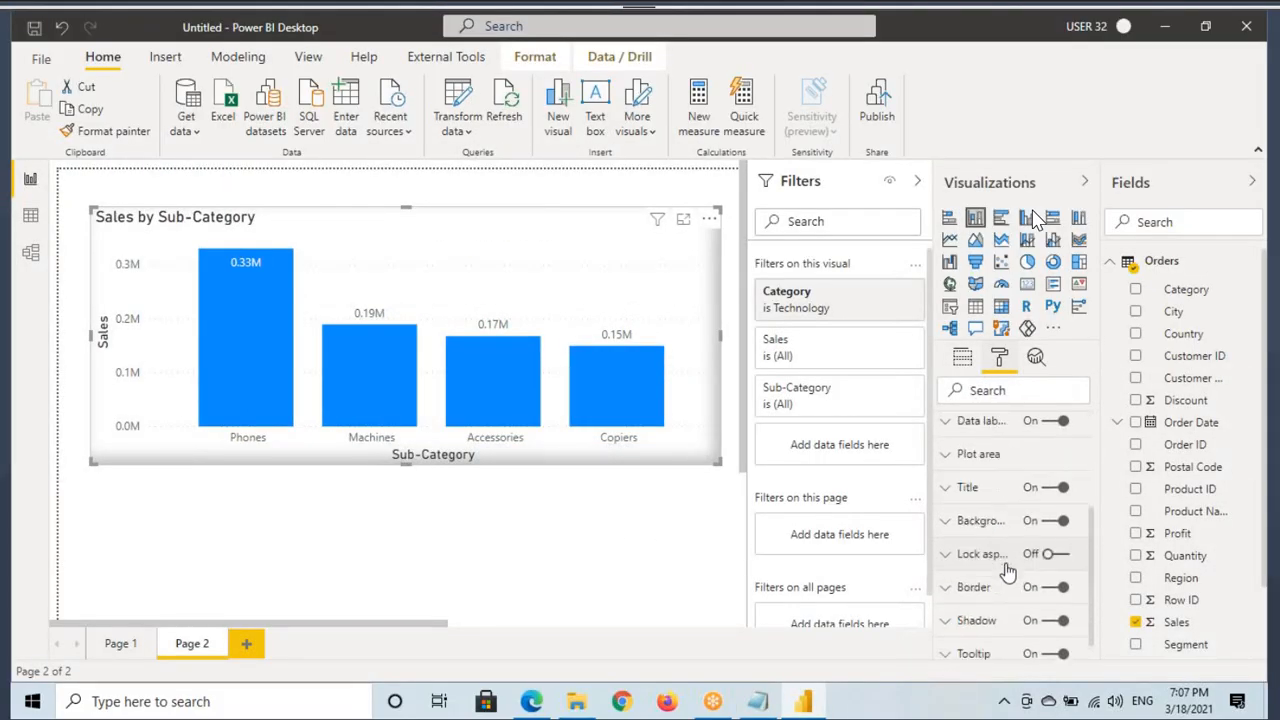
pyautogui.click(968, 478)
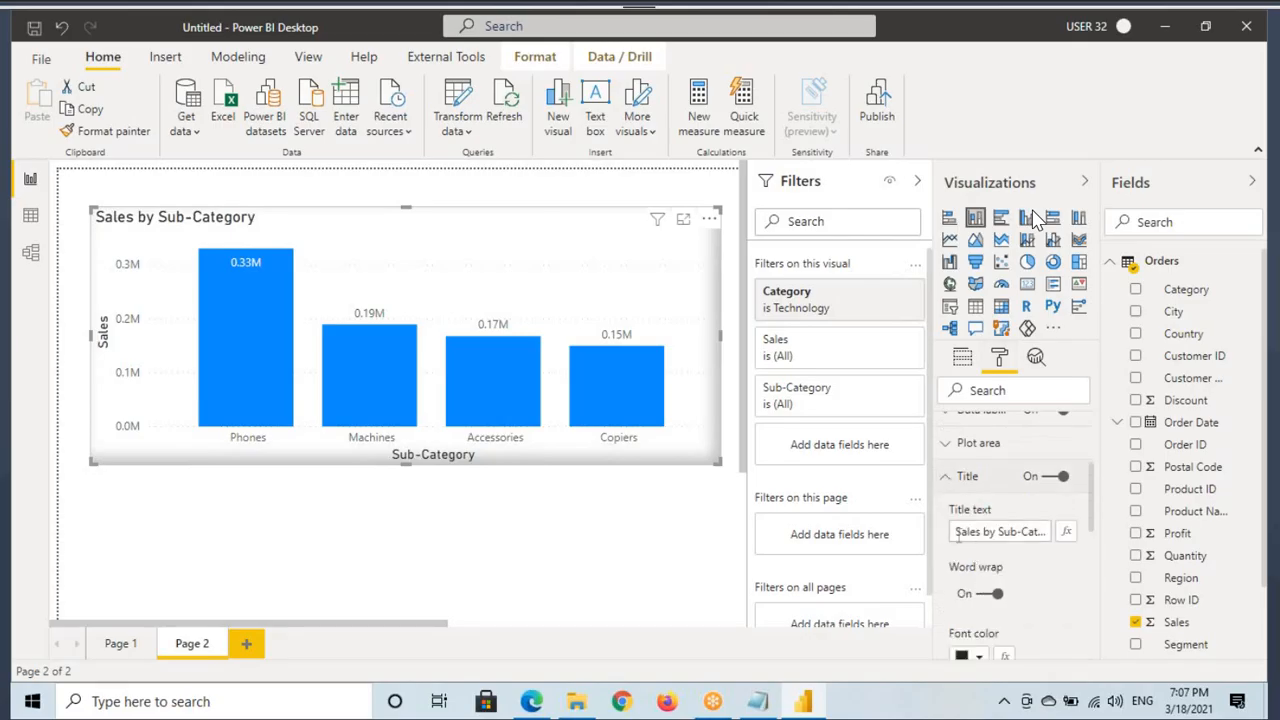
pyautogui.click(958, 537)
pyautogui.hotkey('ctrl', 'a')
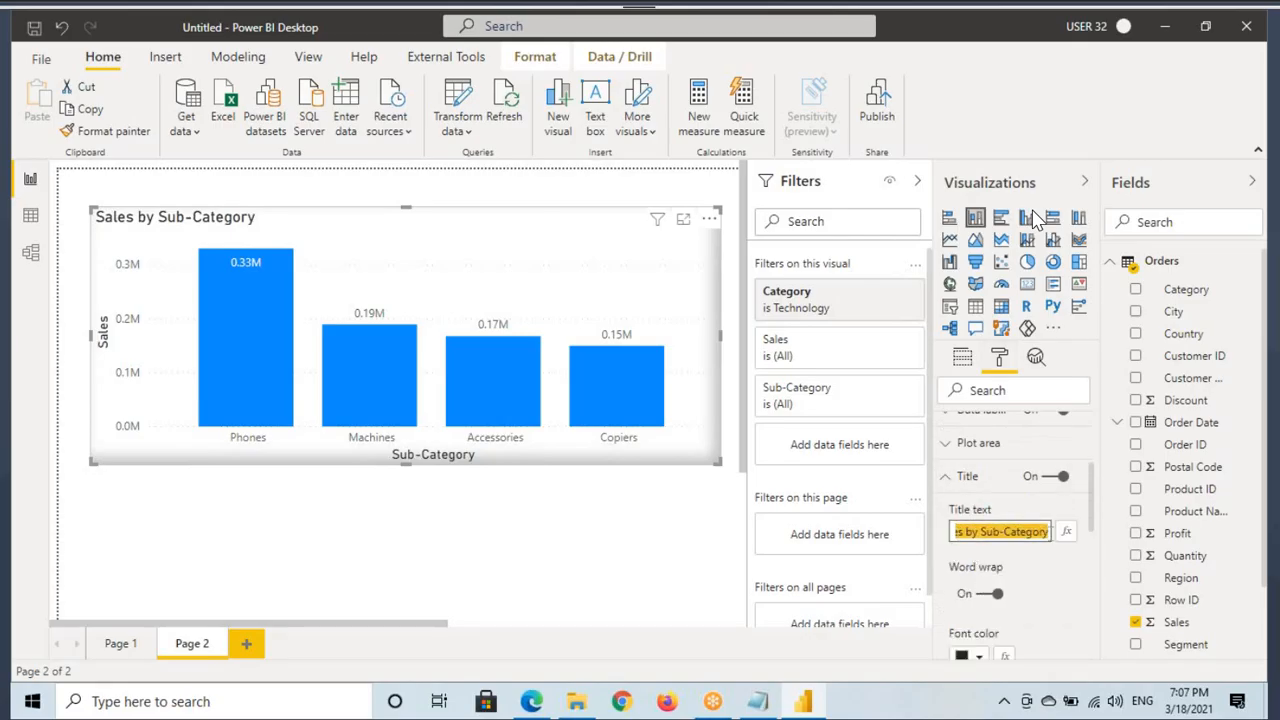
pyautogui.click(1004, 534)
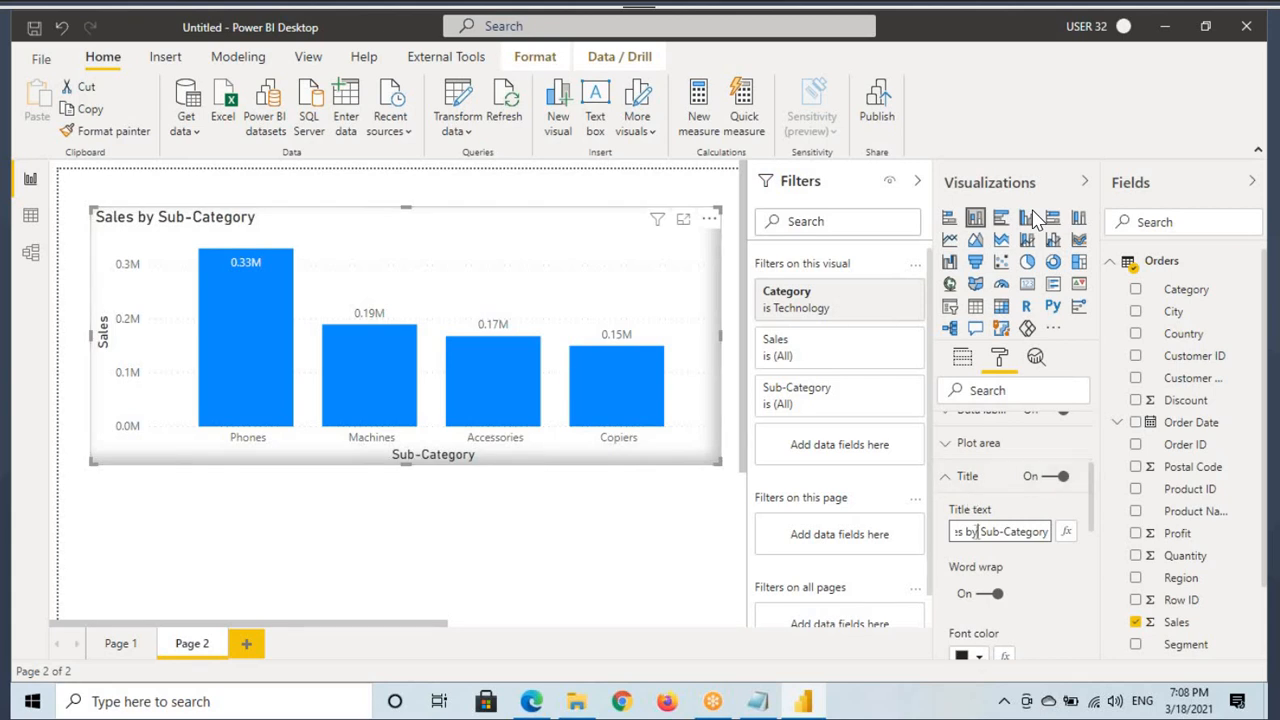
pyautogui.moveTo(978, 531); pyautogui.dragTo(1050, 531)
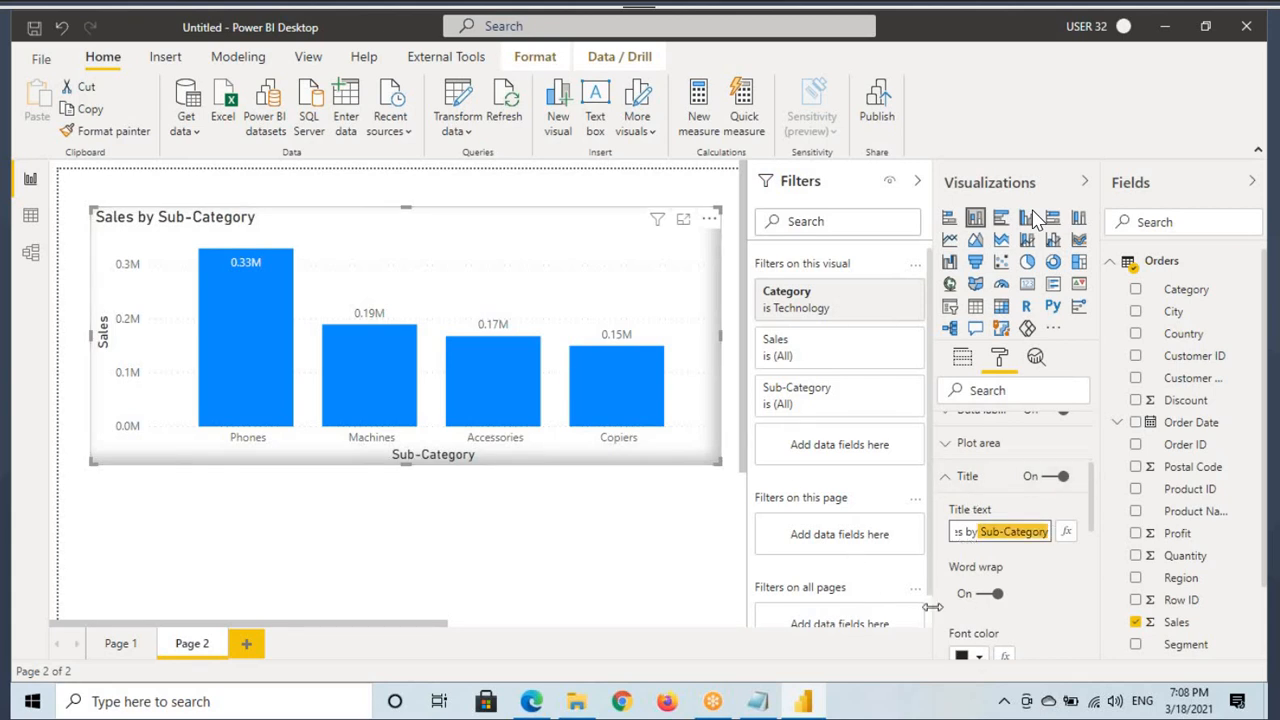
# Return to the Notepad notes and complete the new Sub-Category wise Sales line with the category Furniture.
pyautogui.hotkey('alt', 'Tab')
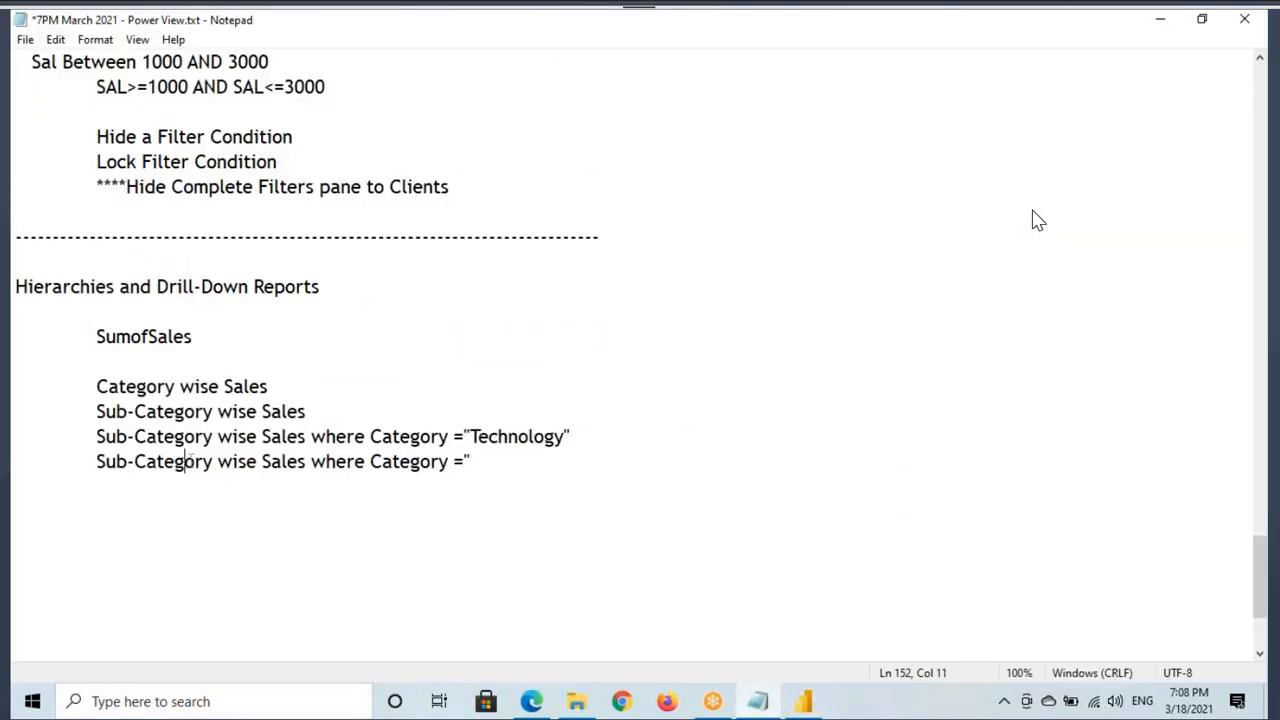
pyautogui.moveTo(186, 461); pyautogui.dragTo(394, 461)
pyautogui.click(493, 459)
pyautogui.write('Furniture')
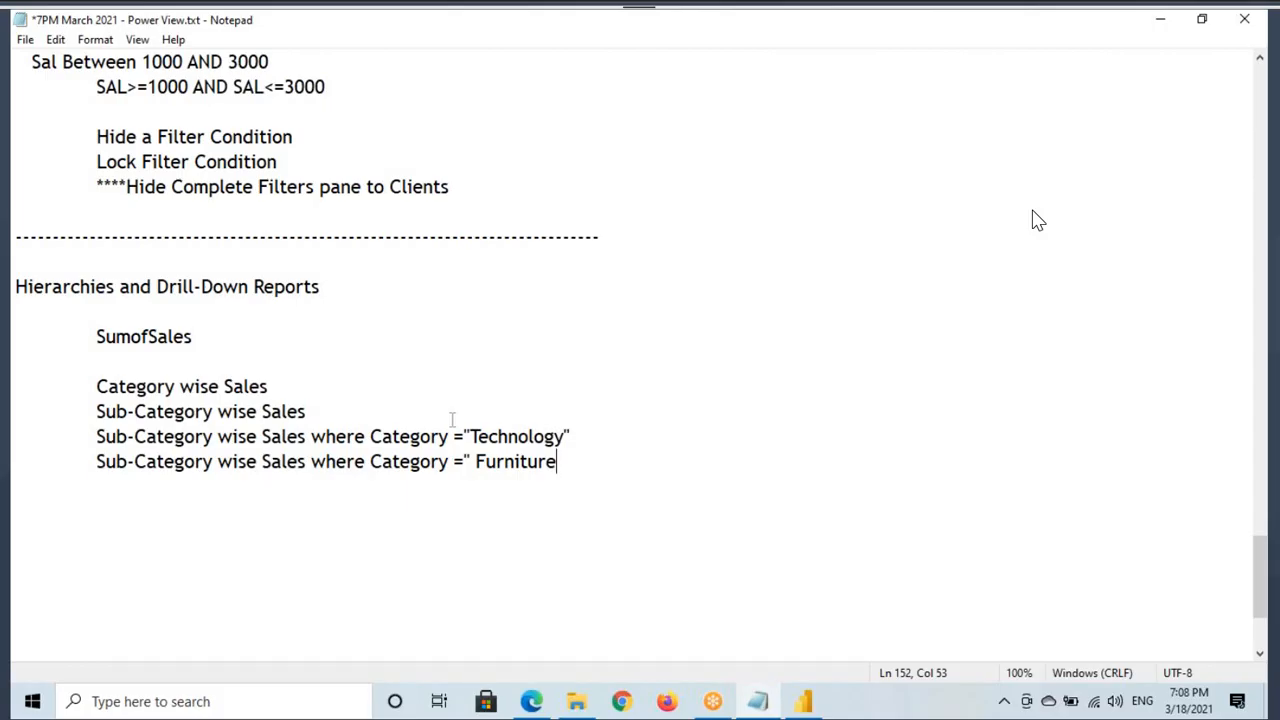
# Examine the Furniture bar of the Sales by Category chart on Power BI's Page 1, then return to the Furniture line in Notepad.
pyautogui.hotkey('alt', 'Tab')
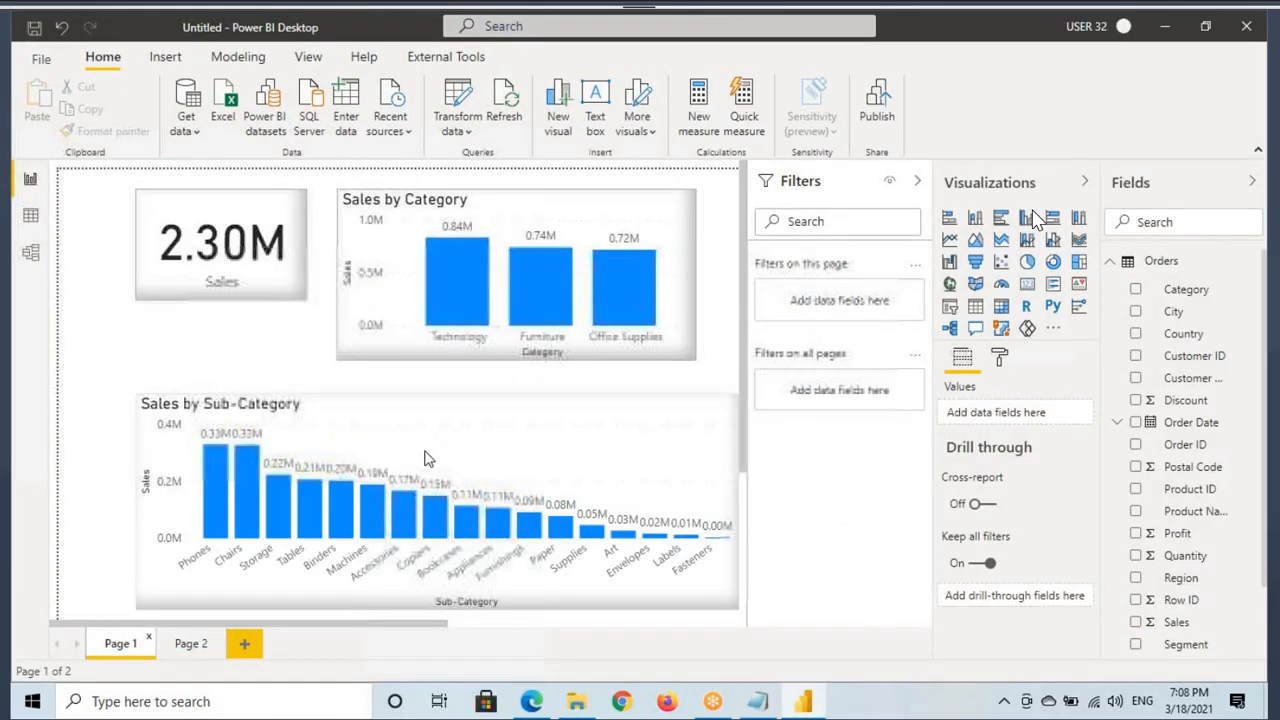
pyautogui.hotkey('ctrl', '2')
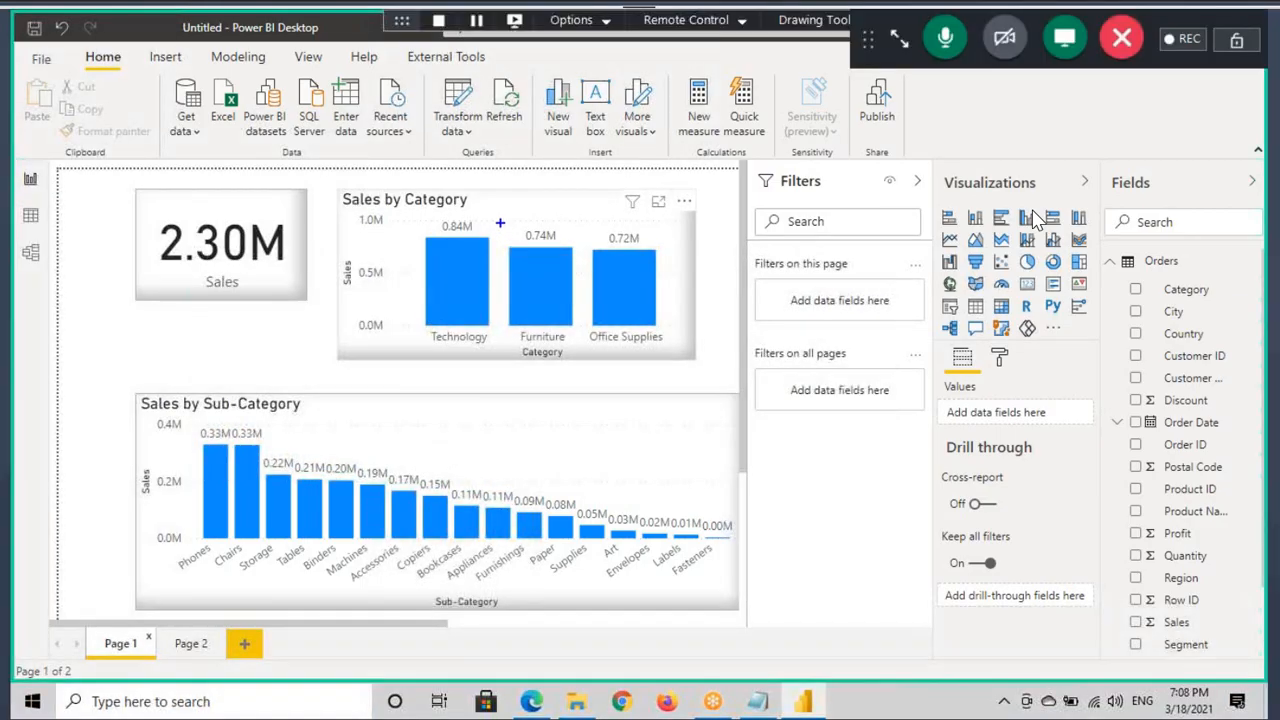
pyautogui.moveTo(500, 219); pyautogui.dragTo(567, 246)
pyautogui.moveTo(540, 297); pyautogui.dragTo(497, 460)
pyautogui.moveTo(491, 414); pyautogui.dragTo(497, 462)
pyautogui.moveTo(499, 488); pyautogui.dragTo(552, 420)
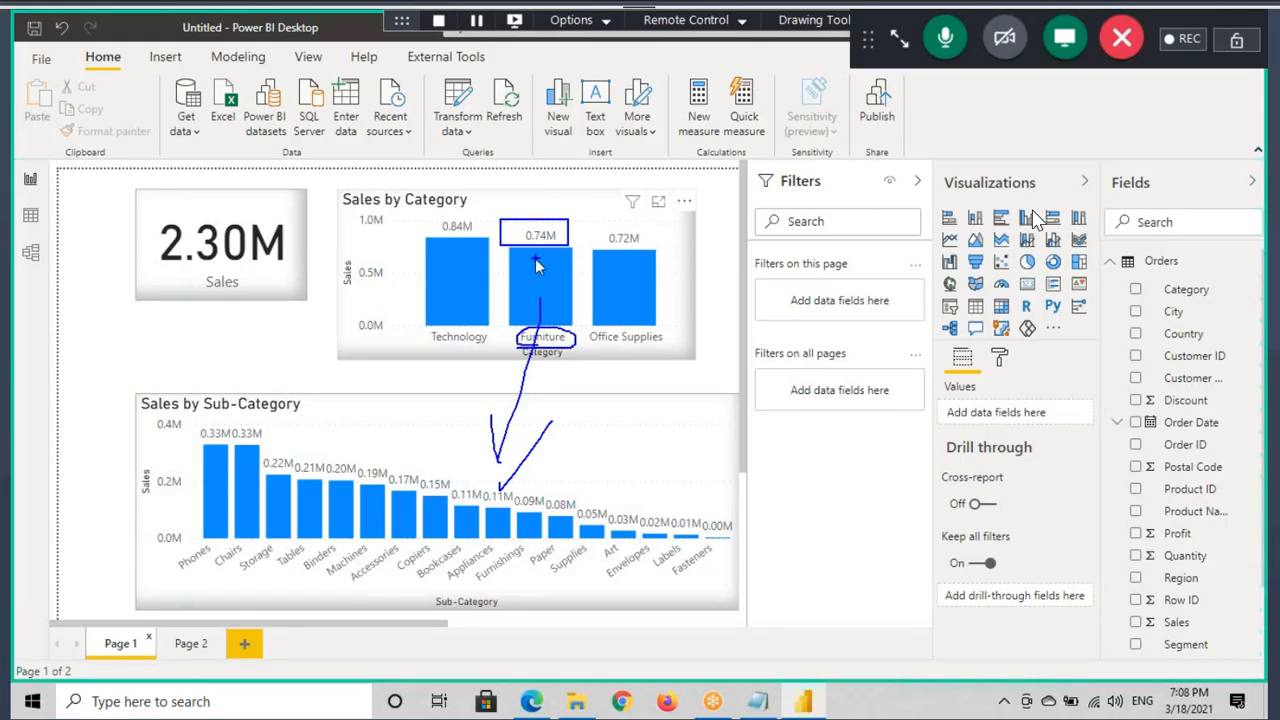
pyautogui.press('Escape')
pyautogui.click(757, 701)
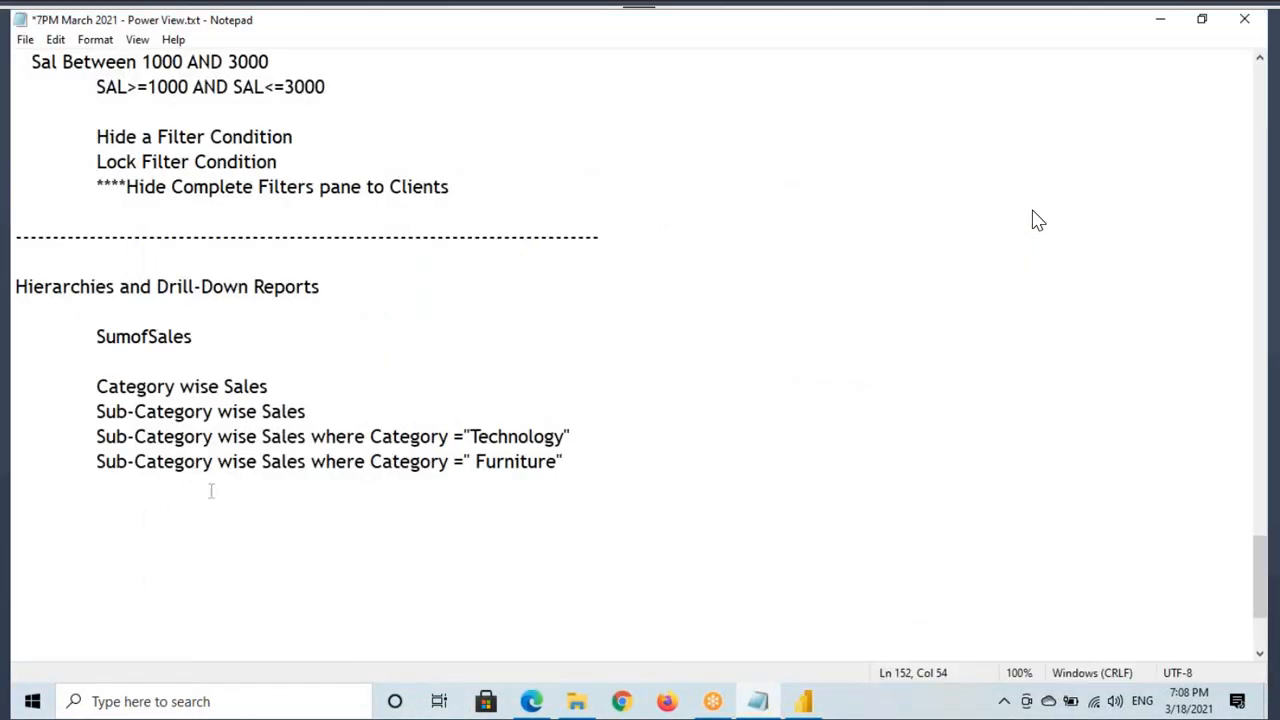
pyautogui.moveTo(116, 461); pyautogui.dragTo(573, 463)
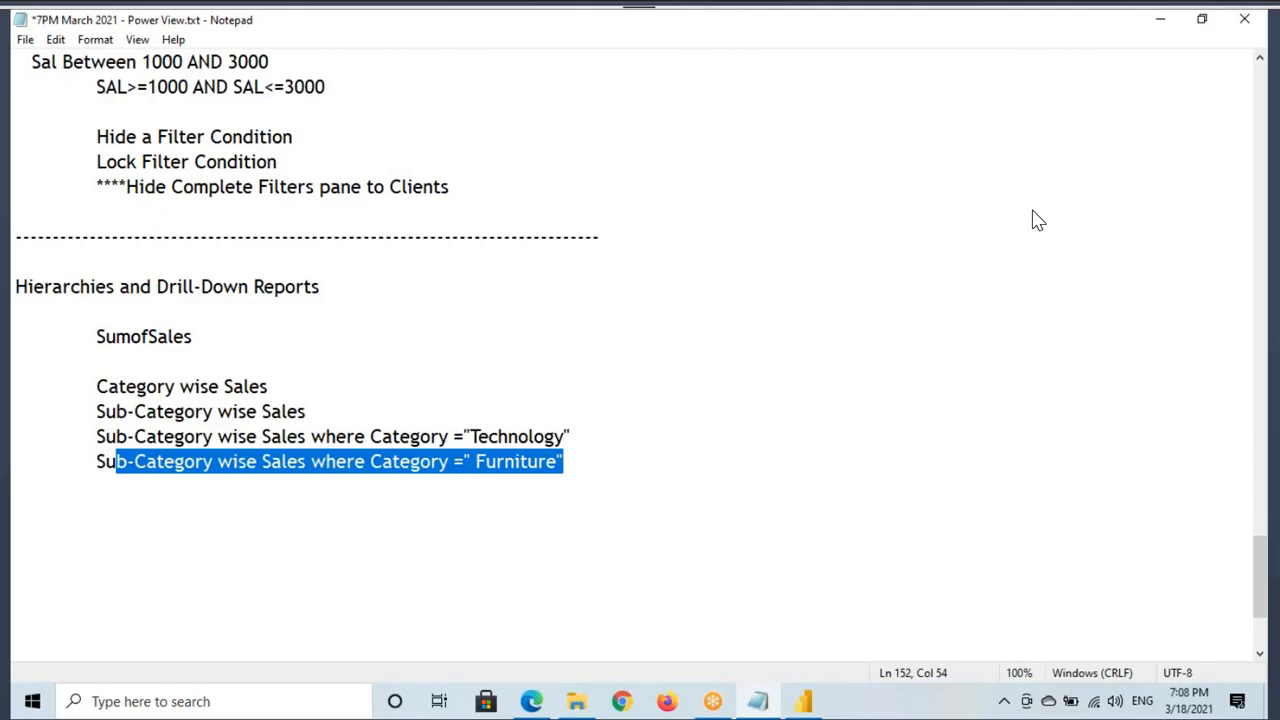
# Switch to Power BI's Page 2, move the Technology Sub-Category chart to the page's upper edge and reduce its height.
pyautogui.hotkey('alt', 'Tab')
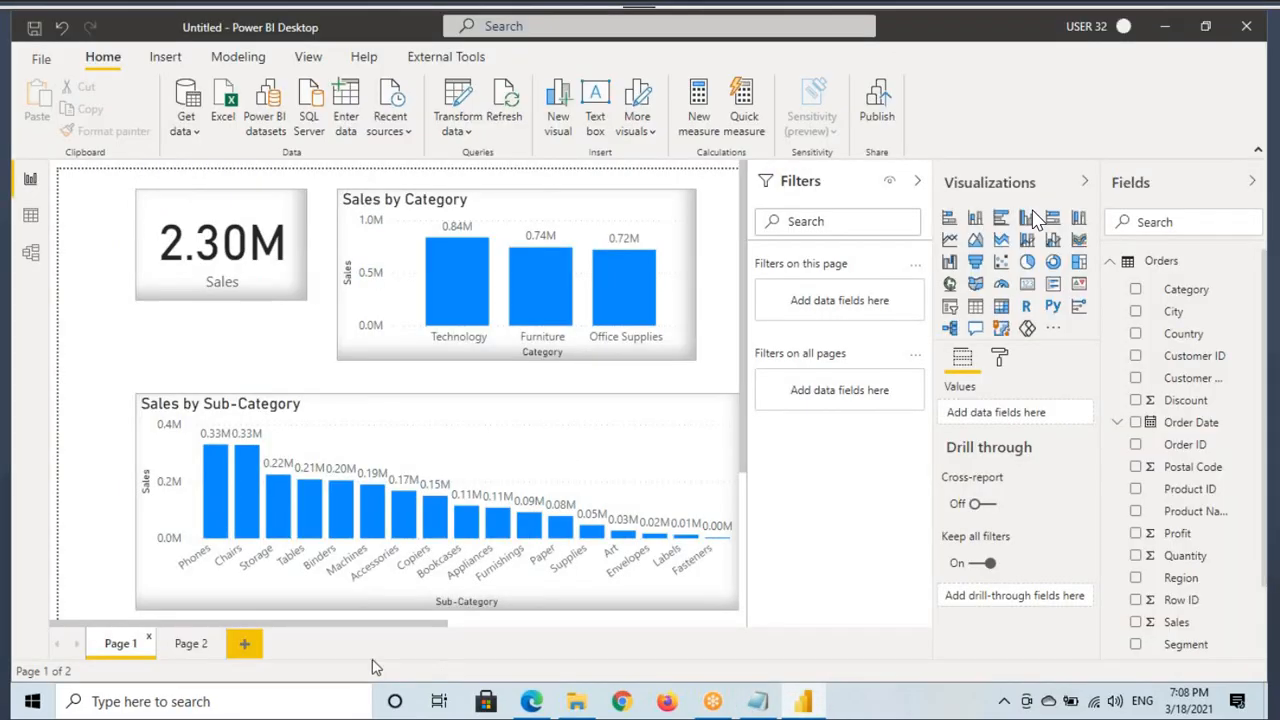
pyautogui.click(188, 645)
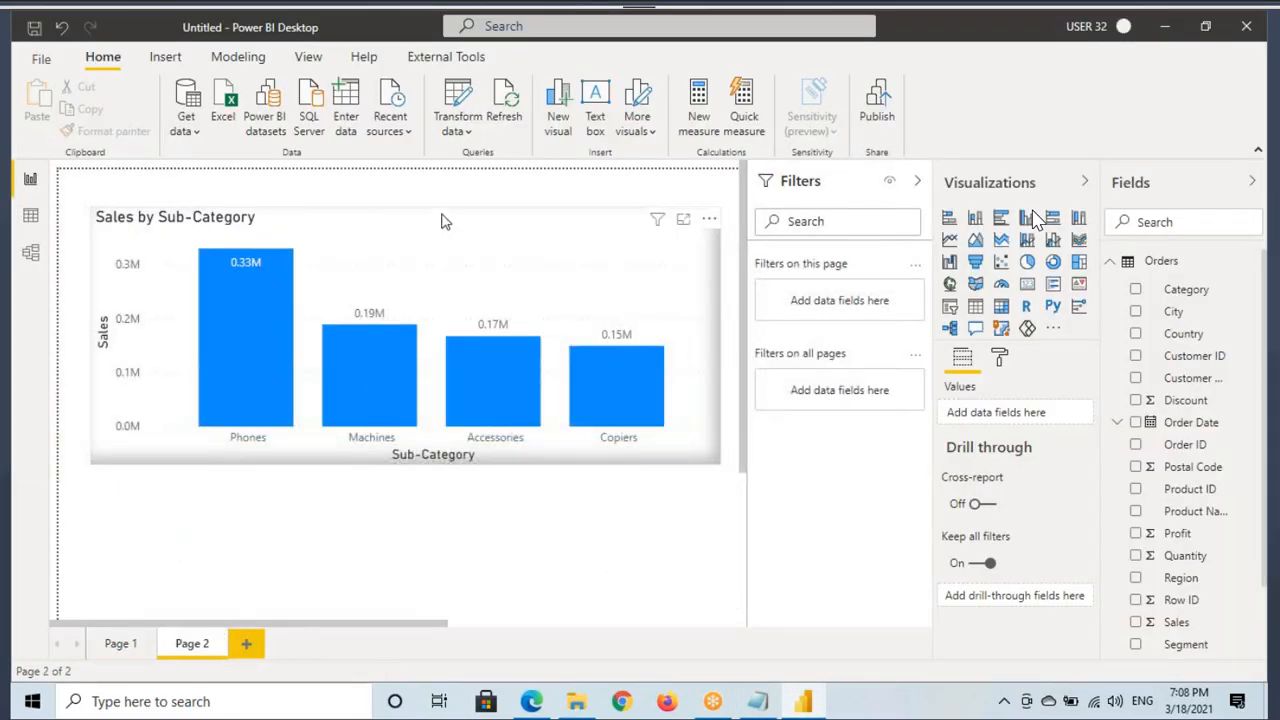
pyautogui.click(445, 221)
pyautogui.moveTo(400, 434); pyautogui.dragTo(403, 400)
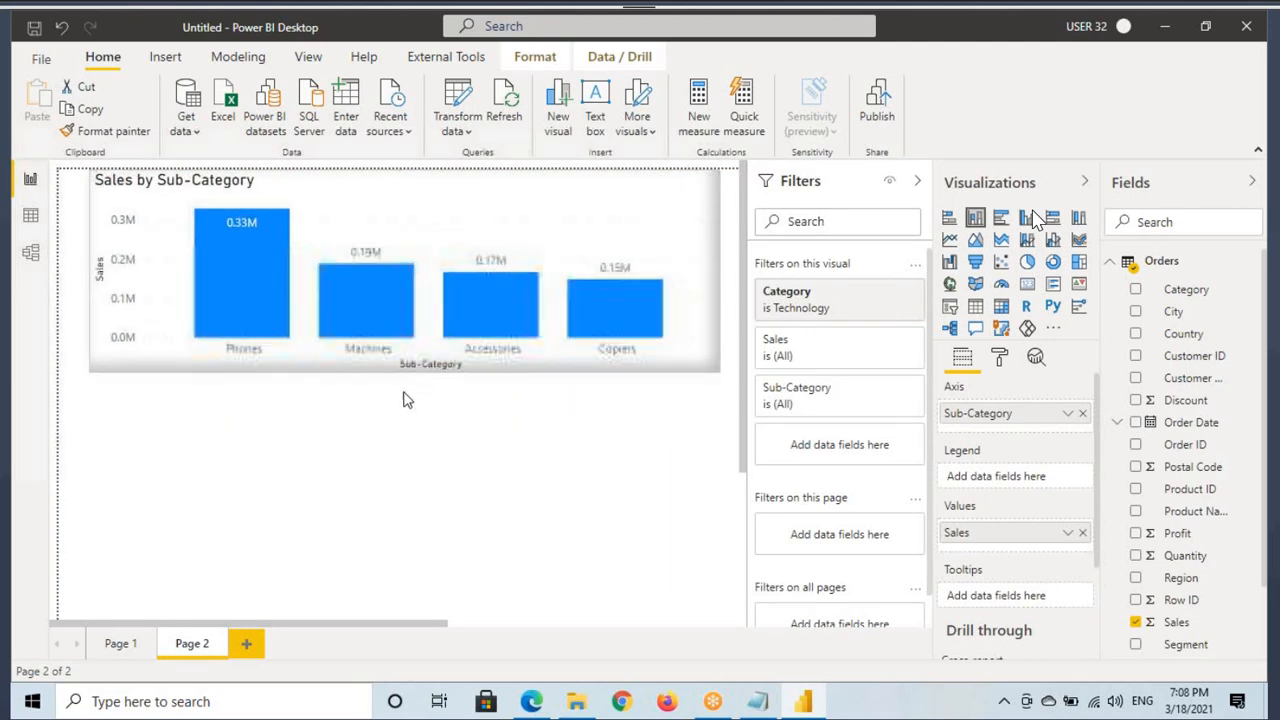
# Add a stacked column chart of Sales by Sub-Category below the Technology chart on Page 2, sized to match its width.
pyautogui.click(404, 393)
pyautogui.click(975, 218)
pyautogui.moveTo(446, 465); pyautogui.dragTo(444, 467)
pyautogui.scroll(-1, 1208, 563)
pyautogui.moveTo(1190, 646); pyautogui.dragTo(585, 560)
pyautogui.moveTo(1185, 540); pyautogui.dragTo(455, 468)
# Copy the Technology chart's formatting onto the new Sales by Sub-Category chart below it with Format painter.
pyautogui.click(328, 210)
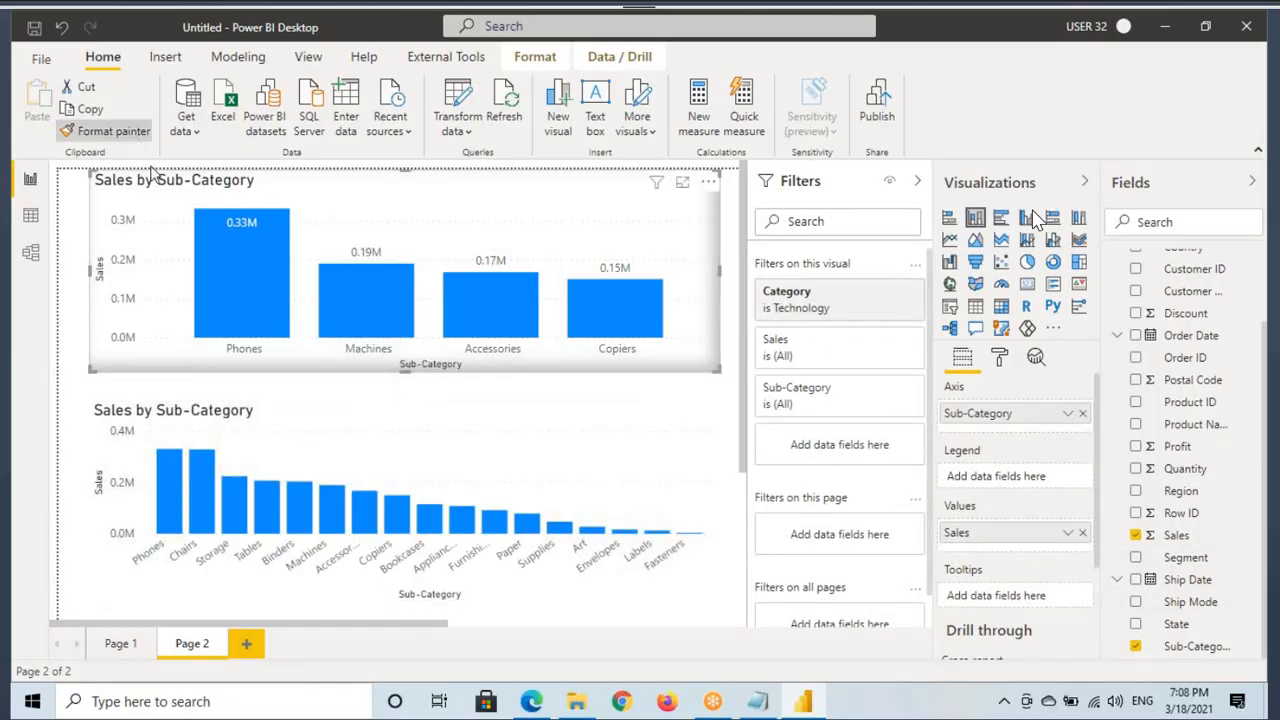
pyautogui.click(478, 448)
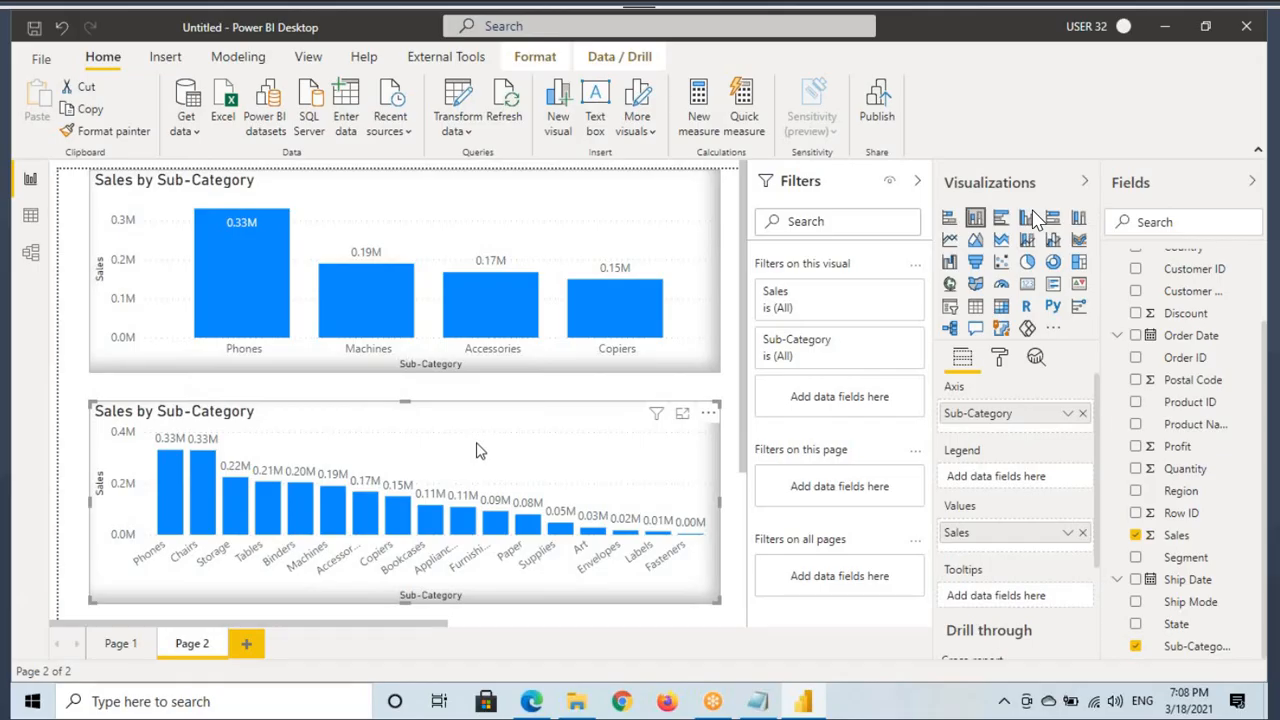
pyautogui.moveTo(458, 452); pyautogui.dragTo(567, 428)
# Add Category as a visual-level filter on the lower Sub-Category chart, select Furniture and collapse the filter card.
pyautogui.moveTo(891, 391)
pyautogui.mouseDown()
pyautogui.moveTo(924, 388)
pyautogui.moveTo(848, 382)
pyautogui.mouseUp()
pyautogui.press('Escape')
pyautogui.scroll(1, 1210, 315)
pyautogui.moveTo(1186, 289); pyautogui.dragTo(845, 415)
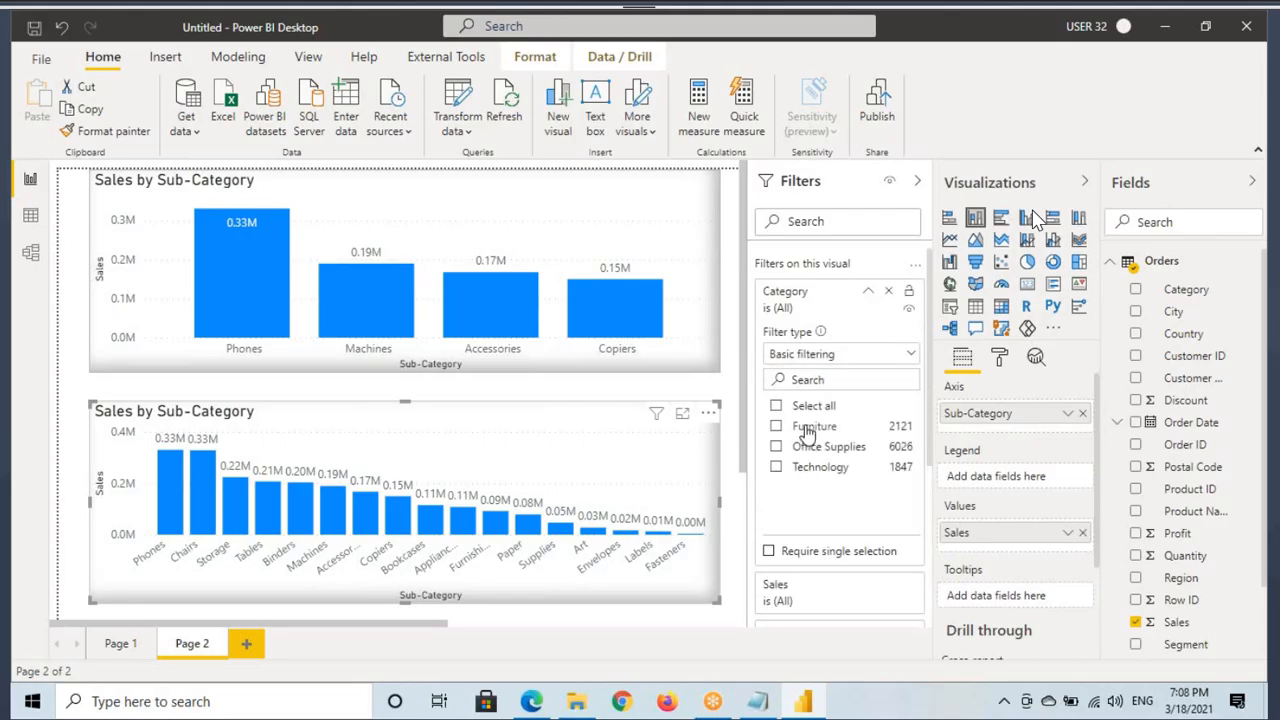
pyautogui.click(818, 426)
pyautogui.click(868, 291)
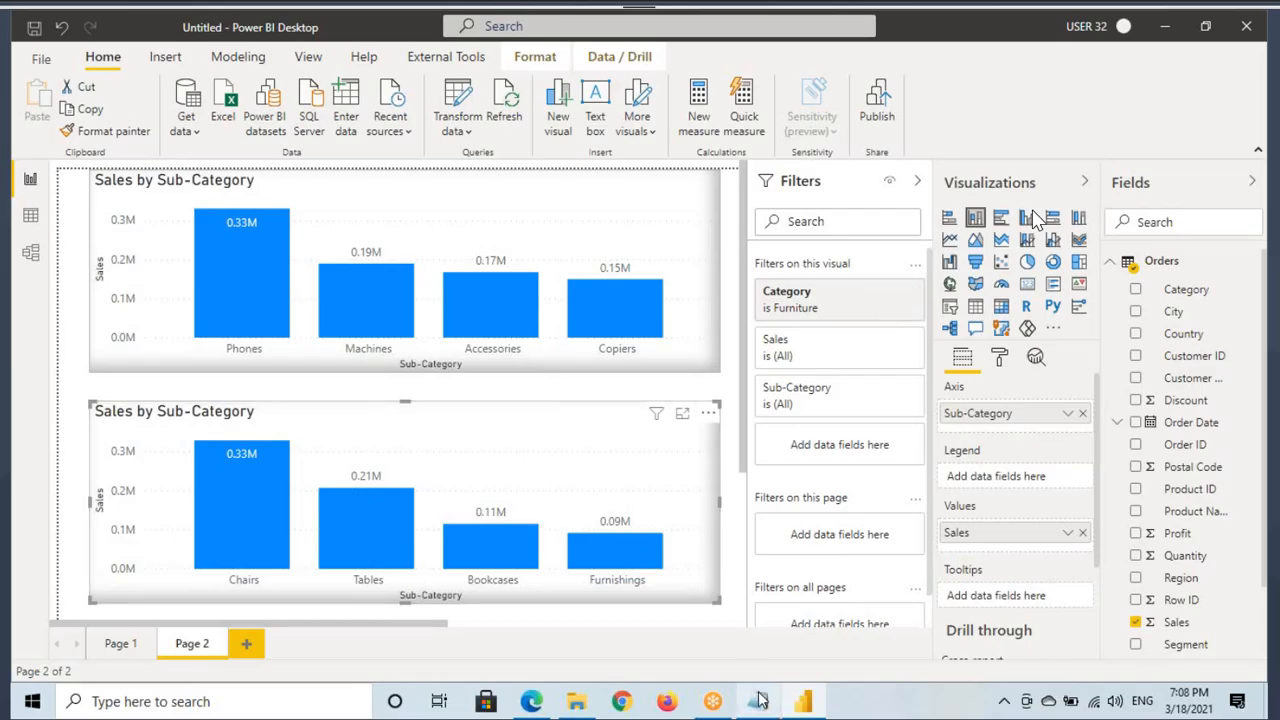
# In the Notepad notes, add an indented line Sub-Category wise Sales where Category =" Office Supplies" below the Furniture line.
pyautogui.hotkey('alt', 'Tab')
pyautogui.moveTo(91, 464); pyautogui.dragTo(478, 463)
pyautogui.hotkey('ctrl', 'c')
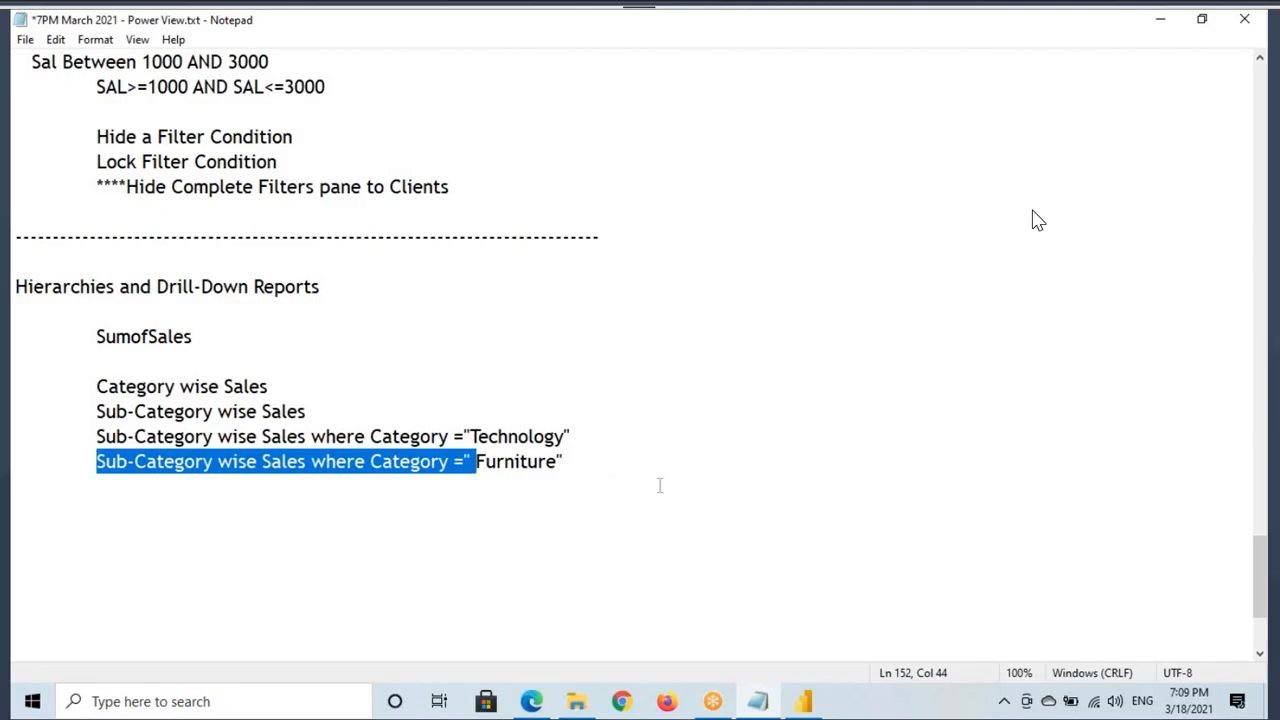
pyautogui.click(611, 457)
pyautogui.press('Return')
pyautogui.hotkey('ctrl', 'v')
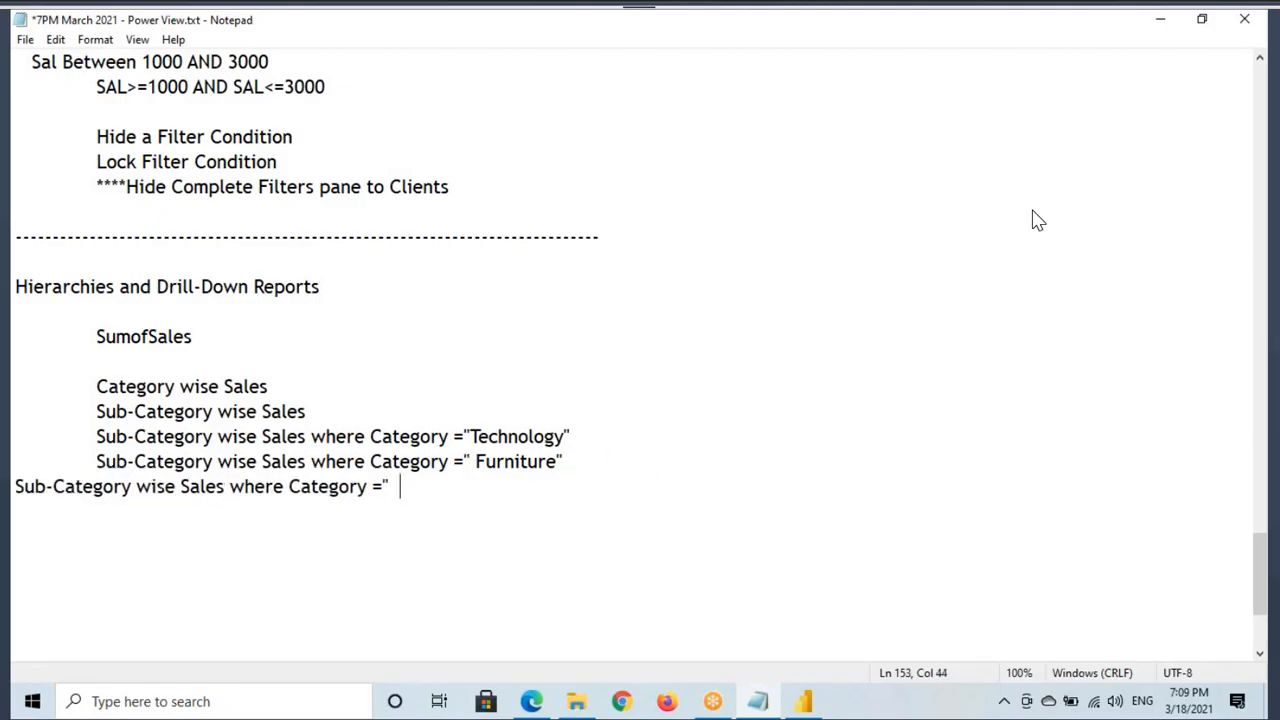
pyautogui.press('Tab')
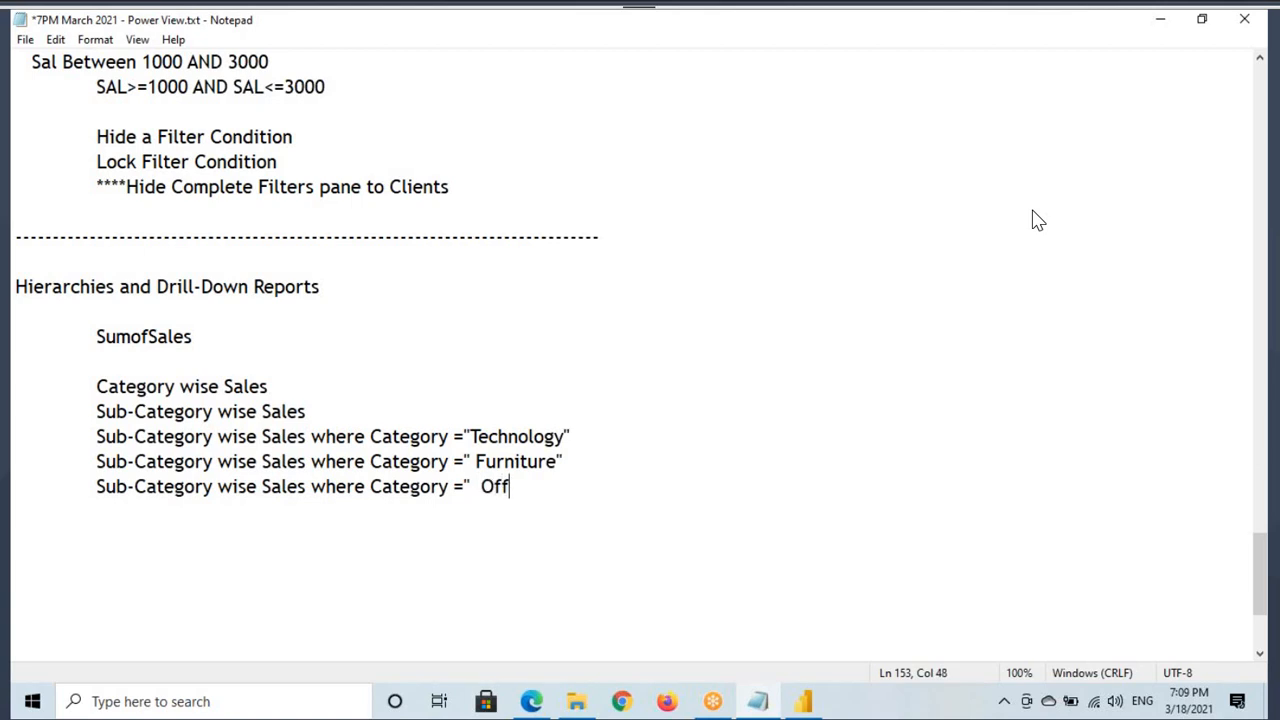
pyautogui.write('plies')
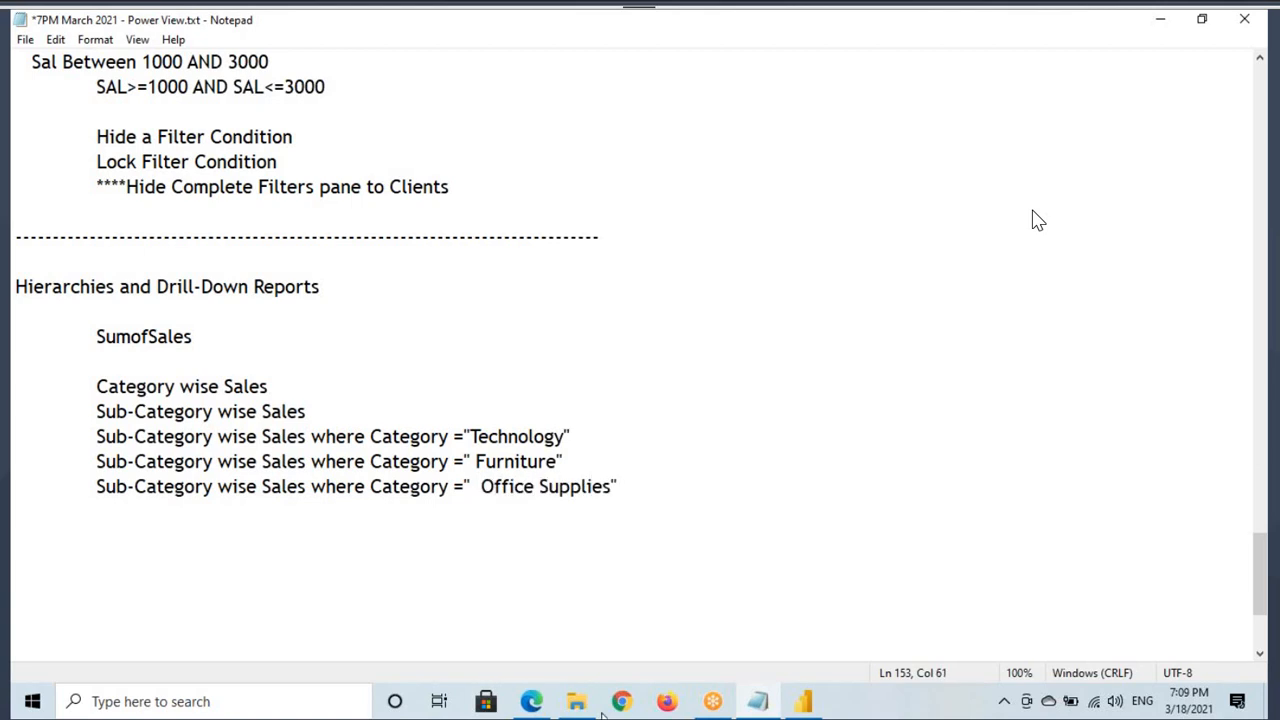
# Switch to Power BI, add Page 3 and set its page view to Actual size.
pyautogui.click(803, 701)
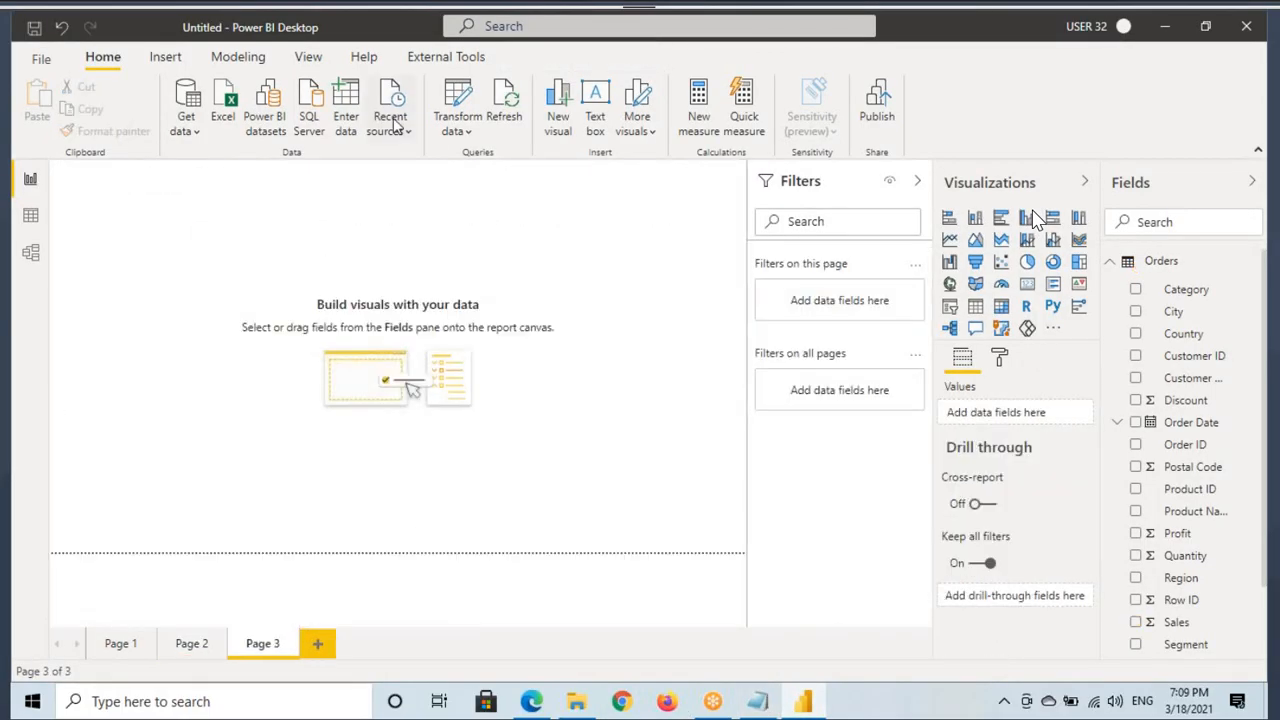
pyautogui.click(307, 57)
pyautogui.click(504, 134)
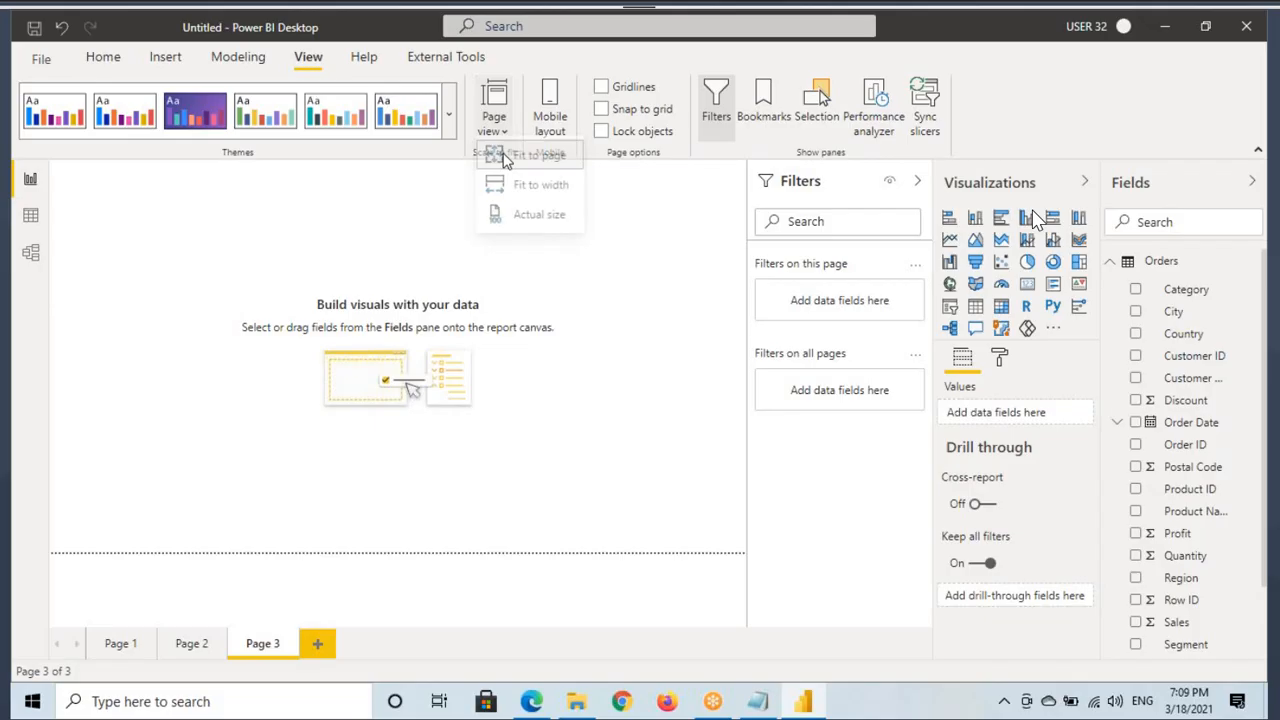
pyautogui.click(541, 214)
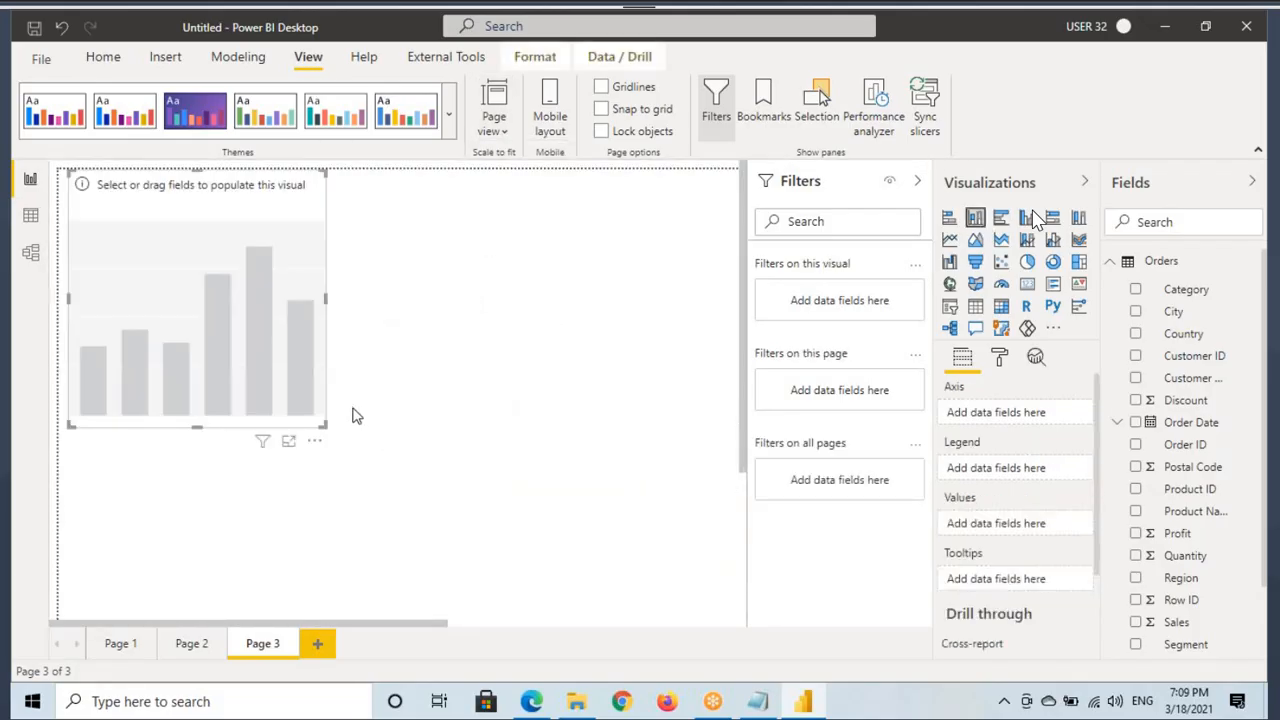
# Build a wide stacked column chart near the top of Page 3 with Sub-Category on the axis and Sales as values.
pyautogui.moveTo(323, 420); pyautogui.dragTo(566, 378)
pyautogui.moveTo(482, 333); pyautogui.dragTo(584, 355)
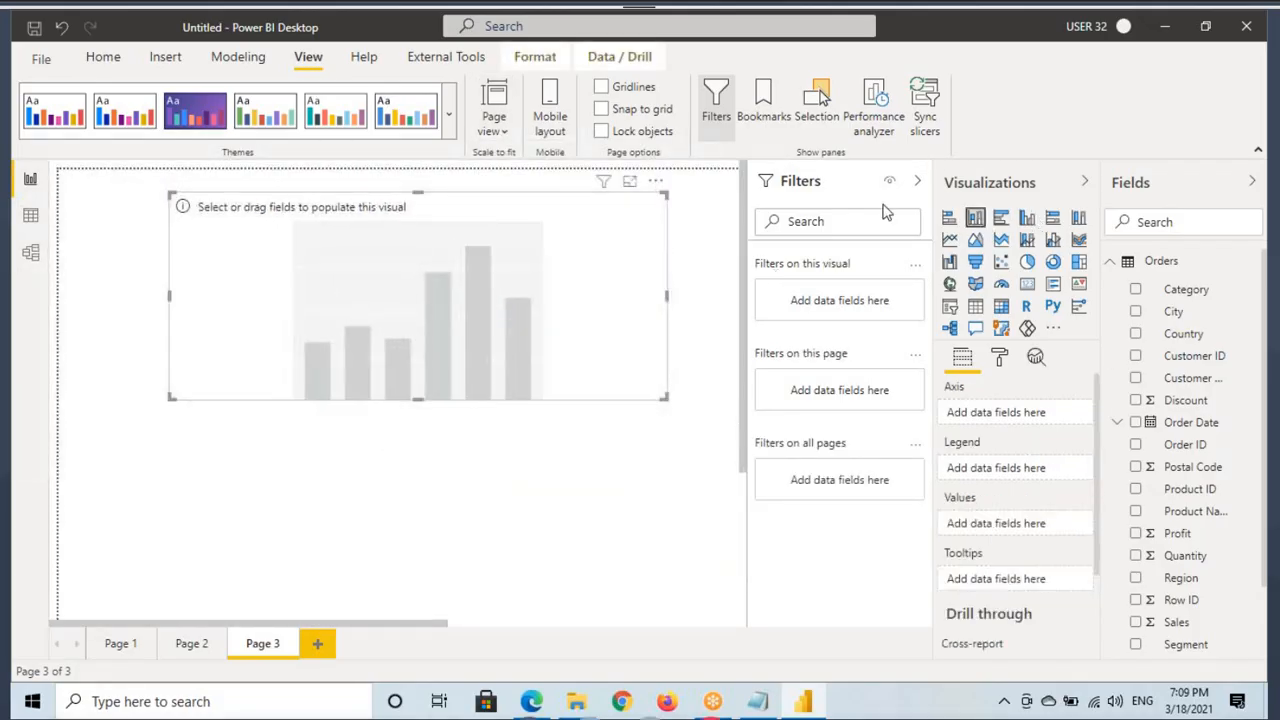
pyautogui.scroll(-1, 1180, 600)
pyautogui.scroll(-1, 1192, 614)
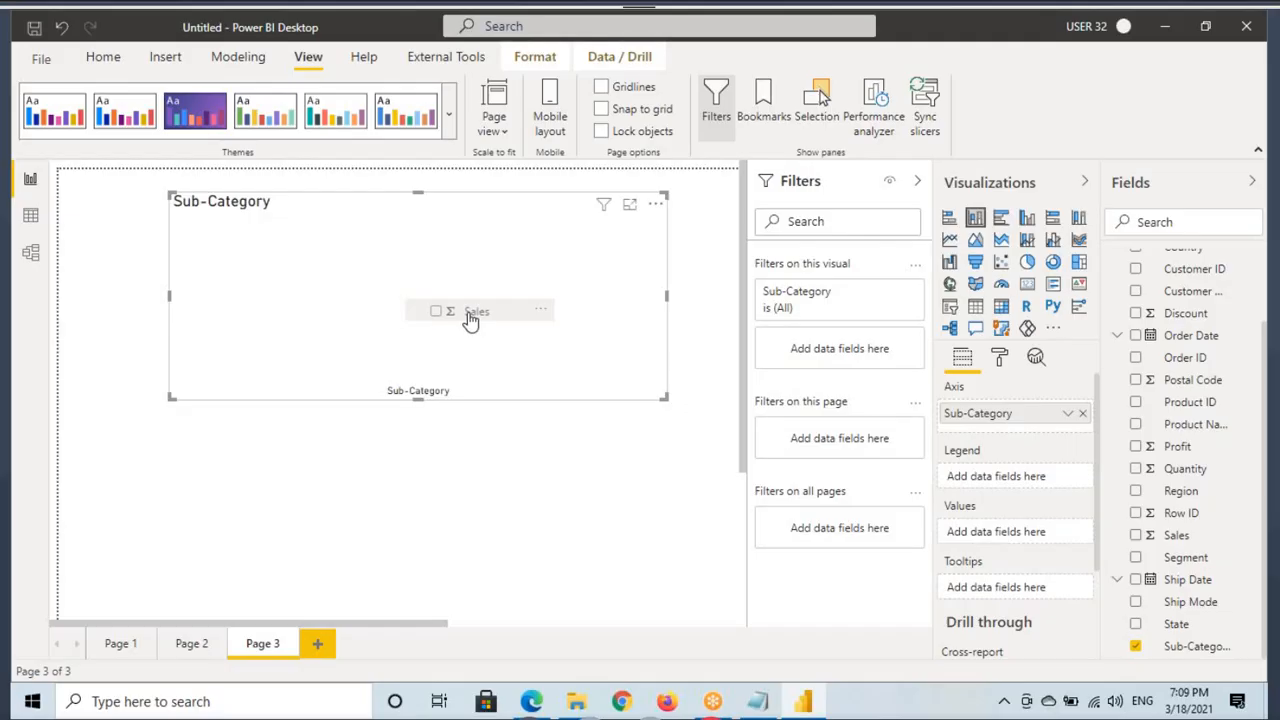
pyautogui.click(1135, 535)
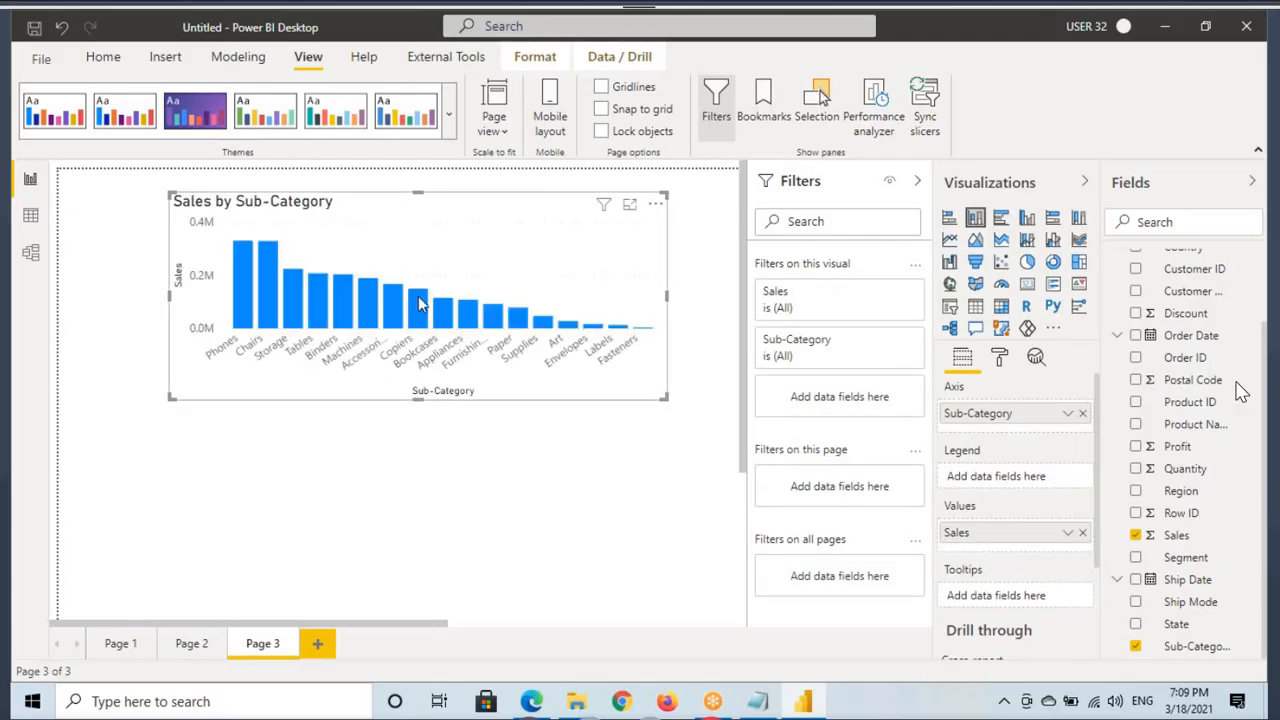
# Copy the formatting of a Page 2 chart onto the Page 3 Sub-Category chart and shift that chart slightly up and left.
pyautogui.click(188, 645)
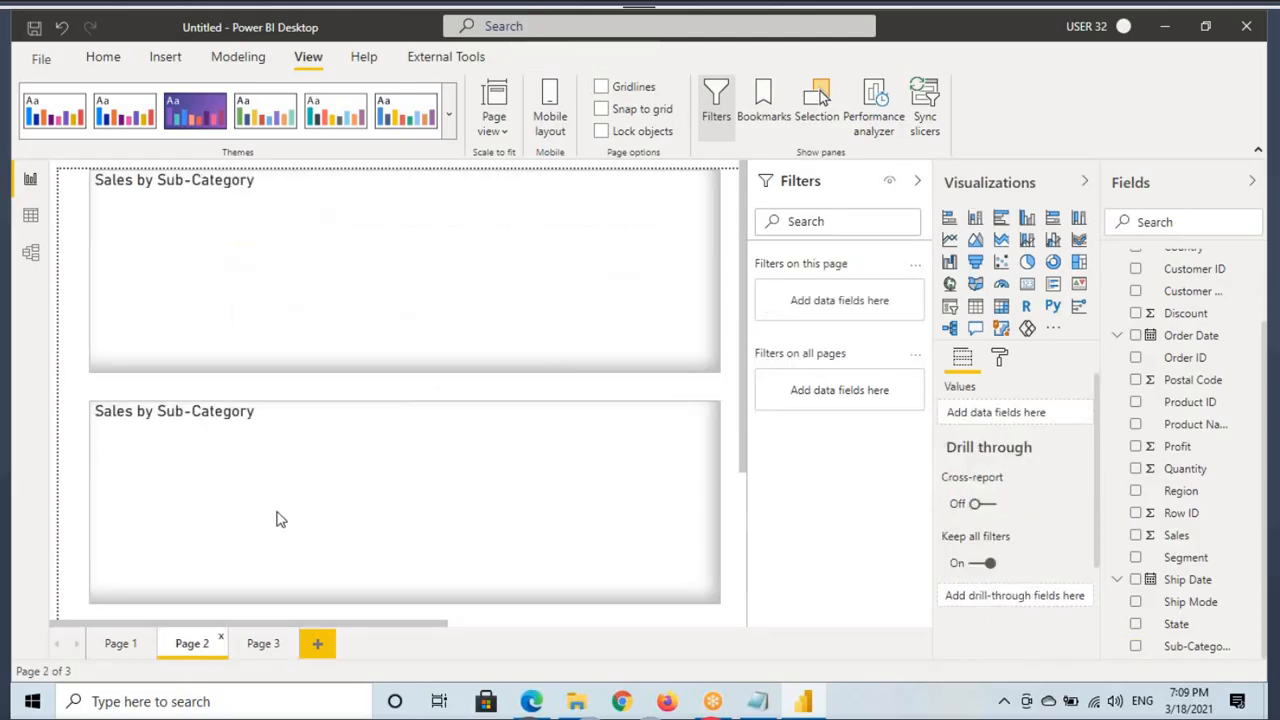
pyautogui.click(103, 58)
pyautogui.click(262, 643)
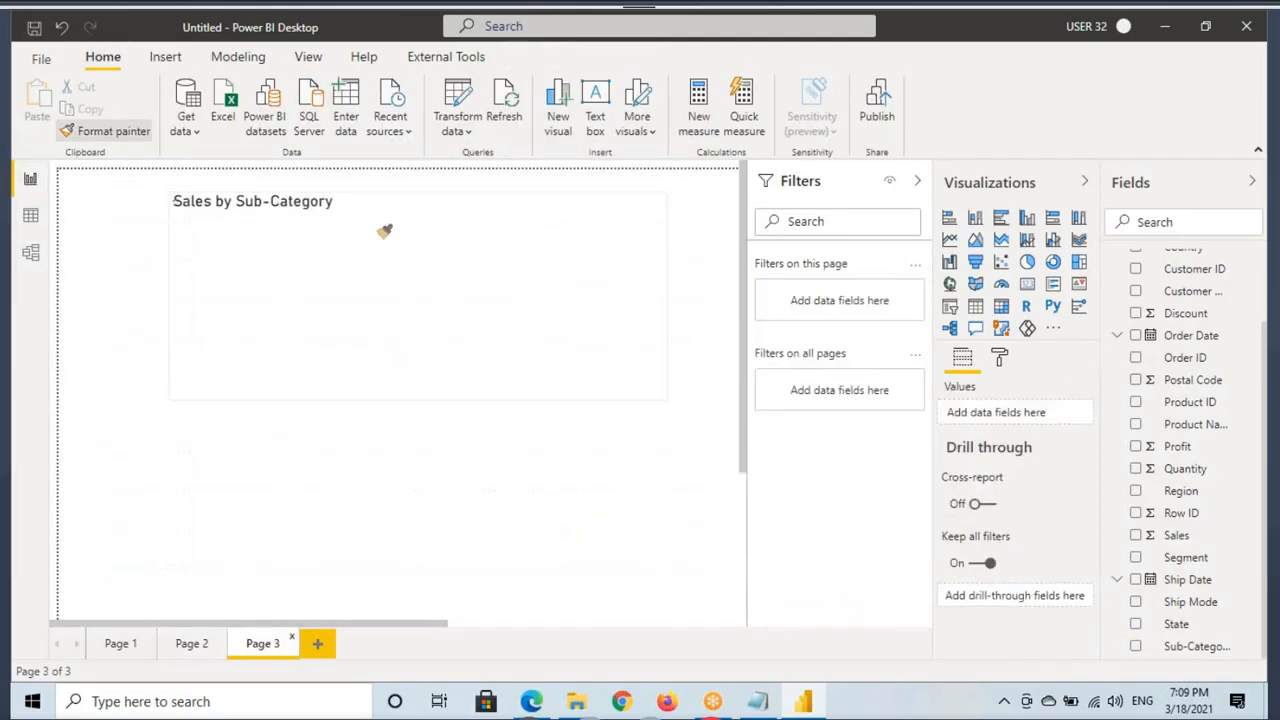
pyautogui.click(440, 257)
pyautogui.moveTo(537, 258); pyautogui.dragTo(519, 250)
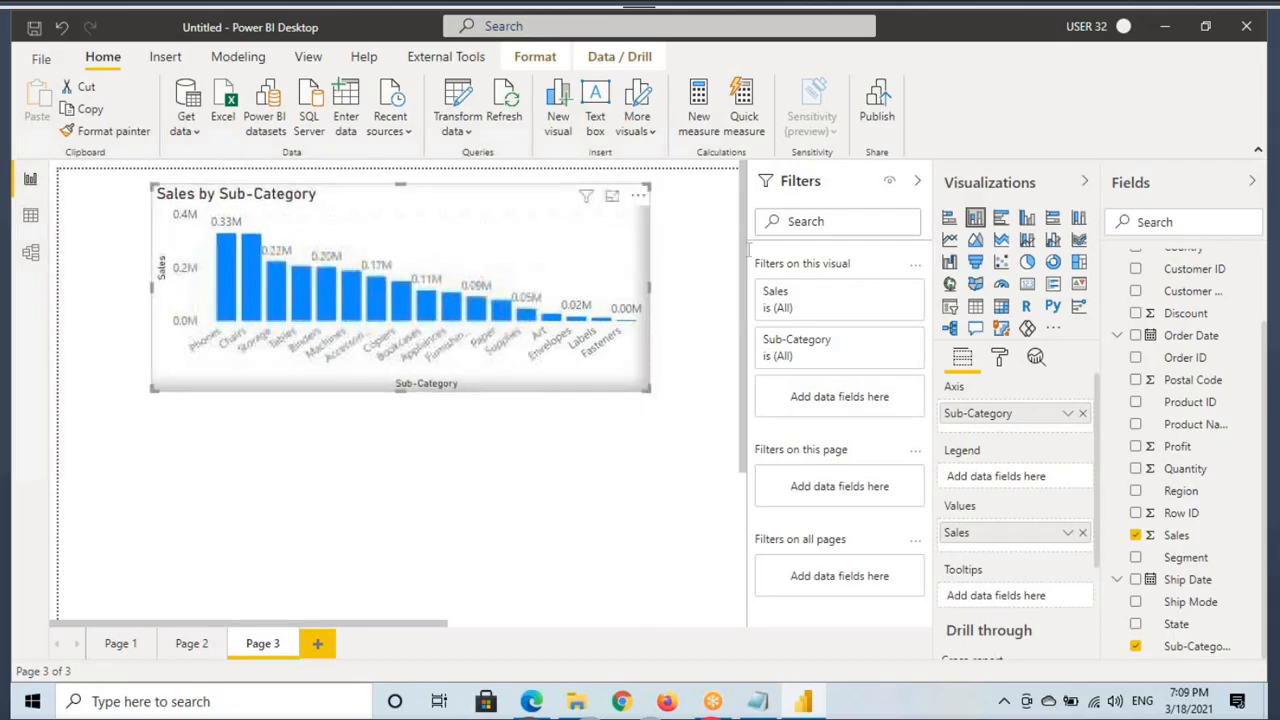
# Add Category as a visual-level filter on the Page 3 Sub-Category chart, select Office Supplies and collapse the filter card.
pyautogui.scroll(3, 1200, 310)
pyautogui.moveTo(1205, 300); pyautogui.dragTo(830, 396)
pyautogui.click(817, 452)
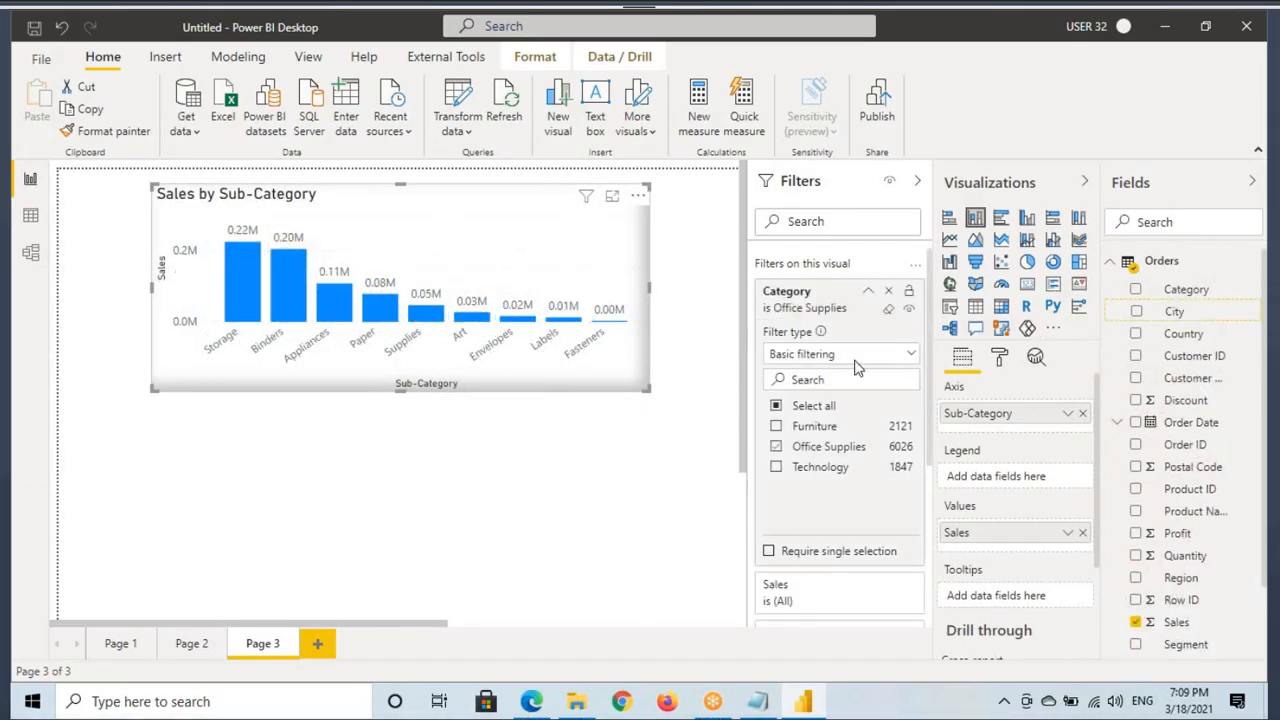
pyautogui.click(868, 291)
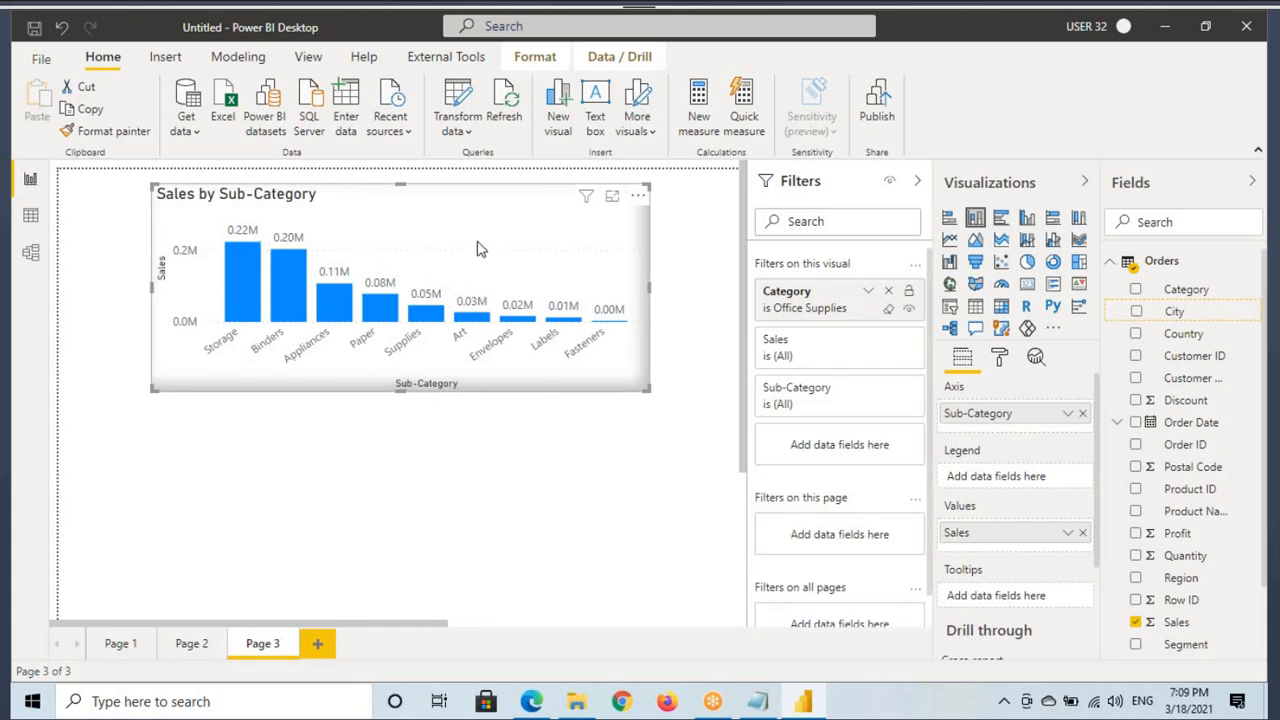
pyautogui.moveTo(476, 212)
pyautogui.mouseDown()
pyautogui.moveTo(468, 246)
pyautogui.moveTo(486, 216)
pyautogui.mouseUp()
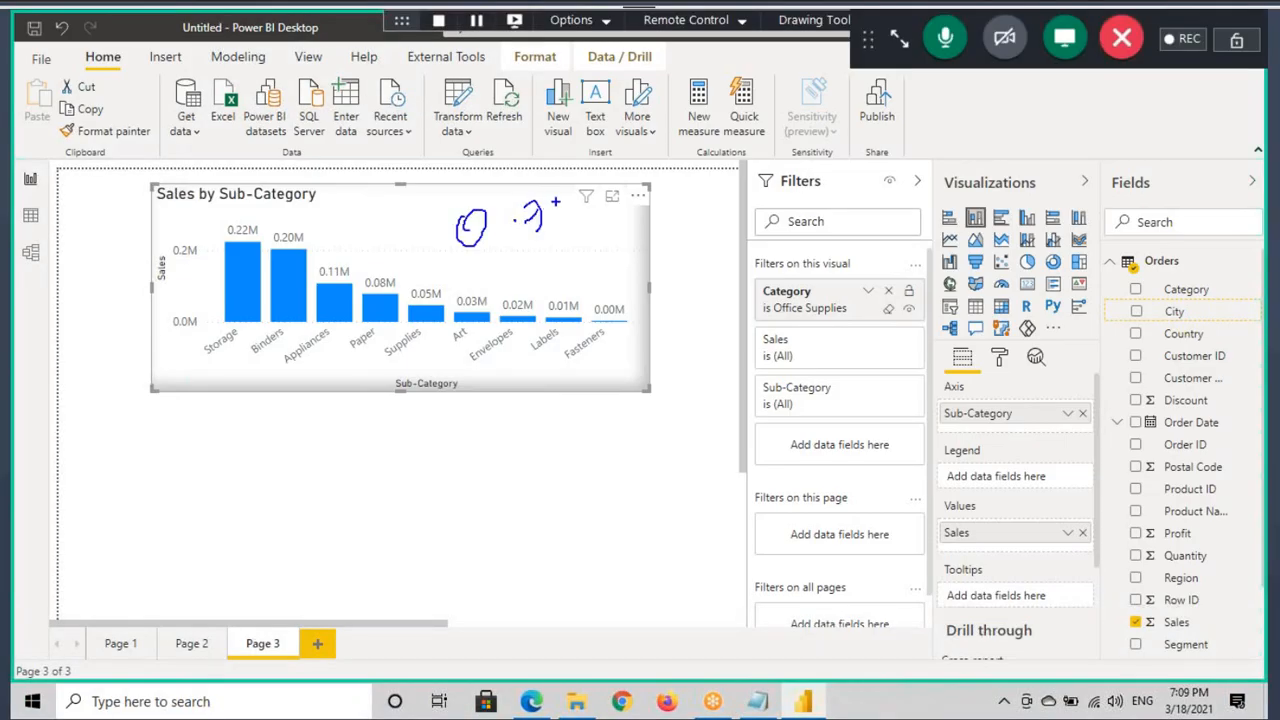
pyautogui.moveTo(596, 196)
pyautogui.mouseDown()
pyautogui.moveTo(452, 172)
pyautogui.moveTo(614, 200)
pyautogui.mouseUp()
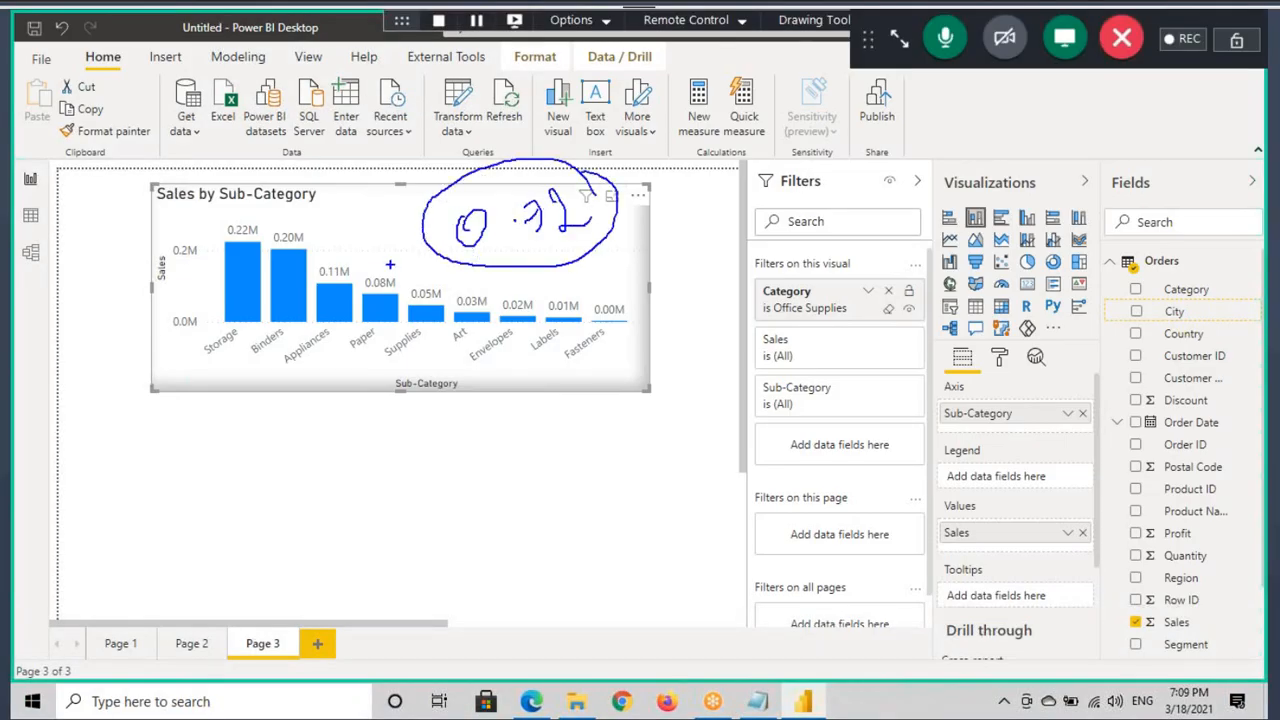
pyautogui.moveTo(424, 227); pyautogui.dragTo(232, 254)
pyautogui.moveTo(355, 238); pyautogui.dragTo(266, 264)
pyautogui.moveTo(452, 244); pyautogui.dragTo(345, 288)
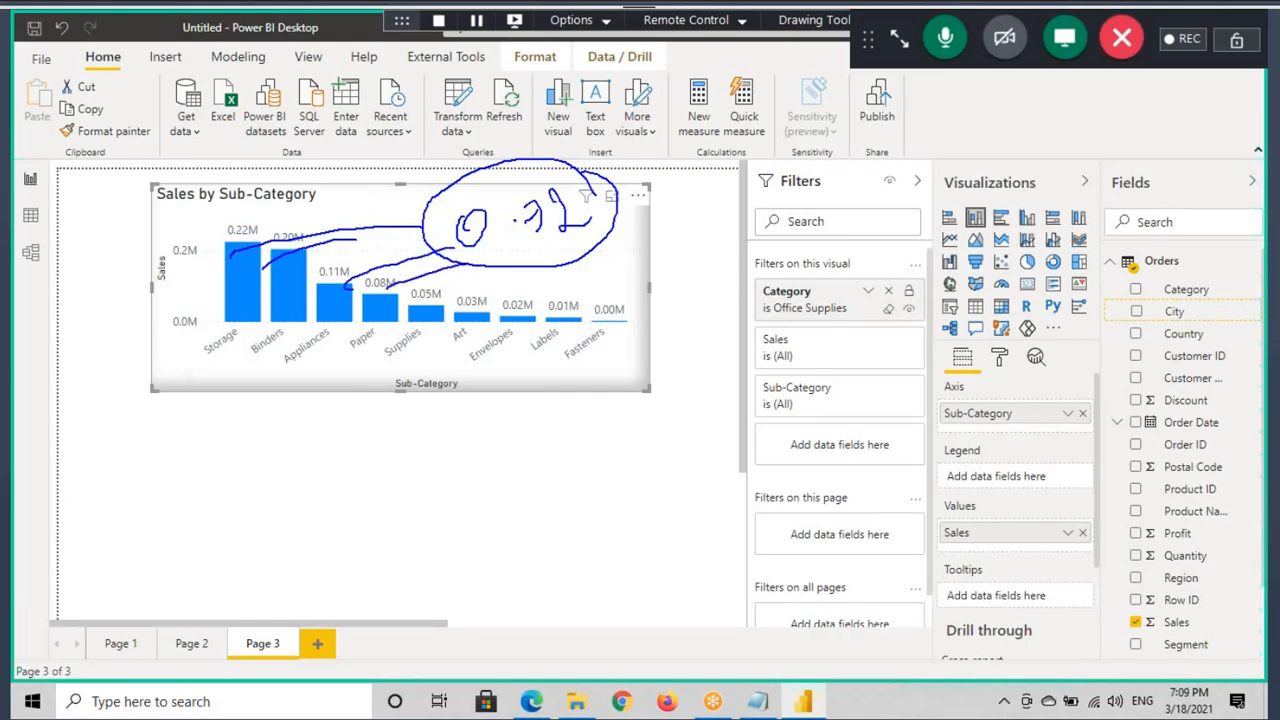
pyautogui.press('Escape')
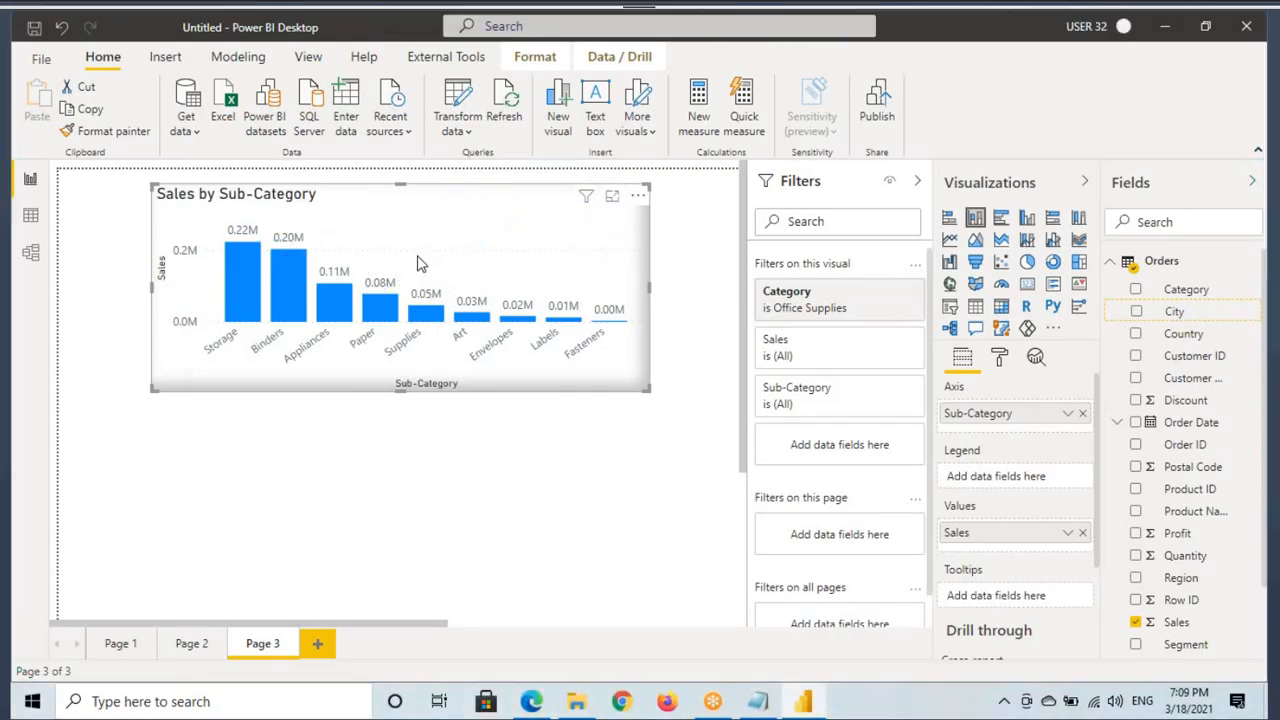
# Reduce the height of the Page 3 Sub-Category chart and widen it towards the page's left edge.
pyautogui.moveTo(400, 391); pyautogui.dragTo(414, 366)
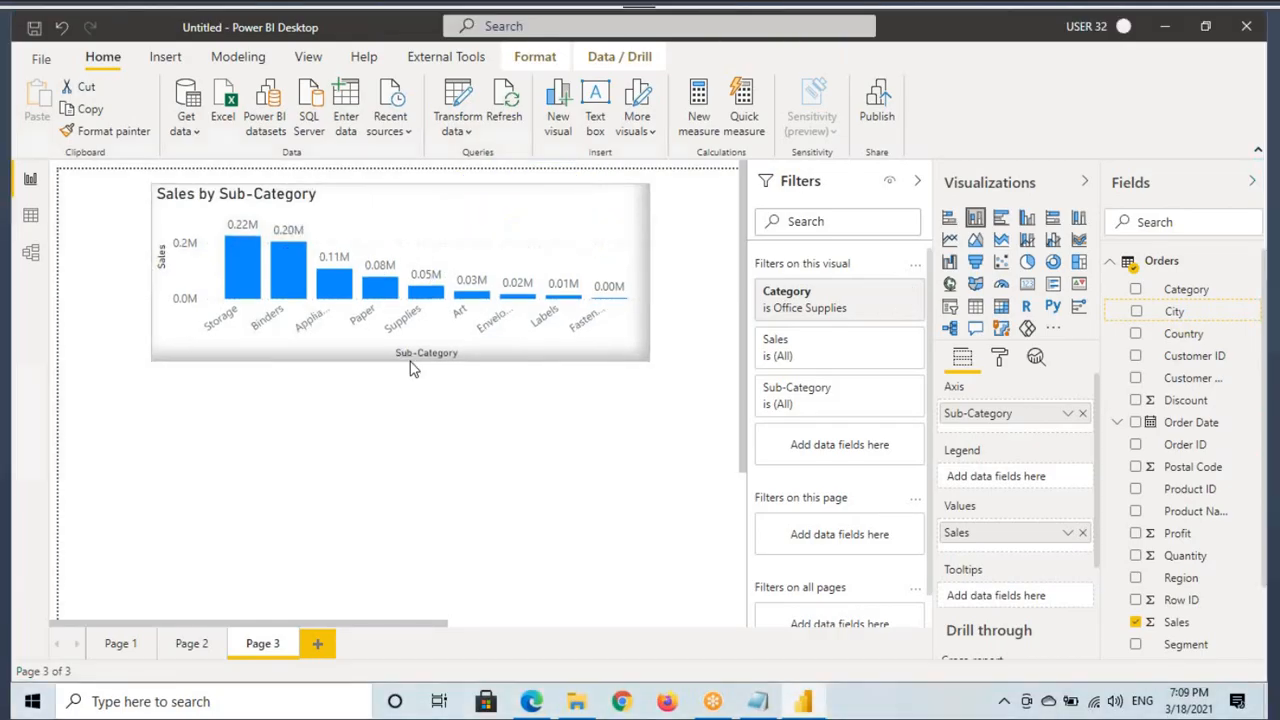
pyautogui.moveTo(154, 266); pyautogui.dragTo(115, 277)
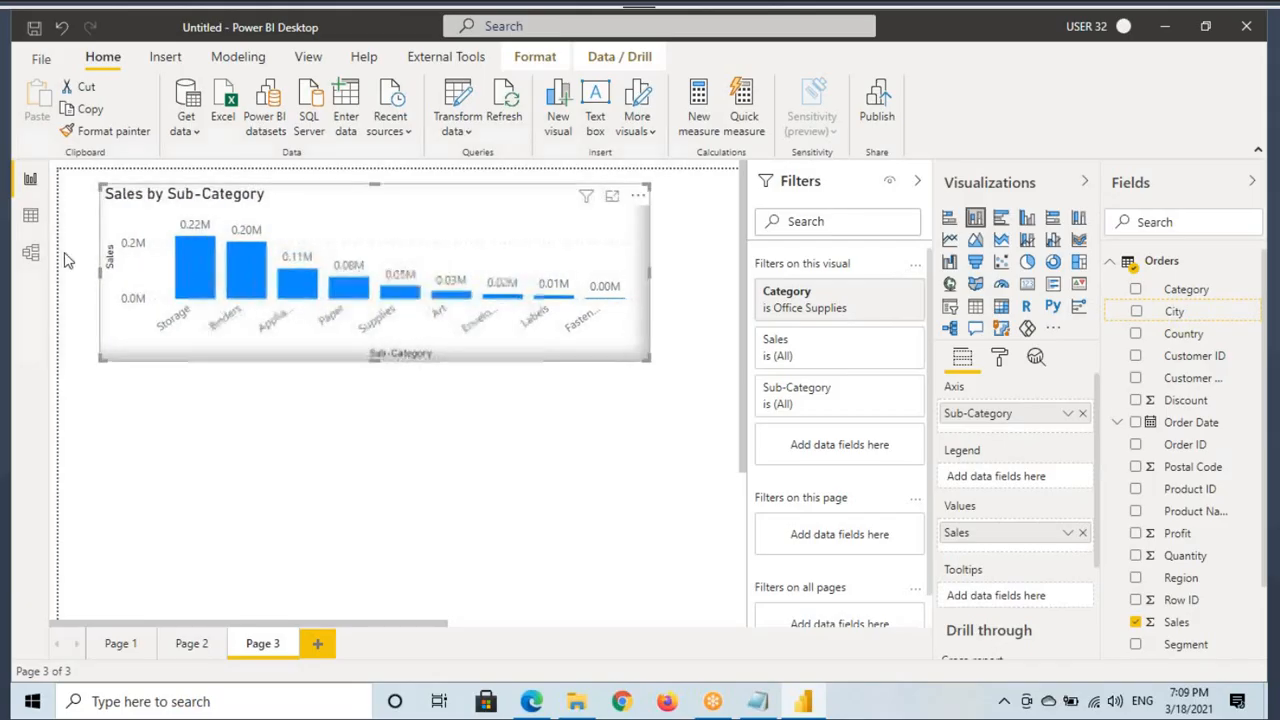
# Examine the Product Name column and its list of distinct values in the Orders table's data view.
pyautogui.click(30, 214)
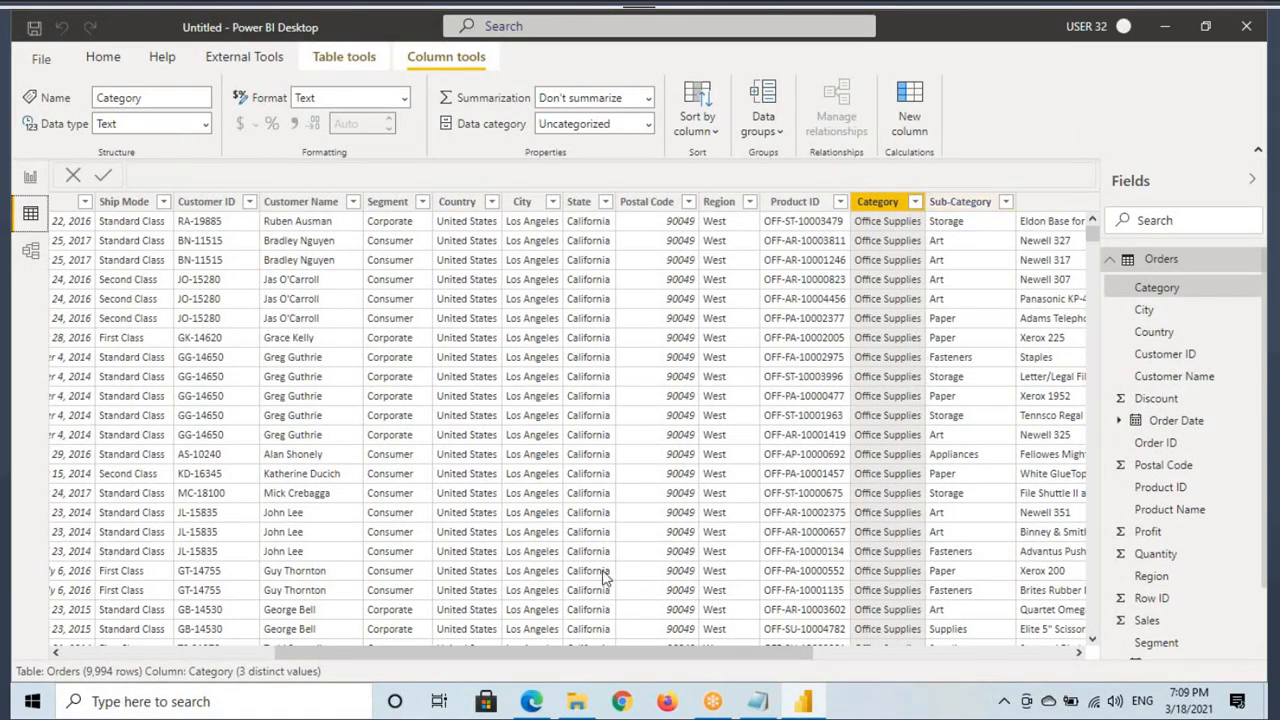
pyautogui.moveTo(537, 655); pyautogui.dragTo(709, 655)
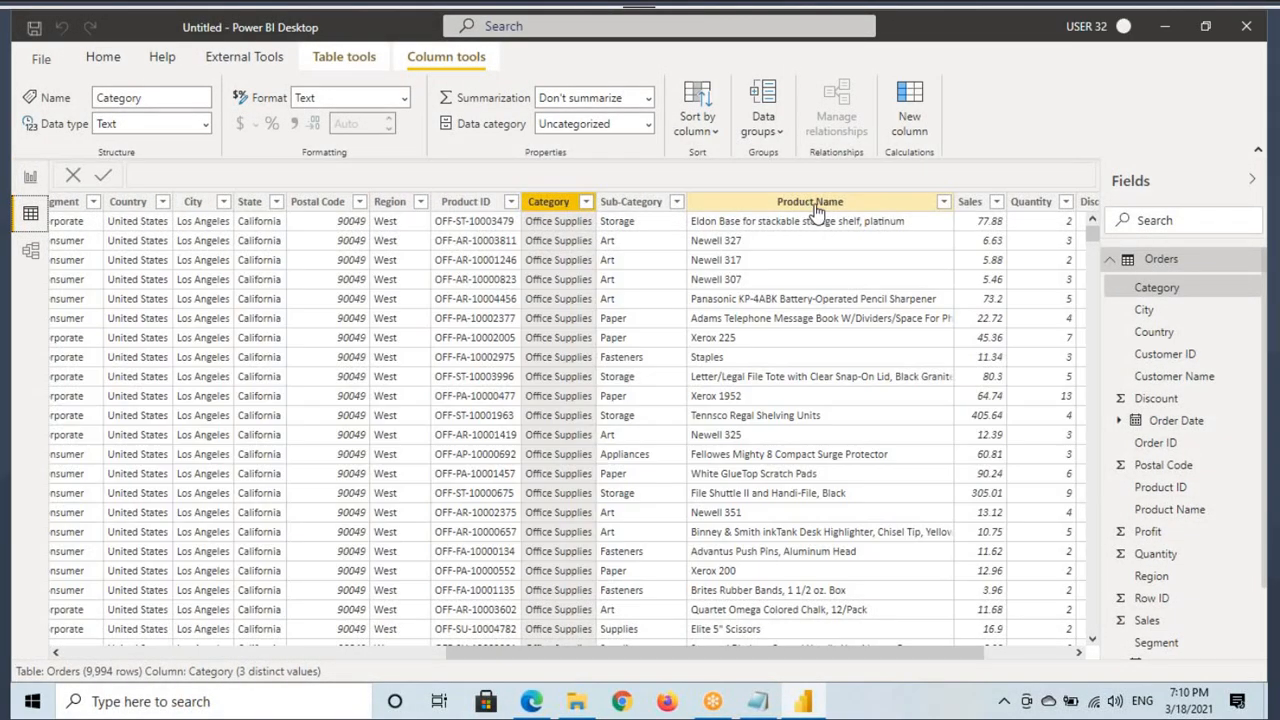
pyautogui.click(930, 208)
pyautogui.click(942, 202)
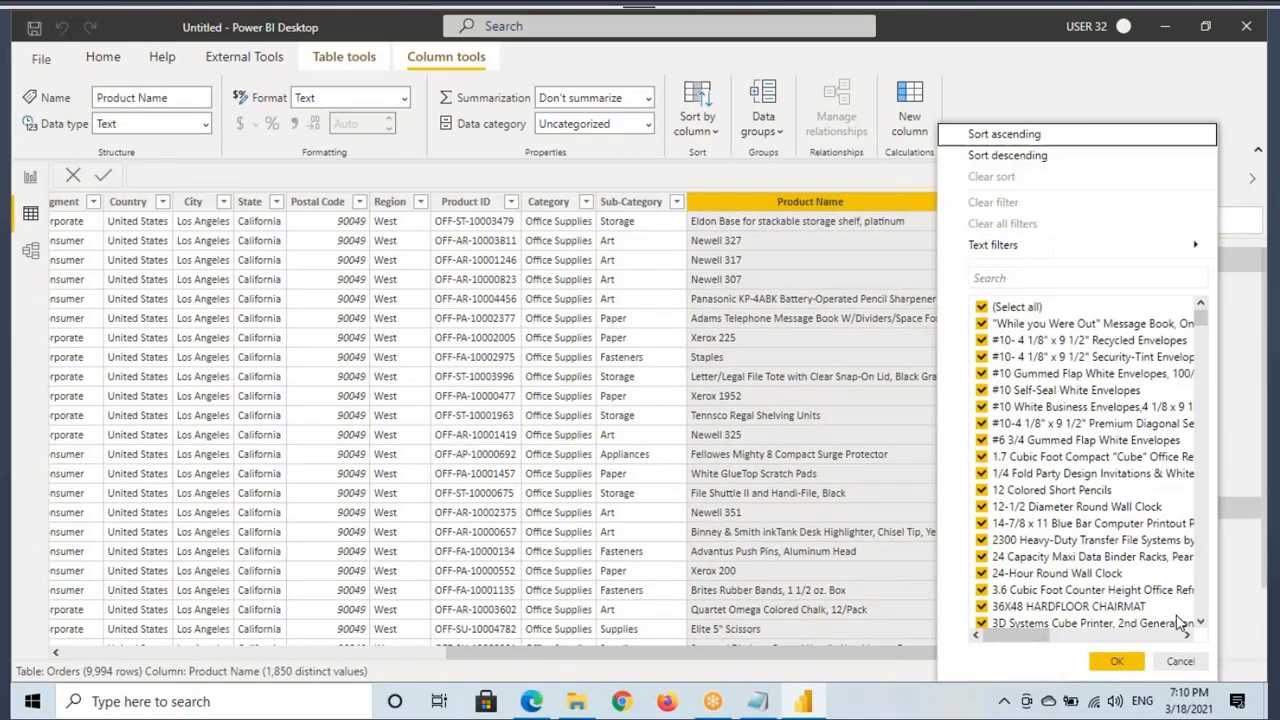
pyautogui.click(1180, 662)
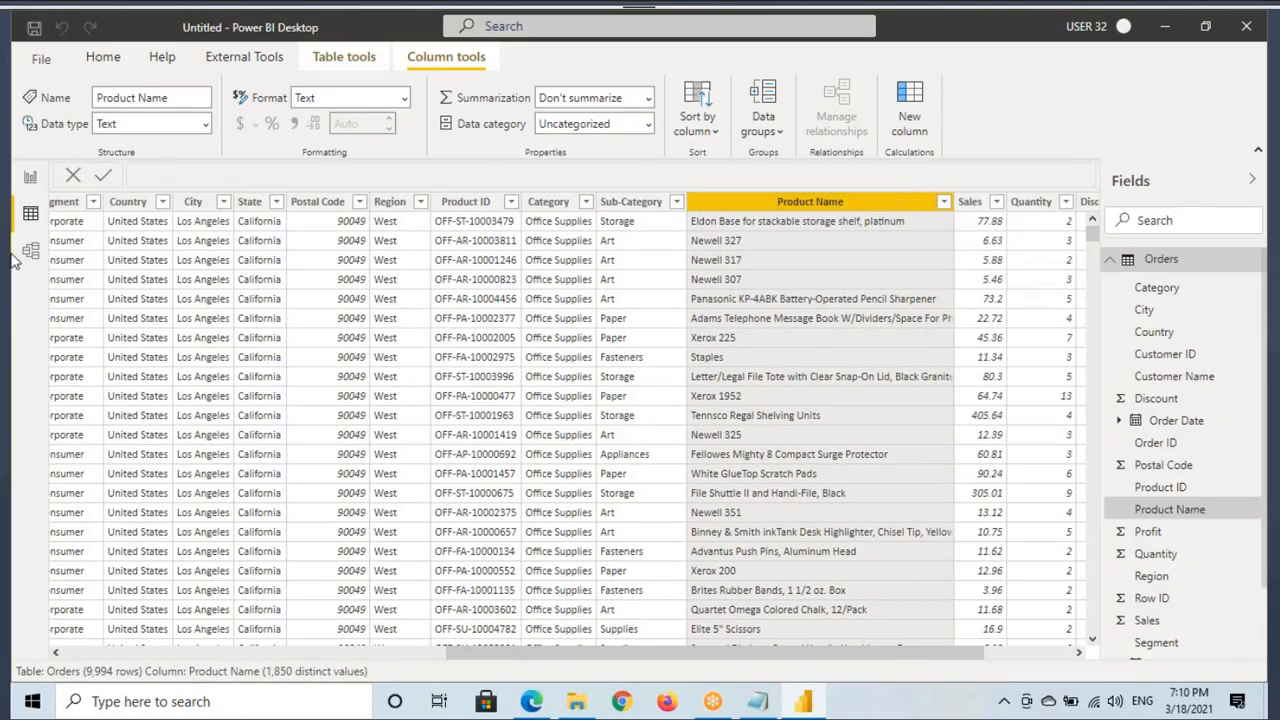
# In the Notepad notes, add the line Product Wise Sales below the Office Supplies line, then return to Power BI's Orders table.
pyautogui.click(757, 701)
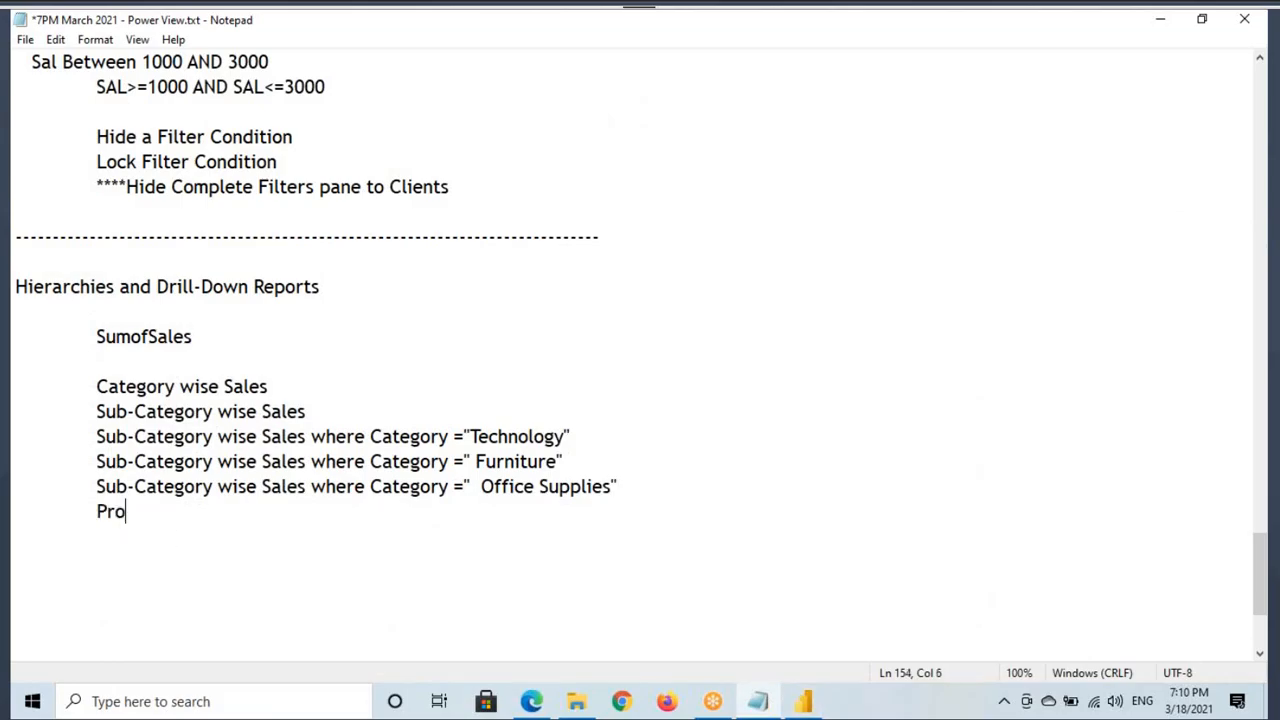
pyautogui.write('duct Wise ')
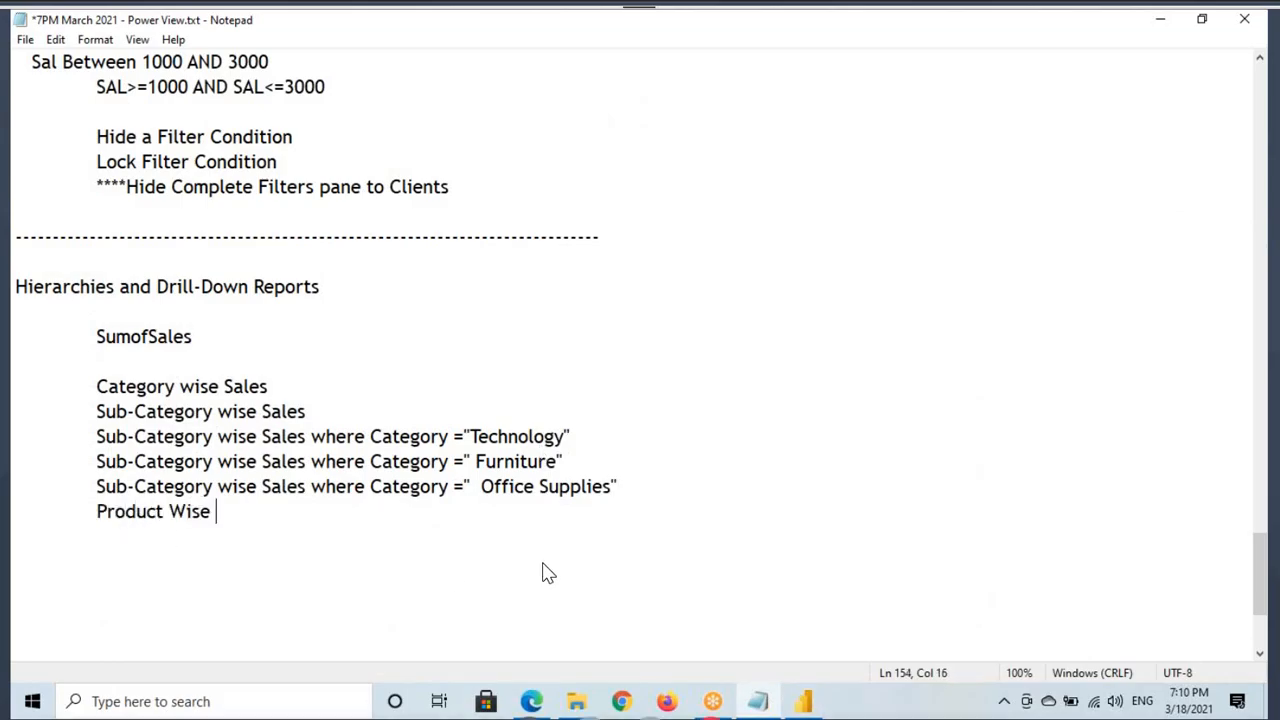
pyautogui.write('Sasles')
pyautogui.press('BackSpace')
pyautogui.press('BackSpace')
pyautogui.press('BackSpace')
pyautogui.hotkey('alt', 'Tab')
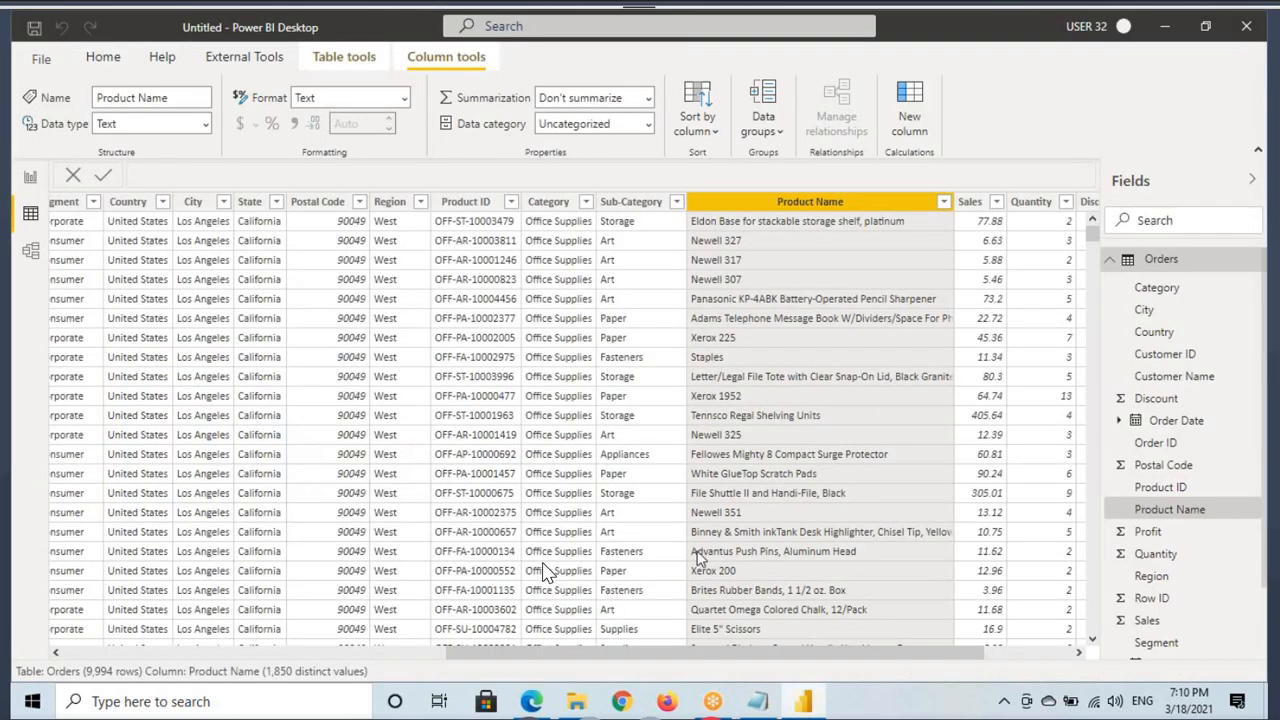
# Add a stacked column chart of Sales by Product Name below the Sub-Category chart on Page 3.
pyautogui.click(30, 178)
pyautogui.click(283, 434)
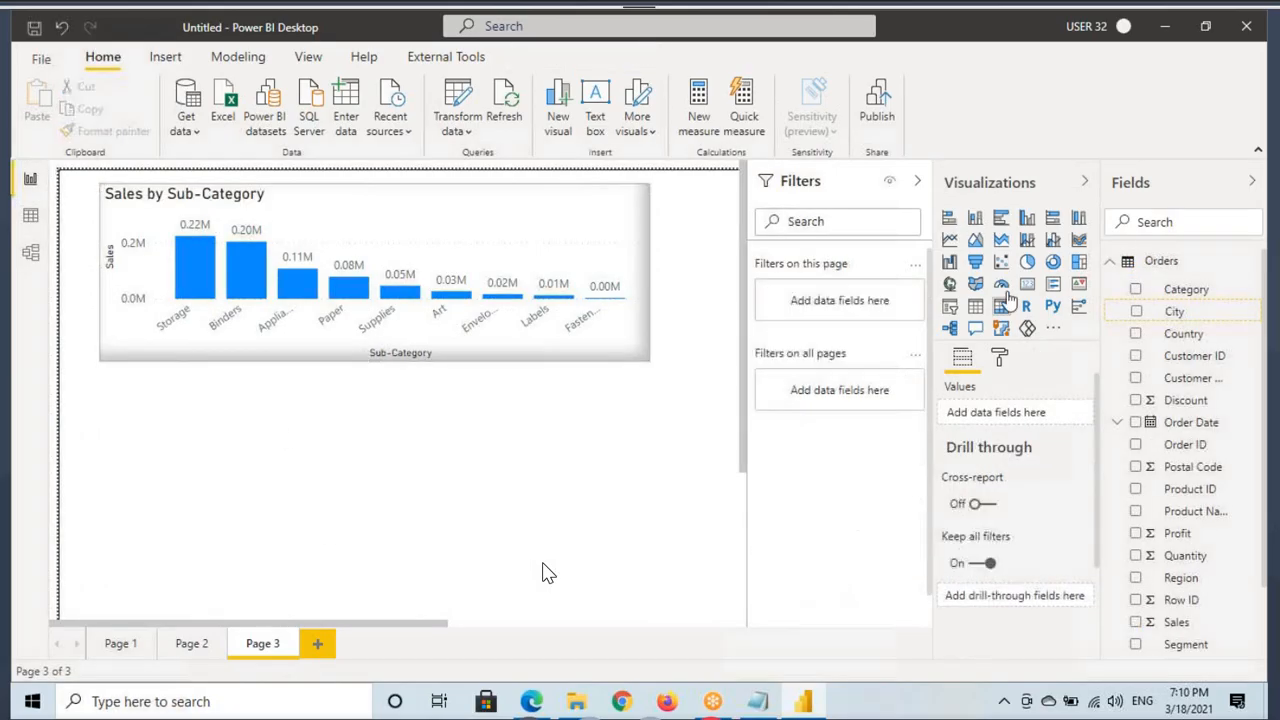
pyautogui.click(978, 228)
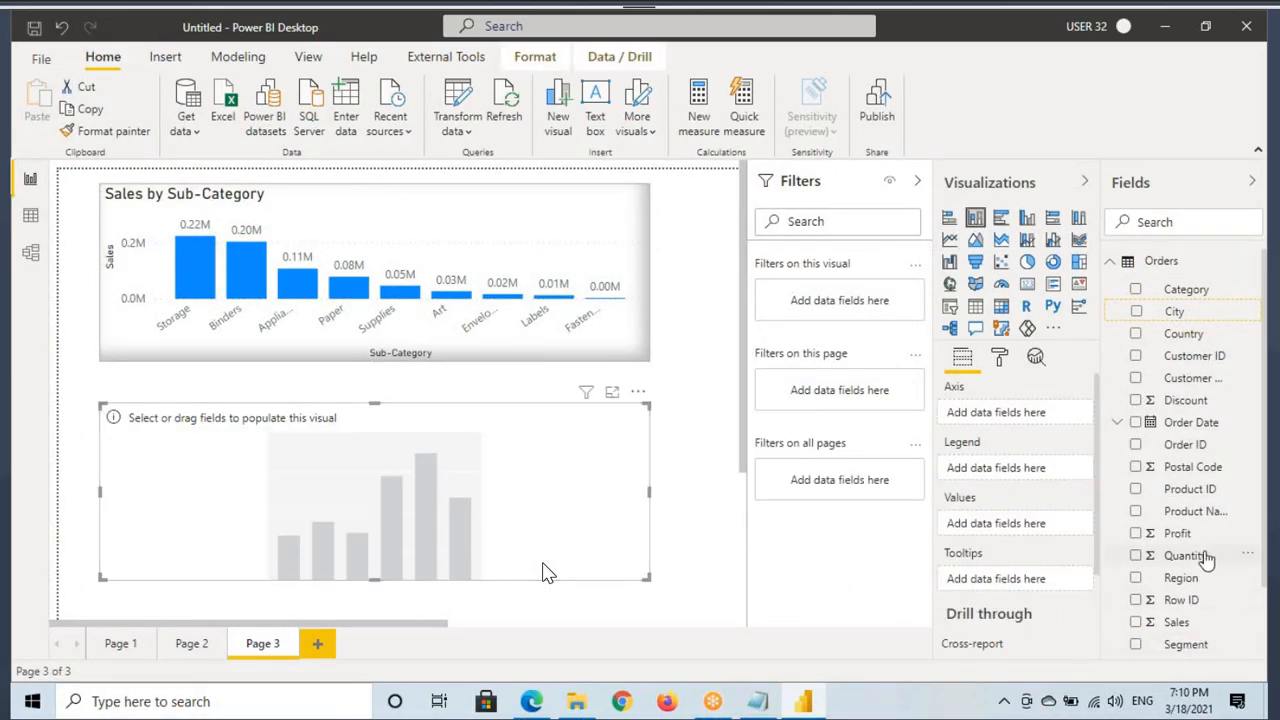
pyautogui.moveTo(1198, 511); pyautogui.dragTo(445, 526)
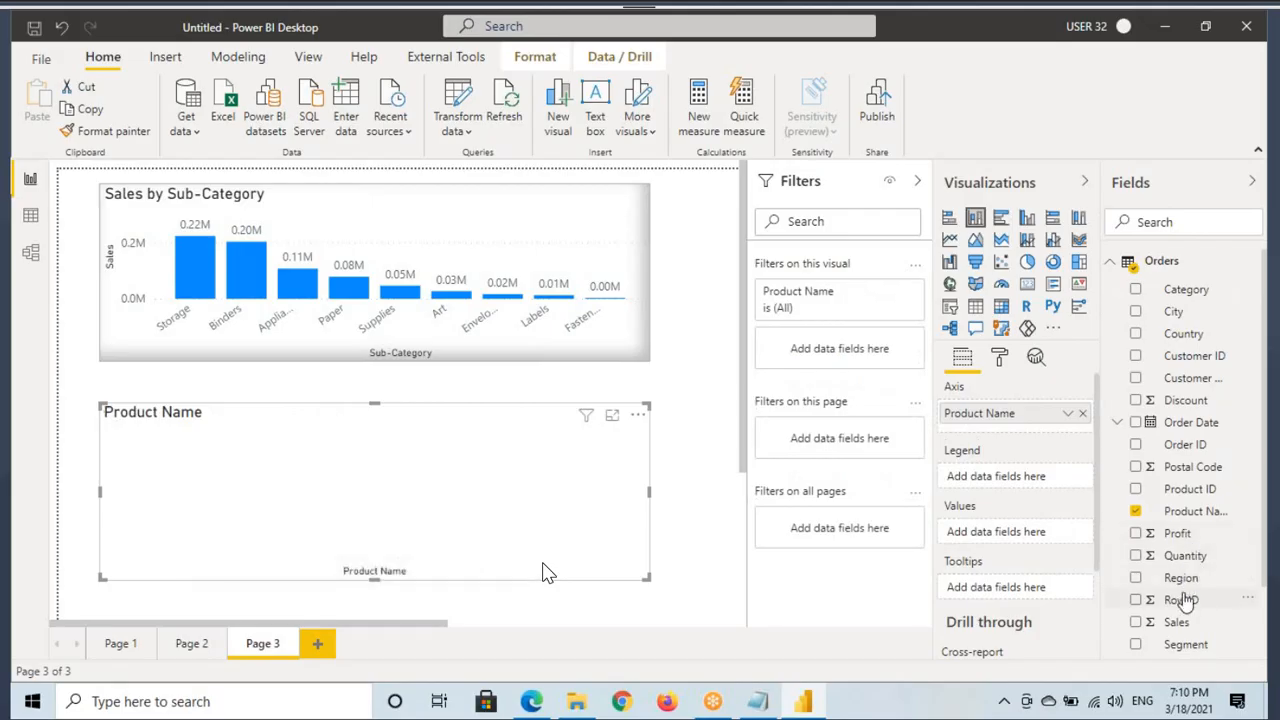
pyautogui.moveTo(1176, 622); pyautogui.dragTo(480, 525)
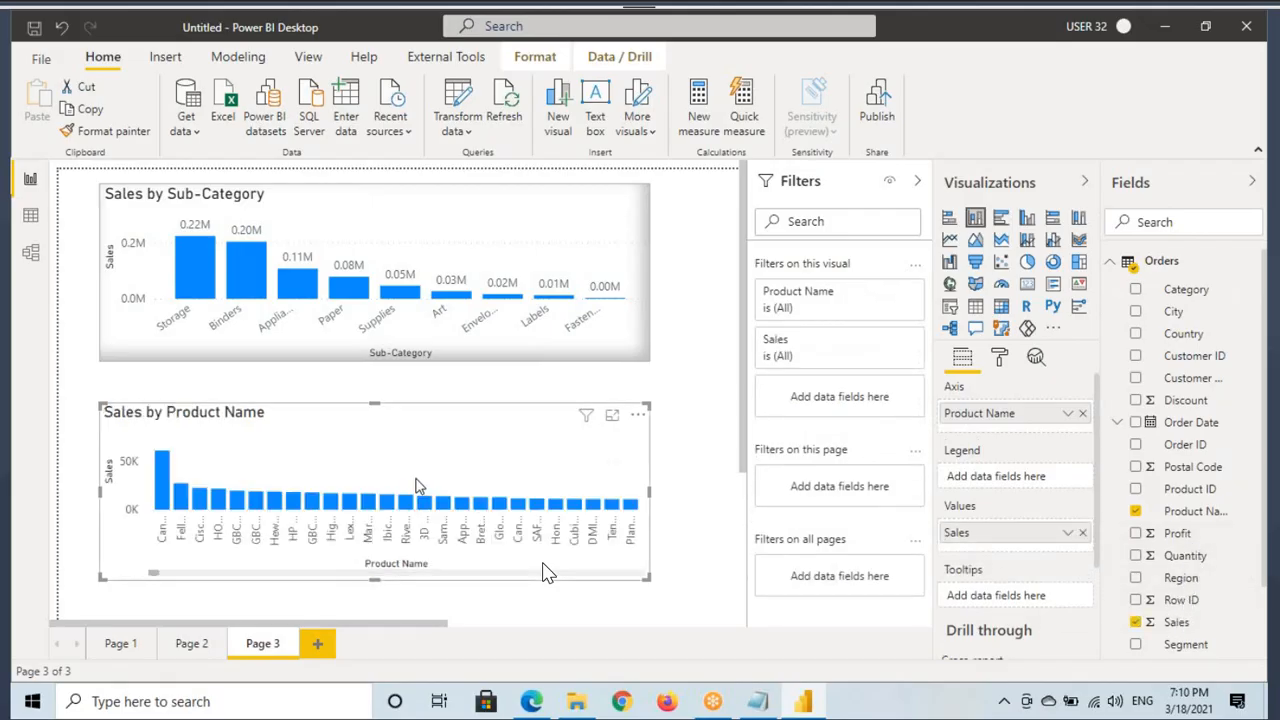
# Copy the Sub-Category chart's formatting onto the Product Name chart with Format painter, and extend that chart slightly upward.
pyautogui.click(255, 215)
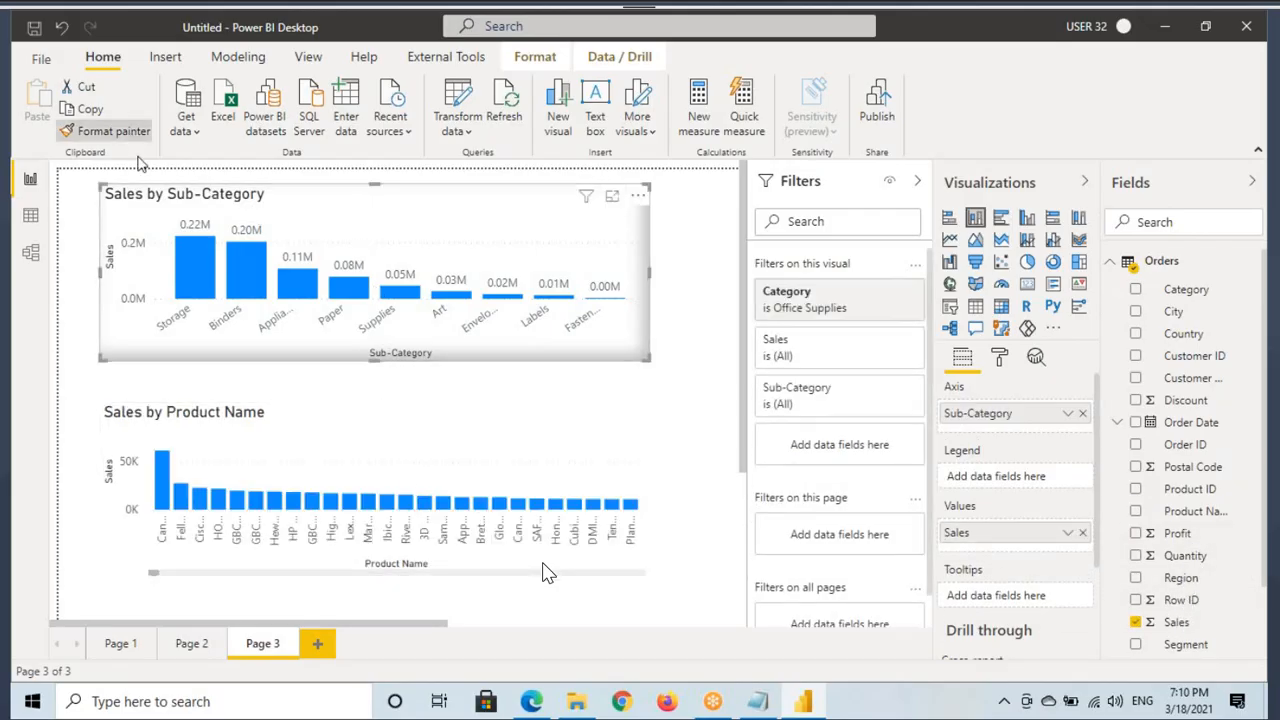
pyautogui.click(388, 427)
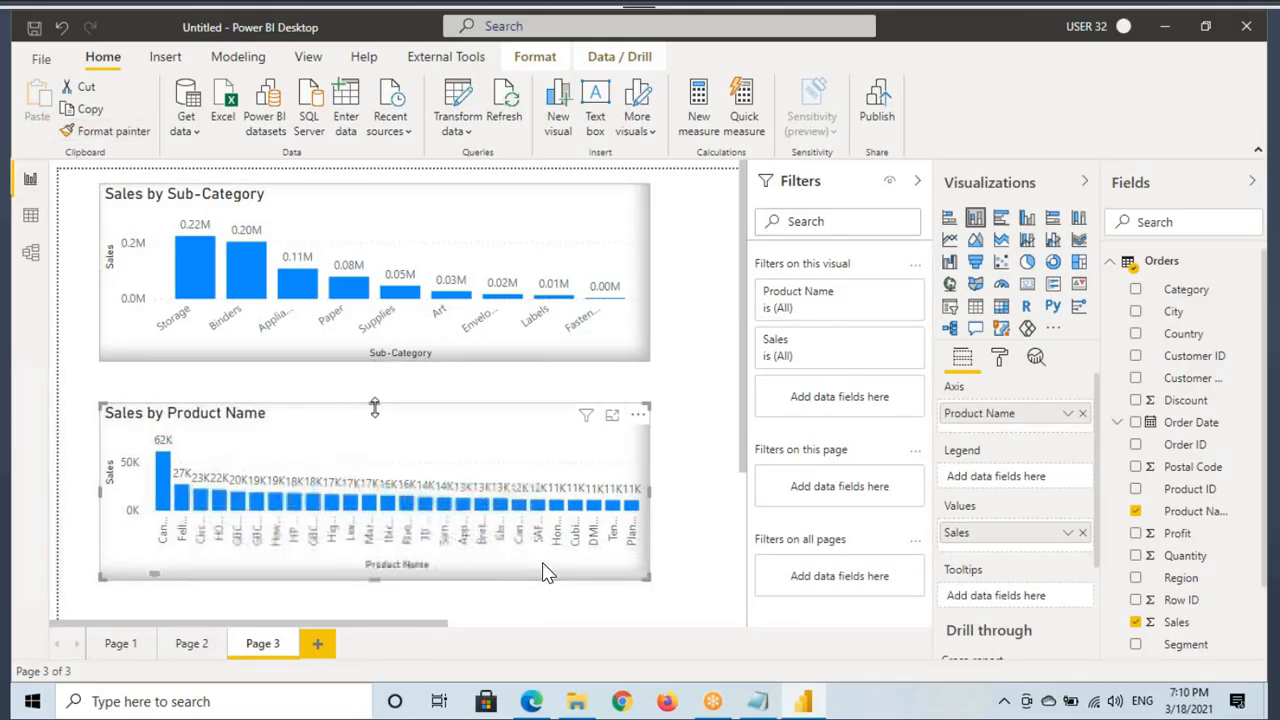
pyautogui.moveTo(374, 404); pyautogui.dragTo(374, 385)
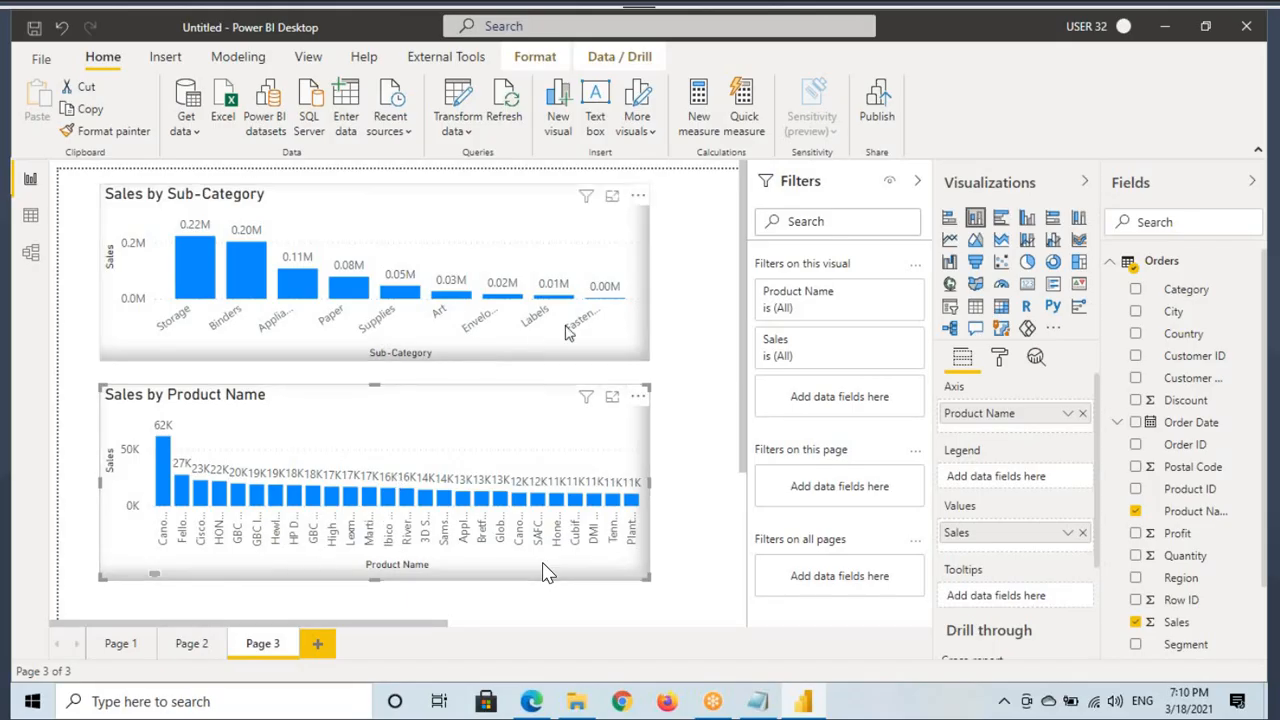
# Check the Copiers column on Page 2 and filter the Orders table's Sub-Category column to Copiers only.
pyautogui.click(192, 643)
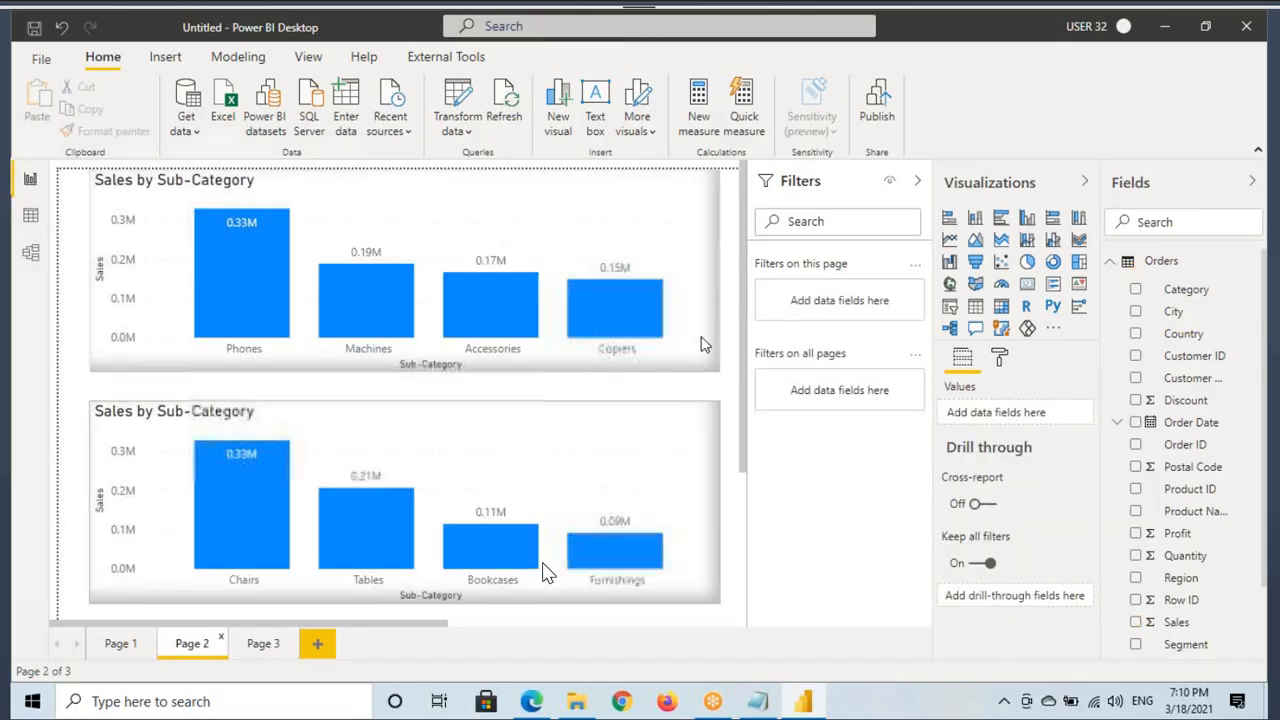
pyautogui.moveTo(640, 358)
pyautogui.mouseDown()
pyautogui.moveTo(622, 340)
pyautogui.moveTo(645, 352)
pyautogui.mouseUp()
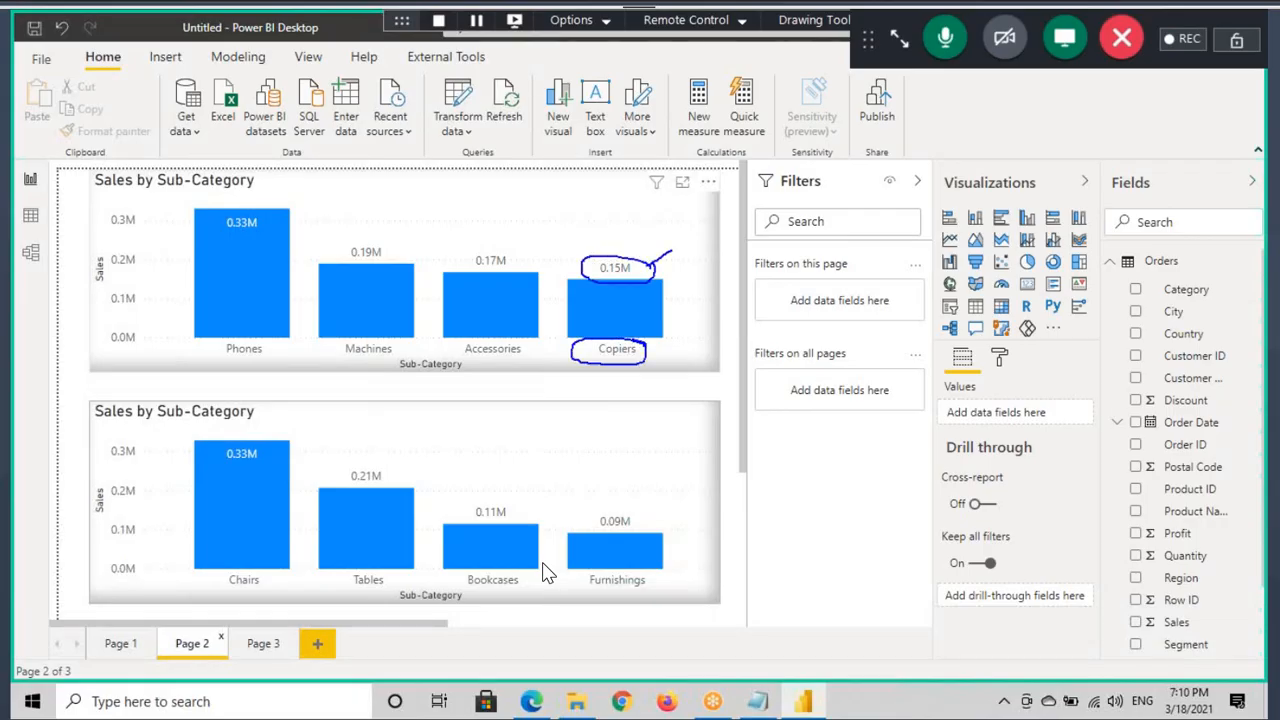
pyautogui.click(30, 215)
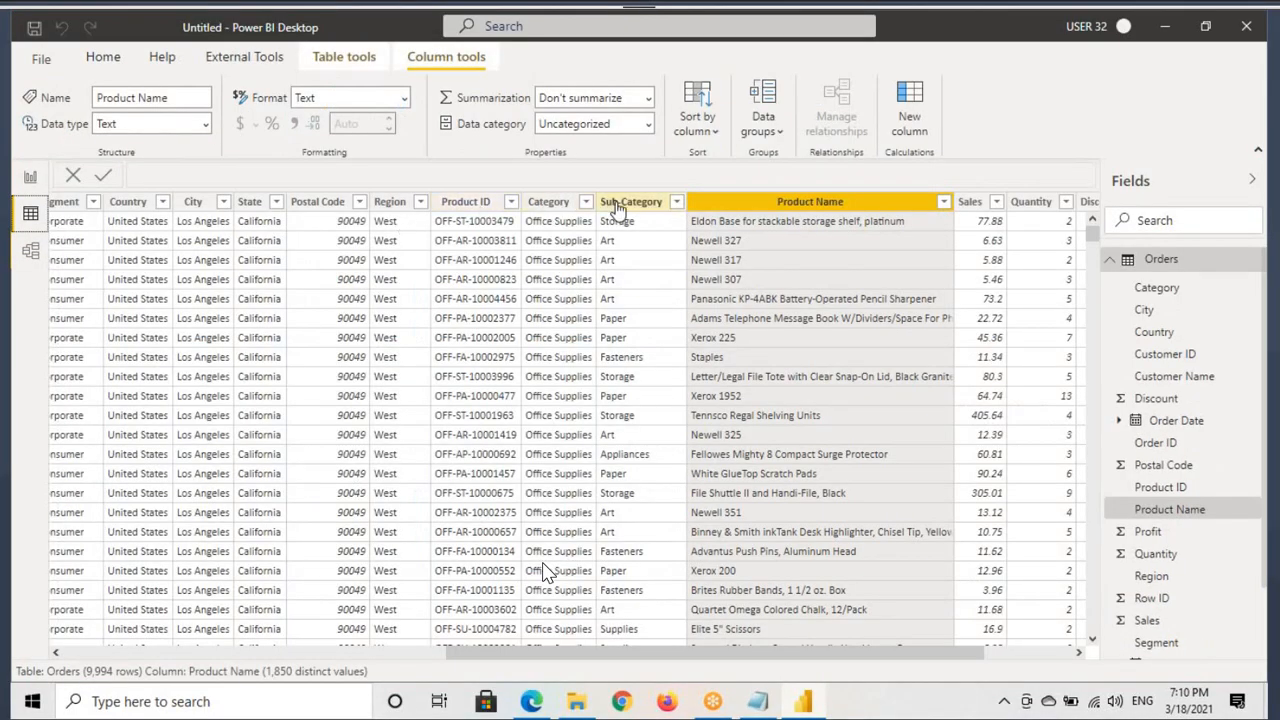
pyautogui.click(668, 202)
pyautogui.click(674, 203)
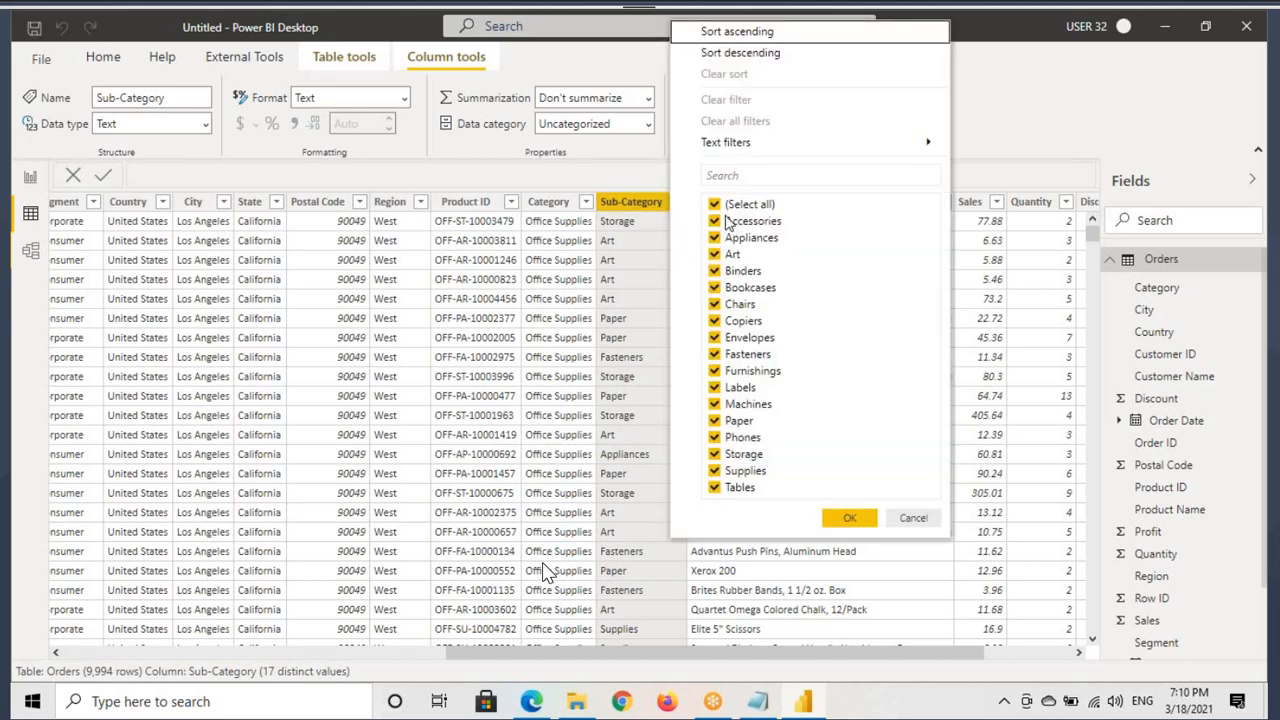
pyautogui.click(715, 204)
pyautogui.click(738, 322)
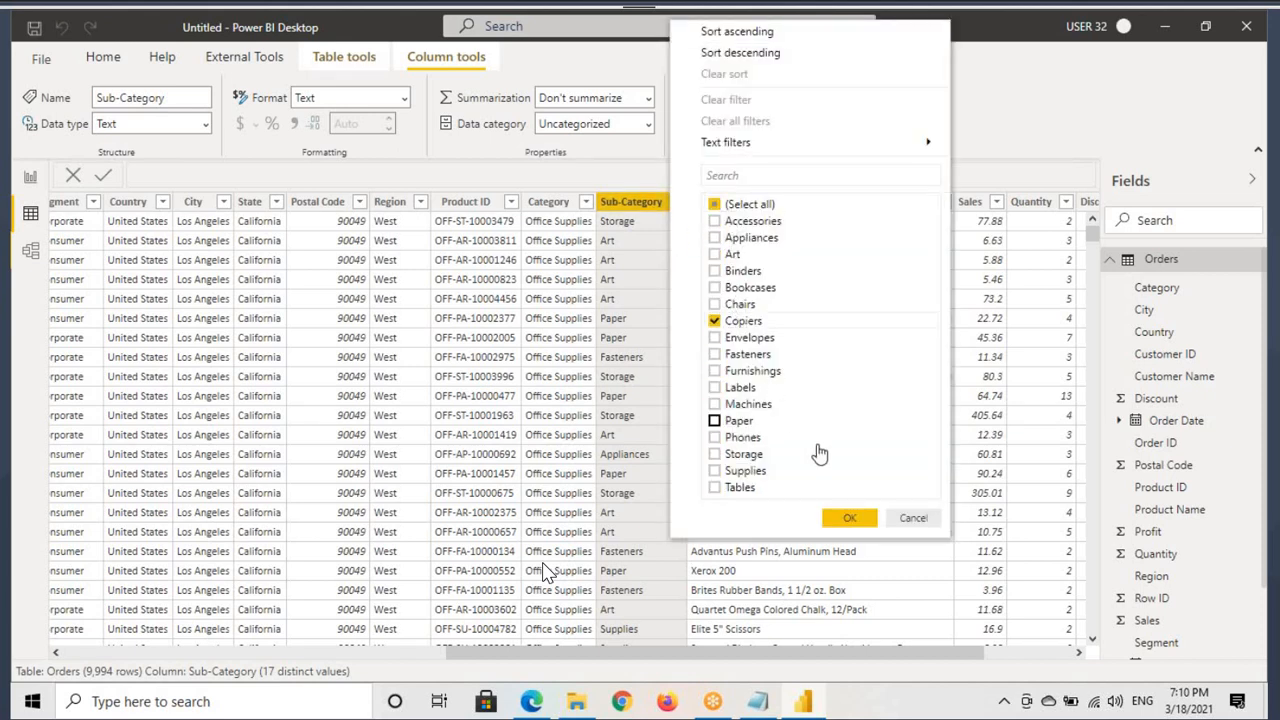
pyautogui.click(849, 517)
# Examine the list of Product Name values belonging to the Copiers sub-category, leaving their filter unchanged.
pyautogui.click(810, 203)
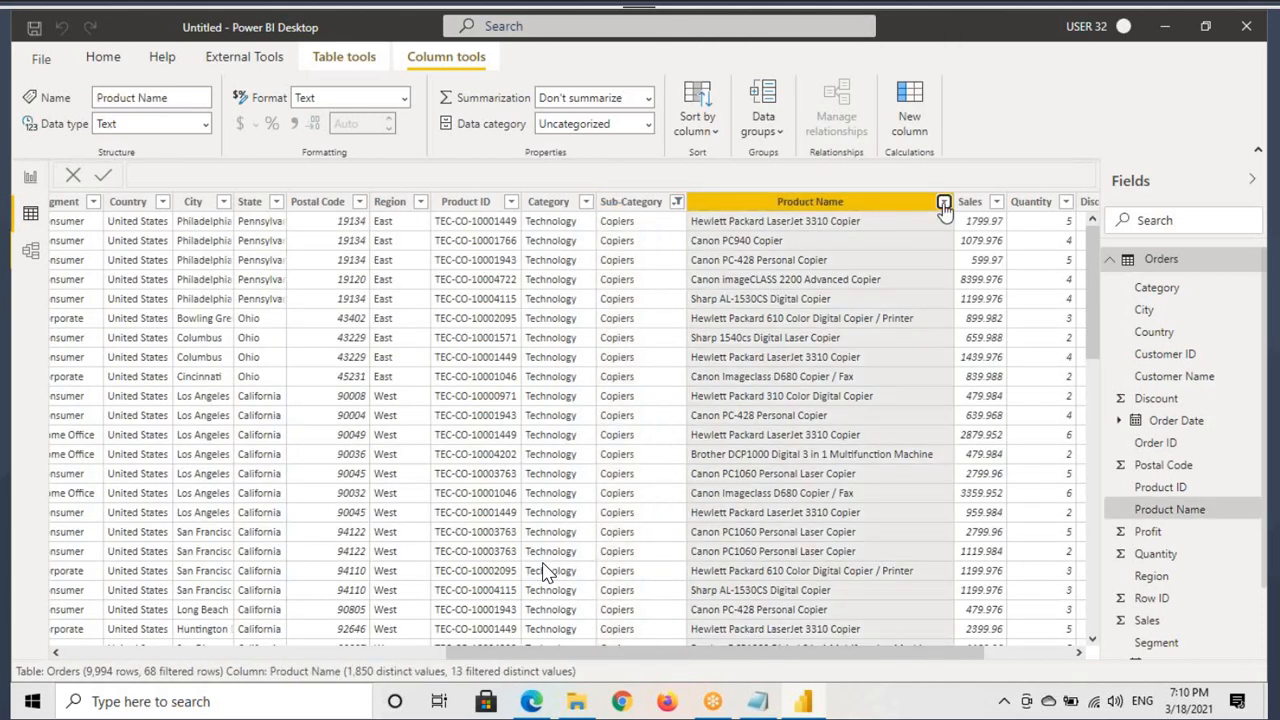
pyautogui.click(943, 202)
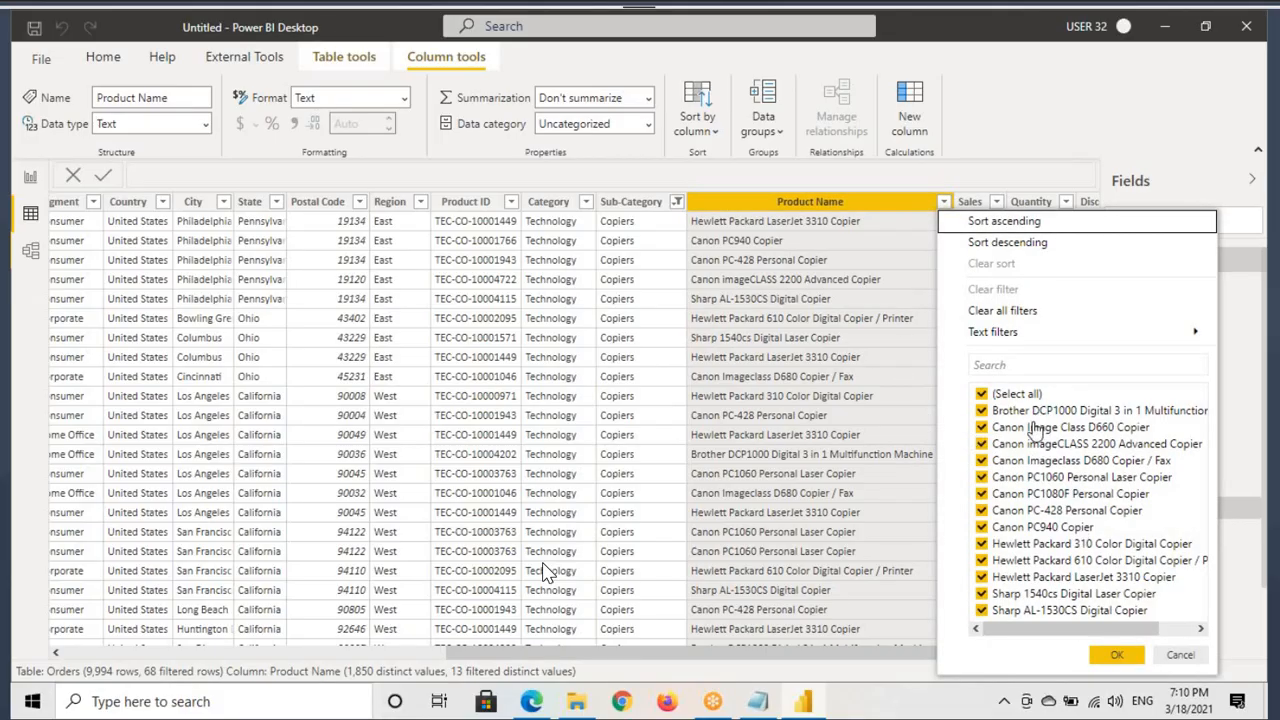
pyautogui.click(1180, 654)
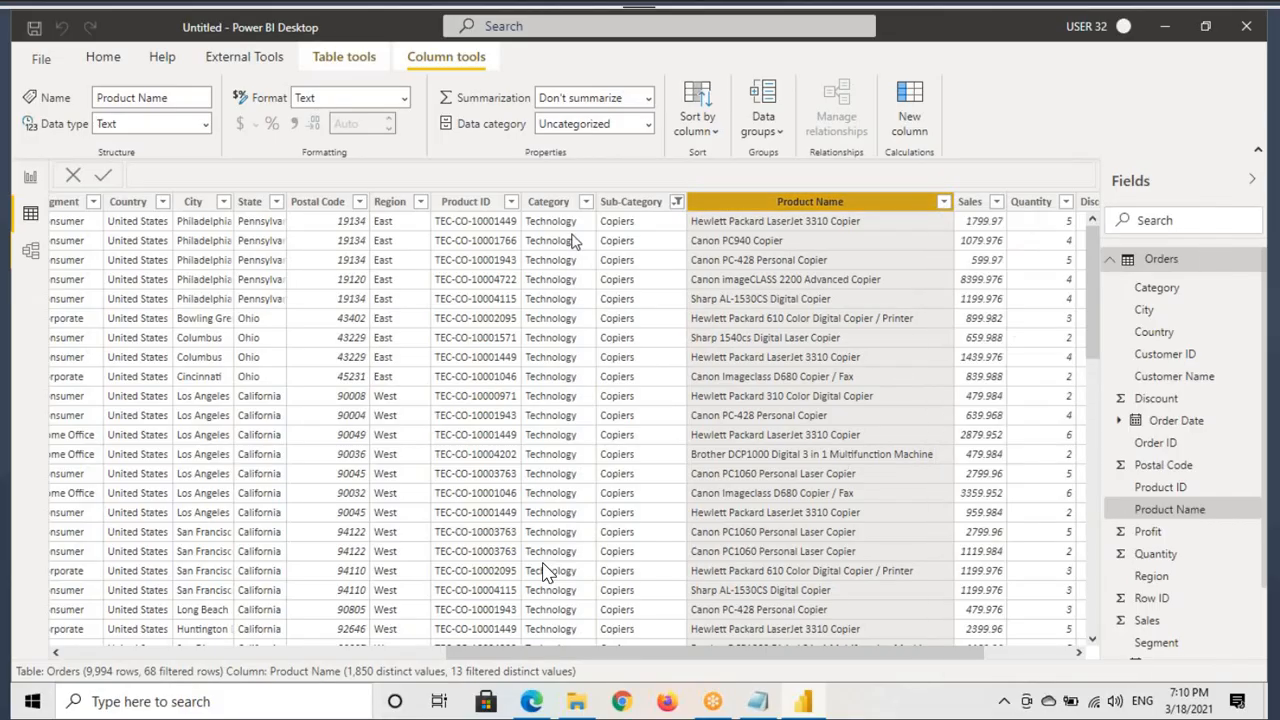
pyautogui.moveTo(543, 205)
pyautogui.mouseDown()
pyautogui.moveTo(568, 150)
pyautogui.moveTo(618, 198)
pyautogui.moveTo(787, 186)
pyautogui.mouseUp()
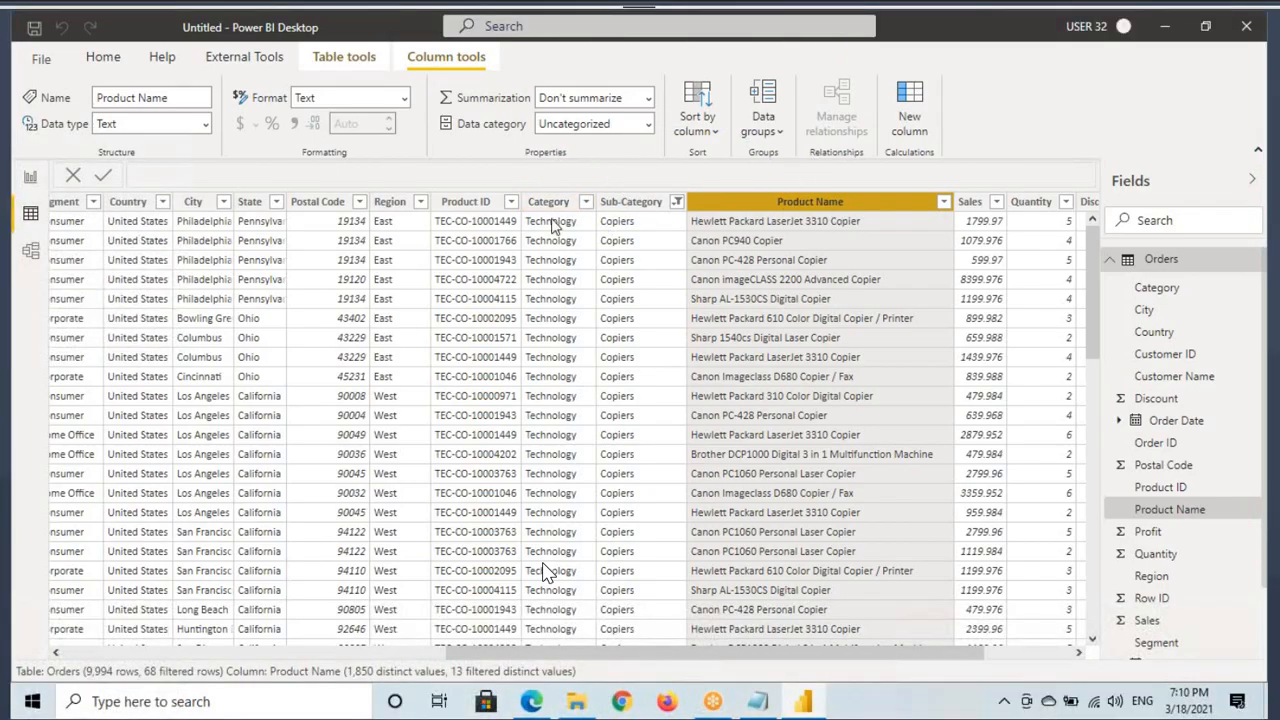
# Clear all filters from the Orders table and return to the Page 2 report.
pyautogui.rightClick(632, 202)
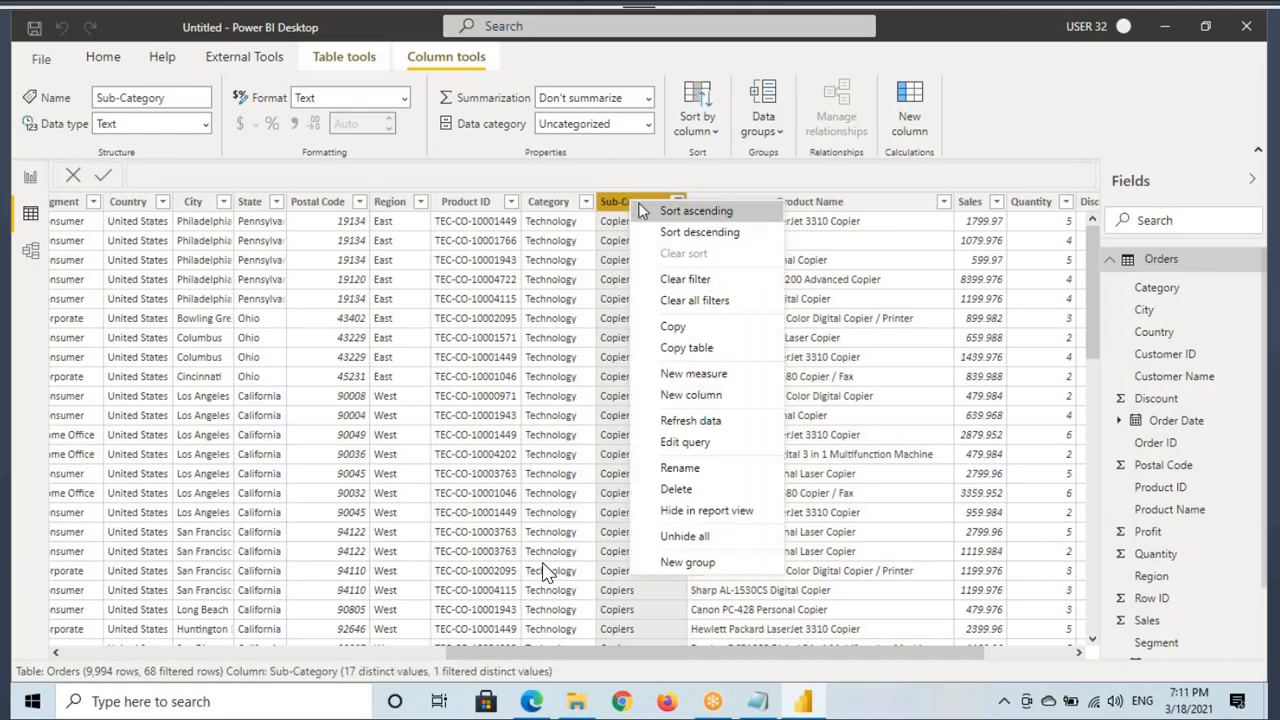
pyautogui.click(690, 300)
pyautogui.click(30, 178)
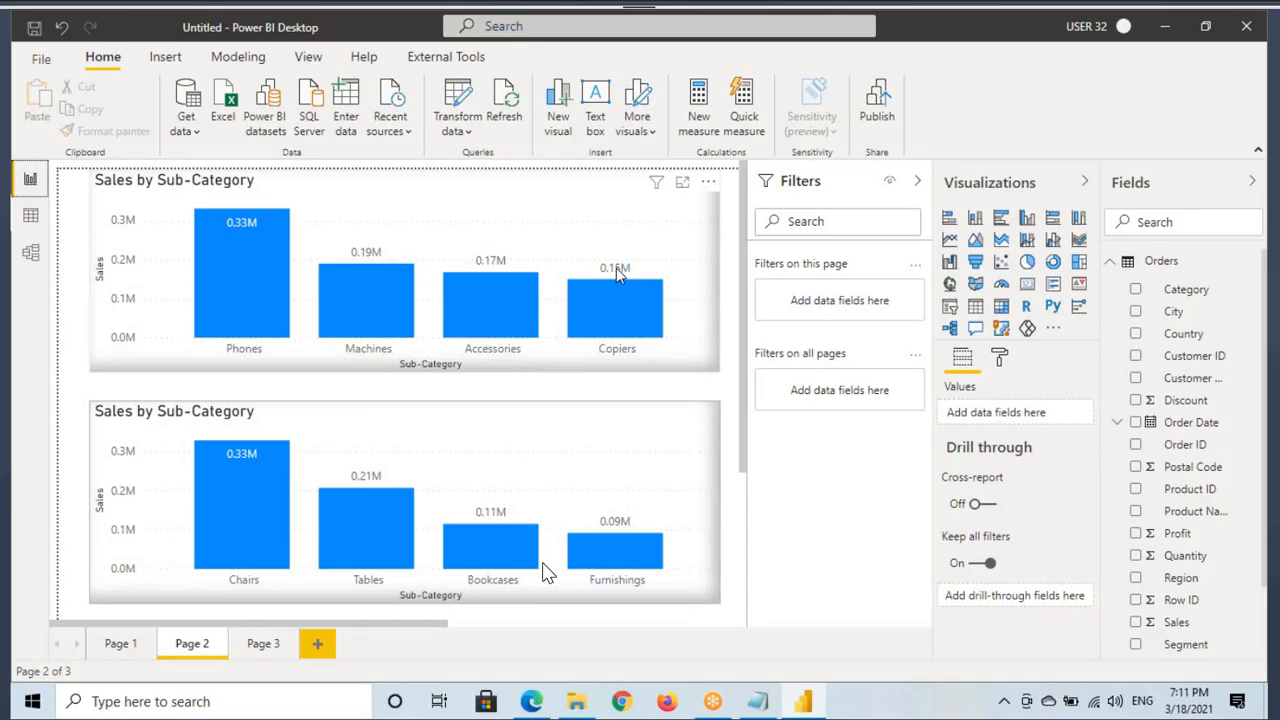
# Switch to the Notepad notes and add a second Product Wise Sales line below the existing one.
pyautogui.hotkey('alt', 'Tab')
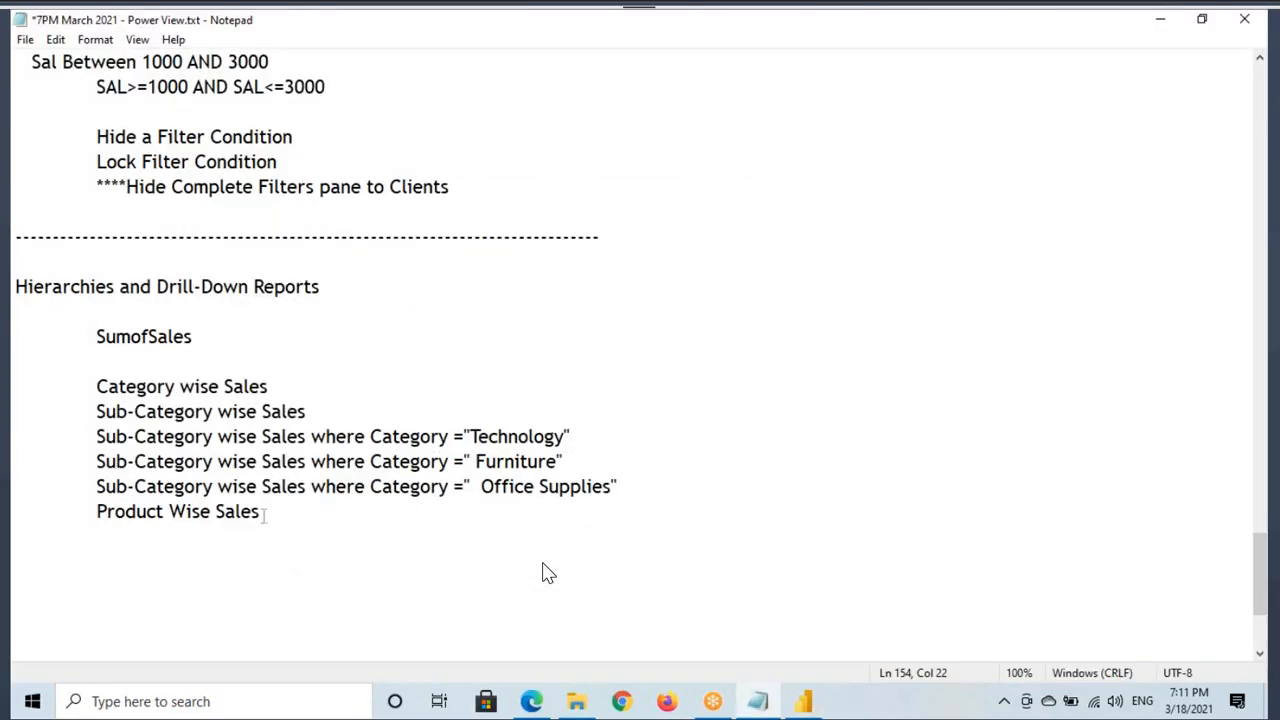
pyautogui.hotkey('shift', 'Left')
pyautogui.hotkey('shift', 'Left')
pyautogui.hotkey('shift', 'Left')
pyautogui.hotkey('shift', 'Left')
pyautogui.hotkey('shift', 'Left')
pyautogui.hotkey('shift', 'Left')
pyautogui.hotkey('shift', 'Left')
pyautogui.hotkey('shift', 'Left')
pyautogui.hotkey('shift', 'Left')
pyautogui.hotkey('shift', 'Left')
pyautogui.hotkey('shift', 'Left')
pyautogui.hotkey('shift', 'Left')
pyautogui.hotkey('shift', 'Left')
pyautogui.hotkey('shift', 'Left')
pyautogui.hotkey('shift', 'Left')
pyautogui.hotkey('shift', 'Left')
pyautogui.hotkey('shift', 'Left')
pyautogui.hotkey('shift', 'Left')
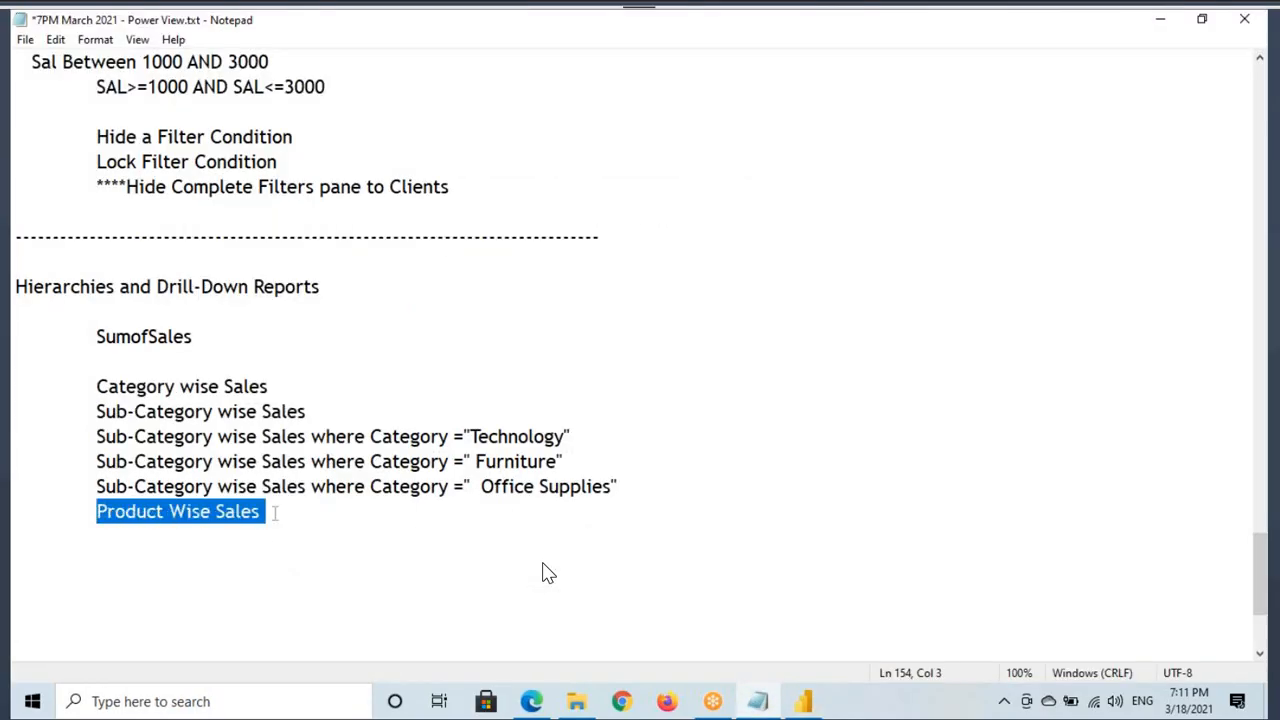
pyautogui.press('End')
pyautogui.press('Return')
pyautogui.write('Product Wise Sales')
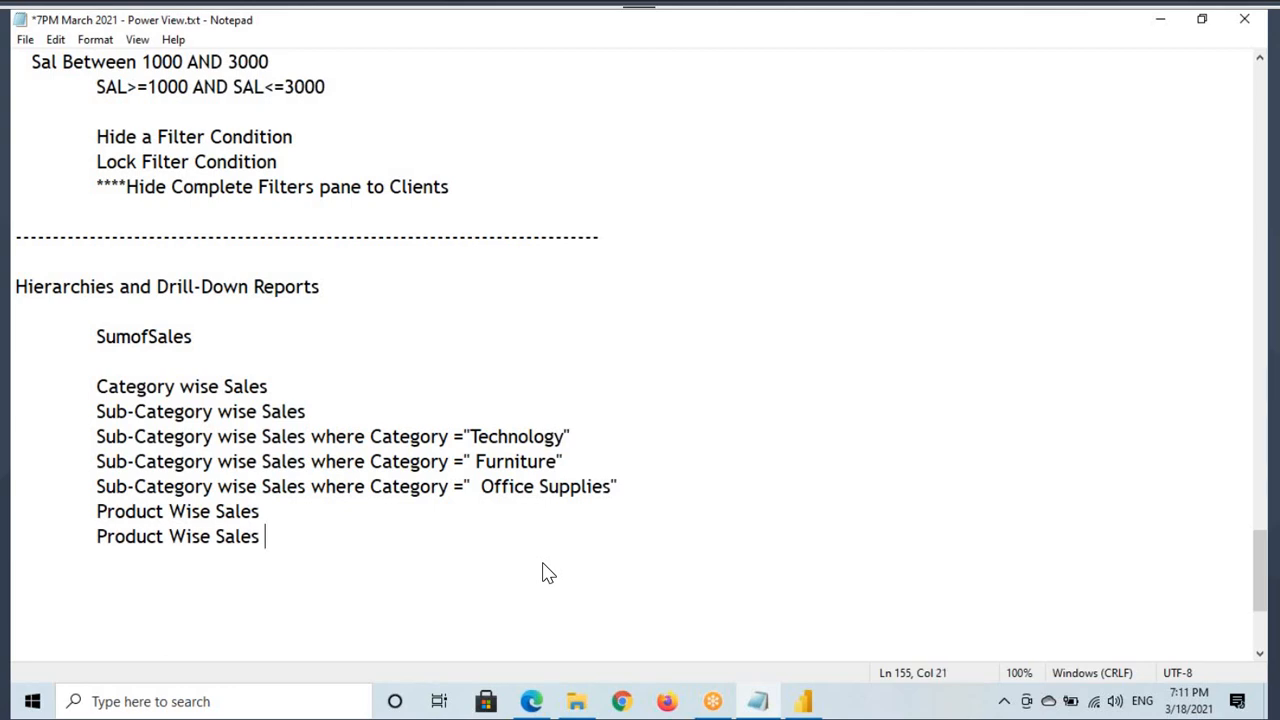
# Complete the last notes line with the condition where Sub-Category ="Copiers", copying the field name from a line above.
pyautogui.write('whe')
pyautogui.hotkey('shift', 'Right')
pyautogui.hotkey('shift', 'Right')
pyautogui.hotkey('shift', 'Right')
pyautogui.hotkey('shift', 'Right')
pyautogui.hotkey('shift', 'Right')
pyautogui.hotkey('shift', 'Right')
pyautogui.hotkey('shift', 'Right')
pyautogui.hotkey('shift', 'Right')
pyautogui.hotkey('shift', 'Right')
pyautogui.hotkey('shift', 'Right')
pyautogui.hotkey('shift', 'Right')
pyautogui.hotkey('shift', 'Right')
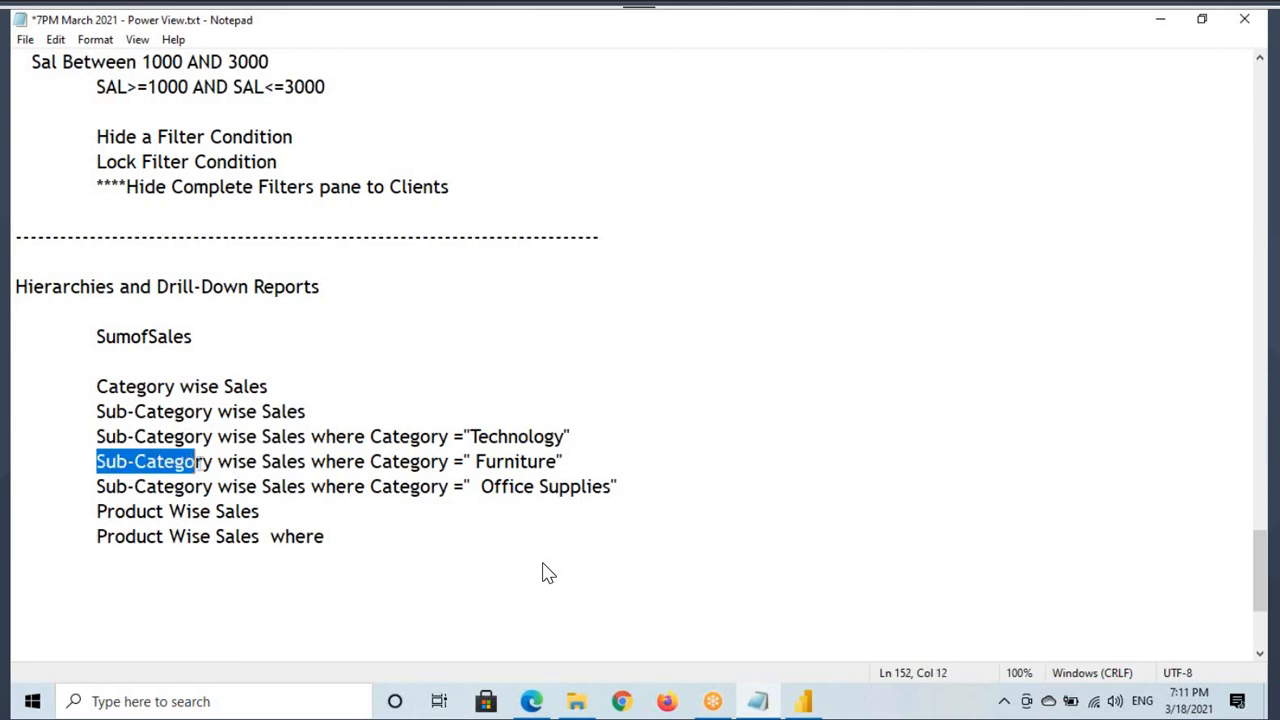
pyautogui.hotkey('ctrl', 'c')
pyautogui.hotkey('ctrl', 'End')
pyautogui.hotkey('ctrl', 'v')
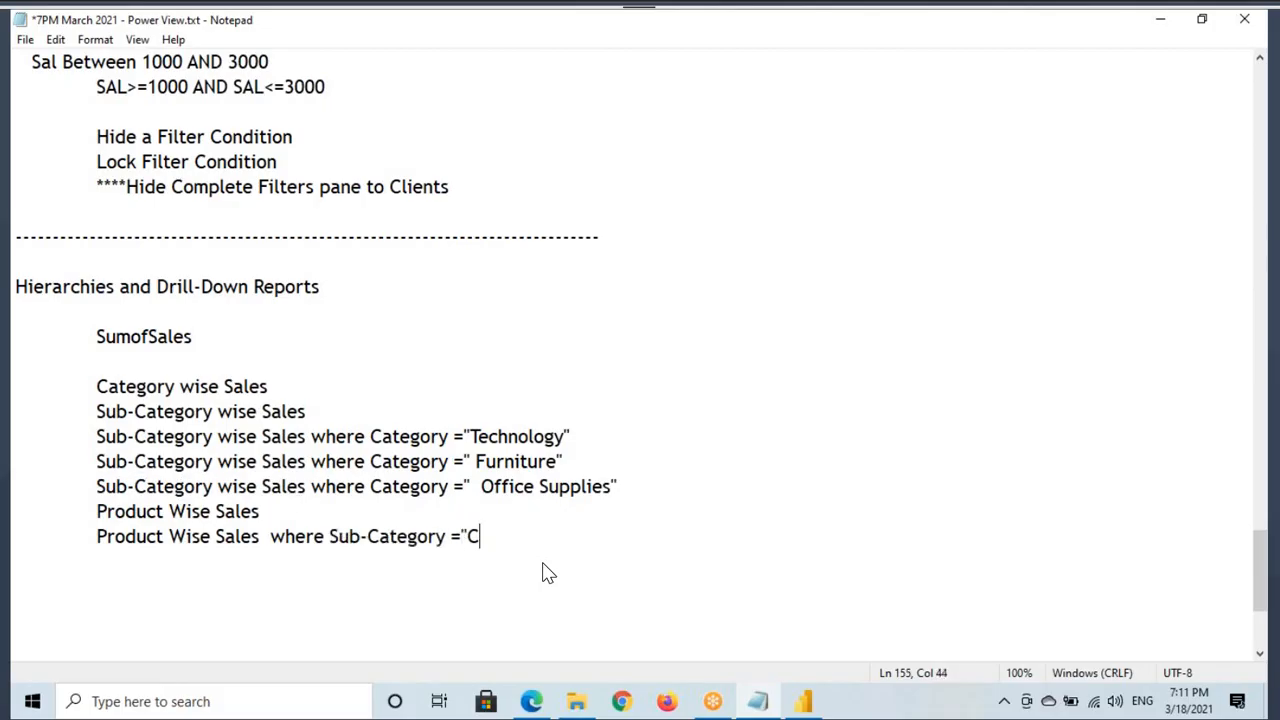
pyautogui.write('="Copier')
pyautogui.press('BackSpace')
pyautogui.write('er')
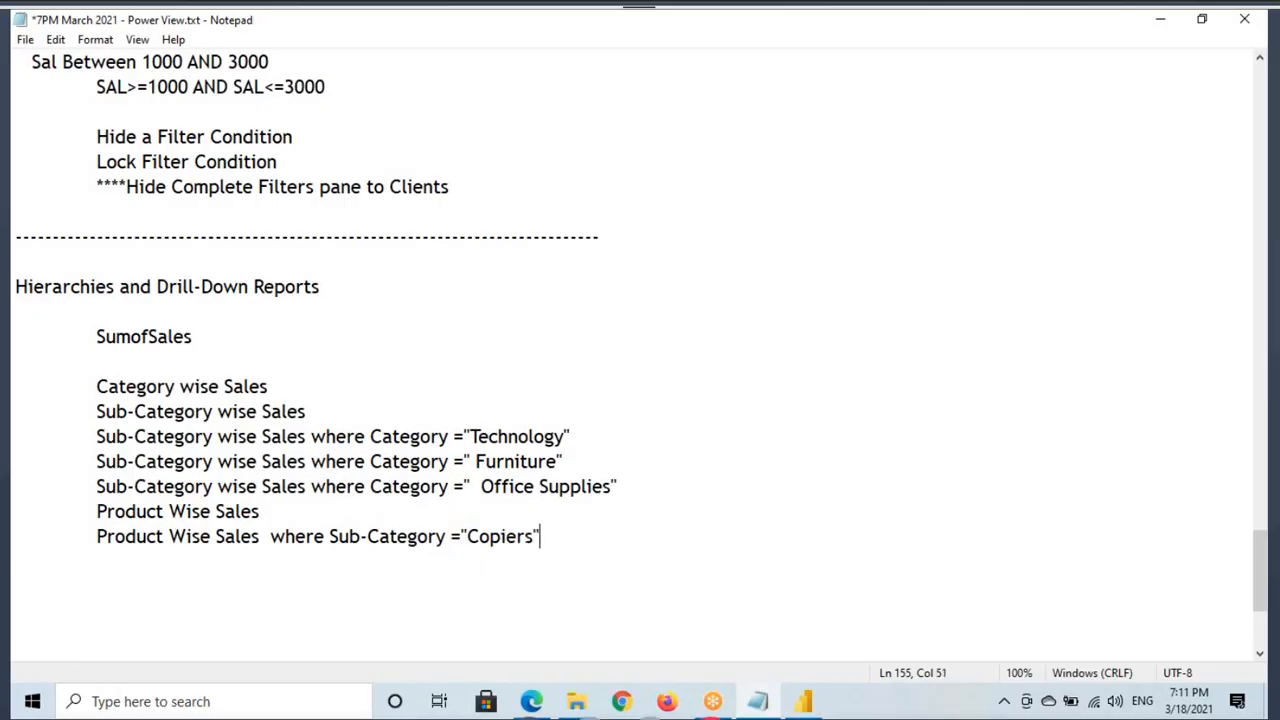
# In Power BI, copy the Page 3 Sales by Product Name chart onto a new Page 4 and change the page view to a larger scale.
pyautogui.click(803, 701)
pyautogui.click(265, 647)
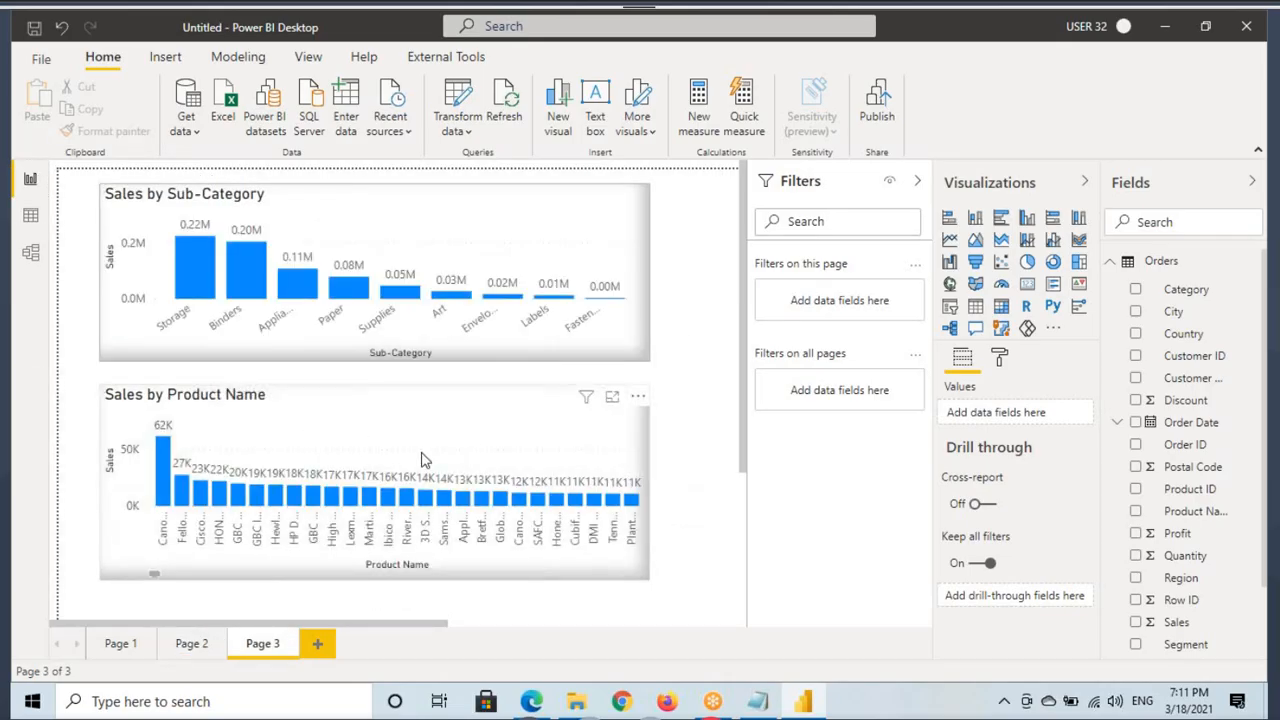
pyautogui.click(421, 459)
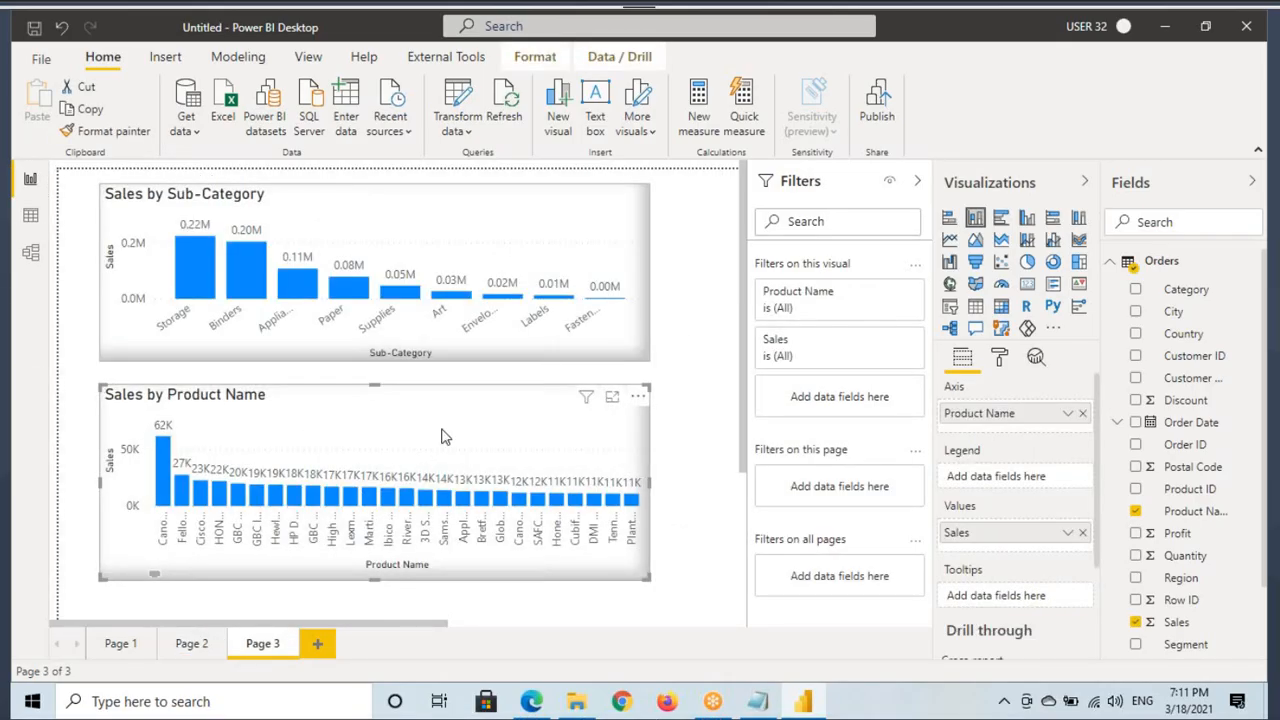
pyautogui.hotkey('ctrl', 'c')
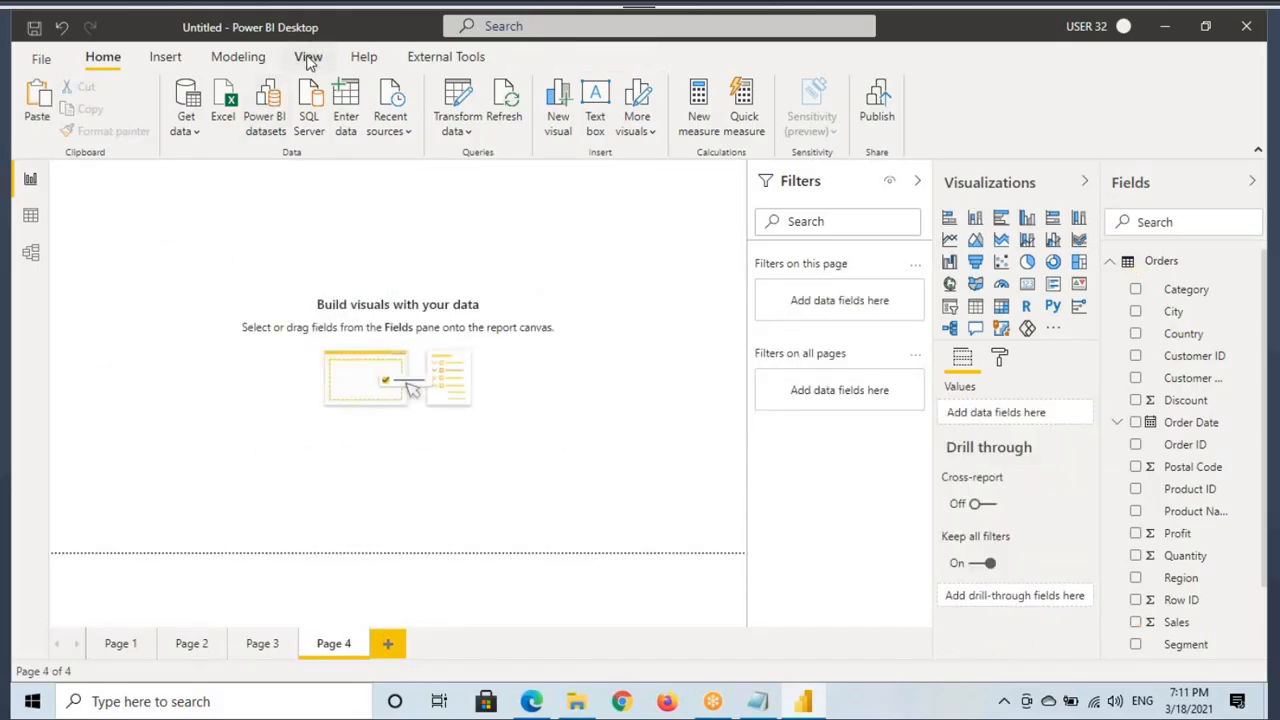
pyautogui.click(308, 56)
pyautogui.click(495, 128)
pyautogui.click(522, 217)
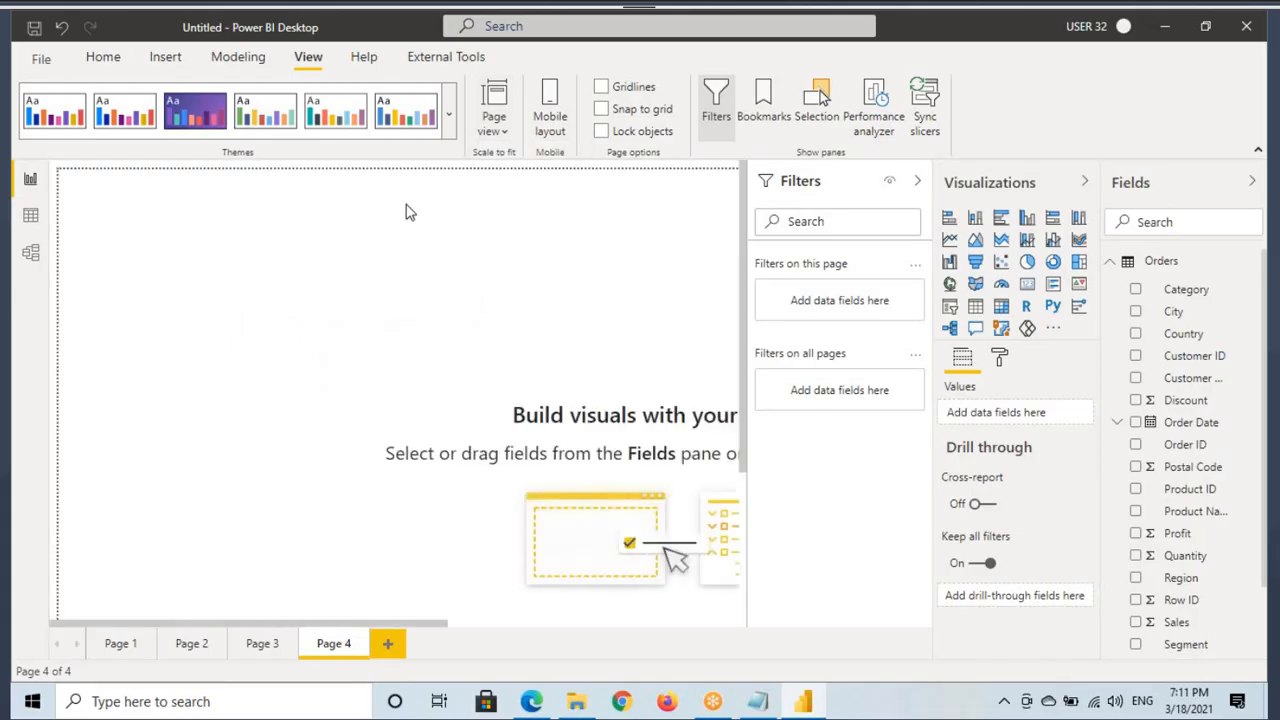
pyautogui.hotkey('ctrl', 'v')
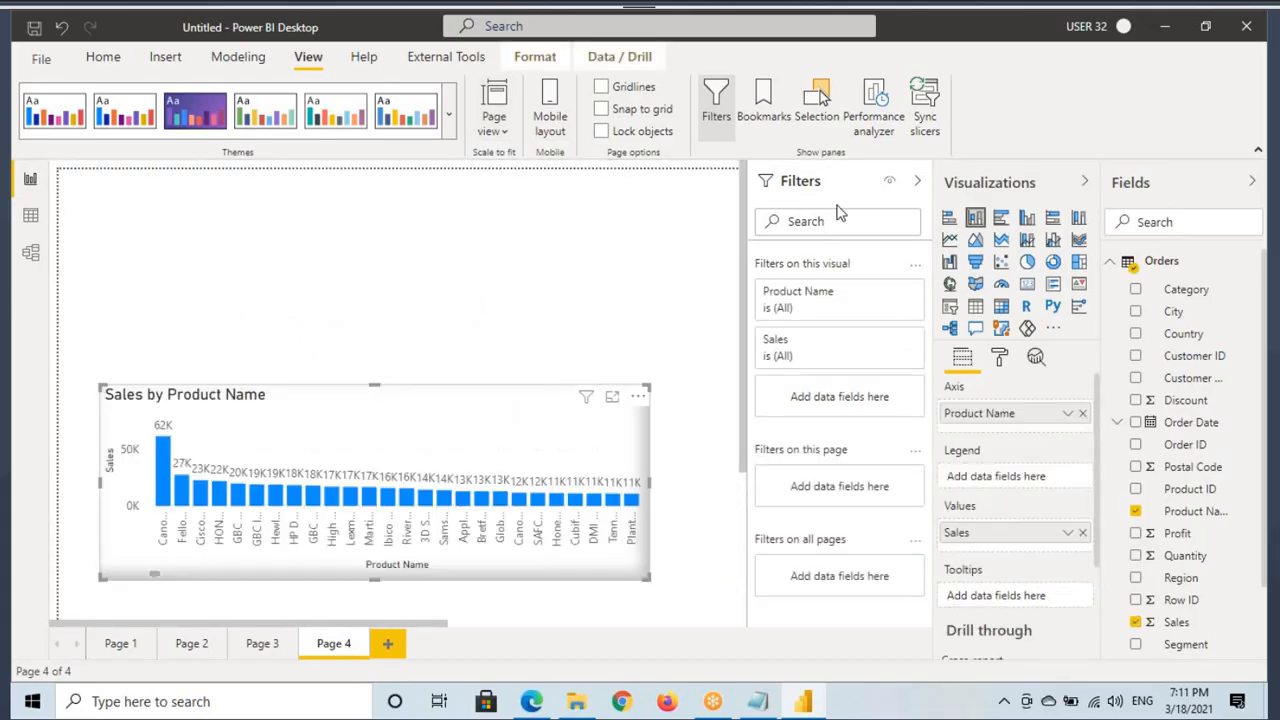
# Collapse the filters area, move the Page 4 Product Name chart near the page's upper edge and enlarge it slightly.
pyautogui.click(917, 182)
pyautogui.moveTo(411, 428); pyautogui.dragTo(423, 240)
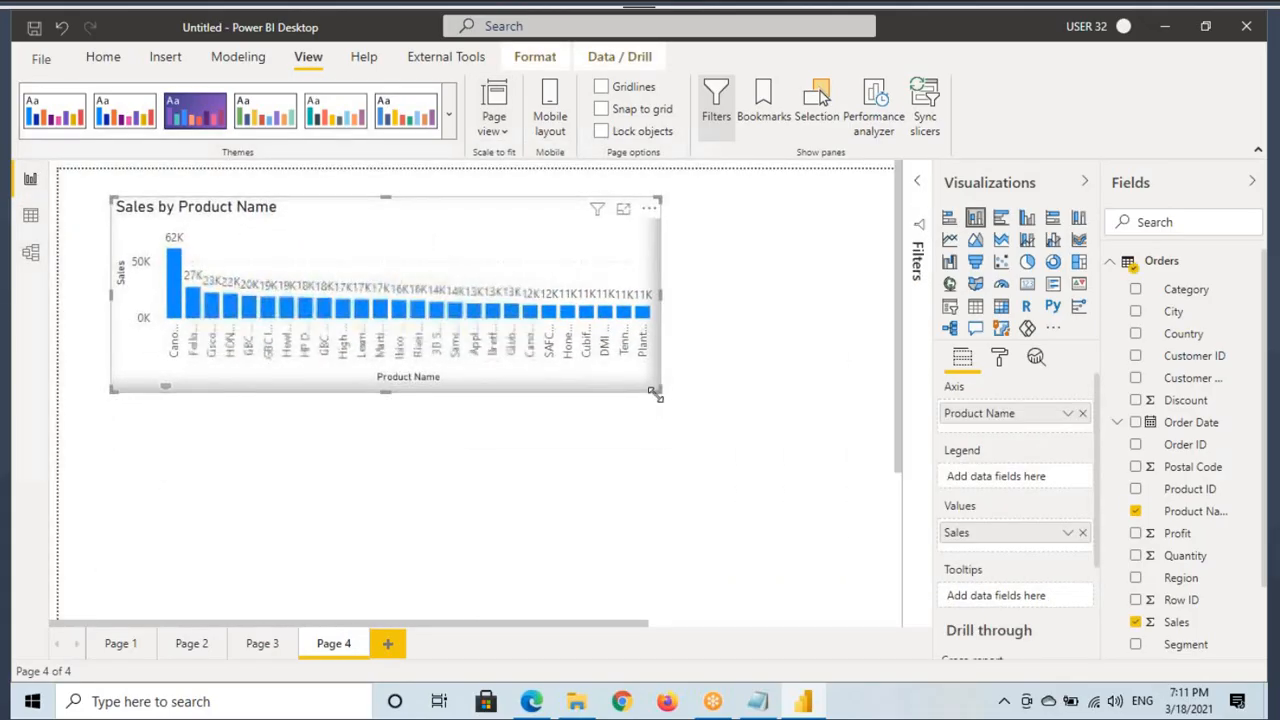
pyautogui.moveTo(662, 395); pyautogui.dragTo(704, 408)
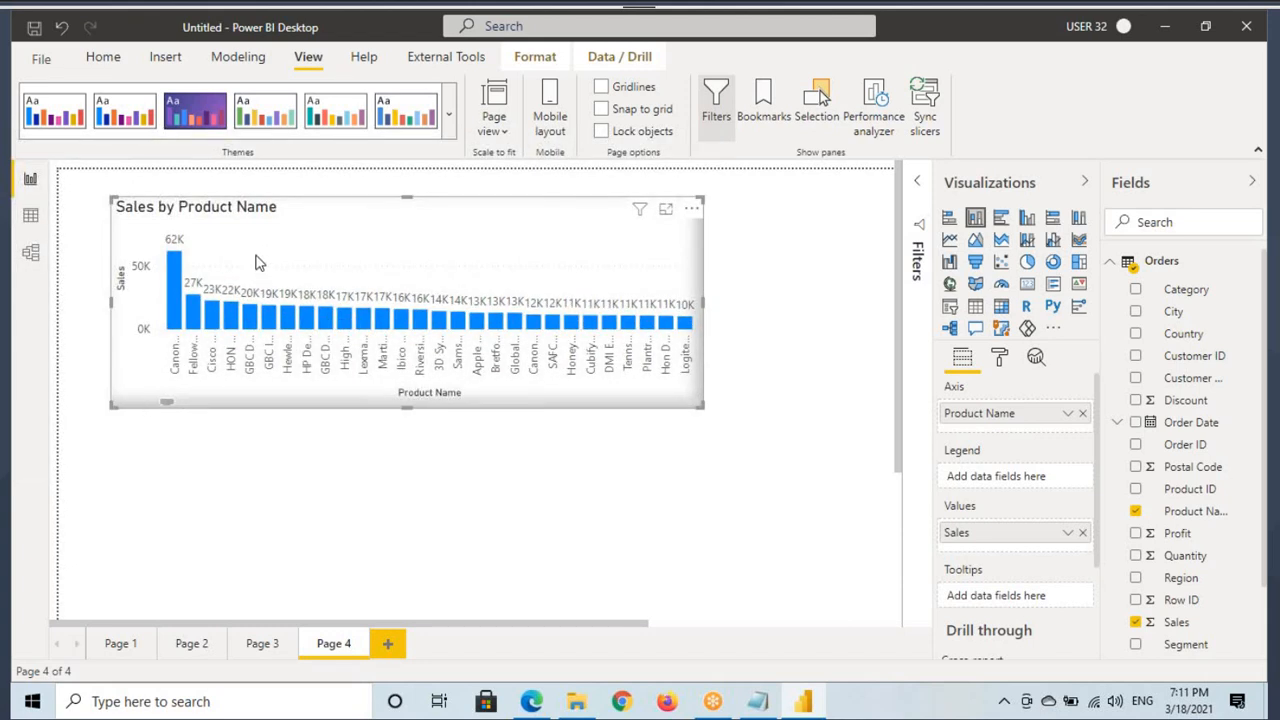
# Expand the filters area and add Sub-Category as a visual-level filter on the Page 4 Product Name chart.
pyautogui.click(919, 186)
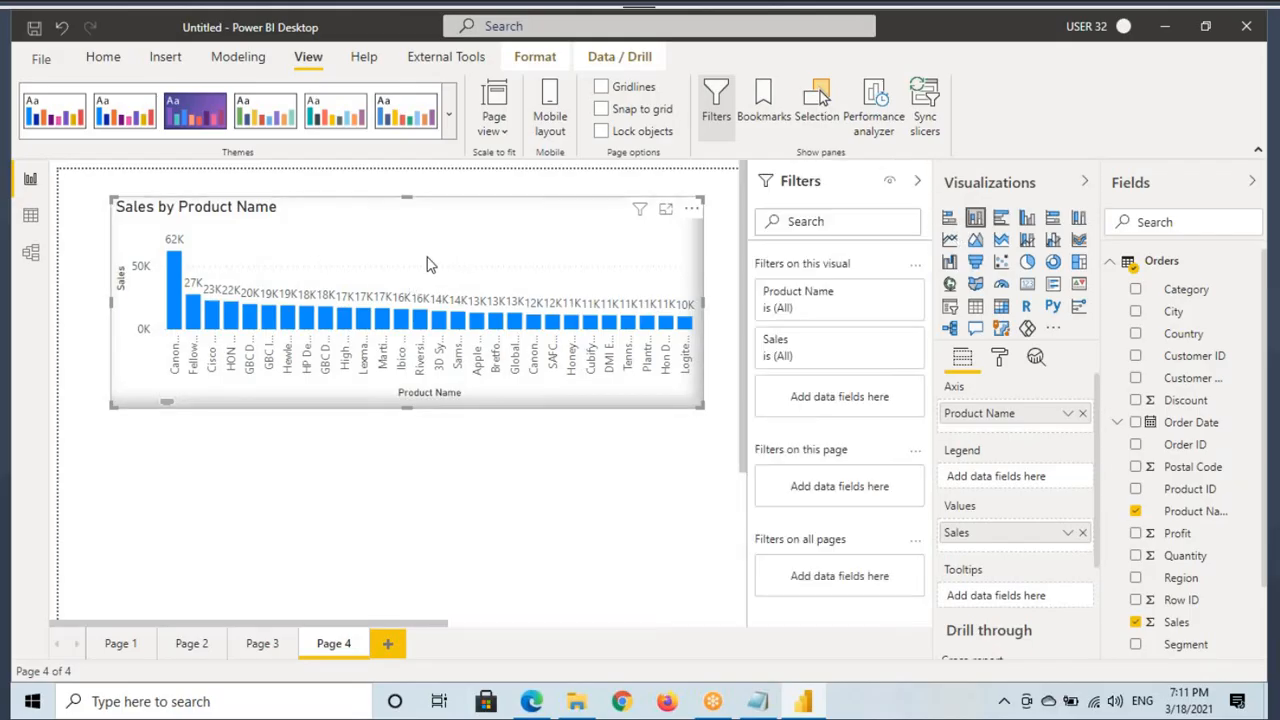
pyautogui.moveTo(372, 262); pyautogui.dragTo(451, 217)
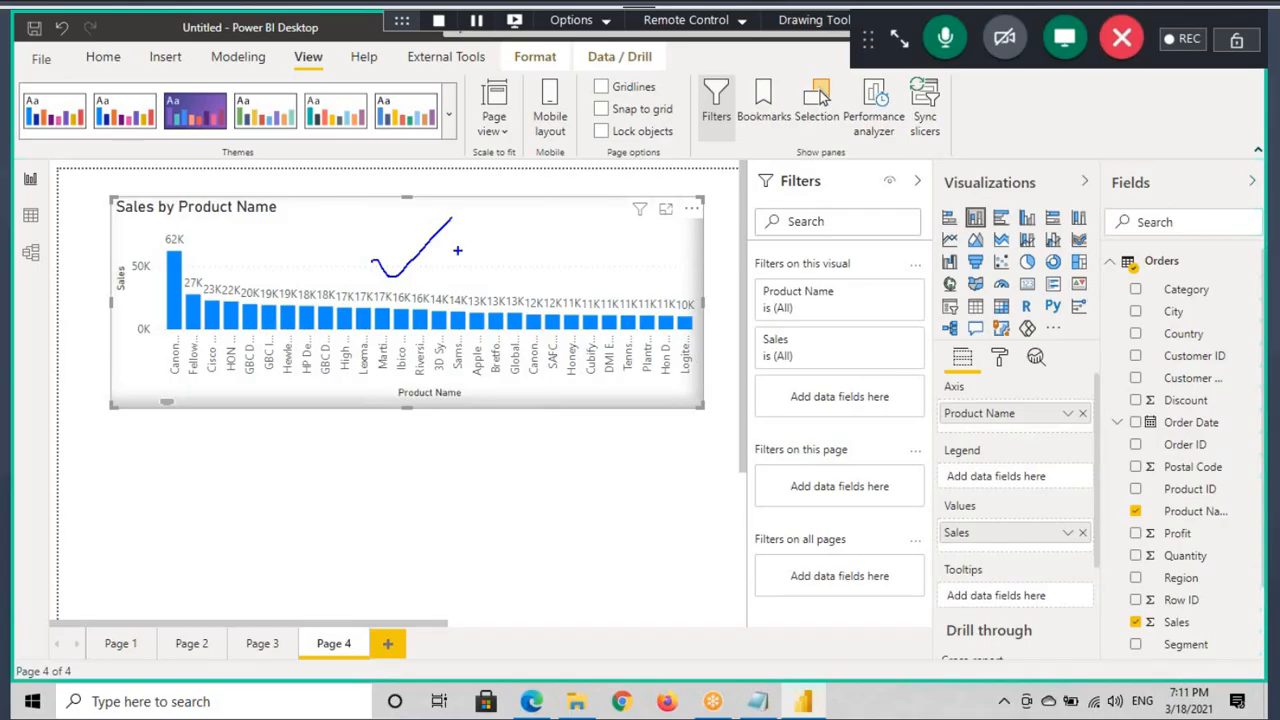
pyautogui.moveTo(516, 224)
pyautogui.mouseDown()
pyautogui.moveTo(350, 252)
pyautogui.moveTo(462, 207)
pyautogui.mouseUp()
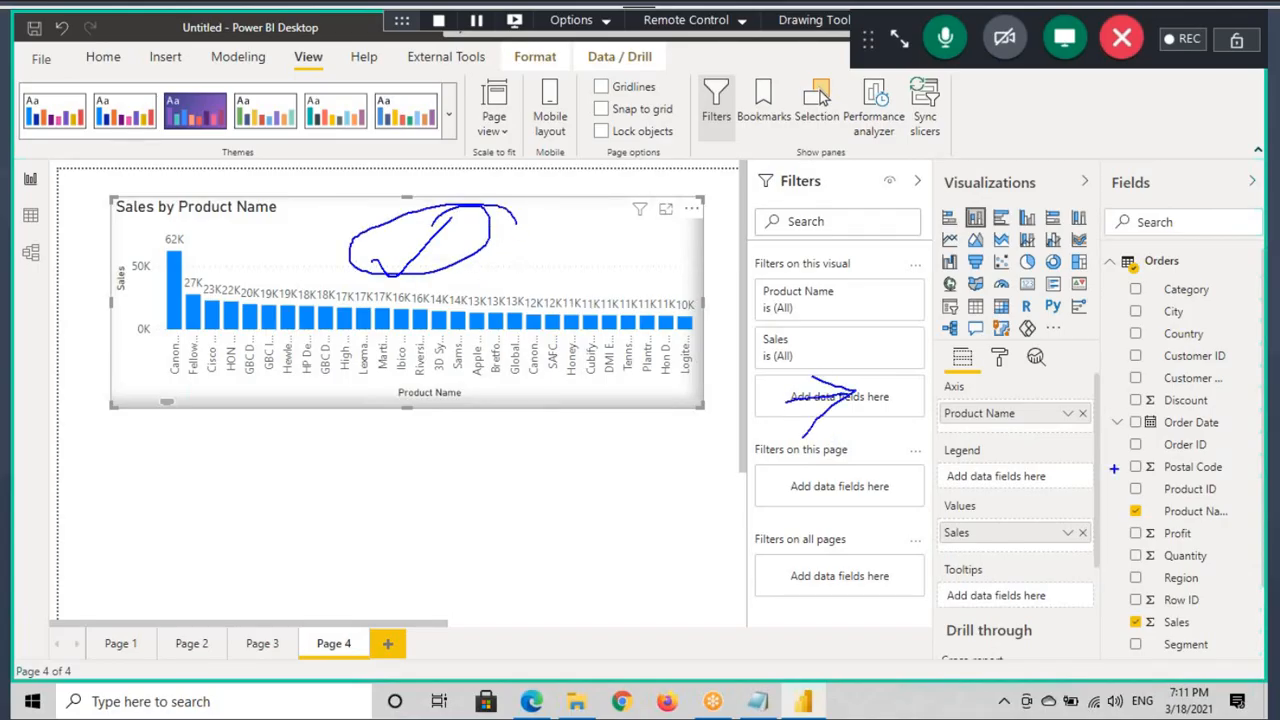
pyautogui.scroll(-2, 1185, 560)
pyautogui.moveTo(1190, 655); pyautogui.dragTo(845, 400)
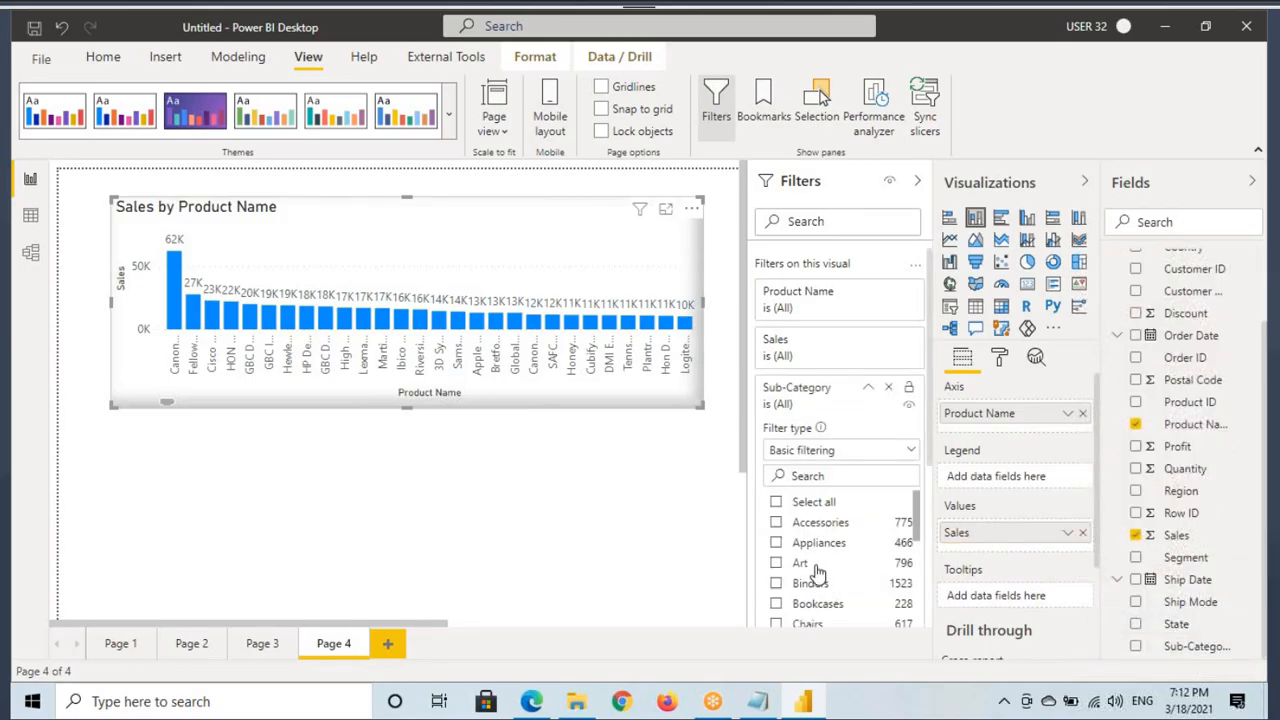
# Using basic filtering, restrict the Product Name chart's Sub-Category filter to Copiers.
pyautogui.scroll(-3, 814, 575)
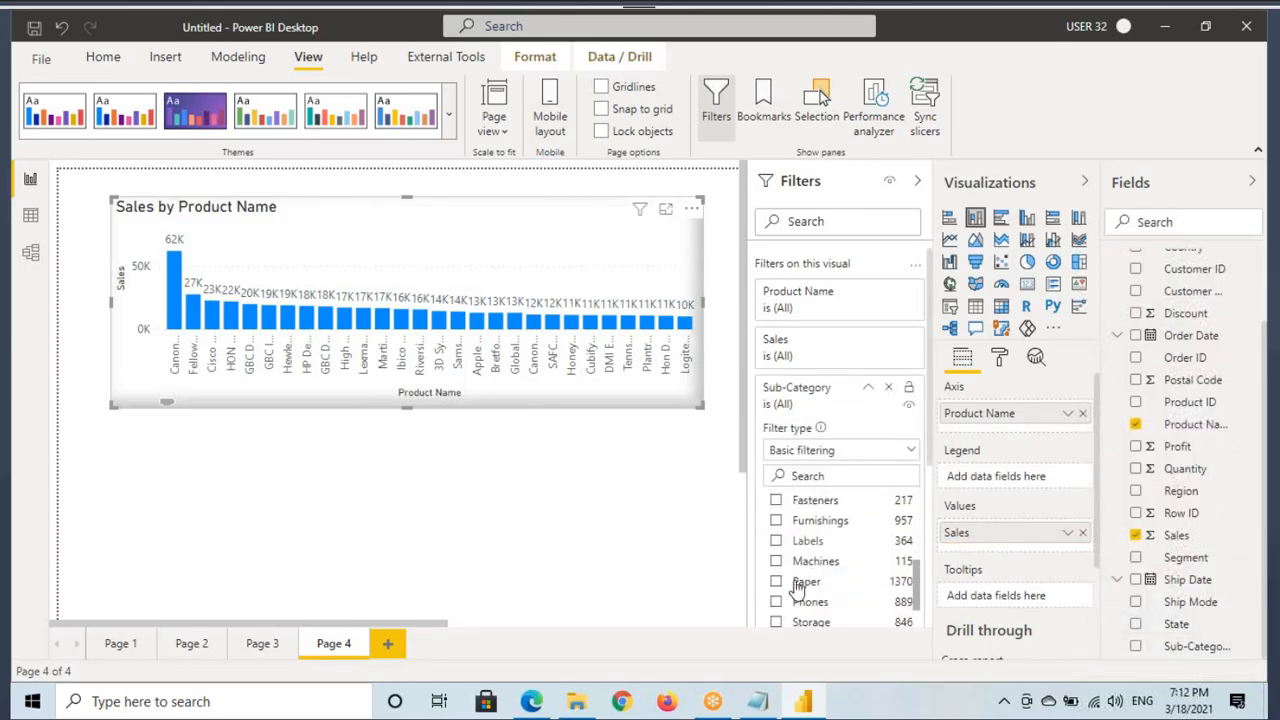
pyautogui.click(824, 452)
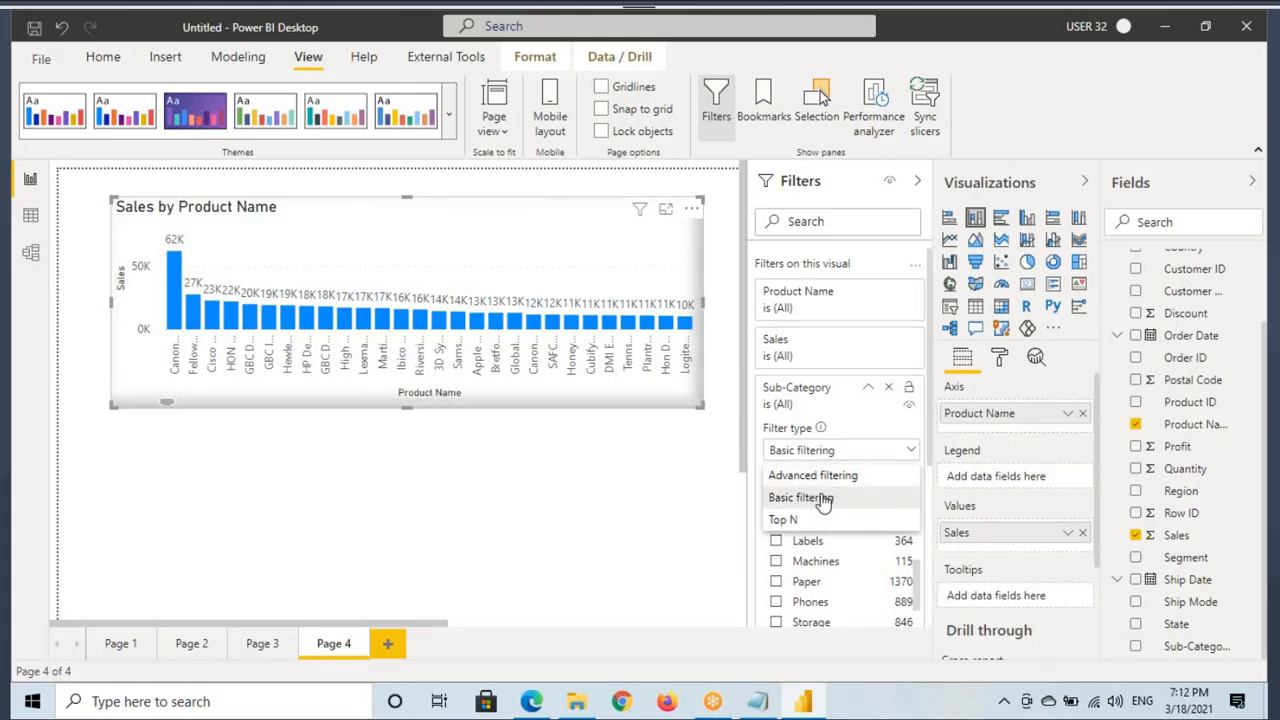
pyautogui.click(822, 498)
pyautogui.scroll(3, 812, 570)
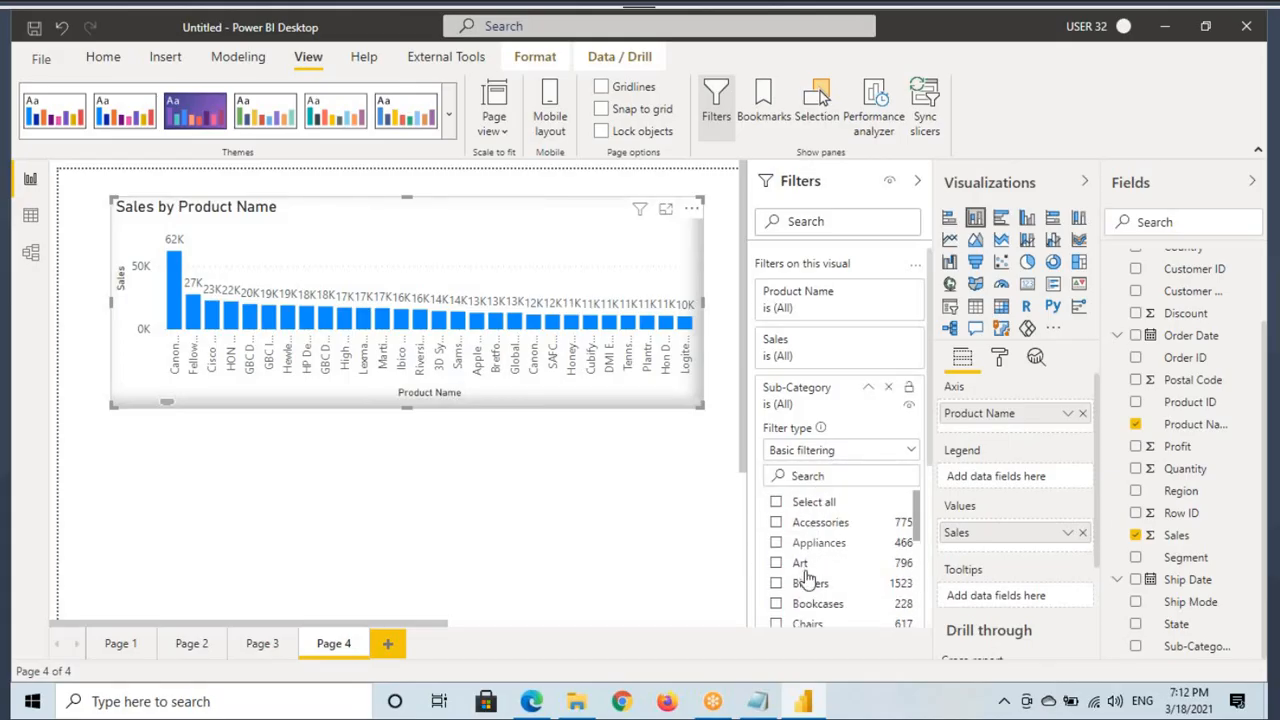
pyautogui.scroll(-2, 806, 604)
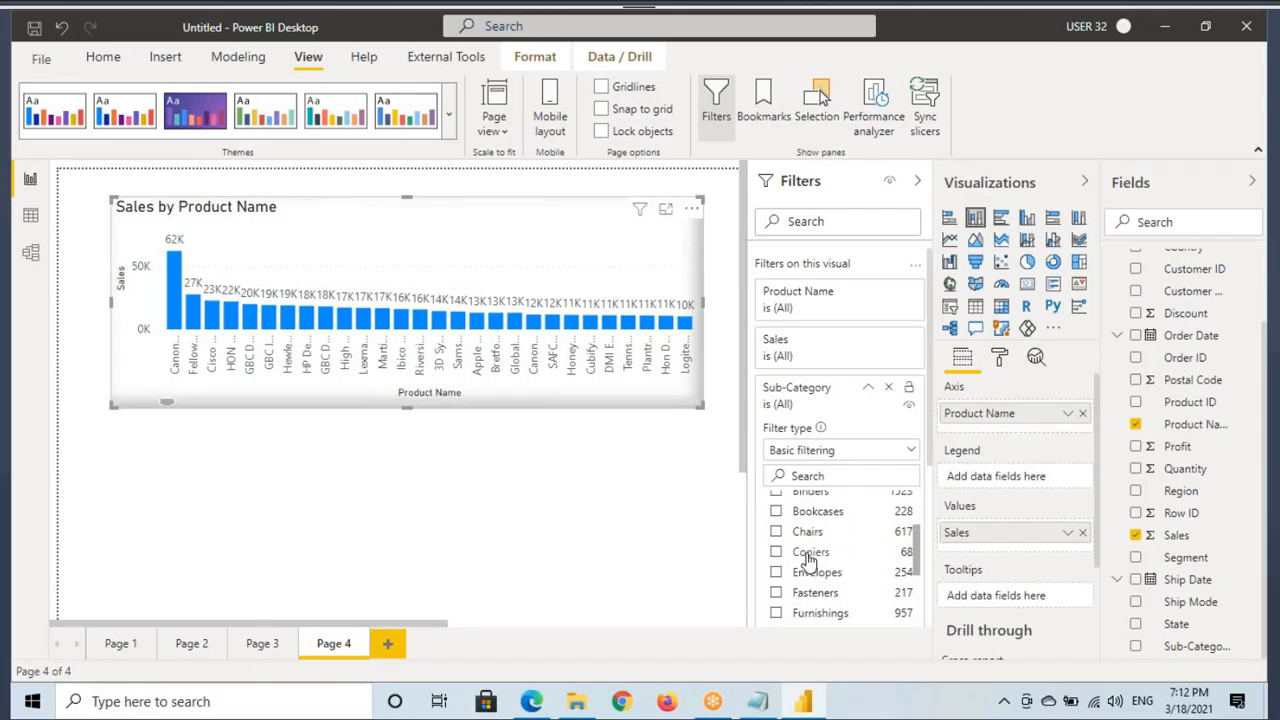
pyautogui.click(810, 553)
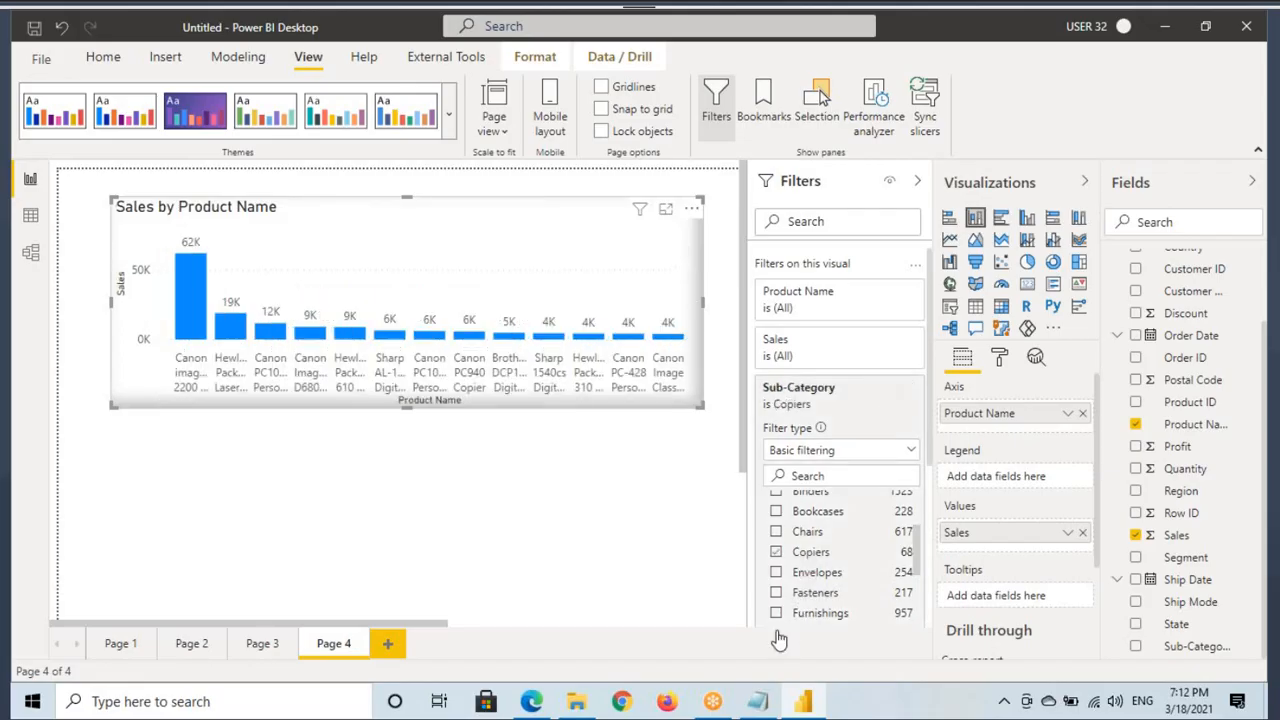
pyautogui.click(868, 387)
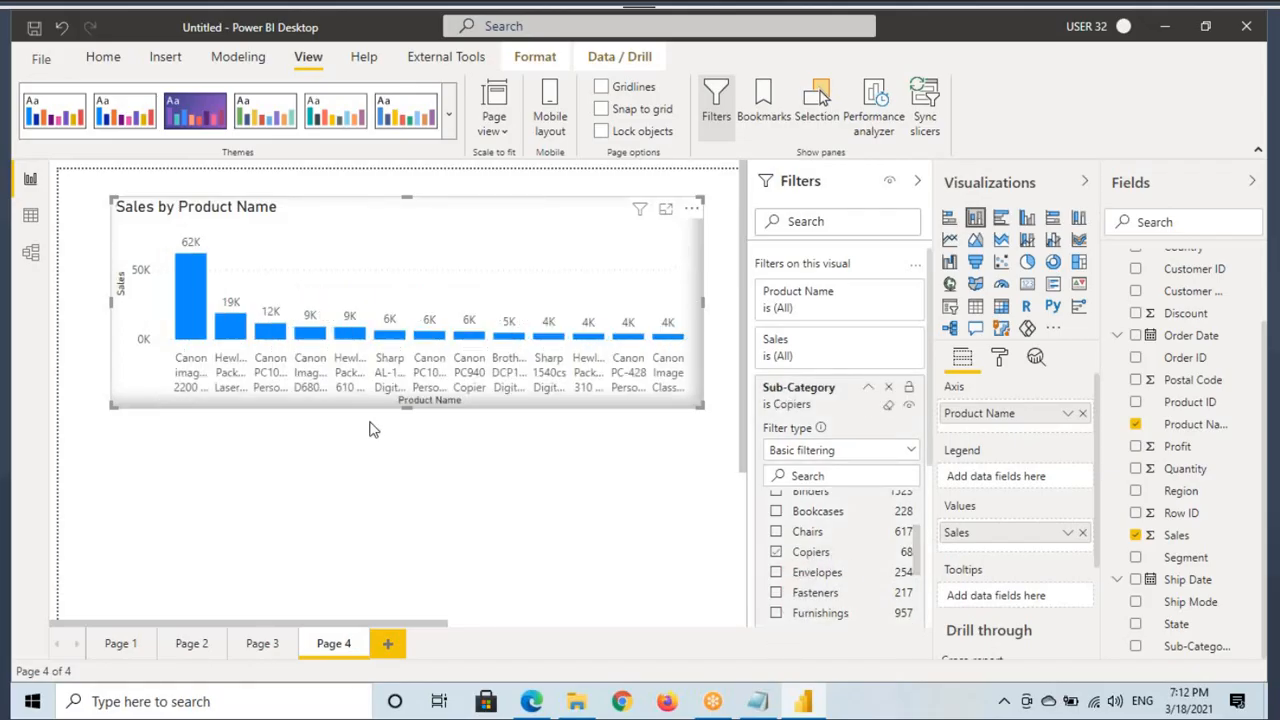
# View the unfiltered Product Name chart on Page 3, then return to the filtered one on Page 4.
pyautogui.click(263, 648)
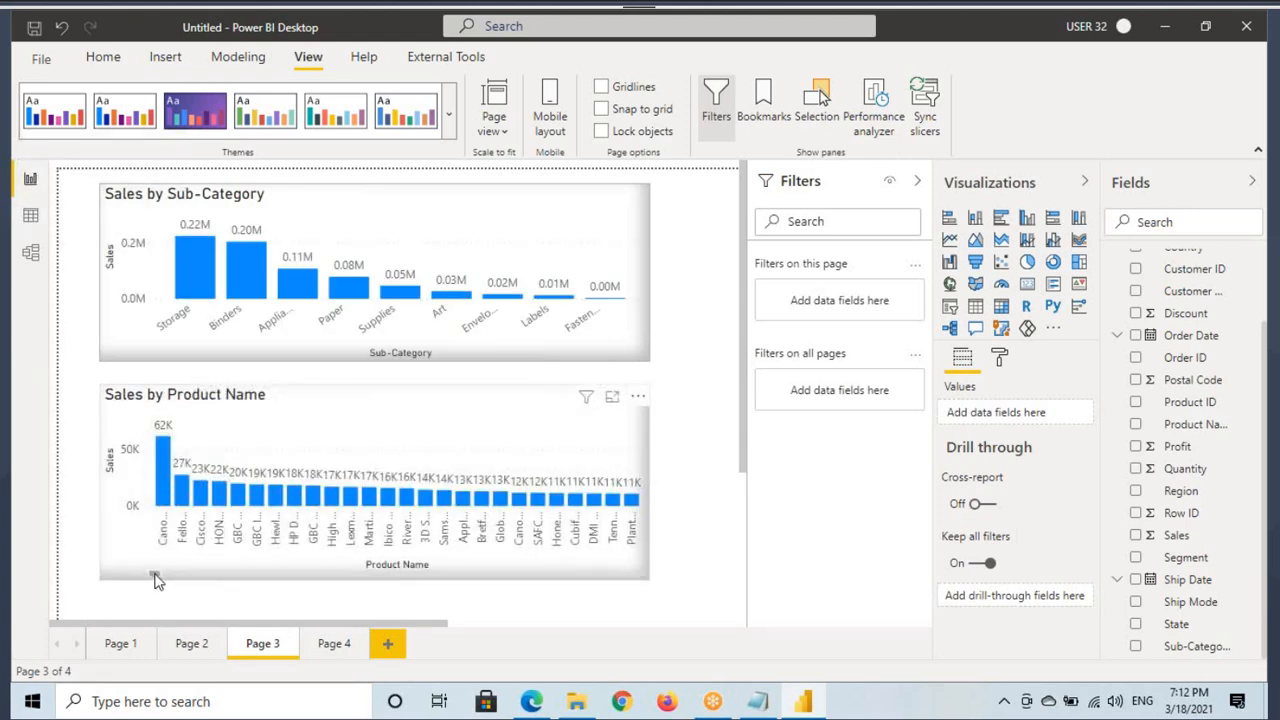
pyautogui.moveTo(154, 577)
pyautogui.mouseDown()
pyautogui.moveTo(320, 577)
pyautogui.moveTo(170, 580)
pyautogui.mouseUp()
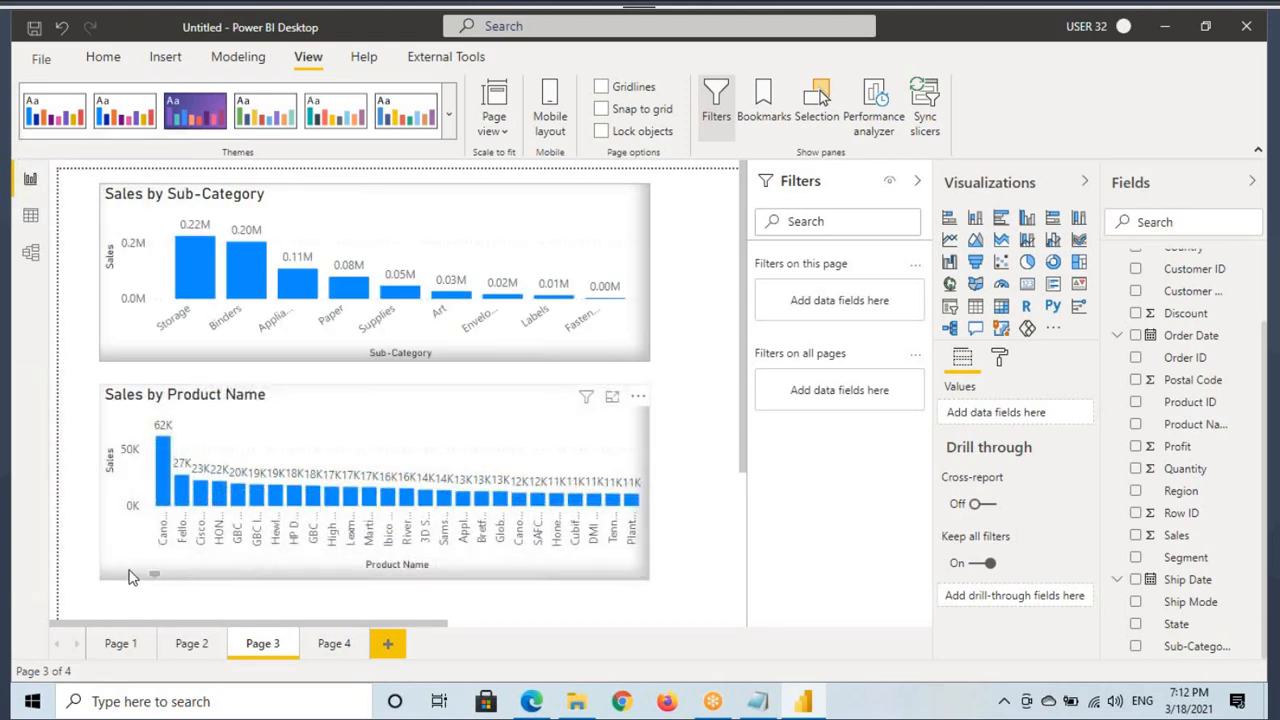
pyautogui.click(333, 644)
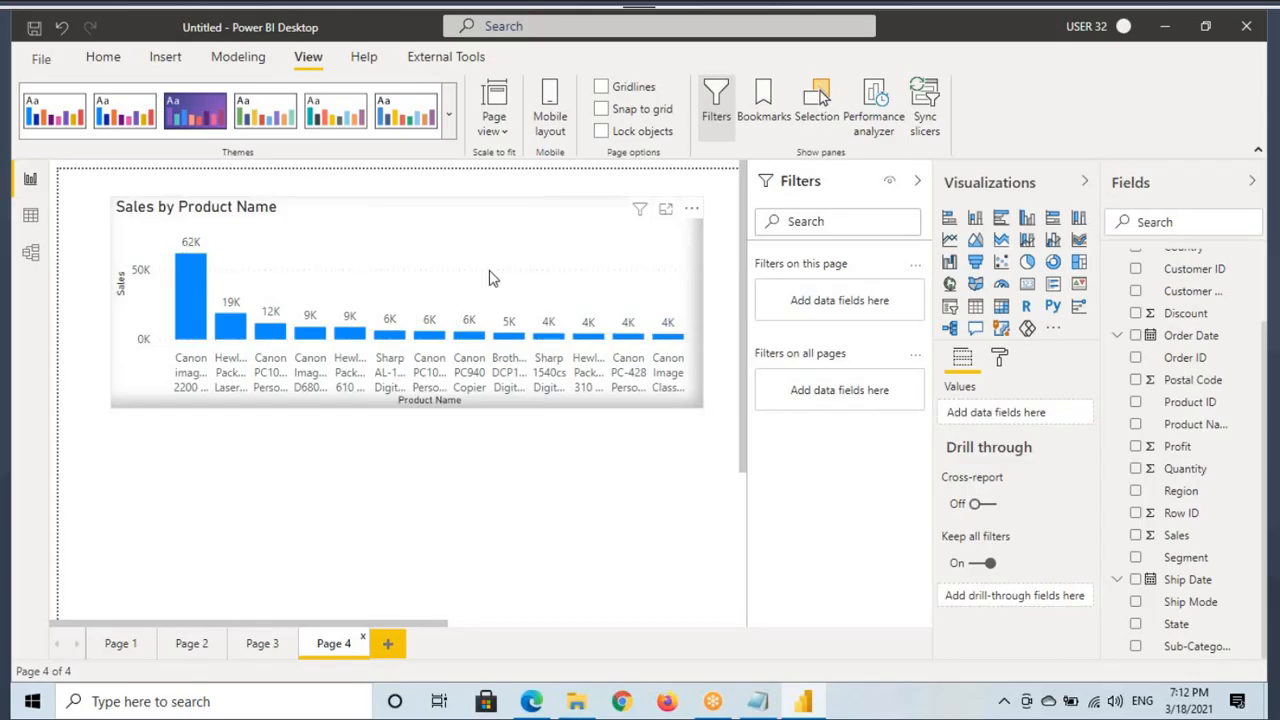
# Annotate the Page 4 chart with a circled 0.15M and an arrow to its tallest bar, then view the filters affecting the chart.
pyautogui.moveTo(479, 236); pyautogui.dragTo(528, 243)
pyautogui.moveTo(521, 214); pyautogui.dragTo(578, 228)
pyautogui.moveTo(590, 194)
pyautogui.mouseDown()
pyautogui.moveTo(550, 185)
pyautogui.moveTo(584, 266)
pyautogui.moveTo(565, 186)
pyautogui.mouseUp()
pyautogui.moveTo(486, 279)
pyautogui.mouseDown()
pyautogui.moveTo(590, 235)
pyautogui.moveTo(530, 264)
pyautogui.mouseUp()
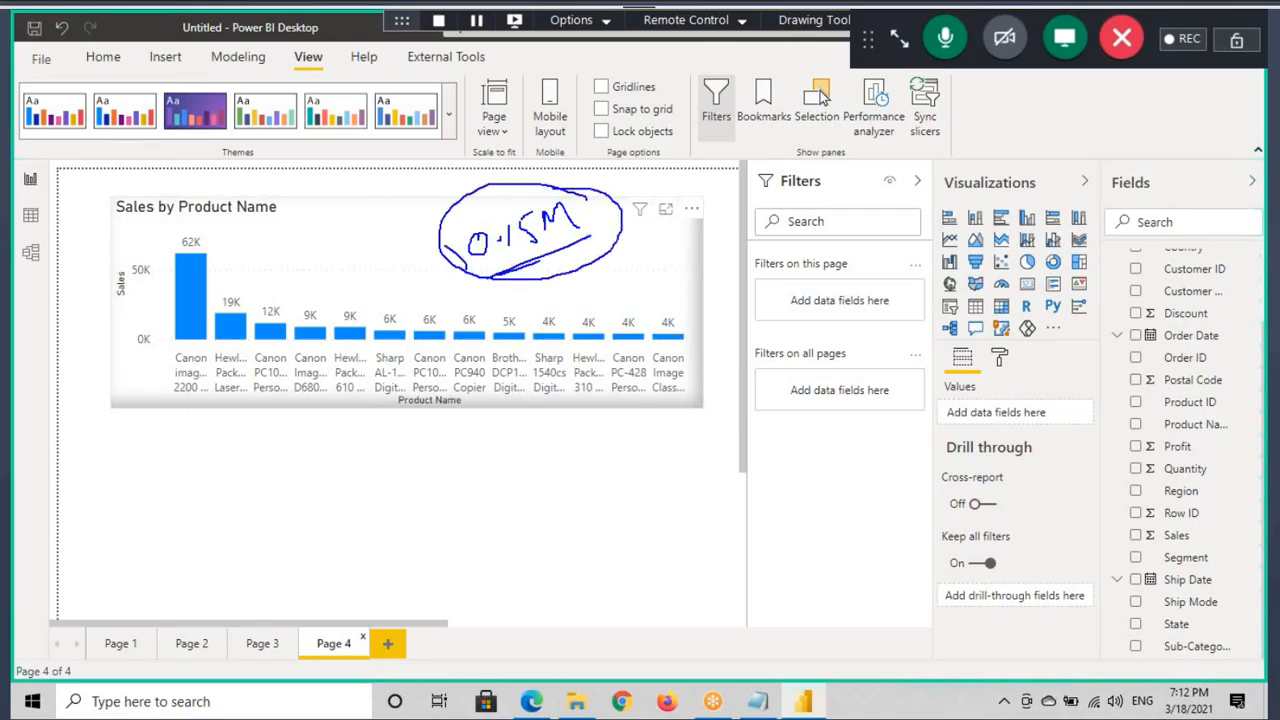
pyautogui.moveTo(446, 246); pyautogui.dragTo(210, 252)
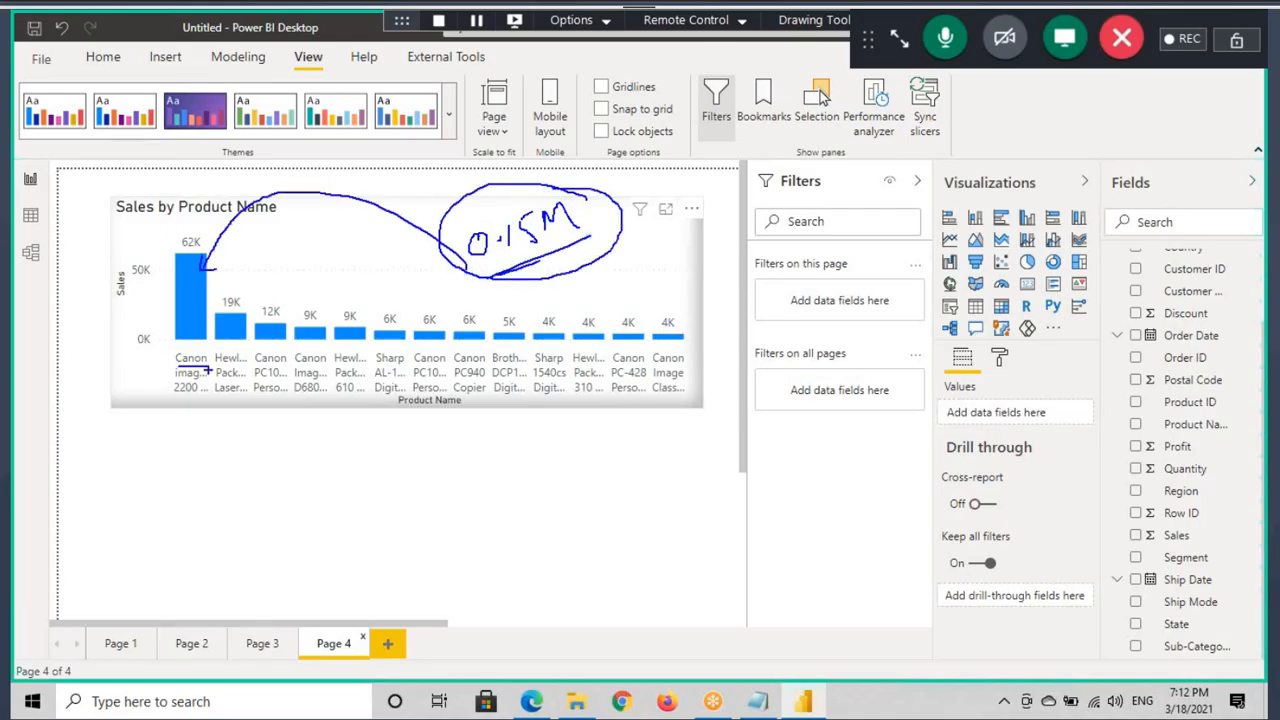
pyautogui.moveTo(178, 398); pyautogui.dragTo(208, 396)
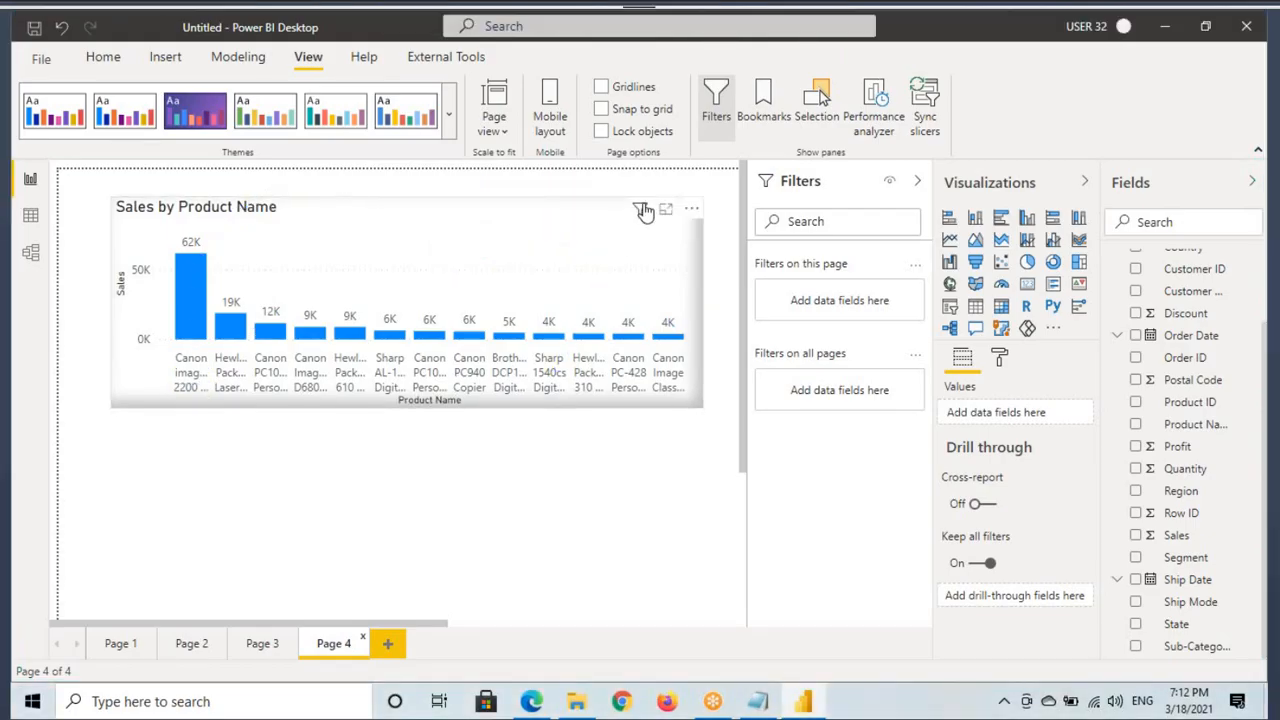
pyautogui.moveTo(643, 211)
# In the Notepad notes, add the line Product Wise Sales - 17 Different Sub Categories below the Copiers line, copying its opening words.
pyautogui.click(758, 701)
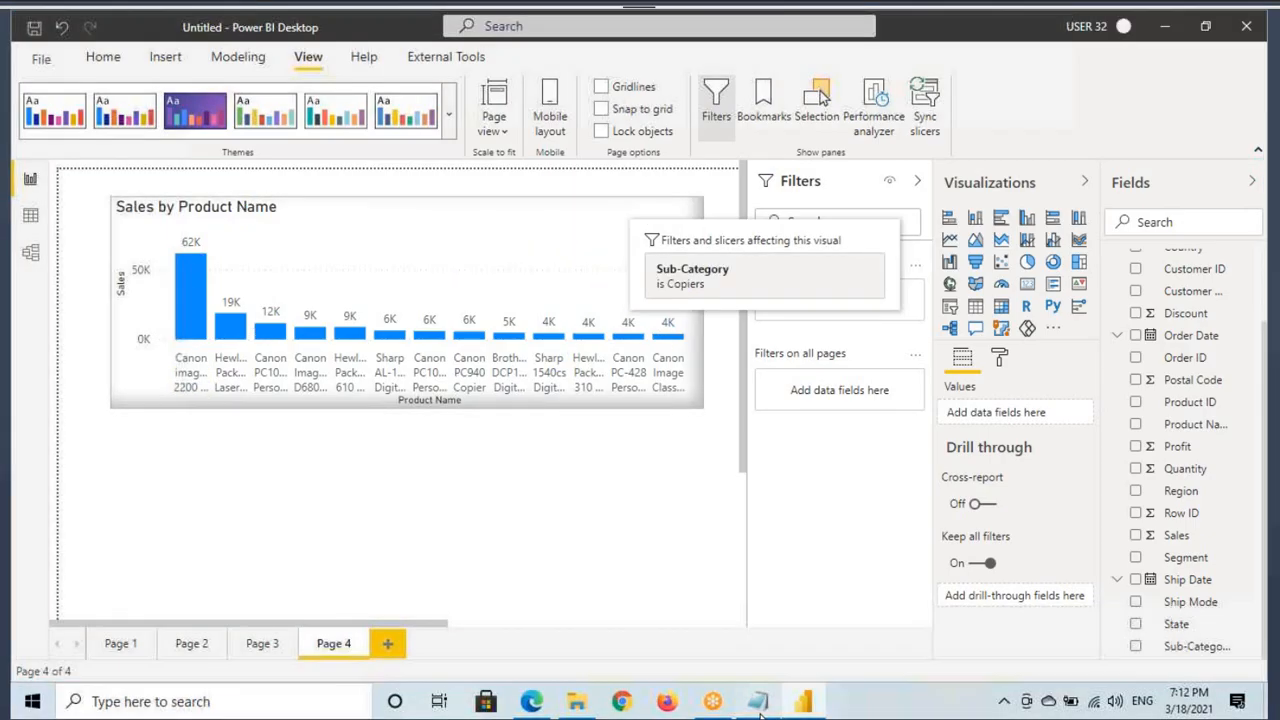
pyautogui.moveTo(96, 536); pyautogui.dragTo(446, 541)
pyautogui.moveTo(97, 537); pyautogui.dragTo(266, 537)
pyautogui.hotkey('ctrl', 'c')
pyautogui.click(580, 531)
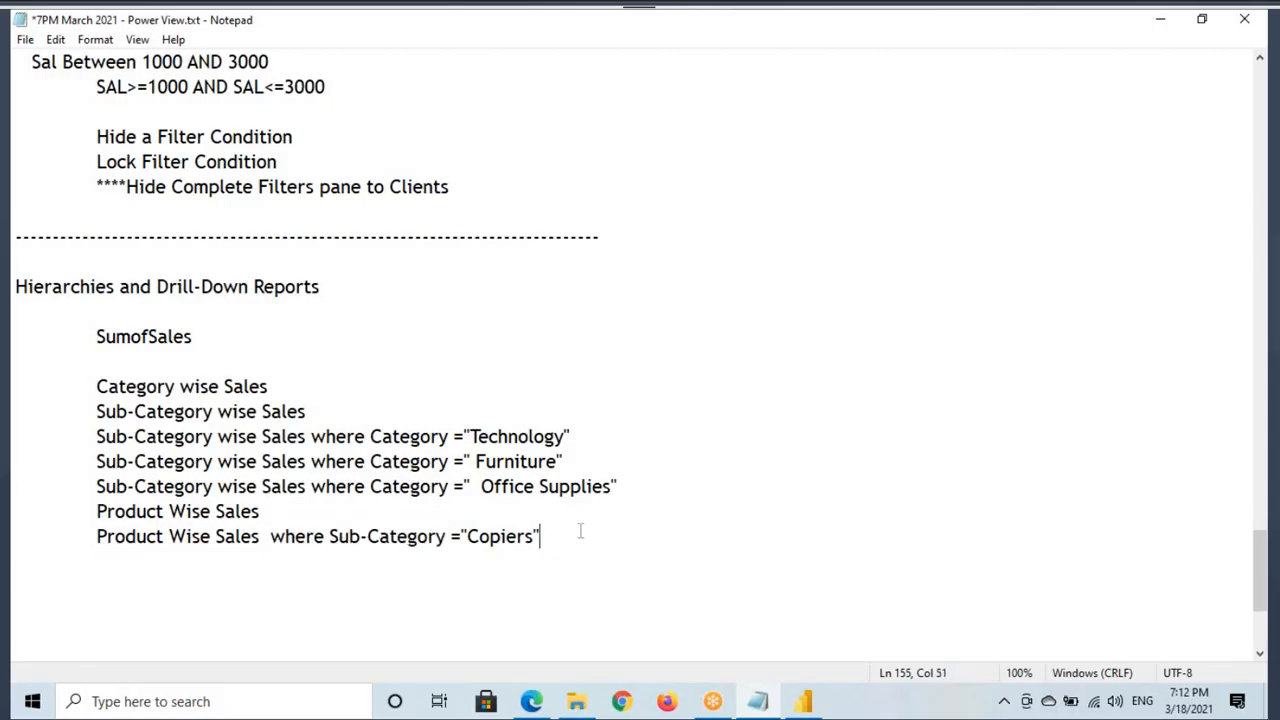
pyautogui.press('Return')
pyautogui.press('Tab')
pyautogui.hotkey('ctrl', 'v')
pyautogui.write('- ')
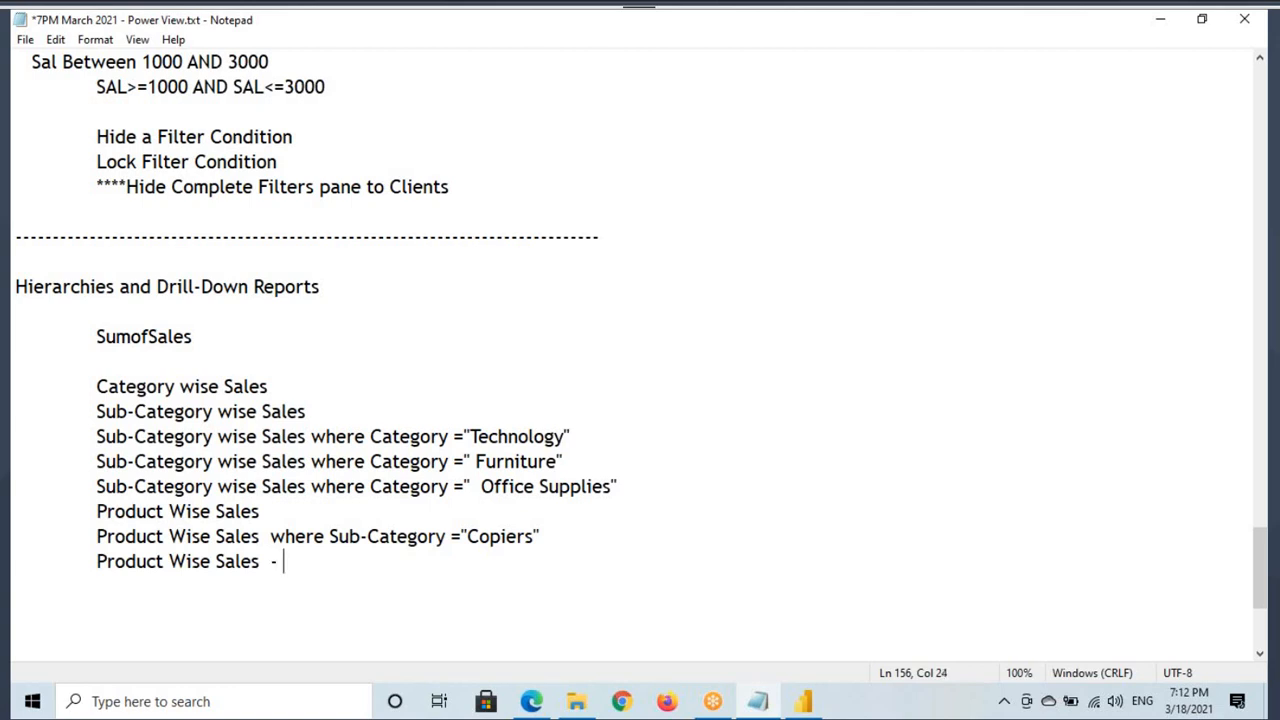
pyautogui.write('17 Different ')
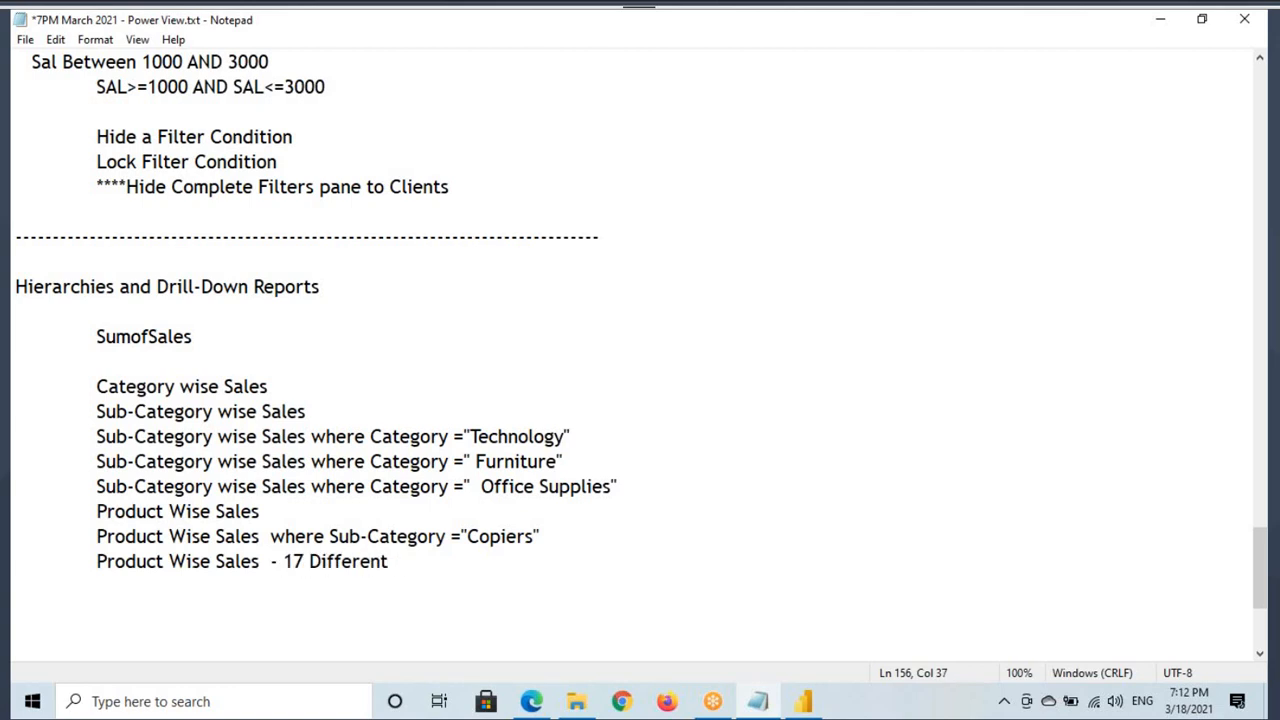
pyautogui.write('Sub Categories')
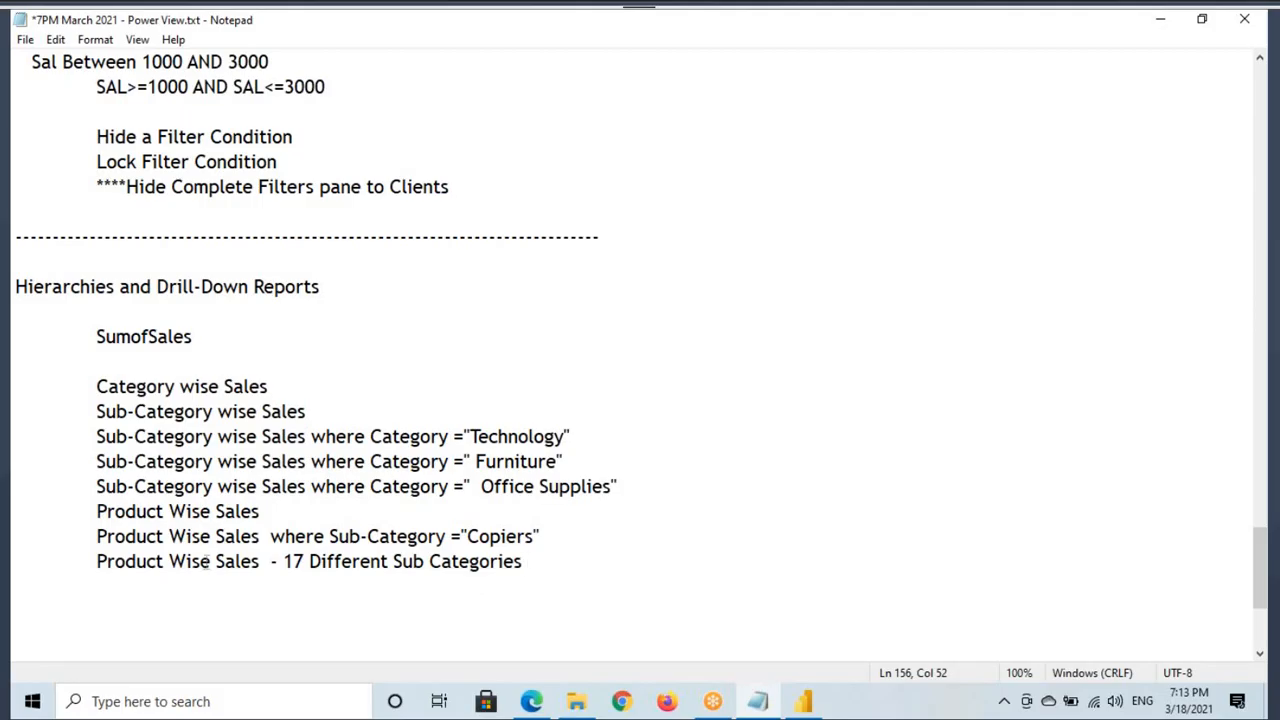
# Append - 17 Visuals to the end of the last Product Wise Sales line.
pyautogui.moveTo(204, 561); pyautogui.dragTo(443, 561)
pyautogui.click(389, 561)
pyautogui.click(562, 561)
pyautogui.write('- 717 Visuals')
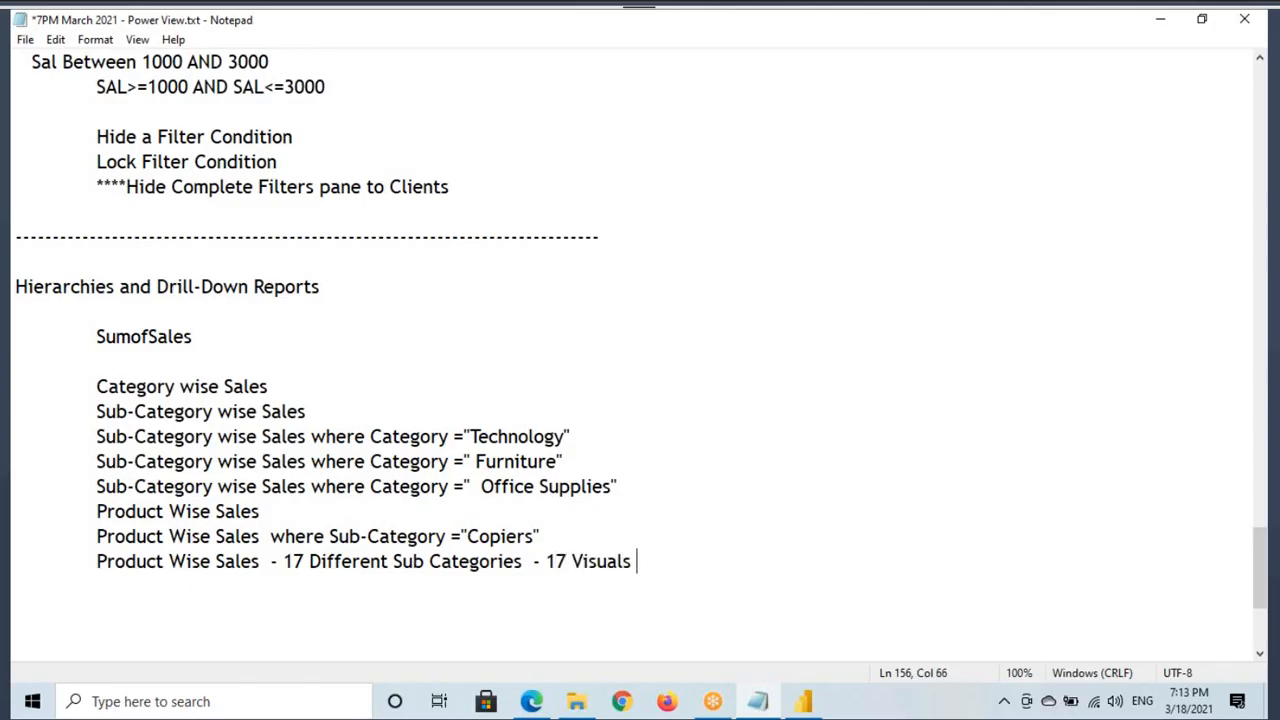
# Review the notes line by line from Category wise Sales to the 17 Visuals entry, highlighting each required report.
pyautogui.moveTo(96, 386); pyautogui.dragTo(650, 585)
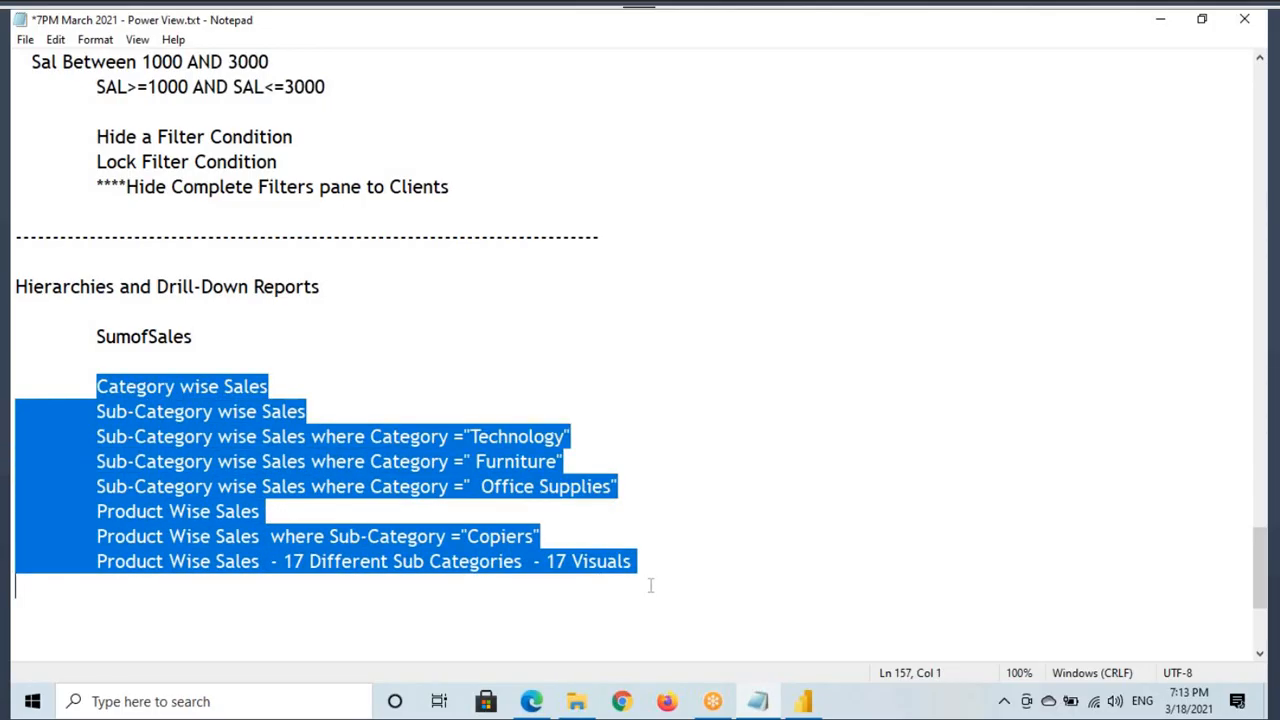
pyautogui.moveTo(15, 386); pyautogui.dragTo(648, 572)
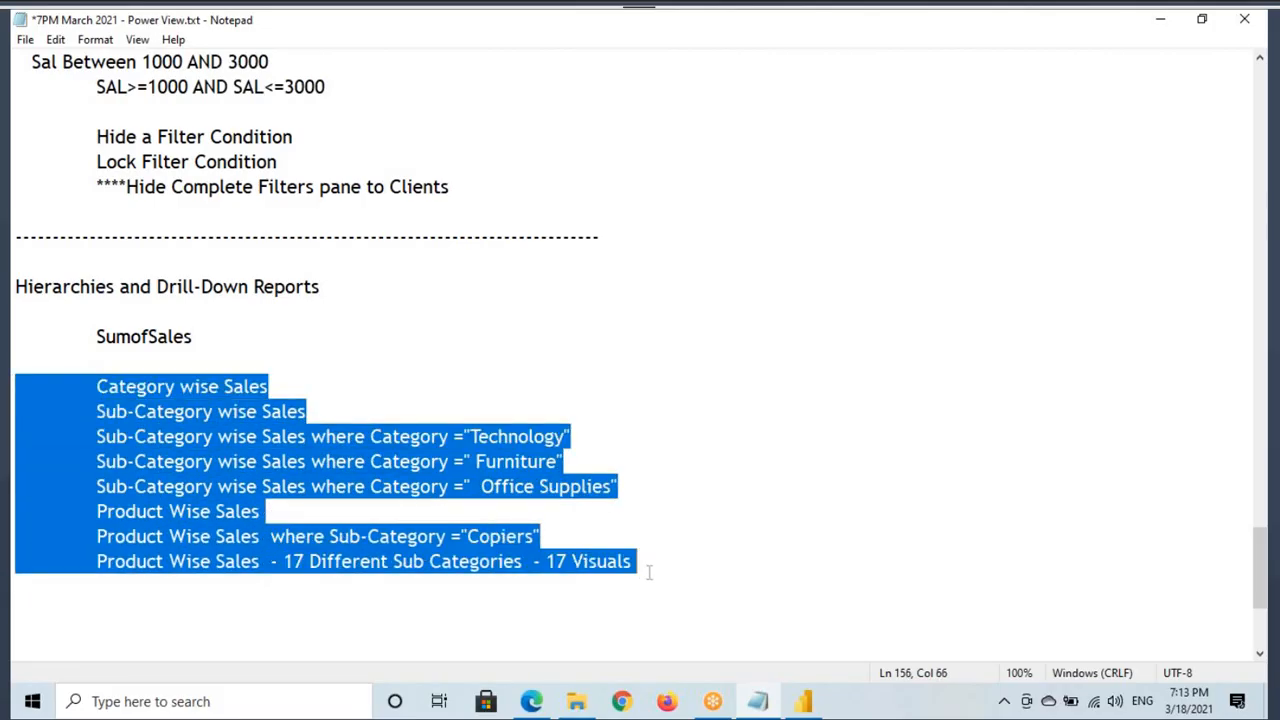
pyautogui.click(804, 701)
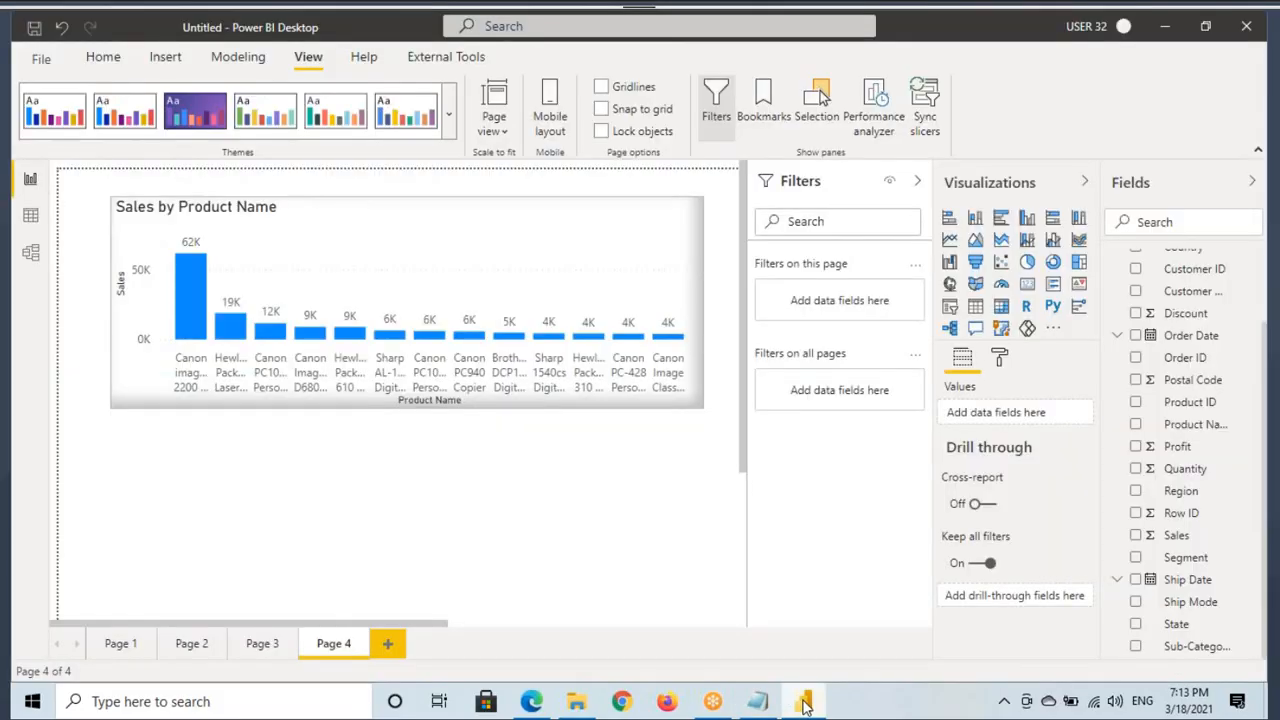
pyautogui.click(804, 701)
pyautogui.moveTo(126, 386); pyautogui.dragTo(289, 386)
pyautogui.moveTo(128, 411); pyautogui.dragTo(324, 411)
pyautogui.moveTo(134, 436); pyautogui.dragTo(560, 436)
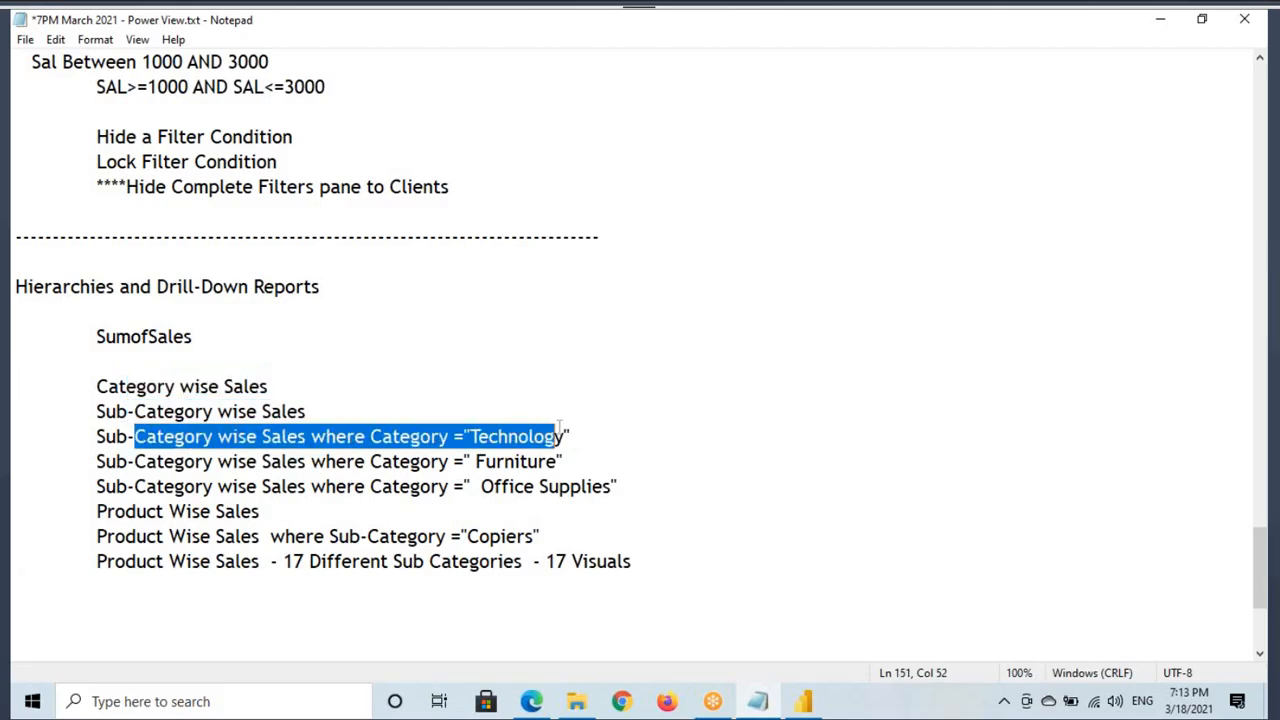
pyautogui.moveTo(288, 461); pyautogui.dragTo(643, 452)
pyautogui.moveTo(449, 487); pyautogui.dragTo(606, 487)
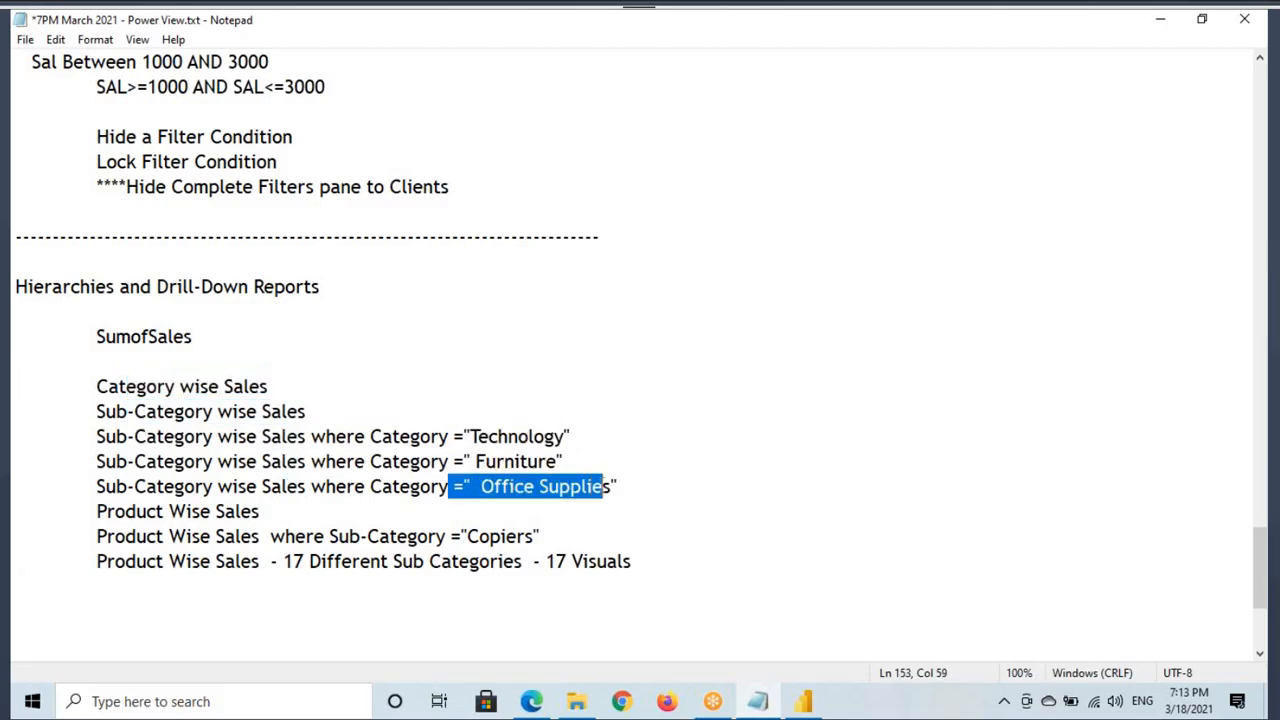
pyautogui.doubleClick(180, 511)
pyautogui.moveTo(168, 536); pyautogui.dragTo(530, 537)
pyautogui.moveTo(115, 561); pyautogui.dragTo(264, 561)
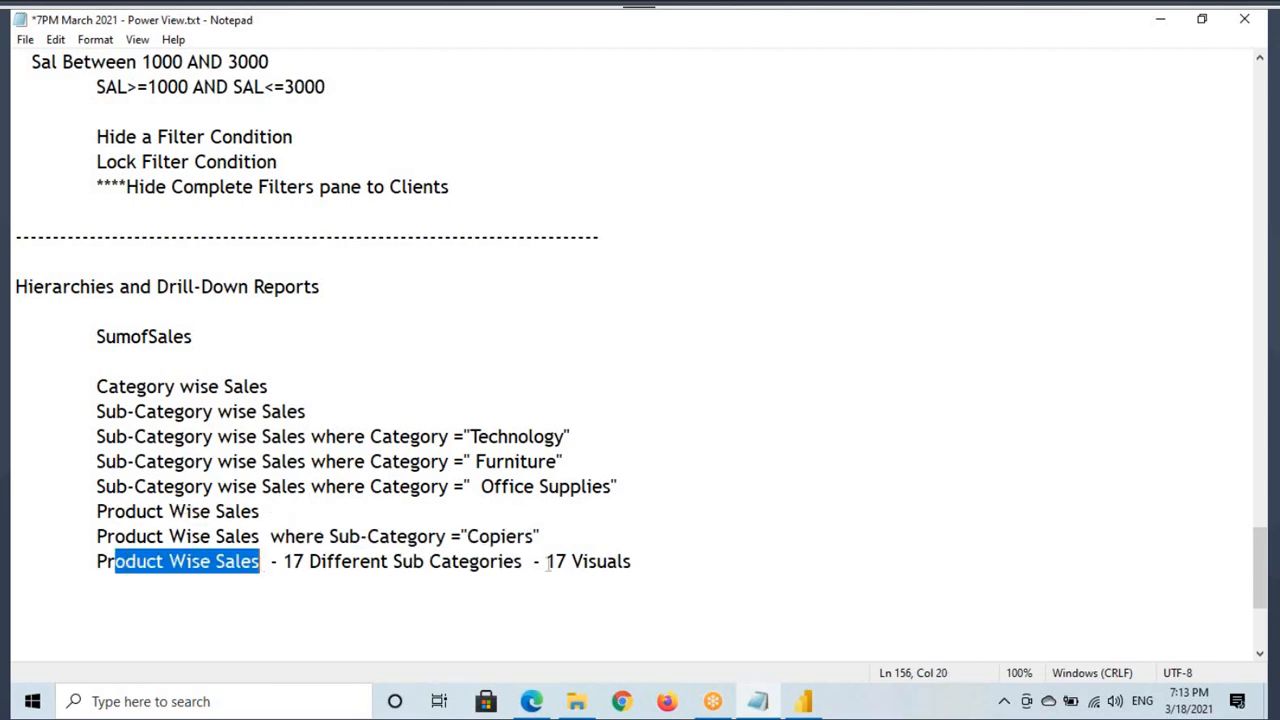
pyautogui.moveTo(546, 561); pyautogui.dragTo(657, 553)
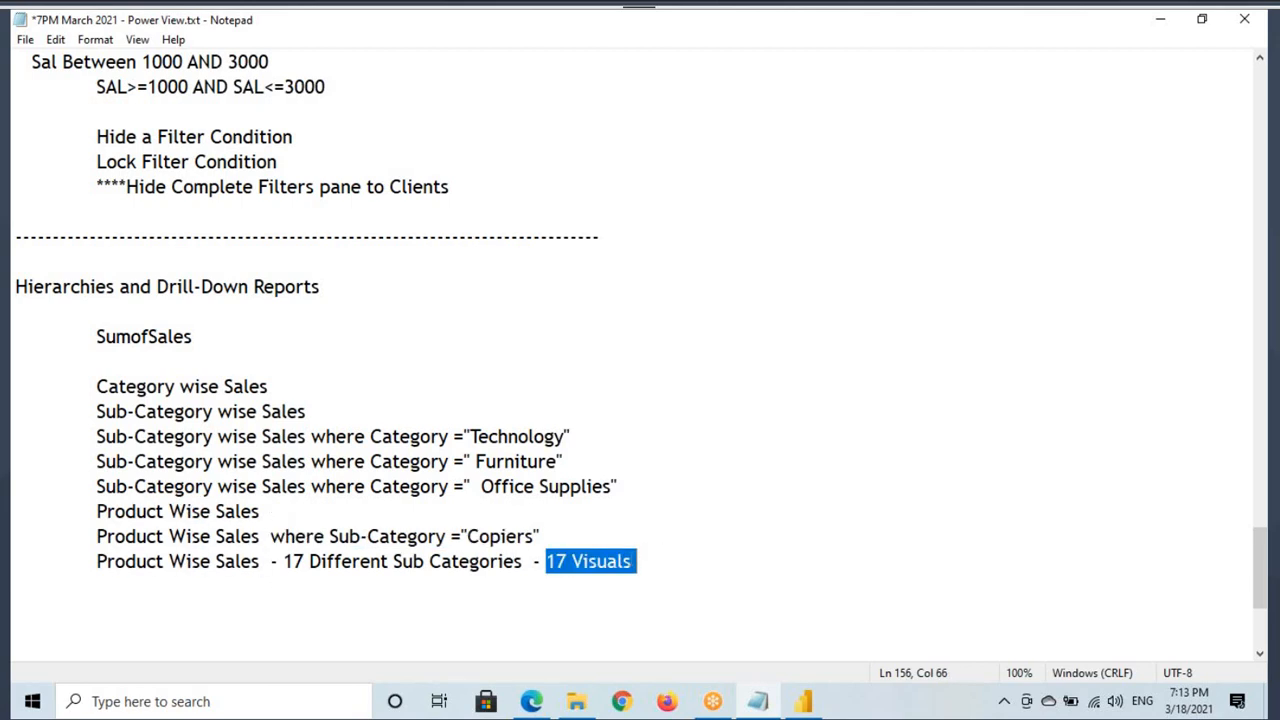
# Mark the report lines in the notes with on-screen ink, write a circled 23 with an arrow and begin a note starting with 1.
pyautogui.moveTo(104, 536); pyautogui.dragTo(294, 573)
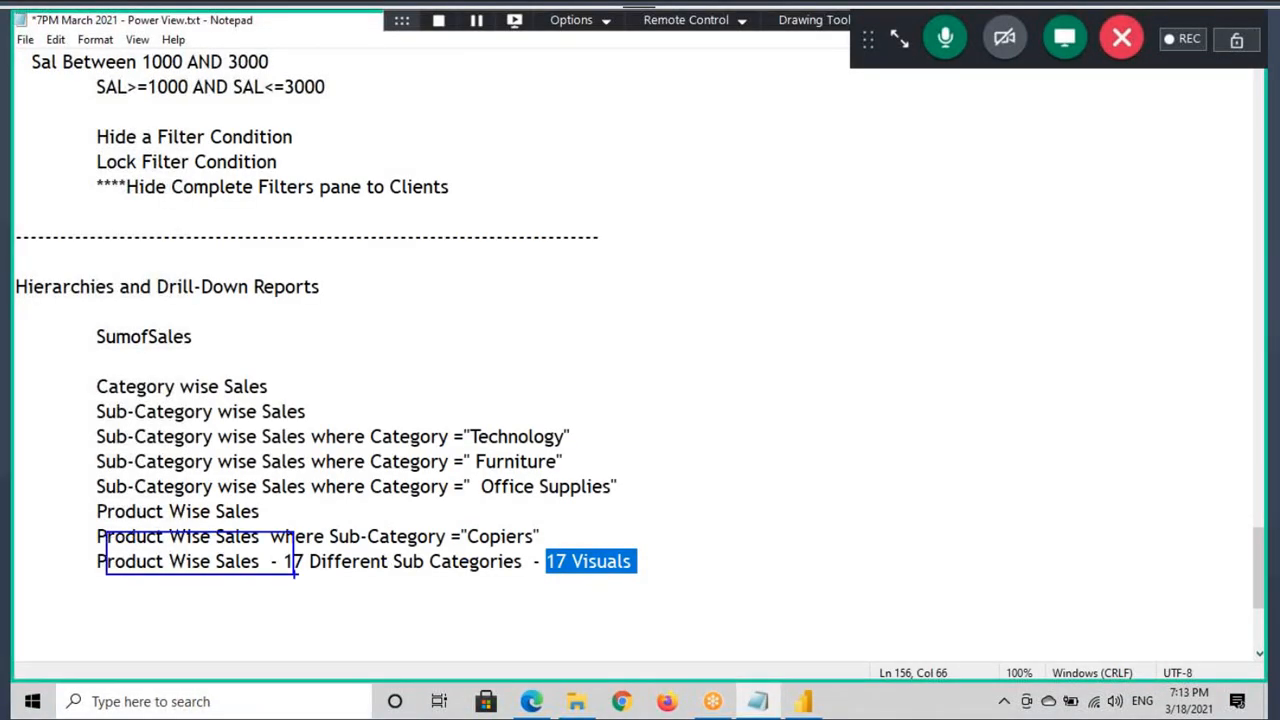
pyautogui.moveTo(190, 520); pyautogui.dragTo(318, 482)
pyautogui.moveTo(266, 414); pyautogui.dragTo(296, 400)
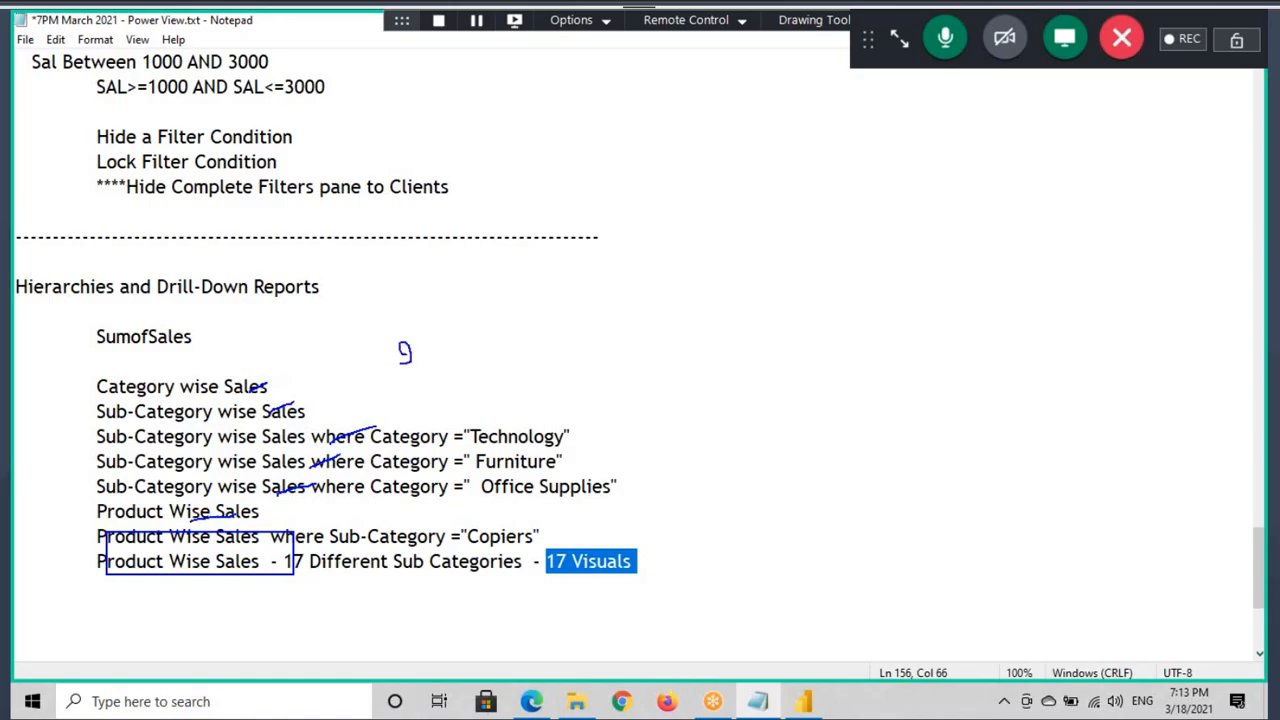
pyautogui.moveTo(436, 352); pyautogui.dragTo(418, 374)
pyautogui.moveTo(448, 328)
pyautogui.mouseDown()
pyautogui.moveTo(400, 400)
pyautogui.moveTo(450, 334)
pyautogui.moveTo(662, 334)
pyautogui.moveTo(655, 358)
pyautogui.mouseUp()
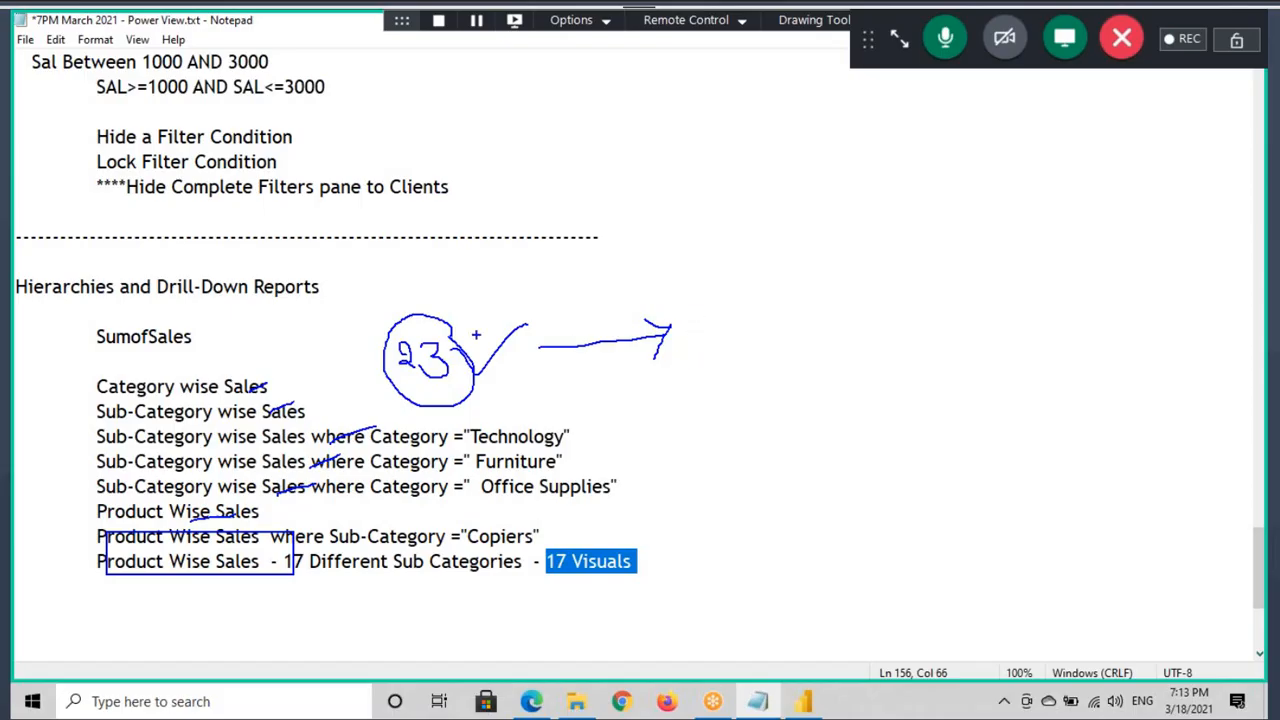
pyautogui.moveTo(476, 335)
pyautogui.mouseDown()
pyautogui.moveTo(424, 312)
pyautogui.moveTo(470, 400)
pyautogui.moveTo(458, 320)
pyautogui.mouseUp()
pyautogui.moveTo(762, 192)
pyautogui.mouseDown()
pyautogui.moveTo(766, 242)
pyautogui.moveTo(776, 233)
pyautogui.moveTo(730, 214)
pyautogui.mouseUp()
pyautogui.moveTo(800, 184); pyautogui.dragTo(836, 188)
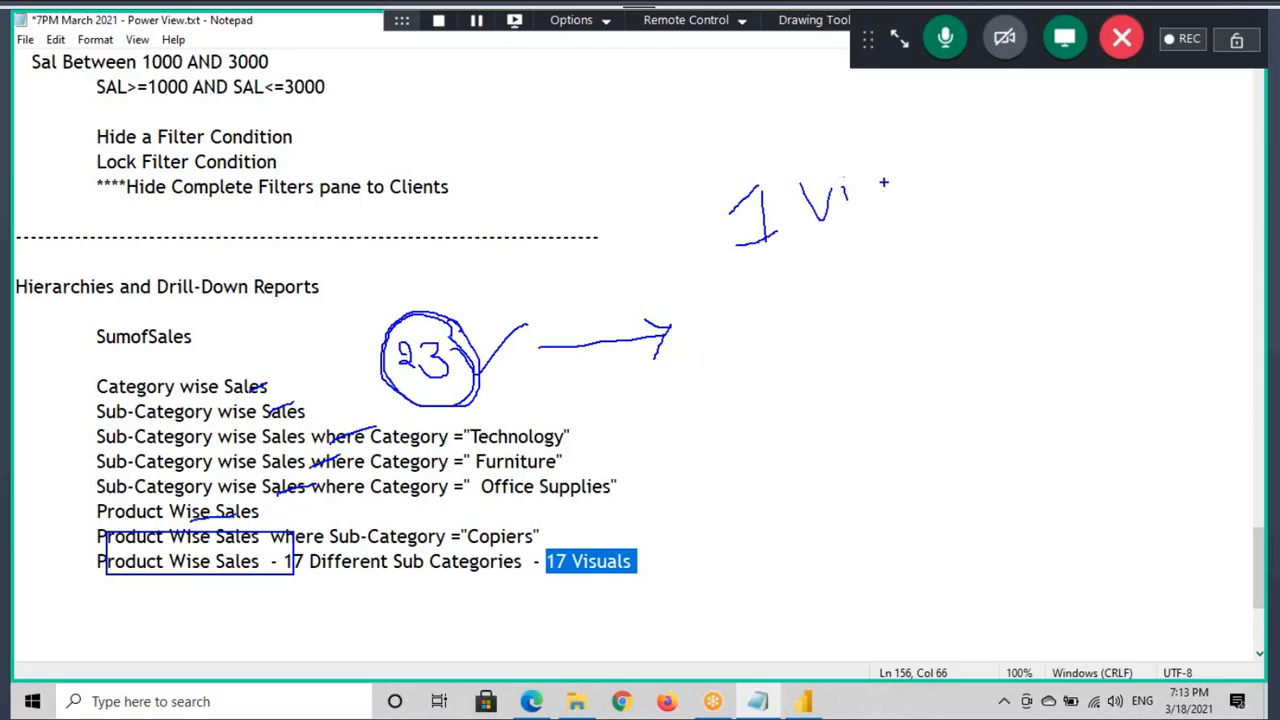
# Switch to Power BI and open Page 1 with the Sales card and Category charts.
pyautogui.click(803, 701)
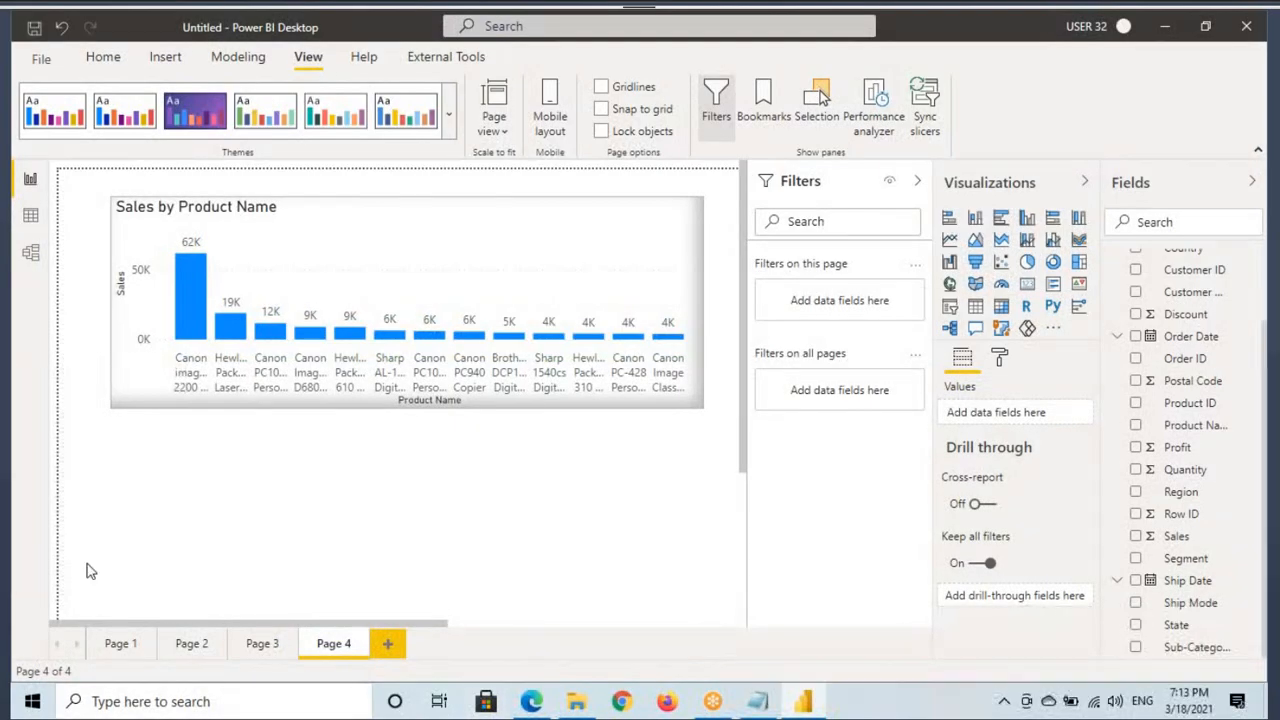
pyautogui.click(120, 645)
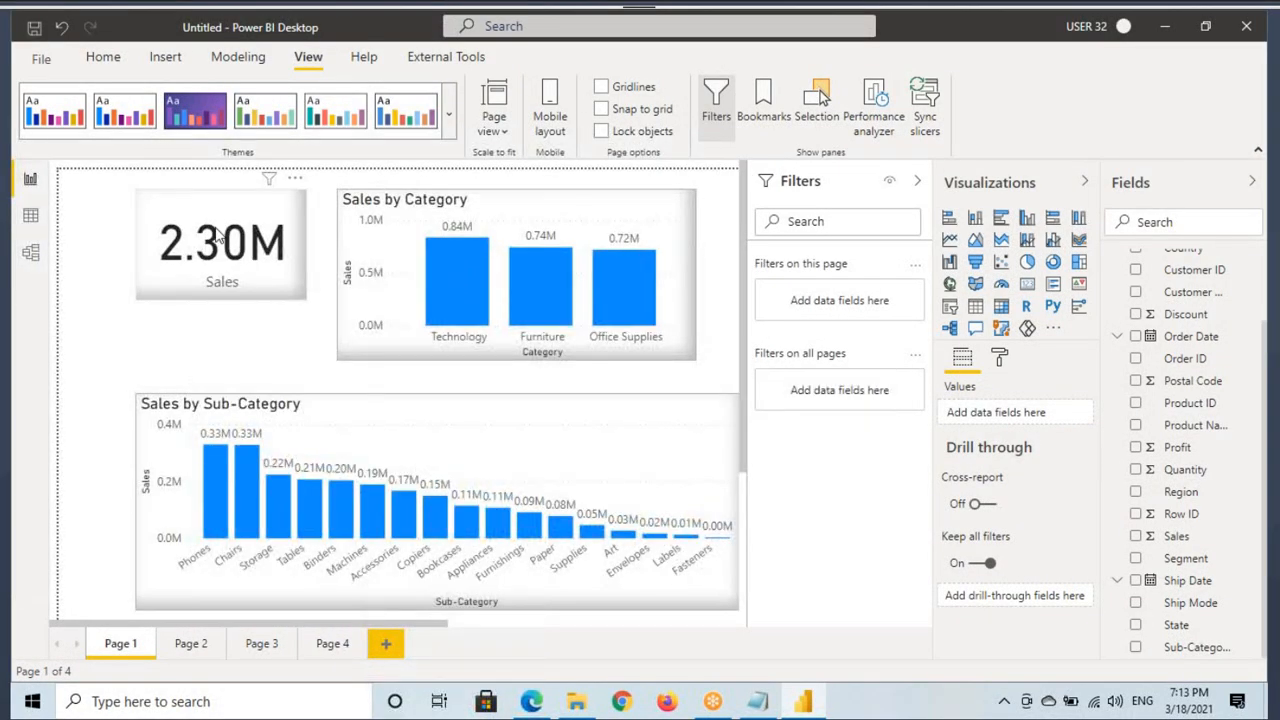
# Point out the Sales card and mark the Category axis, the Technology bar and the Sub-Category chart's axes with on-screen ink, clearing it when finished.
pyautogui.click(217, 238)
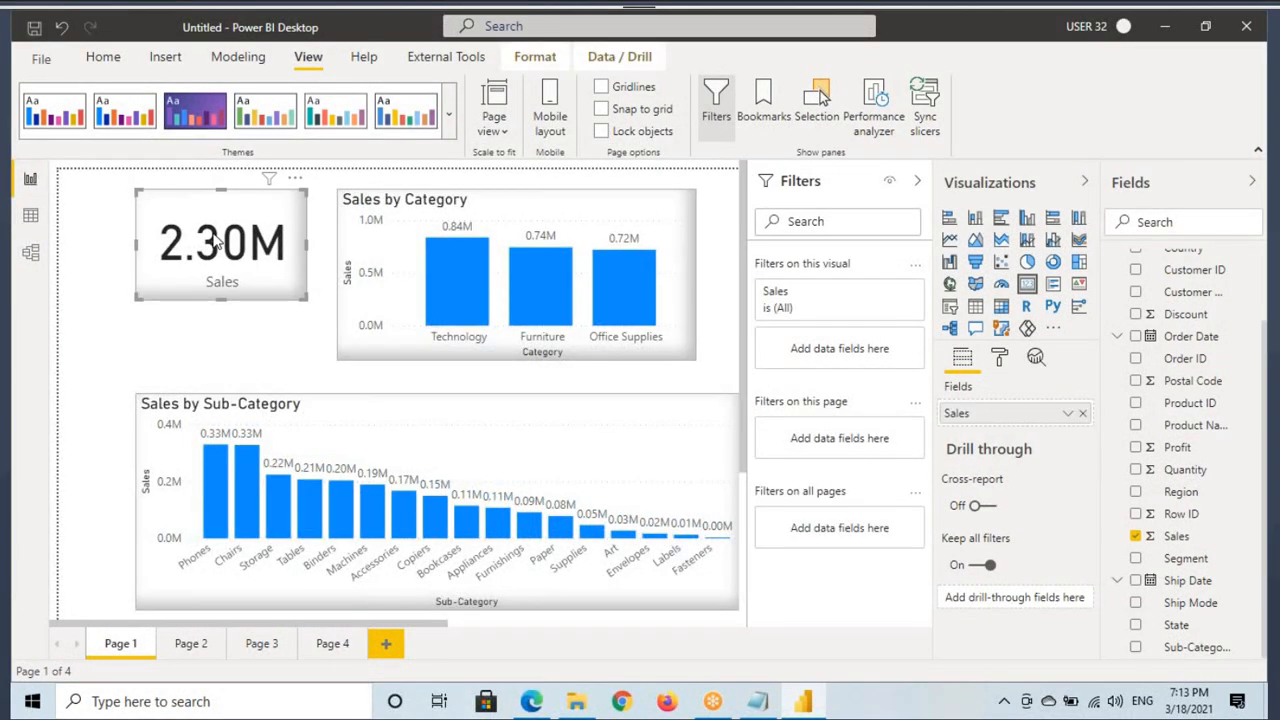
pyautogui.click(465, 220)
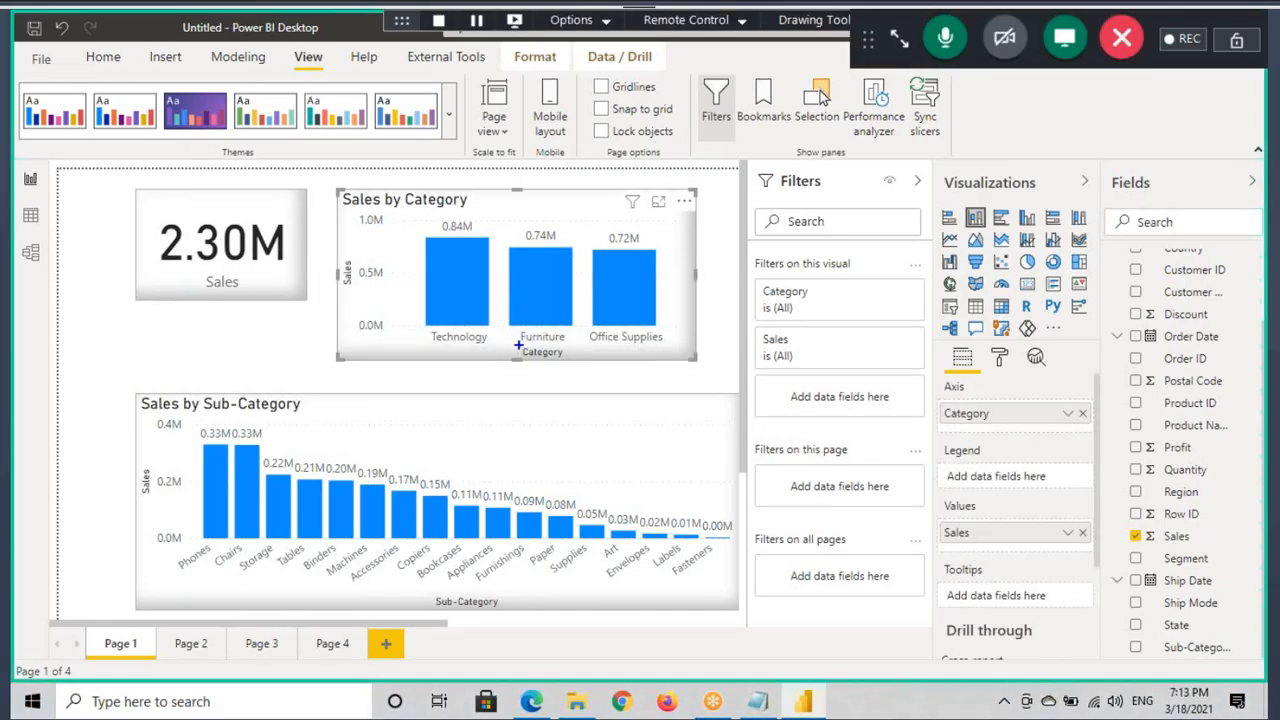
pyautogui.moveTo(518, 345); pyautogui.dragTo(578, 374)
pyautogui.moveTo(440, 254); pyautogui.dragTo(500, 214)
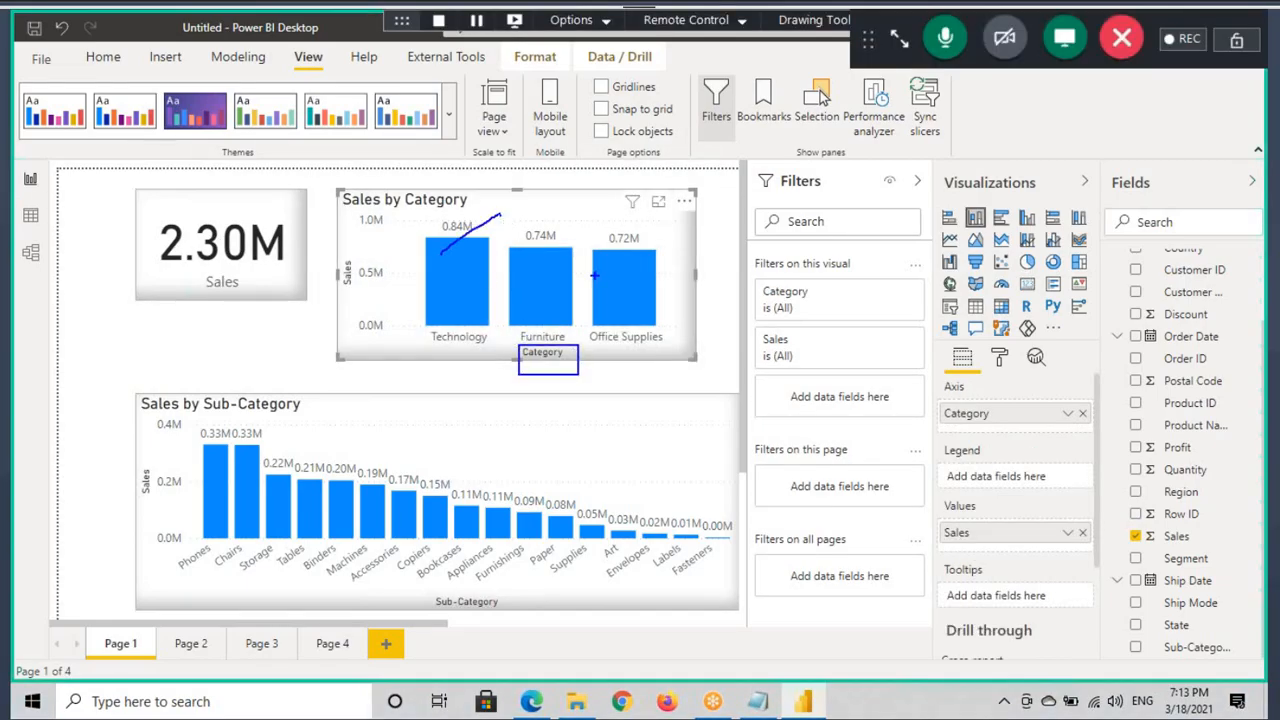
pyautogui.moveTo(418, 590); pyautogui.dragTo(548, 617)
pyautogui.moveTo(127, 450); pyautogui.dragTo(161, 495)
pyautogui.press('Escape')
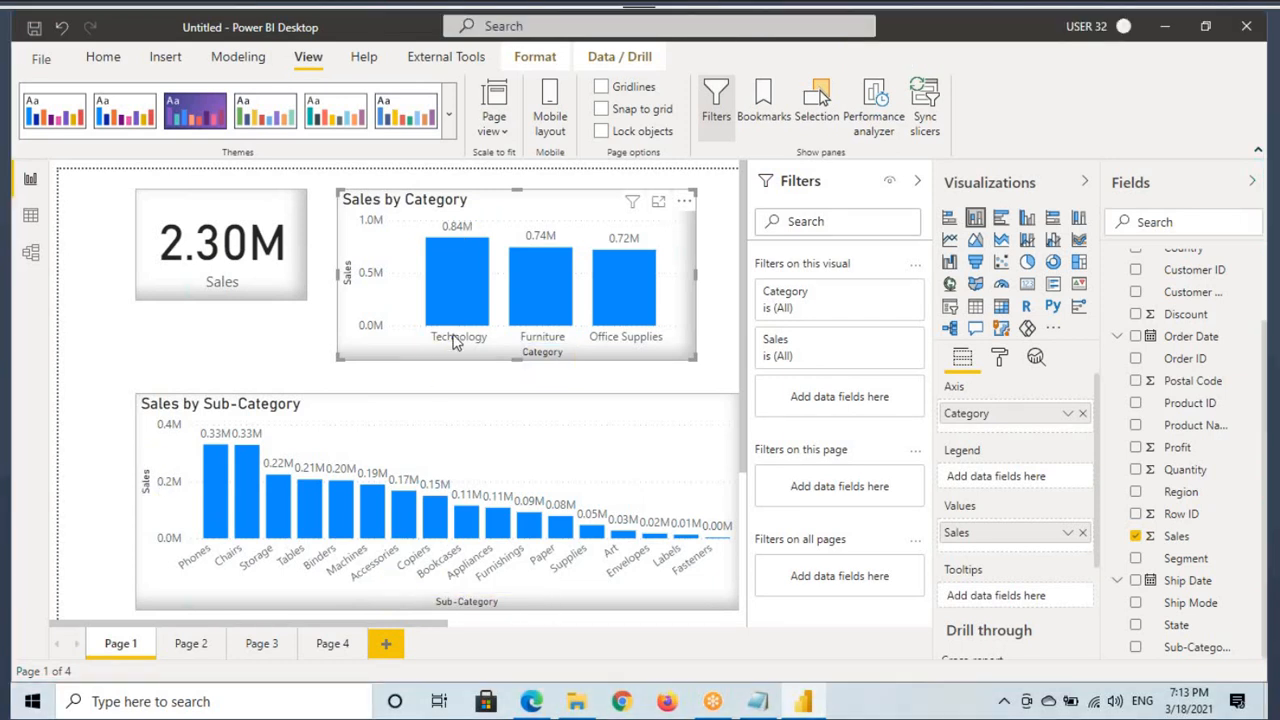
# Box the Technology label temporarily in ink, check the Furniture chart's applied filters on Page 2, and return to Page 1.
pyautogui.moveTo(424, 324); pyautogui.dragTo(499, 356)
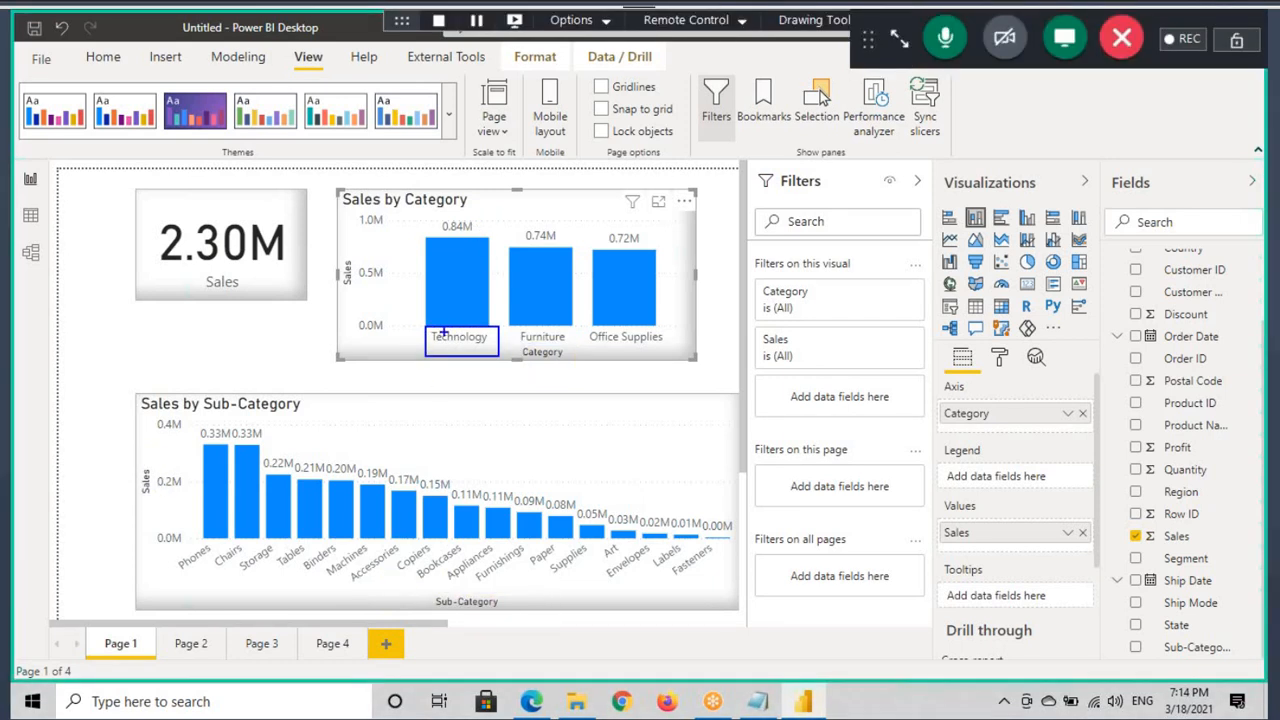
pyautogui.press('Escape')
pyautogui.click(191, 643)
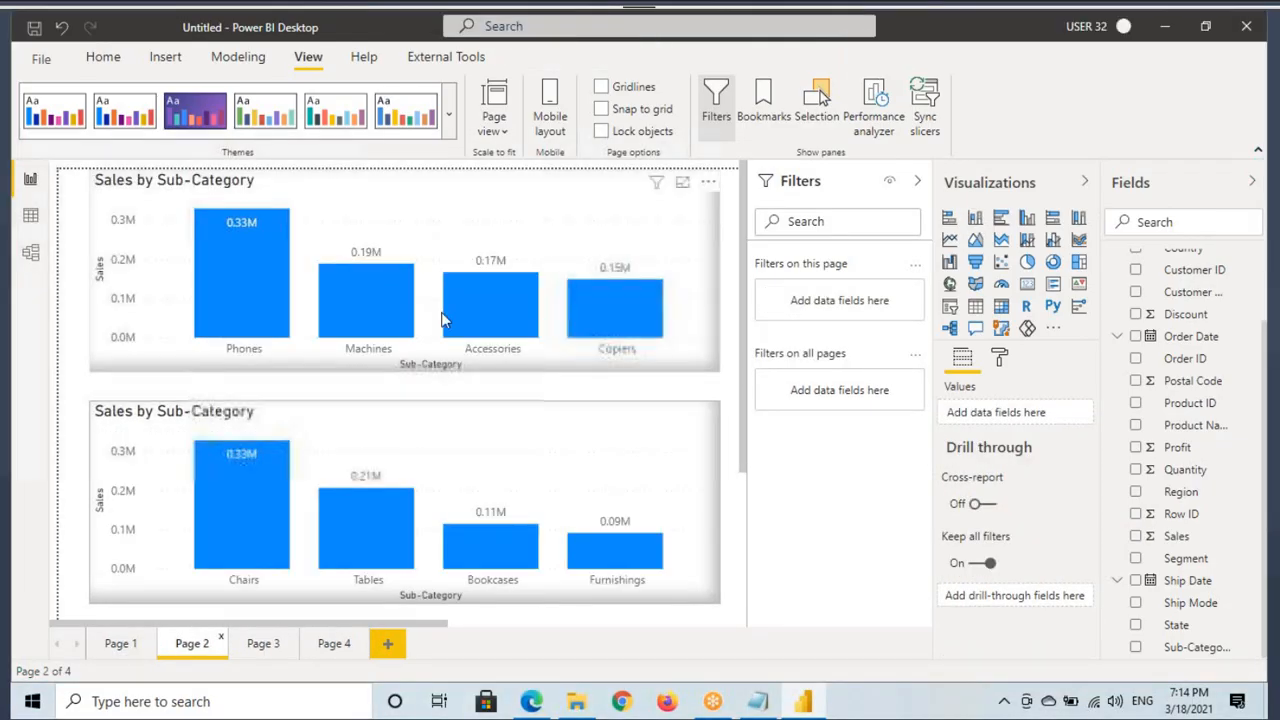
pyautogui.click(620, 451)
pyautogui.moveTo(657, 418)
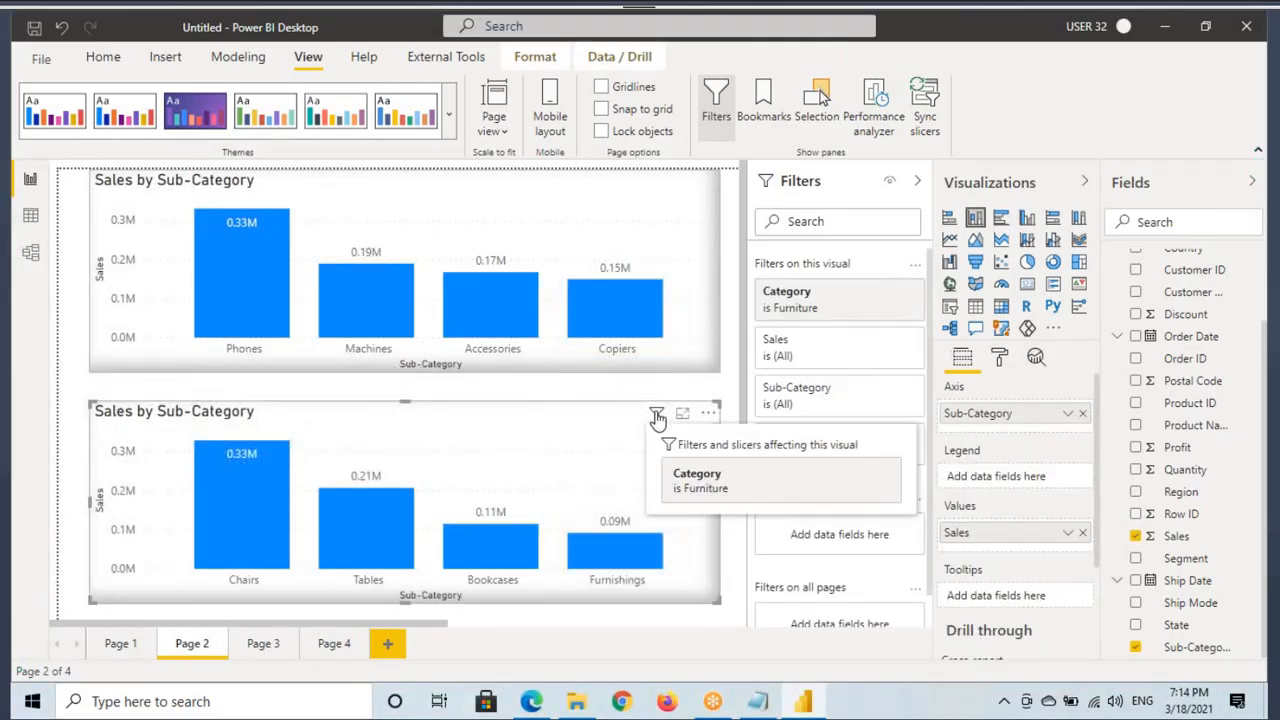
pyautogui.click(118, 643)
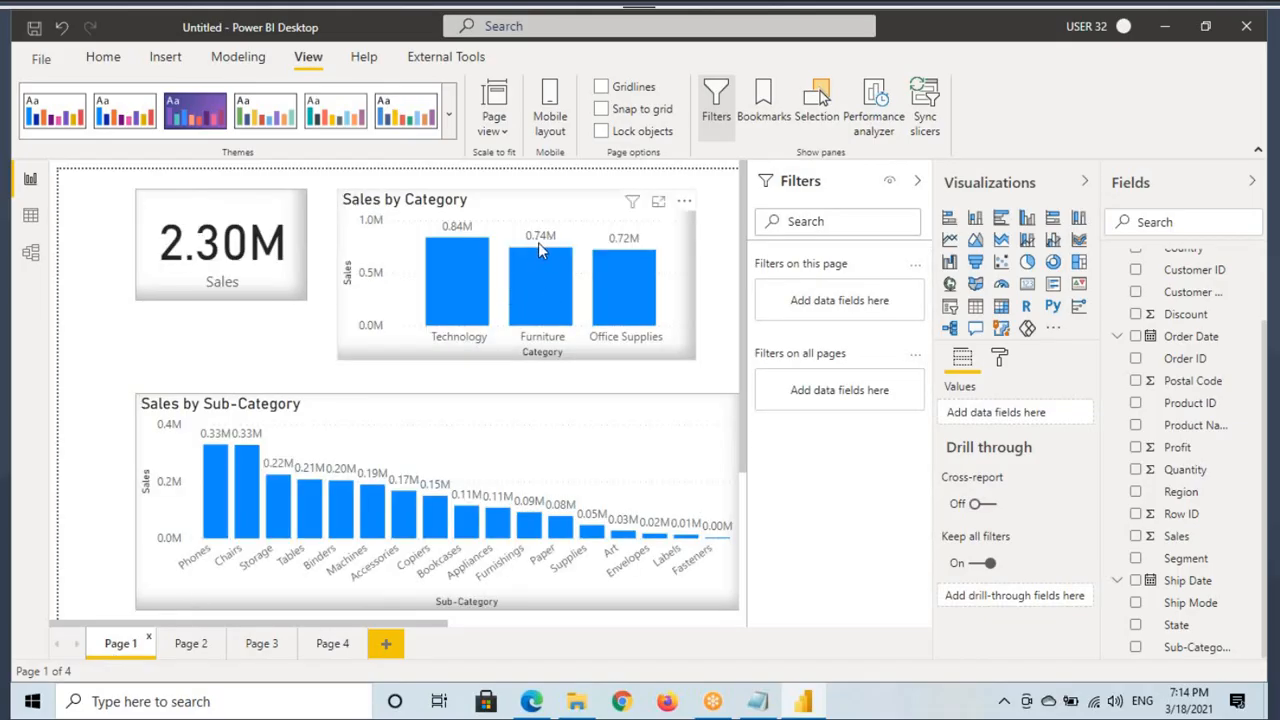
# On Page 2, ink-mark the Furniture chart's Sub-Category axis and its Chairs, Tables, Bookcases and Furnishings bars, and open Page 3.
pyautogui.click(186, 645)
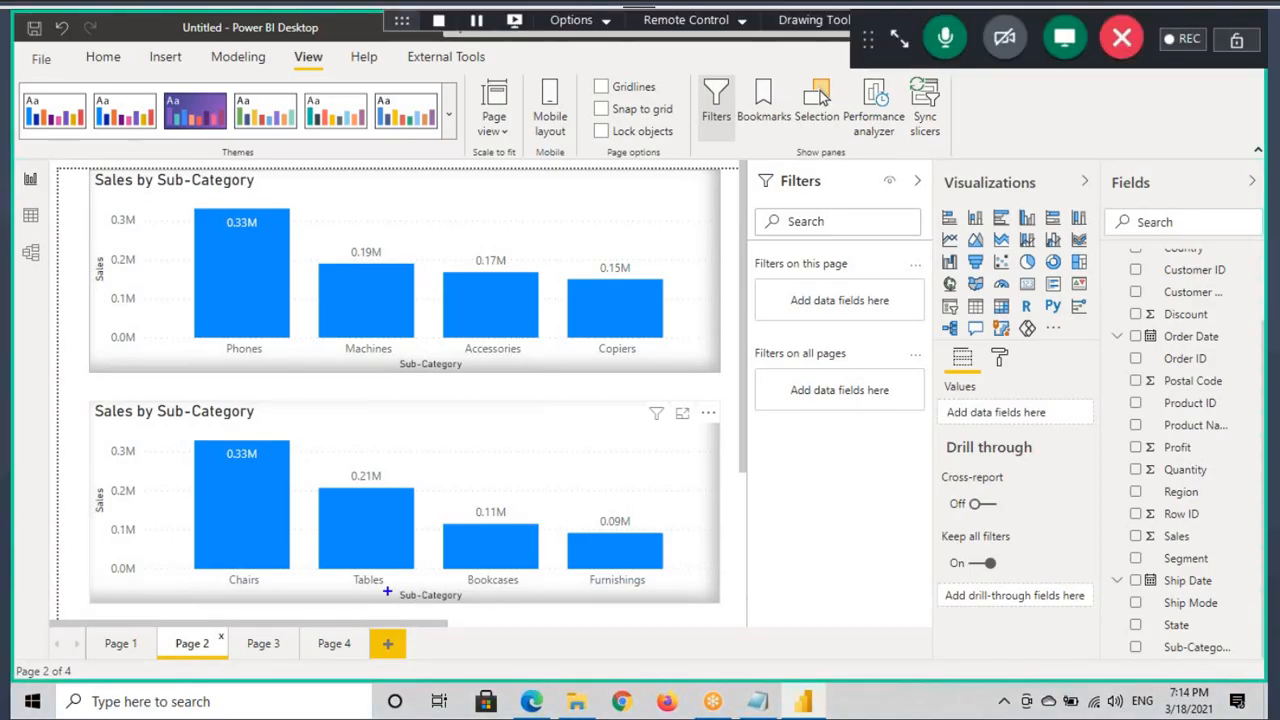
pyautogui.moveTo(387, 590); pyautogui.dragTo(494, 618)
pyautogui.moveTo(219, 569); pyautogui.dragTo(268, 516)
pyautogui.moveTo(354, 553); pyautogui.dragTo(414, 510)
pyautogui.moveTo(462, 566); pyautogui.dragTo(527, 525)
pyautogui.moveTo(632, 588); pyautogui.dragTo(678, 550)
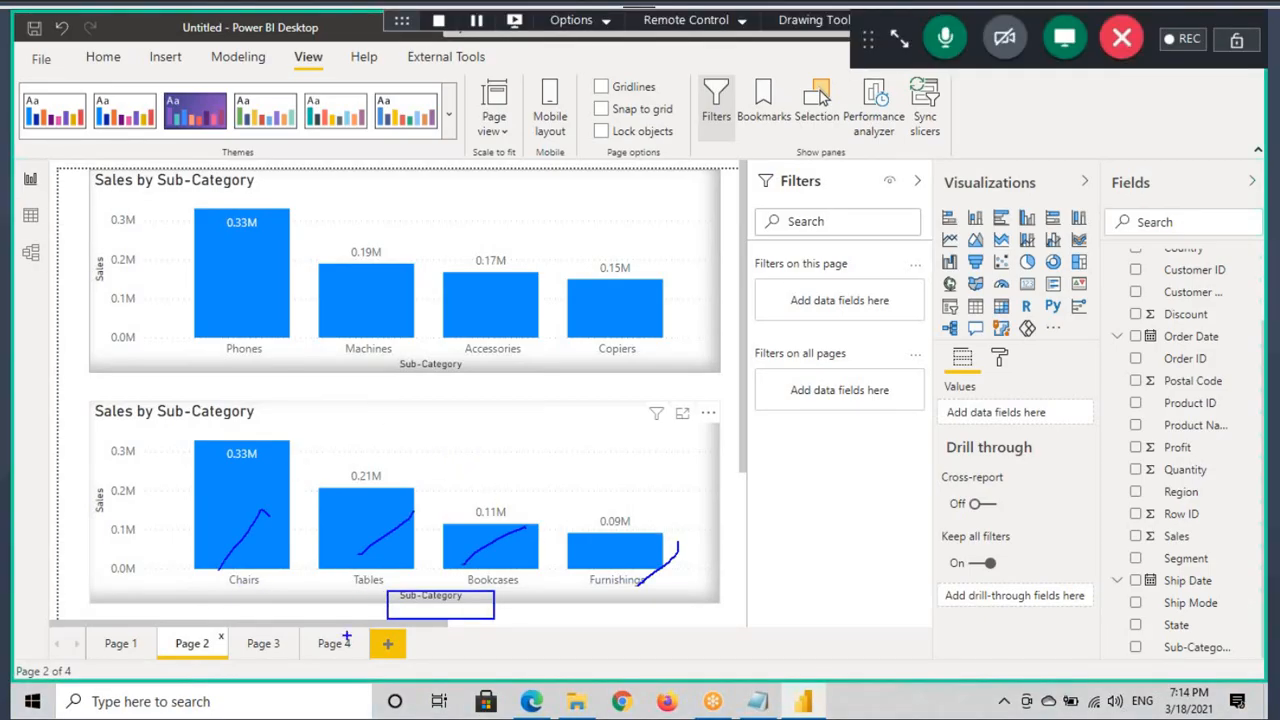
pyautogui.click(263, 644)
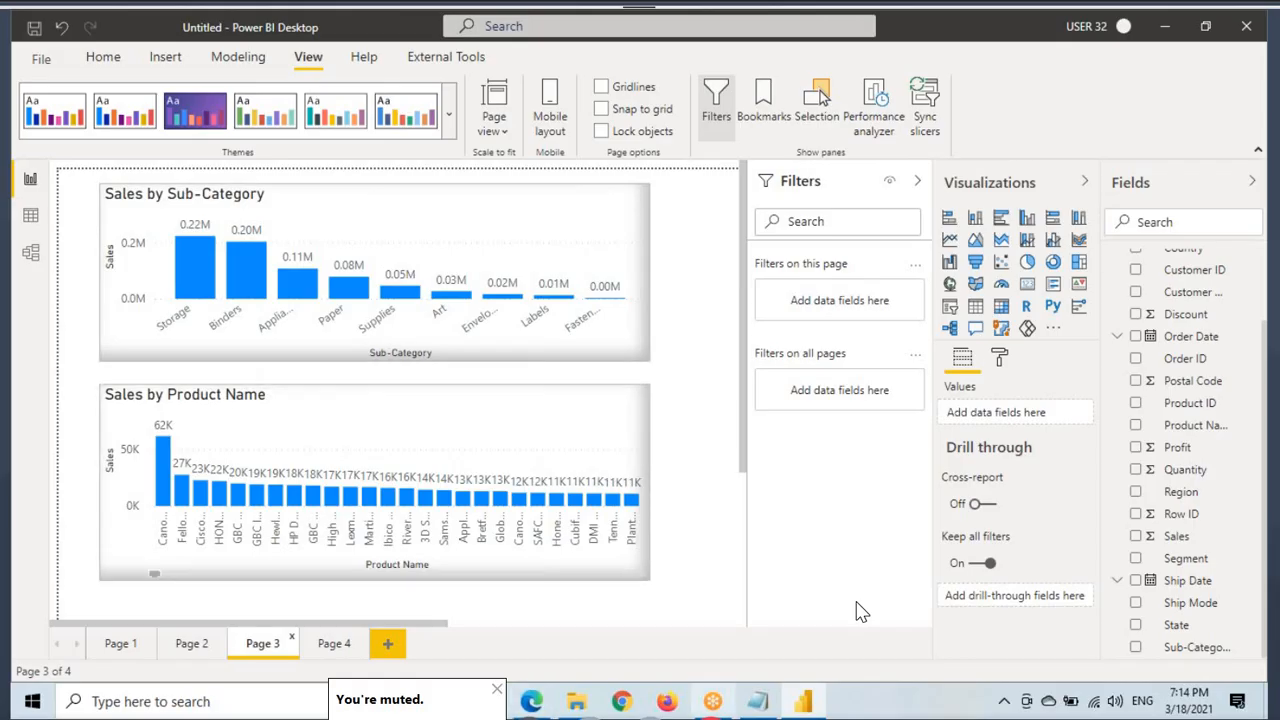
# Switch to Notepad and highlight the report list from Category wise Sales through the 17 Visuals line.
pyautogui.click(757, 701)
pyautogui.moveTo(97, 386); pyautogui.dragTo(16, 586)
pyautogui.moveTo(16, 386); pyautogui.dragTo(649, 578)
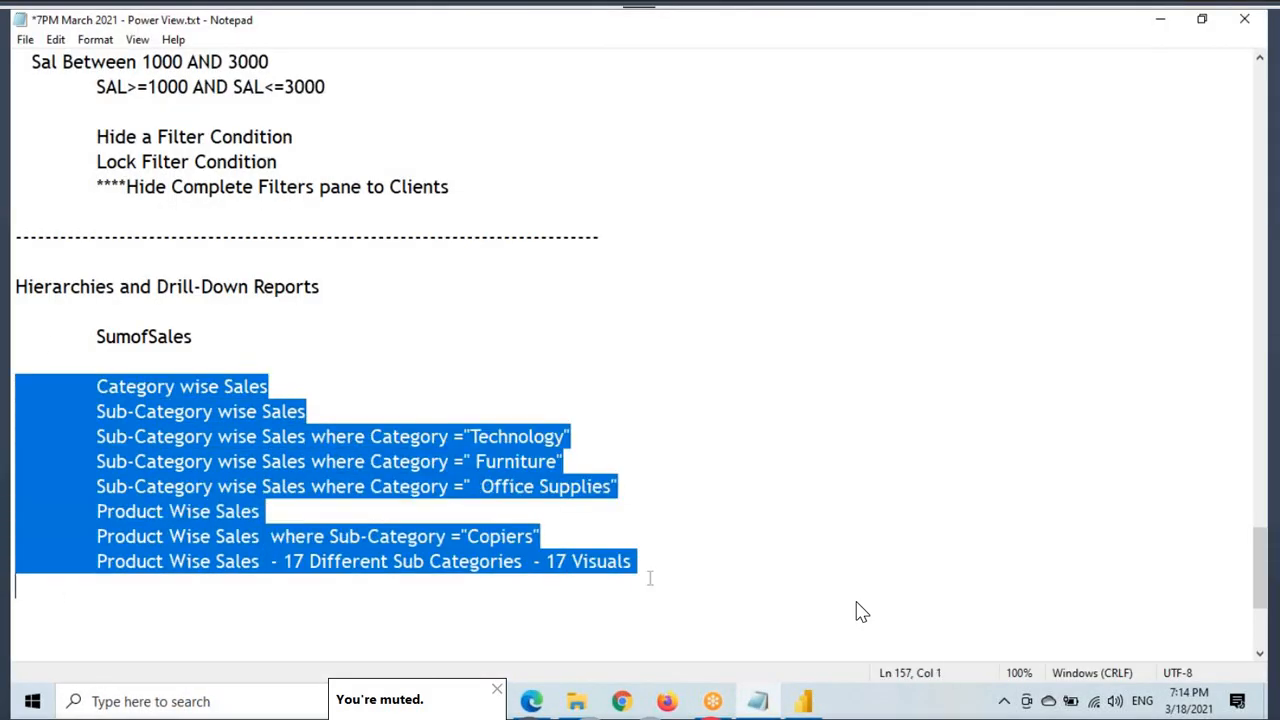
pyautogui.scroll(-3, 679, 554)
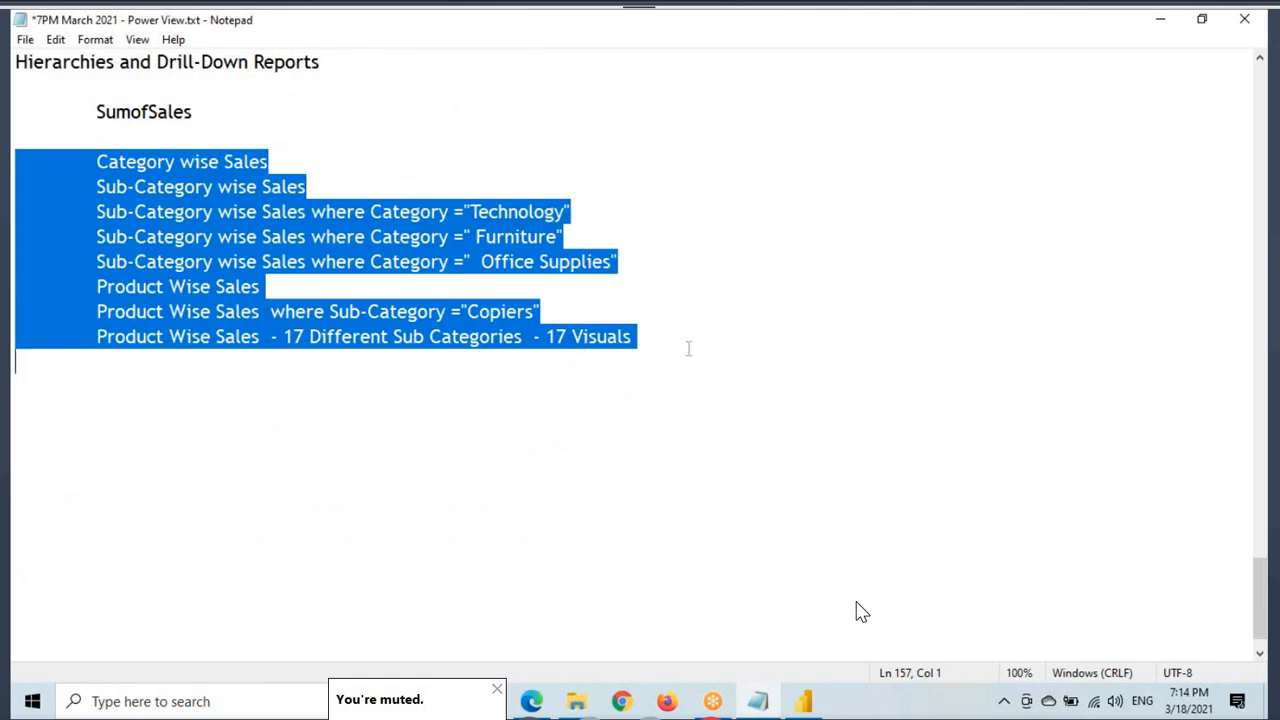
pyautogui.click(677, 342)
pyautogui.hotkey('shift', 'Up')
pyautogui.hotkey('shift', 'Up')
pyautogui.hotkey('shift', 'Up')
pyautogui.hotkey('shift', 'Up')
pyautogui.hotkey('shift', 'Up')
pyautogui.hotkey('shift', 'Up')
pyautogui.hotkey('shift', 'Up')
pyautogui.hotkey('shift', 'Home')
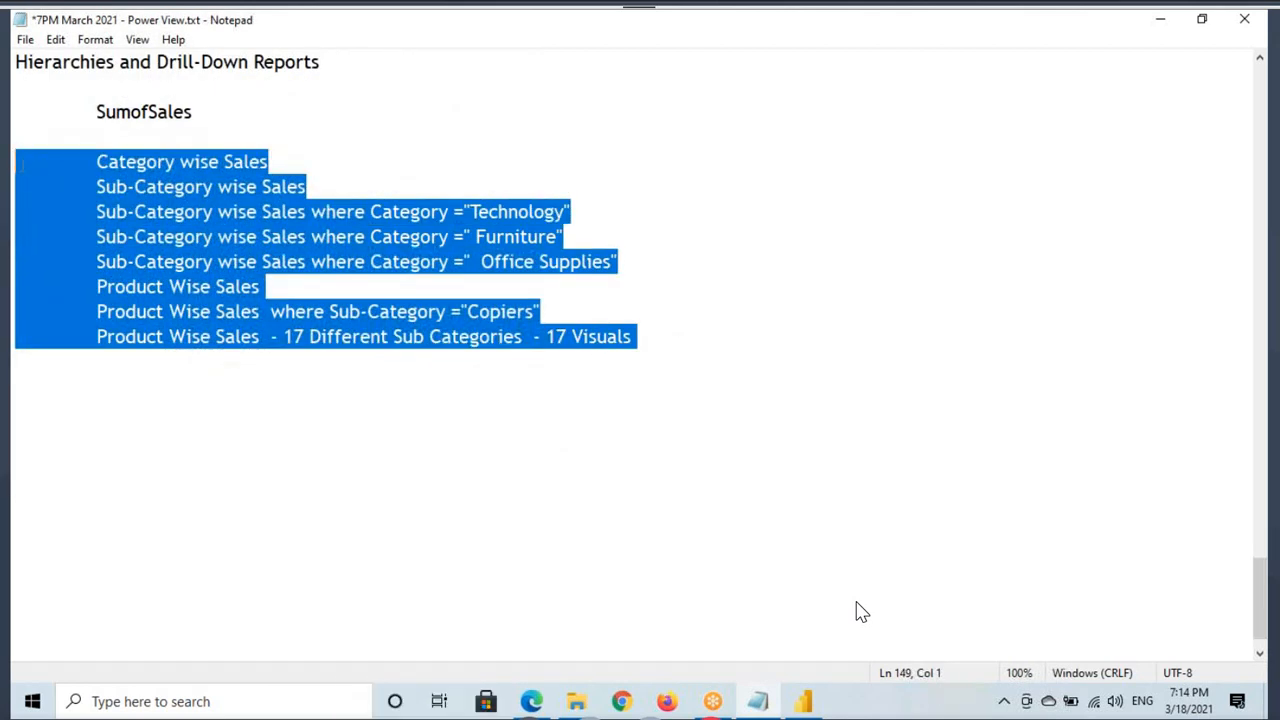
pyautogui.moveTo(30, 167); pyautogui.dragTo(652, 355)
# Add below the list: Instead of Creating above 23 Visuals if we Create a DrillDown Visual we can Show all the Data in One Visual.
pyautogui.click(703, 356)
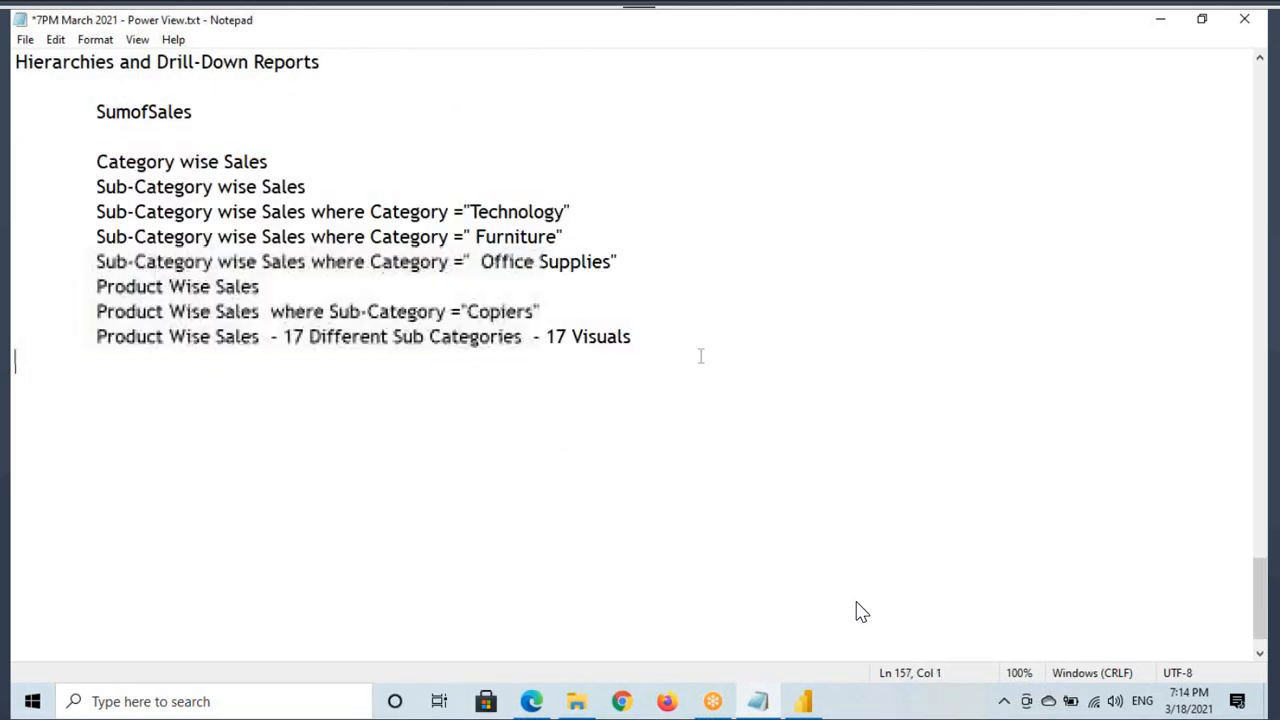
pyautogui.press('Return')
pyautogui.press('Return')
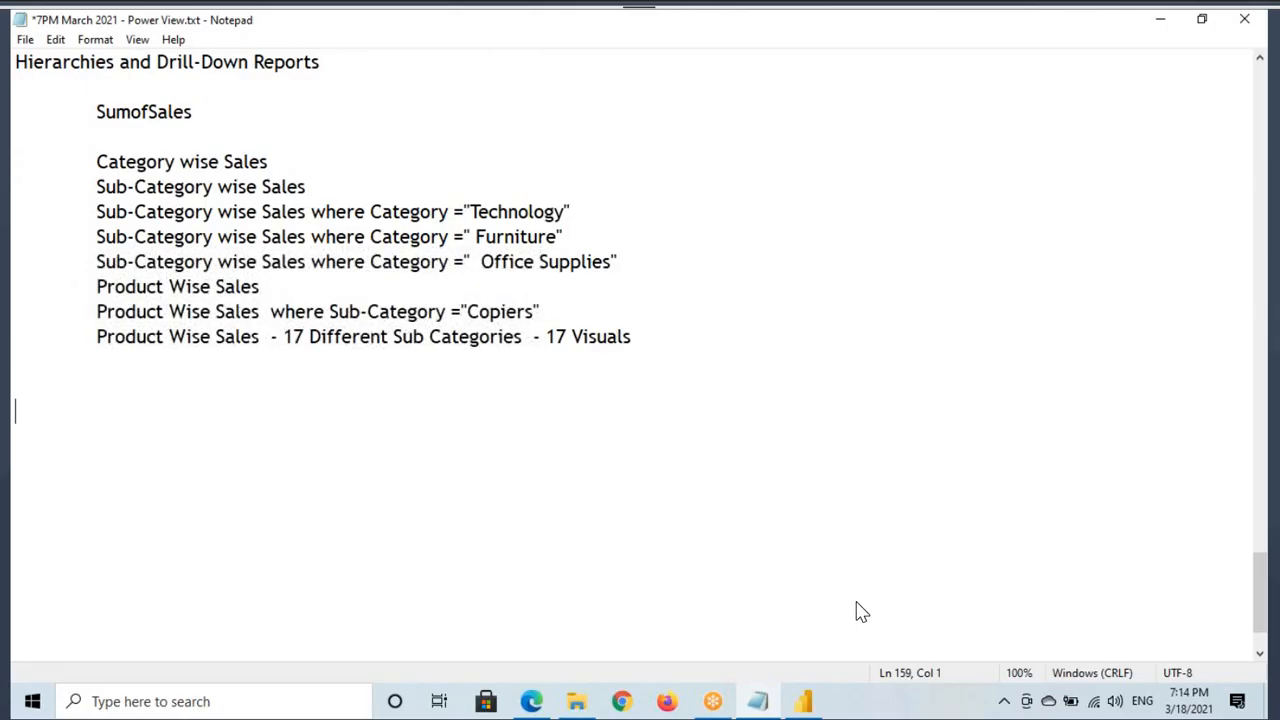
pyautogui.write('Instead ')
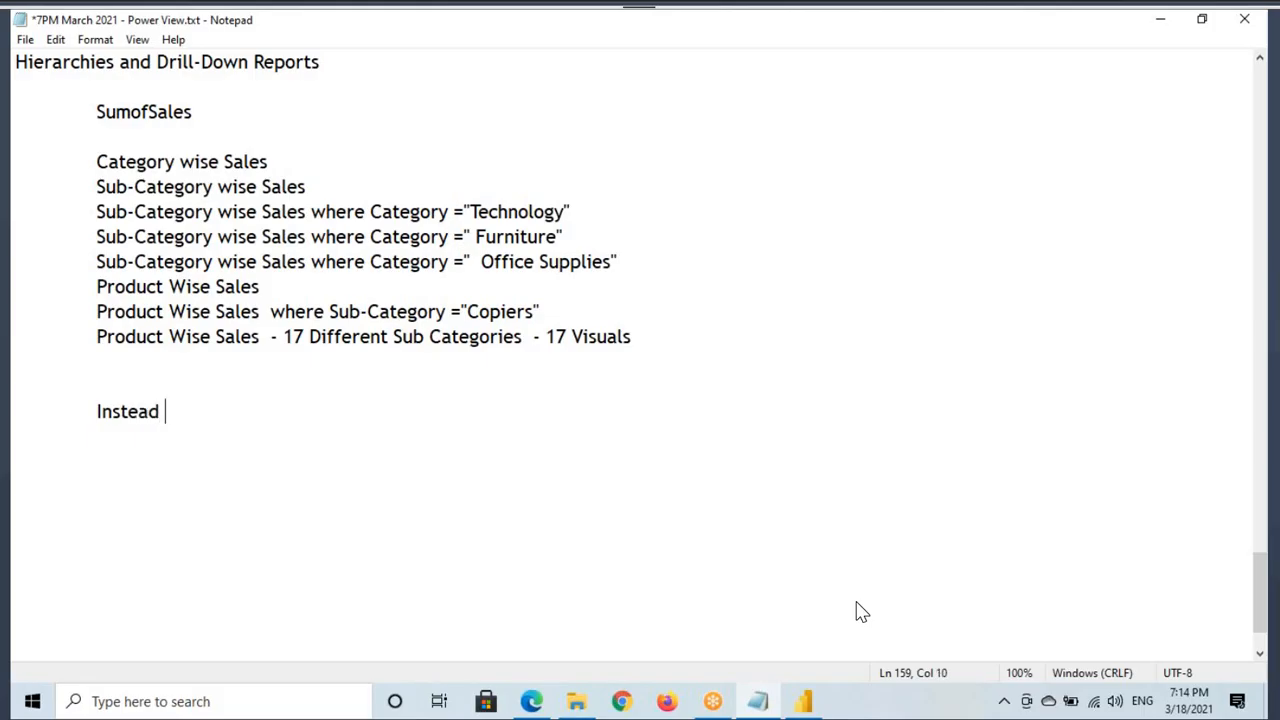
pyautogui.write('of Creatin')
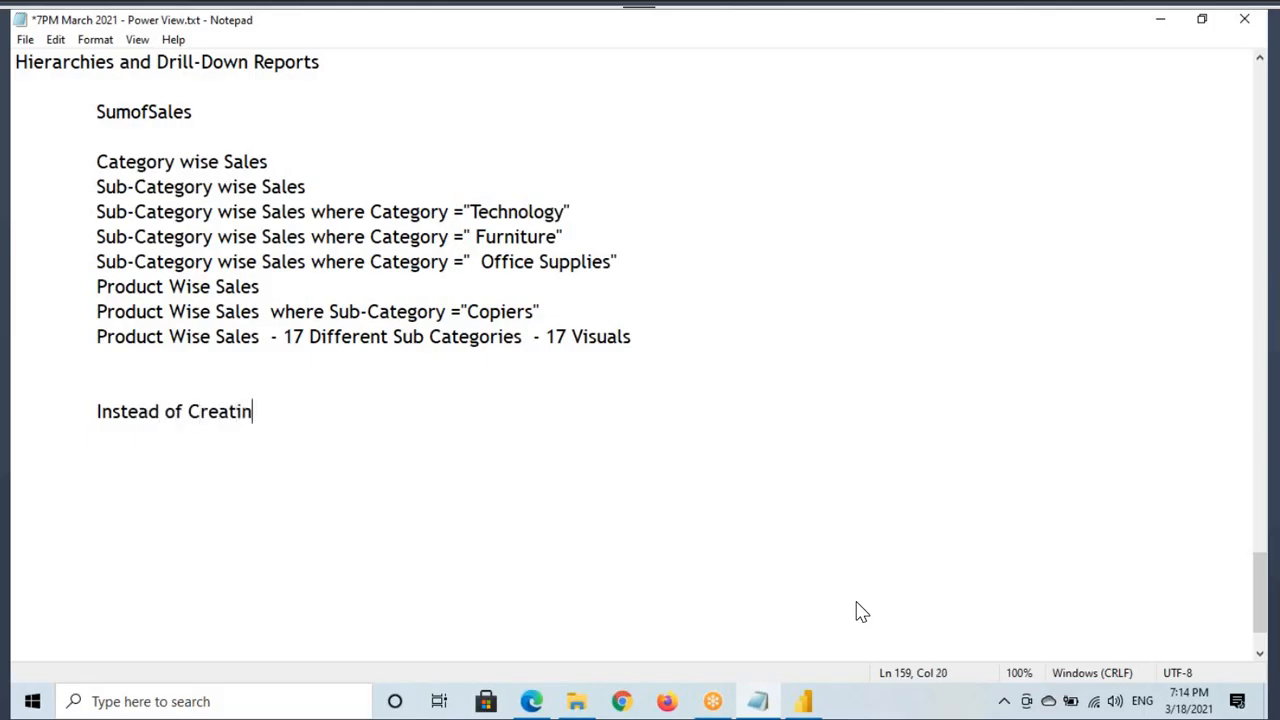
pyautogui.write('g above 23 Vi')
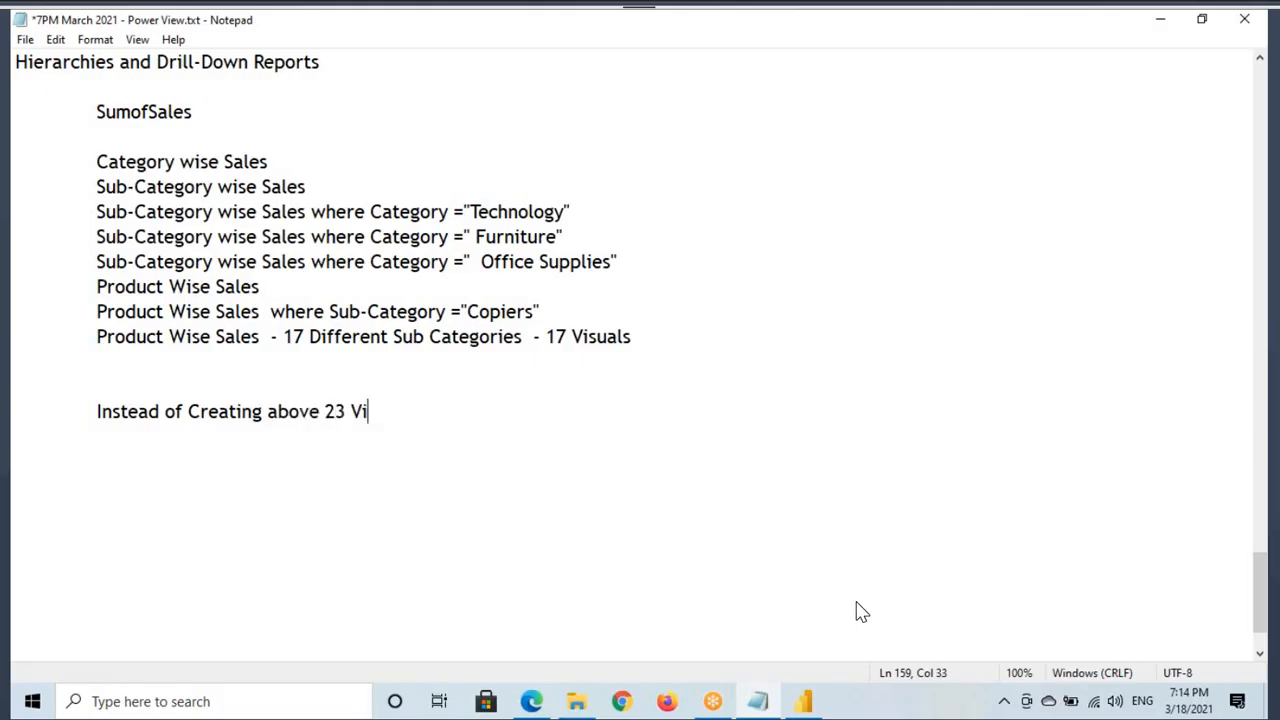
pyautogui.write('suals if we ')
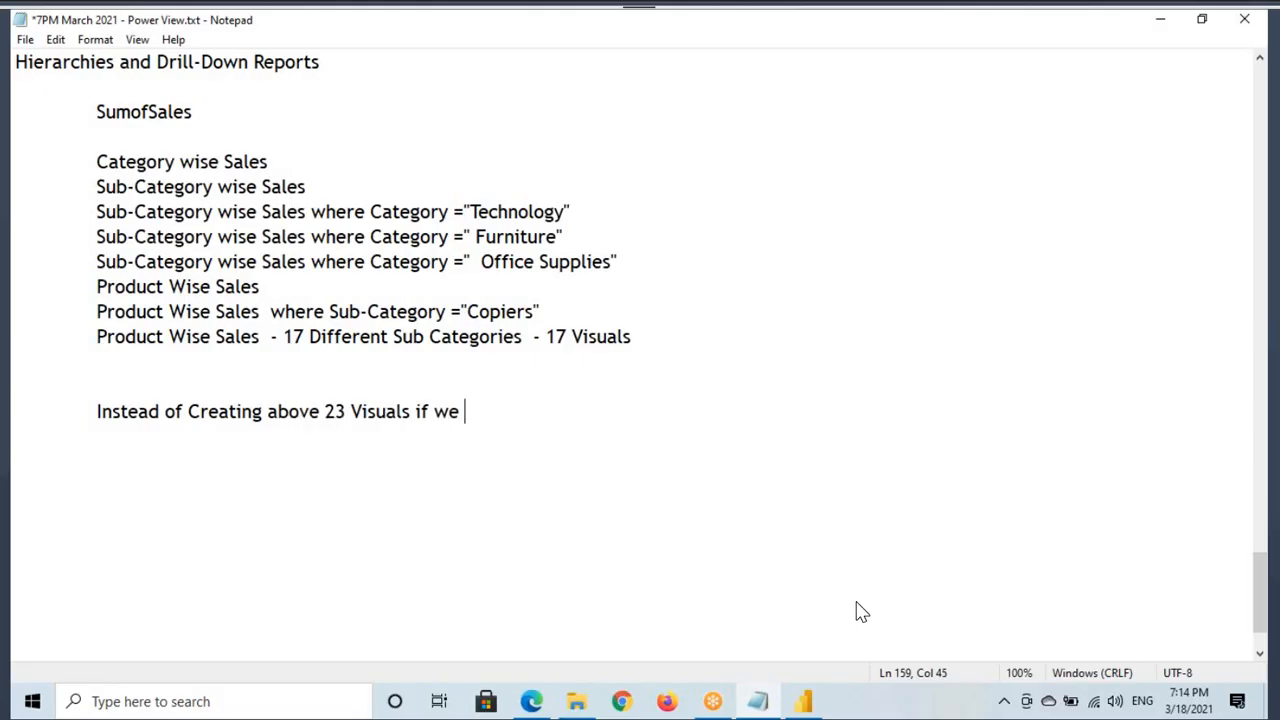
pyautogui.write('Create a')
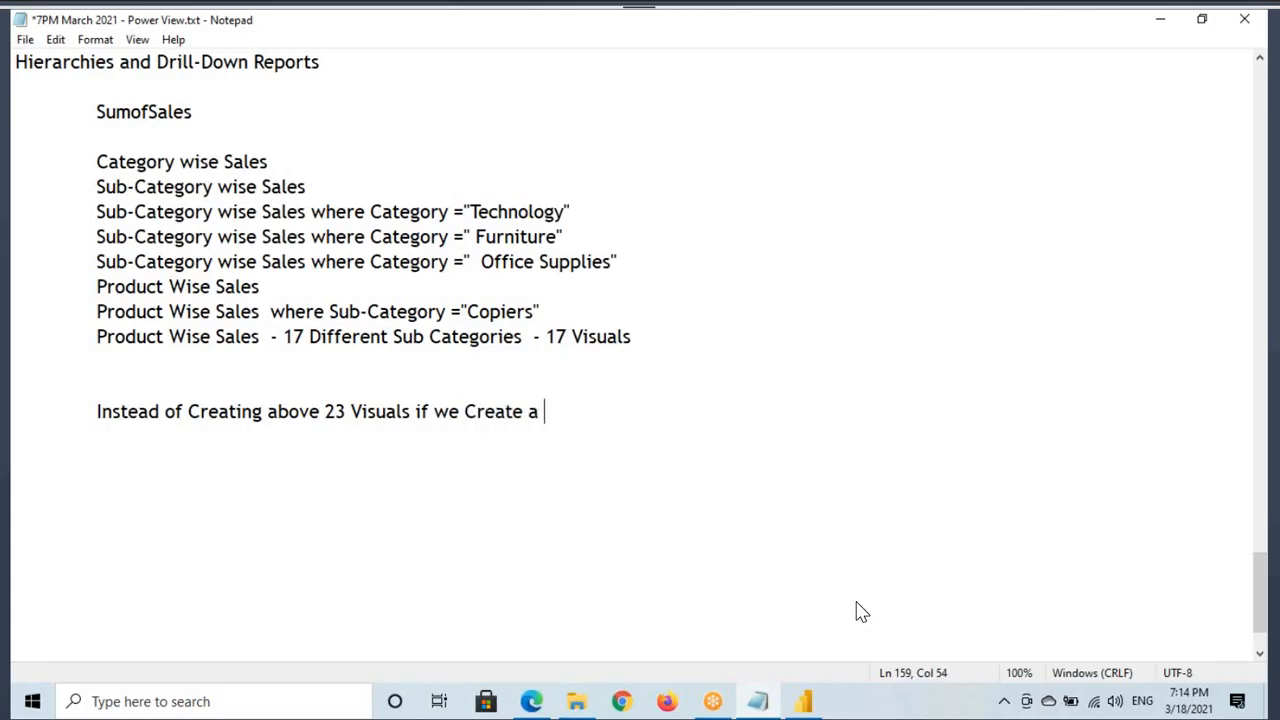
pyautogui.write(' DrillDow')
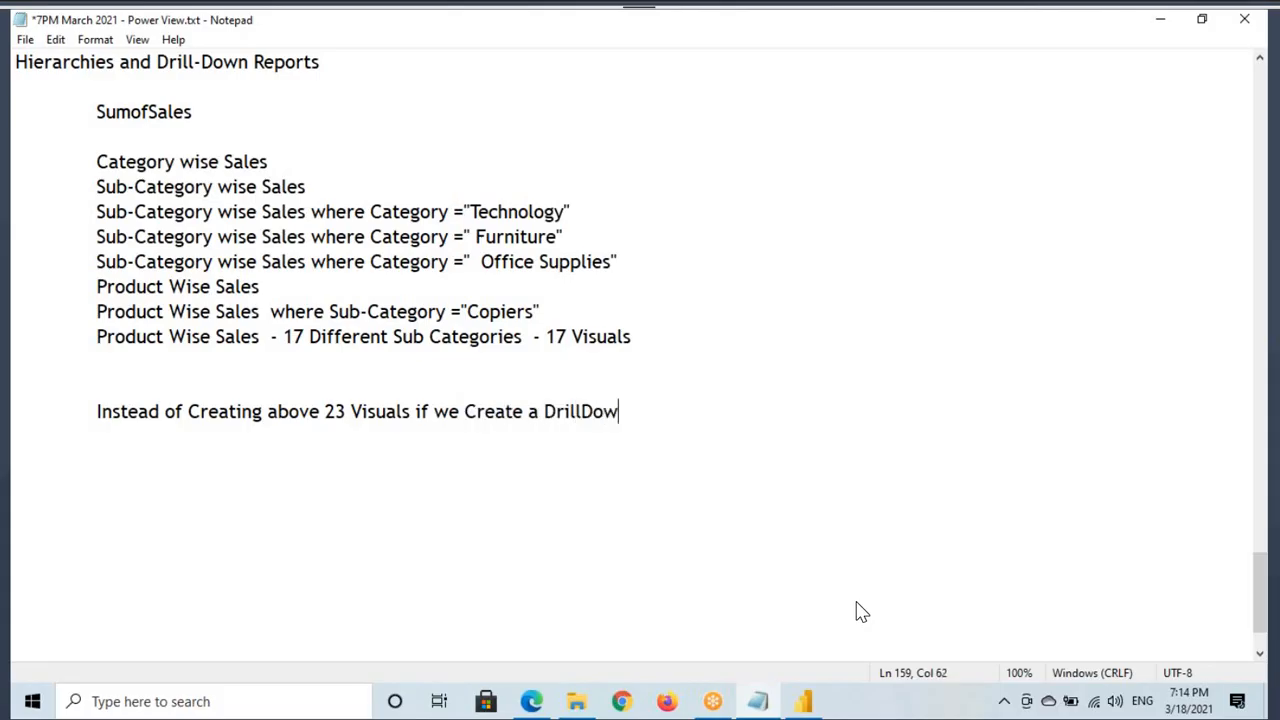
pyautogui.write('n Visual we cam')
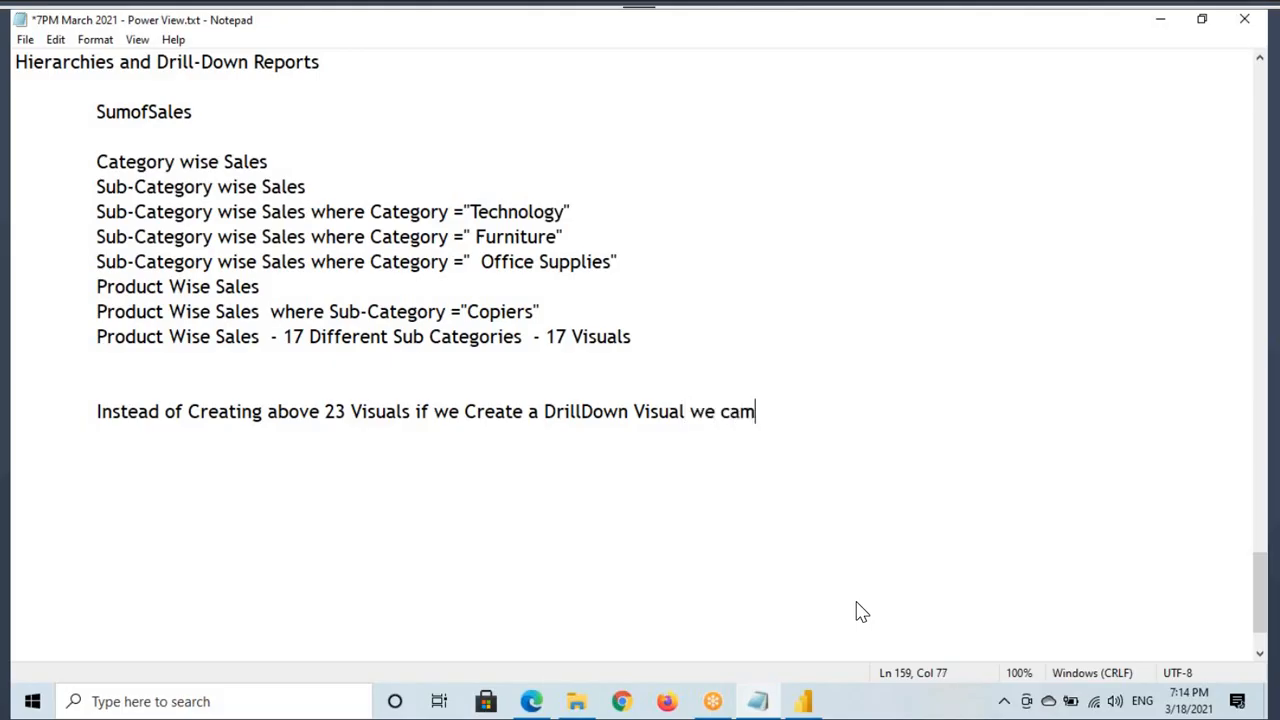
pyautogui.press('BackSpace')
pyautogui.write('n Show all the')
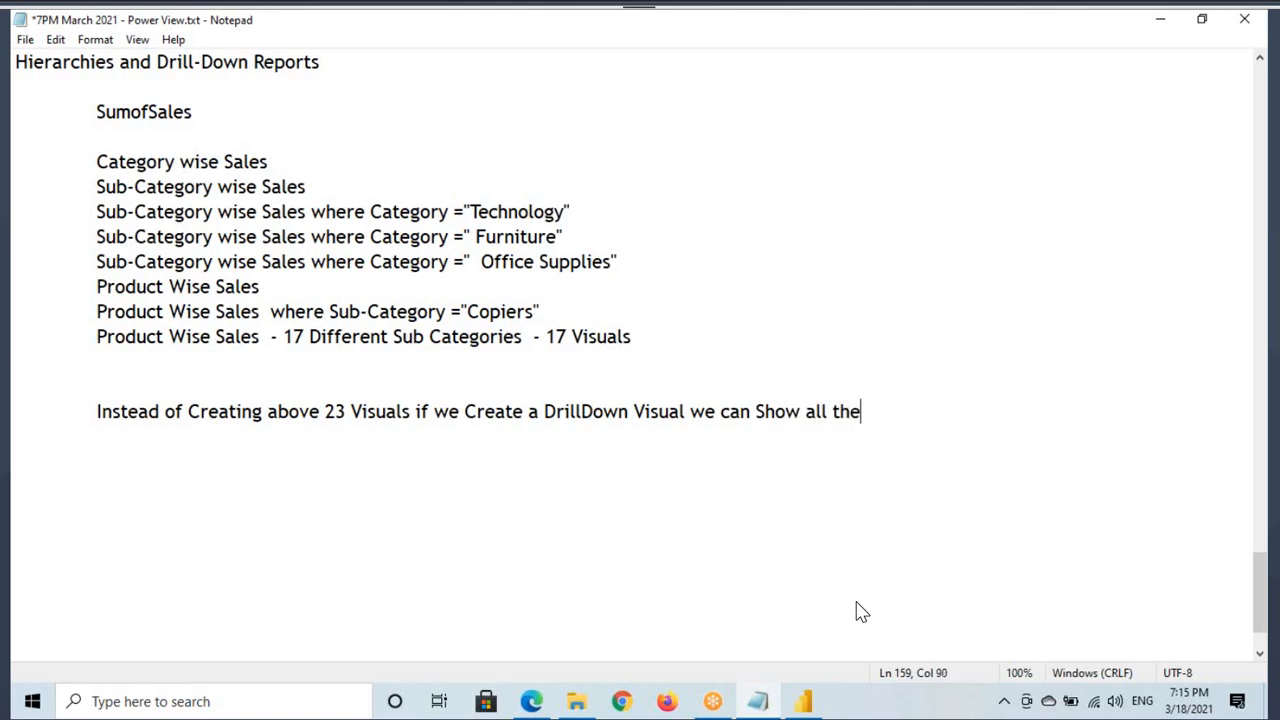
pyautogui.write(' Data in On')
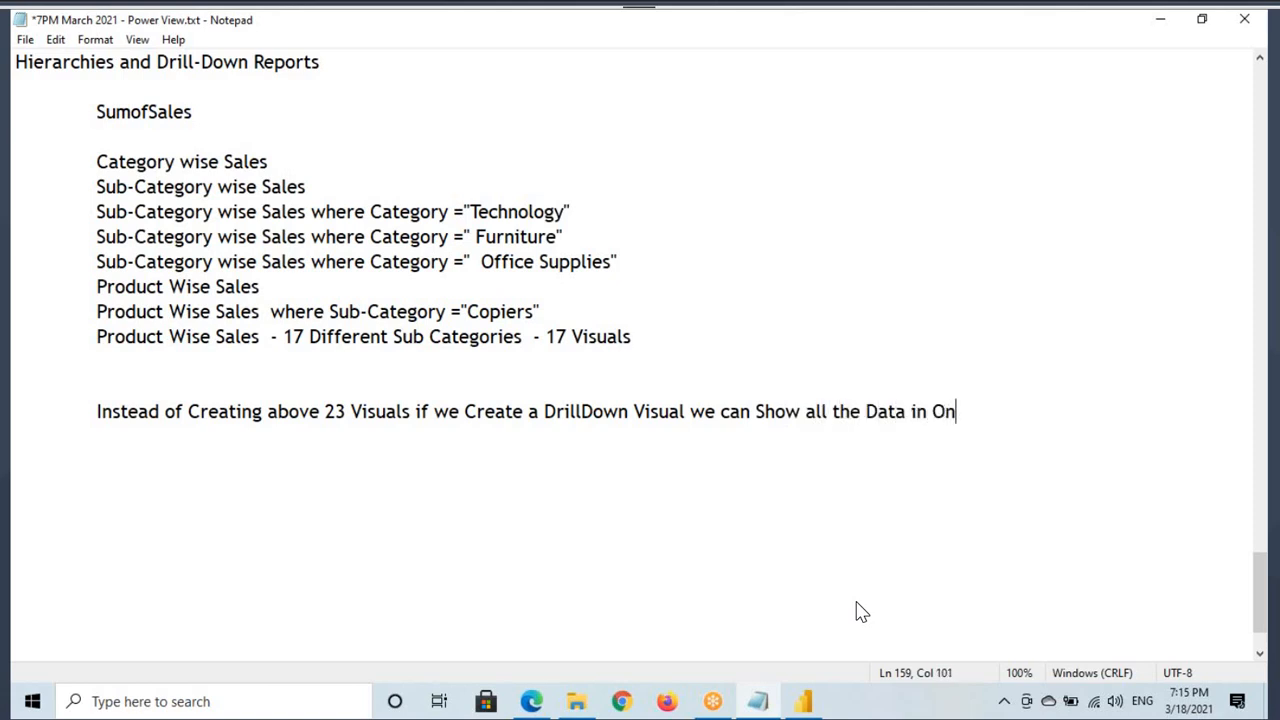
pyautogui.write('e Visuals')
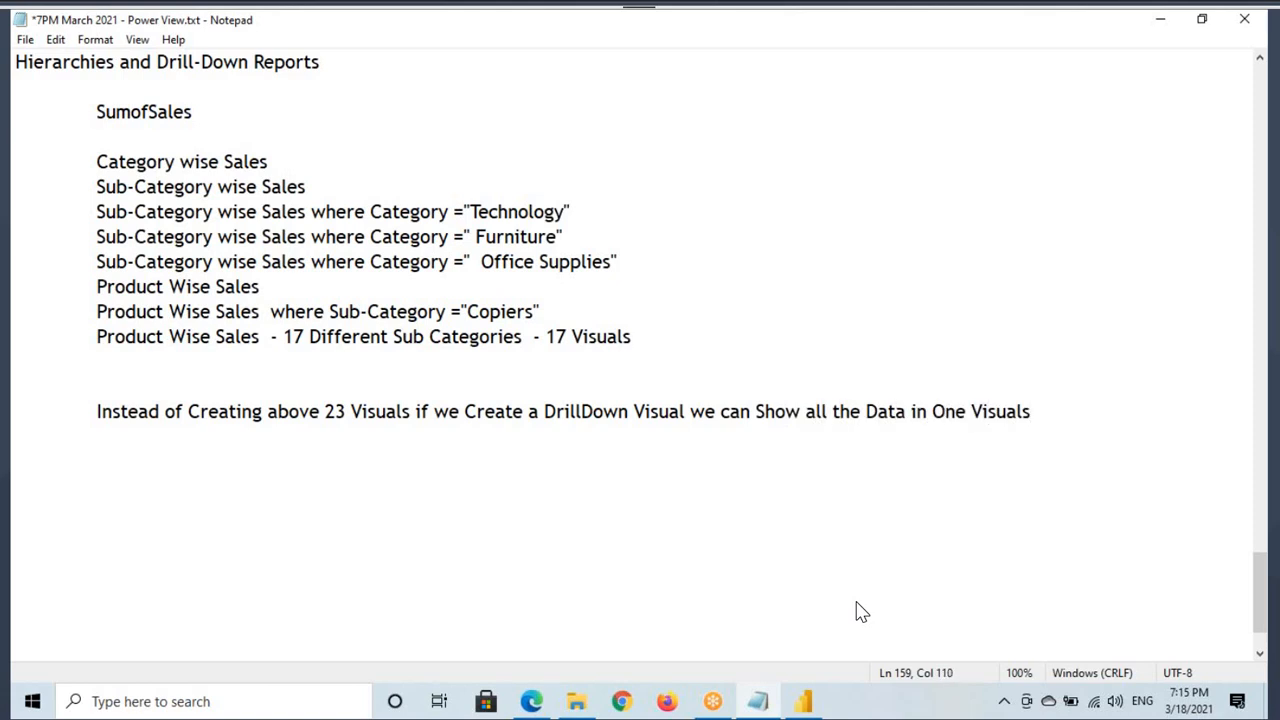
pyautogui.press('BackSpace')
pyautogui.write('.')
# Highlight 23 Visuals in the note, switch to Power BI and review the charts on Pages 1 through 4.
pyautogui.moveTo(325, 412); pyautogui.dragTo(410, 412)
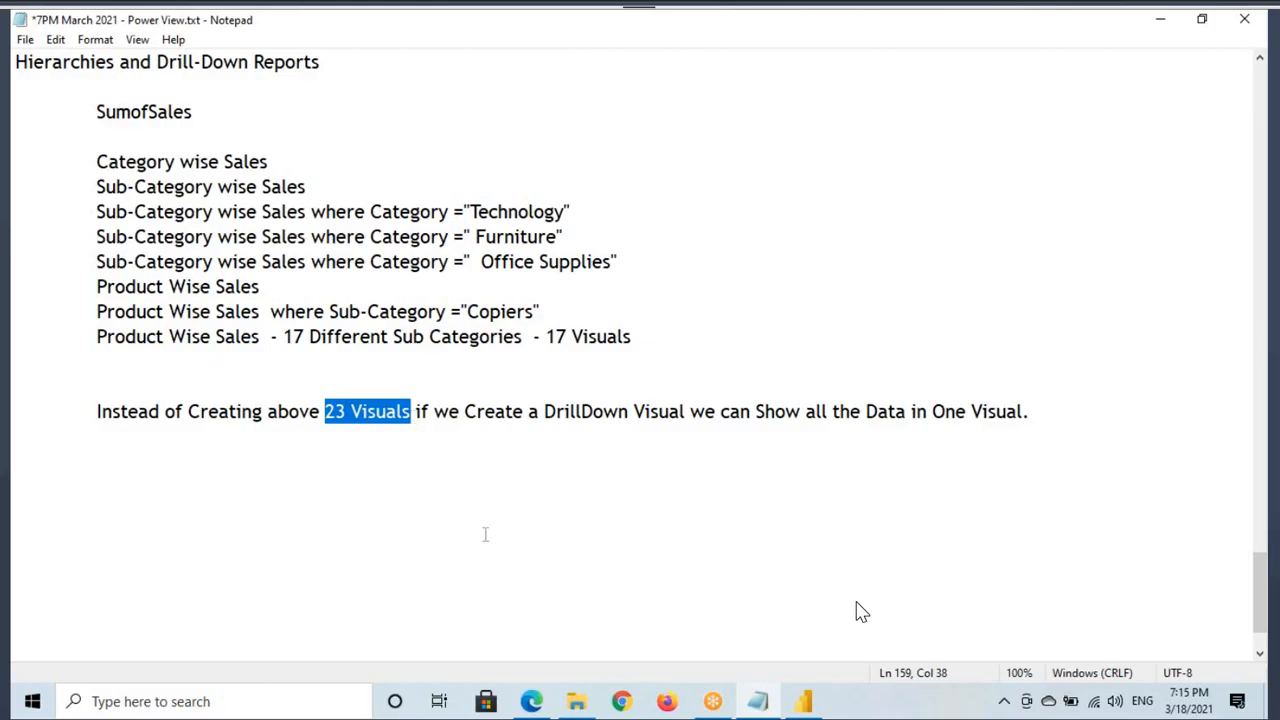
pyautogui.click(800, 699)
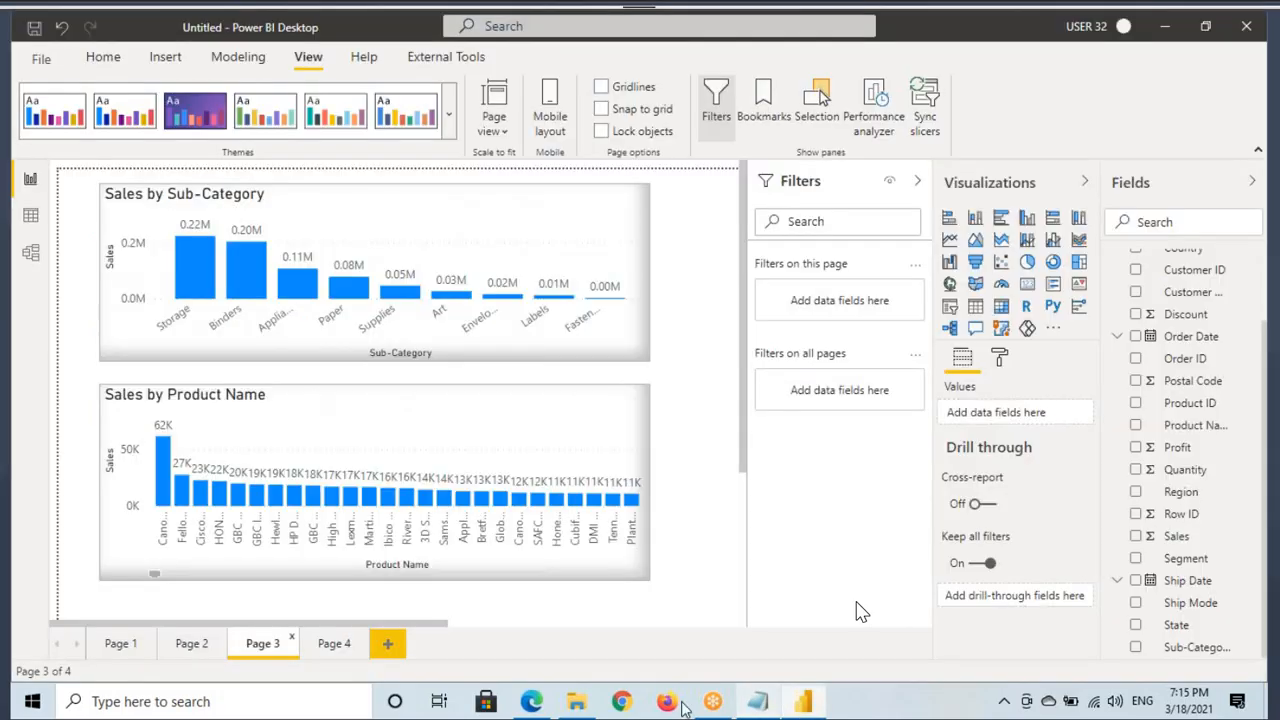
pyautogui.click(118, 646)
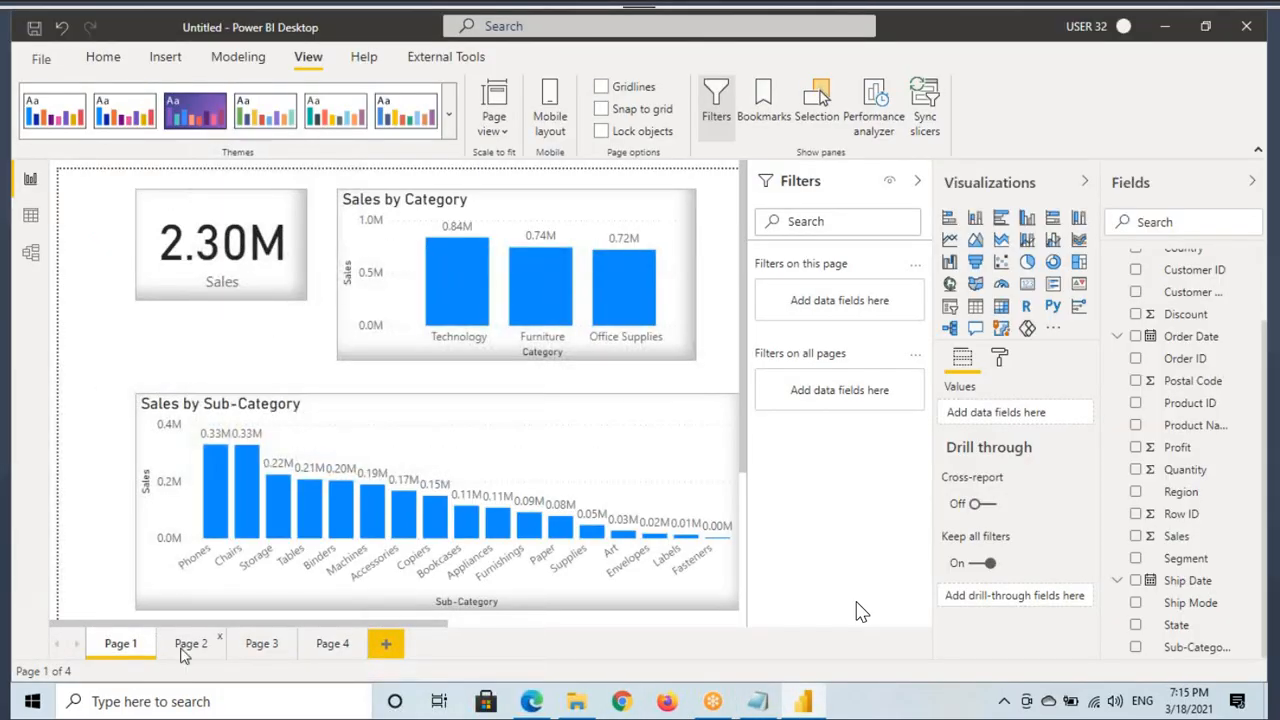
pyautogui.click(186, 645)
pyautogui.click(253, 645)
pyautogui.click(330, 645)
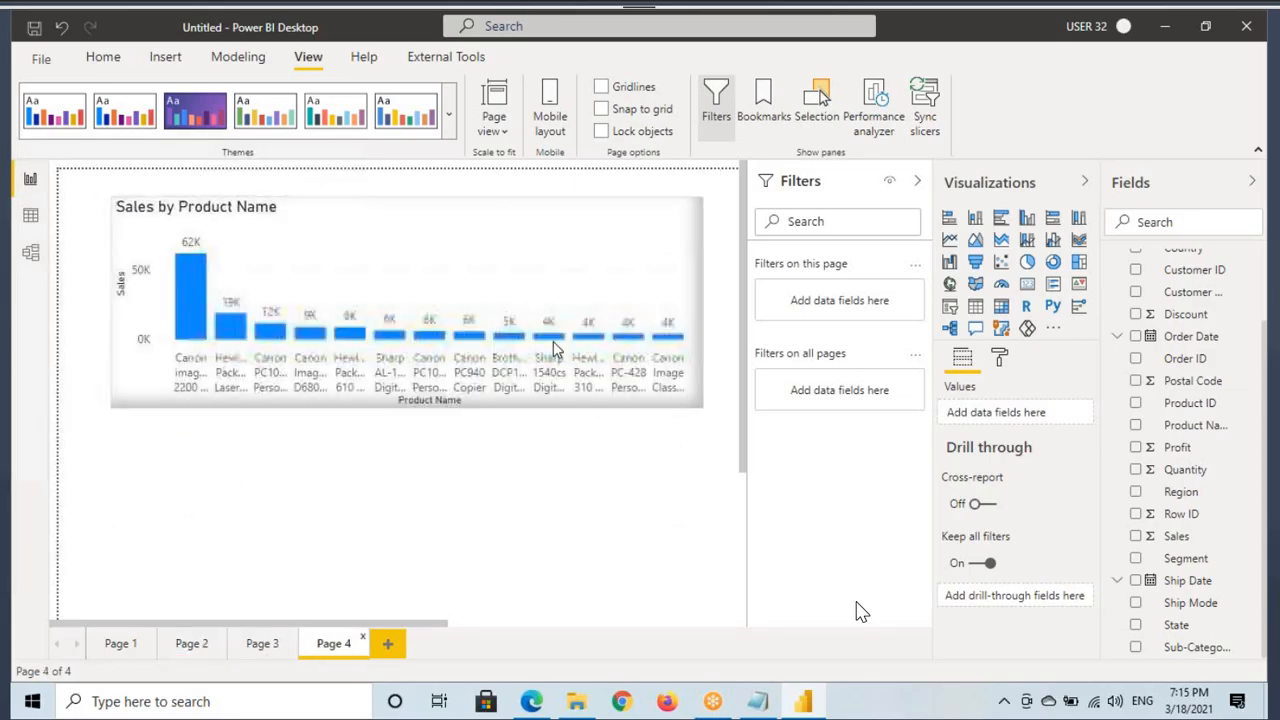
# Return to Notepad, highlight 23 Visuals and One Visual in the drill-down note for comparison, and place the cursor at the sentence's end.
pyautogui.click(774, 701)
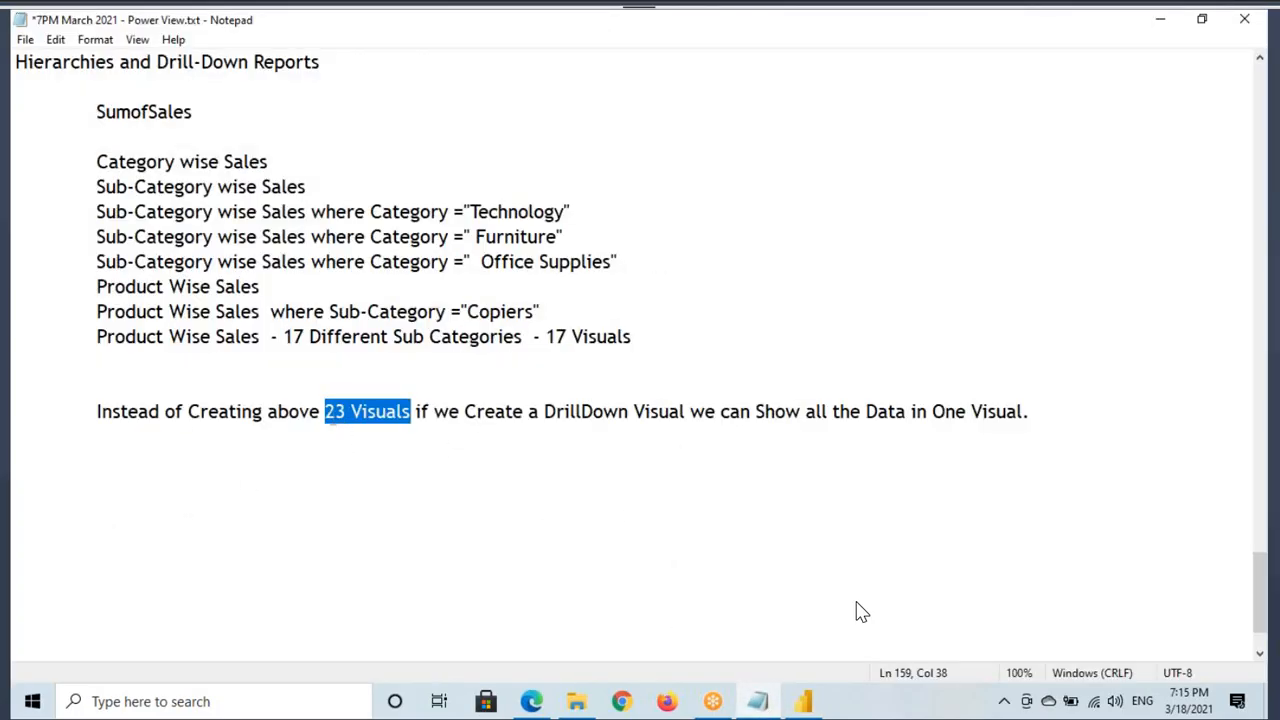
pyautogui.press('Left')
pyautogui.hotkey('shift', 'Right')
pyautogui.hotkey('shift', 'Right')
pyautogui.hotkey('shift', 'Right')
pyautogui.hotkey('shift', 'Right')
pyautogui.hotkey('shift', 'Right')
pyautogui.hotkey('shift', 'Right')
pyautogui.hotkey('shift', 'Right')
pyautogui.hotkey('shift', 'Right')
pyautogui.hotkey('shift', 'Right')
pyautogui.press('Left')
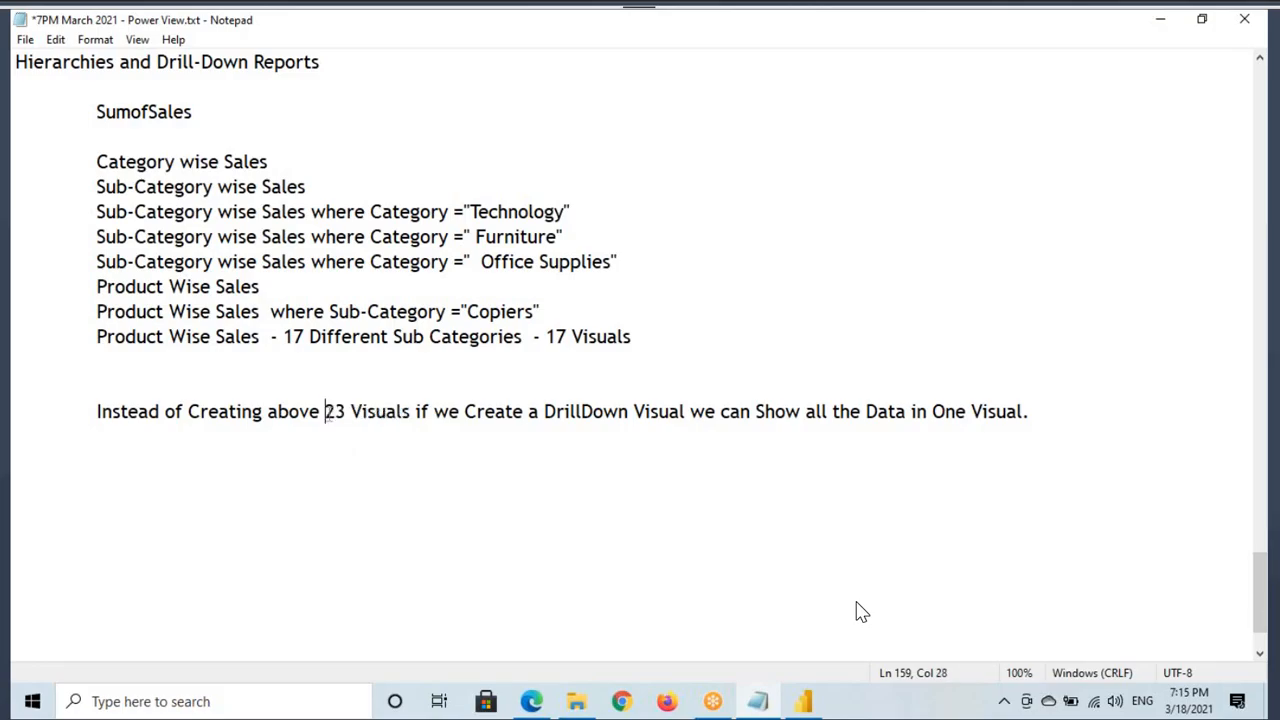
pyautogui.hotkey('shift', 'Right')
pyautogui.hotkey('shift', 'Right')
pyautogui.hotkey('shift', 'Right')
pyautogui.hotkey('shift', 'Right')
pyautogui.hotkey('shift', 'Right')
pyautogui.hotkey('shift', 'Right')
pyautogui.hotkey('shift', 'Right')
pyautogui.hotkey('shift', 'Right')
pyautogui.hotkey('shift', 'Right')
pyautogui.hotkey('shift', 'Right')
pyautogui.press('Left')
pyautogui.hotkey('shift', 'Right')
pyautogui.hotkey('shift', 'Right')
pyautogui.hotkey('shift', 'Right')
pyautogui.hotkey('shift', 'Right')
pyautogui.hotkey('shift', 'Right')
pyautogui.hotkey('shift', 'Right')
pyautogui.hotkey('shift', 'Right')
pyautogui.hotkey('shift', 'Right')
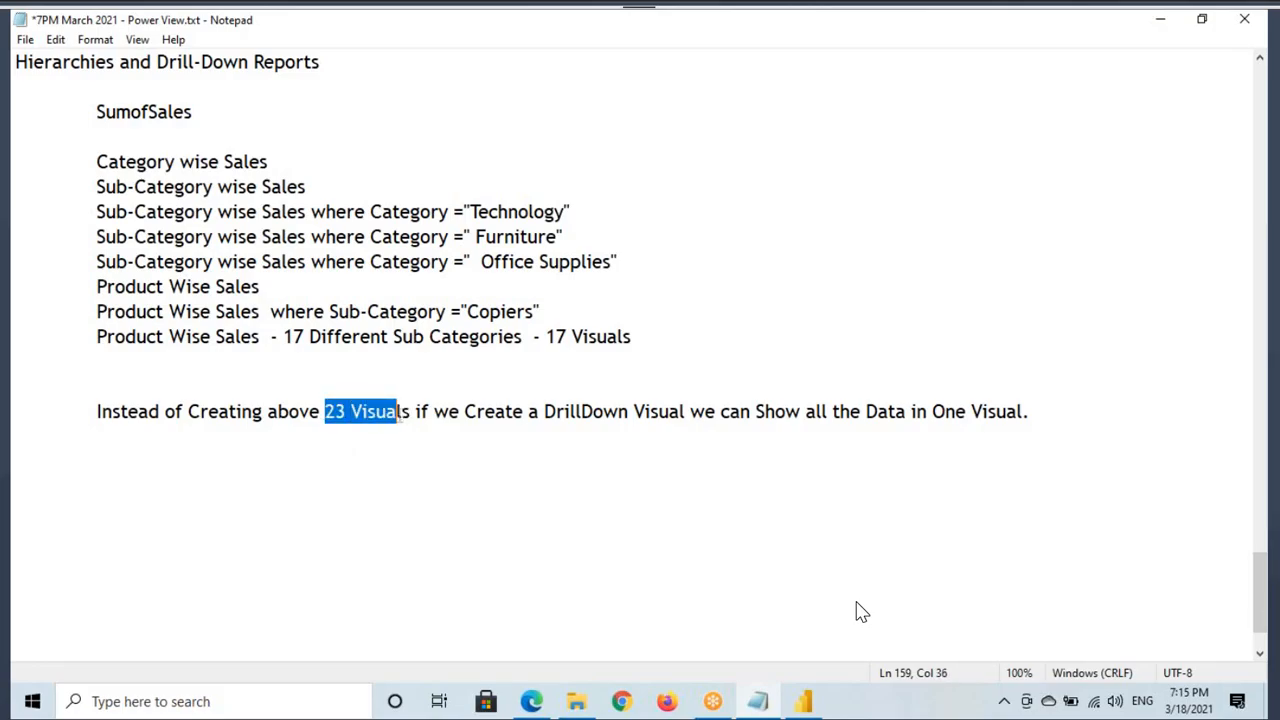
pyautogui.moveTo(944, 414); pyautogui.dragTo(1018, 418)
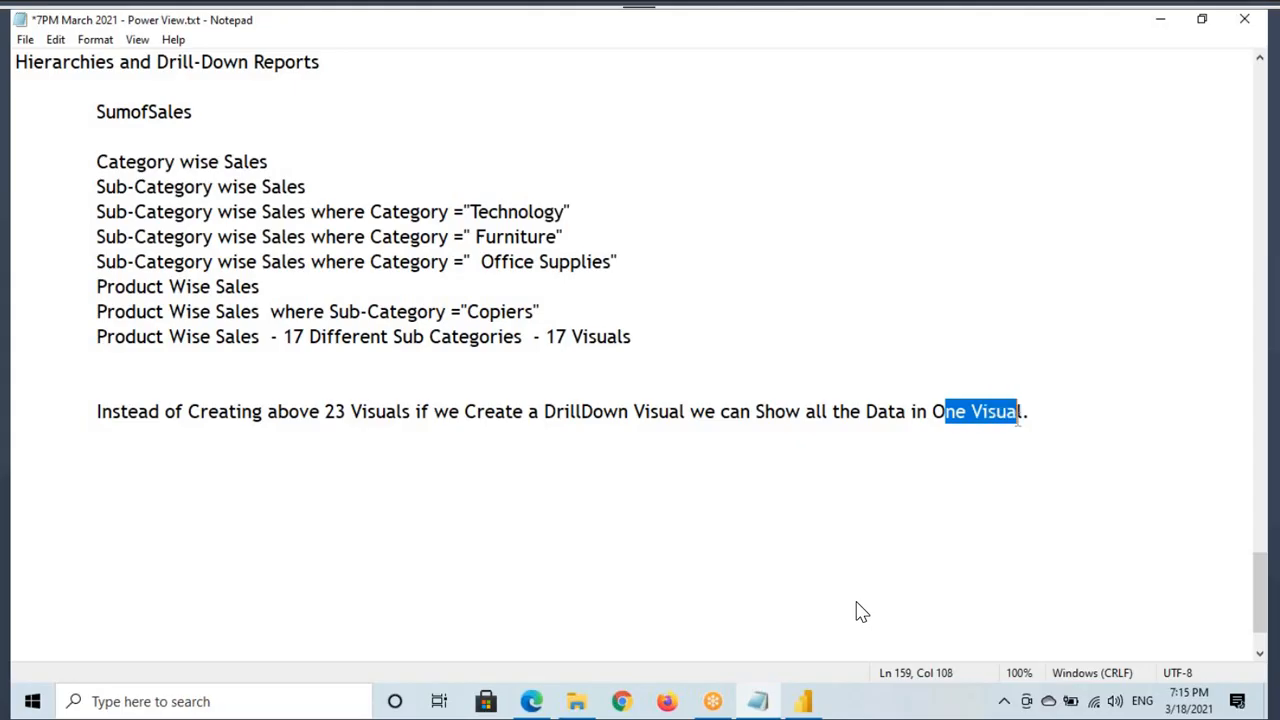
pyautogui.click(1040, 410)
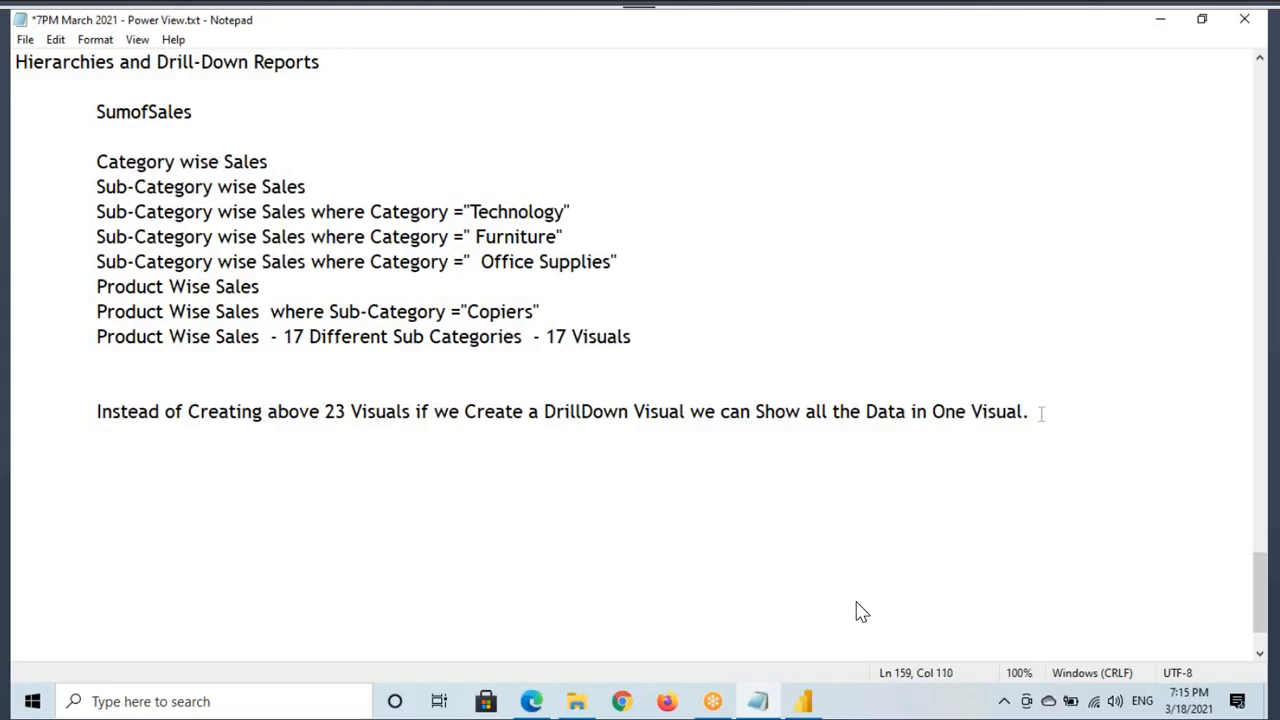
# Start a new line below the drill-down note reading: To Create a DrillDown Visual we neeed.
pyautogui.press('Return')
pyautogui.press('Return')
pyautogui.scroll(1, 316, 372)
pyautogui.moveTo(636, 263); pyautogui.dragTo(481, 188)
pyautogui.moveTo(390, 170); pyautogui.dragTo(31, 92)
pyautogui.moveTo(543, 337); pyautogui.dragTo(628, 337)
pyautogui.click(85, 387)
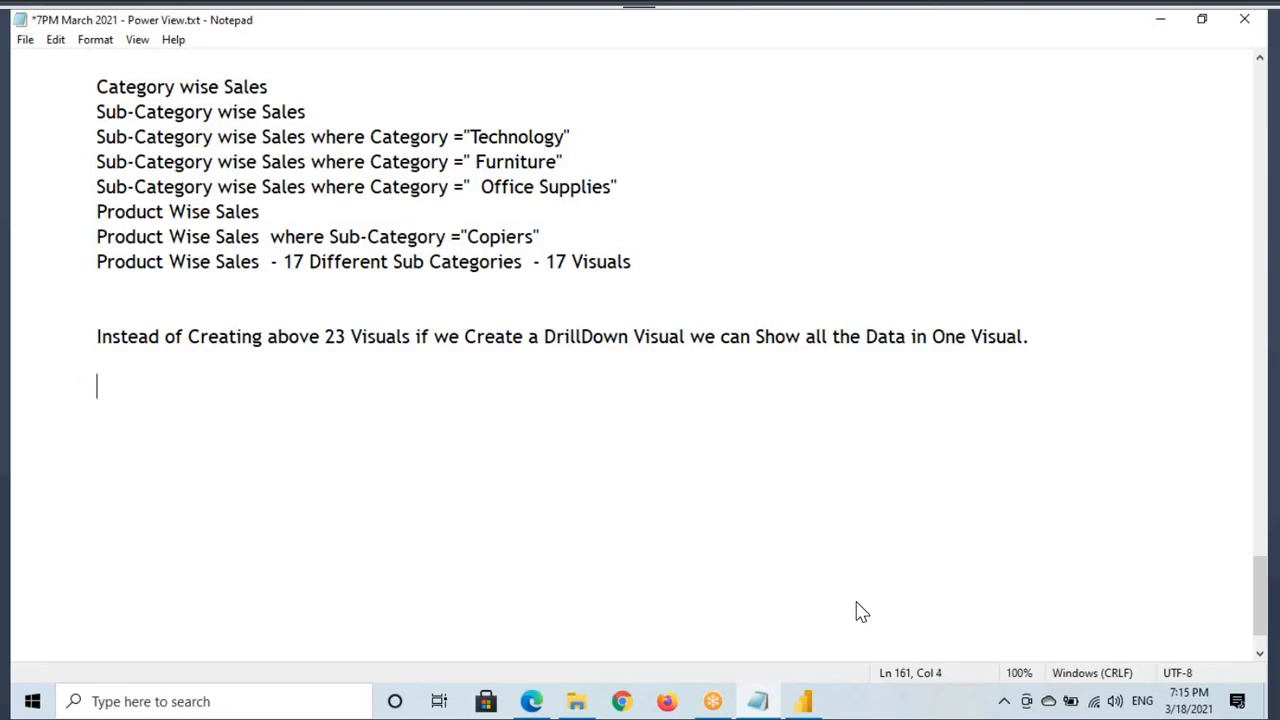
pyautogui.write('To Create a Dri')
pyautogui.write('llD')
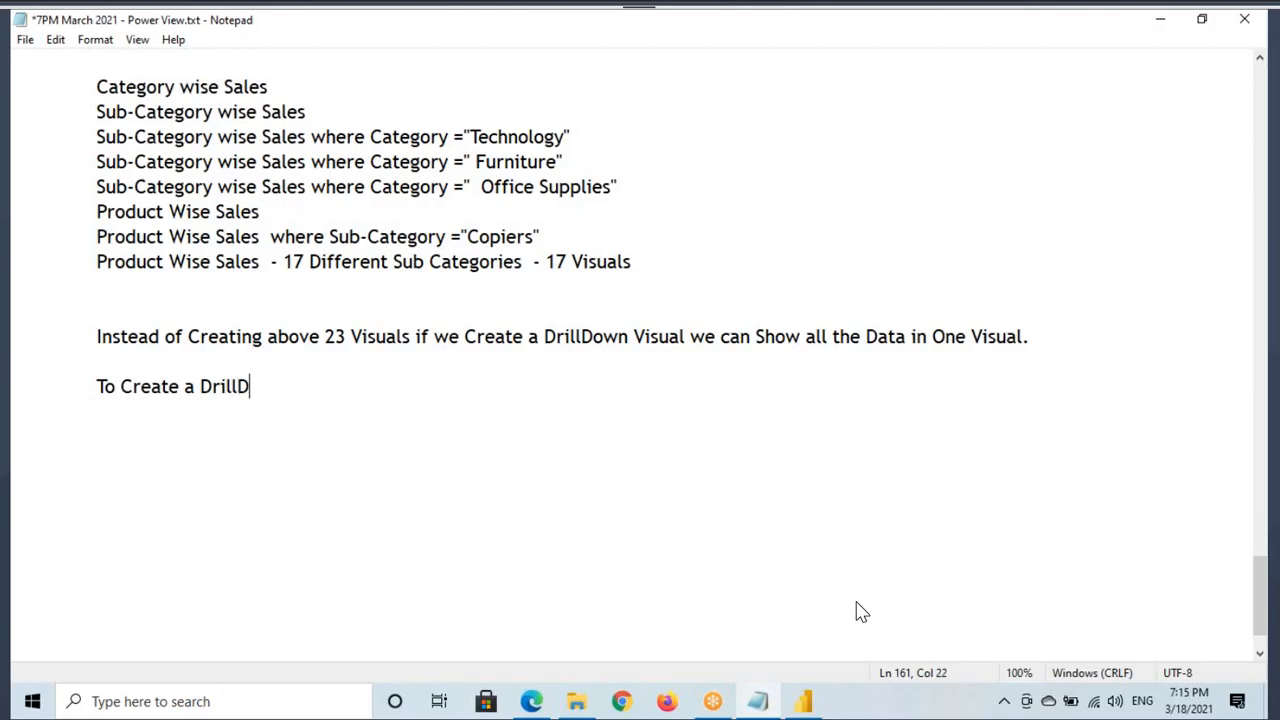
pyautogui.write('own Visuals')
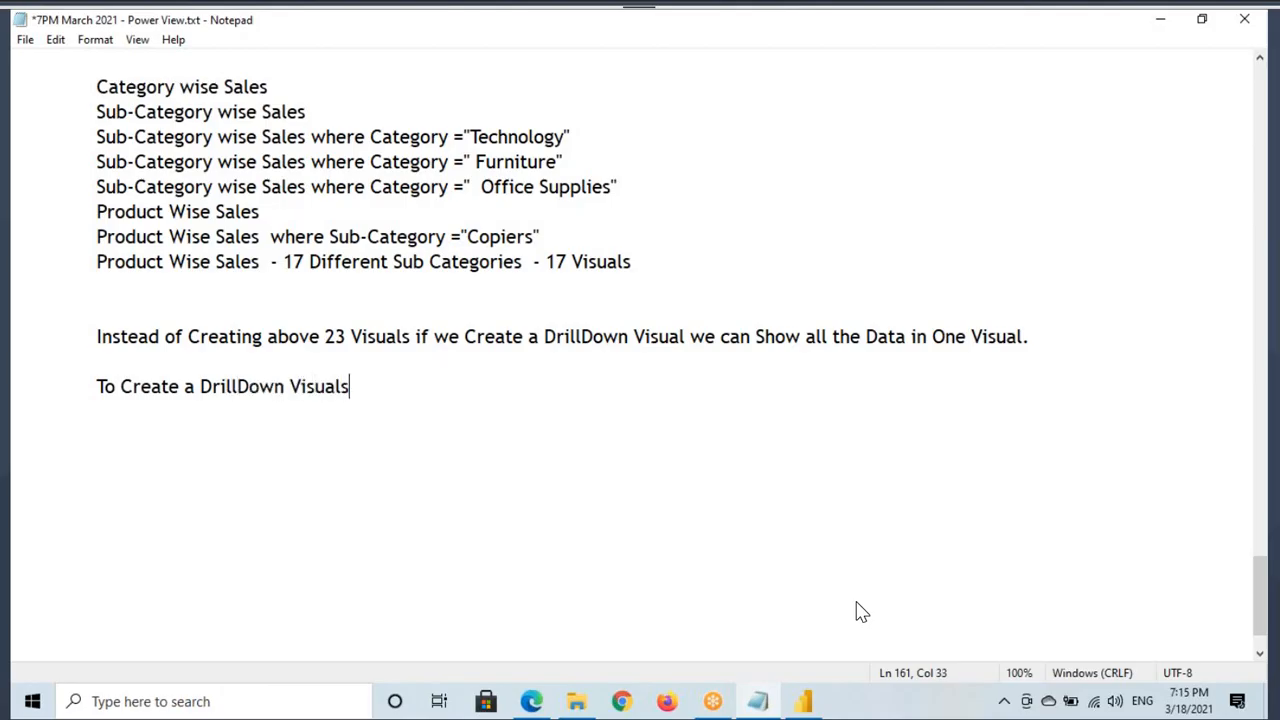
pyautogui.write('s we neeed')
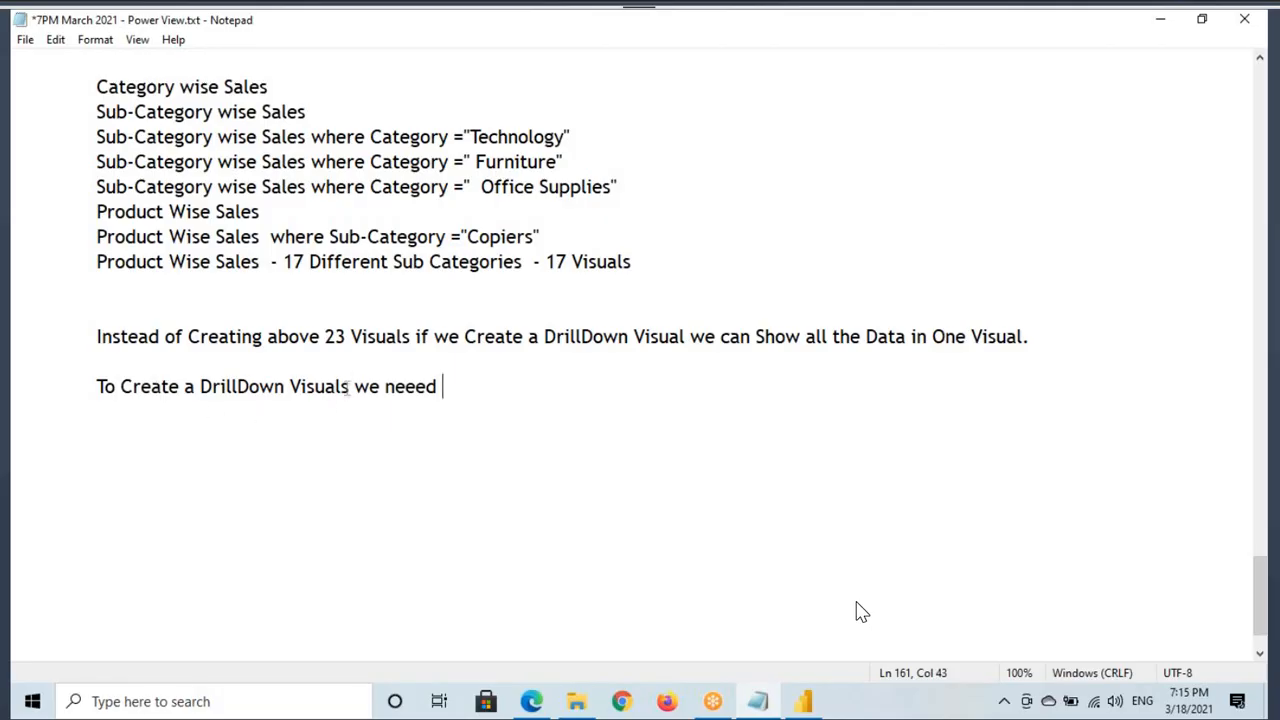
pyautogui.press('BackSpace')
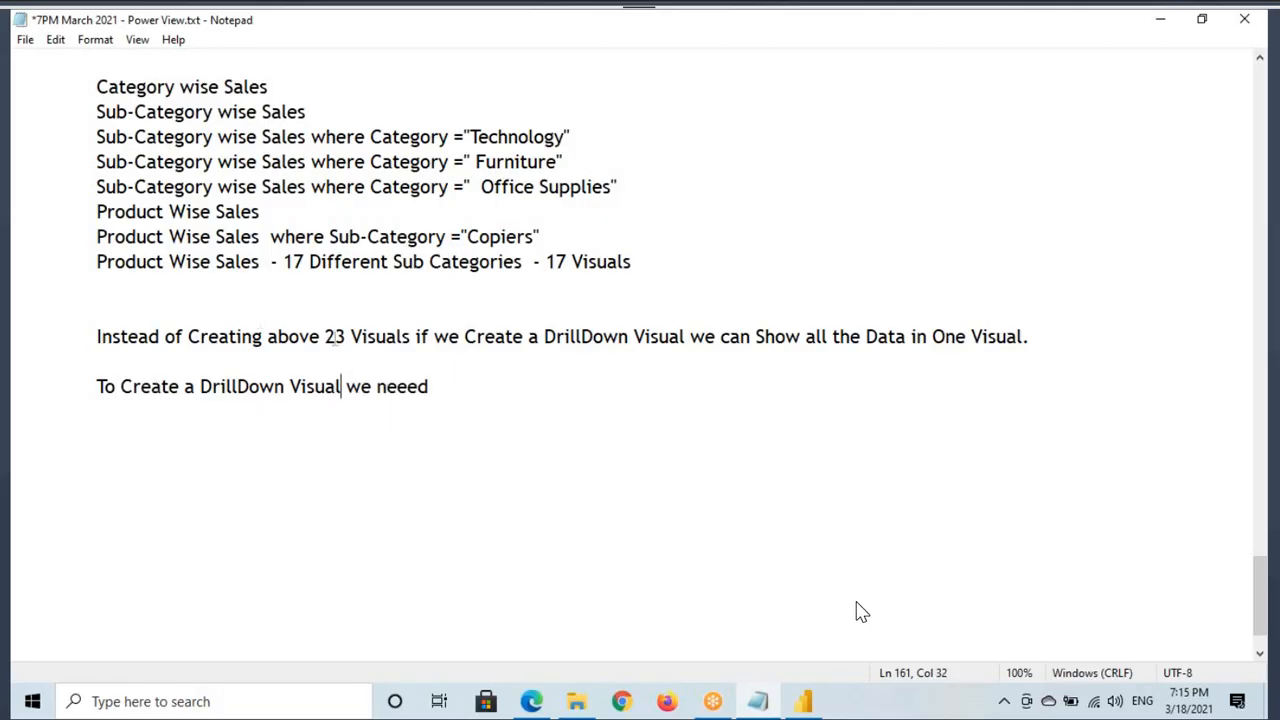
# Highlight 23 Visuals, One Visual and the words we neeed in the drill-down notes for emphasis.
pyautogui.moveTo(326, 336); pyautogui.dragTo(410, 336)
pyautogui.moveTo(928, 336); pyautogui.dragTo(1018, 336)
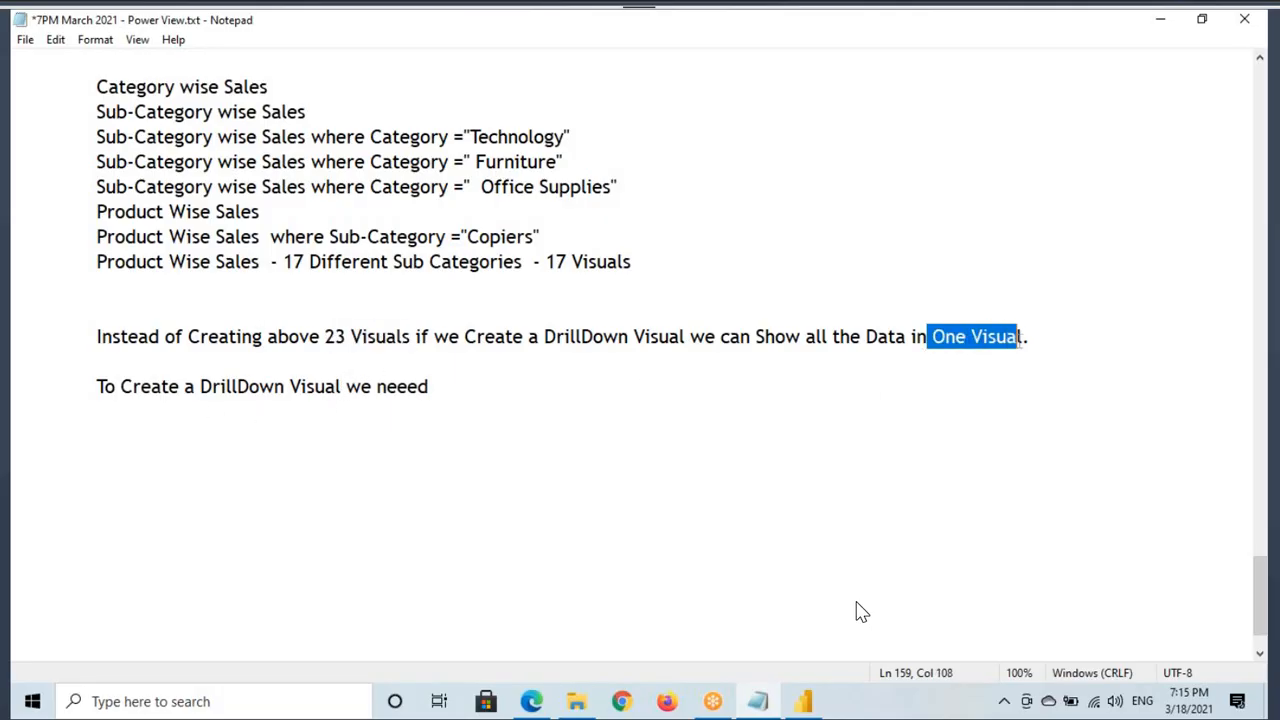
pyautogui.moveTo(886, 336); pyautogui.dragTo(1032, 336)
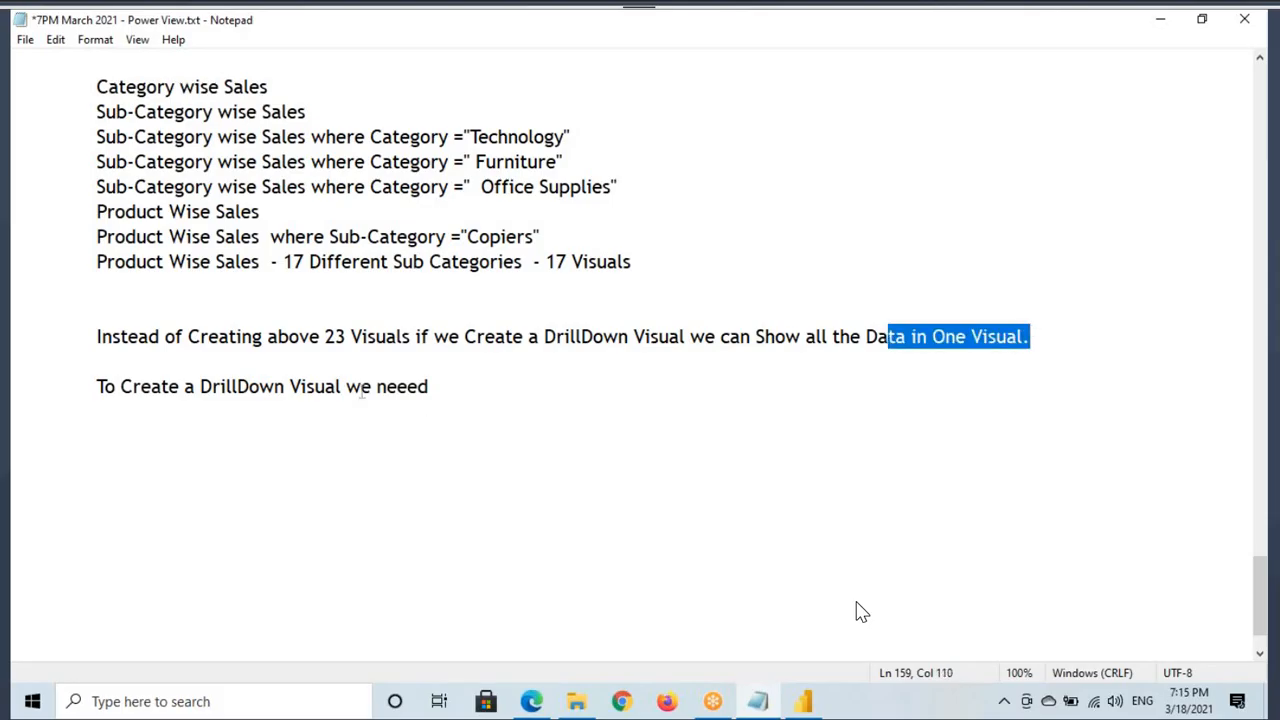
pyautogui.moveTo(360, 388); pyautogui.dragTo(436, 388)
pyautogui.click(462, 403)
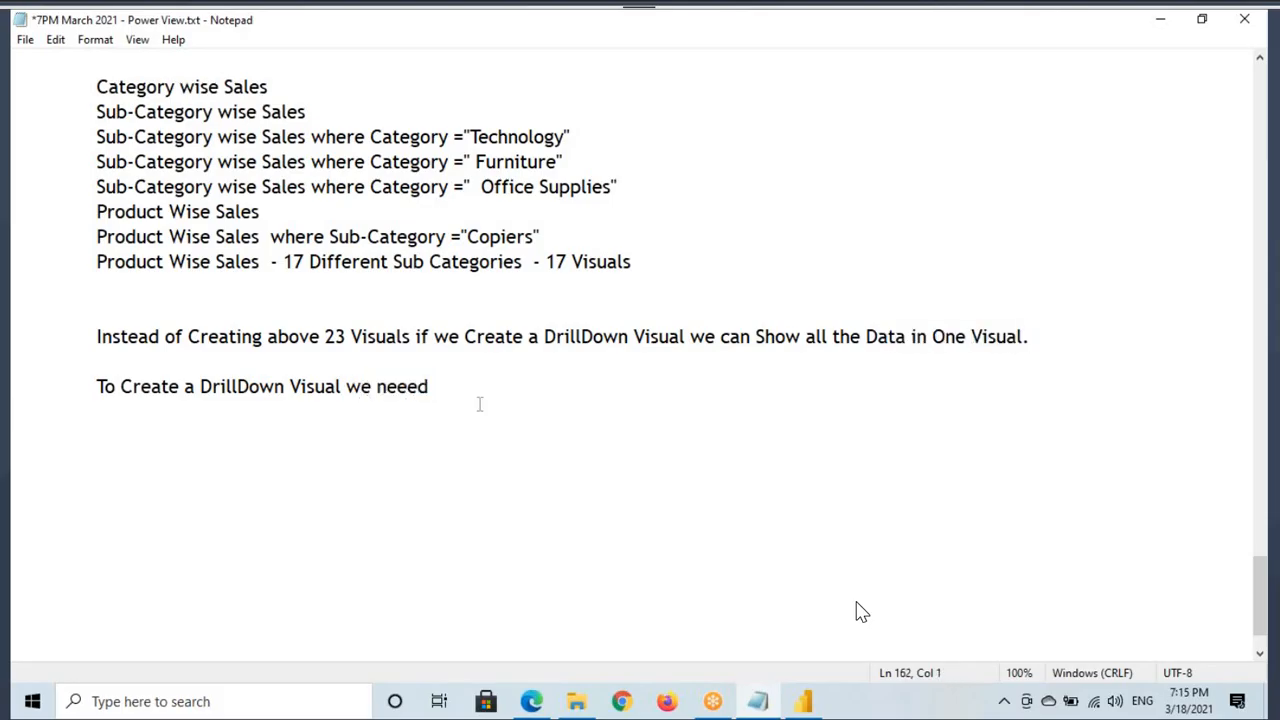
# Complete the unfinished line with: to Create a Hierarchy.
pyautogui.click(469, 382)
pyautogui.write('to Create a Hierr')
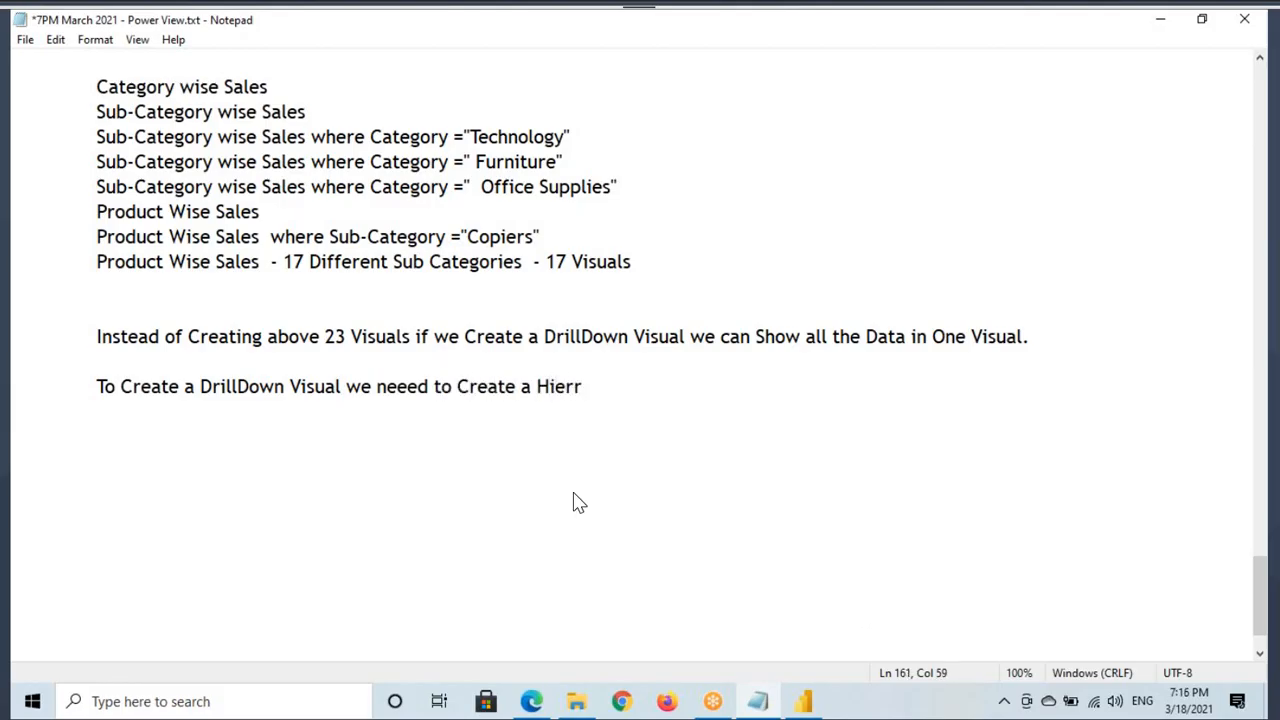
pyautogui.press('BackSpace')
pyautogui.write('archy.')
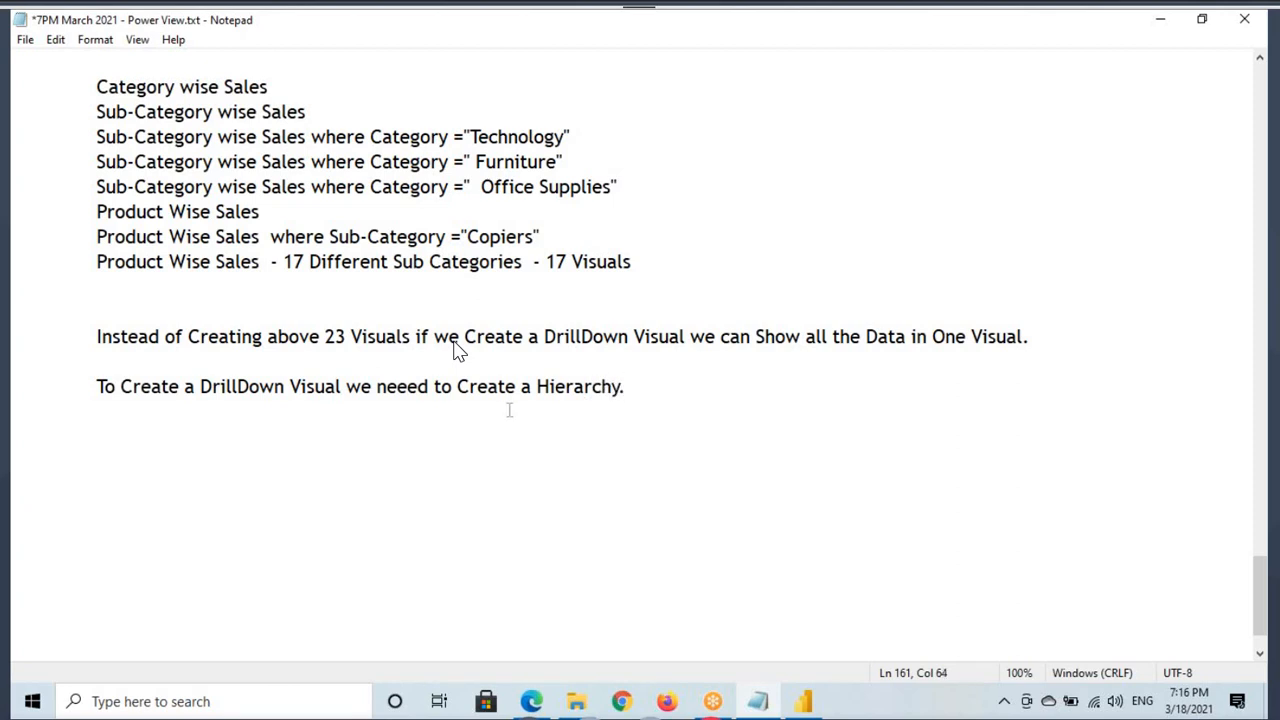
# Add another line to the note: To Create a Hierarchy we need Related Dimension Columns.
pyautogui.press('Return')
pyautogui.write('To Create a Hie')
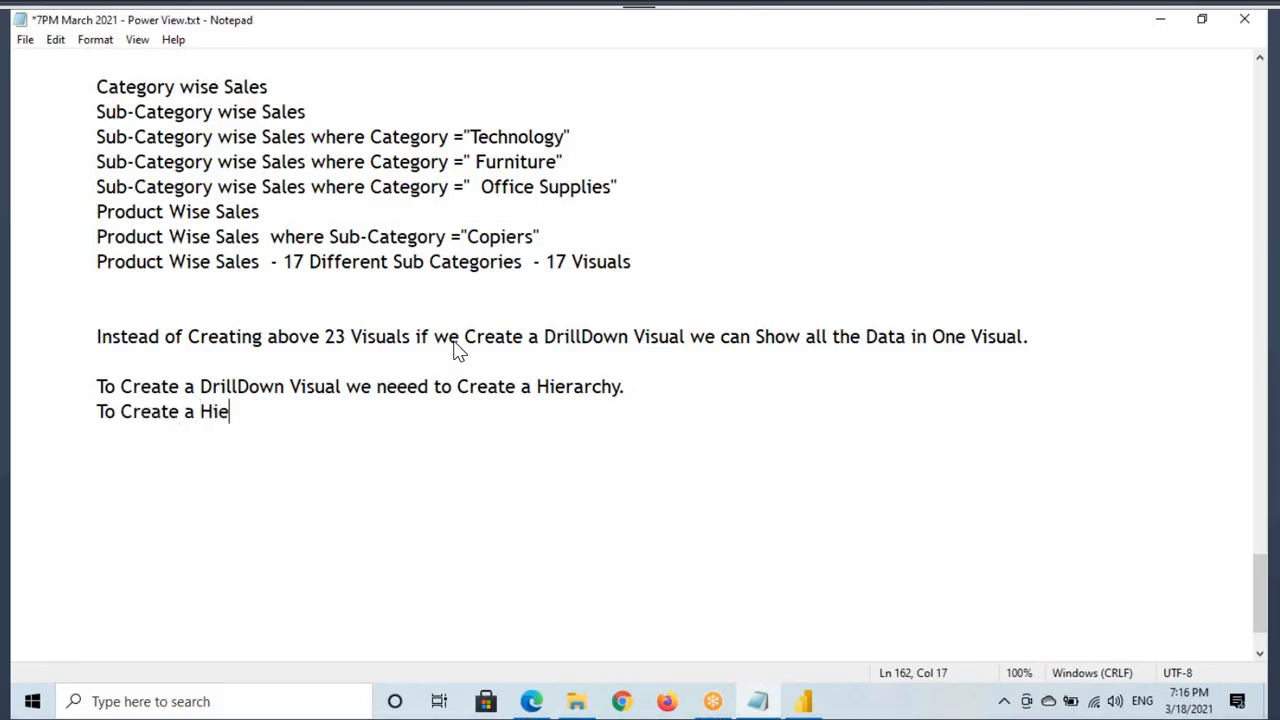
pyautogui.write('rarchu')
pyautogui.press('BackSpace')
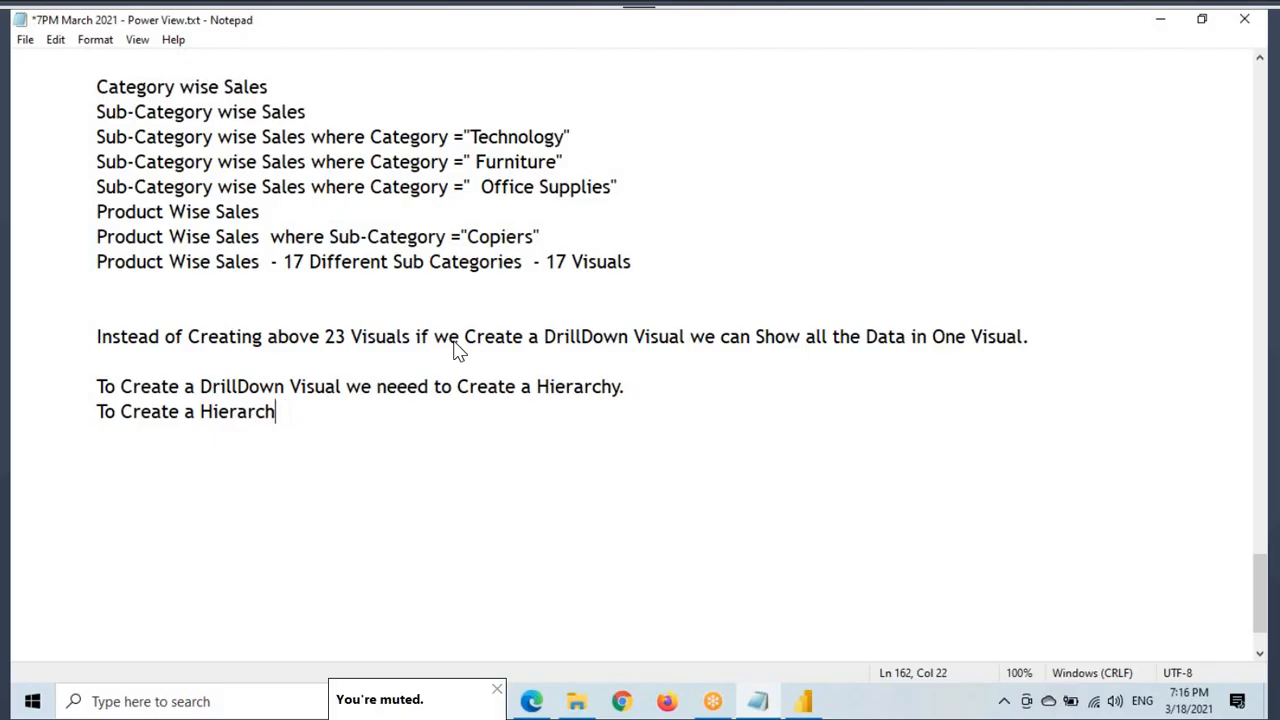
pyautogui.write('y we nee')
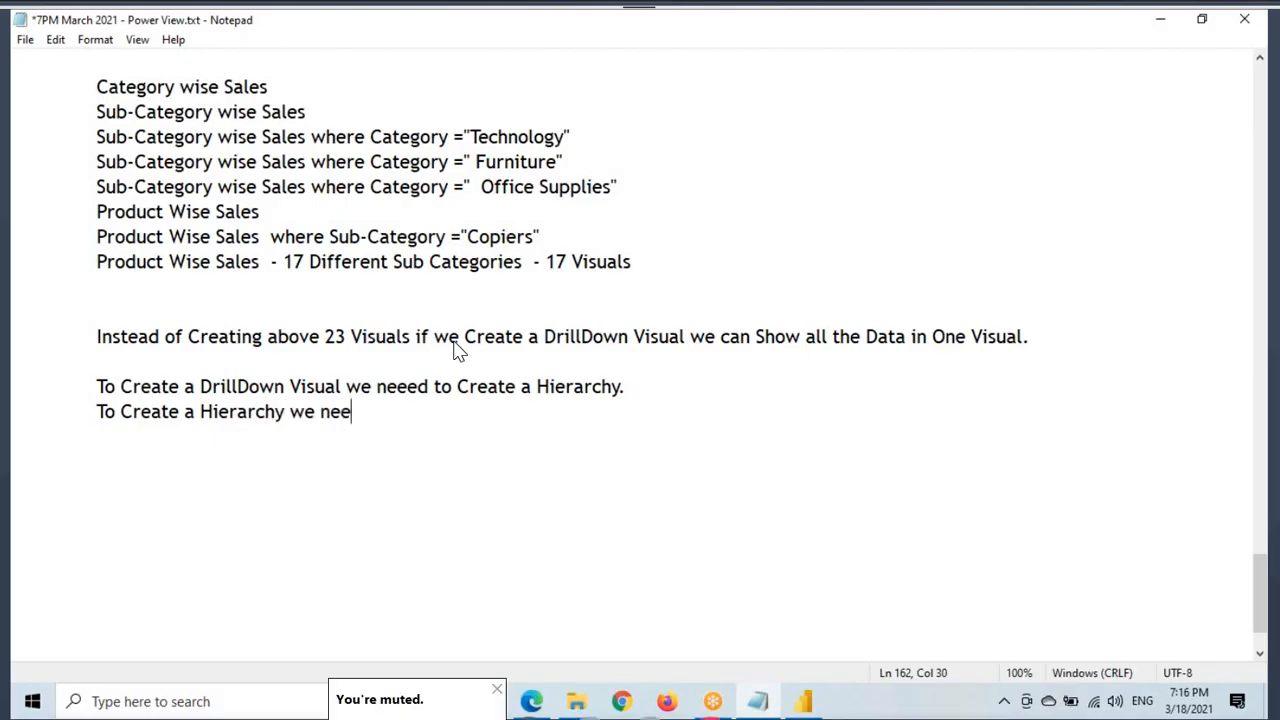
pyautogui.write('d Related ')
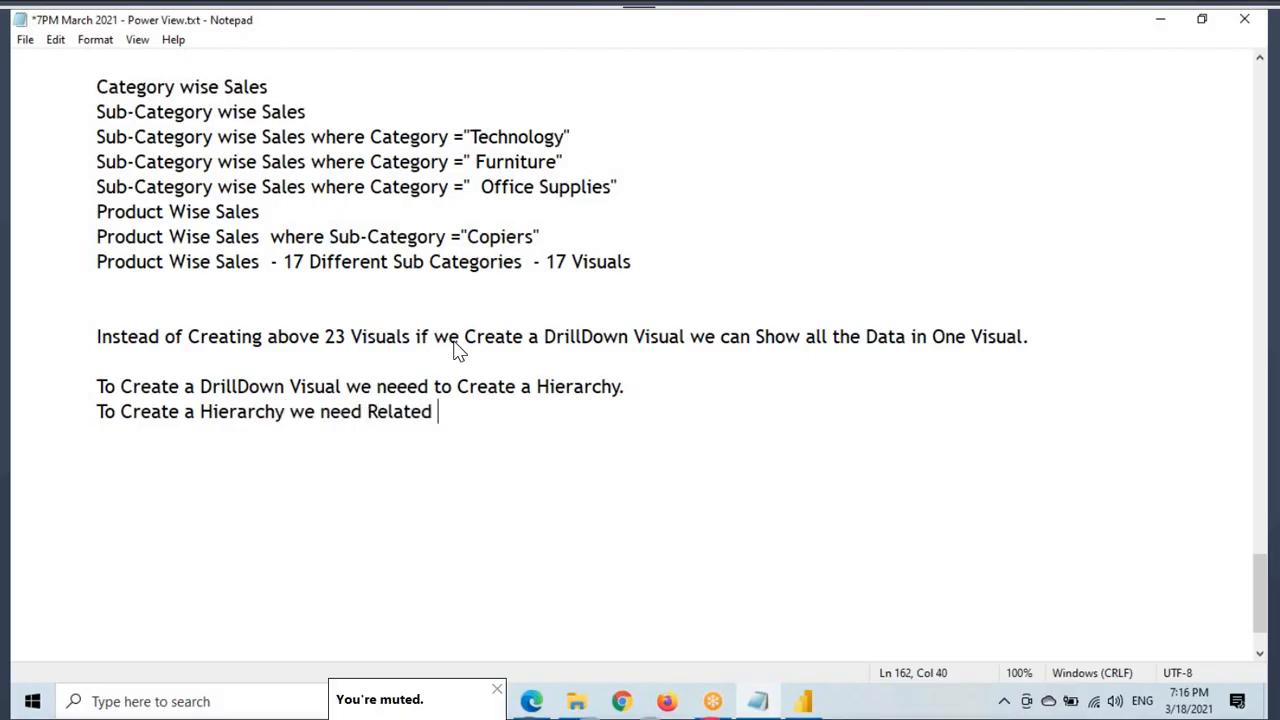
pyautogui.write('Dimension ')
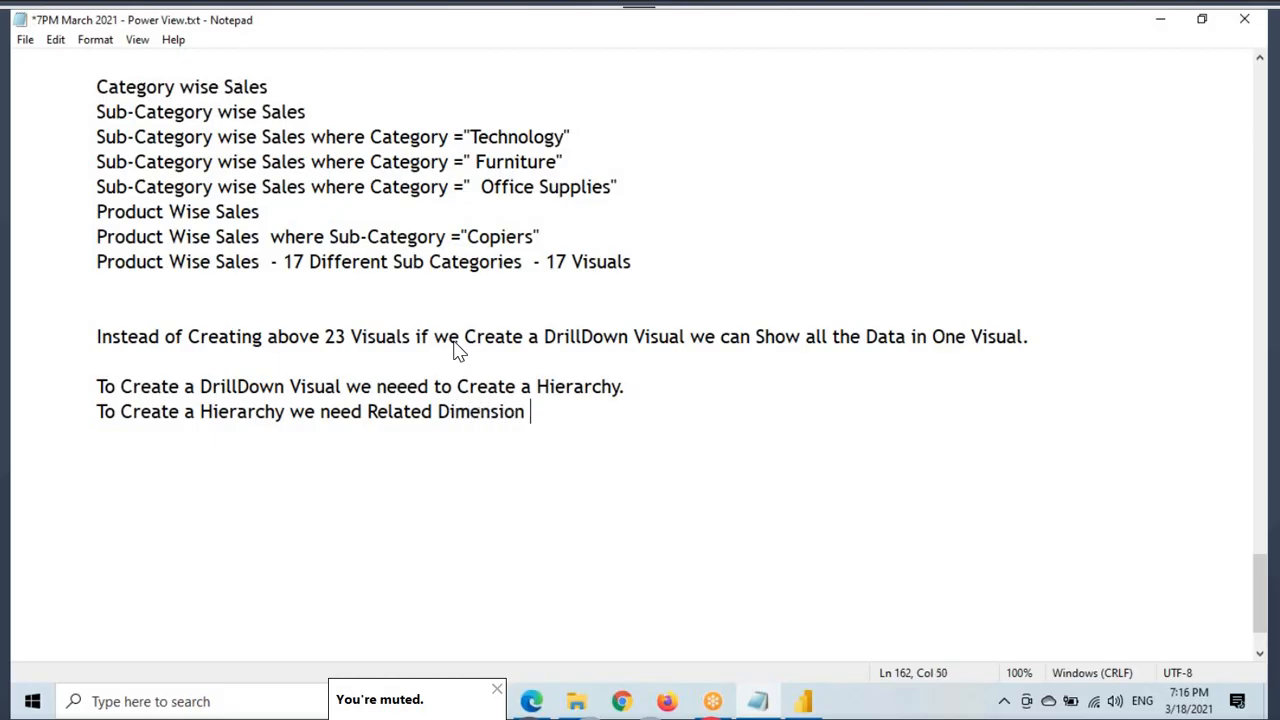
pyautogui.write('Columns')
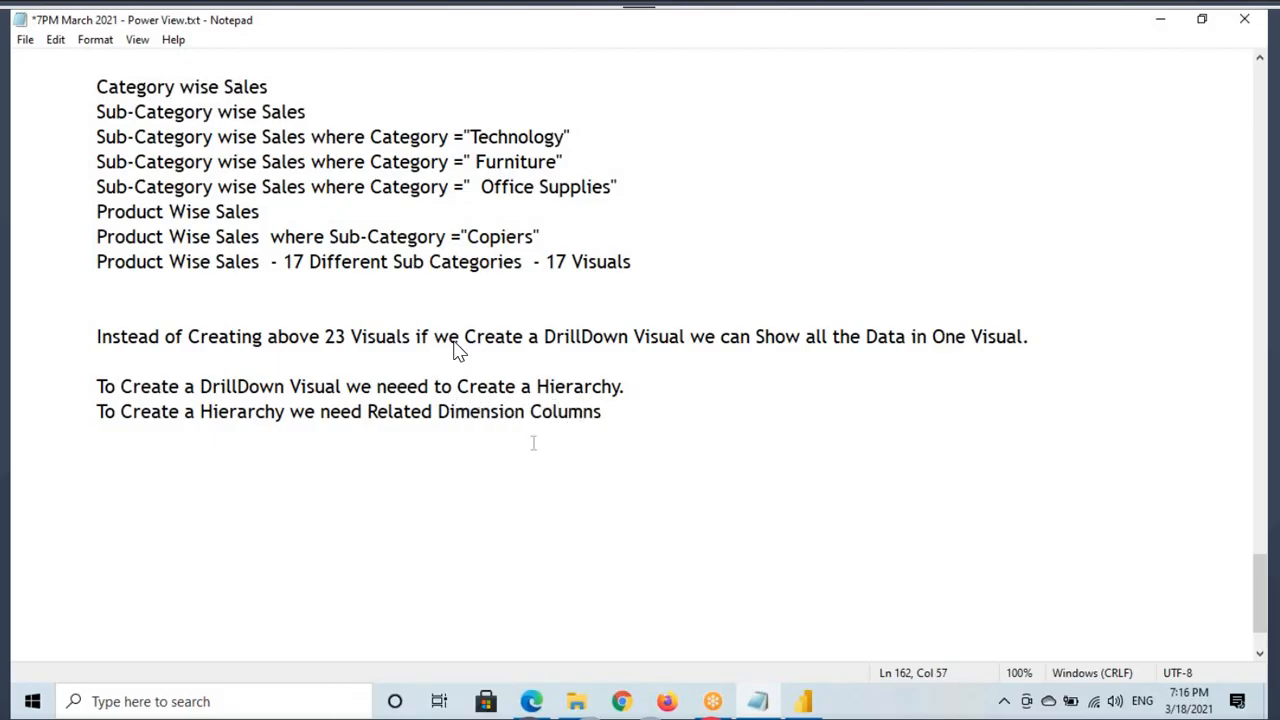
# Annotate the links from Related Dimension to Hierarchy to DrillDown Visual, cross out 23 Visuals, clear the marks, and highlight 23 Visuals.
pyautogui.moveTo(370, 403)
pyautogui.mouseDown()
pyautogui.moveTo(463, 436)
pyautogui.moveTo(523, 433)
pyautogui.mouseUp()
pyautogui.moveTo(424, 426)
pyautogui.mouseDown()
pyautogui.moveTo(761, 433)
pyautogui.moveTo(588, 373)
pyautogui.moveTo(621, 399)
pyautogui.moveTo(386, 300)
pyautogui.moveTo(277, 380)
pyautogui.moveTo(320, 357)
pyautogui.mouseUp()
pyautogui.moveTo(213, 393)
pyautogui.mouseDown()
pyautogui.moveTo(336, 395)
pyautogui.moveTo(320, 397)
pyautogui.mouseUp()
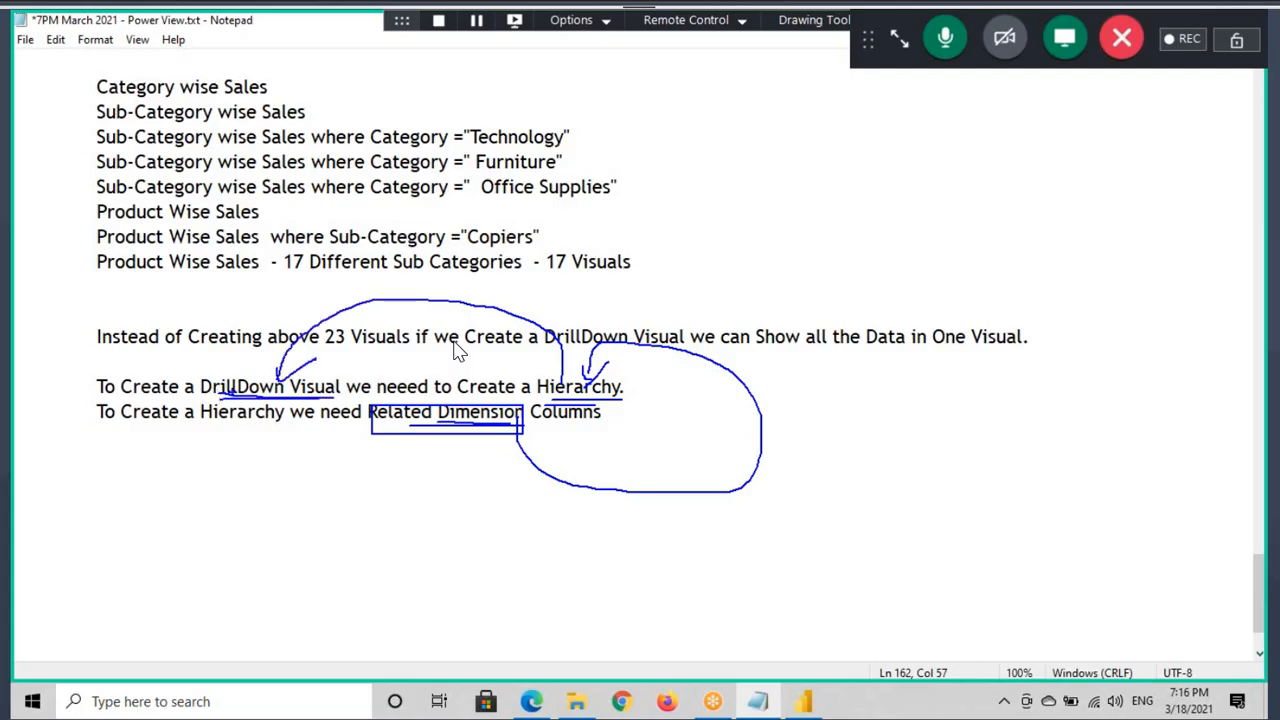
pyautogui.moveTo(203, 372)
pyautogui.mouseDown()
pyautogui.moveTo(340, 401)
pyautogui.moveTo(202, 370)
pyautogui.mouseUp()
pyautogui.moveTo(340, 348)
pyautogui.mouseDown()
pyautogui.moveTo(412, 316)
pyautogui.moveTo(399, 345)
pyautogui.mouseUp()
pyautogui.moveTo(410, 302)
pyautogui.mouseDown()
pyautogui.moveTo(329, 353)
pyautogui.moveTo(398, 354)
pyautogui.mouseUp()
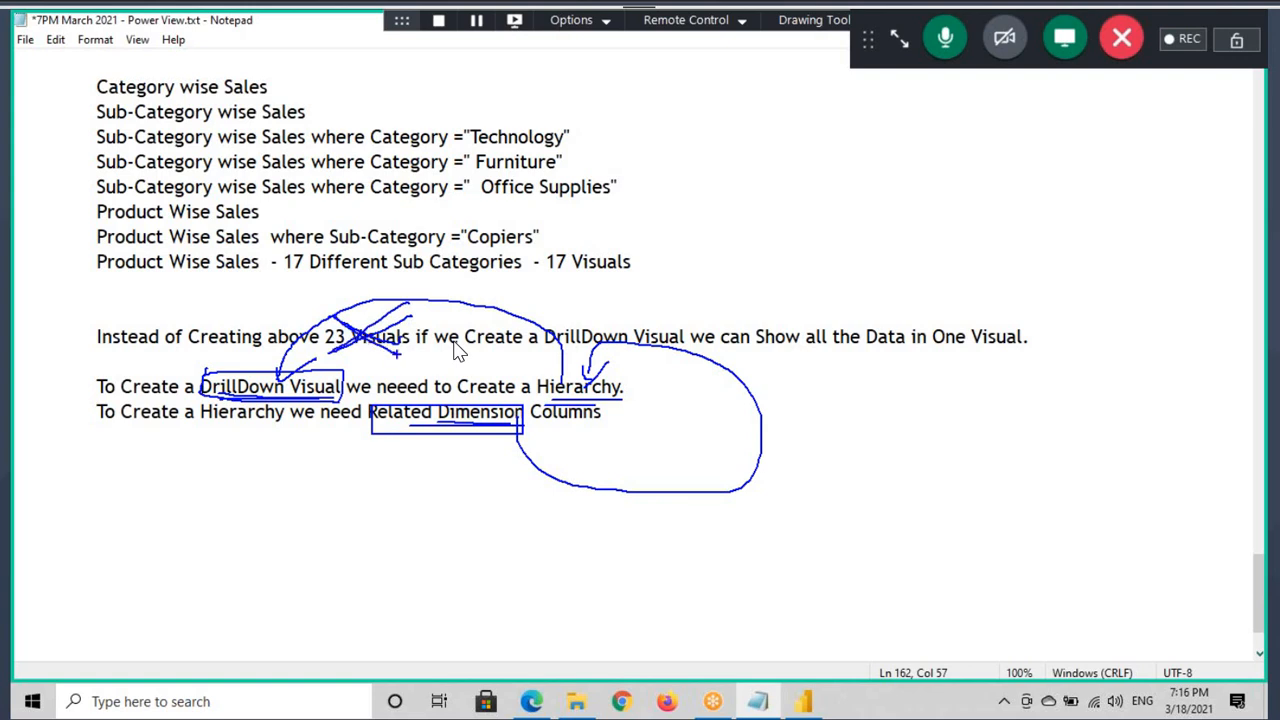
pyautogui.press('Escape')
pyautogui.moveTo(326, 338); pyautogui.dragTo(436, 337)
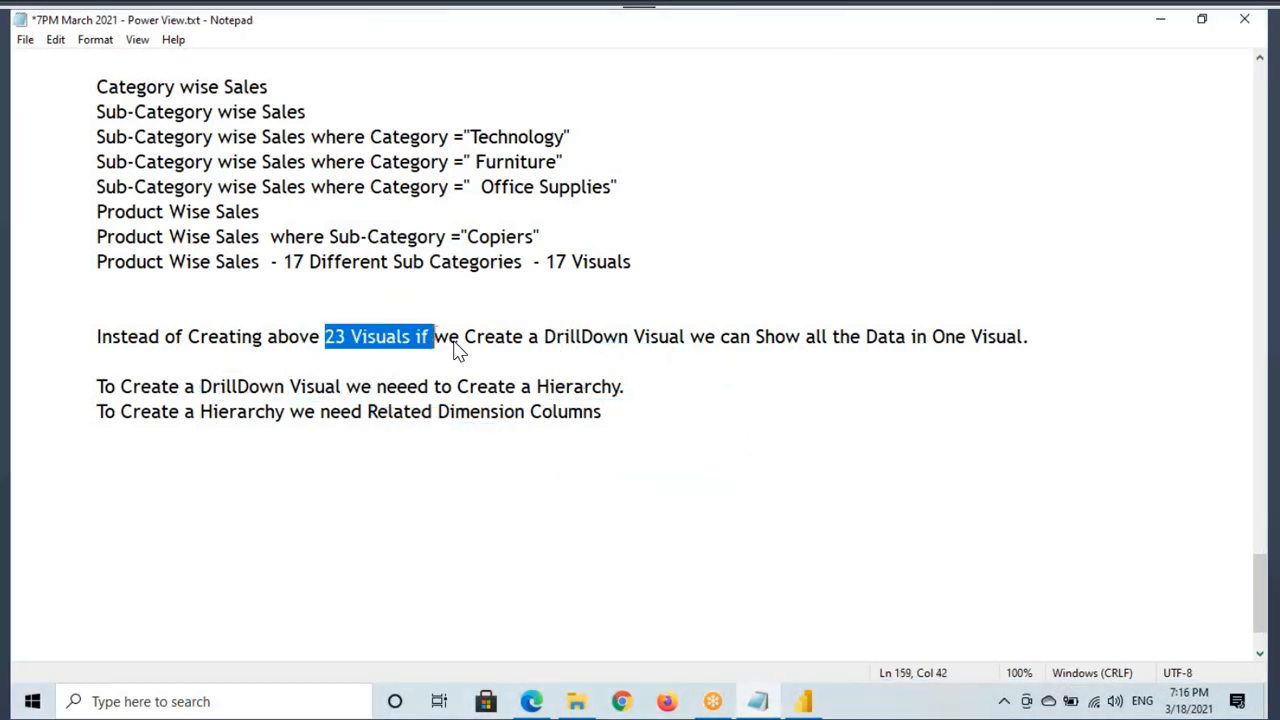
pyautogui.hotkey('ctrl', 'End')
# Switch to Power BI Desktop, show the Orders table data and select the Category column.
pyautogui.hotkey('alt', 'Tab')
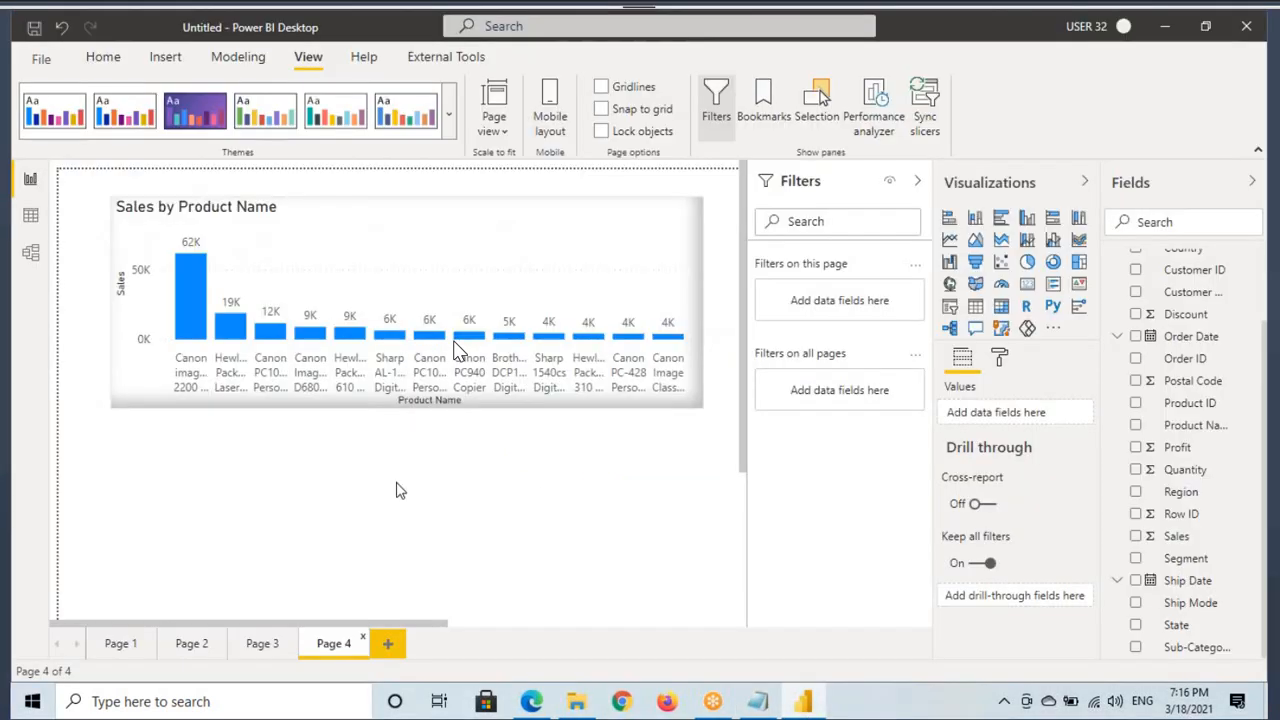
pyautogui.click(30, 215)
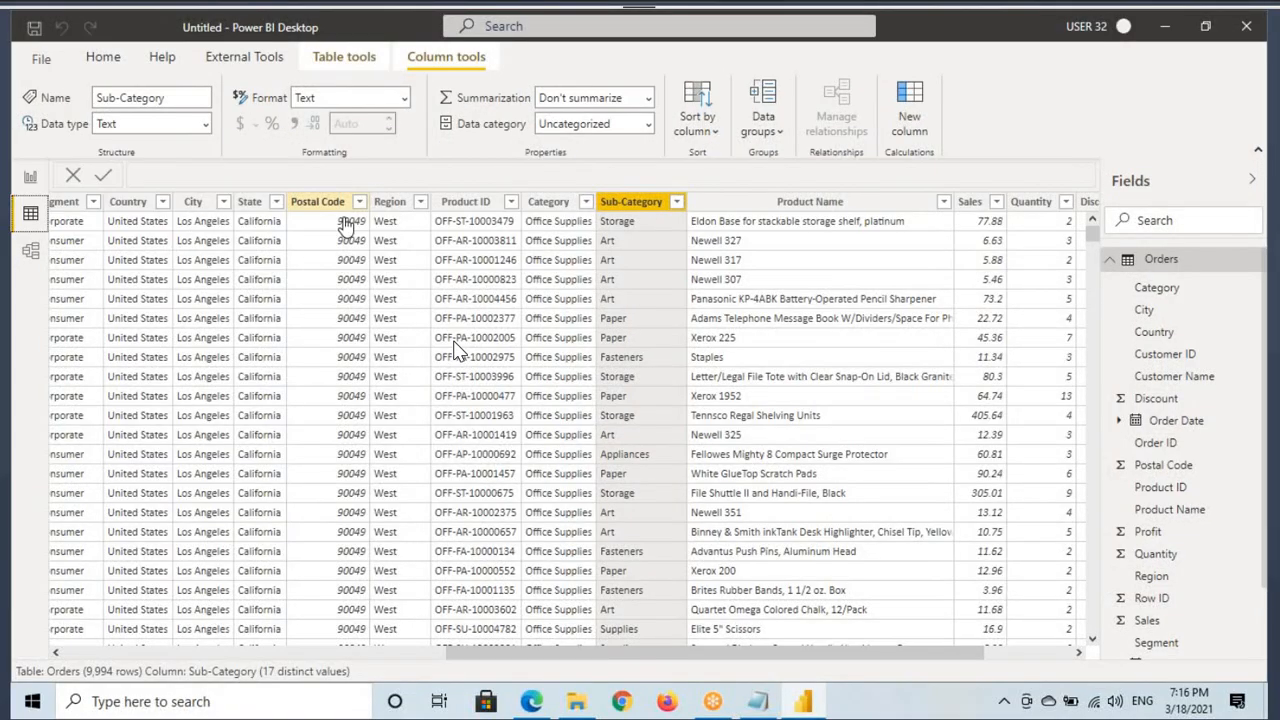
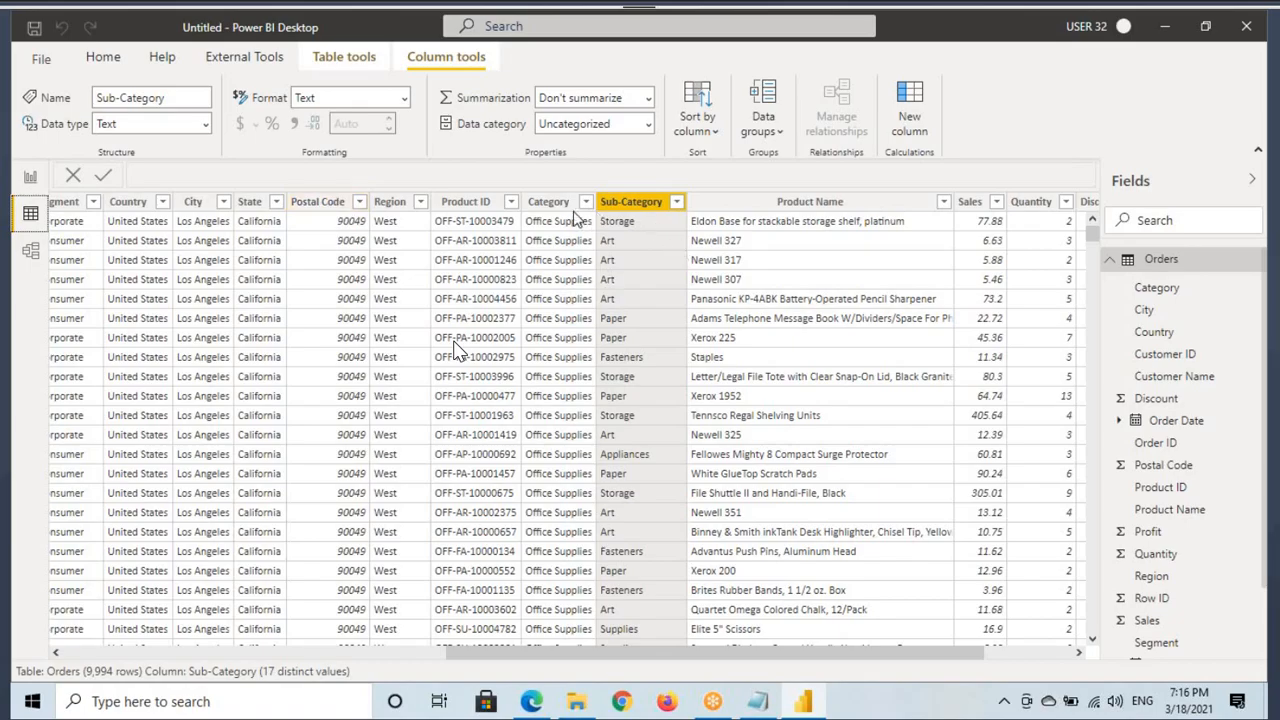
pyautogui.click(553, 252)
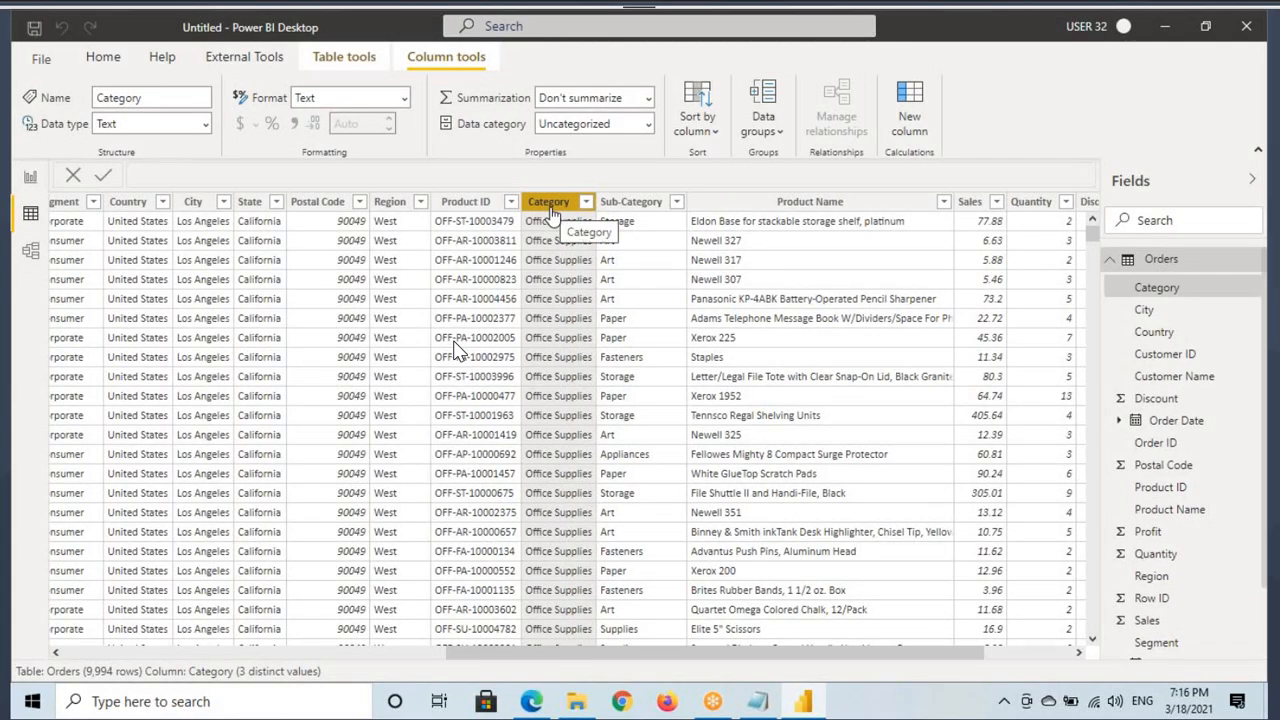
# Annotate the relation from Category to Sub-Category to Product Name, clear the marks, and select the Sub-Category and Product Name columns.
pyautogui.hotkey('ctrl', '2')
pyautogui.moveTo(519, 190)
pyautogui.mouseDown()
pyautogui.moveTo(598, 222)
pyautogui.moveTo(563, 162)
pyautogui.moveTo(637, 210)
pyautogui.moveTo(700, 214)
pyautogui.mouseUp()
pyautogui.moveTo(622, 205)
pyautogui.mouseDown()
pyautogui.moveTo(628, 146)
pyautogui.moveTo(766, 200)
pyautogui.mouseUp()
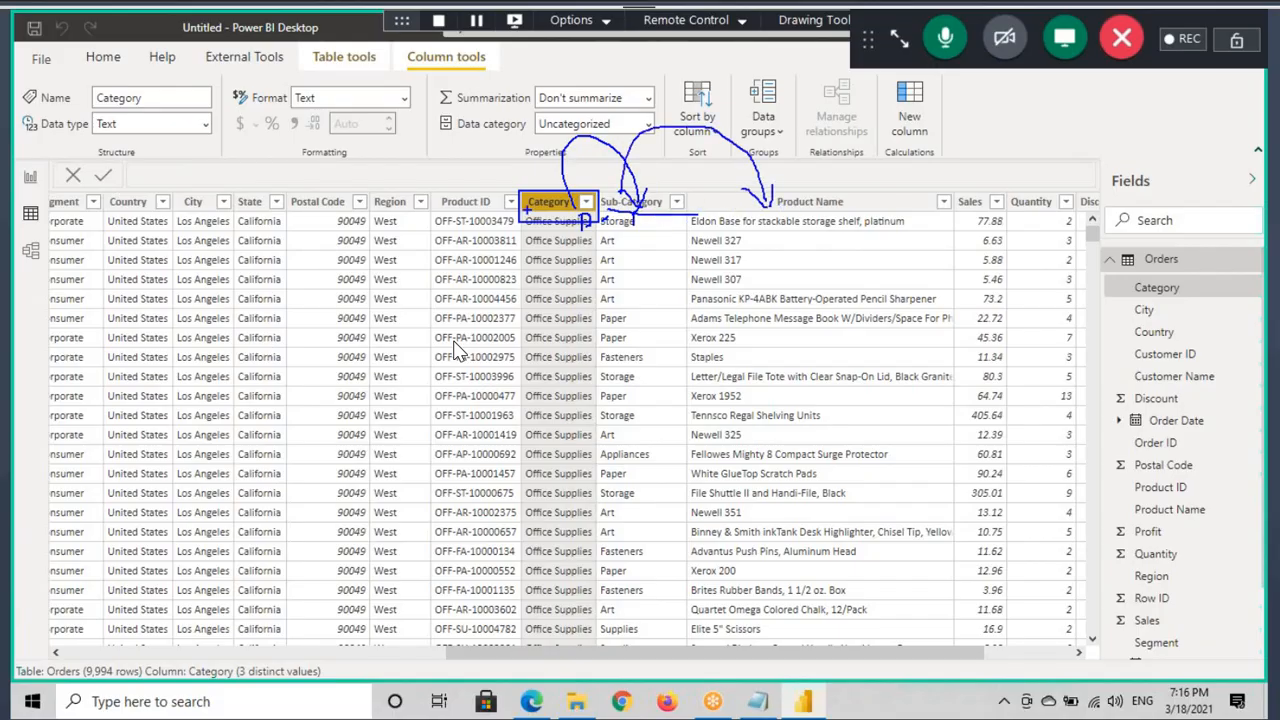
pyautogui.moveTo(540, 210)
pyautogui.mouseDown()
pyautogui.moveTo(834, 209)
pyautogui.moveTo(584, 175)
pyautogui.mouseUp()
pyautogui.press('Escape')
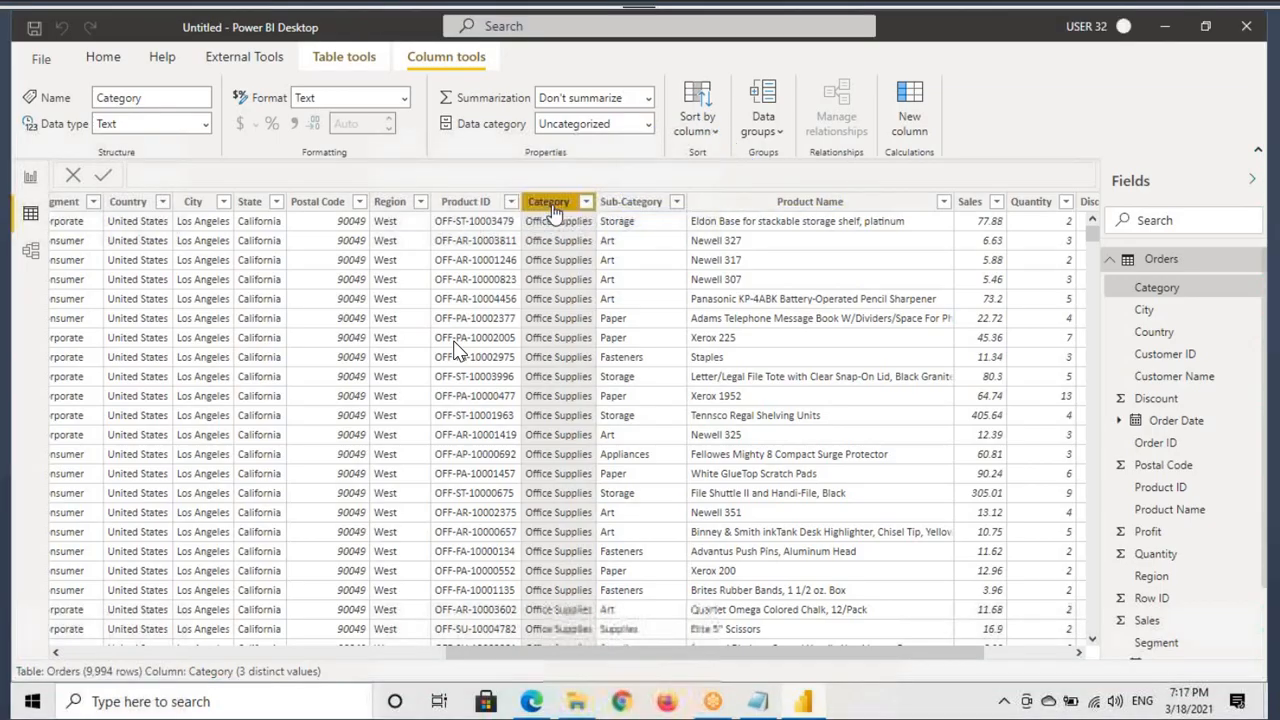
pyautogui.click(644, 205)
pyautogui.click(790, 205)
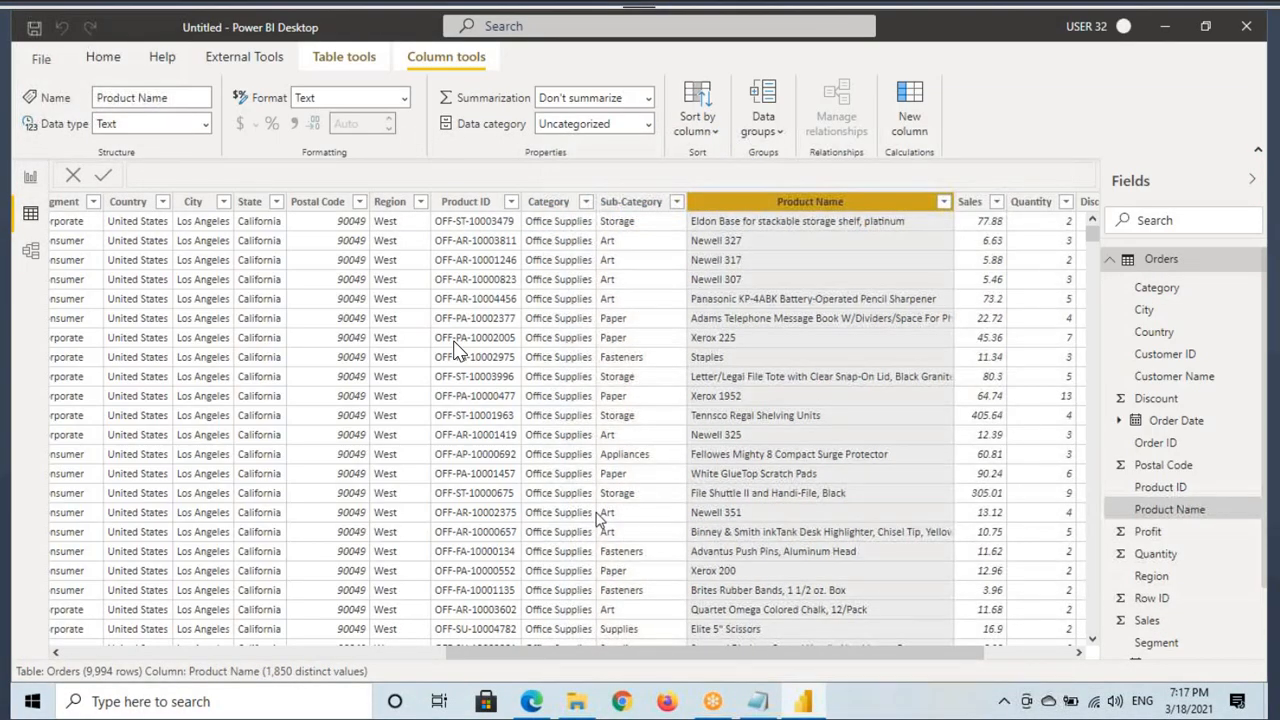
# Look through the Orders columns for related dimensions and select the Sub-Category column.
pyautogui.moveTo(548, 654); pyautogui.dragTo(337, 653)
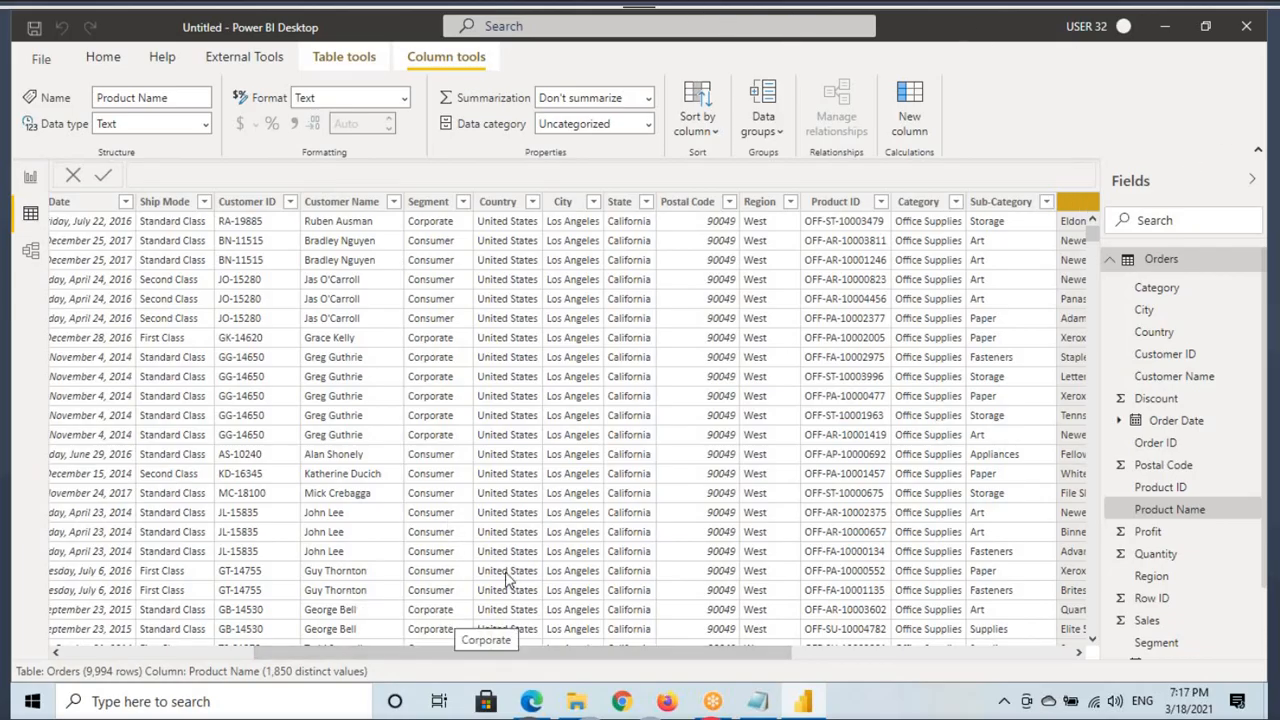
pyautogui.moveTo(557, 661); pyautogui.dragTo(725, 659)
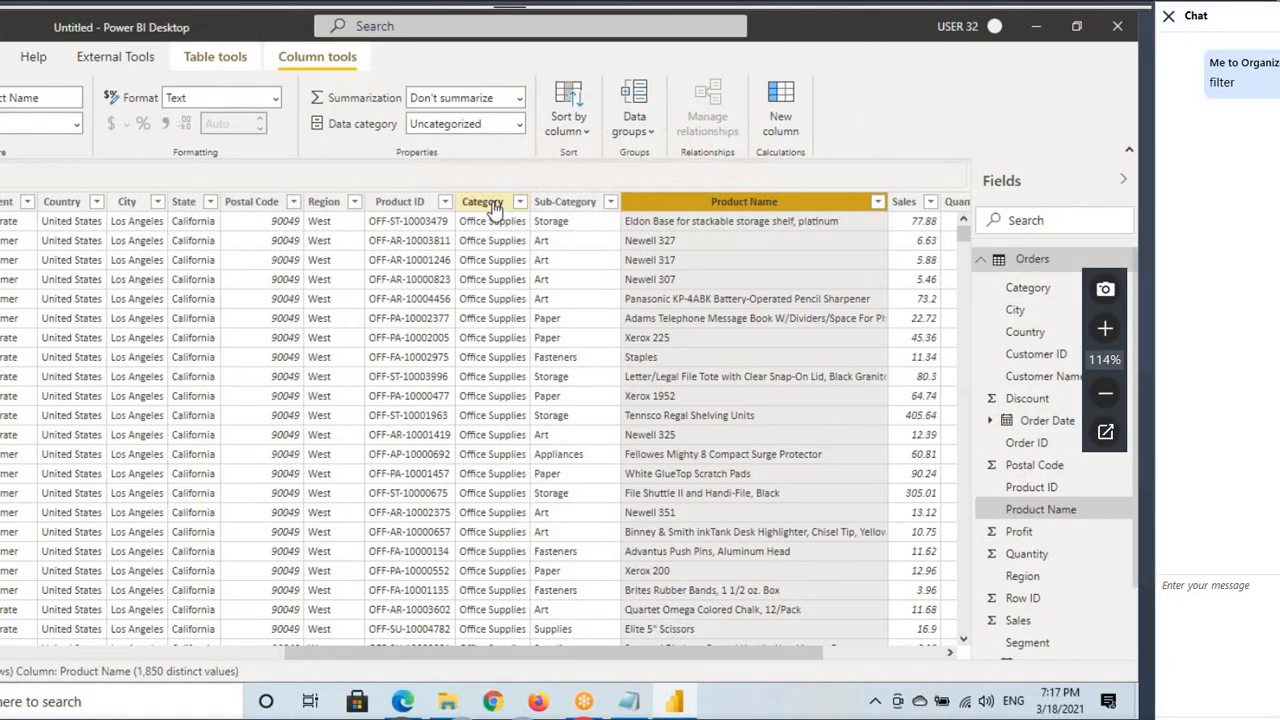
pyautogui.click(620, 204)
pyautogui.click(703, 202)
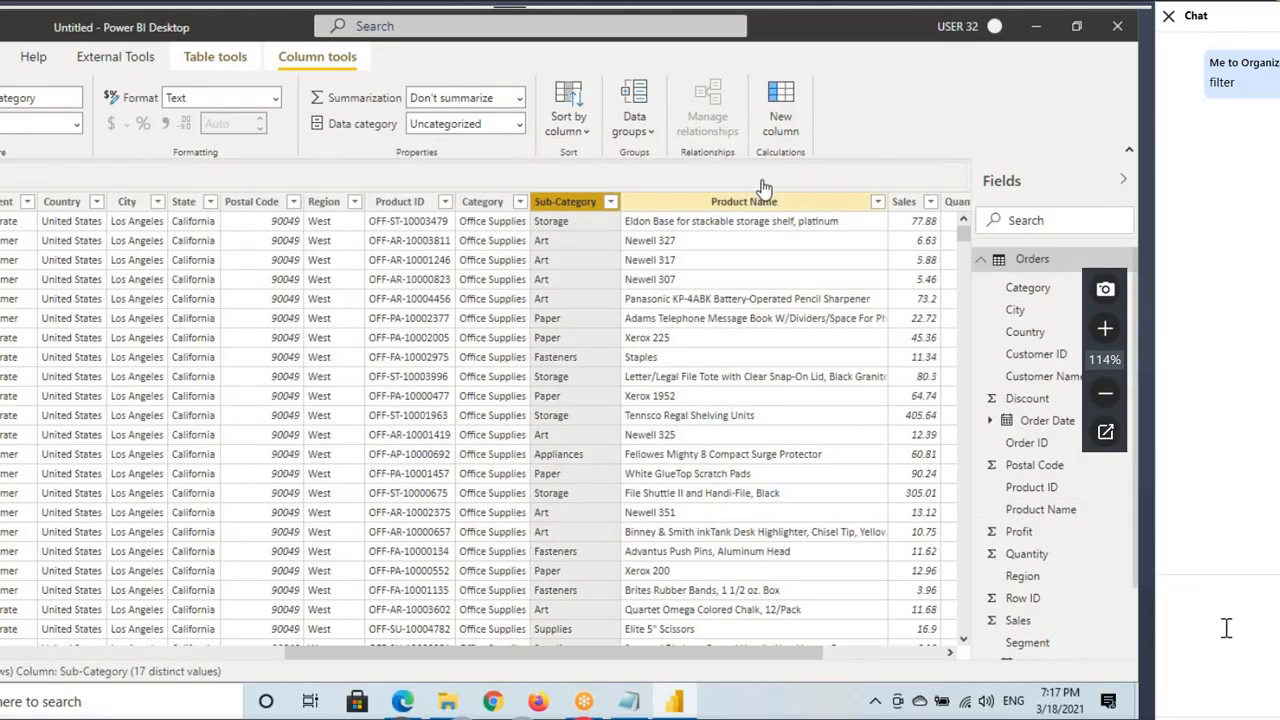
# Send region state as a message in the meeting chat.
pyautogui.write('region')
pyautogui.moveTo(624, 657); pyautogui.dragTo(495, 659)
pyautogui.write('state')
pyautogui.press('Return')
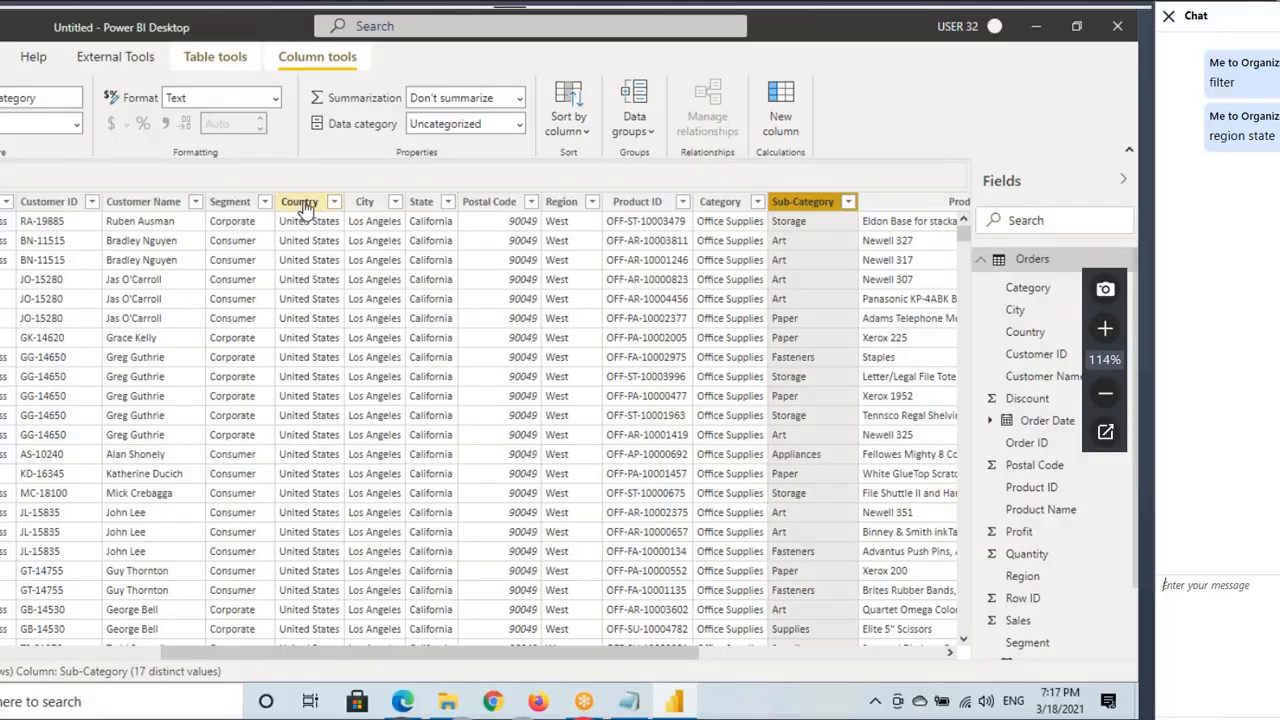
# Examine the Country, City and State columns of the Orders table as another set of related dimensions.
pyautogui.click(300, 202)
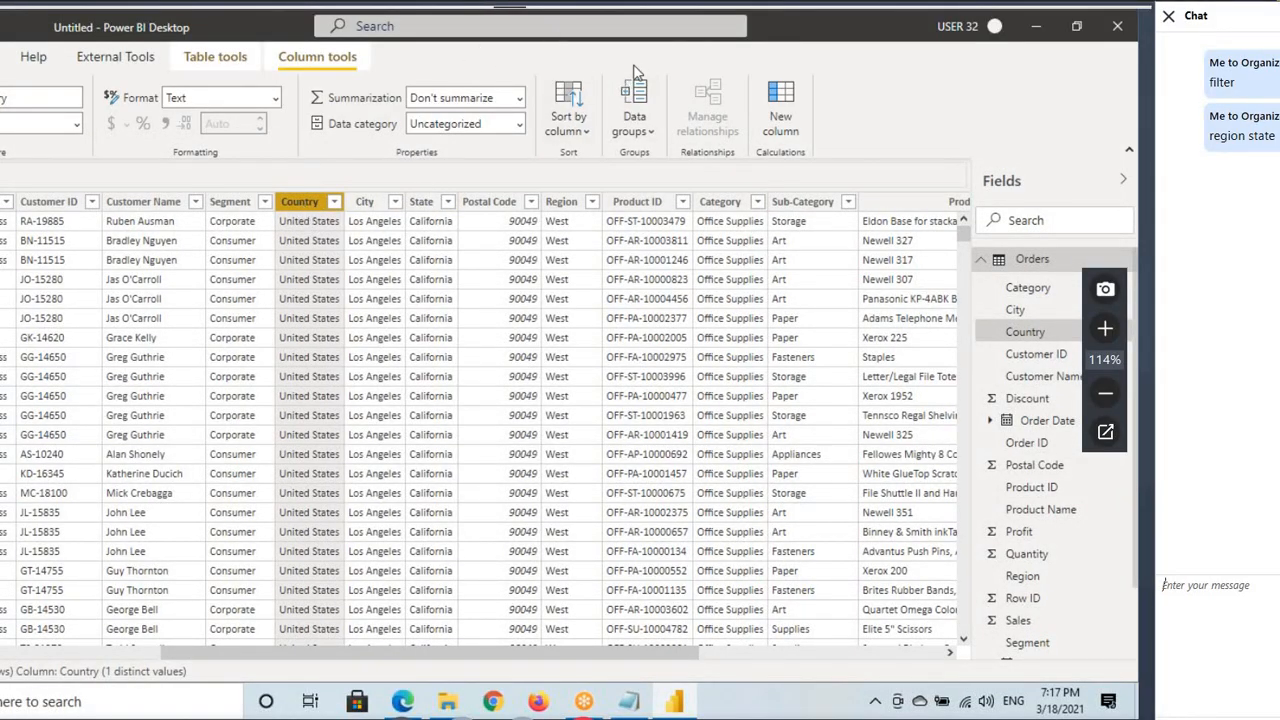
pyautogui.click(708, 28)
pyautogui.moveTo(314, 204)
pyautogui.mouseDown()
pyautogui.moveTo(311, 172)
pyautogui.moveTo(420, 188)
pyautogui.mouseUp()
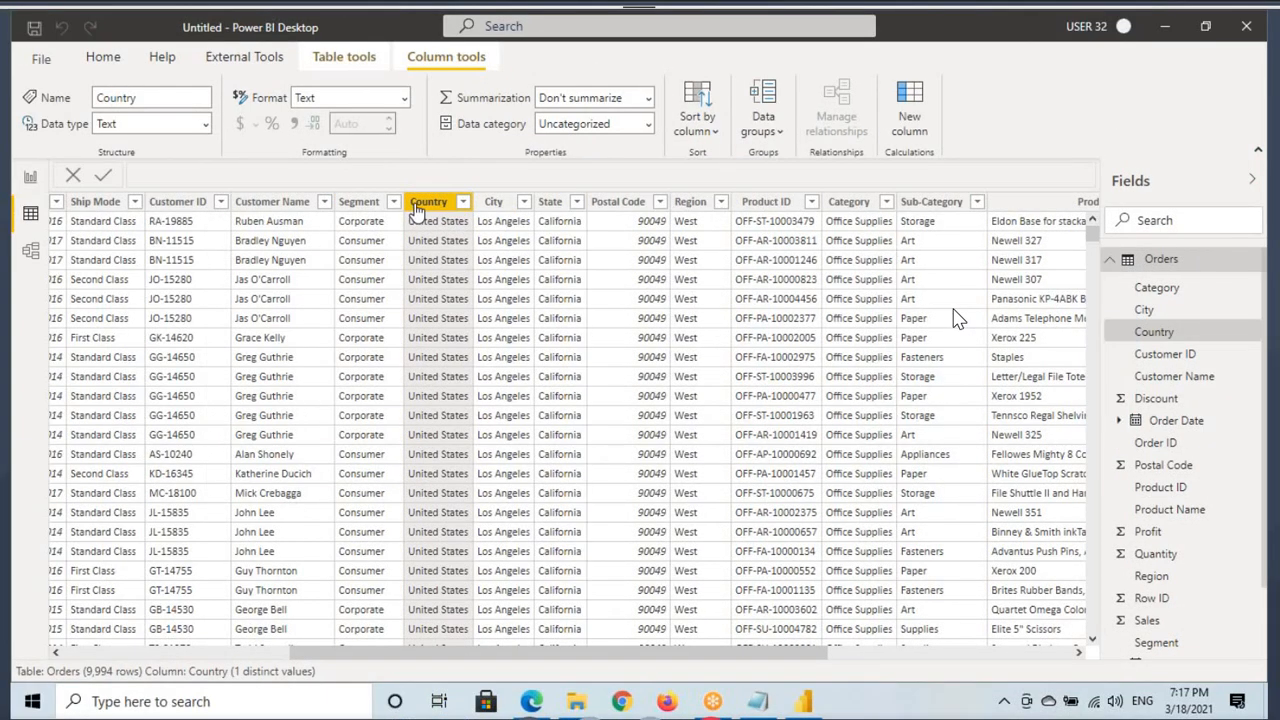
pyautogui.click(505, 201)
pyautogui.click(550, 201)
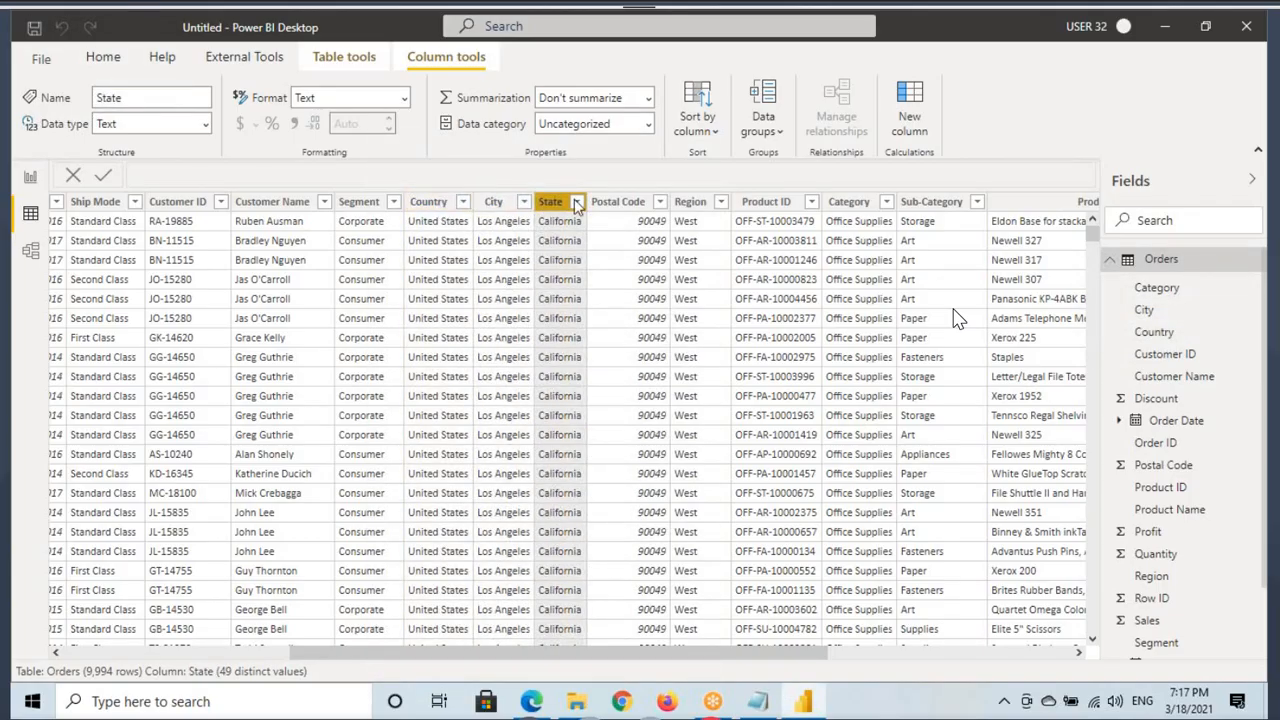
pyautogui.click(440, 201)
pyautogui.click(495, 203)
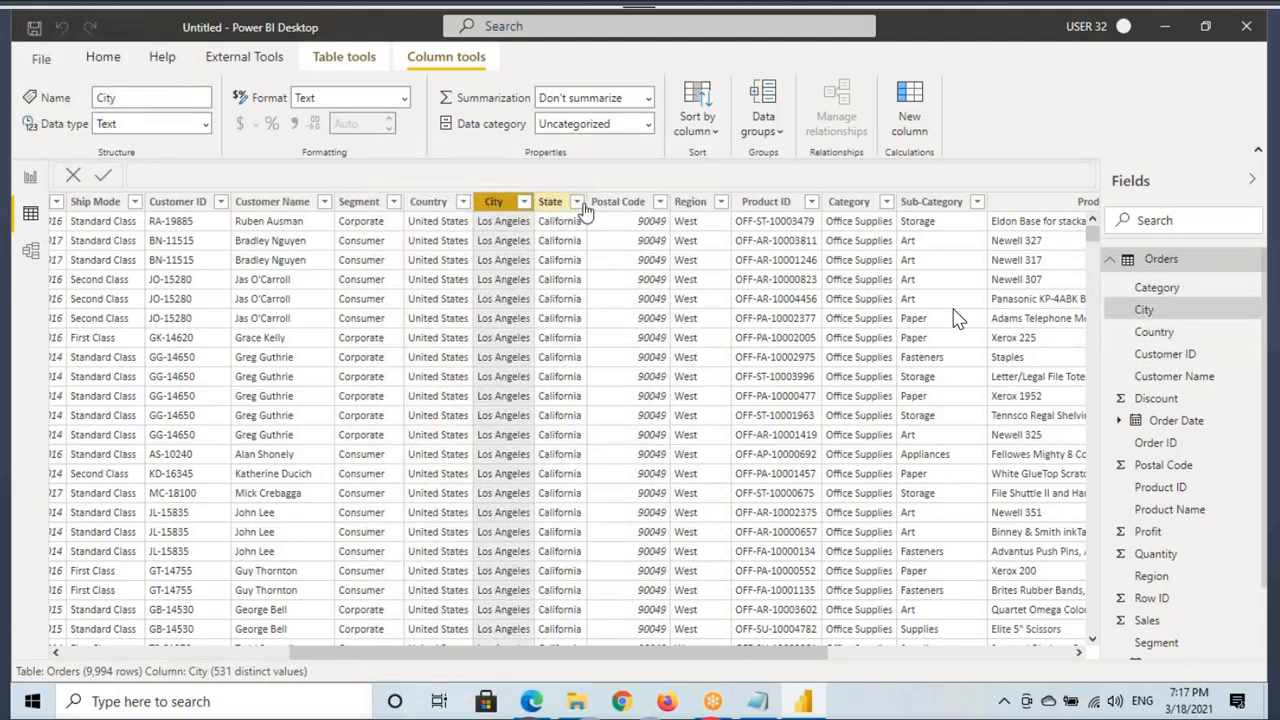
pyautogui.click(553, 206)
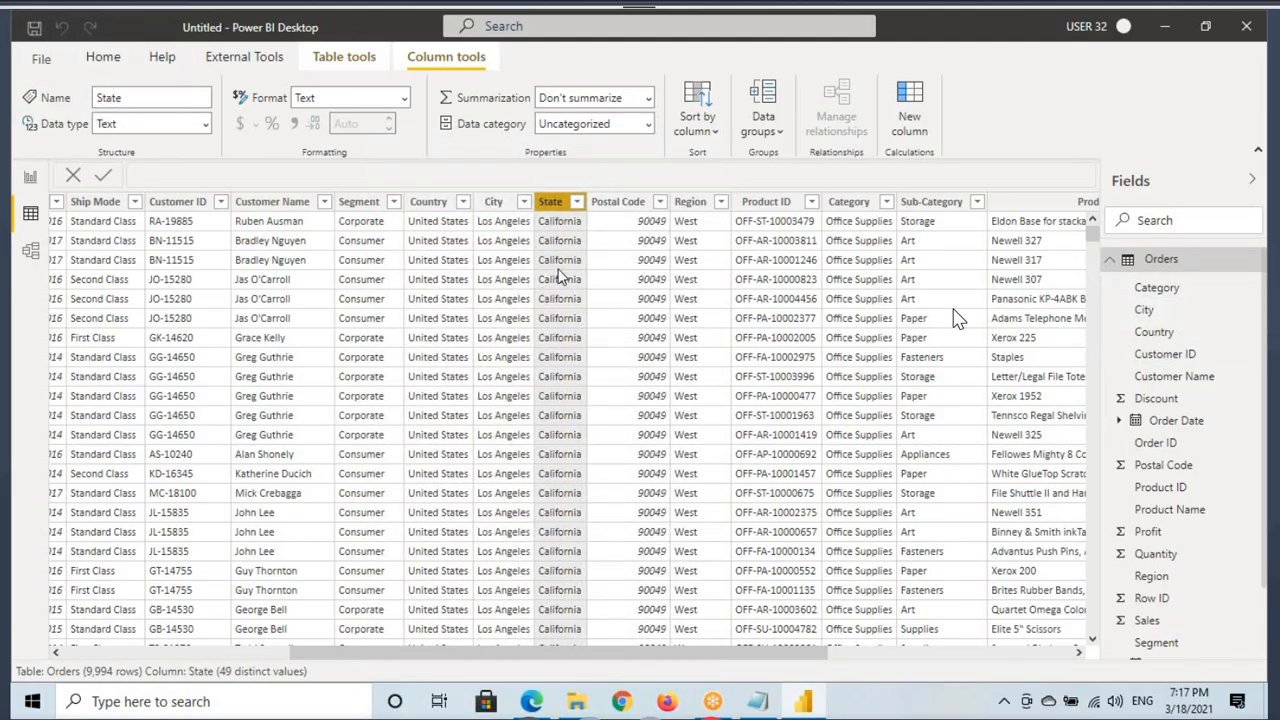
# Switch to the Notepad notes and copy the phrase Related Dimension Columns as a heading below the hierarchy sentence.
pyautogui.click(757, 701)
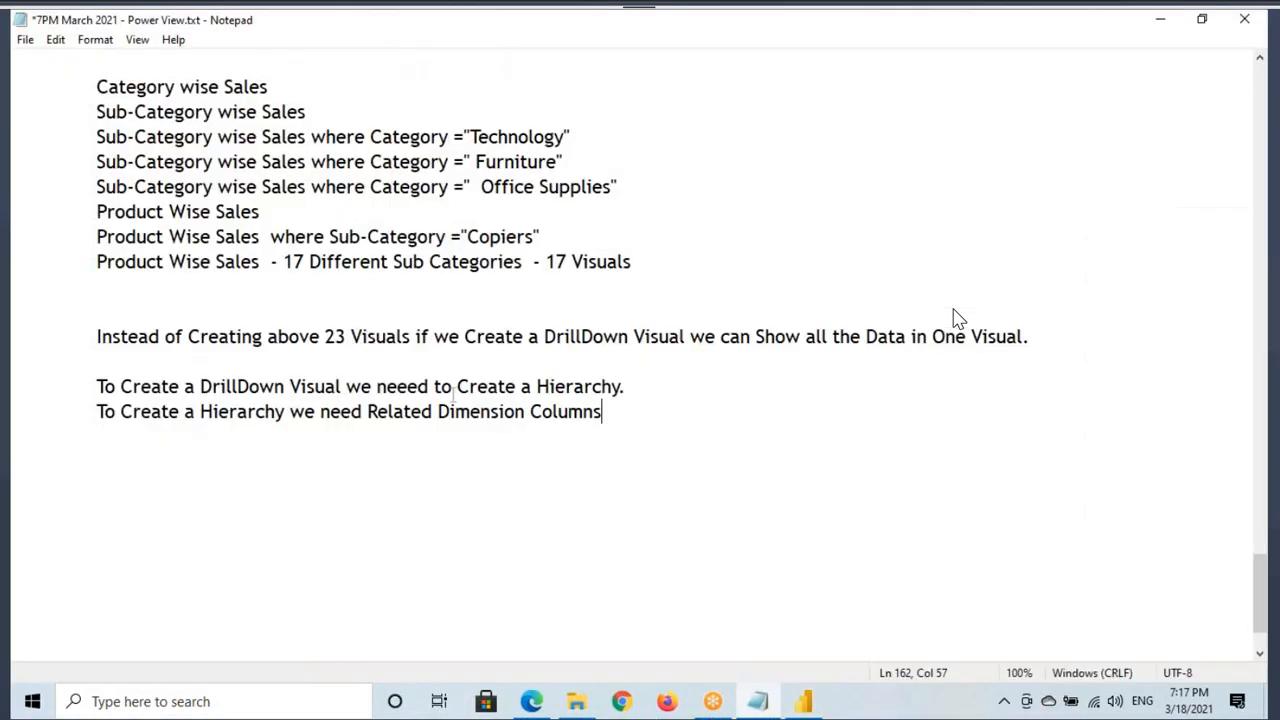
pyautogui.scroll(-2, 957, 318)
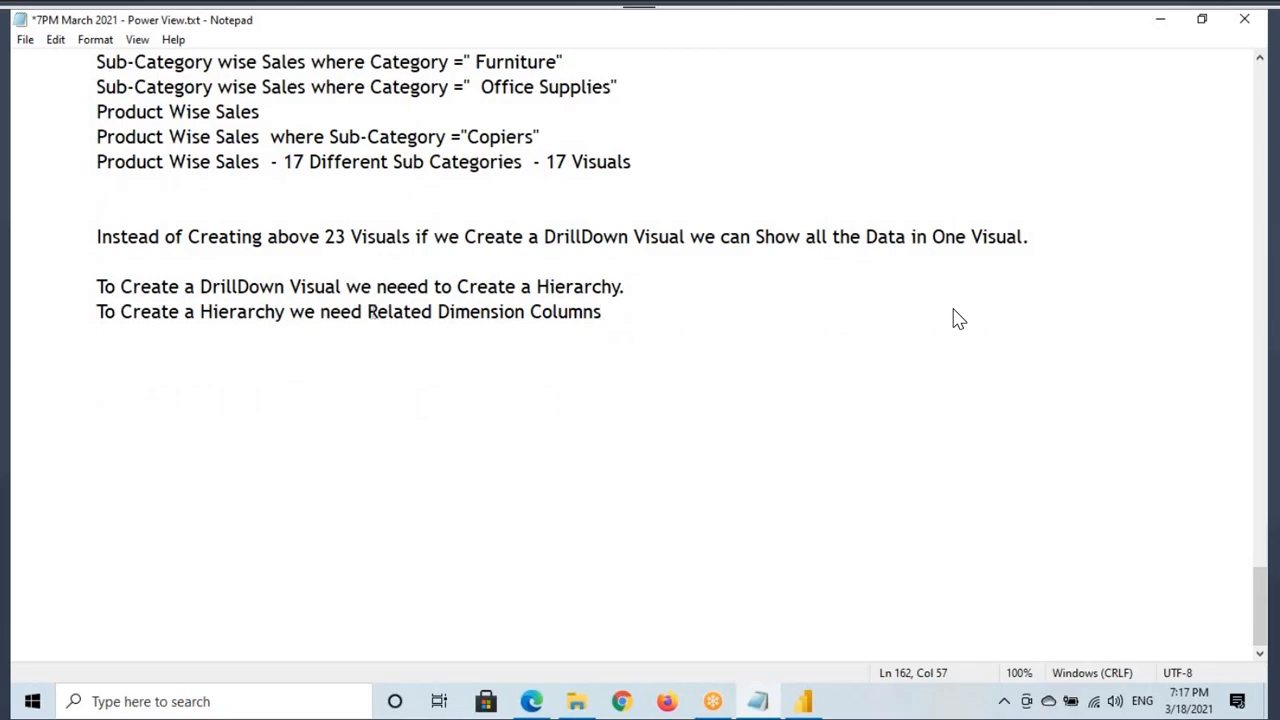
pyautogui.moveTo(368, 312); pyautogui.dragTo(604, 318)
pyautogui.hotkey('ctrl', 'c')
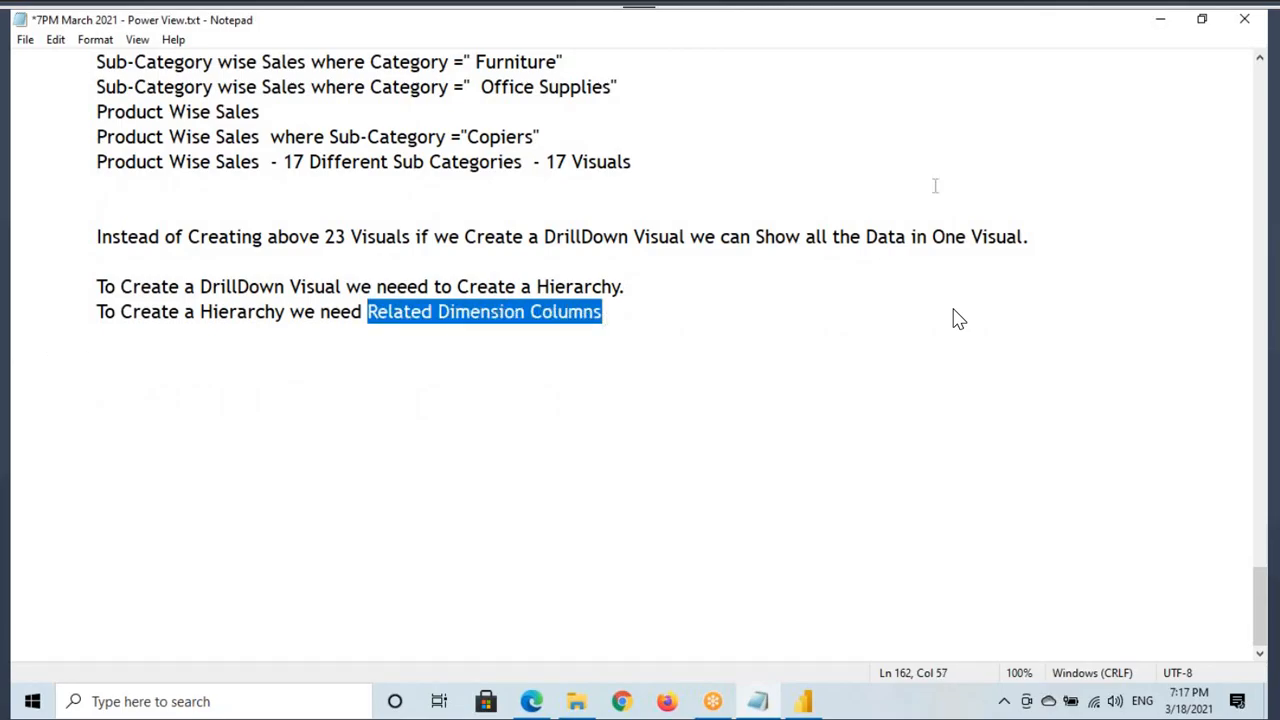
pyautogui.click(907, 44)
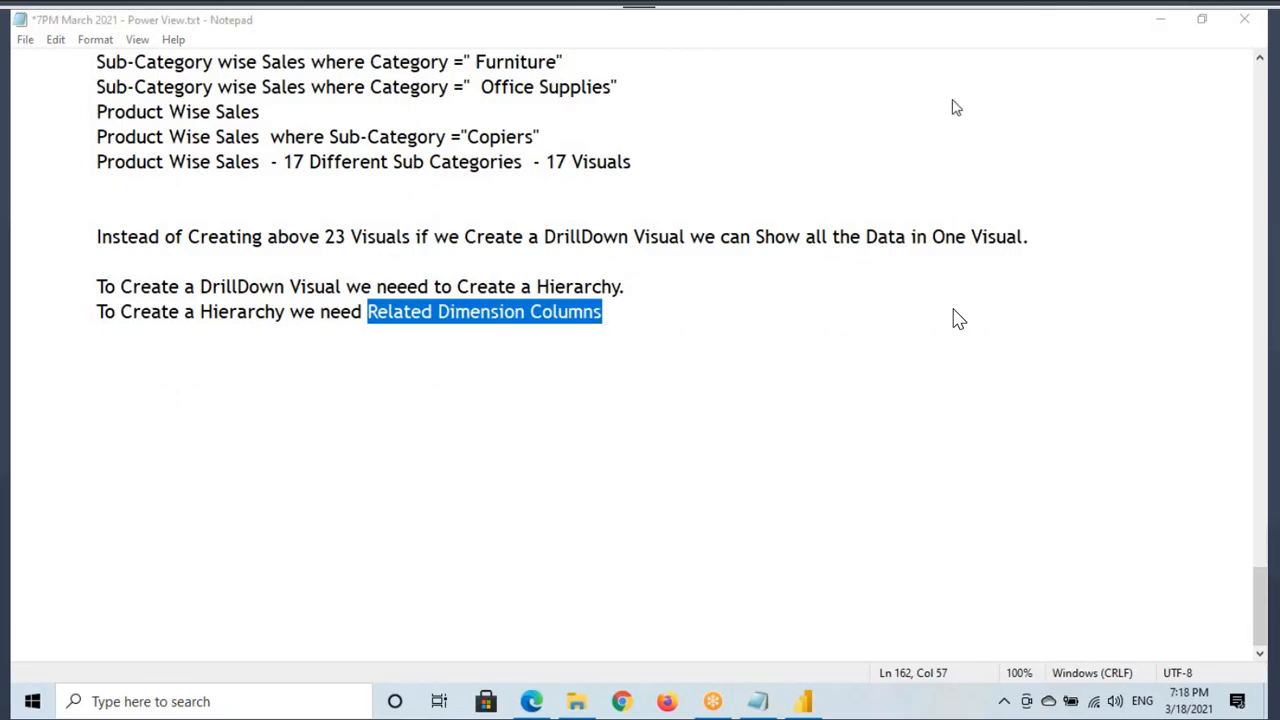
pyautogui.click(653, 313)
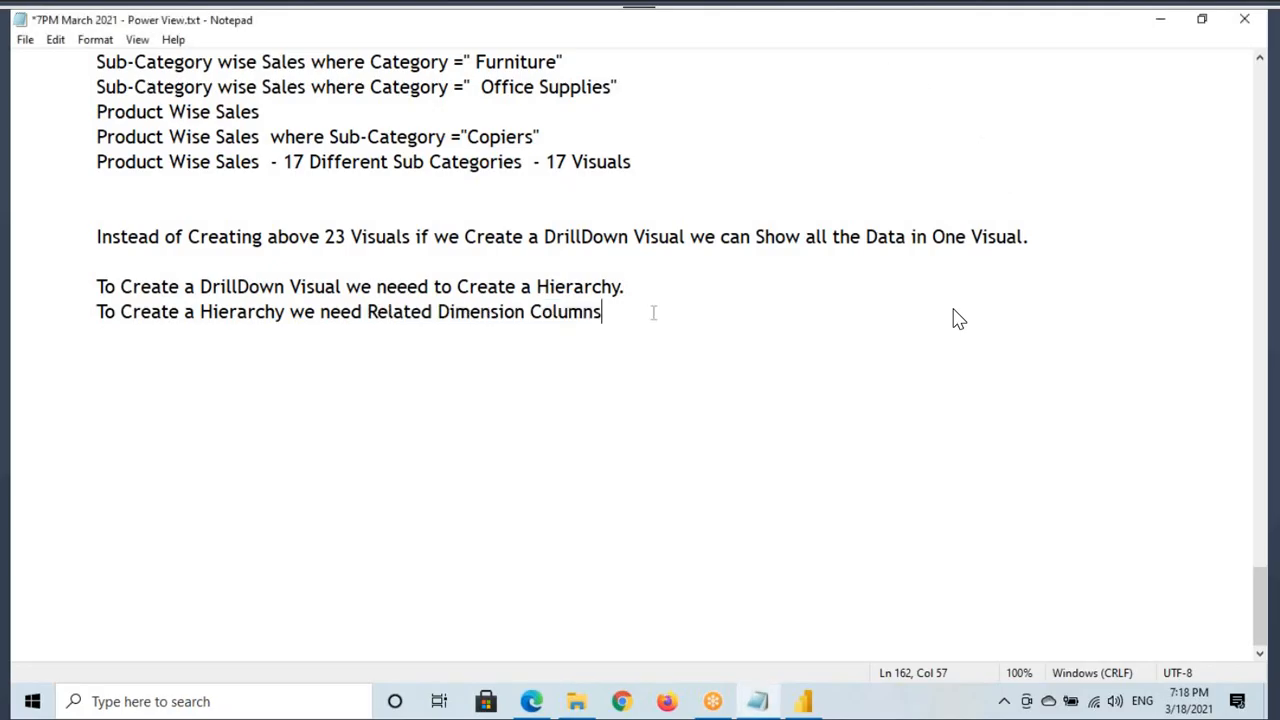
pyautogui.press('Return')
pyautogui.press('Return')
pyautogui.hotkey('ctrl', 'v')
pyautogui.press('Return')
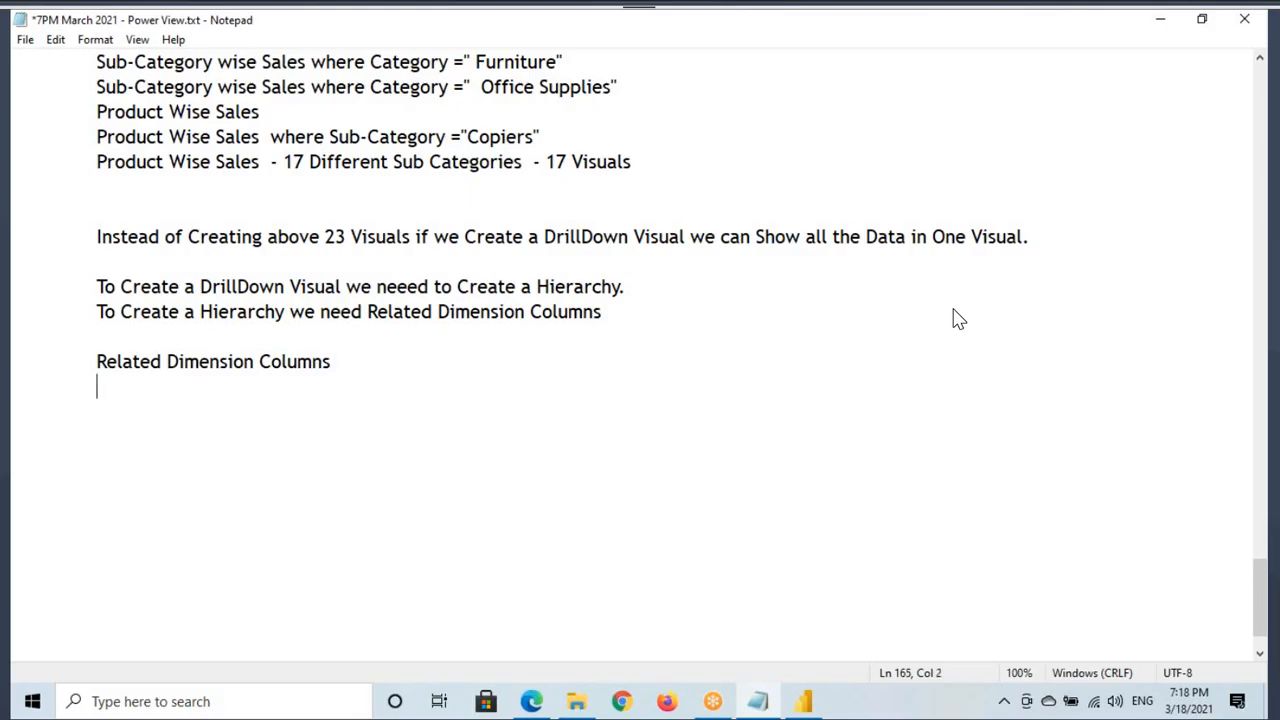
# Write the line "Category, Sub-Category & ProductName" under the Related Dimension Columns heading, with a capital P in ProductName.
pyautogui.press('Return')
pyautogui.write('Category')
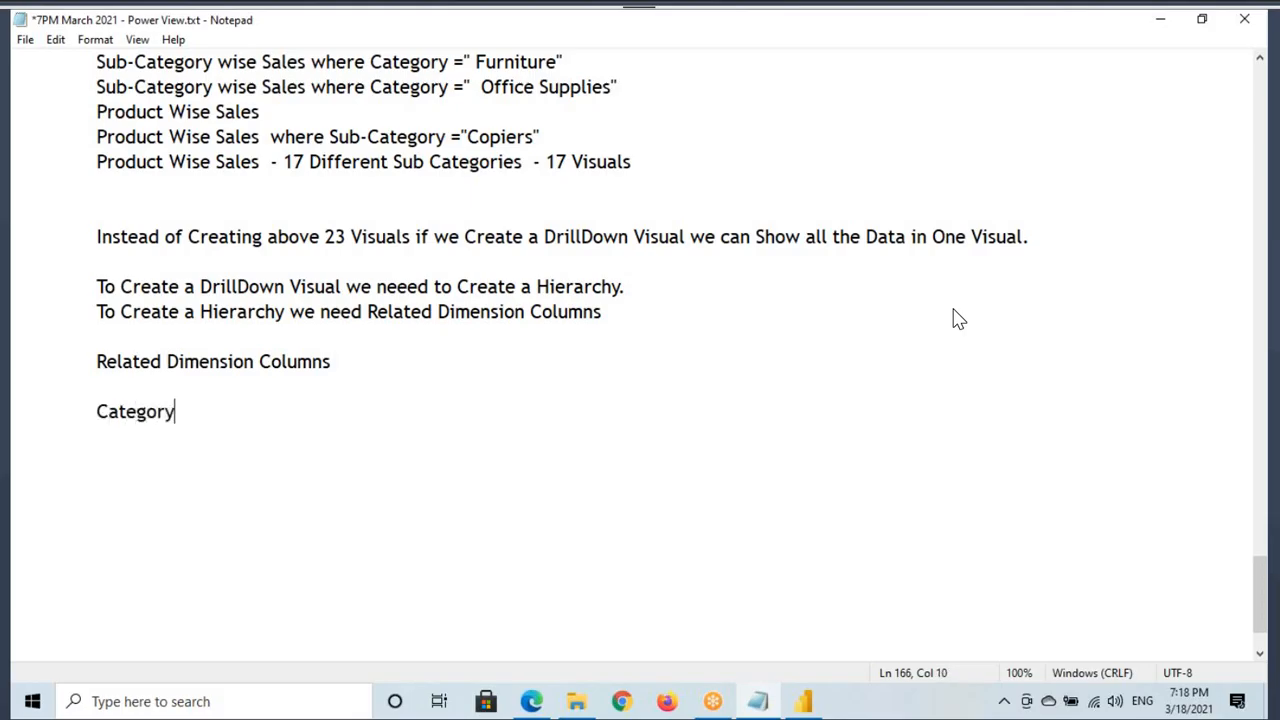
pyautogui.write(', Sub-Category')
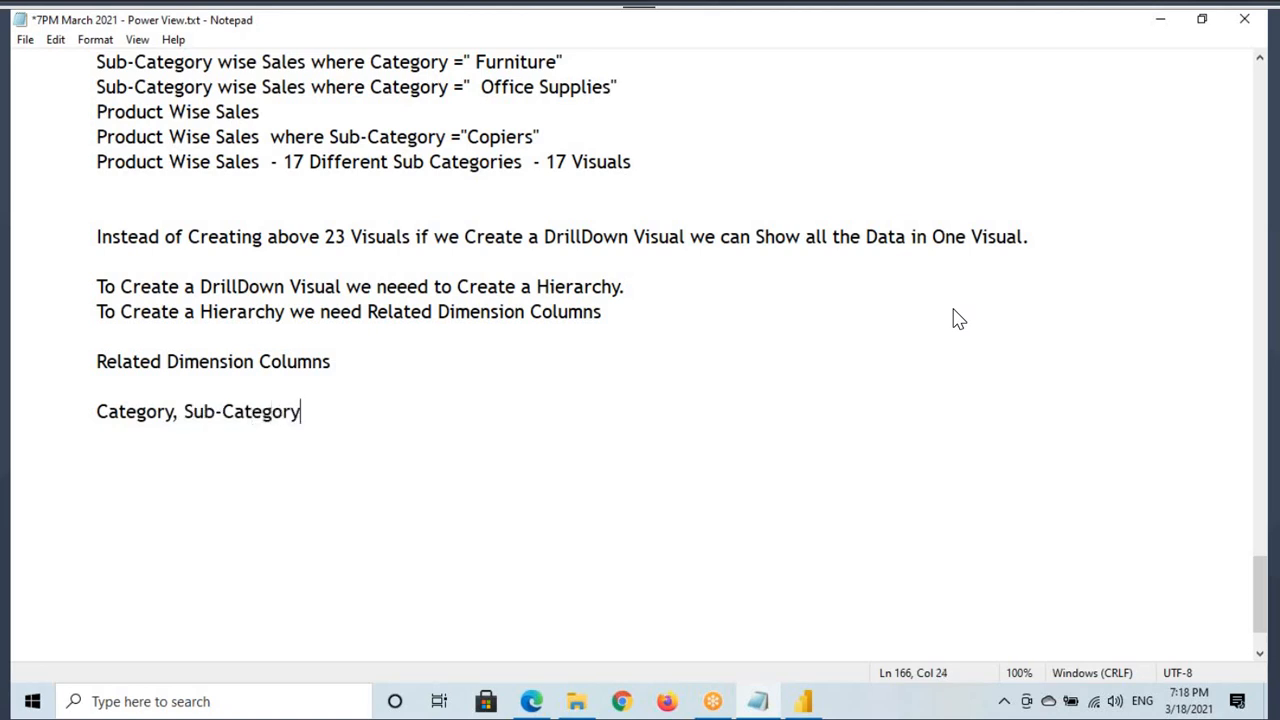
pyautogui.write(' & productName')
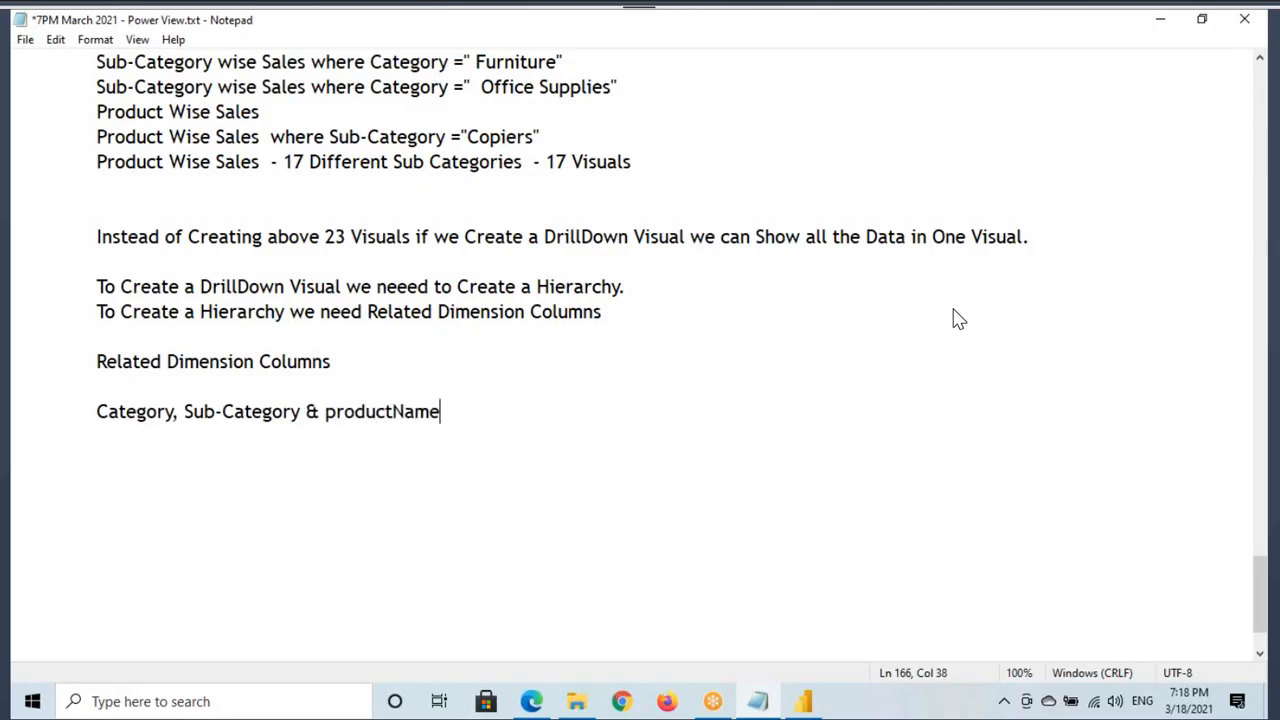
pyautogui.press('Return')
pyautogui.click(341, 411)
pyautogui.press('BackSpace')
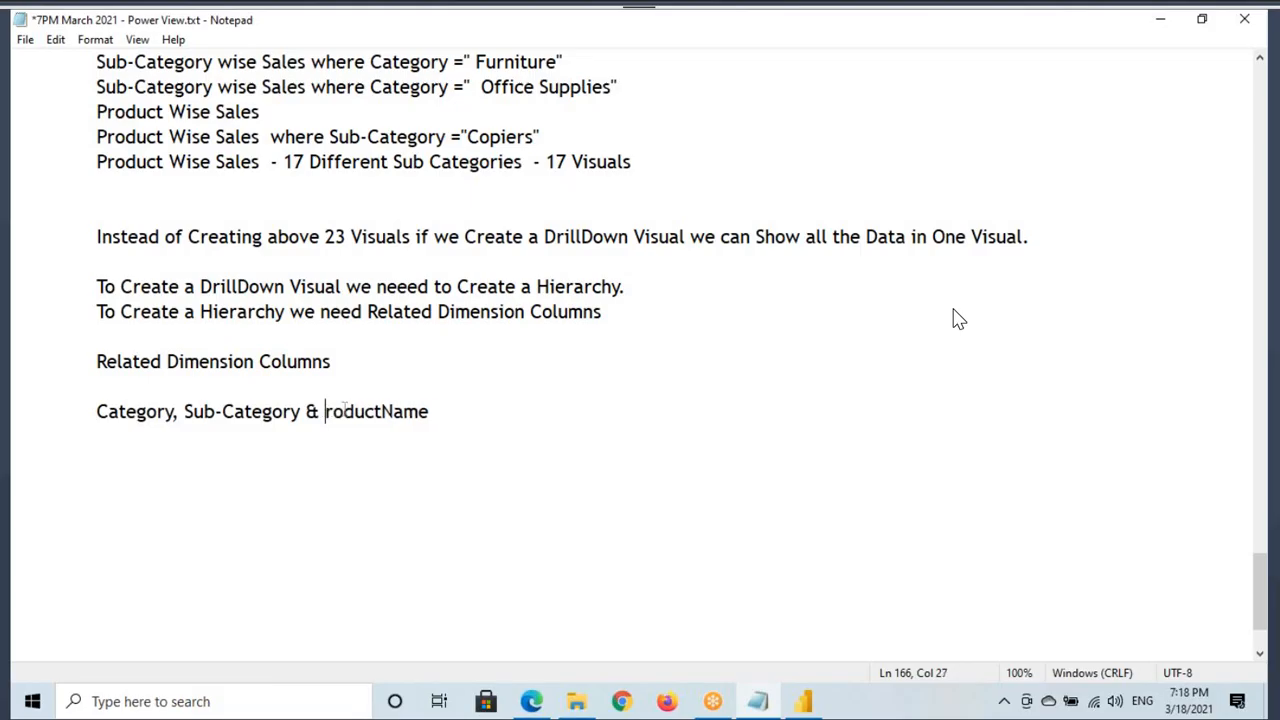
pyautogui.write('P')
# Add the line "Country, State & City" below the category line as the second set of related columns.
pyautogui.click(122, 425)
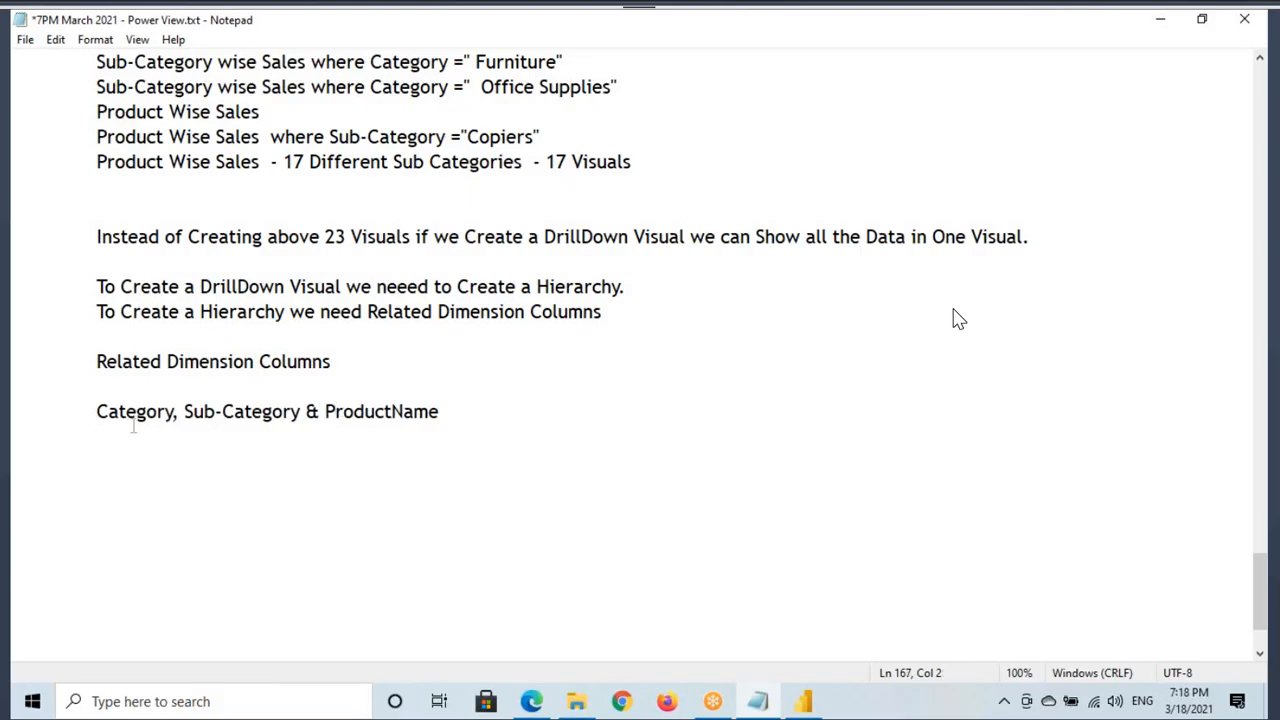
pyautogui.write('Country, Satte')
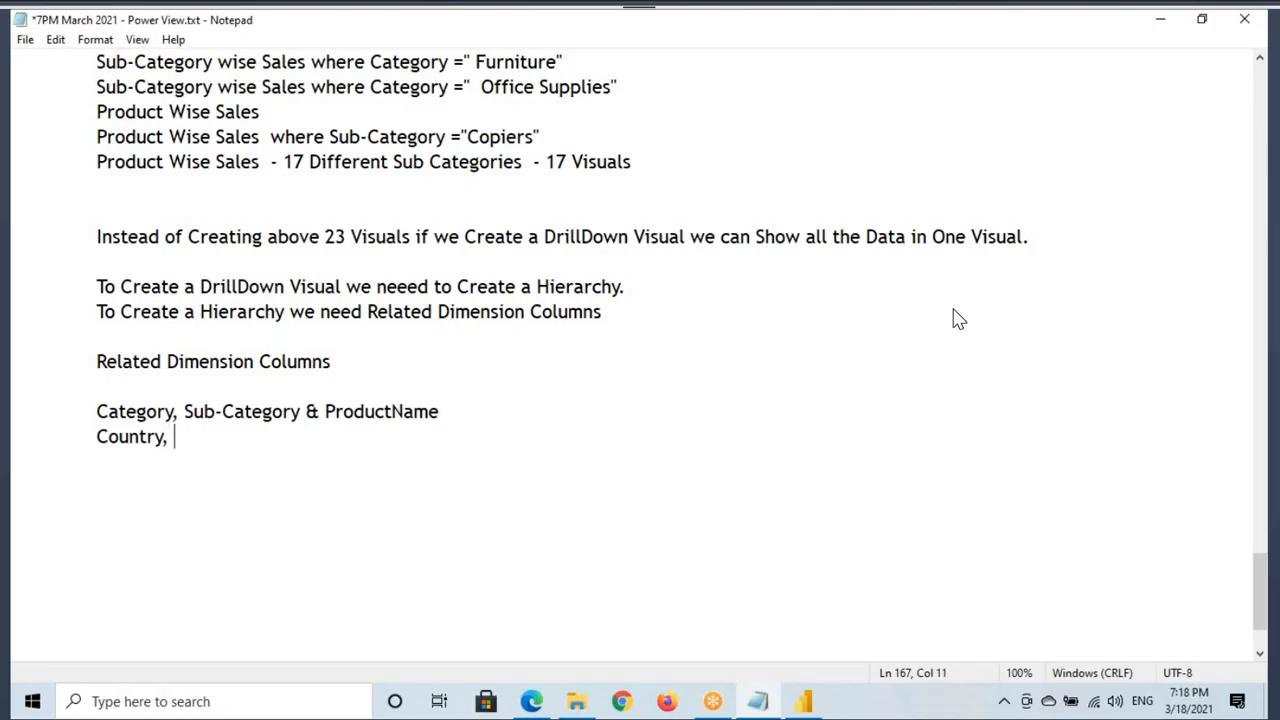
pyautogui.press('BackSpace')
pyautogui.press('BackSpace')
pyautogui.press('BackSpace')
pyautogui.press('BackSpace')
pyautogui.write('tate & City')
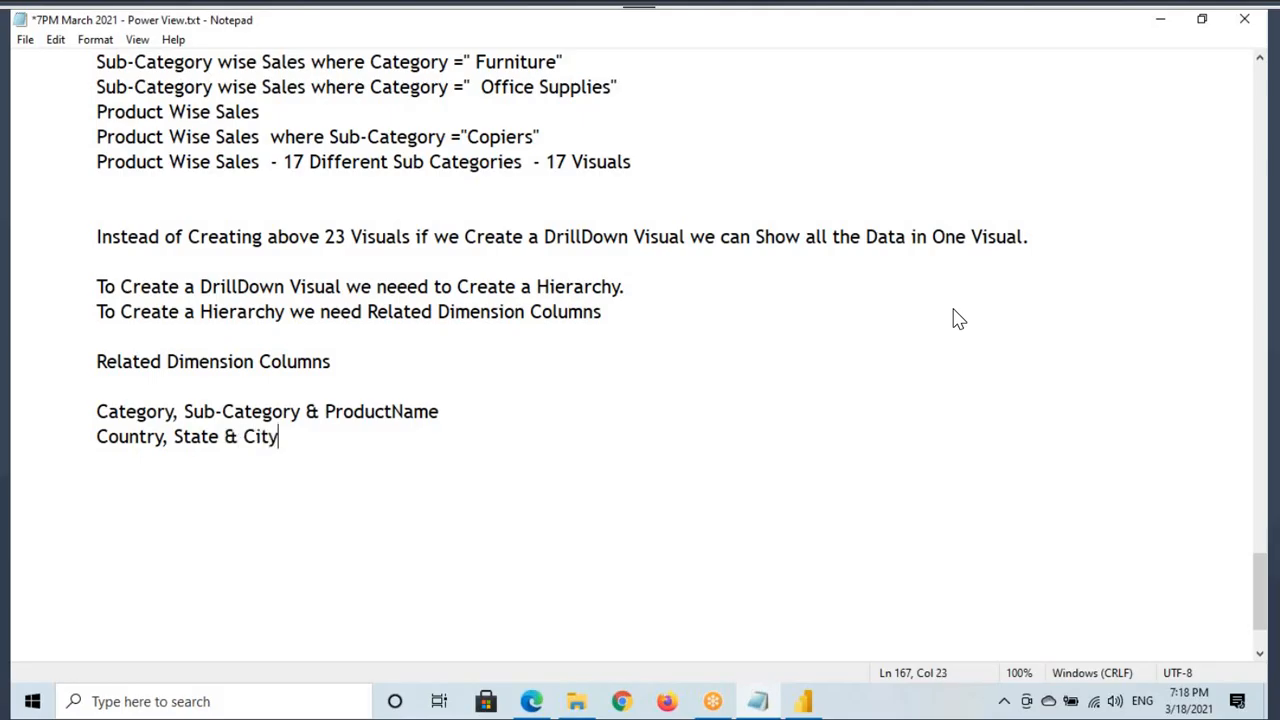
# Highlight the two sets of related columns and append a dash after ProductName.
pyautogui.moveTo(96, 411); pyautogui.dragTo(278, 436)
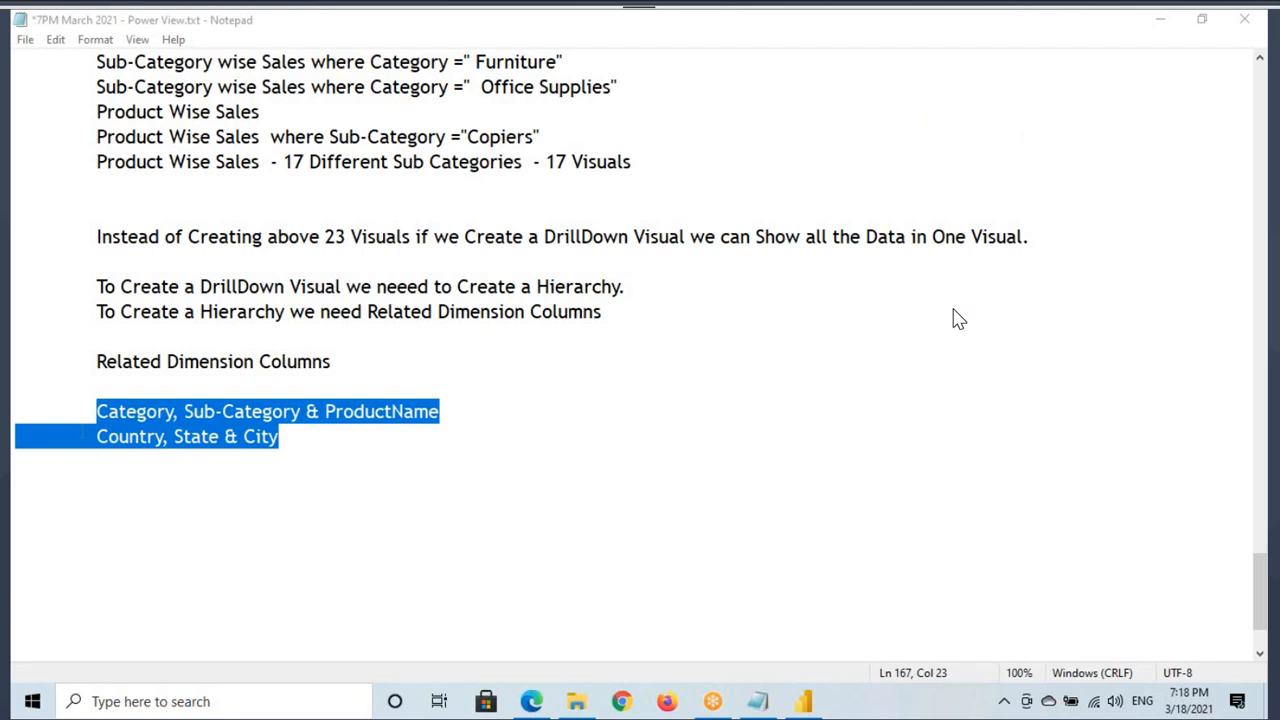
pyautogui.moveTo(93, 416); pyautogui.dragTo(290, 436)
pyautogui.moveTo(108, 412); pyautogui.dragTo(446, 409)
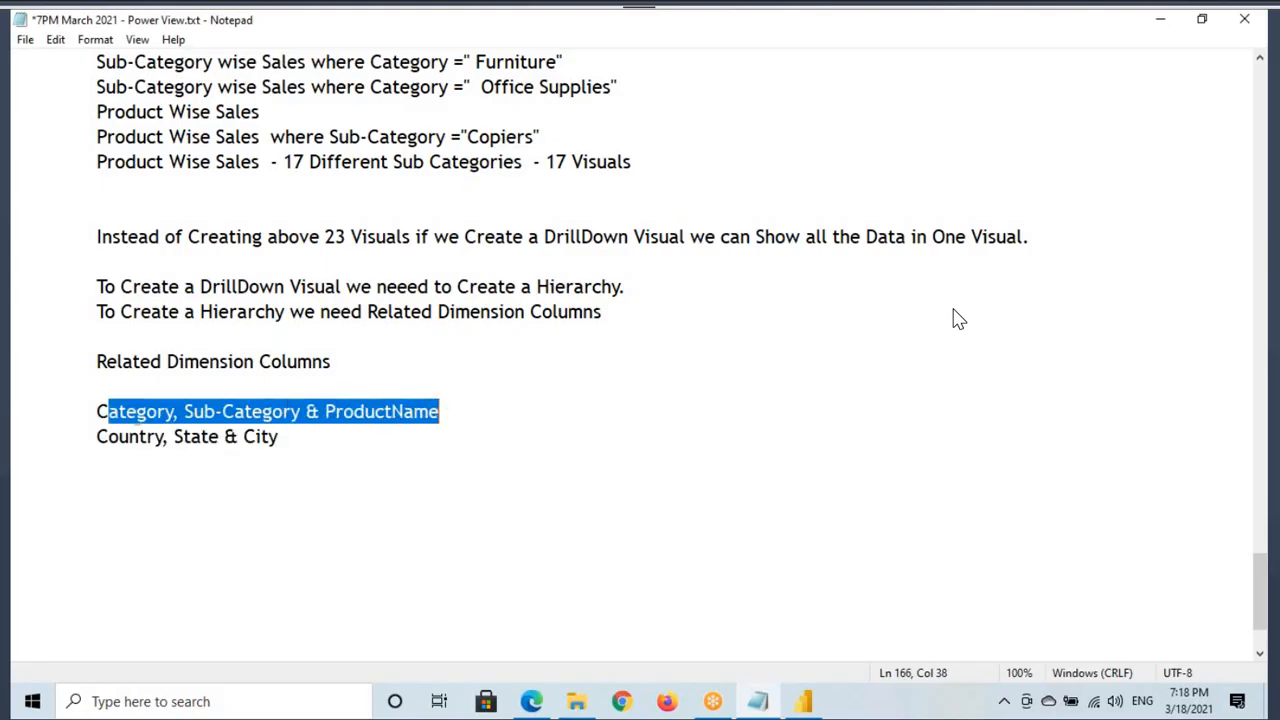
pyautogui.moveTo(108, 412); pyautogui.dragTo(446, 409)
pyautogui.moveTo(321, 412); pyautogui.dragTo(446, 410)
pyautogui.click(563, 412)
pyautogui.write('-')
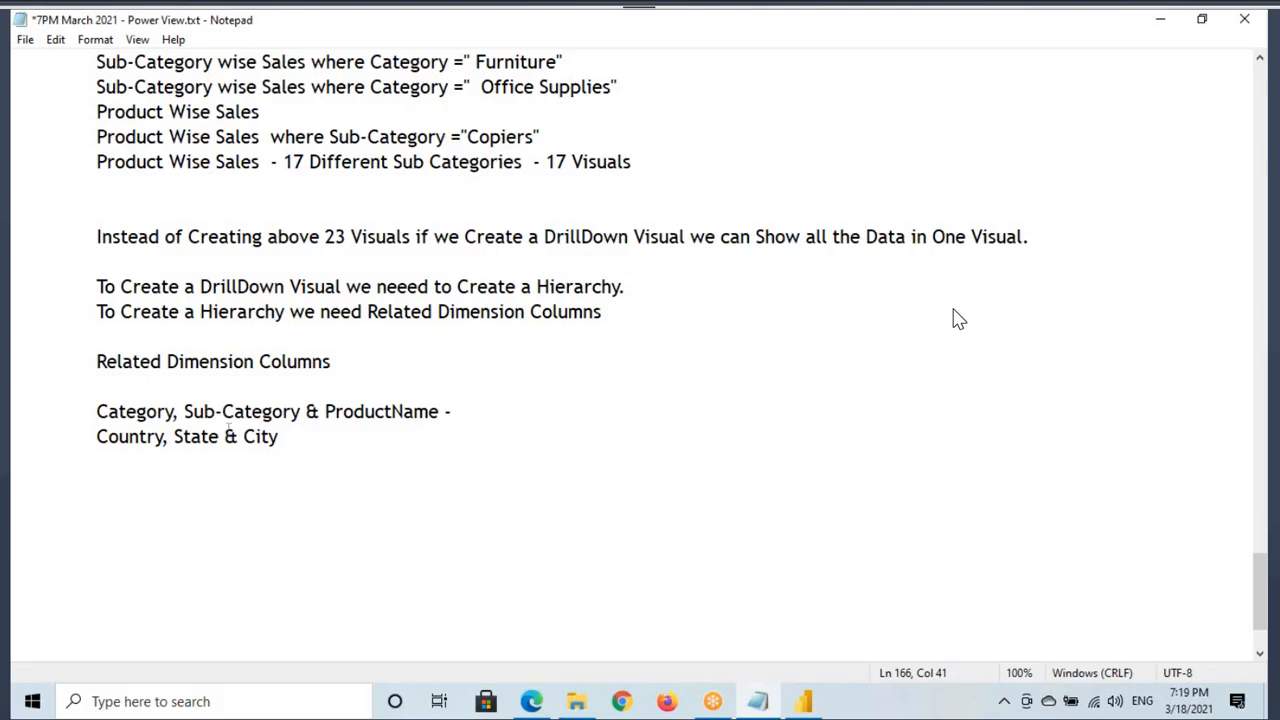
# Highlight the category line, switch to Power BI, and view the Category field of the Orders table in the model view.
pyautogui.moveTo(108, 412); pyautogui.dragTo(418, 408)
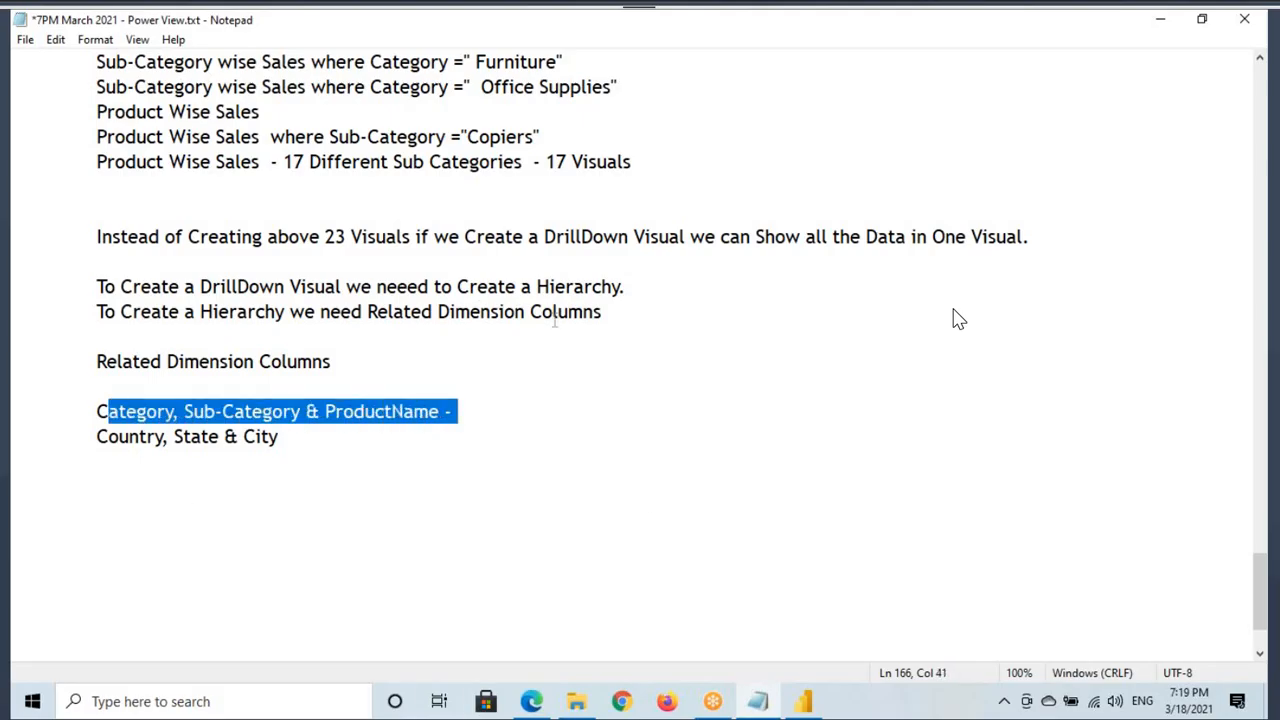
pyautogui.hotkey('alt', 'Tab')
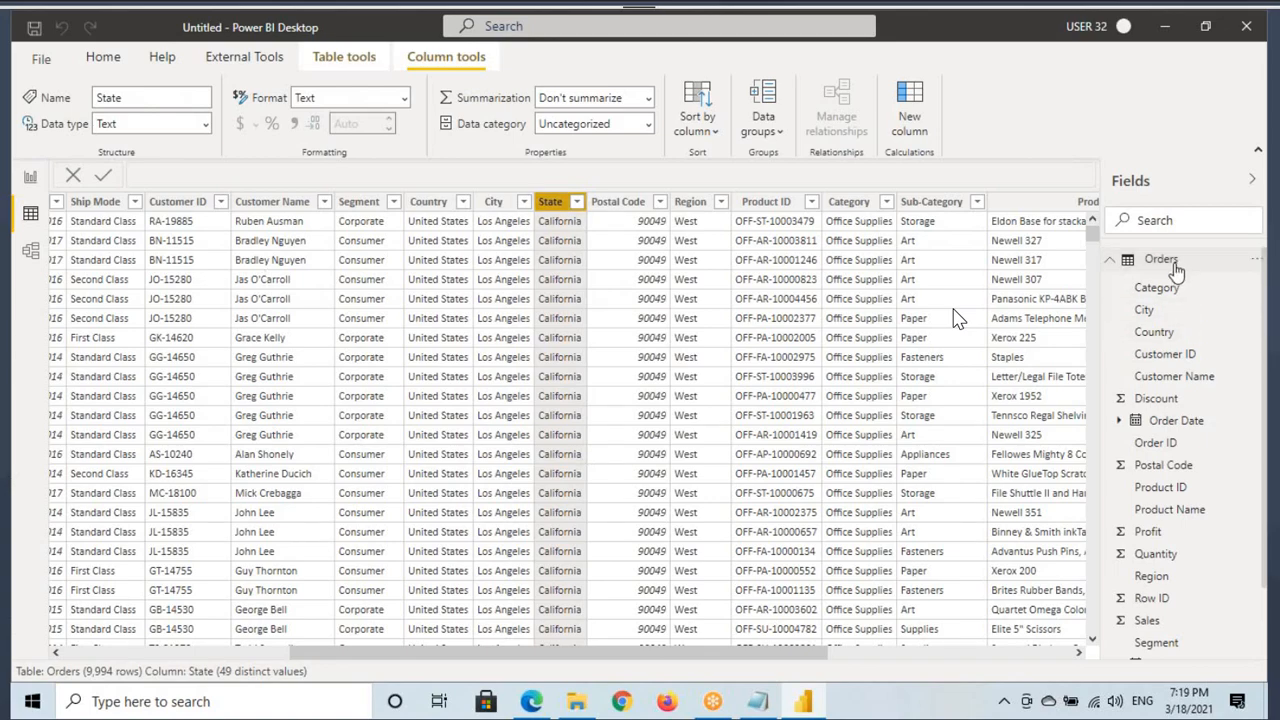
pyautogui.click(26, 256)
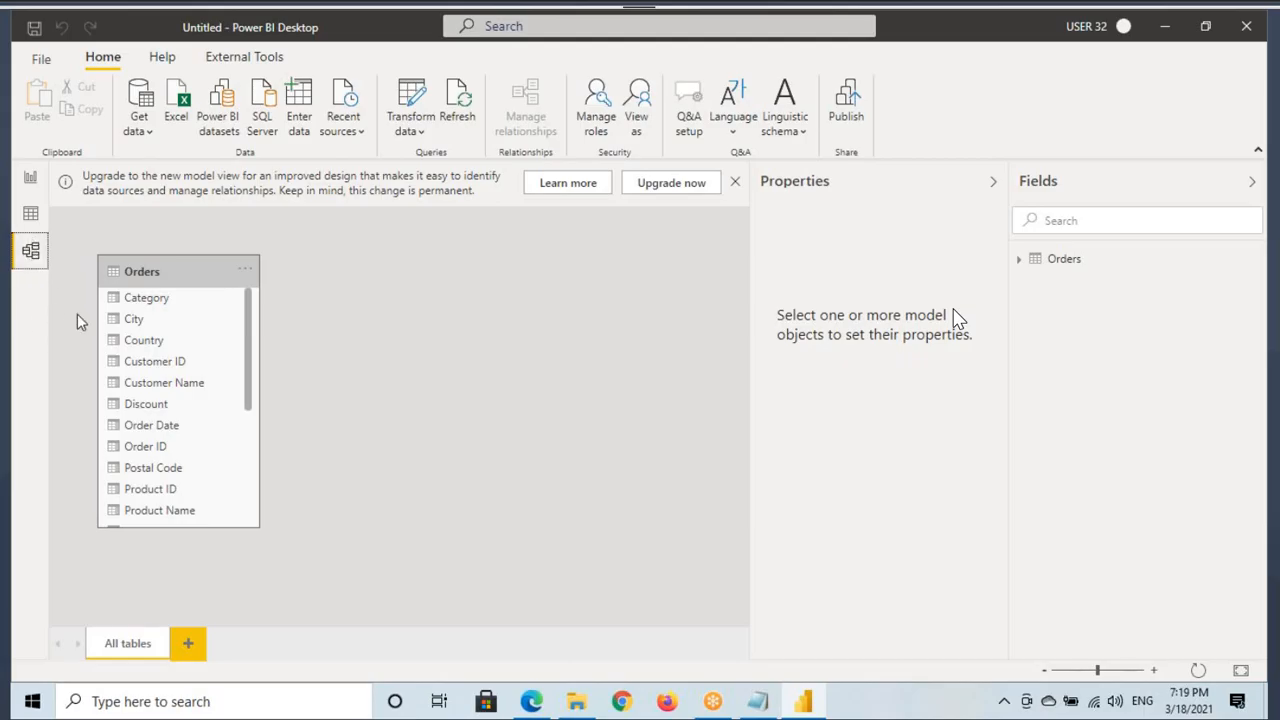
pyautogui.click(145, 300)
# Return to the Notepad notes, frame the category line with a rectangle annotation, and write ProductHie after its dash.
pyautogui.click(756, 701)
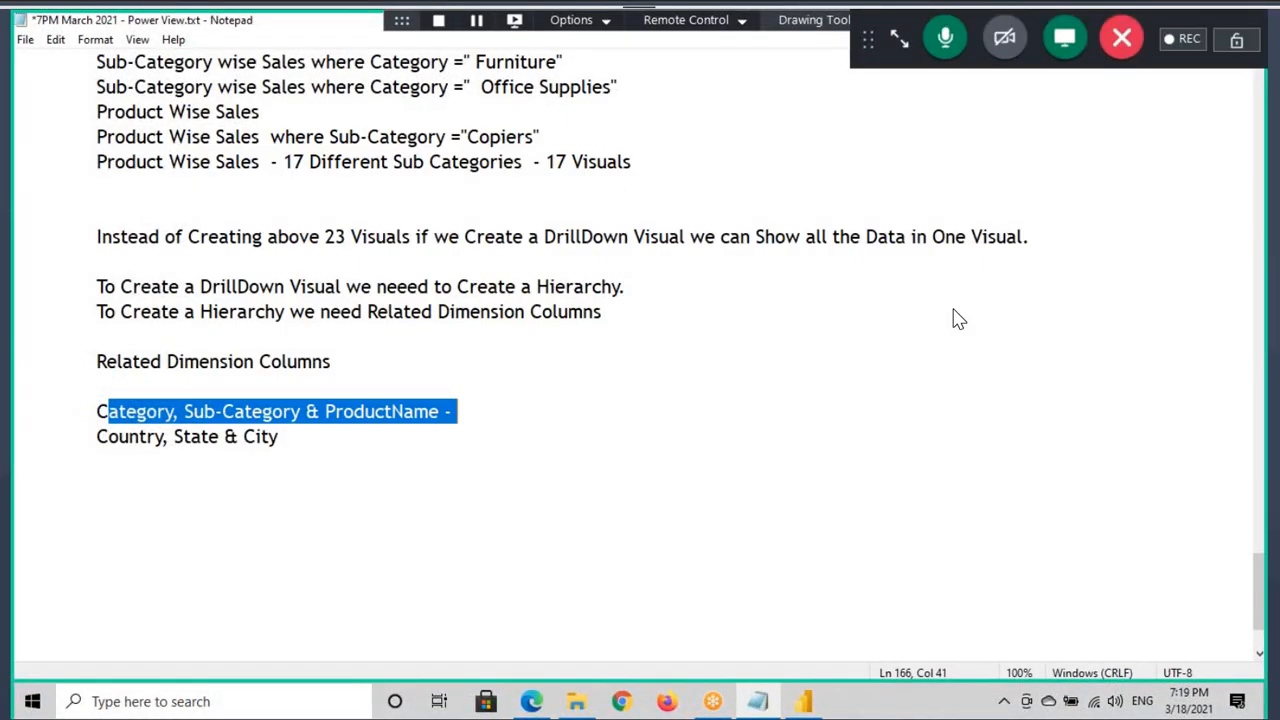
pyautogui.moveTo(91, 402); pyautogui.dragTo(468, 428)
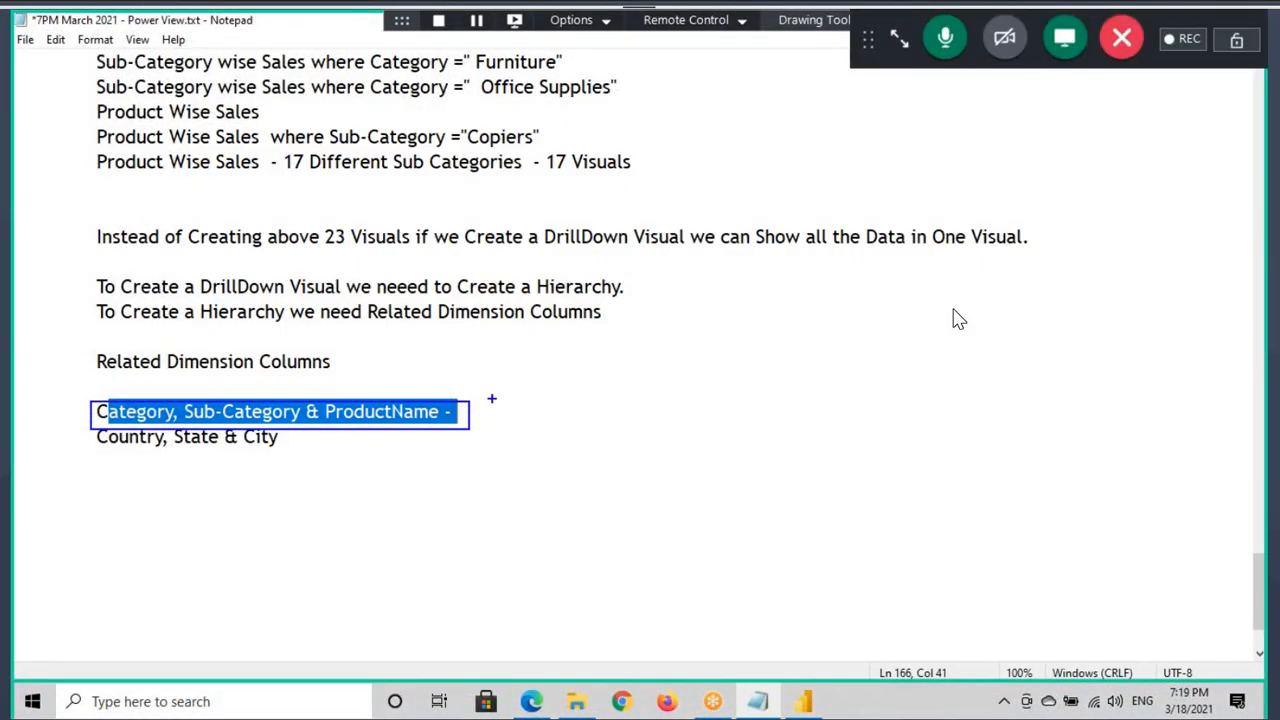
pyautogui.click(485, 406)
pyautogui.write('ProductHie')
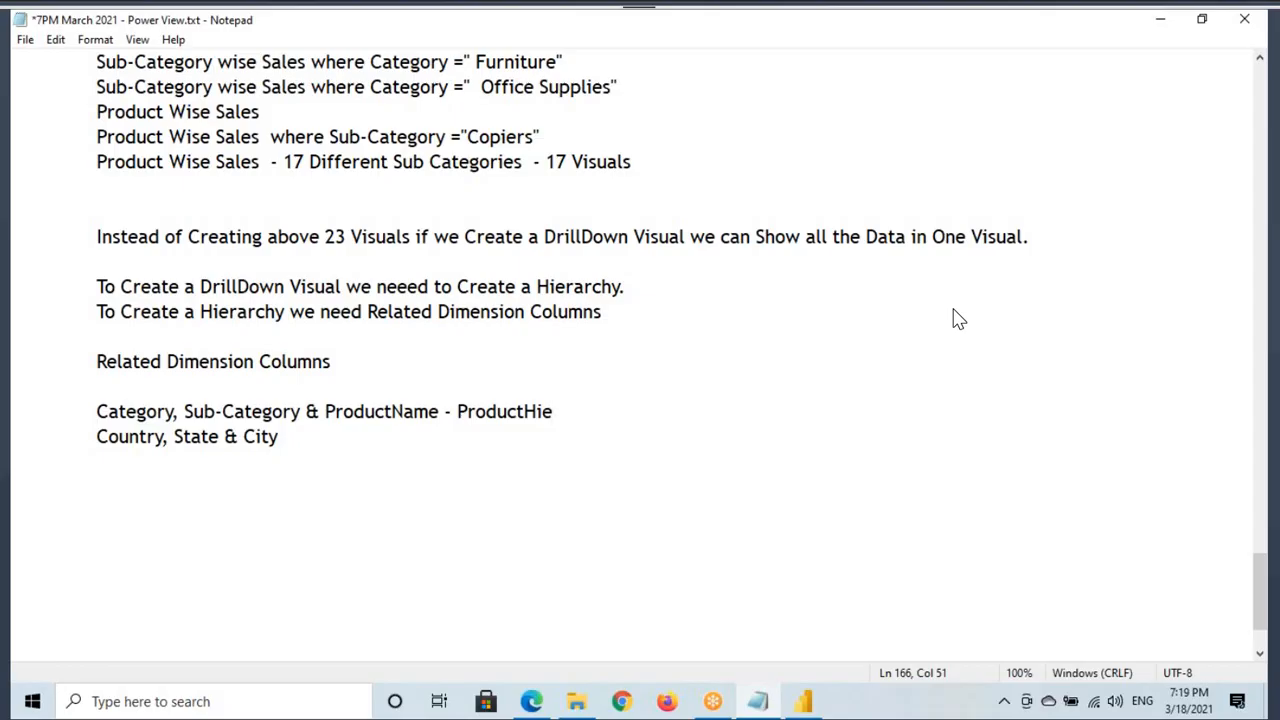
# Complete the name "ProductHierarchy" on the Category, Sub-Category & ProductName line of the notes and switch to Power BI Desktop.
pyautogui.write('rarchy')
pyautogui.moveTo(486, 411); pyautogui.dragTo(617, 411)
pyautogui.click(617, 411)
pyautogui.moveTo(97, 411); pyautogui.dragTo(438, 411)
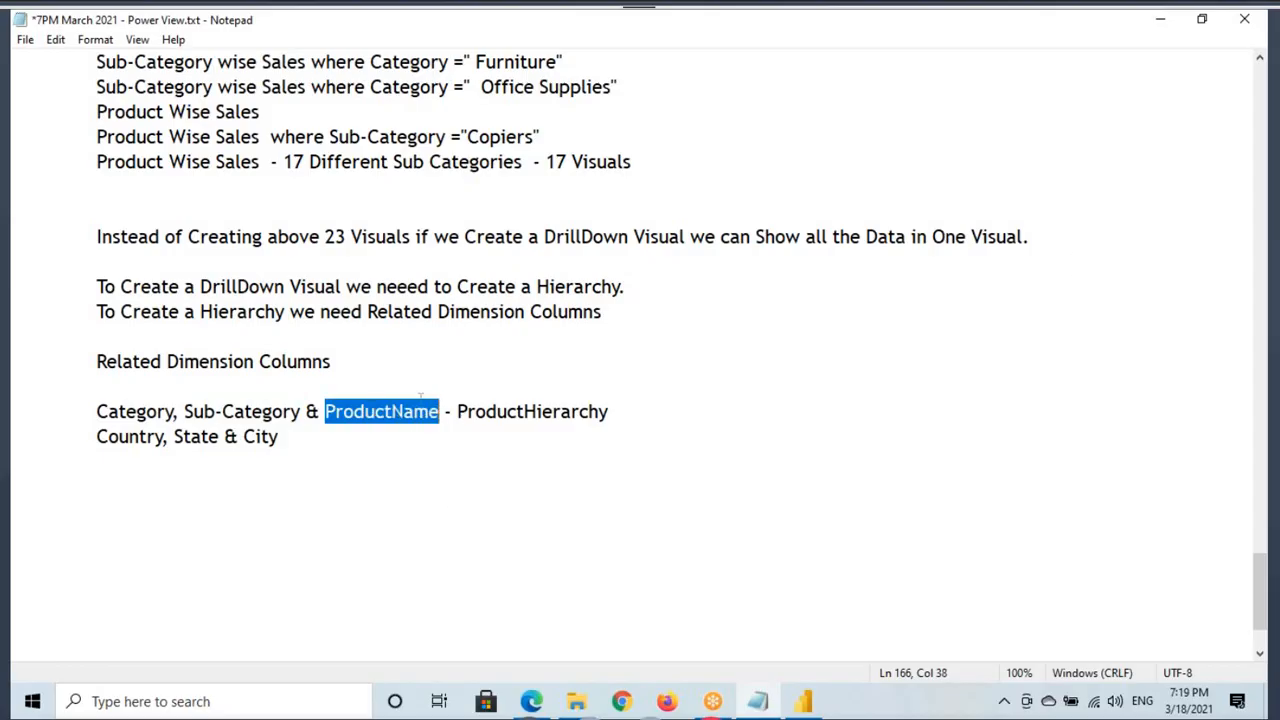
pyautogui.click(803, 701)
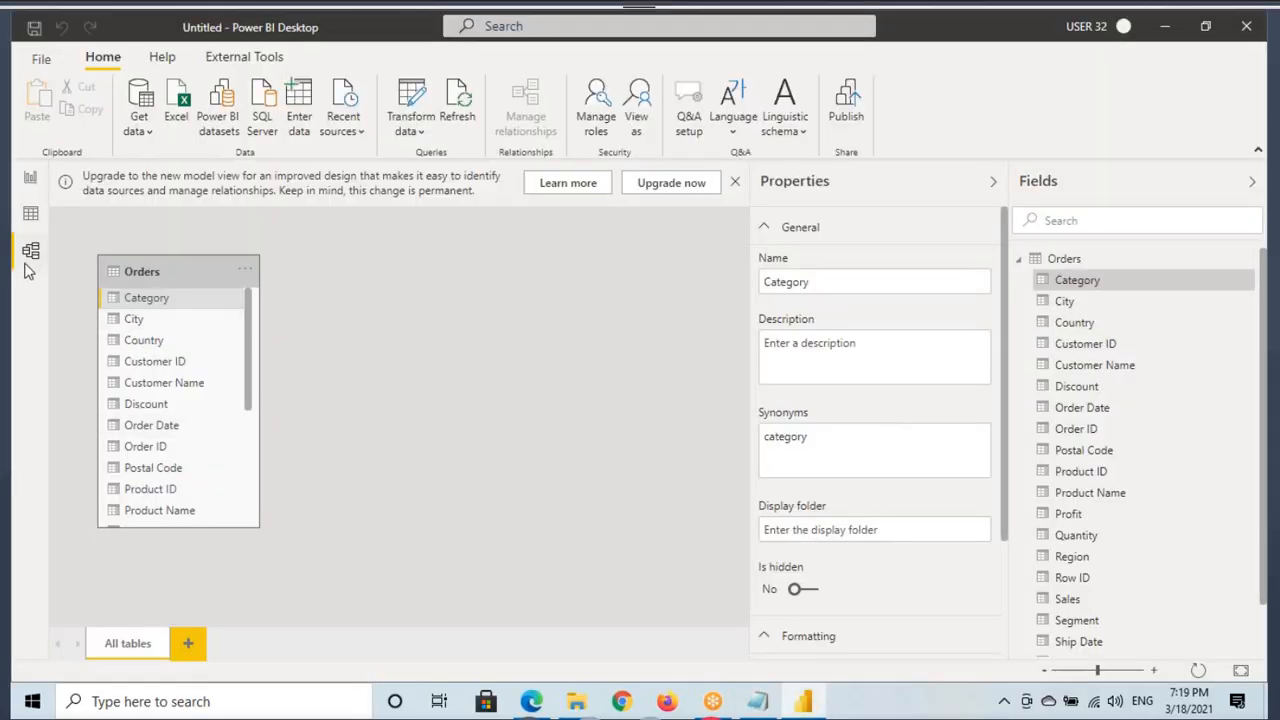
pyautogui.click(128, 274)
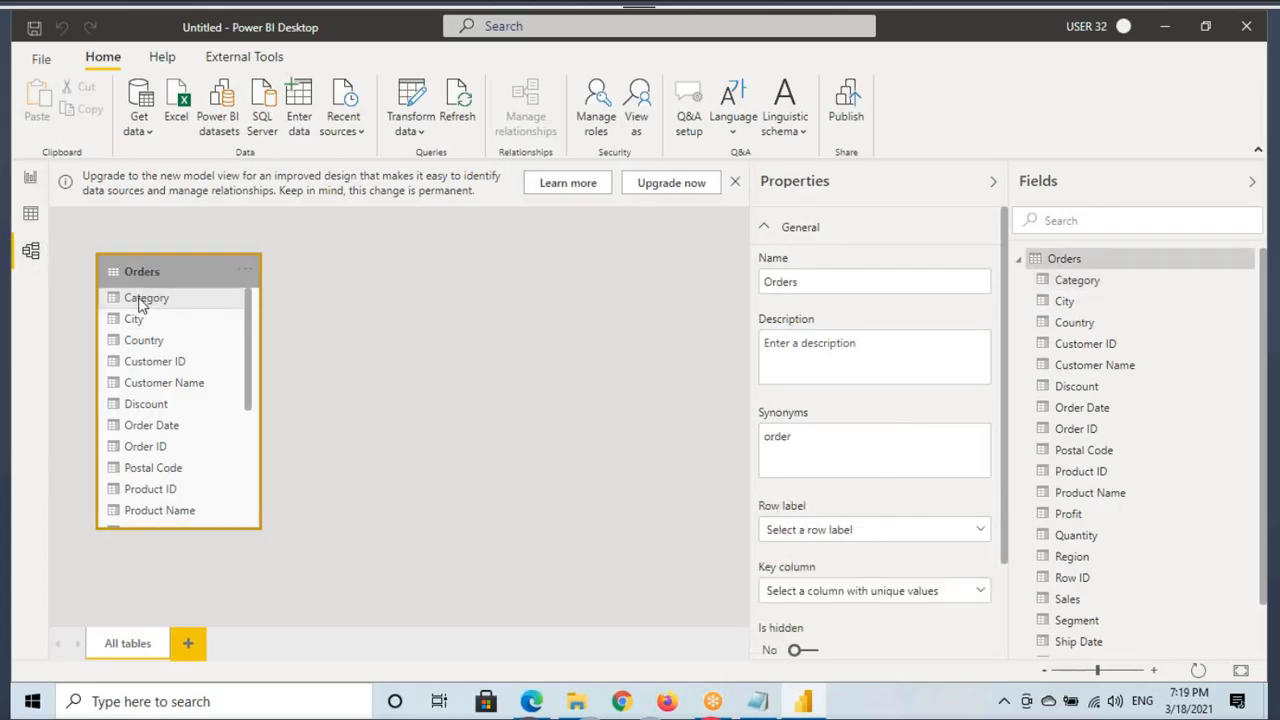
pyautogui.click(145, 300)
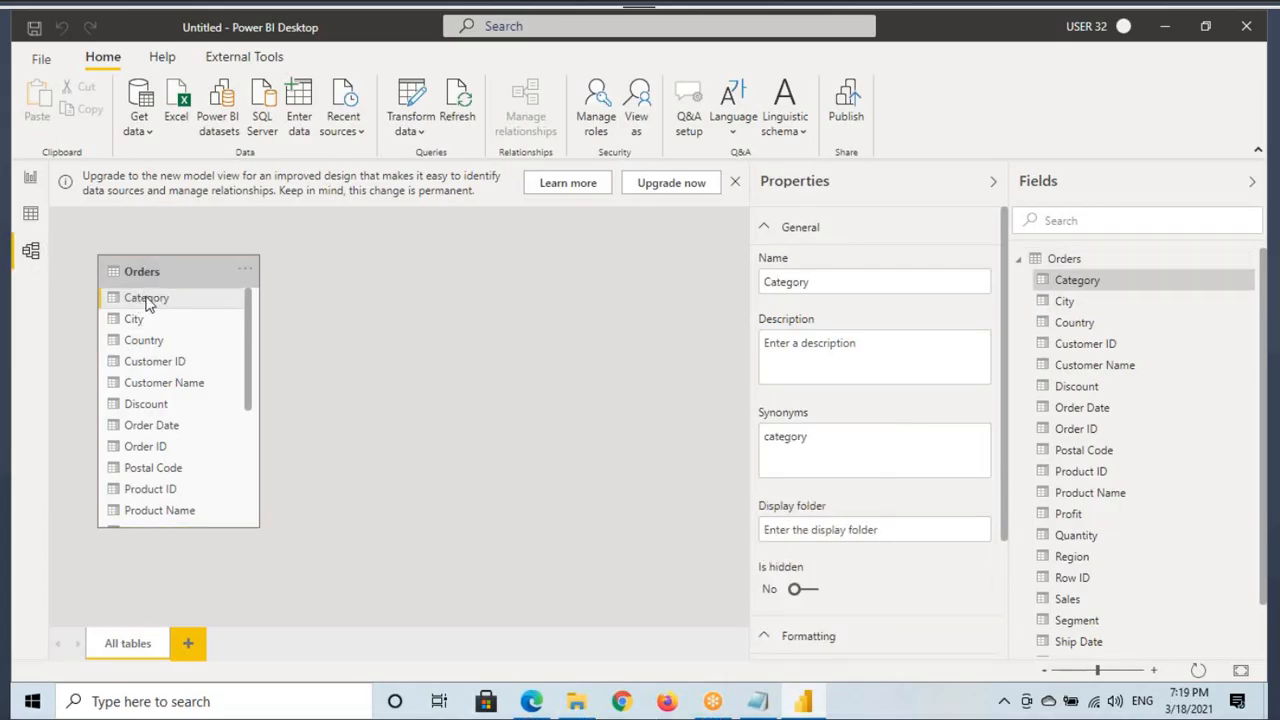
pyautogui.rightClick(141, 302)
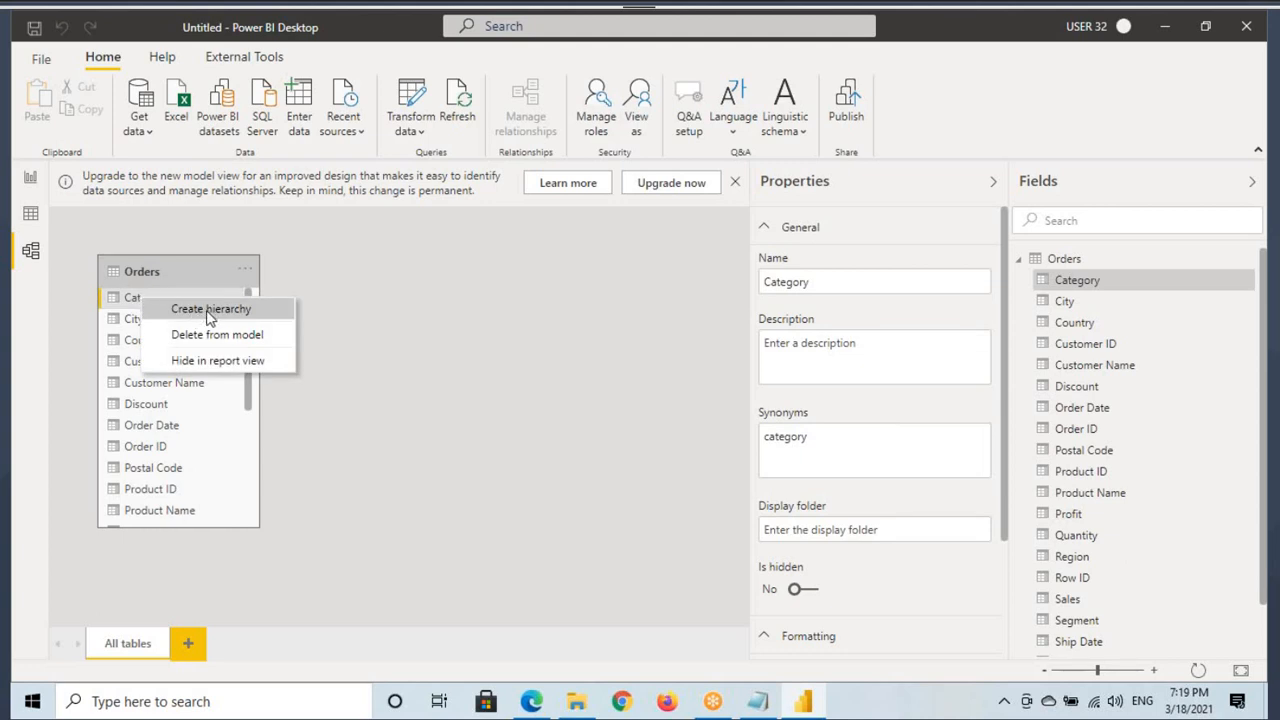
pyautogui.click(40, 260)
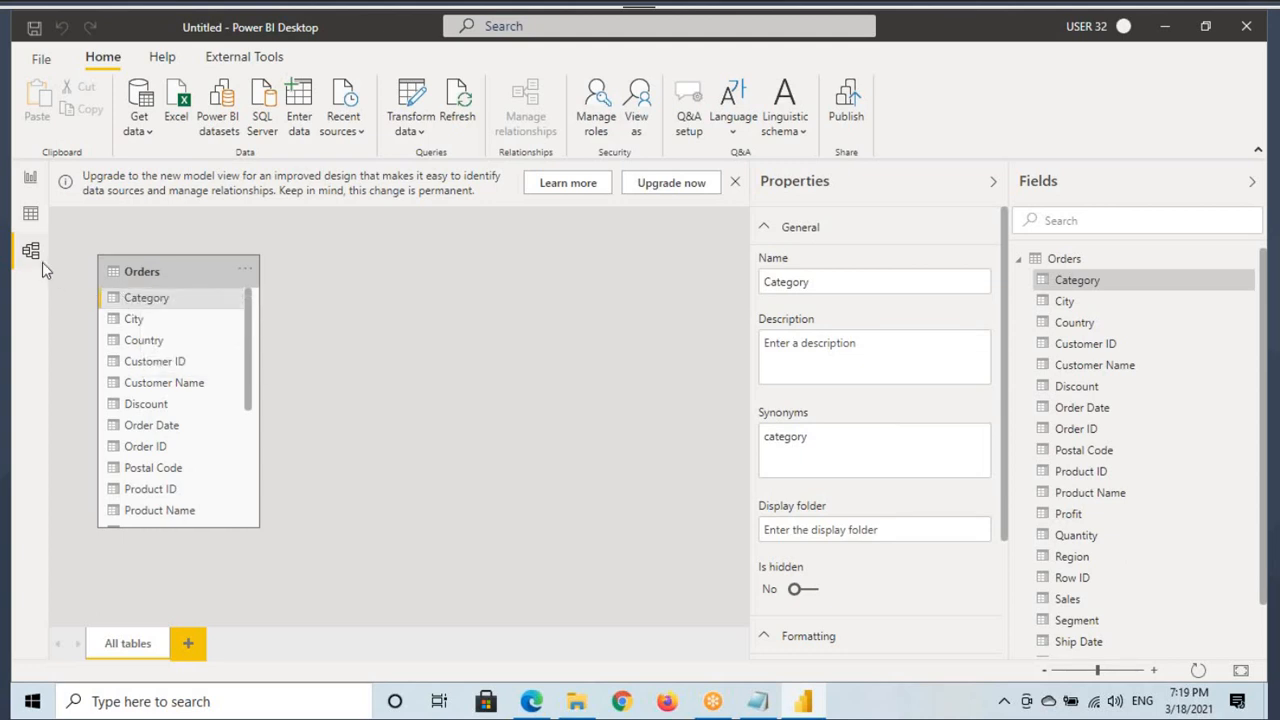
# Create a hierarchy from the Category column of the Orders table.
pyautogui.click(143, 272)
pyautogui.click(130, 304)
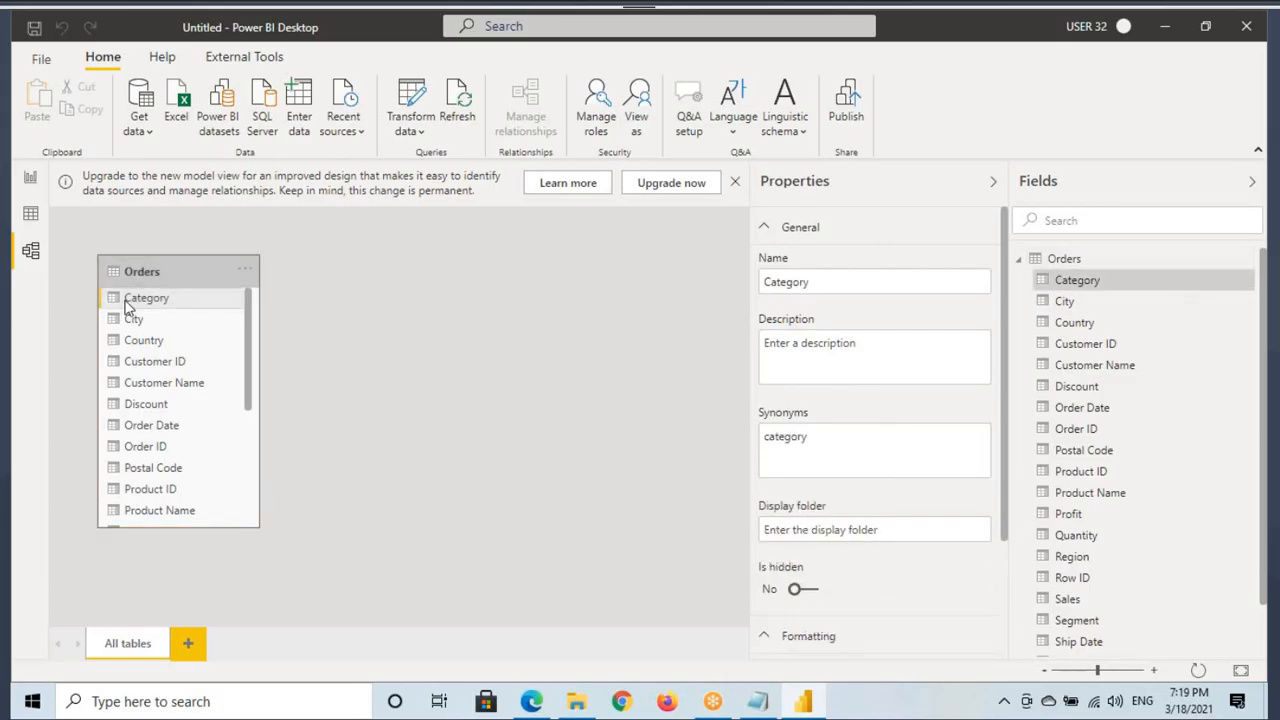
pyautogui.rightClick(128, 305)
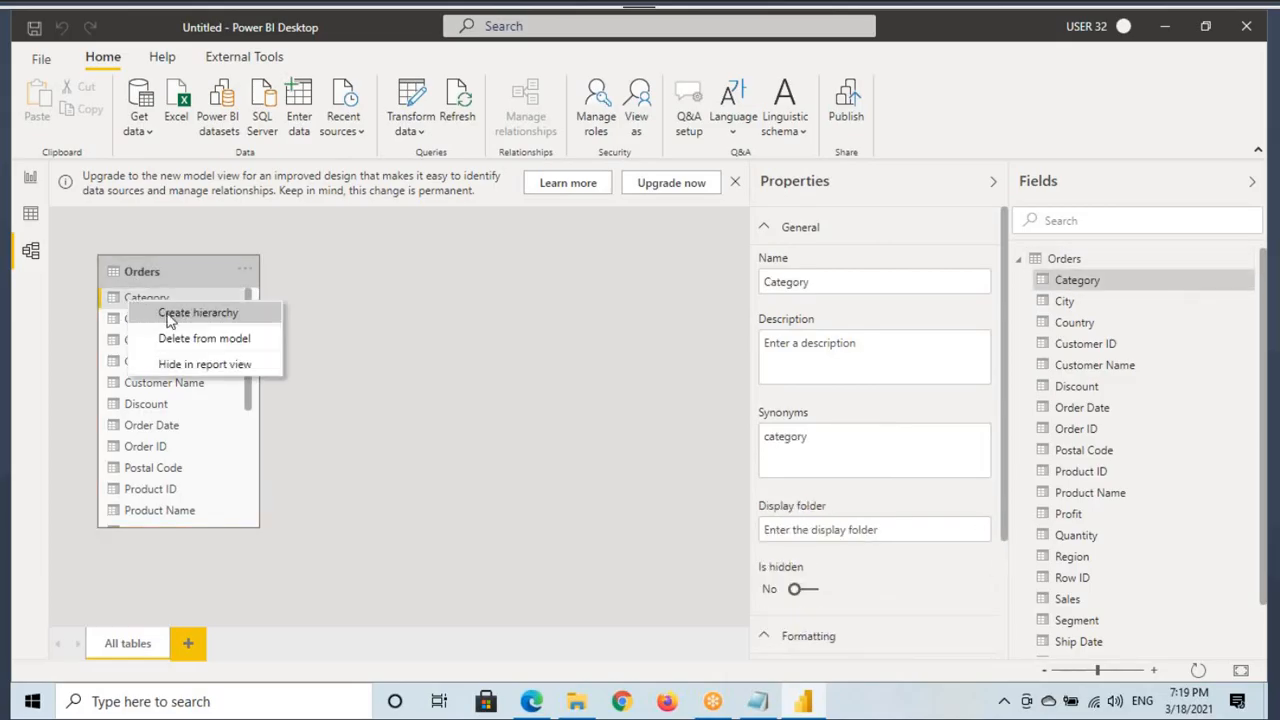
pyautogui.click(172, 316)
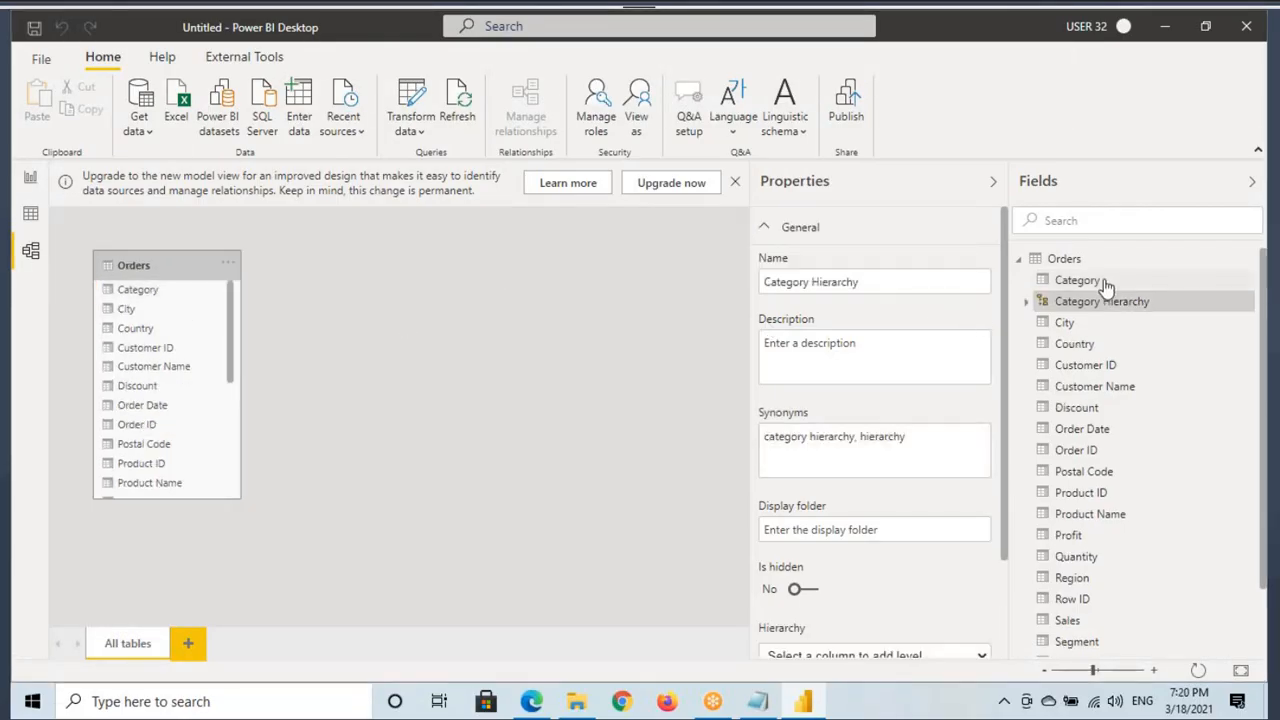
# Expand the new category hierarchy in the Orders fields and examine the level it contains.
pyautogui.moveTo(1034, 271); pyautogui.dragTo(1129, 291)
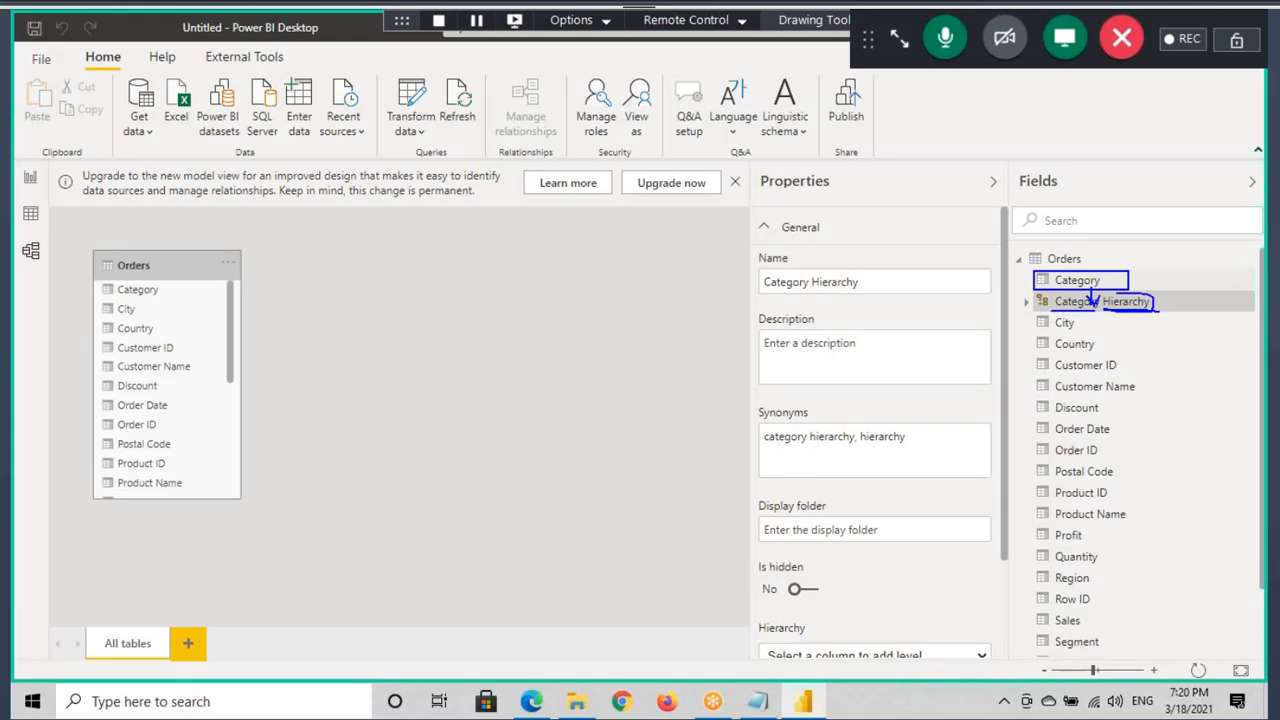
pyautogui.click(1027, 302)
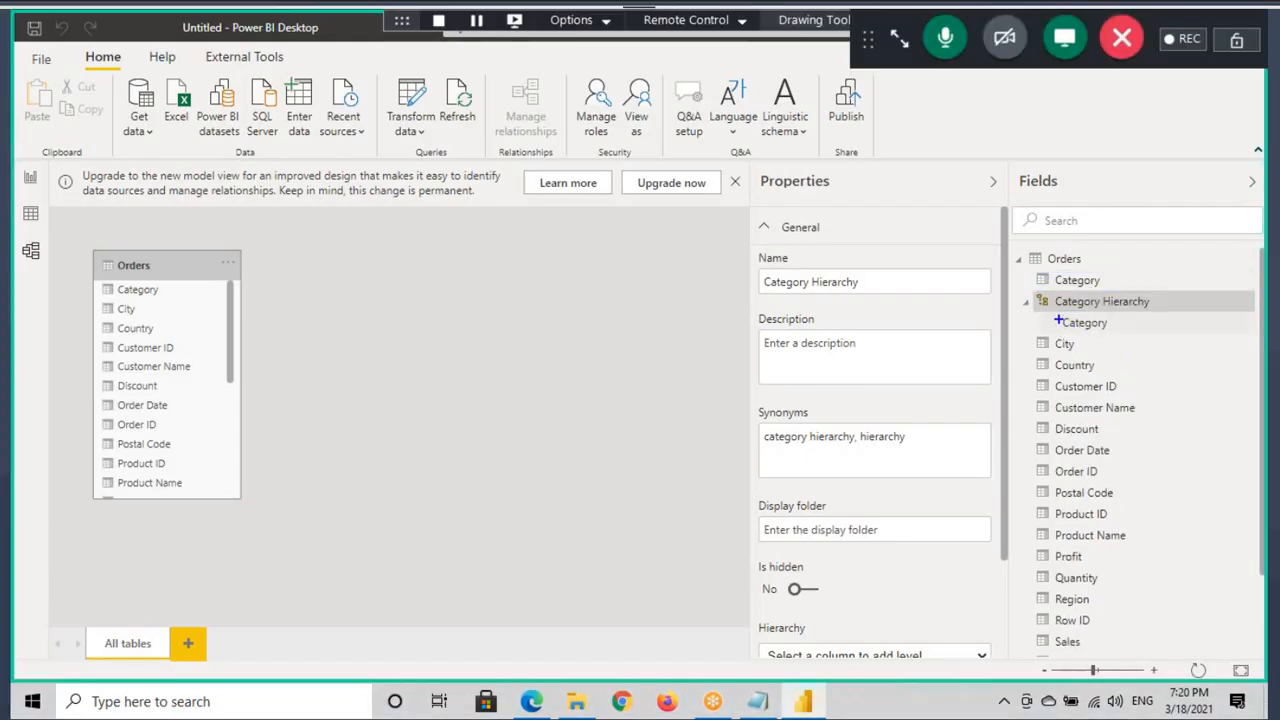
pyautogui.doubleClick(1068, 326)
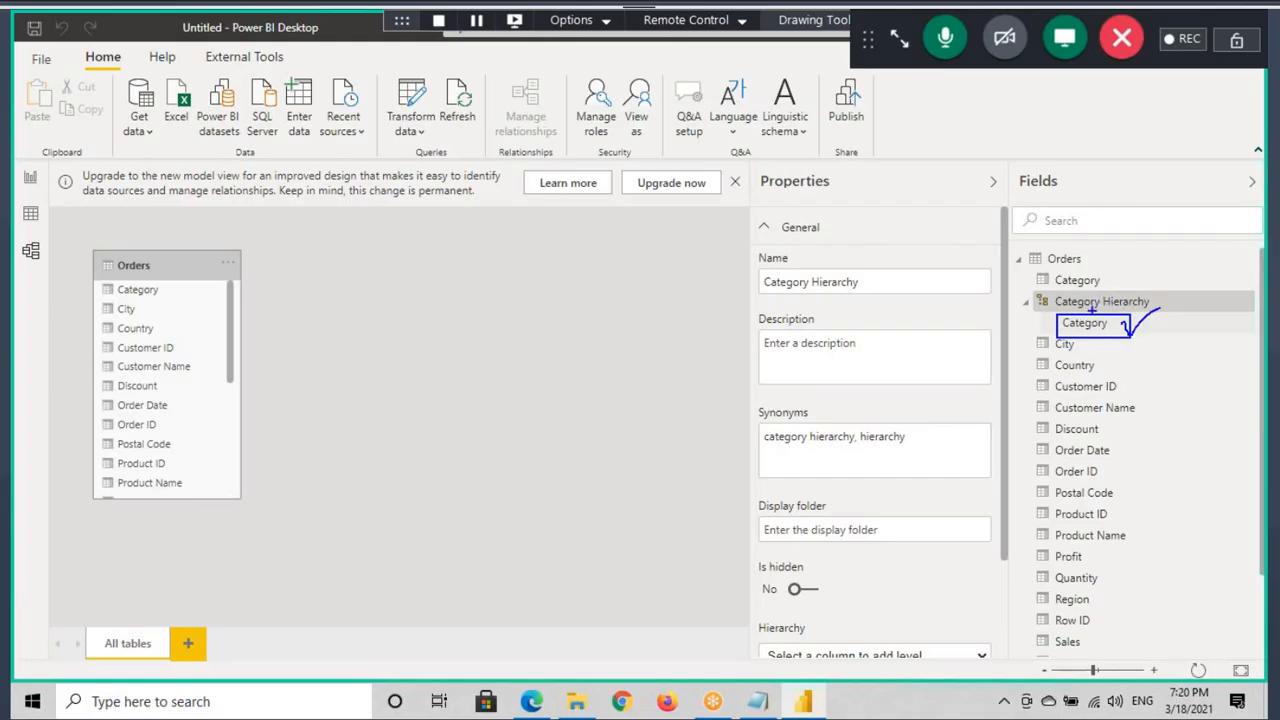
pyautogui.moveTo(1069, 308); pyautogui.dragTo(1143, 301)
pyautogui.press('Escape')
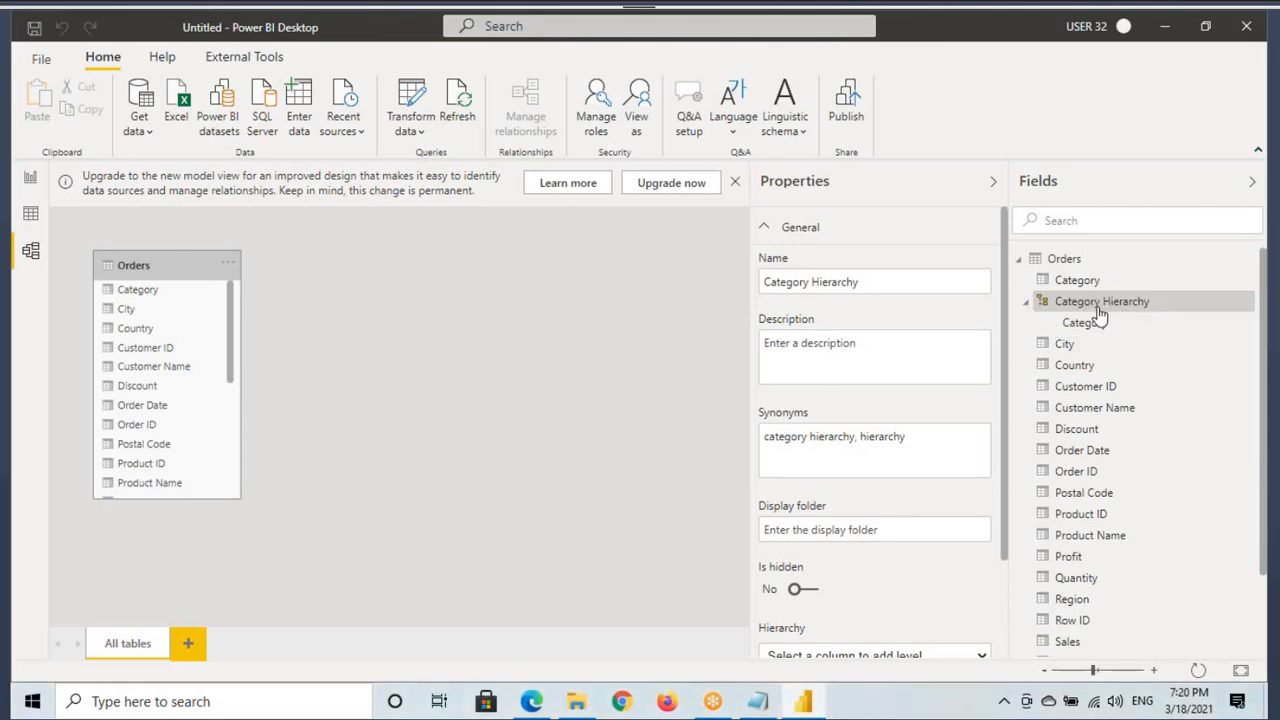
# Rename the category hierarchy as "Product Hierarchy".
pyautogui.click(1096, 306)
pyautogui.rightClick(1097, 309)
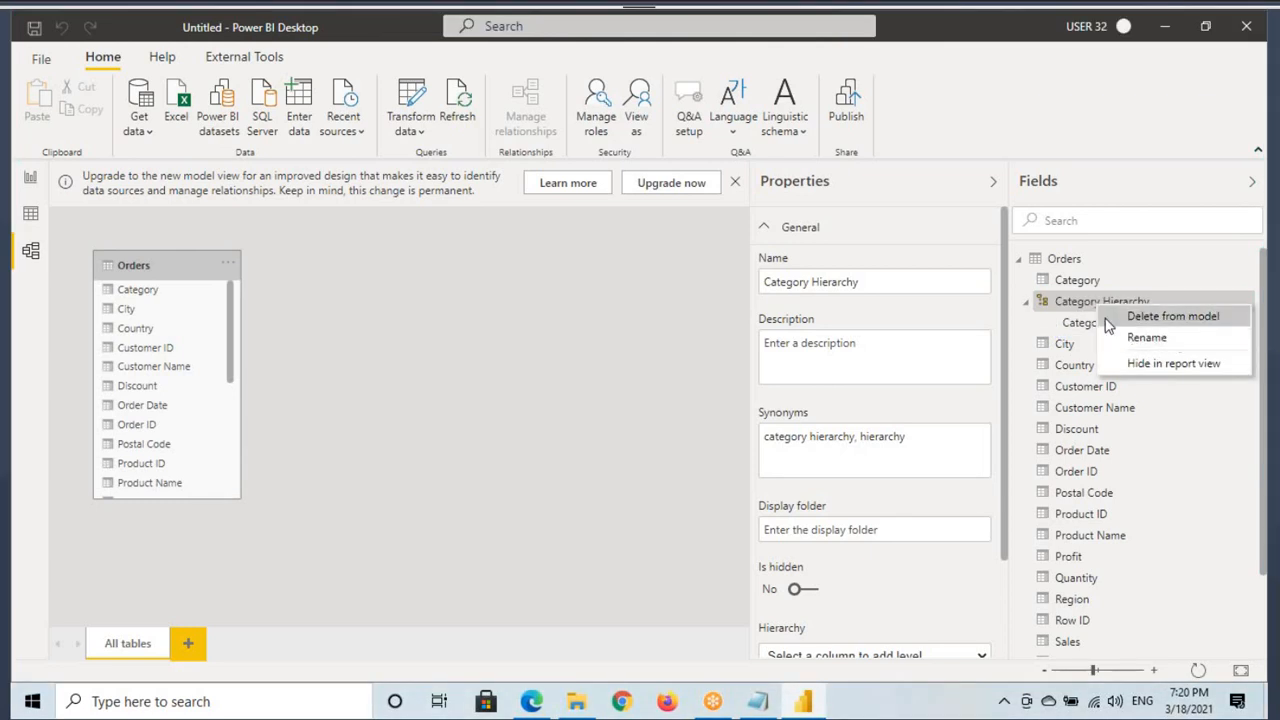
pyautogui.click(1149, 339)
pyautogui.click(771, 279)
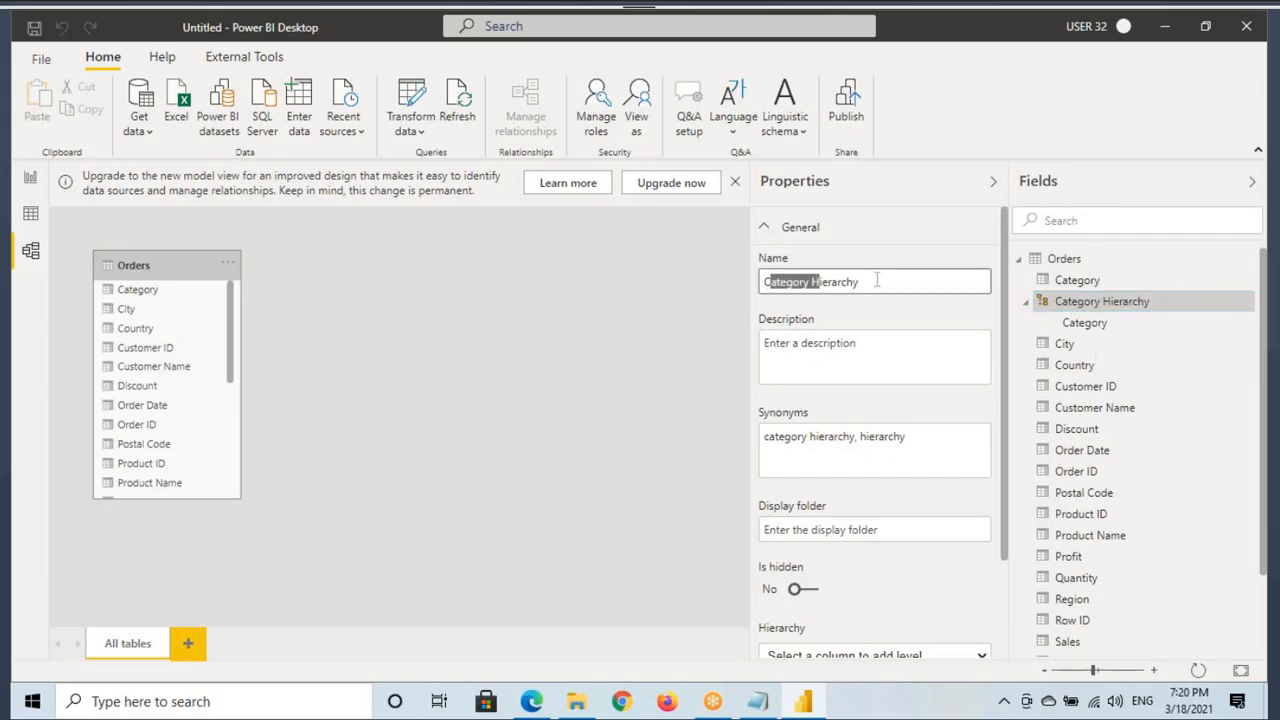
pyautogui.click(767, 280)
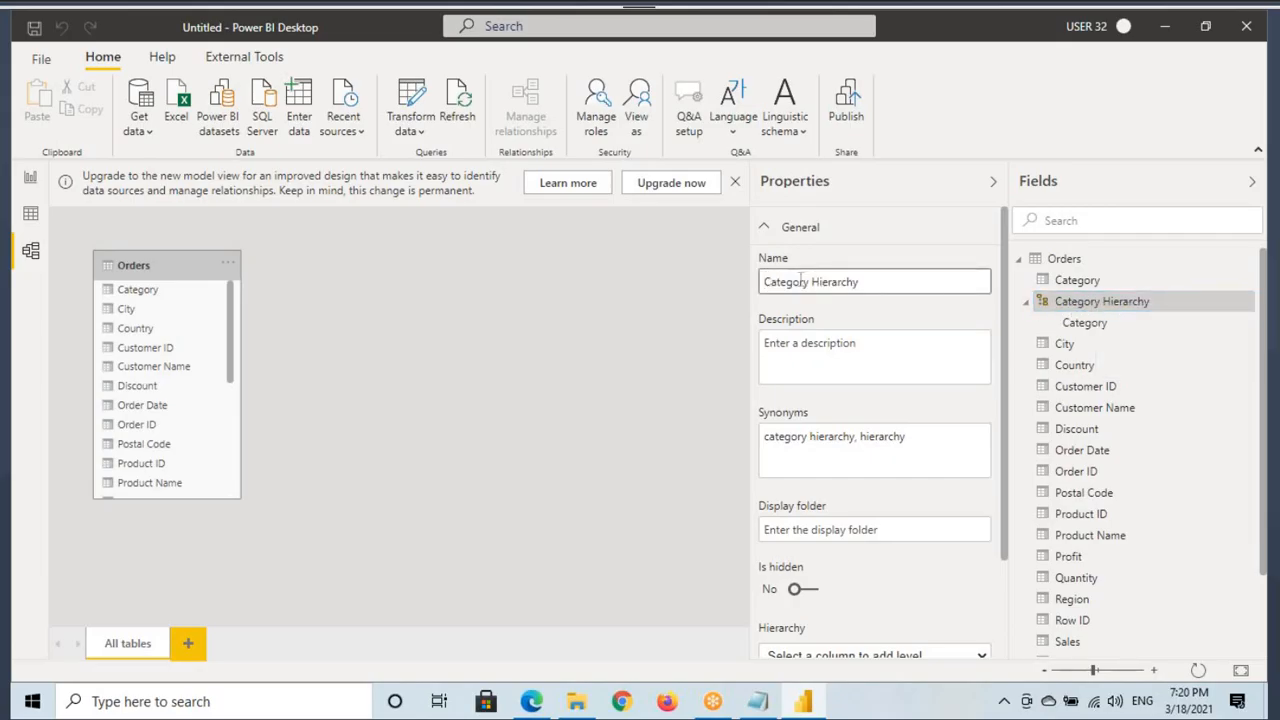
pyautogui.moveTo(806, 282); pyautogui.dragTo(771, 284)
pyautogui.write('Pro')
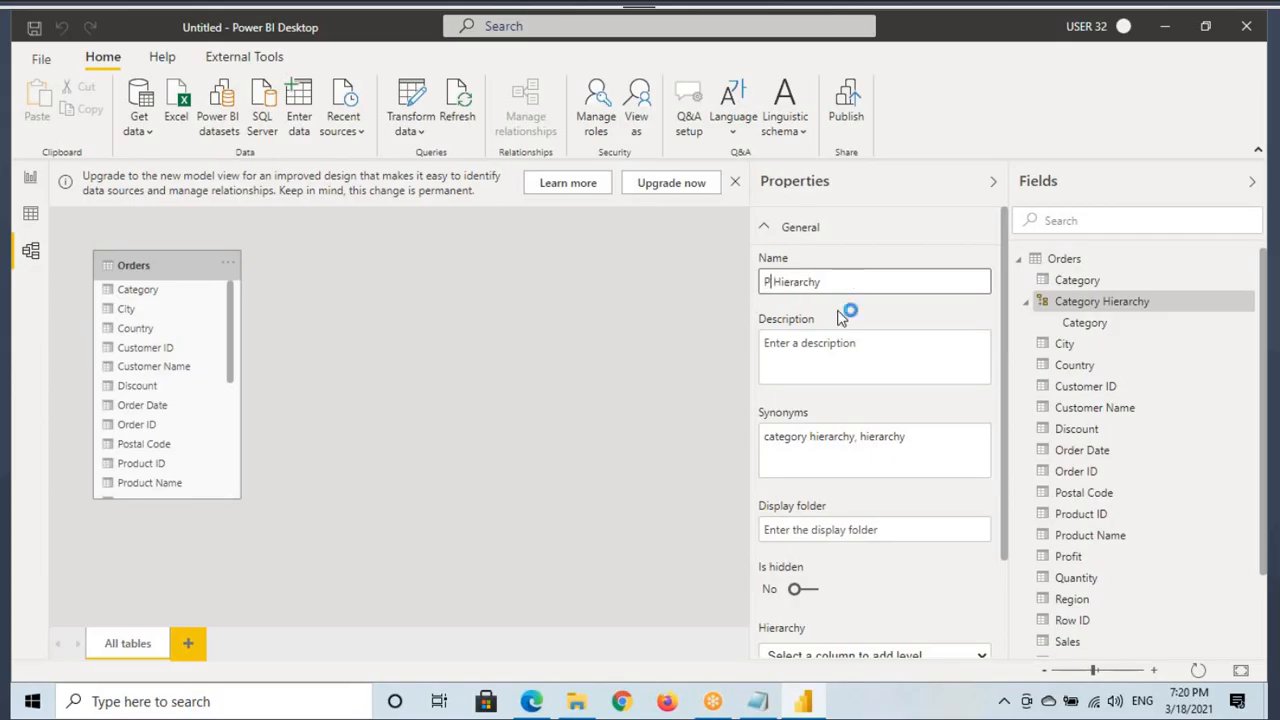
pyautogui.write('duct')
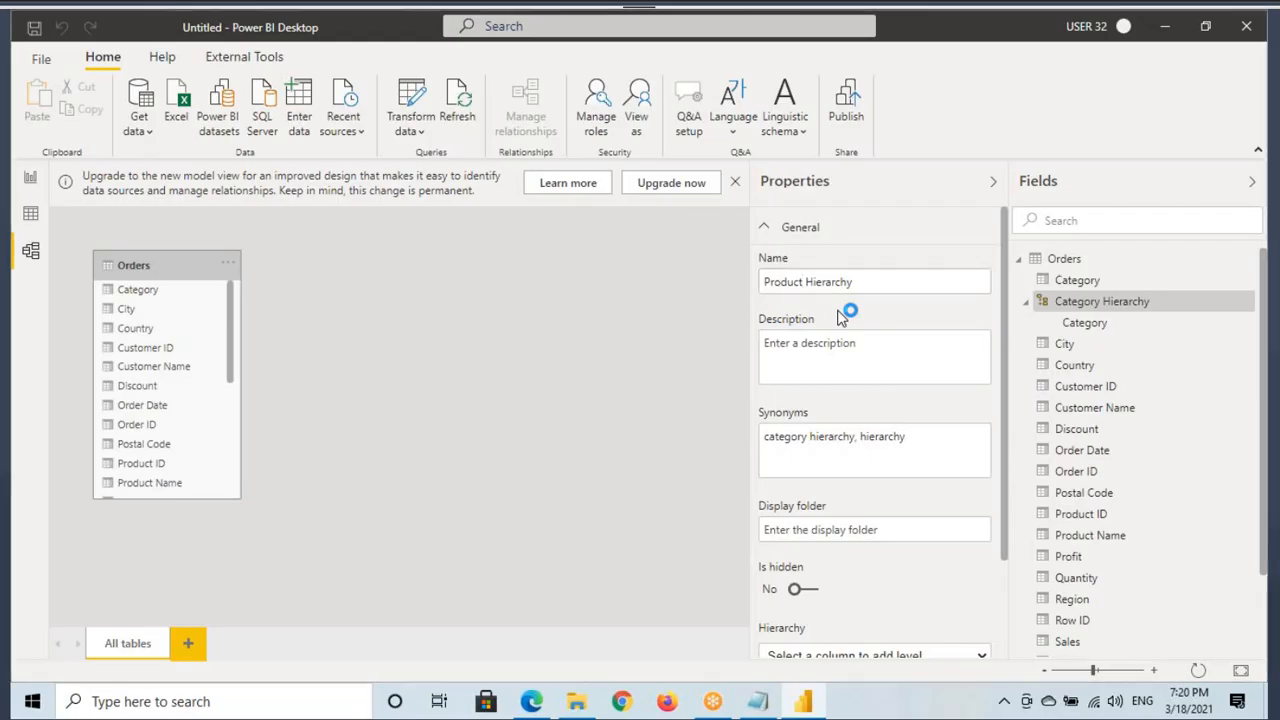
pyautogui.click(1025, 472)
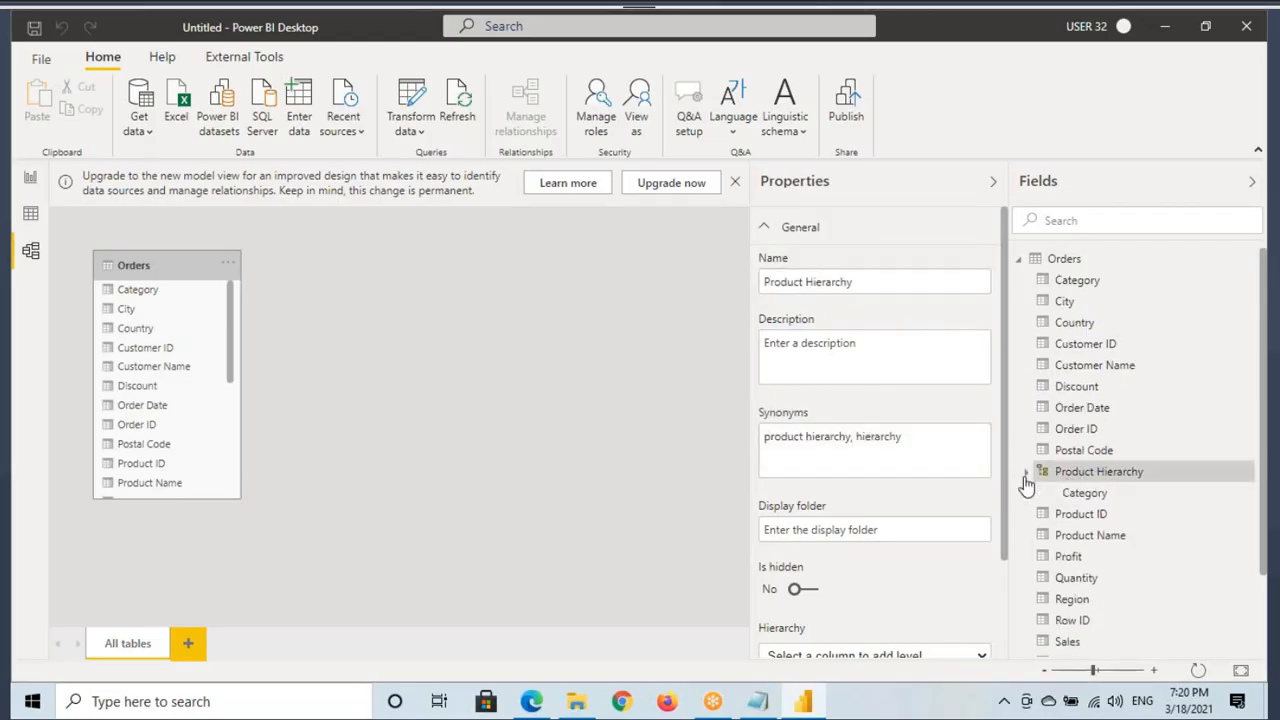
# Add Sub-Category as the second level of the Product Hierarchy.
pyautogui.click(1100, 474)
pyautogui.scroll(-2, 828, 384)
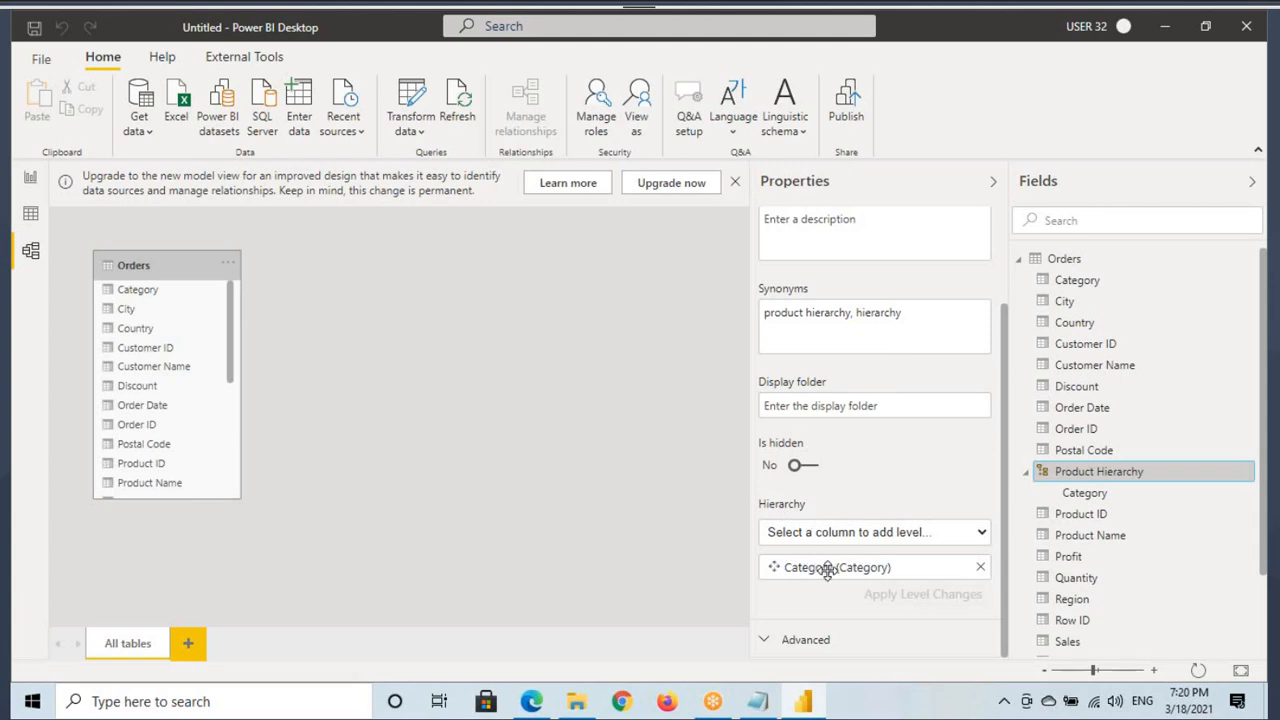
pyautogui.click(843, 536)
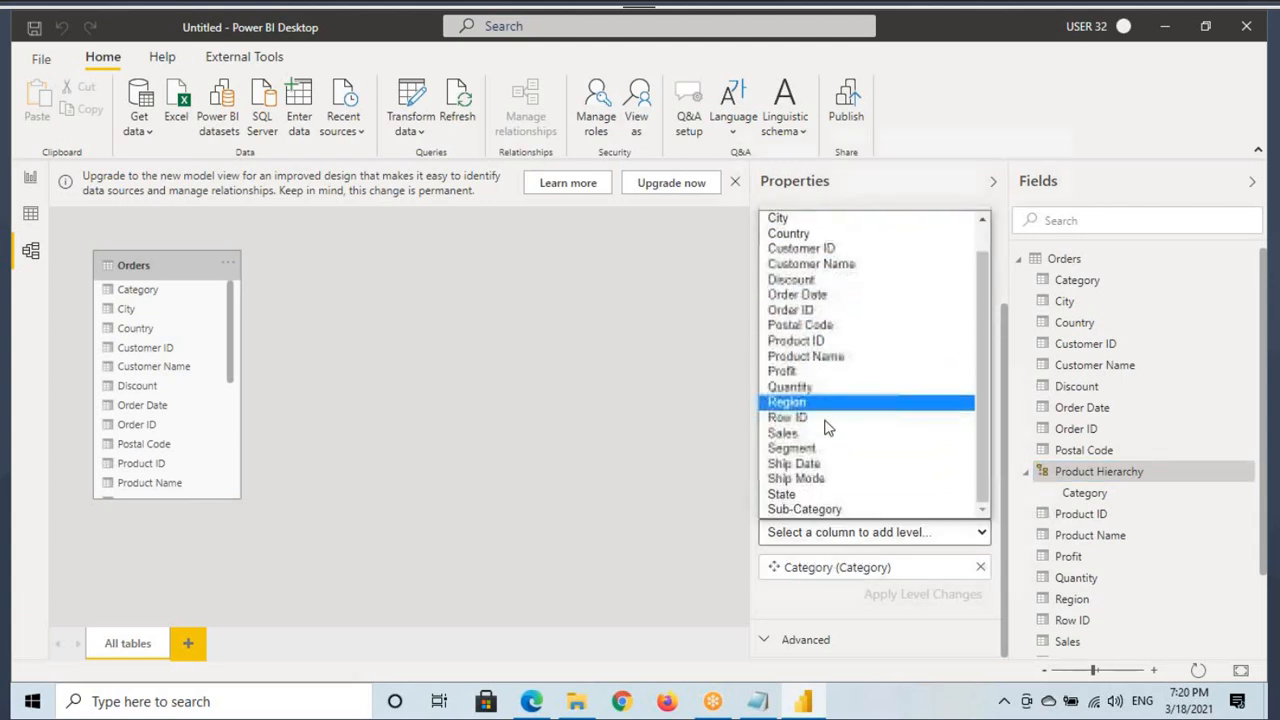
pyautogui.scroll(-1, 810, 395)
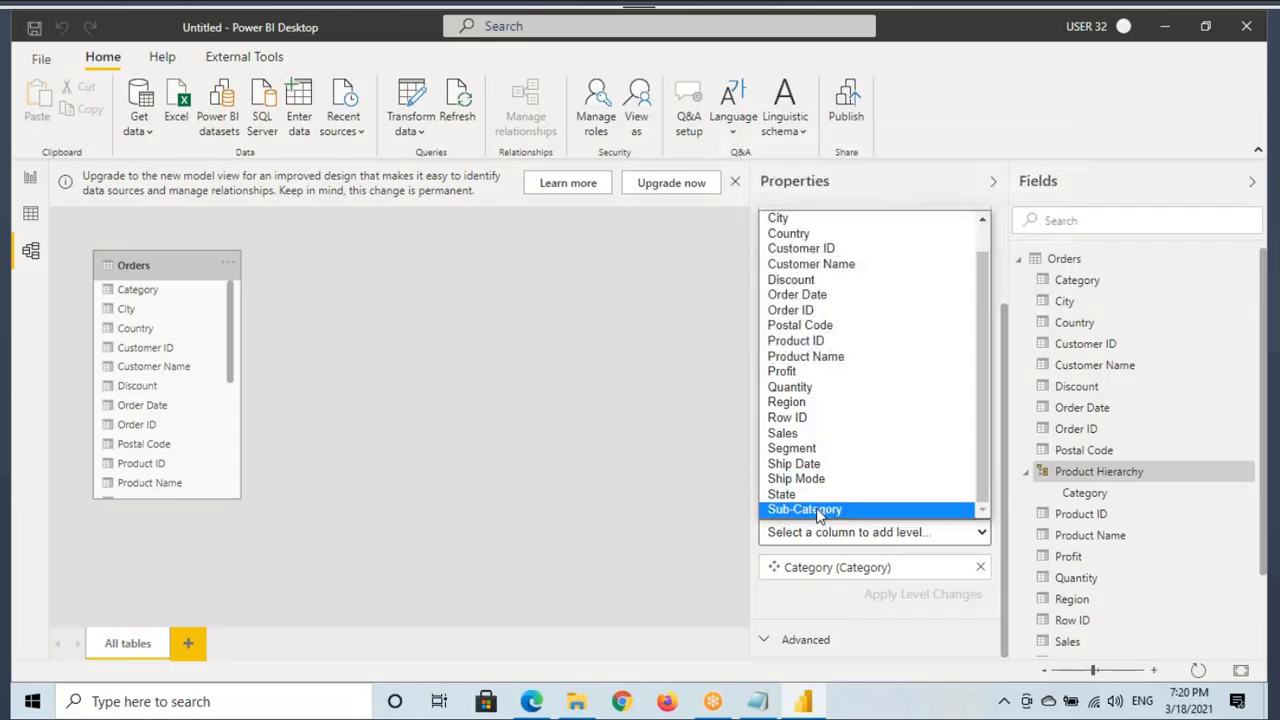
pyautogui.click(817, 510)
pyautogui.scroll(-1, 851, 508)
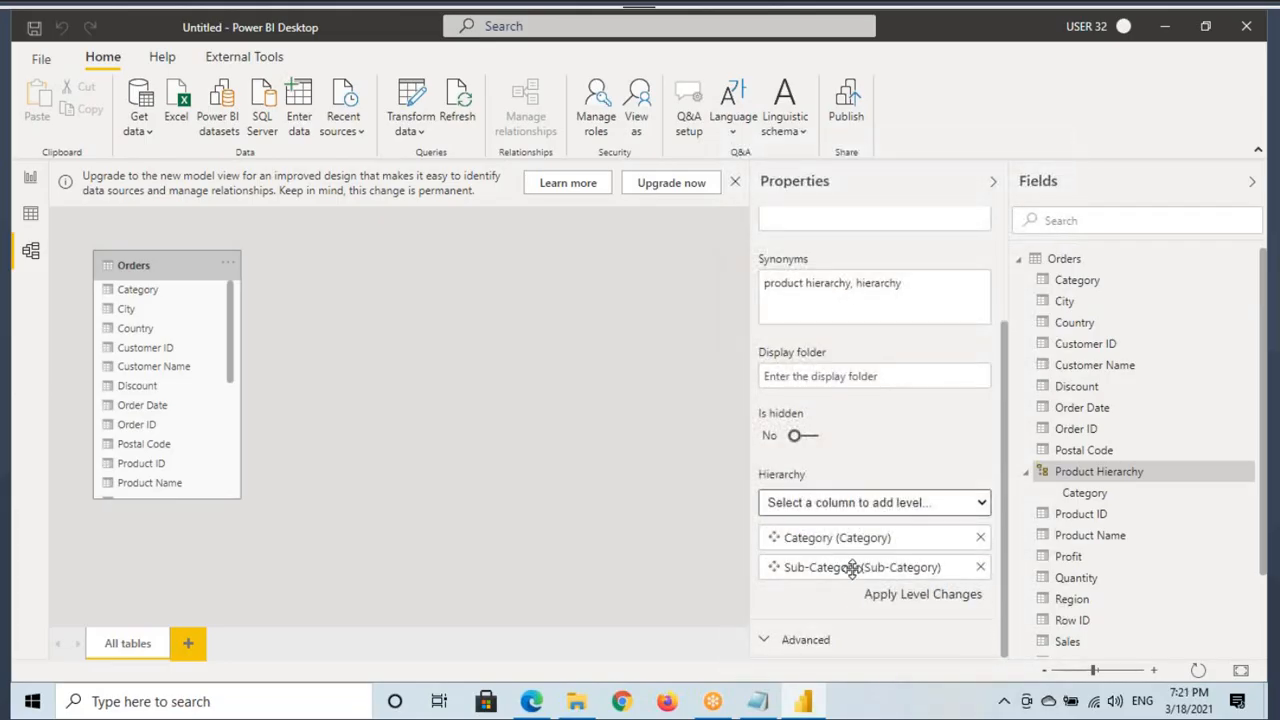
# Add Product Name as the third level of the Product Hierarchy and apply the level changes.
pyautogui.click(893, 510)
pyautogui.click(826, 362)
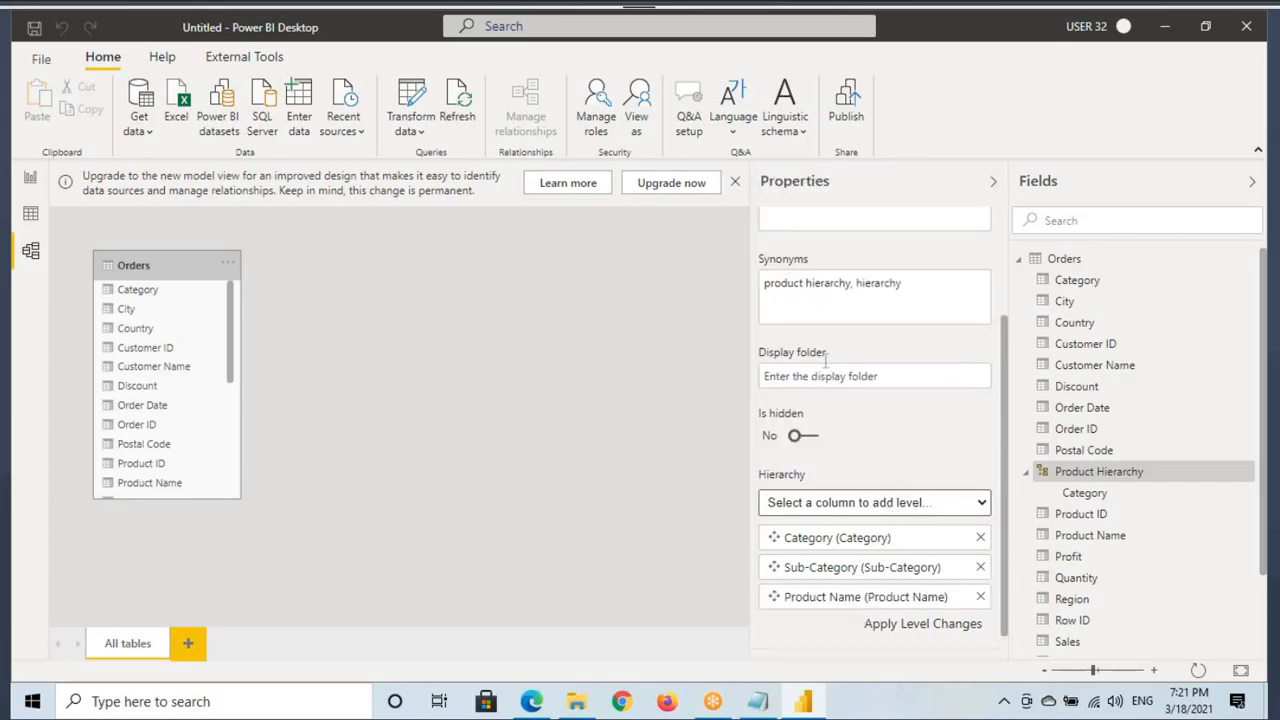
pyautogui.scroll(-1, 855, 520)
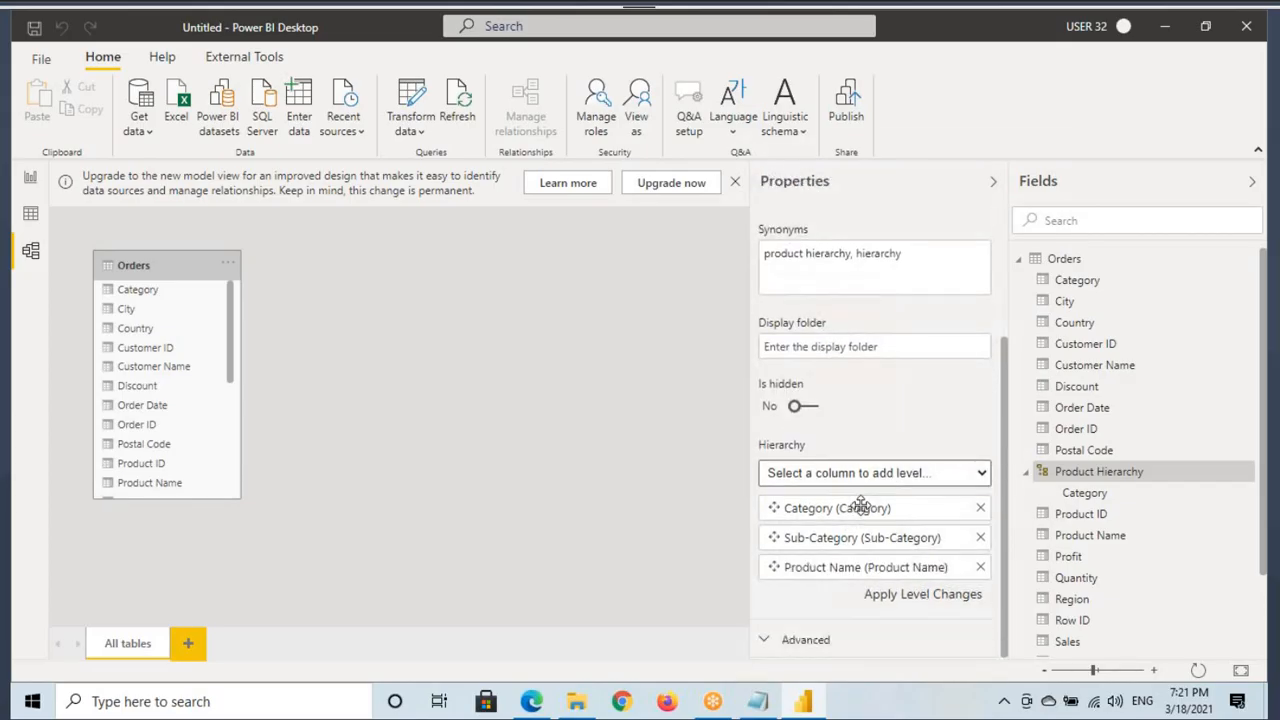
pyautogui.click(924, 595)
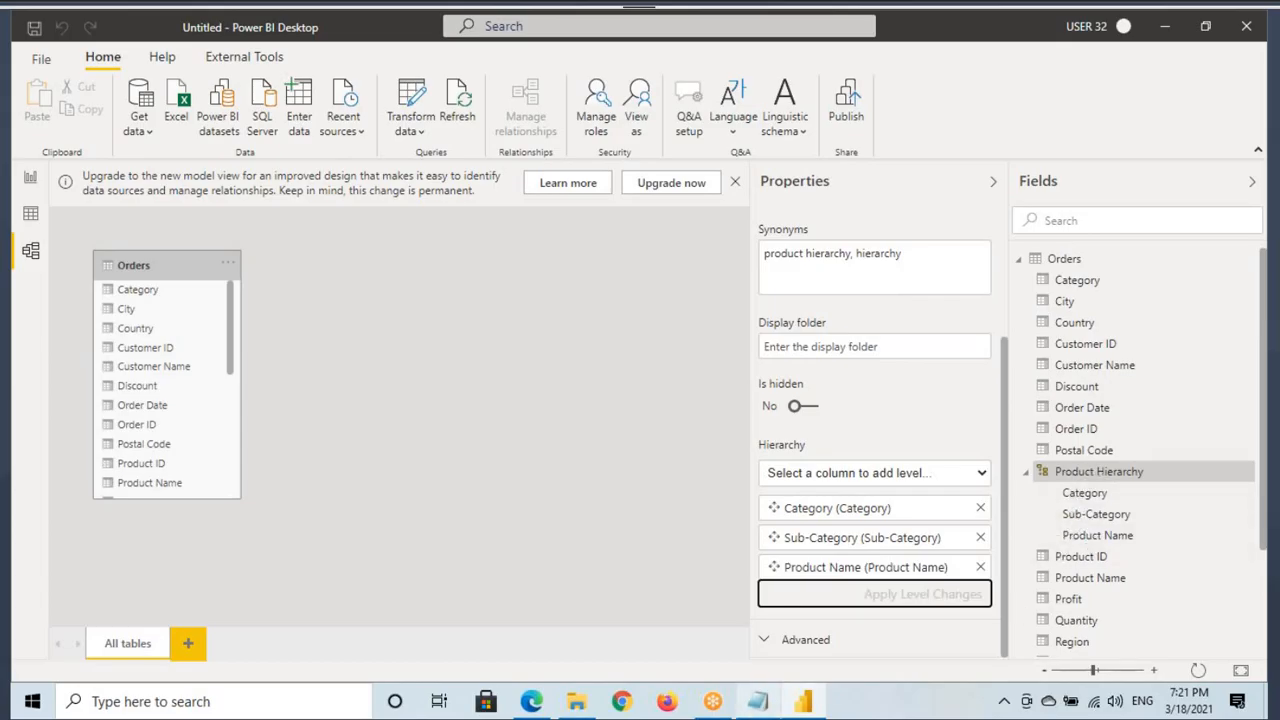
# Switch to the Notepad notes and label the Country, State & City line "- Geography Hierarchy".
pyautogui.click(776, 704)
pyautogui.moveTo(107, 444); pyautogui.dragTo(280, 440)
pyautogui.click(296, 440)
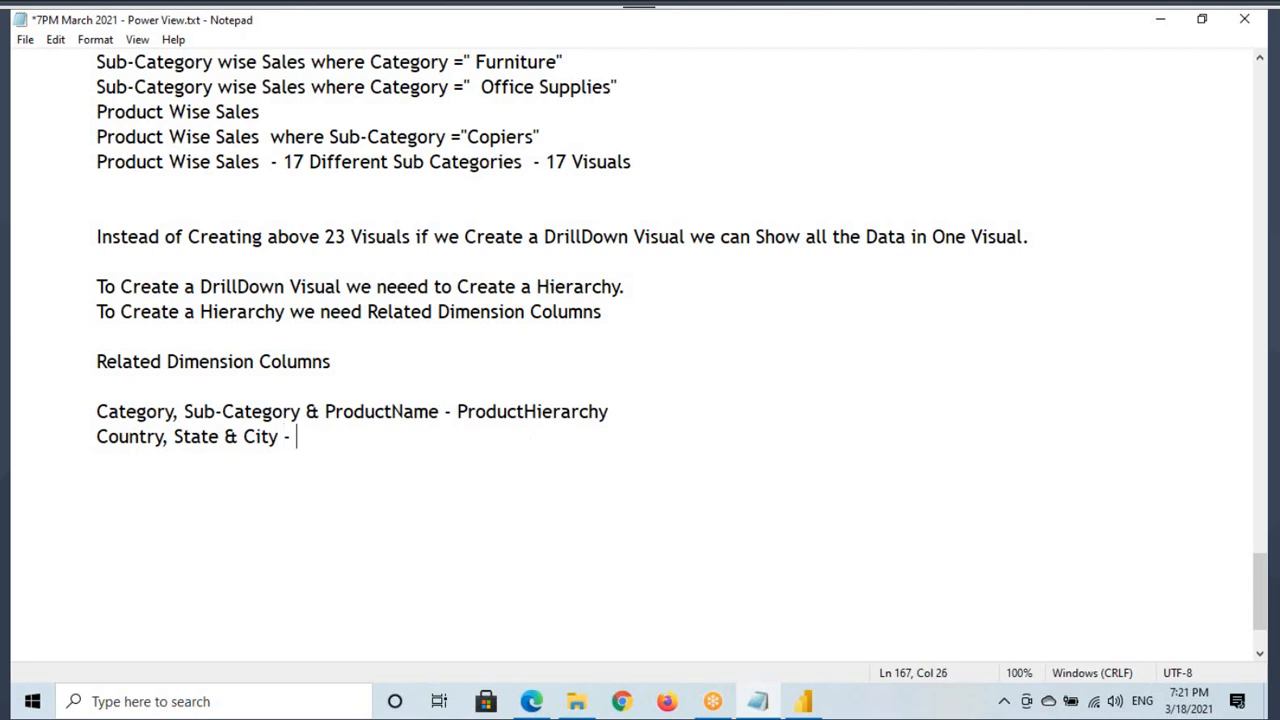
pyautogui.write('Geograp')
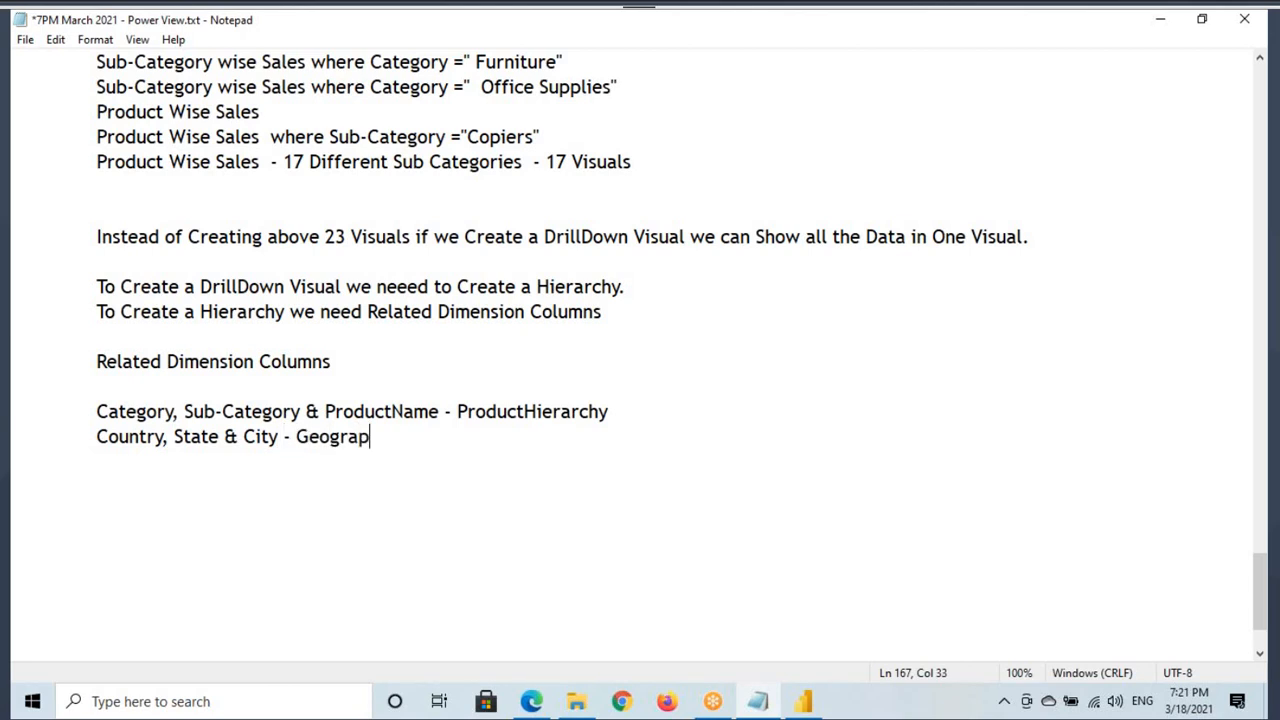
pyautogui.write('hy Hierarchy')
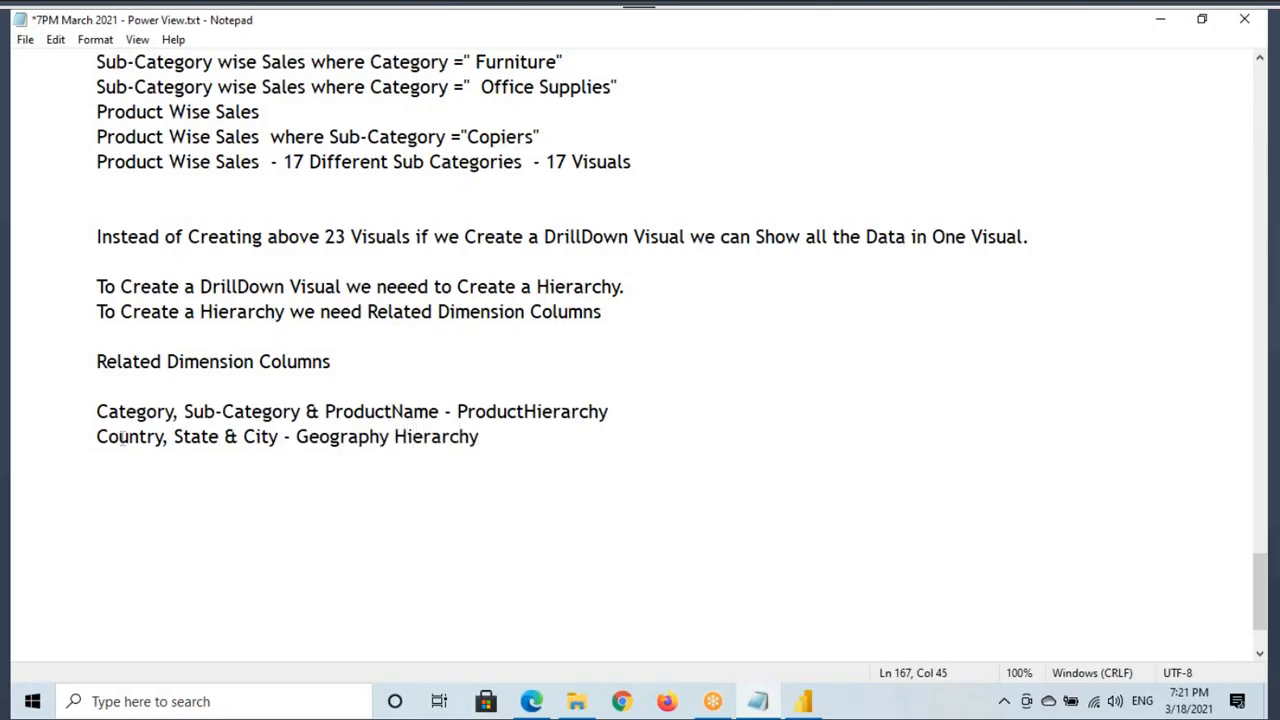
pyautogui.moveTo(107, 436); pyautogui.dragTo(160, 436)
# Switch to Power BI Desktop, create a hierarchy from the Orders table's Country column and expand it in the field list.
pyautogui.click(820, 700)
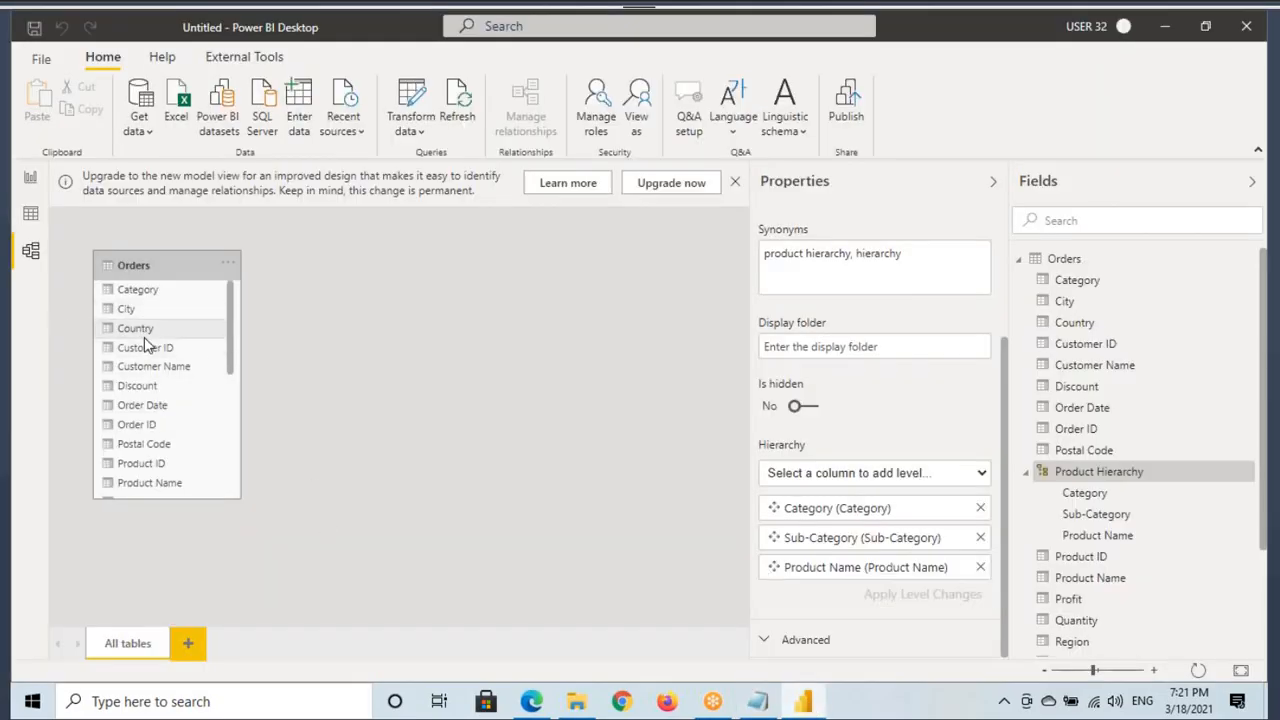
pyautogui.click(140, 331)
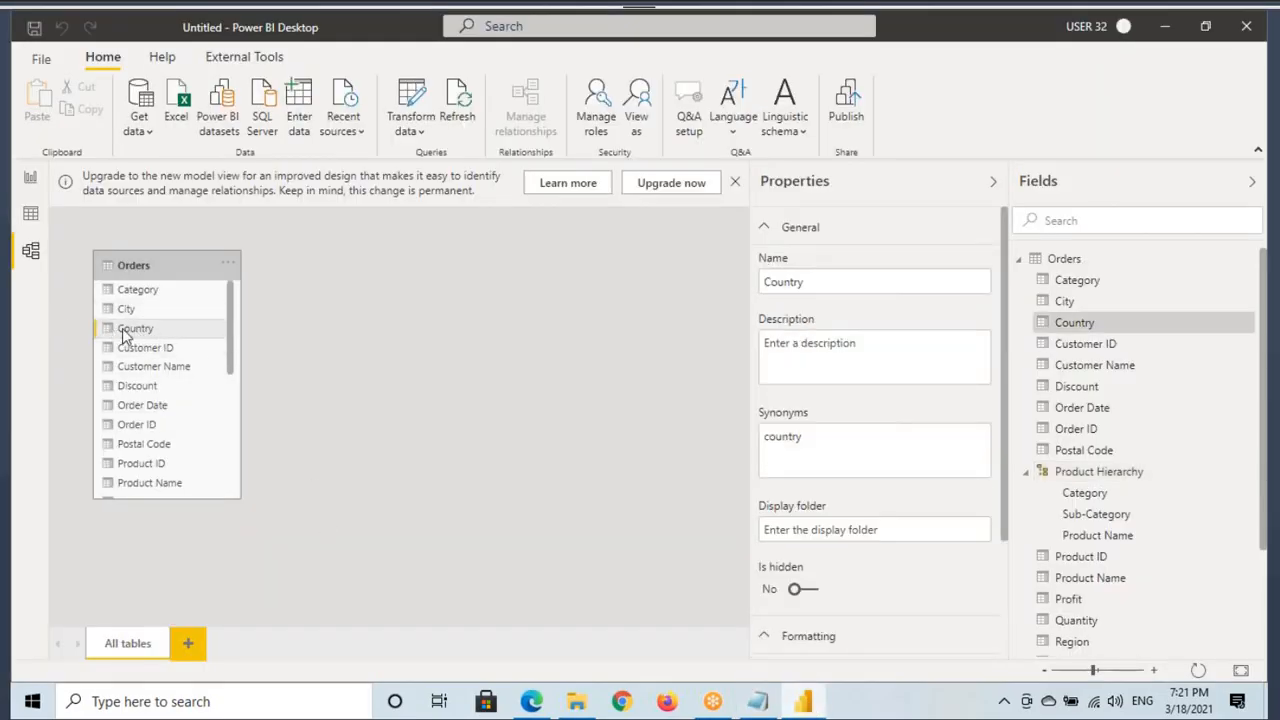
pyautogui.rightClick(158, 343)
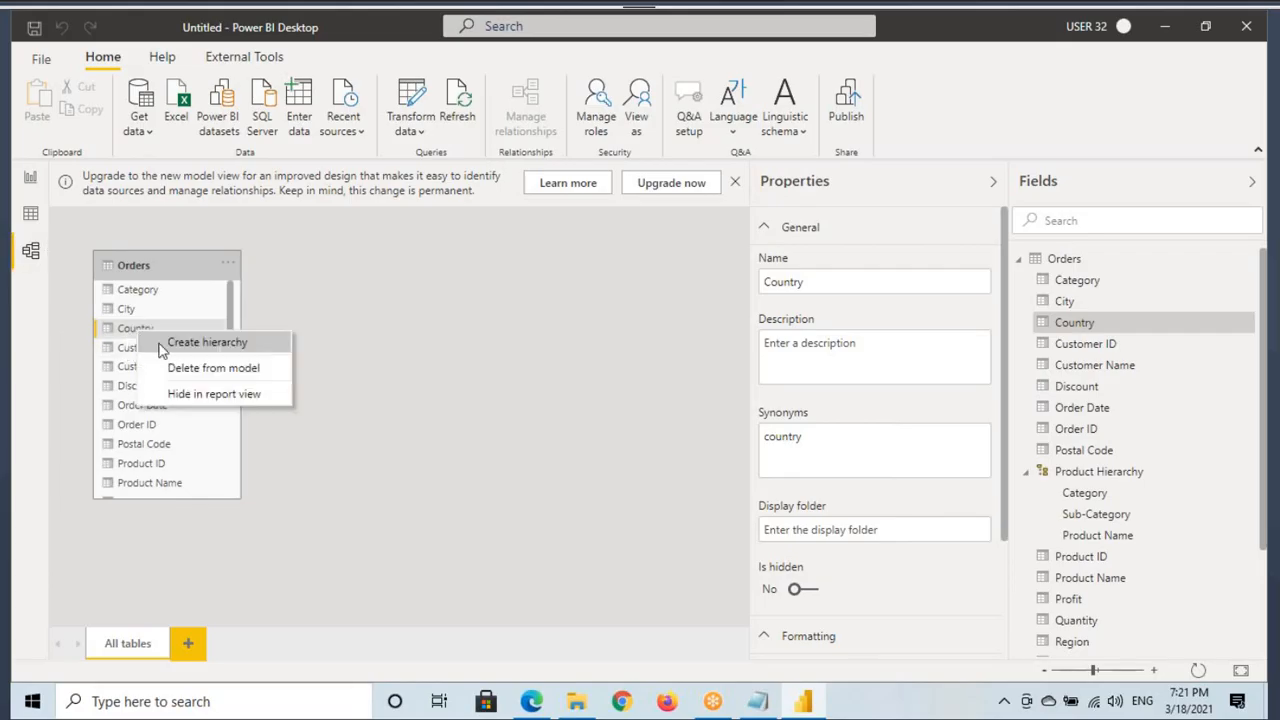
pyautogui.click(191, 345)
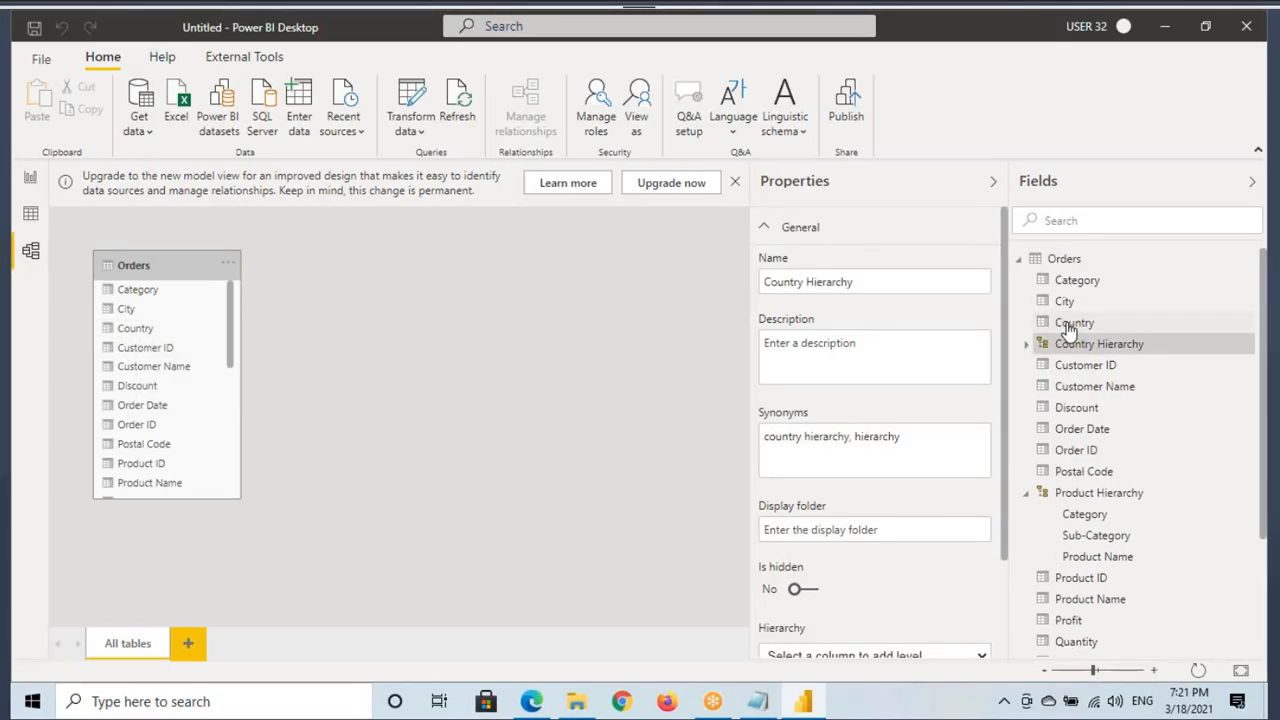
pyautogui.moveTo(1030, 314)
pyautogui.mouseDown()
pyautogui.moveTo(1102, 330)
pyautogui.moveTo(1112, 351)
pyautogui.mouseUp()
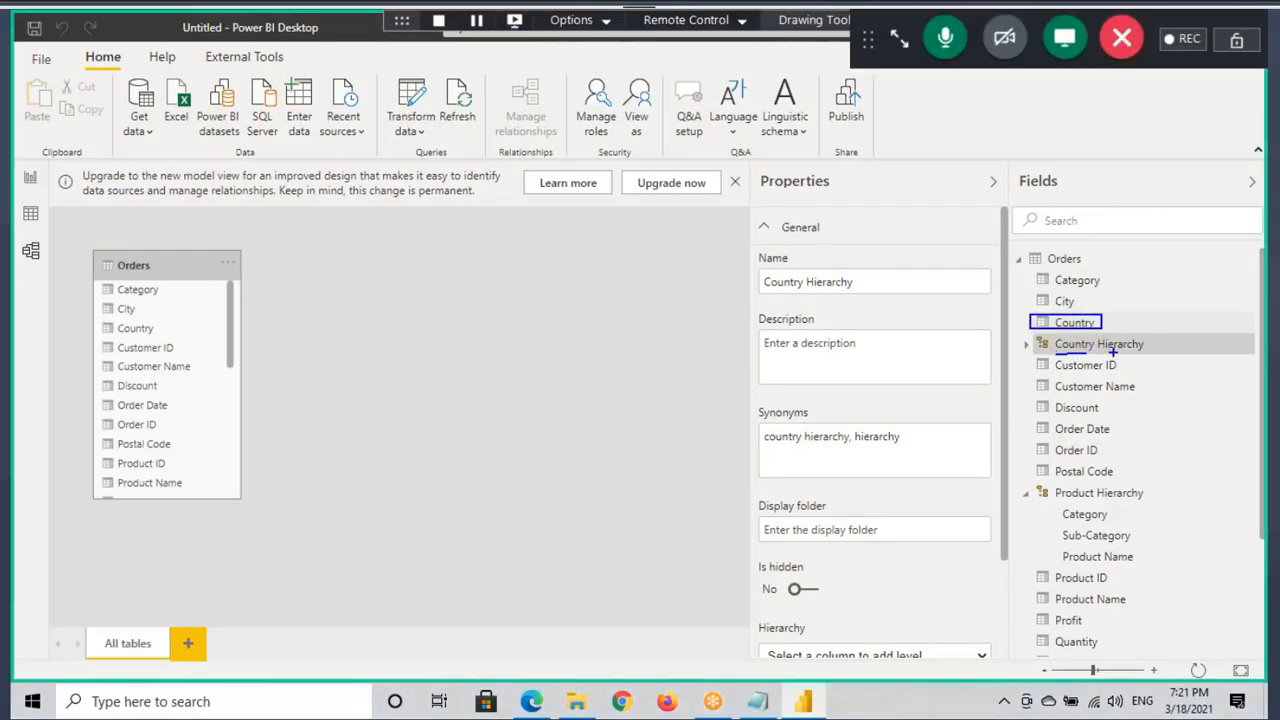
pyautogui.press('Escape')
pyautogui.click(1025, 344)
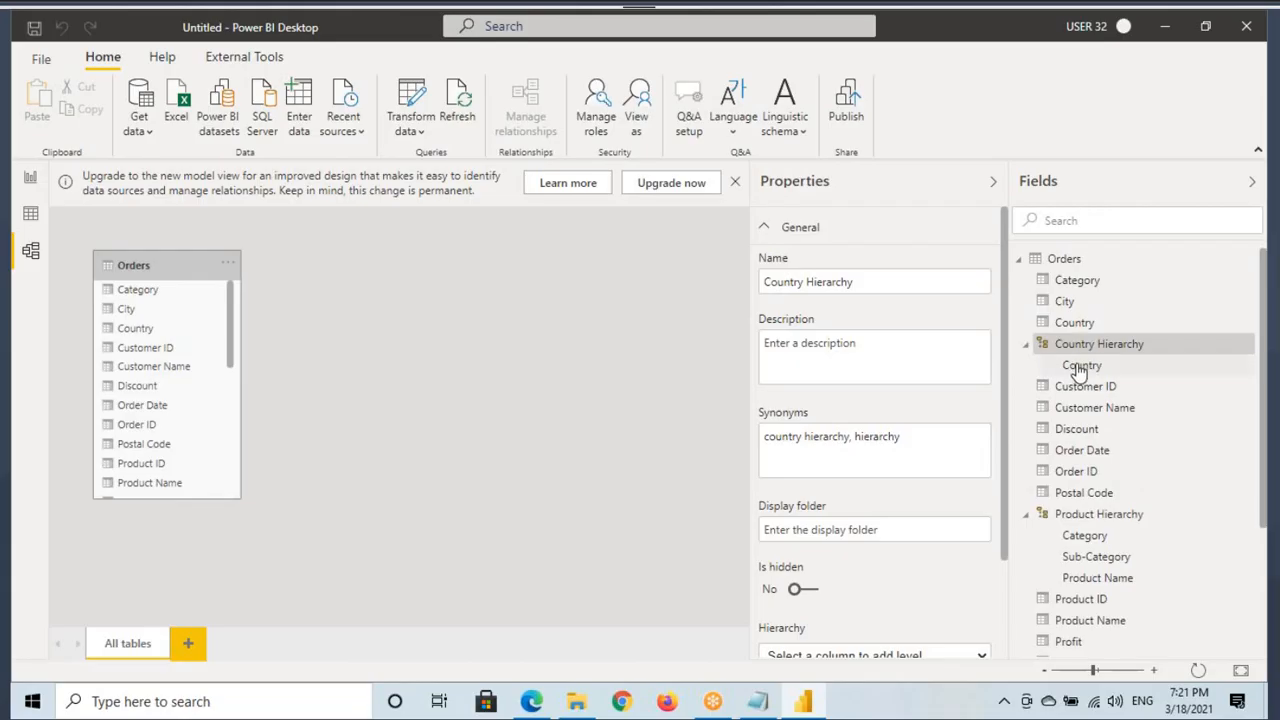
# Rename the Country Hierarchy in the Orders table to "Geography Hierarchy".
pyautogui.click(1081, 366)
pyautogui.click(1098, 346)
pyautogui.rightClick(1103, 346)
pyautogui.click(1140, 372)
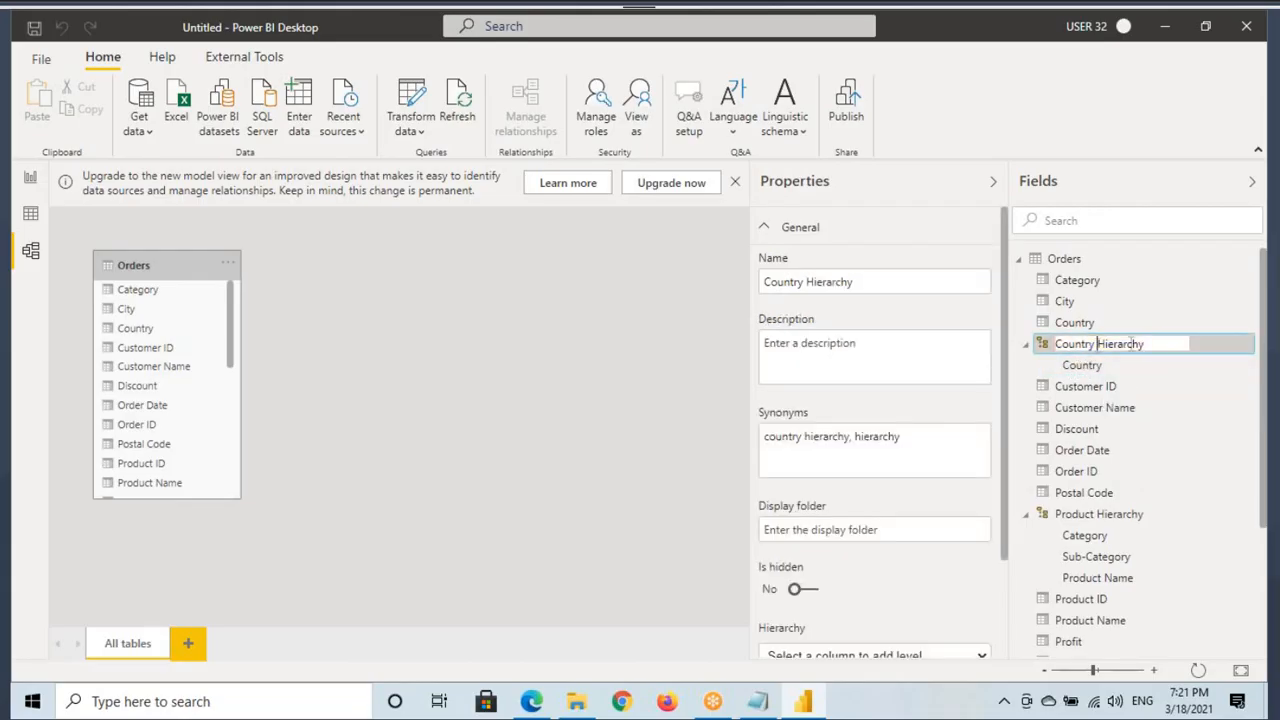
pyautogui.press('BackSpace')
pyautogui.press('BackSpace')
pyautogui.press('BackSpace')
pyautogui.press('BackSpace')
pyautogui.press('BackSpace')
pyautogui.press('BackSpace')
pyautogui.press('BackSpace')
pyautogui.press('BackSpace')
pyautogui.write('Geography')
pyautogui.press('Return')
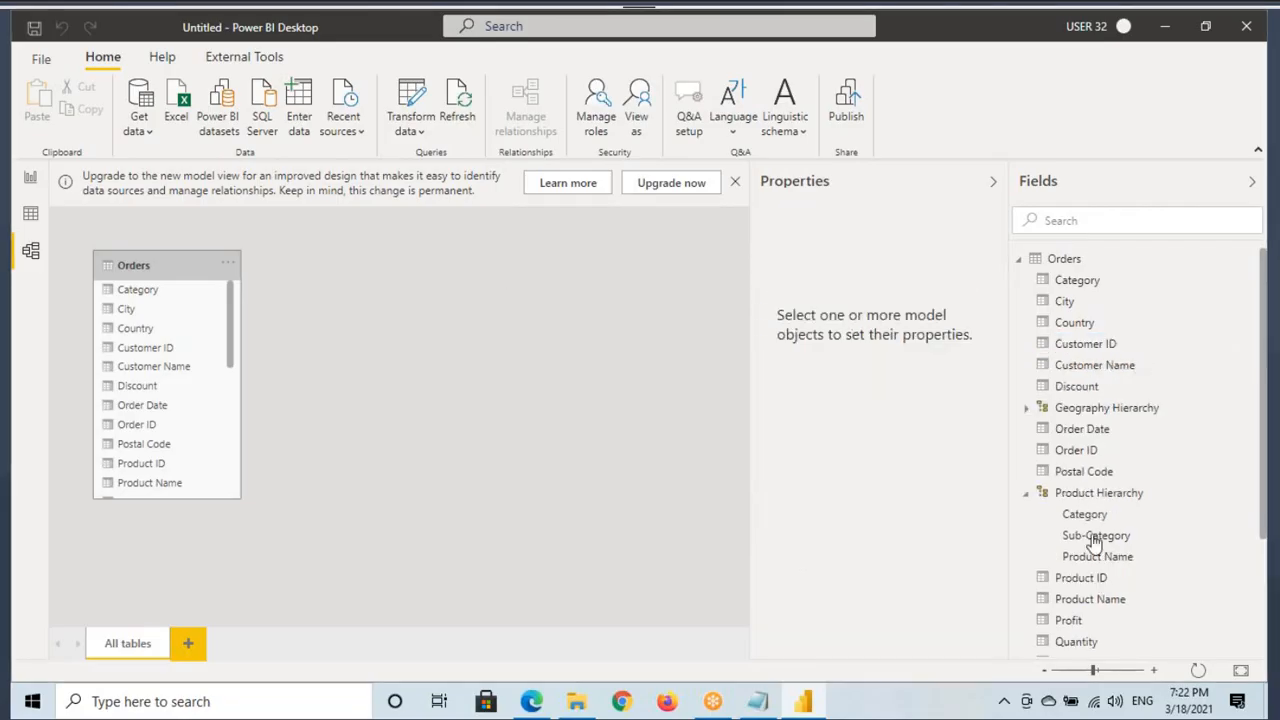
# Expand the Geography Hierarchy and add State as its second level.
pyautogui.click(1025, 407)
pyautogui.click(1098, 409)
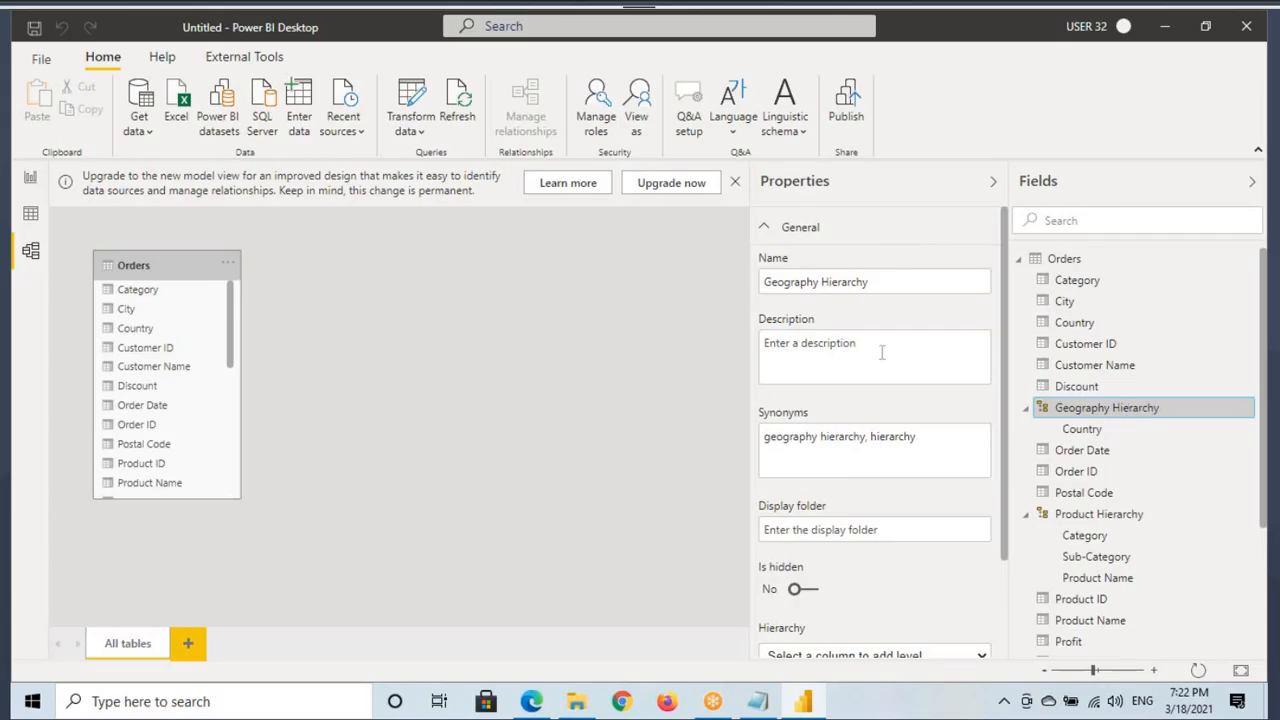
pyautogui.scroll(-2, 849, 420)
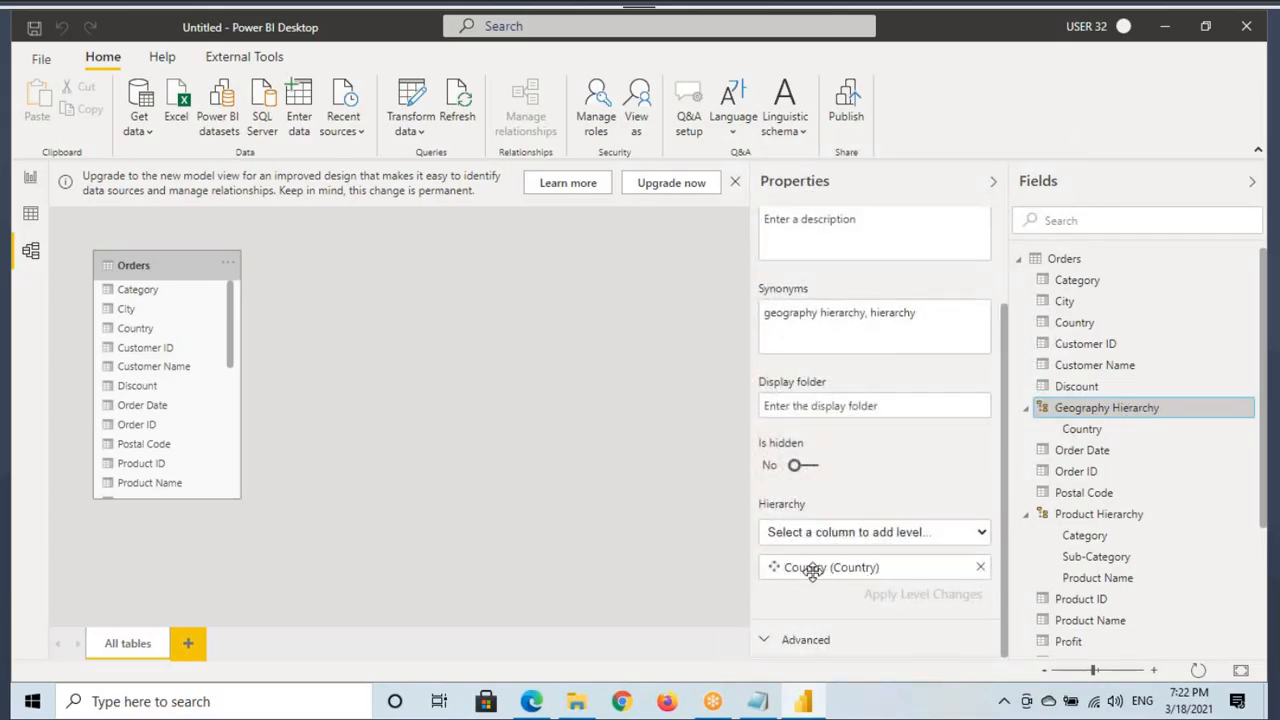
pyautogui.click(840, 532)
pyautogui.scroll(-1, 800, 470)
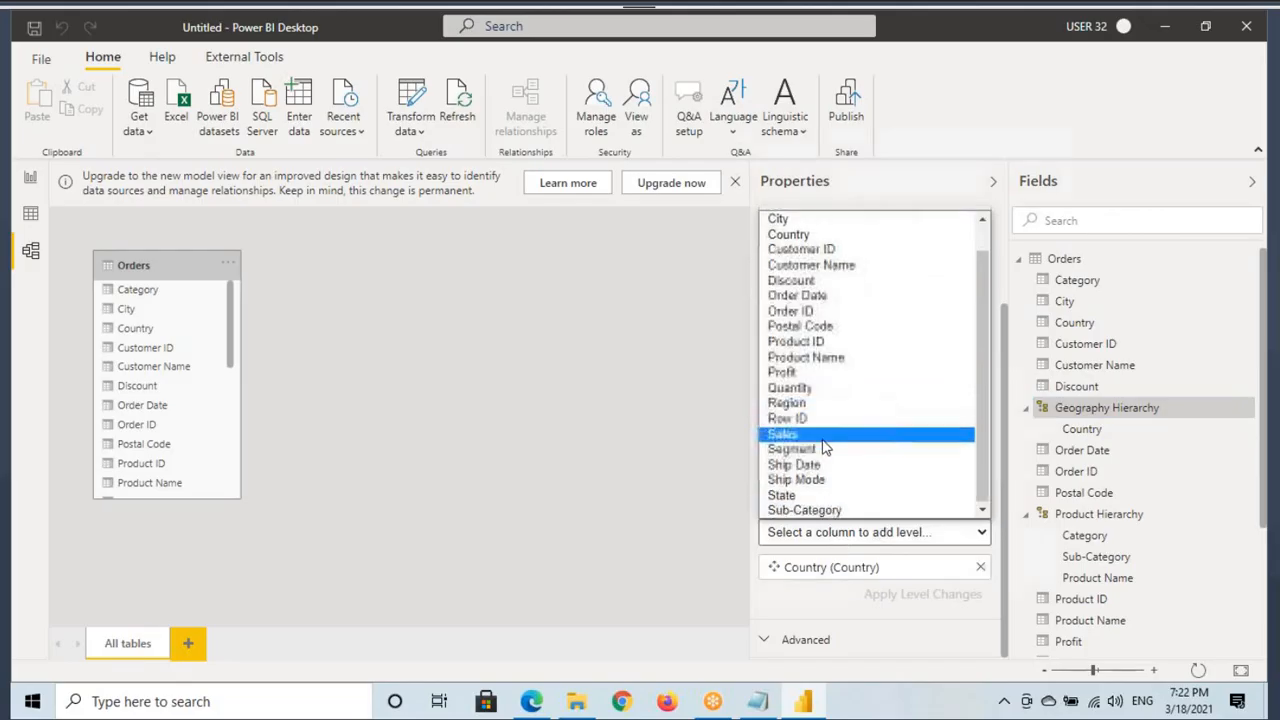
pyautogui.click(800, 494)
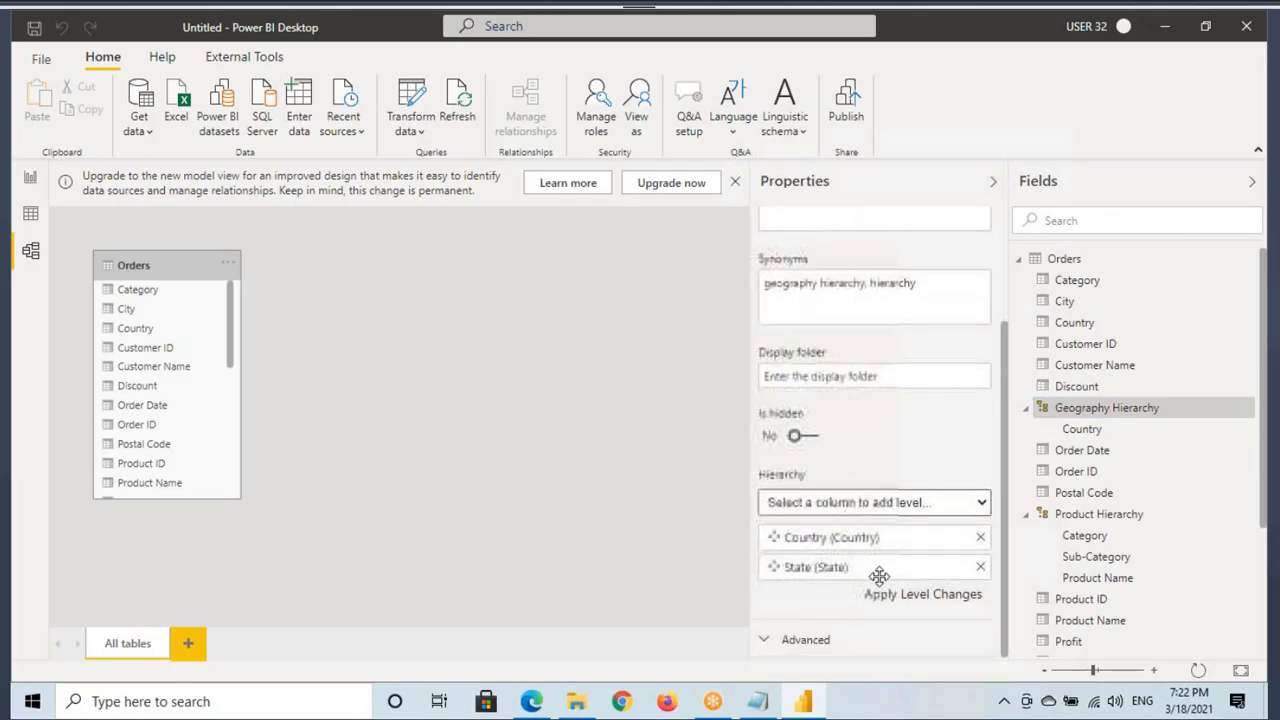
# Add City as the third level of the Geography Hierarchy and apply the level changes.
pyautogui.click(869, 503)
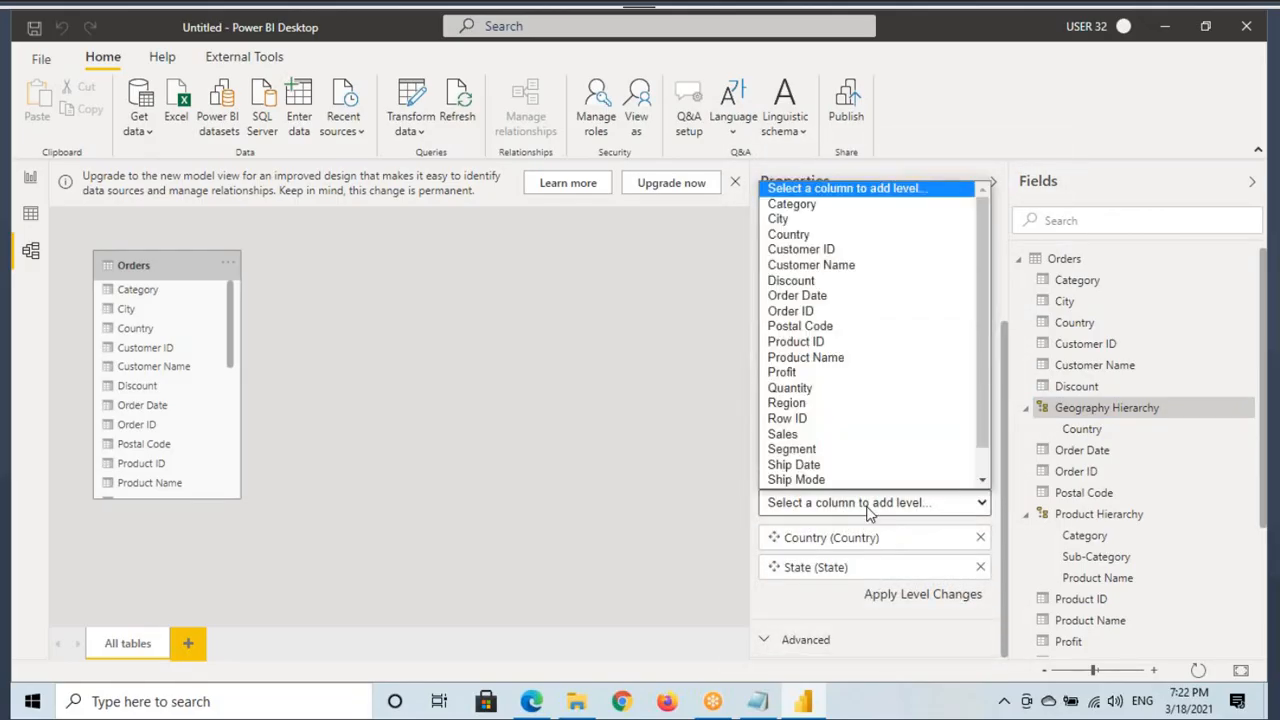
pyautogui.click(784, 218)
pyautogui.scroll(-1, 790, 540)
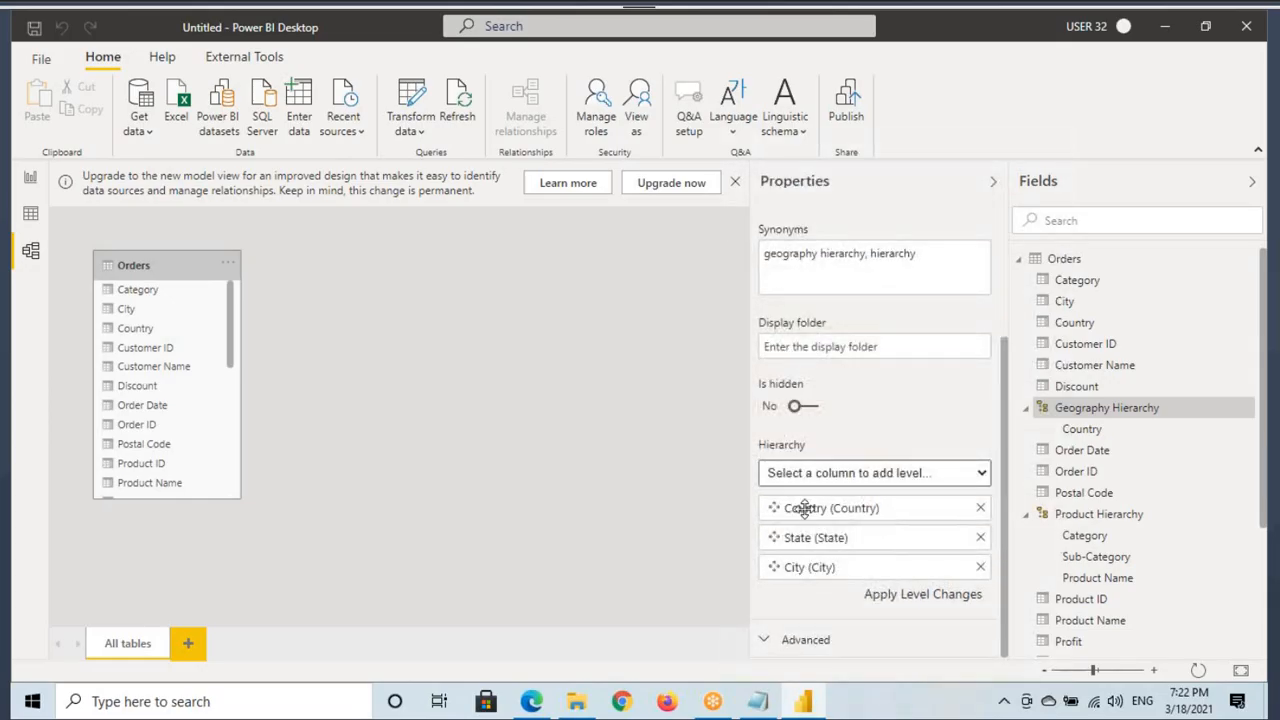
pyautogui.click(914, 597)
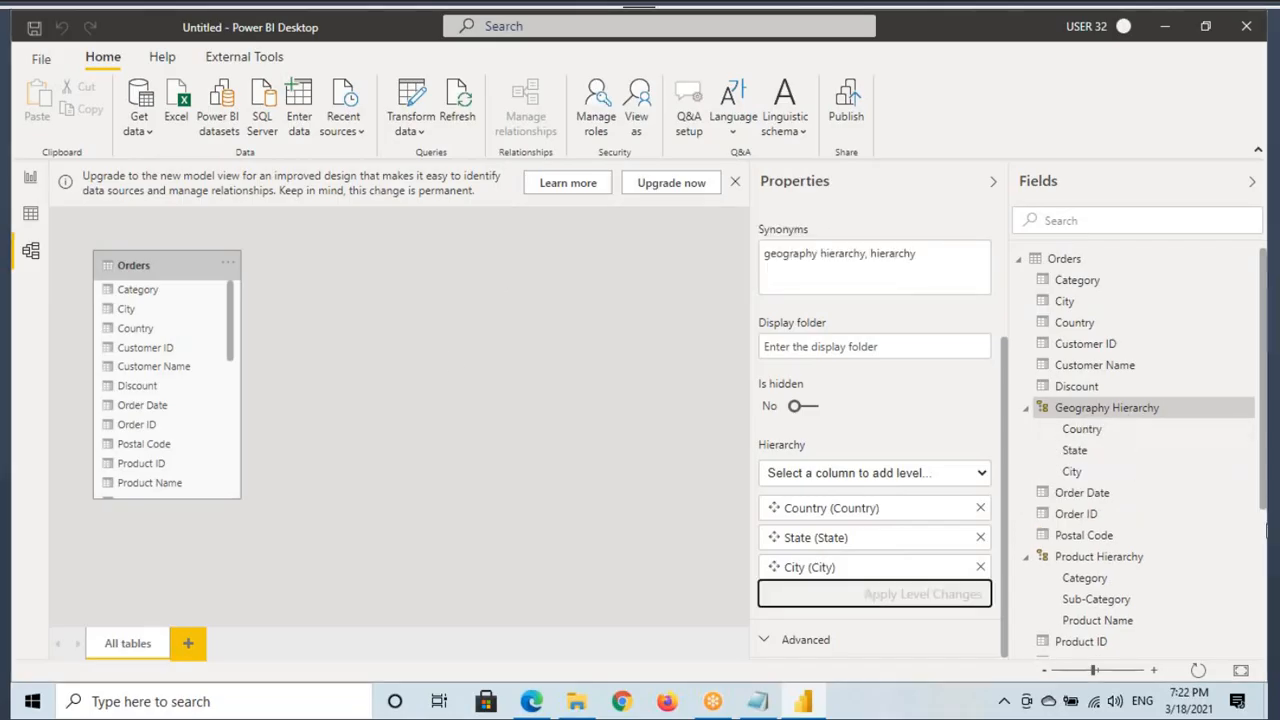
# Switch to the report view and examine the Geography and Product hierarchies alongside the standalone columns of the Orders table.
pyautogui.click(28, 190)
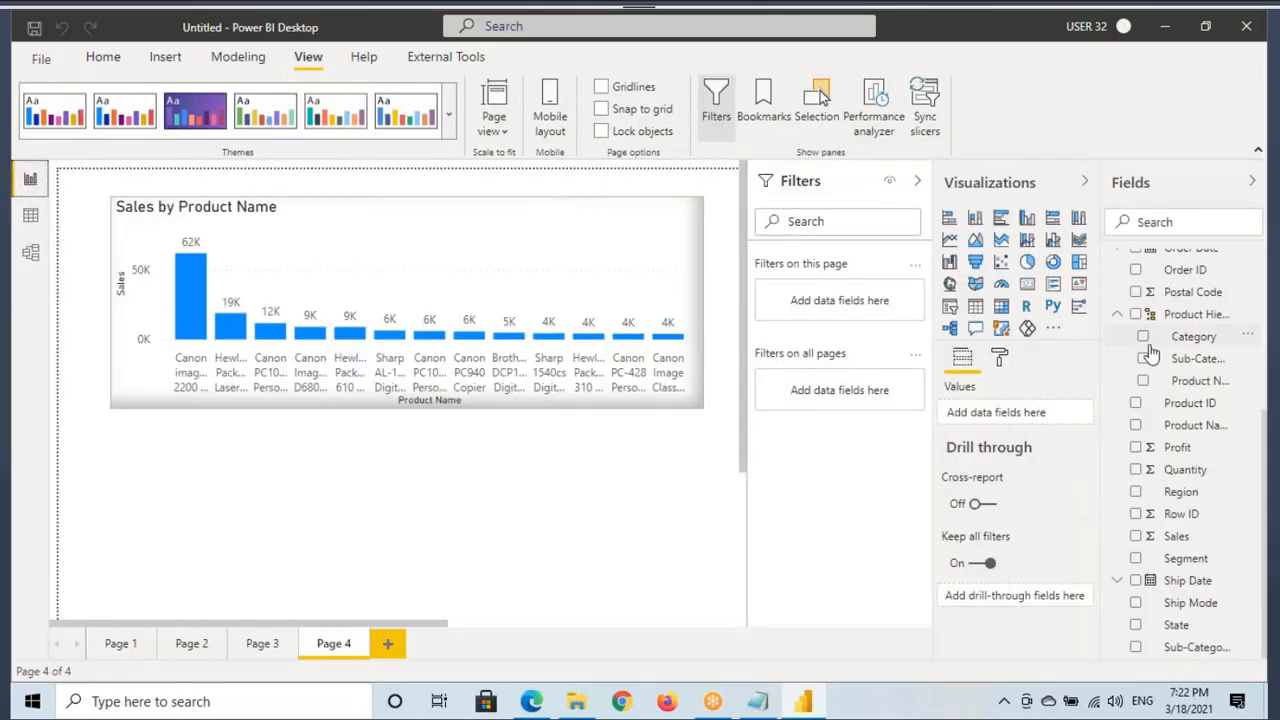
pyautogui.scroll(5, 1150, 356)
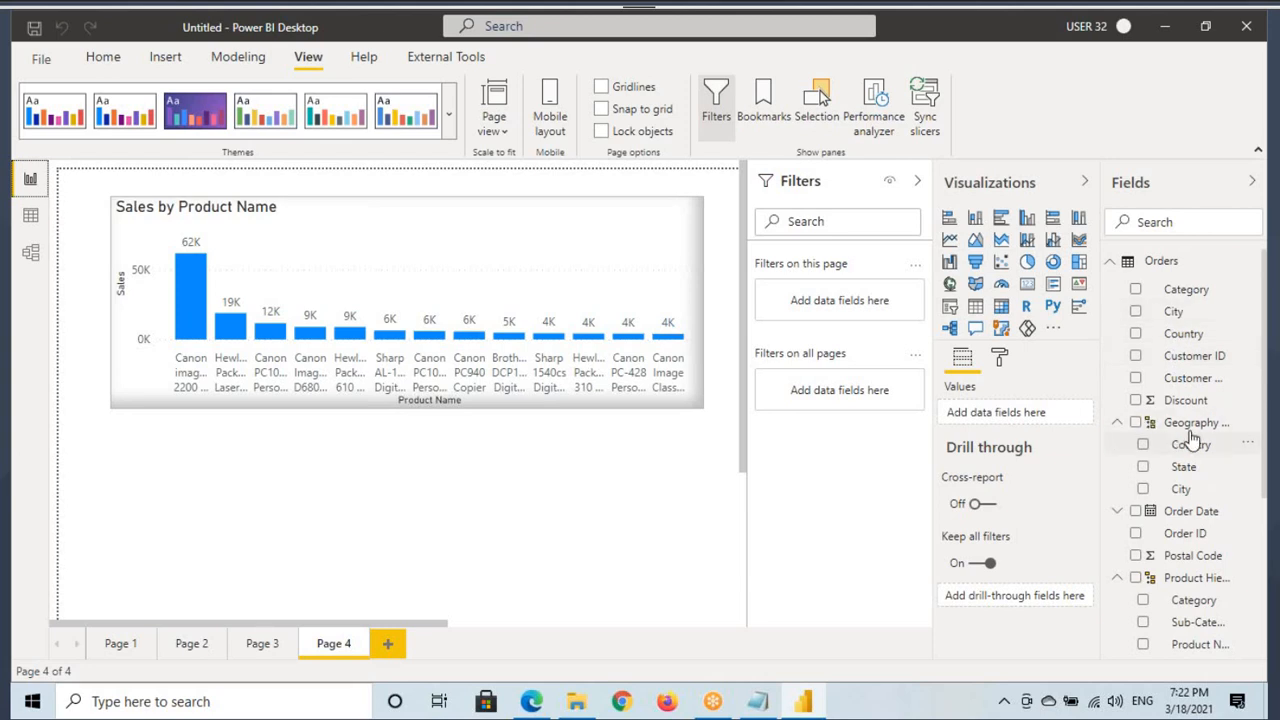
pyautogui.hotkey('ctrl', '2')
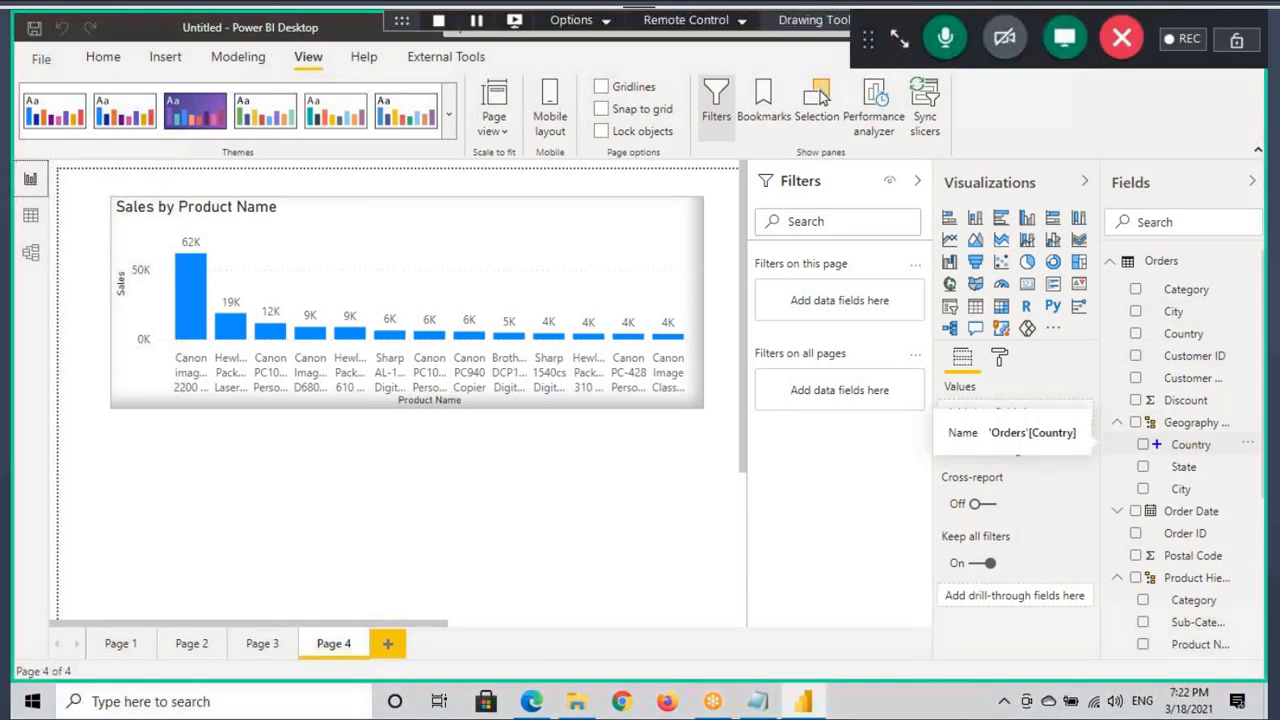
pyautogui.moveTo(1131, 432); pyautogui.dragTo(1220, 514)
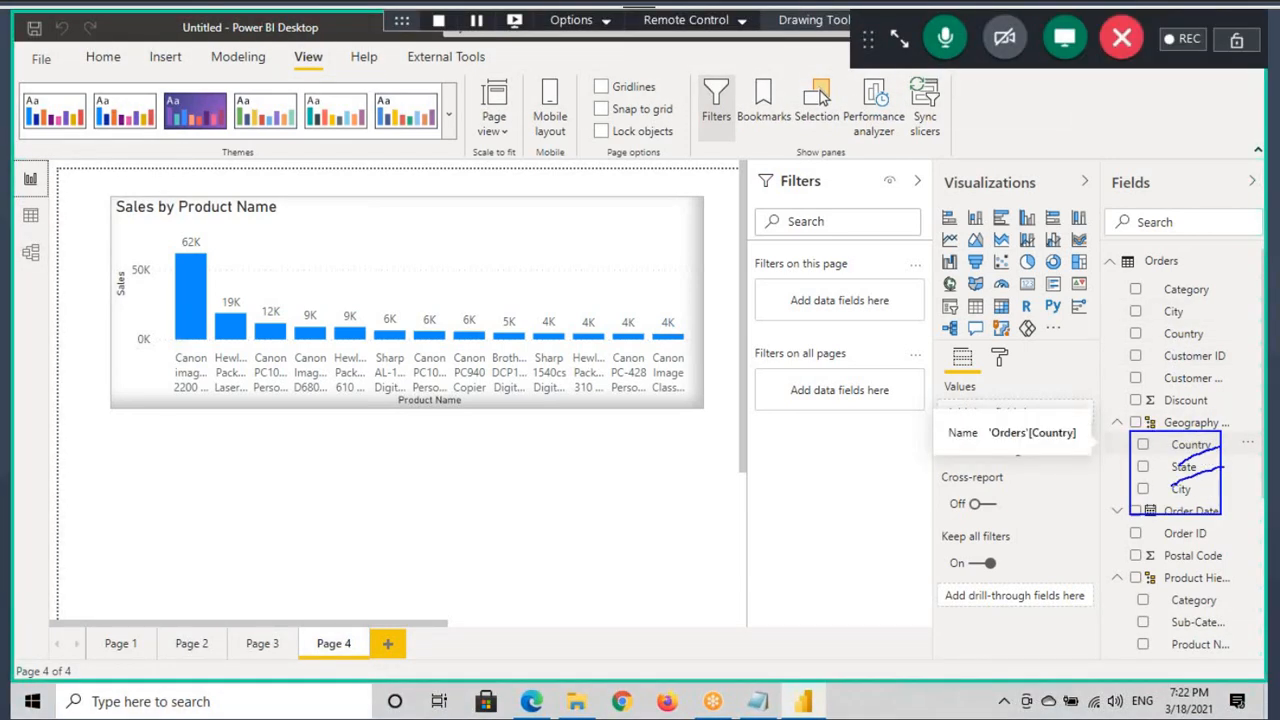
pyautogui.moveTo(1180, 458); pyautogui.dragTo(1216, 452)
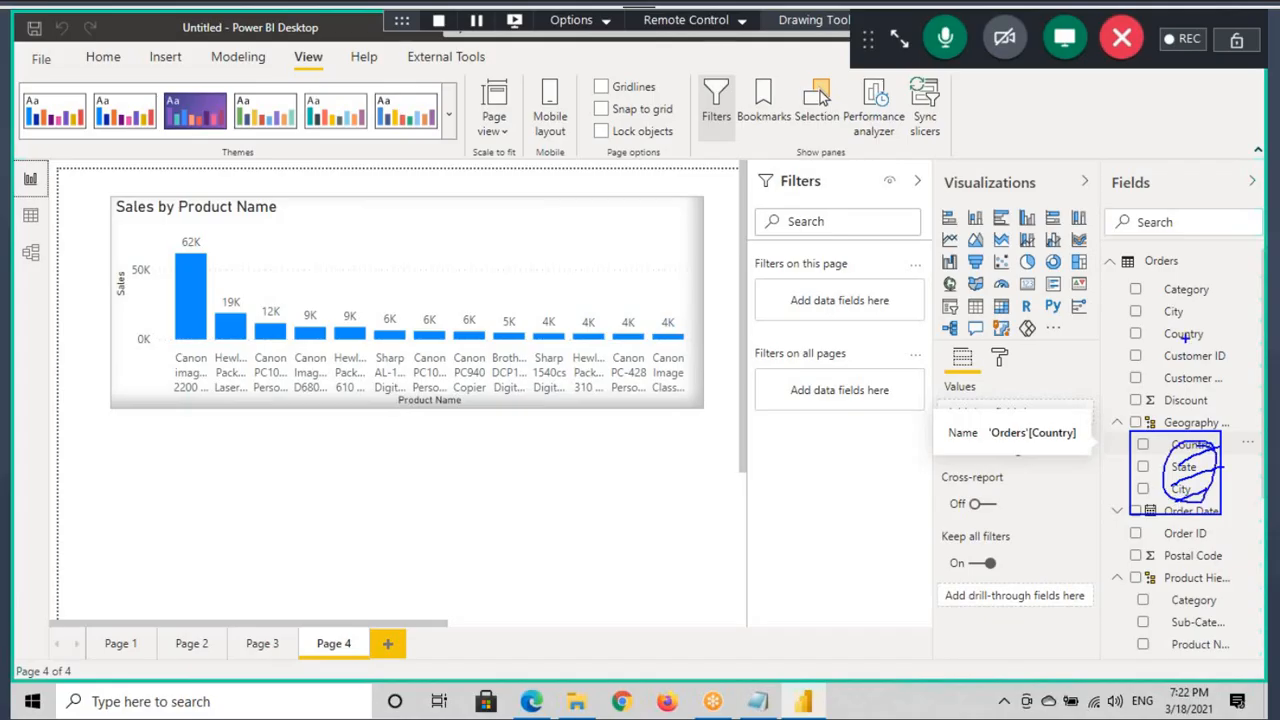
pyautogui.moveTo(1165, 345); pyautogui.dragTo(1222, 345)
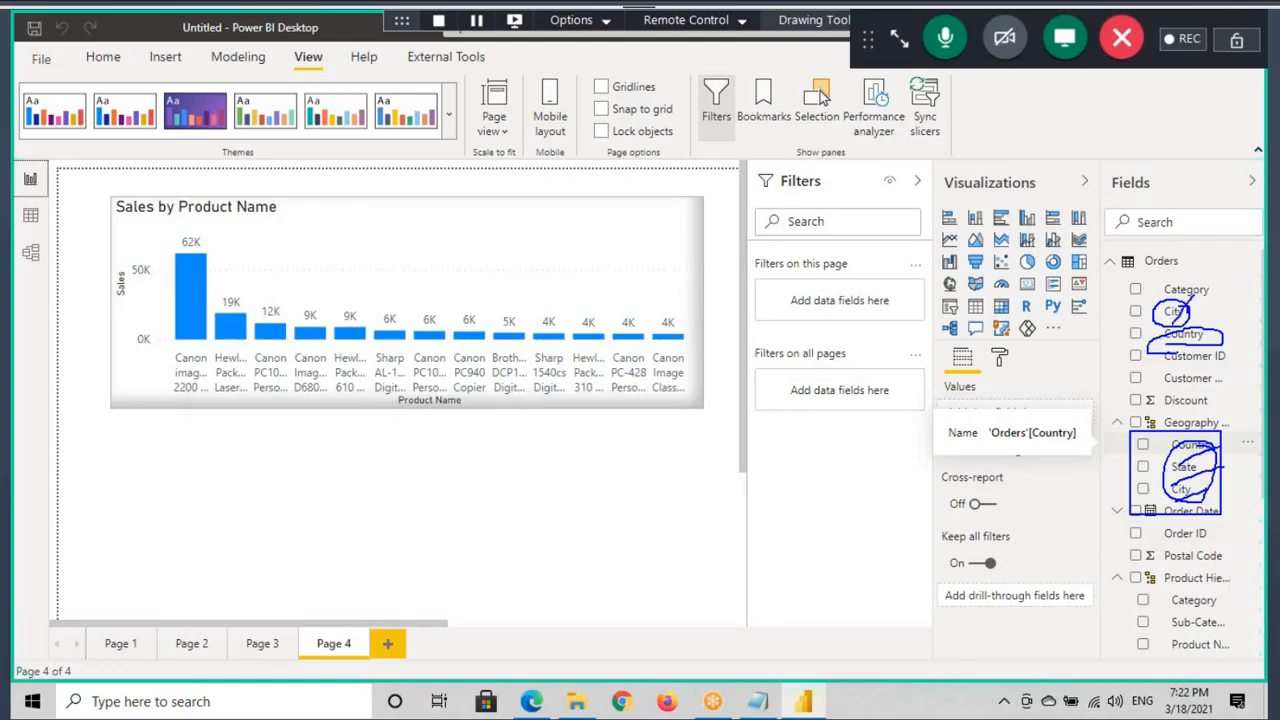
pyautogui.moveTo(1185, 335); pyautogui.dragTo(1259, 292)
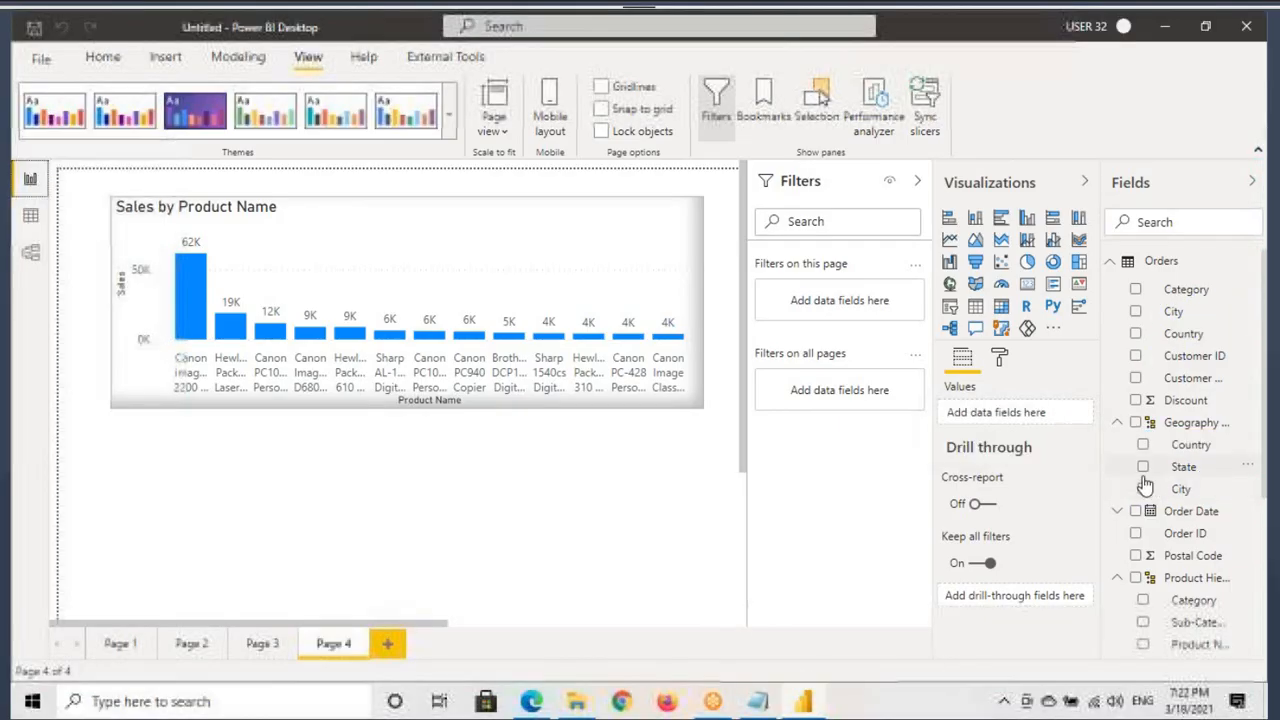
pyautogui.scroll(-4, 1167, 410)
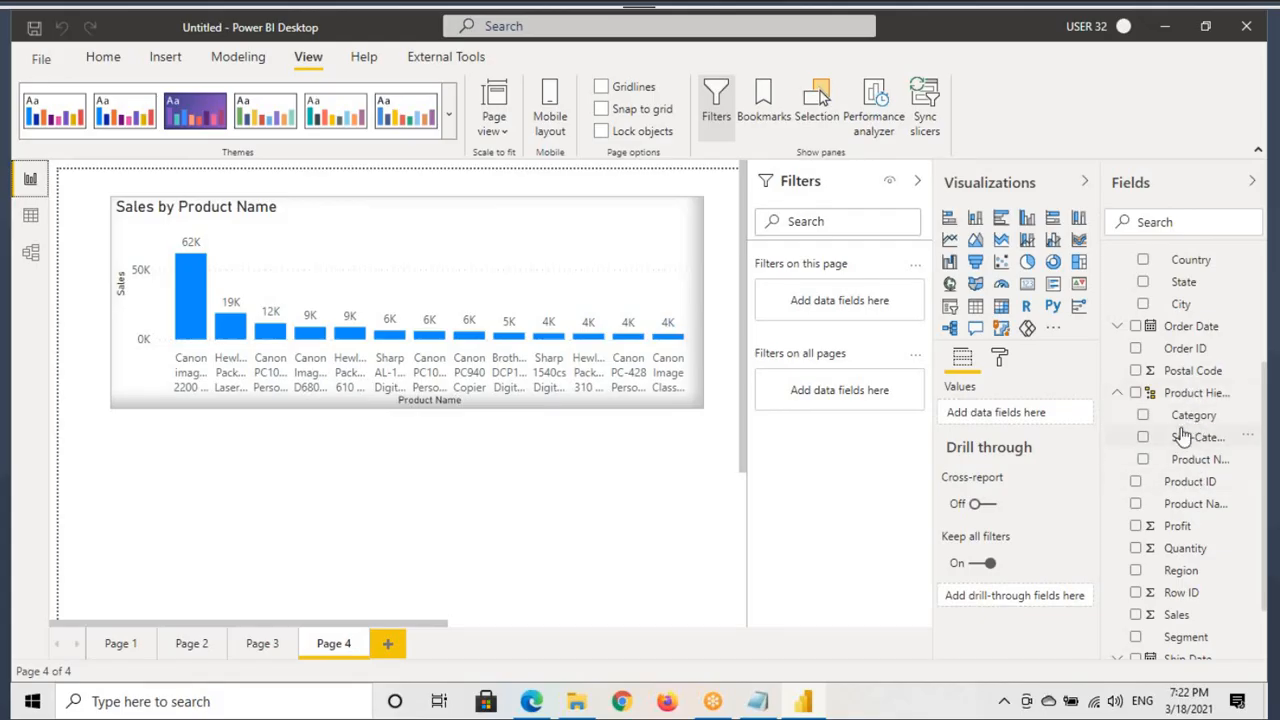
pyautogui.scroll(4, 1203, 392)
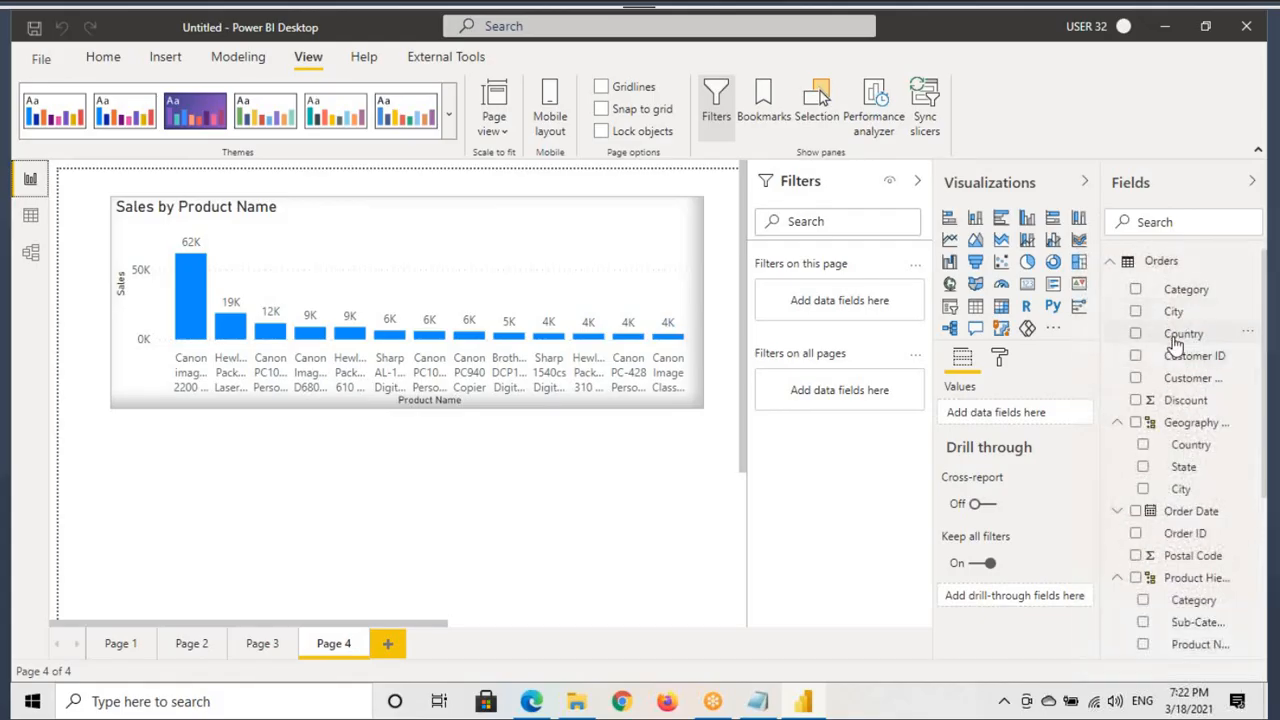
# Switch to the Notepad notes and review the line about creating a DrillDown Visual and a Hierarchy.
pyautogui.click(757, 701)
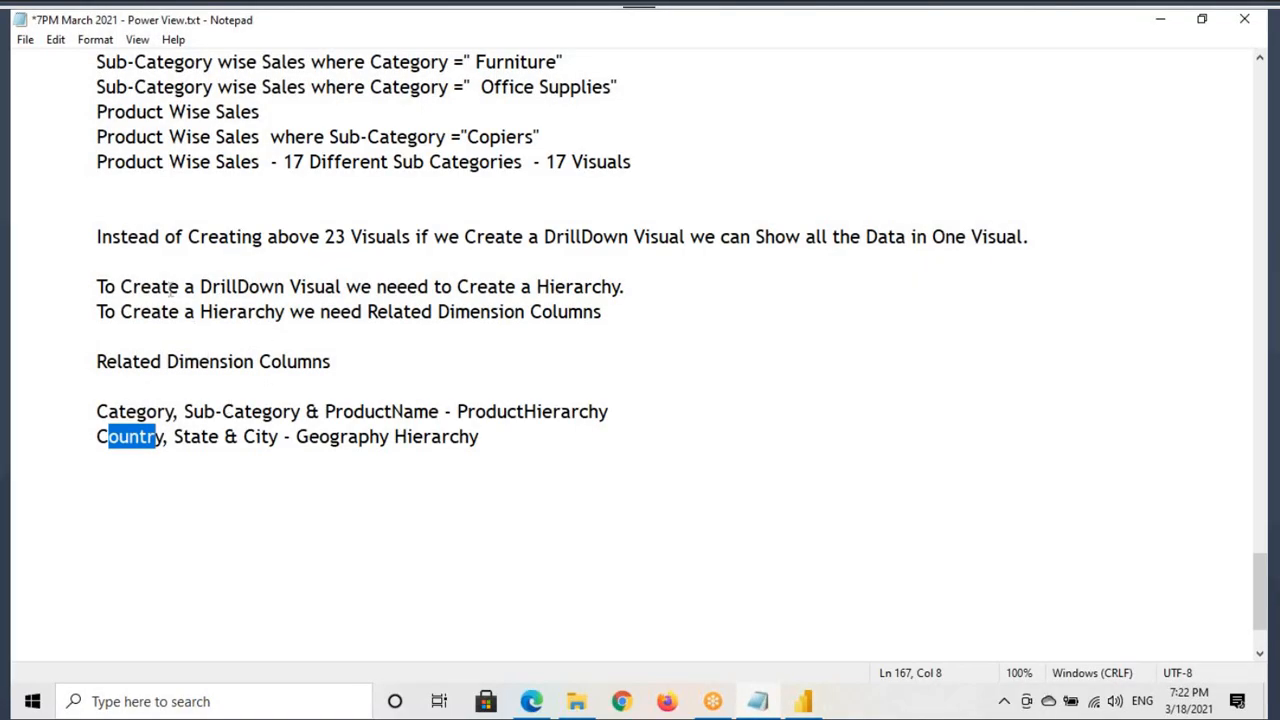
pyautogui.moveTo(196, 289); pyautogui.dragTo(342, 289)
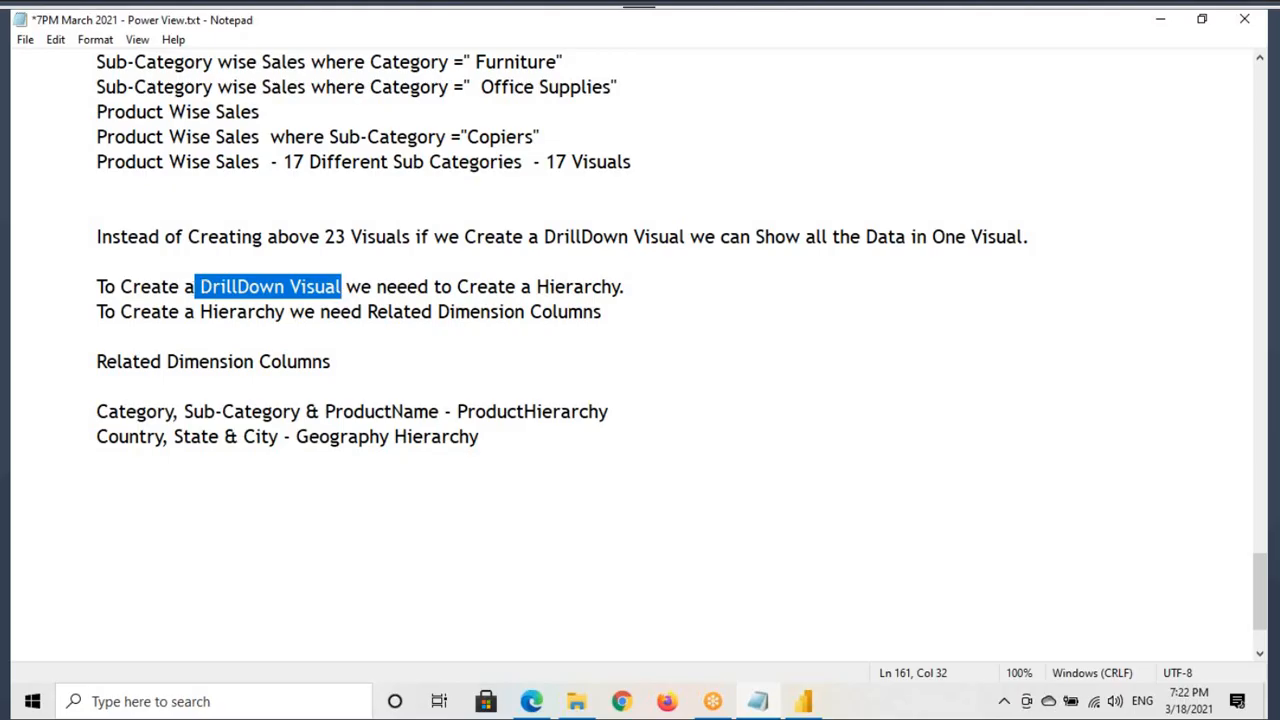
pyautogui.moveTo(201, 288); pyautogui.dragTo(326, 288)
pyautogui.moveTo(521, 288); pyautogui.dragTo(606, 288)
# Switch back to Power BI Desktop and review the existing sales charts on Page 2 and Page 1.
pyautogui.click(803, 701)
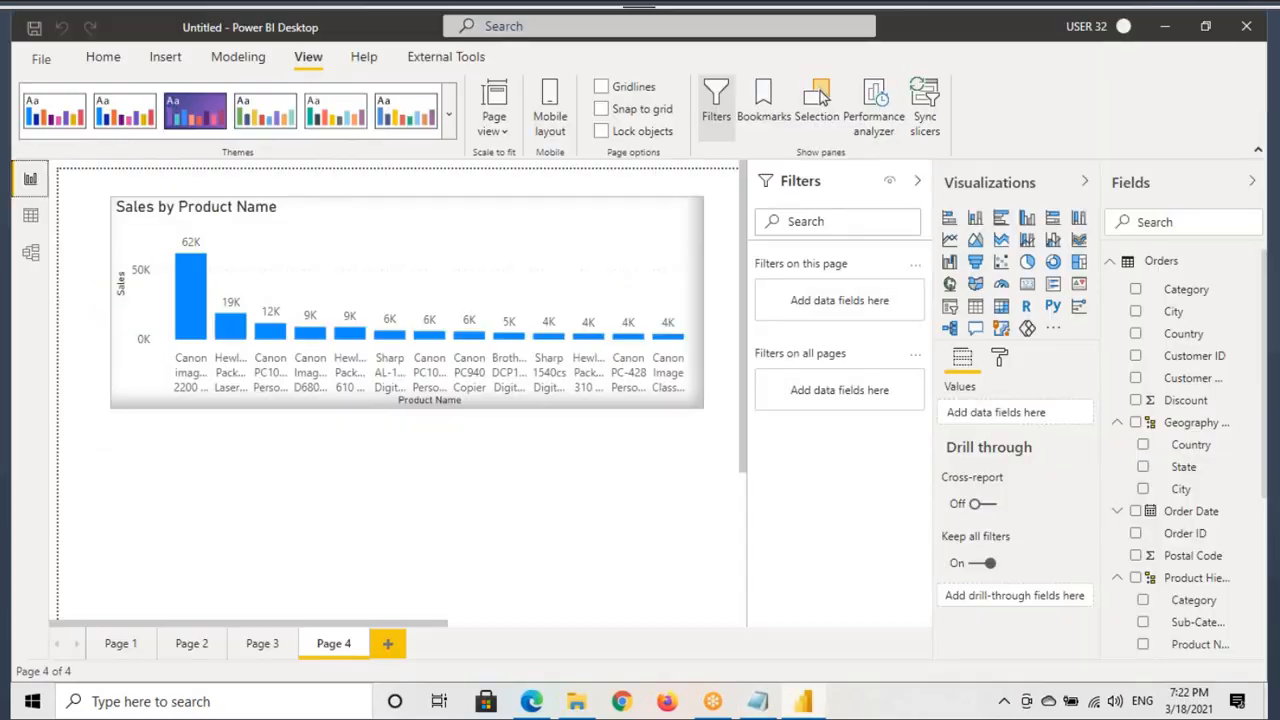
pyautogui.click(200, 645)
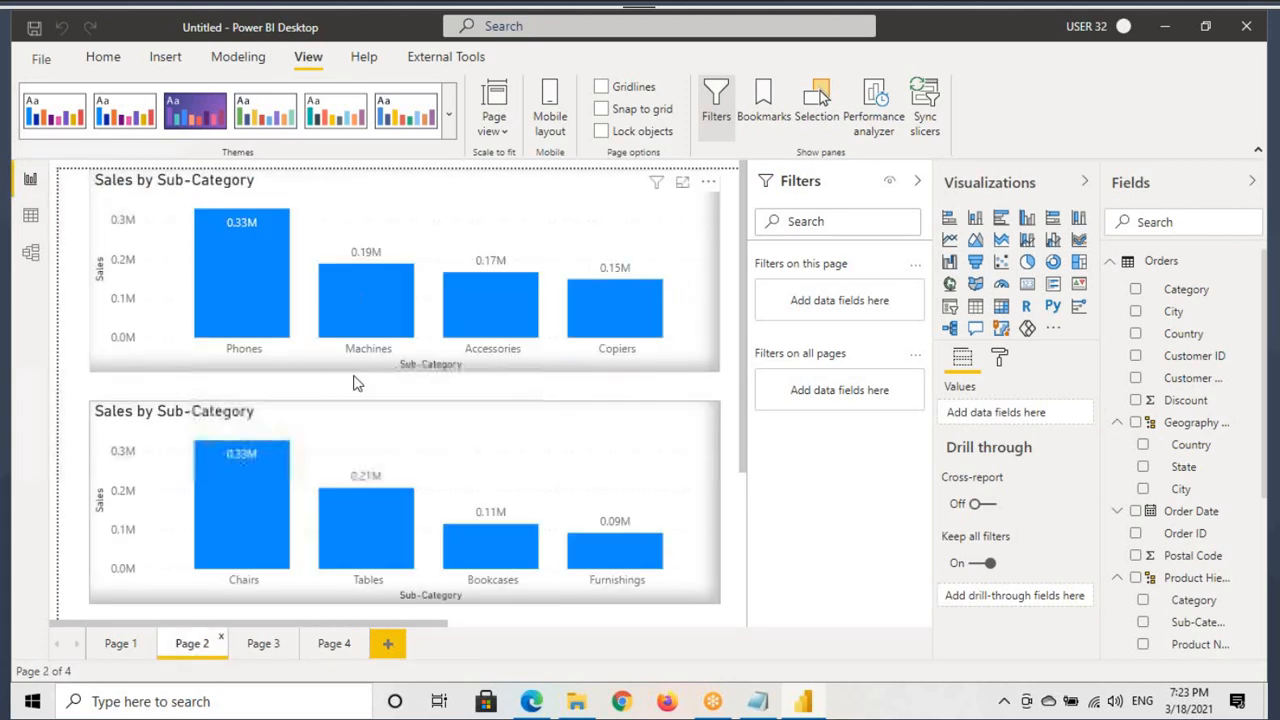
pyautogui.click(124, 645)
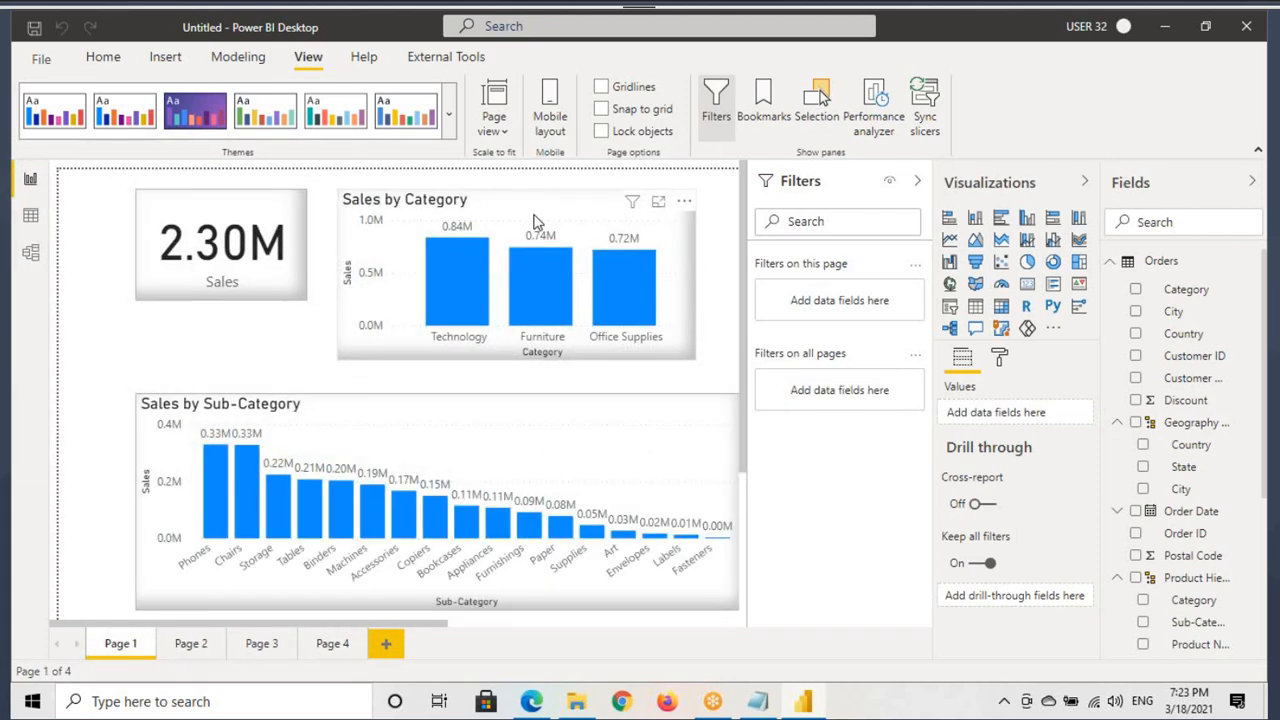
pyautogui.click(537, 221)
# Add a new report page and set its page view to actual size.
pyautogui.click(386, 643)
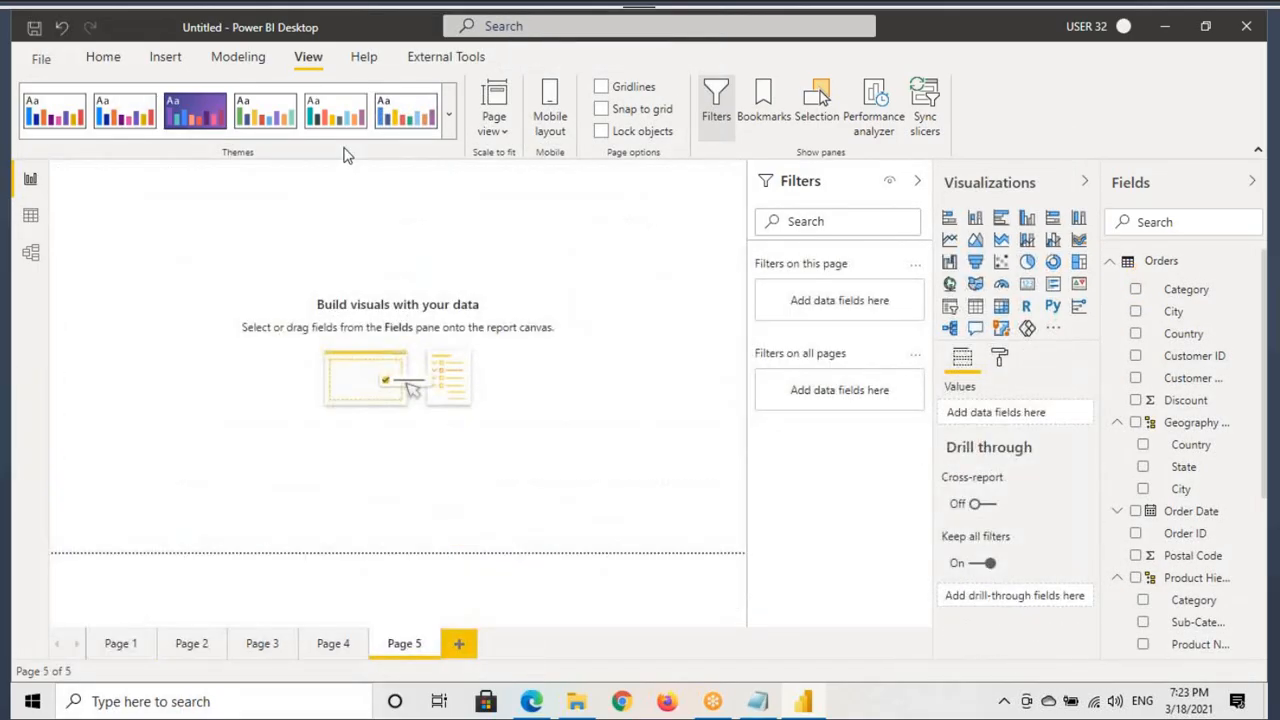
pyautogui.click(494, 120)
pyautogui.click(530, 218)
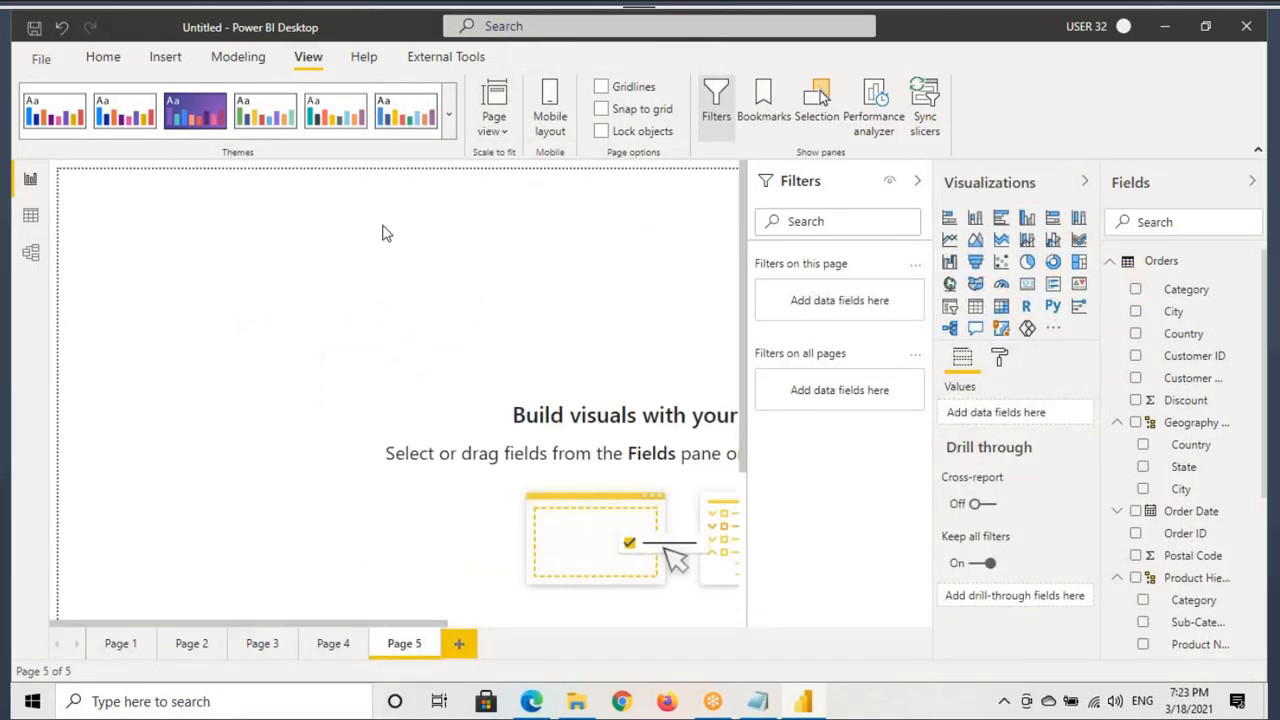
# Create a stacked column chart on Page 5 with Category on the axis and Sales as values, enlarged and placed near the page's upper edge.
pyautogui.click(983, 228)
pyautogui.moveTo(1186, 289); pyautogui.dragTo(351, 349)
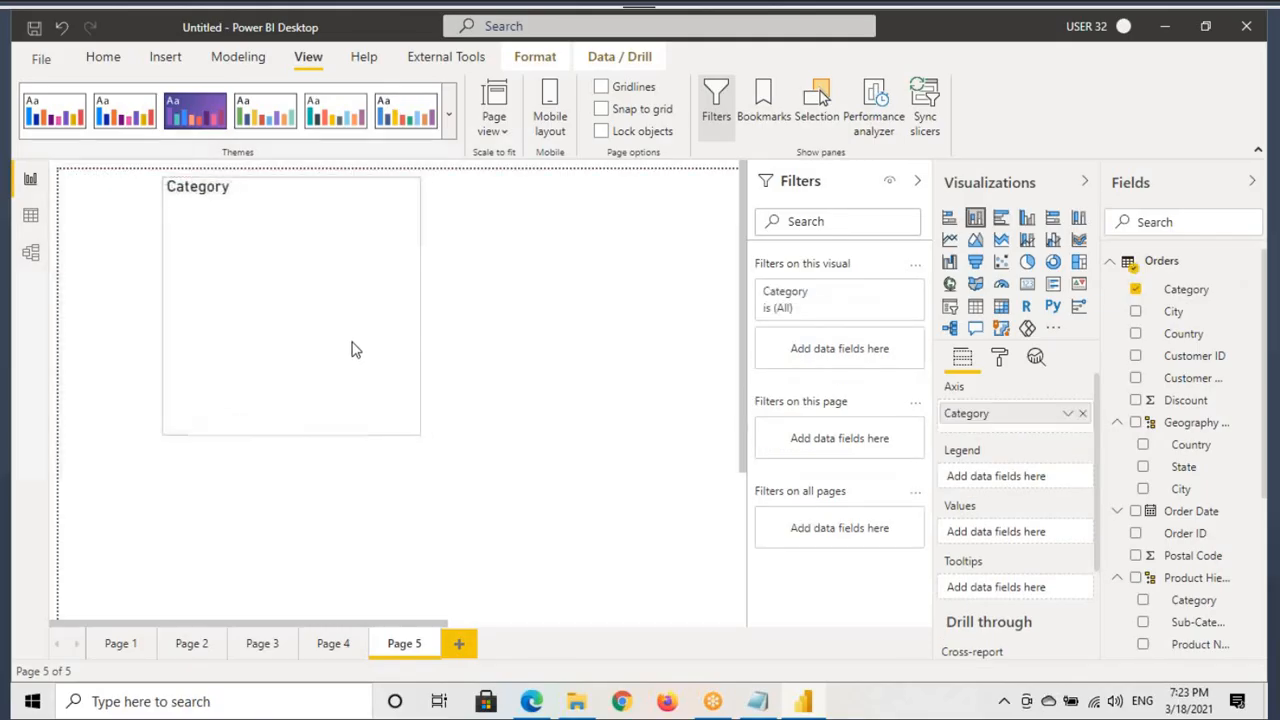
pyautogui.scroll(-5, 1220, 600)
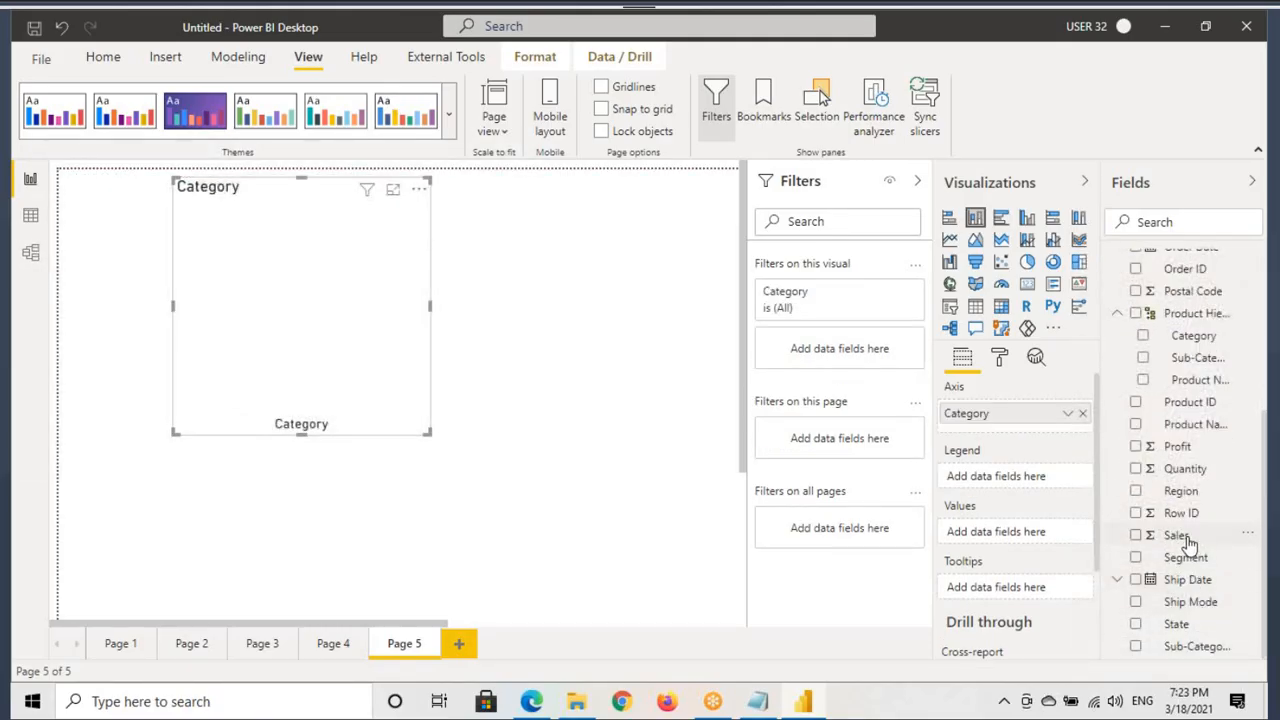
pyautogui.moveTo(1188, 543); pyautogui.dragTo(584, 320)
pyautogui.moveTo(436, 243); pyautogui.dragTo(432, 259)
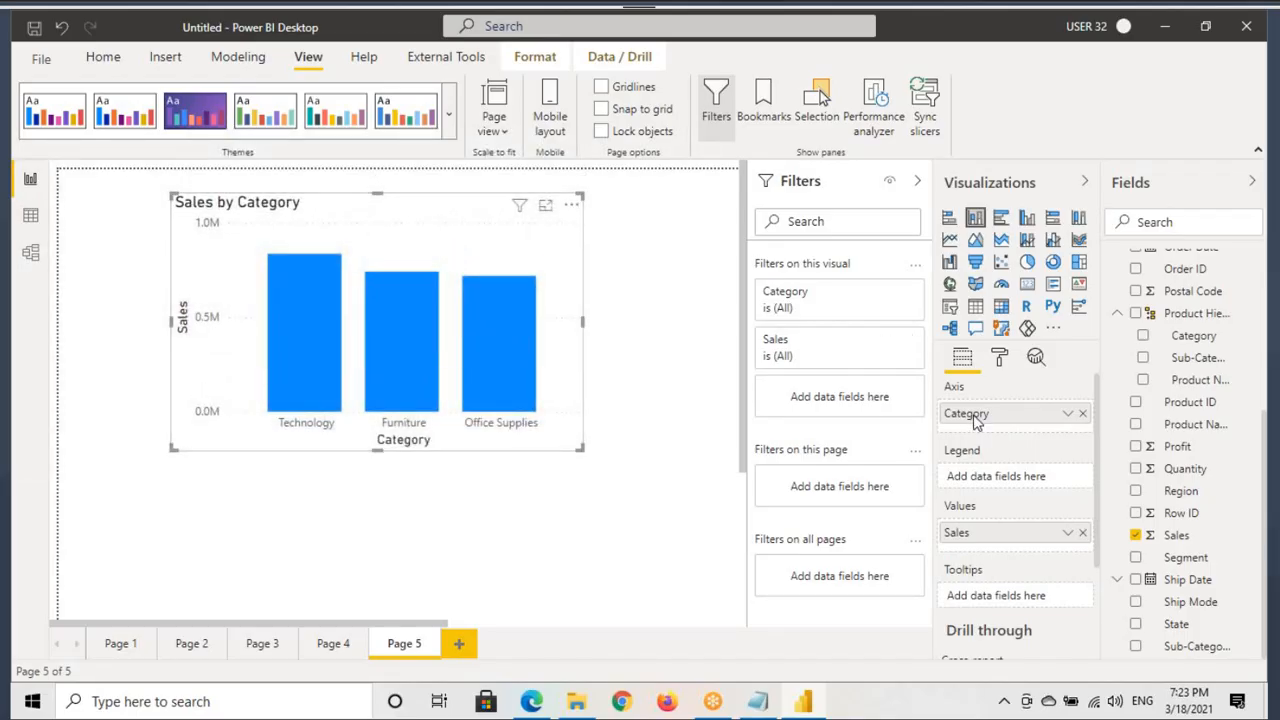
# Copy the formatting of Page 1's Sales by Category chart to the new chart on Page 5 with Format Painter.
pyautogui.click(115, 645)
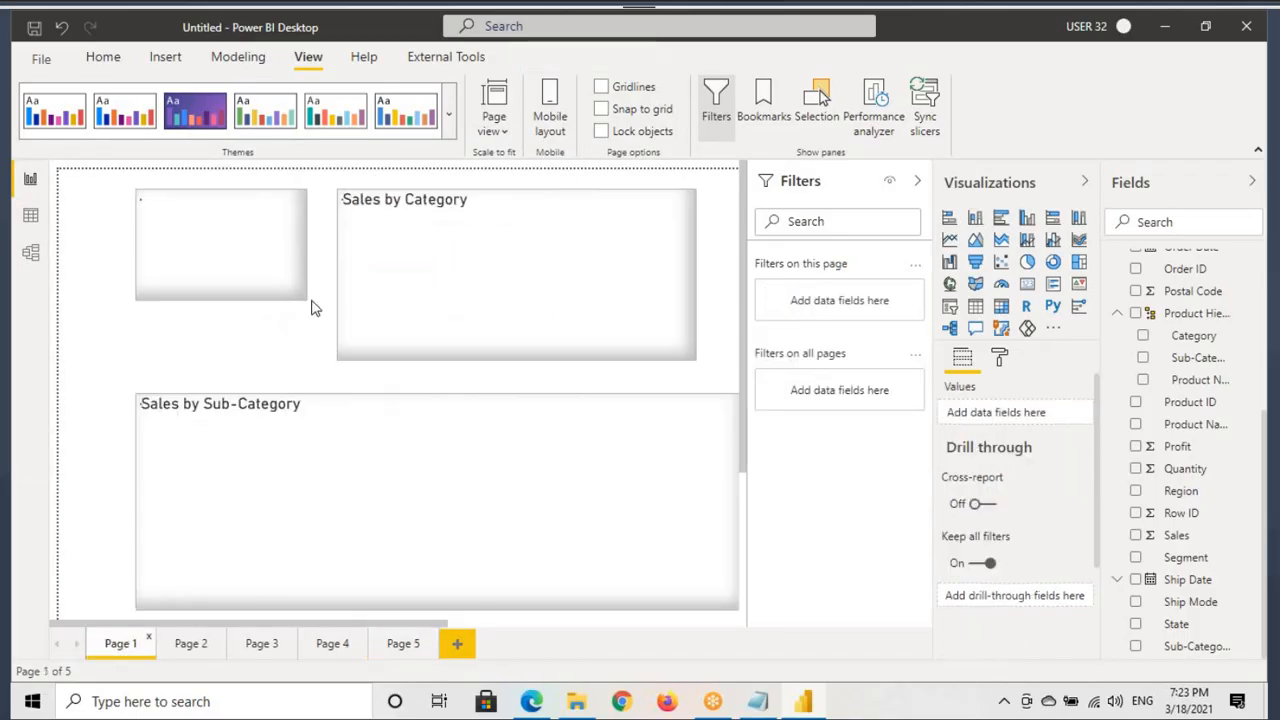
pyautogui.click(103, 62)
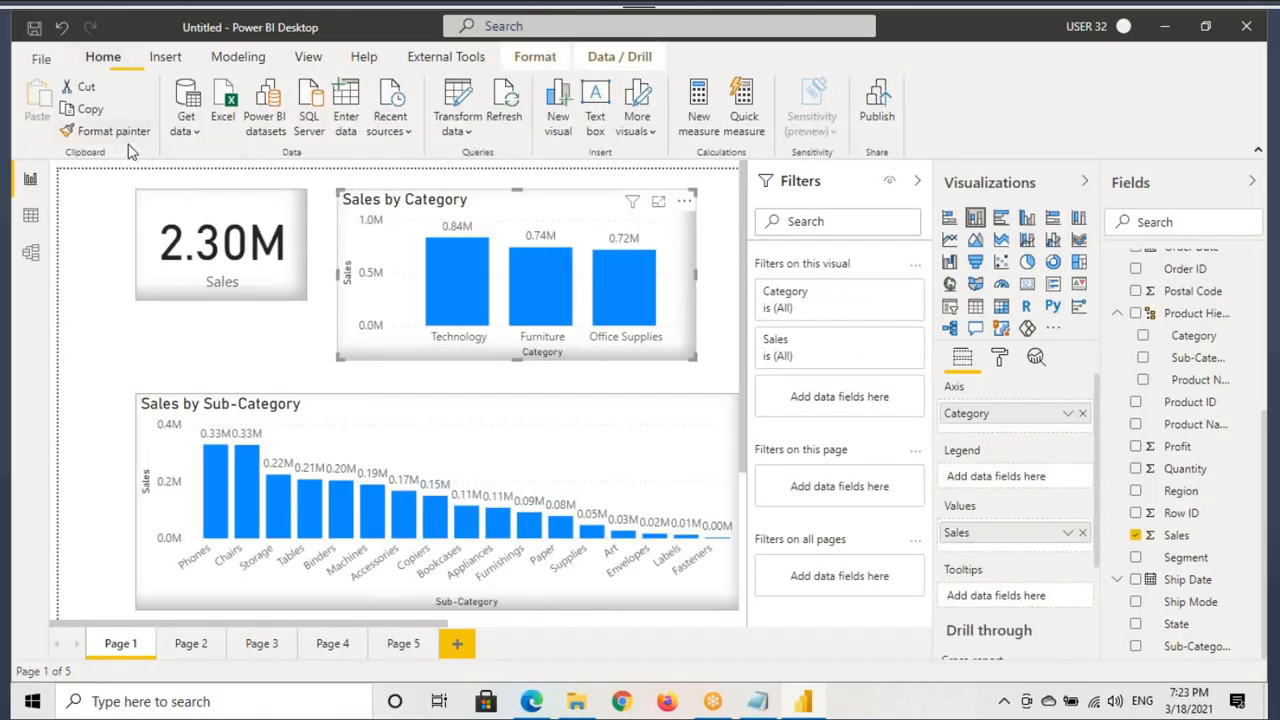
pyautogui.click(403, 643)
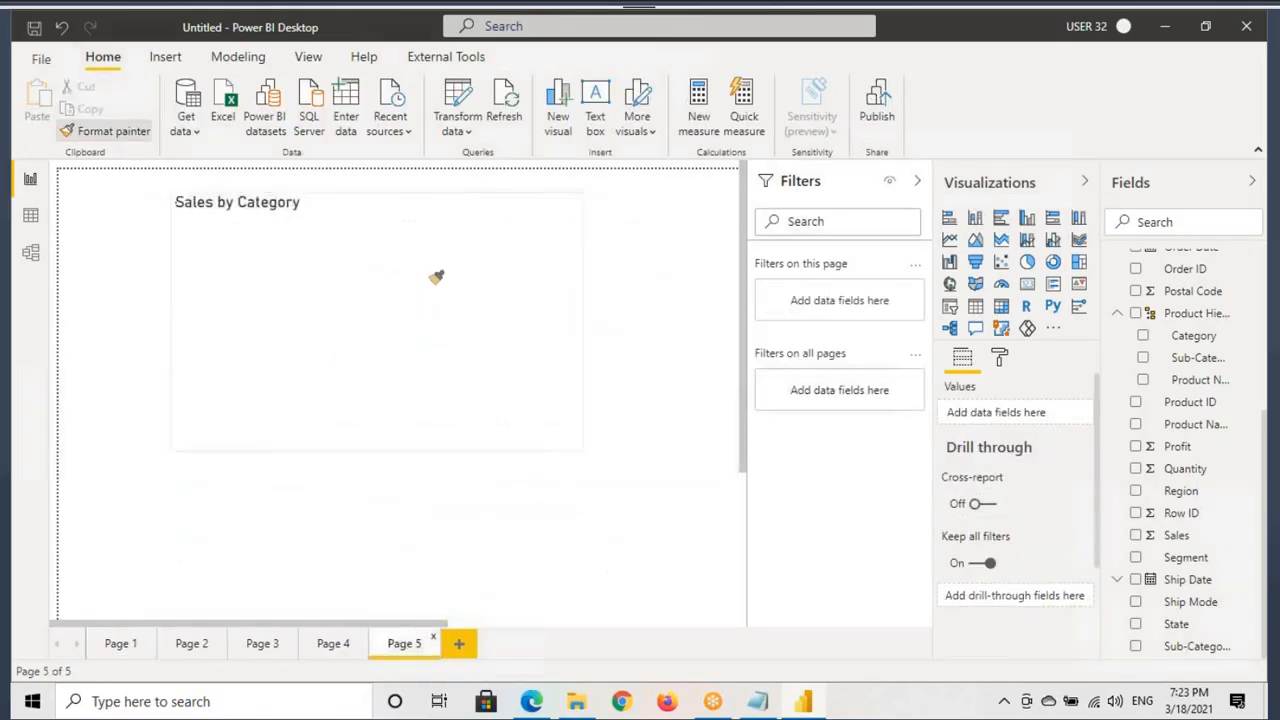
pyautogui.click(403, 236)
pyautogui.click(570, 340)
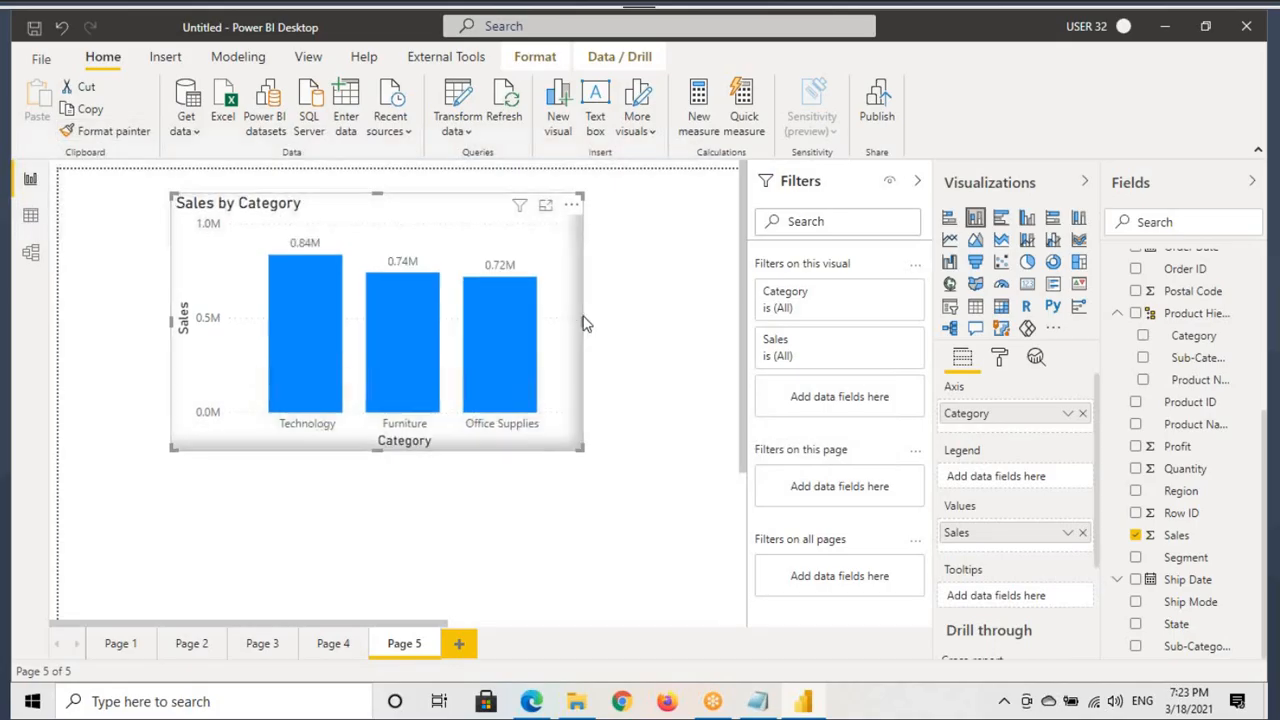
# Make the Sales by Category chart on Page 5 wider and shorter, and deselect it.
pyautogui.moveTo(581, 321); pyautogui.dragTo(663, 322)
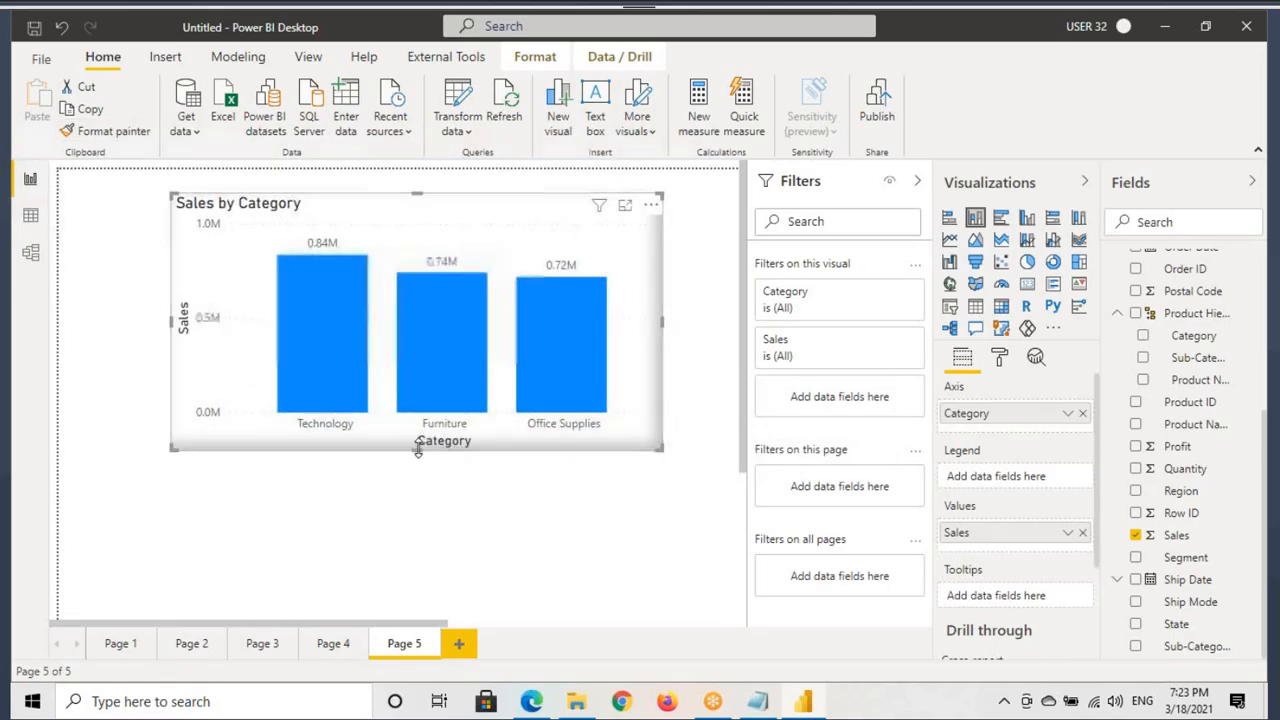
pyautogui.moveTo(420, 449); pyautogui.dragTo(437, 408)
pyautogui.scroll(5, 1210, 330)
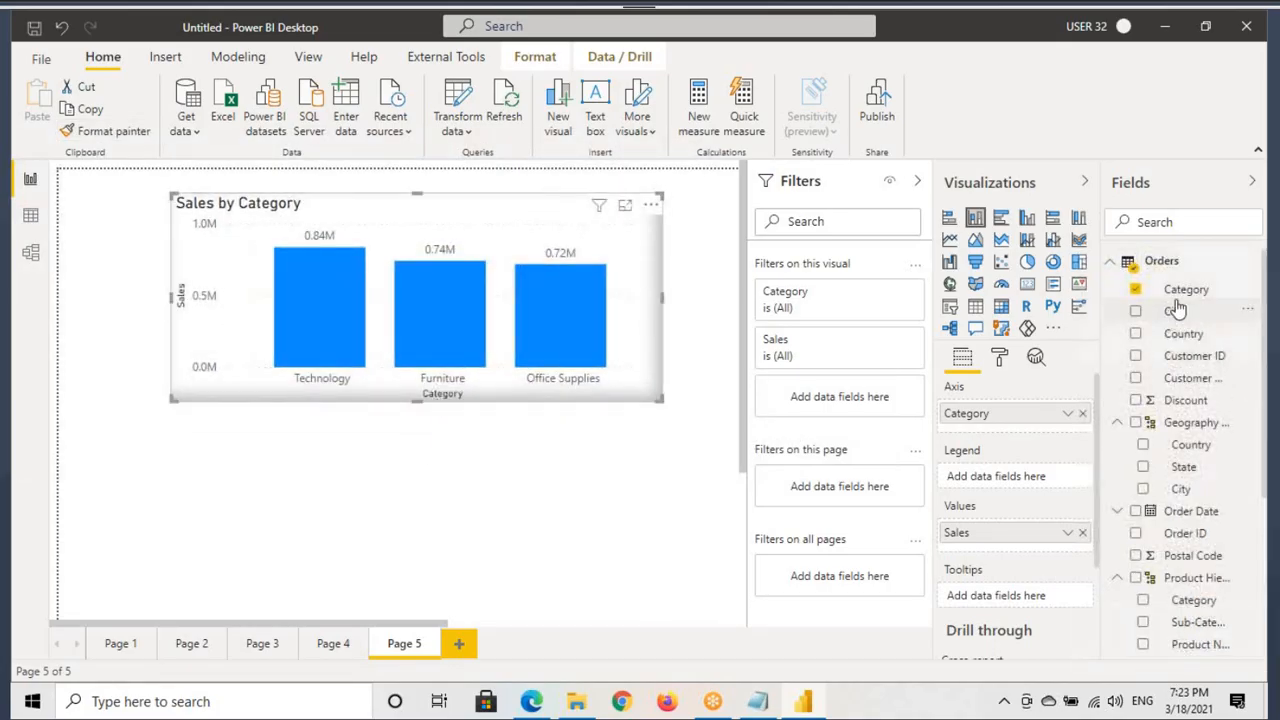
pyautogui.click(397, 456)
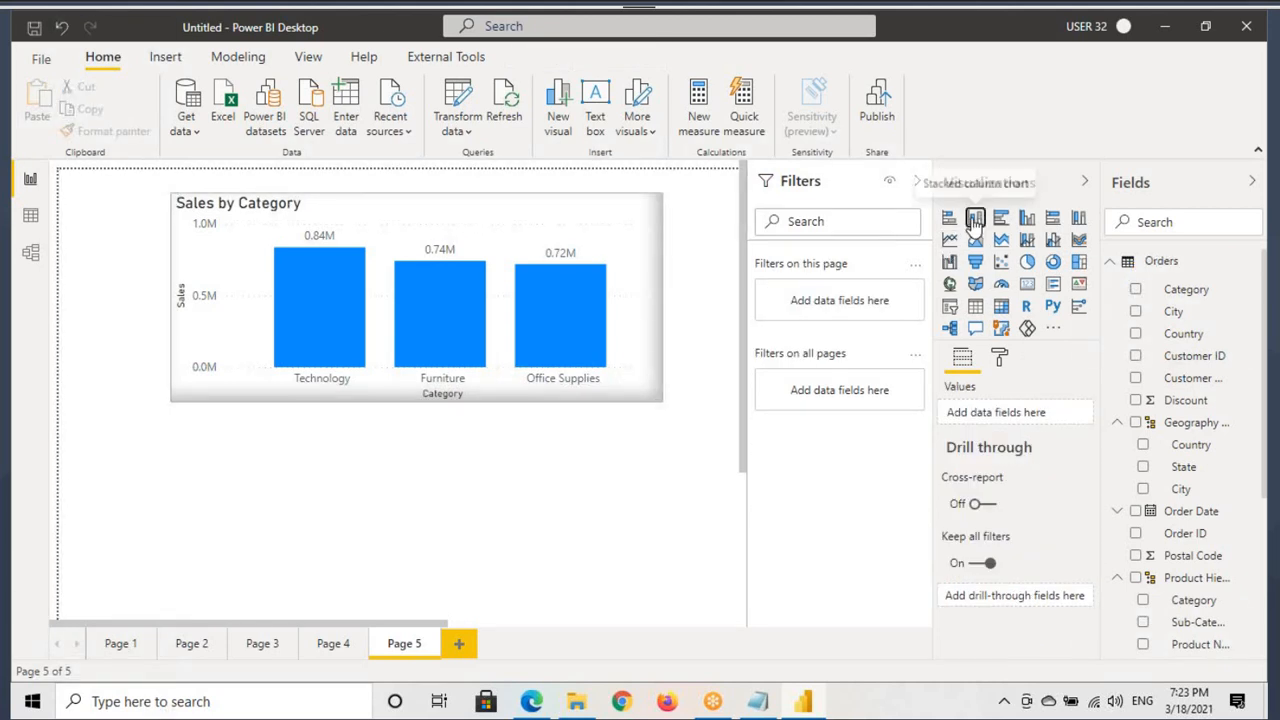
# Create a second stacked column chart below the first, with Product Hierarchy on the axis and Sales as values.
pyautogui.click(975, 217)
pyautogui.moveTo(470, 489); pyautogui.dragTo(457, 486)
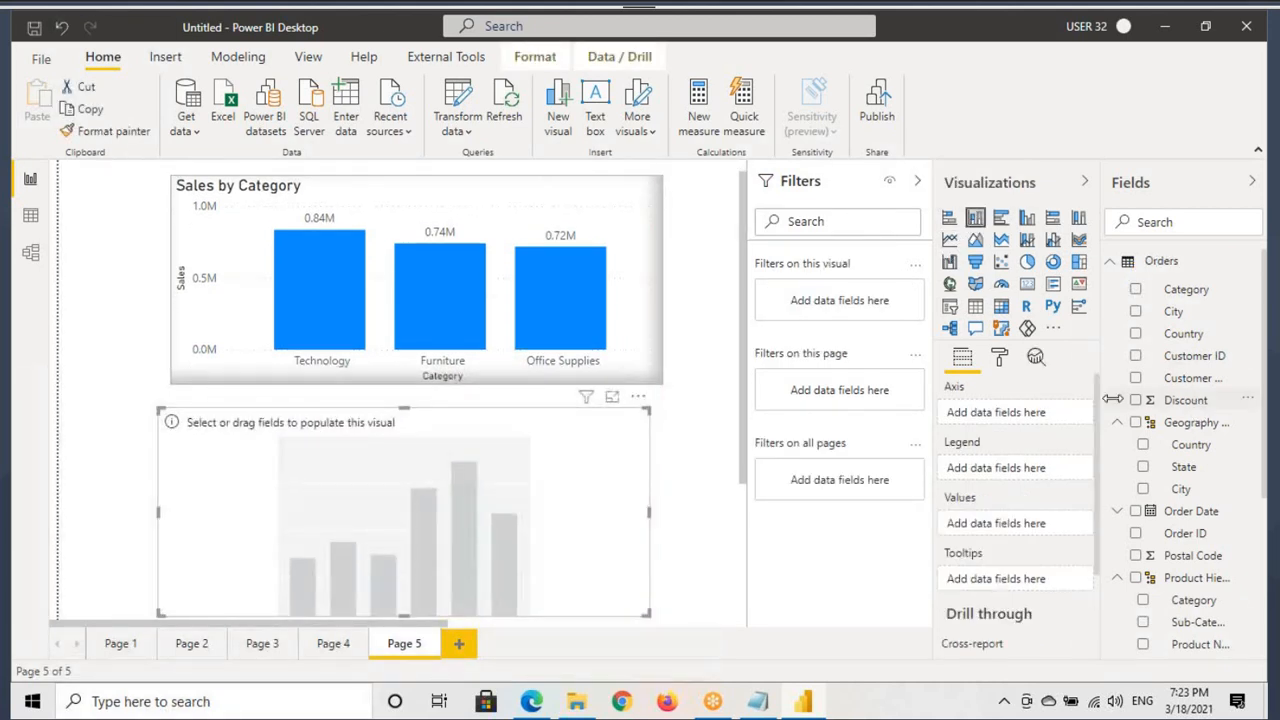
pyautogui.scroll(-2, 1095, 410)
pyautogui.scroll(-2, 1175, 455)
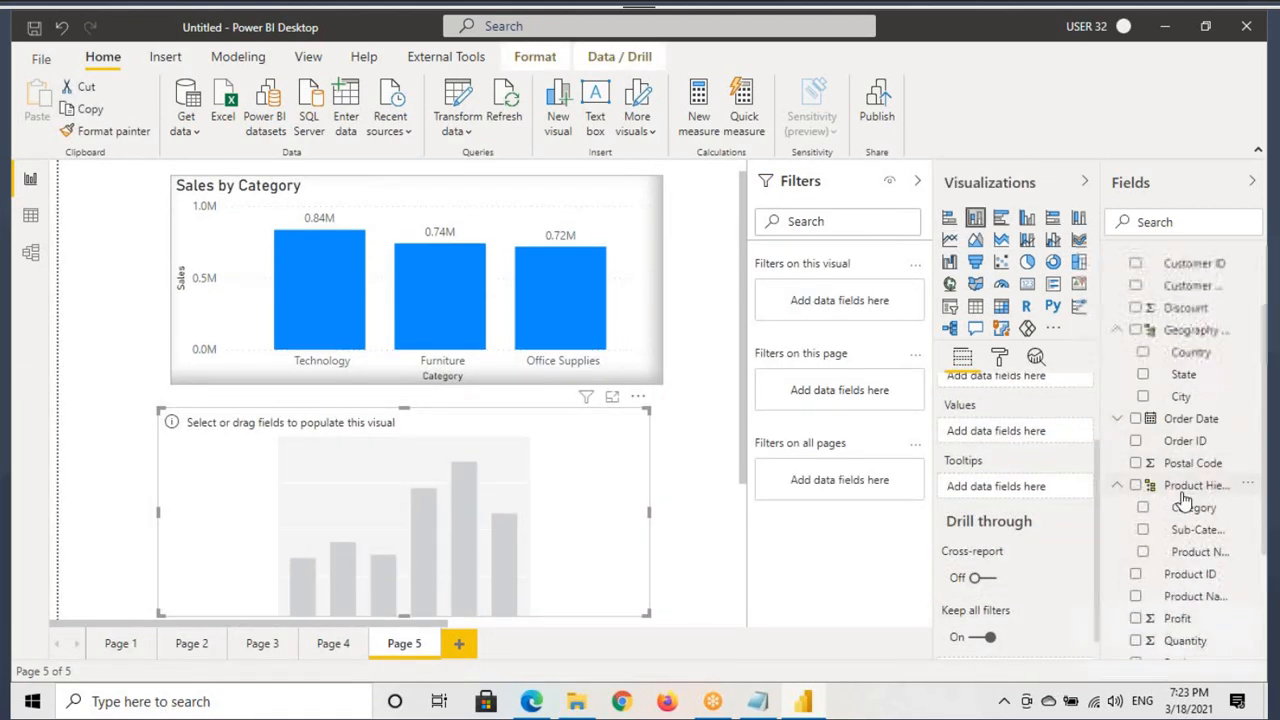
pyautogui.moveTo(1197, 489); pyautogui.dragTo(497, 483)
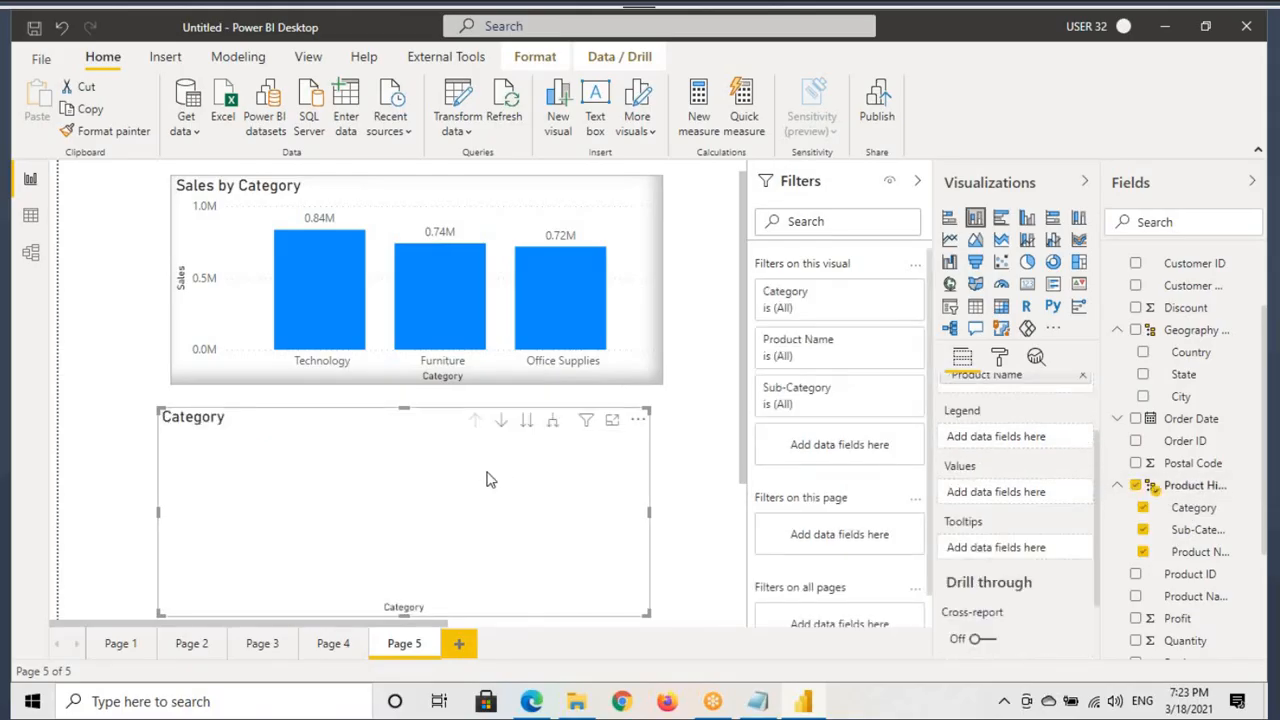
pyautogui.scroll(-4, 1200, 490)
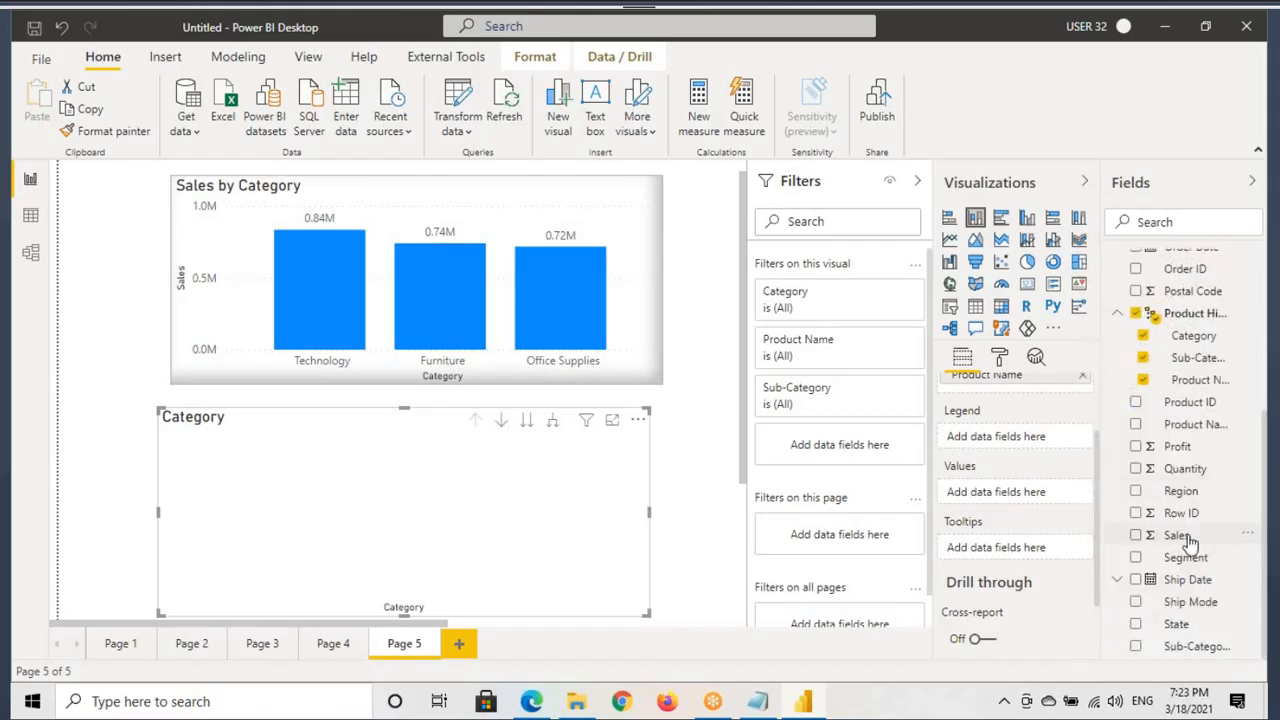
pyautogui.moveTo(1185, 533); pyautogui.dragTo(558, 519)
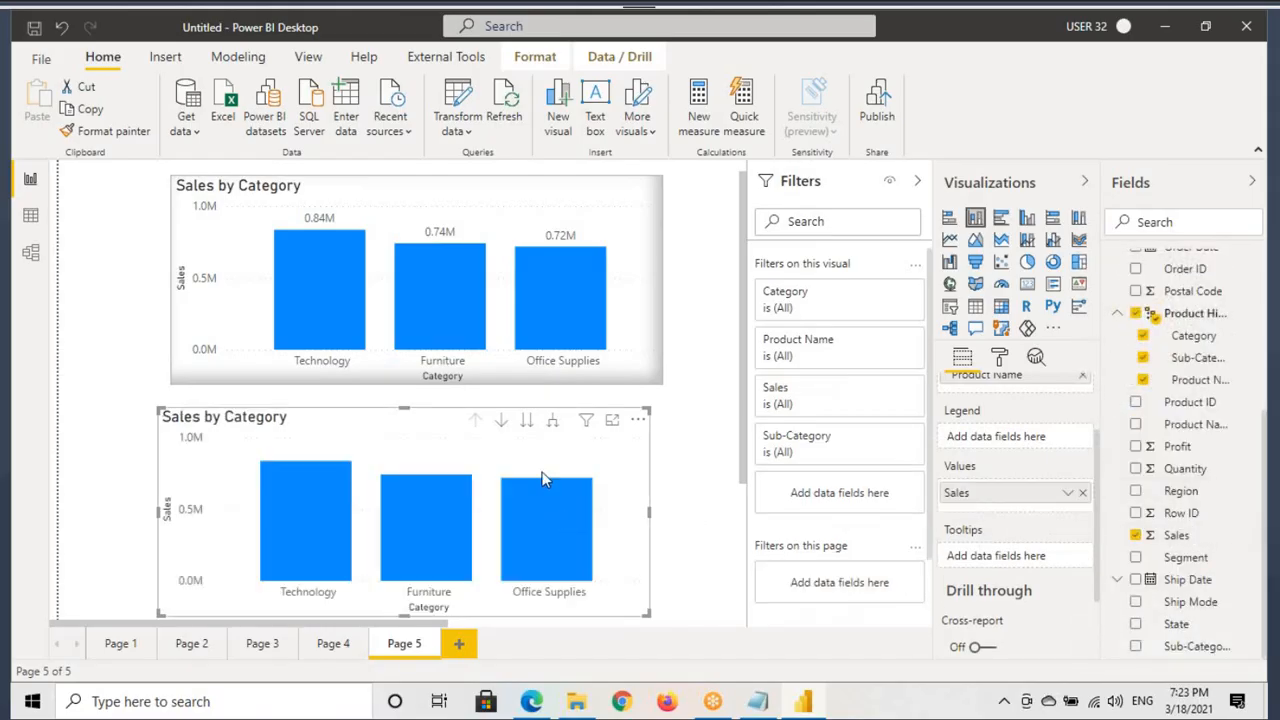
# Copy the upper Sales by Category chart's formatting to the new lower chart with Format Painter.
pyautogui.click(306, 194)
pyautogui.click(113, 137)
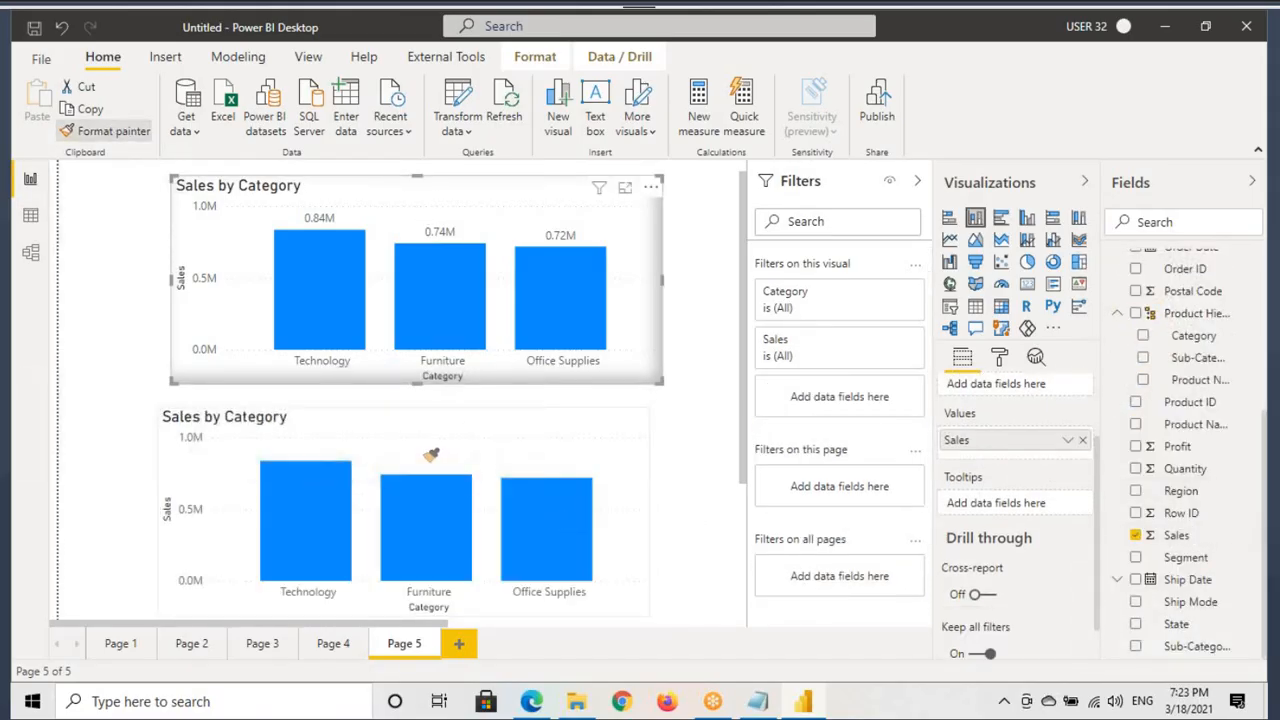
pyautogui.click(425, 450)
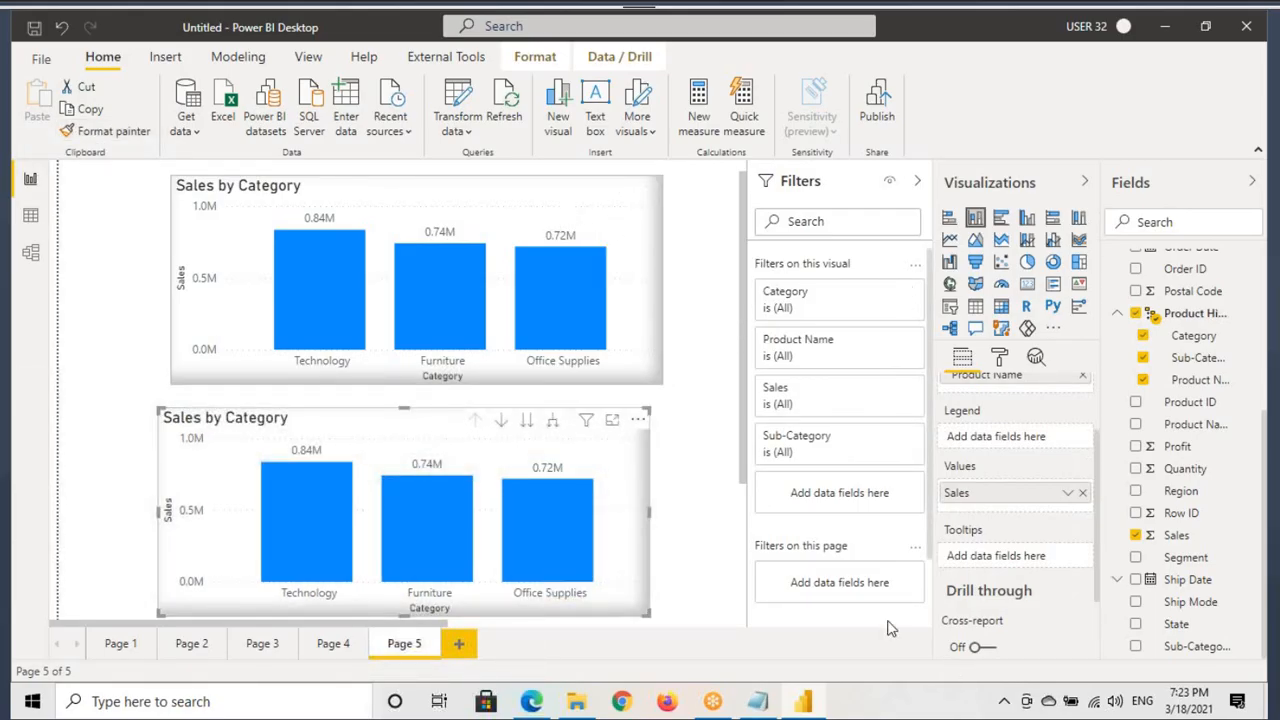
# Mark the Category and Sales axis titles on both charts with temporary annotations, and clear them.
pyautogui.moveTo(412, 368); pyautogui.dragTo(488, 392)
pyautogui.moveTo(163, 258); pyautogui.dragTo(199, 334)
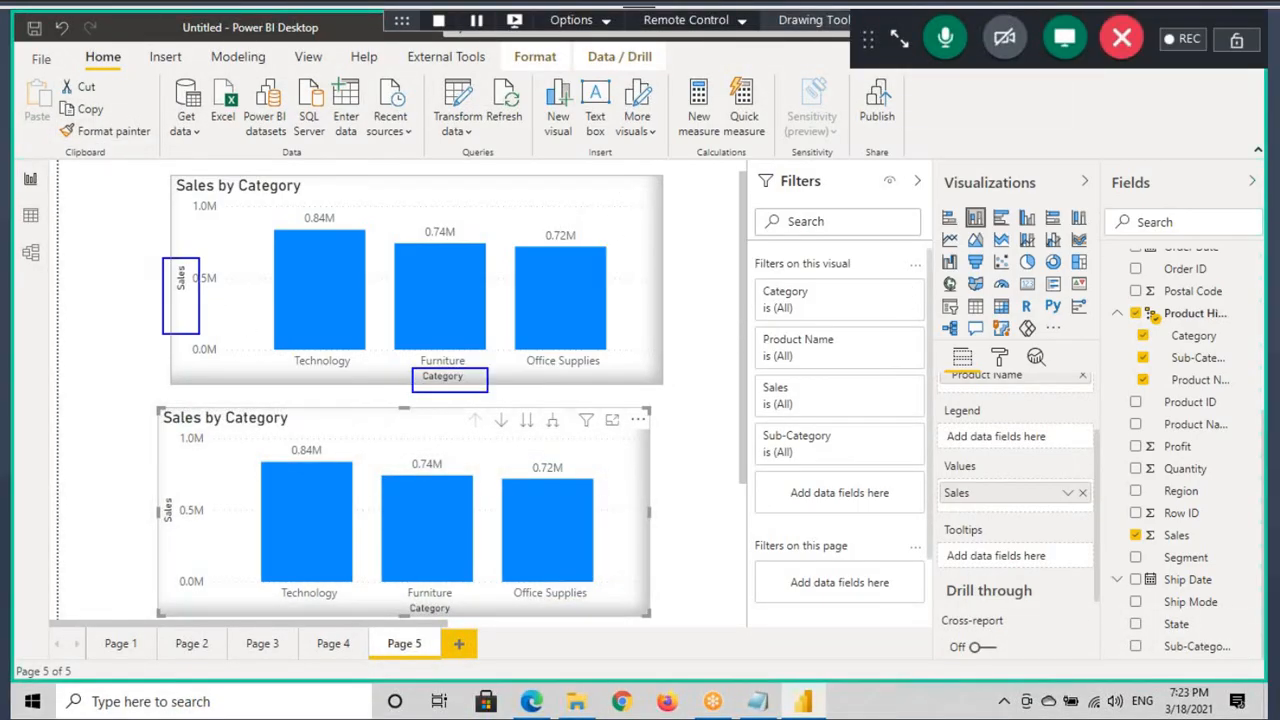
pyautogui.moveTo(394, 604); pyautogui.dragTo(469, 617)
pyautogui.moveTo(152, 482); pyautogui.dragTo(189, 551)
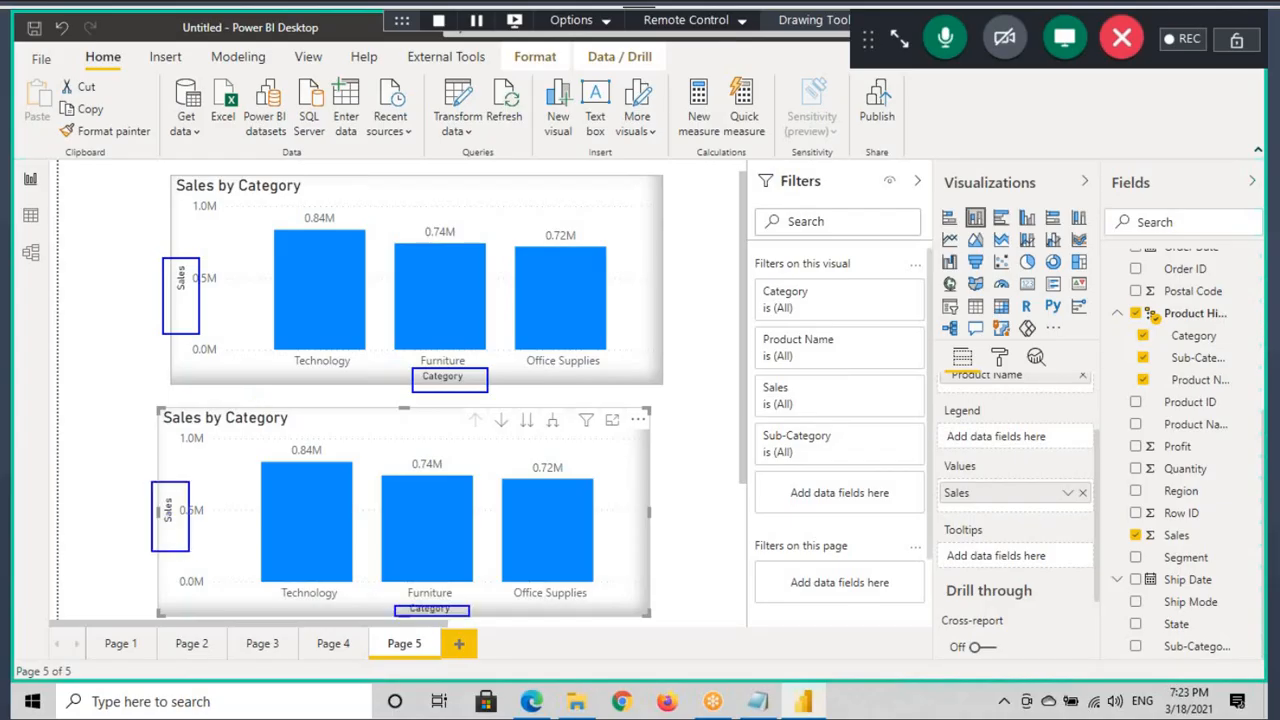
pyautogui.press('Escape')
# Compare the axis fields of the two charts, marking Category for the upper one and Product Hierarchy for the lower one.
pyautogui.click(554, 256)
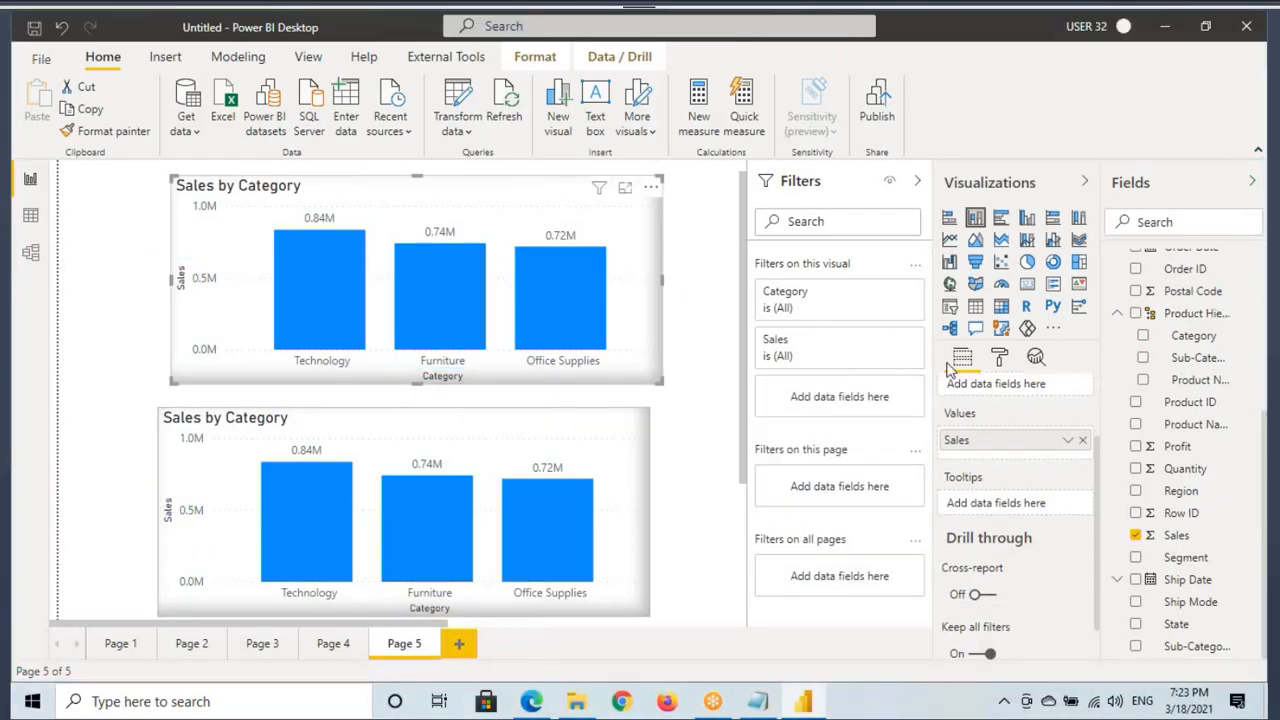
pyautogui.scroll(2, 980, 390)
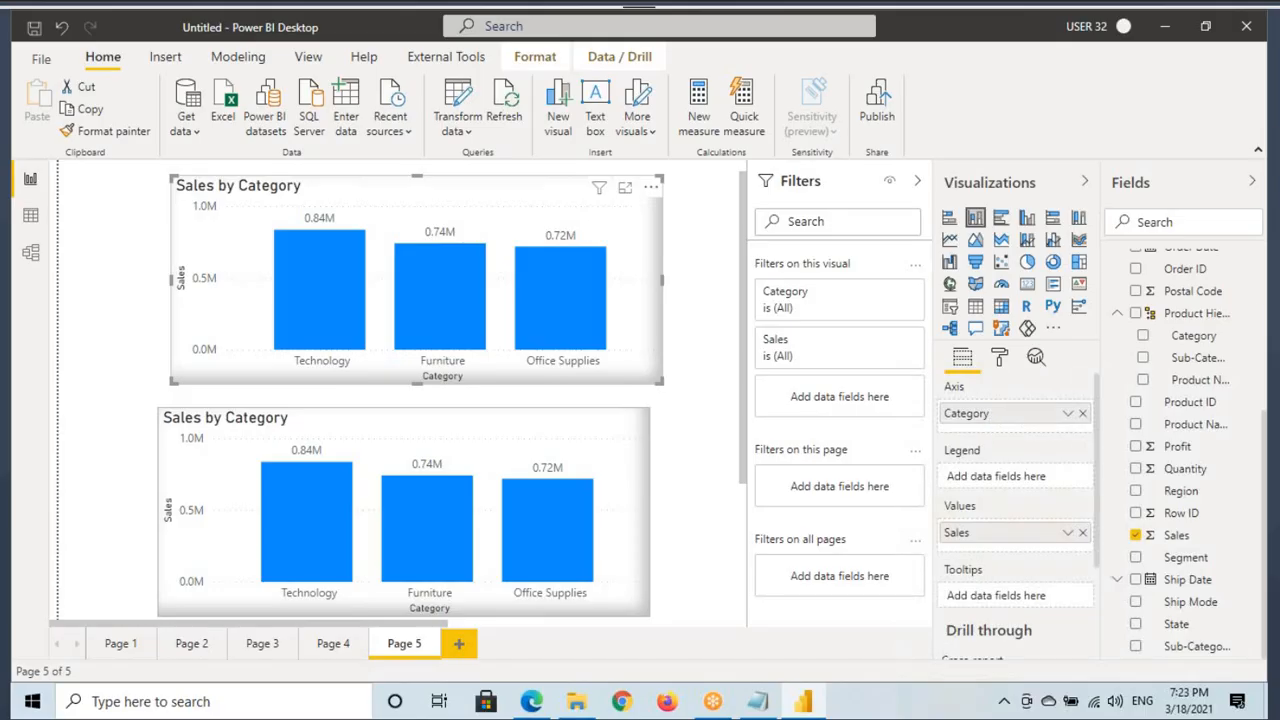
pyautogui.moveTo(942, 403); pyautogui.dragTo(1060, 435)
pyautogui.click(652, 461)
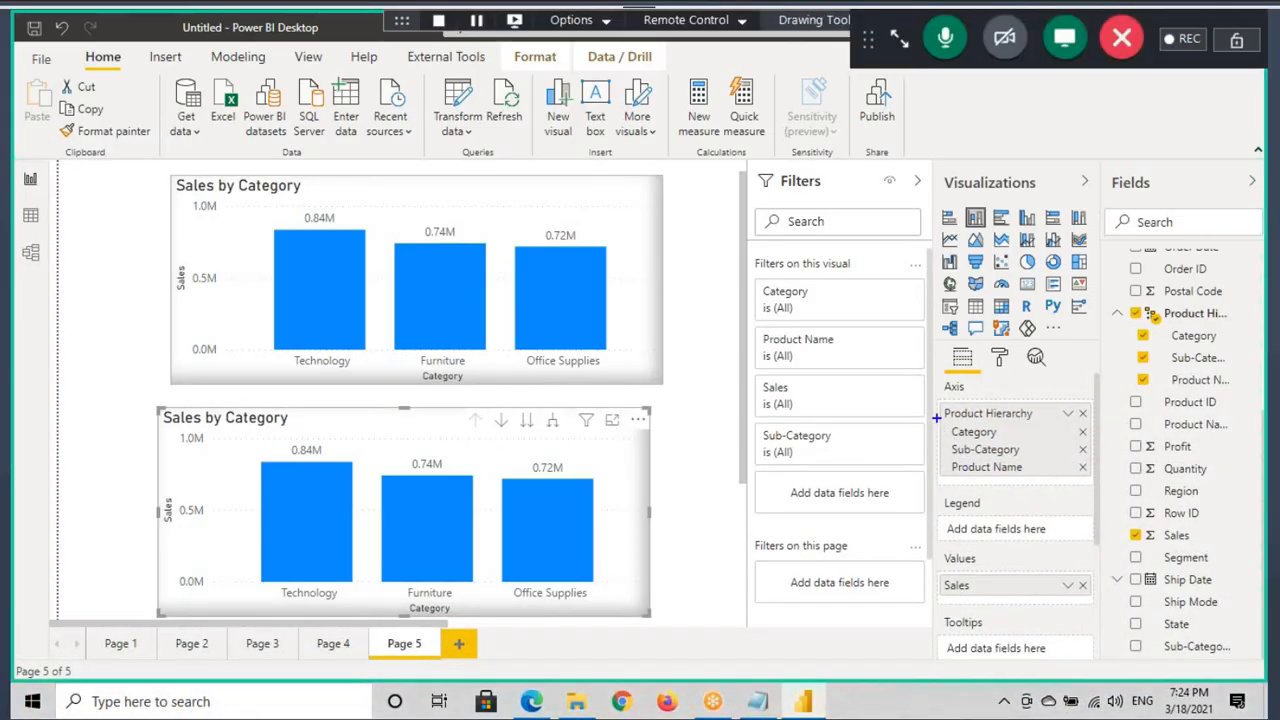
pyautogui.moveTo(934, 402); pyautogui.dragTo(1092, 490)
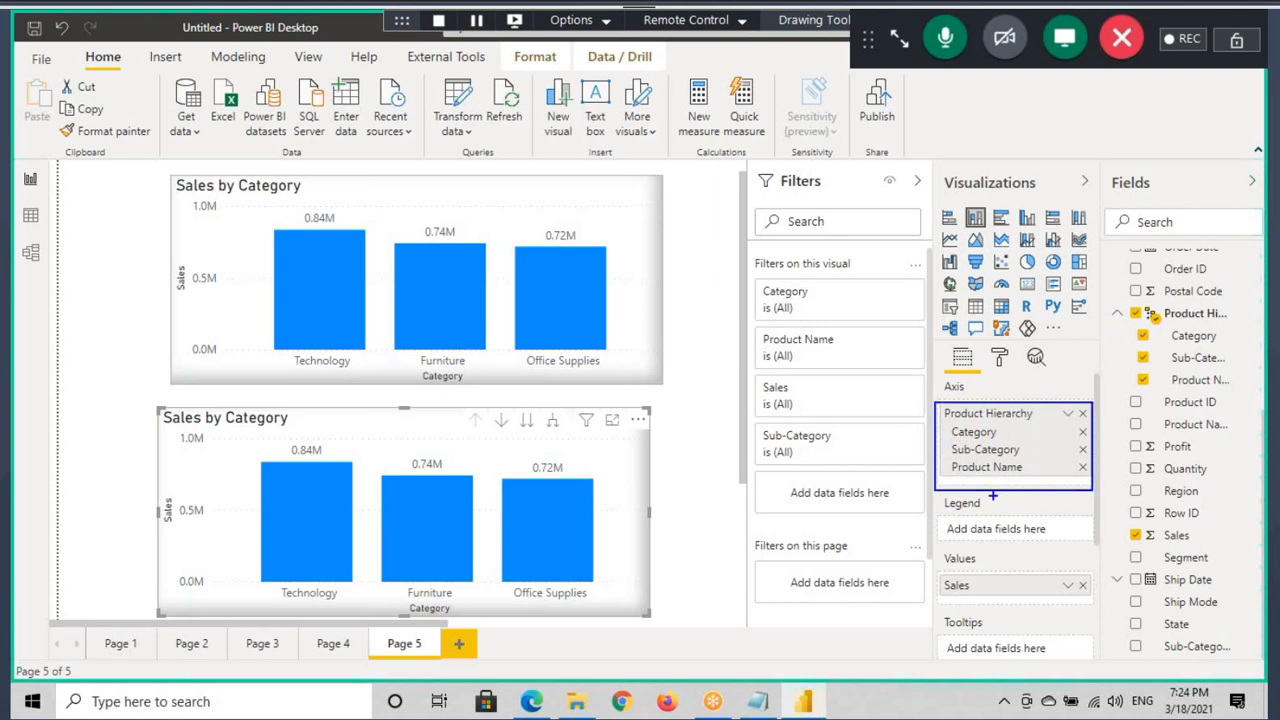
# Annotate both charts, the lower chart's drill controls and the Category level of its Product Hierarchy axis, and clear the marks.
pyautogui.moveTo(396, 218); pyautogui.dragTo(477, 182)
pyautogui.moveTo(356, 427); pyautogui.dragTo(410, 420)
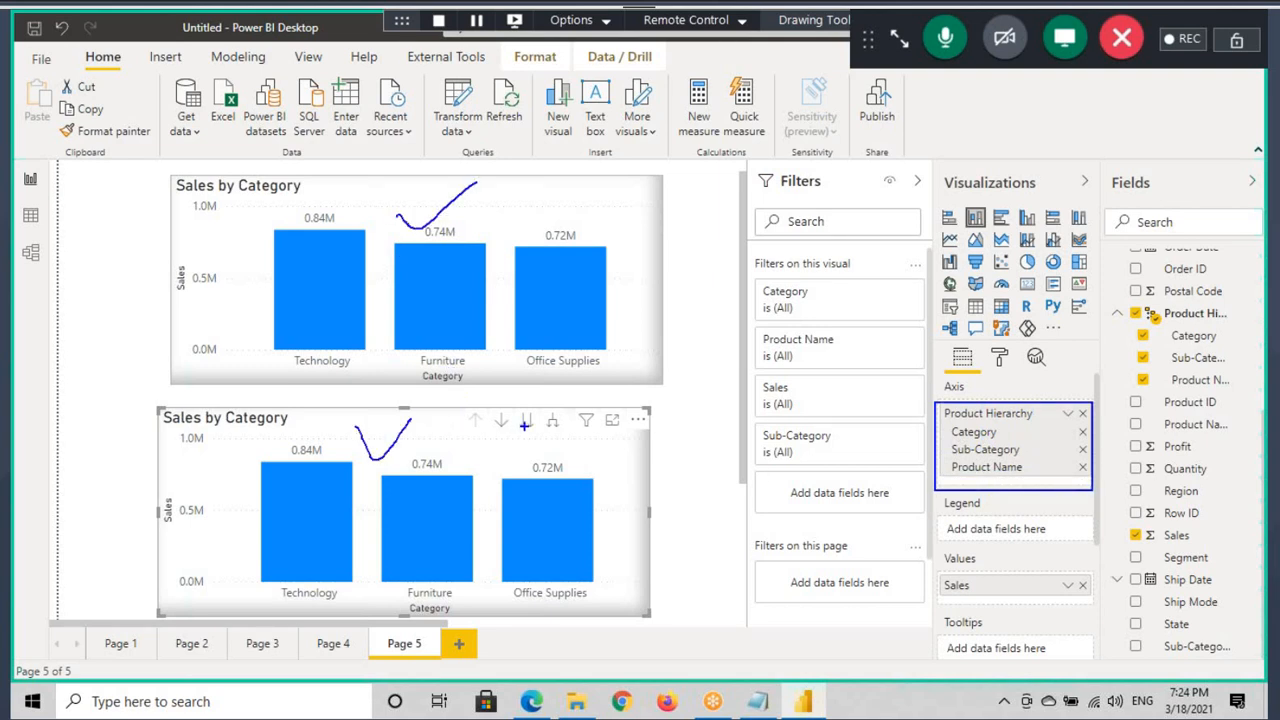
pyautogui.moveTo(550, 410); pyautogui.dragTo(462, 433)
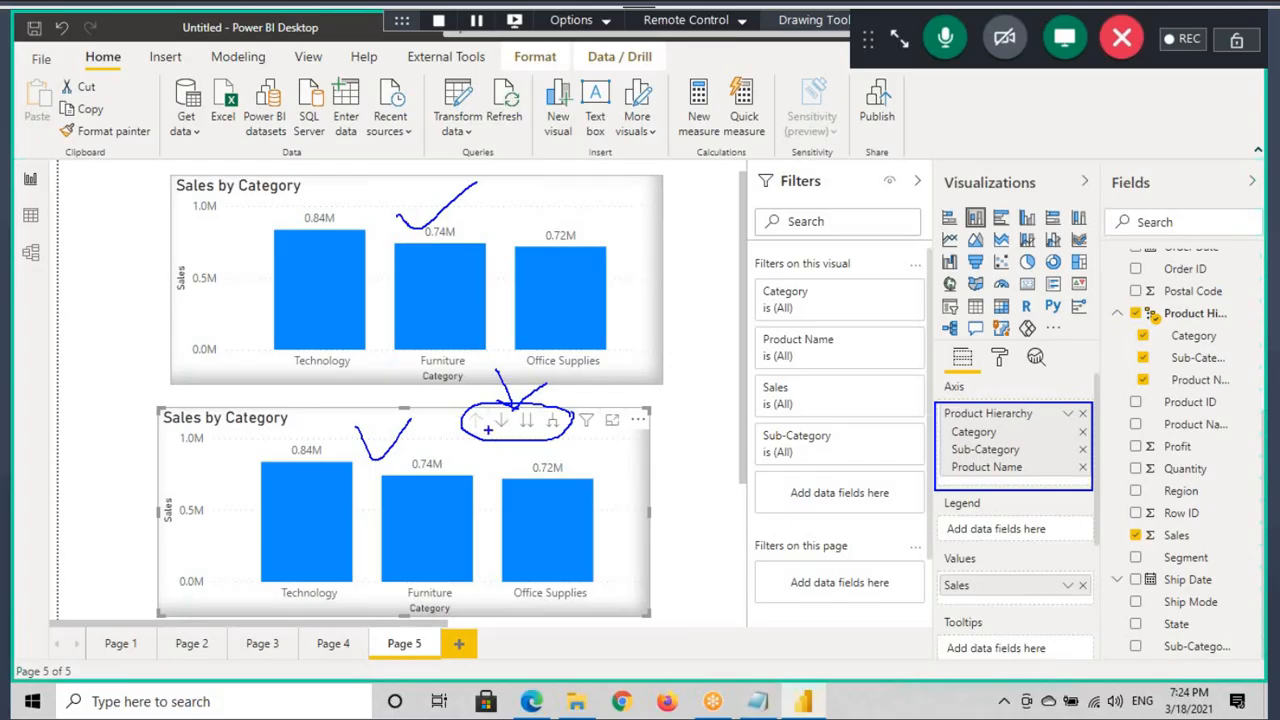
pyautogui.moveTo(728, 455)
pyautogui.mouseDown()
pyautogui.moveTo(620, 438)
pyautogui.moveTo(545, 478)
pyautogui.moveTo(642, 503)
pyautogui.mouseUp()
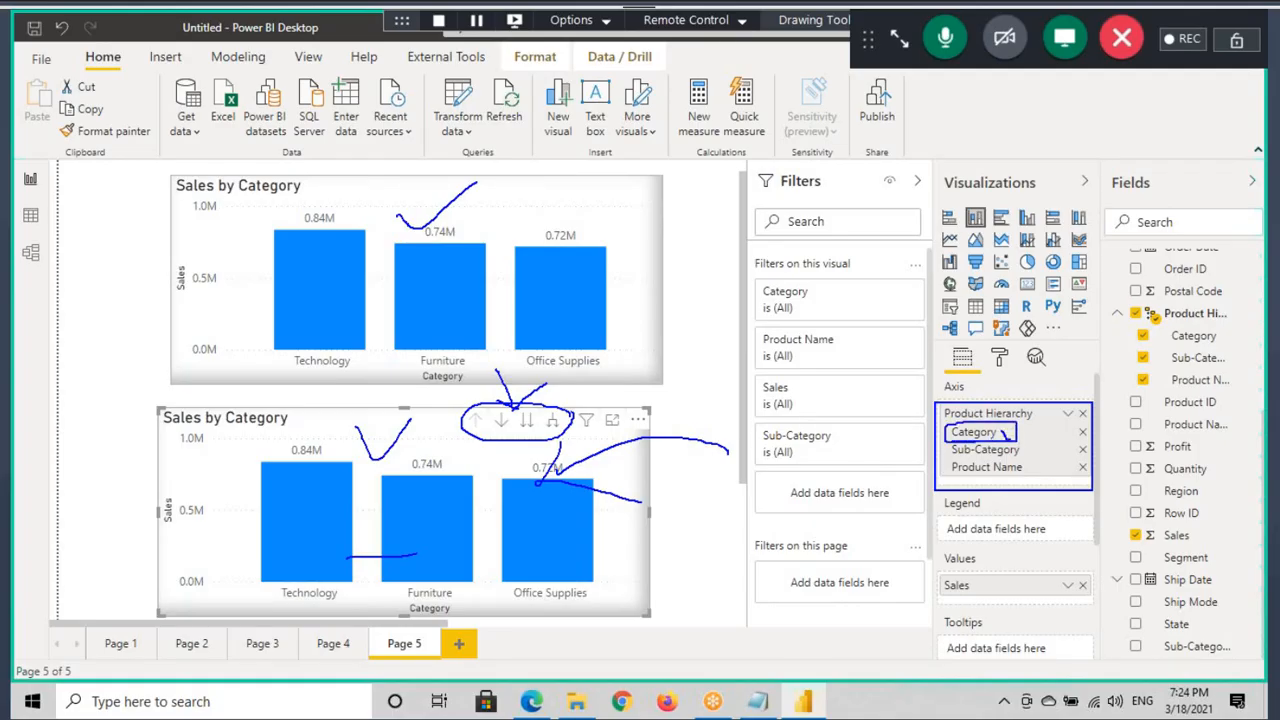
pyautogui.press('Escape')
# In the Notepad notes, add the line "When we Create a Visual with a Hierarchy it will Show First Level Data in the Hierarchy".
pyautogui.click(765, 705)
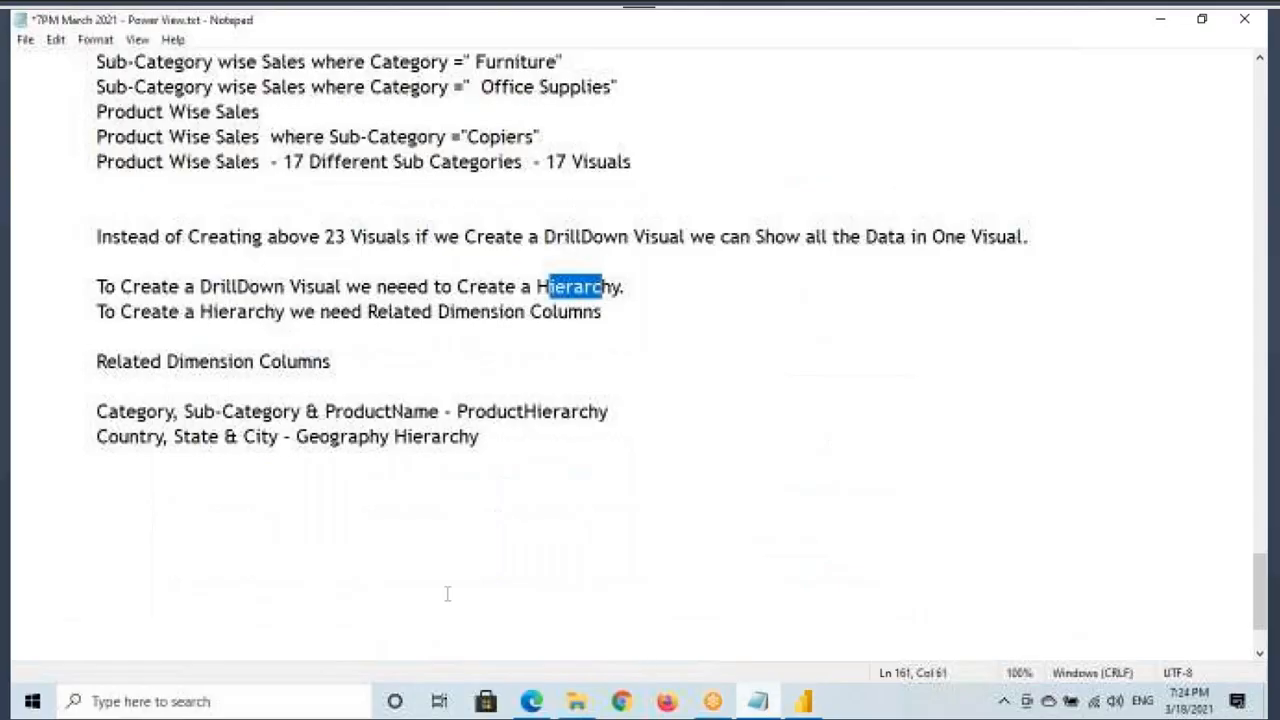
pyautogui.click(95, 484)
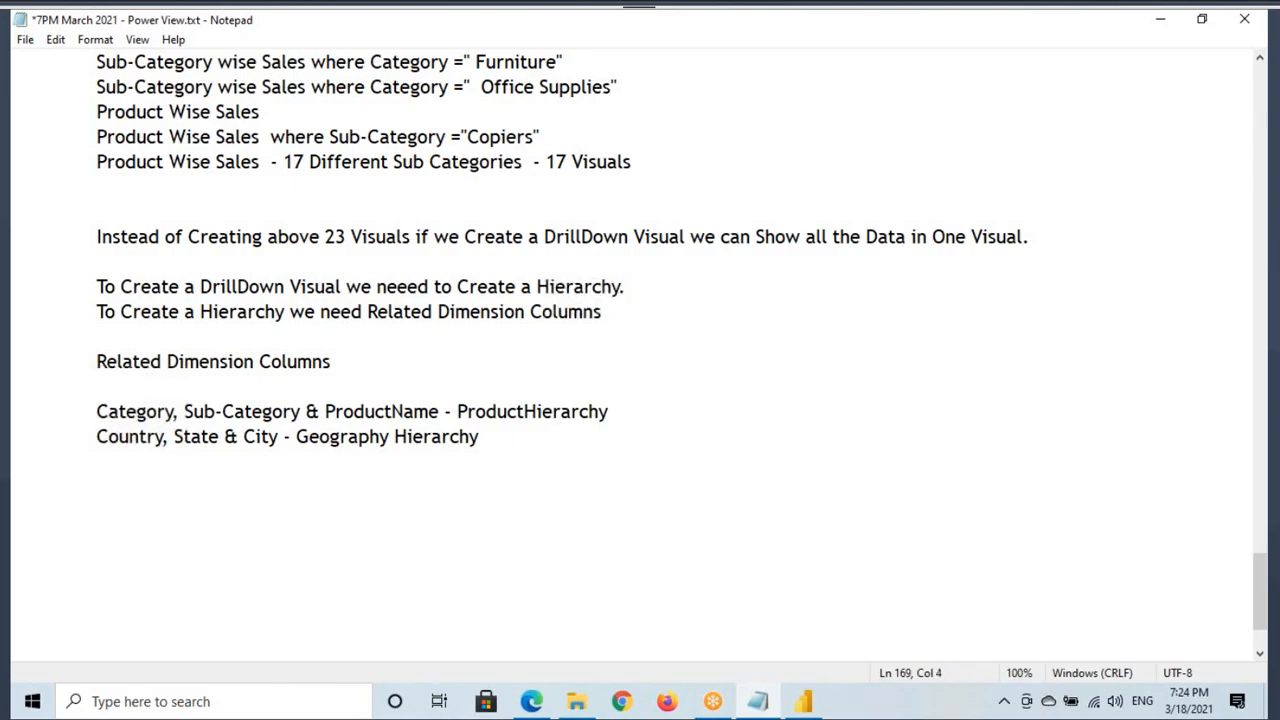
pyautogui.write('When we ')
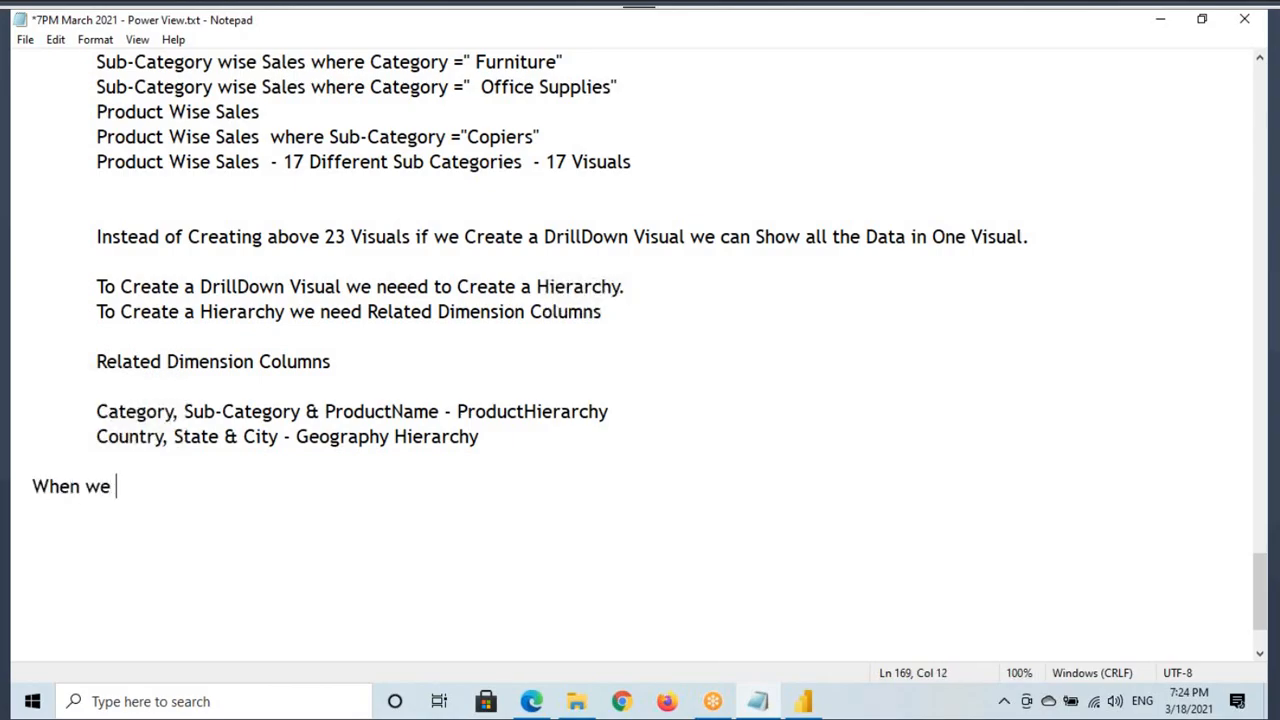
pyautogui.write('Create a Vi')
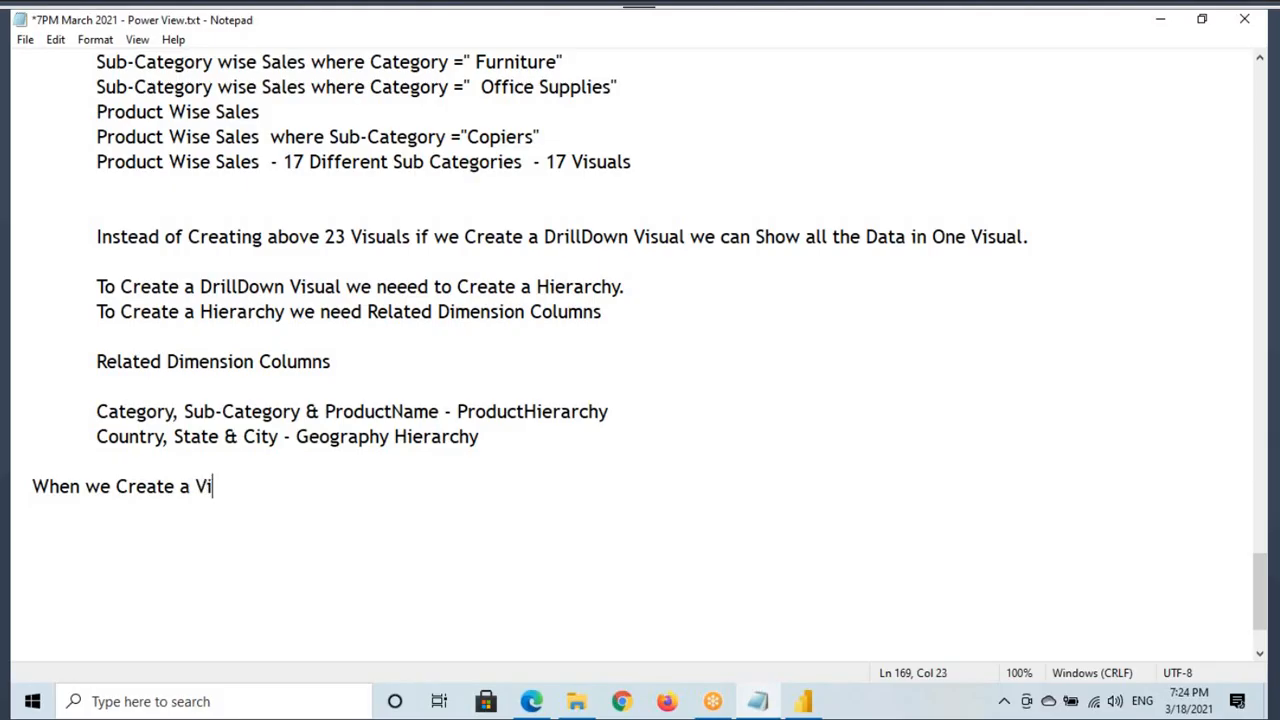
pyautogui.write('sual with a')
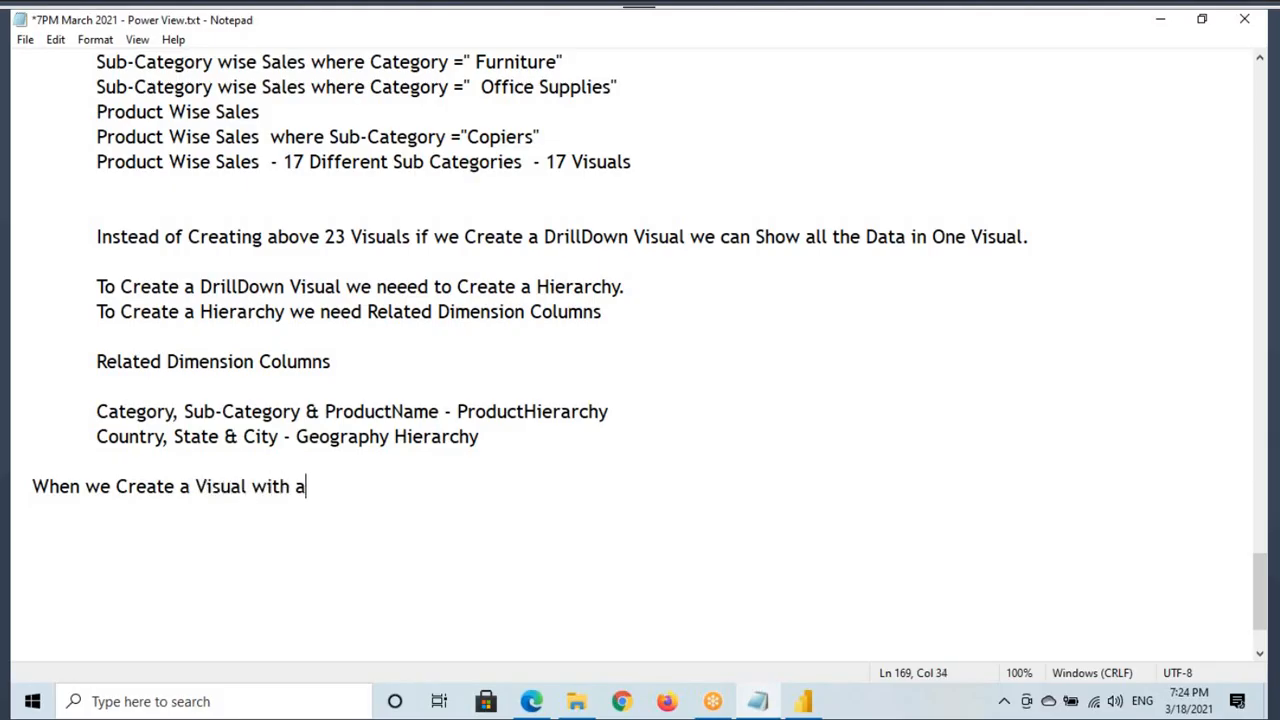
pyautogui.write(' Hierarc')
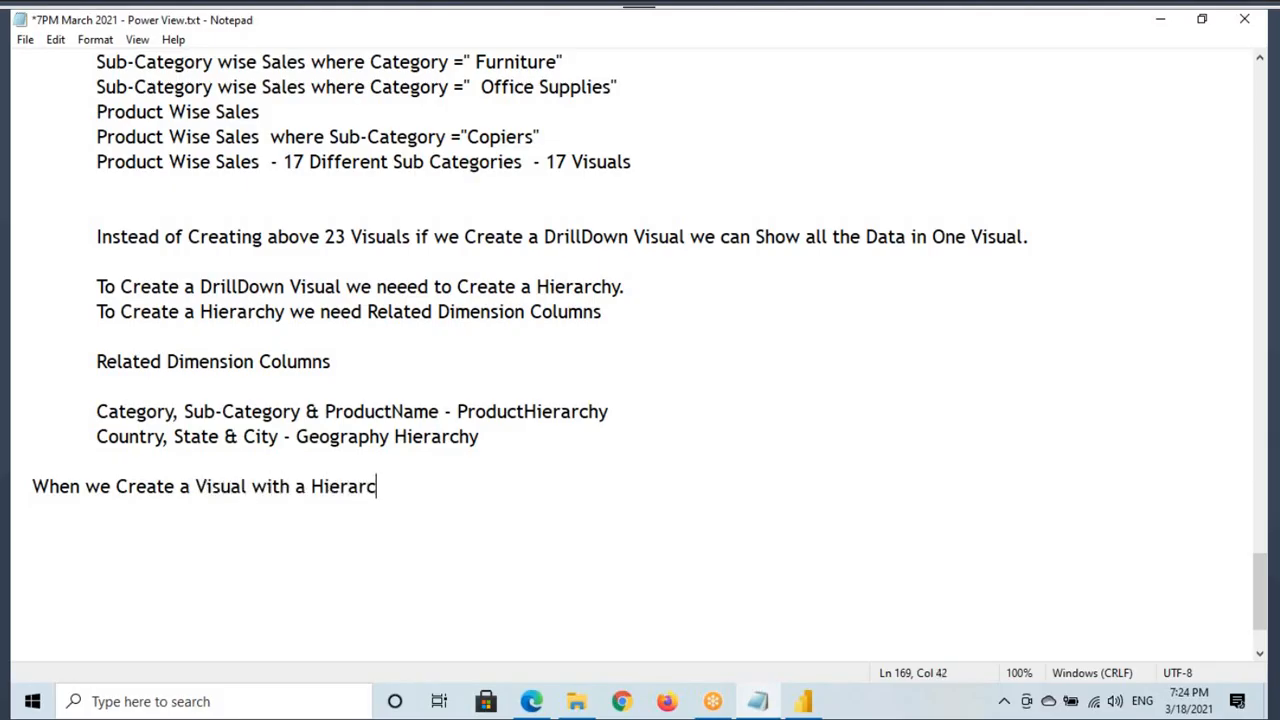
pyautogui.write('hy iit will Sjh')
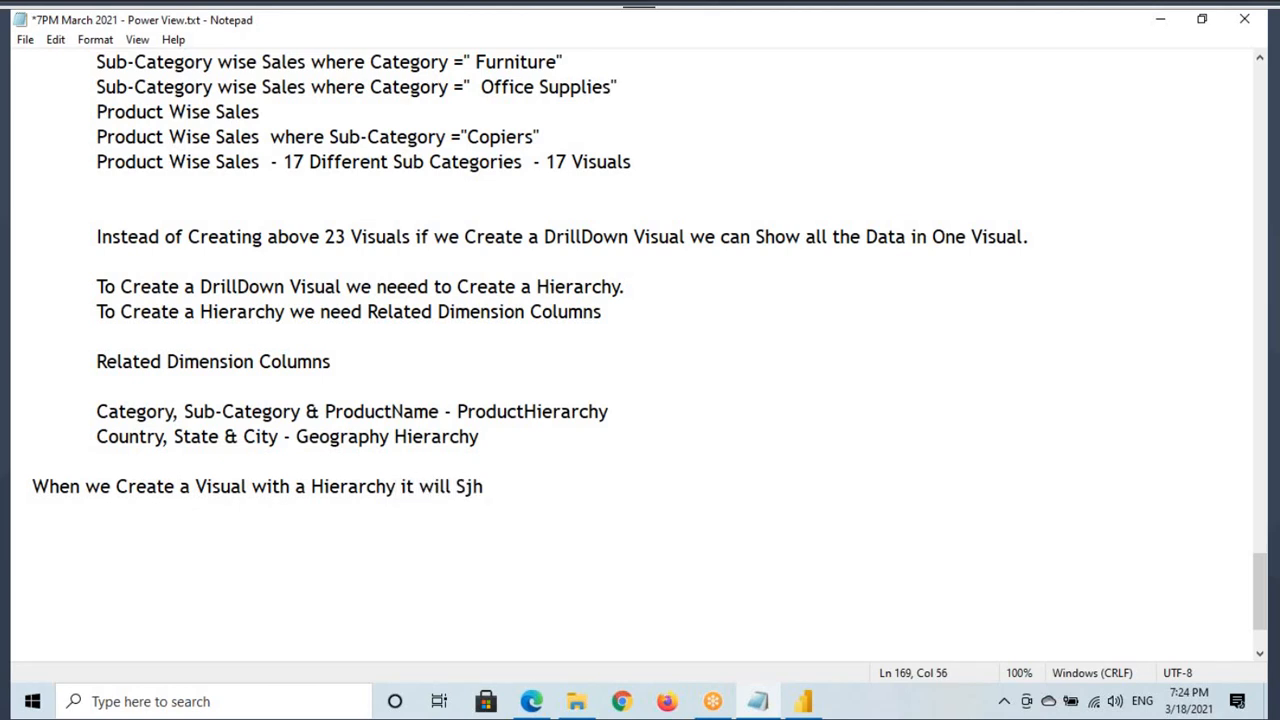
pyautogui.write('w First Leve')
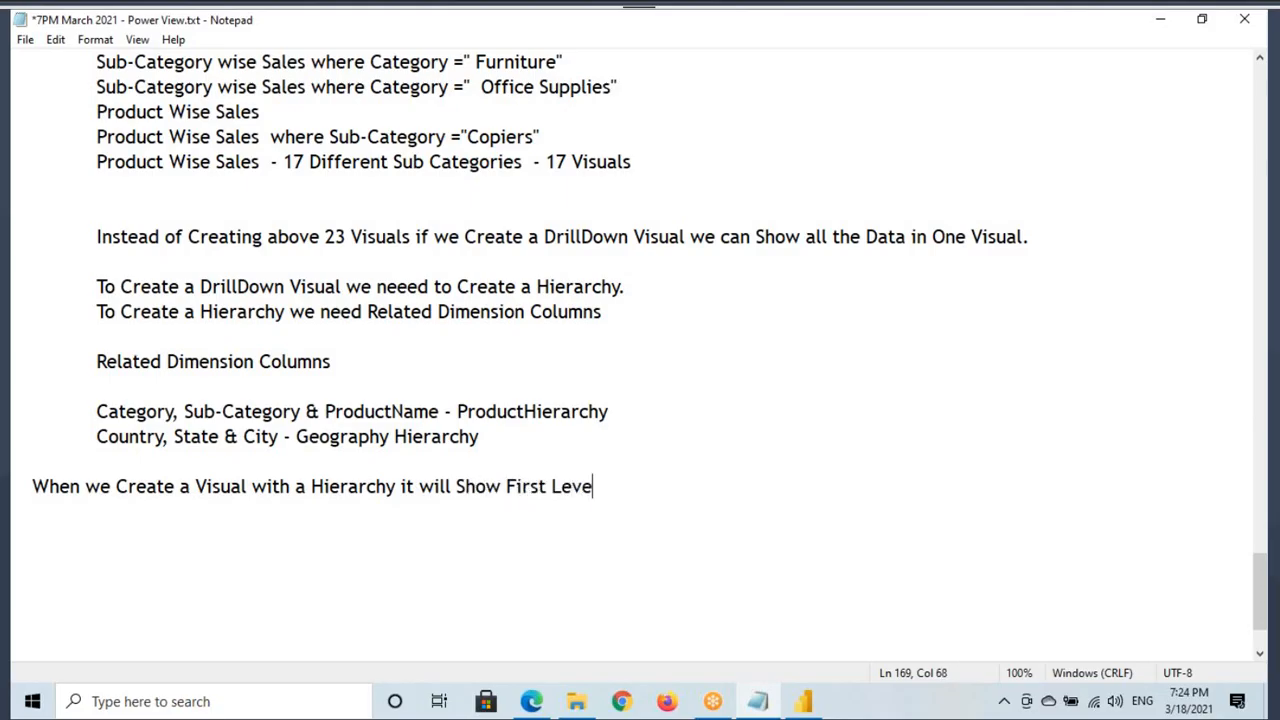
pyautogui.write('l Data in ')
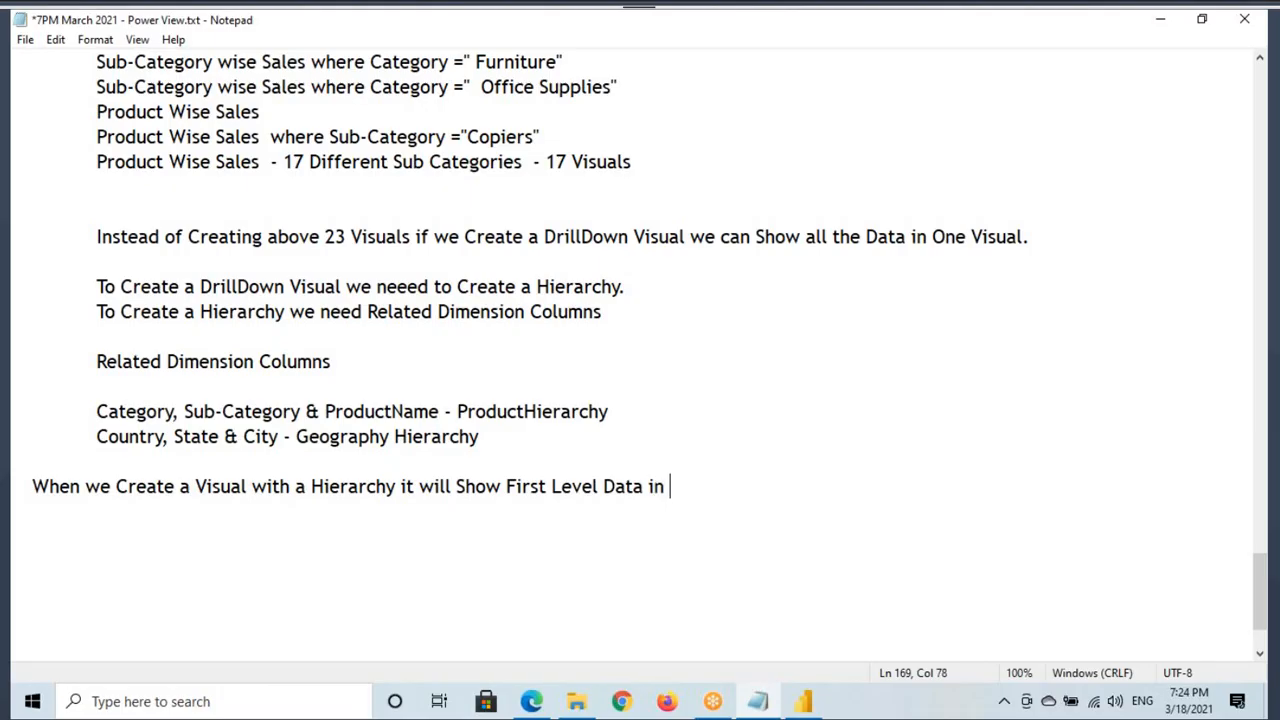
pyautogui.write('the Hierarchy')
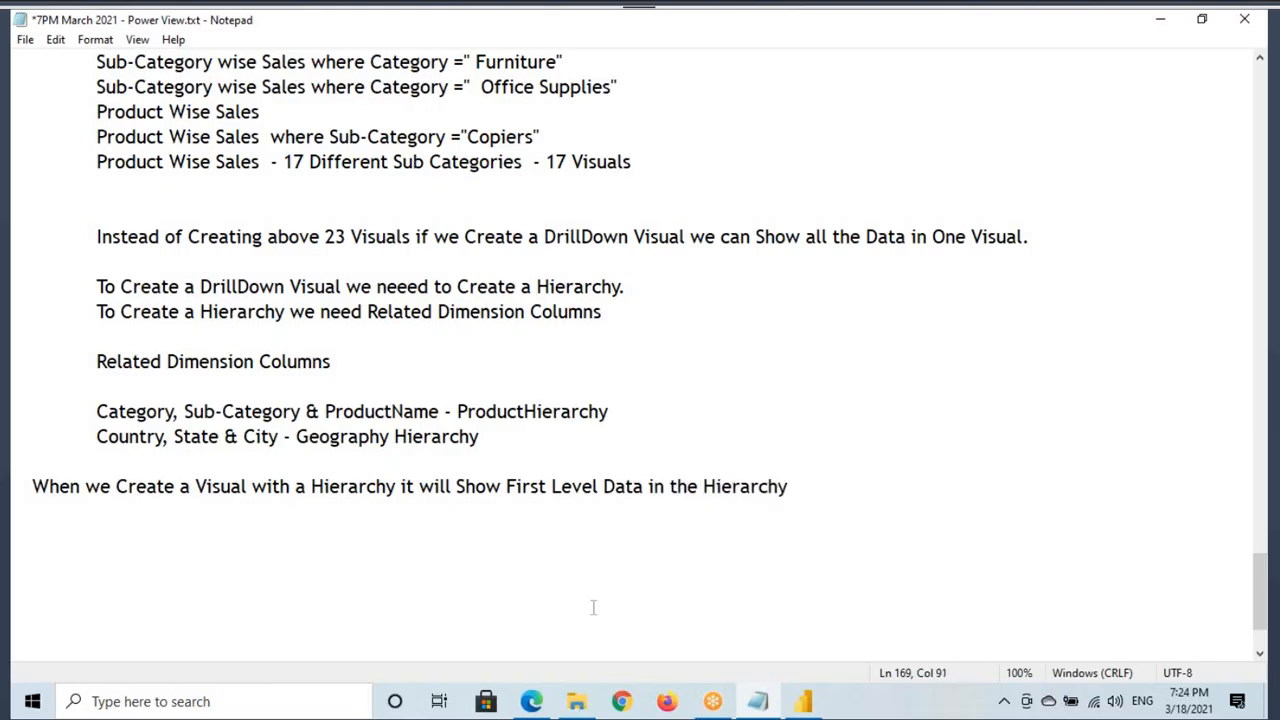
# Switch back to Power BI and mark the lower chart with its Category level and Sales value, then clear the annotations.
pyautogui.click(804, 701)
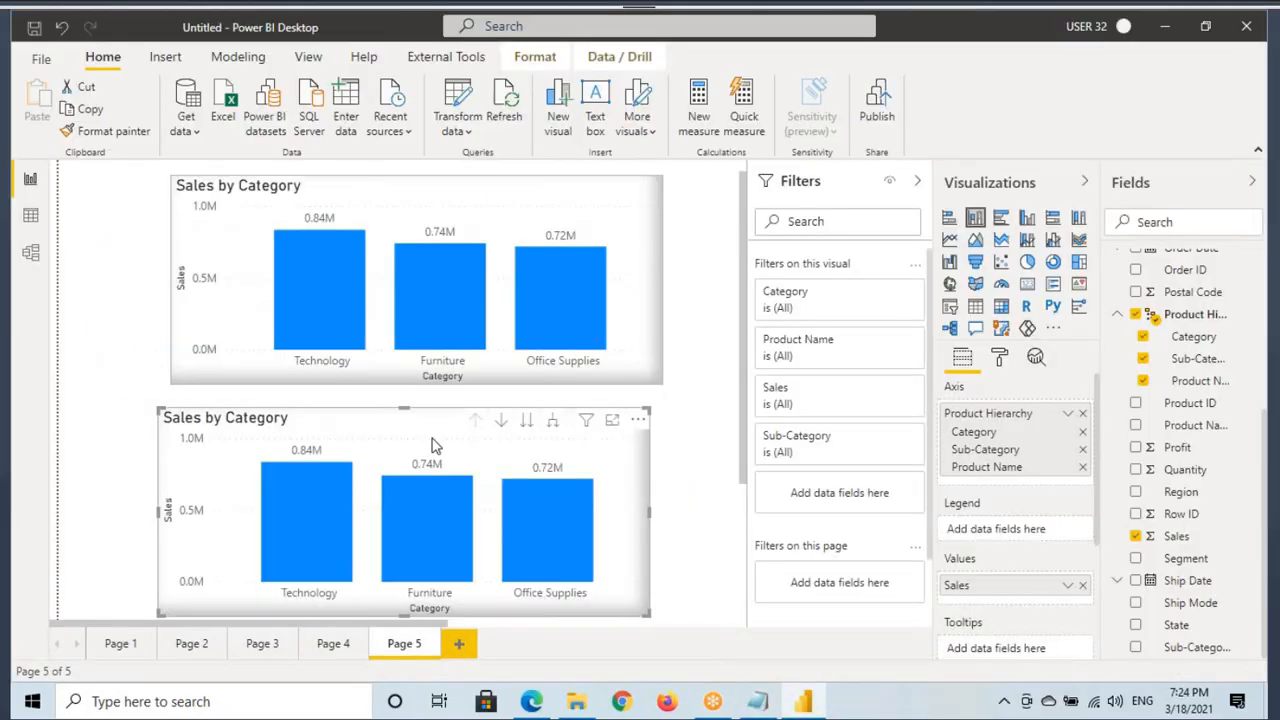
pyautogui.moveTo(178, 406)
pyautogui.mouseDown()
pyautogui.moveTo(486, 534)
pyautogui.moveTo(648, 624)
pyautogui.mouseUp()
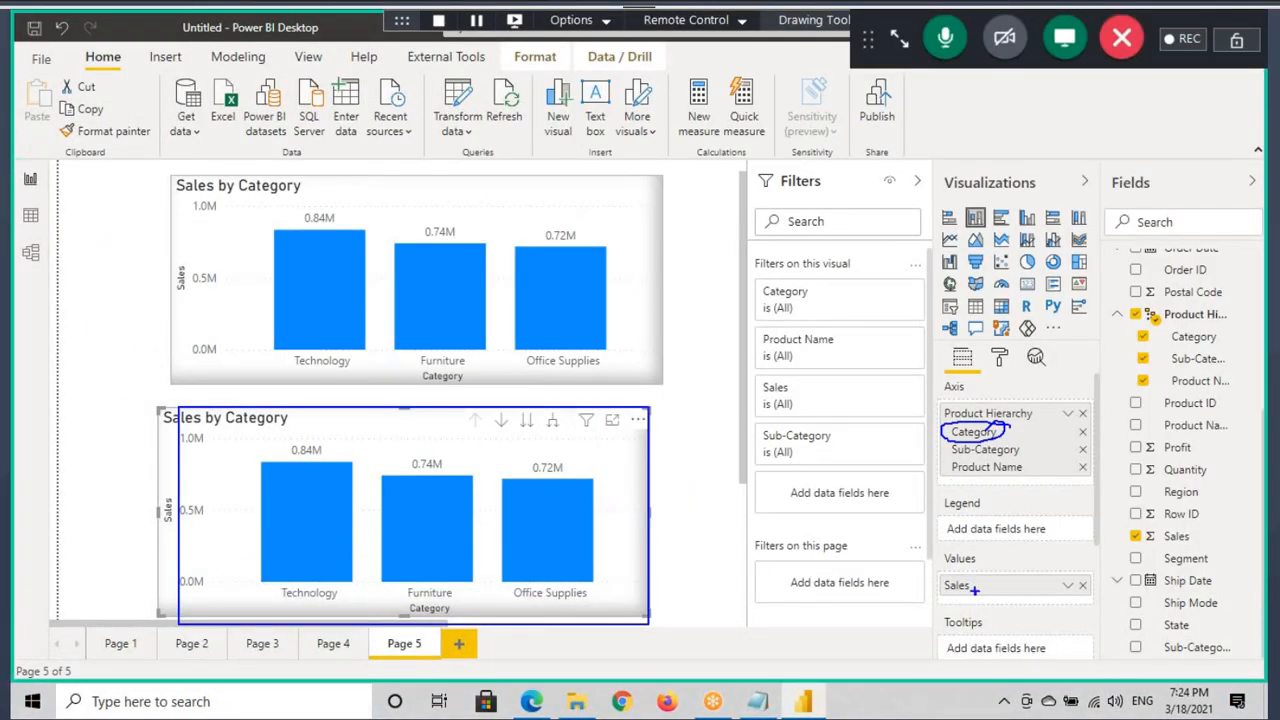
pyautogui.moveTo(975, 578)
pyautogui.mouseDown()
pyautogui.moveTo(962, 577)
pyautogui.moveTo(1025, 562)
pyautogui.mouseUp()
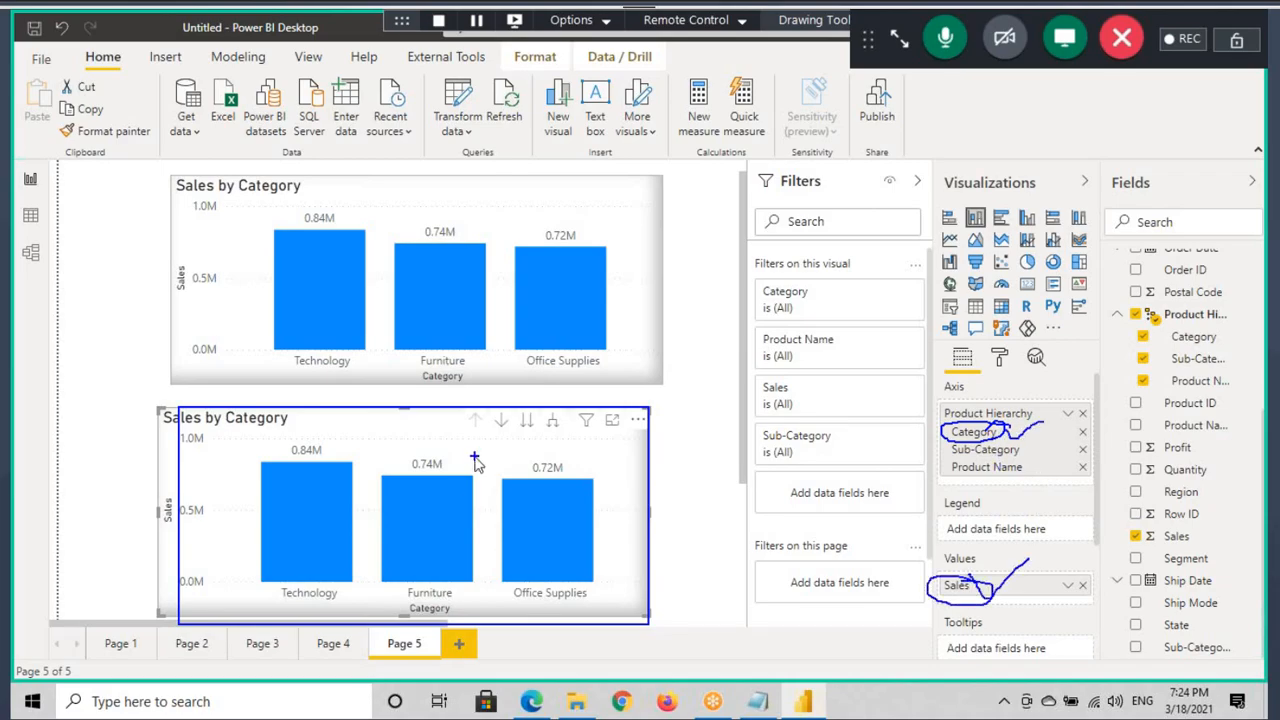
pyautogui.press('Escape')
# Delete the upper Category-only chart, and move the Product Hierarchy chart up and enlarge it with the Filters pane collapsed.
pyautogui.click(503, 223)
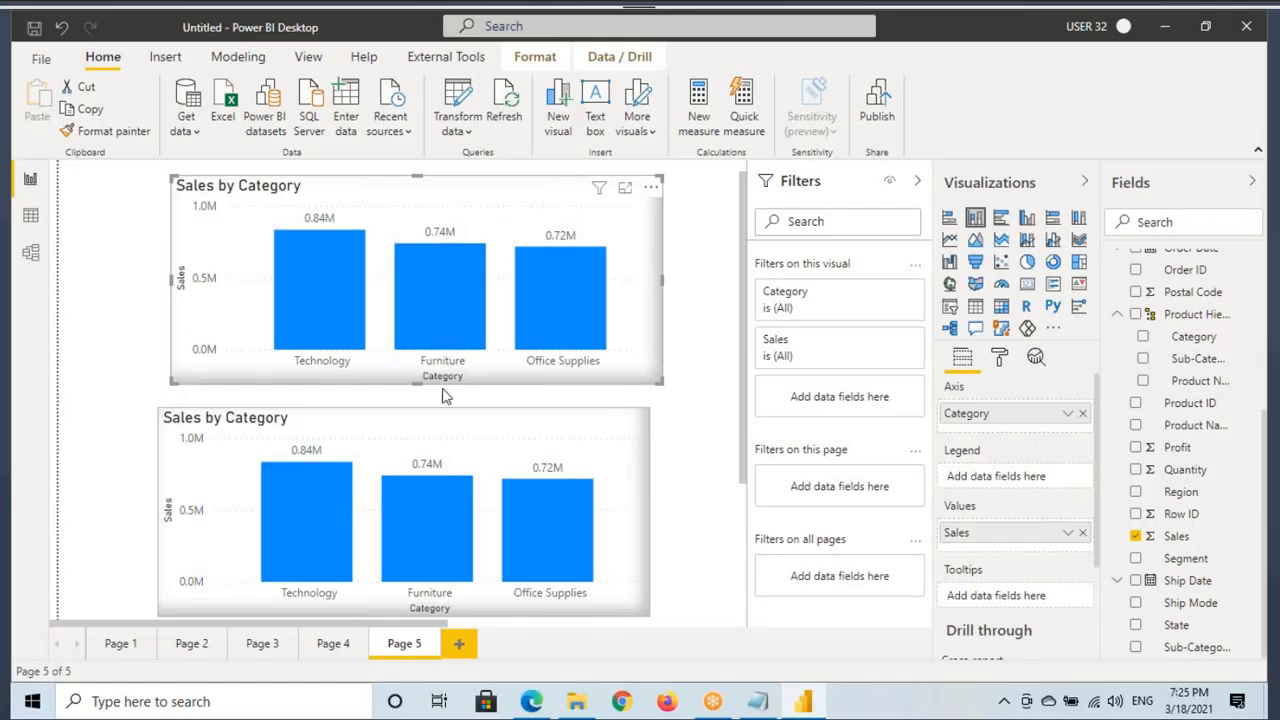
pyautogui.press('Delete')
pyautogui.moveTo(404, 416); pyautogui.dragTo(362, 284)
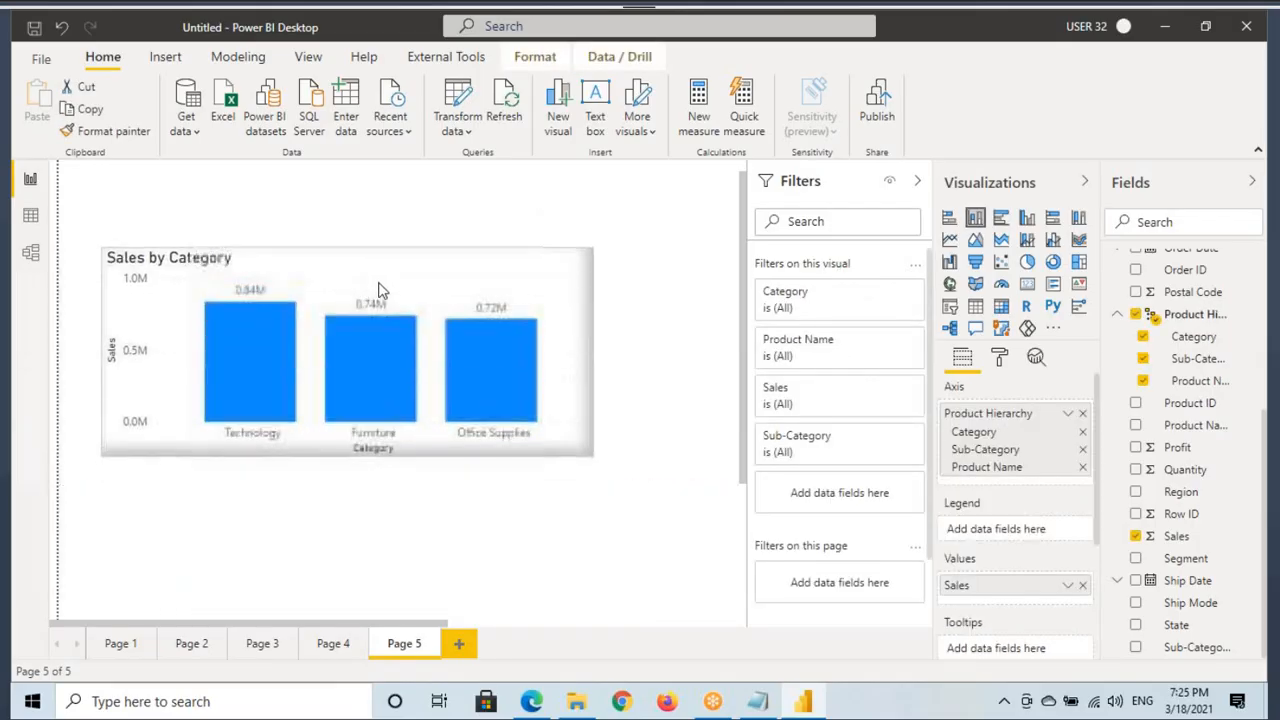
pyautogui.click(917, 186)
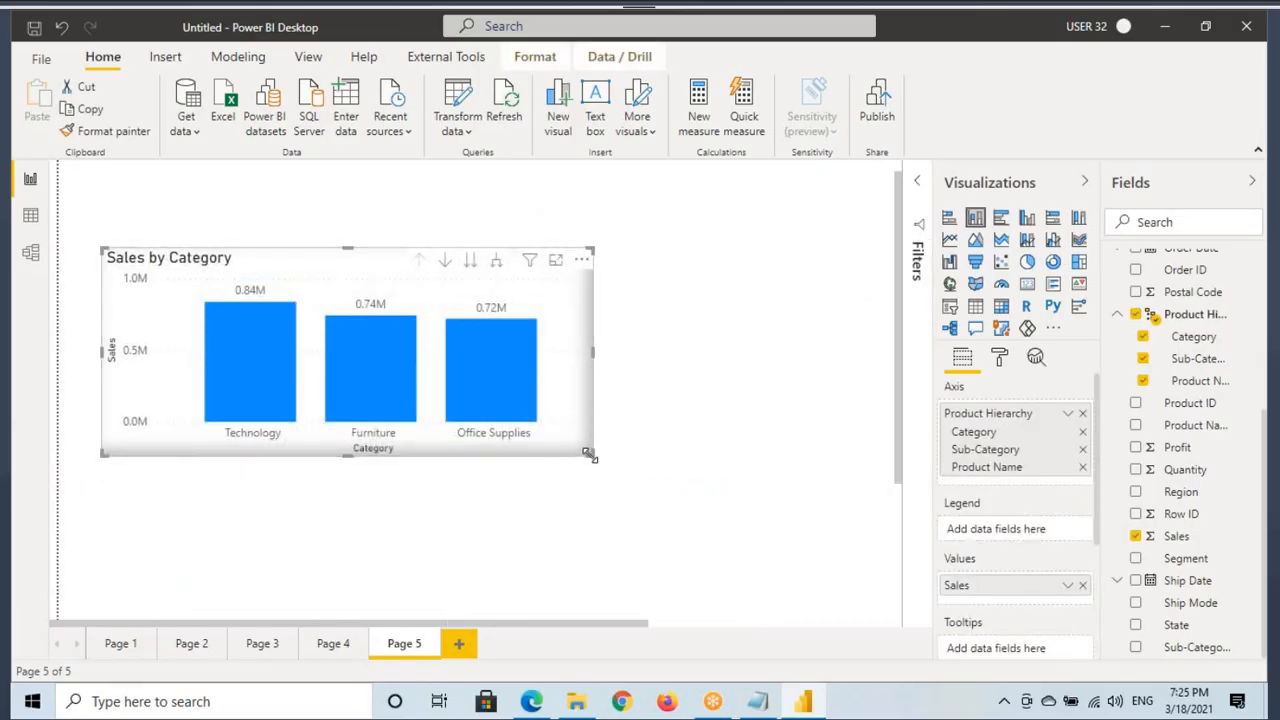
pyautogui.moveTo(588, 453); pyautogui.dragTo(706, 491)
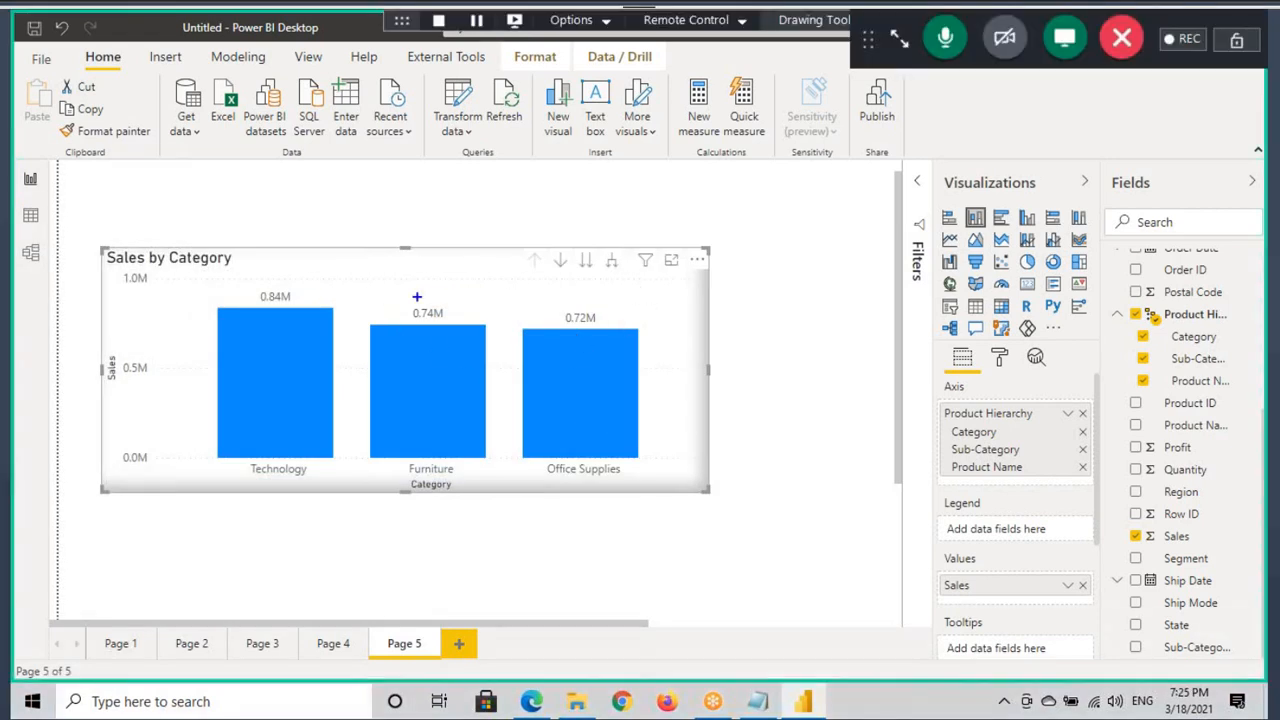
# Tick the Page 5 chart, review Pages 1 to 4, and return to Page 5 for comparison.
pyautogui.moveTo(408, 286); pyautogui.dragTo(498, 244)
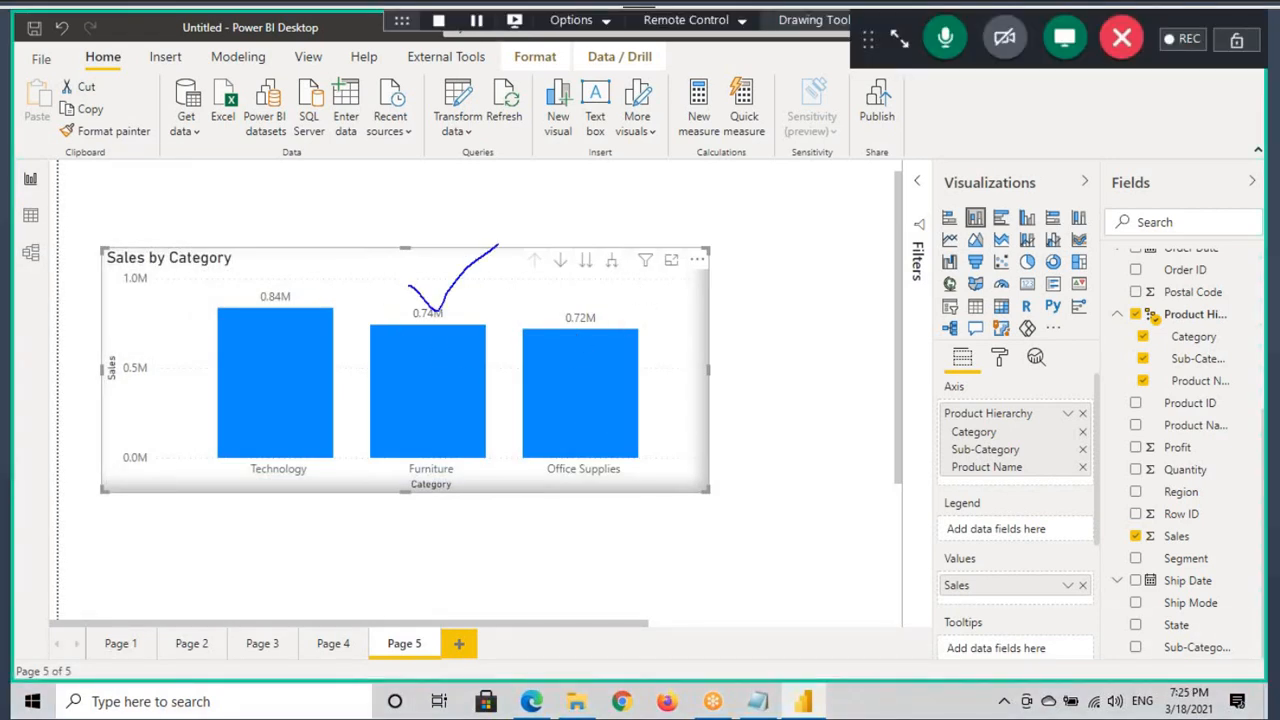
pyautogui.click(126, 648)
pyautogui.click(186, 647)
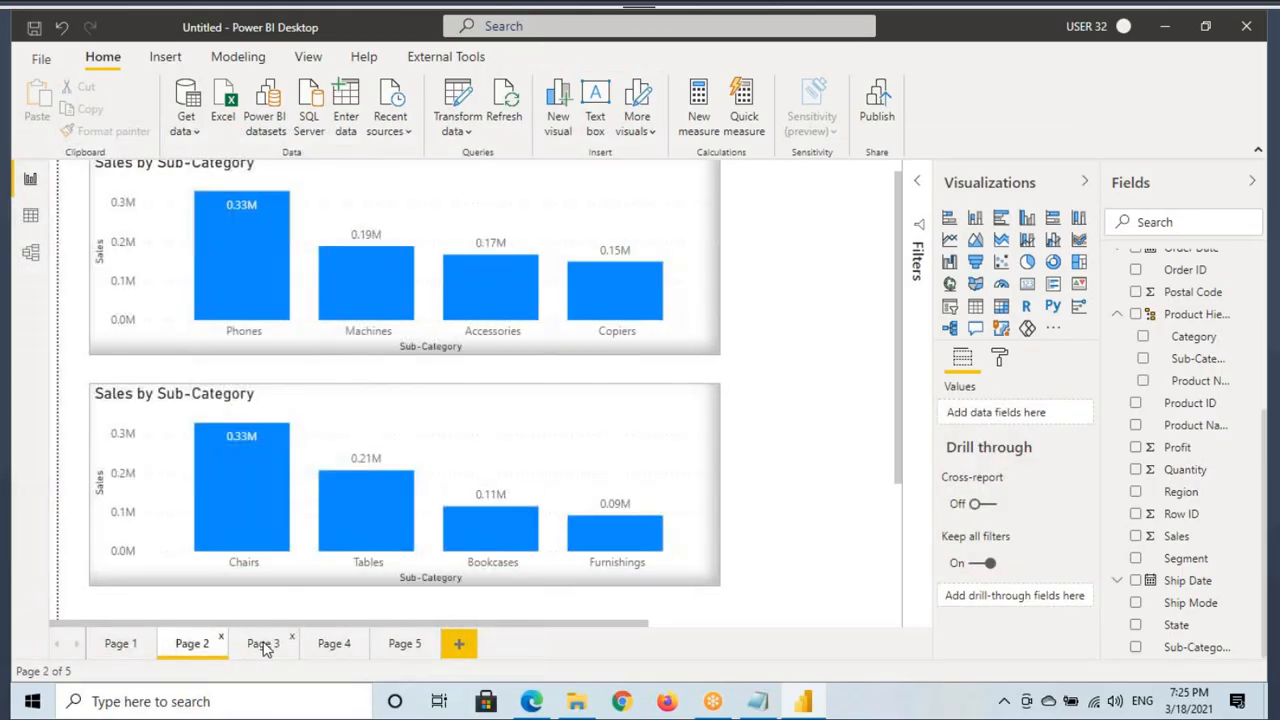
pyautogui.click(262, 646)
pyautogui.click(360, 648)
pyautogui.click(405, 643)
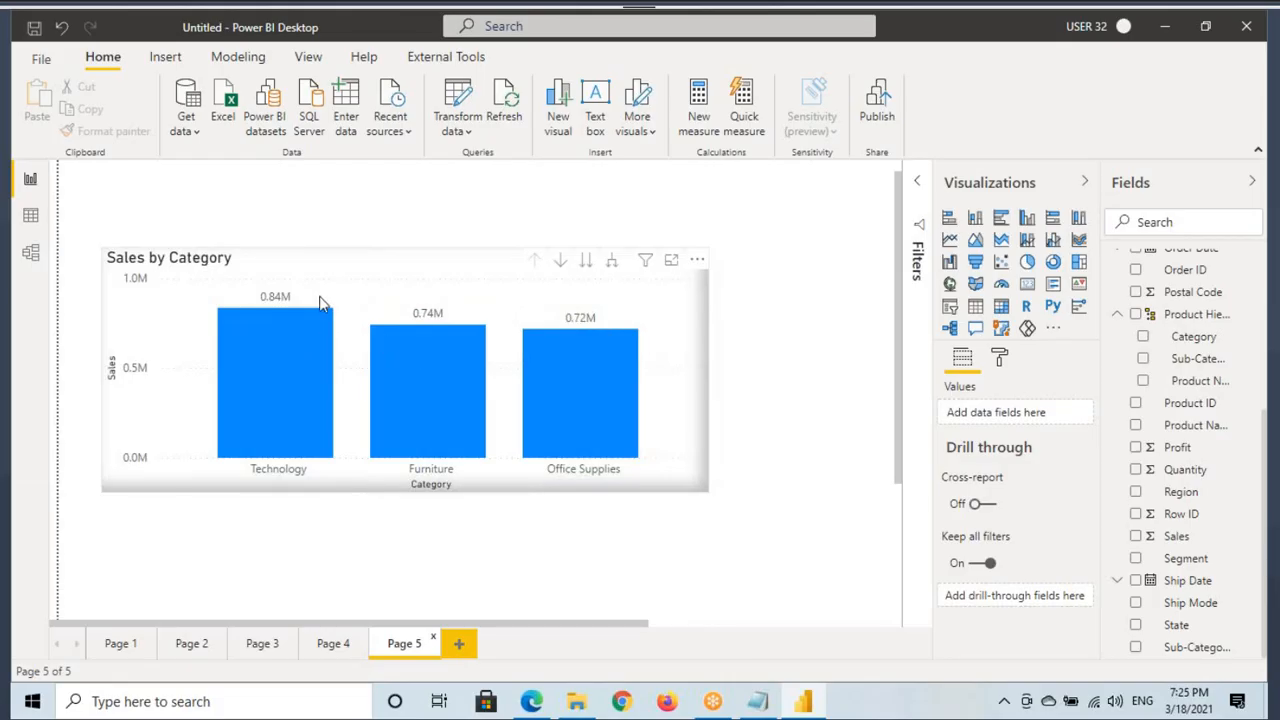
# Move the Product Hierarchy chart higher on Page 5, tick it with an annotation, and clear the mark.
pyautogui.click(432, 292)
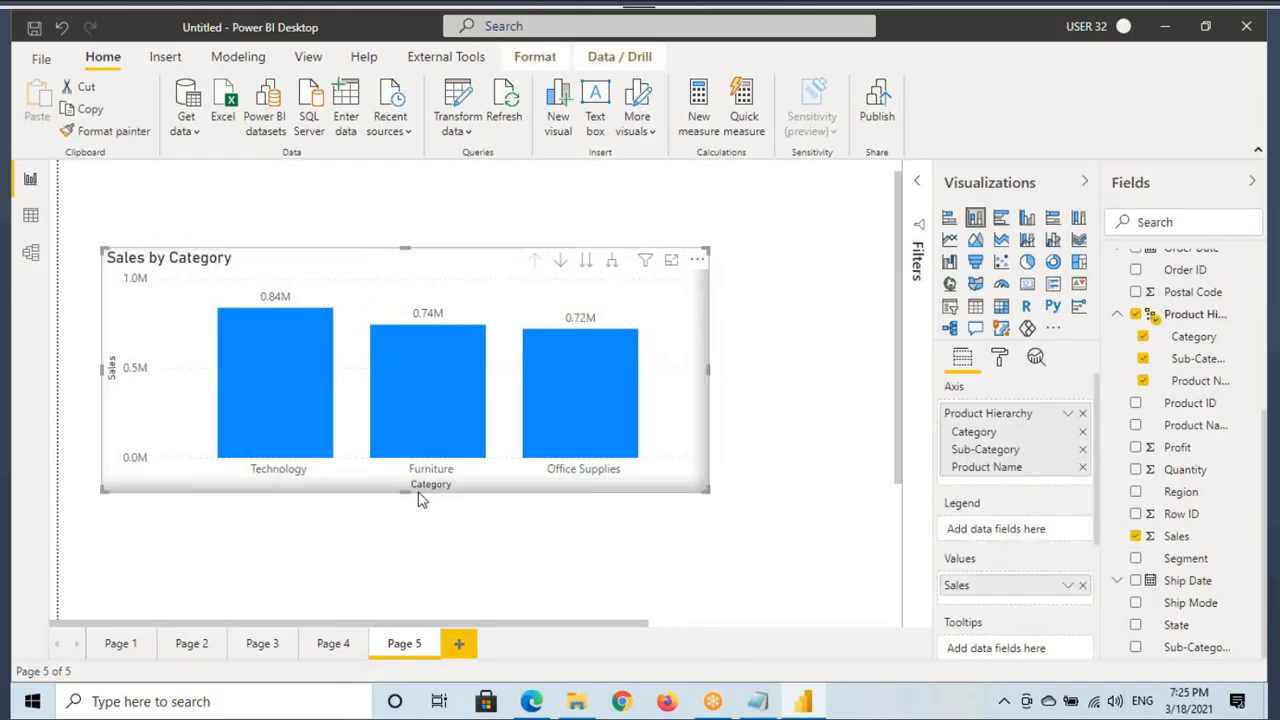
pyautogui.moveTo(491, 482); pyautogui.dragTo(491, 434)
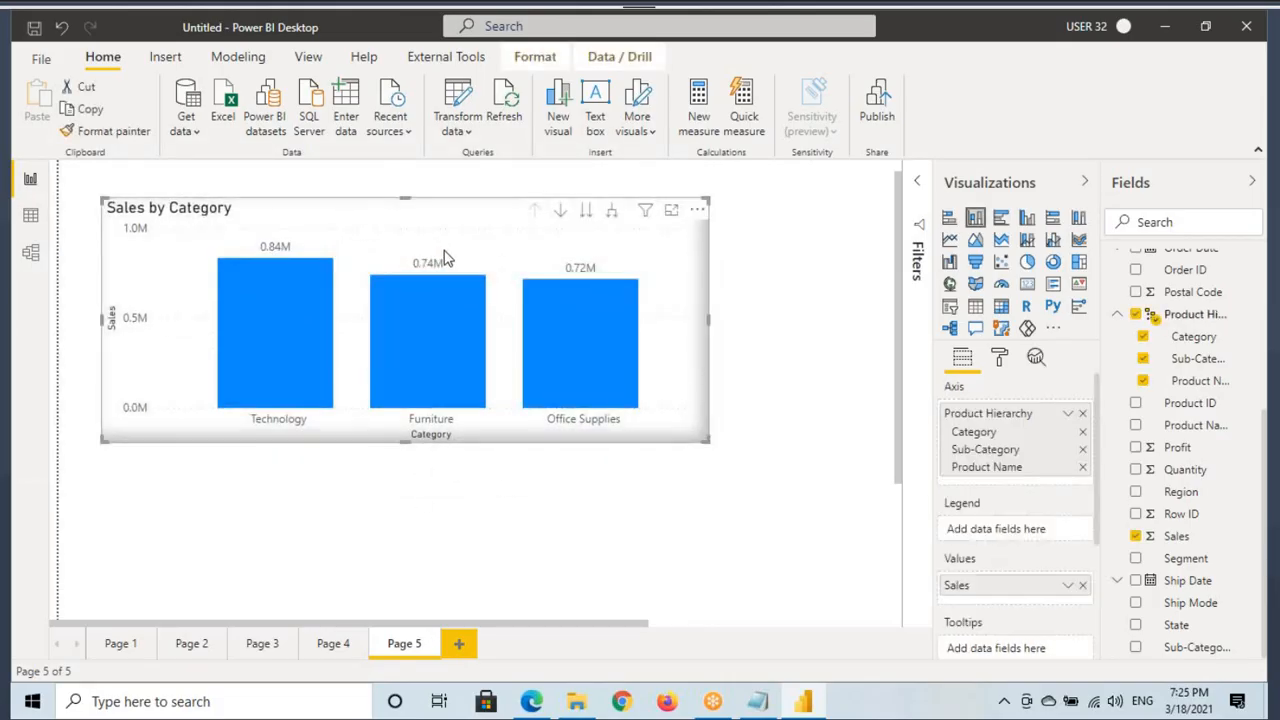
pyautogui.moveTo(445, 252)
pyautogui.mouseDown()
pyautogui.moveTo(453, 268)
pyautogui.moveTo(565, 224)
pyautogui.mouseUp()
pyautogui.moveTo(474, 383)
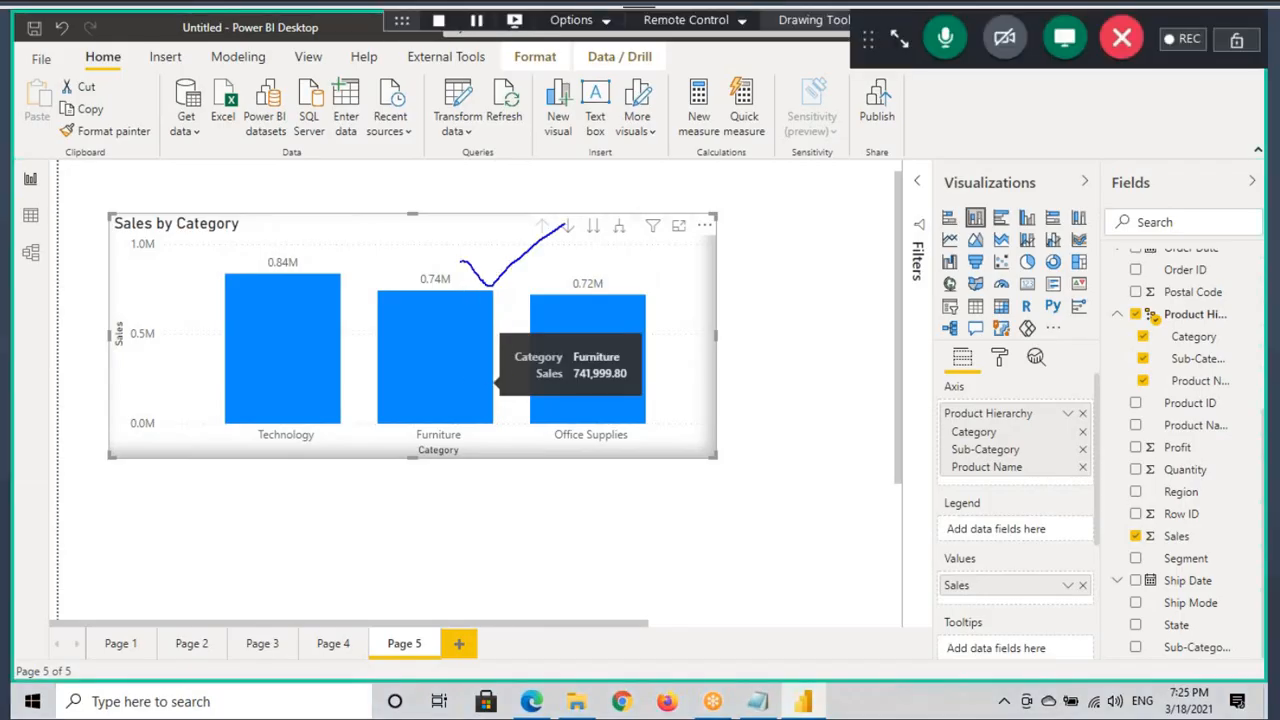
pyautogui.press('Escape')
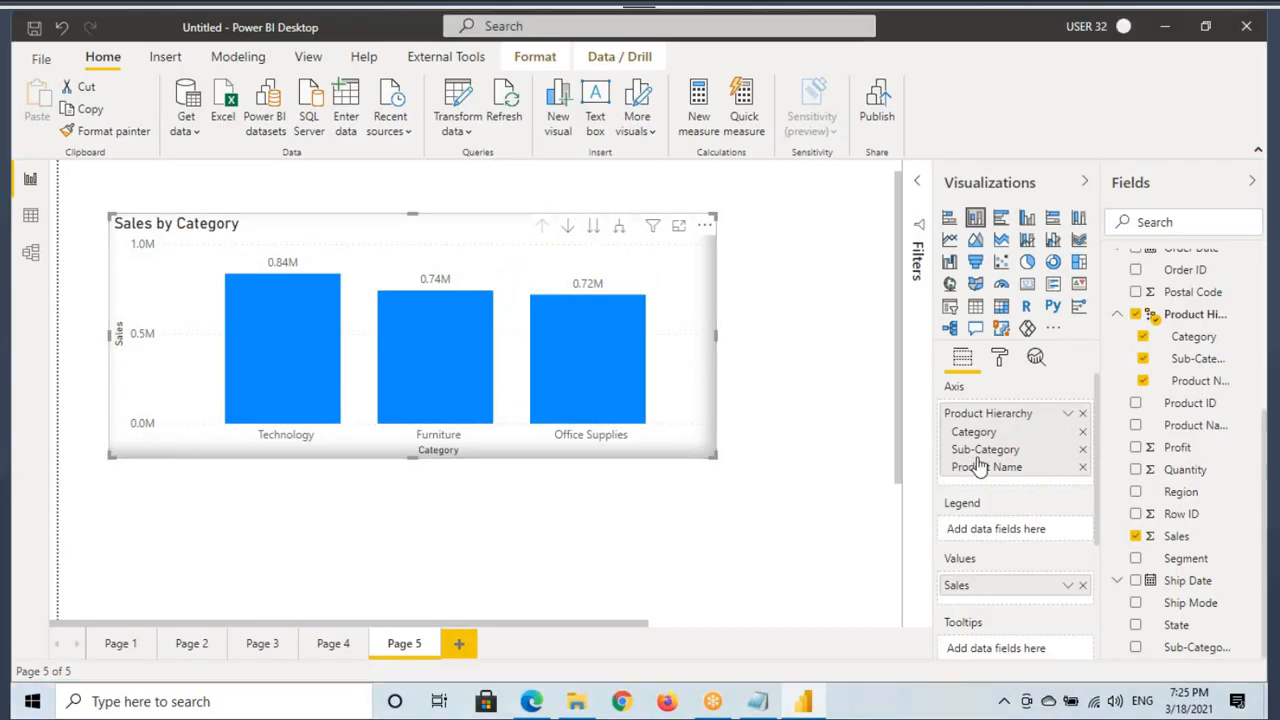
# Annotate the hierarchy's Sub-Category level and the Sales value, box the chart's drill controls, and clear the marks.
pyautogui.hotkey('ctrl', '2')
pyautogui.moveTo(975, 452); pyautogui.dragTo(1045, 460)
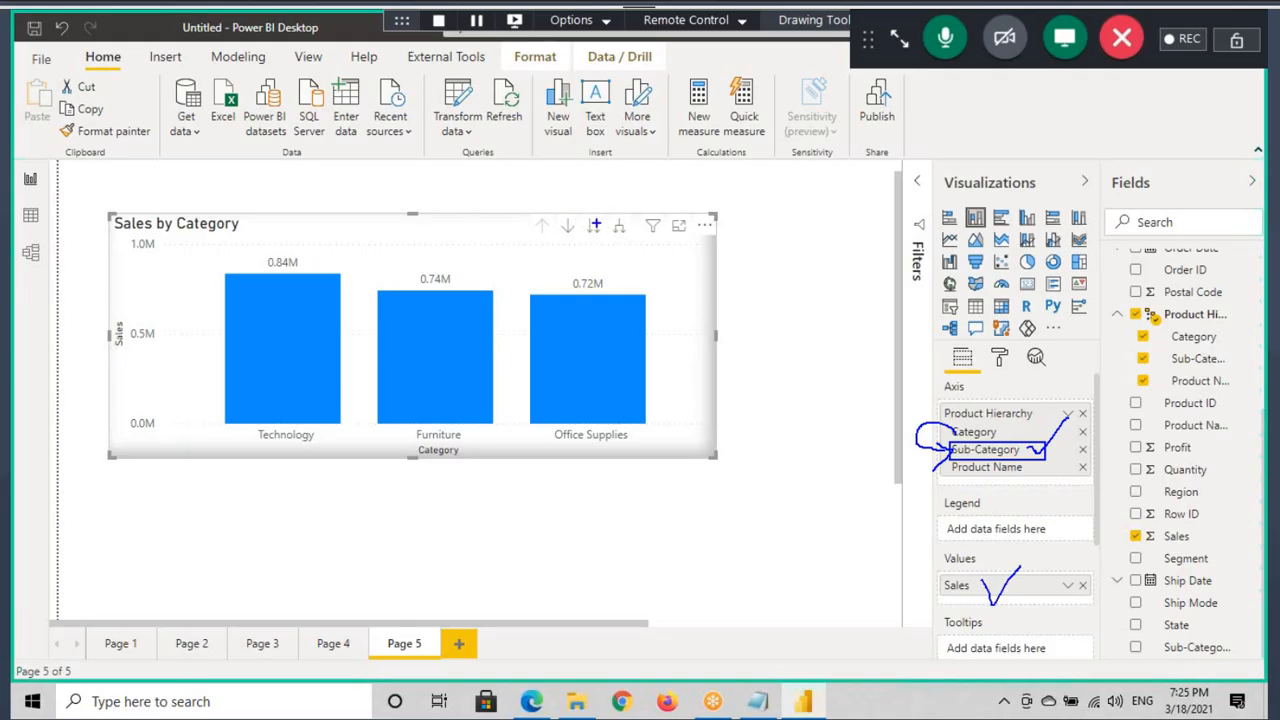
pyautogui.press('Escape')
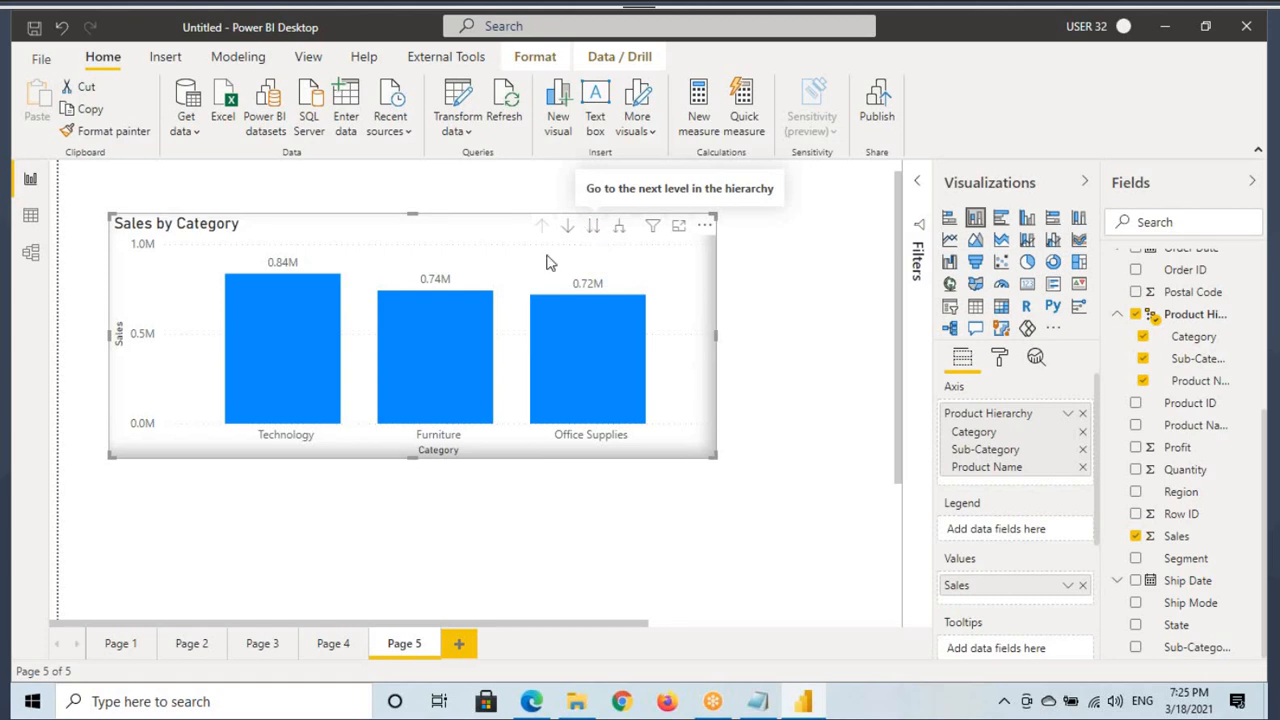
pyautogui.moveTo(518, 210); pyautogui.dragTo(634, 242)
pyautogui.press('Escape')
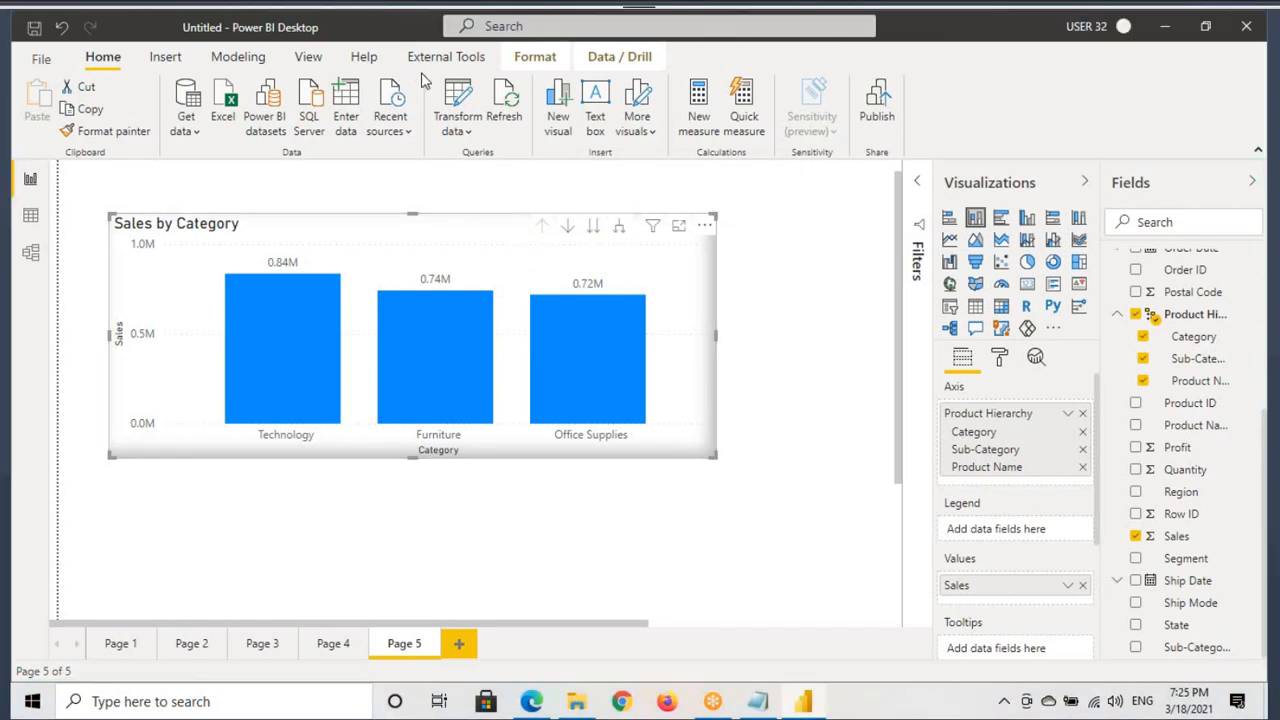
# Show the chart's drill actions, annotate each one with its matching control on the visual, and clear the marks.
pyautogui.click(608, 60)
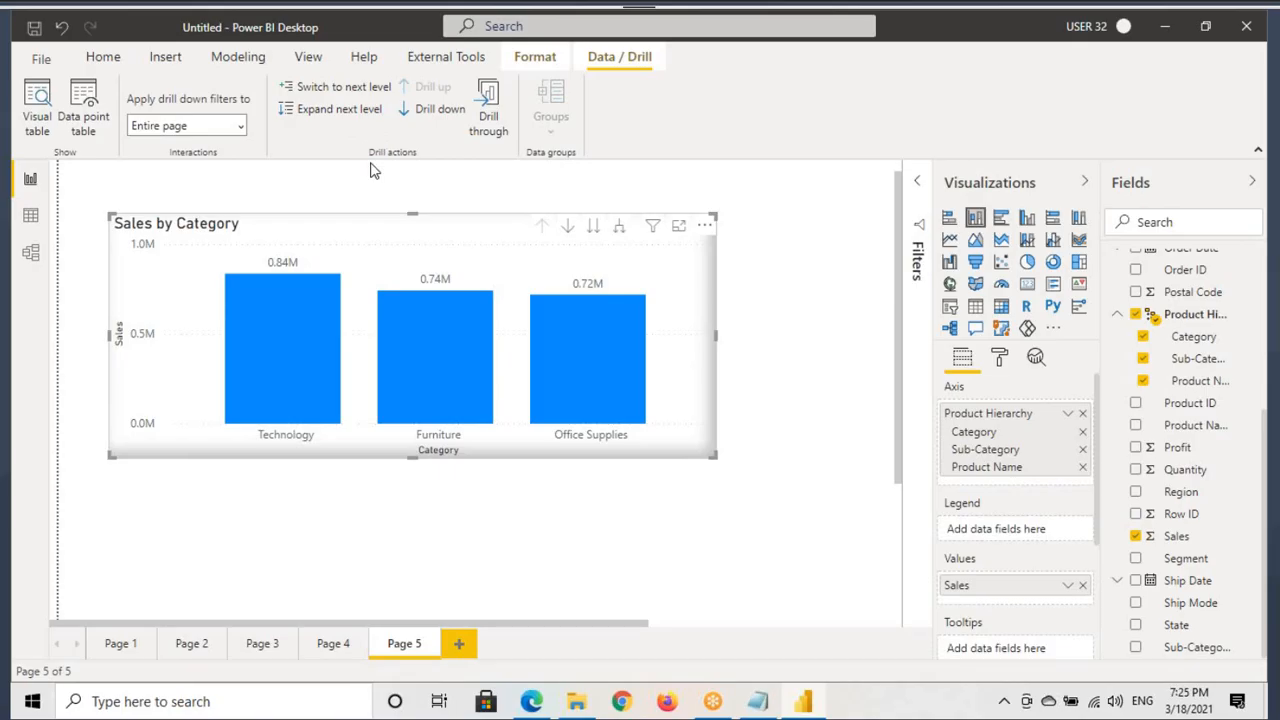
pyautogui.moveTo(366, 146); pyautogui.dragTo(436, 158)
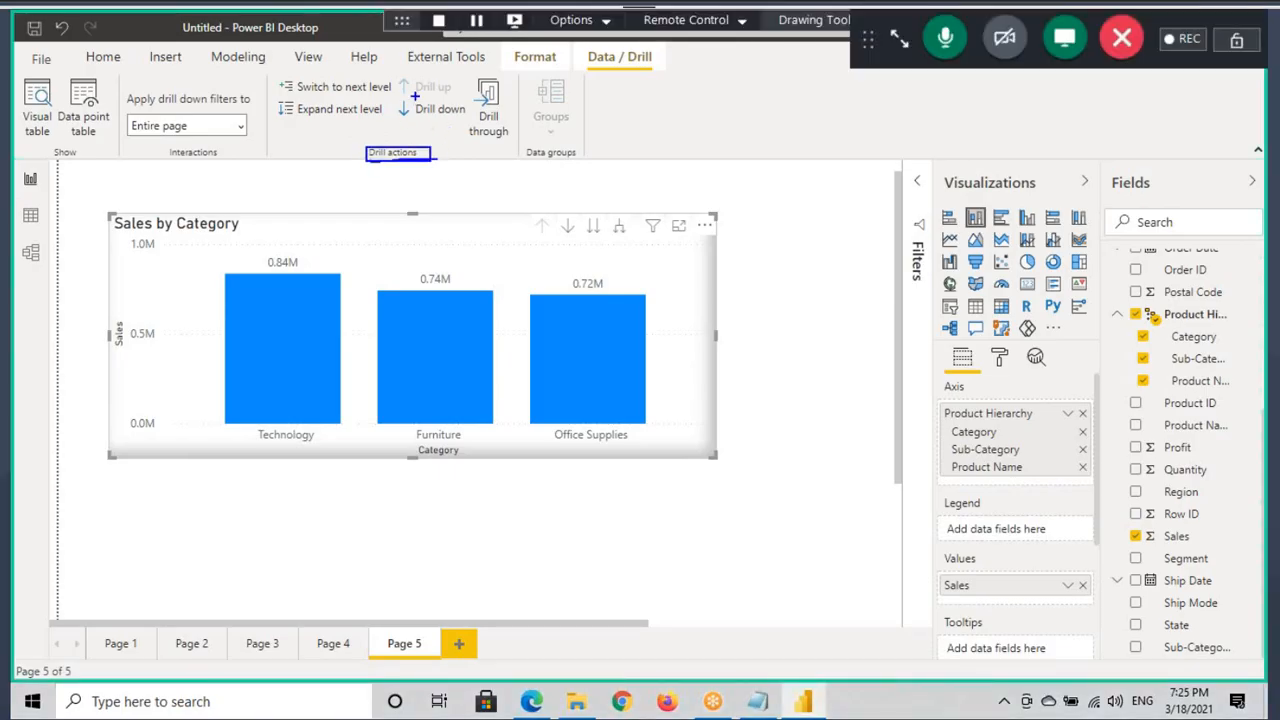
pyautogui.moveTo(408, 97); pyautogui.dragTo(452, 89)
pyautogui.moveTo(400, 122); pyautogui.dragTo(466, 115)
pyautogui.moveTo(566, 242); pyautogui.dragTo(576, 213)
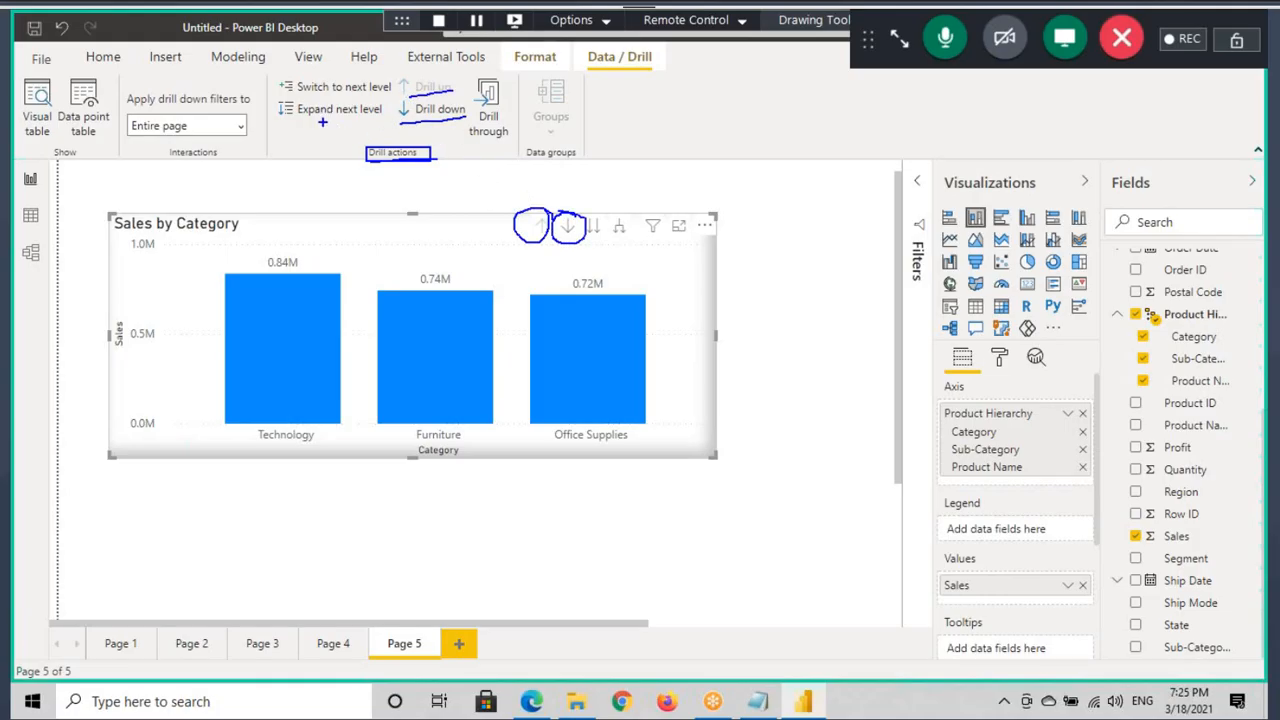
pyautogui.moveTo(316, 97); pyautogui.dragTo(378, 96)
pyautogui.moveTo(606, 218)
pyautogui.mouseDown()
pyautogui.moveTo(580, 243)
pyautogui.moveTo(598, 208)
pyautogui.mouseUp()
pyautogui.moveTo(324, 122); pyautogui.dragTo(392, 124)
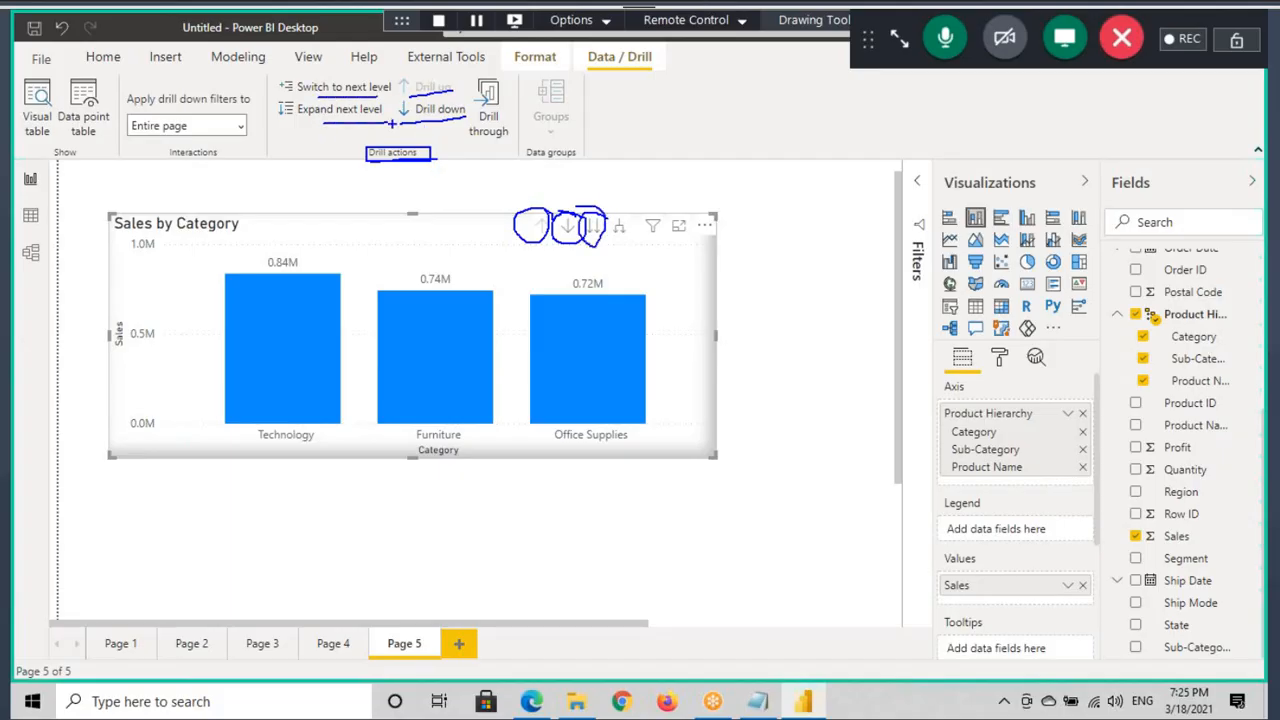
pyautogui.moveTo(606, 232); pyautogui.dragTo(614, 210)
pyautogui.moveTo(544, 247); pyautogui.dragTo(673, 247)
pyautogui.moveTo(423, 152); pyautogui.dragTo(378, 153)
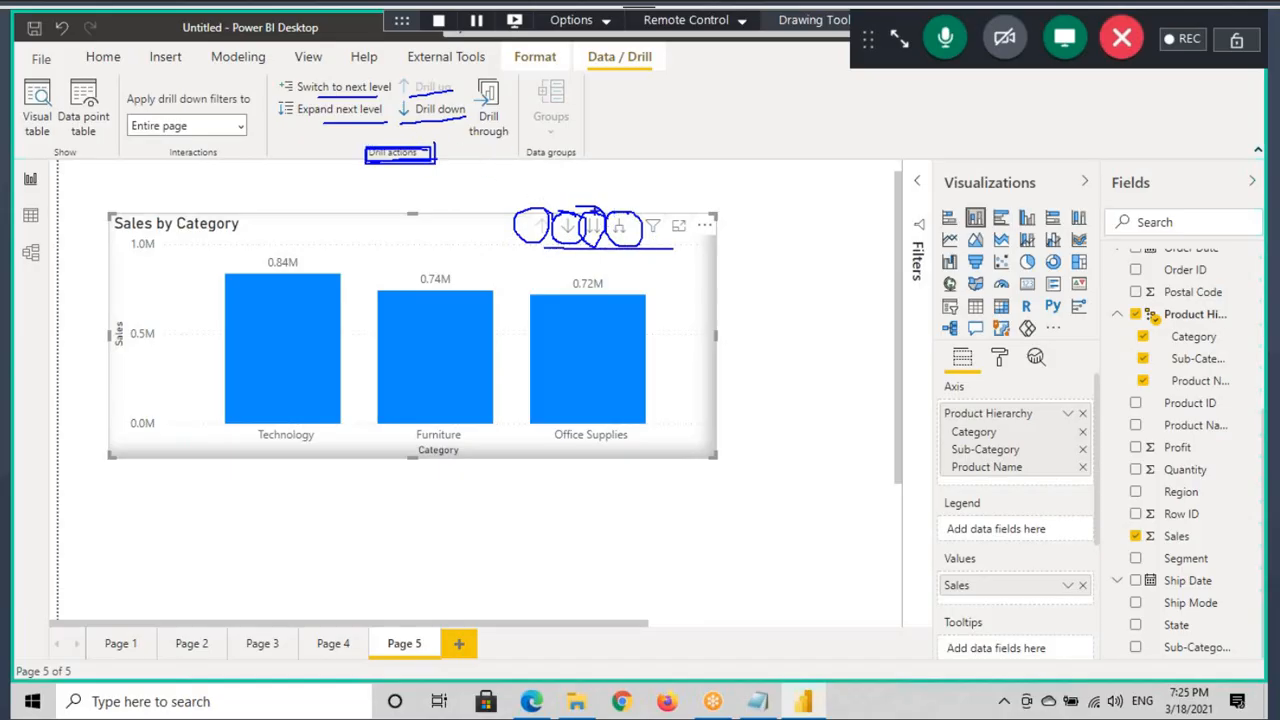
pyautogui.moveTo(640, 174); pyautogui.dragTo(632, 204)
pyautogui.moveTo(619, 189)
pyautogui.mouseDown()
pyautogui.moveTo(629, 201)
pyautogui.moveTo(599, 201)
pyautogui.mouseUp()
pyautogui.press('Escape')
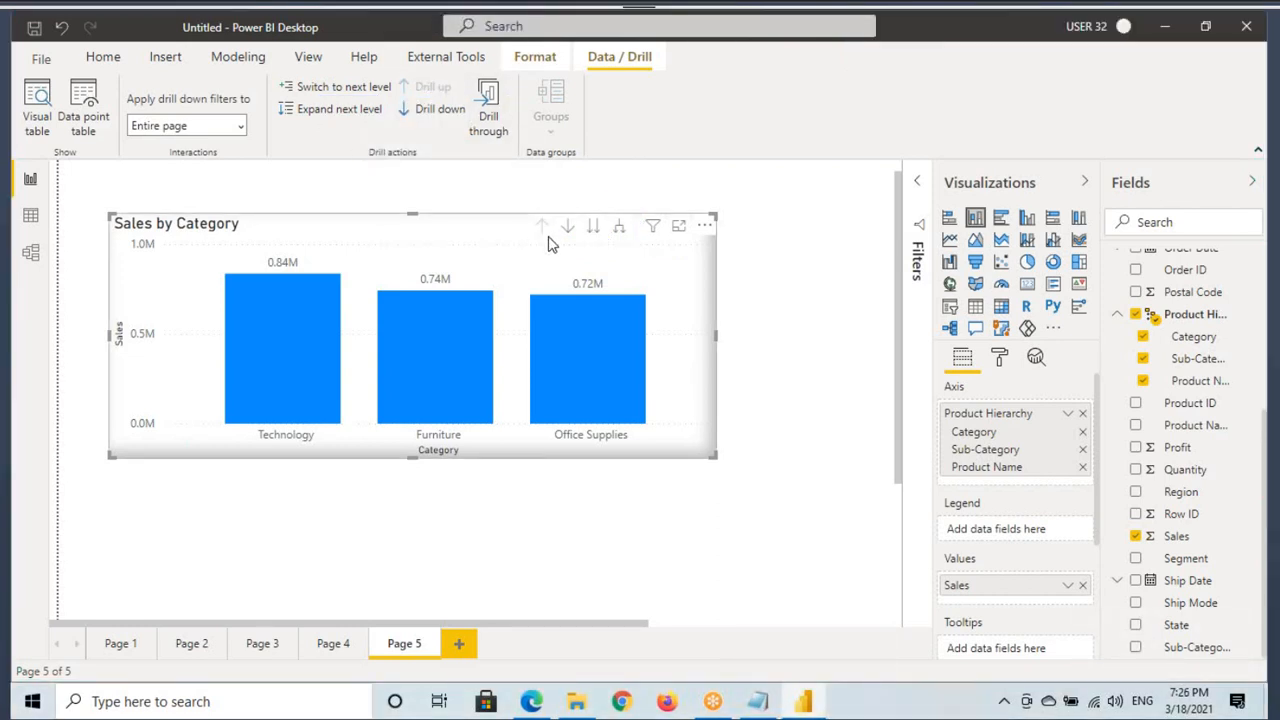
# Mark the drill controls on the visual and the Data / Drill heading as two alternatives, and clear the annotations.
pyautogui.hotkey('ctrl', '2')
pyautogui.moveTo(528, 208); pyautogui.dragTo(656, 244)
pyautogui.moveTo(669, 56)
pyautogui.mouseDown()
pyautogui.moveTo(678, 64)
pyautogui.moveTo(642, 72)
pyautogui.moveTo(660, 88)
pyautogui.moveTo(648, 120)
pyautogui.mouseUp()
pyautogui.moveTo(581, 243); pyautogui.dragTo(638, 206)
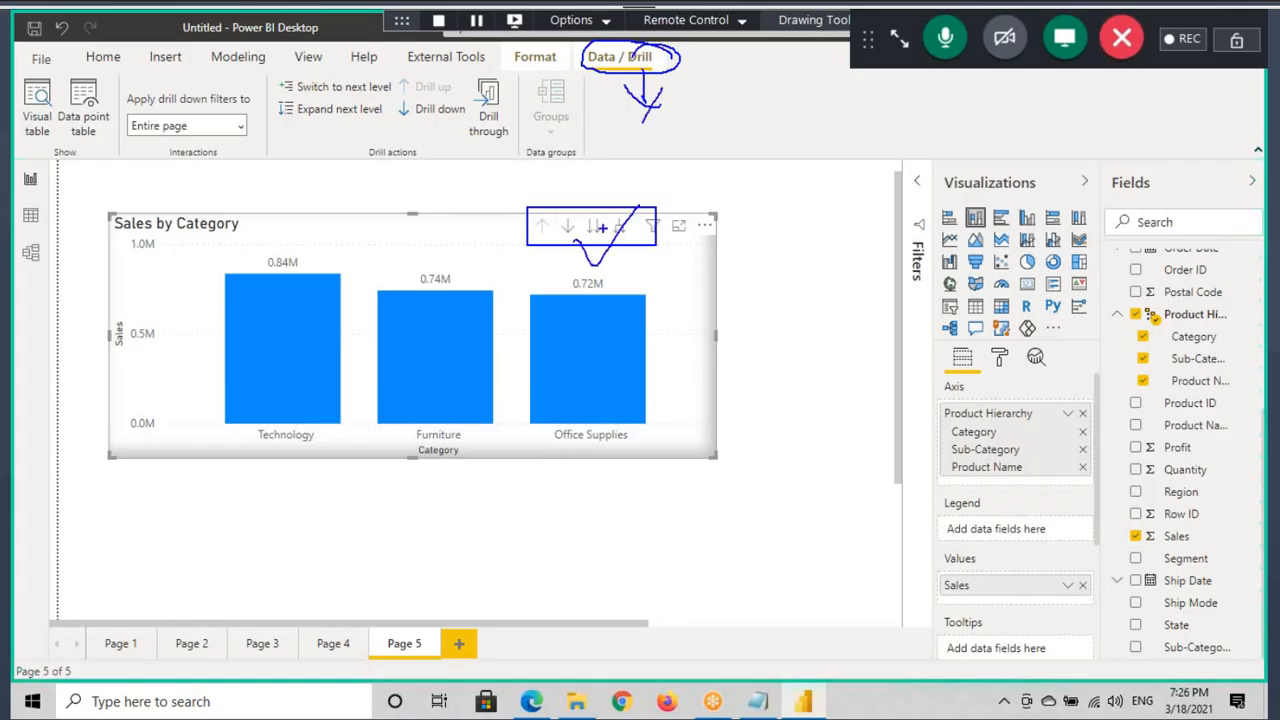
pyautogui.press('Escape')
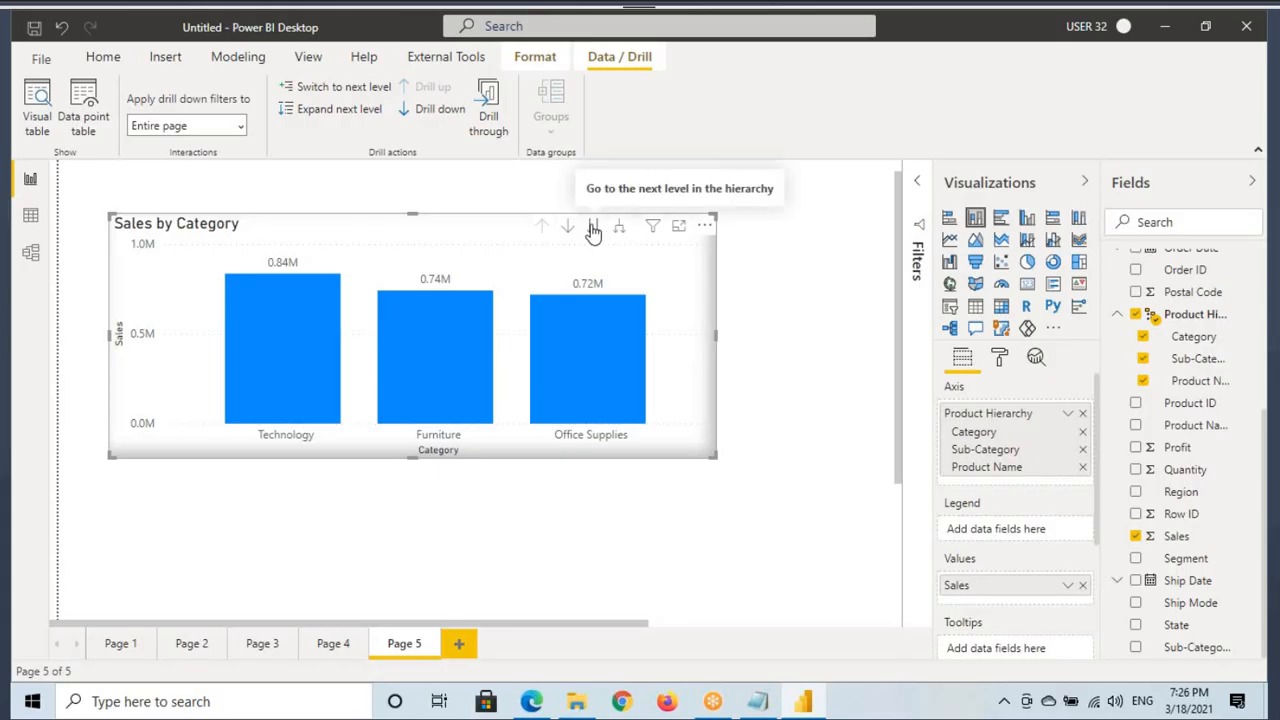
# Switch the Page 5 chart to the Sub-Category level and compare it with the separate Category and Sub-Category charts on Page 1.
pyautogui.click(594, 228)
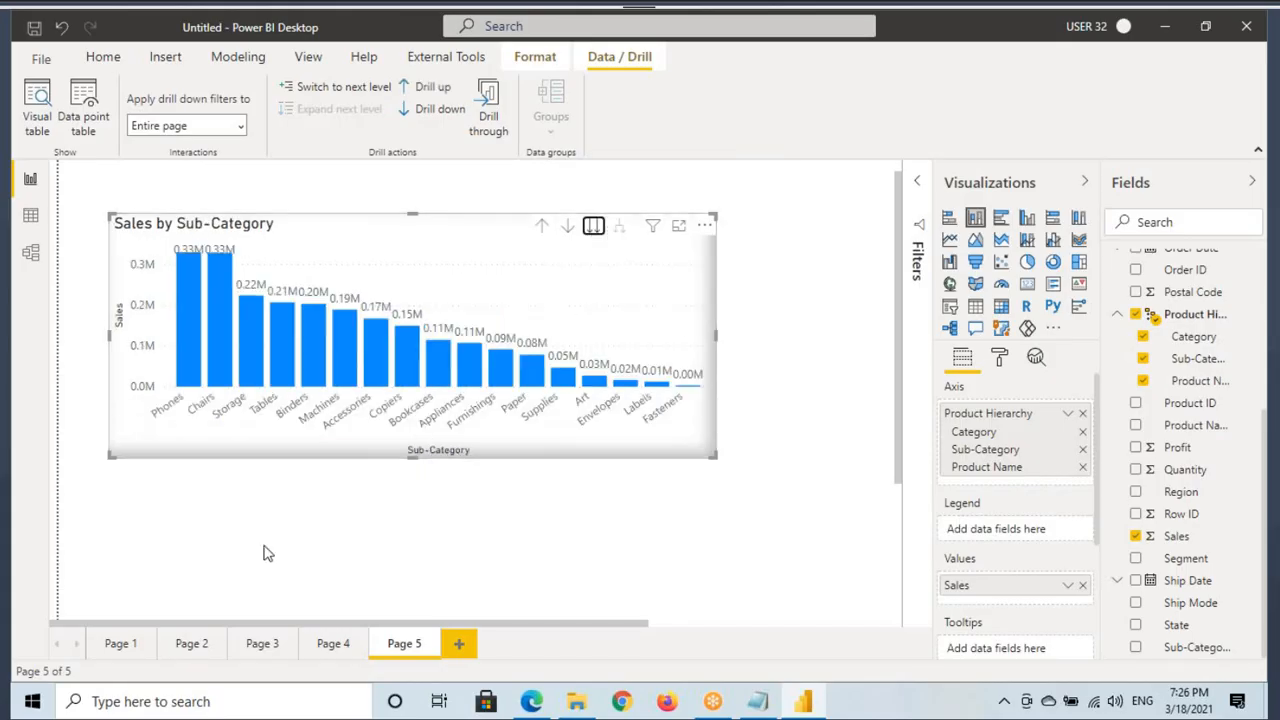
pyautogui.click(120, 643)
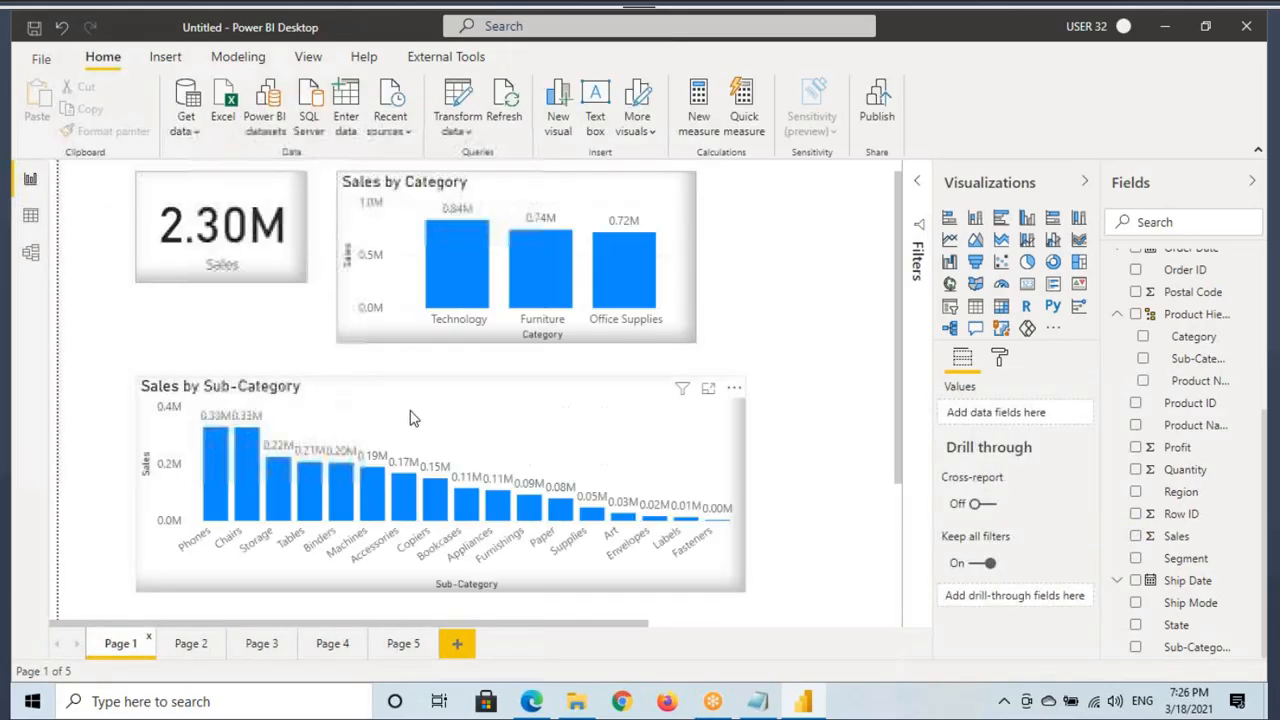
pyautogui.click(228, 395)
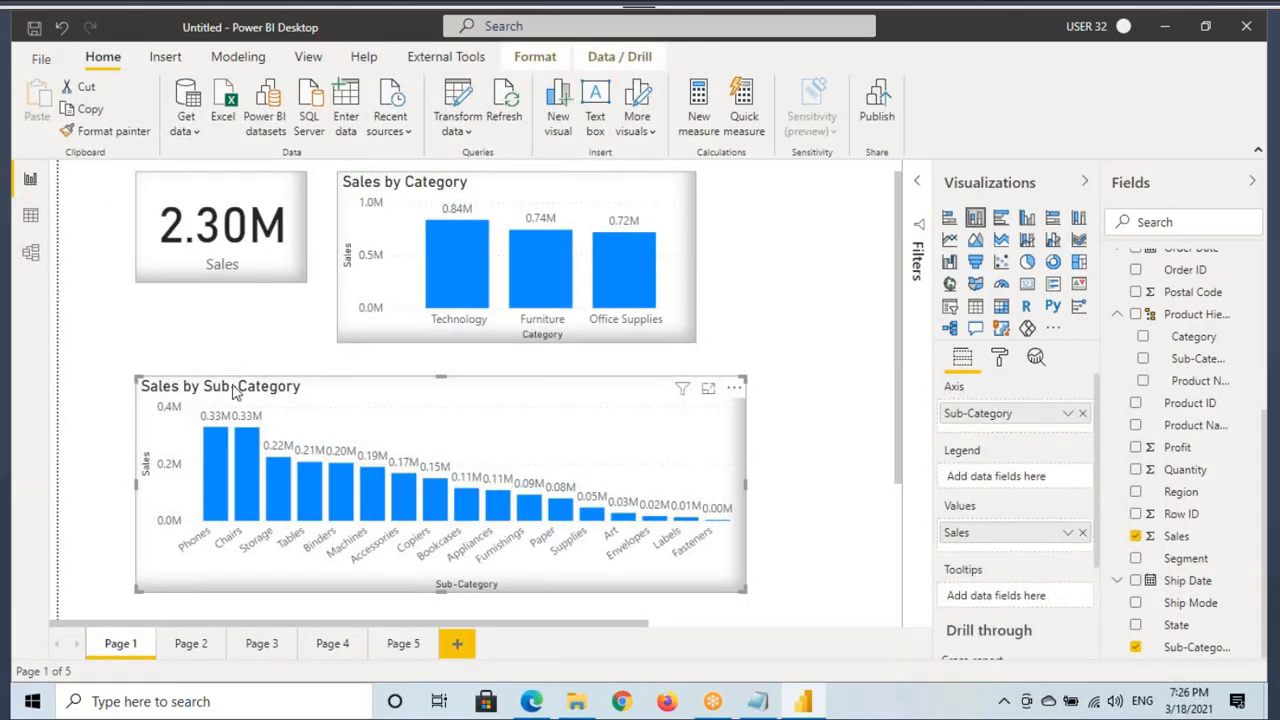
pyautogui.click(401, 643)
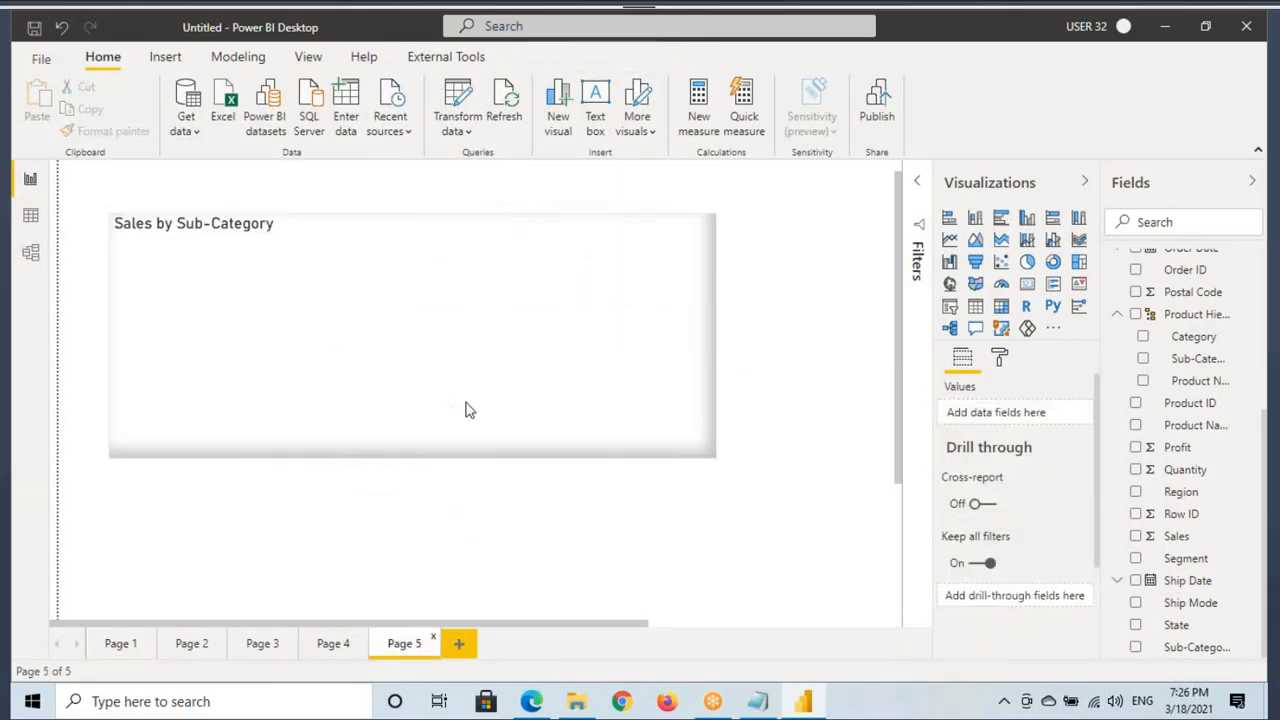
pyautogui.click(118, 643)
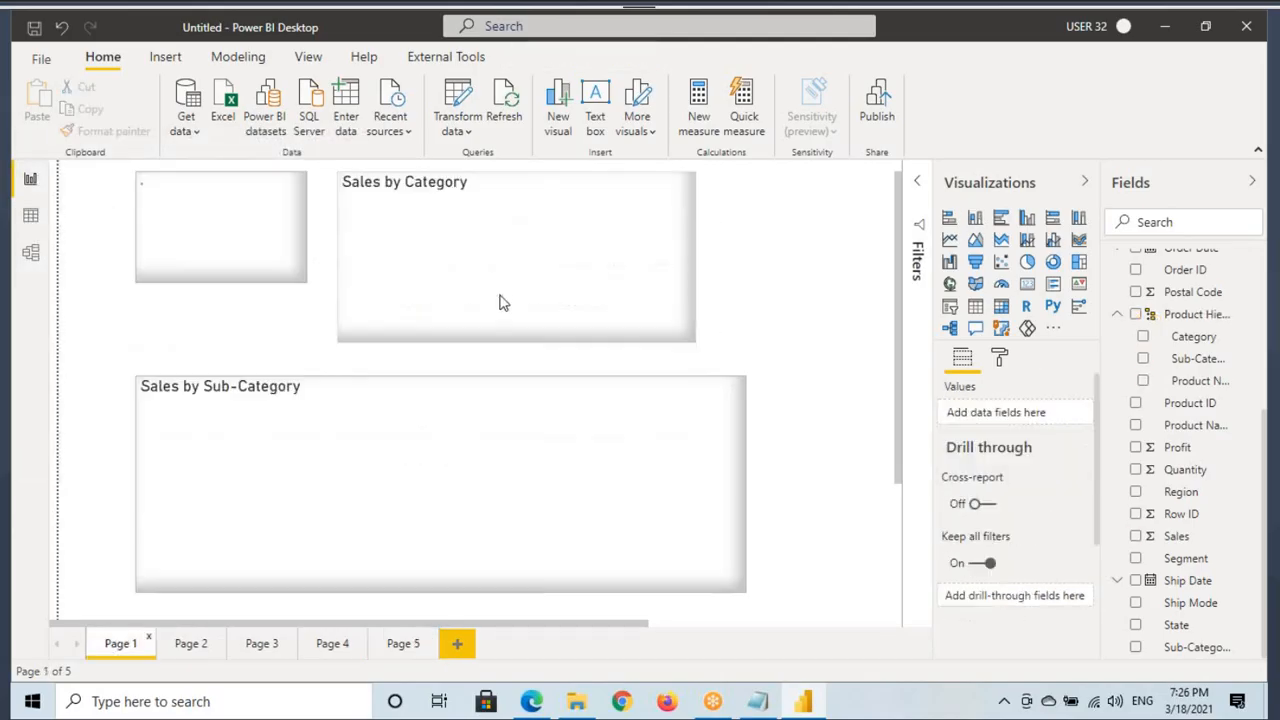
pyautogui.click(545, 206)
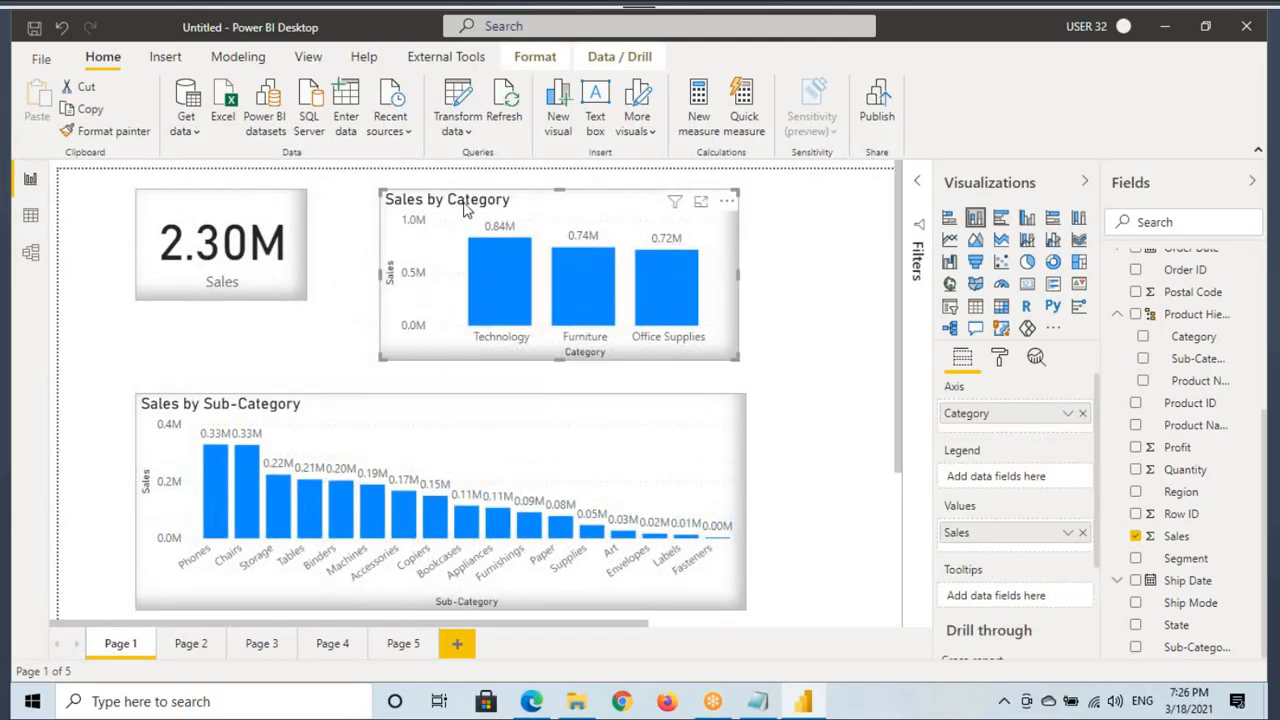
pyautogui.click(300, 424)
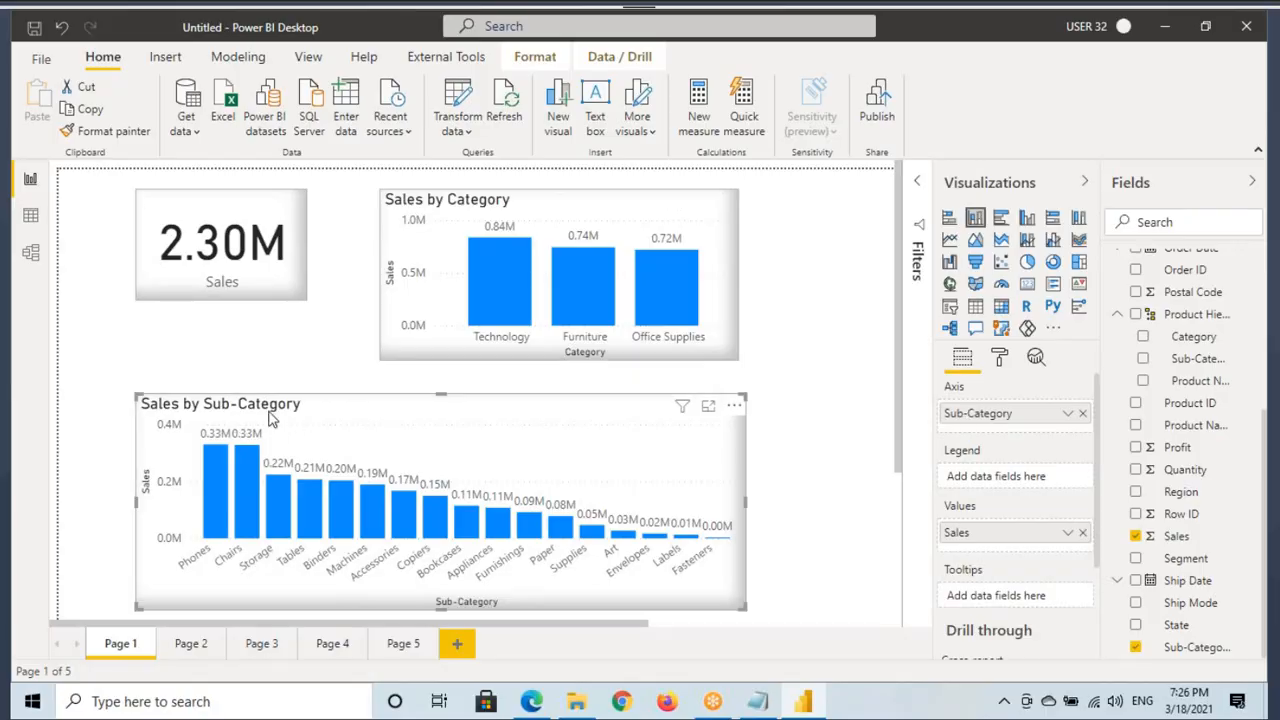
pyautogui.click(403, 643)
# Switch the chart to the Product Name level, annotate its axes and drill-up control, and drill back up to Sub-Category.
pyautogui.click(255, 224)
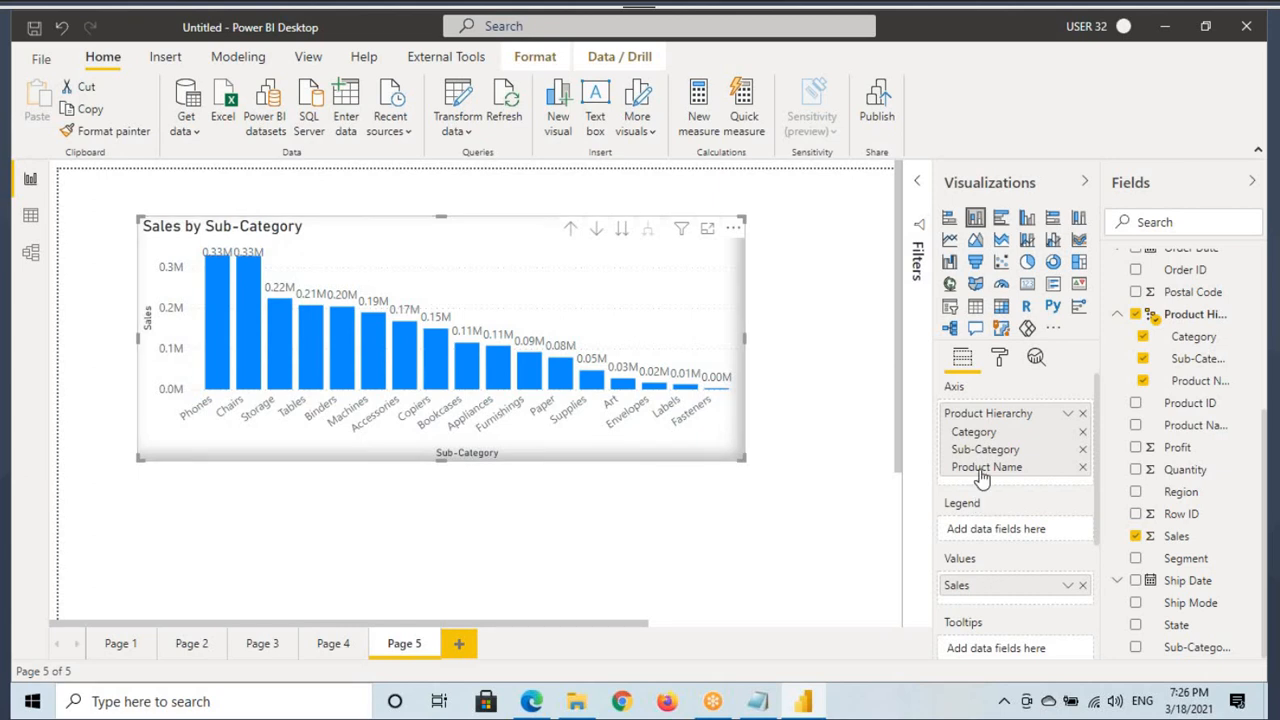
pyautogui.click(623, 231)
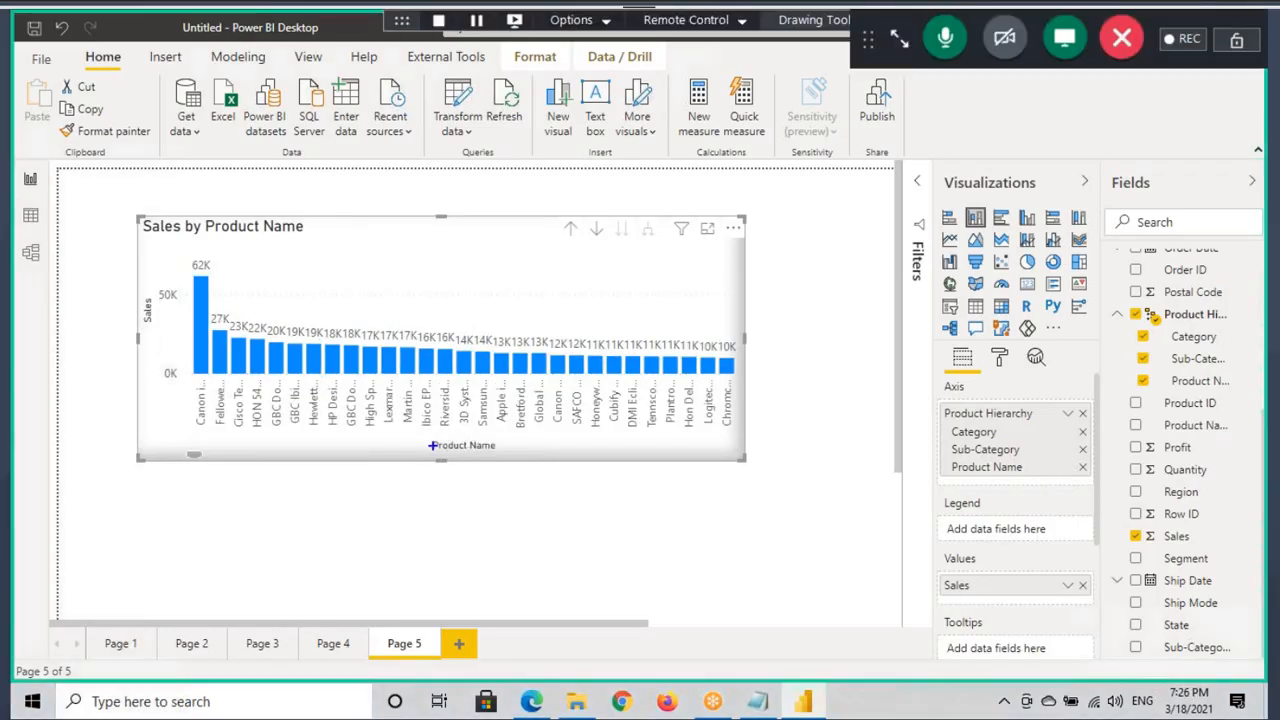
pyautogui.moveTo(135, 293); pyautogui.dragTo(164, 339)
pyautogui.moveTo(949, 466)
pyautogui.mouseDown()
pyautogui.moveTo(952, 449)
pyautogui.moveTo(902, 468)
pyautogui.mouseUp()
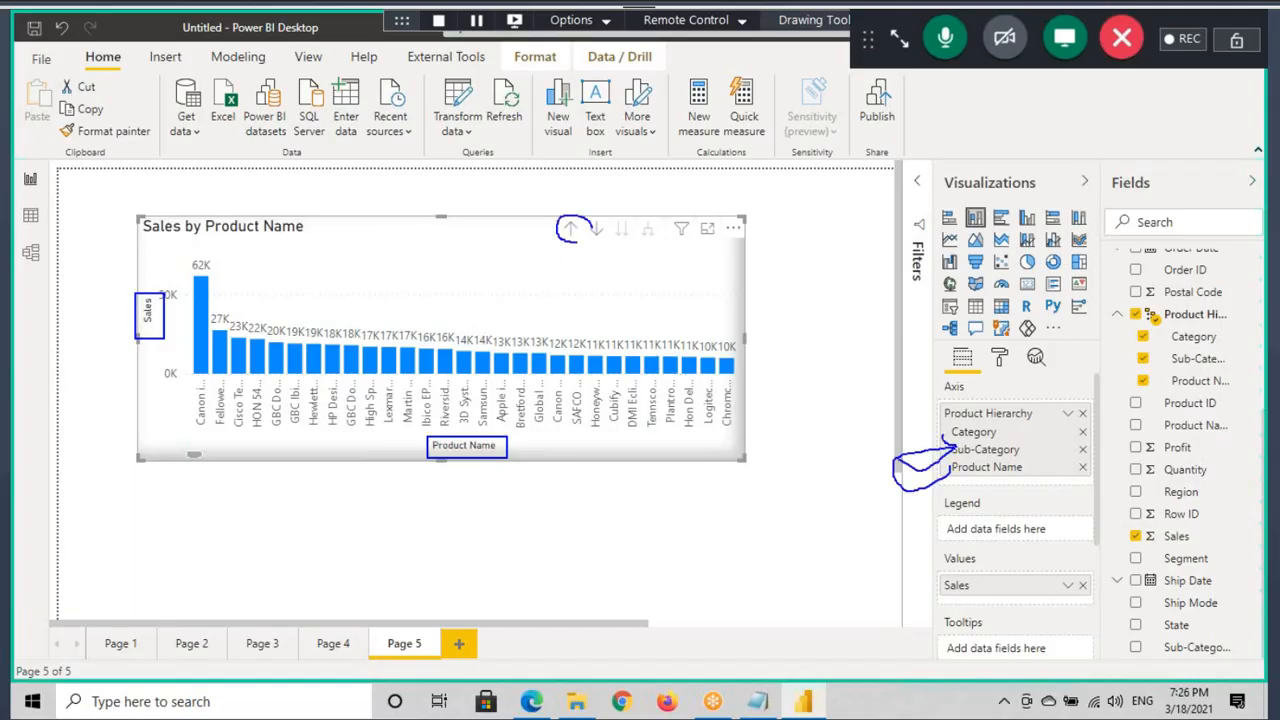
pyautogui.moveTo(590, 229); pyautogui.dragTo(556, 216)
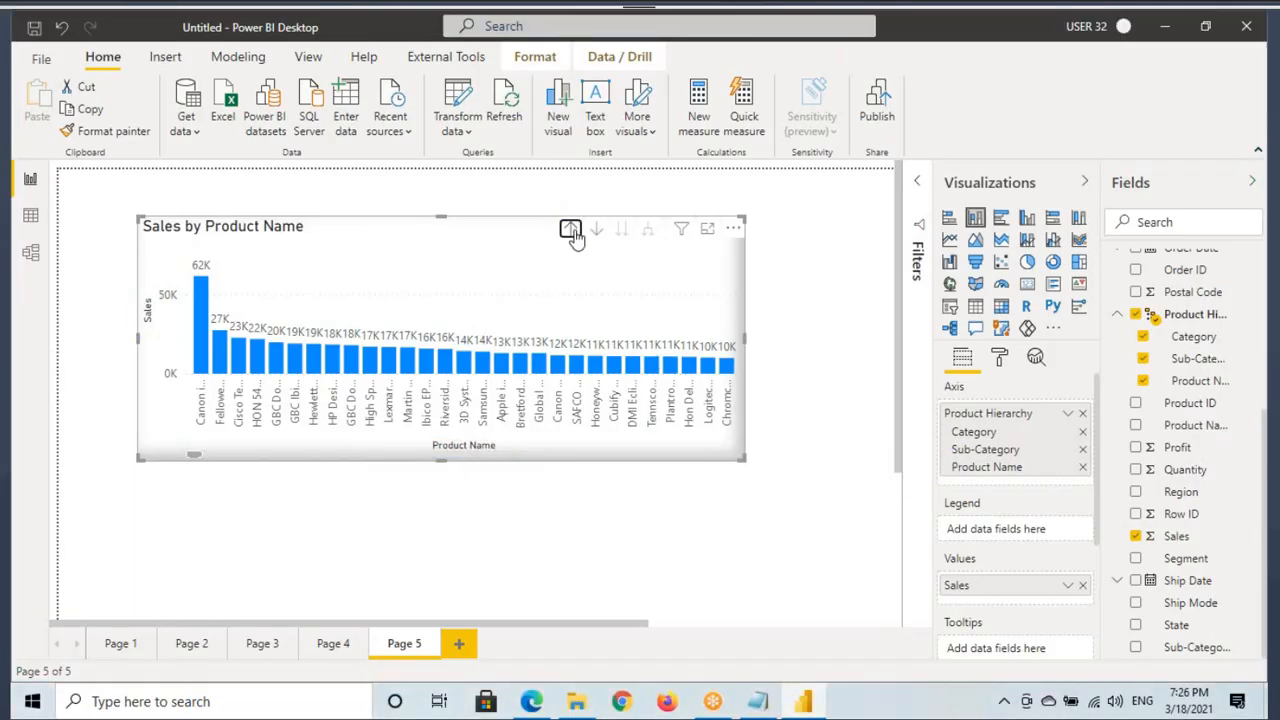
pyautogui.click(572, 234)
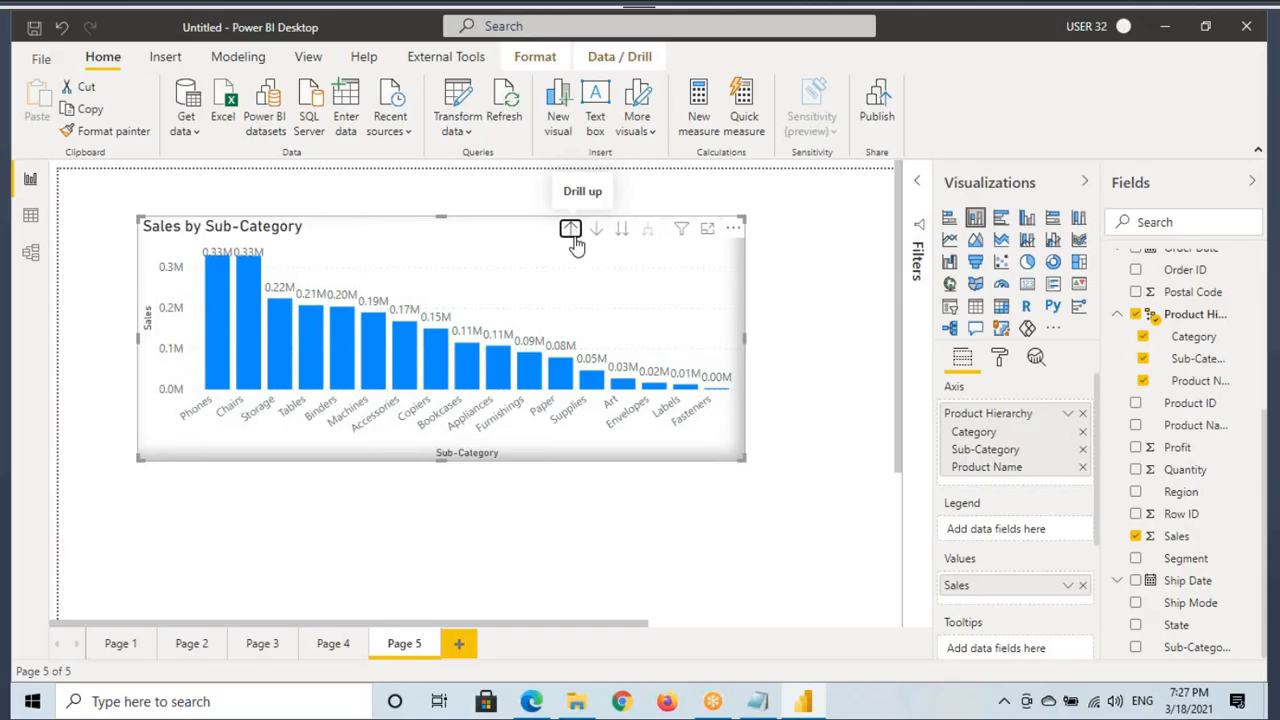
# Compare the hierarchy chart with the separate Sub-Category charts on Page 2, and return to Page 5.
pyautogui.click(189, 643)
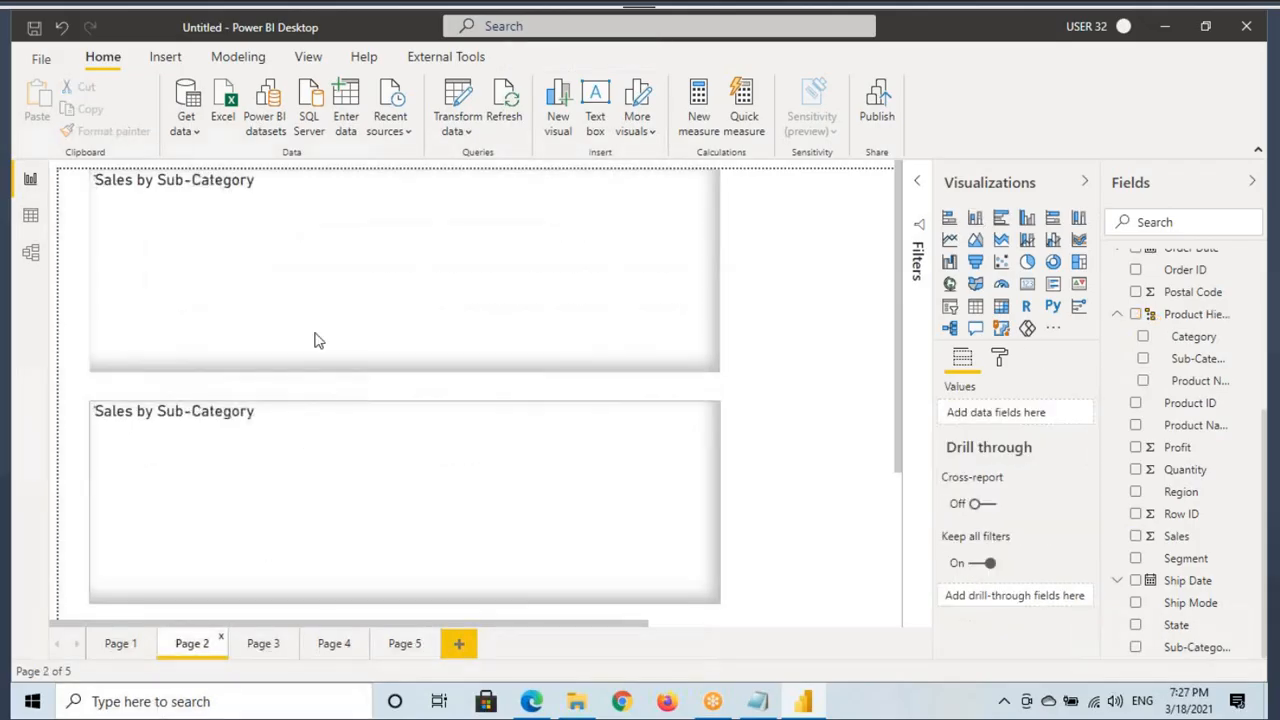
pyautogui.click(432, 368)
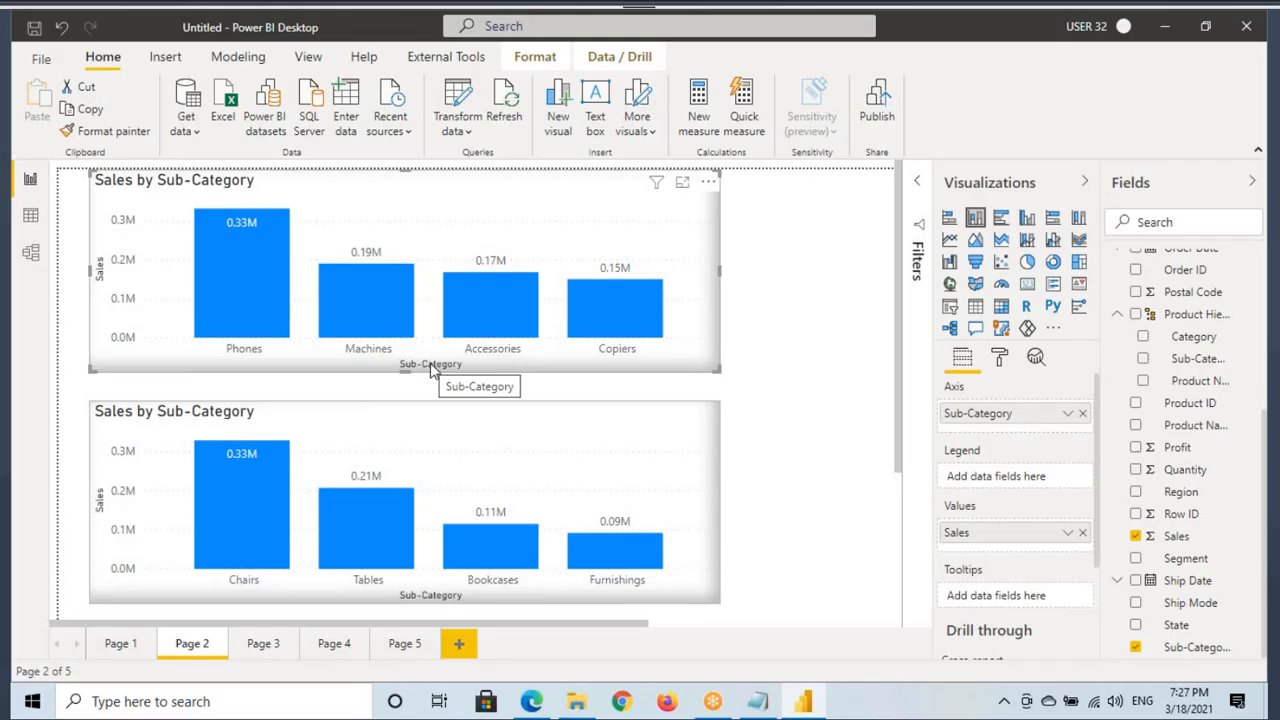
pyautogui.click(401, 643)
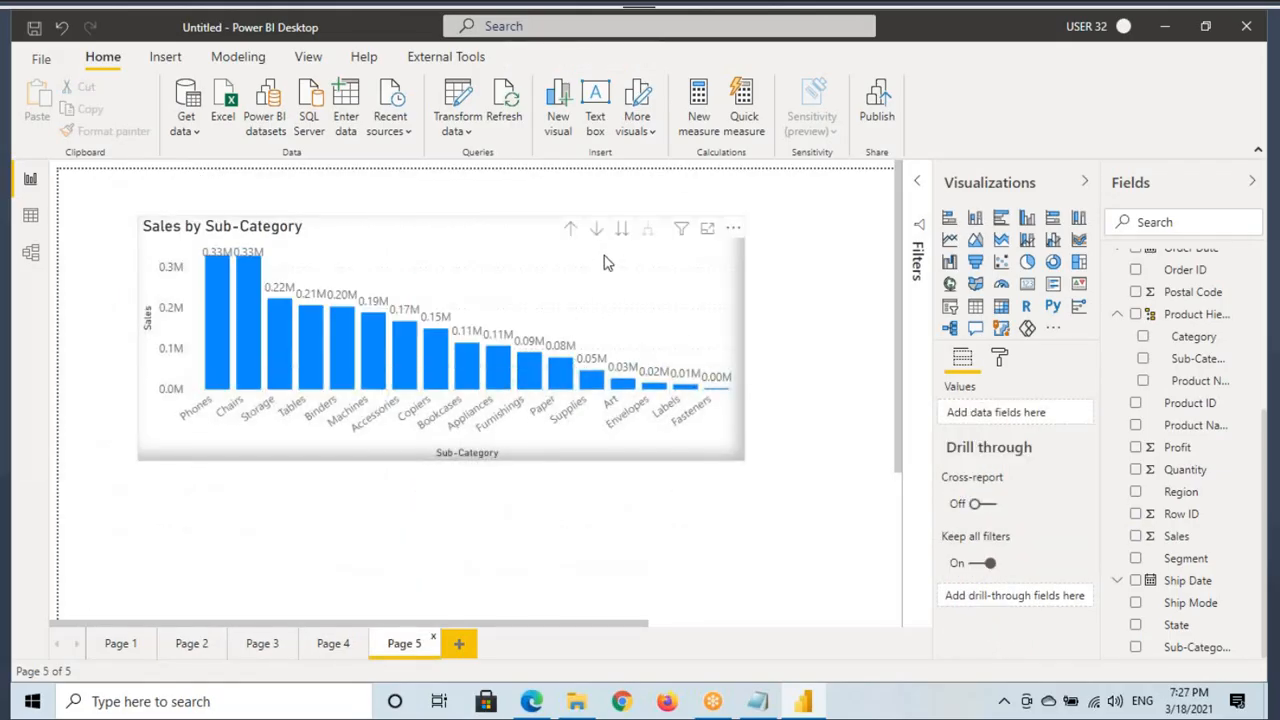
# Drill the Page 5 chart up to Category, mark it, and switch it to the next hierarchy level, Sub-Category.
pyautogui.click(571, 230)
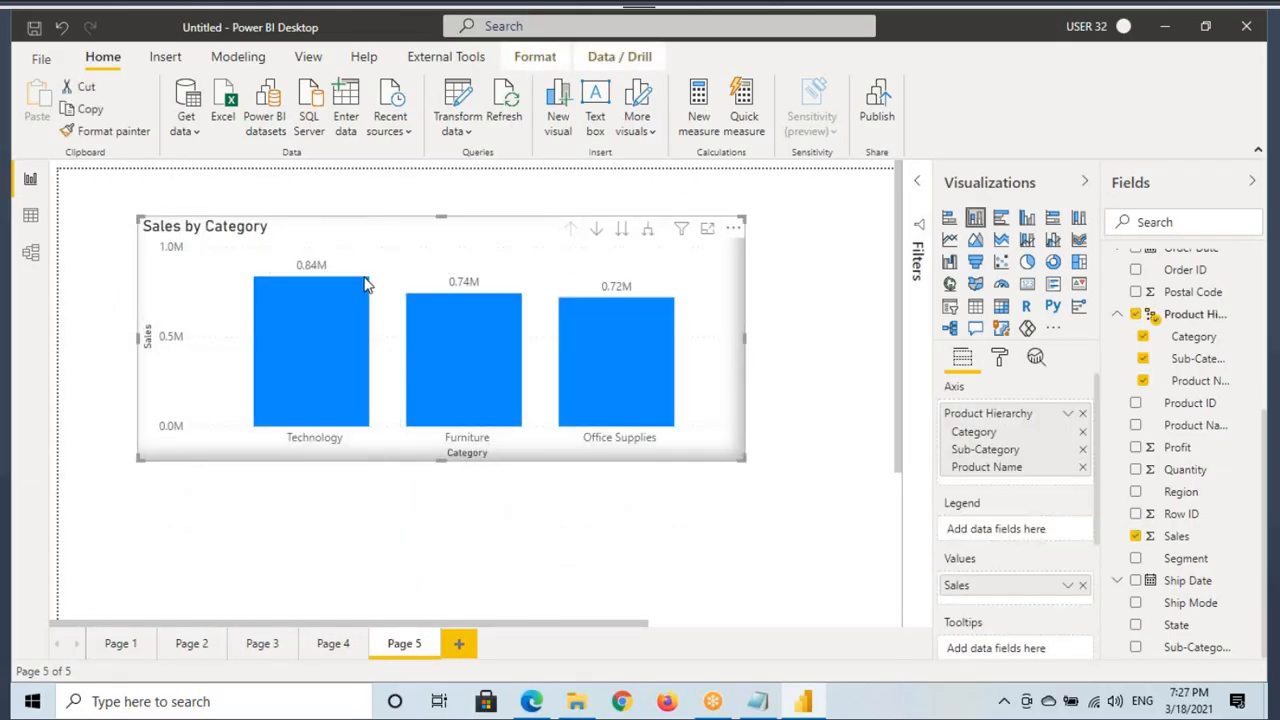
pyautogui.moveTo(158, 228); pyautogui.dragTo(748, 431)
pyautogui.click(622, 229)
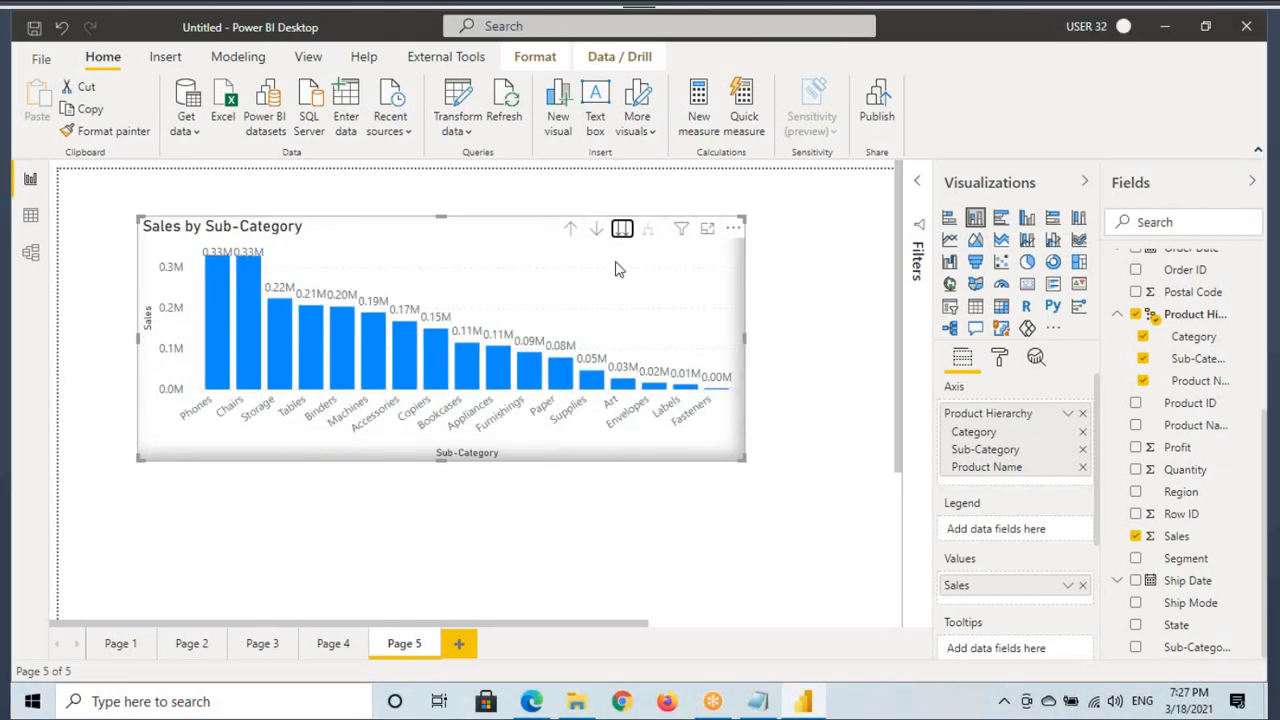
# Drill the chart up to Category, mark the Technology label, and select then deselect the Technology bar.
pyautogui.click(569, 230)
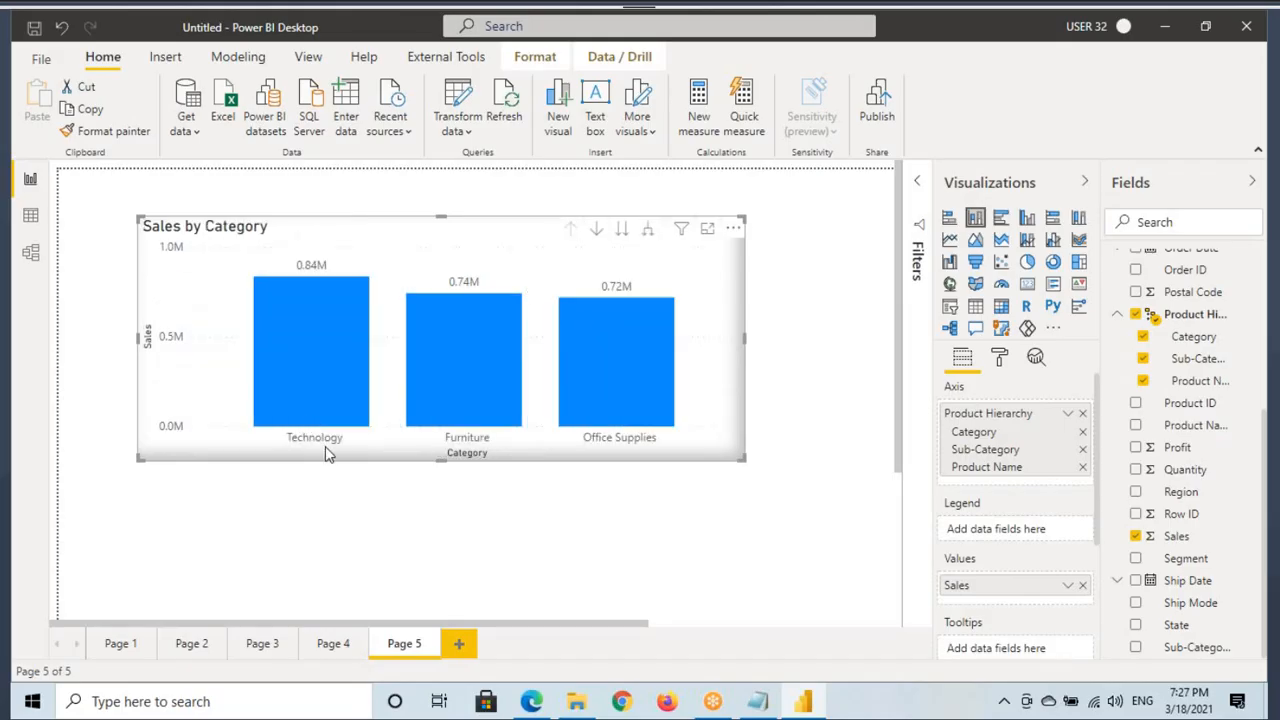
pyautogui.moveTo(348, 426)
pyautogui.mouseDown()
pyautogui.moveTo(282, 444)
pyautogui.moveTo(339, 452)
pyautogui.mouseUp()
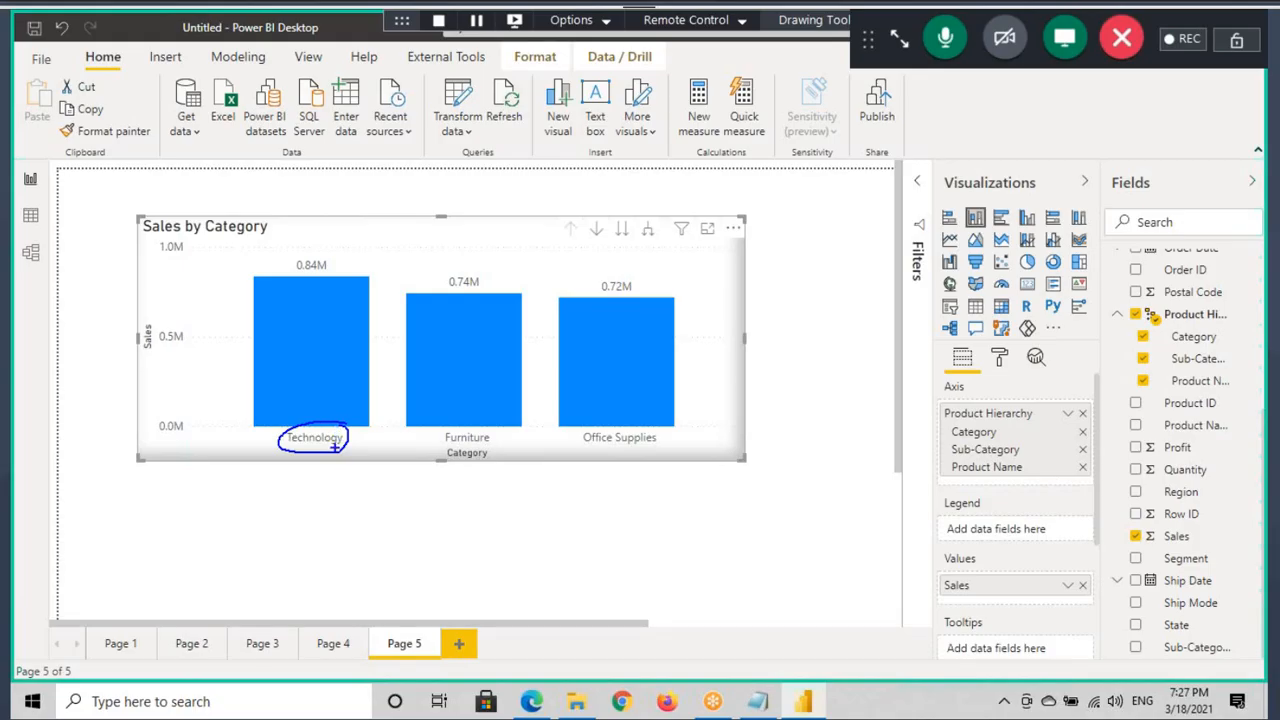
pyautogui.moveTo(340, 451); pyautogui.dragTo(372, 417)
pyautogui.press('Escape')
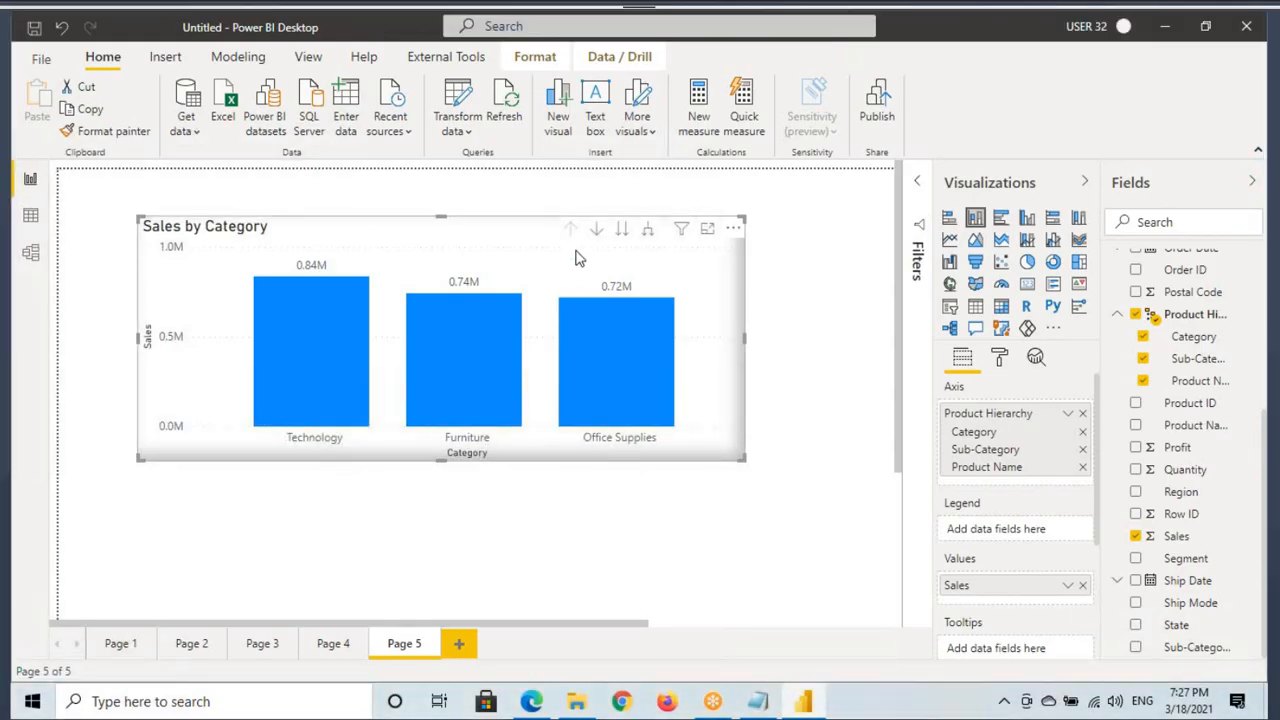
pyautogui.click(302, 345)
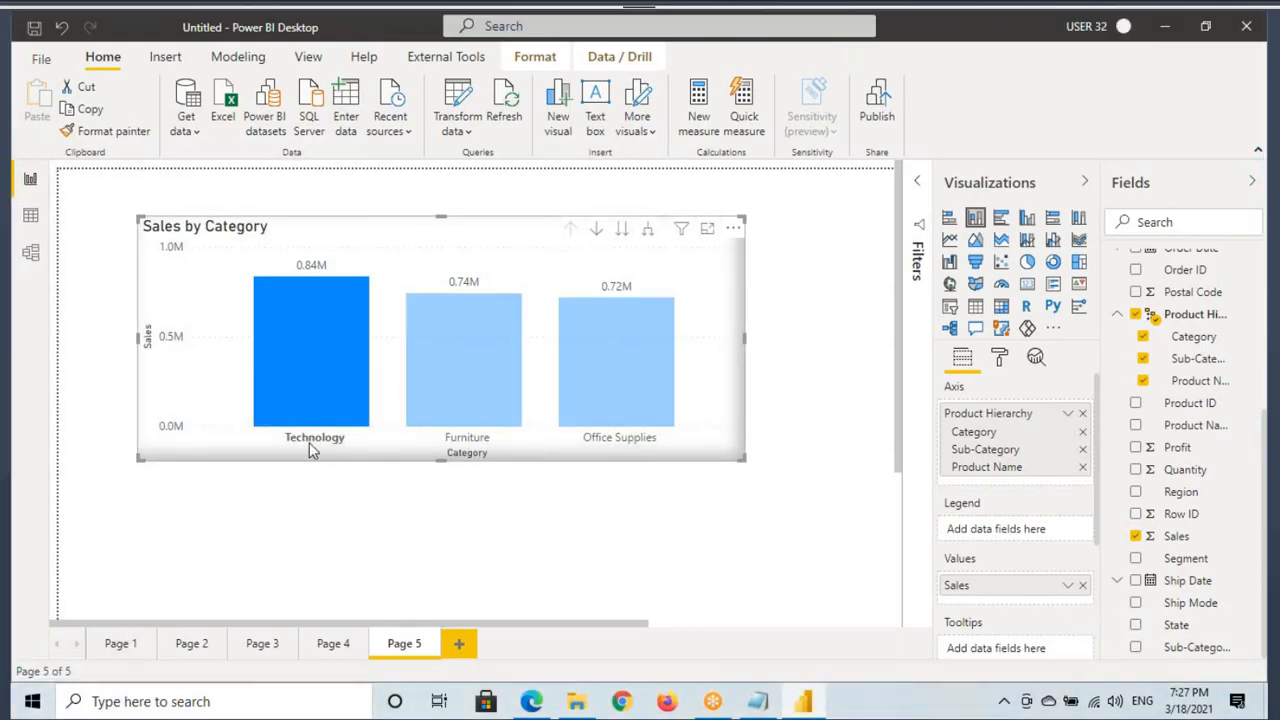
pyautogui.moveTo(305, 375)
pyautogui.mouseDown()
pyautogui.moveTo(354, 448)
pyautogui.moveTo(472, 478)
pyautogui.moveTo(437, 512)
pyautogui.moveTo(545, 466)
pyautogui.mouseUp()
pyautogui.press('Escape')
pyautogui.click(590, 245)
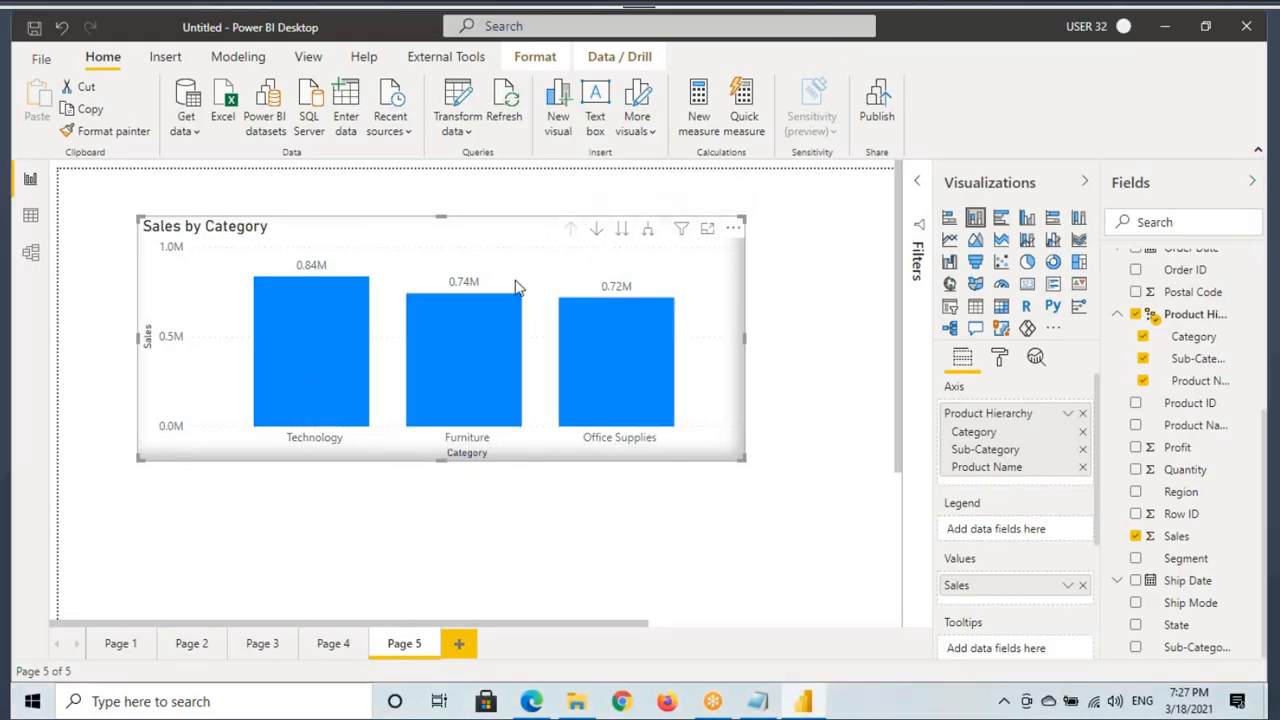
# Turn on drill-down mode, drill into Technology, and mark the Sub-Category and Sales axes on the chart.
pyautogui.click(597, 231)
pyautogui.click(330, 333)
pyautogui.moveTo(518, 267); pyautogui.dragTo(522, 284)
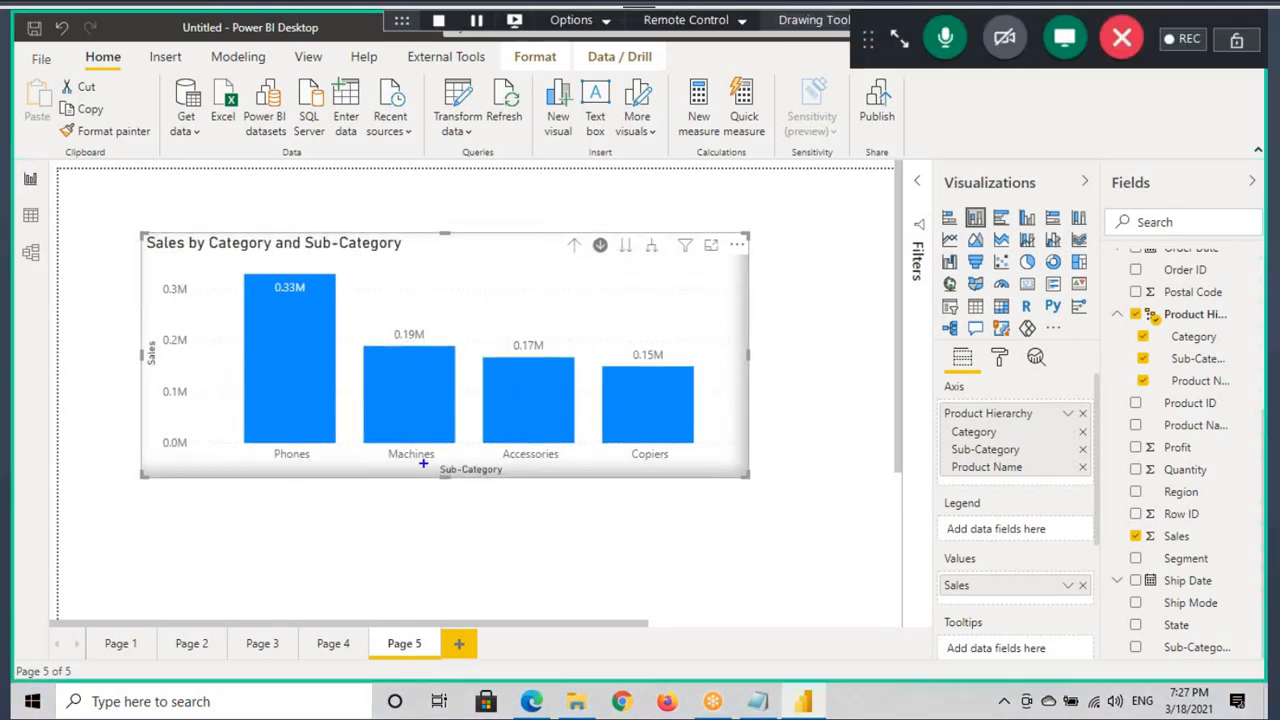
pyautogui.moveTo(424, 463); pyautogui.dragTo(516, 479)
pyautogui.moveTo(137, 324); pyautogui.dragTo(181, 408)
pyautogui.moveTo(257, 465); pyautogui.dragTo(339, 462)
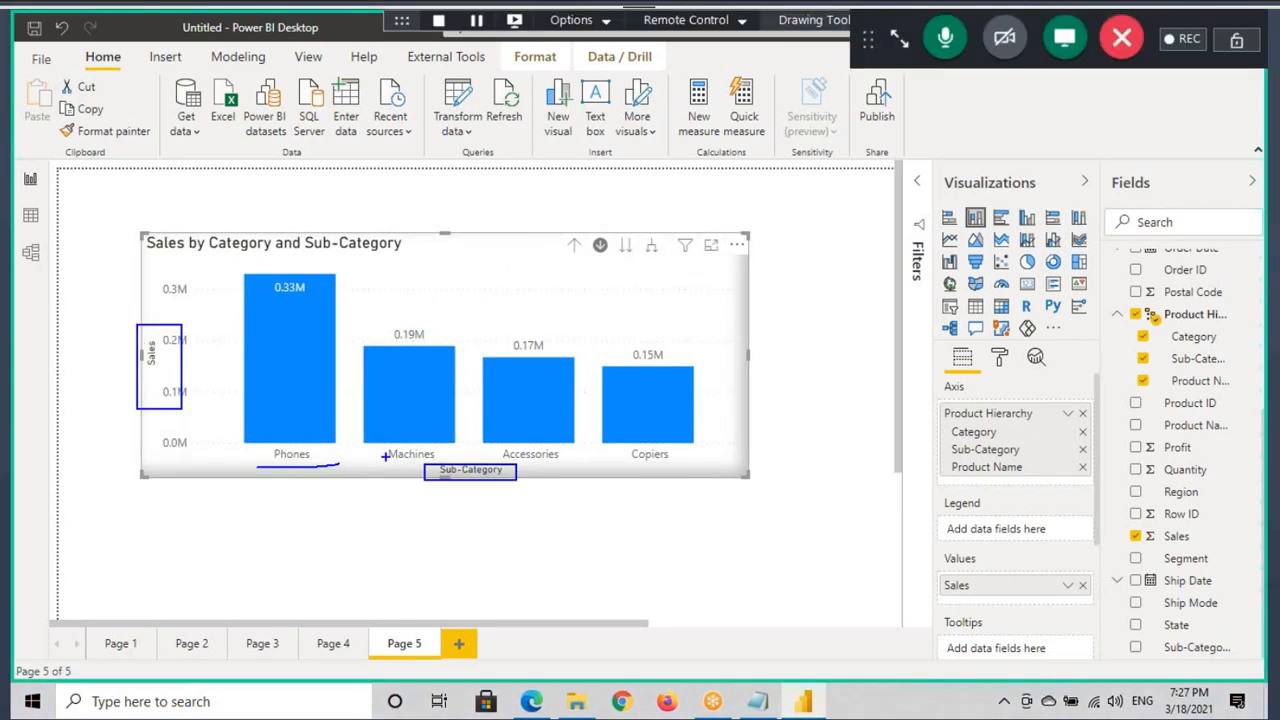
# Examine the filters affecting the drilled chart, marking the Category filter entry and the Sub-Category axis title.
pyautogui.moveTo(685, 250)
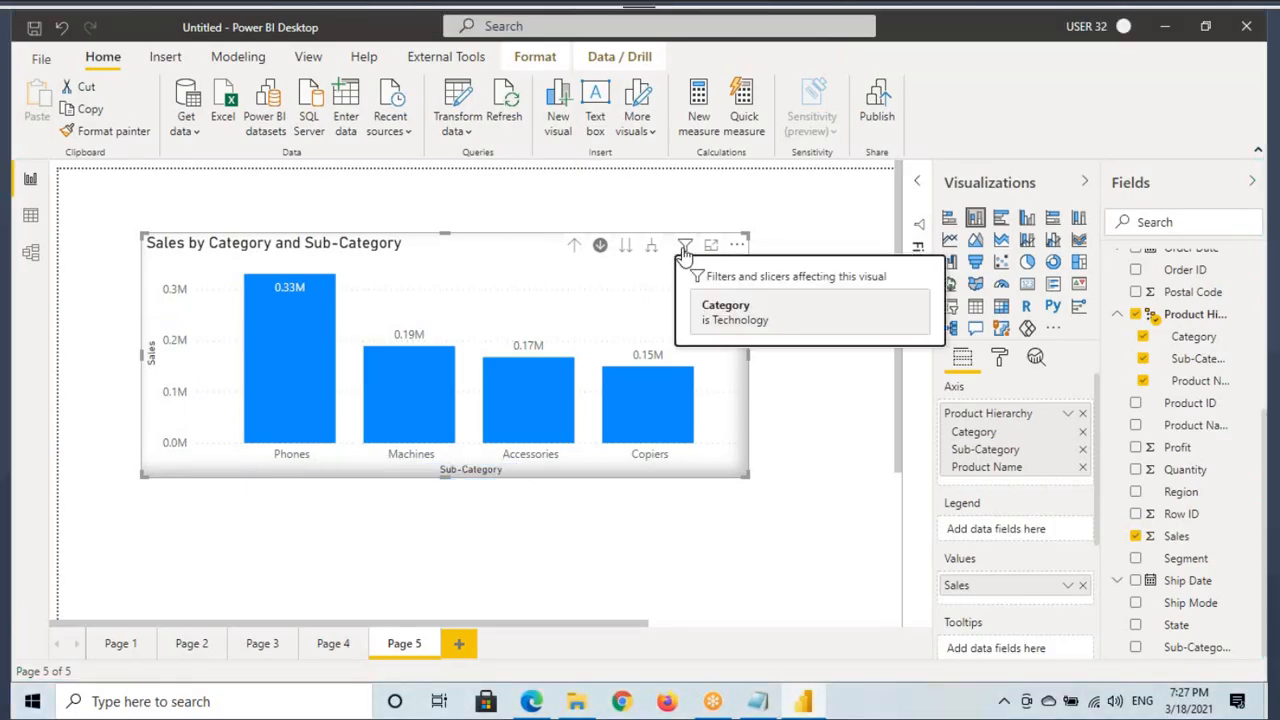
pyautogui.moveTo(693, 295); pyautogui.dragTo(781, 341)
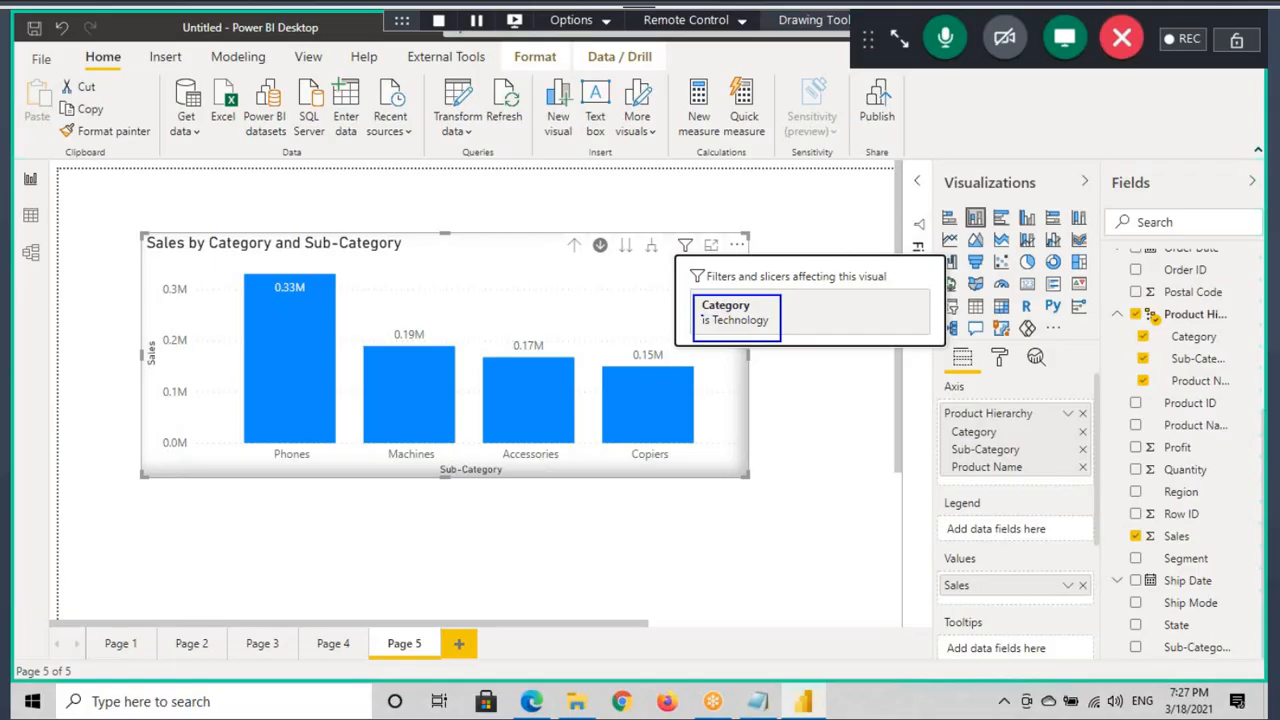
pyautogui.moveTo(702, 315); pyautogui.dragTo(772, 310)
pyautogui.moveTo(700, 336); pyautogui.dragTo(782, 335)
pyautogui.moveTo(498, 468)
pyautogui.mouseDown()
pyautogui.moveTo(425, 488)
pyautogui.moveTo(505, 462)
pyautogui.mouseUp()
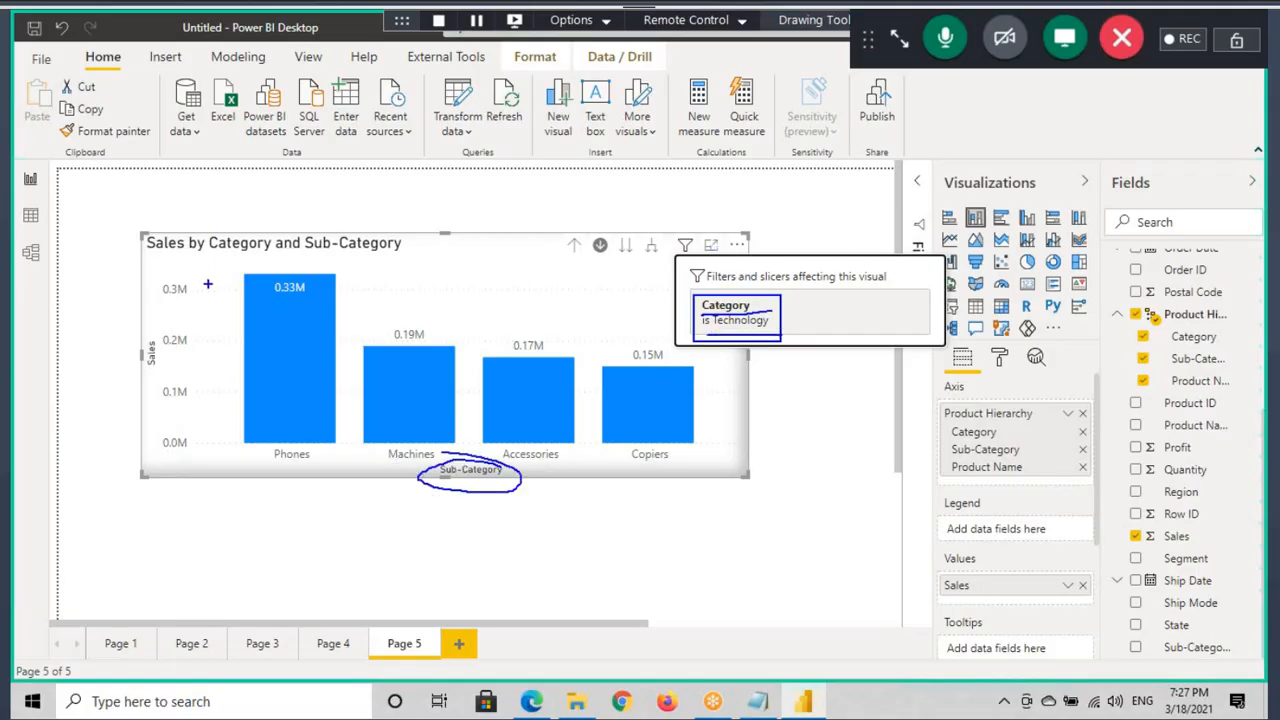
# Drill up to Category, sketch arrows from Furniture to the Sub-Category and Sales fields, and drill into Furniture.
pyautogui.click(573, 245)
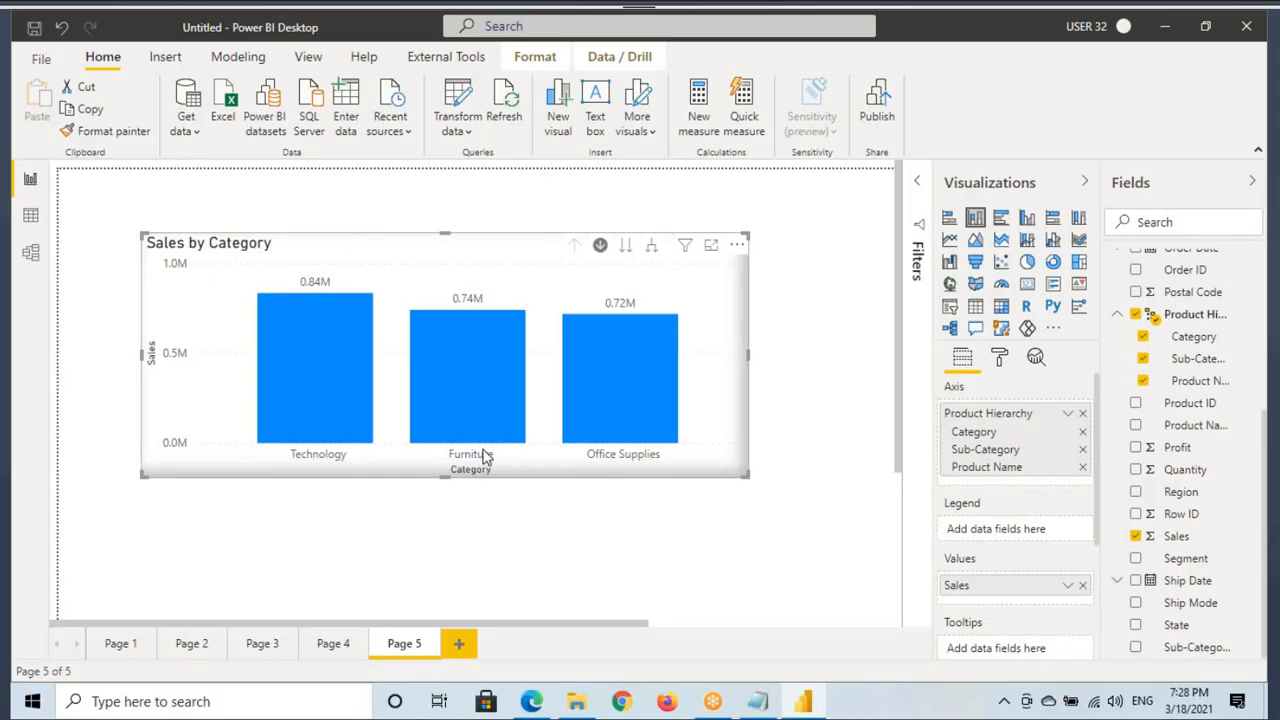
pyautogui.hotkey('ctrl', 'shift', 'p')
pyautogui.moveTo(441, 388); pyautogui.dragTo(521, 330)
pyautogui.moveTo(446, 458)
pyautogui.mouseDown()
pyautogui.moveTo(430, 440)
pyautogui.moveTo(844, 457)
pyautogui.moveTo(950, 447)
pyautogui.moveTo(922, 466)
pyautogui.moveTo(1036, 445)
pyautogui.moveTo(1020, 556)
pyautogui.moveTo(976, 586)
pyautogui.moveTo(975, 605)
pyautogui.moveTo(1000, 575)
pyautogui.mouseUp()
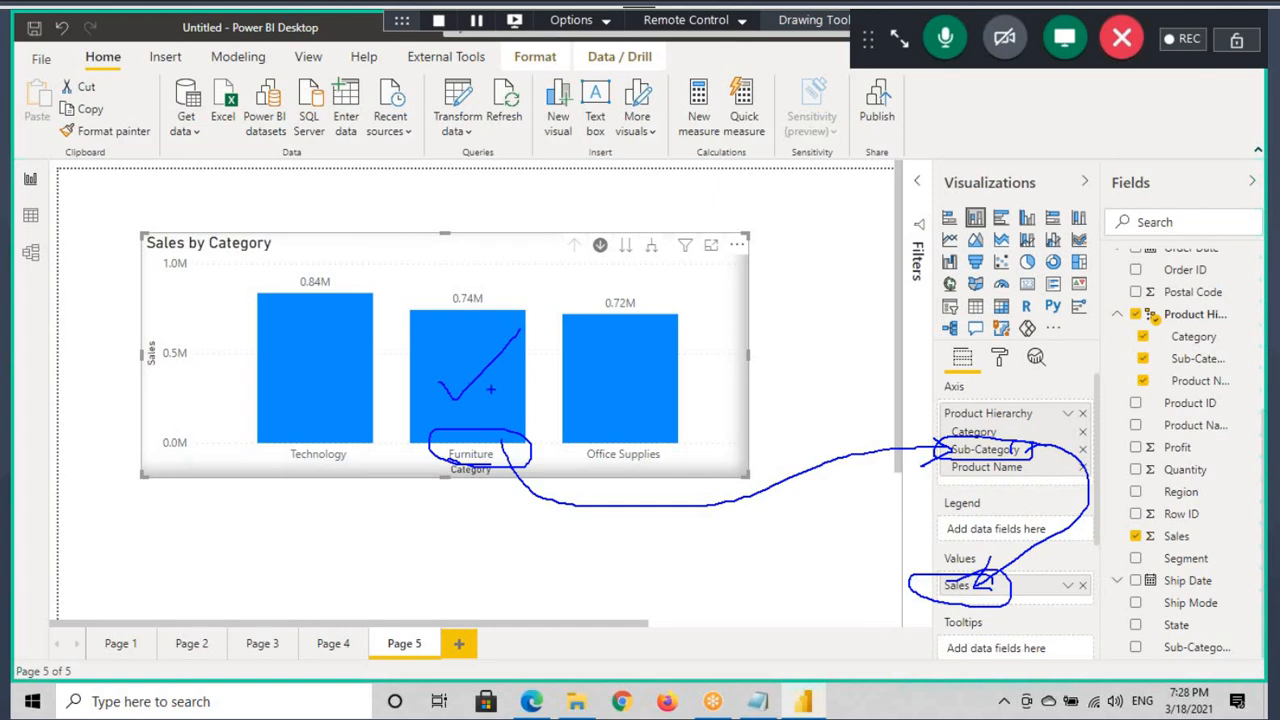
pyautogui.click(461, 370)
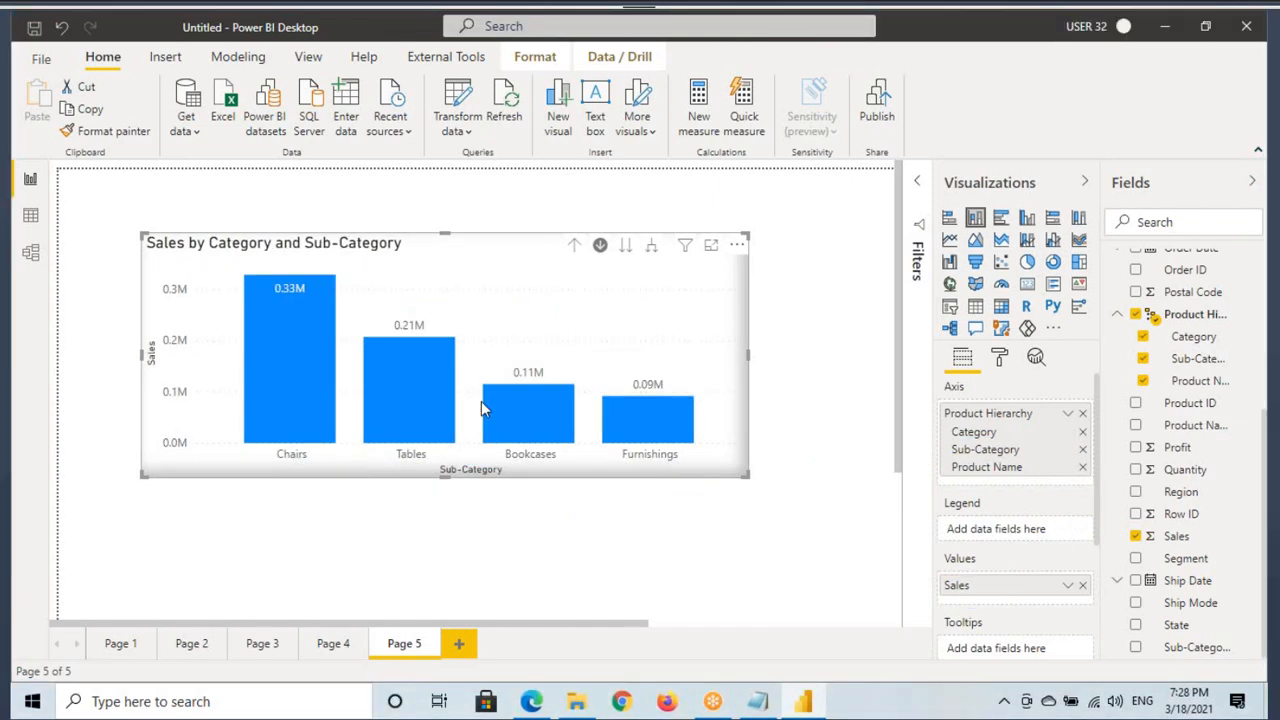
# Write 0.74 on the chart and underline the Chairs, Tables, Bookcases and Furnishings sales values to compare them with that total.
pyautogui.moveTo(480, 258)
pyautogui.mouseDown()
pyautogui.moveTo(472, 284)
pyautogui.moveTo(480, 256)
pyautogui.moveTo(552, 258)
pyautogui.moveTo(538, 300)
pyautogui.mouseUp()
pyautogui.click(508, 272)
pyautogui.moveTo(566, 268)
pyautogui.mouseDown()
pyautogui.moveTo(562, 290)
pyautogui.moveTo(578, 286)
pyautogui.mouseUp()
pyautogui.moveTo(576, 274); pyautogui.dragTo(572, 308)
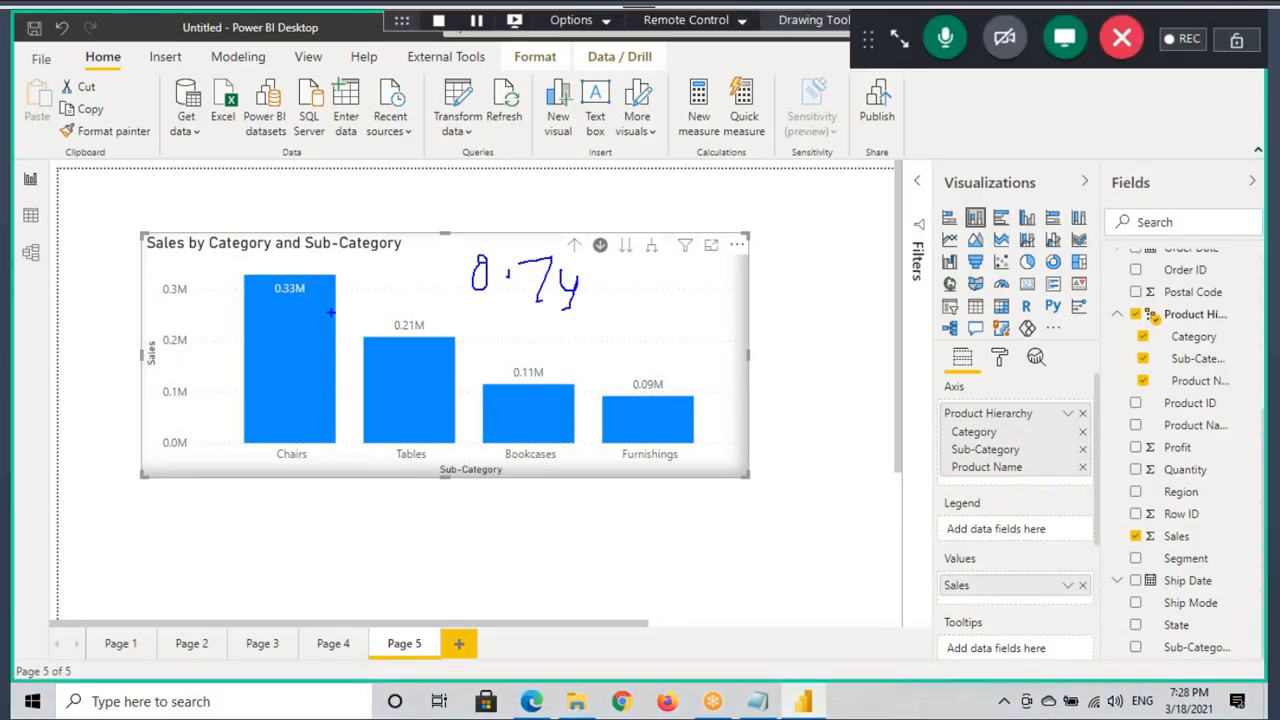
pyautogui.moveTo(270, 310); pyautogui.dragTo(326, 310)
pyautogui.moveTo(396, 346); pyautogui.dragTo(462, 352)
pyautogui.moveTo(510, 390); pyautogui.dragTo(688, 395)
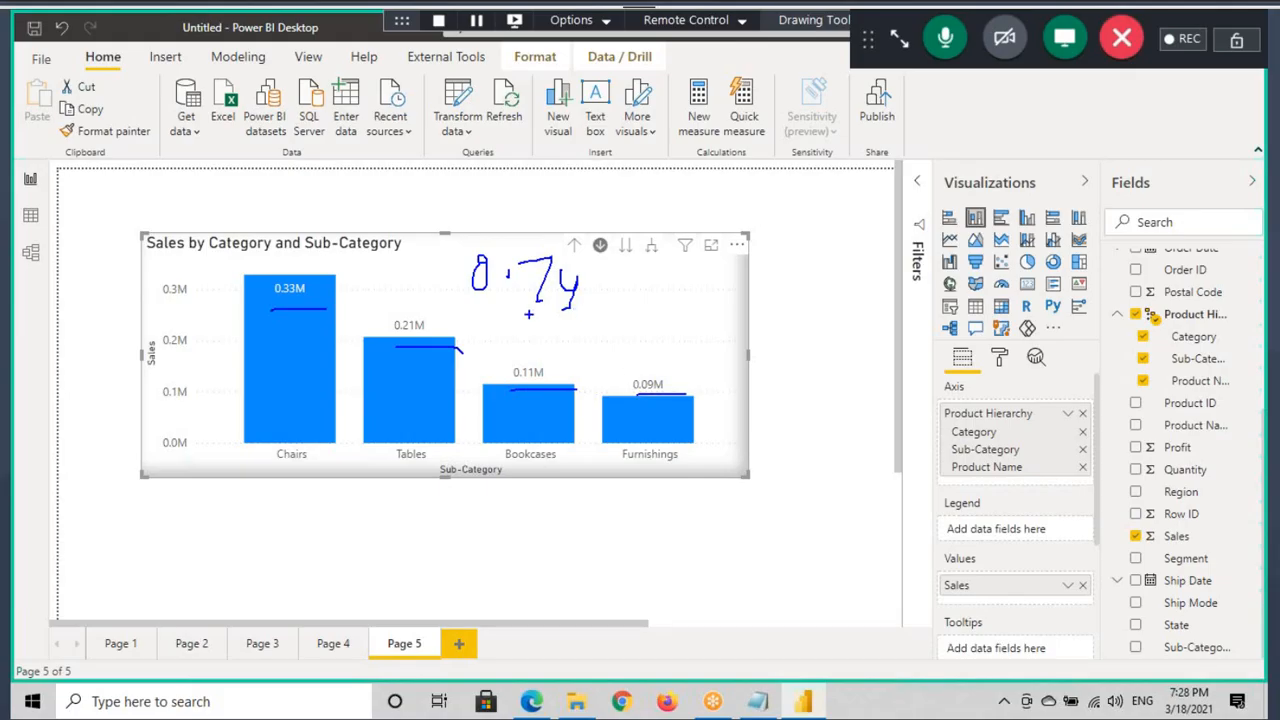
pyautogui.moveTo(598, 300); pyautogui.dragTo(624, 306)
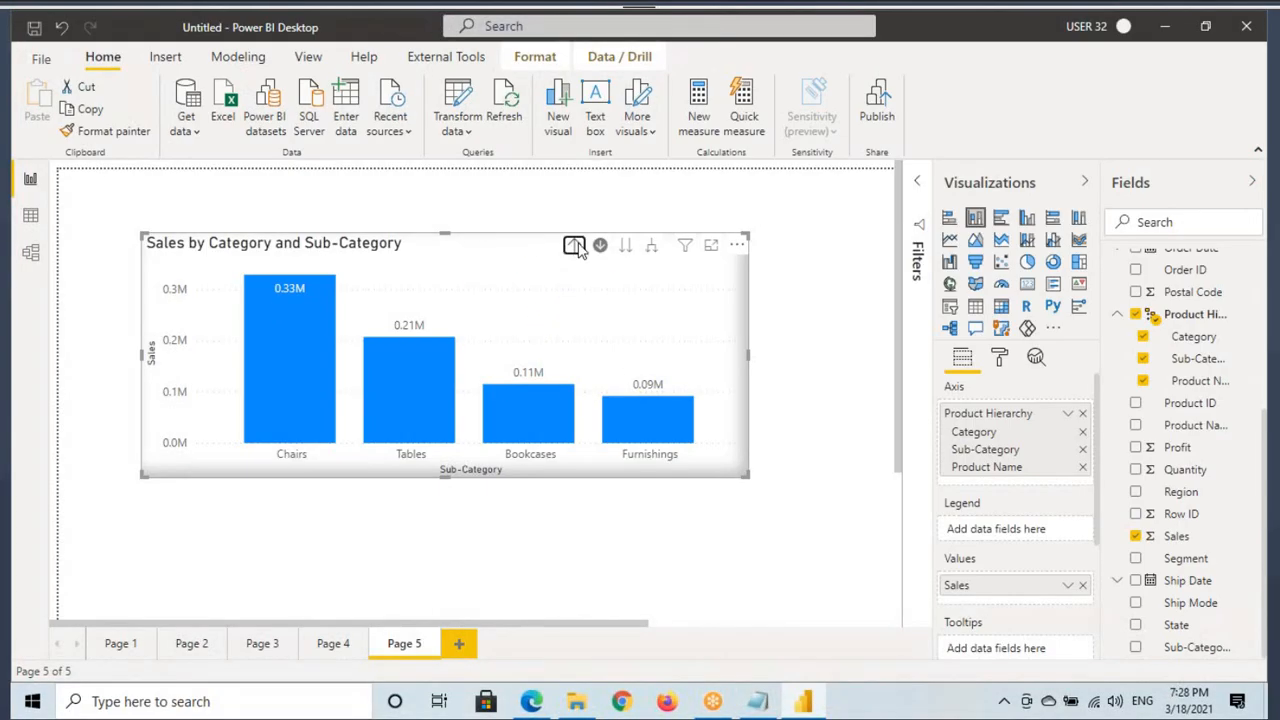
# Drill up to Category, then drill into Office Supplies and back up.
pyautogui.click(573, 245)
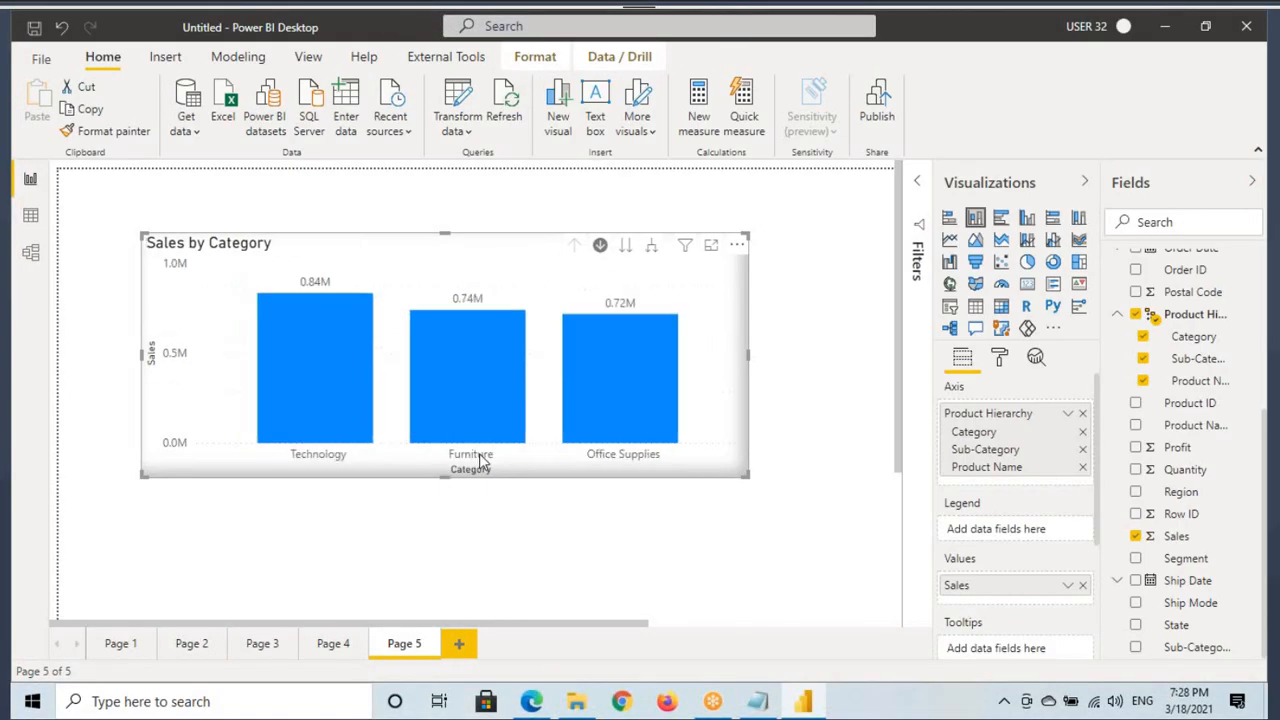
pyautogui.click(605, 440)
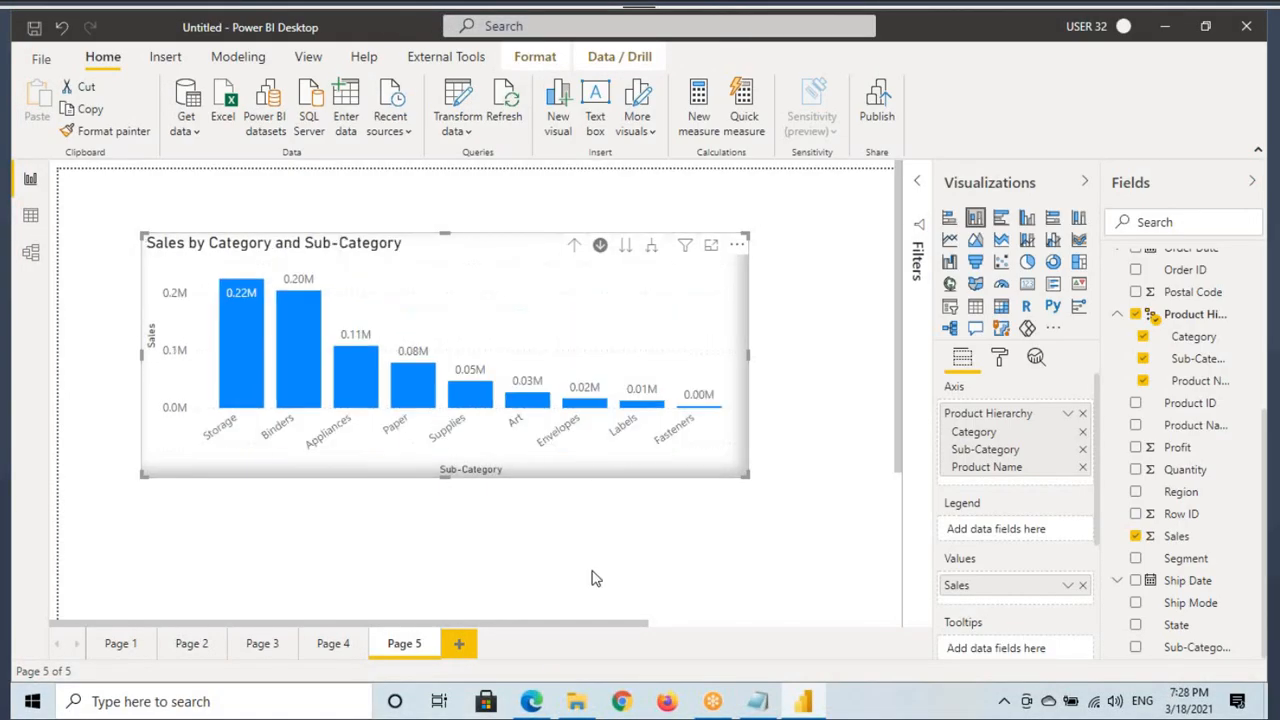
pyautogui.click(573, 245)
# Check the filters affecting the separate Product Name chart on Page 4, and return to the Page 5 chart.
pyautogui.click(338, 643)
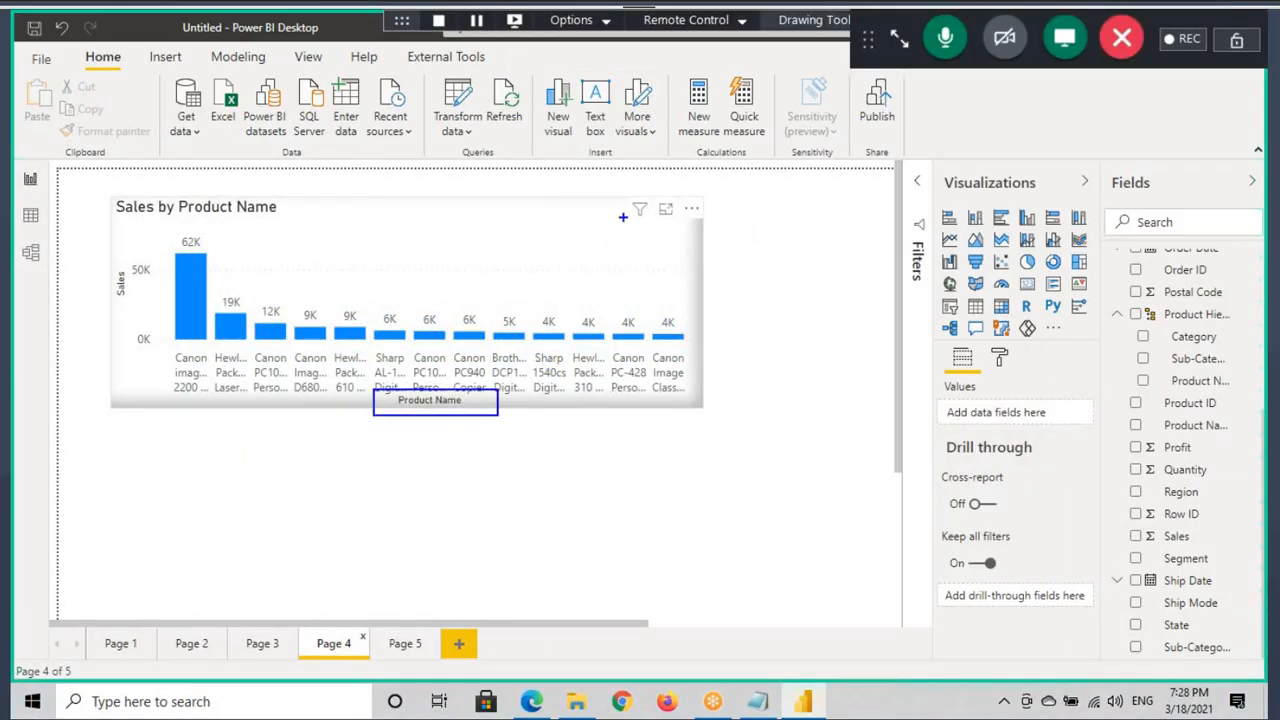
pyautogui.moveTo(640, 213)
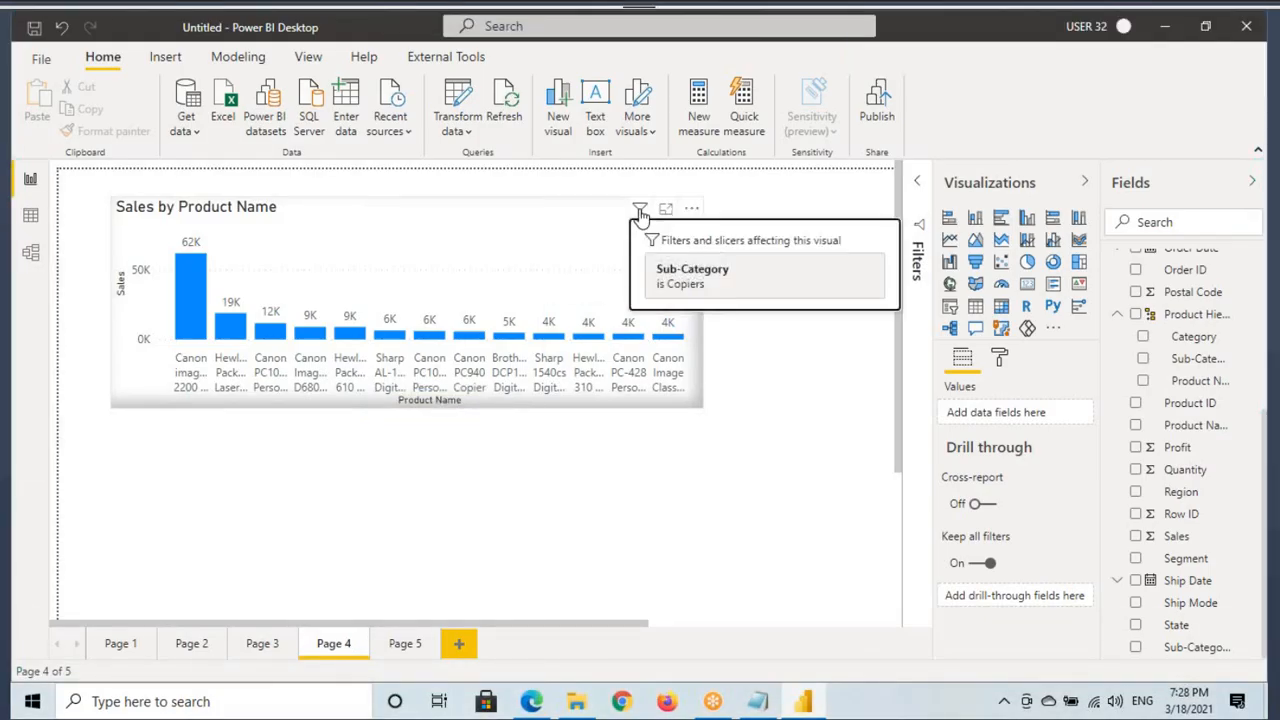
pyautogui.click(252, 232)
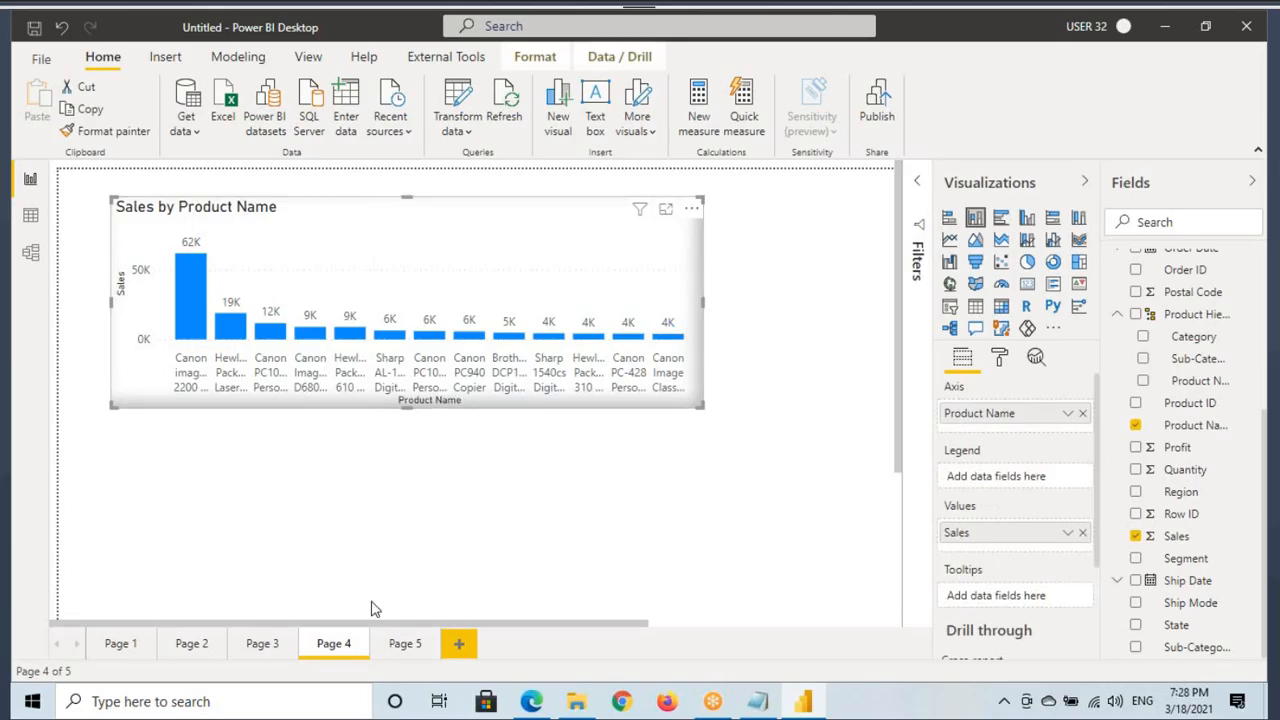
pyautogui.click(396, 648)
pyautogui.click(660, 262)
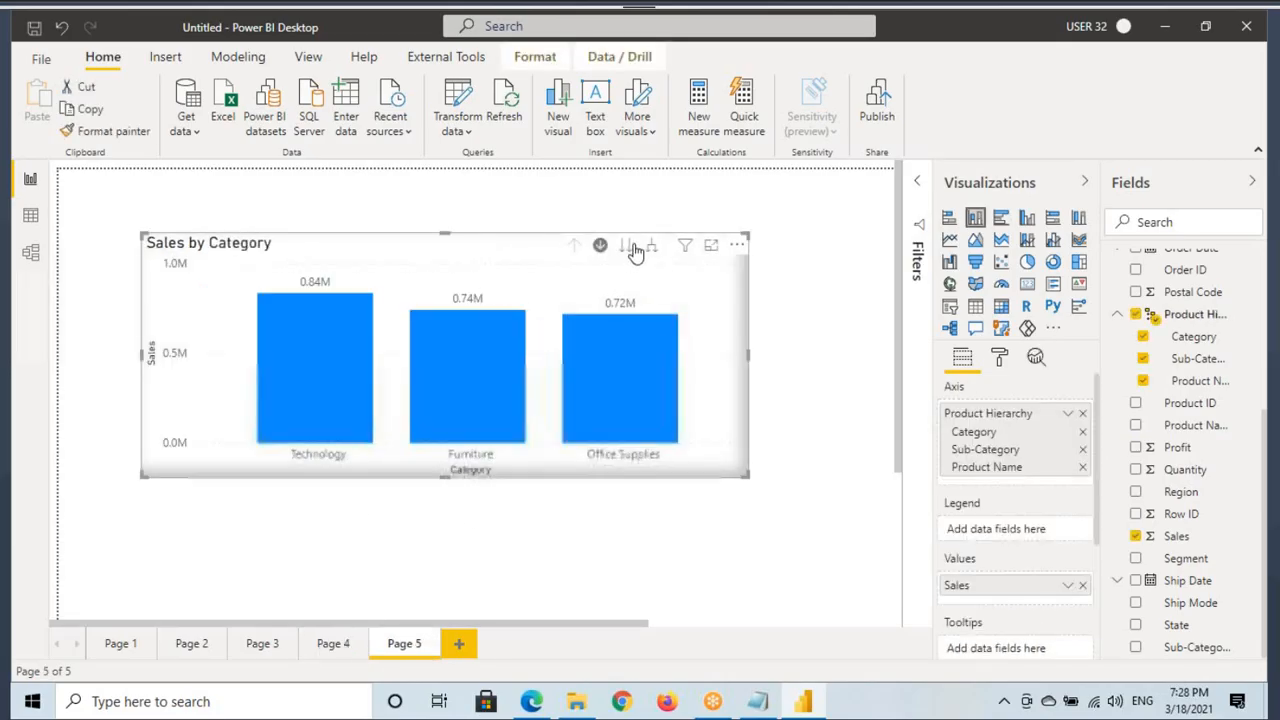
# Switch the chart to the Sub-Category level and sketch arrows from the Copiers bar to the Product Name and Sales fields.
pyautogui.click(626, 246)
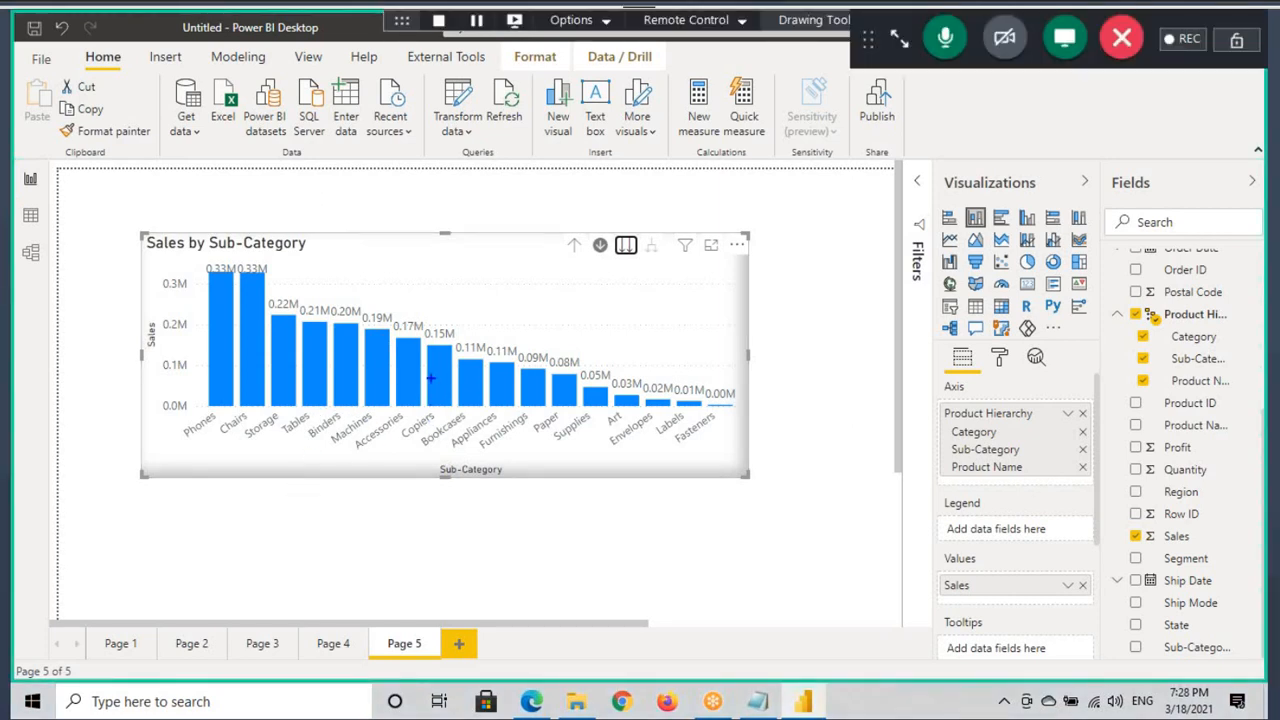
pyautogui.moveTo(430, 377); pyautogui.dragTo(470, 335)
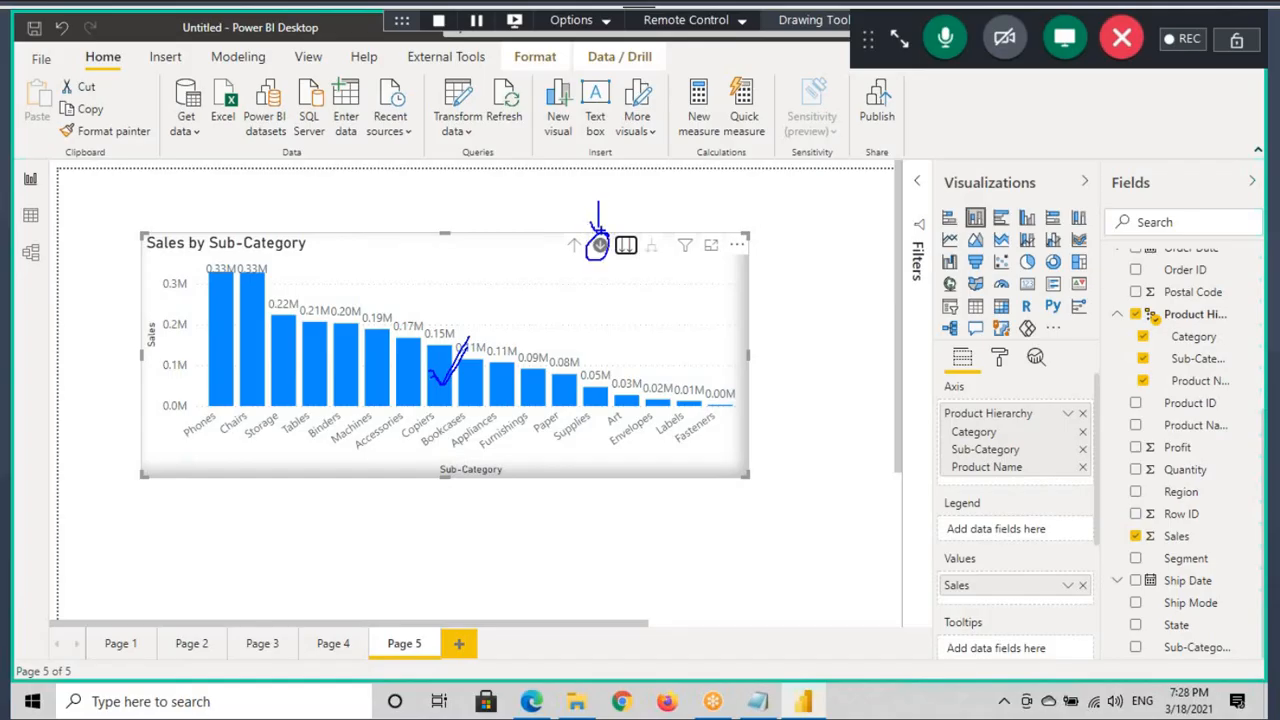
pyautogui.moveTo(448, 377); pyautogui.dragTo(485, 313)
pyautogui.moveTo(445, 385)
pyautogui.mouseDown()
pyautogui.moveTo(888, 460)
pyautogui.moveTo(895, 495)
pyautogui.mouseUp()
pyautogui.moveTo(980, 578)
pyautogui.mouseDown()
pyautogui.moveTo(935, 566)
pyautogui.moveTo(1012, 580)
pyautogui.mouseUp()
pyautogui.moveTo(507, 472)
pyautogui.mouseDown()
pyautogui.moveTo(432, 478)
pyautogui.moveTo(512, 458)
pyautogui.mouseUp()
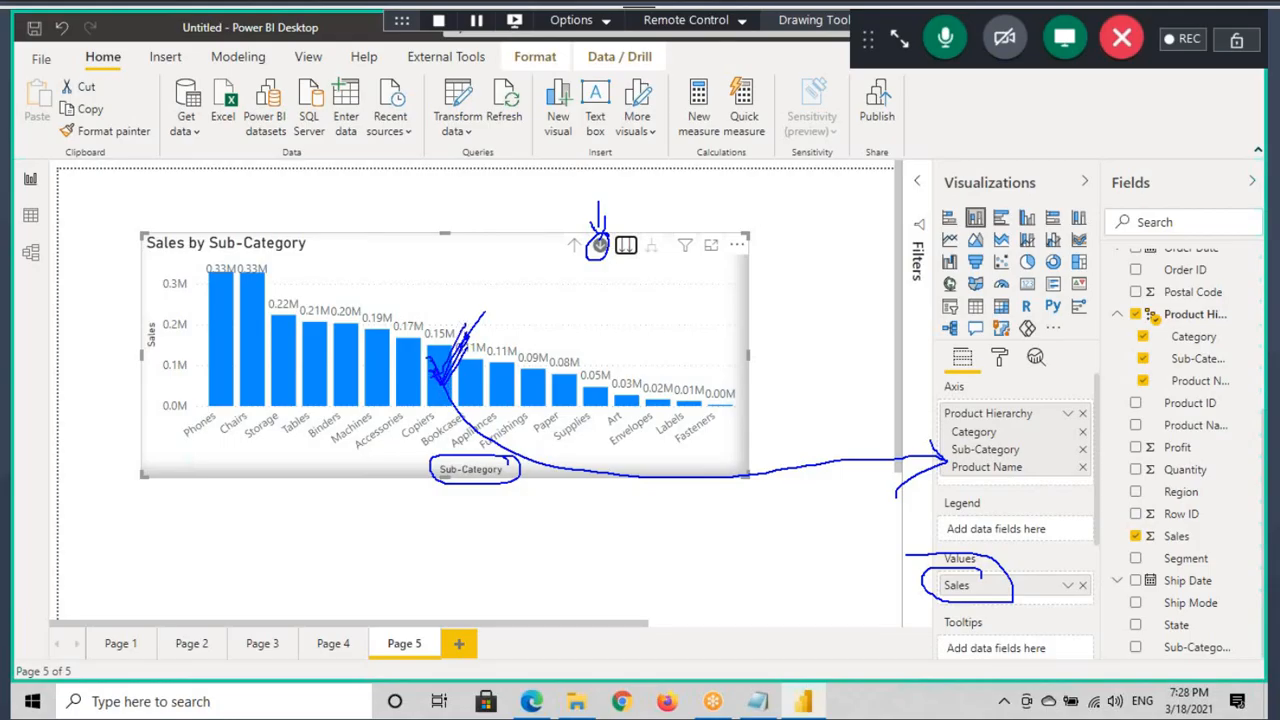
pyautogui.moveTo(445, 385)
pyautogui.mouseDown()
pyautogui.moveTo(704, 456)
pyautogui.moveTo(1020, 476)
pyautogui.mouseUp()
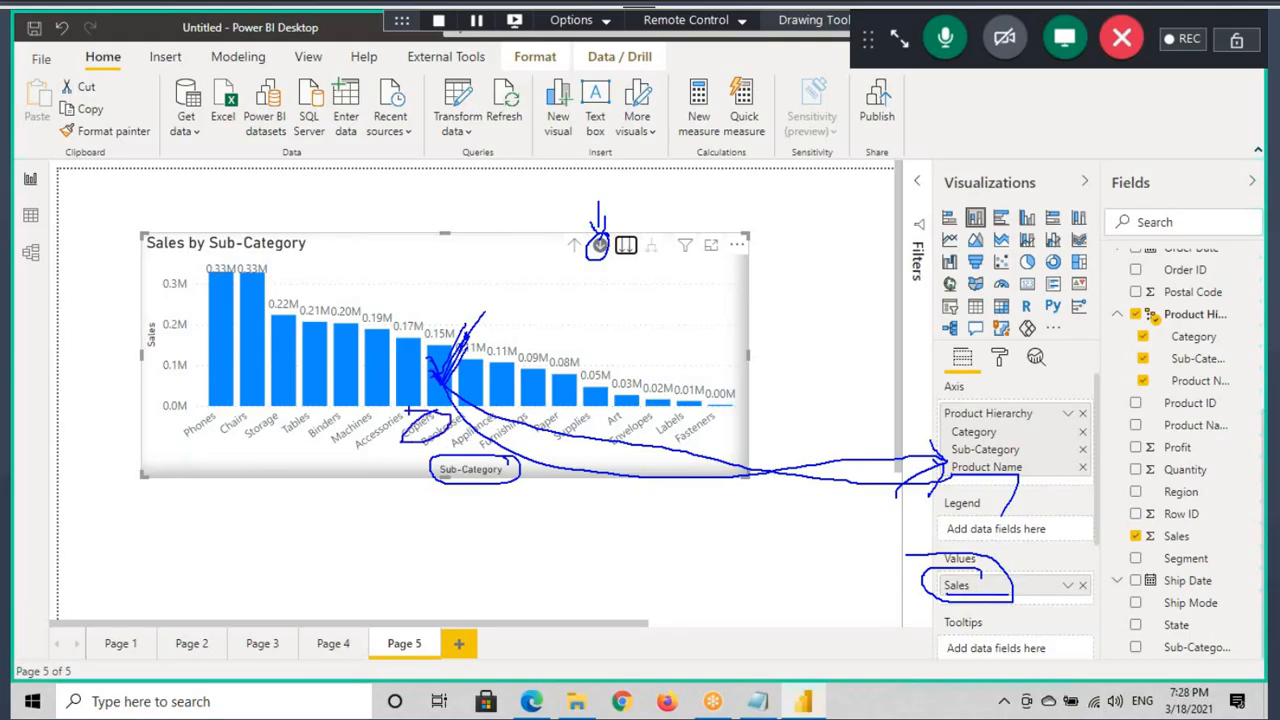
# Drill into Copiers to the Product Name level and check the filters affecting the chart.
pyautogui.click(626, 245)
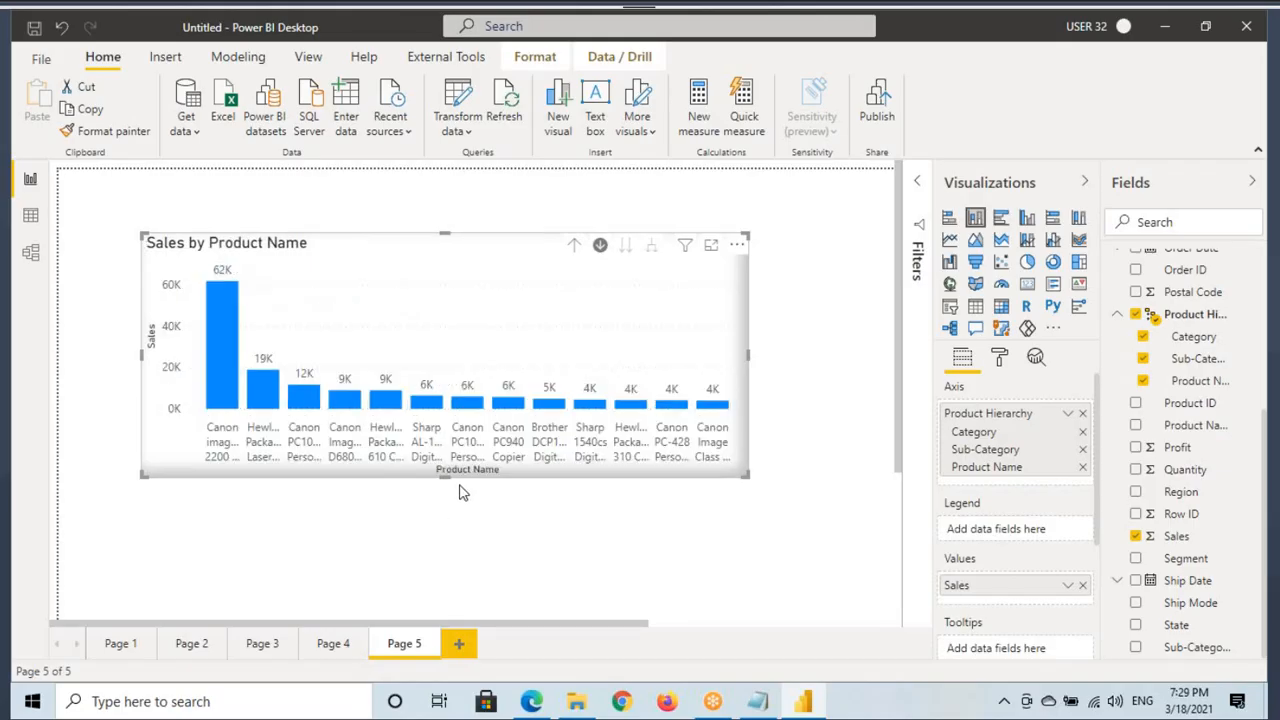
pyautogui.moveTo(685, 250)
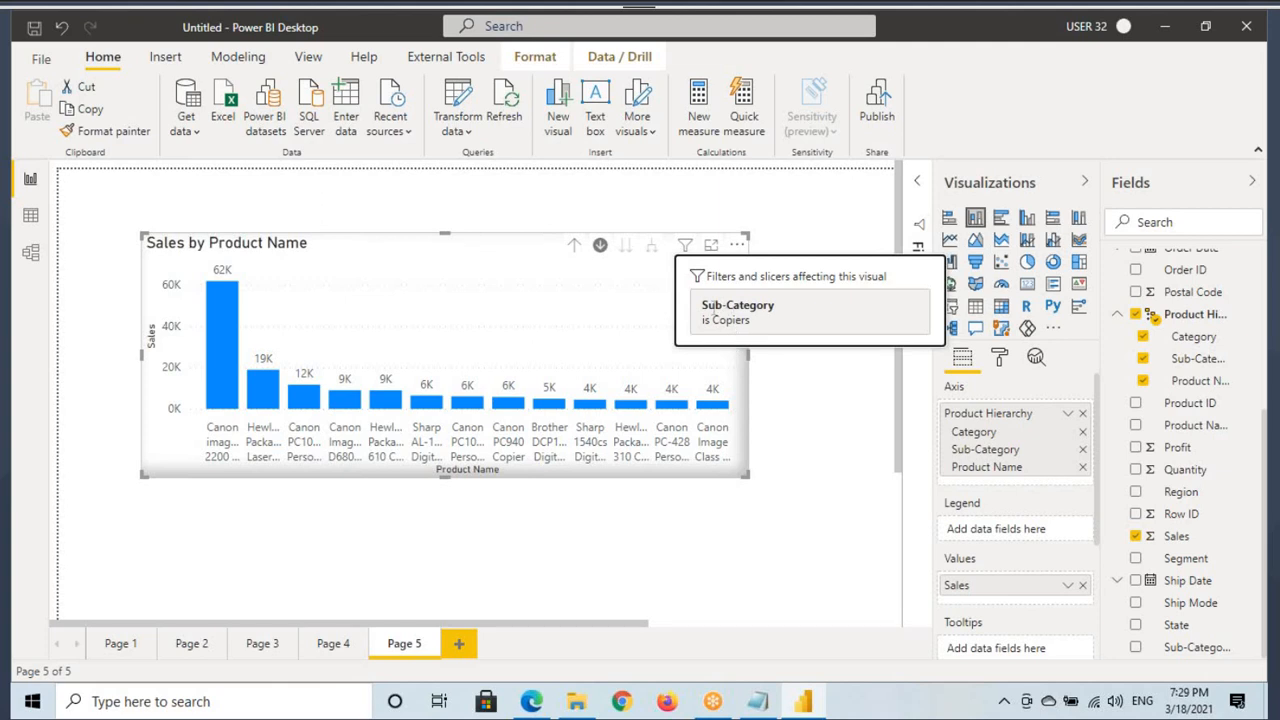
# Drill the chart back up to Category, and repeat the switch to the Sub-Category level and back.
pyautogui.click(573, 246)
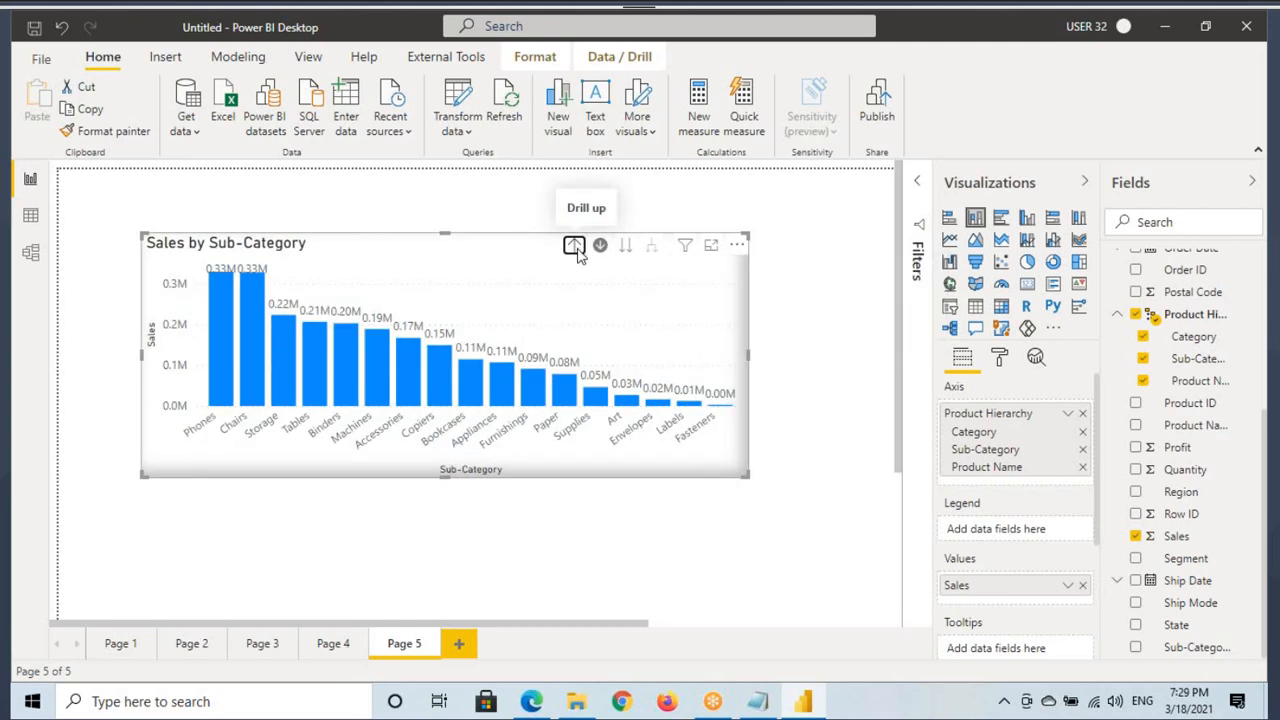
pyautogui.click(574, 247)
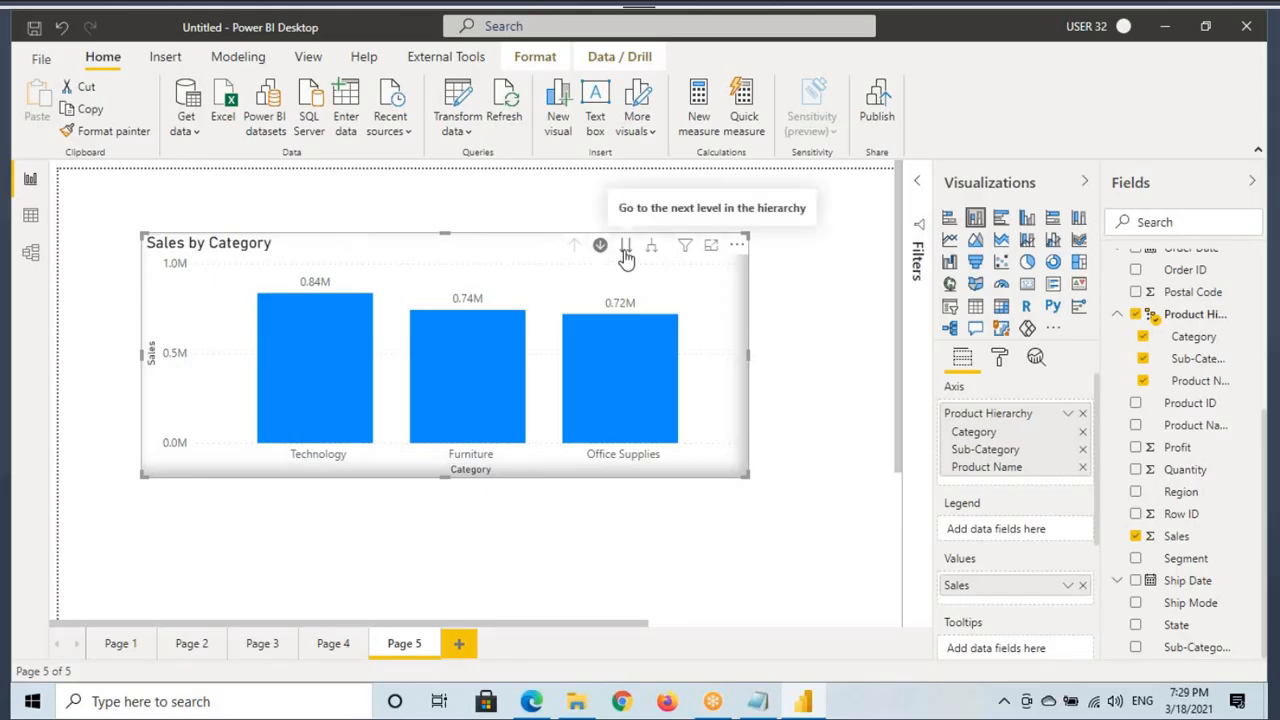
pyautogui.click(625, 252)
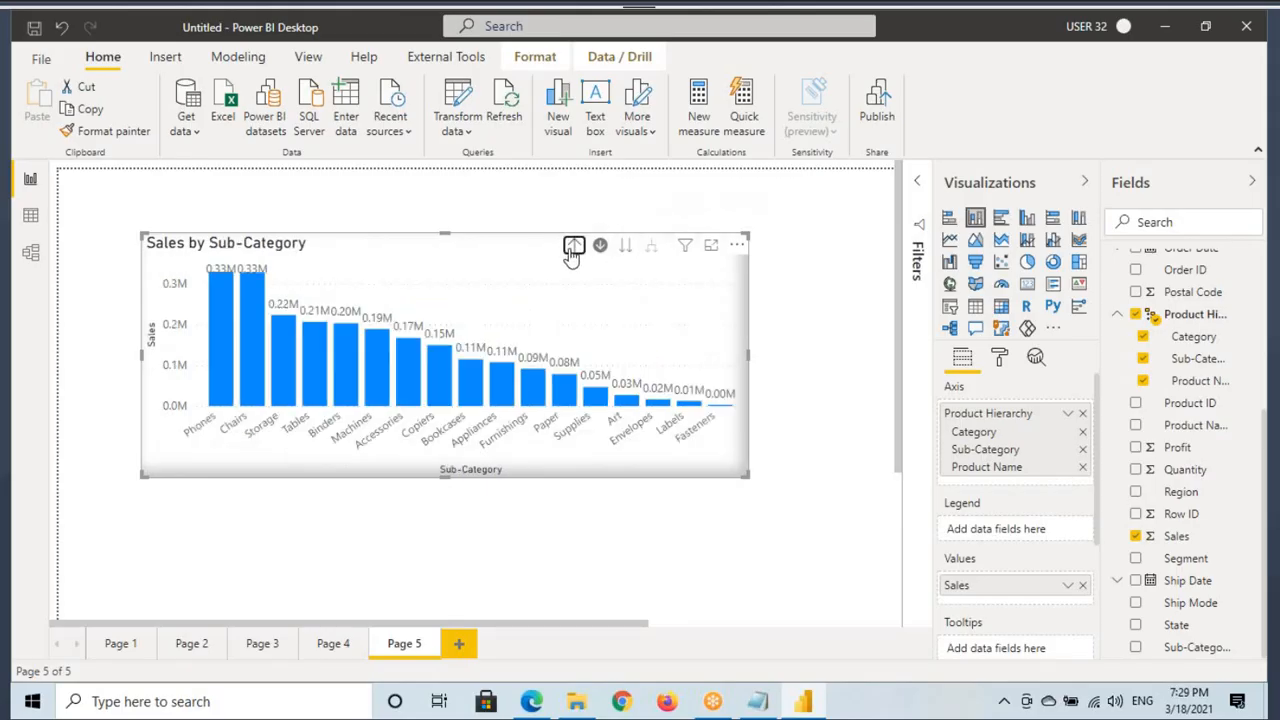
pyautogui.click(573, 247)
# Turn drill-down mode off to try plain selection of the Technology bar, then turn it on and drill into Technology.
pyautogui.click(600, 250)
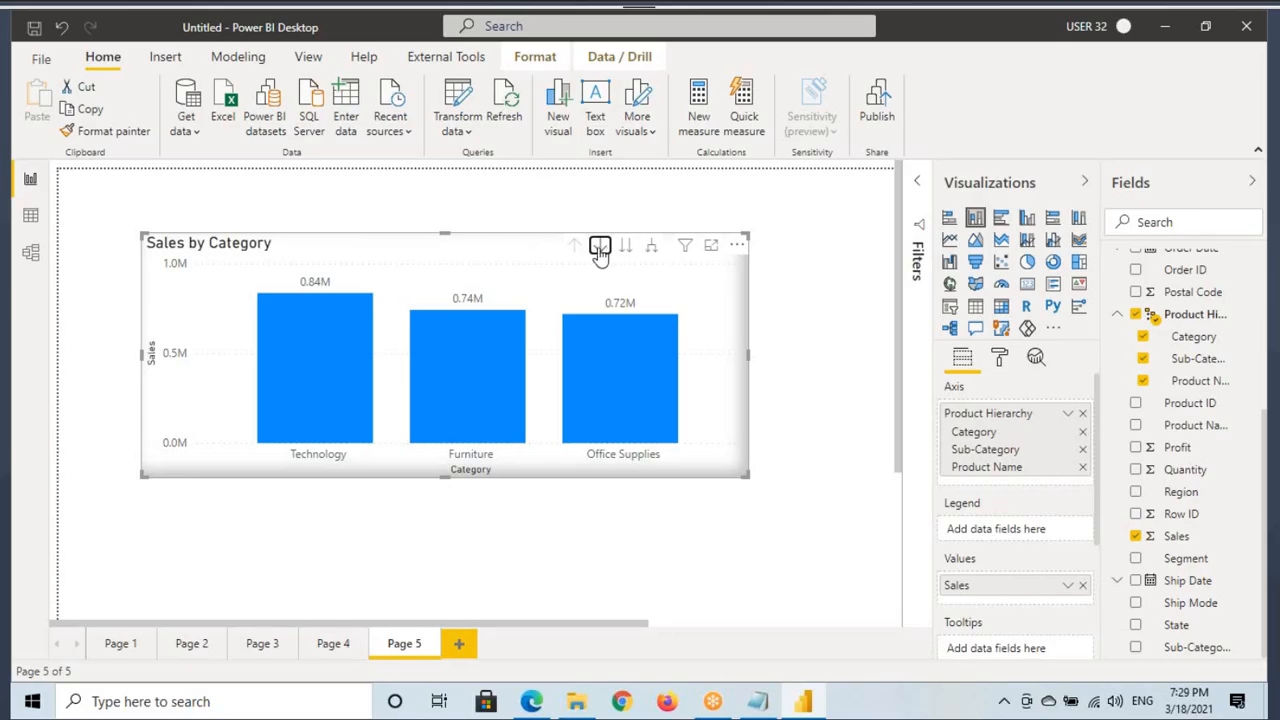
pyautogui.click(335, 359)
pyautogui.click(322, 386)
pyautogui.click(600, 247)
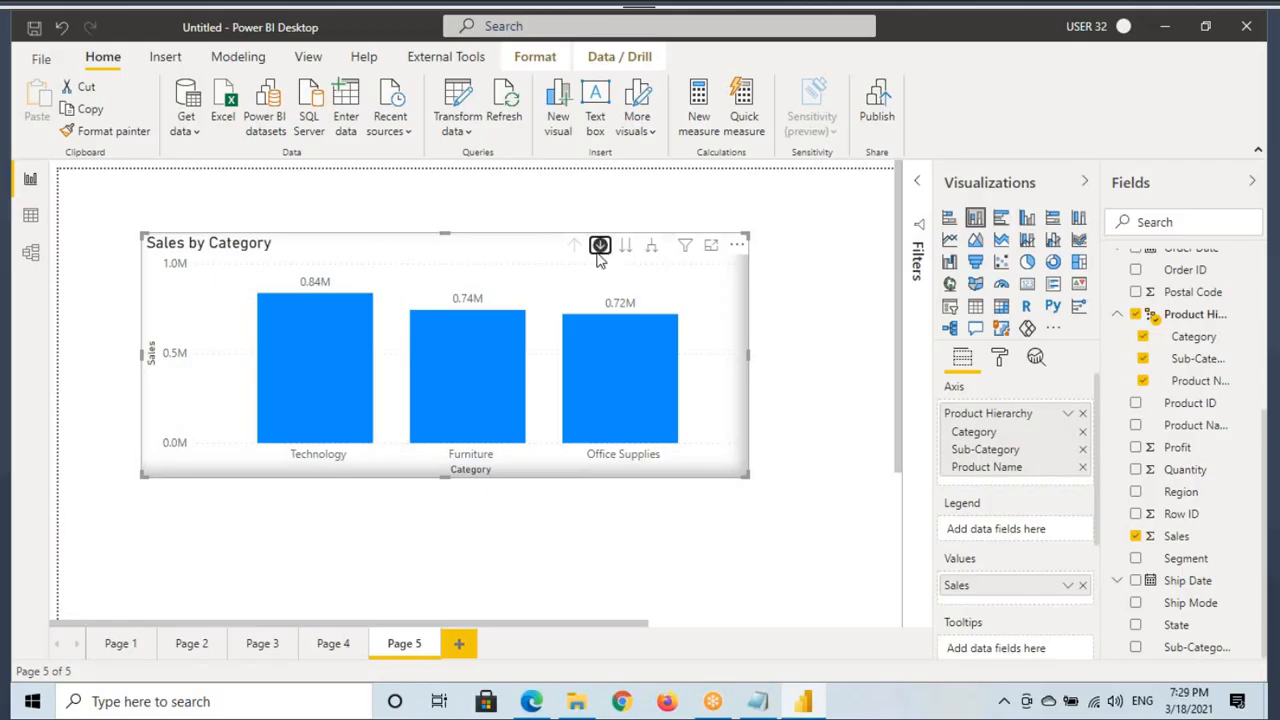
pyautogui.click(314, 375)
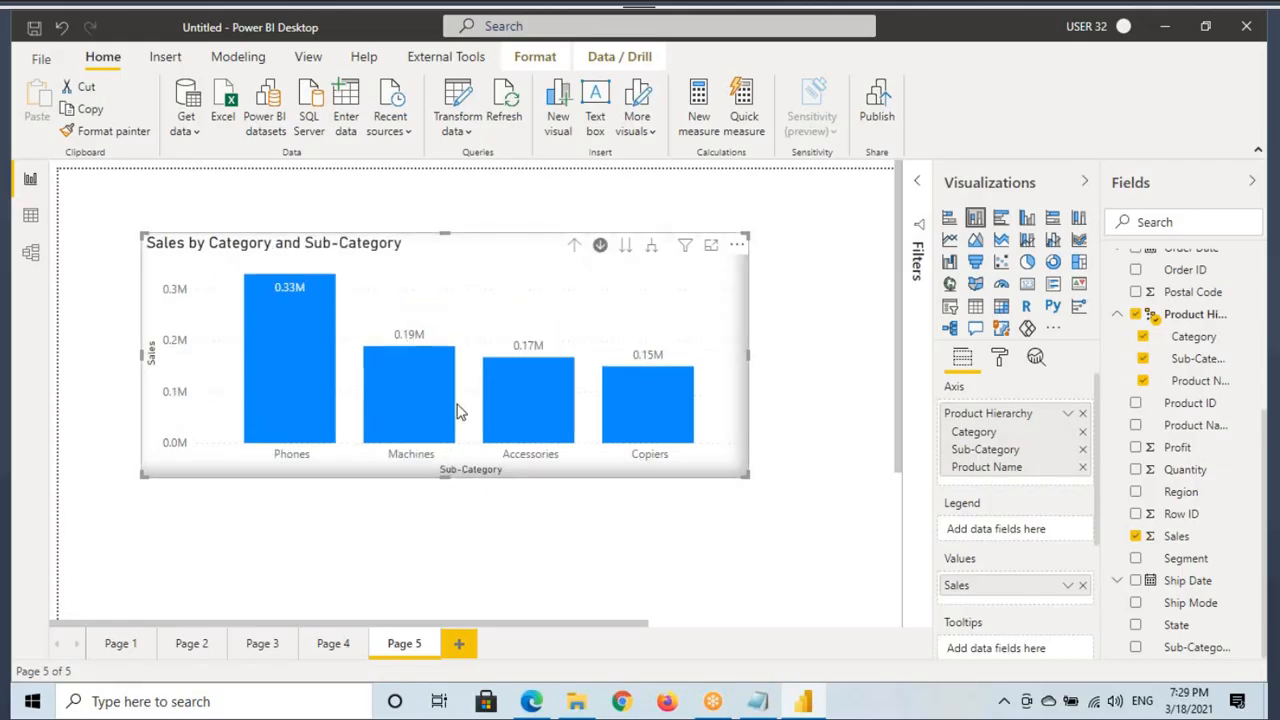
# Move the chart slightly lower on Page 5 and mark its option for expanding all down one level in the hierarchy.
pyautogui.moveTo(541, 312); pyautogui.dragTo(513, 340)
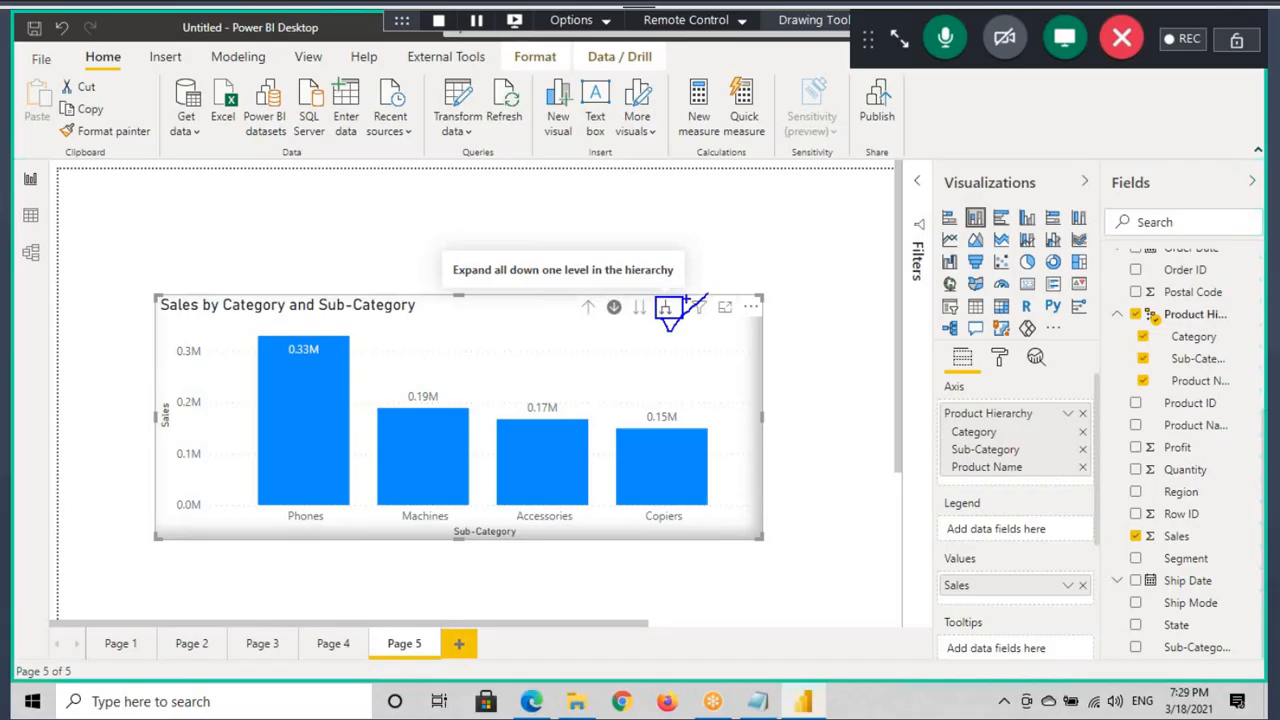
# Drill the sales chart back up to Category and move it slightly lower on Page 5.
pyautogui.click(588, 307)
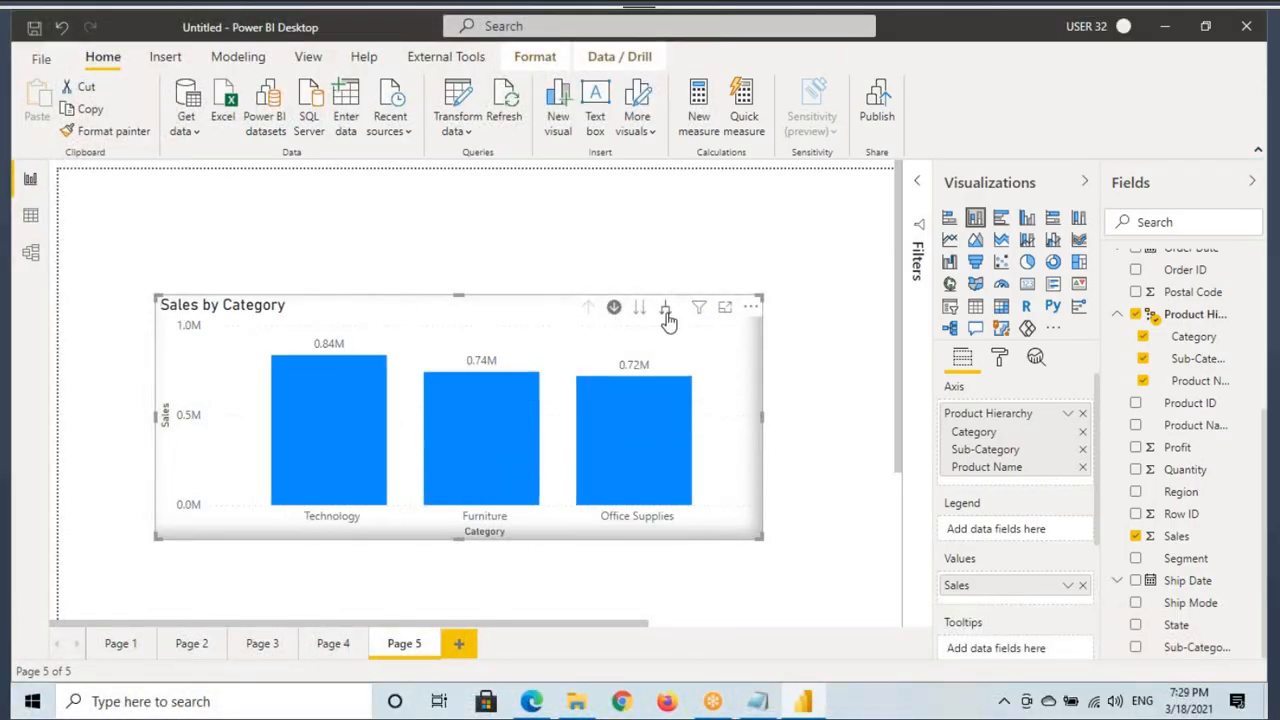
pyautogui.moveTo(488, 331); pyautogui.dragTo(438, 332)
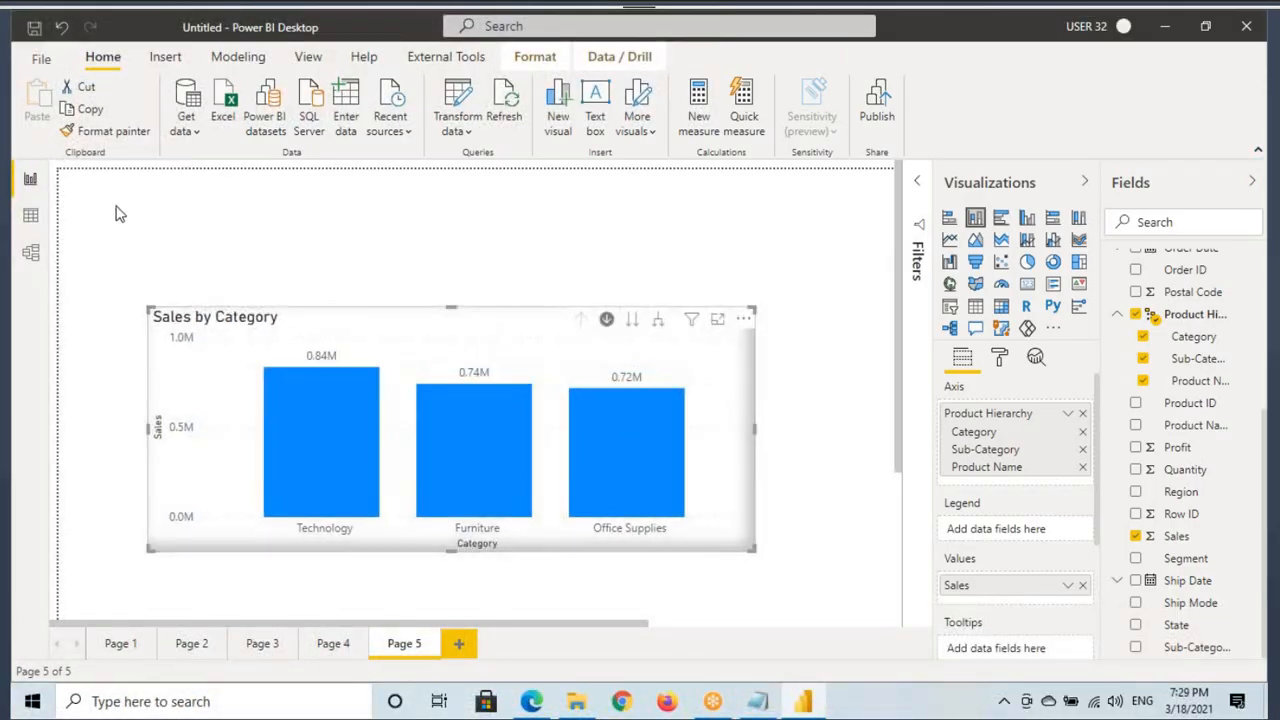
pyautogui.click(182, 208)
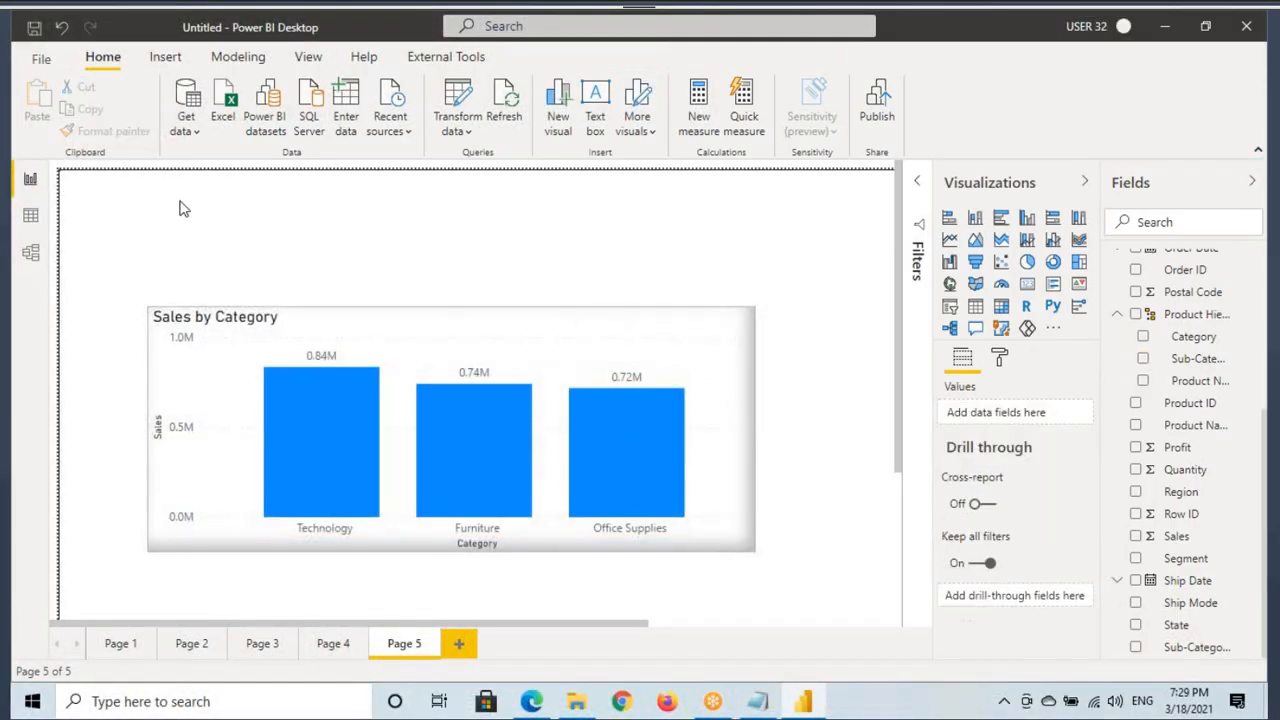
# Add a card visual to Page 5, shrink it to a small box and fill it with the Quantity field.
pyautogui.click(1027, 283)
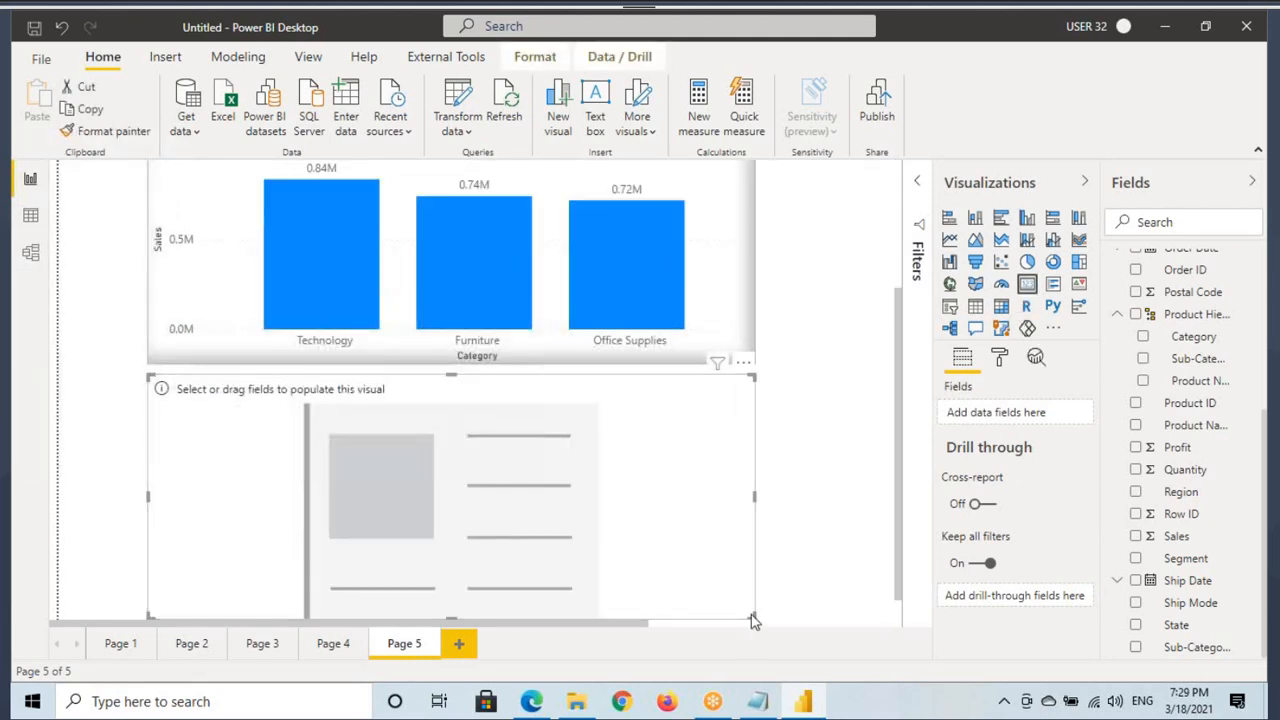
pyautogui.moveTo(752, 617); pyautogui.dragTo(352, 468)
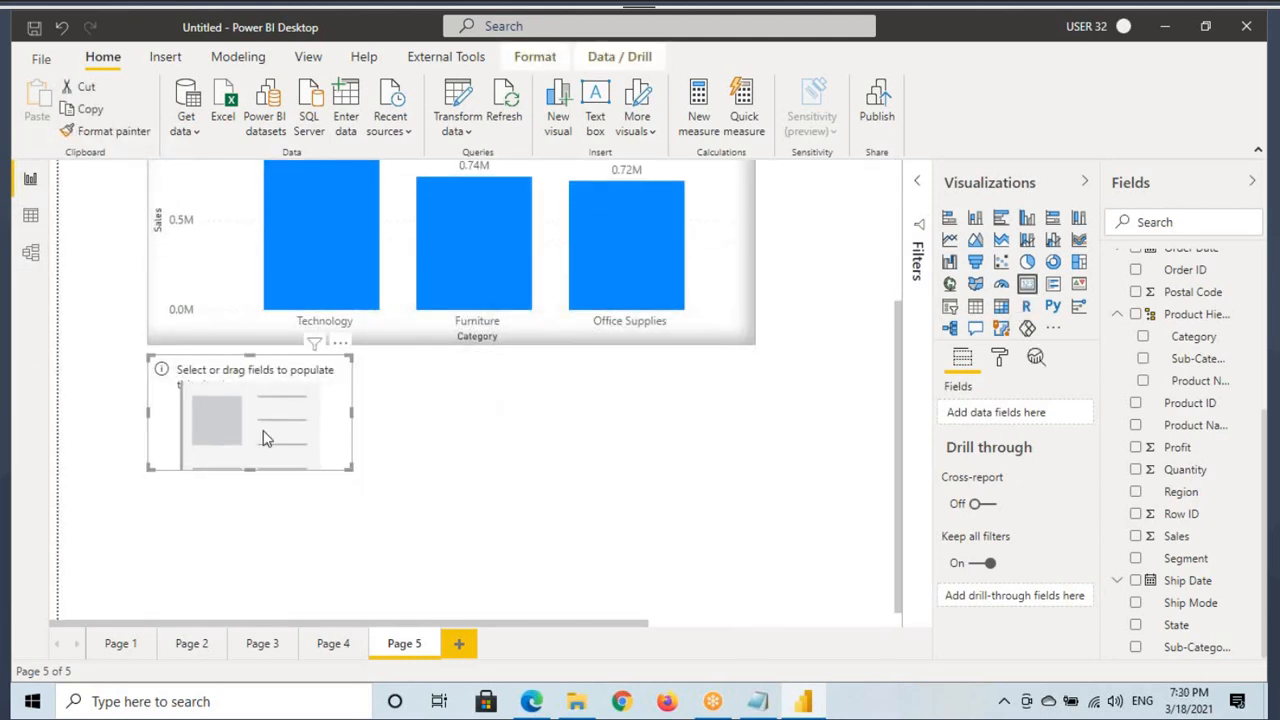
pyautogui.click(1183, 543)
pyautogui.moveTo(1185, 470); pyautogui.dragTo(250, 414)
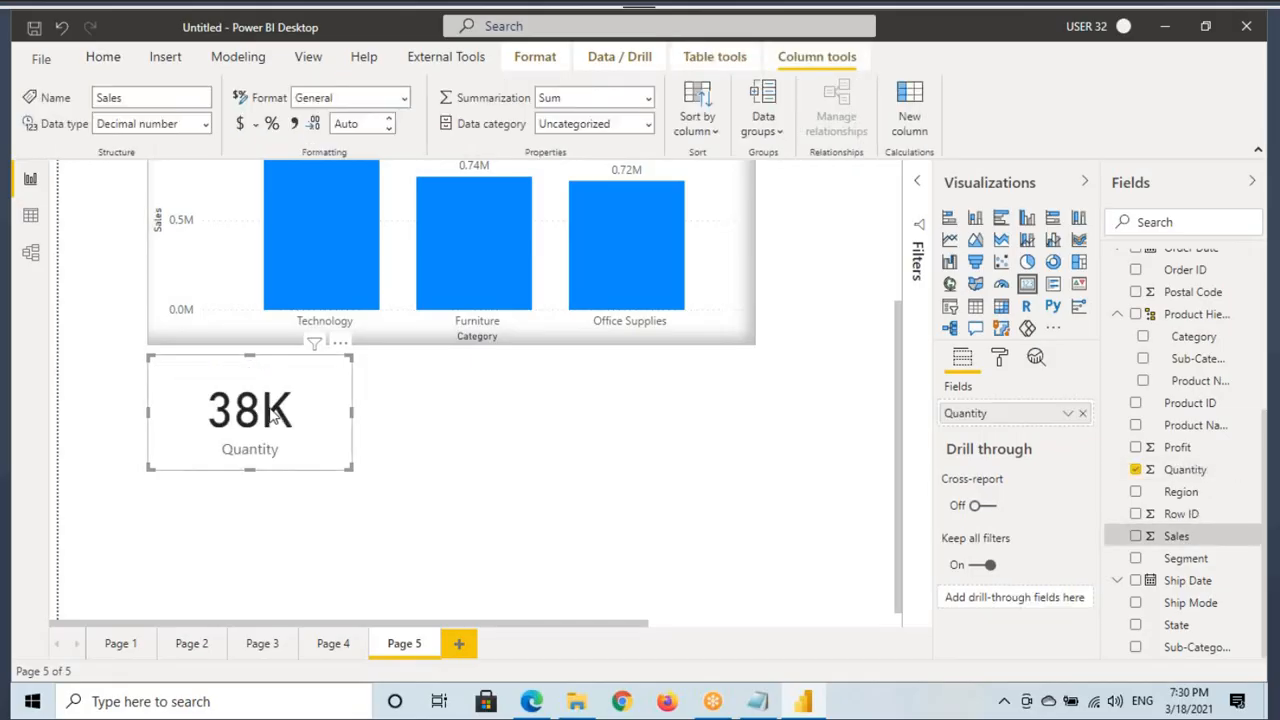
# Copy the chart's formatting onto the Quantity card with Format painter and move the card above the chart.
pyautogui.click(280, 175)
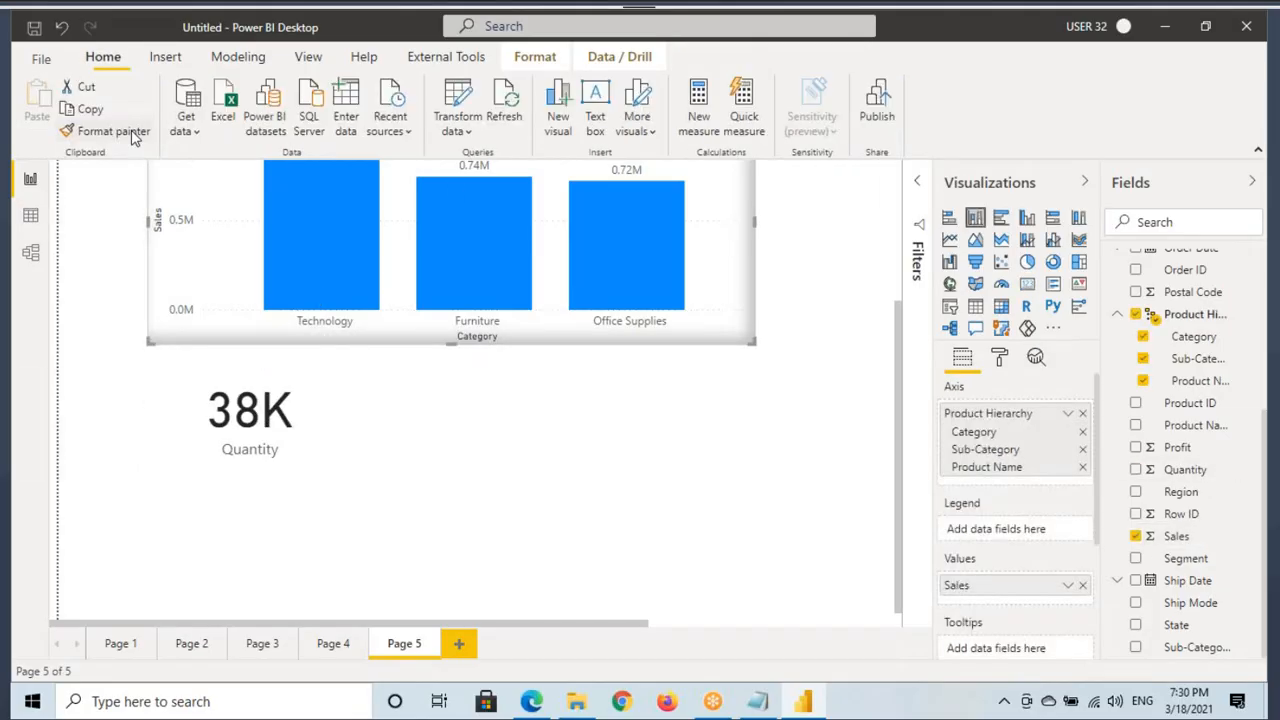
pyautogui.click(298, 437)
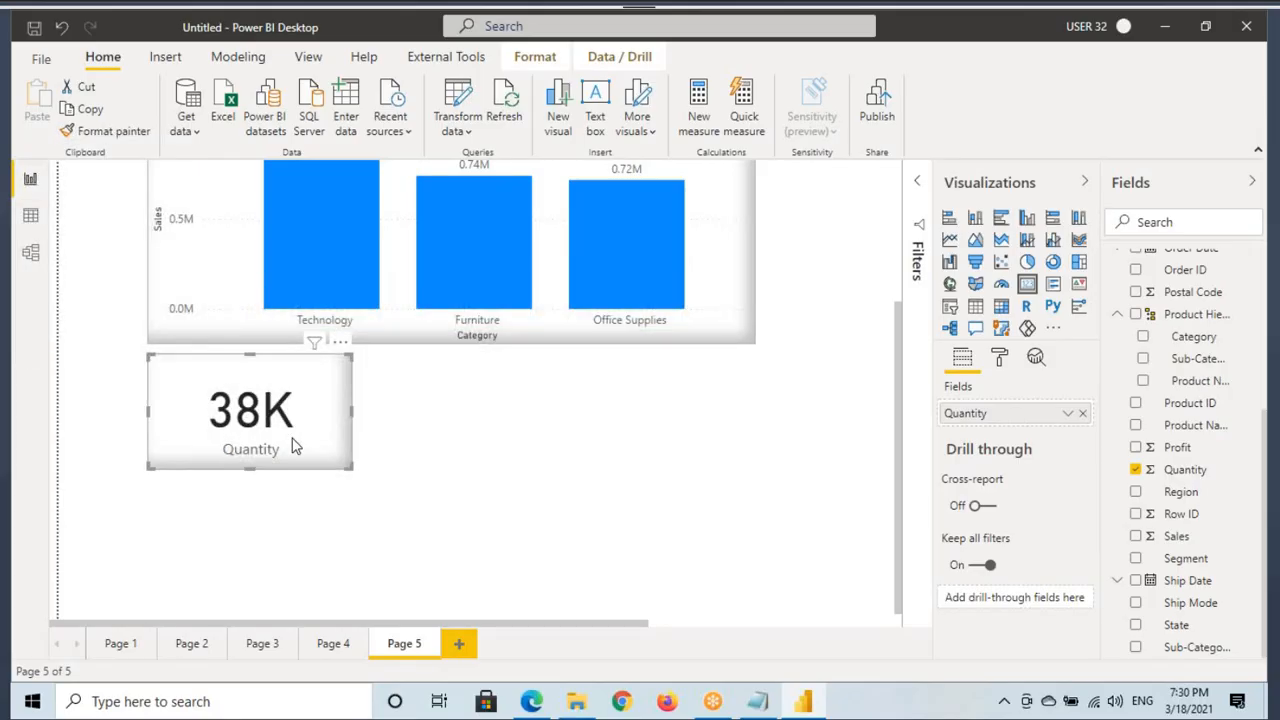
pyautogui.scroll(3, 285, 473)
pyautogui.moveTo(272, 603); pyautogui.dragTo(266, 183)
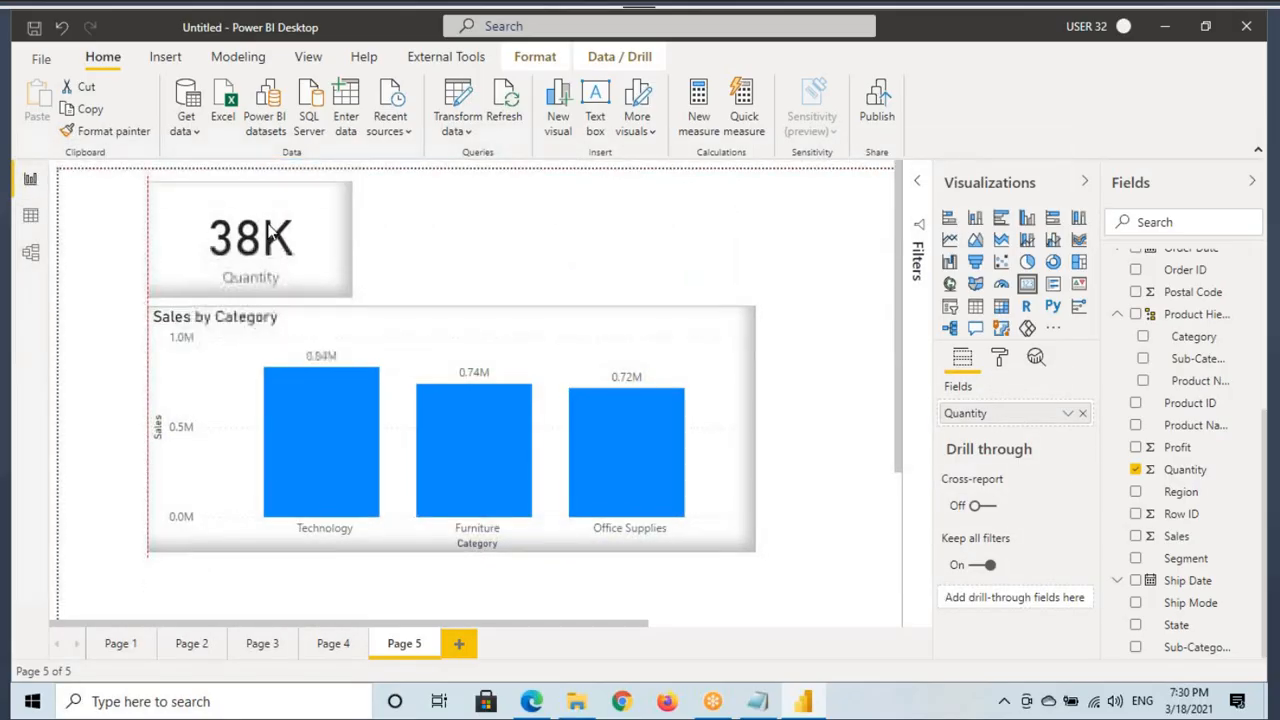
# Paste a copy of the Quantity card, place the two cards side by side above the chart, and replace the copy's field with Sales.
pyautogui.click(476, 215)
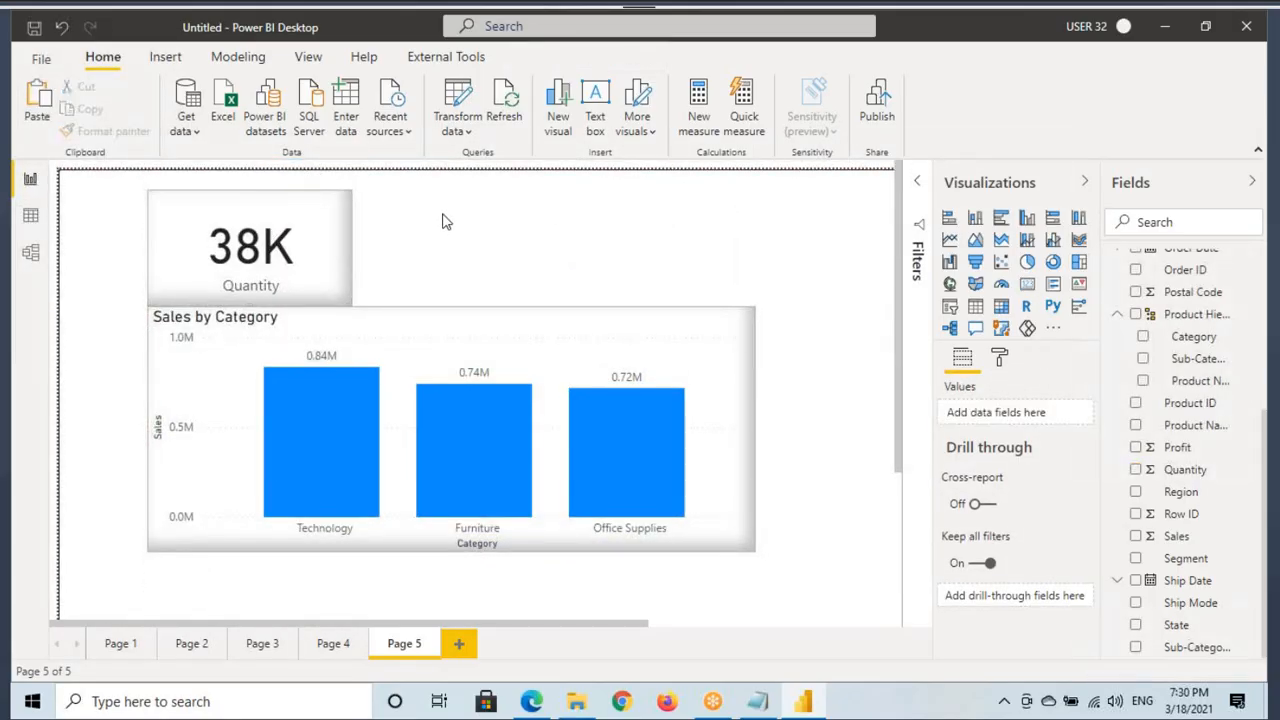
pyautogui.hotkey('ctrl', 'v')
pyautogui.moveTo(282, 255); pyautogui.dragTo(254, 228)
pyautogui.moveTo(446, 227); pyautogui.dragTo(420, 228)
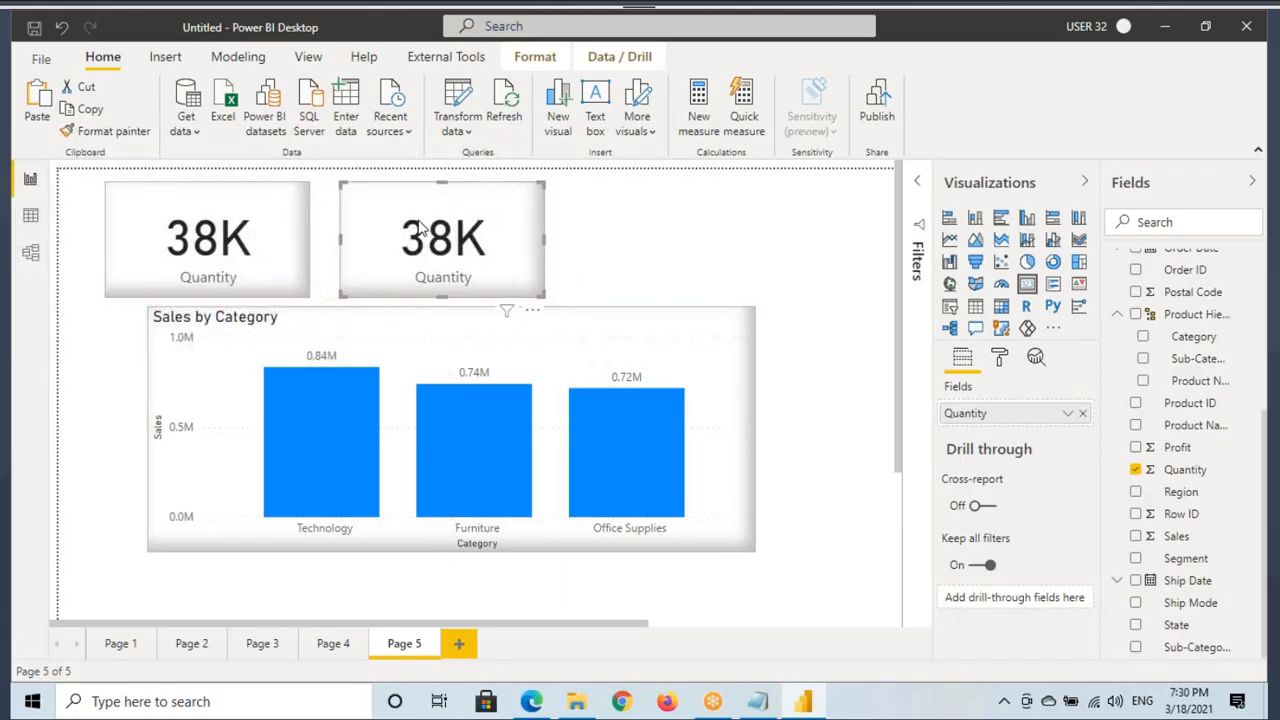
pyautogui.click(1082, 413)
pyautogui.moveTo(1182, 542); pyautogui.dragTo(1000, 410)
pyautogui.click(678, 247)
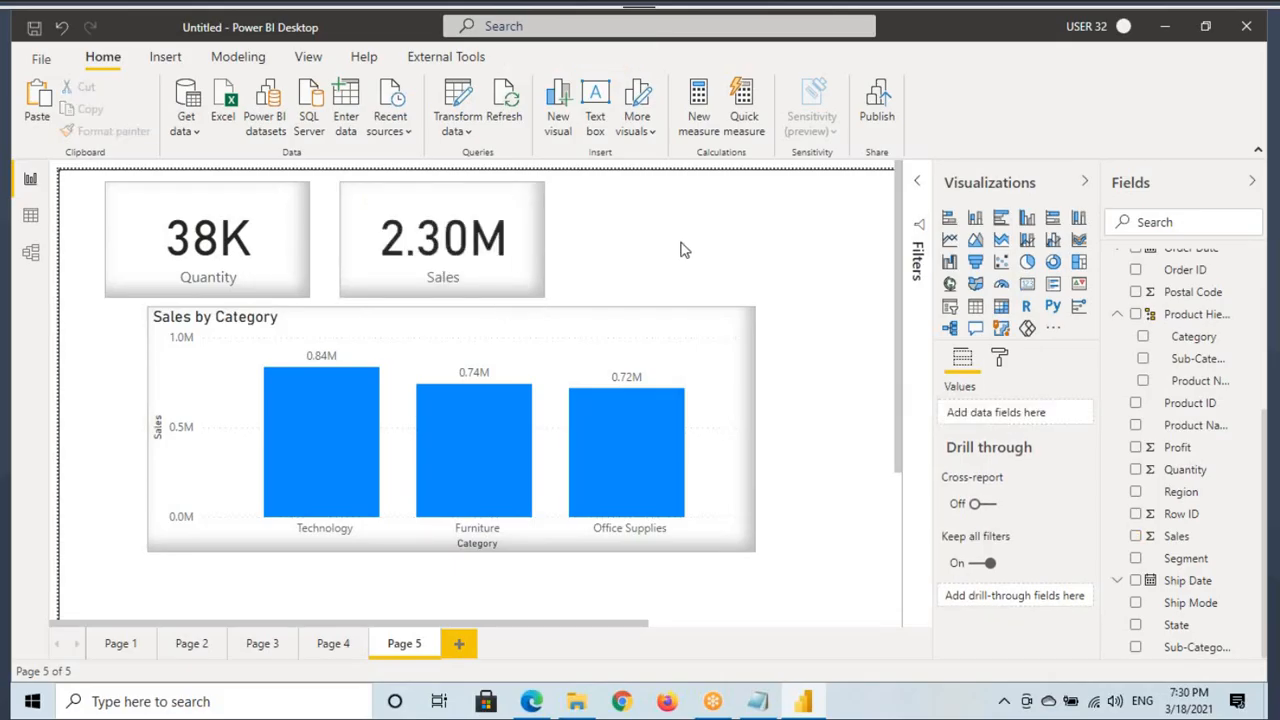
# Paste a third card beside the Sales card and replace its Quantity field with Profit.
pyautogui.hotkey('ctrl', 'v')
pyautogui.moveTo(321, 247); pyautogui.dragTo(740, 234)
pyautogui.click(1082, 413)
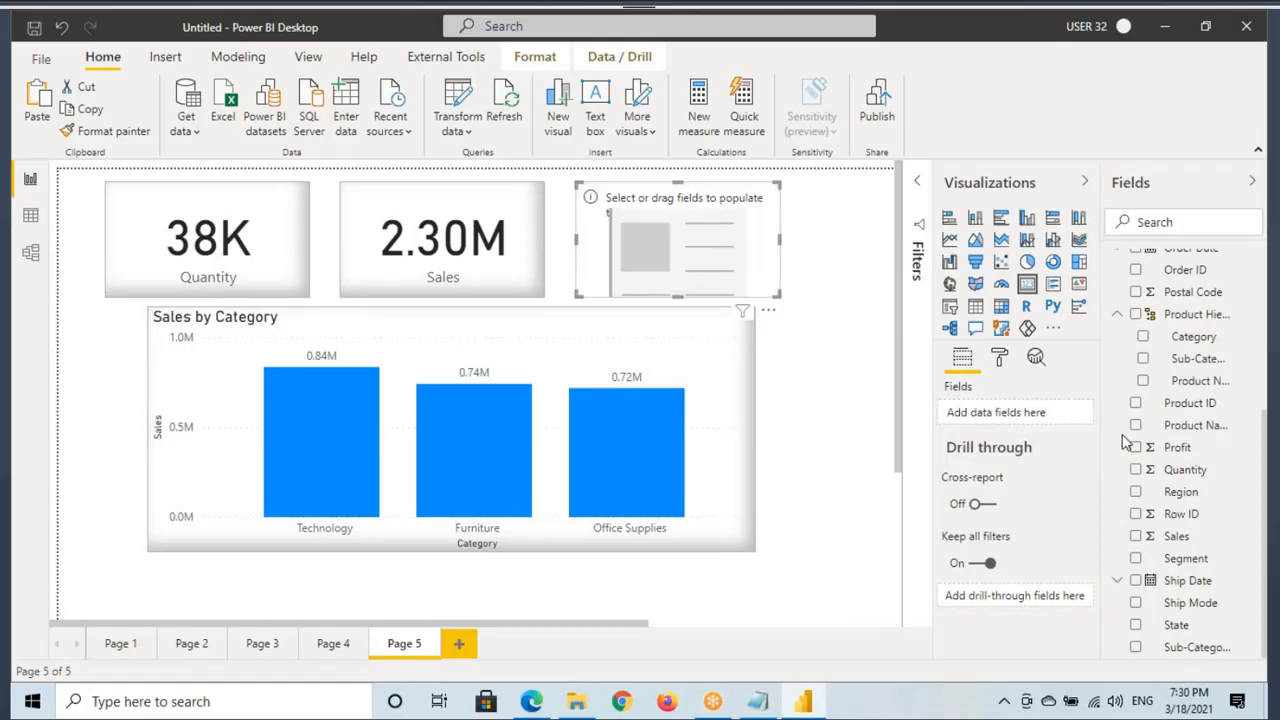
pyautogui.moveTo(1177, 447); pyautogui.dragTo(1046, 423)
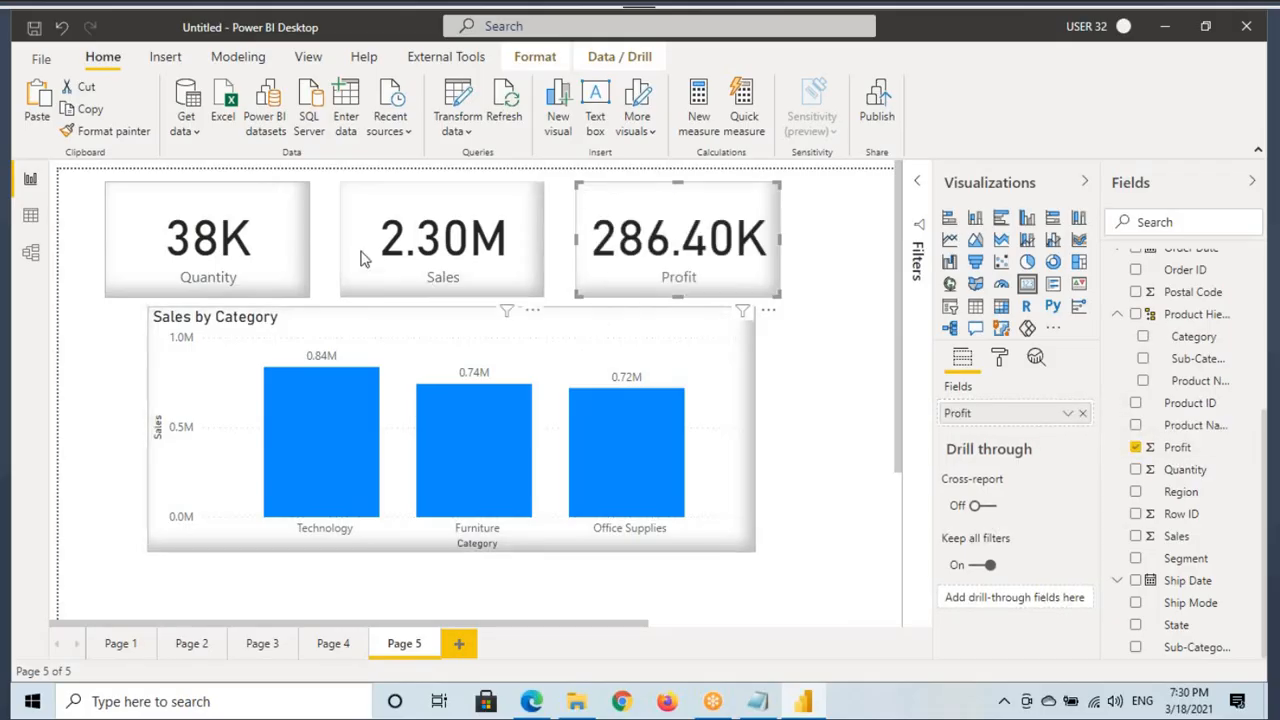
# Move the Sales by Category chart down to leave a gap below the cards, and point out the Quantity, Sales and Profit cards.
pyautogui.click(370, 260)
pyautogui.moveTo(384, 327); pyautogui.dragTo(368, 370)
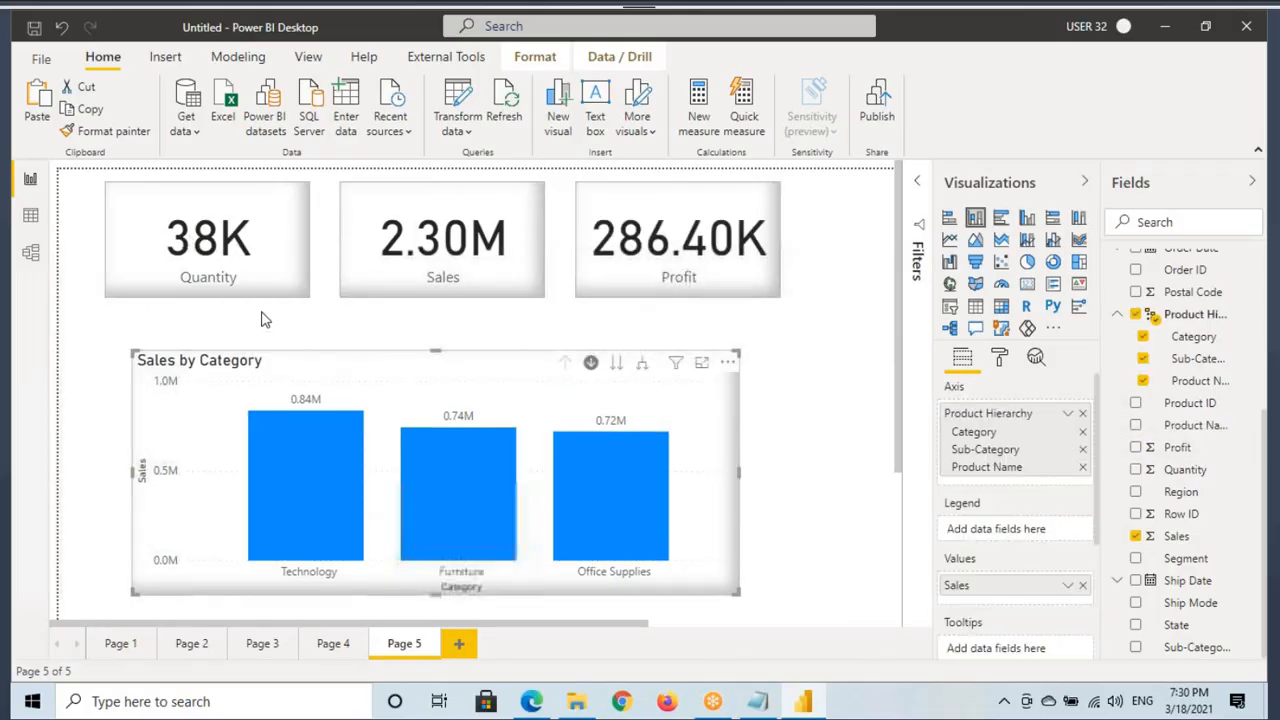
pyautogui.click(213, 255)
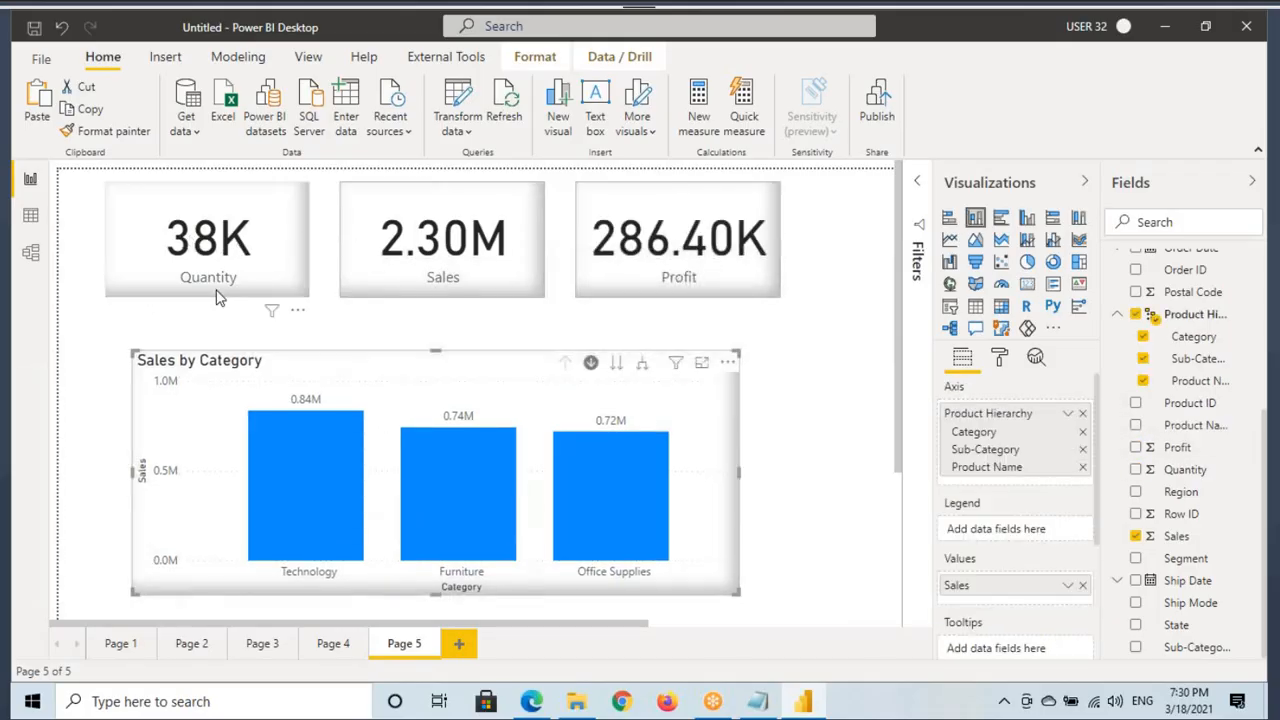
pyautogui.click(427, 283)
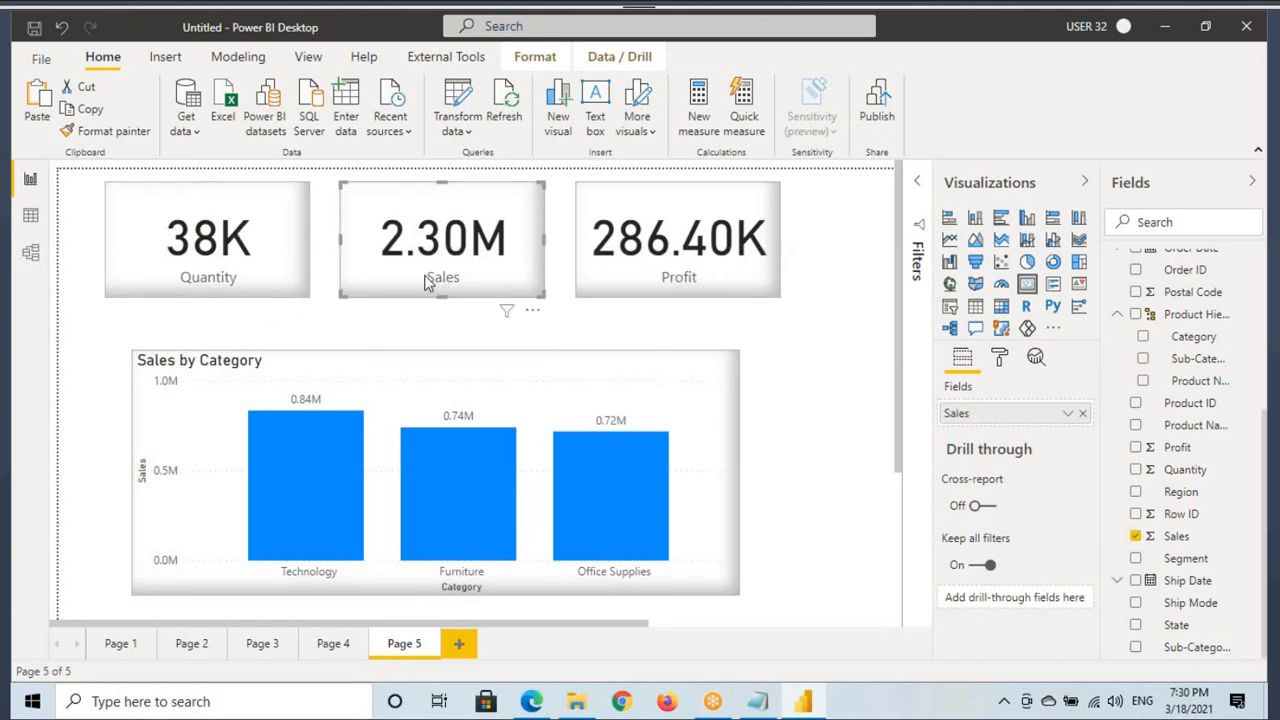
pyautogui.click(688, 260)
pyautogui.moveTo(574, 393); pyautogui.dragTo(580, 389)
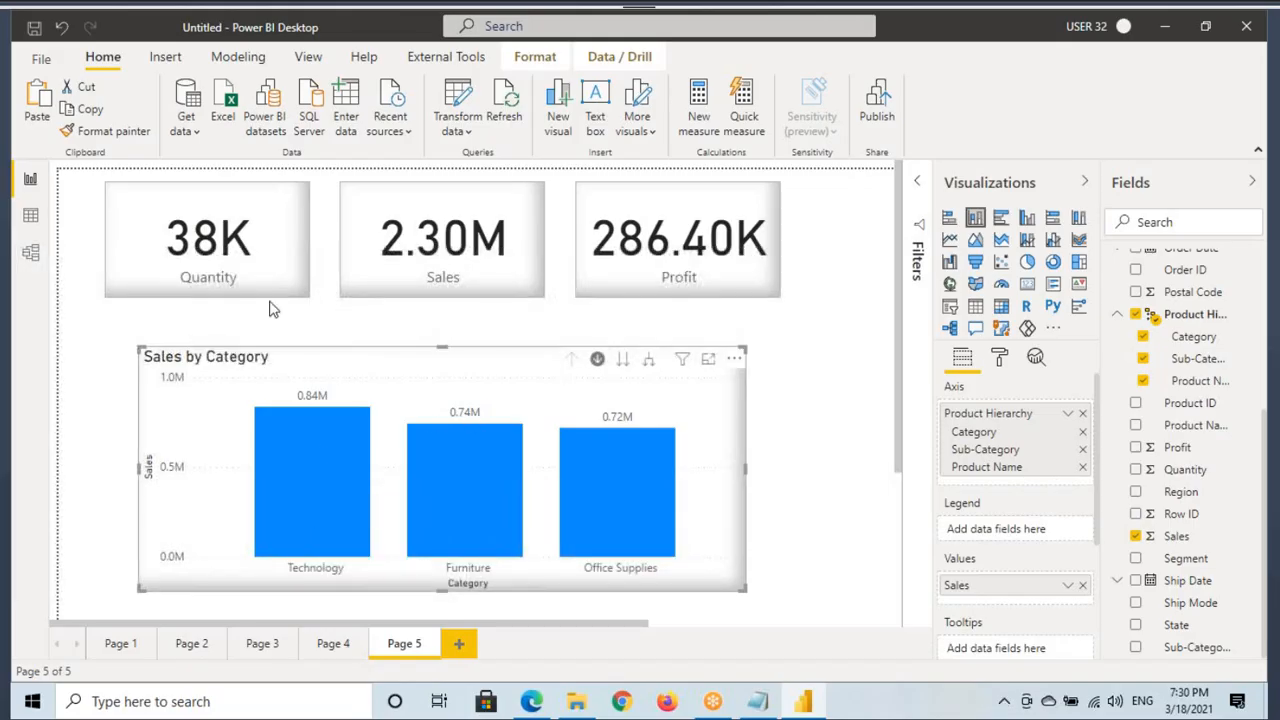
pyautogui.click(225, 252)
pyautogui.click(445, 252)
pyautogui.click(673, 250)
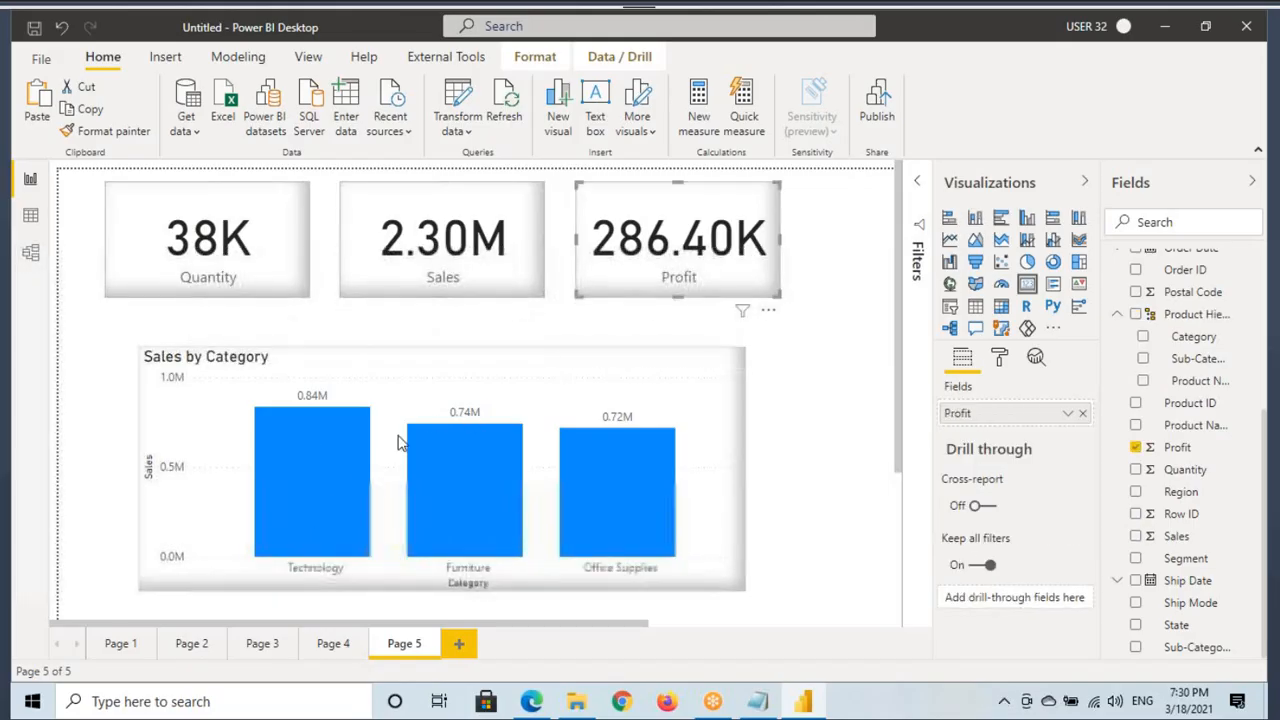
# Drill into Technology, mark the chart's axis titles and the three card values, and note 38K above the Quantity card.
pyautogui.click(312, 473)
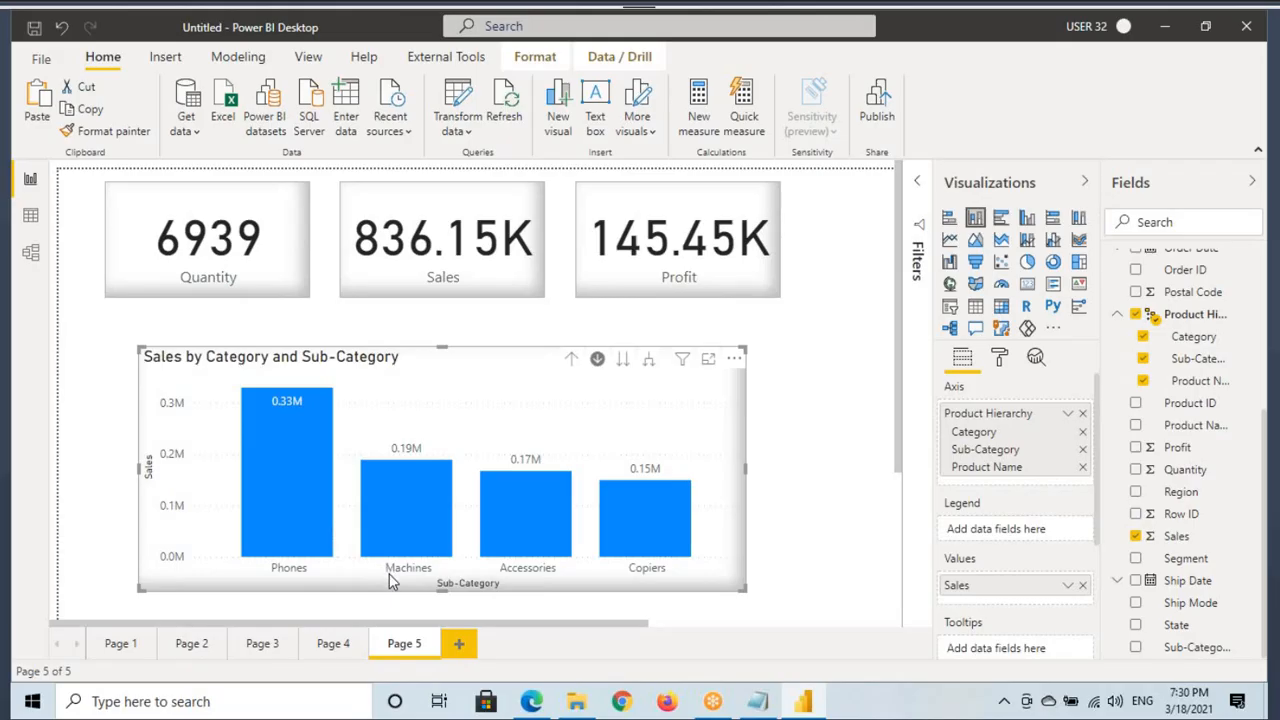
pyautogui.moveTo(424, 574); pyautogui.dragTo(536, 600)
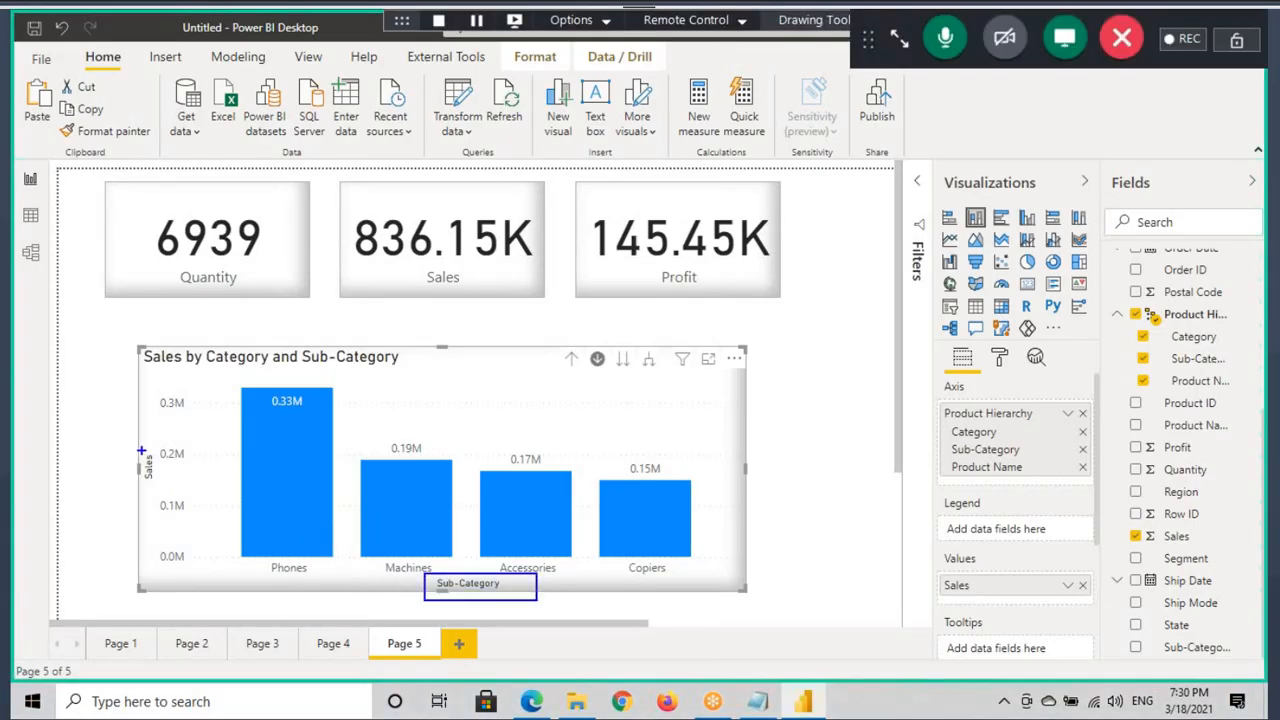
pyautogui.moveTo(137, 444); pyautogui.dragTo(165, 505)
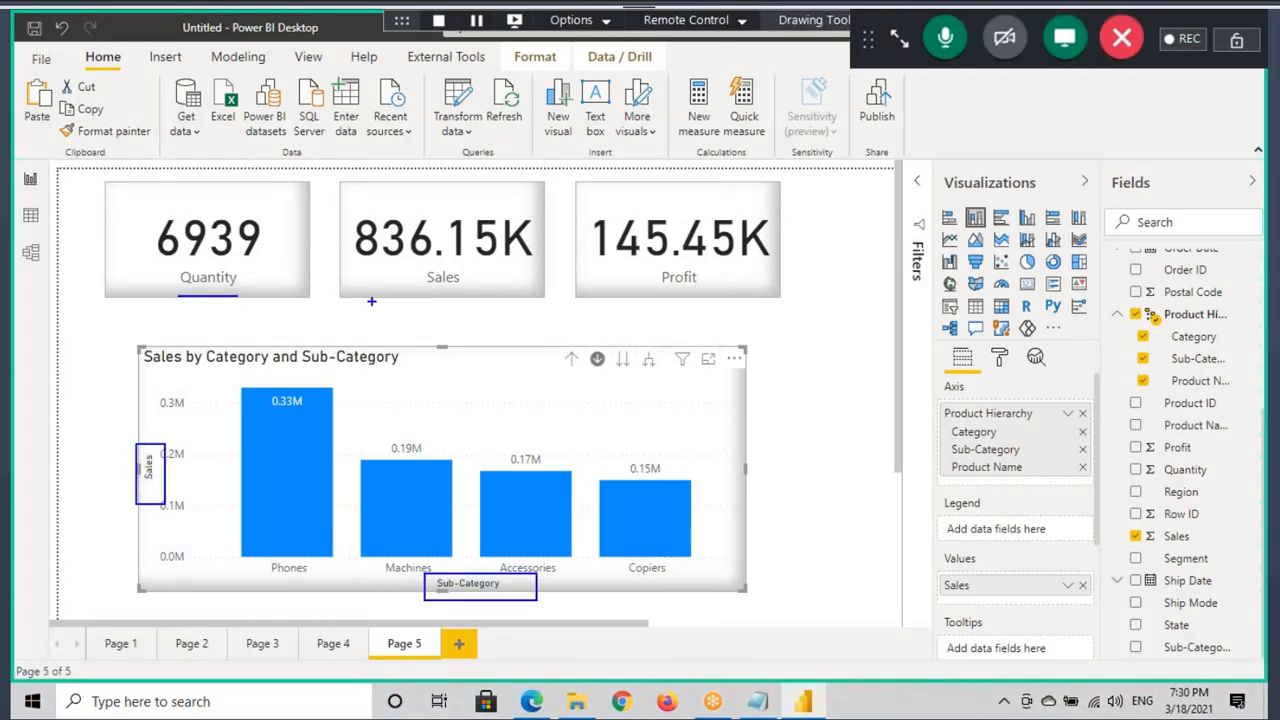
pyautogui.moveTo(399, 300); pyautogui.dragTo(494, 299)
pyautogui.moveTo(614, 297); pyautogui.dragTo(709, 296)
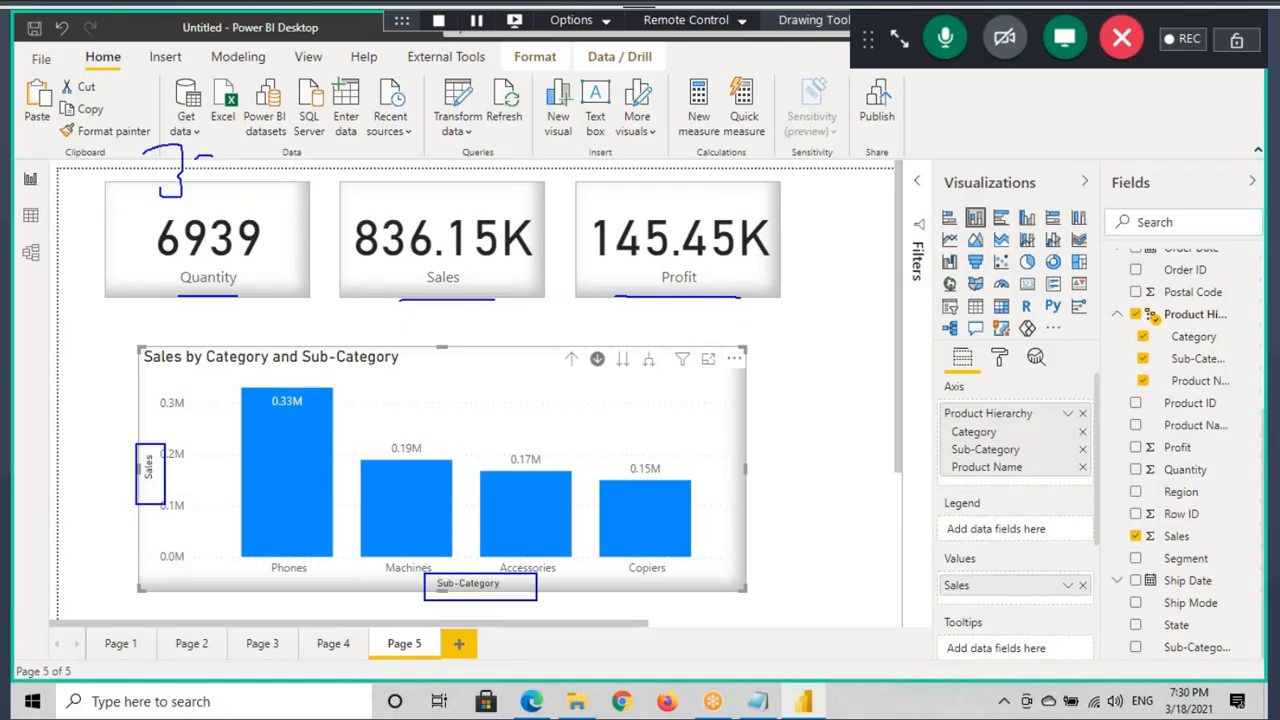
pyautogui.moveTo(200, 158)
pyautogui.mouseDown()
pyautogui.moveTo(222, 196)
pyautogui.moveTo(185, 262)
pyautogui.moveTo(230, 226)
pyautogui.mouseUp()
pyautogui.moveTo(533, 210)
pyautogui.mouseDown()
pyautogui.moveTo(355, 252)
pyautogui.moveTo(512, 200)
pyautogui.mouseUp()
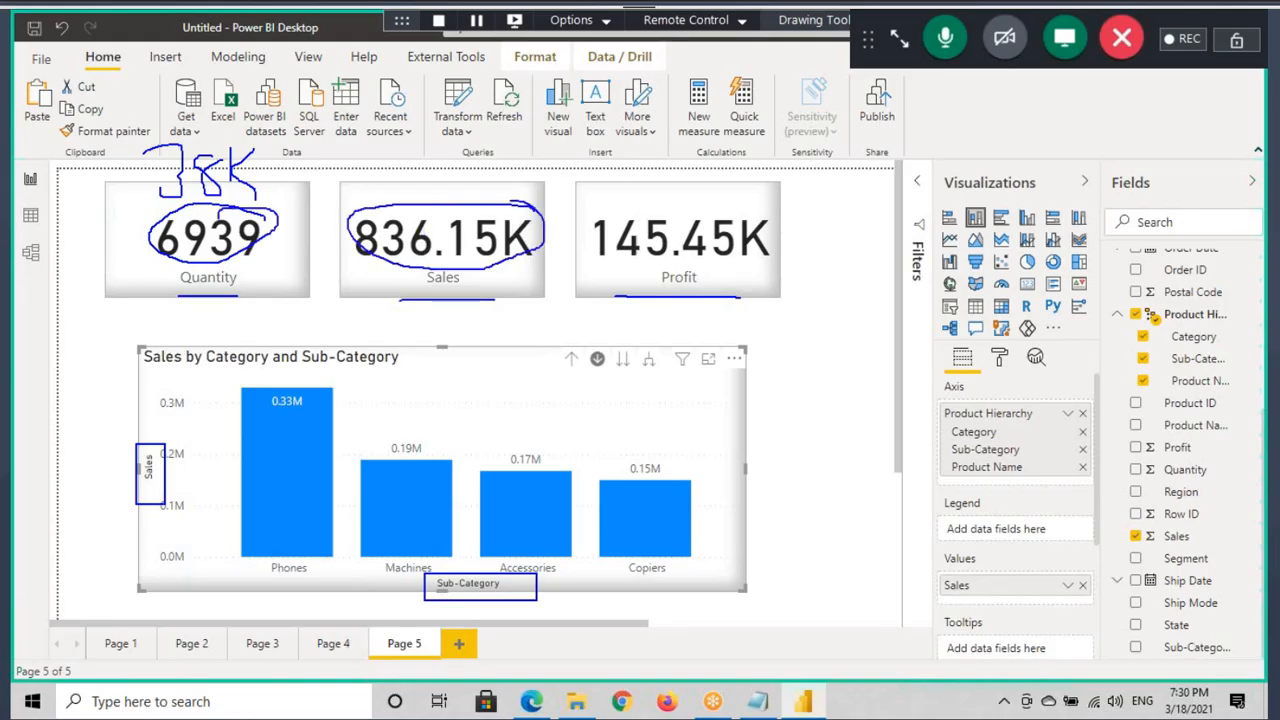
pyautogui.moveTo(732, 212)
pyautogui.mouseDown()
pyautogui.moveTo(588, 250)
pyautogui.moveTo(775, 210)
pyautogui.mouseUp()
pyautogui.press('Escape')
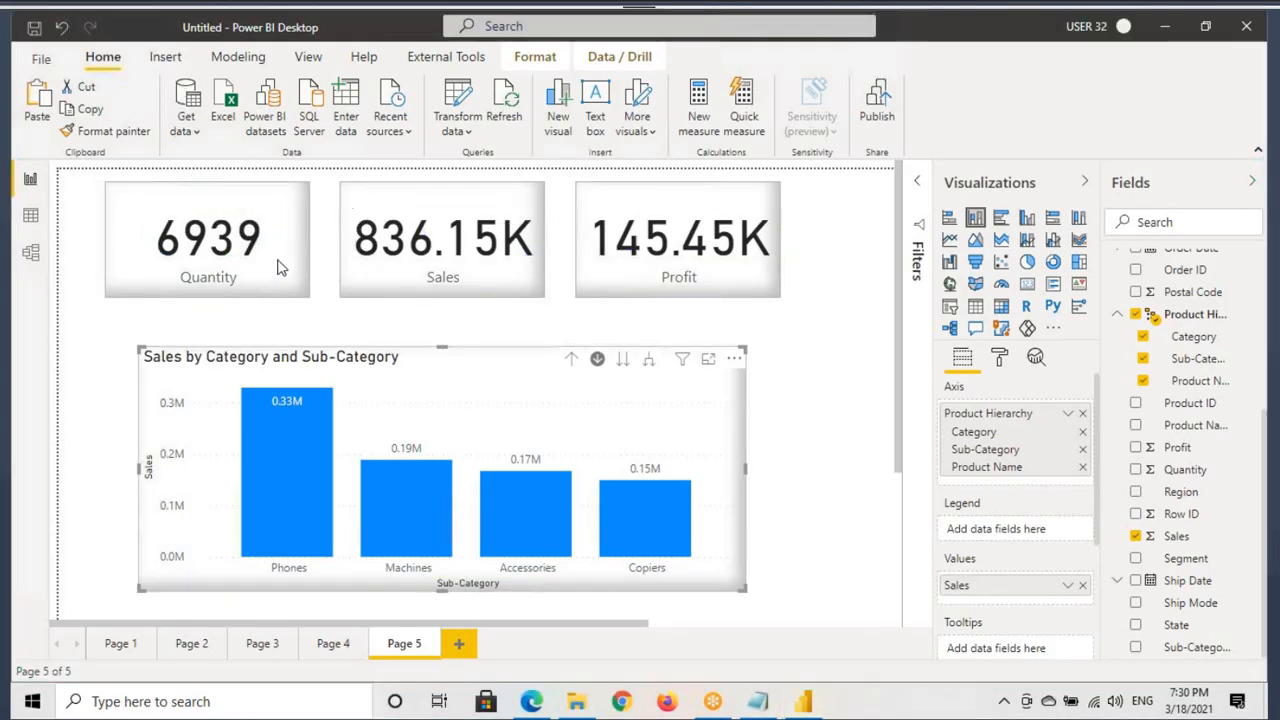
# Check the filters and slicers affecting the Quantity, Sales and Profit cards.
pyautogui.click(268, 261)
pyautogui.moveTo(272, 311)
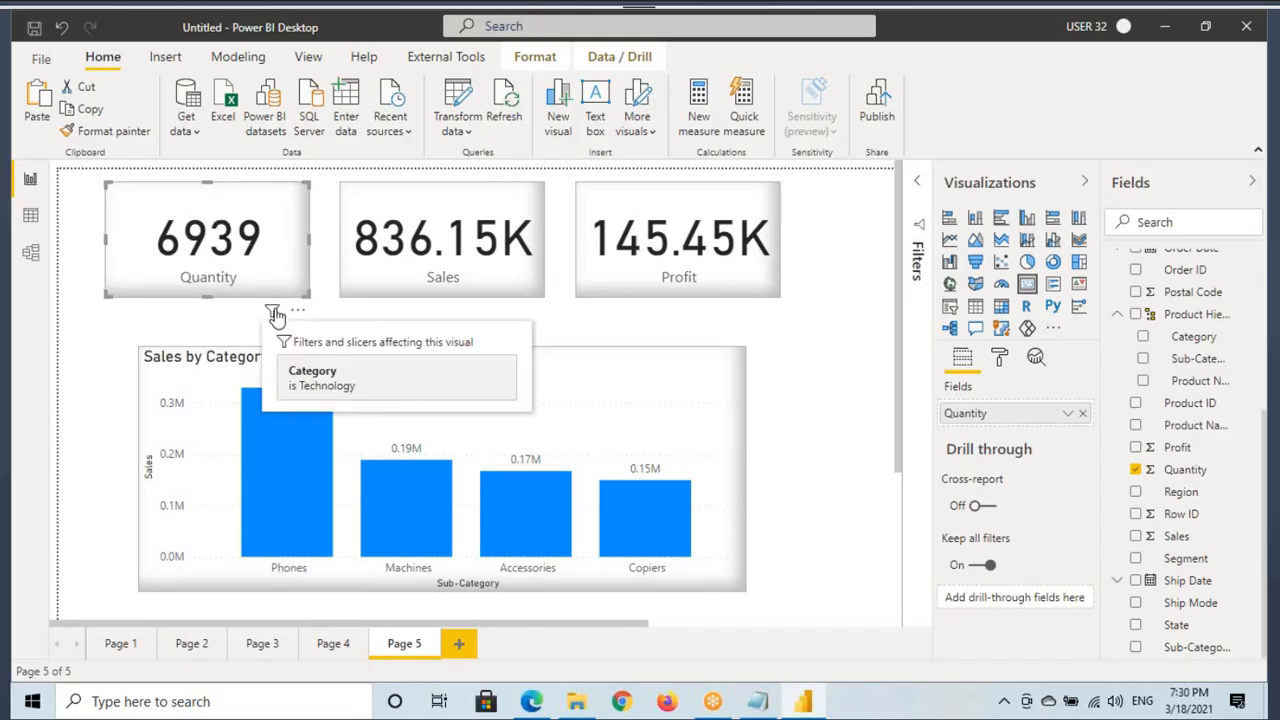
pyautogui.click(451, 248)
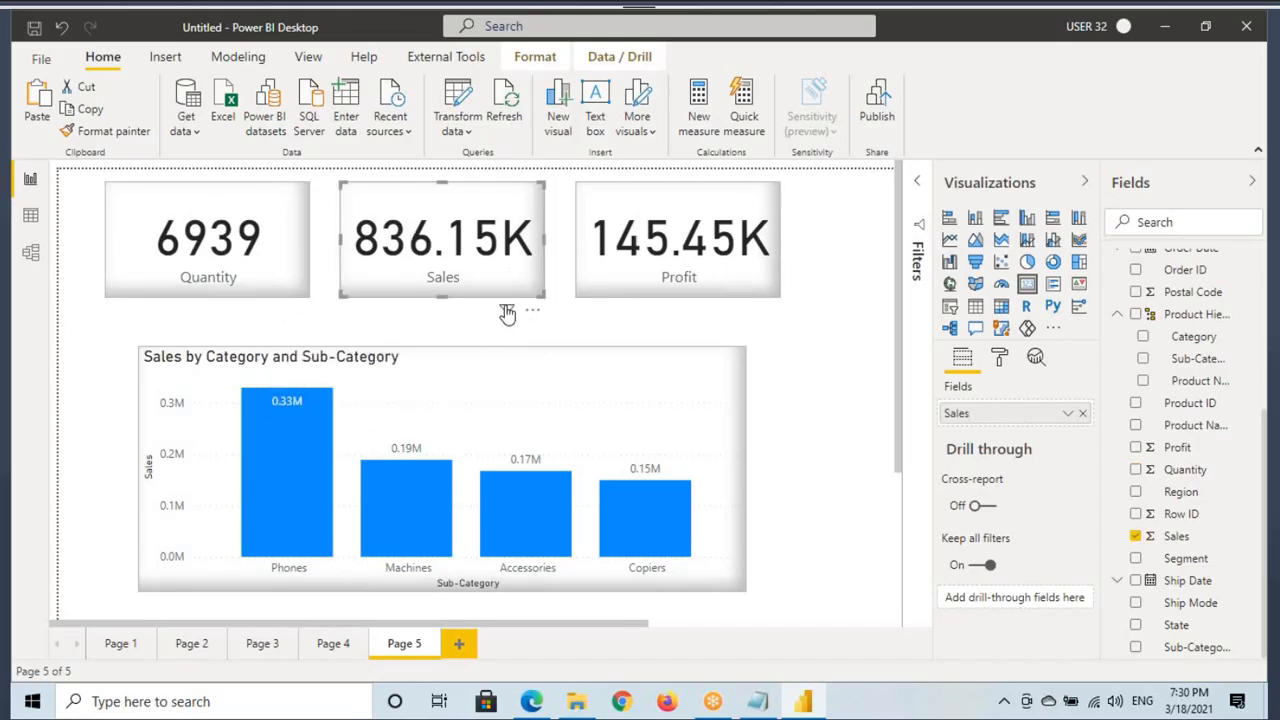
pyautogui.click(652, 242)
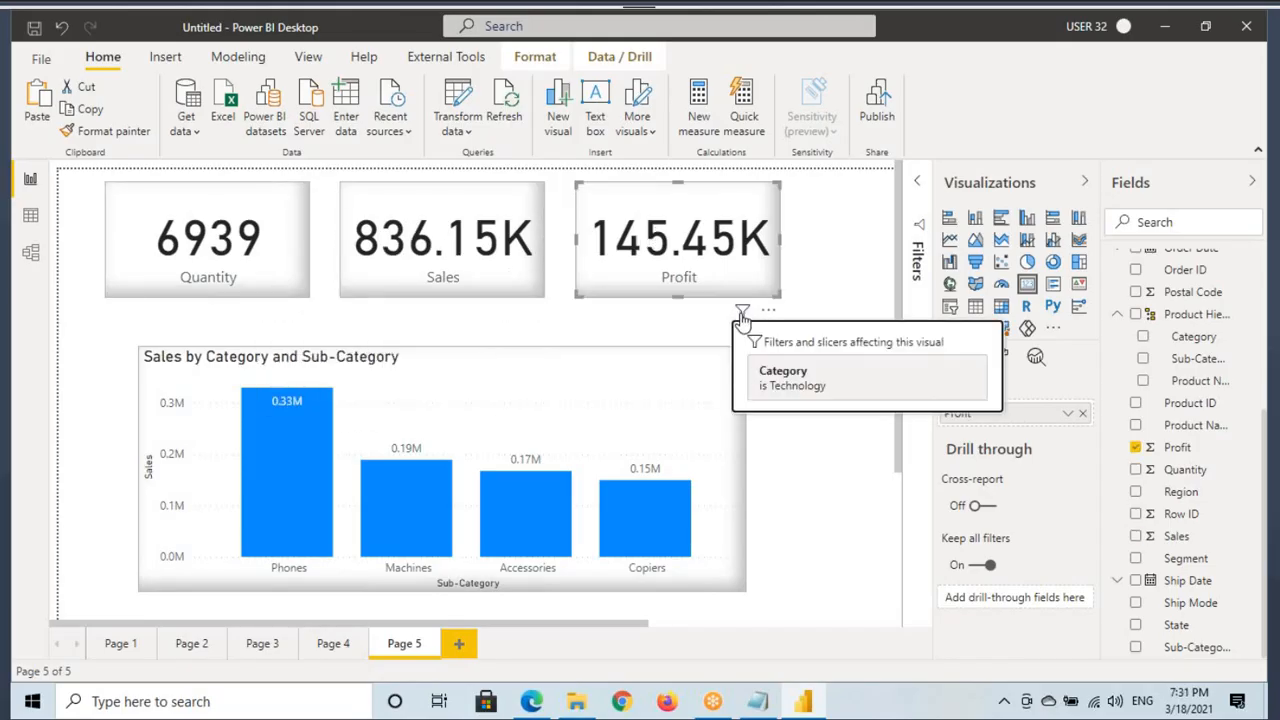
# Mark the drilled-down chart with a frame and an arrow, underline and strike across the card values, and clear the markings.
pyautogui.click(505, 428)
pyautogui.moveTo(434, 430)
pyautogui.mouseDown()
pyautogui.moveTo(462, 442)
pyautogui.moveTo(538, 394)
pyautogui.mouseUp()
pyautogui.moveTo(172, 263); pyautogui.dragTo(236, 257)
pyautogui.moveTo(362, 268); pyautogui.dragTo(382, 268)
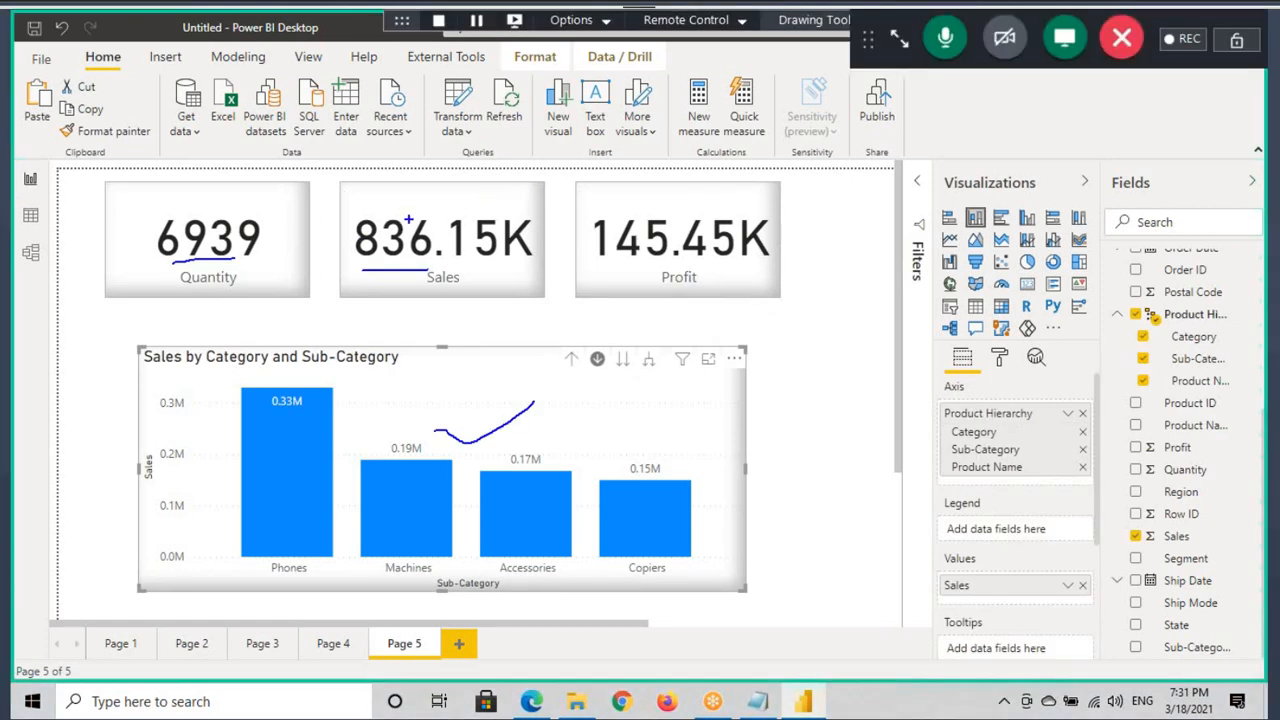
pyautogui.moveTo(144, 350)
pyautogui.mouseDown()
pyautogui.moveTo(312, 462)
pyautogui.moveTo(745, 596)
pyautogui.mouseUp()
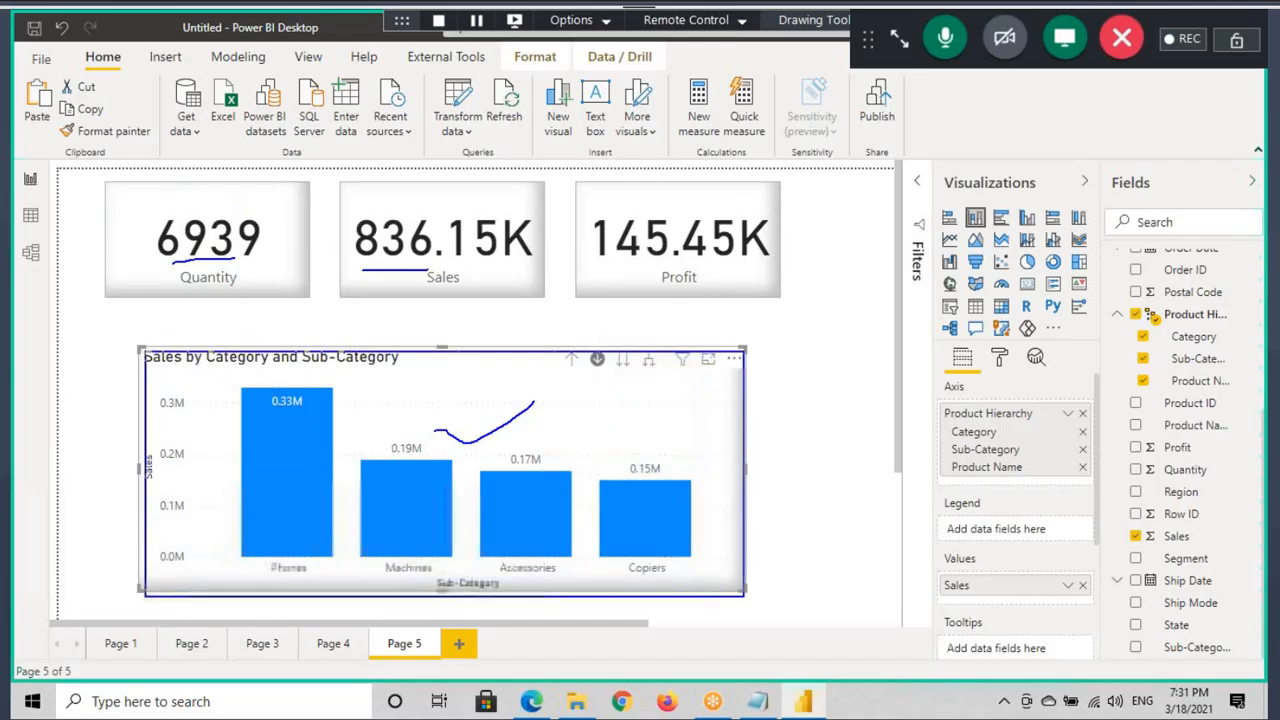
pyautogui.moveTo(845, 384); pyautogui.dragTo(668, 418)
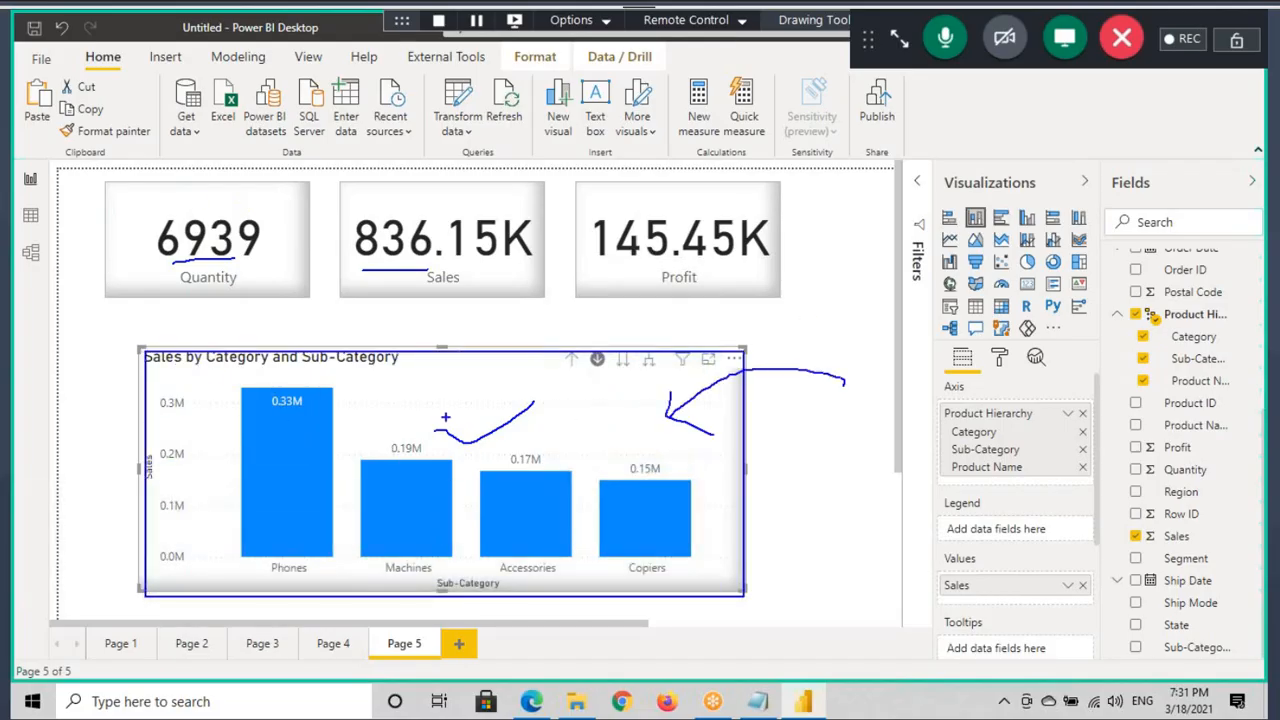
pyautogui.moveTo(120, 303); pyautogui.dragTo(190, 262)
pyautogui.moveTo(562, 252); pyautogui.dragTo(686, 216)
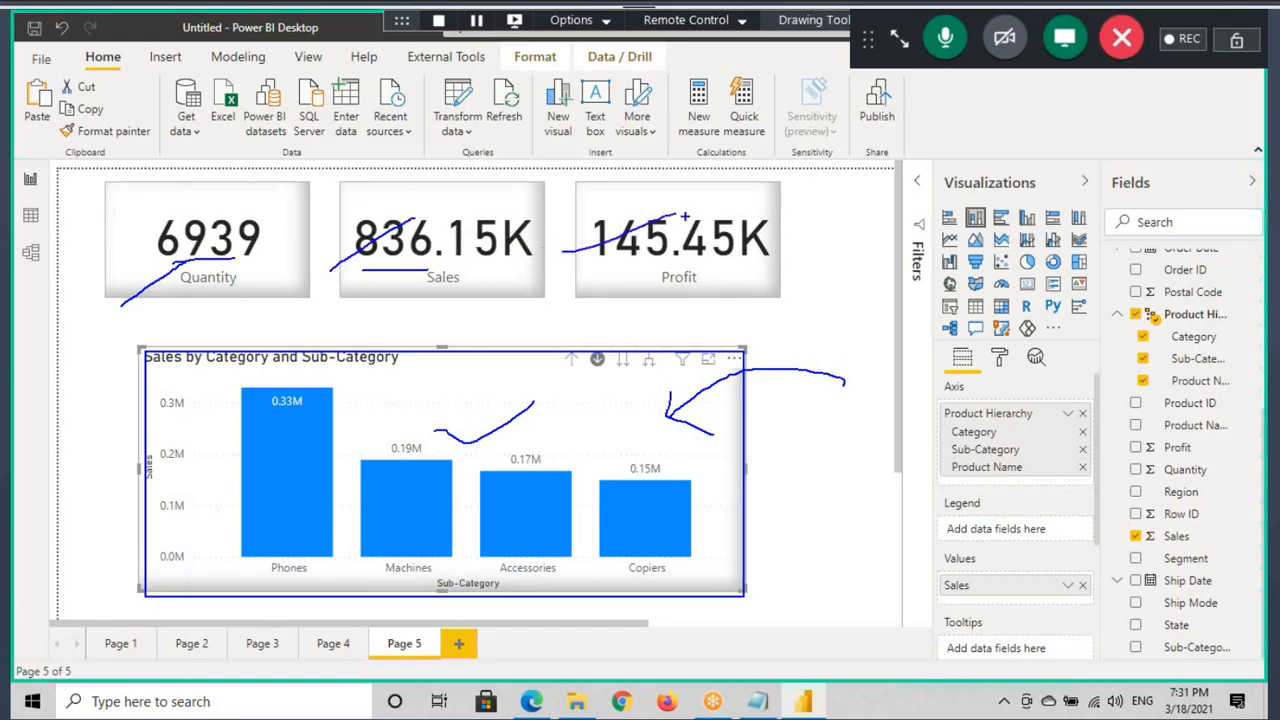
pyautogui.press('Escape')
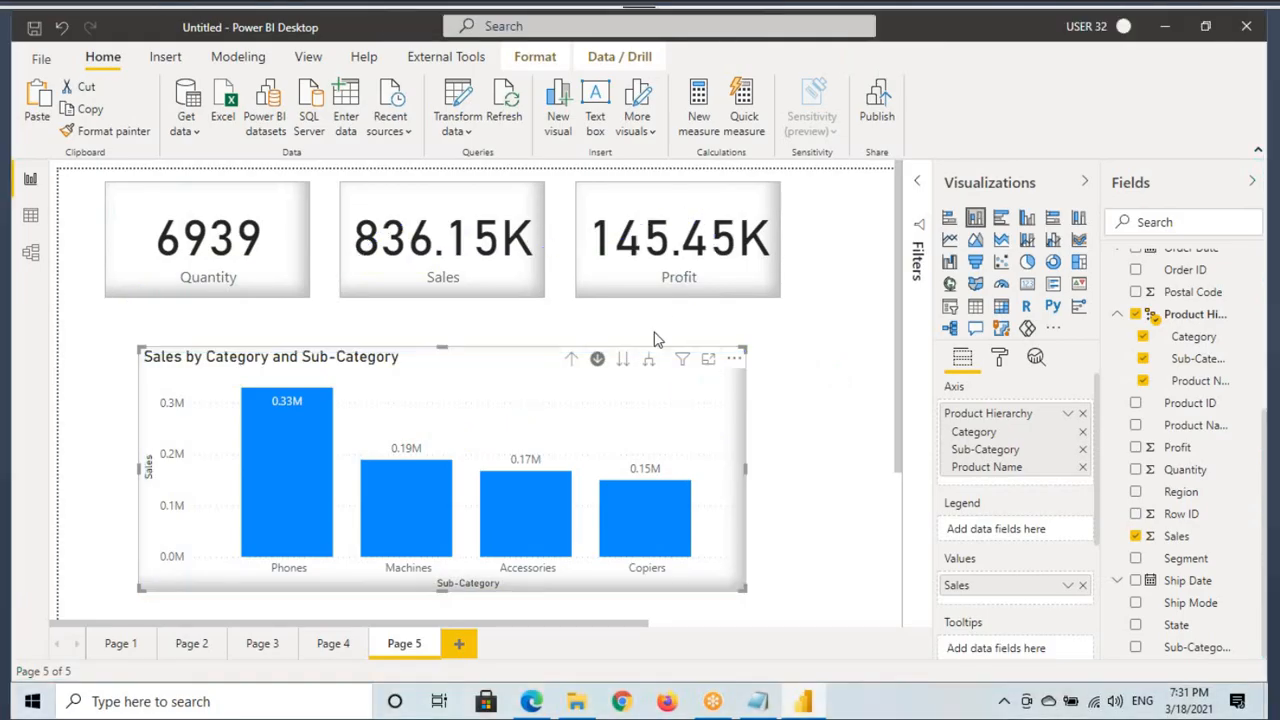
# Drill the chart back up to Category and drill into Furniture.
pyautogui.click(571, 359)
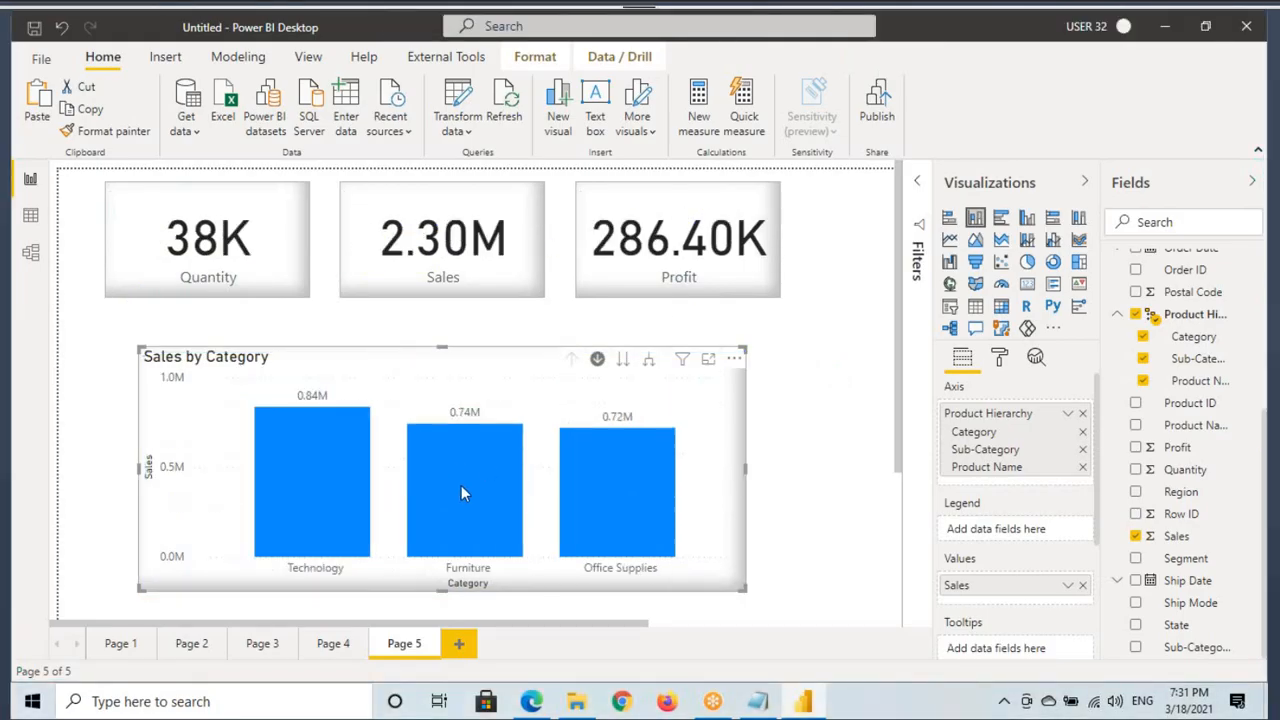
pyautogui.click(474, 463)
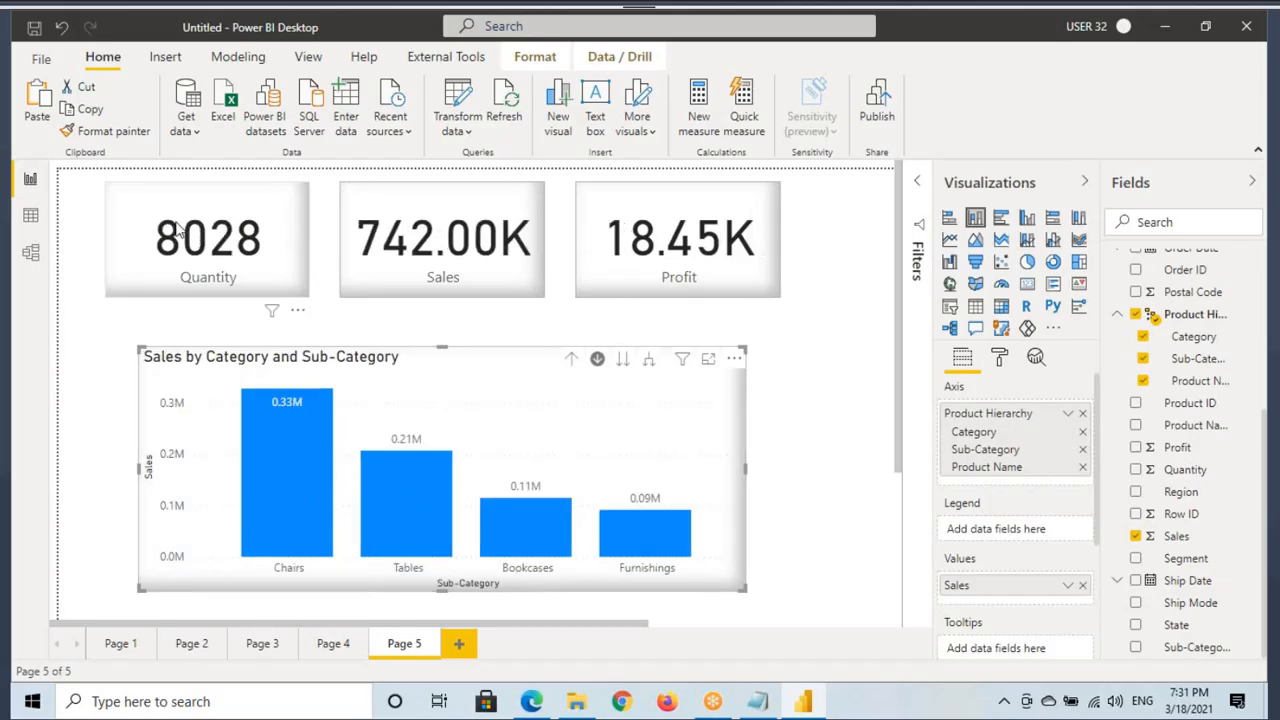
# Examine the Quantity, Sales and Profit cards one after another while the chart is drilled into Furniture.
pyautogui.click(286, 237)
pyautogui.click(460, 240)
pyautogui.click(645, 243)
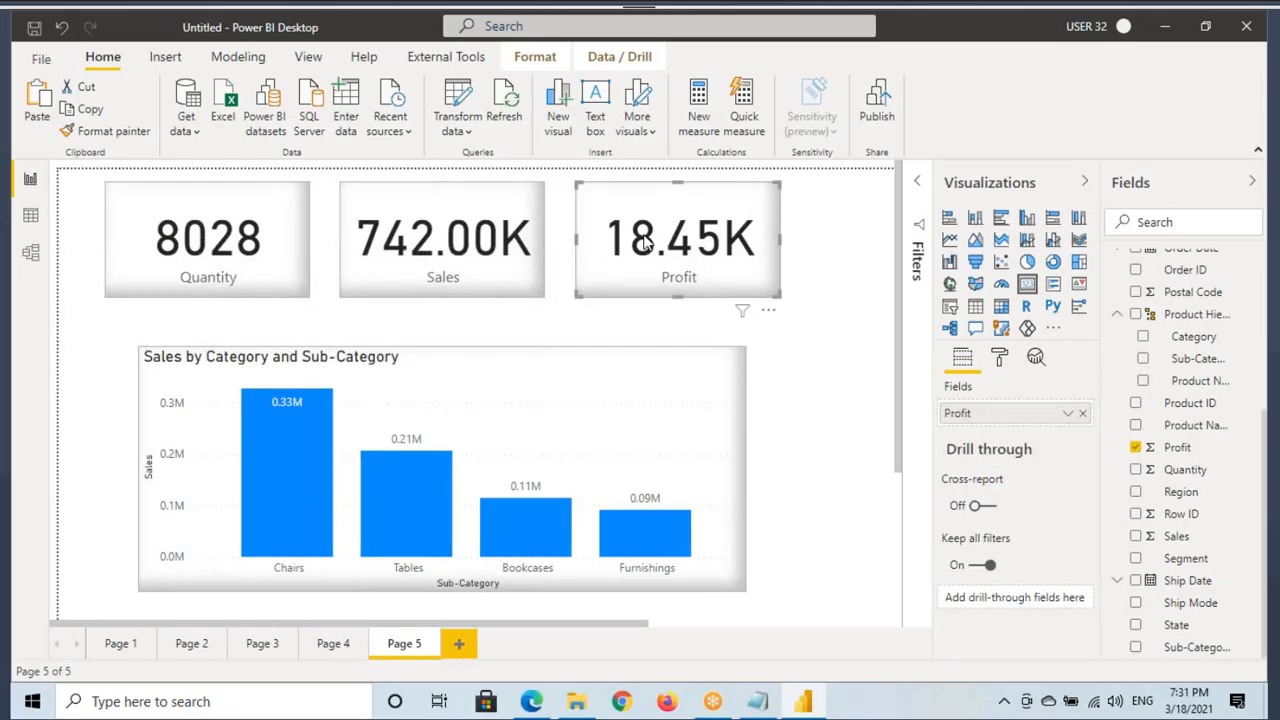
pyautogui.click(246, 237)
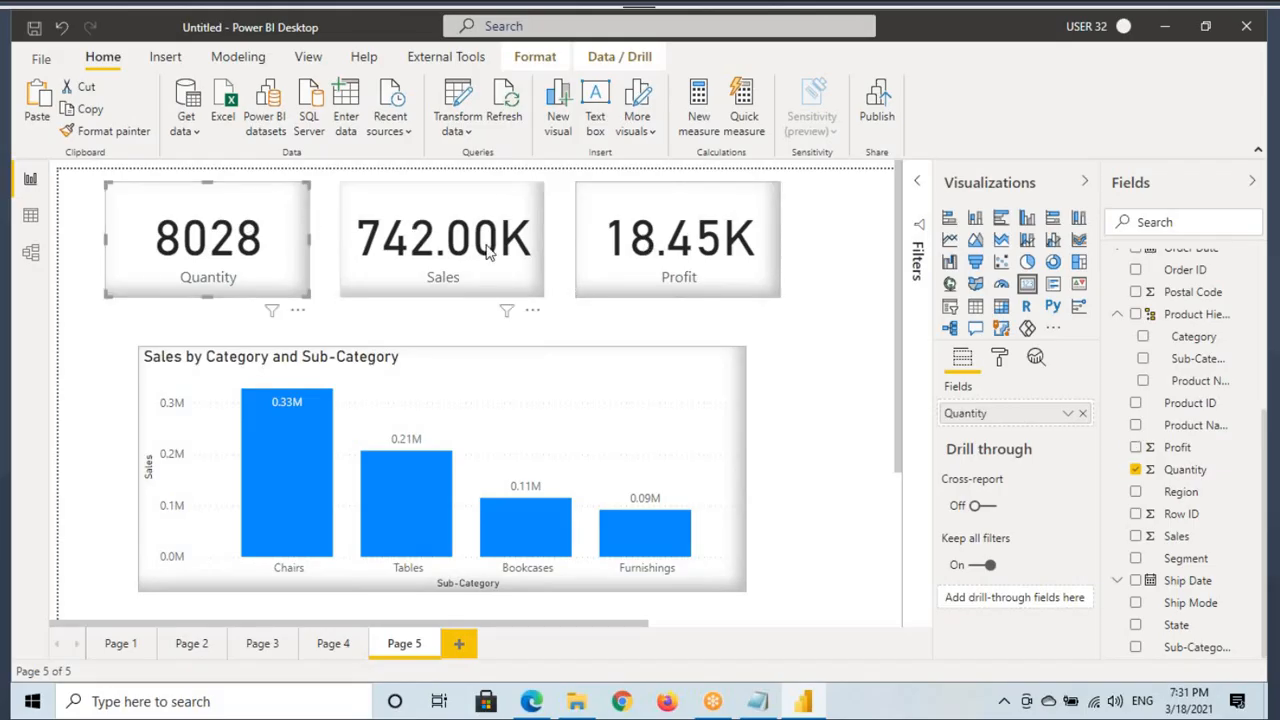
pyautogui.click(491, 250)
pyautogui.click(645, 245)
pyautogui.click(278, 245)
pyautogui.click(449, 243)
pyautogui.click(632, 242)
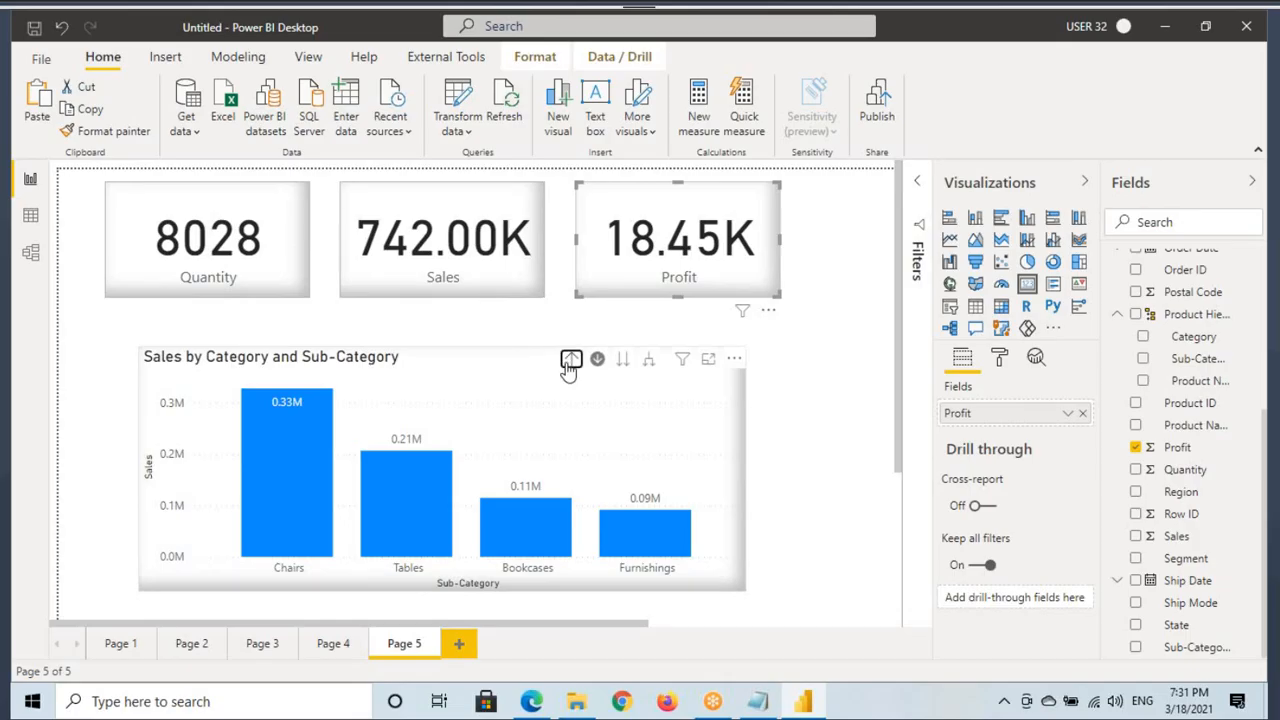
# Drill the chart back up to Category and mark it with a frame and a check mark.
pyautogui.click(570, 360)
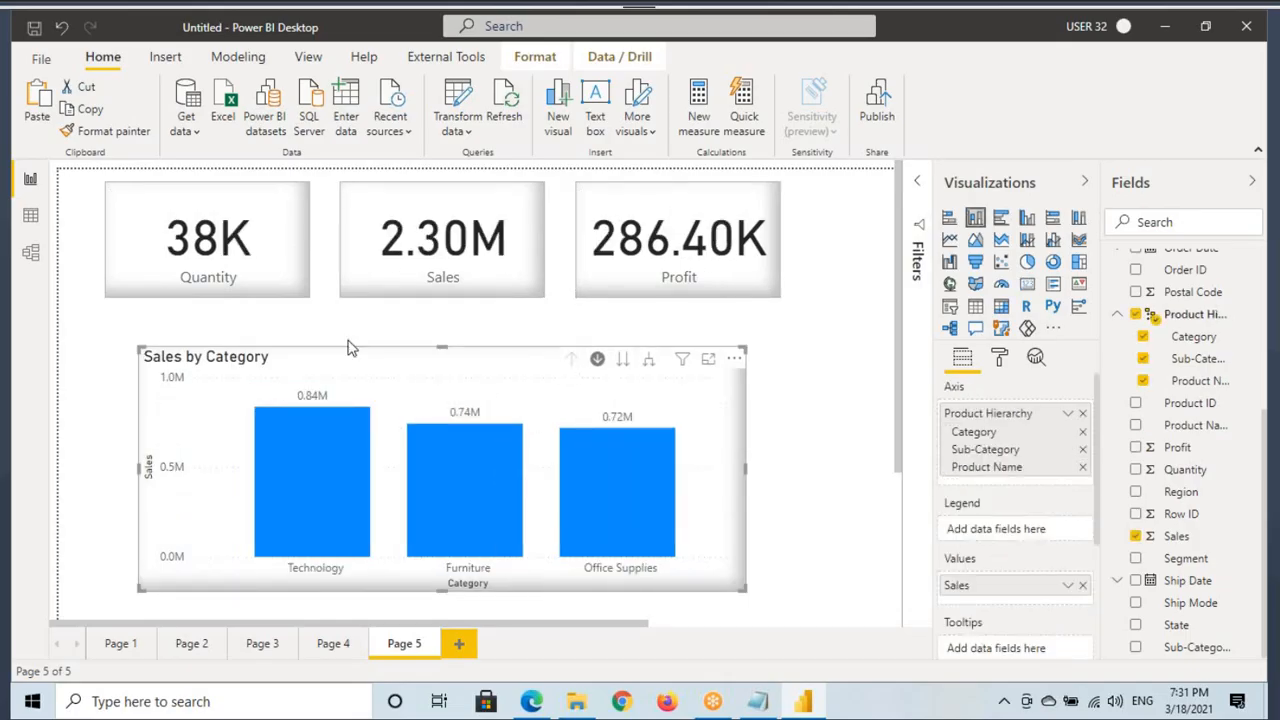
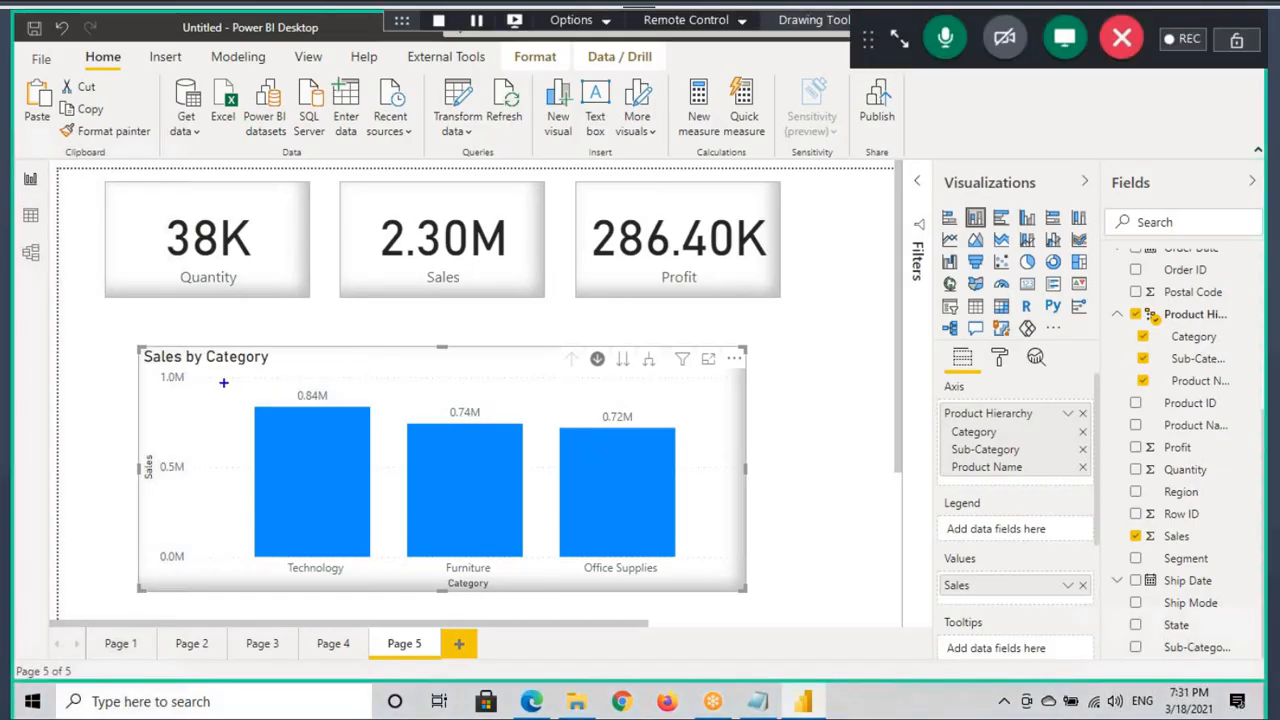
pyautogui.moveTo(185, 354); pyautogui.dragTo(650, 596)
pyautogui.moveTo(492, 407); pyautogui.dragTo(635, 400)
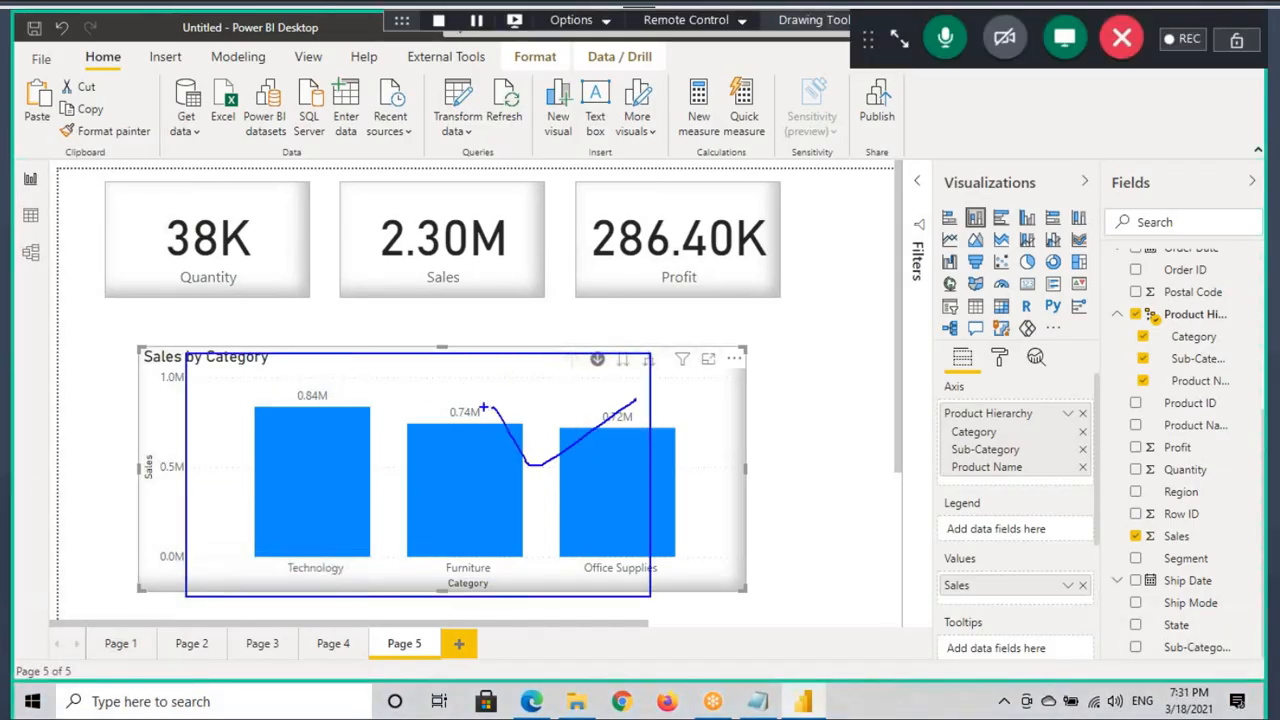
pyautogui.moveTo(483, 408); pyautogui.dragTo(575, 380)
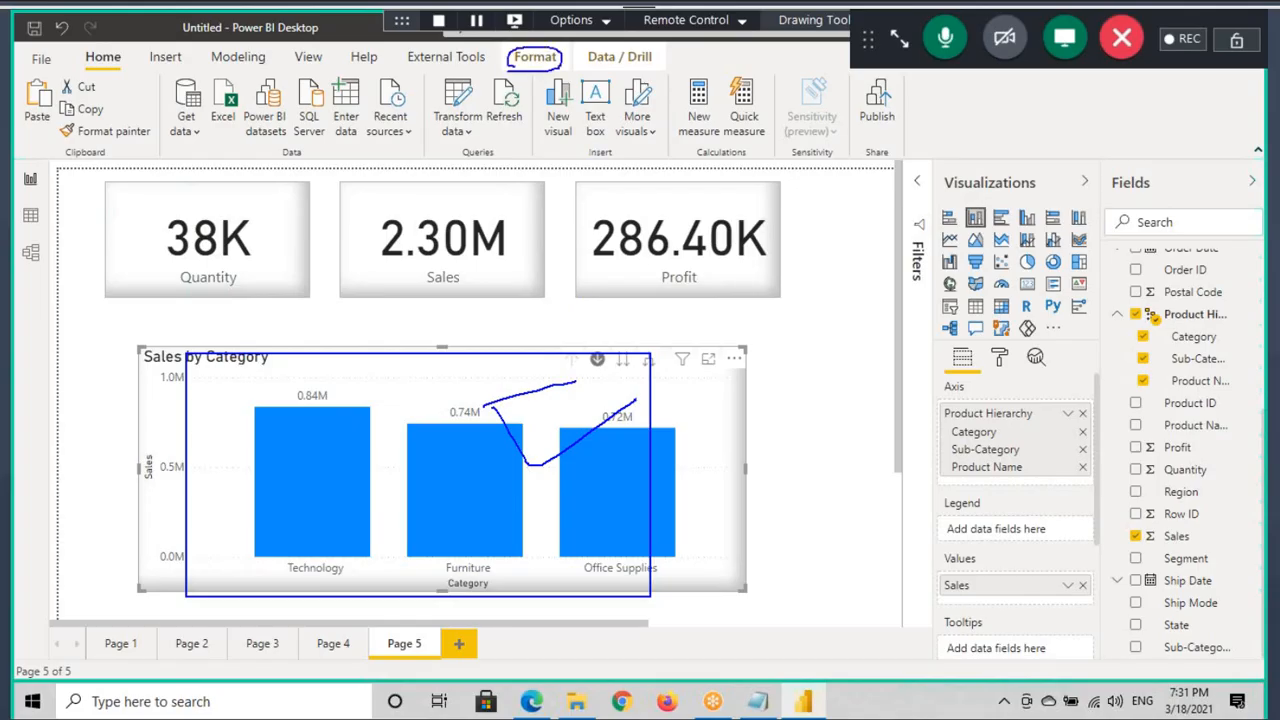
# Set the chart's interactions with the Quantity, Sales and Profit cards to None and test by drilling into Technology and back up.
pyautogui.click(535, 58)
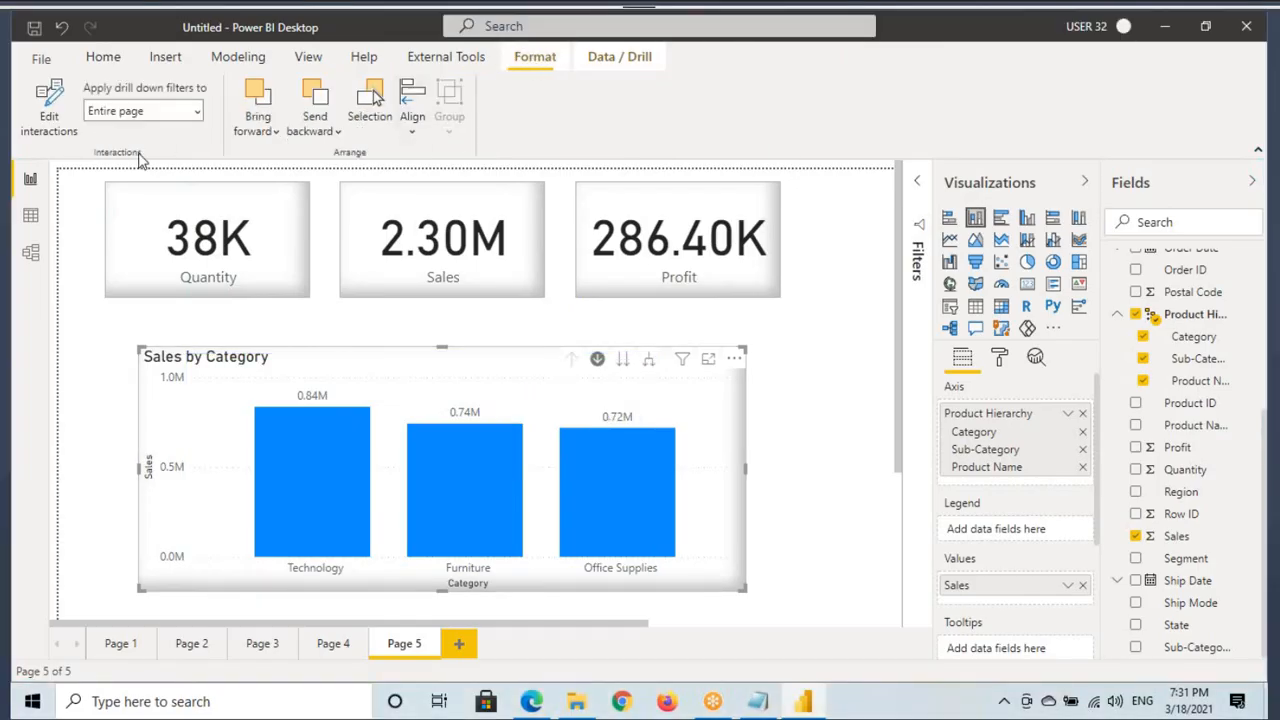
pyautogui.click(47, 97)
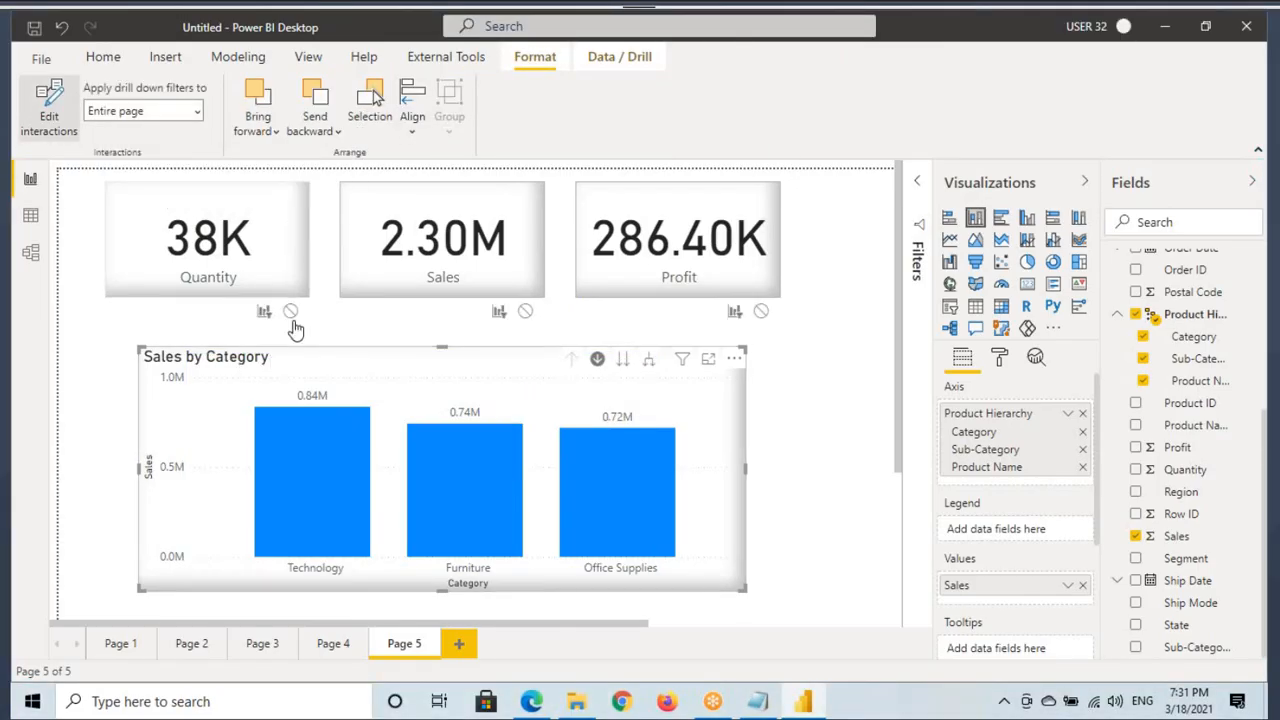
pyautogui.click(290, 311)
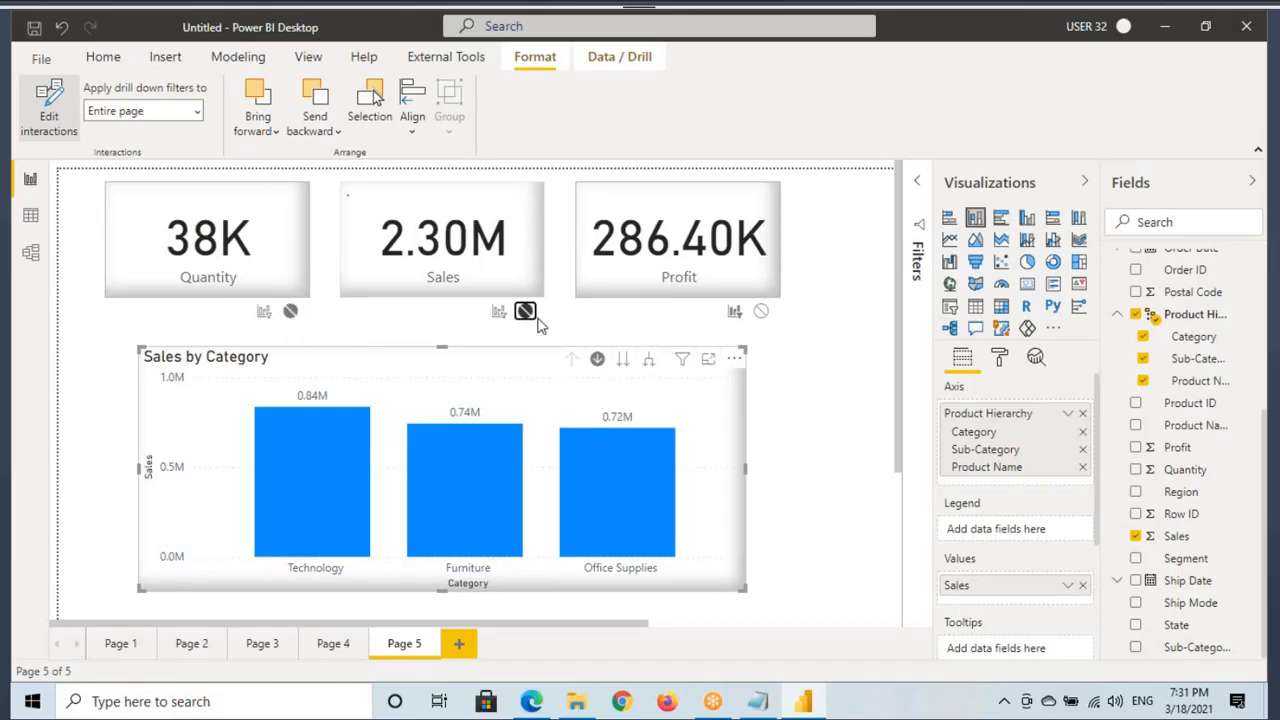
pyautogui.click(525, 311)
pyautogui.click(761, 313)
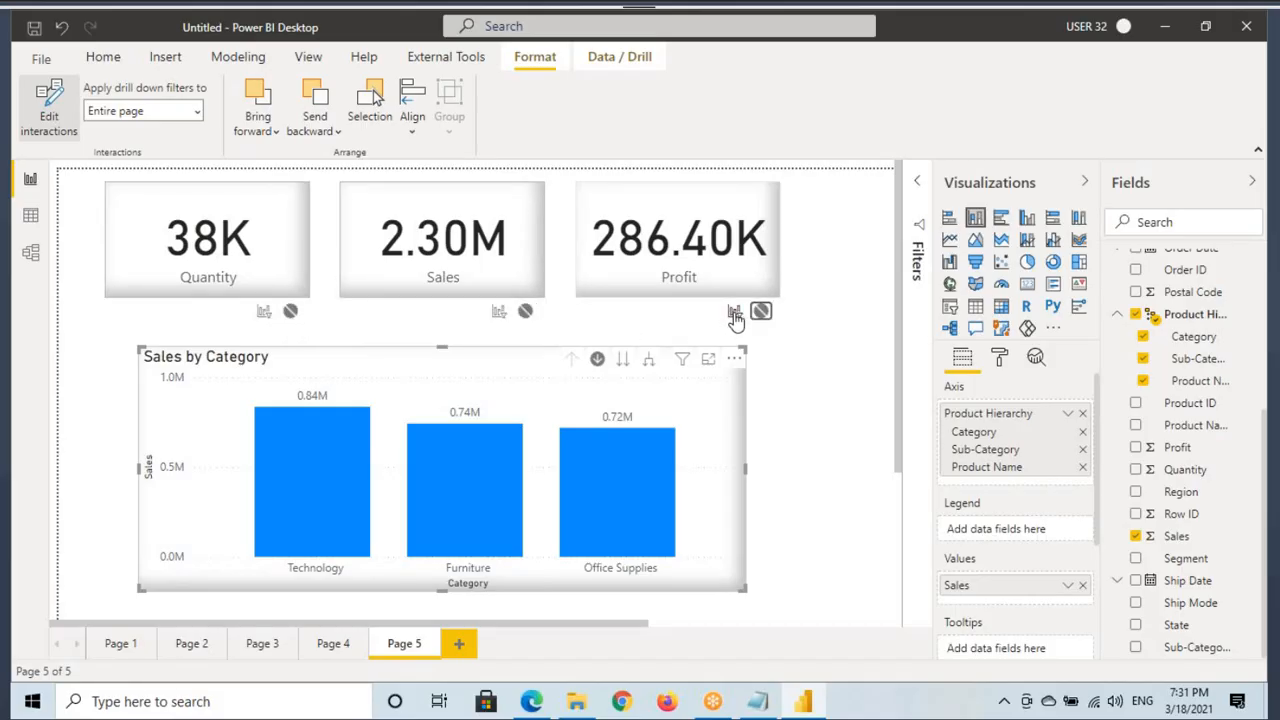
pyautogui.click(47, 97)
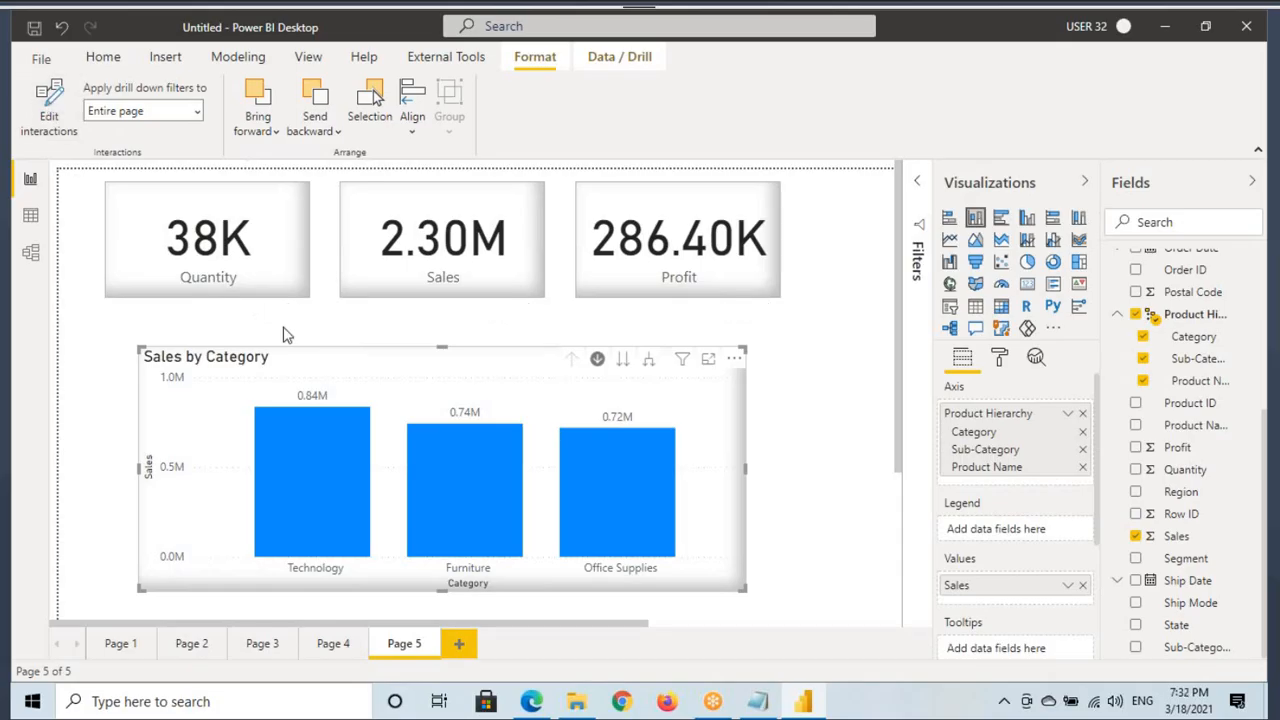
pyautogui.click(308, 490)
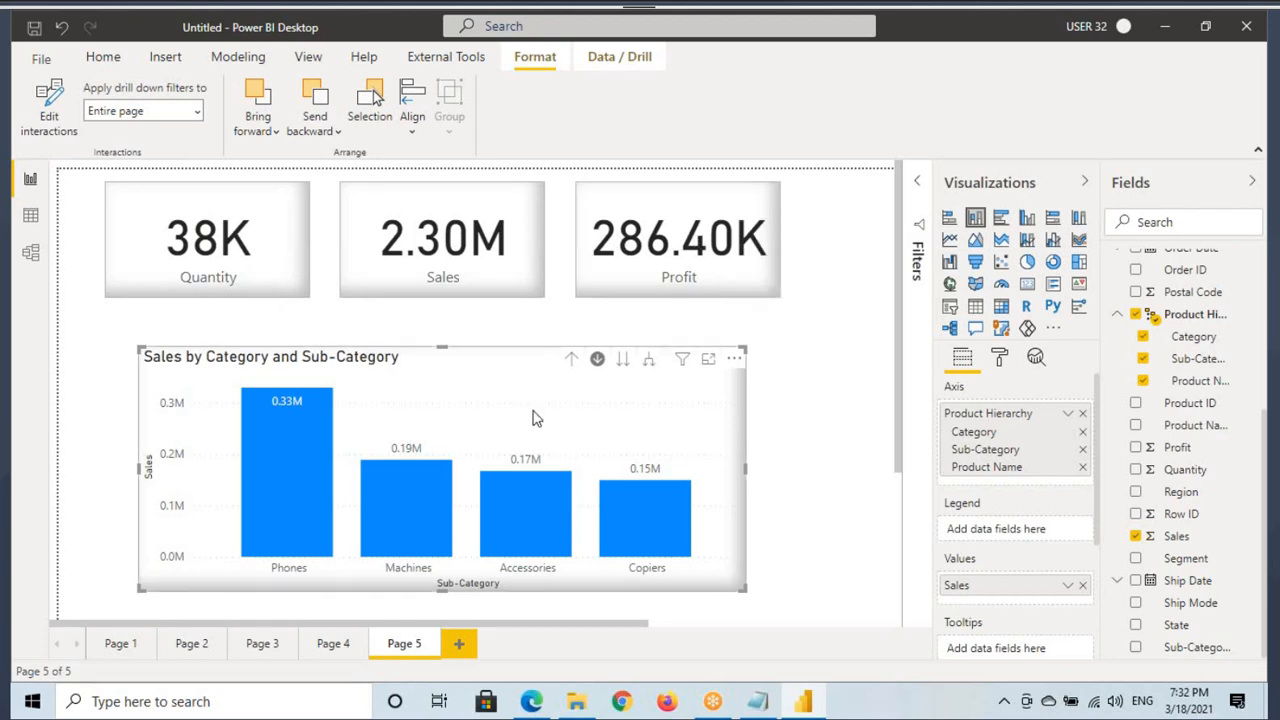
pyautogui.click(571, 360)
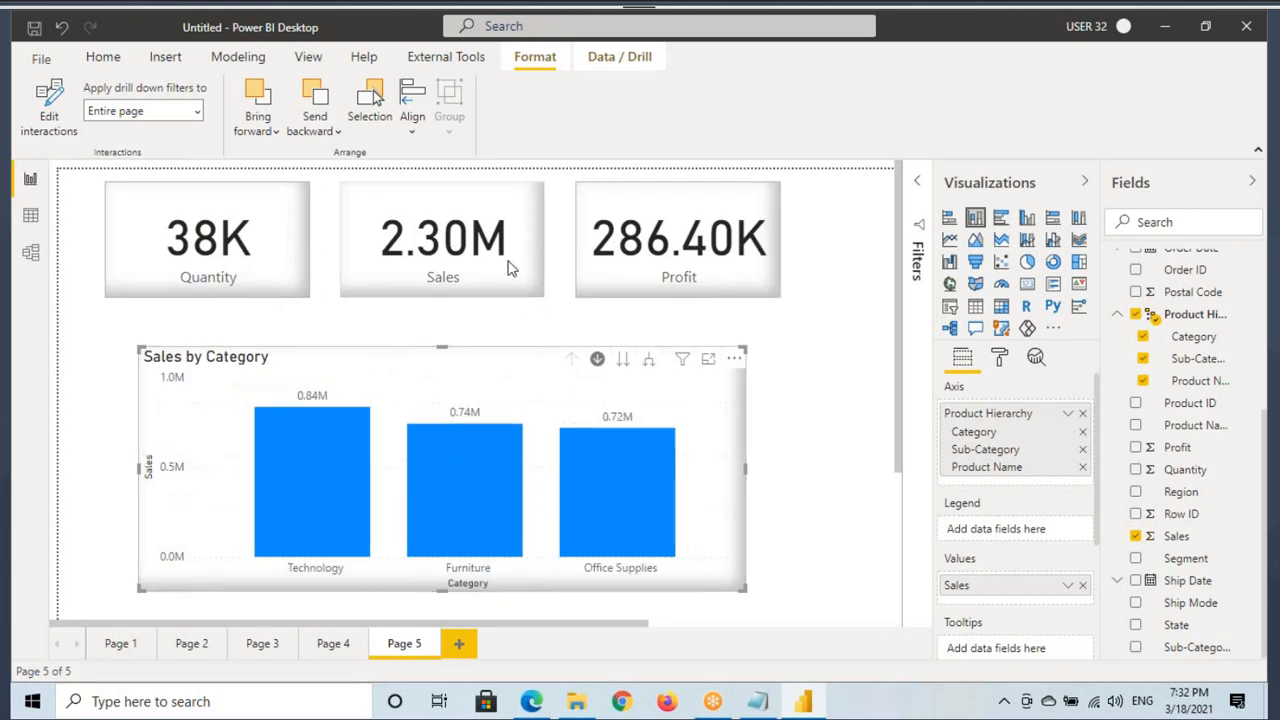
# Set the chart's interactions with all three cards to Filter again and test by drilling into Technology and back up.
pyautogui.click(62, 104)
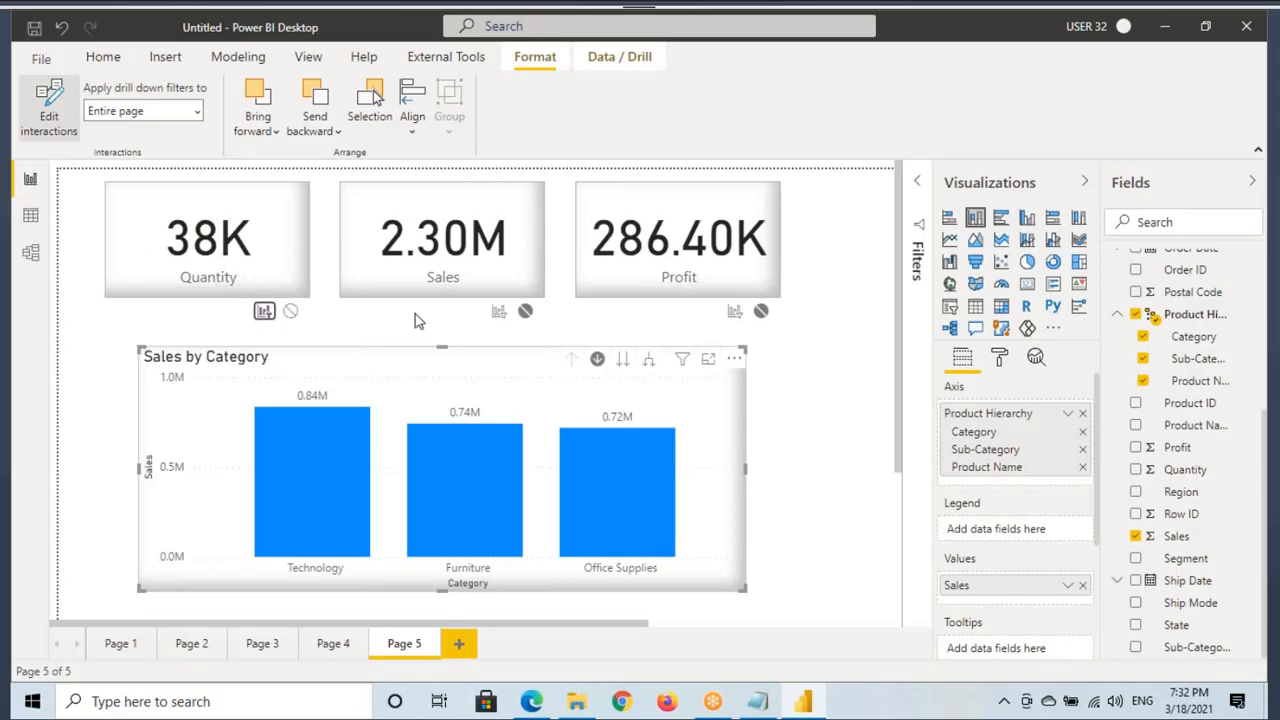
pyautogui.click(499, 311)
pyautogui.click(735, 311)
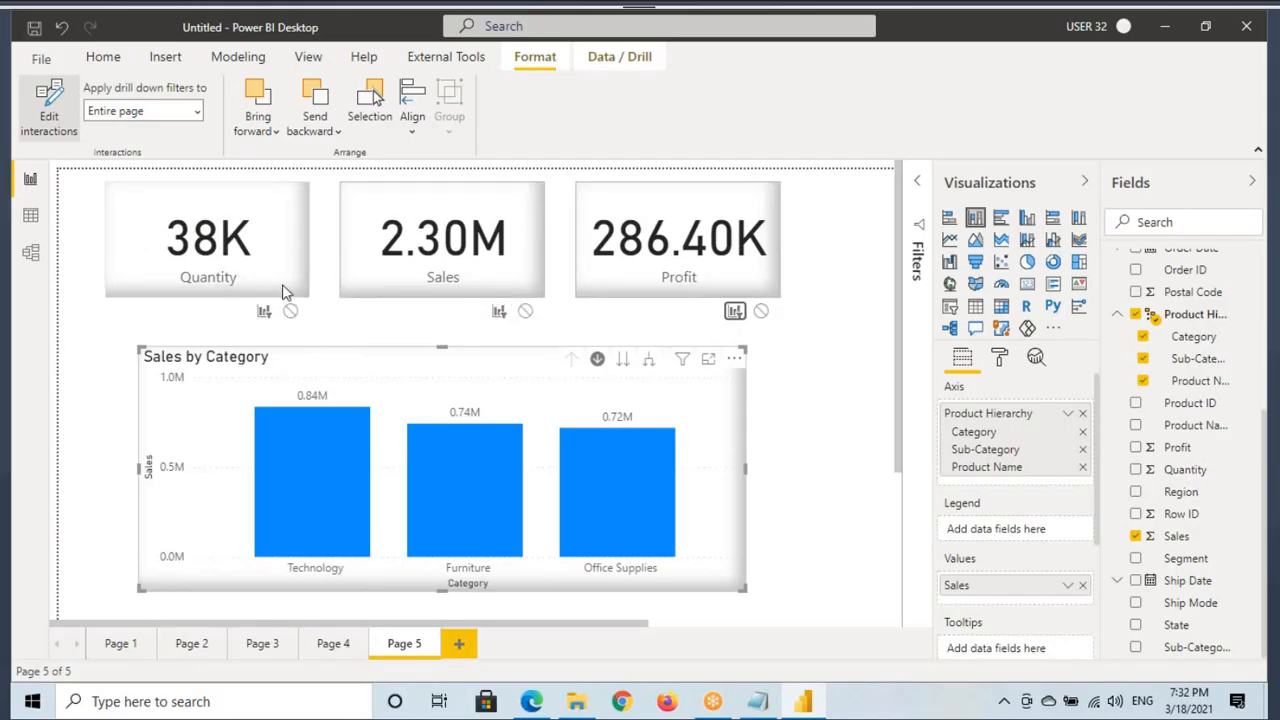
pyautogui.click(49, 110)
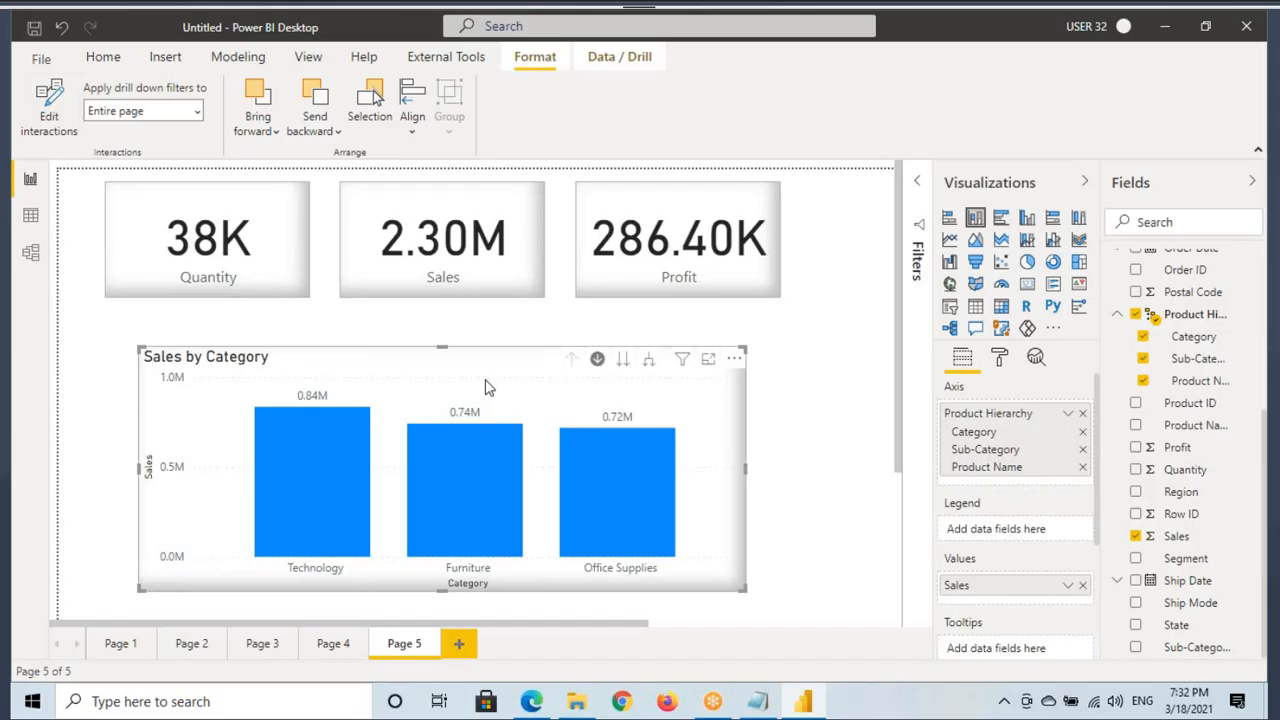
pyautogui.click(330, 480)
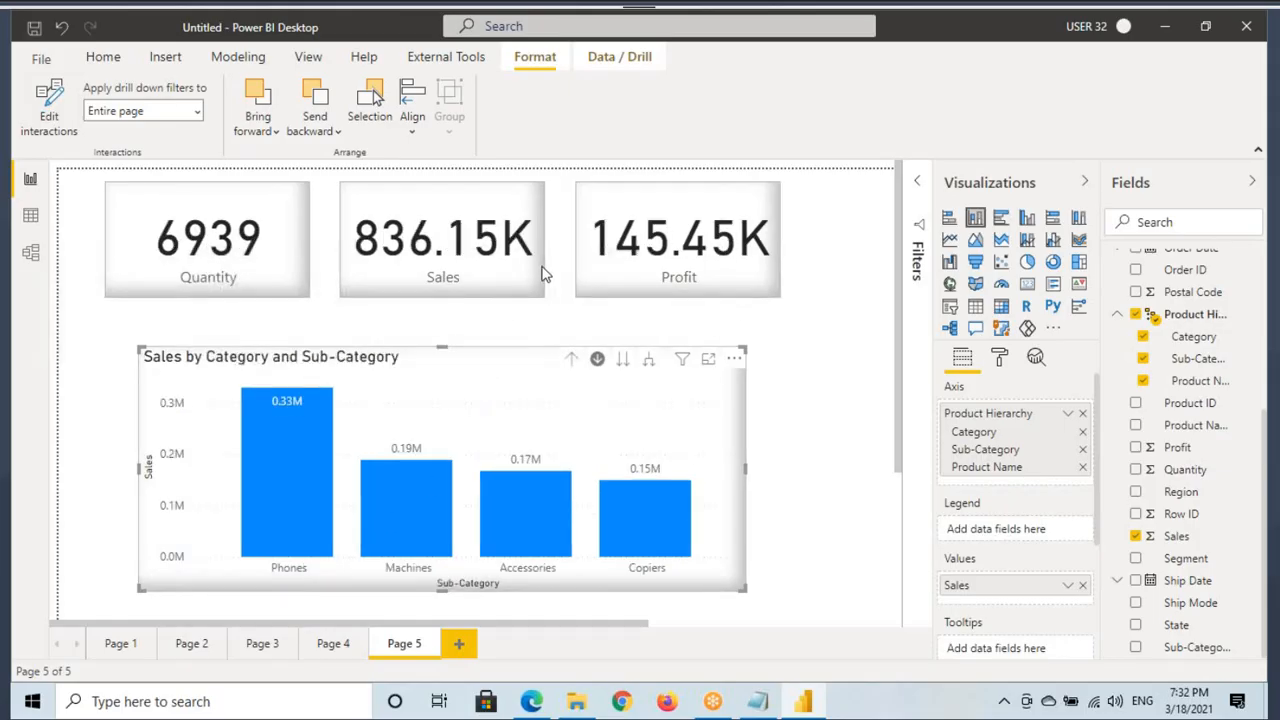
pyautogui.click(571, 358)
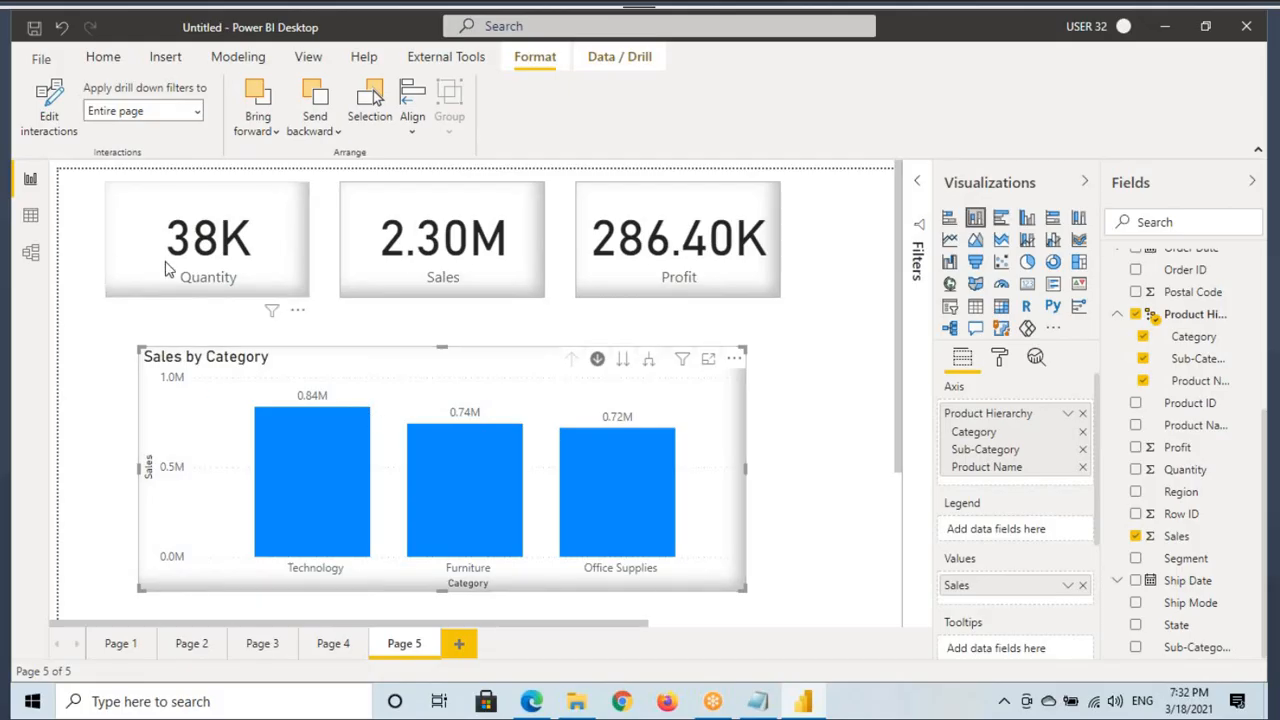
# Draw a check mark on the chart and frames on both sides of it, and clear the markings.
pyautogui.moveTo(207, 399)
pyautogui.mouseDown()
pyautogui.moveTo(244, 447)
pyautogui.moveTo(342, 328)
pyautogui.mouseUp()
pyautogui.moveTo(65, 318)
pyautogui.mouseDown()
pyautogui.moveTo(121, 414)
pyautogui.moveTo(142, 532)
pyautogui.mouseUp()
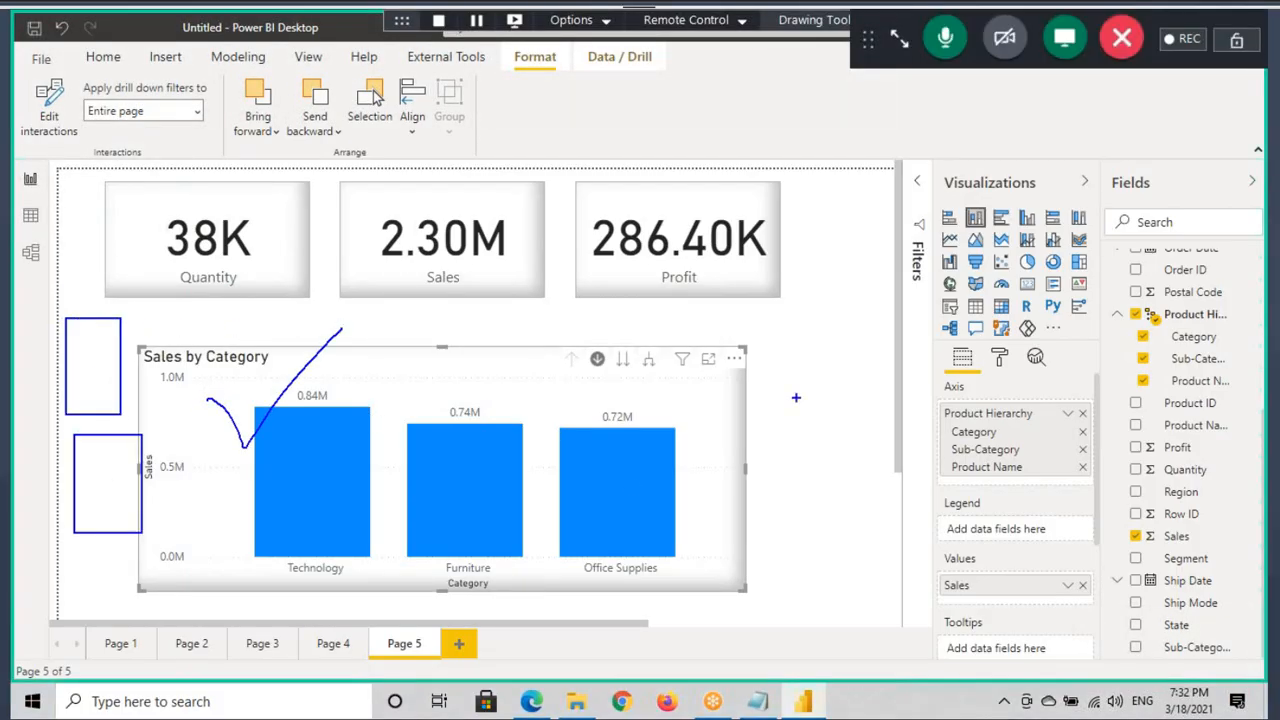
pyautogui.moveTo(759, 275); pyautogui.dragTo(925, 440)
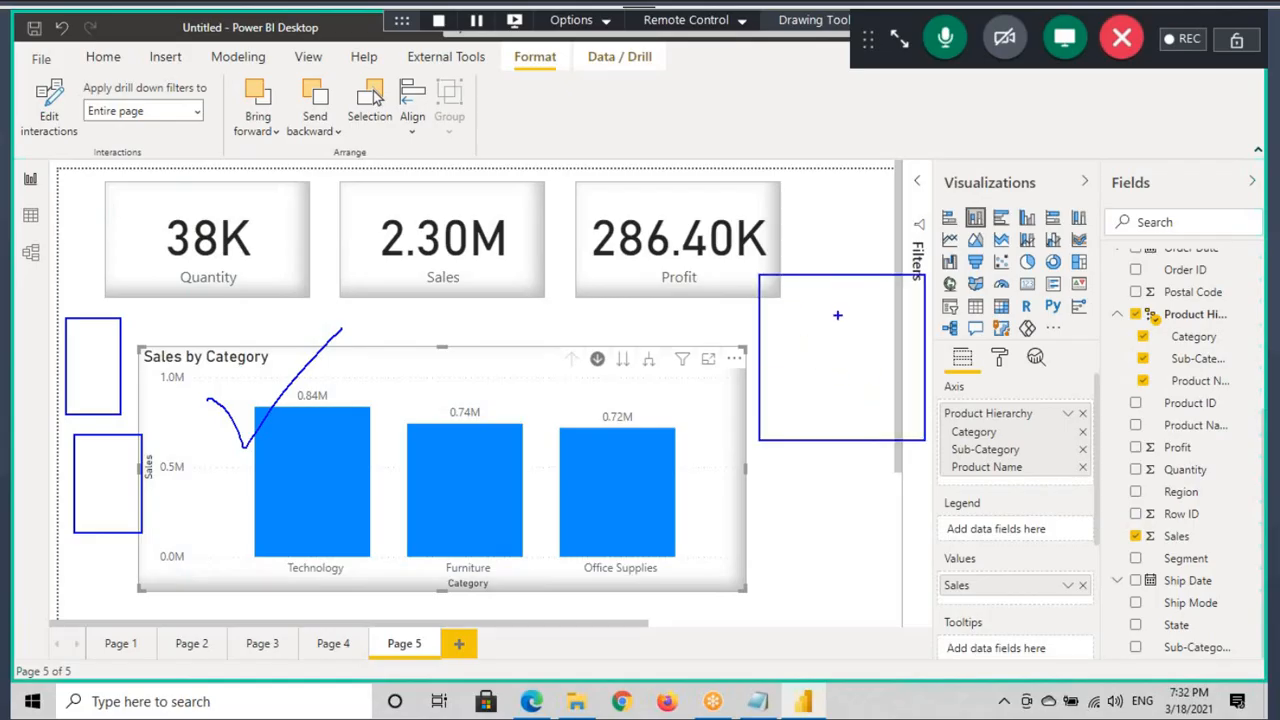
pyautogui.press('Escape')
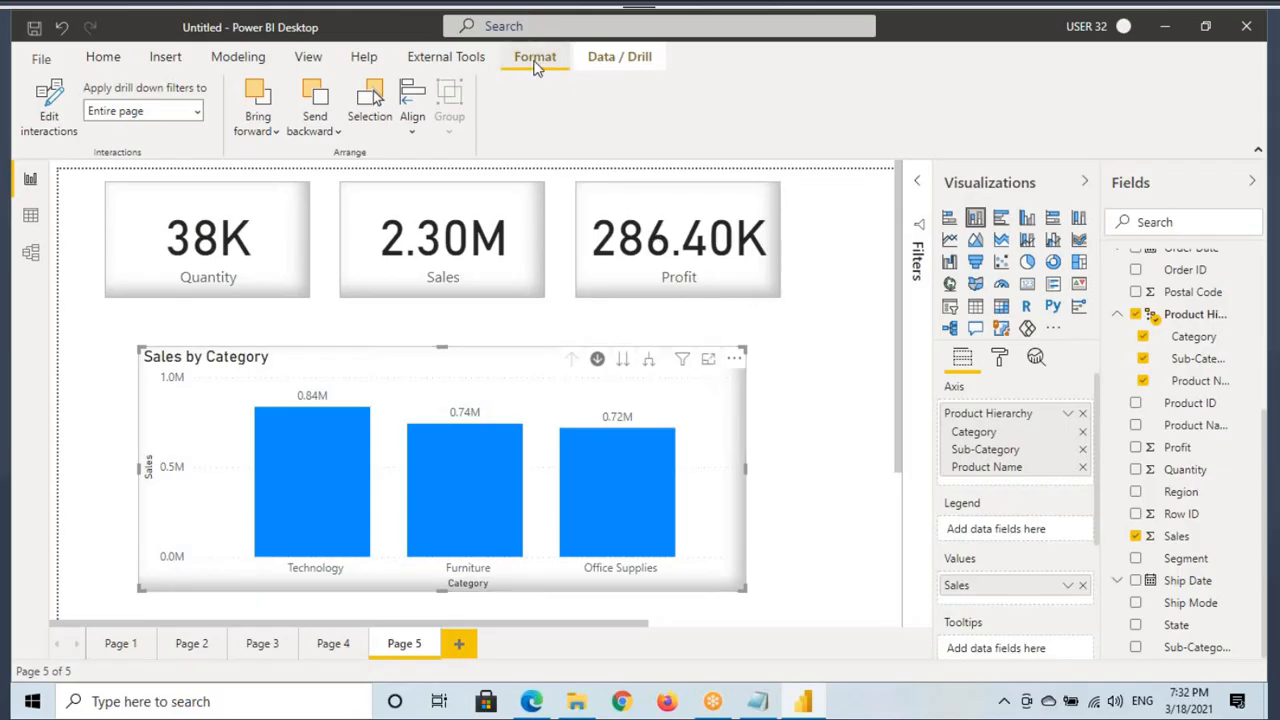
# Mark the Format heading, the drill-down filter setting and its Entire page value, and clear the markings.
pyautogui.hotkey('ctrl', '2')
pyautogui.moveTo(505, 46); pyautogui.dragTo(570, 68)
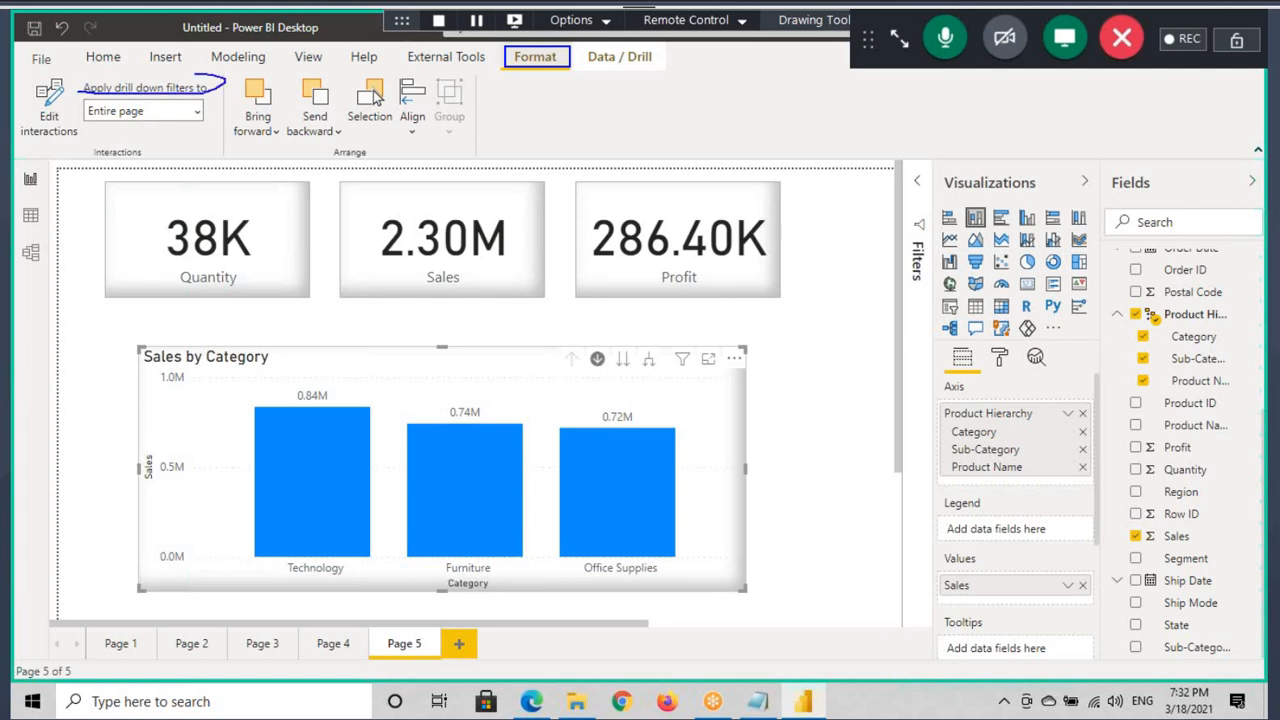
pyautogui.moveTo(196, 75)
pyautogui.mouseDown()
pyautogui.moveTo(64, 88)
pyautogui.moveTo(157, 104)
pyautogui.mouseUp()
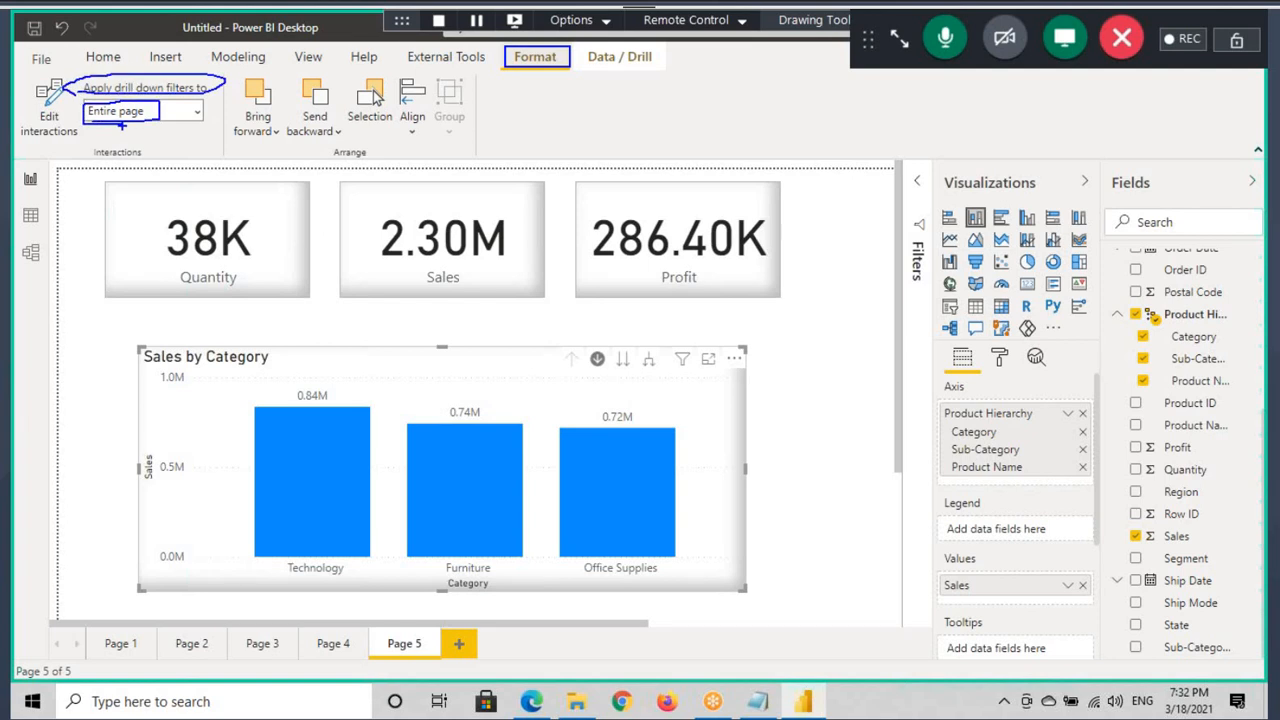
pyautogui.press('Escape')
# Check the Entire page drill-down filter setting, the chart and the Quantity, Sales and Profit cards it covers.
pyautogui.moveTo(90, 112); pyautogui.dragTo(144, 112)
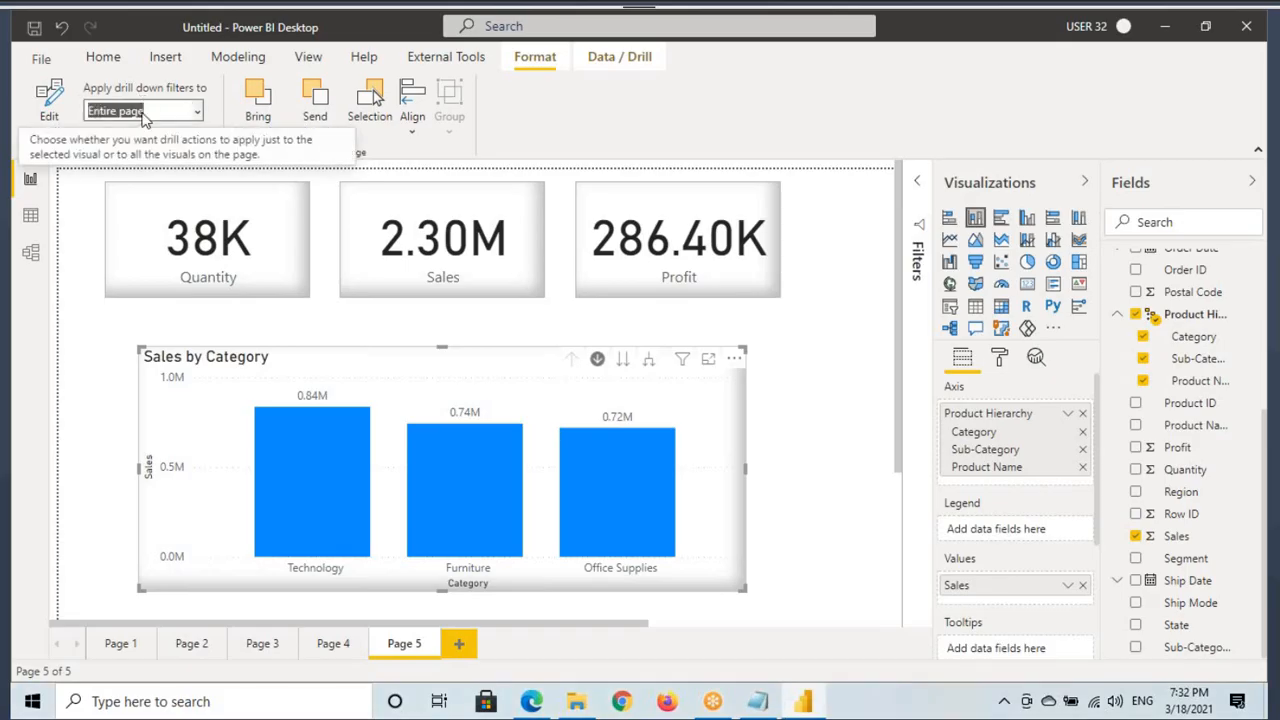
pyautogui.click(462, 408)
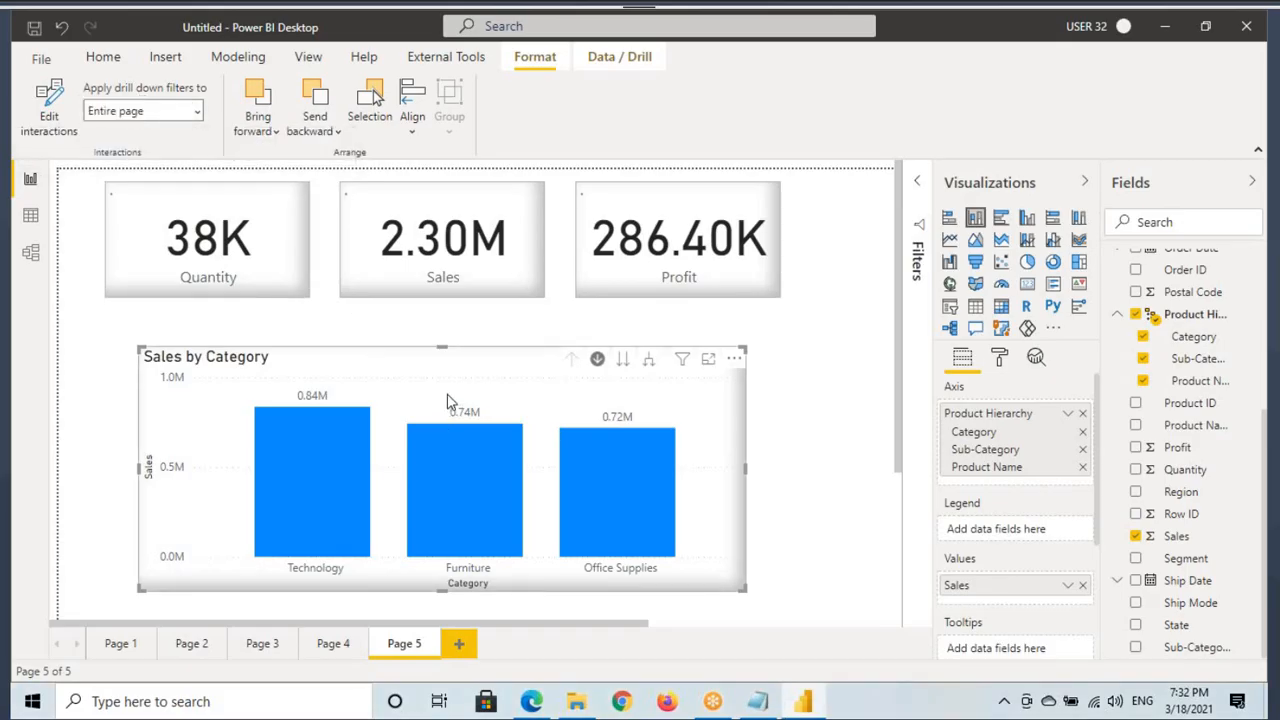
pyautogui.click(200, 258)
pyautogui.click(533, 242)
pyautogui.click(686, 238)
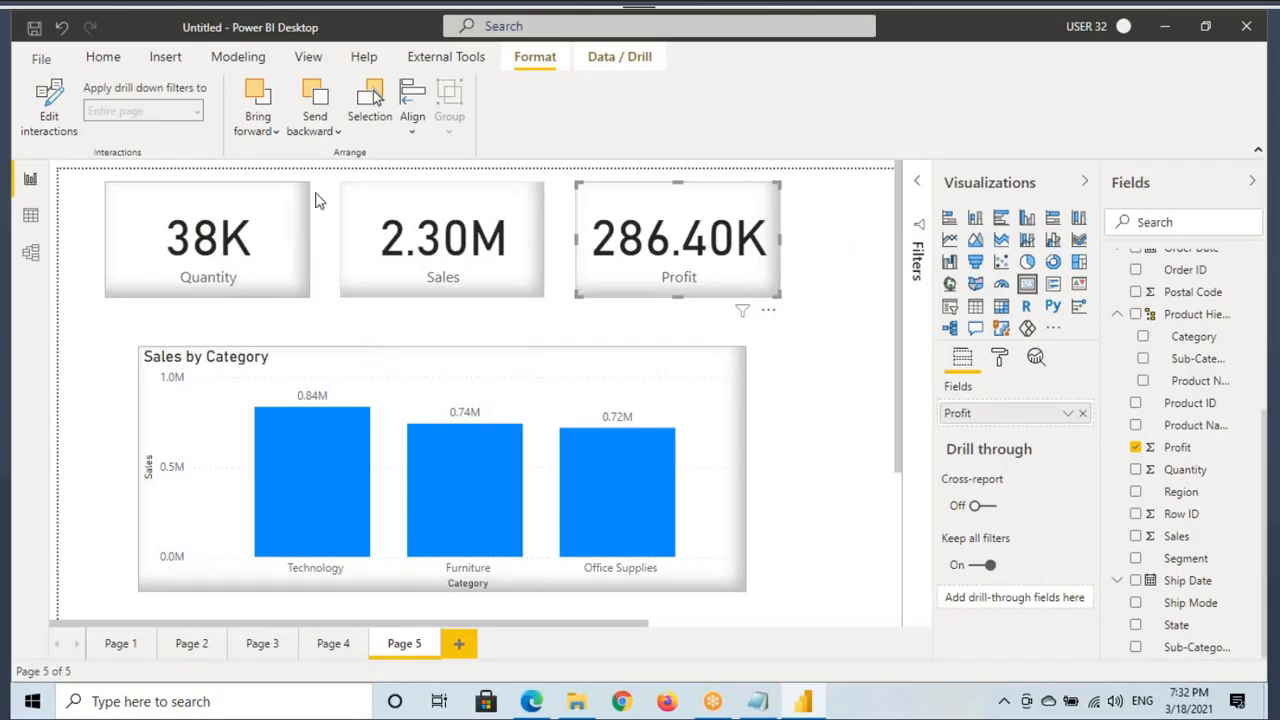
# Set the Sales by Category chart's drill-down filters to apply to Selected visual.
pyautogui.click(314, 368)
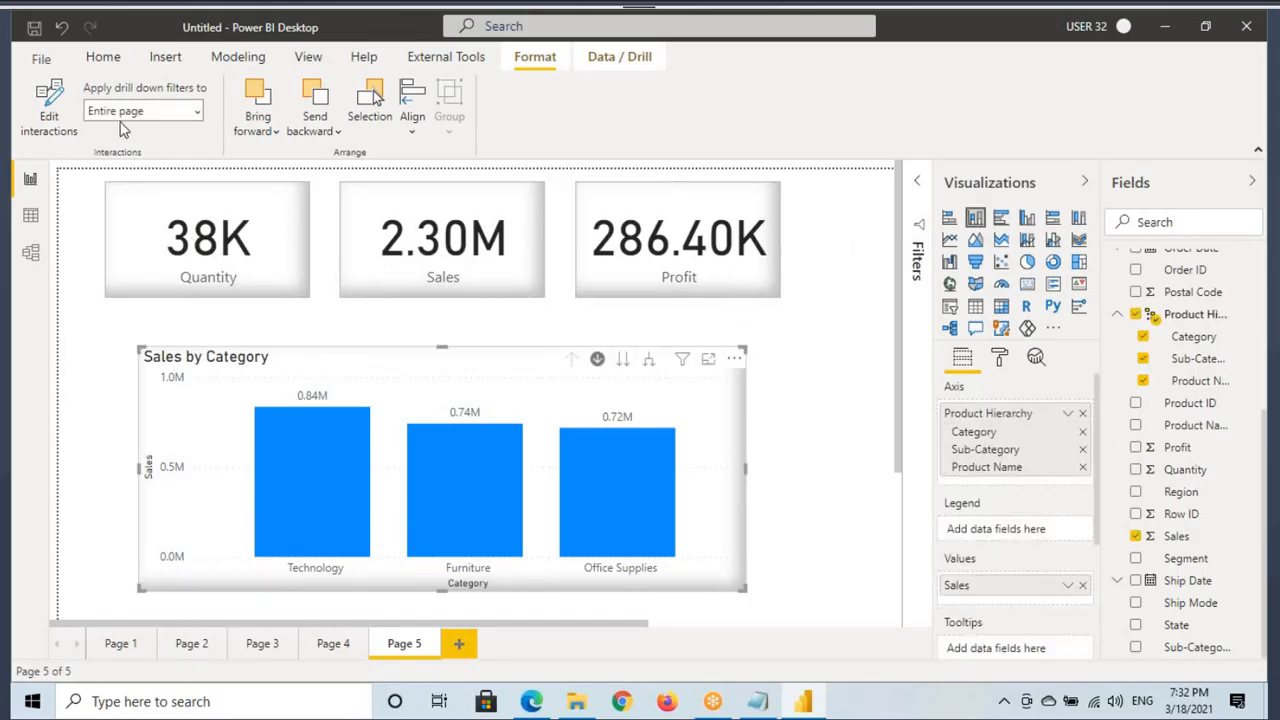
pyautogui.click(140, 111)
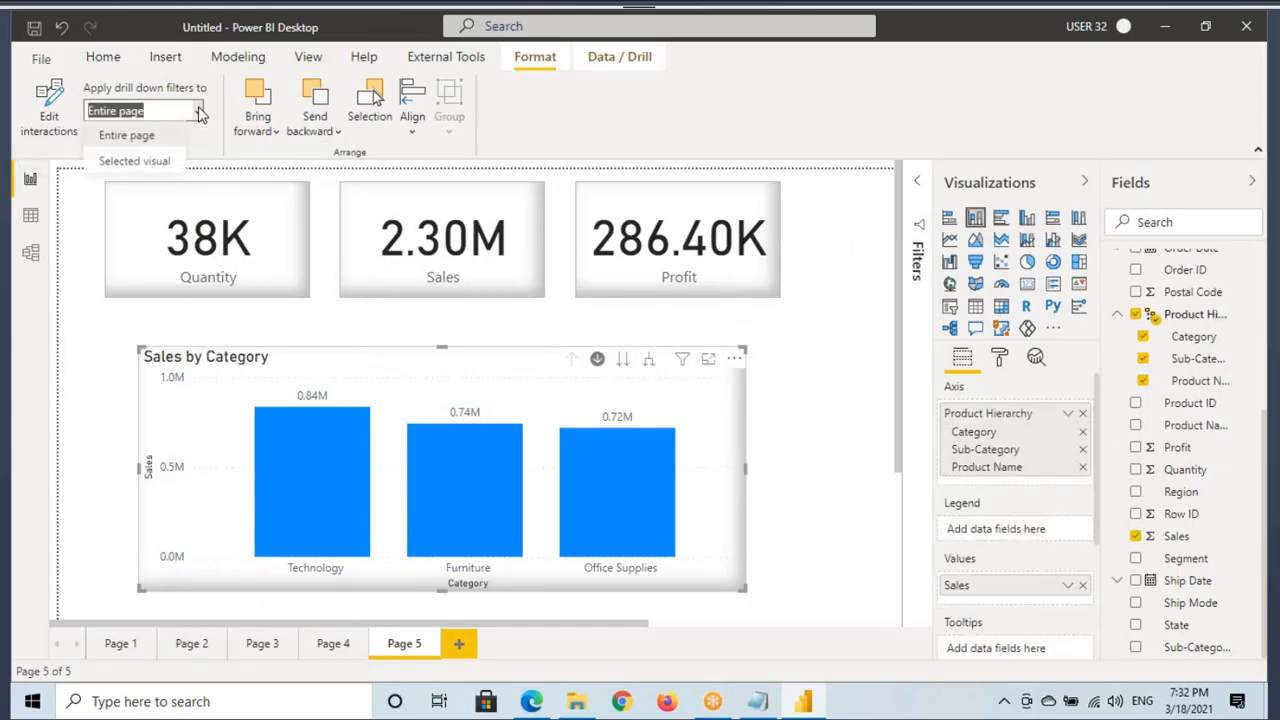
pyautogui.click(146, 172)
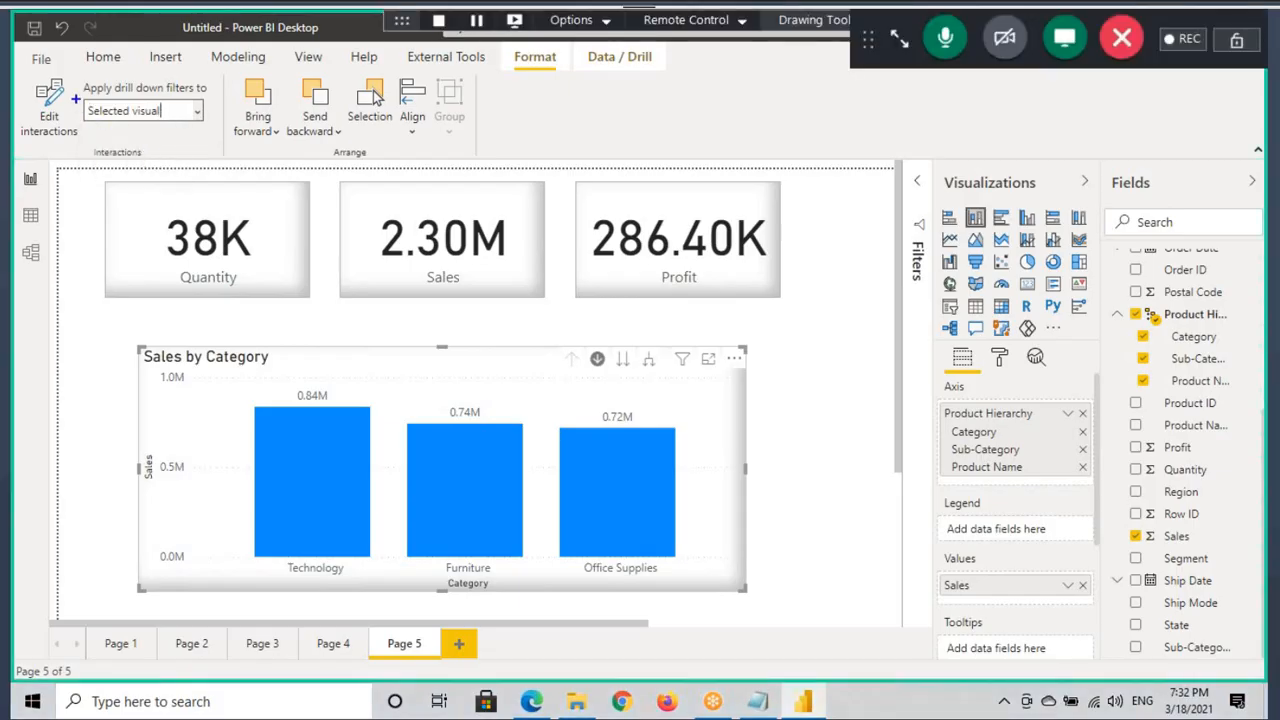
# Frame the Selected visual setting with an arrow to the chart, mark the three cards, and clear the markings.
pyautogui.moveTo(77, 99)
pyautogui.mouseDown()
pyautogui.moveTo(175, 116)
pyautogui.moveTo(225, 206)
pyautogui.moveTo(345, 370)
pyautogui.moveTo(356, 365)
pyautogui.mouseUp()
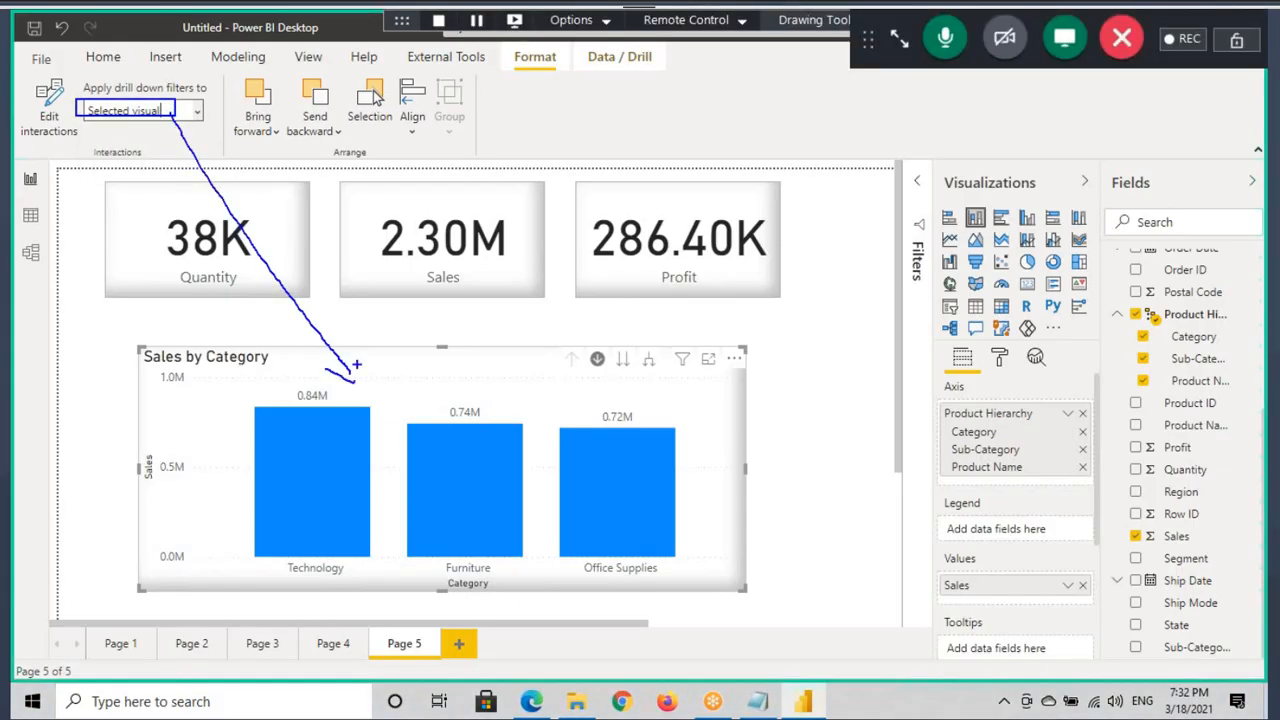
pyautogui.moveTo(144, 278); pyautogui.dragTo(215, 271)
pyautogui.moveTo(361, 290); pyautogui.dragTo(483, 277)
pyautogui.moveTo(593, 294); pyautogui.dragTo(717, 287)
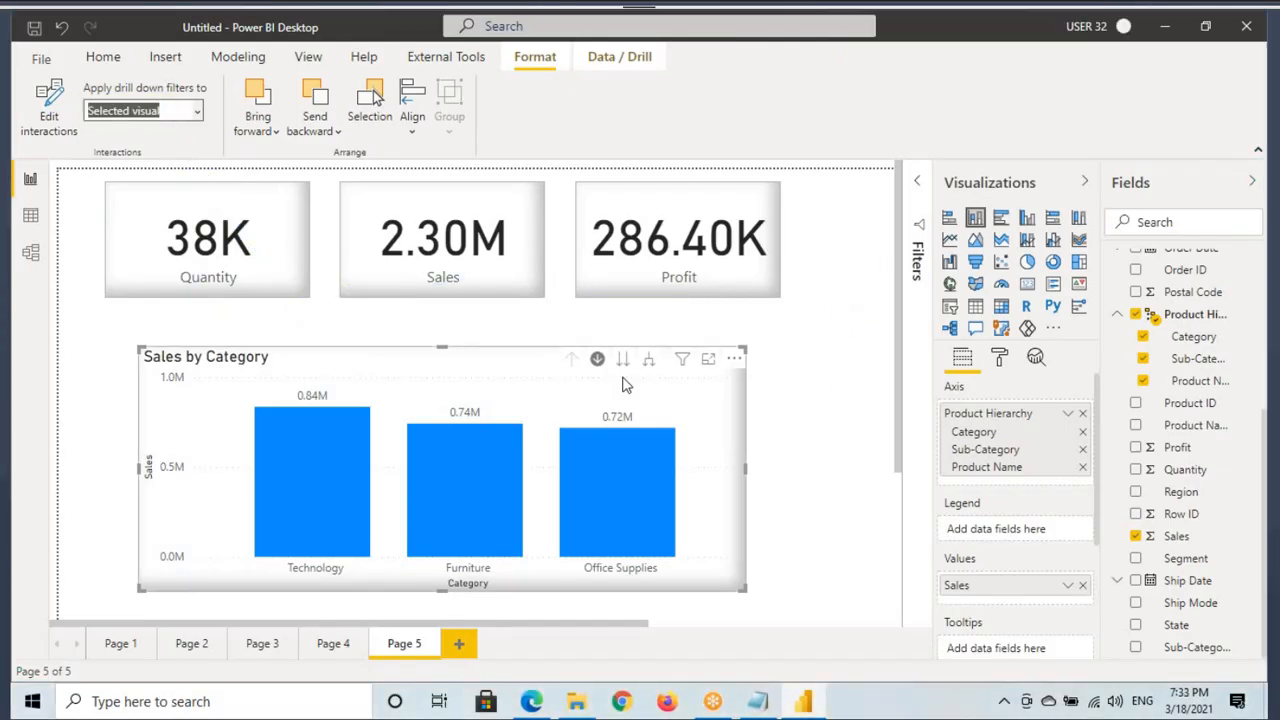
# Drill the Sales by Category chart into Technology, and switch its drill-down filters to Entire page and back to Selected visual.
pyautogui.click(335, 491)
pyautogui.click(335, 491)
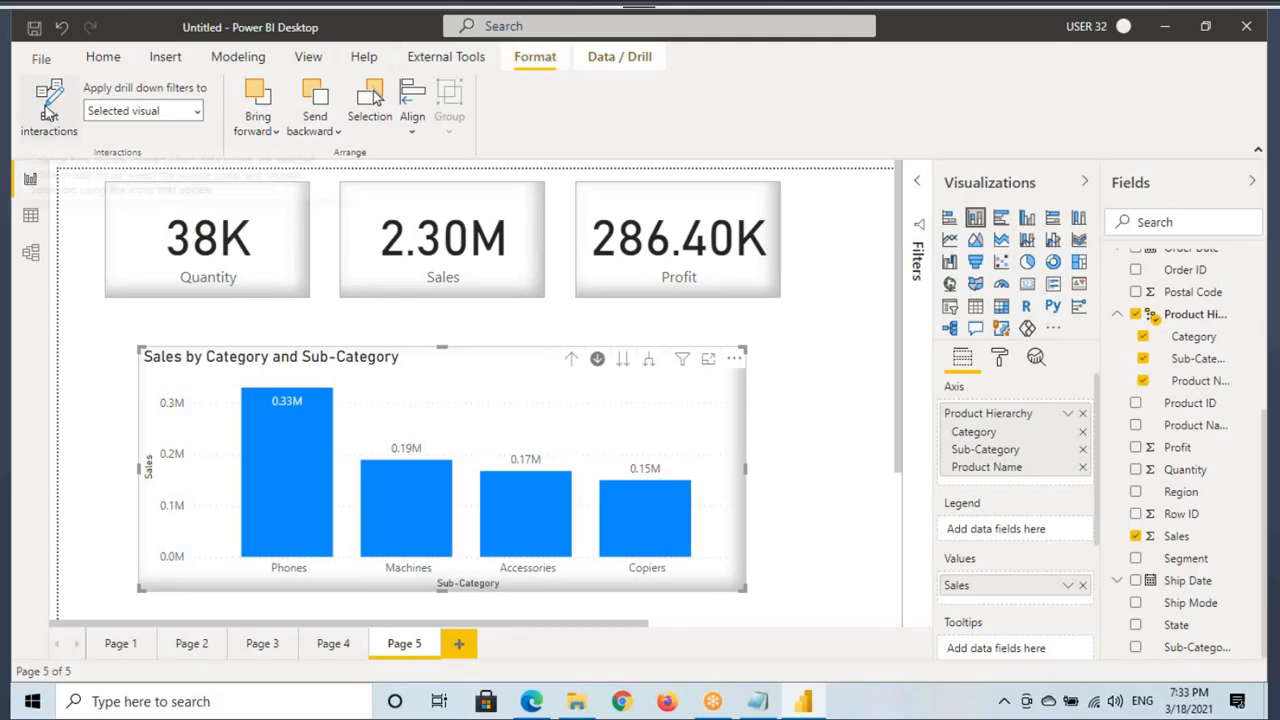
pyautogui.click(197, 112)
pyautogui.click(125, 137)
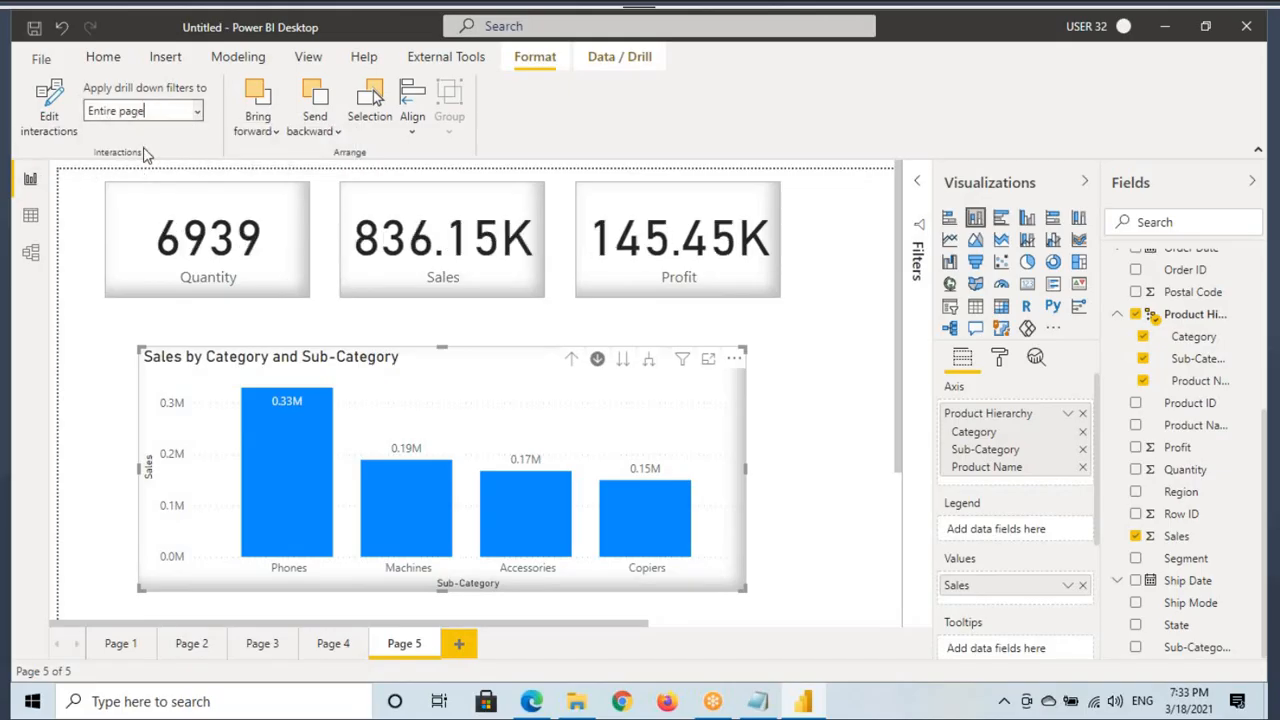
pyautogui.click(197, 112)
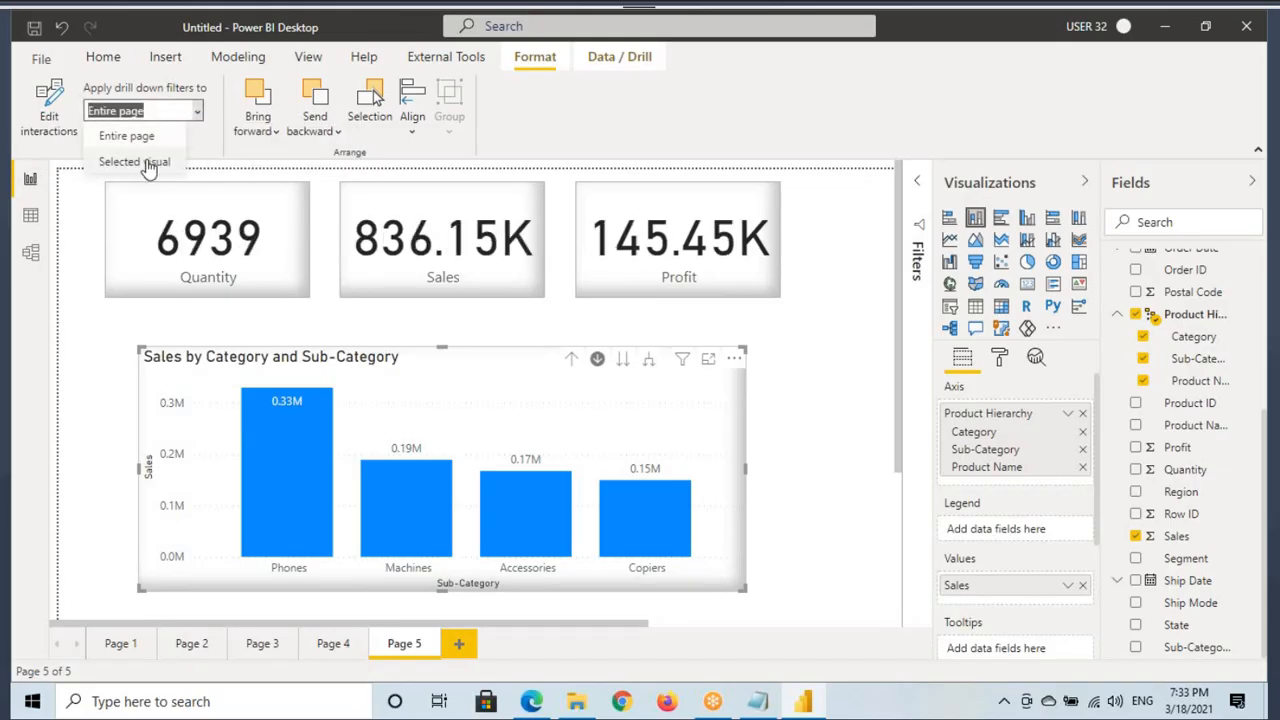
pyautogui.click(128, 164)
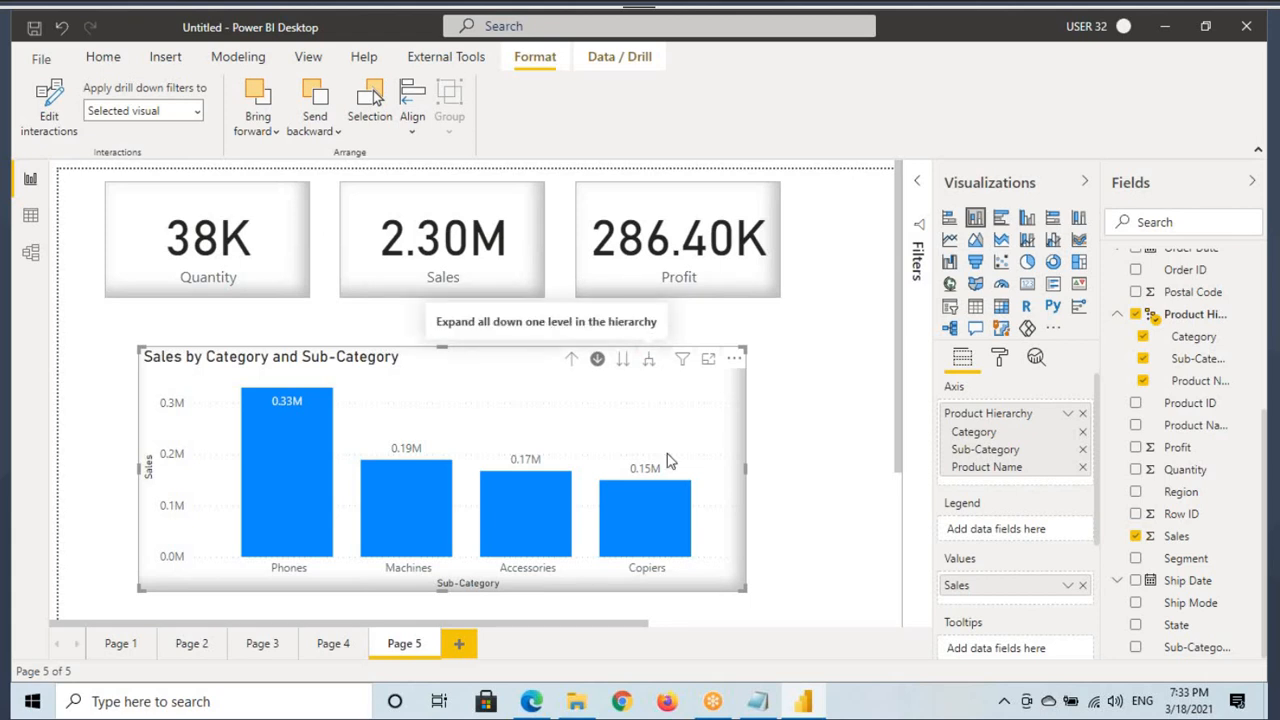
# Switch to the Notepad notes and add a dashed separator line below the sentence about First Level Data in the Hierarchy.
pyautogui.click(669, 488)
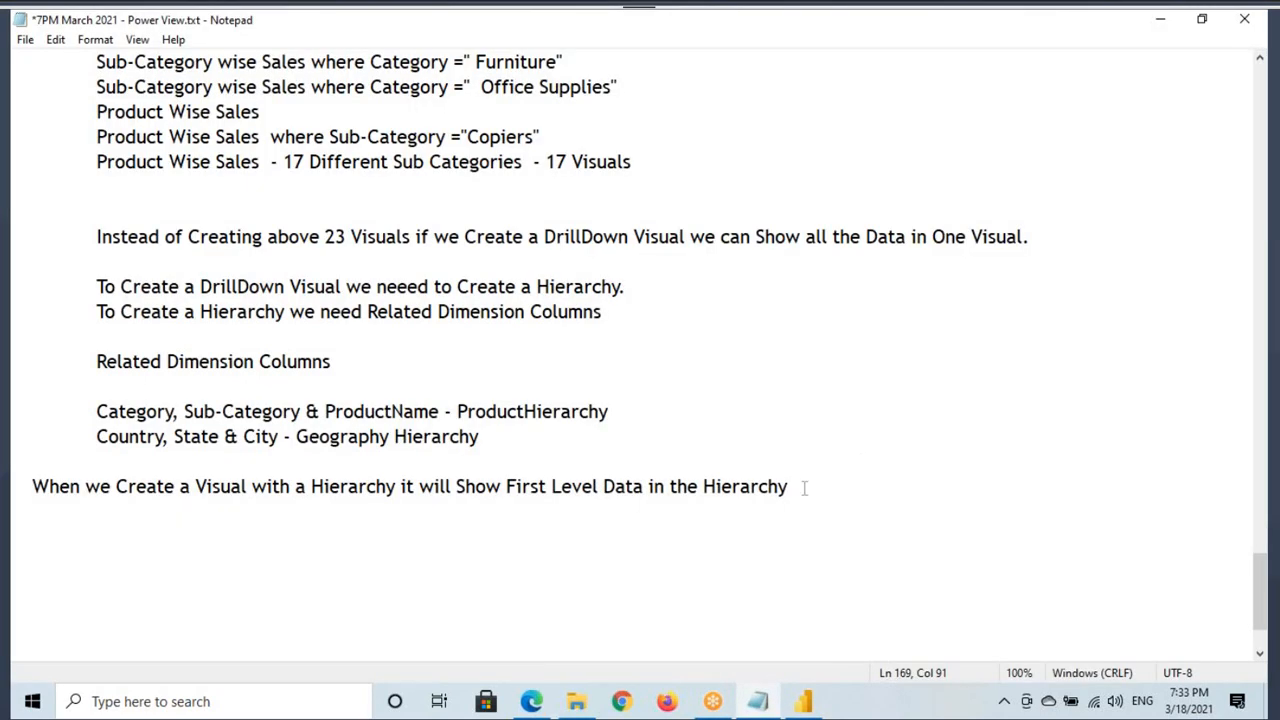
pyautogui.scroll(-2, 840, 456)
pyautogui.press('Return')
pyautogui.press('Return')
pyautogui.press('Return')
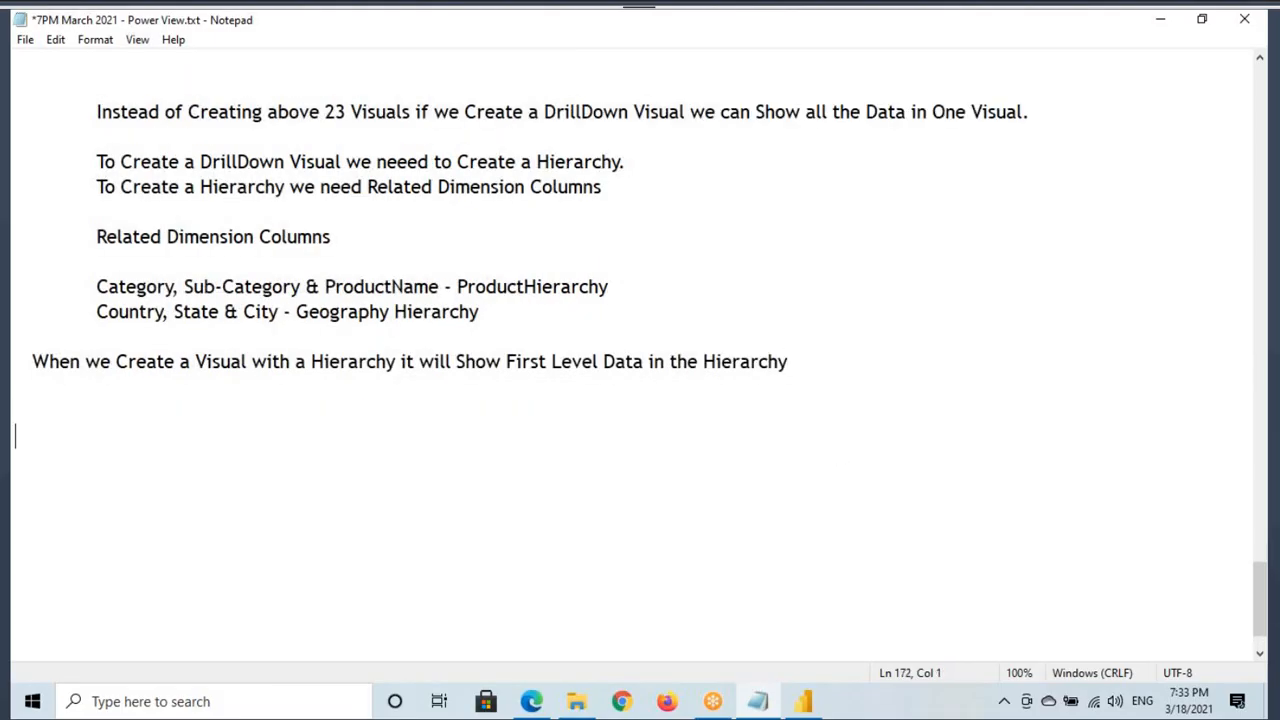
pyautogui.write('------------------------------')
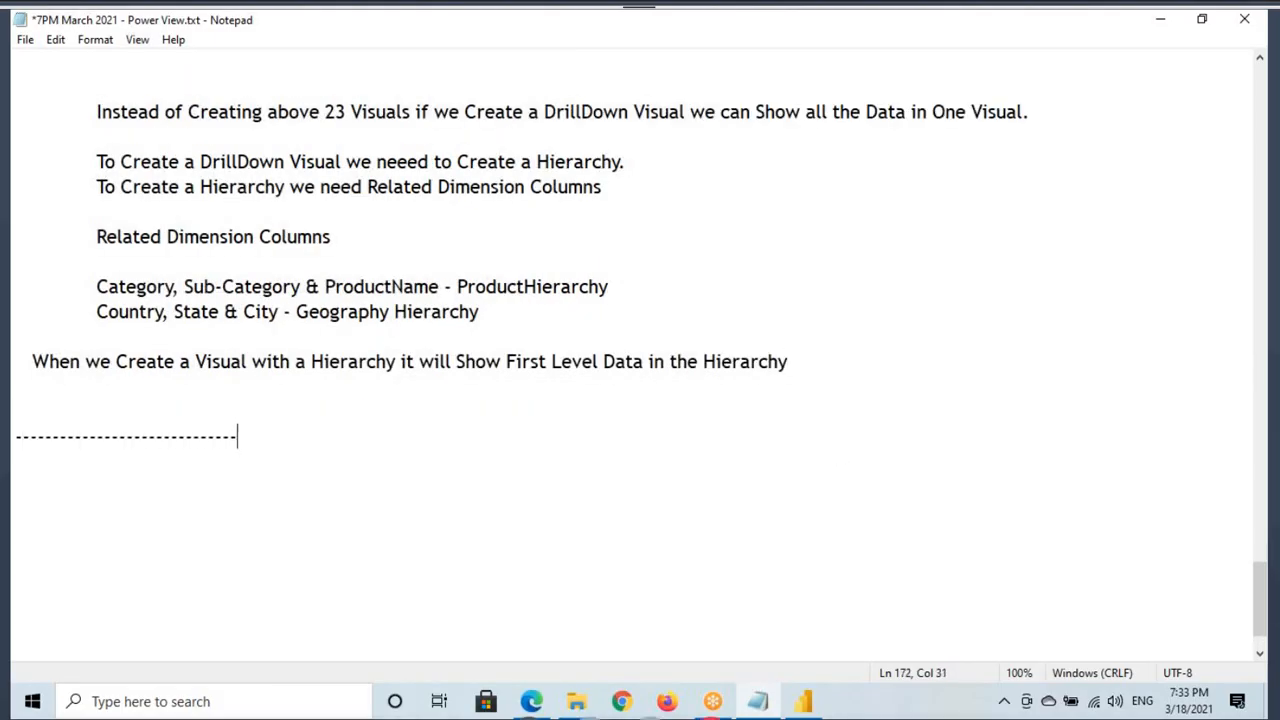
pyautogui.write('--------------------------------------------------------------')
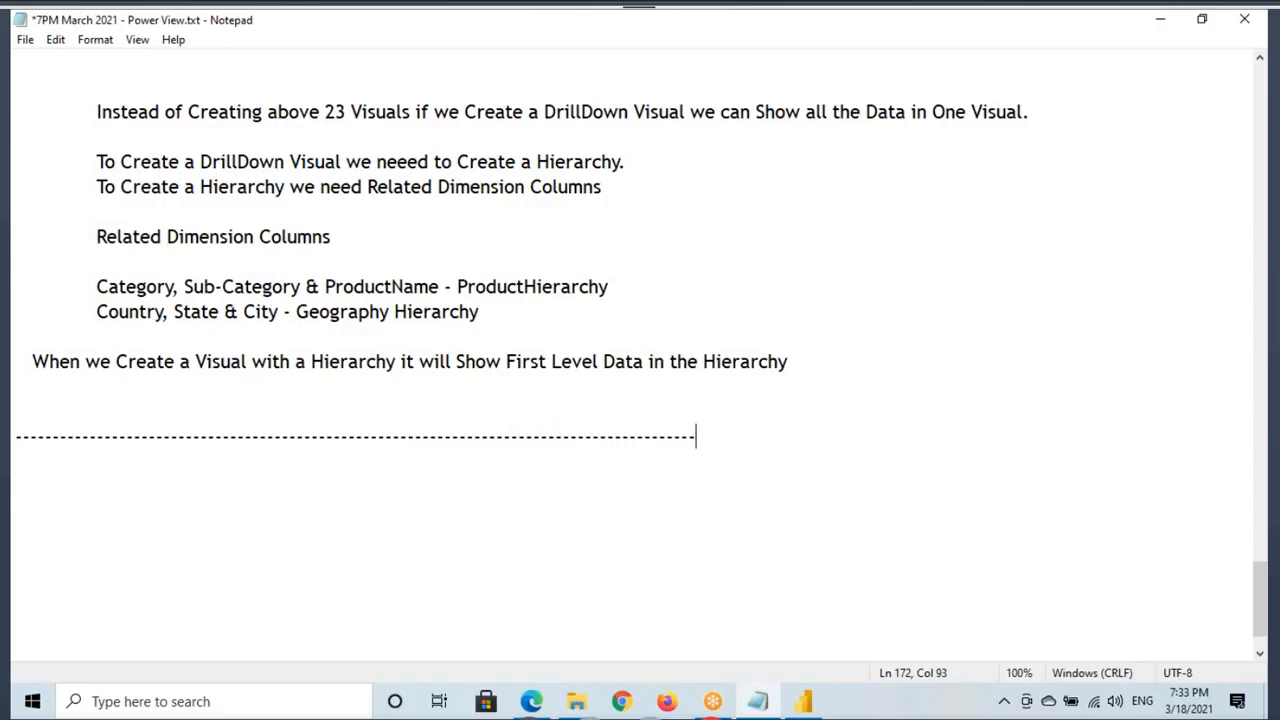
# In Power BI Desktop, mark the chart's drill icons and the Home ribbon's Share group with circles and arrows, and clear the markings.
pyautogui.click(803, 701)
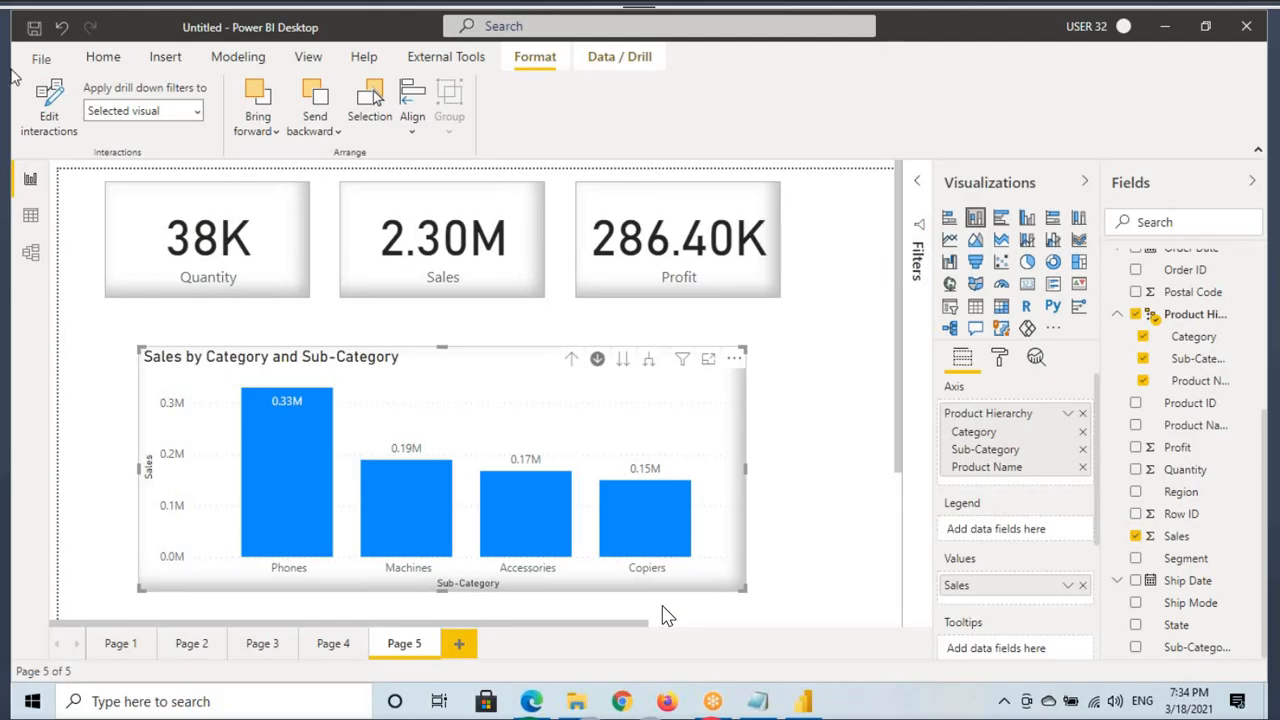
pyautogui.click(103, 57)
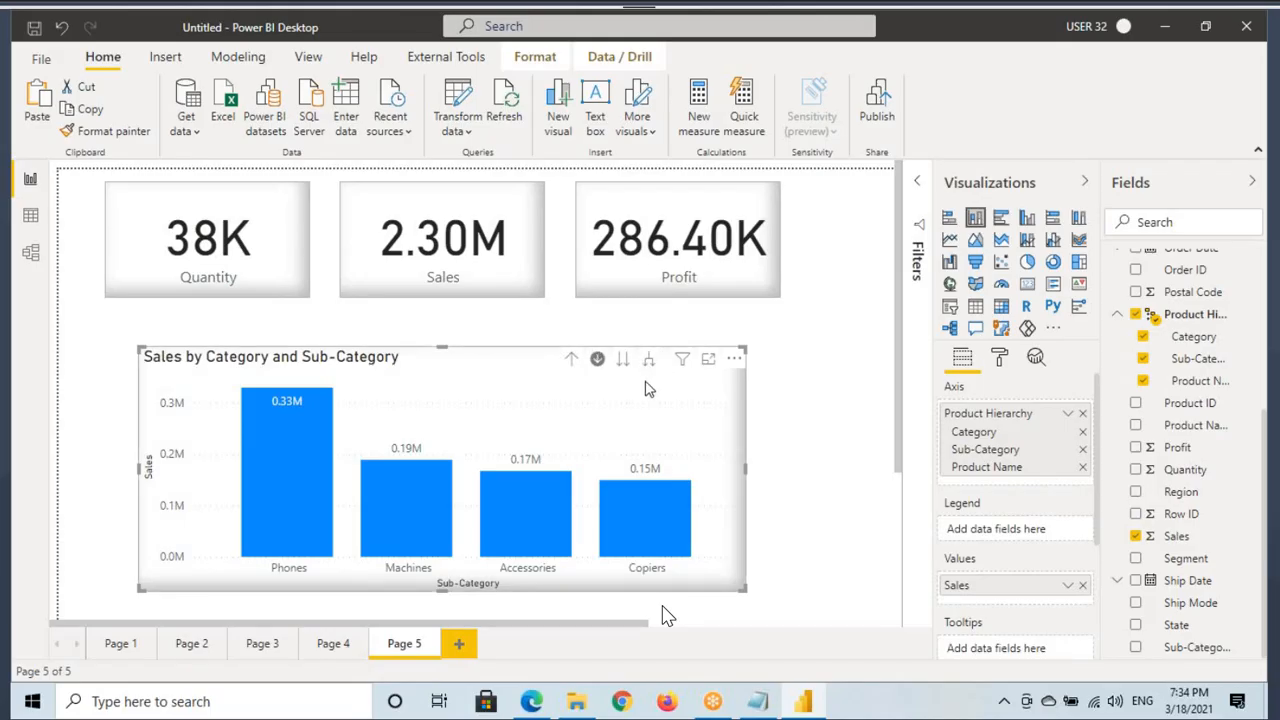
pyautogui.moveTo(538, 343)
pyautogui.mouseDown()
pyautogui.moveTo(654, 393)
pyautogui.moveTo(551, 351)
pyautogui.moveTo(673, 379)
pyautogui.mouseUp()
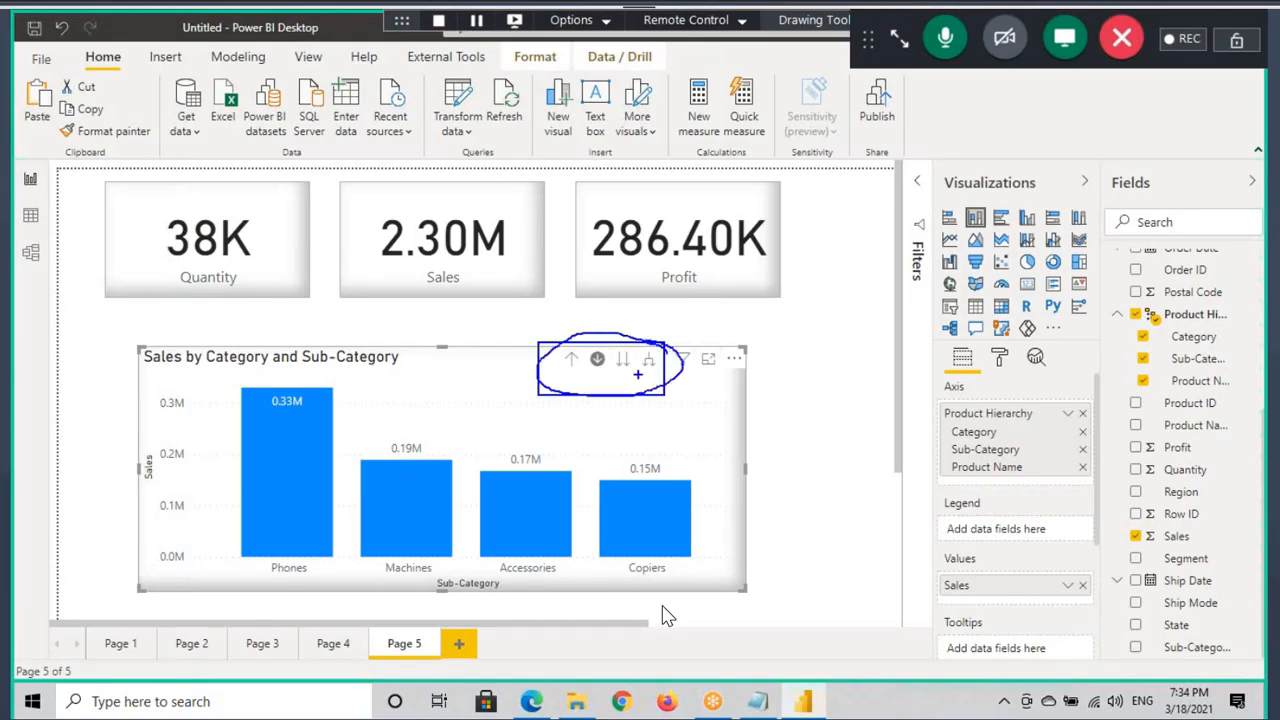
pyautogui.moveTo(712, 298); pyautogui.dragTo(651, 342)
pyautogui.moveTo(543, 437); pyautogui.dragTo(613, 418)
pyautogui.moveTo(684, 360); pyautogui.dragTo(916, 318)
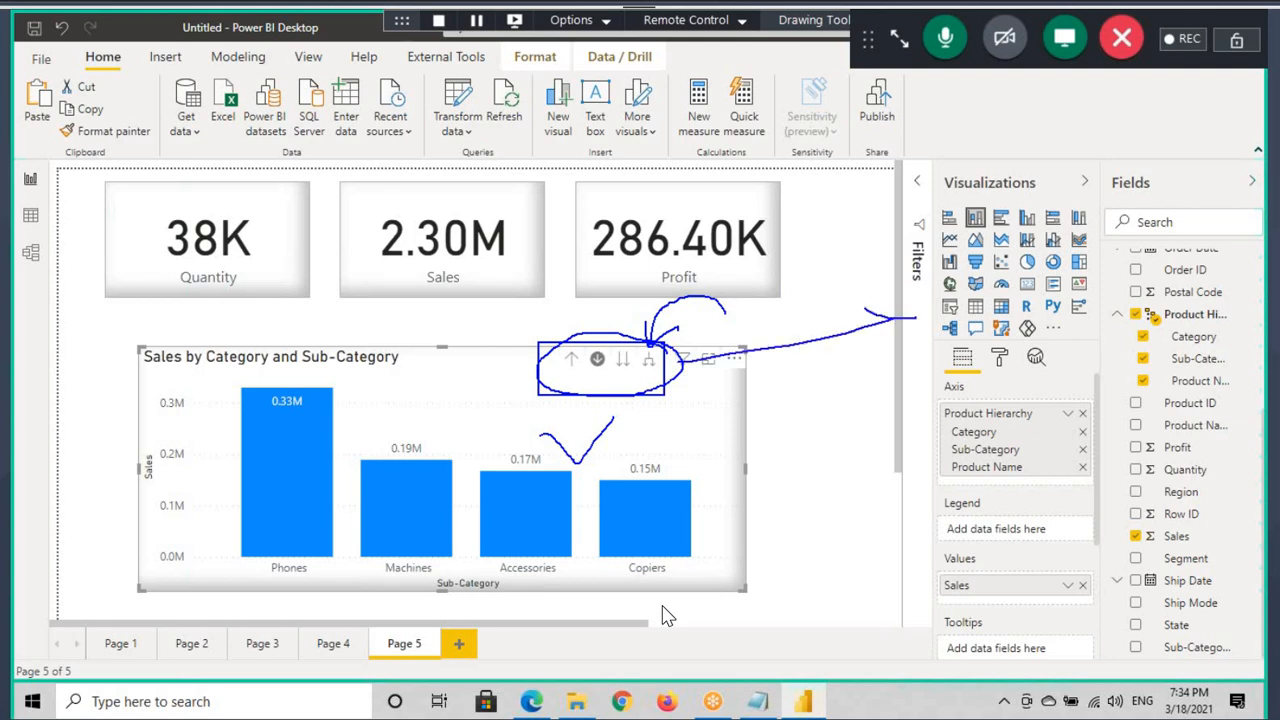
pyautogui.moveTo(900, 150); pyautogui.dragTo(962, 147)
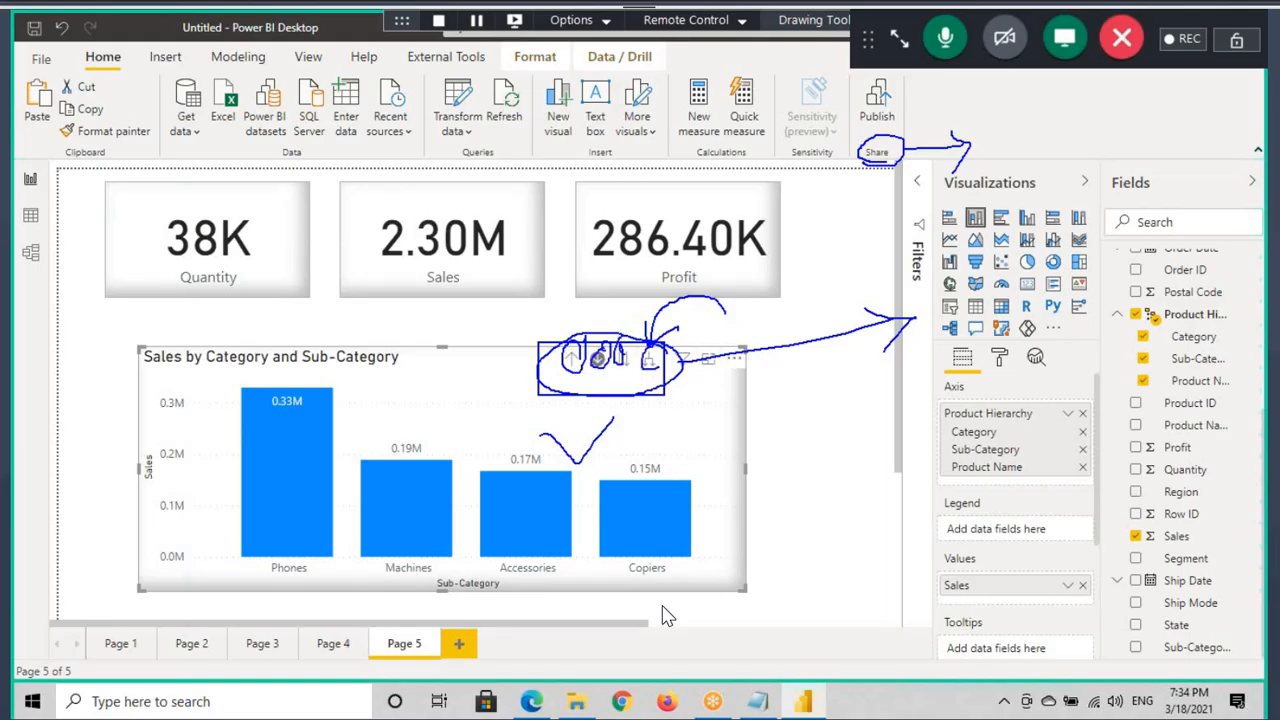
pyautogui.moveTo(664, 334); pyautogui.dragTo(650, 364)
pyautogui.moveTo(626, 386); pyautogui.dragTo(696, 358)
pyautogui.press('Escape')
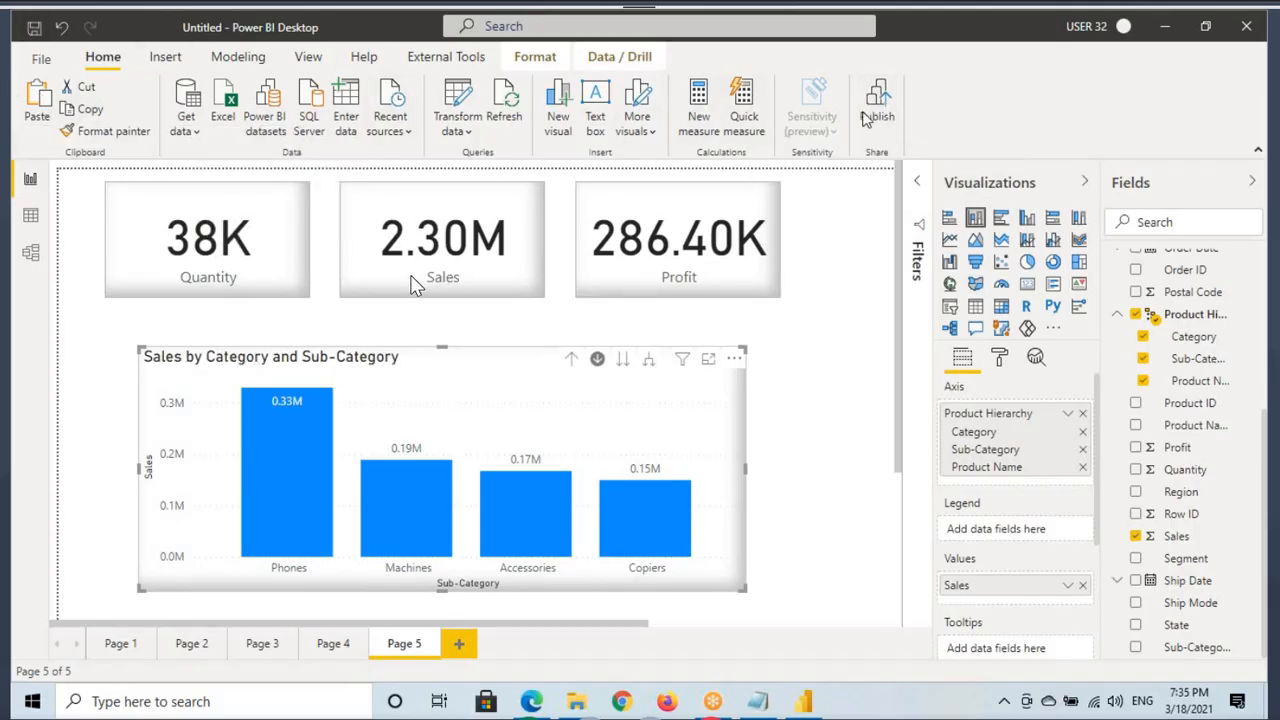
# Check the Hierarchies and Drill-Down Reports topics in the course content PDF, and return to the Power BI report with nothing selected.
pyautogui.click(531, 701)
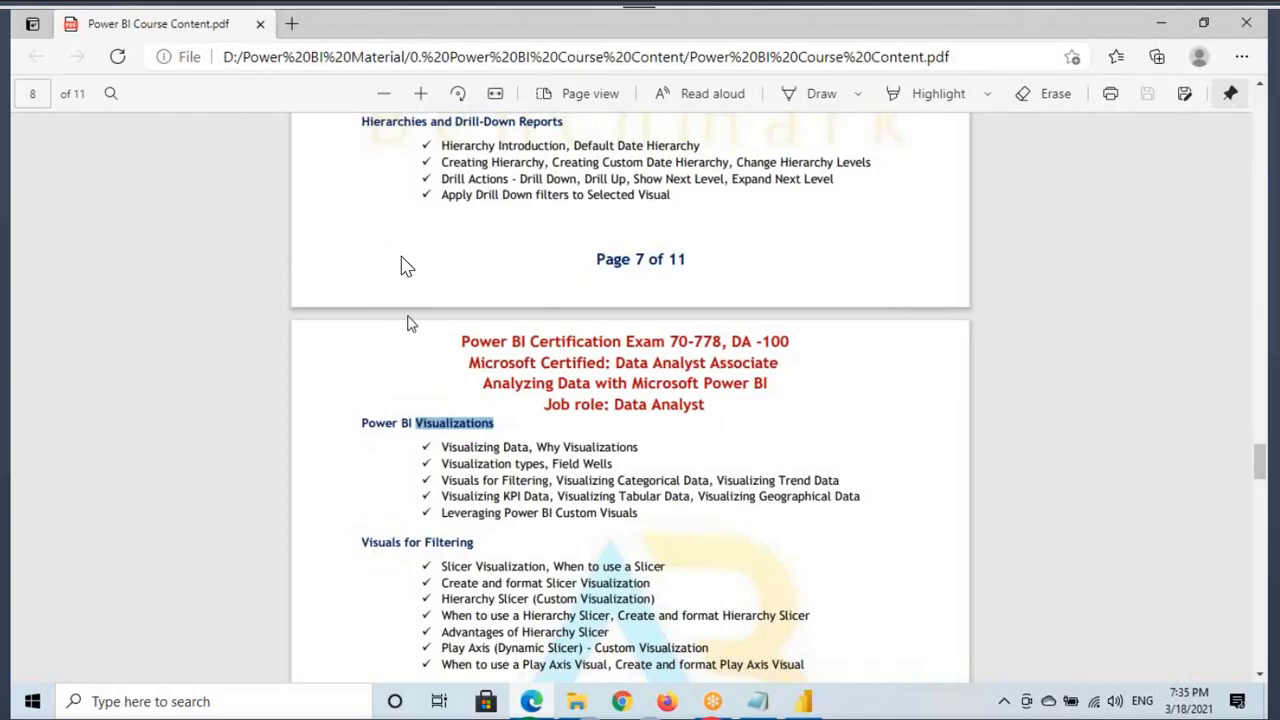
pyautogui.click(803, 701)
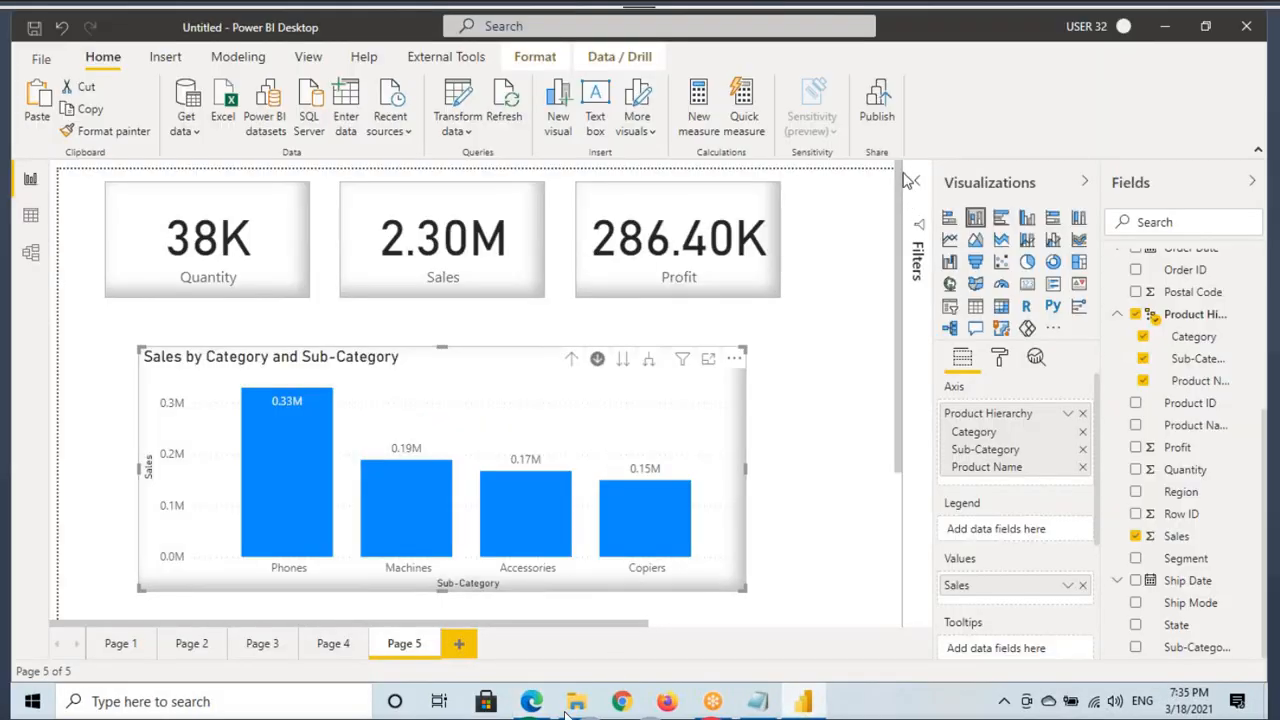
pyautogui.click(773, 398)
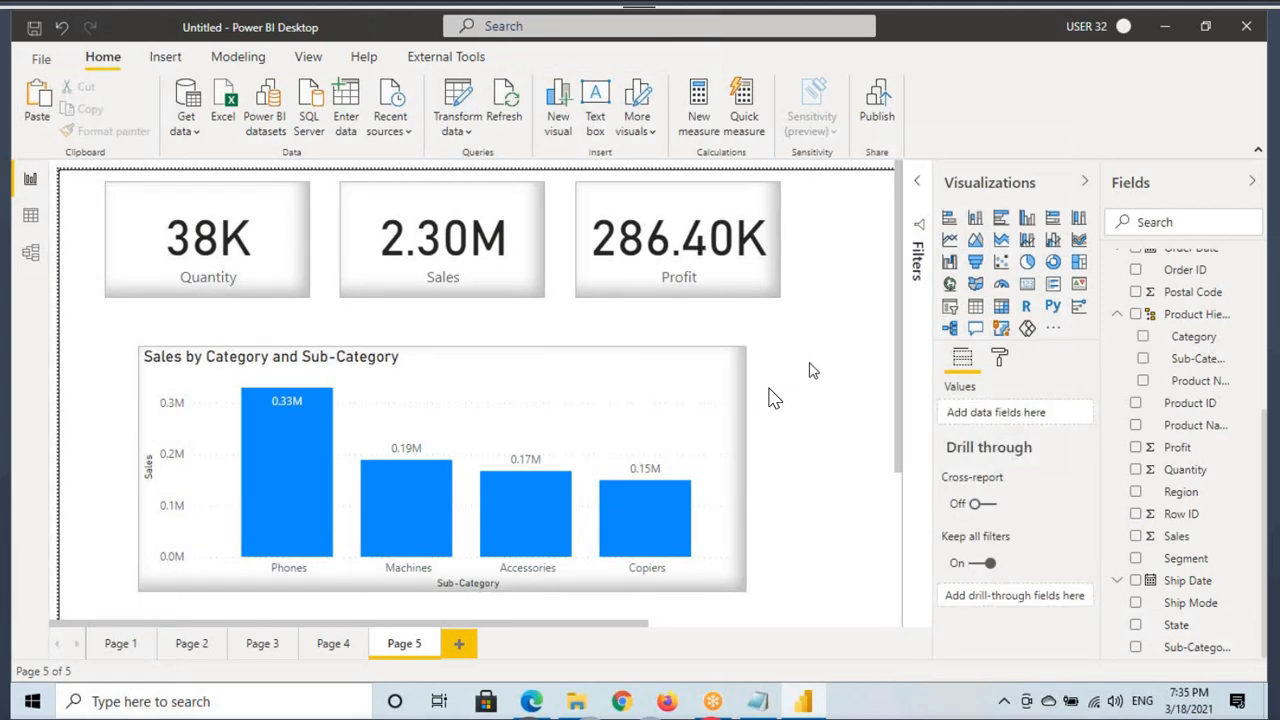
# In the Notepad notes, add the heading "Types of Hierarchies" below the dashed separator, followed by the line "2 Types".
pyautogui.click(762, 701)
pyautogui.scroll(-1, 773, 398)
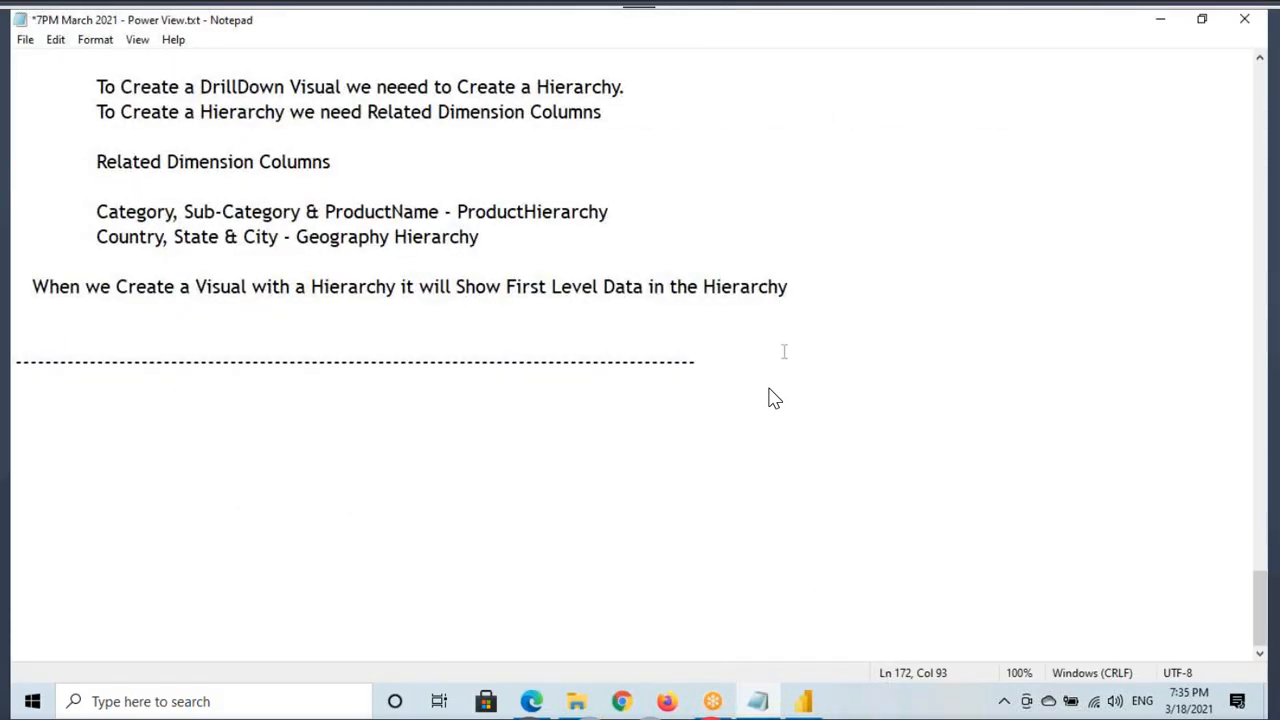
pyautogui.press('Return')
pyautogui.press('Return')
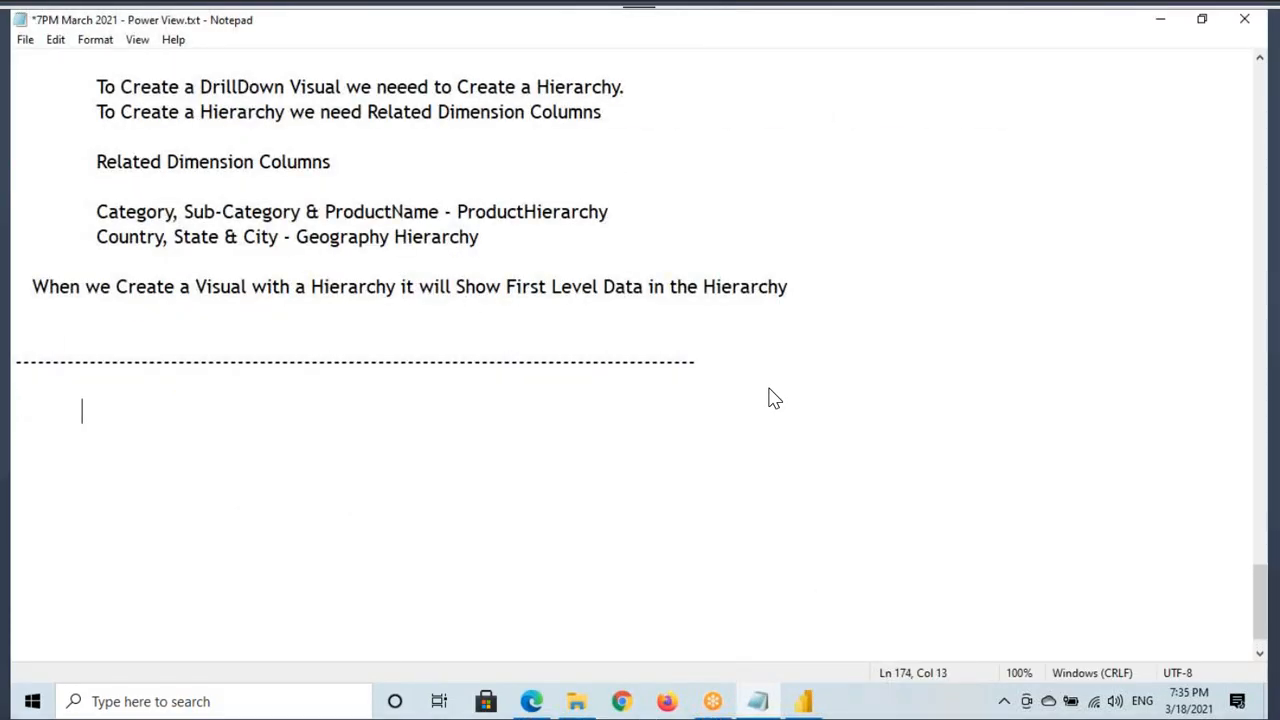
pyautogui.write('Types of Hie')
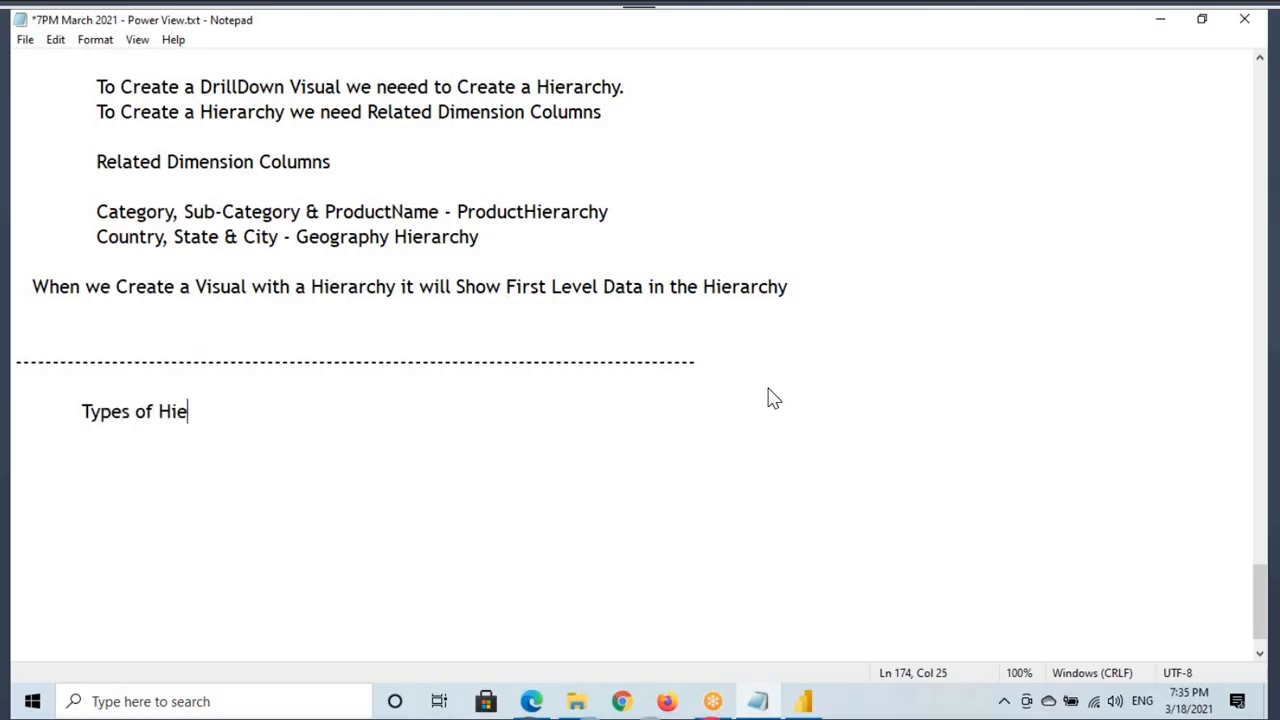
pyautogui.write('rarchies')
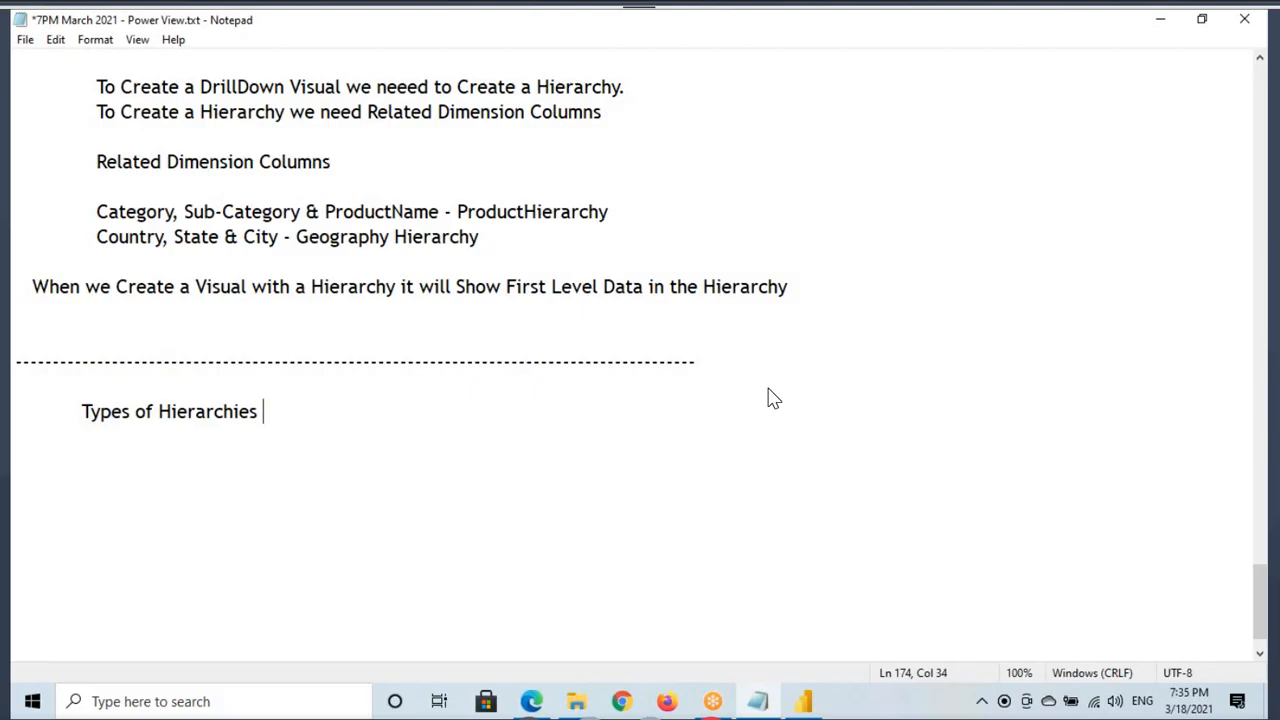
pyautogui.press('Return')
pyautogui.press('Return')
pyautogui.write('2 Types')
pyautogui.press('Return')
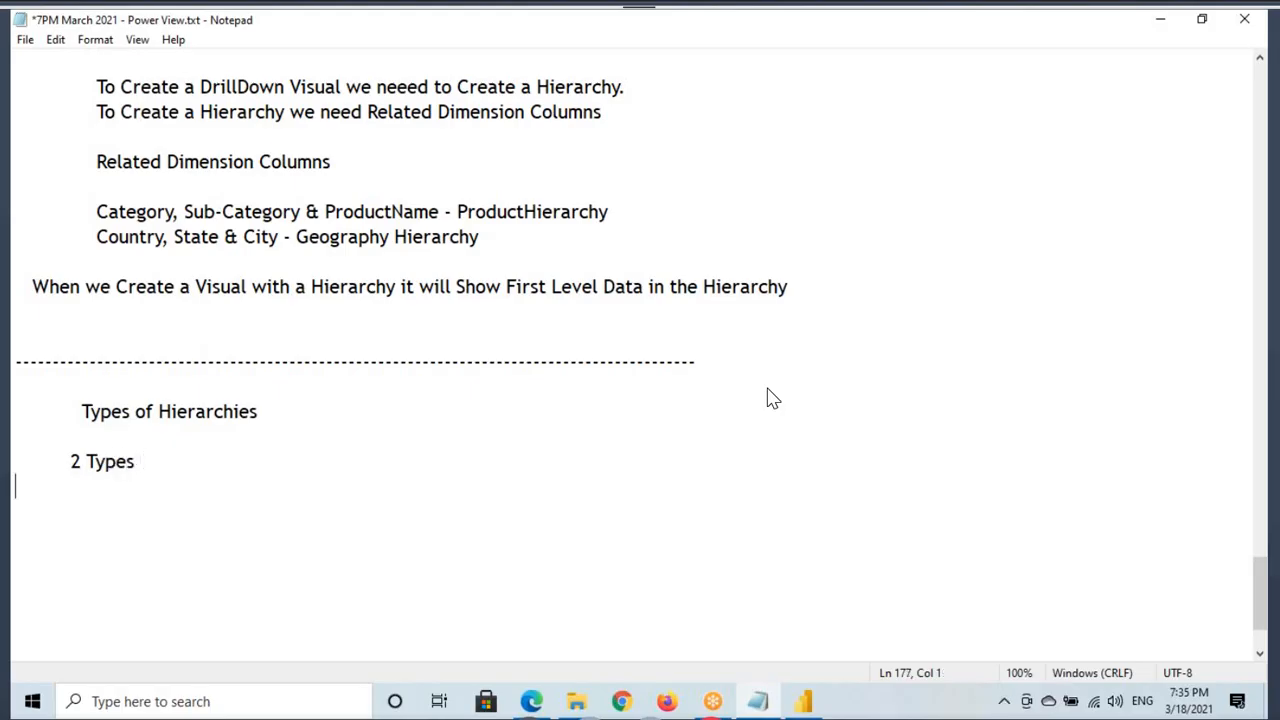
# Add the first list item "1. System Defined Hierarchies" below the "2 Types" line.
pyautogui.write('1.')
pyautogui.write(' Us')
pyautogui.write('D')
pyautogui.press('BackSpace')
pyautogui.press('BackSpace')
pyautogui.press('BackSpace')
pyautogui.press('BackSpace')
pyautogui.press('BackSpace')
pyautogui.press('BackSpace')
pyautogui.write('Syste')
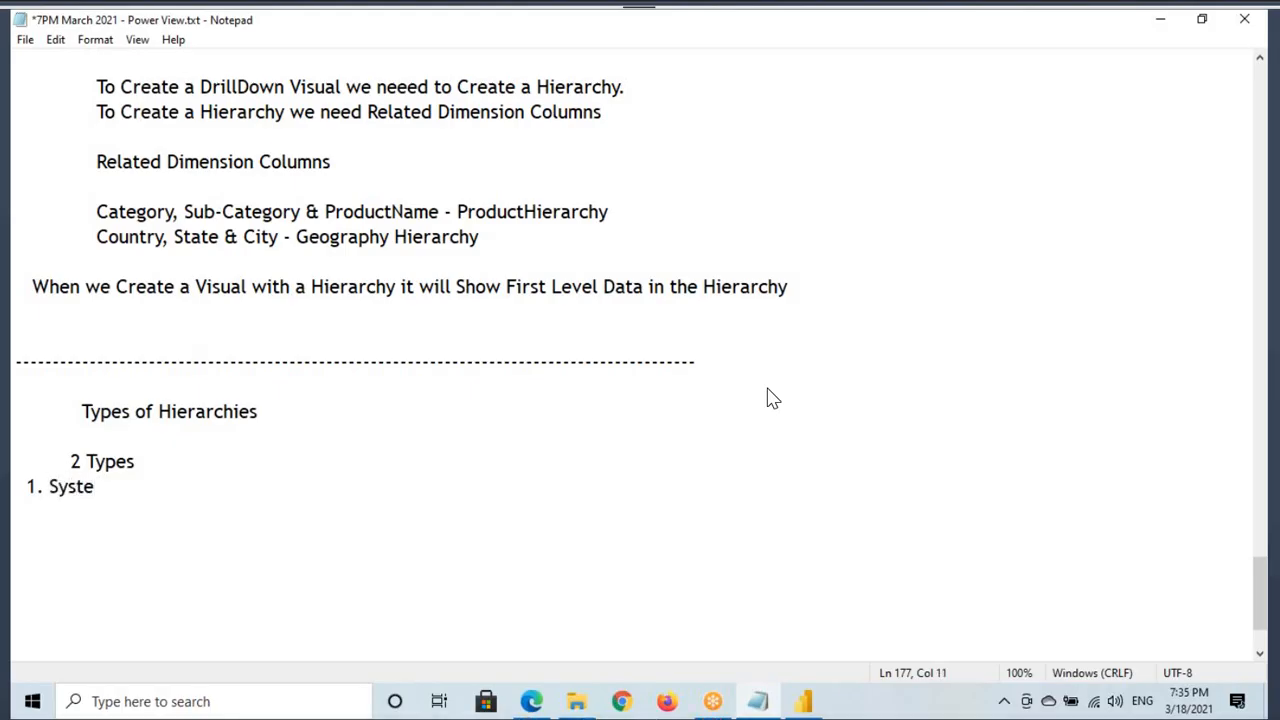
pyautogui.write('m Defined Hierar')
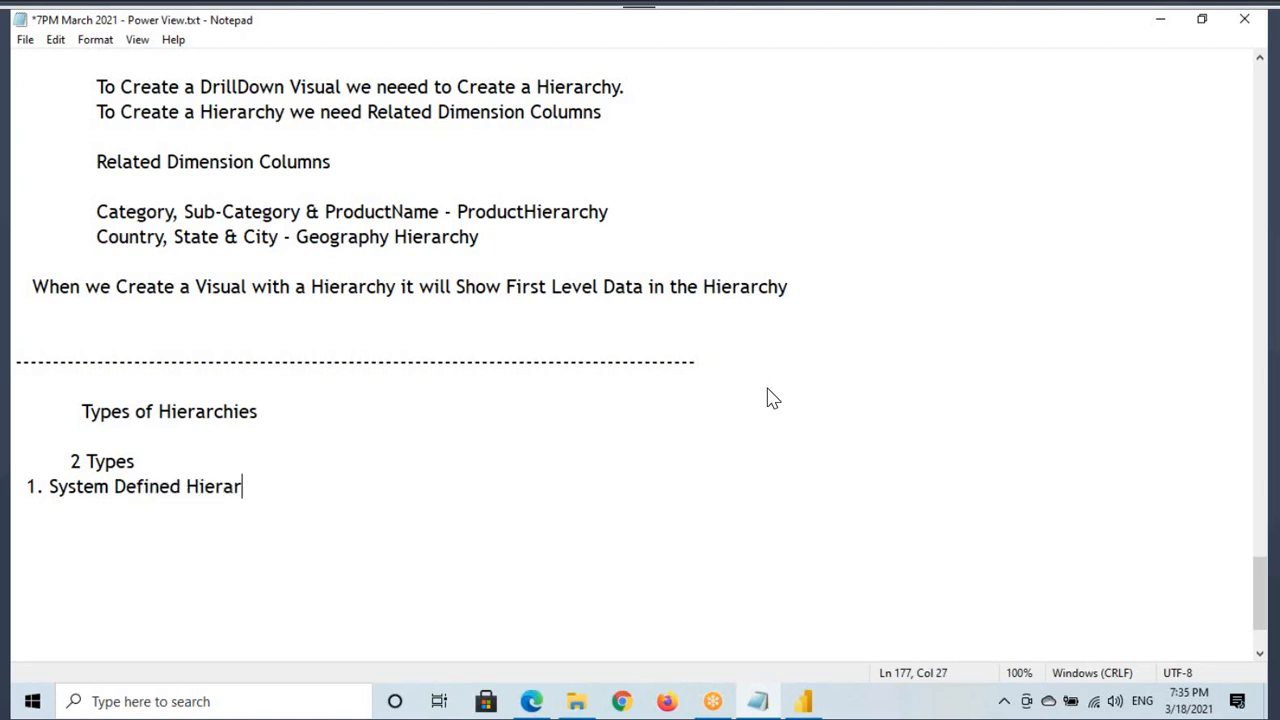
pyautogui.write('chies')
pyautogui.press('Return')
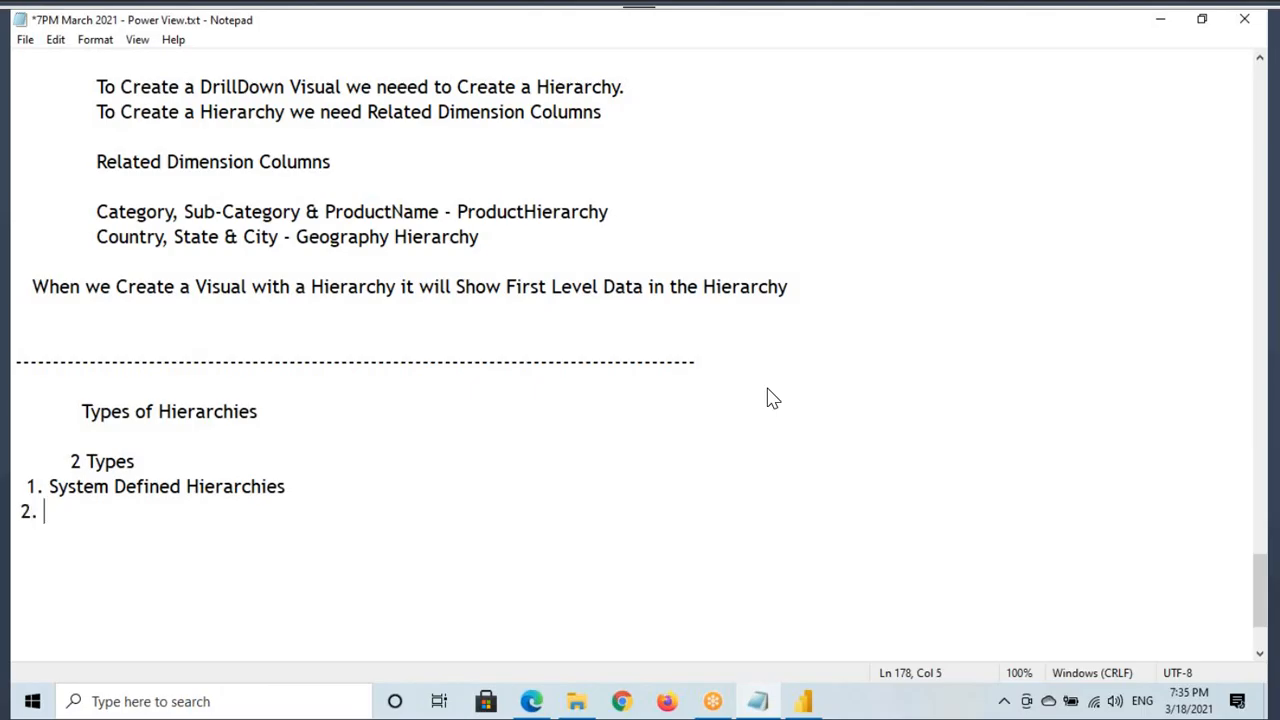
# Add the second list item "2. User Defined Hierarchies" and indent it under the first one.
pyautogui.write('2. User De')
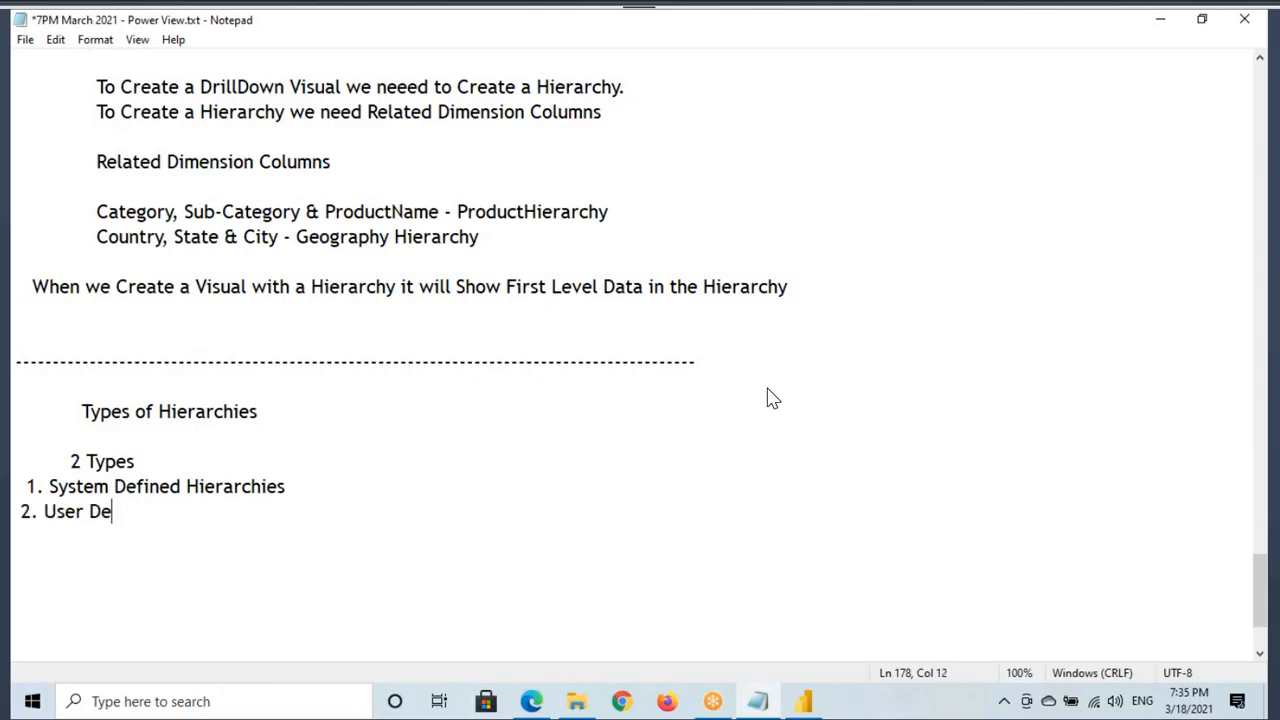
pyautogui.write('fined Hie')
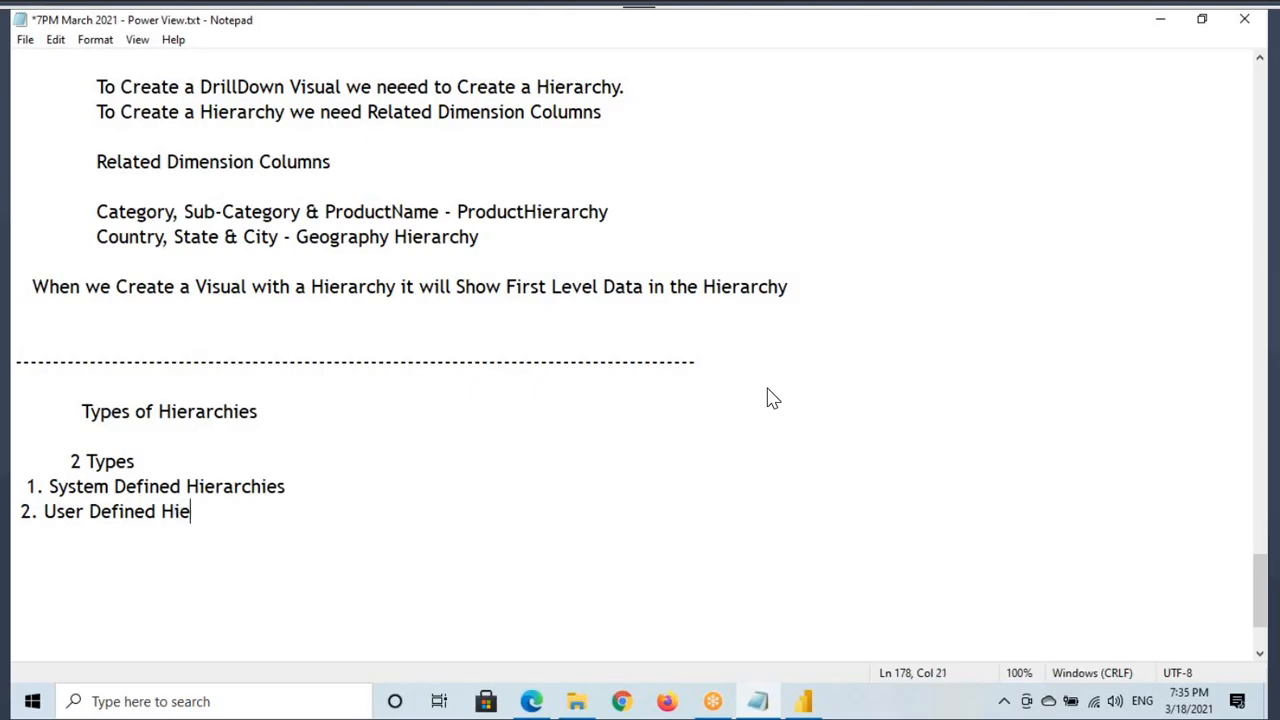
pyautogui.write('rarchies')
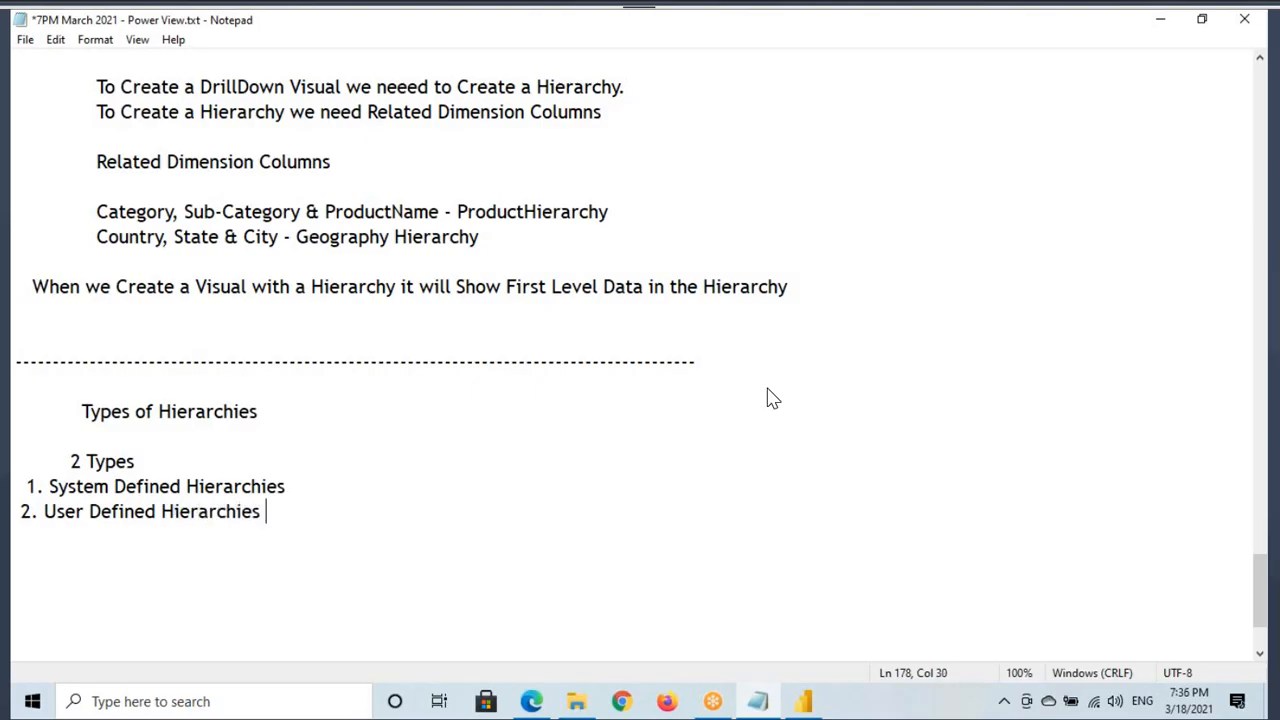
pyautogui.press('Home')
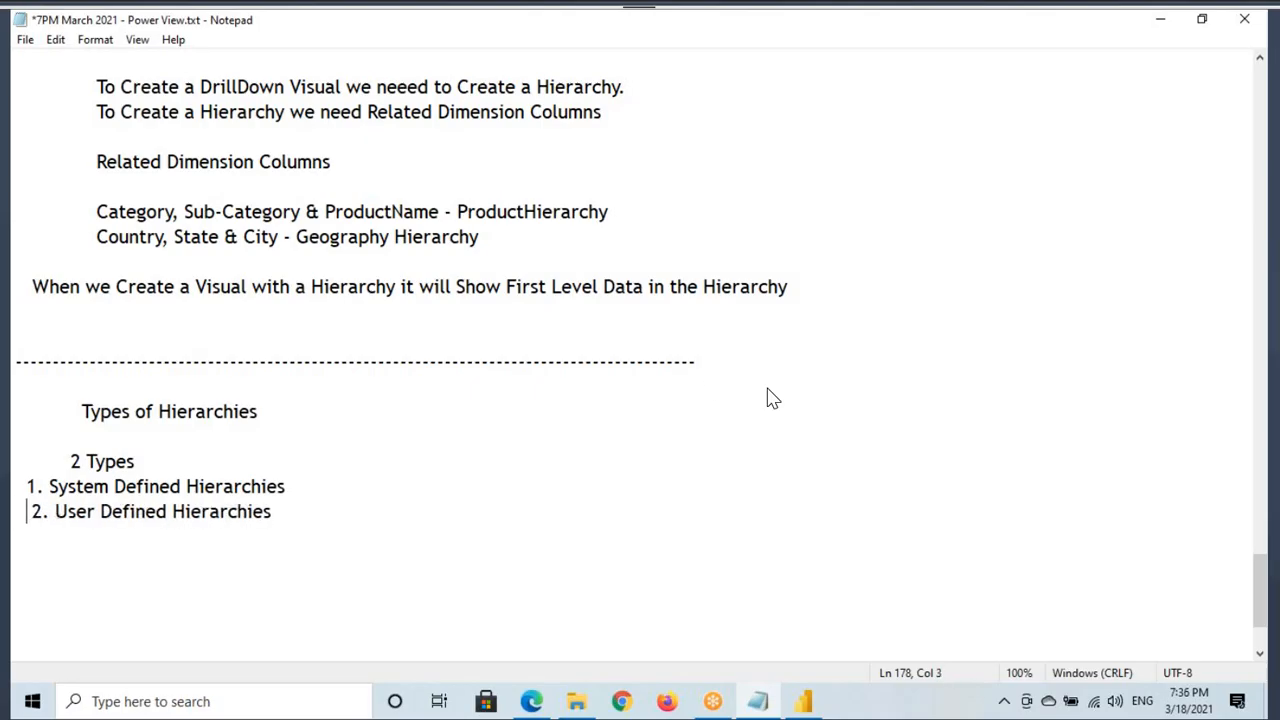
# Highlight the System Defined Hierarchies and User Defined Hierarchies lines to point out the two types.
pyautogui.press('Up')
pyautogui.hotkey('shift', 'Right')
pyautogui.hotkey('shift', 'Right')
pyautogui.hotkey('shift', 'Right')
pyautogui.hotkey('shift', 'Right')
pyautogui.hotkey('shift', 'Right')
pyautogui.hotkey('shift', 'Right')
pyautogui.hotkey('shift', 'Right')
pyautogui.hotkey('shift', 'Right')
pyautogui.hotkey('shift', 'Right')
pyautogui.hotkey('shift', 'Right')
pyautogui.hotkey('shift', 'Right')
pyautogui.hotkey('shift', 'Right')
pyautogui.hotkey('shift', 'Right')
pyautogui.hotkey('shift', 'Right')
pyautogui.hotkey('shift', 'Right')
pyautogui.hotkey('shift', 'Right')
pyautogui.hotkey('shift', 'Right')
pyautogui.hotkey('shift', 'Right')
pyautogui.hotkey('shift', 'Right')
pyautogui.hotkey('shift', 'Right')
pyautogui.moveTo(117, 511); pyautogui.dragTo(292, 511)
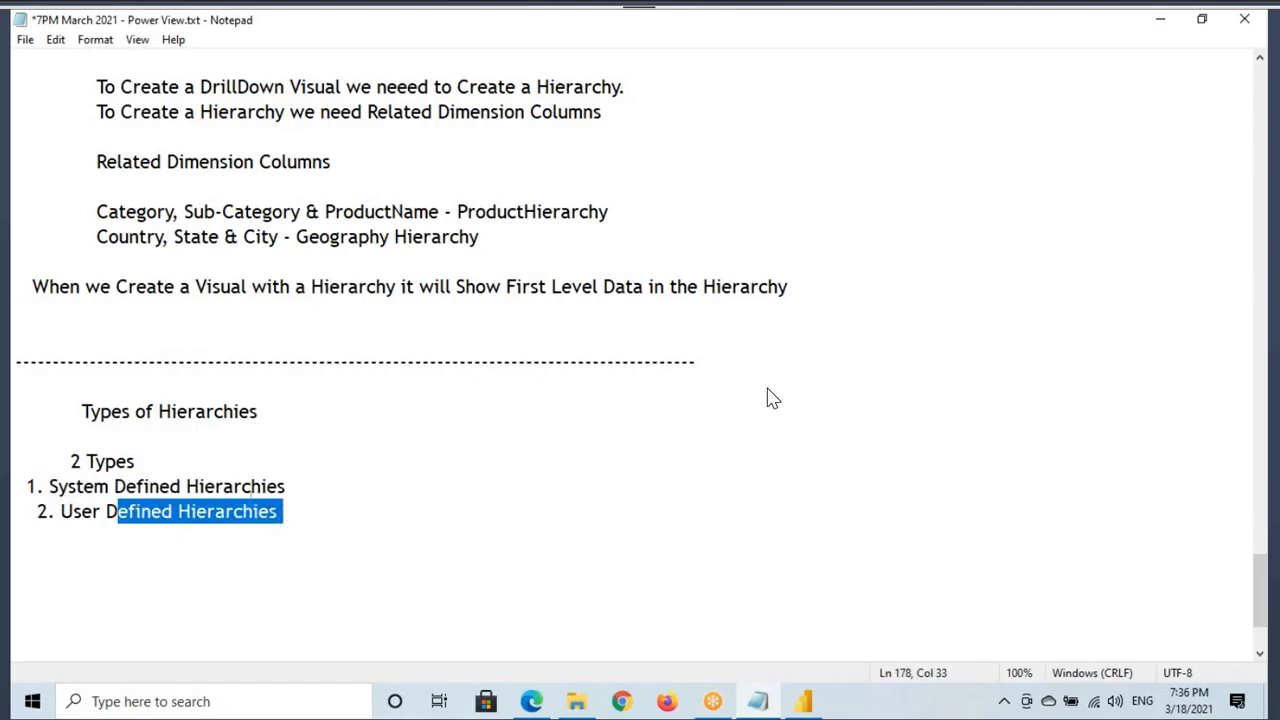
# Return to the Power BI report, look briefly at the Orders data, and expand Order Date's Date Hierarchy down to its levels.
pyautogui.click(803, 701)
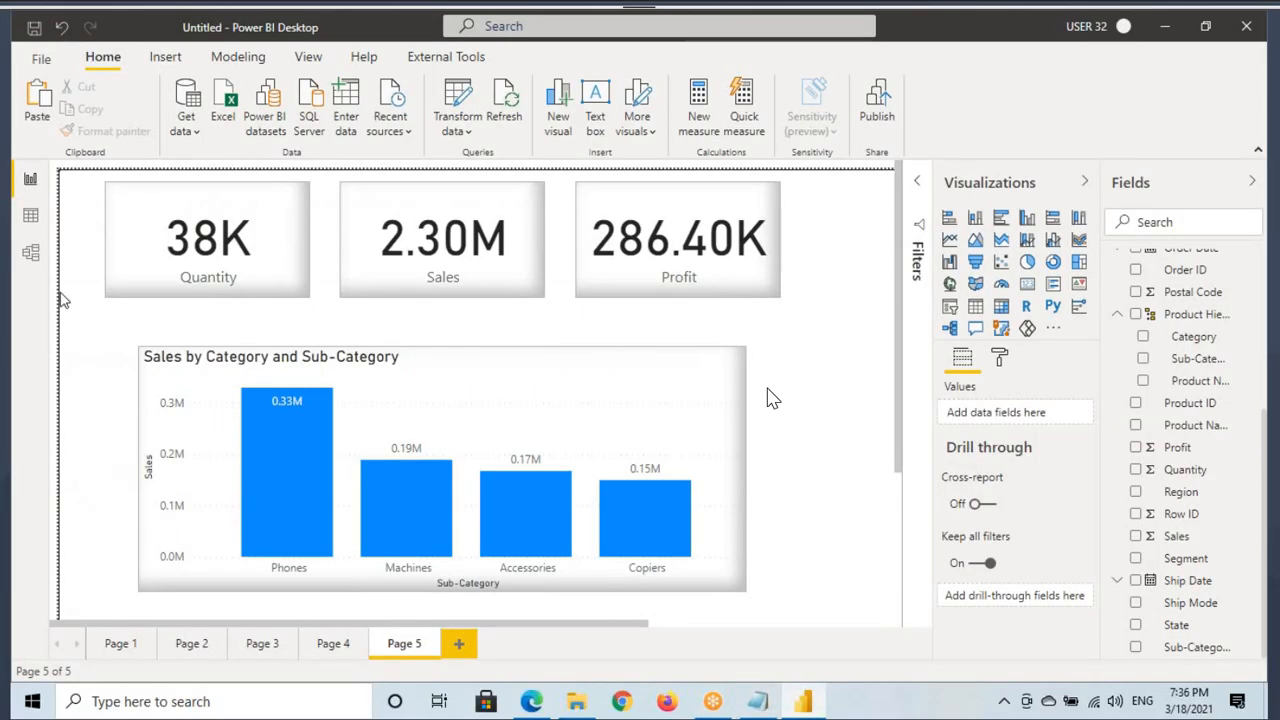
pyautogui.click(30, 217)
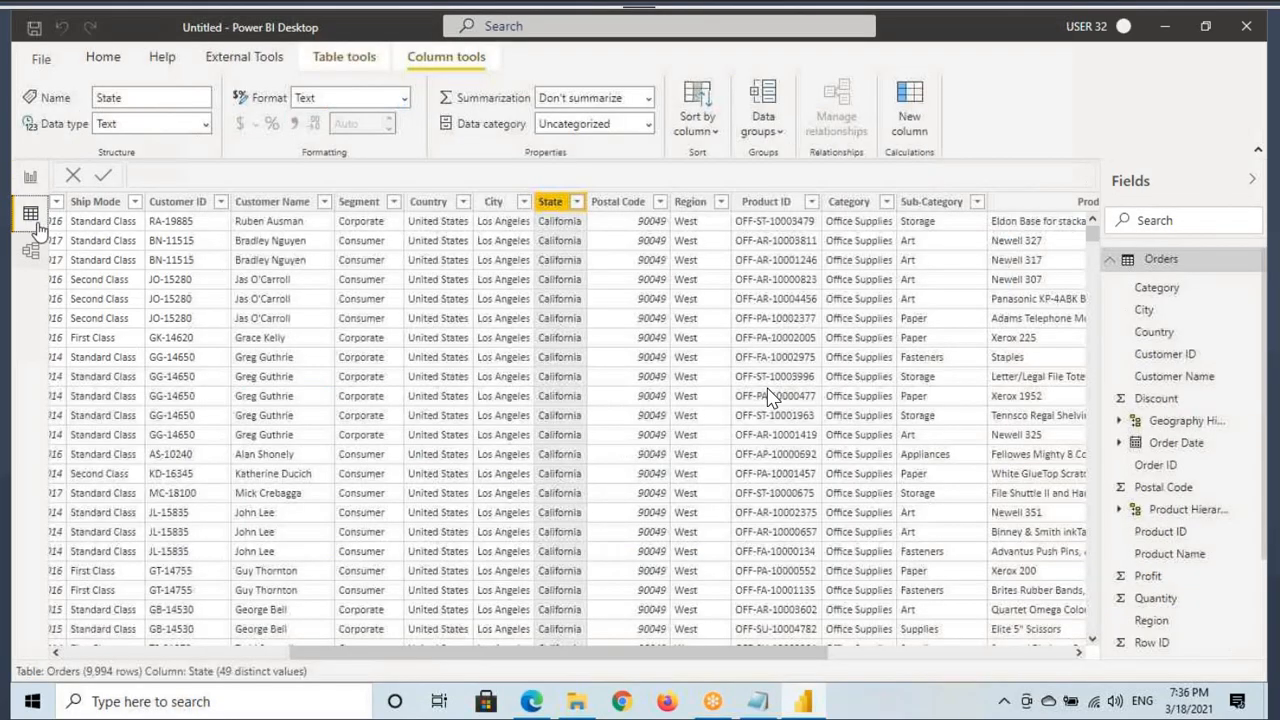
pyautogui.click(30, 180)
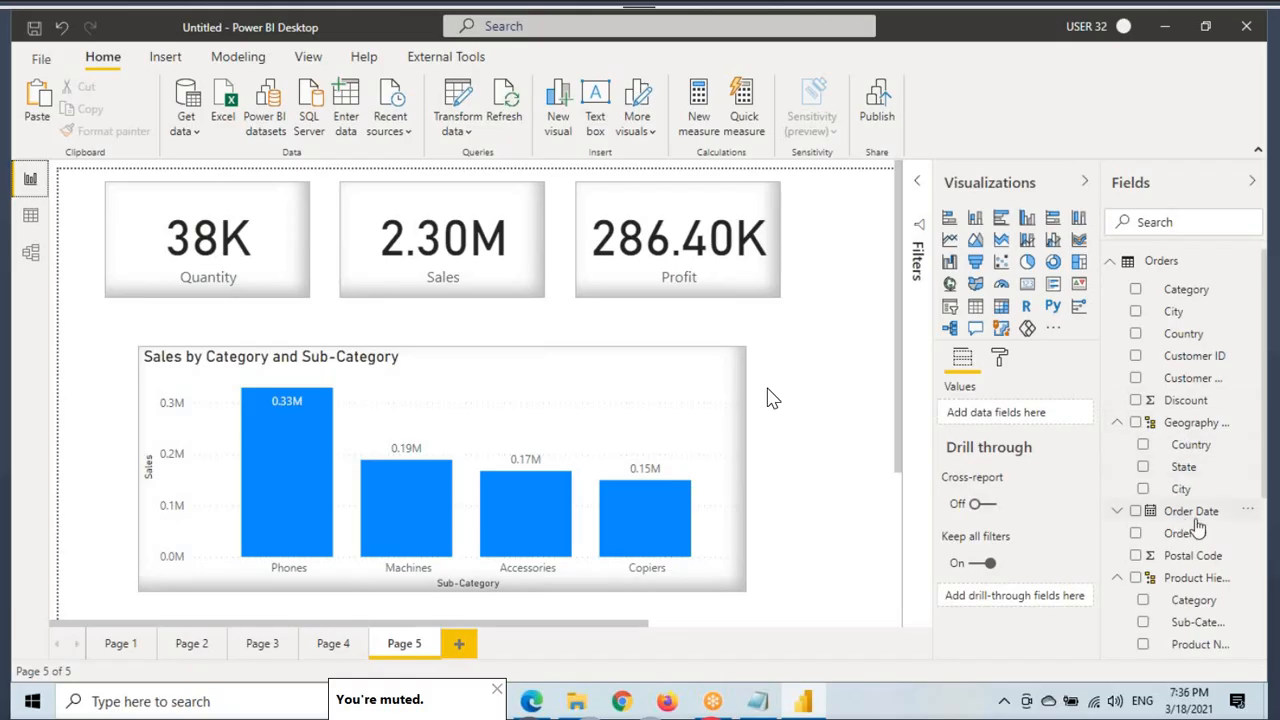
pyautogui.click(1117, 511)
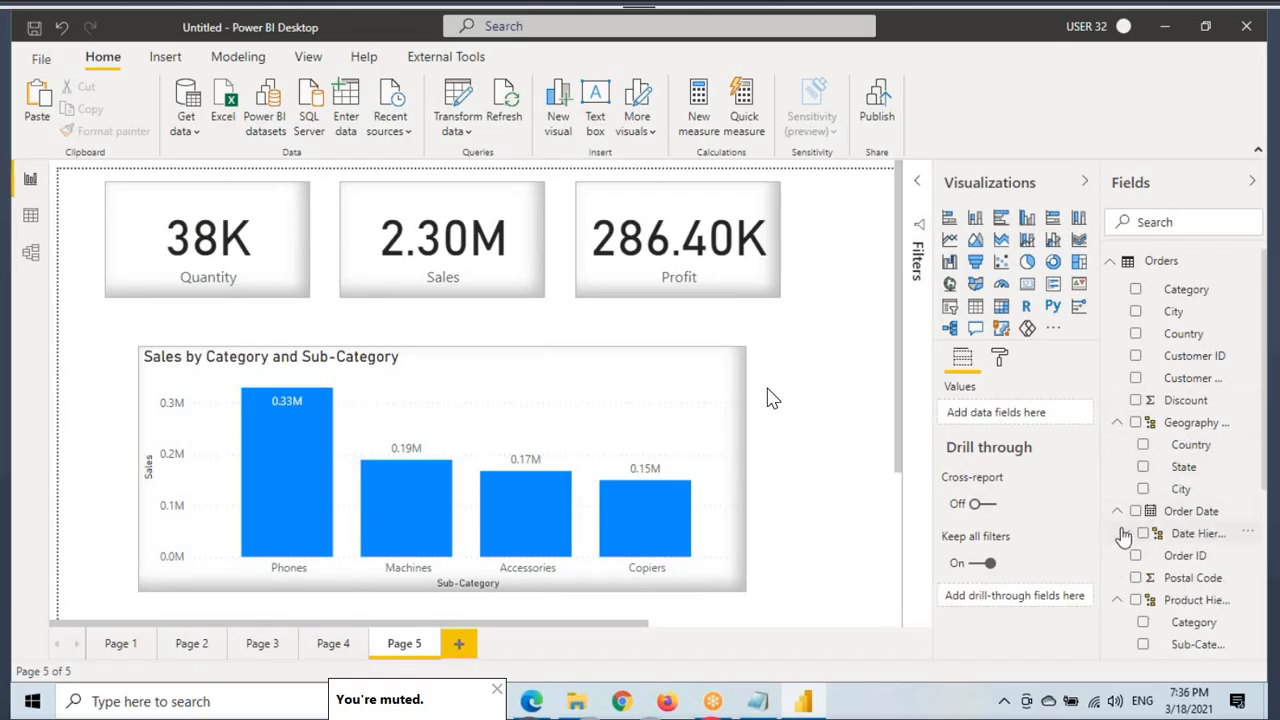
pyautogui.click(1125, 535)
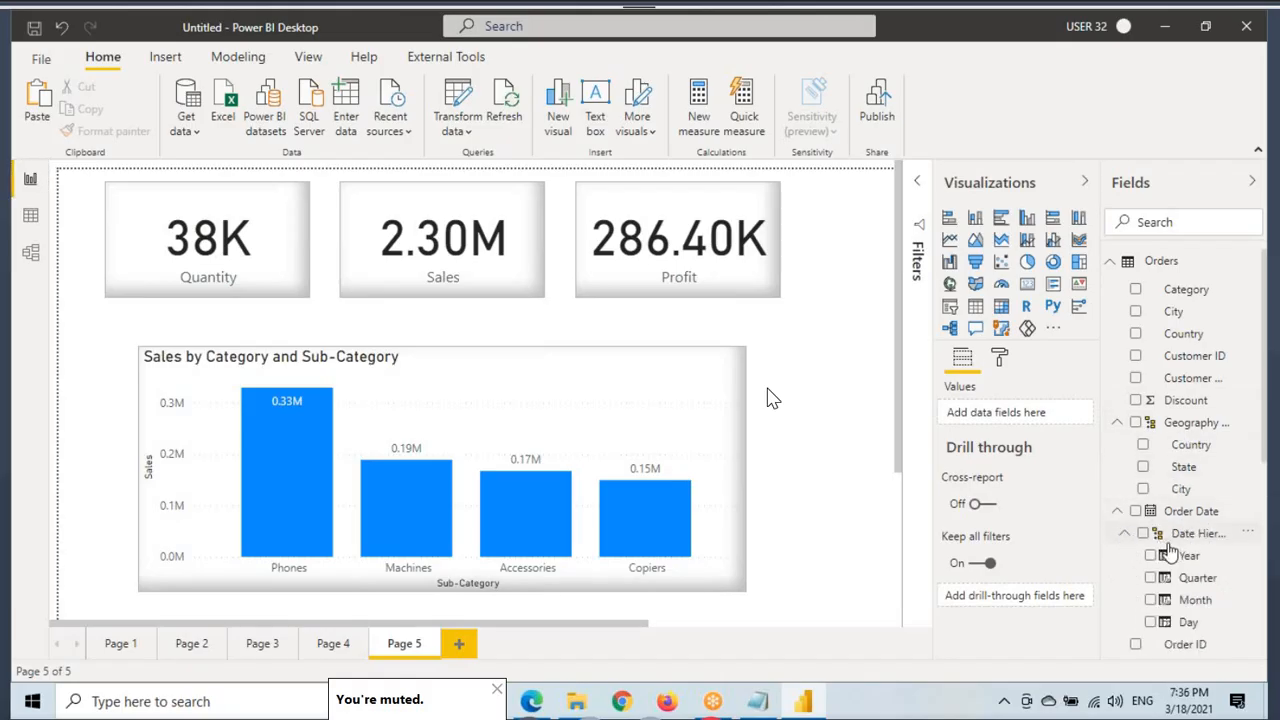
# Mark Order Date's Date Hierarchy and its Year, Quarter, Month and Day levels with on-screen annotations, then clear the markings.
pyautogui.hotkey('ctrl', '2')
pyautogui.moveTo(1122, 518); pyautogui.dragTo(1243, 549)
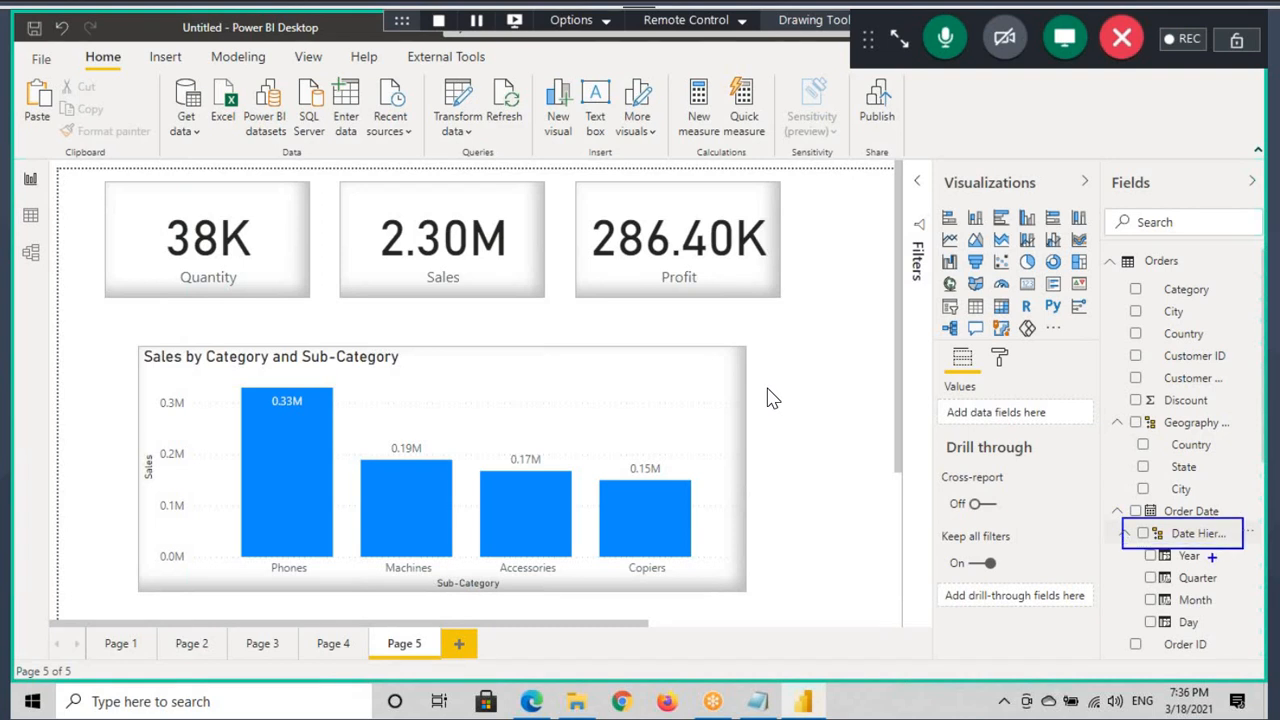
pyautogui.moveTo(1168, 563)
pyautogui.mouseDown()
pyautogui.moveTo(1218, 562)
pyautogui.moveTo(1238, 581)
pyautogui.mouseUp()
pyautogui.moveTo(1170, 609)
pyautogui.mouseDown()
pyautogui.moveTo(1224, 610)
pyautogui.moveTo(1218, 633)
pyautogui.mouseUp()
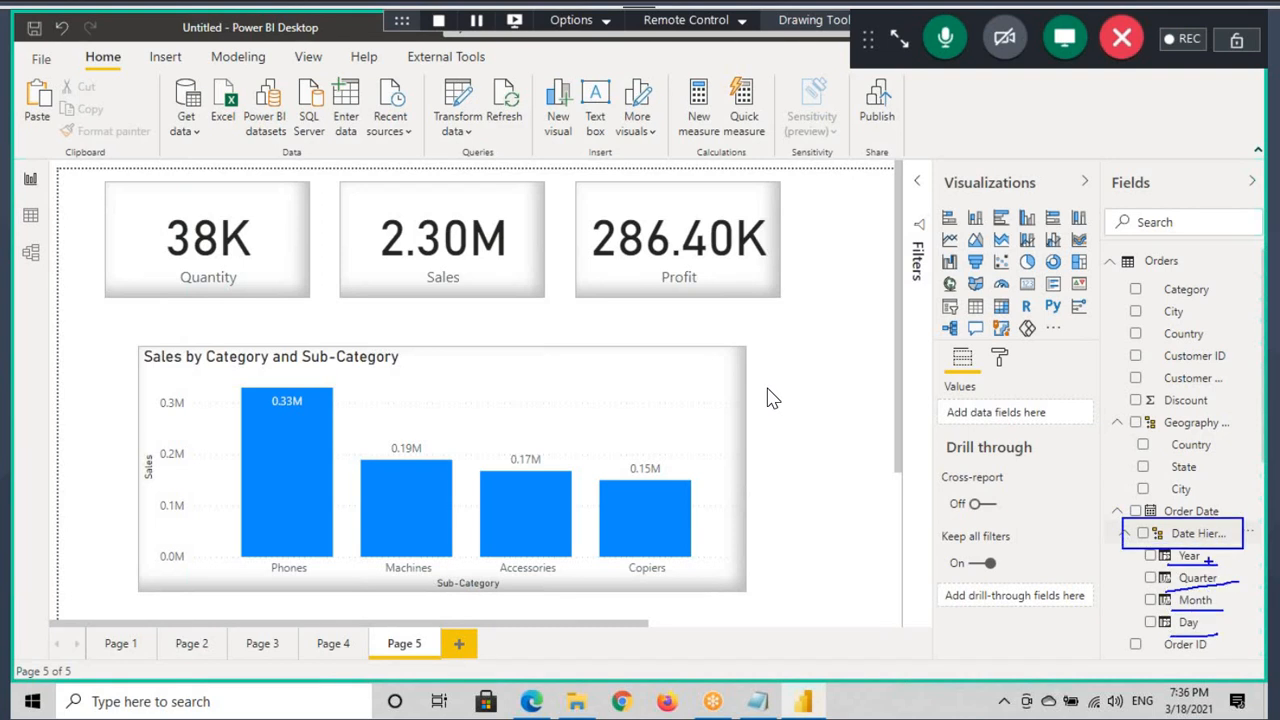
pyautogui.moveTo(1196, 440); pyautogui.dragTo(1182, 509)
pyautogui.moveTo(1235, 546)
pyautogui.mouseDown()
pyautogui.moveTo(1135, 514)
pyautogui.moveTo(1190, 542)
pyautogui.mouseUp()
pyautogui.press('Escape')
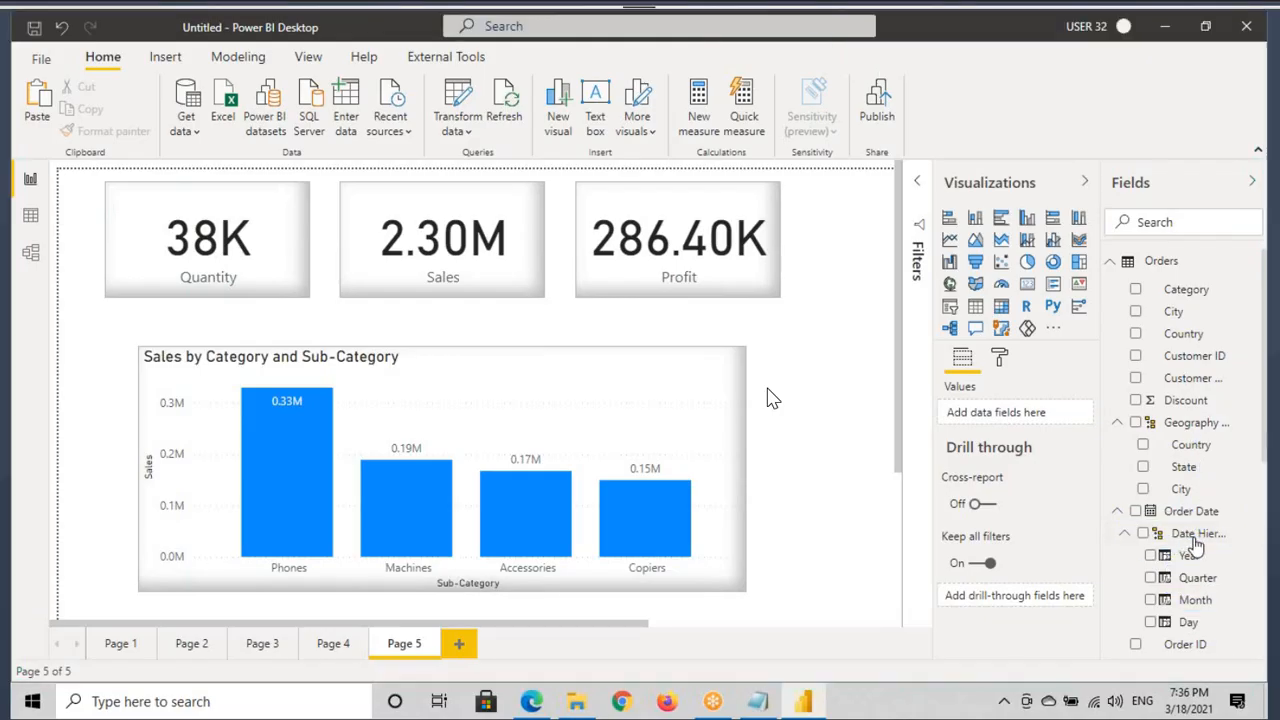
# Show the Orders table data and select the Order Date column to examine its dates.
pyautogui.click(25, 226)
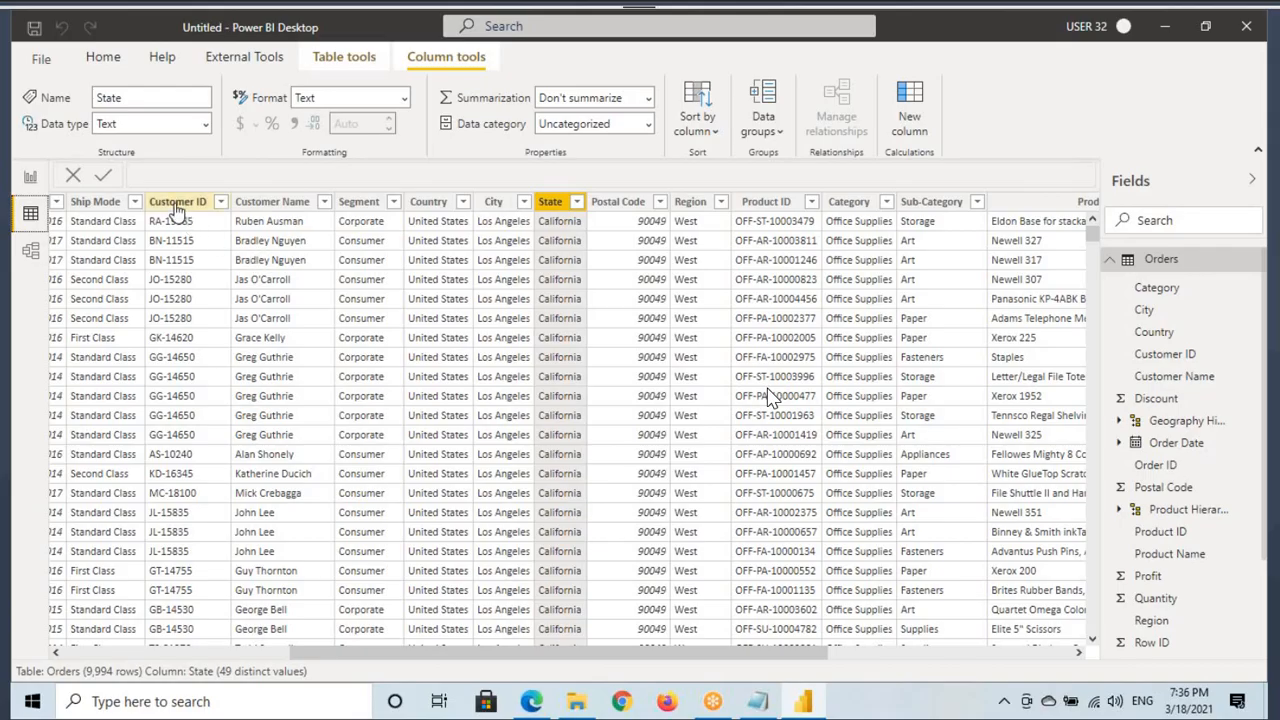
pyautogui.moveTo(452, 657); pyautogui.dragTo(210, 657)
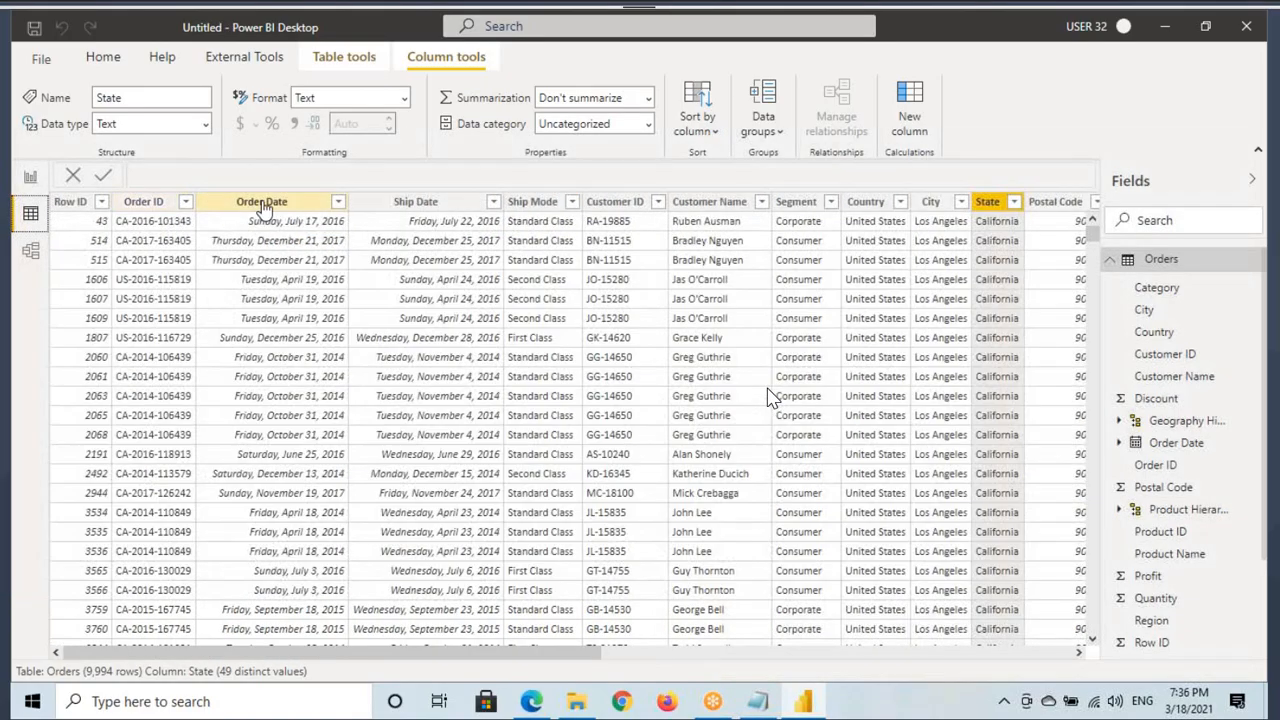
pyautogui.click(280, 238)
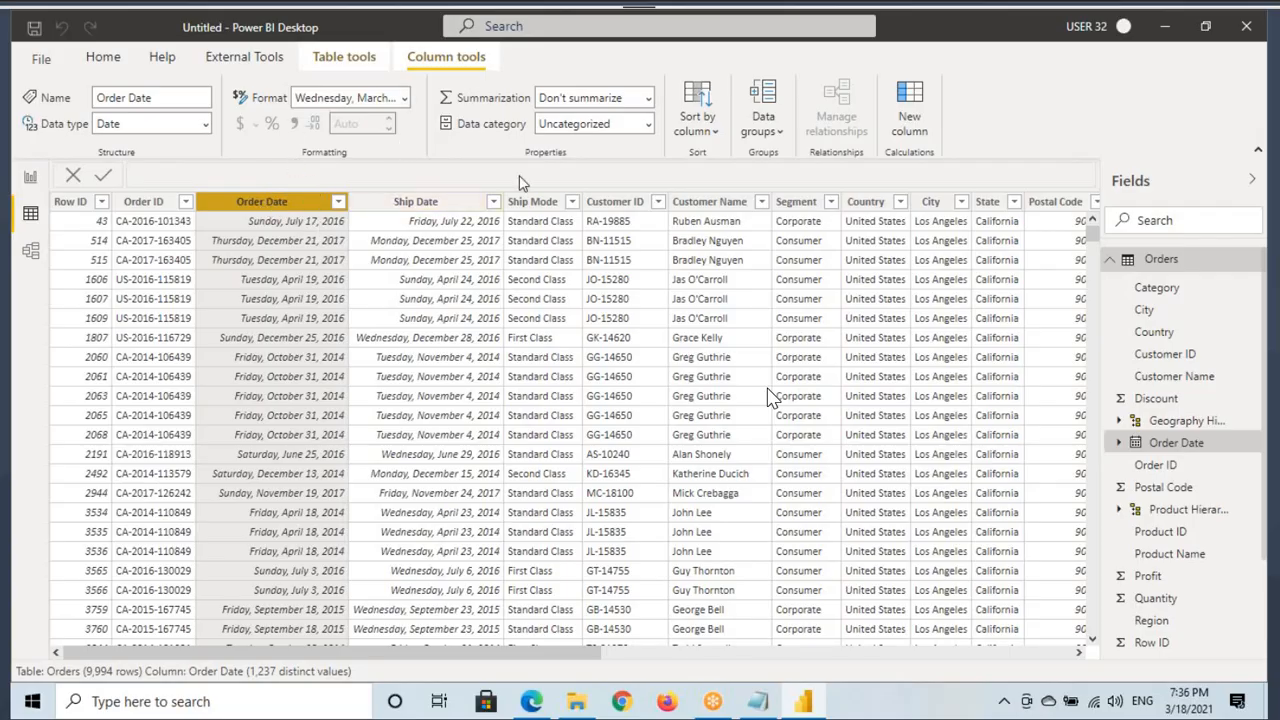
# Switch to Notepad and add the indented text "When Ever we Have a Date Column Power BI" under "1. System Defined Hierarchies".
pyautogui.hotkey('alt', 'Tab')
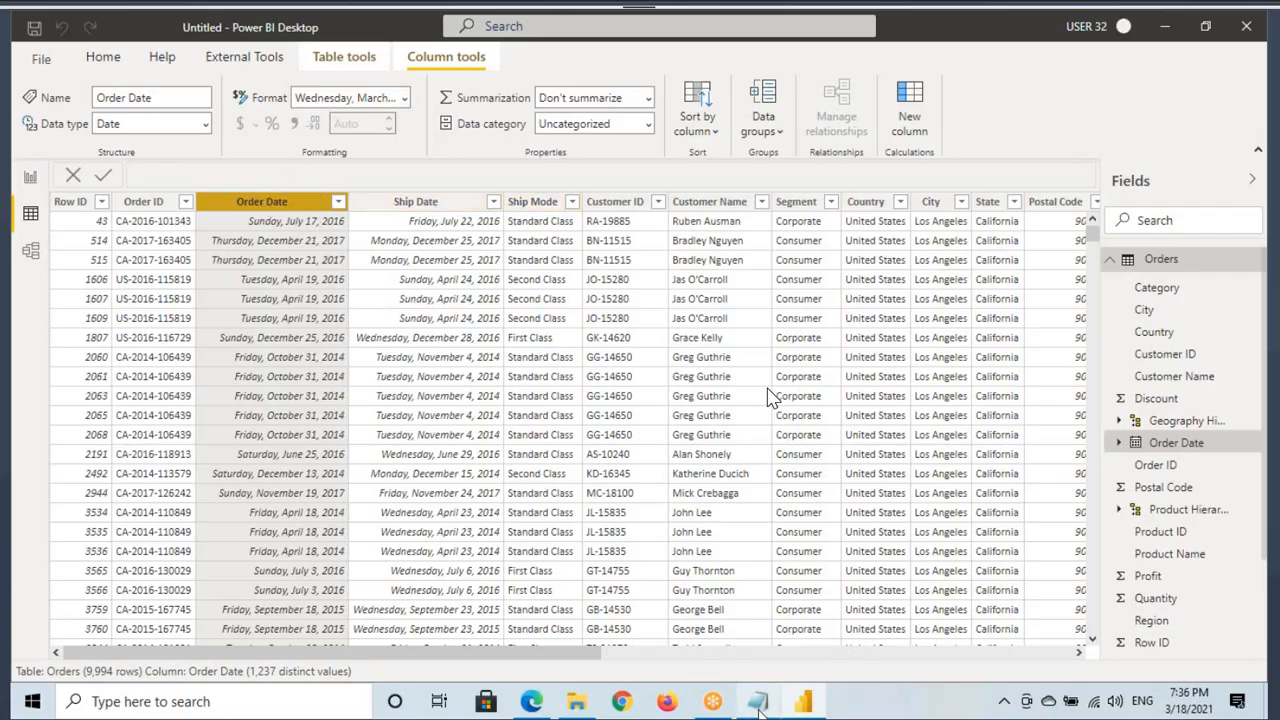
pyautogui.moveTo(108, 486); pyautogui.dragTo(311, 486)
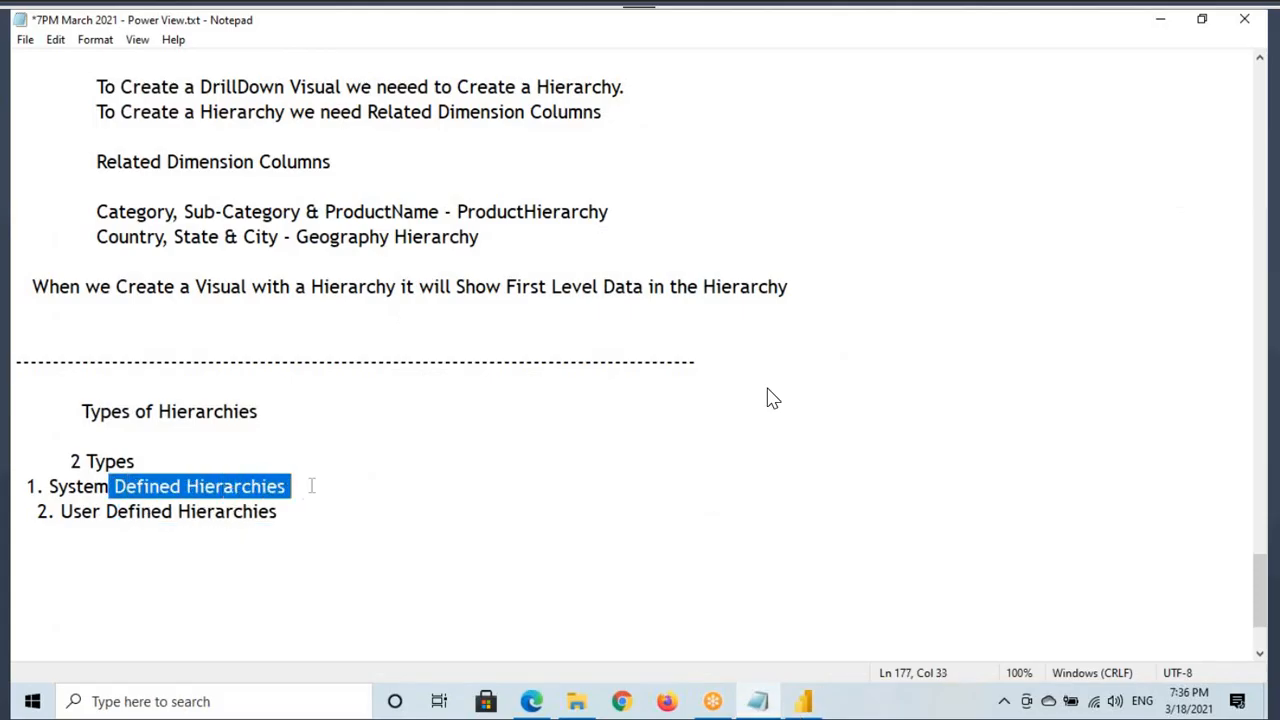
pyautogui.click(311, 486)
pyautogui.press('Return')
pyautogui.press('Tab')
pyautogui.write('When')
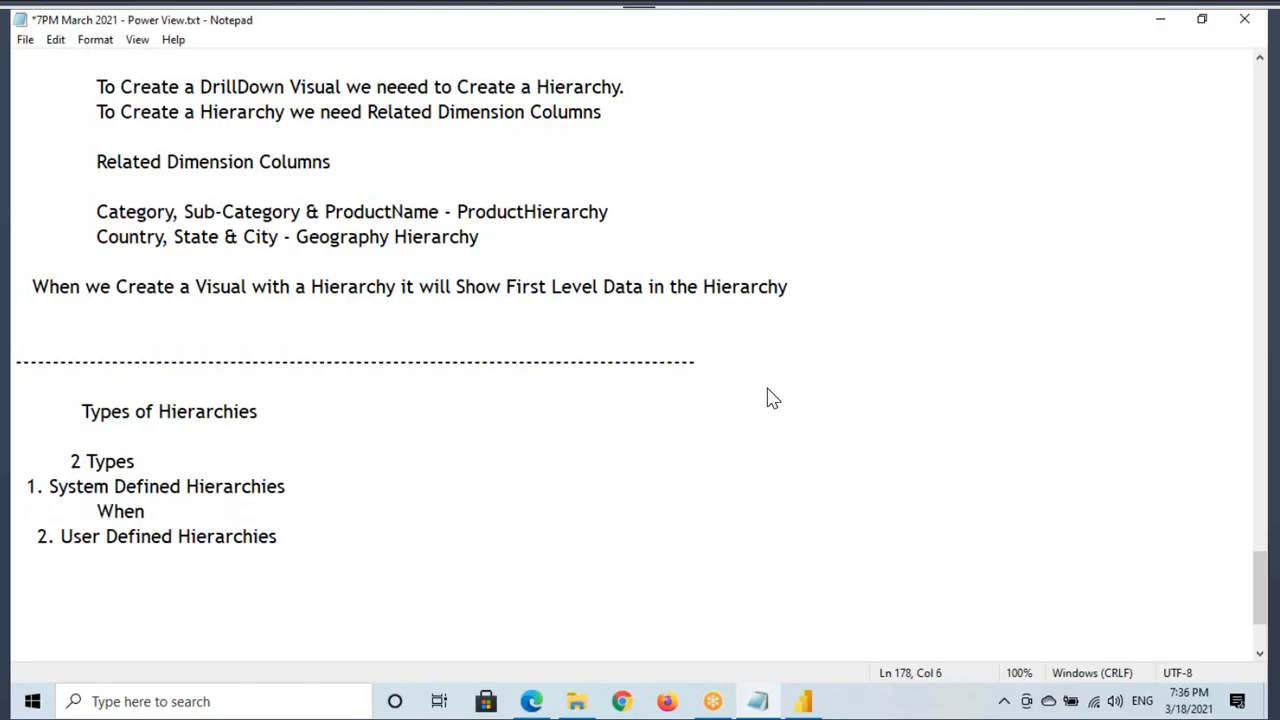
pyautogui.write('Ever')
pyautogui.press('Left')
pyautogui.press('Left')
pyautogui.press('Left')
pyautogui.press('Left')
pyautogui.press('Left')
pyautogui.press('End')
pyautogui.write('we Have a ')
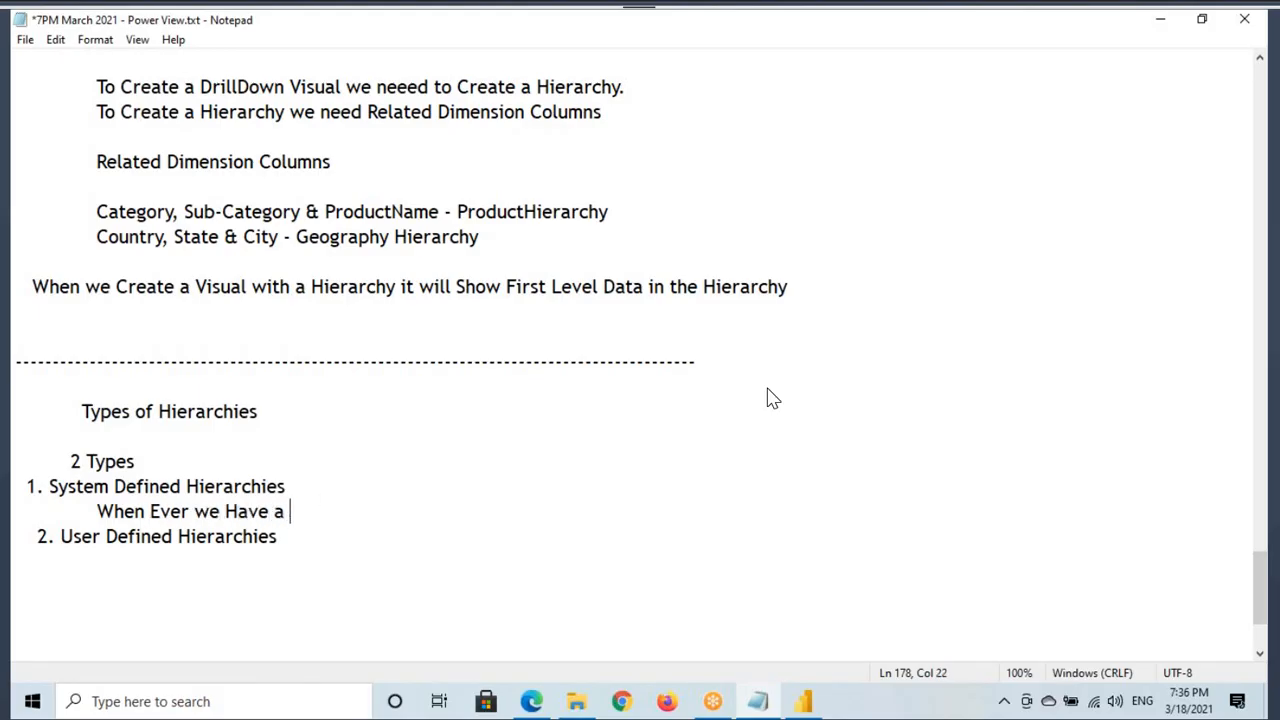
pyautogui.write('Date Colum')
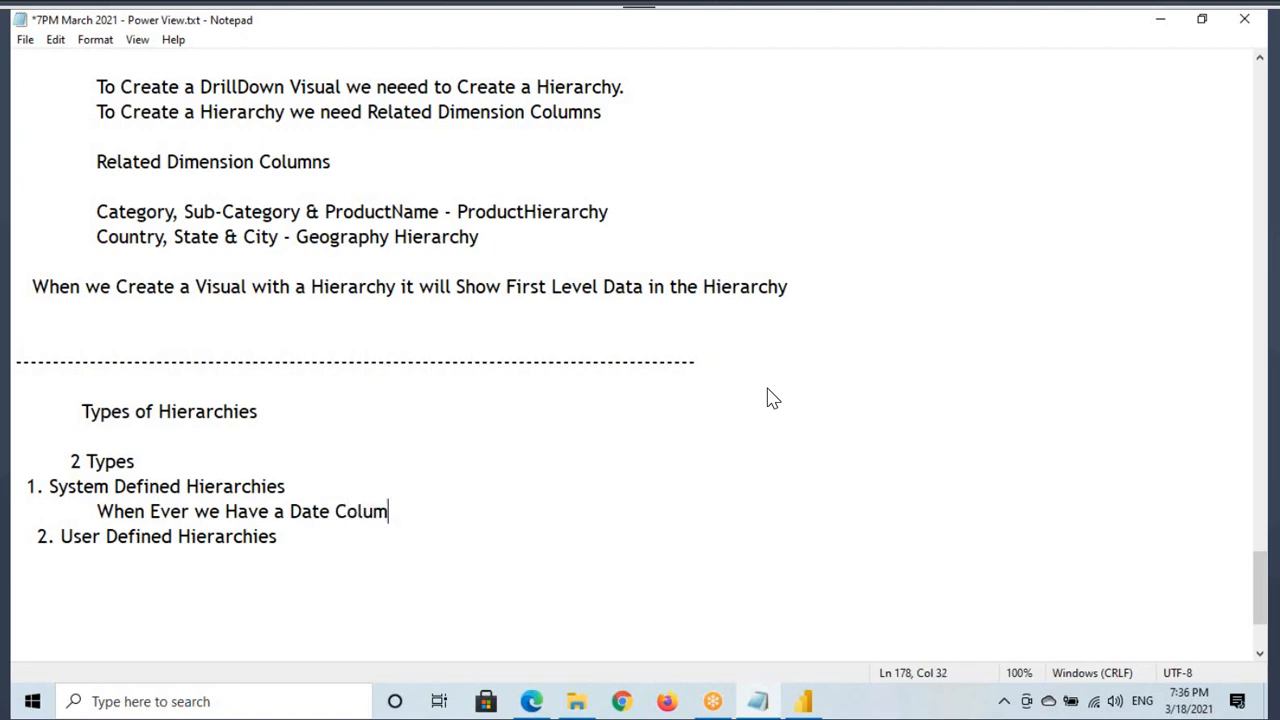
pyautogui.write('n Power BI')
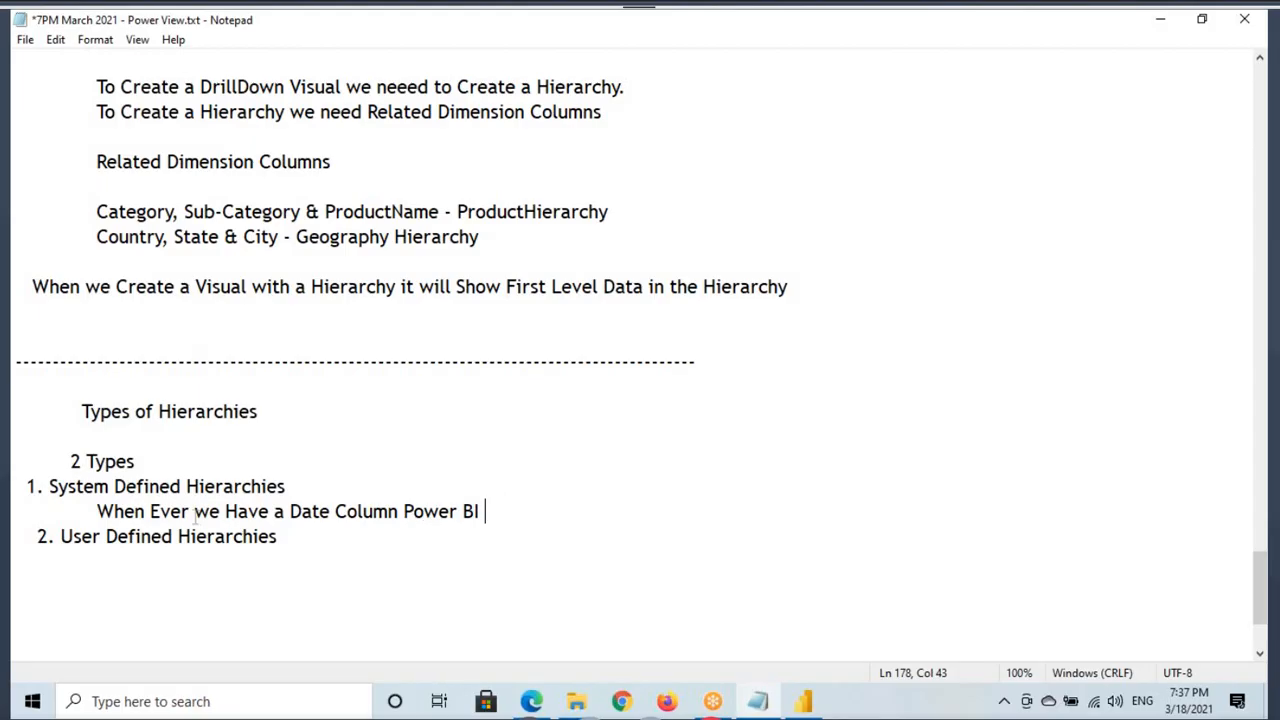
# Complete the date column sentence with "will Create a Date Hierarchy".
pyautogui.moveTo(195, 511); pyautogui.dragTo(486, 511)
pyautogui.click(531, 505)
pyautogui.write('will Creat')
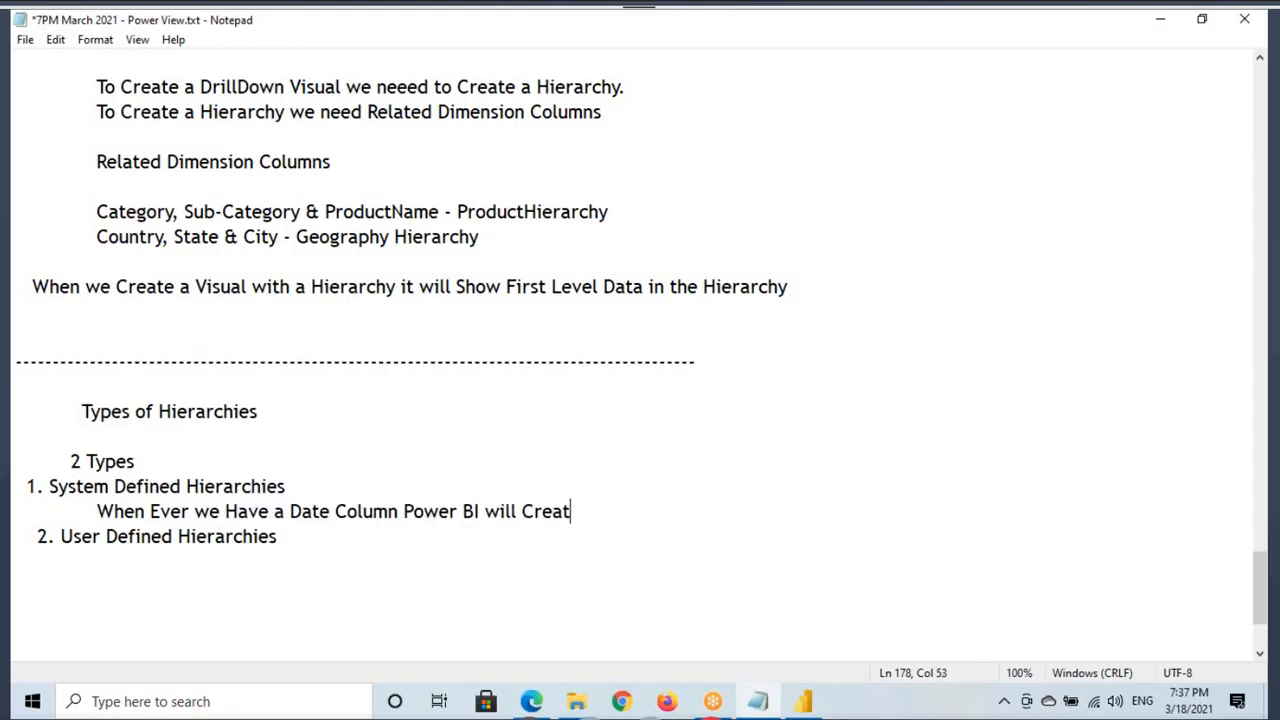
pyautogui.write('e a Date H')
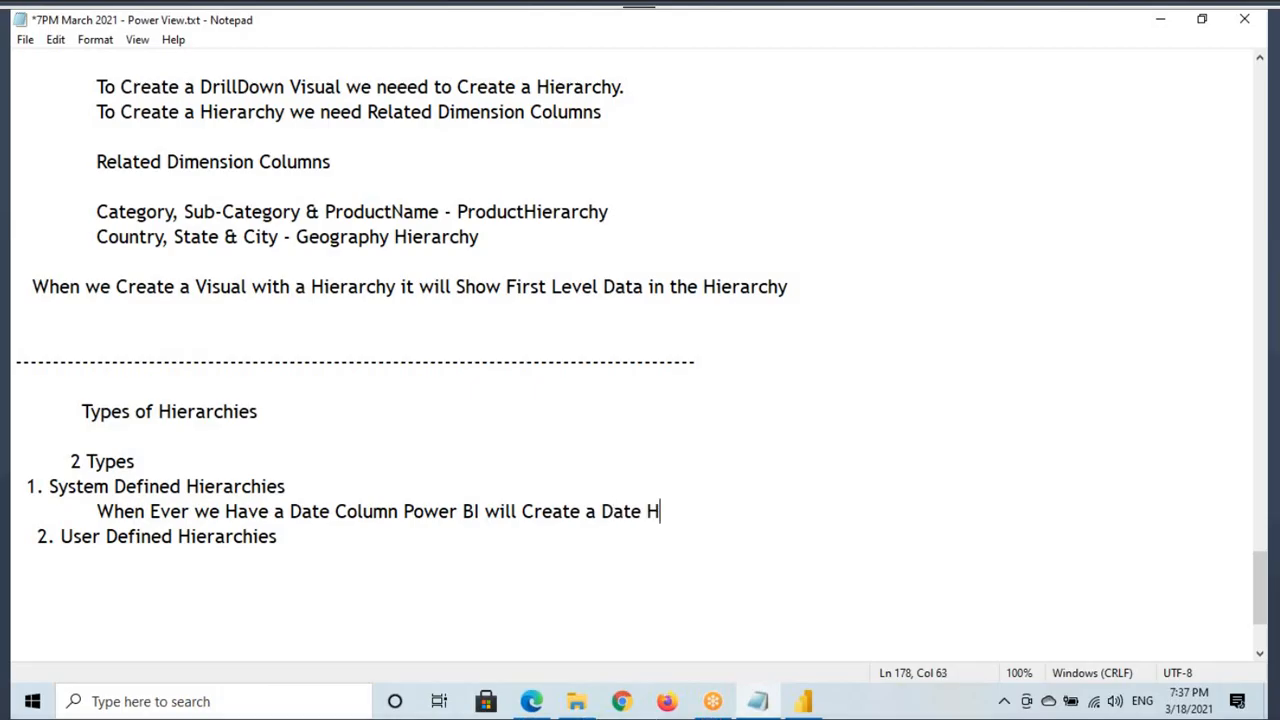
pyautogui.write('ierarchy')
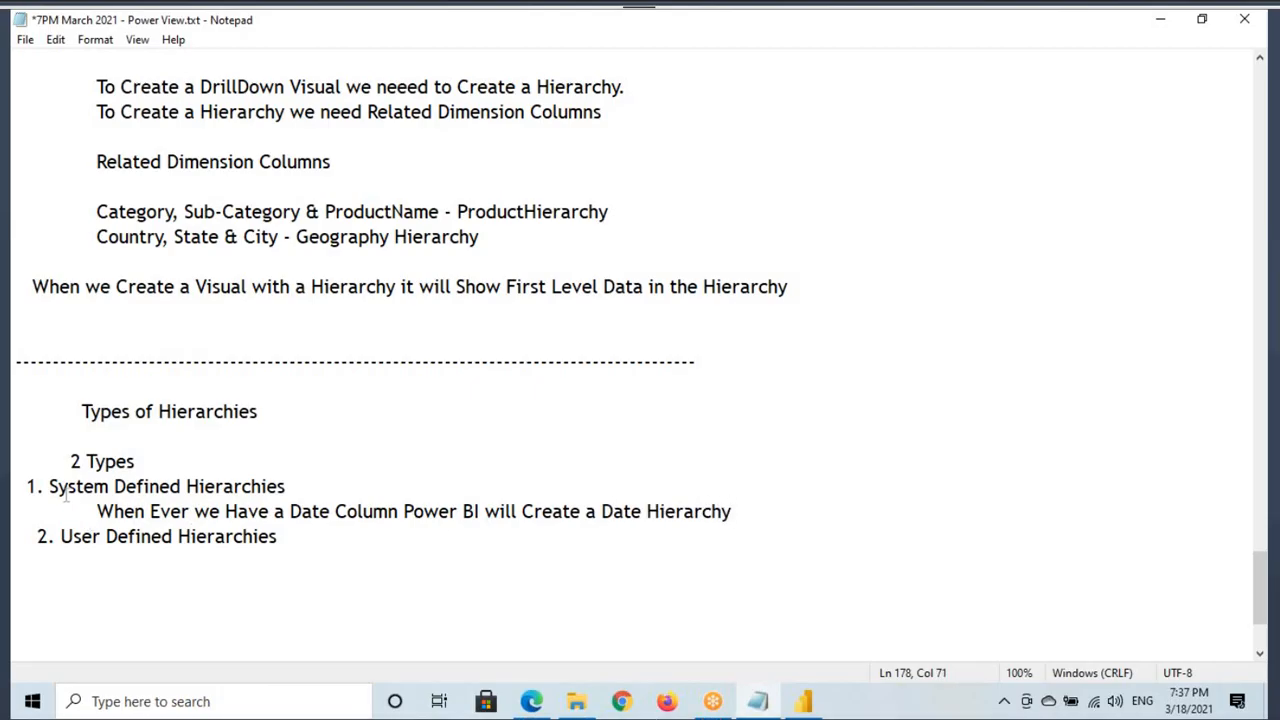
# Highlight "System Defined Hierarchies" and "Date Hierarchy" in the notes to point out the terms.
pyautogui.moveTo(49, 486); pyautogui.dragTo(291, 486)
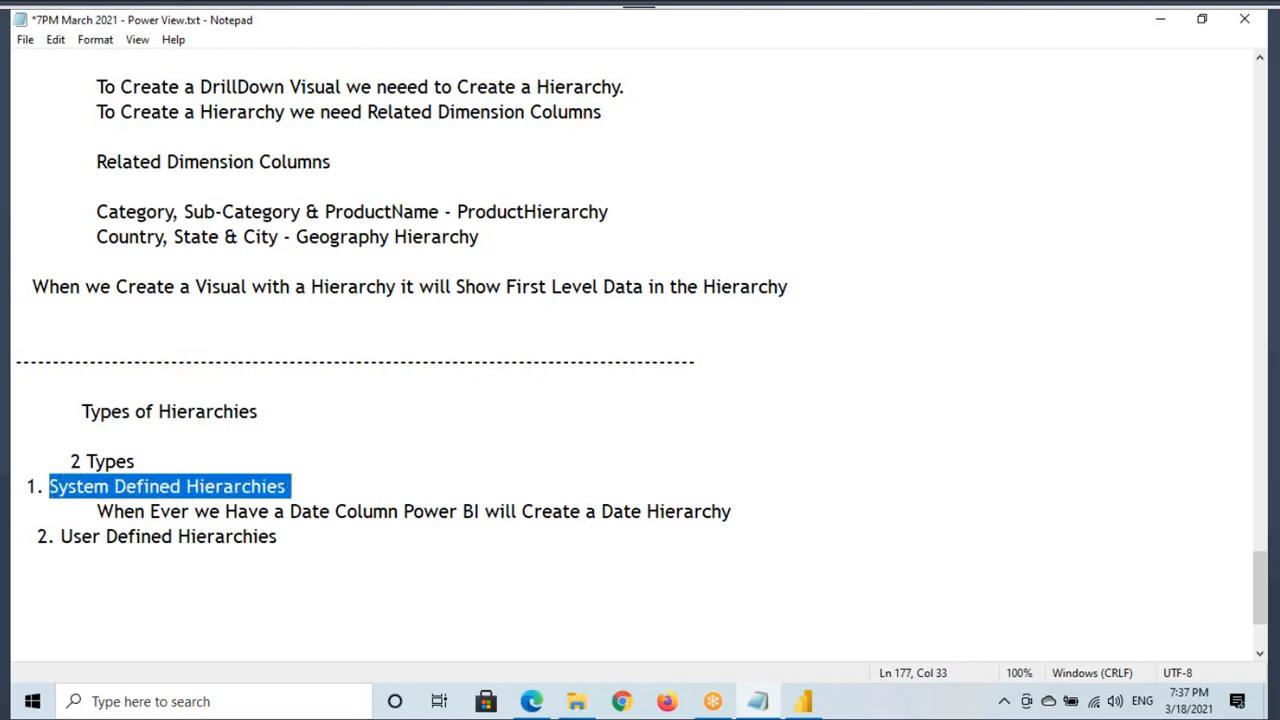
pyautogui.doubleClick(327, 489)
pyautogui.moveTo(600, 511); pyautogui.dragTo(738, 511)
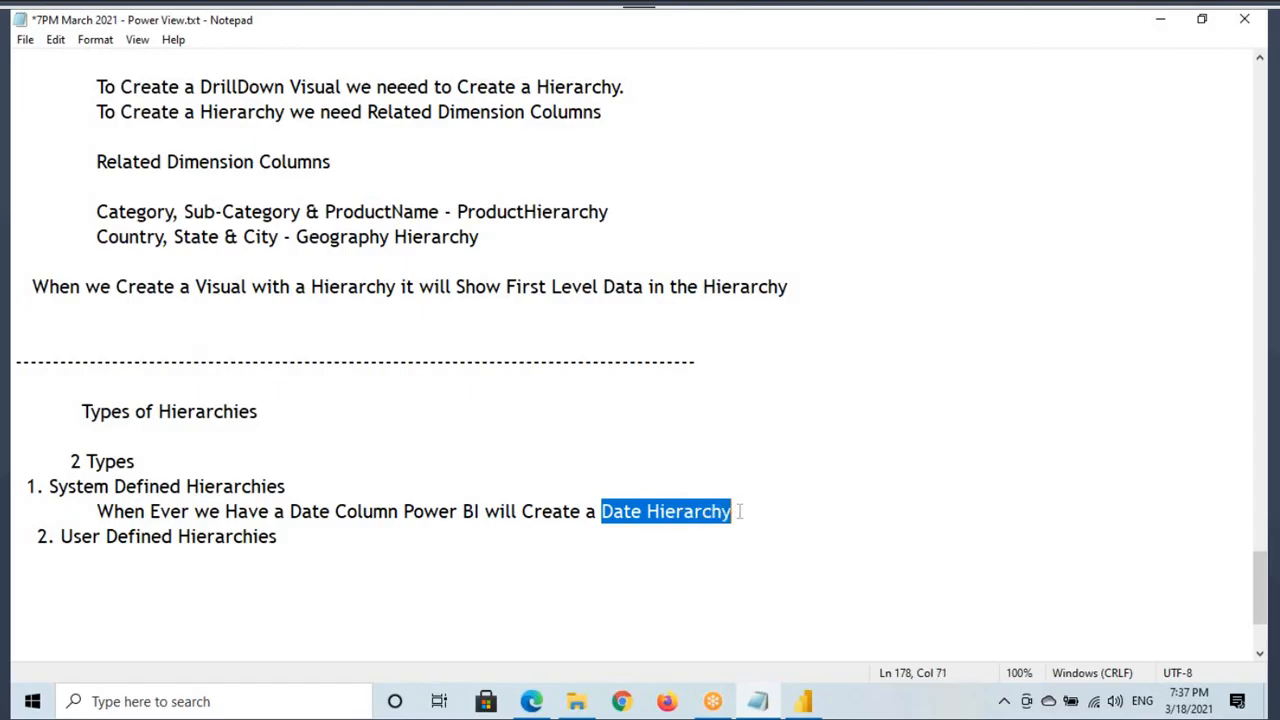
# Switch back to the Power BI report view and add a new blank page after Page 5.
pyautogui.click(803, 701)
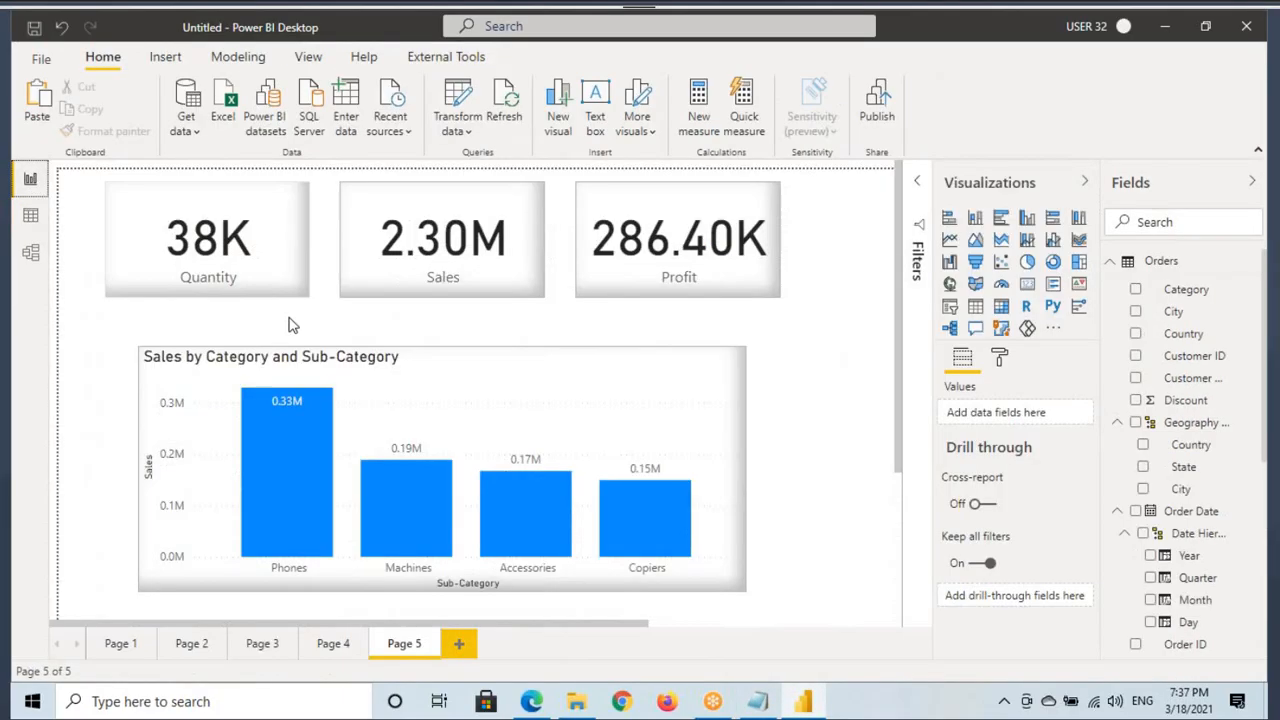
pyautogui.click(30, 178)
pyautogui.click(232, 279)
pyautogui.click(472, 278)
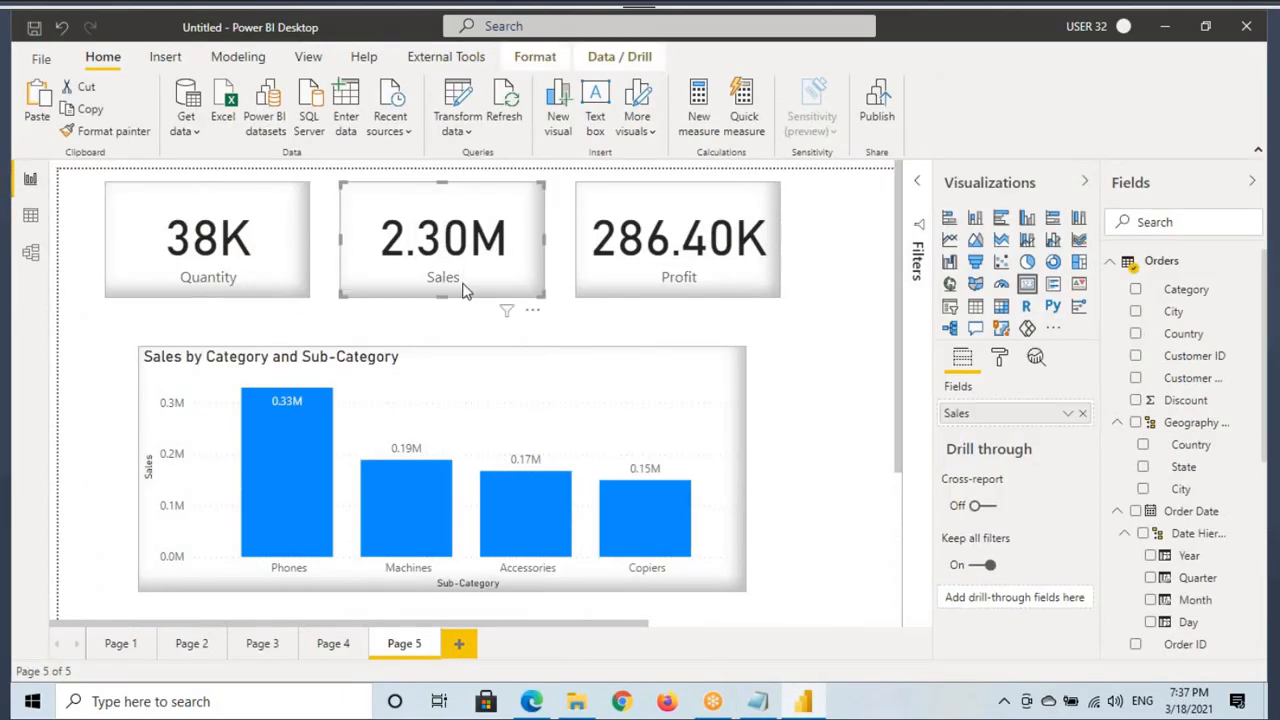
pyautogui.click(463, 651)
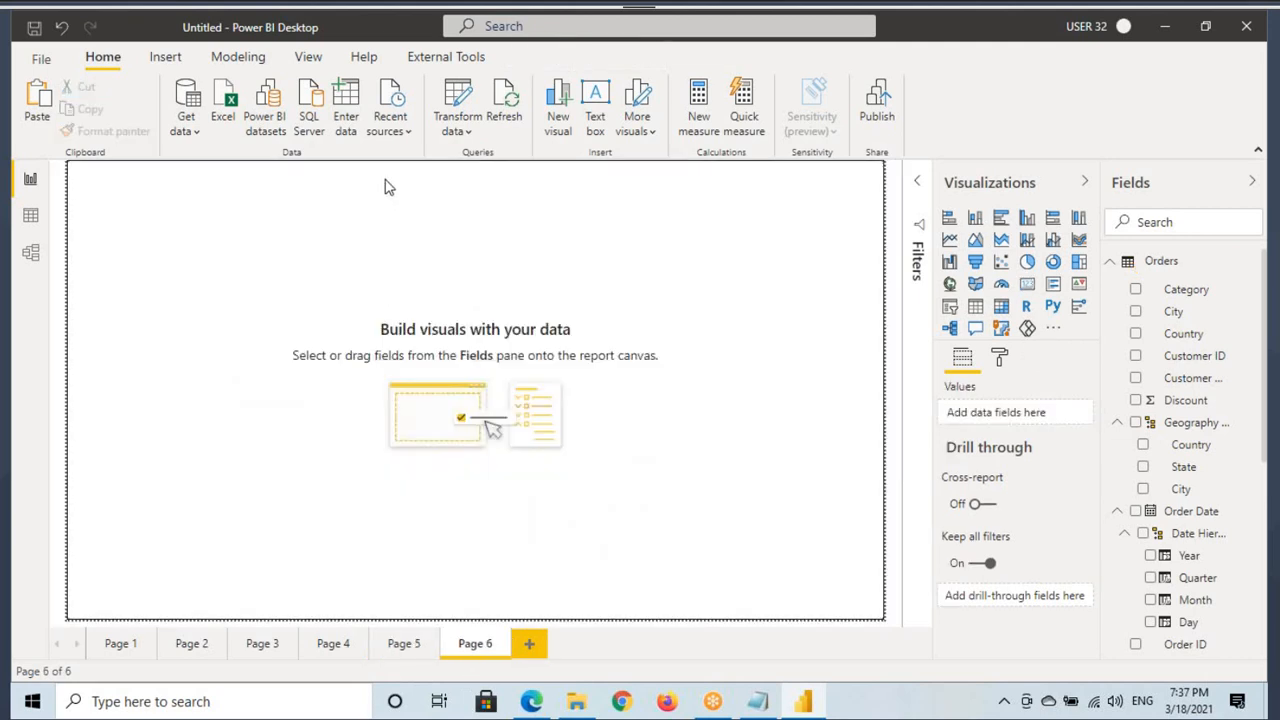
# Set the page view of Page 6 to actual size and paste the copied Sales card onto it.
pyautogui.click(307, 57)
pyautogui.click(493, 120)
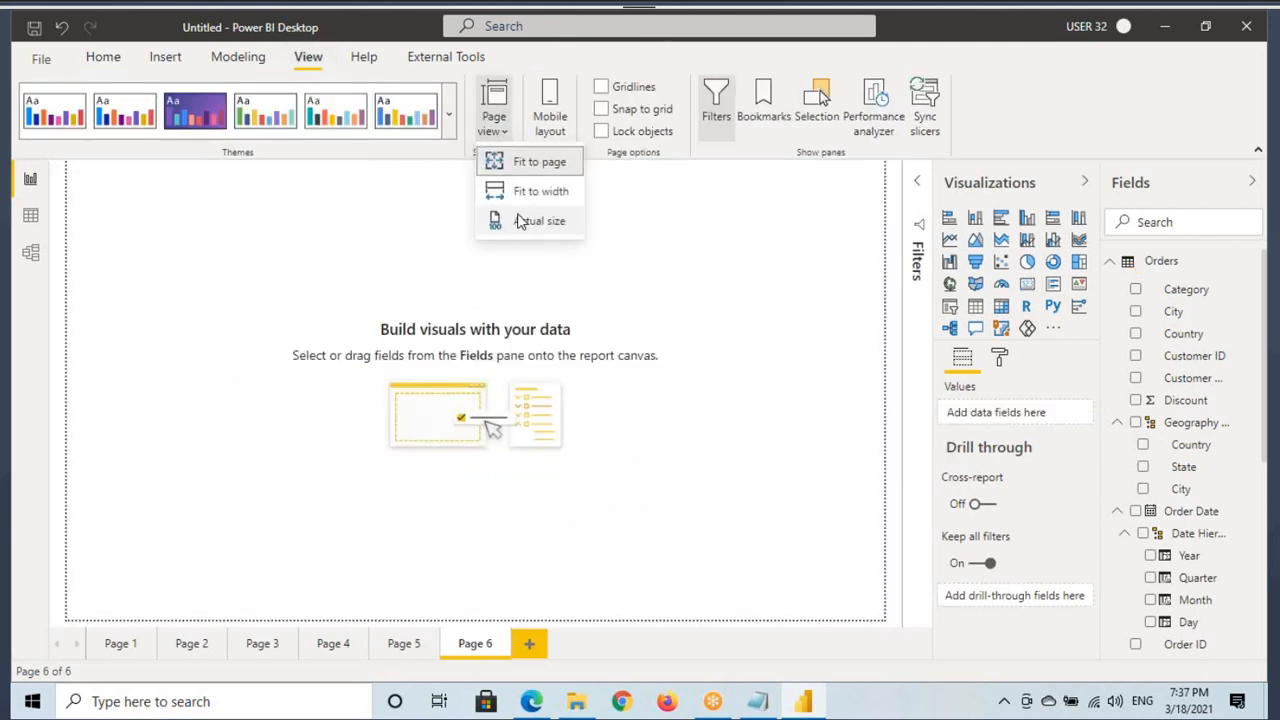
pyautogui.click(518, 221)
pyautogui.hotkey('ctrl', 'v')
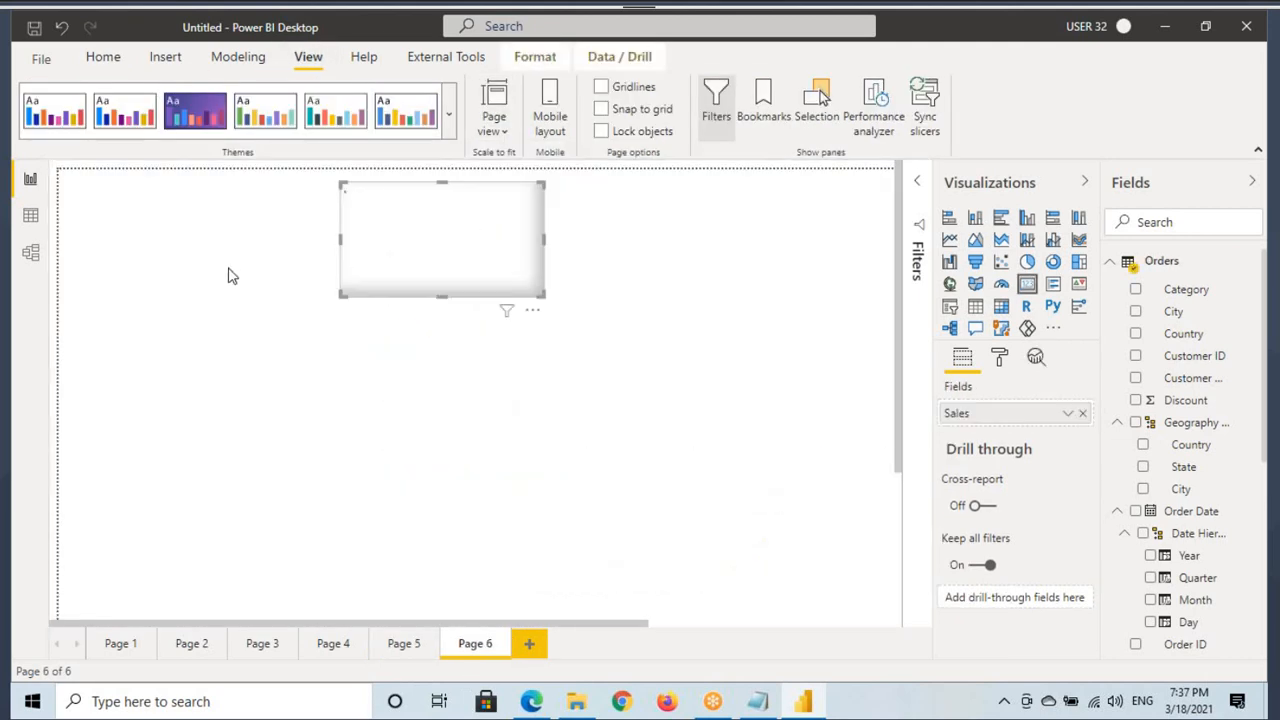
# Examine the years in the Orders table's Order Date column in Data view, marking them with on-screen annotations.
pyautogui.click(31, 217)
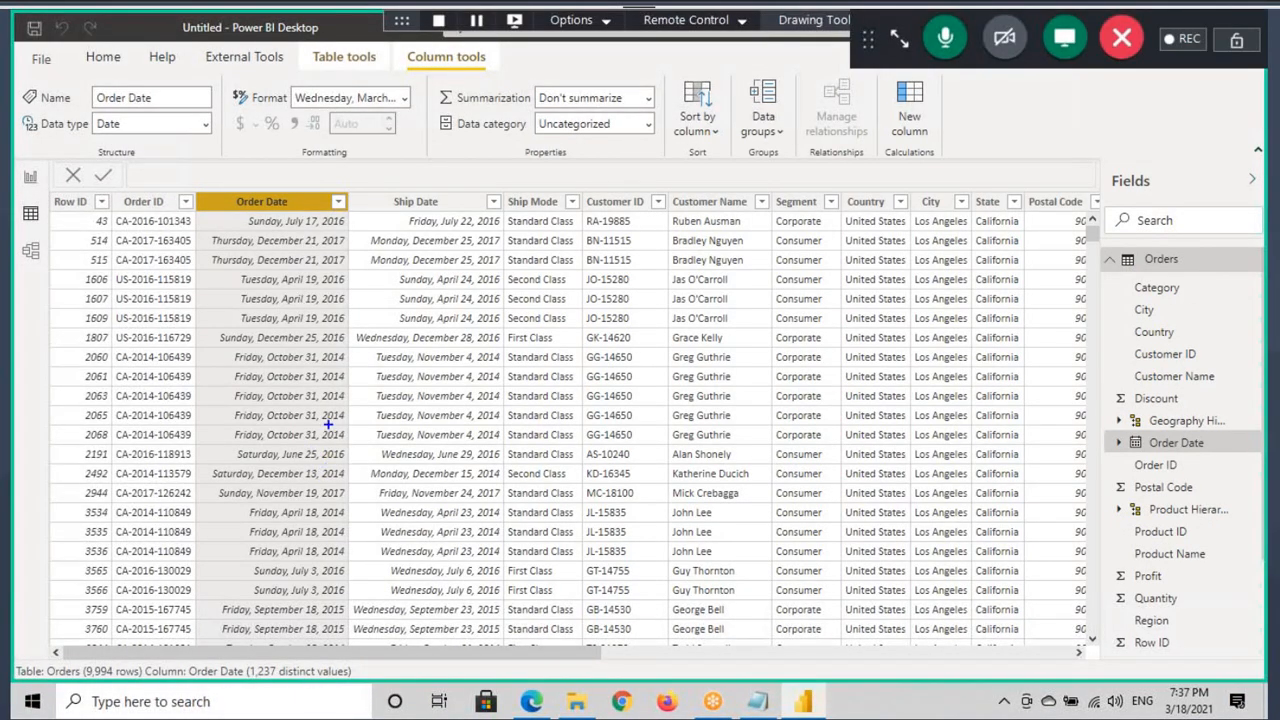
pyautogui.moveTo(314, 624); pyautogui.dragTo(351, 617)
pyautogui.moveTo(325, 461); pyautogui.dragTo(354, 451)
pyautogui.moveTo(459, 150)
pyautogui.mouseDown()
pyautogui.moveTo(466, 178)
pyautogui.moveTo(497, 173)
pyautogui.mouseUp()
pyautogui.moveTo(500, 148); pyautogui.dragTo(547, 167)
pyautogui.moveTo(492, 201)
pyautogui.mouseDown()
pyautogui.moveTo(503, 232)
pyautogui.moveTo(519, 228)
pyautogui.mouseUp()
pyautogui.moveTo(522, 190); pyautogui.dragTo(549, 216)
pyautogui.moveTo(553, 183)
pyautogui.mouseDown()
pyautogui.moveTo(571, 181)
pyautogui.moveTo(568, 214)
pyautogui.mouseUp()
pyautogui.moveTo(568, 196); pyautogui.dragTo(602, 177)
pyautogui.moveTo(574, 122); pyautogui.dragTo(612, 104)
pyautogui.moveTo(612, 112); pyautogui.dragTo(662, 214)
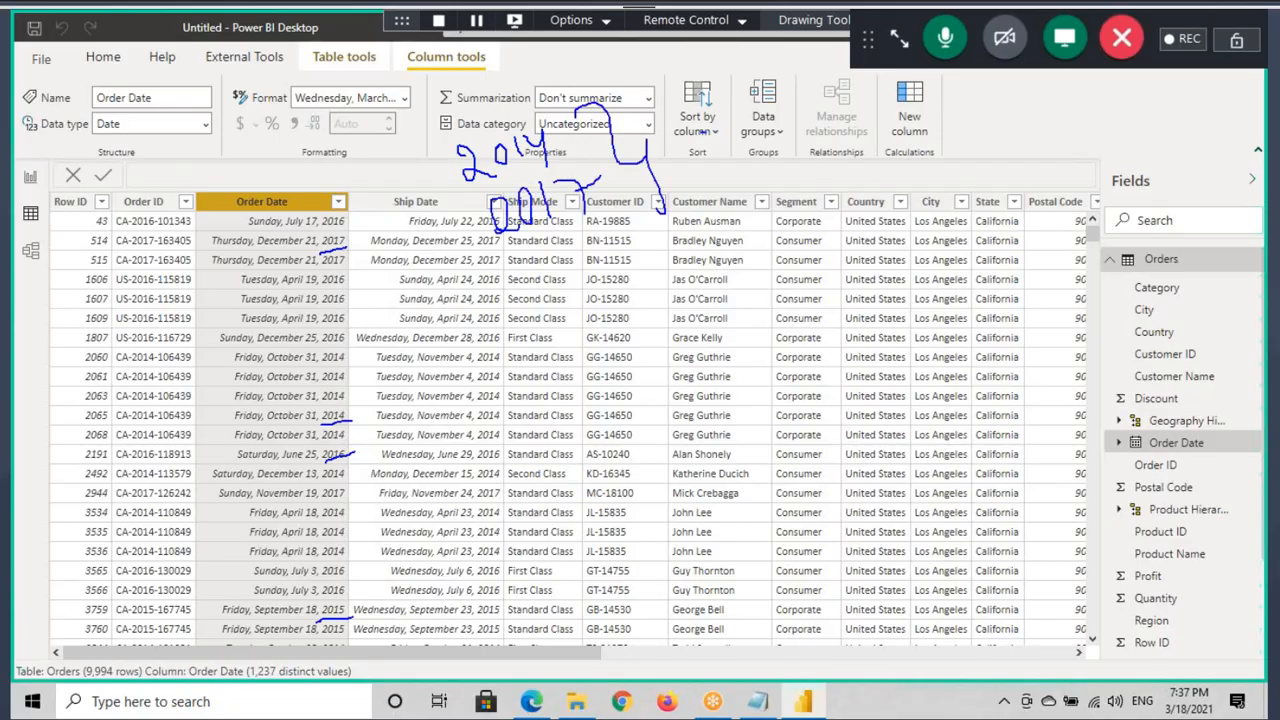
pyautogui.moveTo(700, 118); pyautogui.dragTo(720, 176)
pyautogui.moveTo(748, 128)
pyautogui.mouseDown()
pyautogui.moveTo(774, 170)
pyautogui.moveTo(822, 132)
pyautogui.moveTo(684, 160)
pyautogui.moveTo(850, 98)
pyautogui.mouseUp()
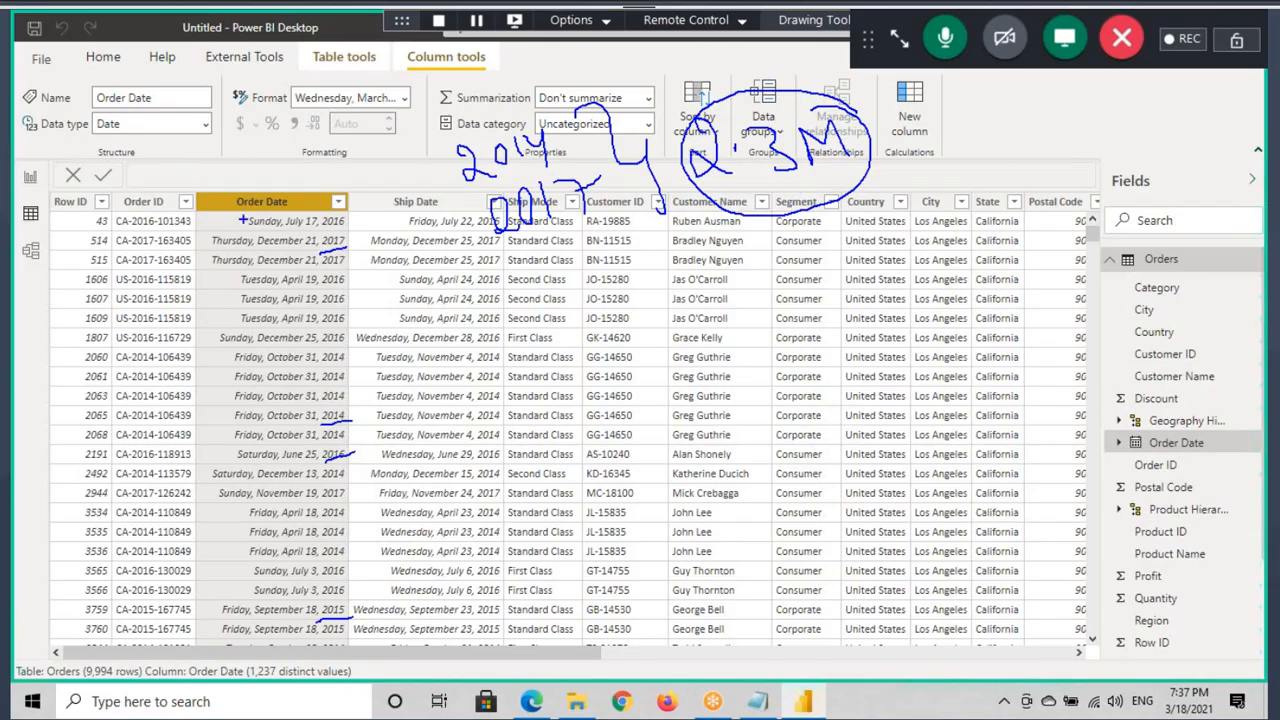
pyautogui.moveTo(288, 206)
pyautogui.mouseDown()
pyautogui.moveTo(262, 183)
pyautogui.moveTo(271, 214)
pyautogui.mouseUp()
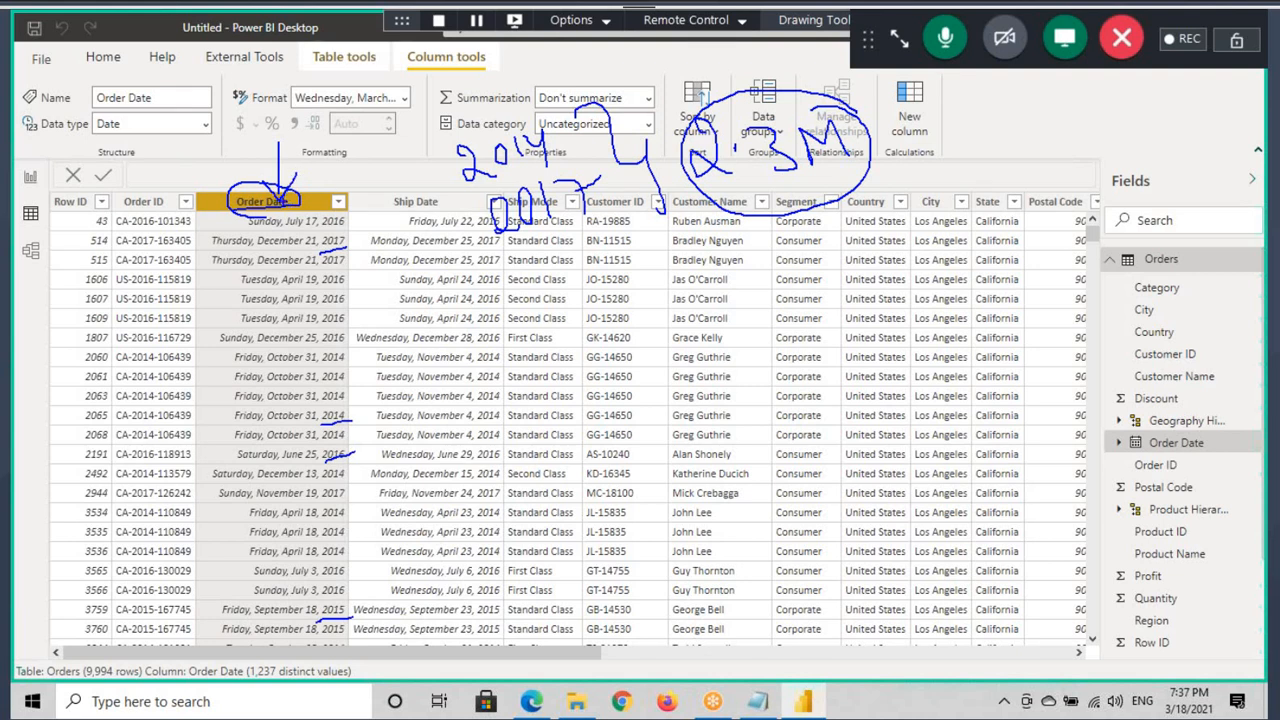
pyautogui.moveTo(302, 233)
pyautogui.mouseDown()
pyautogui.moveTo(285, 286)
pyautogui.moveTo(344, 249)
pyautogui.moveTo(392, 257)
pyautogui.mouseUp()
pyautogui.moveTo(254, 227)
pyautogui.mouseDown()
pyautogui.moveTo(276, 252)
pyautogui.moveTo(332, 243)
pyautogui.mouseUp()
pyautogui.moveTo(232, 282); pyautogui.dragTo(356, 284)
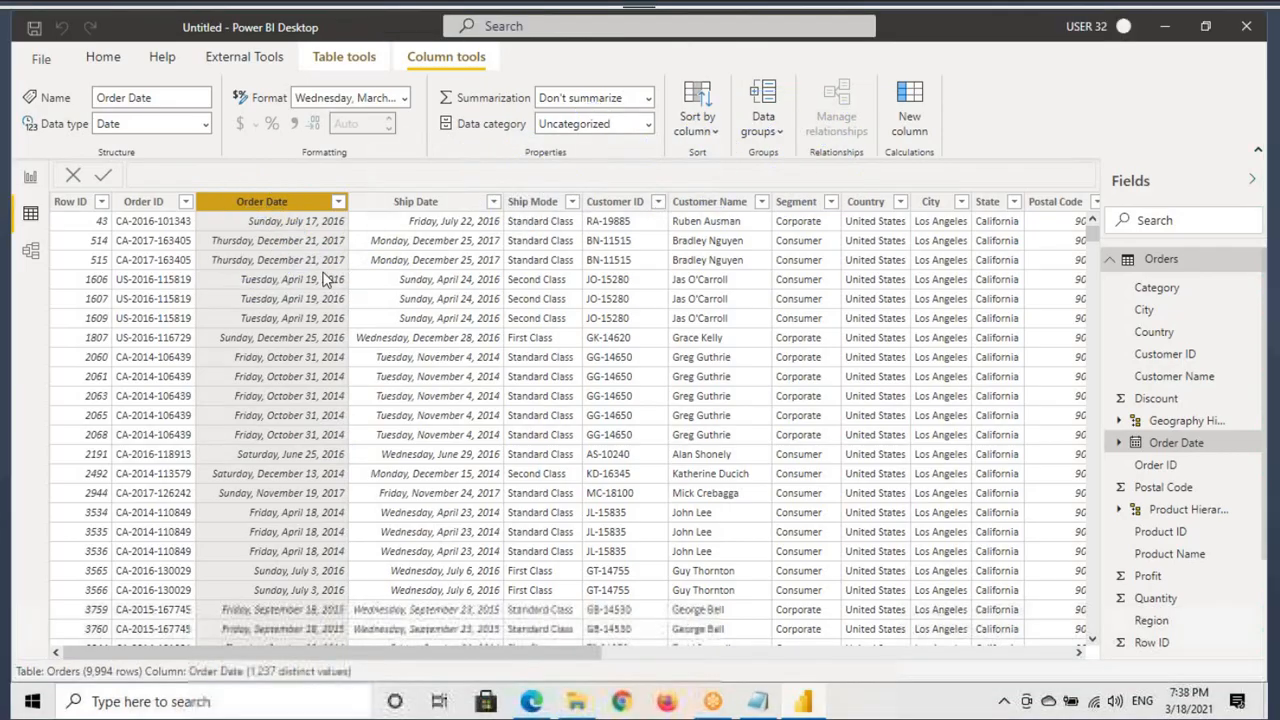
# Review the Sales card on Page 6 and compare the Order Date and Ship Date columns in the Orders table data.
pyautogui.click(30, 178)
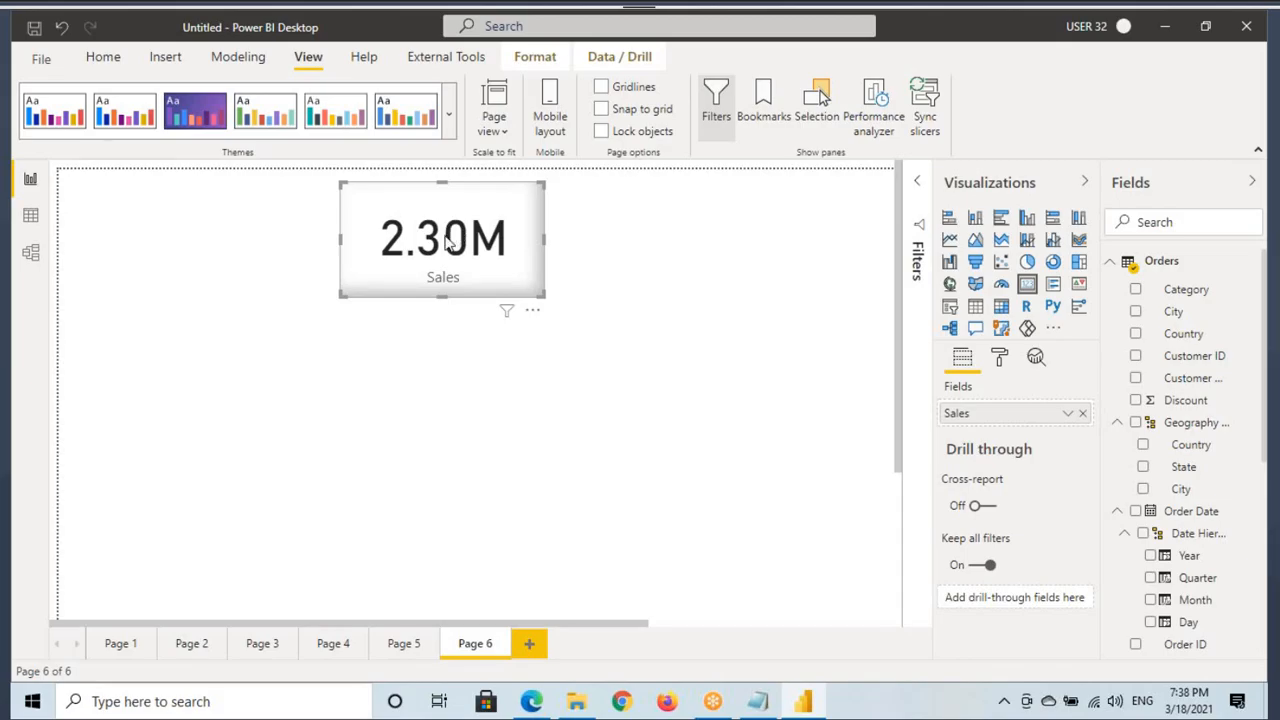
pyautogui.click(30, 214)
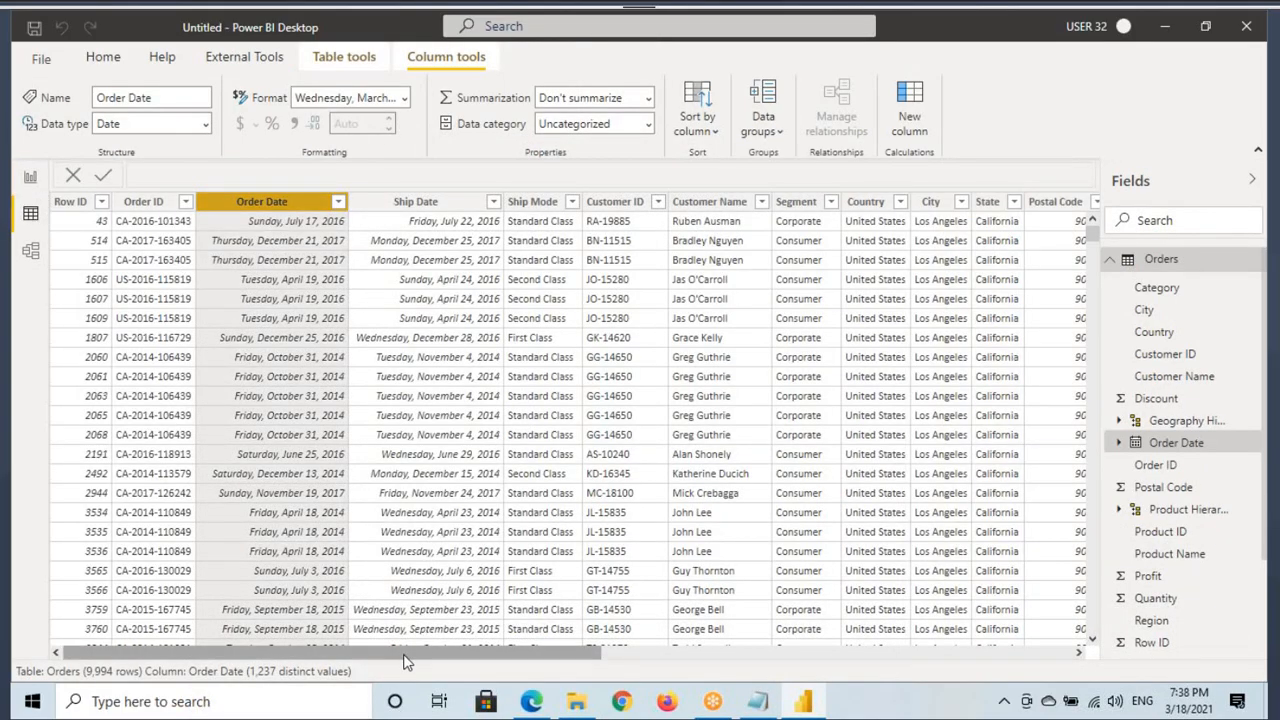
pyautogui.moveTo(408, 660); pyautogui.dragTo(633, 658)
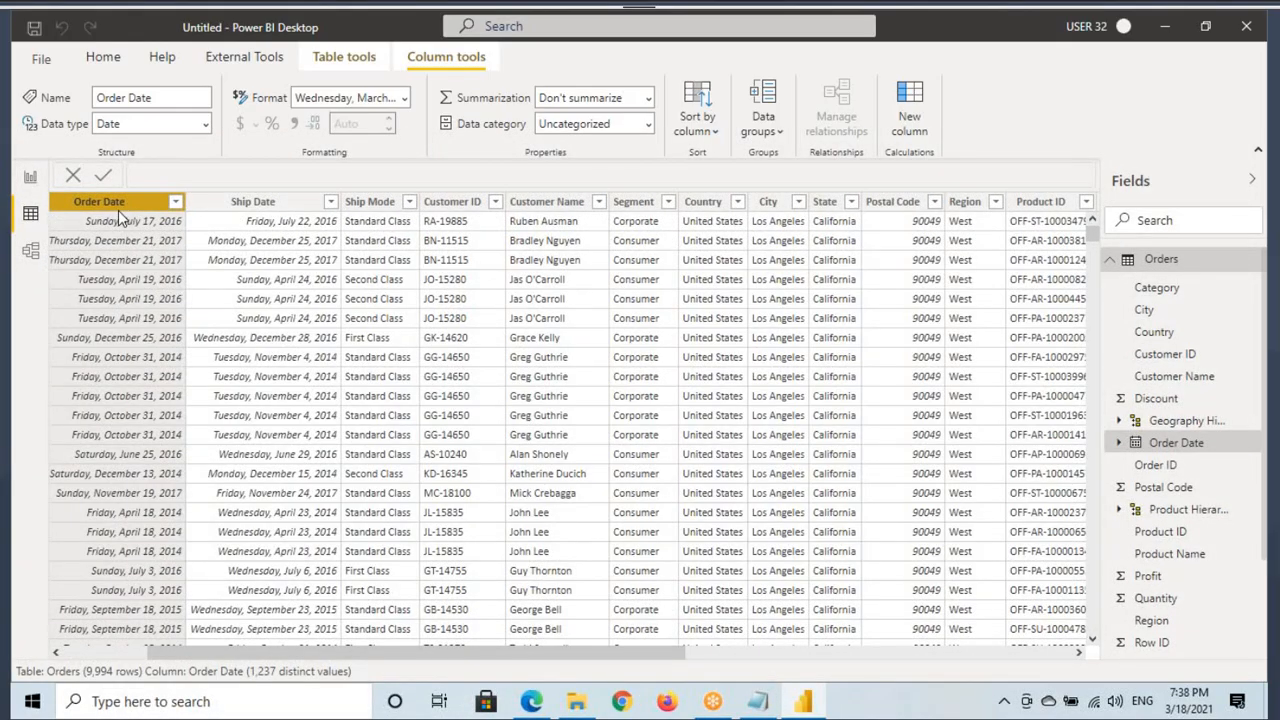
pyautogui.moveTo(118, 208)
pyautogui.mouseDown()
pyautogui.moveTo(330, 155)
pyautogui.moveTo(350, 198)
pyautogui.mouseUp()
pyautogui.moveTo(308, 176); pyautogui.dragTo(350, 198)
pyautogui.moveTo(366, 168); pyautogui.dragTo(344, 210)
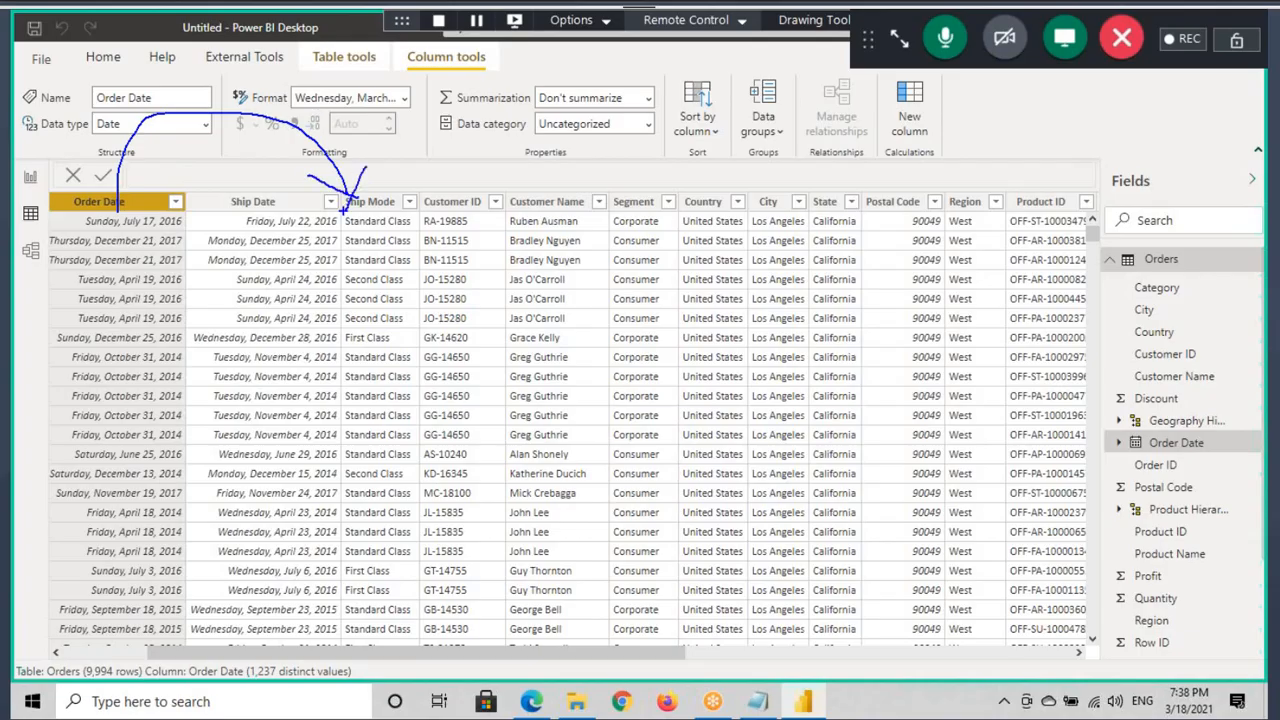
pyautogui.press('Escape')
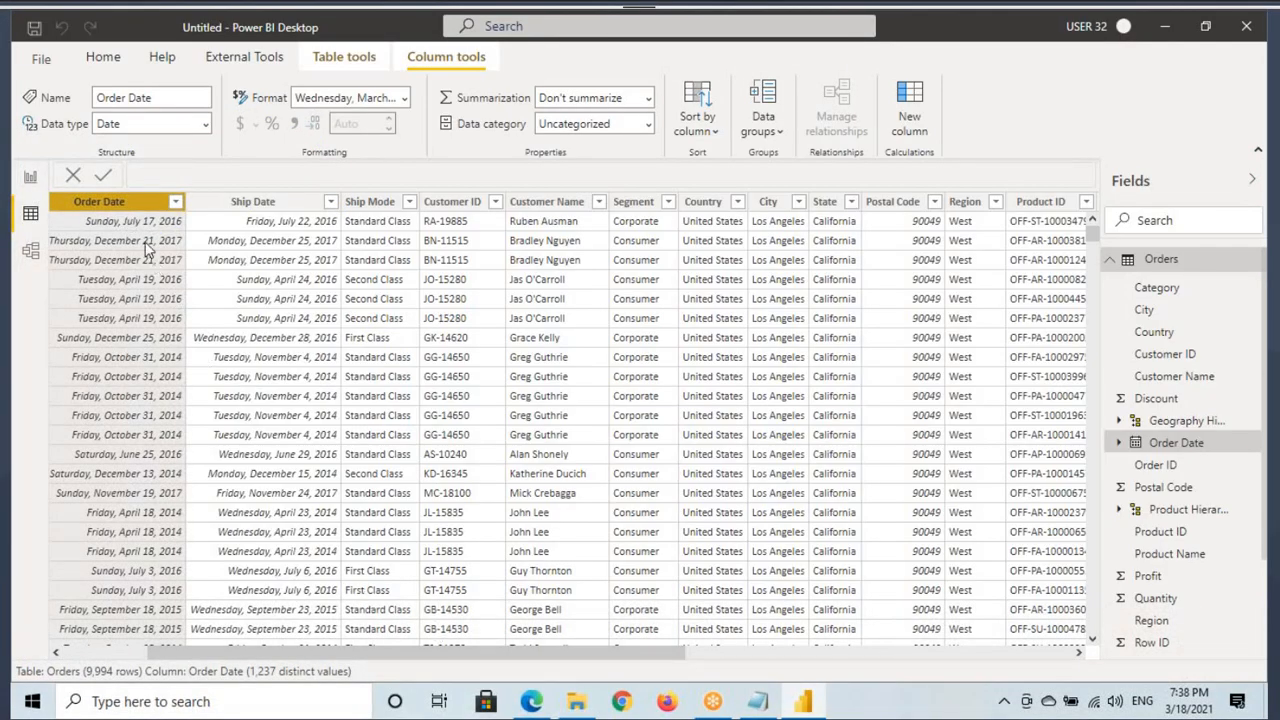
pyautogui.moveTo(160, 219); pyautogui.dragTo(299, 220)
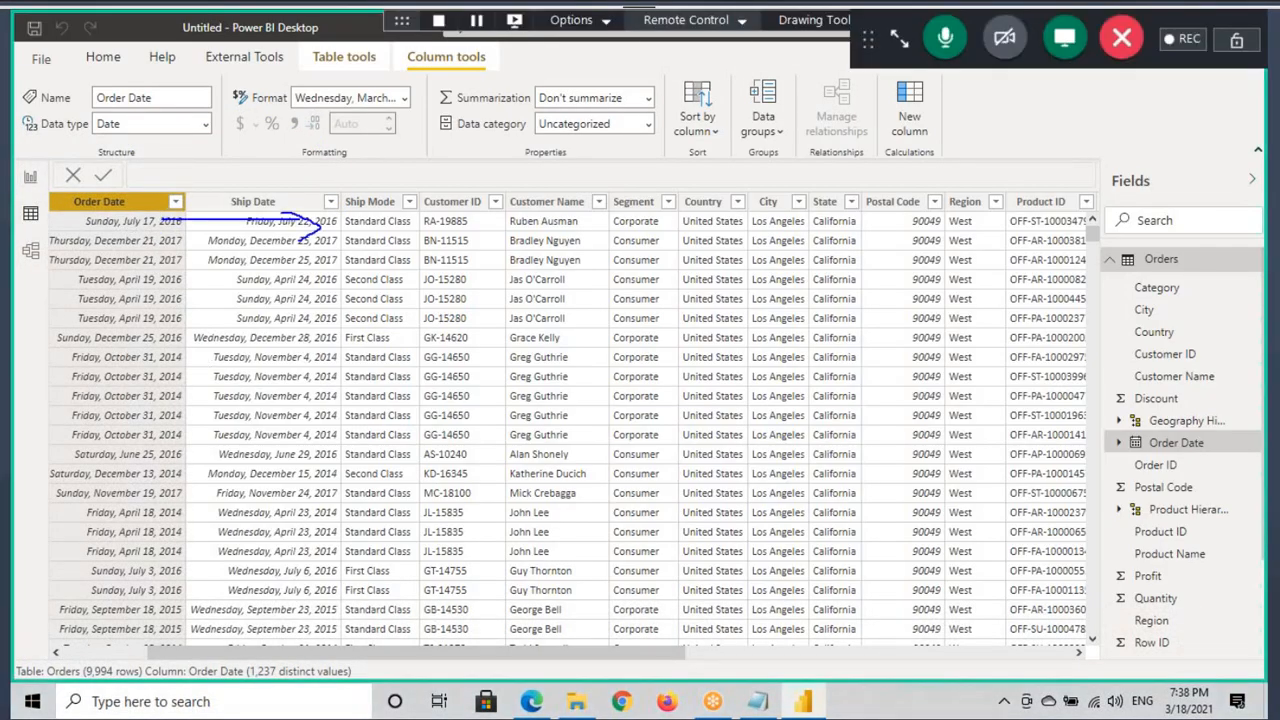
pyautogui.moveTo(165, 249); pyautogui.dragTo(256, 228)
pyautogui.moveTo(157, 268)
pyautogui.mouseDown()
pyautogui.moveTo(250, 262)
pyautogui.moveTo(236, 286)
pyautogui.moveTo(260, 284)
pyautogui.moveTo(258, 270)
pyautogui.moveTo(237, 310)
pyautogui.mouseUp()
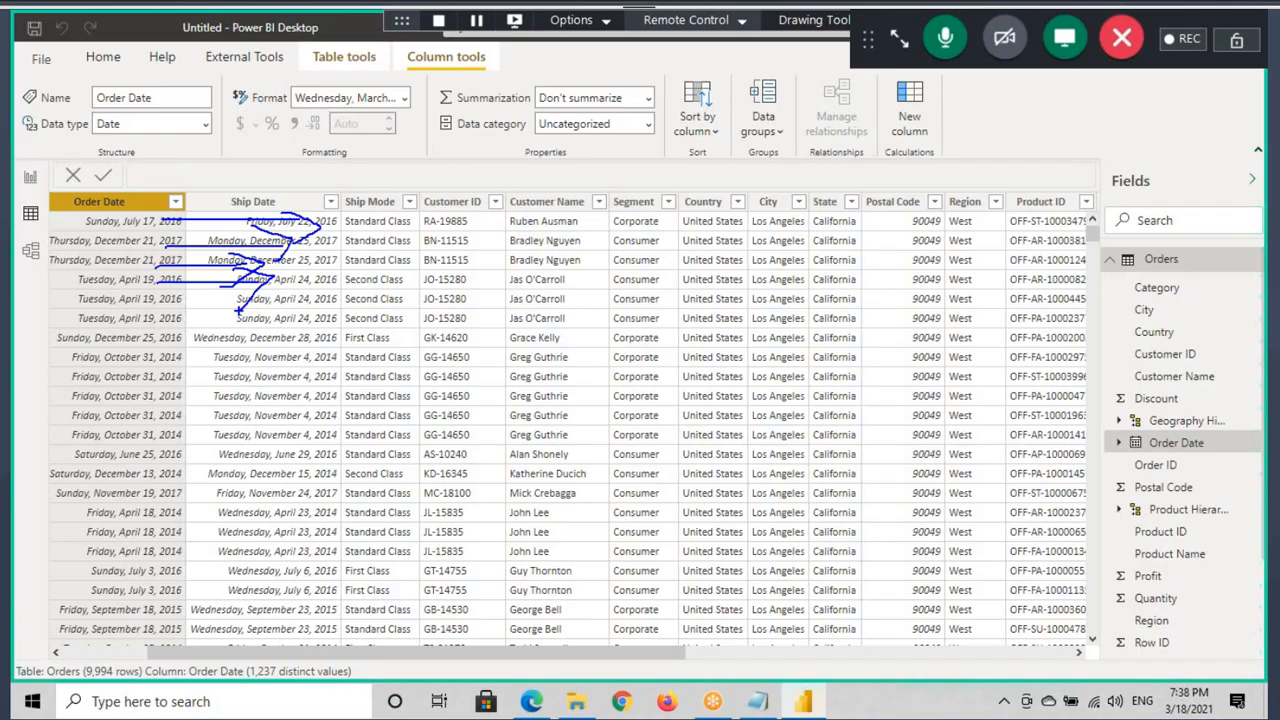
pyautogui.press('Escape')
pyautogui.click(32, 217)
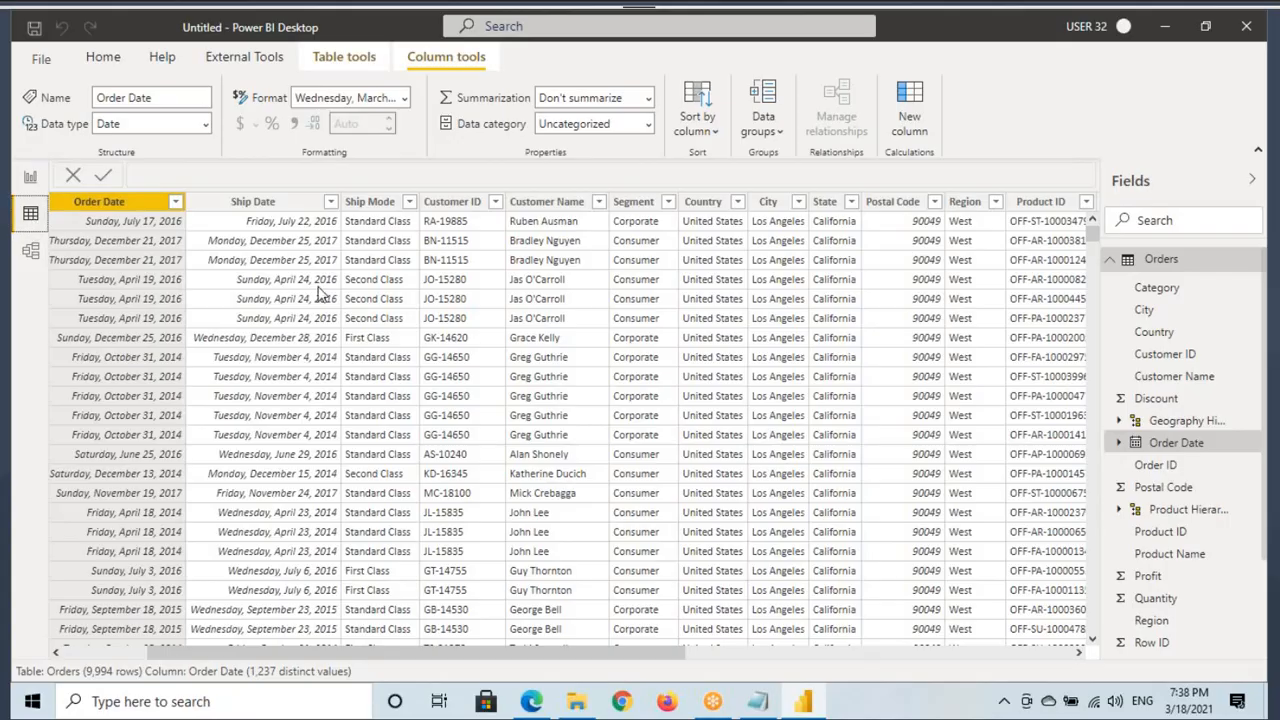
# Add the calculated column Year = YEAR(Orders[Order Date]) to the Orders table and check its distinct values.
pyautogui.click(1158, 262)
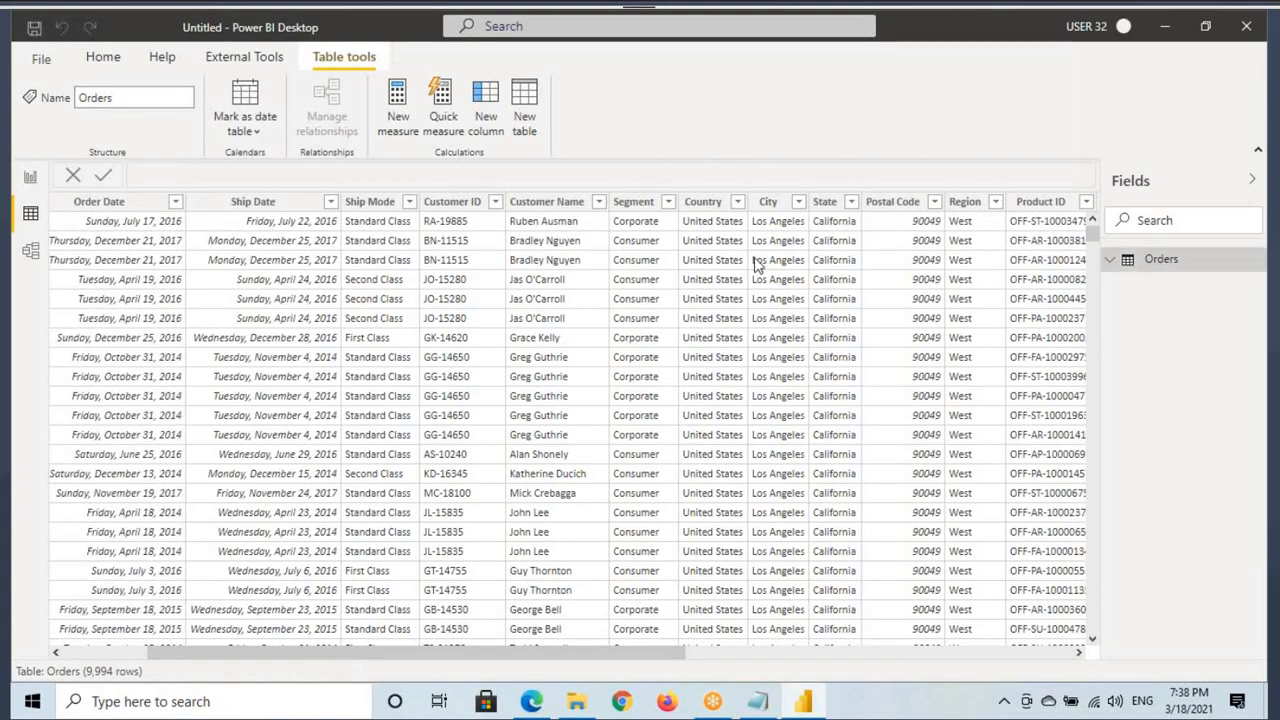
pyautogui.click(492, 105)
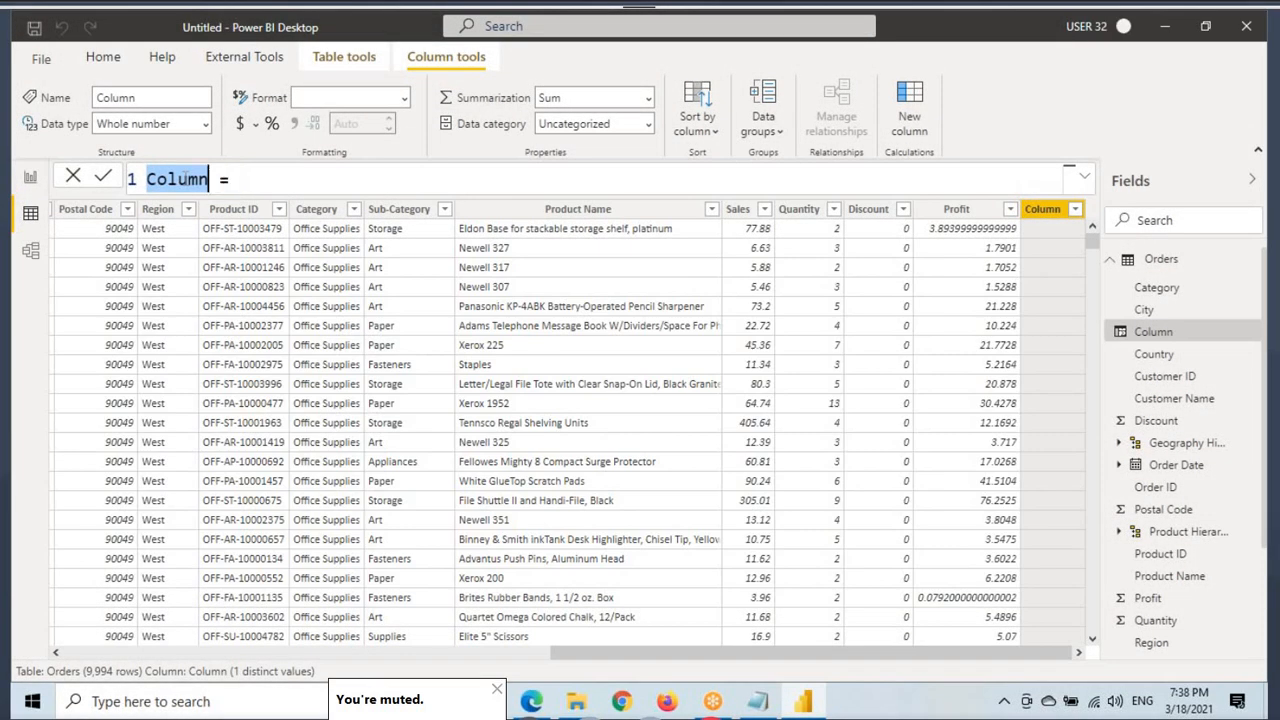
pyautogui.write('Year')
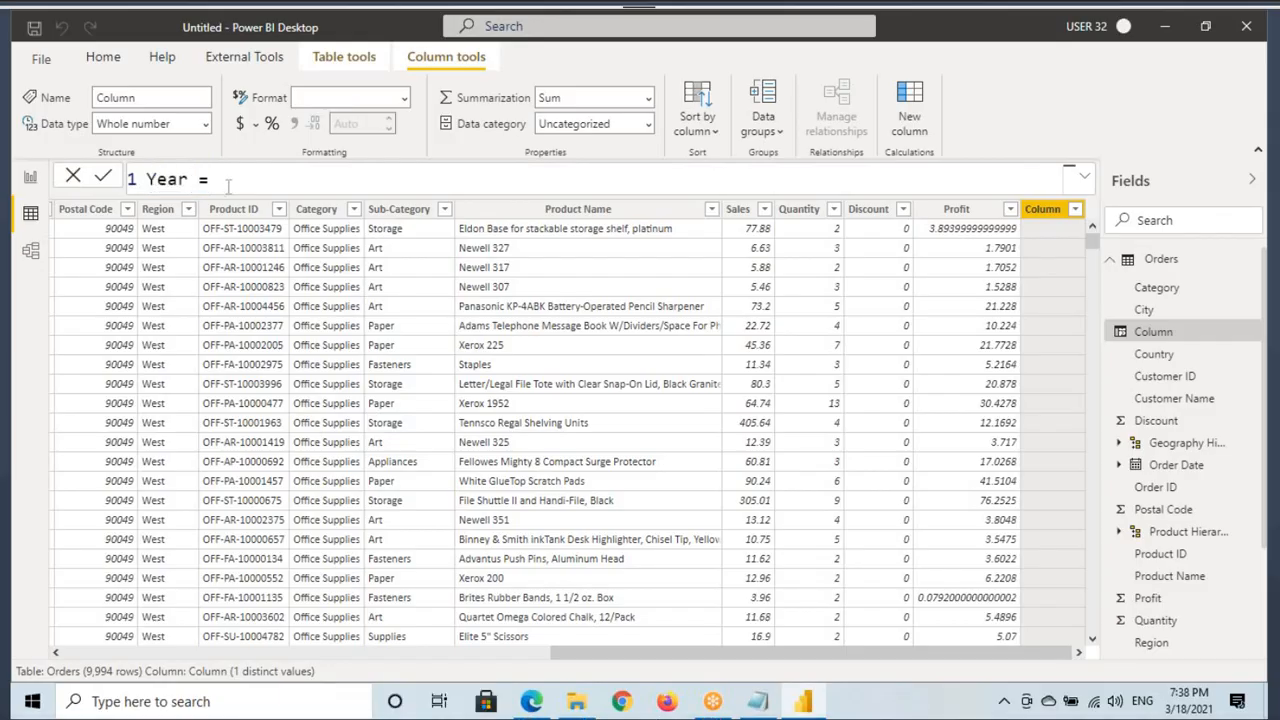
pyautogui.click(230, 183)
pyautogui.write('year(')
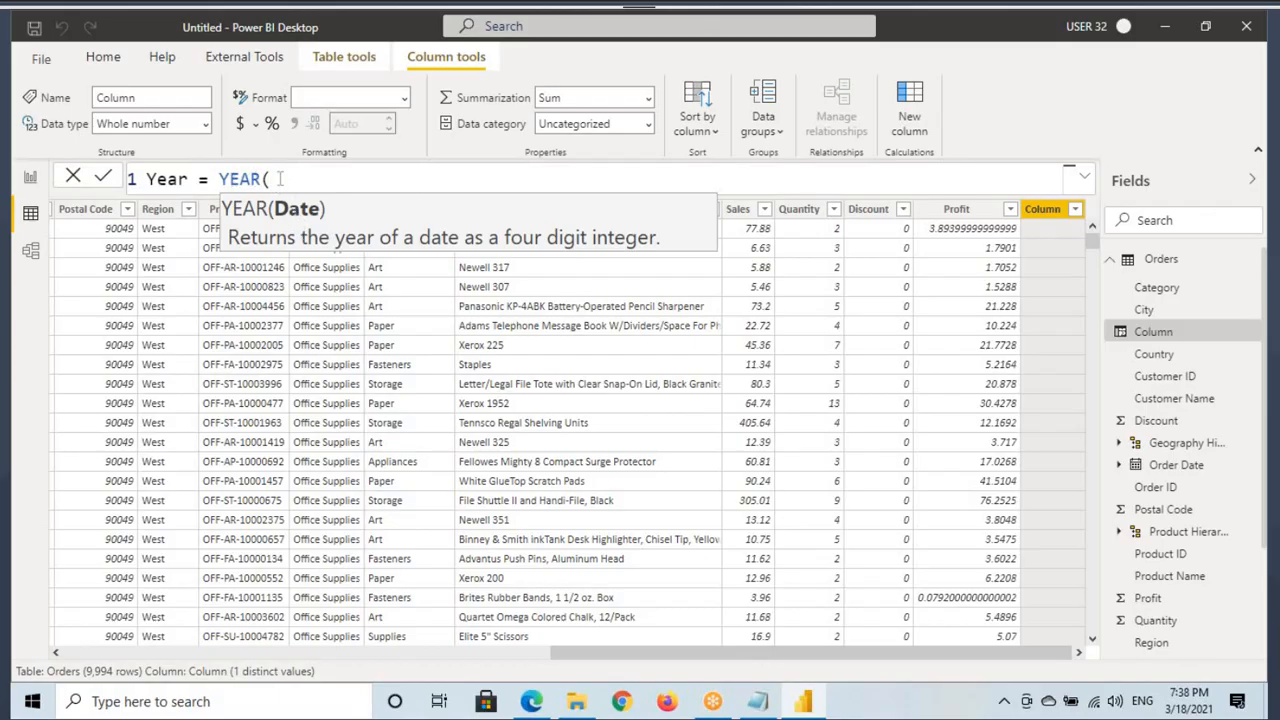
pyautogui.write('order')
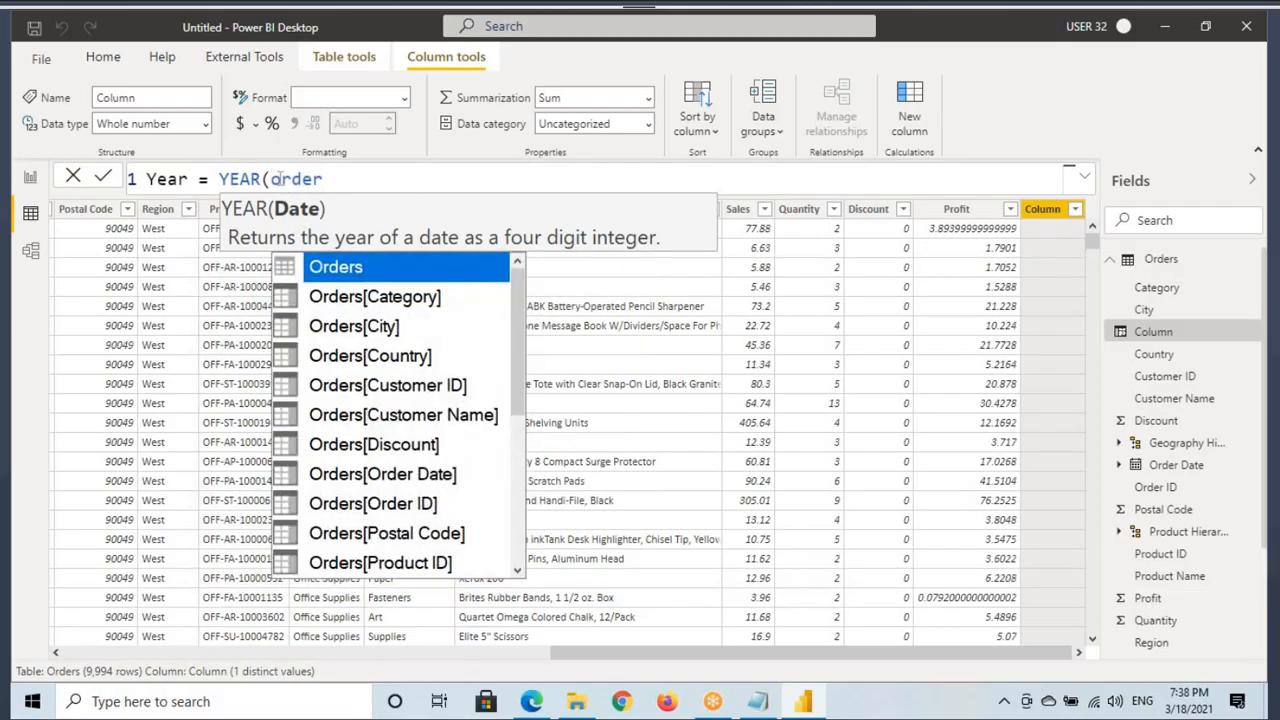
pyautogui.doubleClick(437, 484)
pyautogui.write(')')
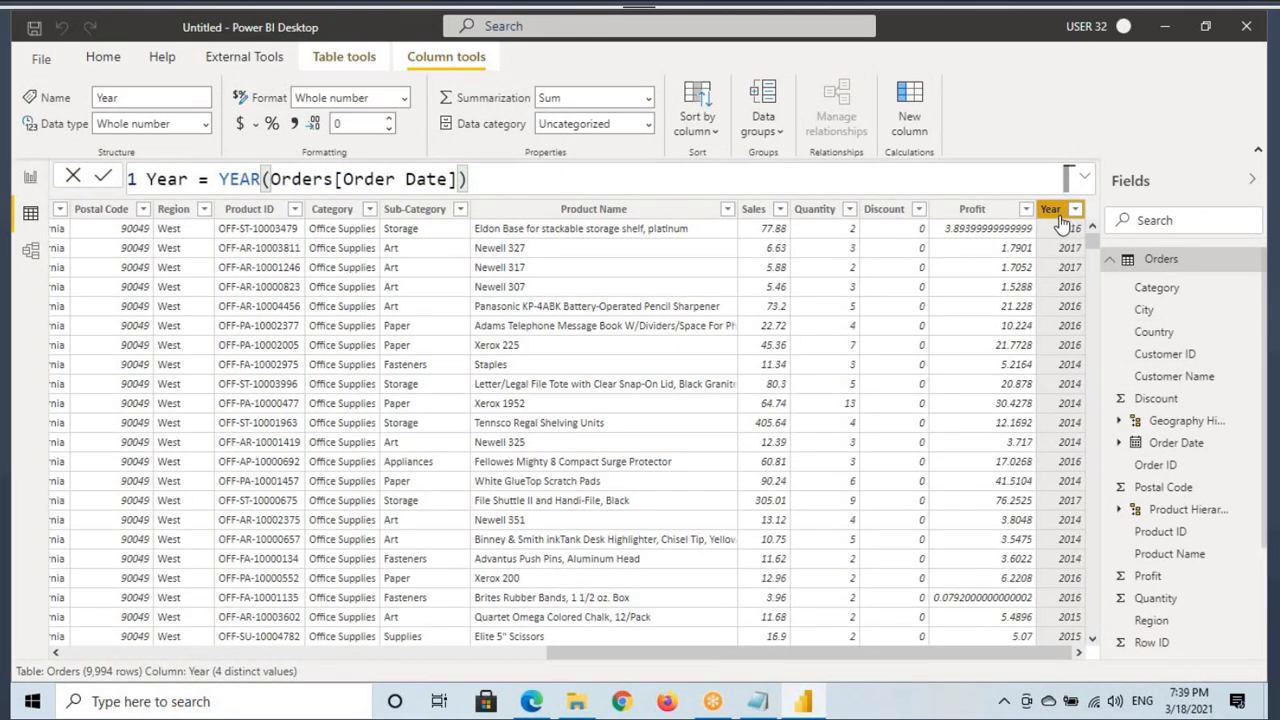
pyautogui.click(1075, 209)
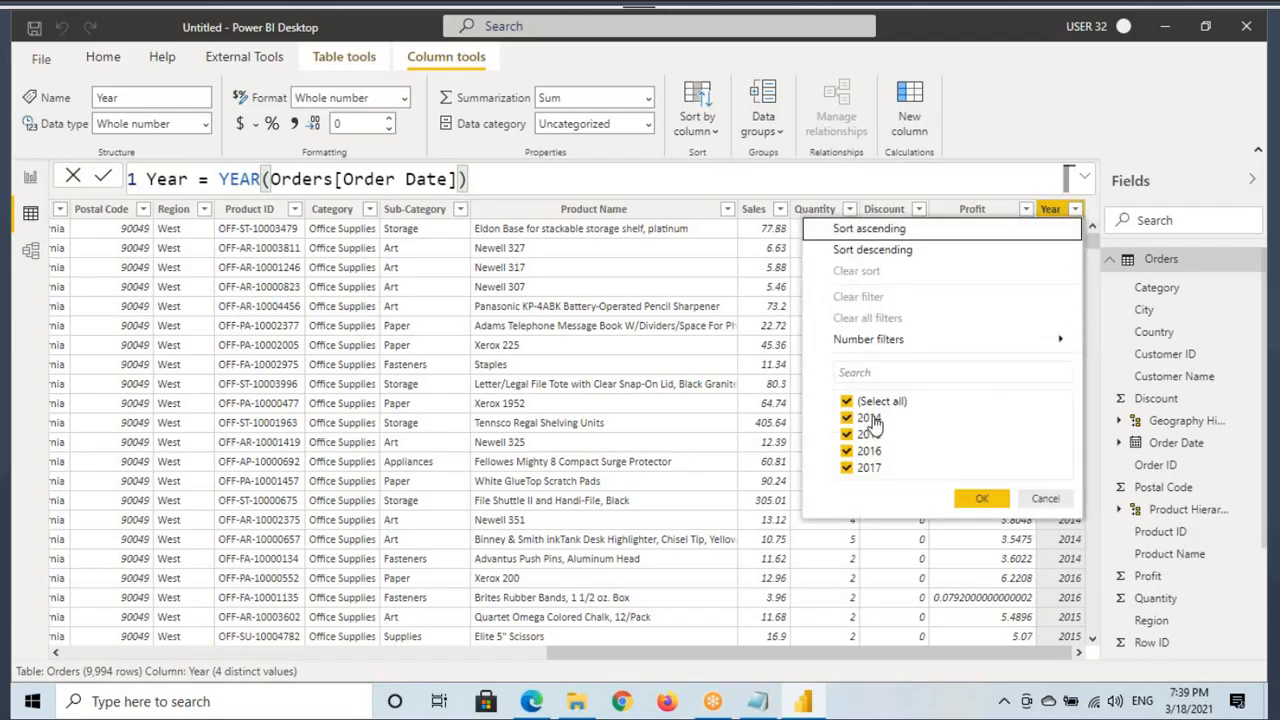
pyautogui.click(980, 500)
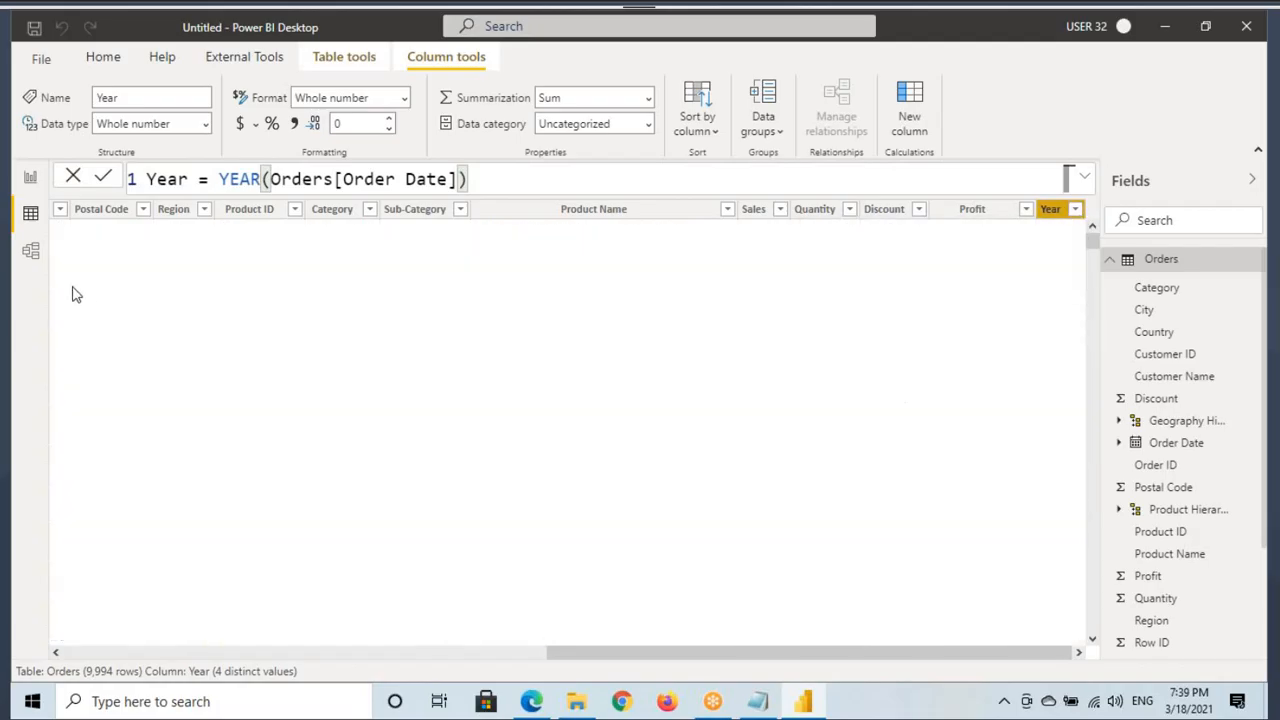
# Add a widened stacked column chart below the Sales card on Page 6, with Year on the axis and Sales as values.
pyautogui.click(30, 179)
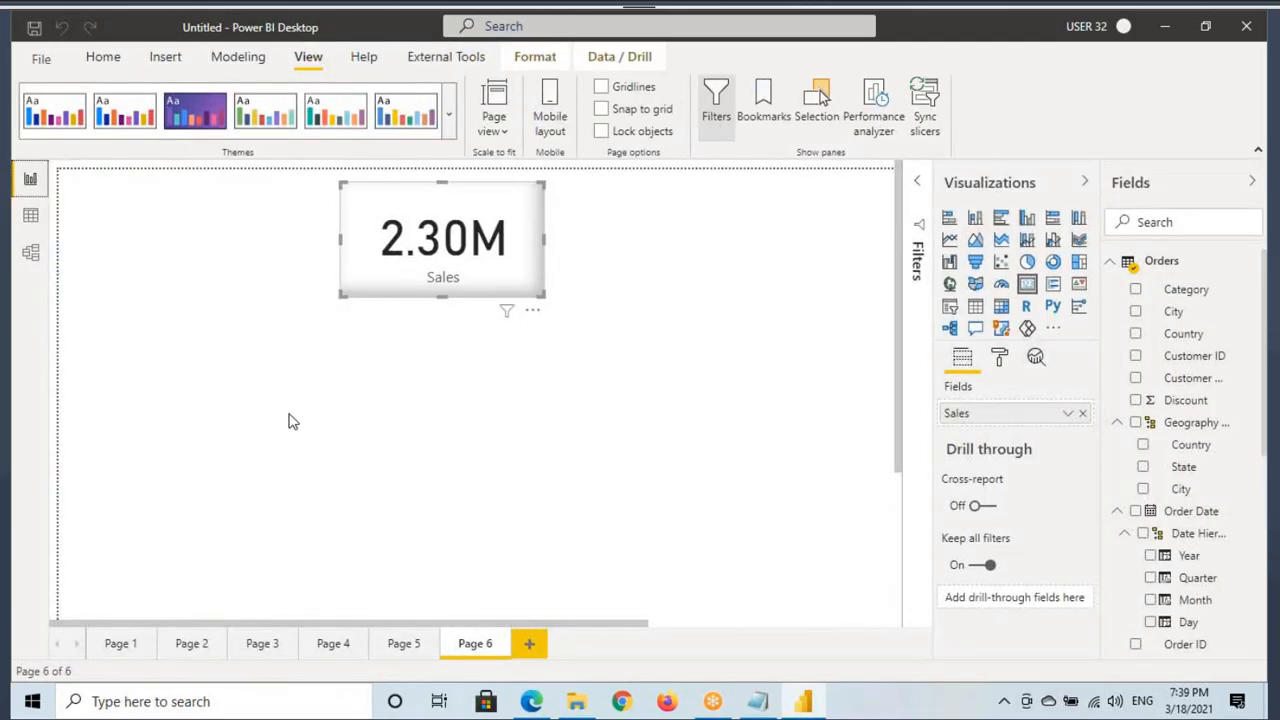
pyautogui.click(975, 217)
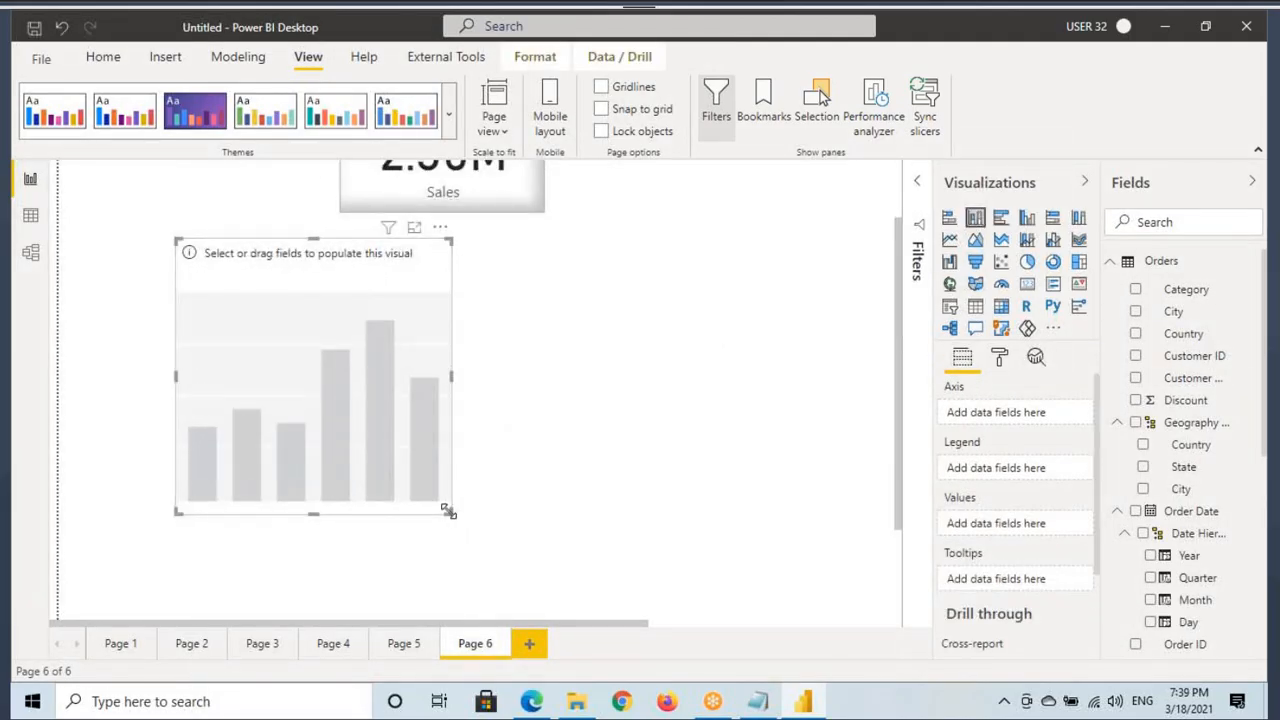
pyautogui.moveTo(452, 512); pyautogui.dragTo(637, 491)
pyautogui.scroll(-2, 1230, 569)
pyautogui.scroll(-6, 1230, 569)
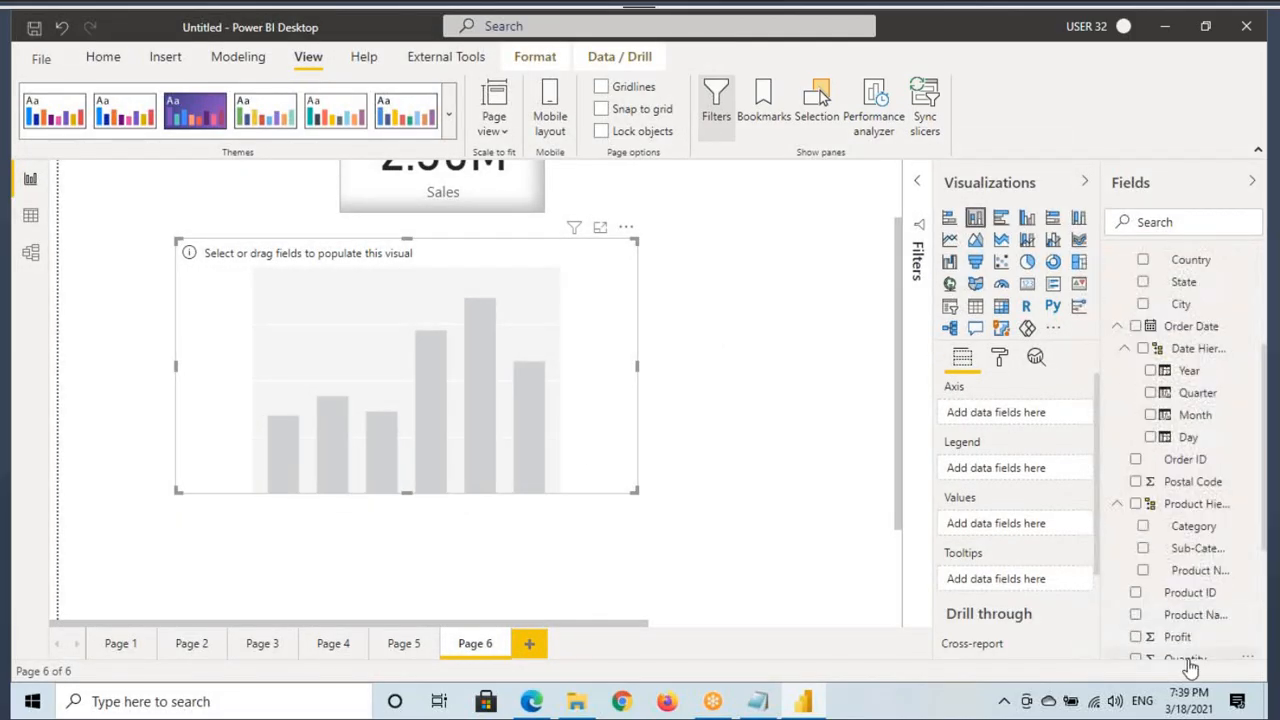
pyautogui.moveTo(1174, 646); pyautogui.dragTo(1012, 418)
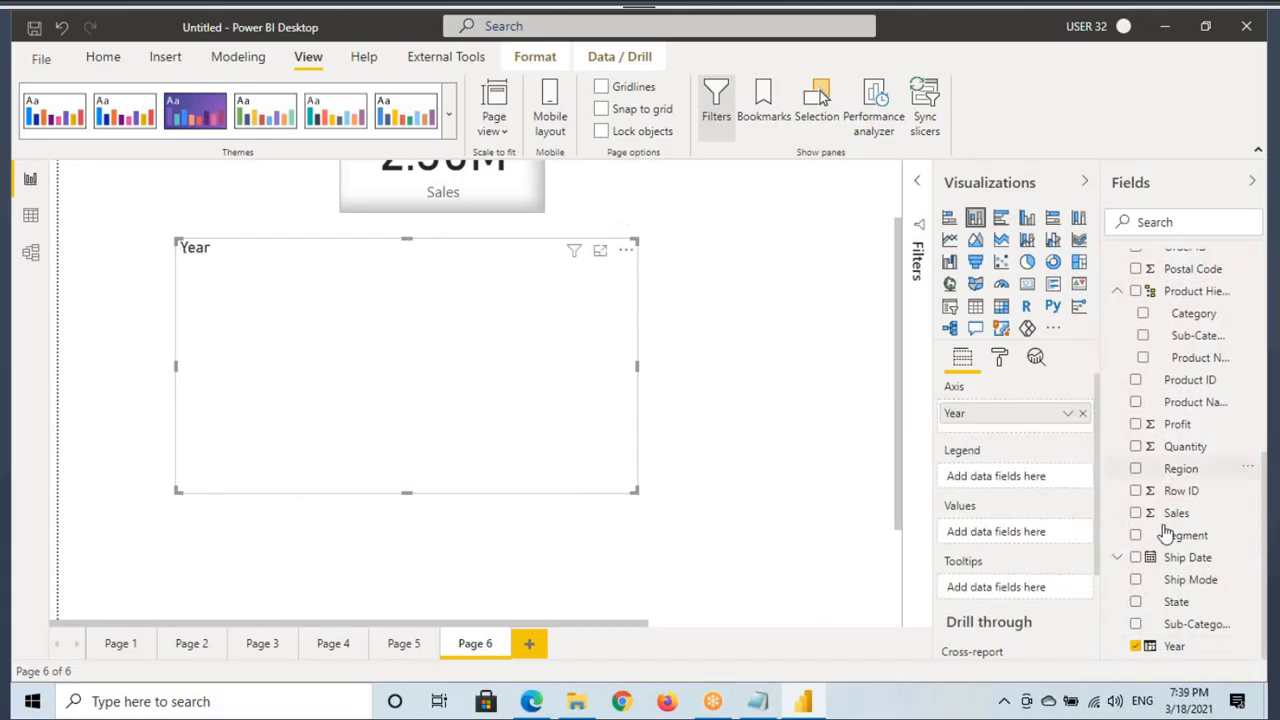
pyautogui.moveTo(1176, 513); pyautogui.dragTo(561, 393)
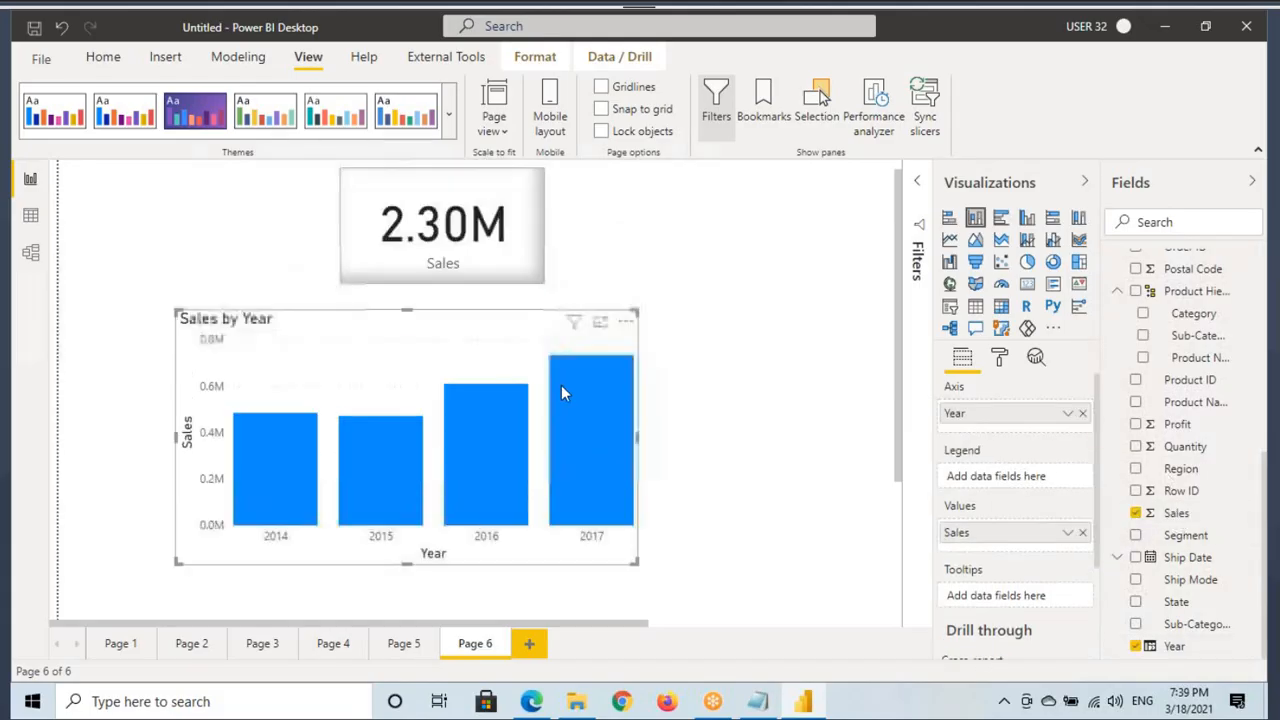
# Copy the Sales card's formatting onto the Sales by Year chart with the format painter and turn on its data labels.
pyautogui.click(478, 232)
pyautogui.click(103, 57)
pyautogui.click(134, 138)
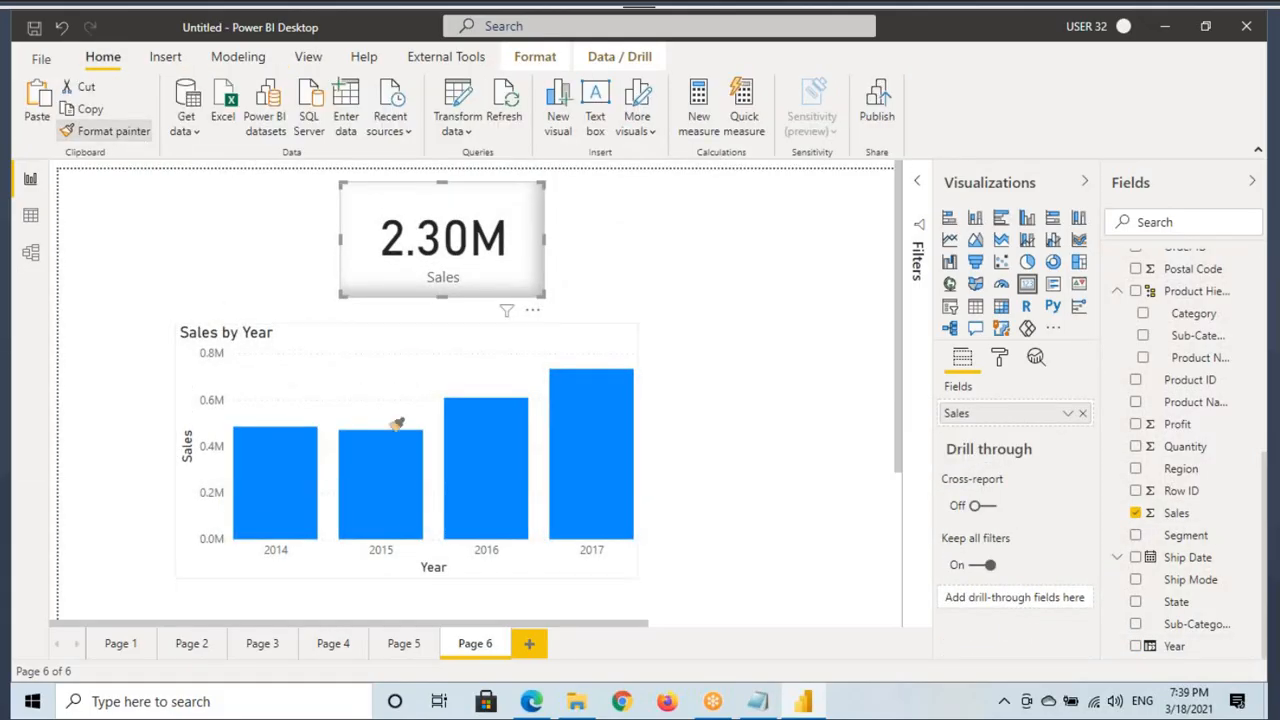
pyautogui.click(398, 455)
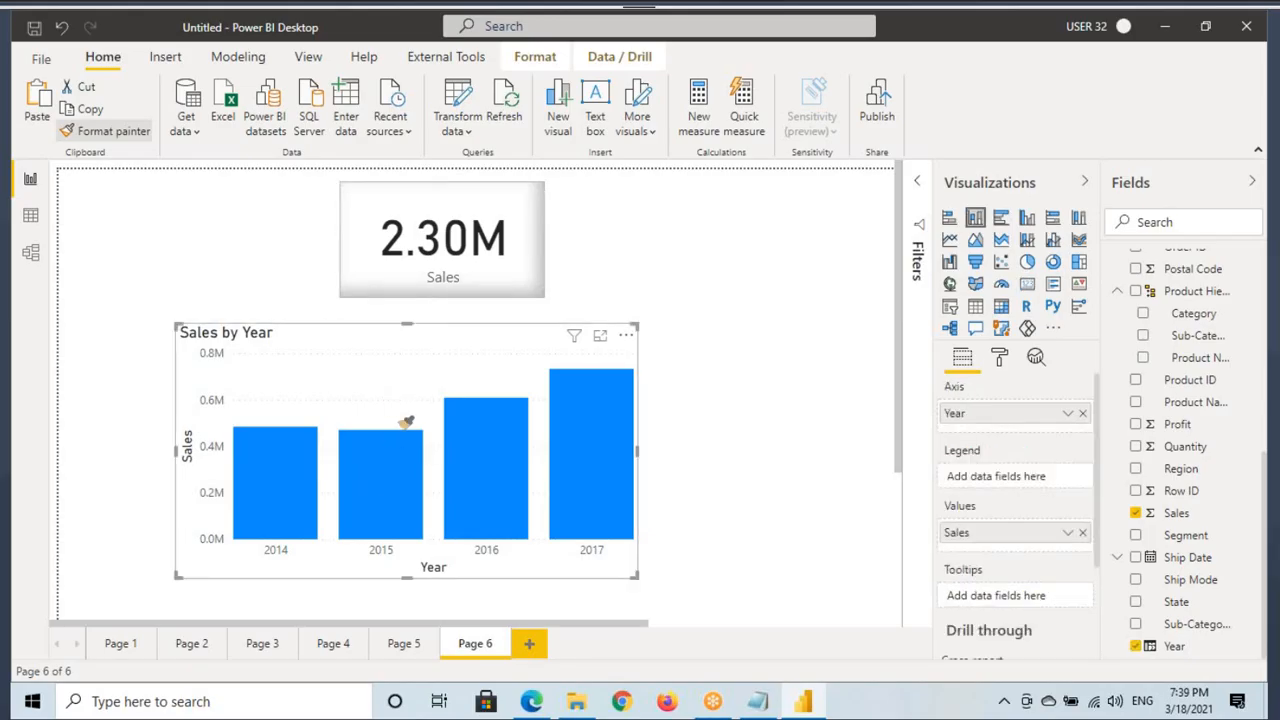
pyautogui.click(406, 420)
pyautogui.click(1008, 364)
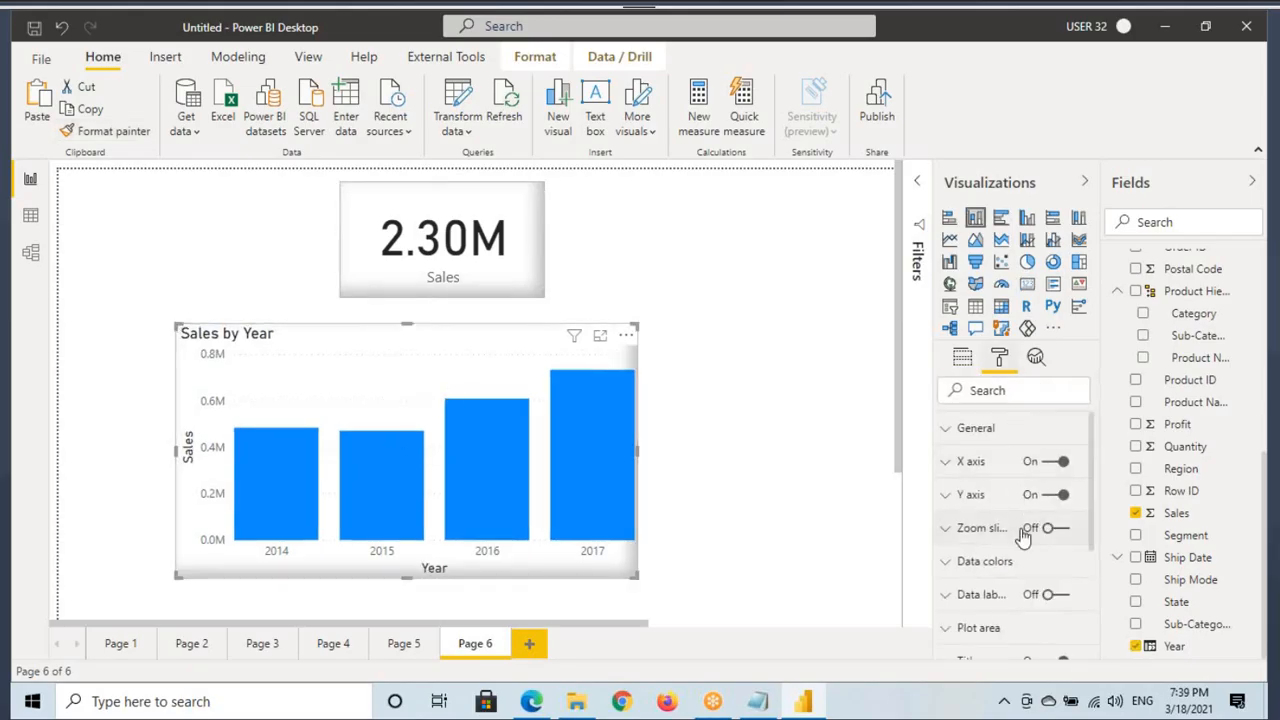
pyautogui.click(1055, 594)
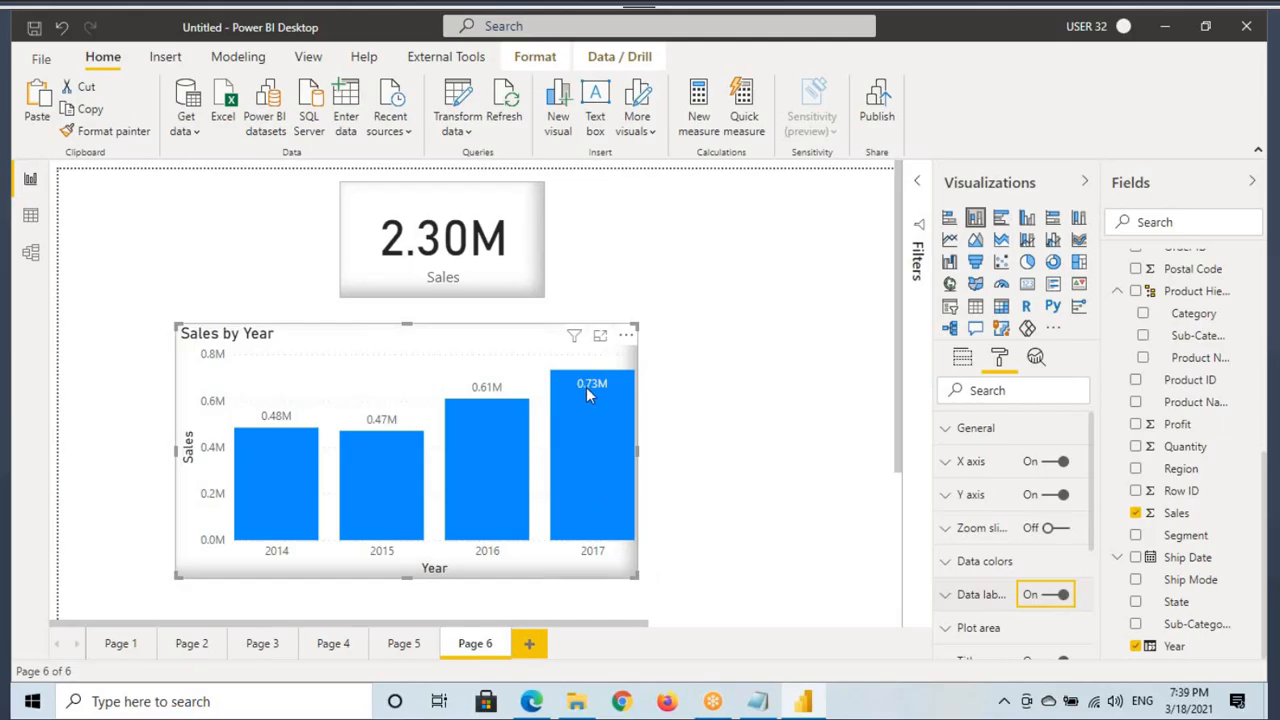
pyautogui.moveTo(586, 393)
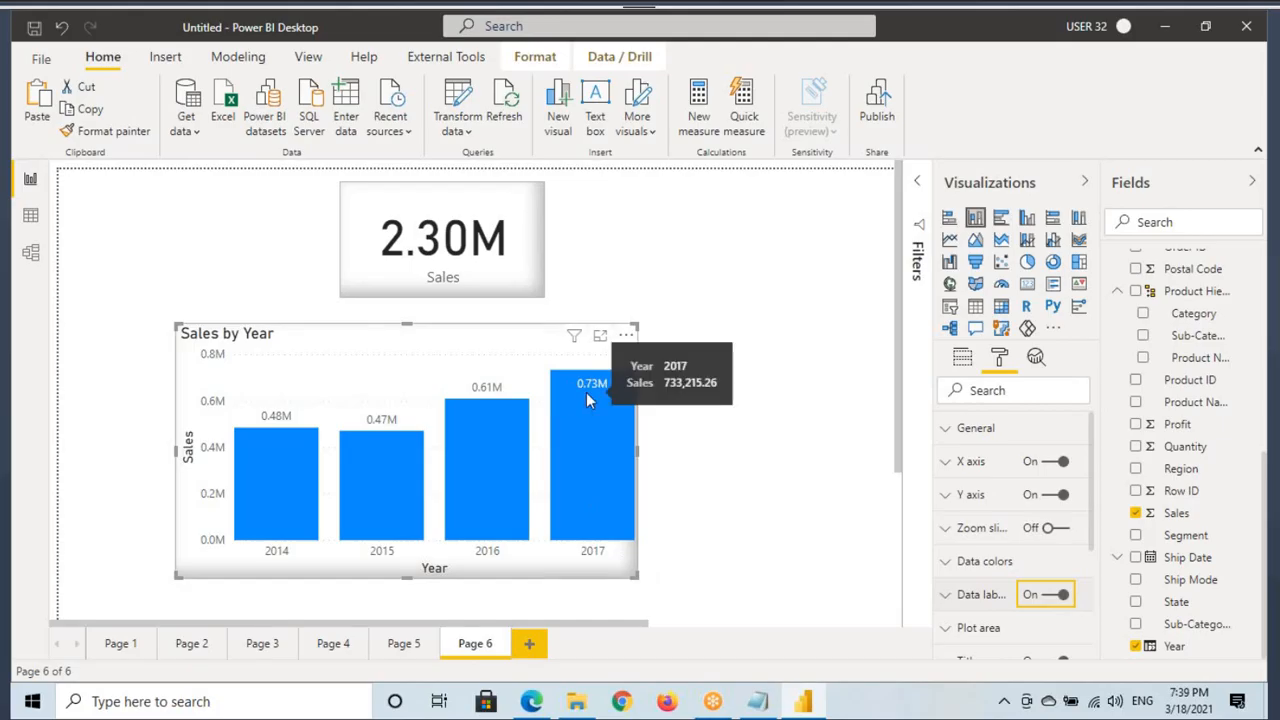
pyautogui.hotkey('ctrl', '2')
pyautogui.moveTo(562, 395); pyautogui.dragTo(632, 380)
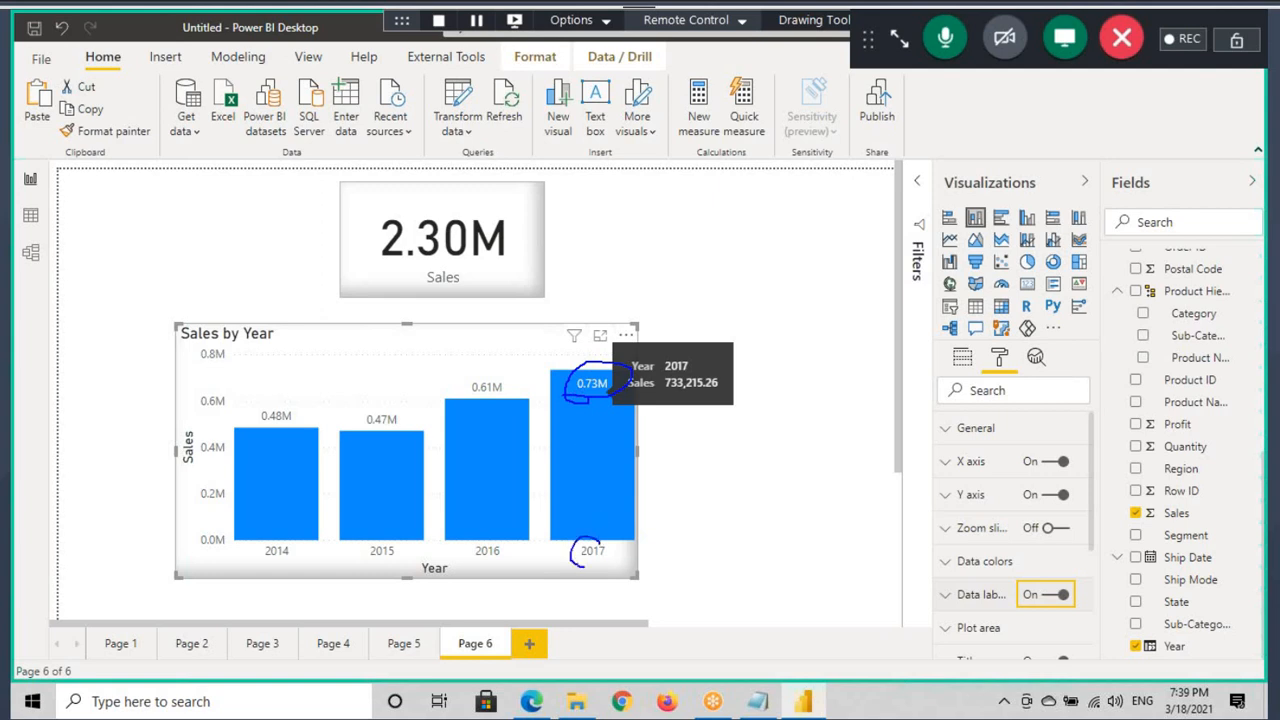
pyautogui.moveTo(589, 371); pyautogui.dragTo(574, 305)
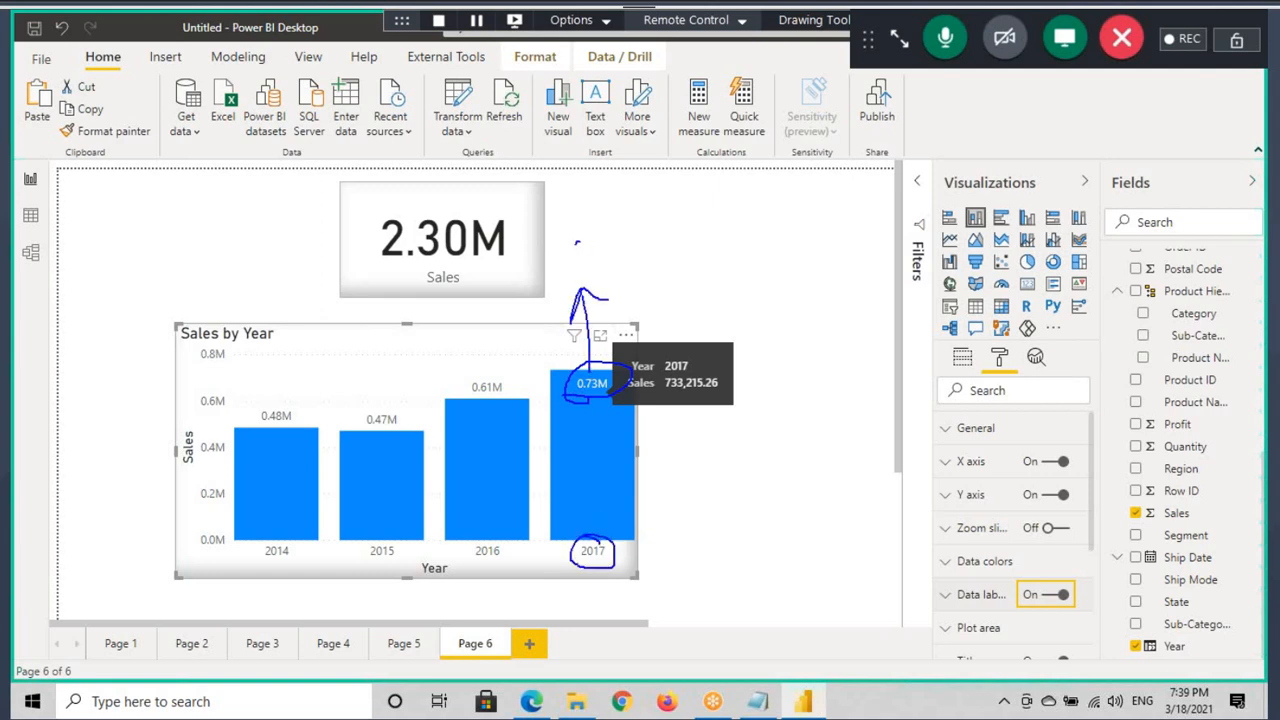
pyautogui.moveTo(590, 364); pyautogui.dragTo(662, 234)
pyautogui.moveTo(690, 237); pyautogui.dragTo(703, 258)
pyautogui.moveTo(603, 360)
pyautogui.mouseDown()
pyautogui.moveTo(797, 287)
pyautogui.moveTo(828, 294)
pyautogui.mouseUp()
pyautogui.moveTo(632, 382)
pyautogui.mouseDown()
pyautogui.moveTo(820, 382)
pyautogui.moveTo(857, 338)
pyautogui.moveTo(905, 408)
pyautogui.moveTo(932, 404)
pyautogui.mouseUp()
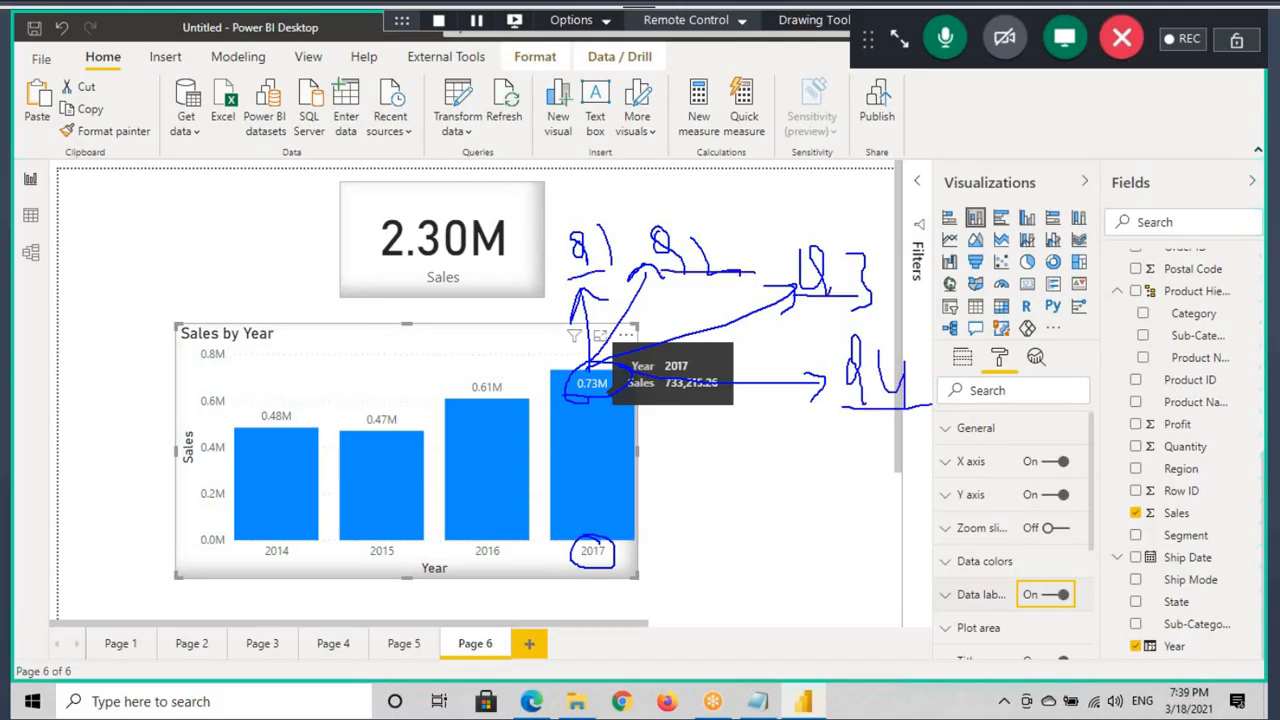
pyautogui.moveTo(612, 230)
pyautogui.mouseDown()
pyautogui.moveTo(560, 250)
pyautogui.moveTo(608, 205)
pyautogui.moveTo(650, 272)
pyautogui.moveTo(685, 205)
pyautogui.mouseUp()
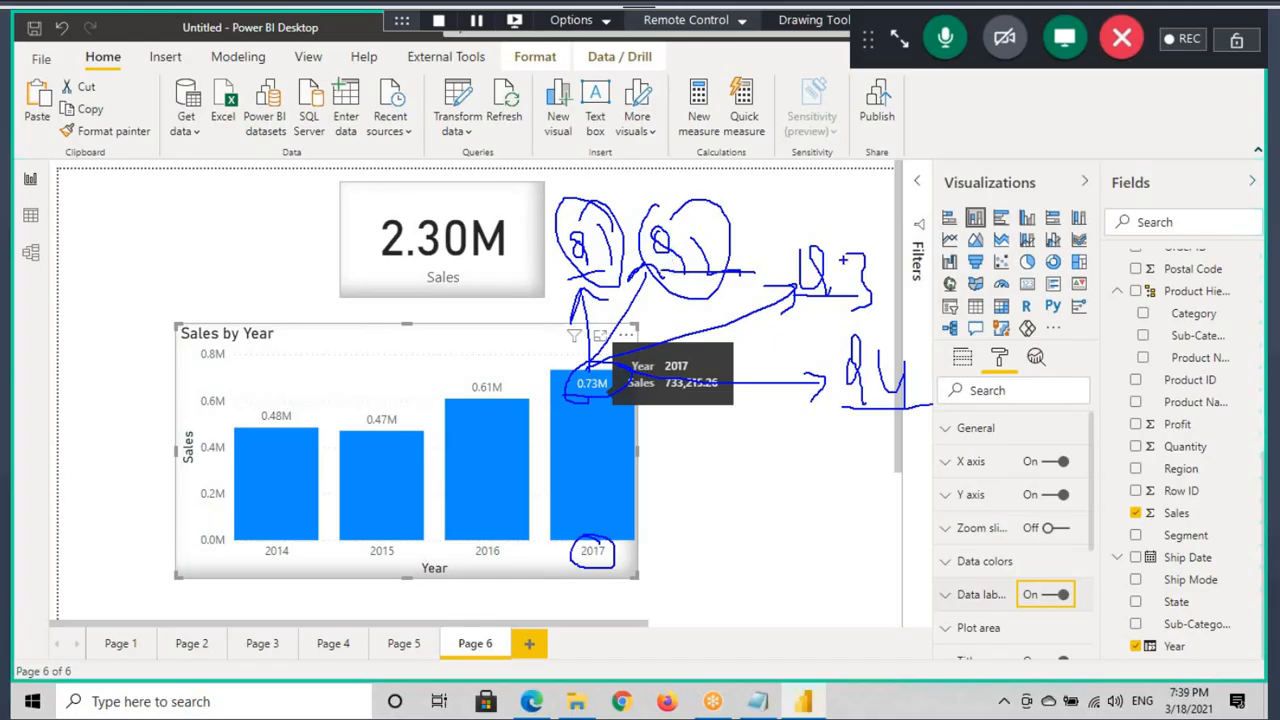
pyautogui.moveTo(797, 242); pyautogui.dragTo(868, 226)
pyautogui.moveTo(908, 357)
pyautogui.mouseDown()
pyautogui.moveTo(928, 364)
pyautogui.moveTo(866, 336)
pyautogui.mouseUp()
pyautogui.press('Escape')
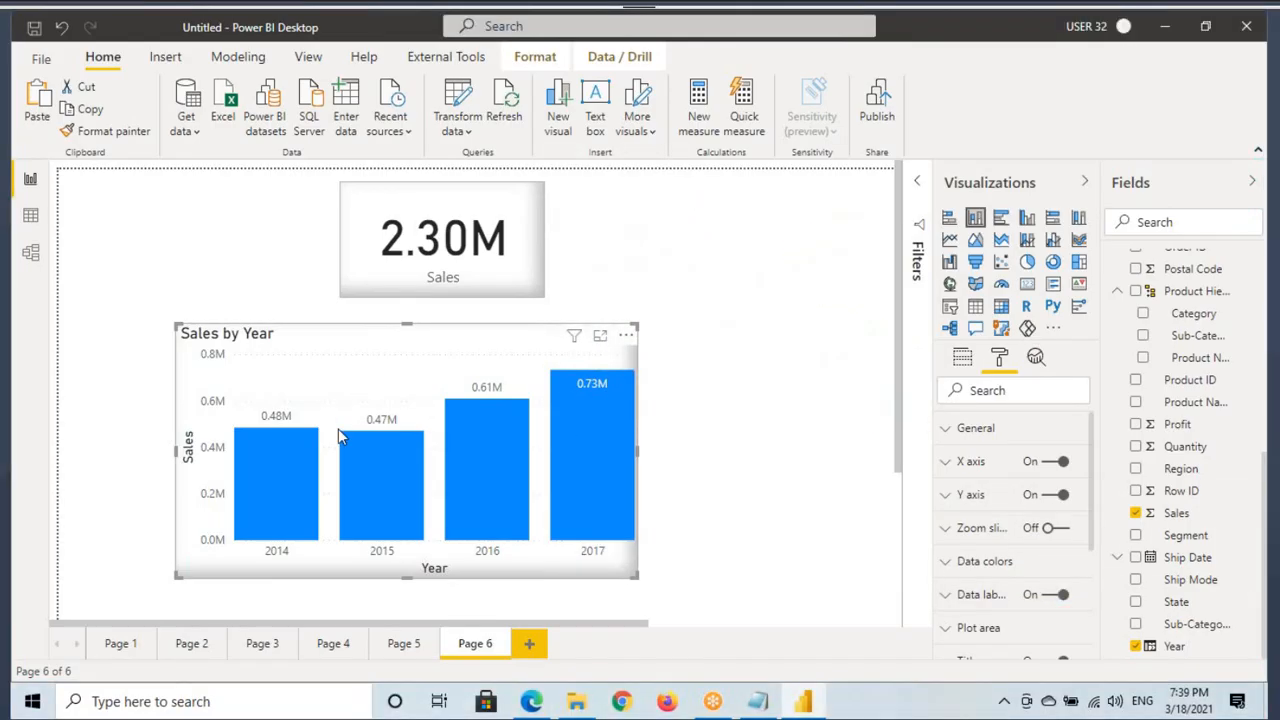
# Convert the Sales by Year column chart on Page 6 into a table visual.
pyautogui.click(974, 310)
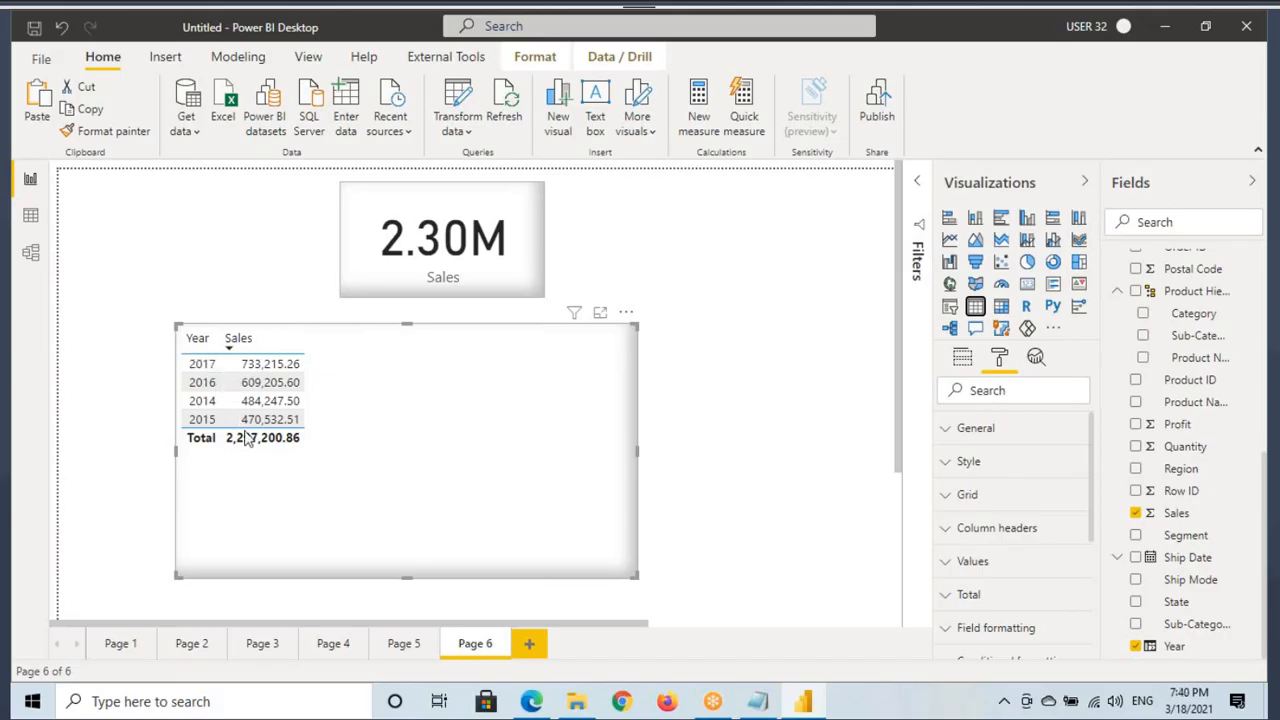
# Copy the Year column's formula, Year = YEAR(Orders[Order Date]), into the Notepad notes below User Defined Hierarchies, and return to Power BI.
pyautogui.click(31, 215)
pyautogui.click(549, 183)
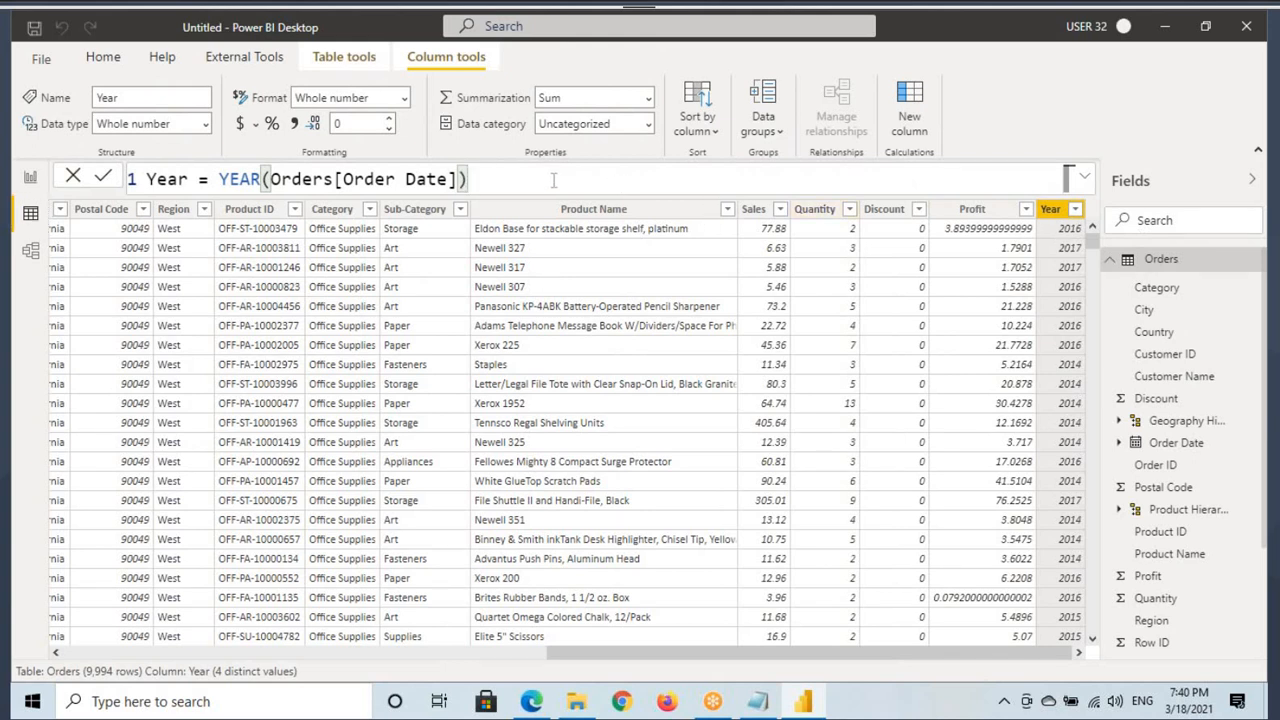
pyautogui.click(760, 701)
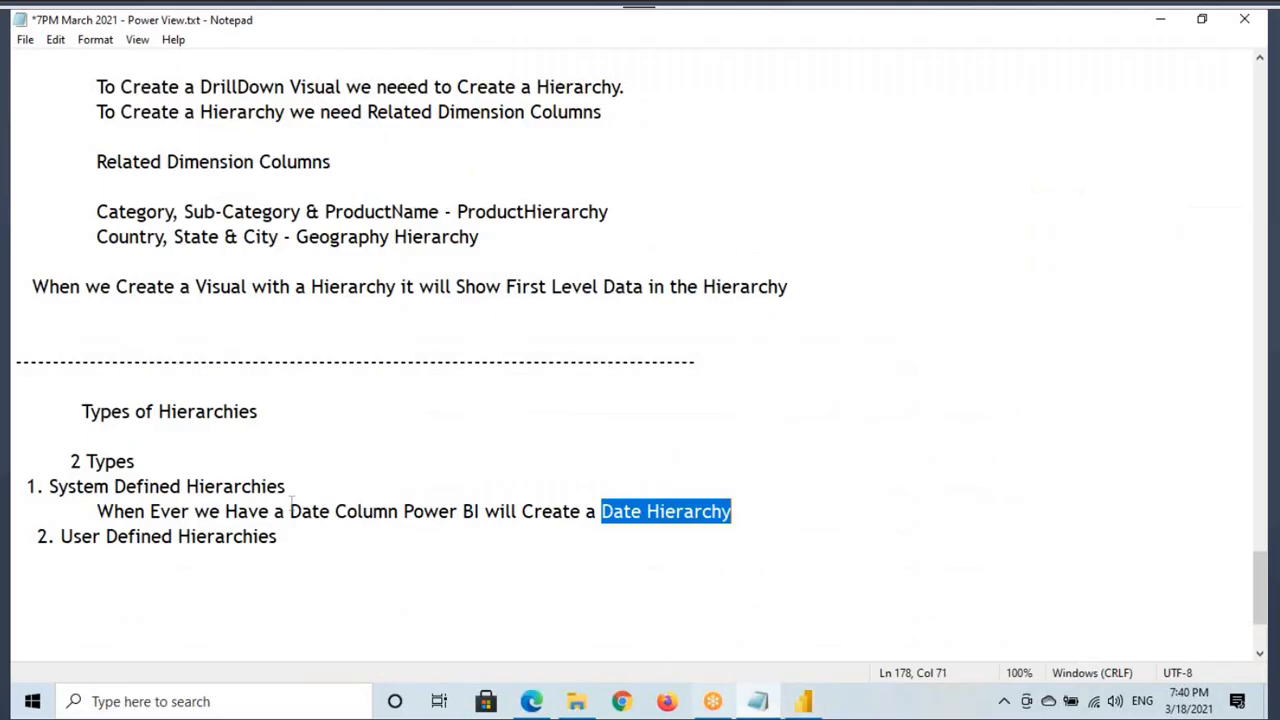
pyautogui.scroll(-2, 150, 478)
pyautogui.click(100, 418)
pyautogui.press('Return')
pyautogui.press('Tab')
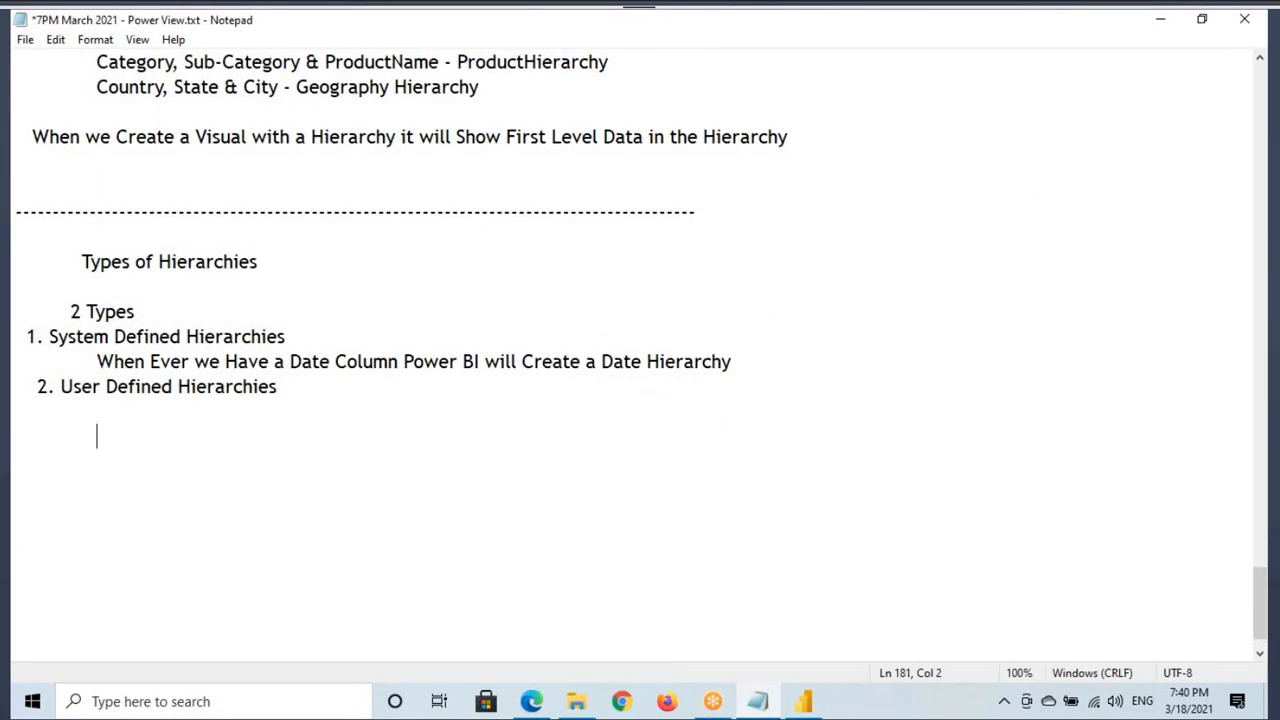
pyautogui.write('Year = YEAR(Orders[Order Date])')
pyautogui.hotkey('alt', 'Tab')
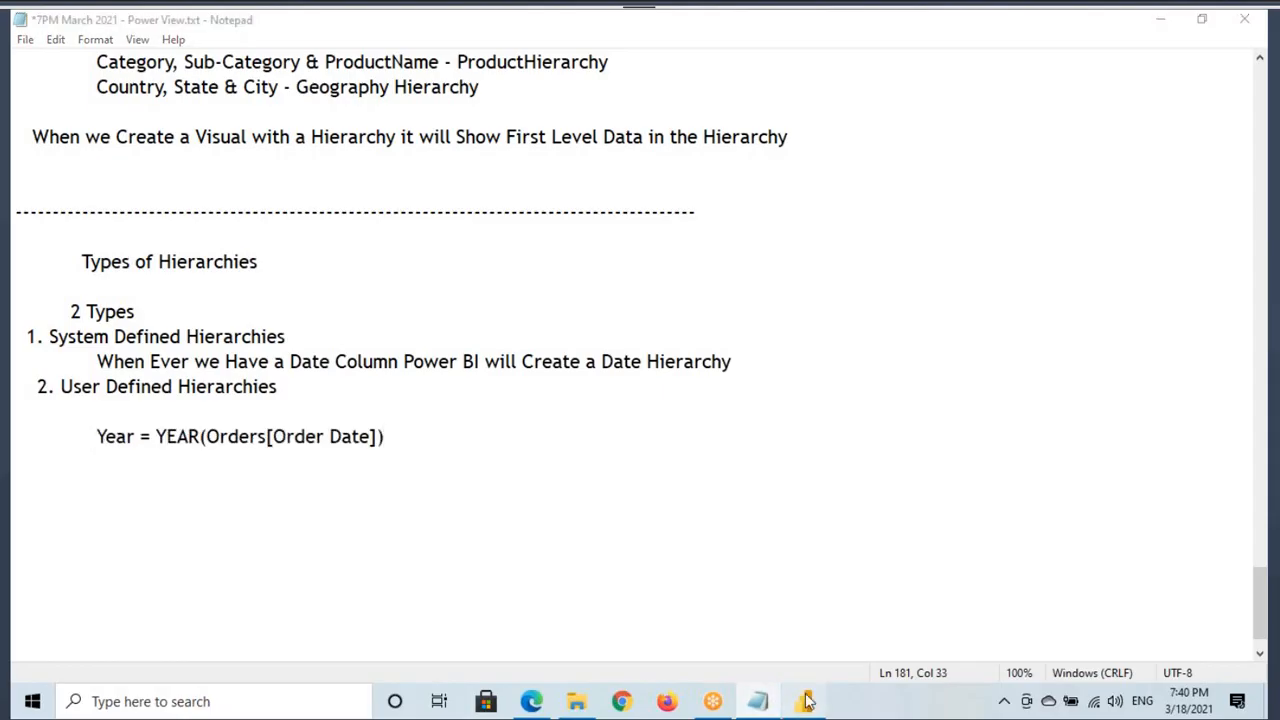
# Start a new calculated column in the Orders table and name it QtrName.
pyautogui.click(509, 652)
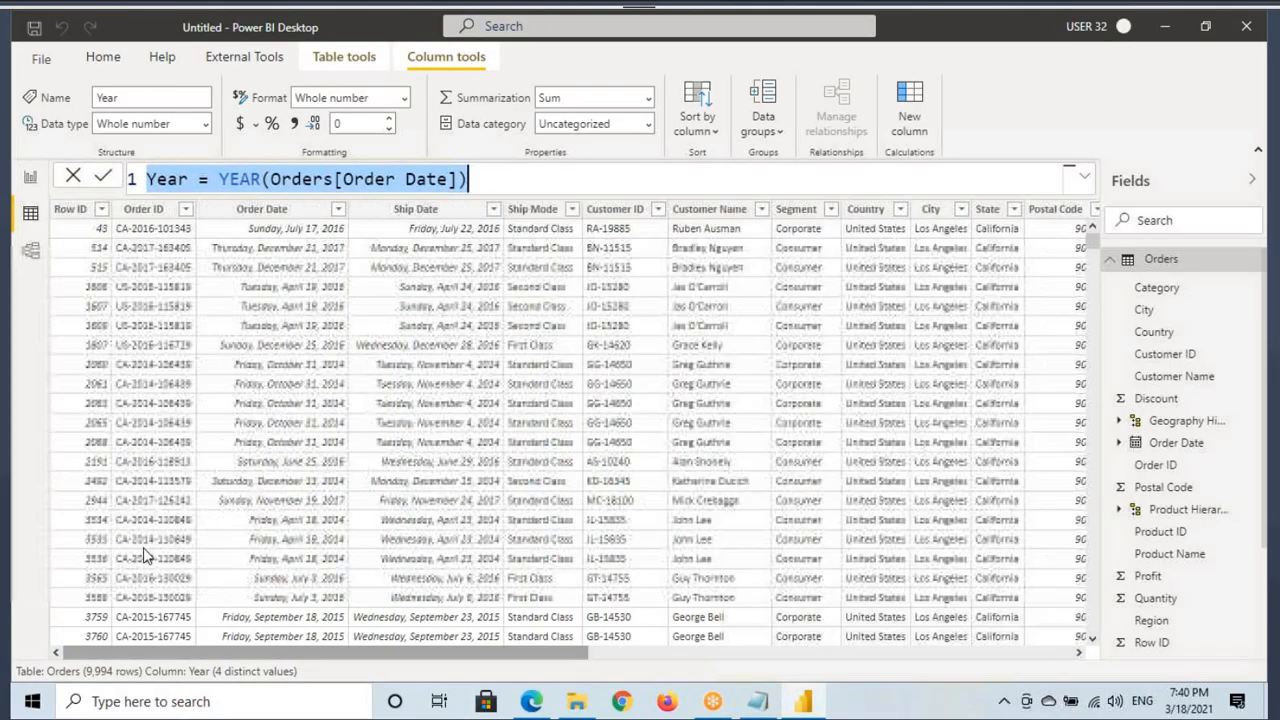
pyautogui.click(290, 250)
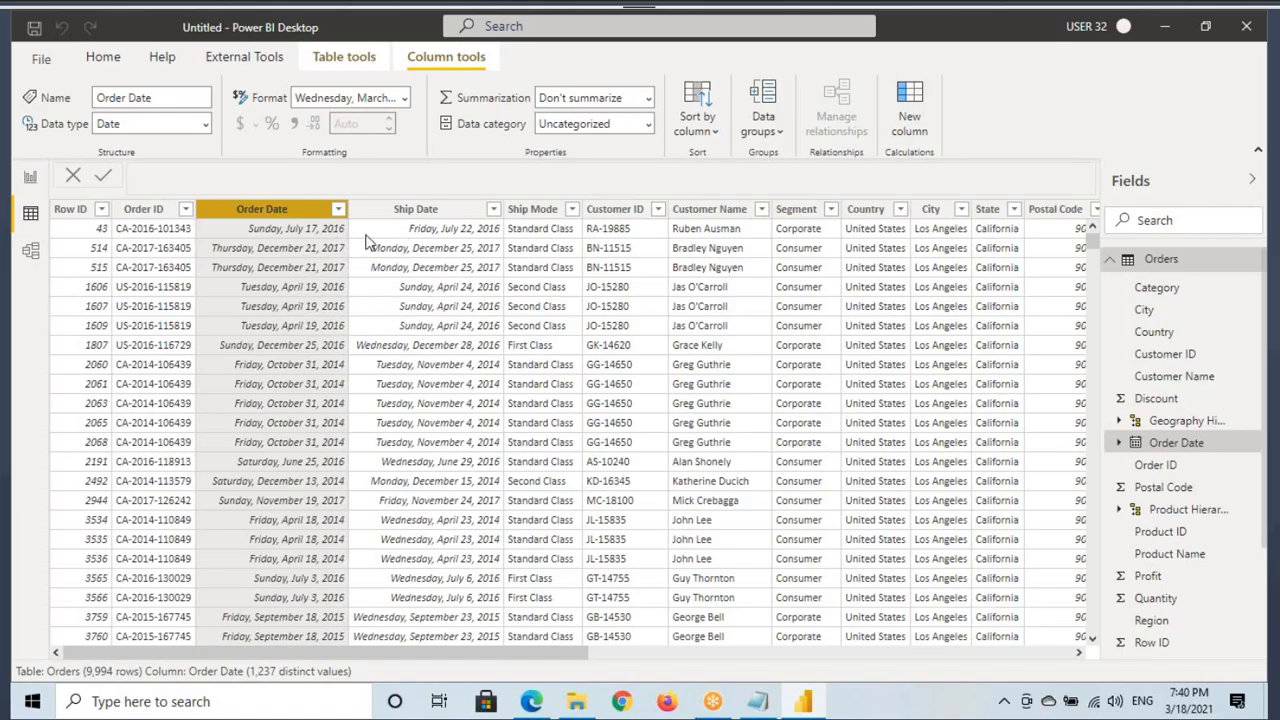
pyautogui.click(909, 105)
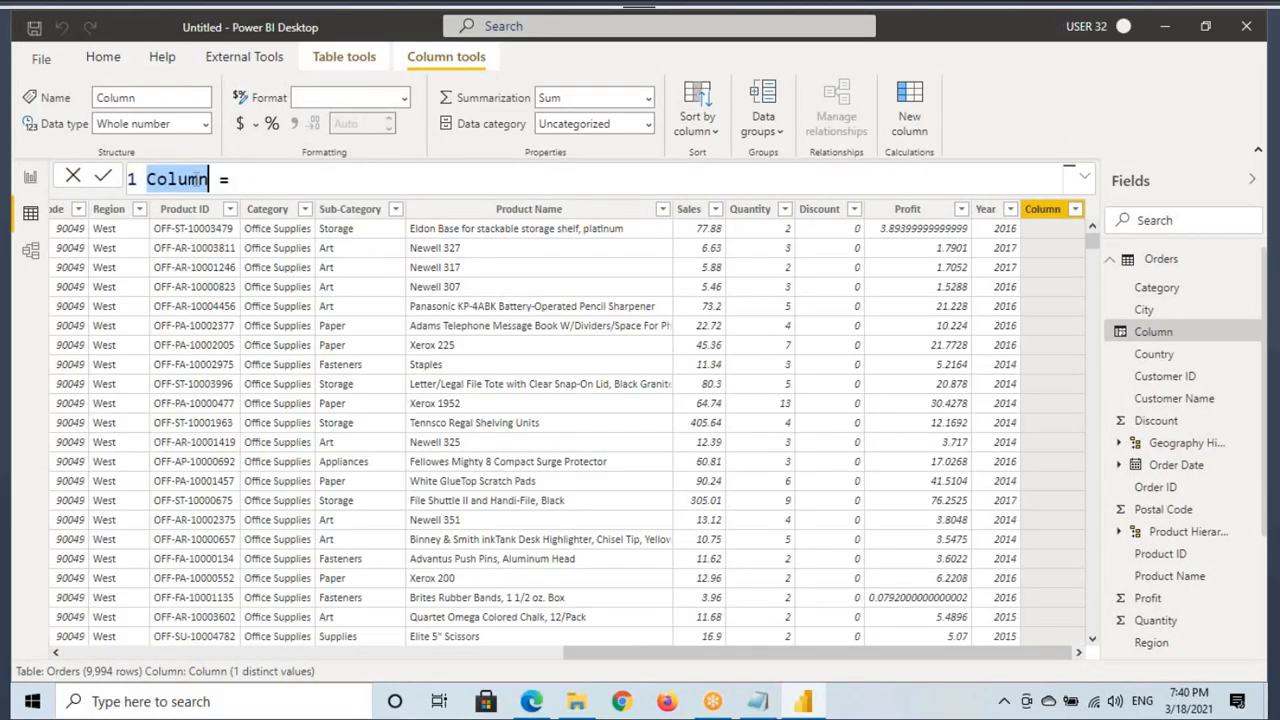
pyautogui.write('Q')
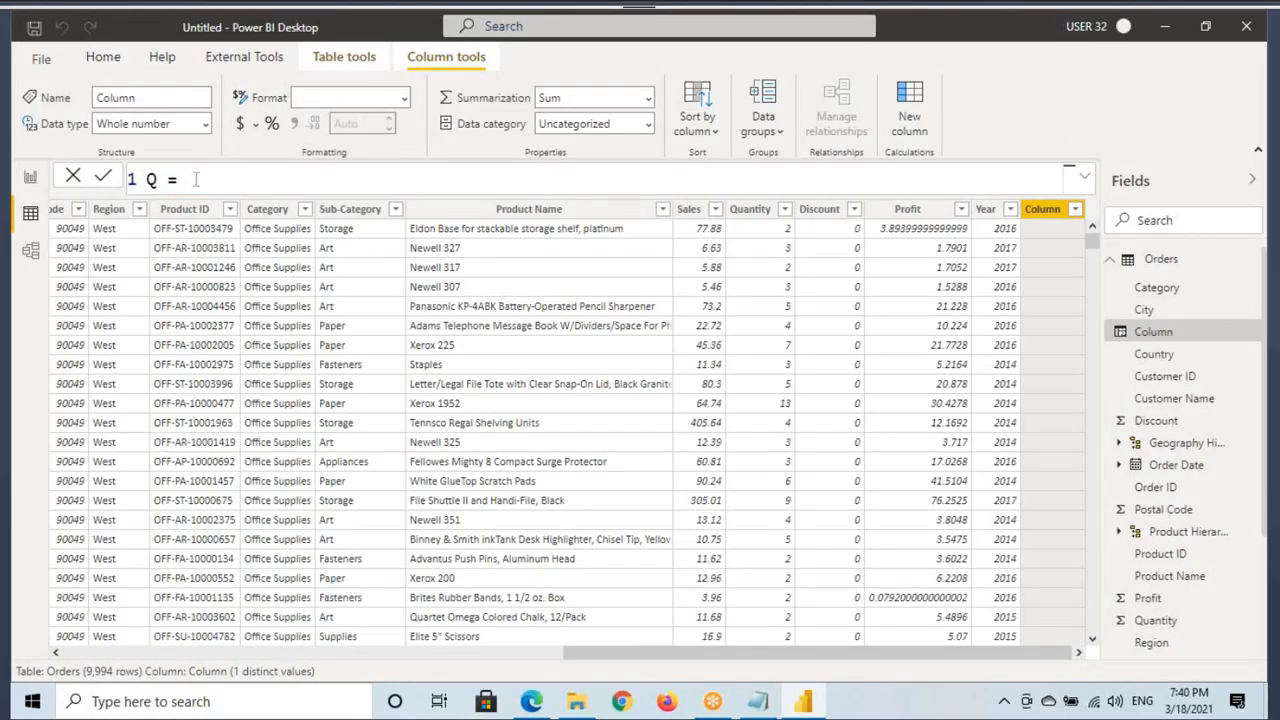
pyautogui.write('trName')
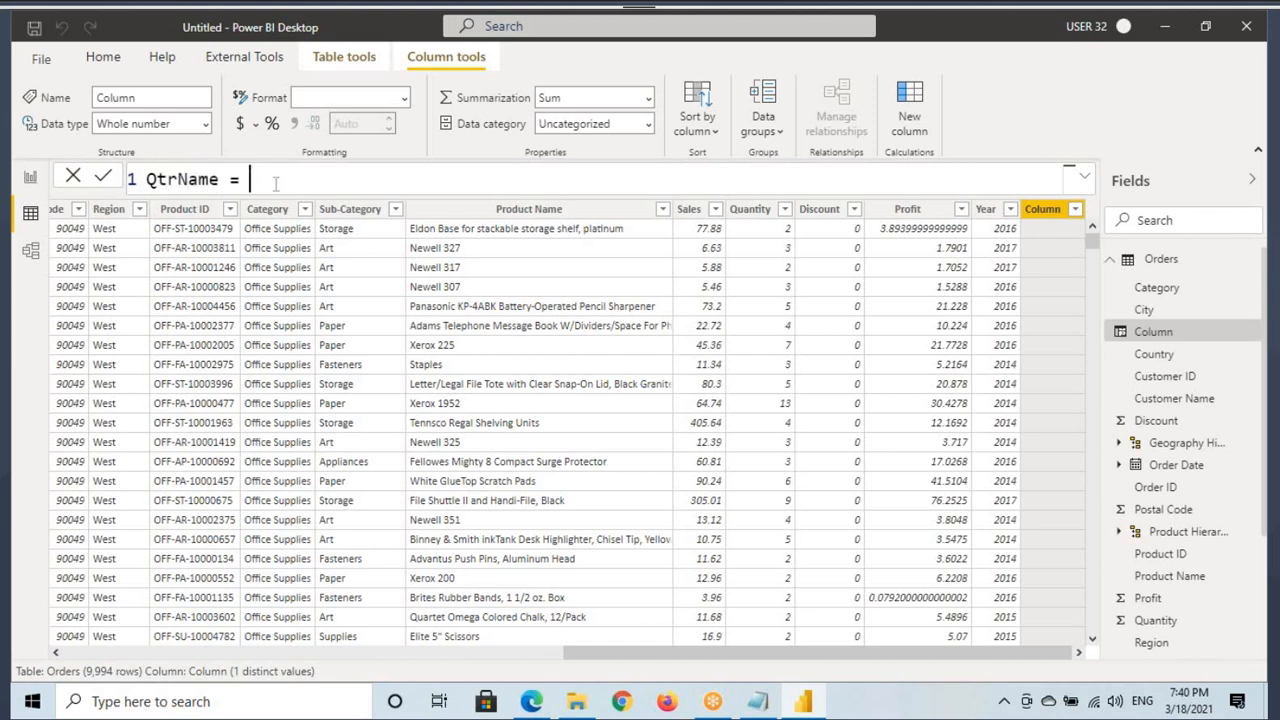
# Define the QtrName column as QUARTER(Orders[Order Date]) and commit the formula.
pyautogui.click(275, 183)
pyautogui.write('quar')
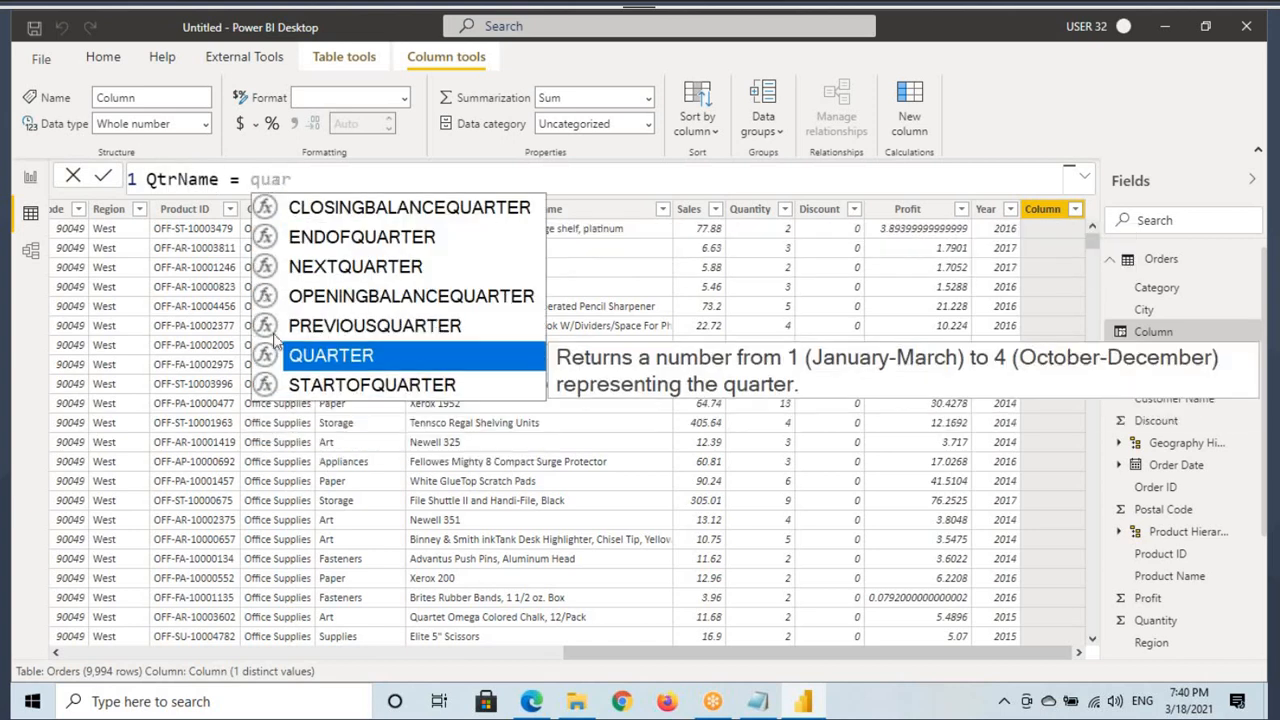
pyautogui.click(343, 362)
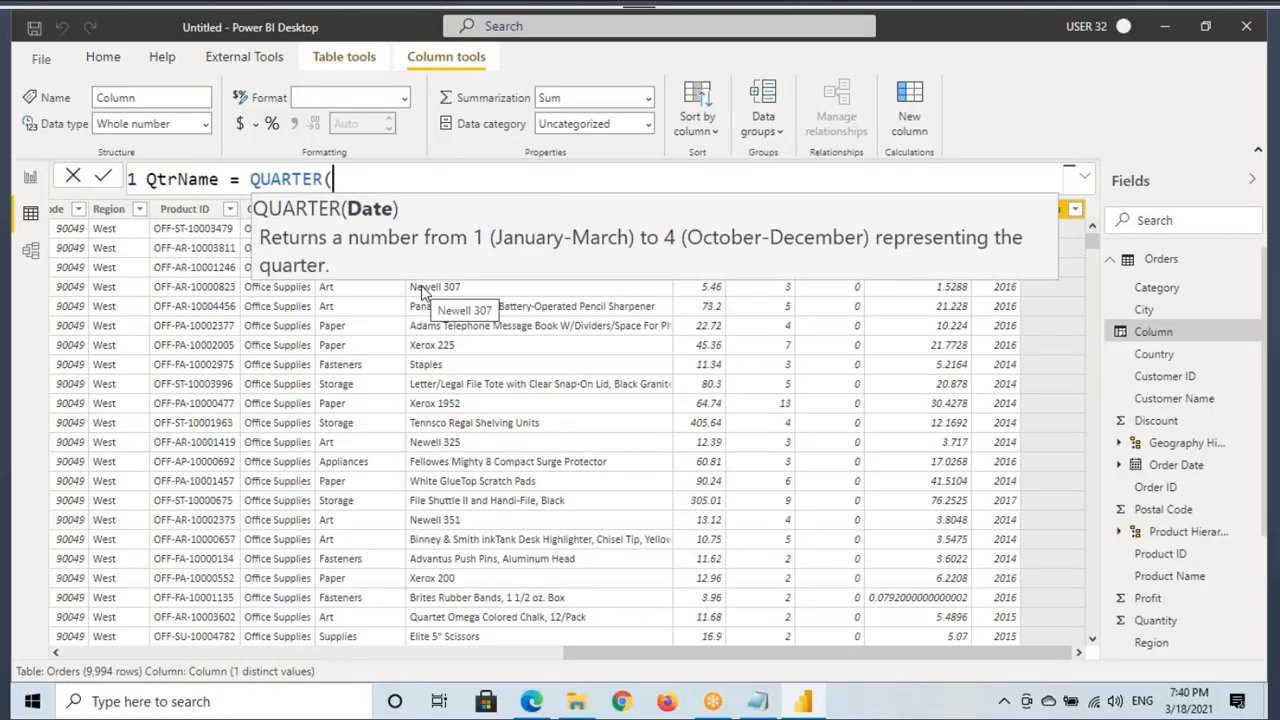
pyautogui.write('da')
pyautogui.press('BackSpace')
pyautogui.press('BackSpace')
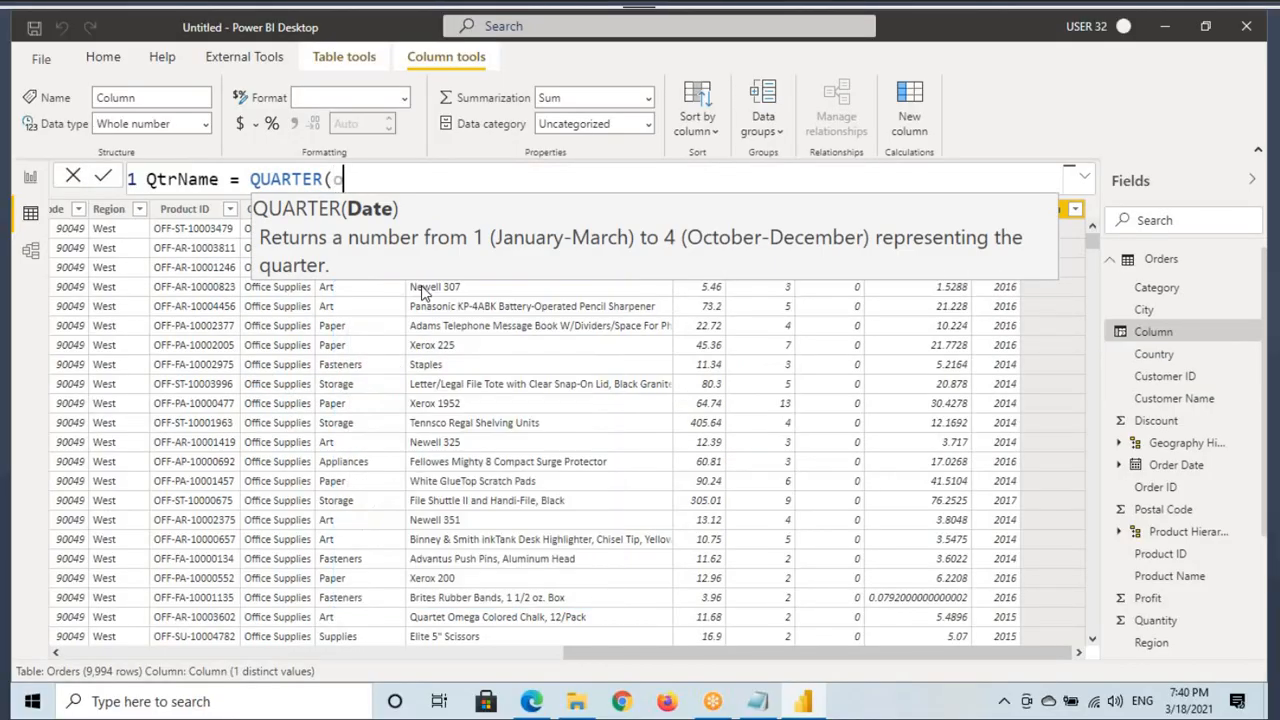
pyautogui.write('ord')
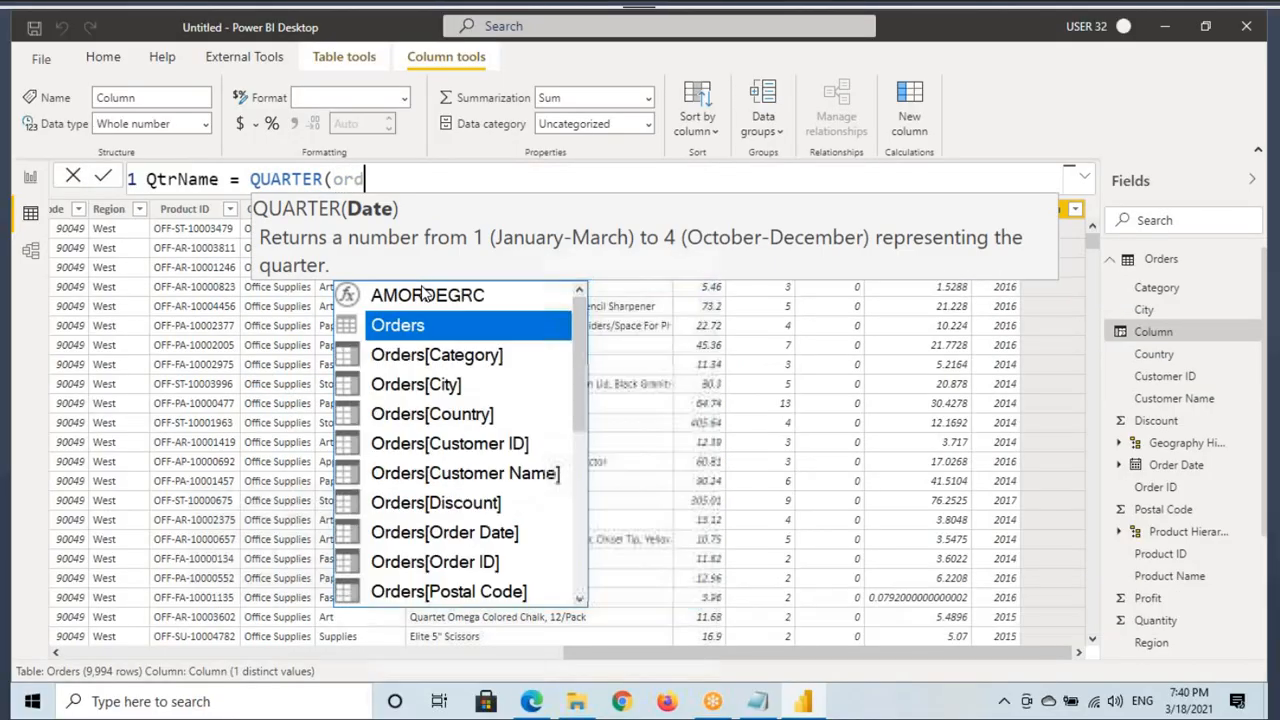
pyautogui.click(494, 535)
pyautogui.write(')')
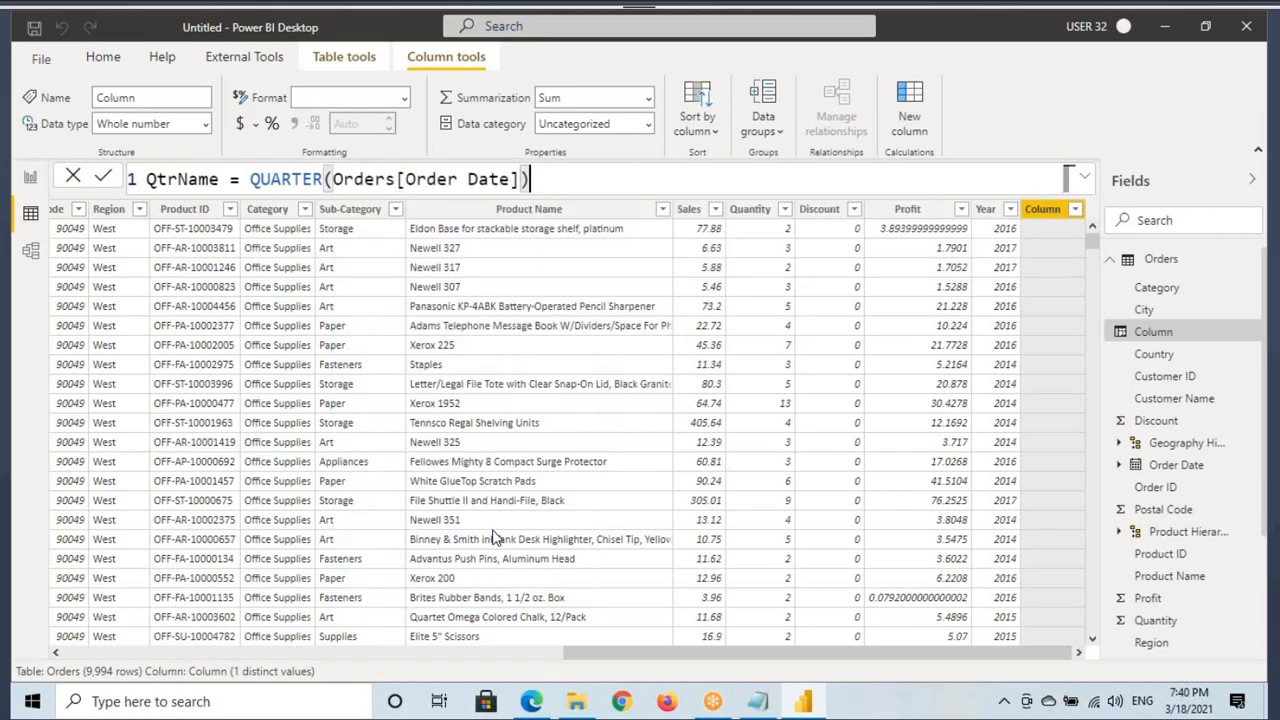
pyautogui.press('Return')
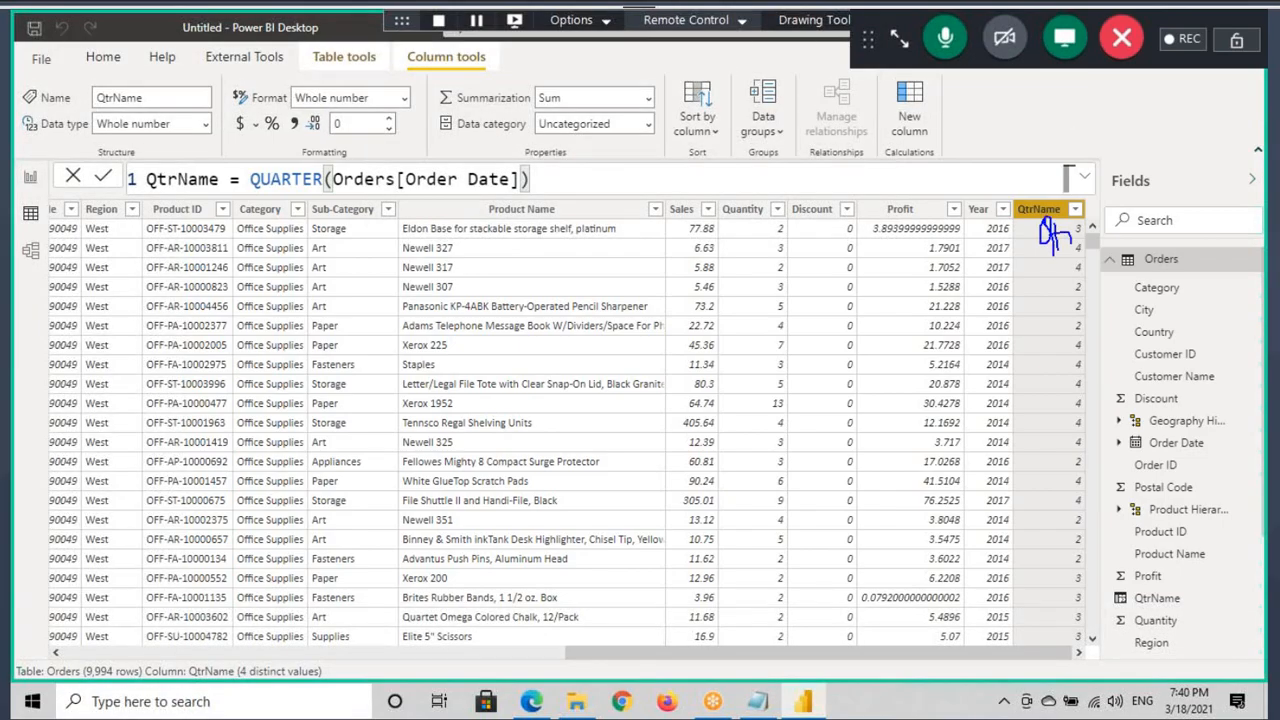
# Prefix the quarter number with text by changing the formula to QtrName = "Qtr "&QUARTER(Orders[Order Date]).
pyautogui.moveTo(1036, 262); pyautogui.dragTo(1091, 239)
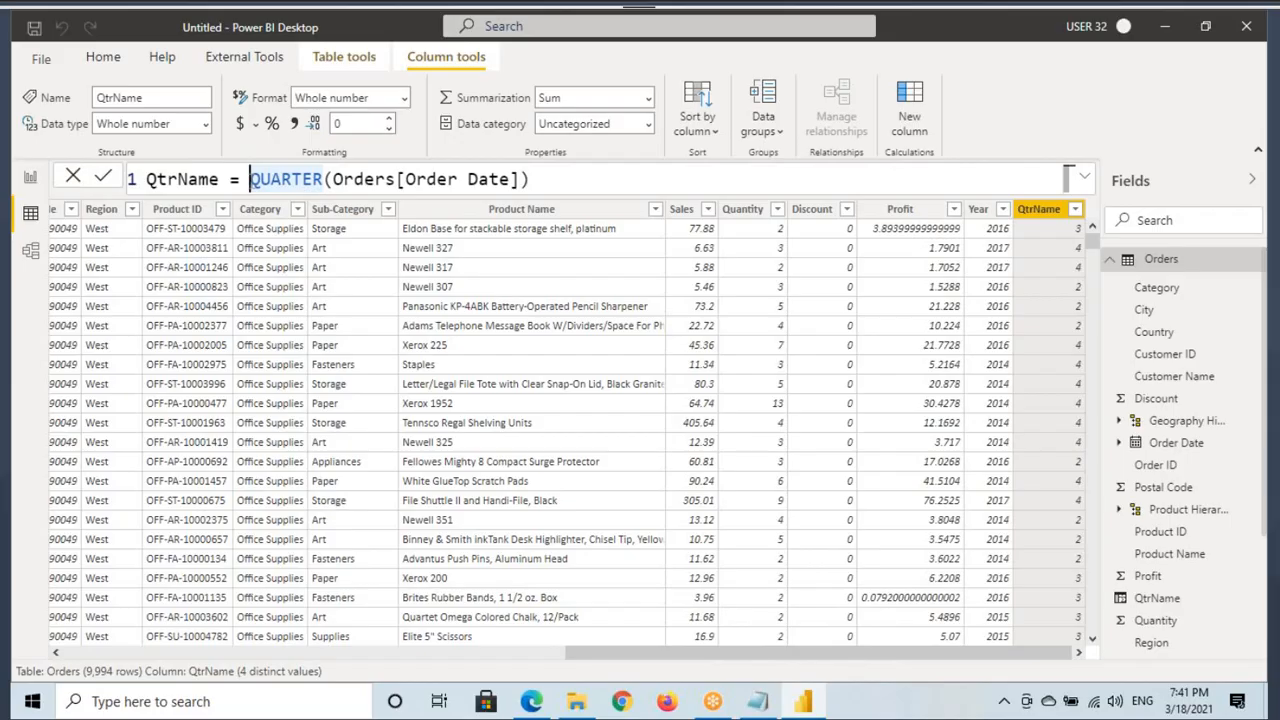
pyautogui.write('&')
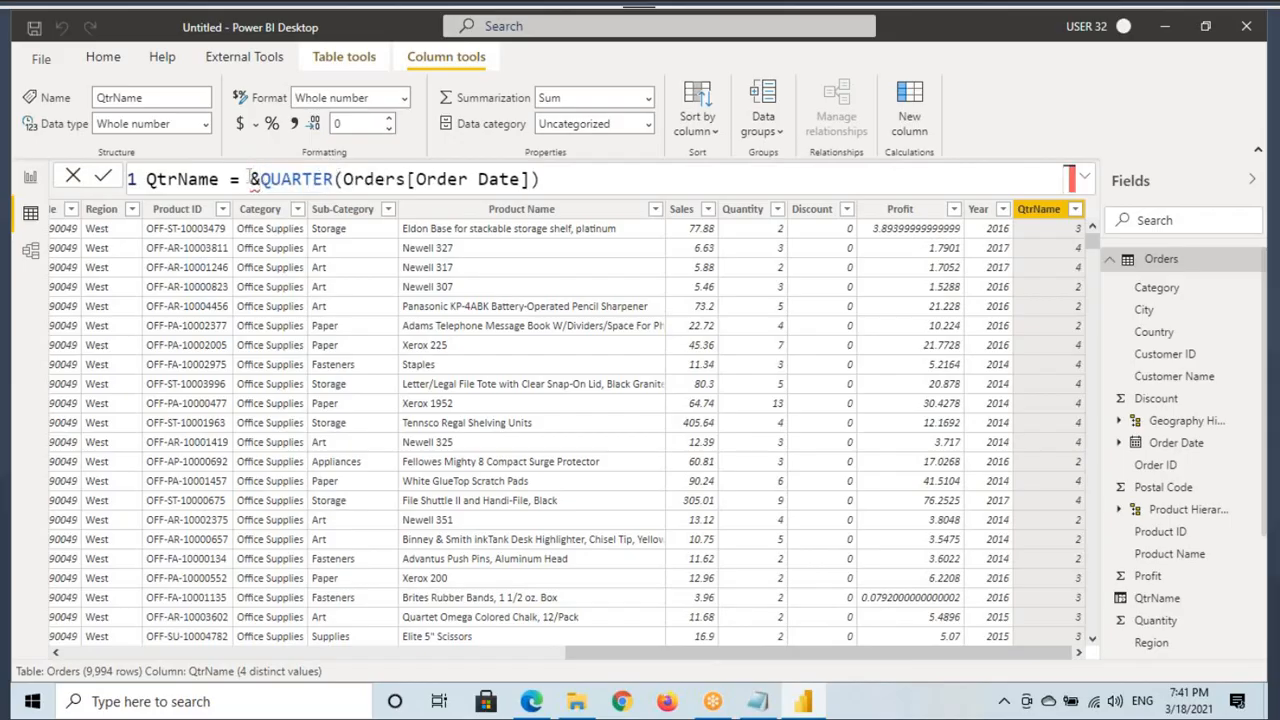
pyautogui.write('"')
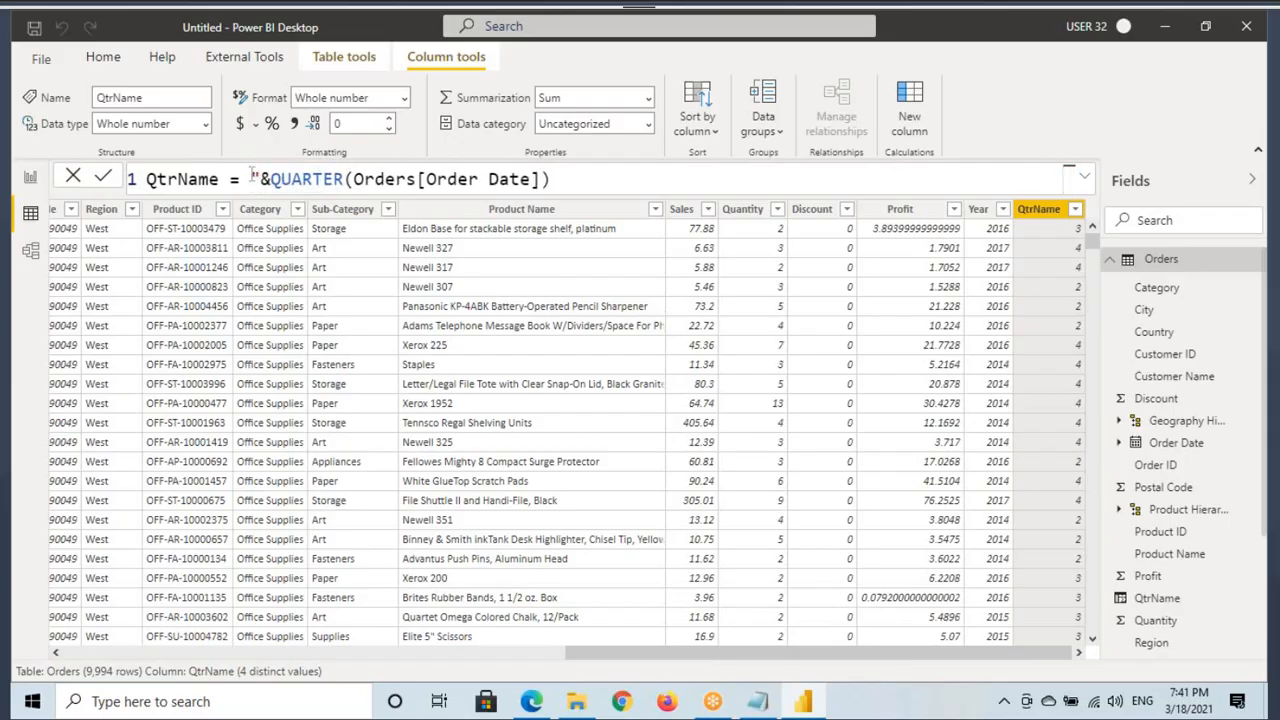
pyautogui.write('Qtr "')
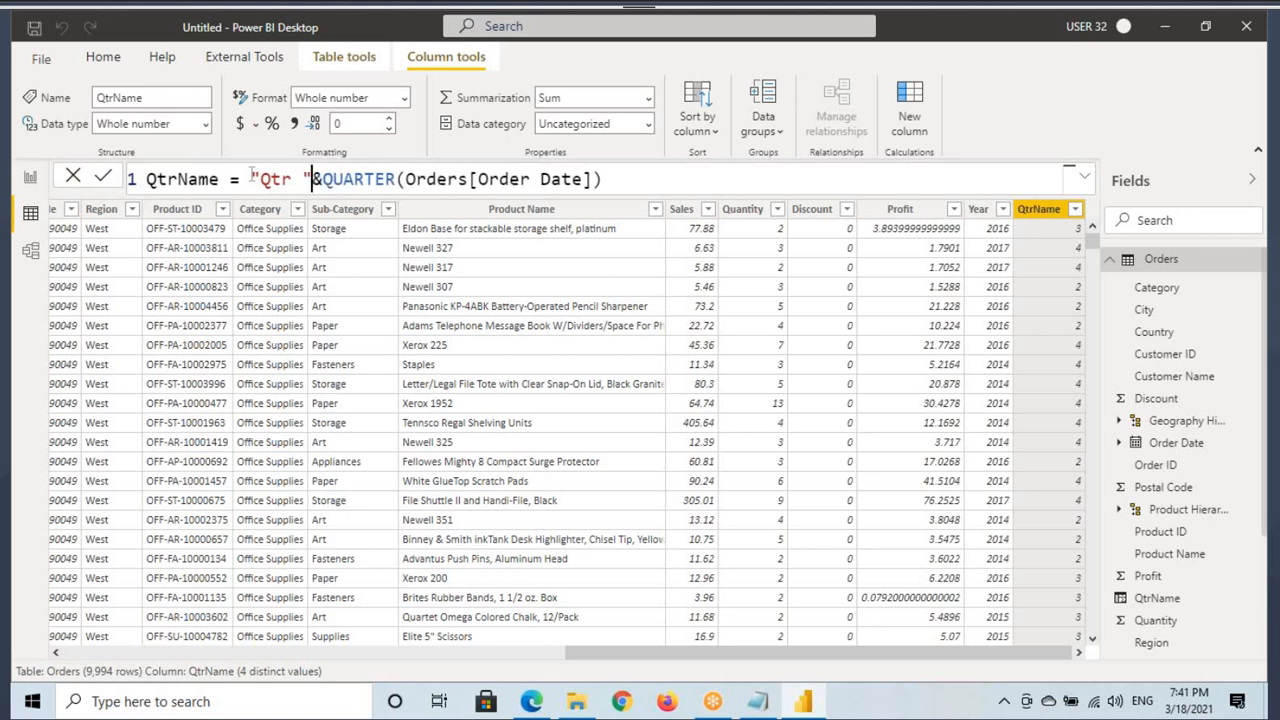
pyautogui.moveTo(251, 178); pyautogui.dragTo(604, 179)
pyautogui.click(632, 176)
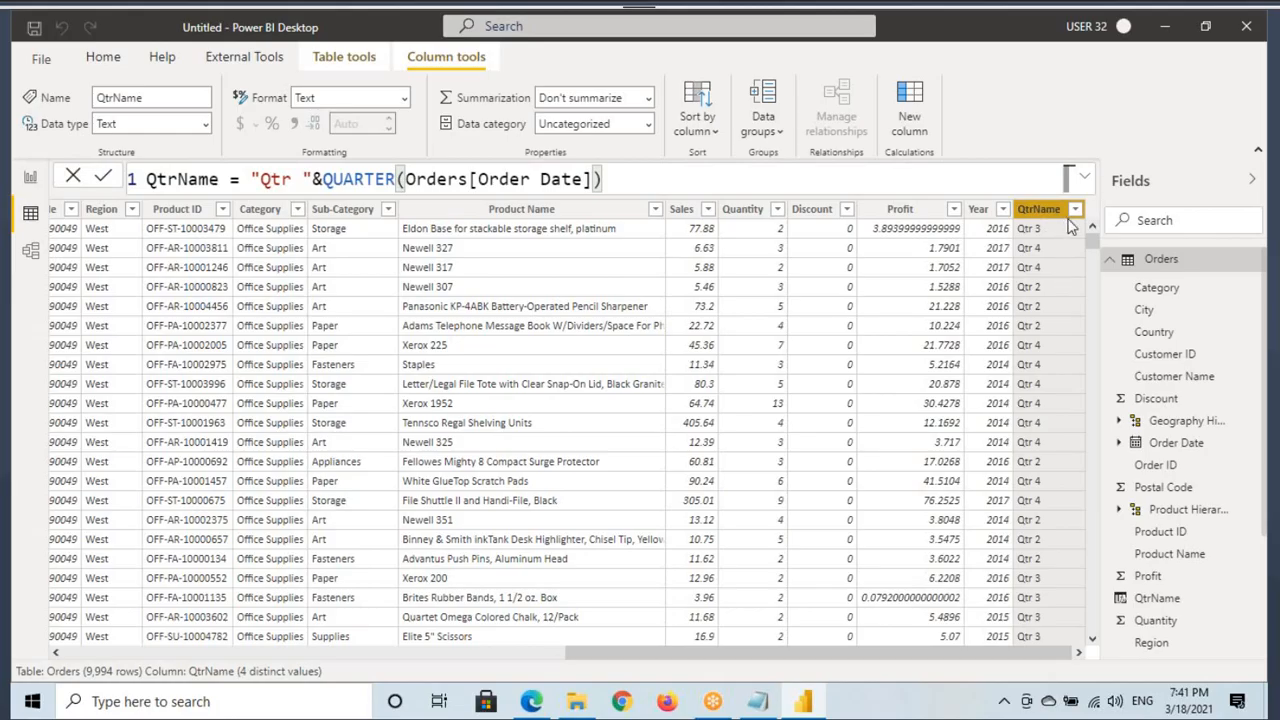
# Sort the Year and Sales table on Page 6 by Year in ascending order.
pyautogui.click(28, 180)
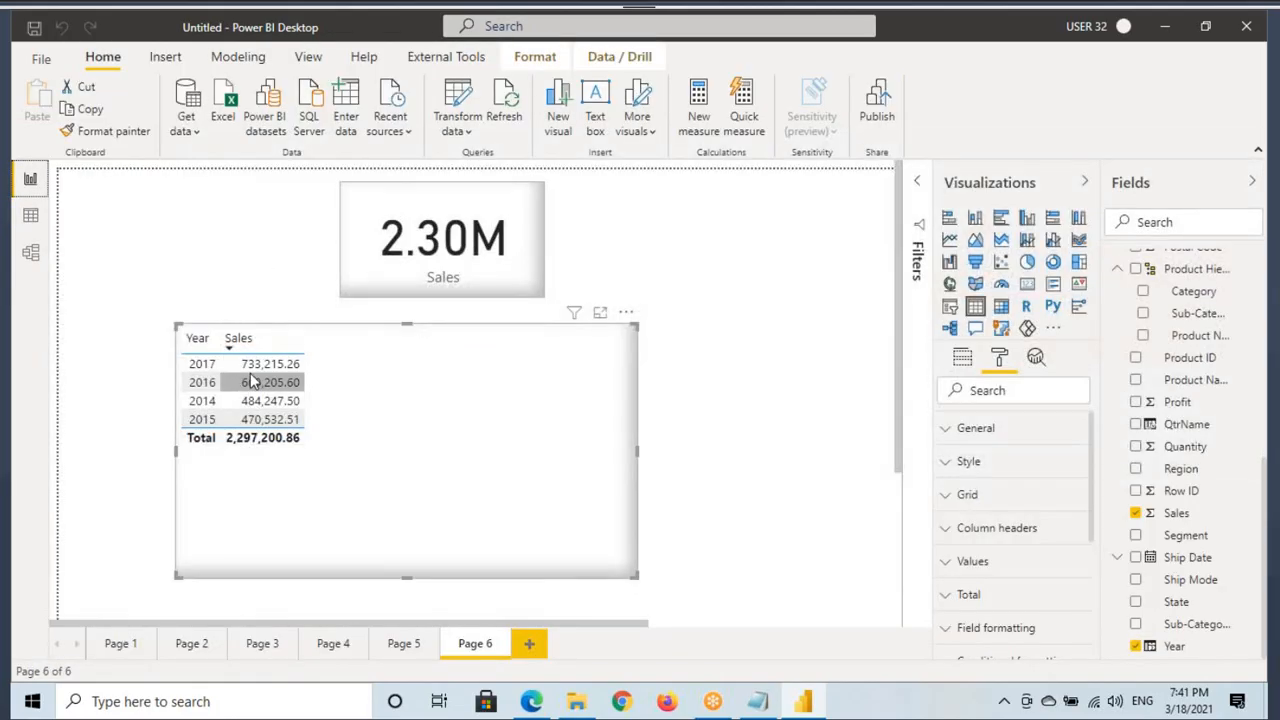
pyautogui.moveTo(262, 366); pyautogui.dragTo(314, 373)
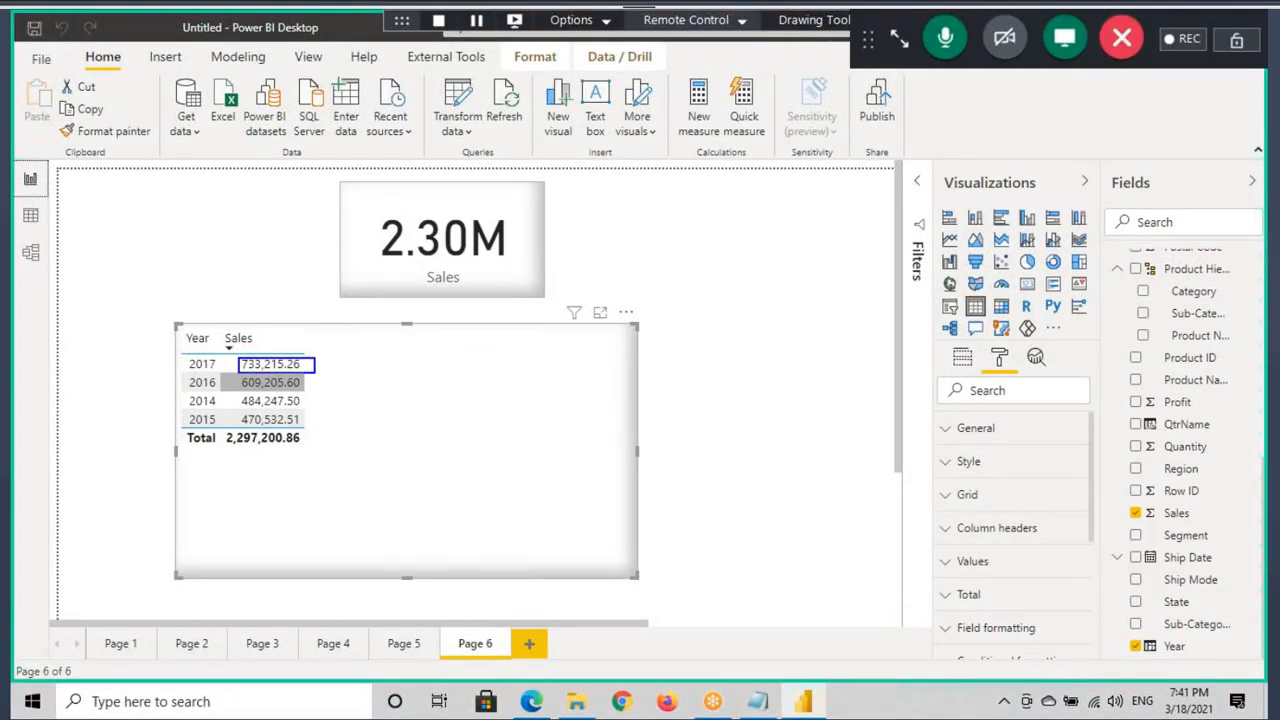
pyautogui.click(626, 312)
pyautogui.moveTo(680, 483)
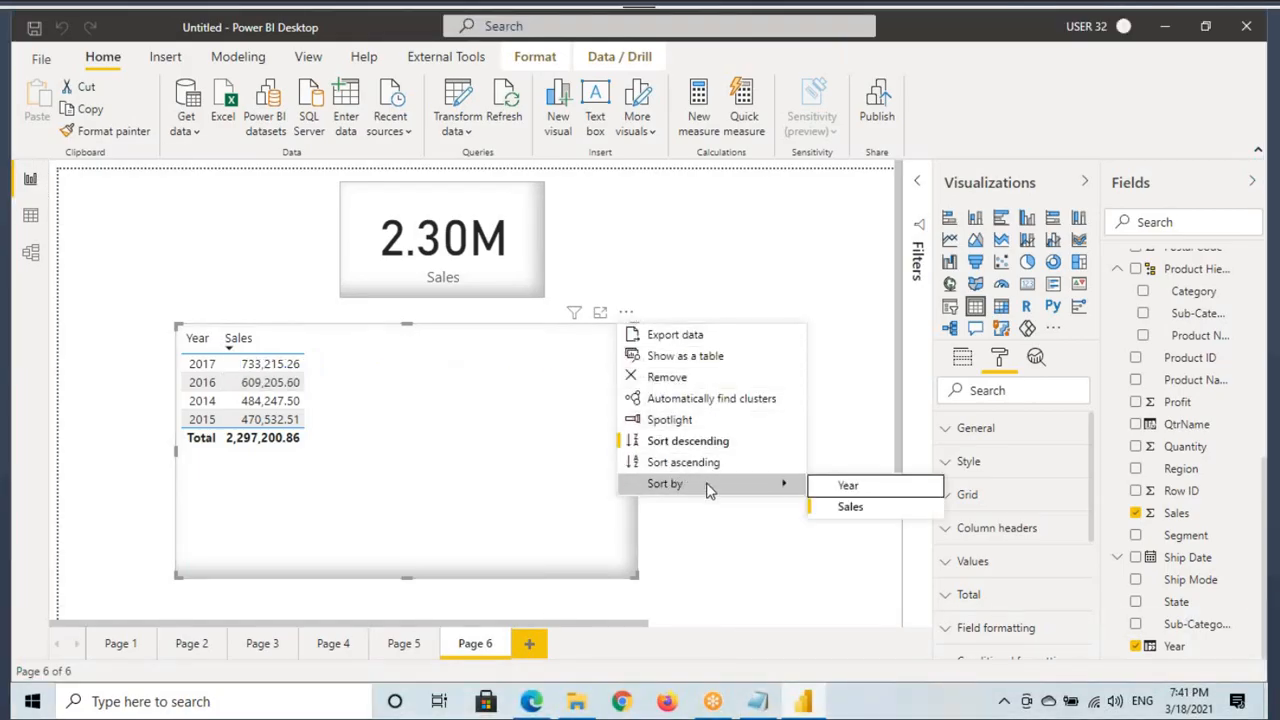
pyautogui.click(847, 486)
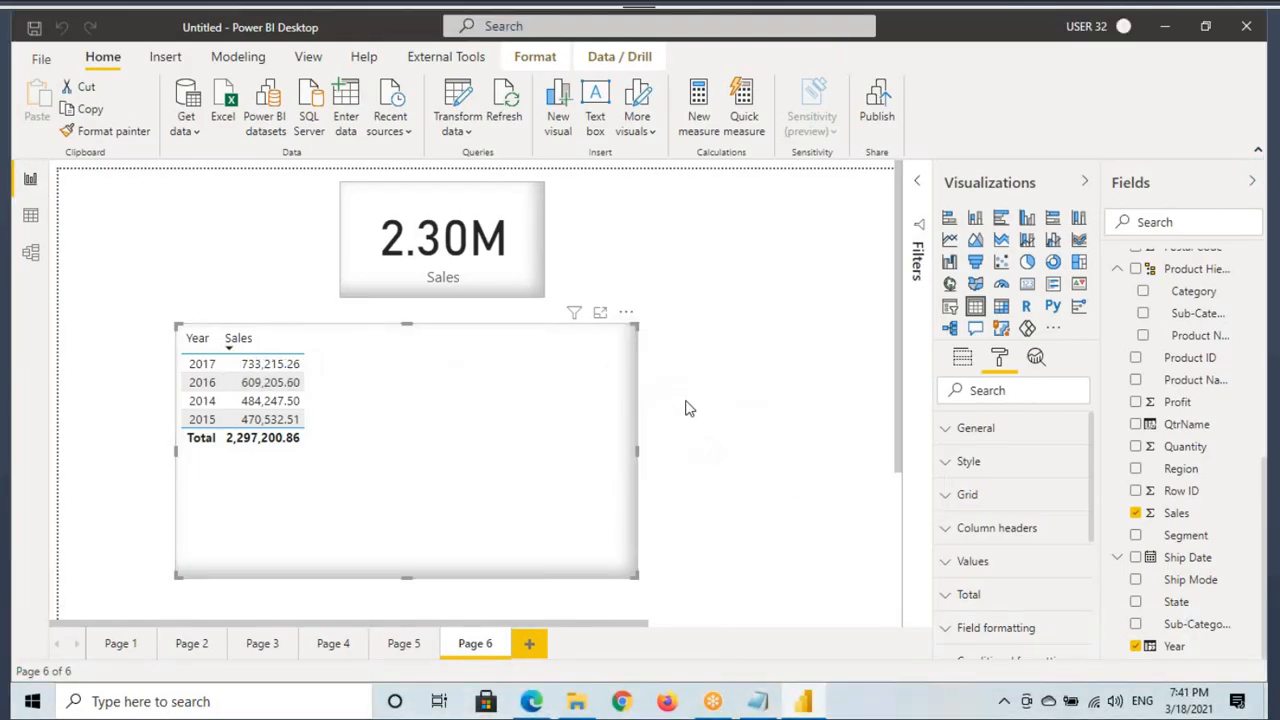
pyautogui.click(624, 300)
pyautogui.click(626, 313)
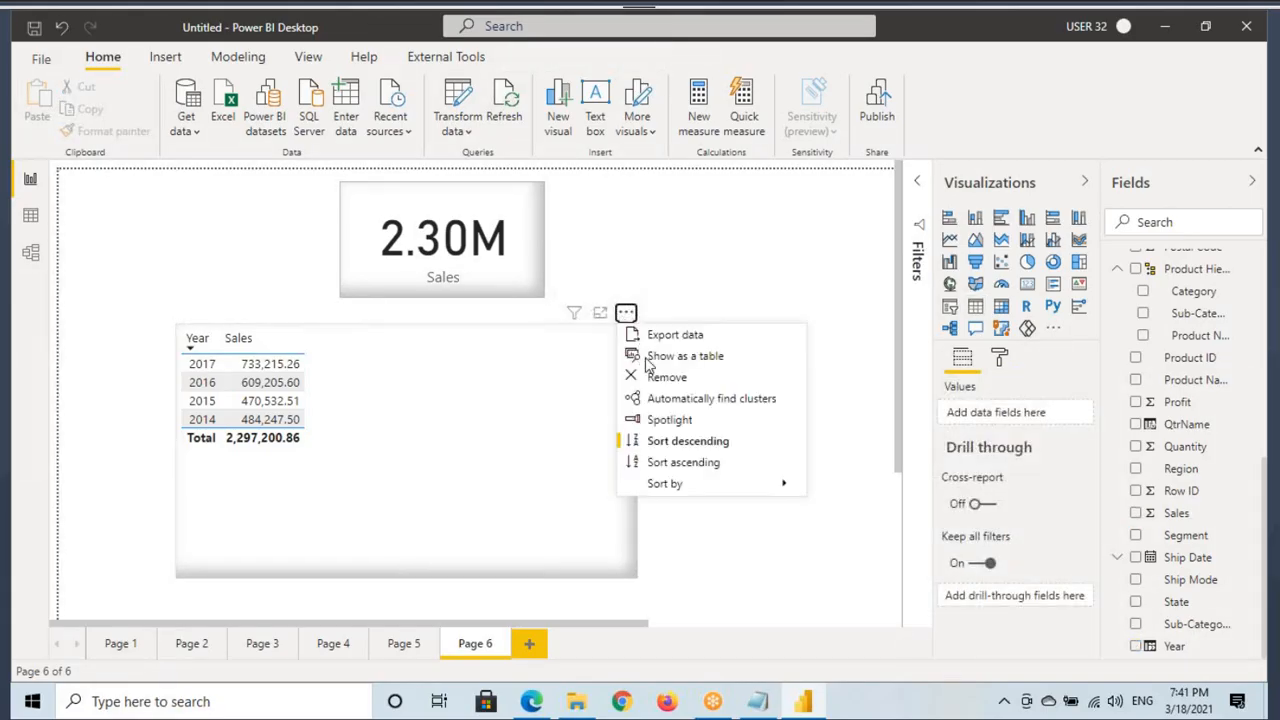
pyautogui.click(660, 462)
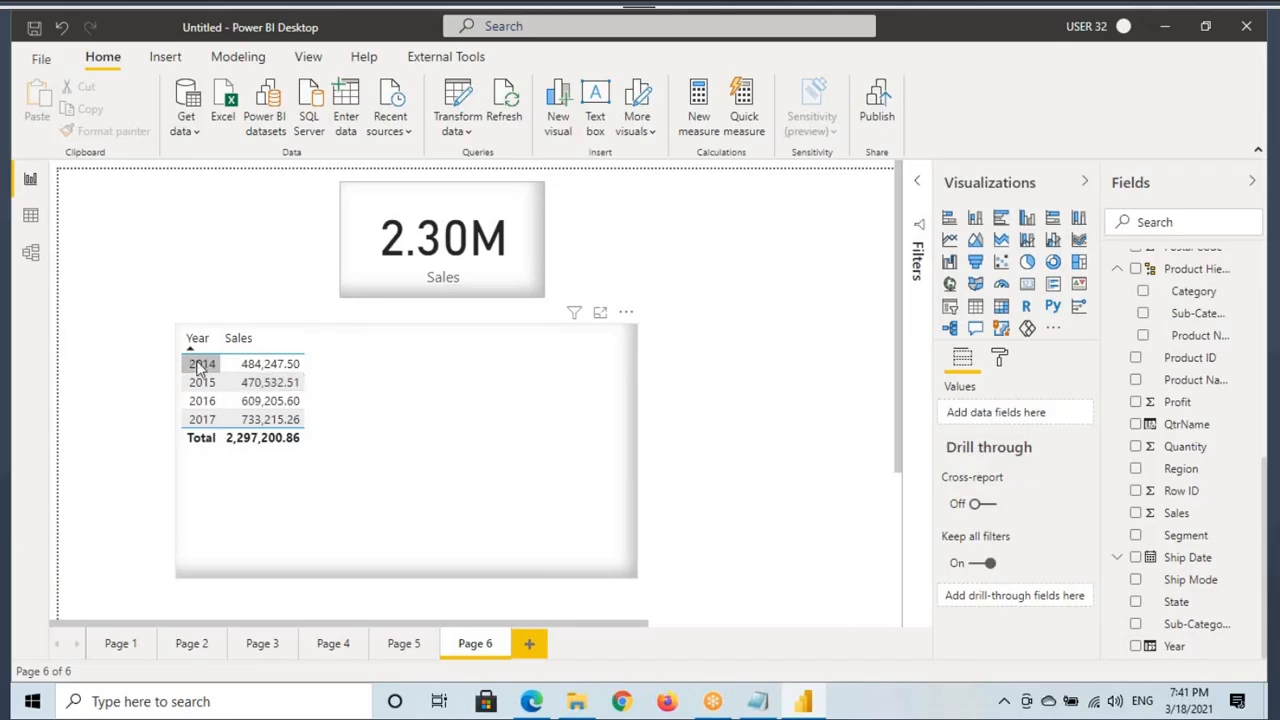
# Add the QtrName field to the Page 6 table's values between Year and Sales.
pyautogui.click(537, 436)
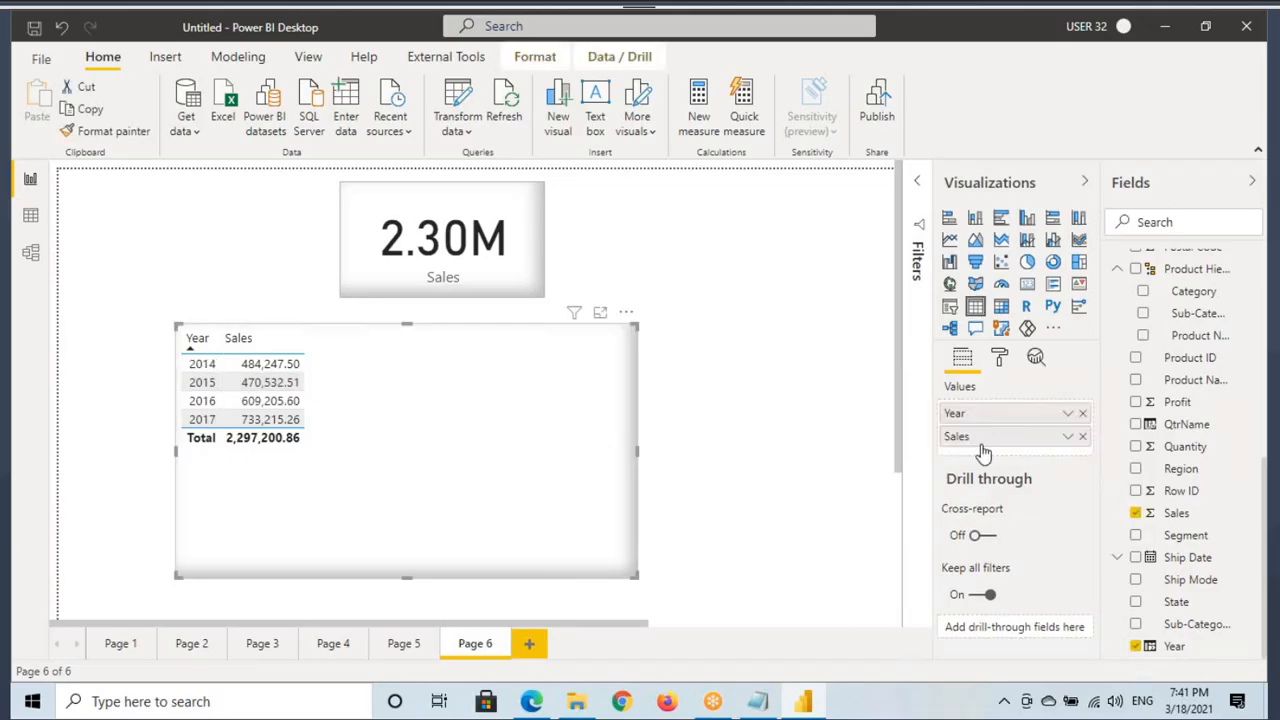
pyautogui.moveTo(1190, 430); pyautogui.dragTo(1002, 430)
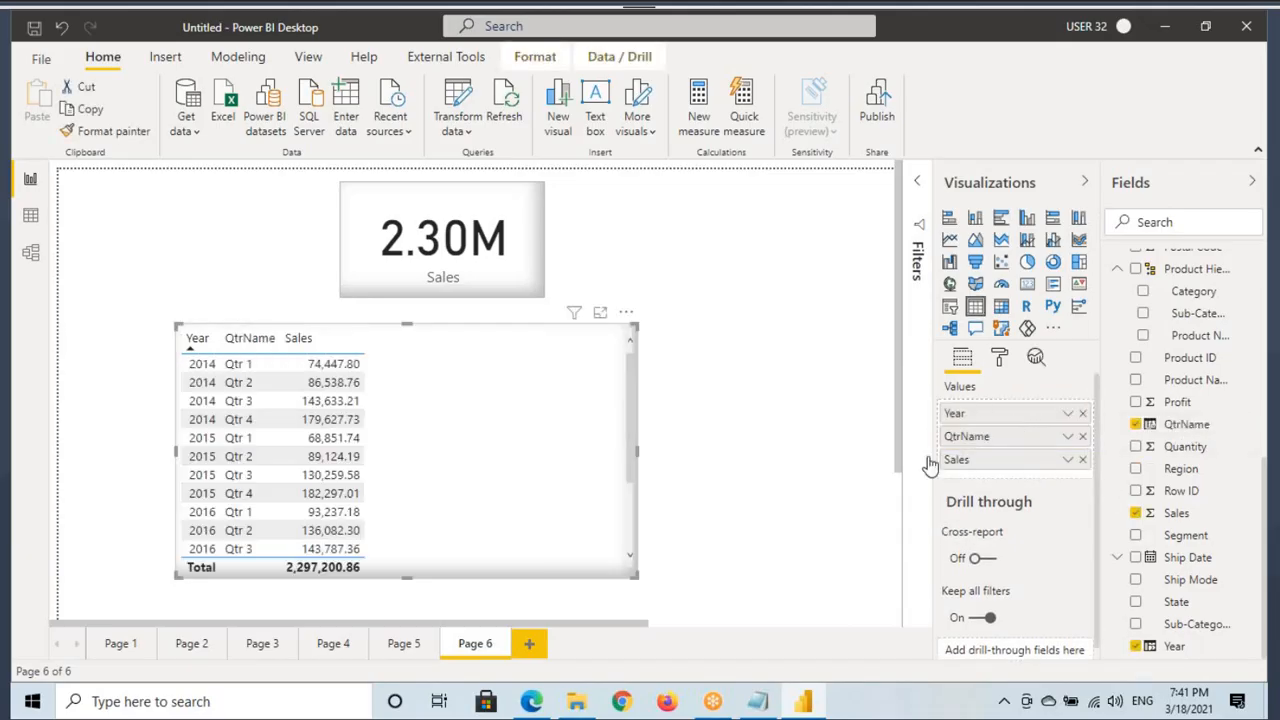
# Mark up the 2014 quarter rows of the Page 6 sales table with pen annotations, and clear the annotations.
pyautogui.hotkey('ctrl', '2')
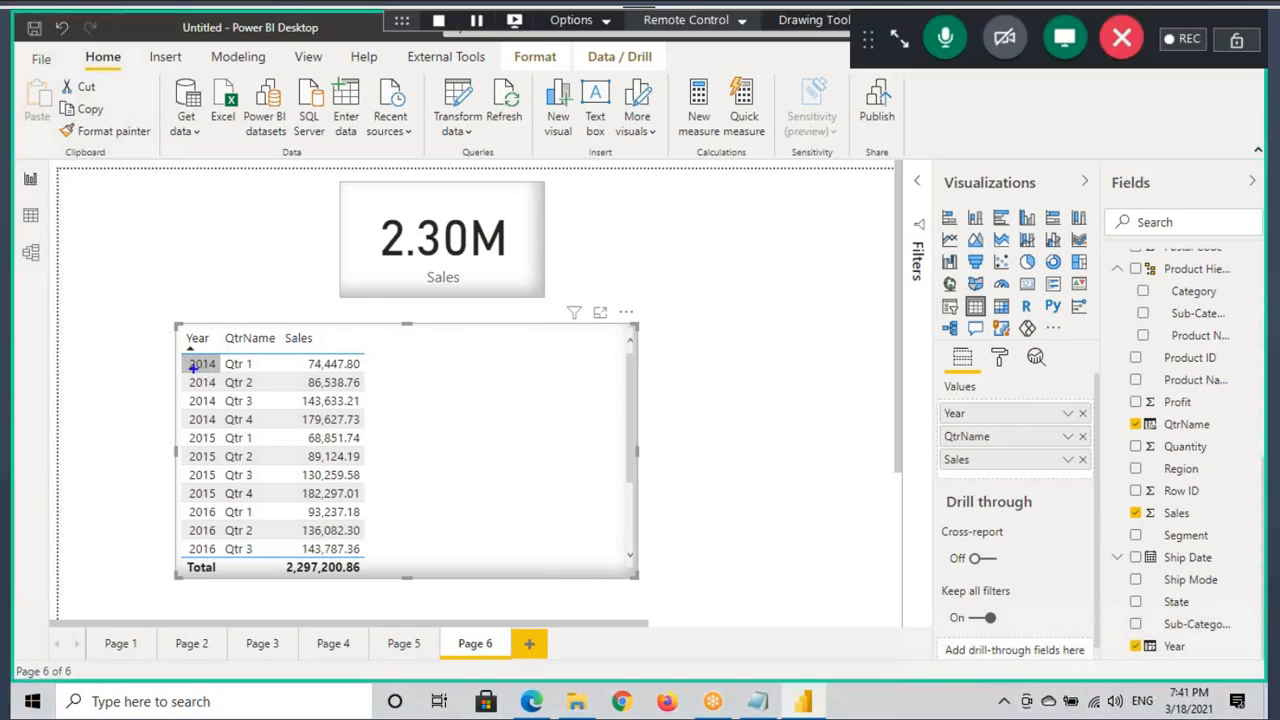
pyautogui.moveTo(182, 358)
pyautogui.mouseDown()
pyautogui.moveTo(221, 378)
pyautogui.moveTo(362, 371)
pyautogui.mouseUp()
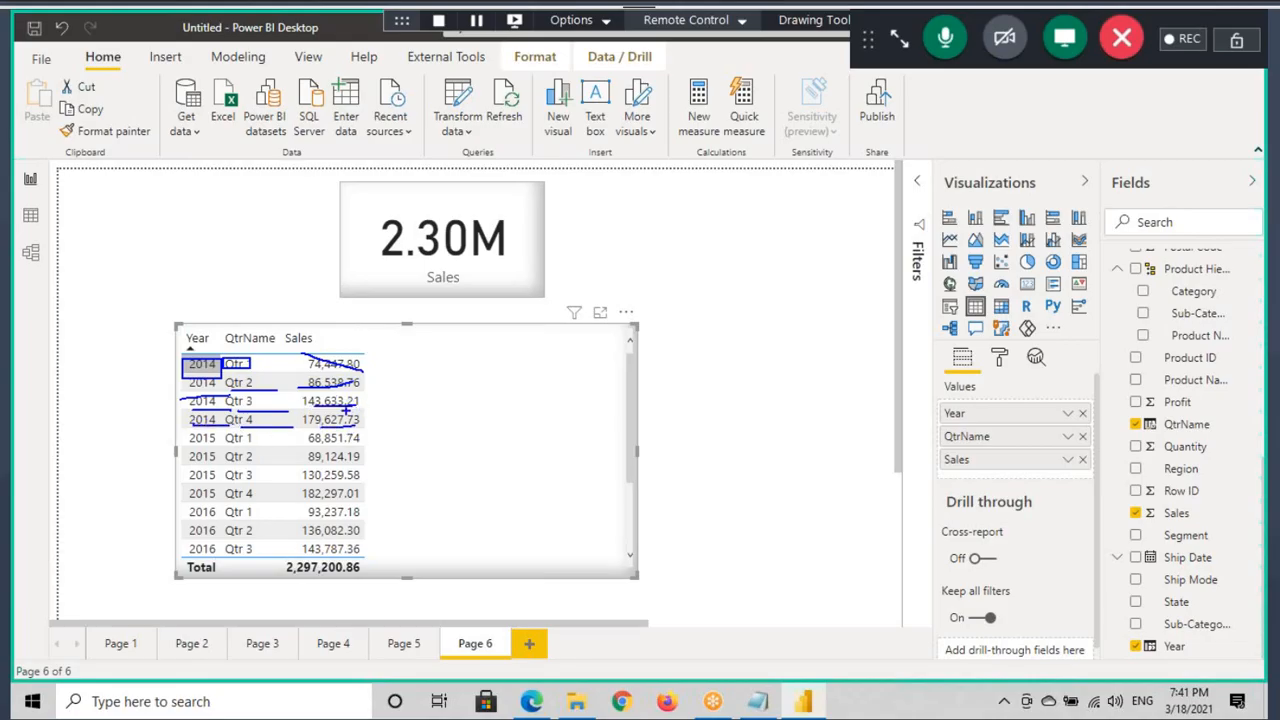
pyautogui.press('Escape')
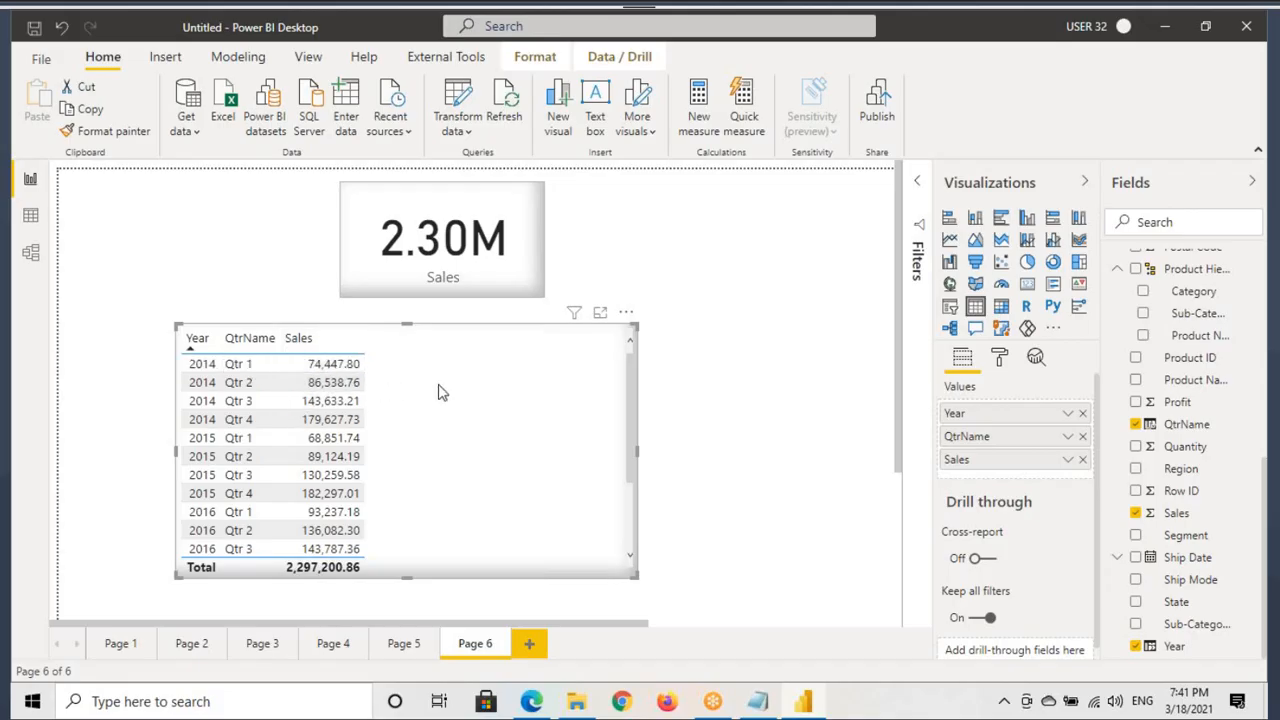
# Copy the QtrName formula from the Orders table data into the Notepad notes, on the line below the Year formula.
pyautogui.click(30, 215)
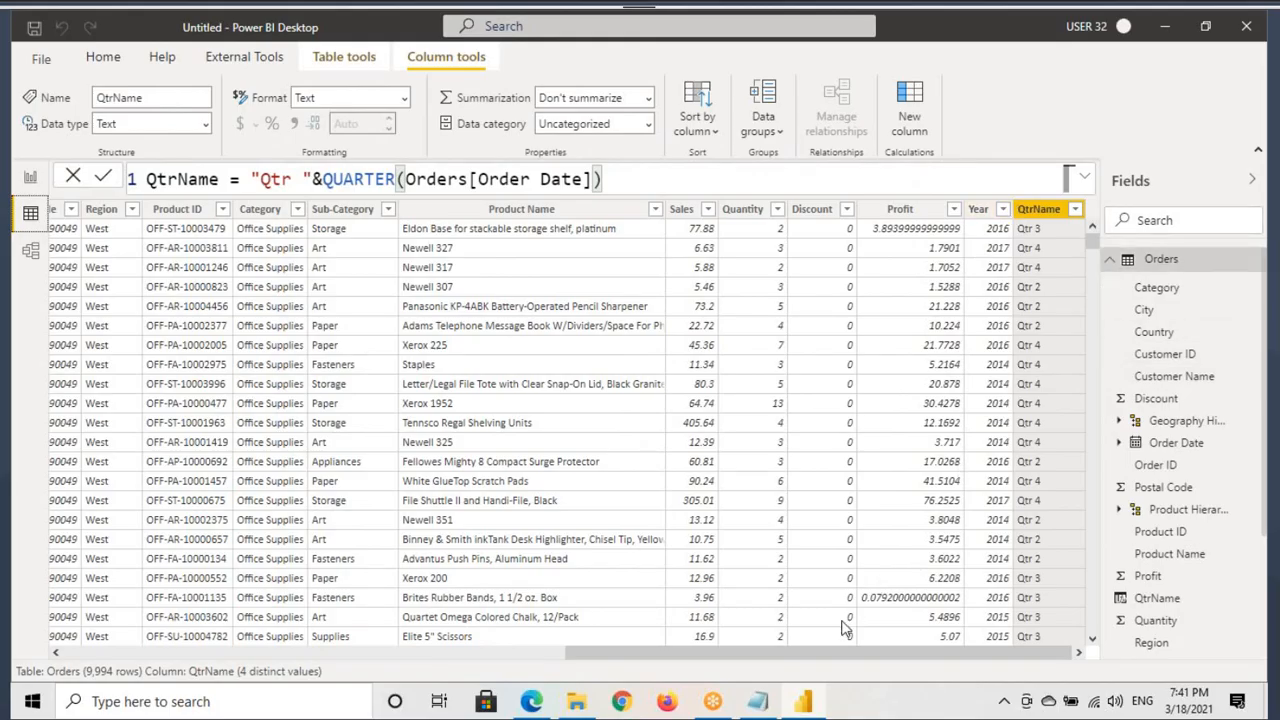
pyautogui.moveTo(820, 660); pyautogui.dragTo(163, 671)
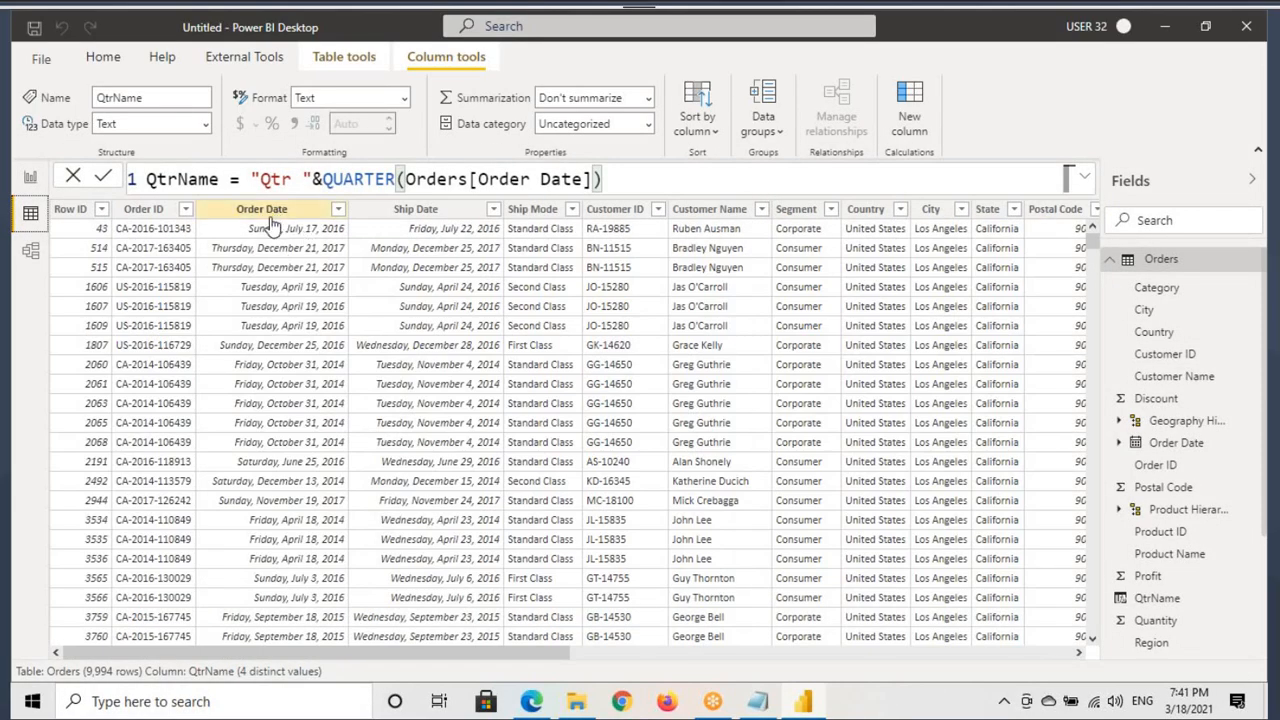
pyautogui.hotkey('ctrl', 'a')
pyautogui.hotkey('ctrl', 'c')
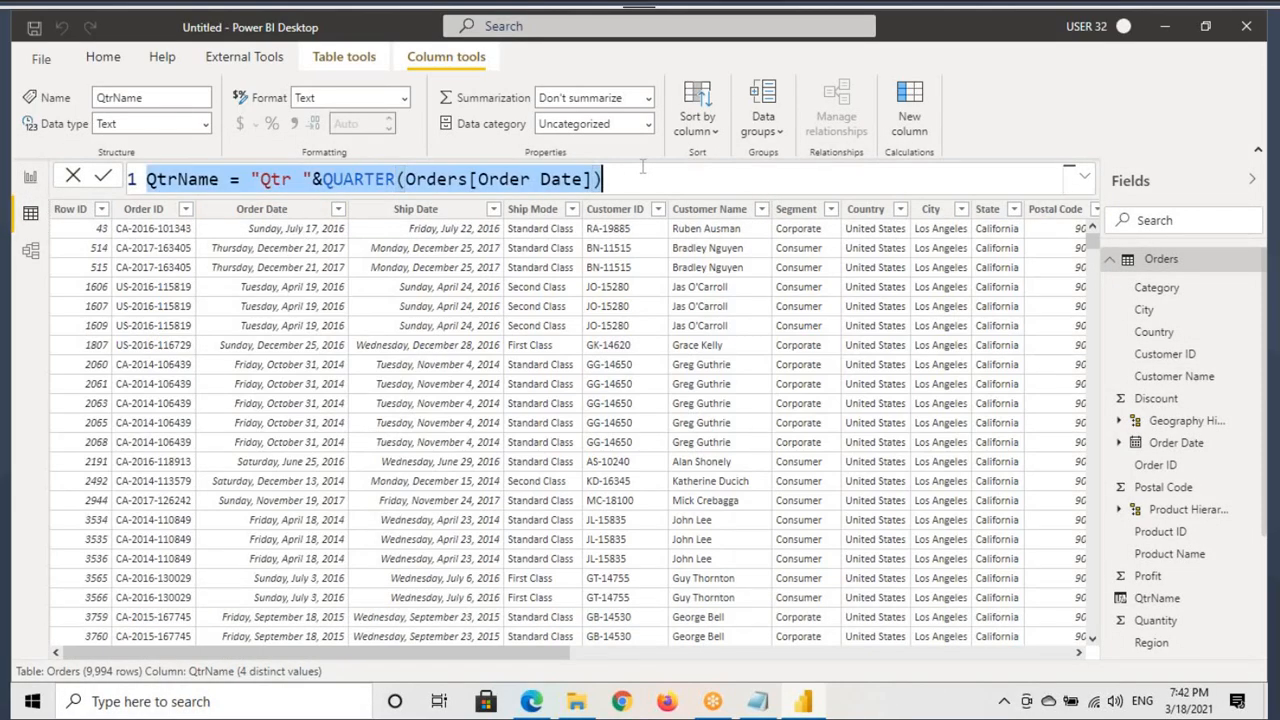
pyautogui.click(757, 701)
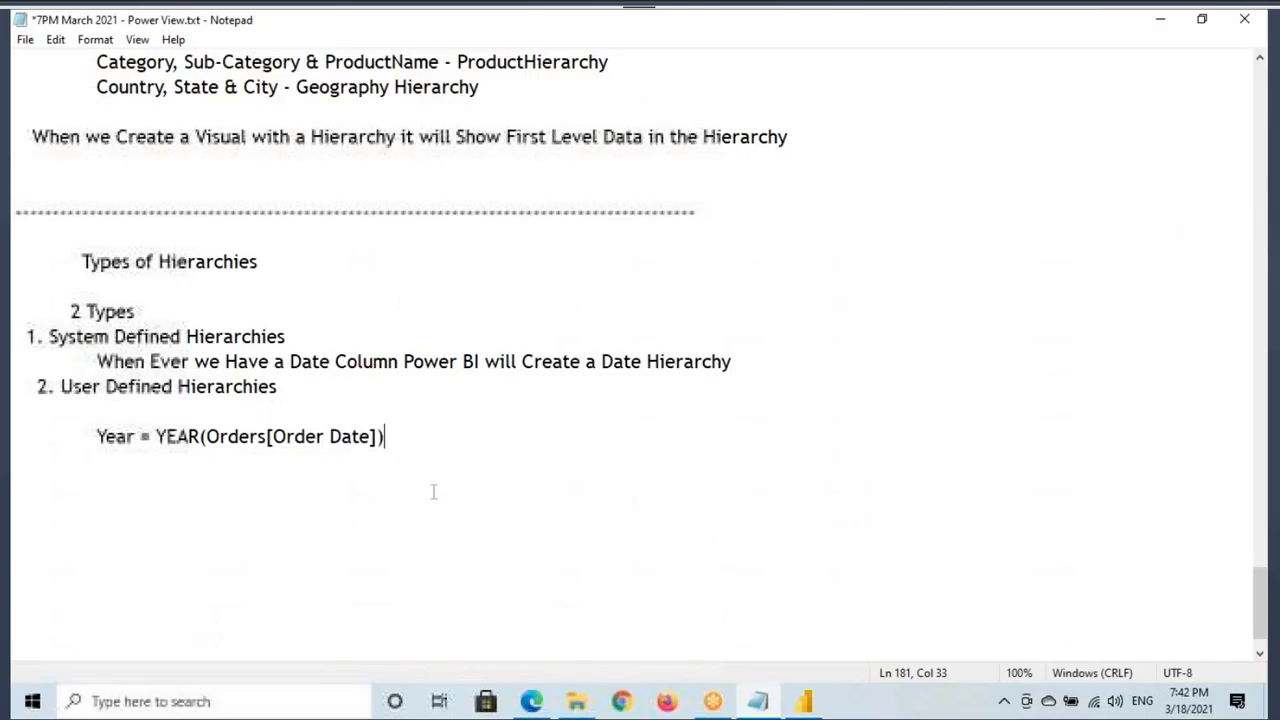
pyautogui.click(98, 461)
pyautogui.hotkey('ctrl', 'v')
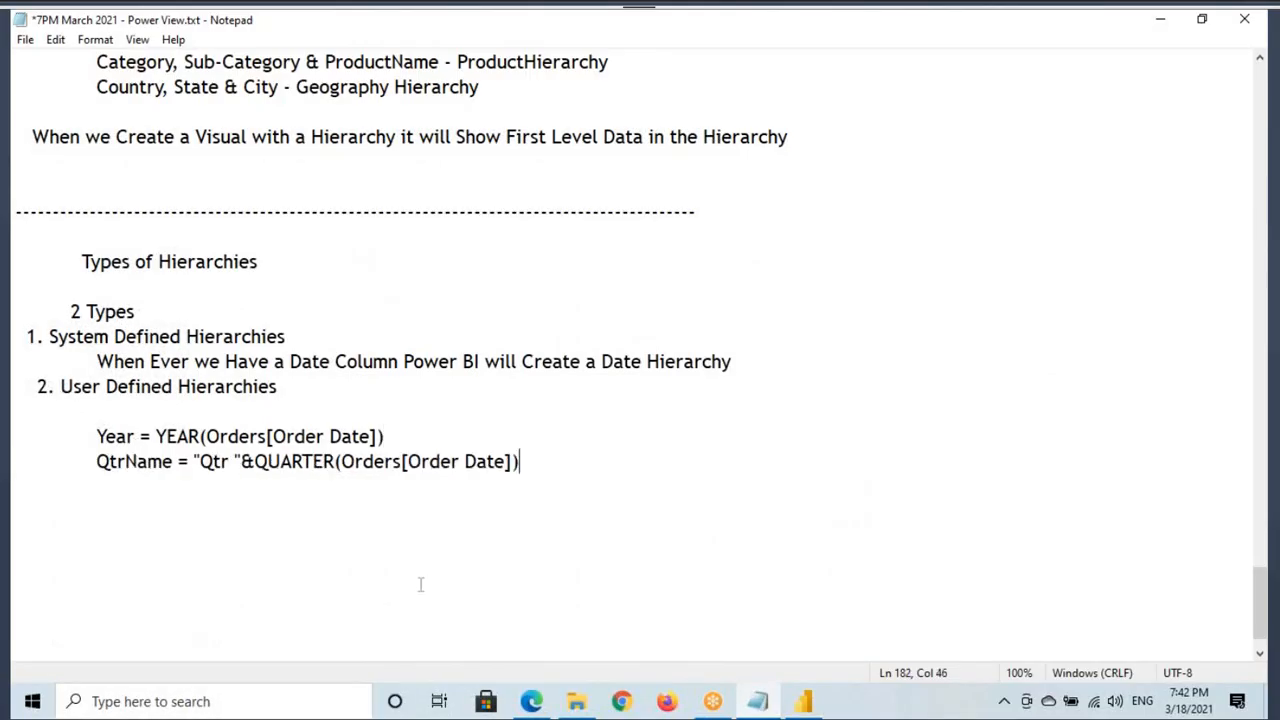
# Switch back to Power BI Desktop and add a new calculated column named MonthName to the Orders table.
pyautogui.click(806, 702)
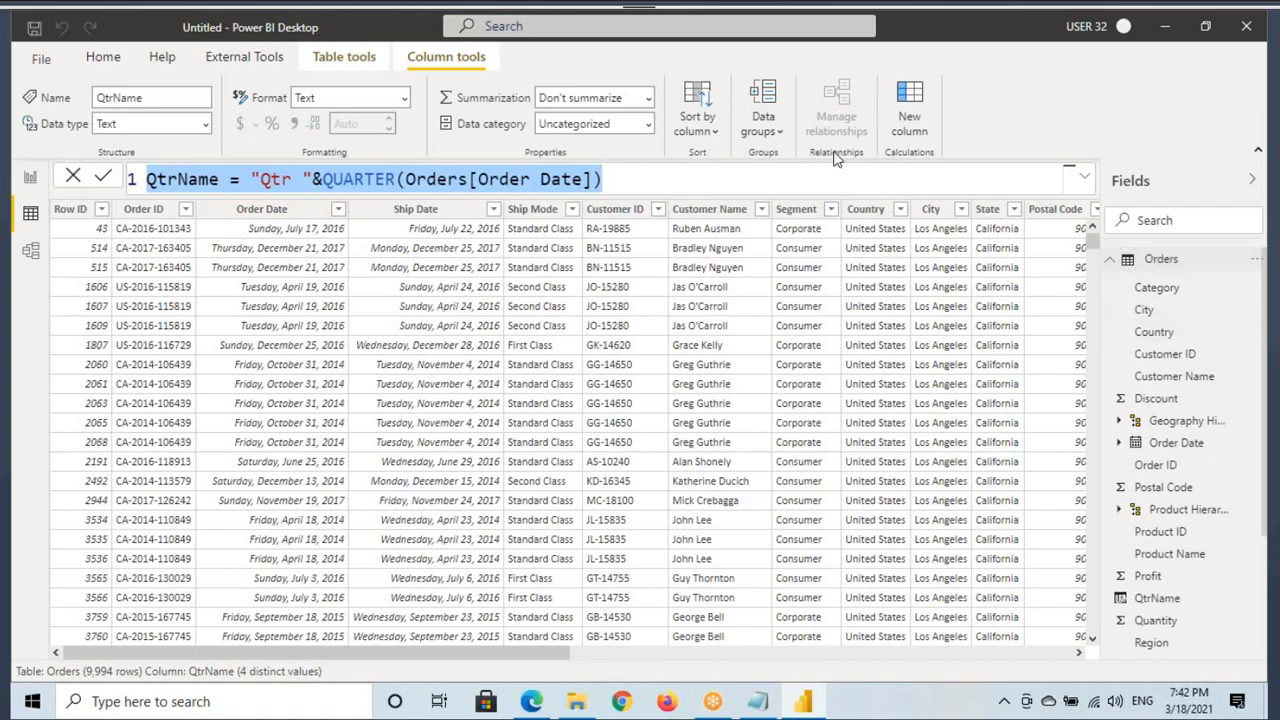
pyautogui.click(1158, 260)
pyautogui.click(487, 105)
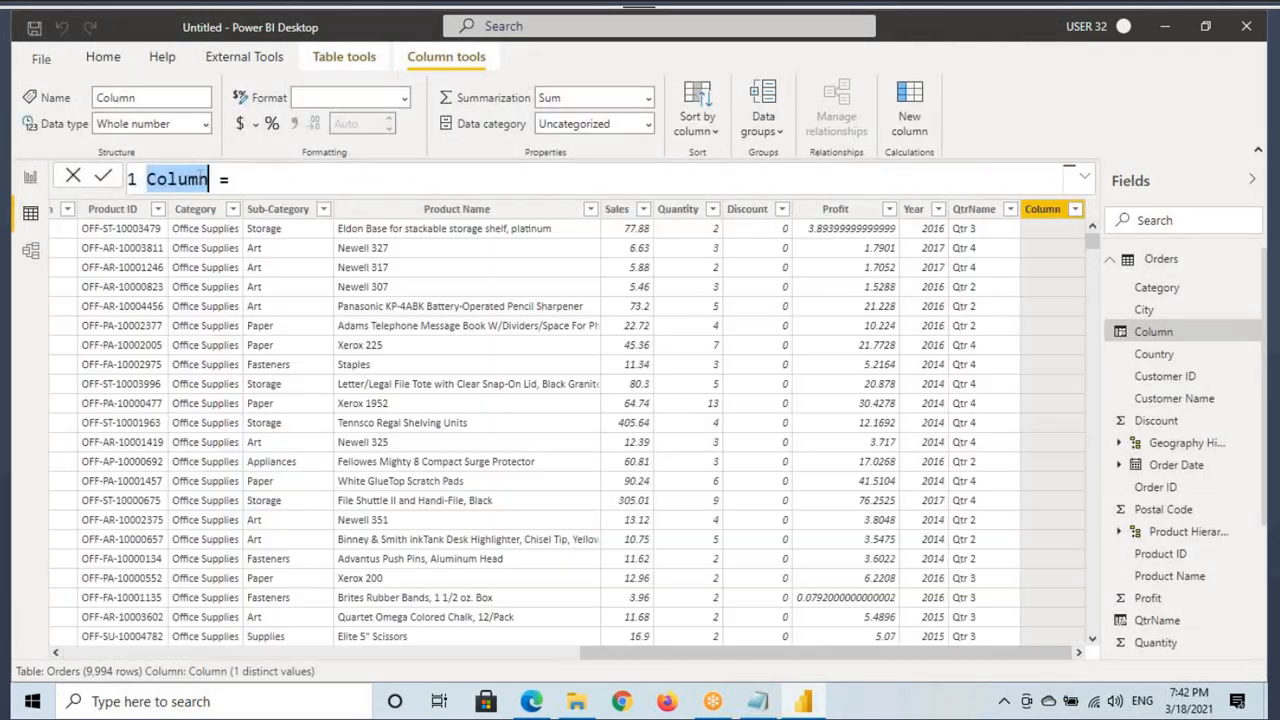
pyautogui.write('Month')
pyautogui.write('Name')
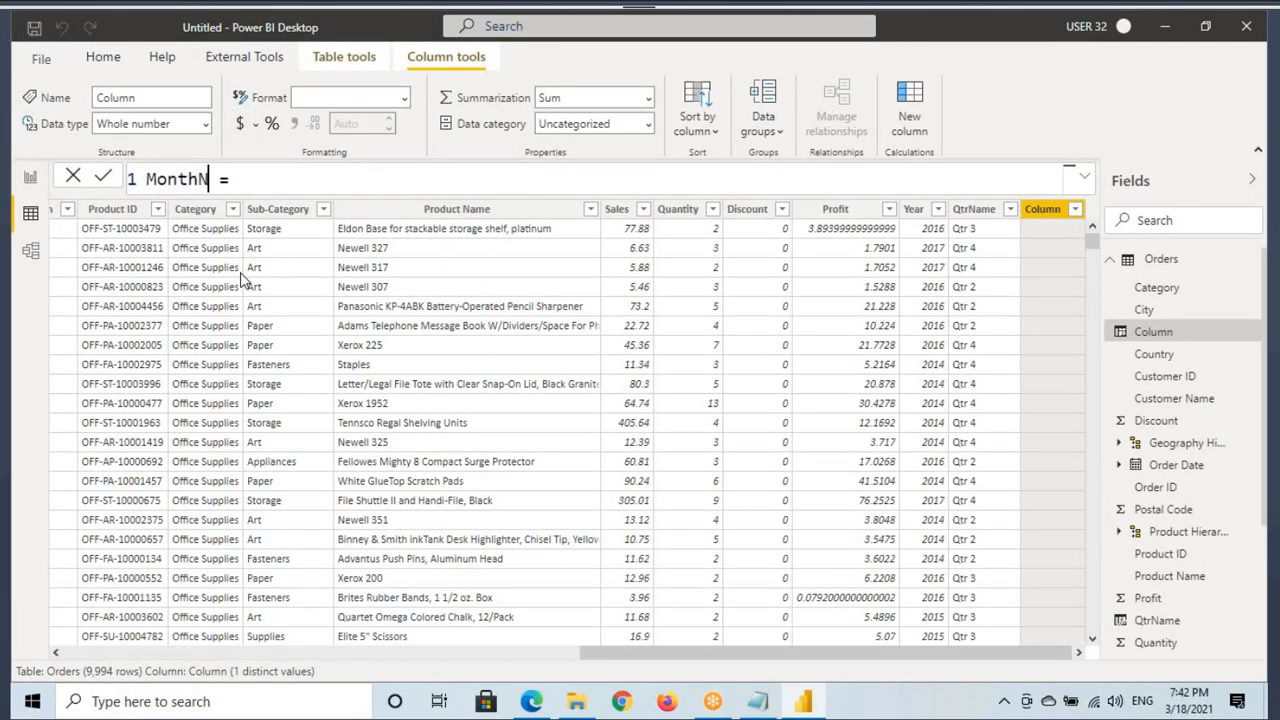
pyautogui.click(302, 183)
pyautogui.write('mo')
pyautogui.press('BackSpace')
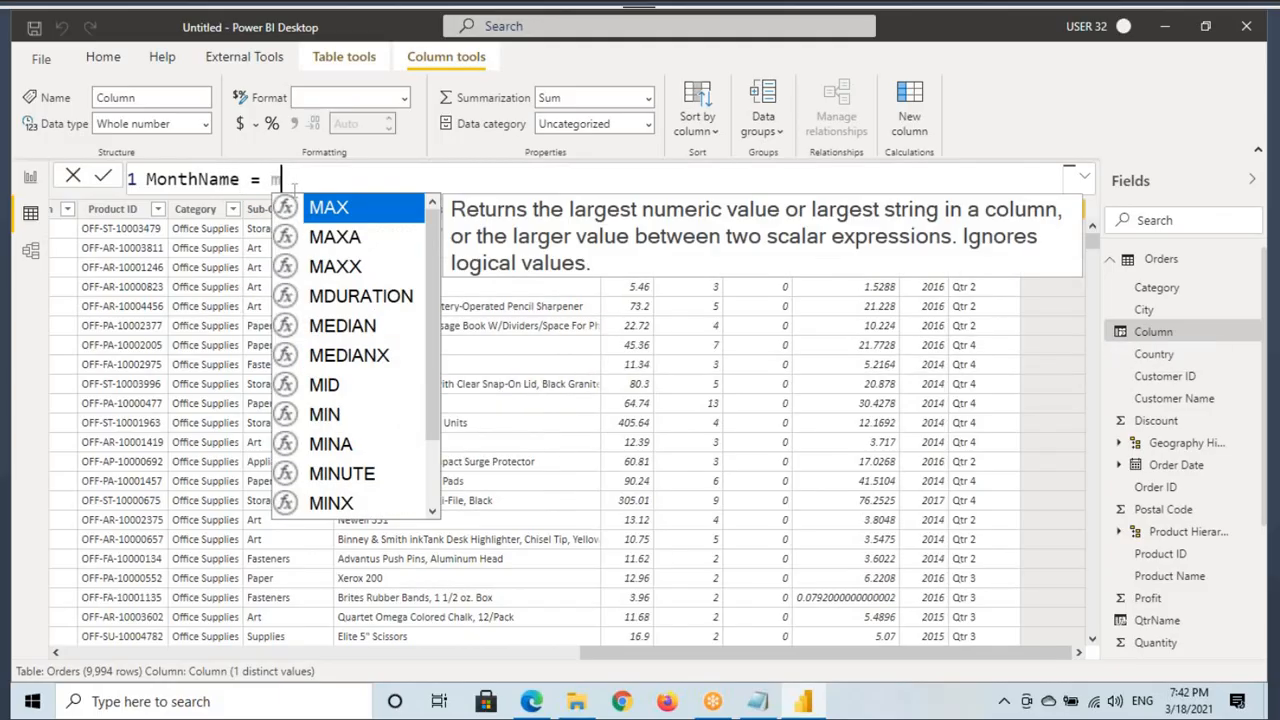
pyautogui.write('ont')
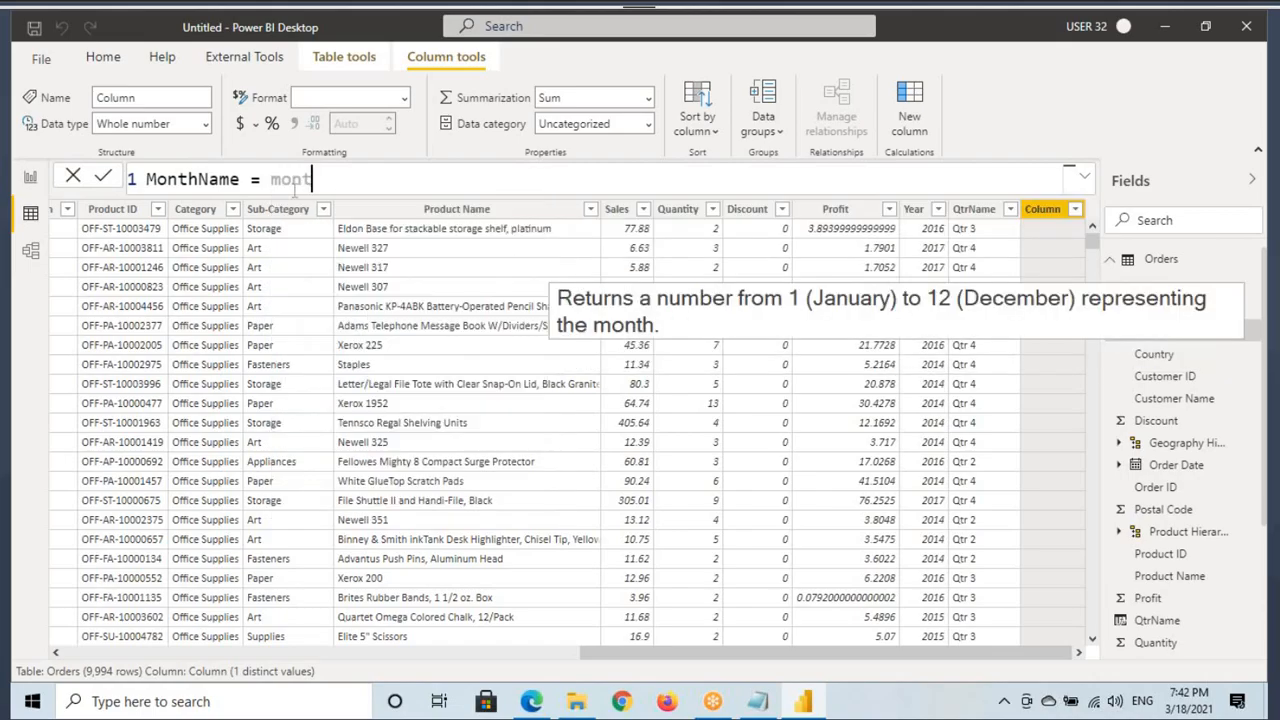
pyautogui.press('Tab')
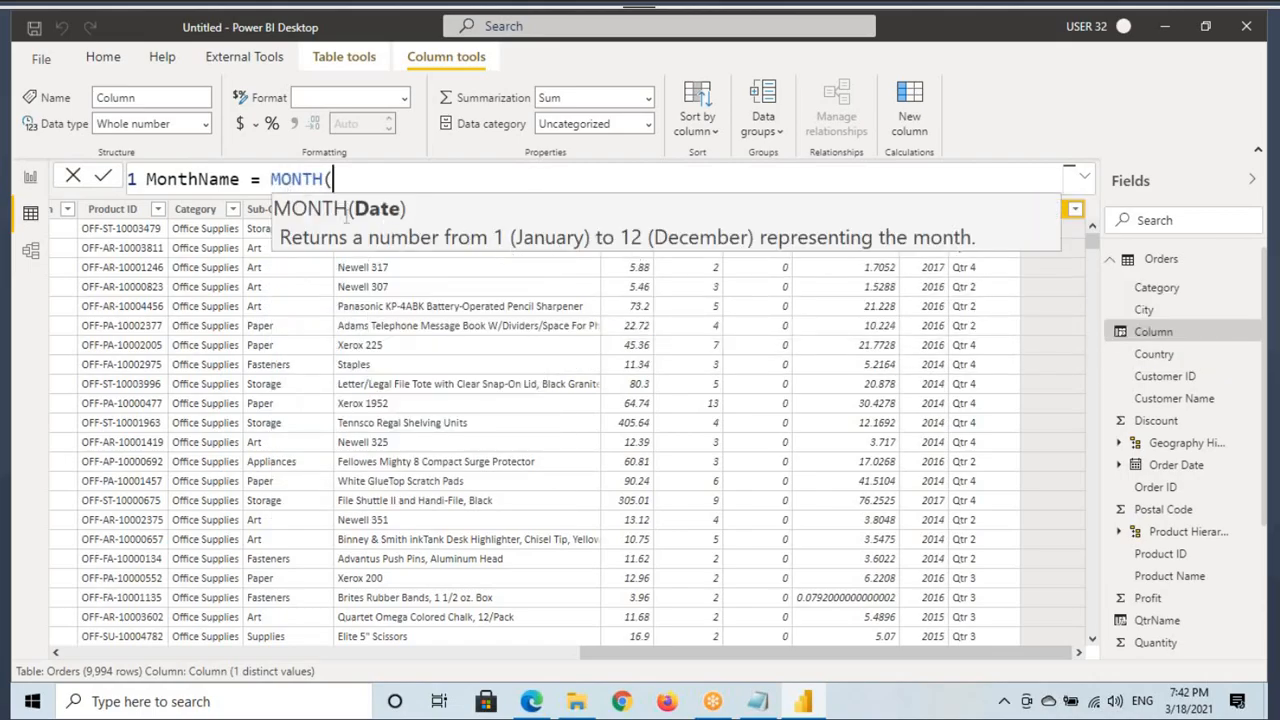
pyautogui.moveTo(292, 180); pyautogui.dragTo(325, 180)
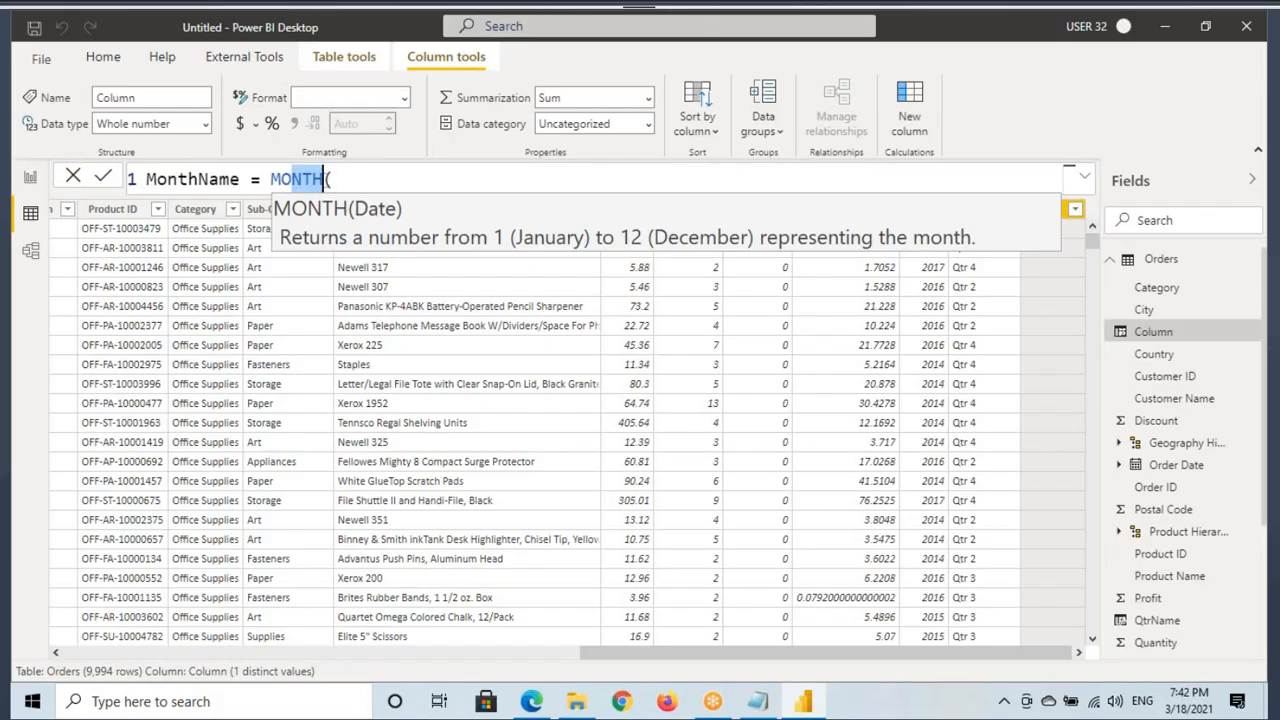
pyautogui.click(338, 181)
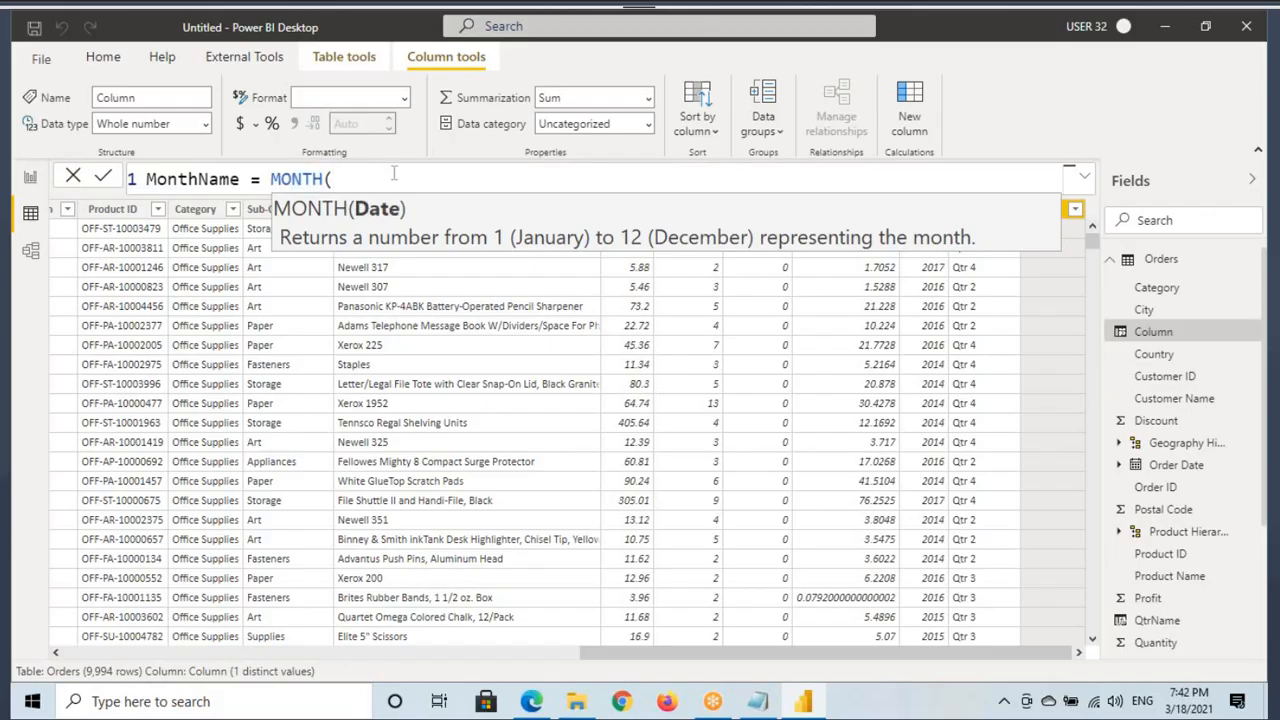
pyautogui.press('BackSpace')
pyautogui.press('BackSpace')
pyautogui.press('BackSpace')
pyautogui.press('BackSpace')
pyautogui.press('BackSpace')
pyautogui.press('BackSpace')
# Define the MonthName column as FORMAT(Orders[Order Date],"MMMM").
pyautogui.write('for')
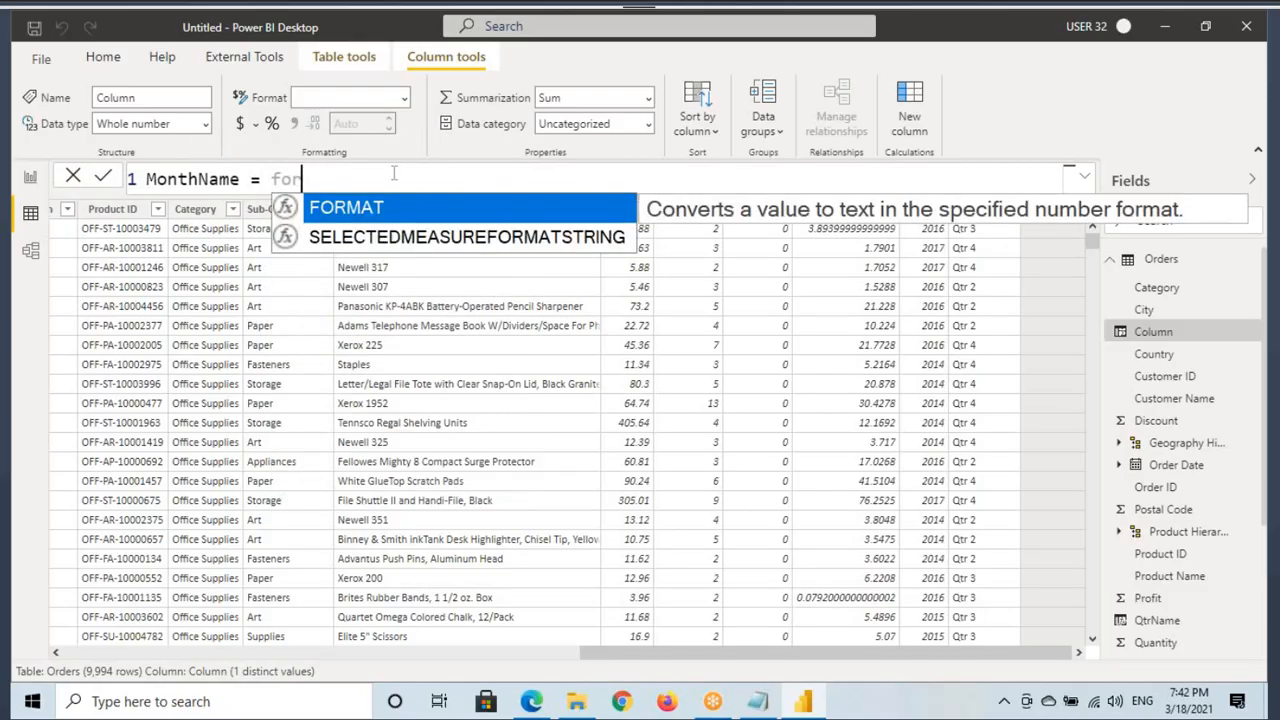
pyautogui.press('Tab')
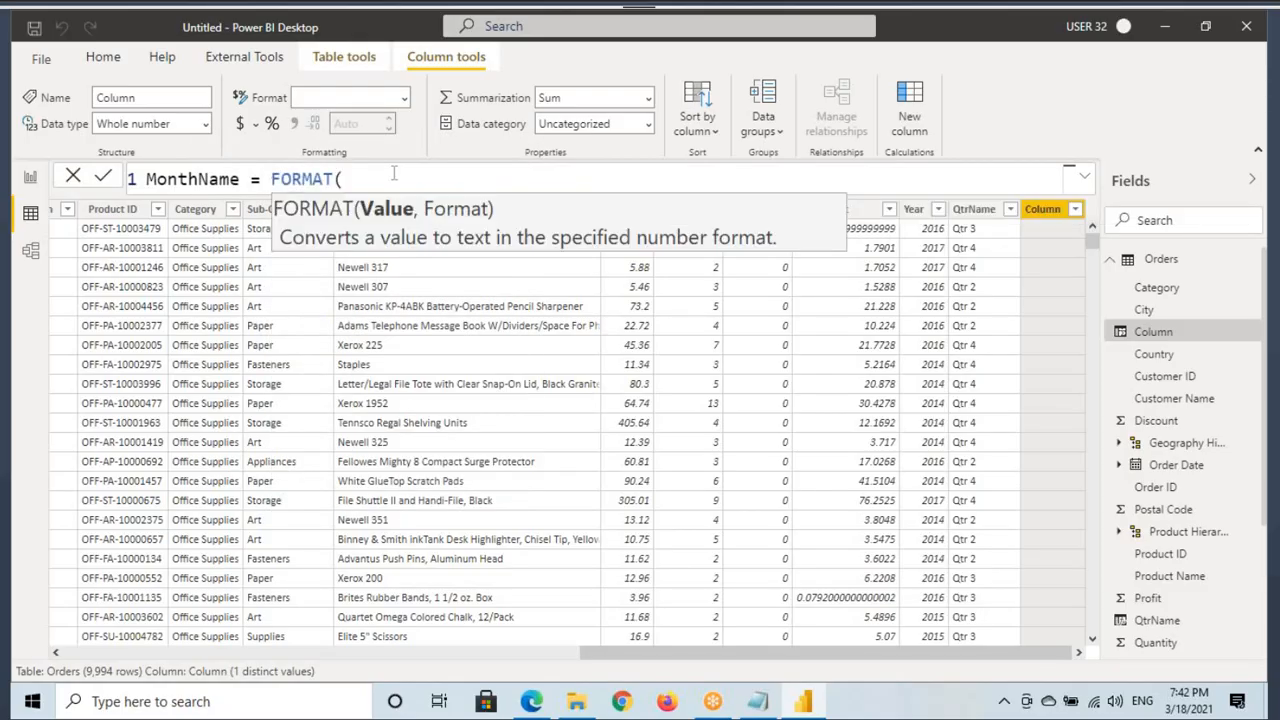
pyautogui.write('orde')
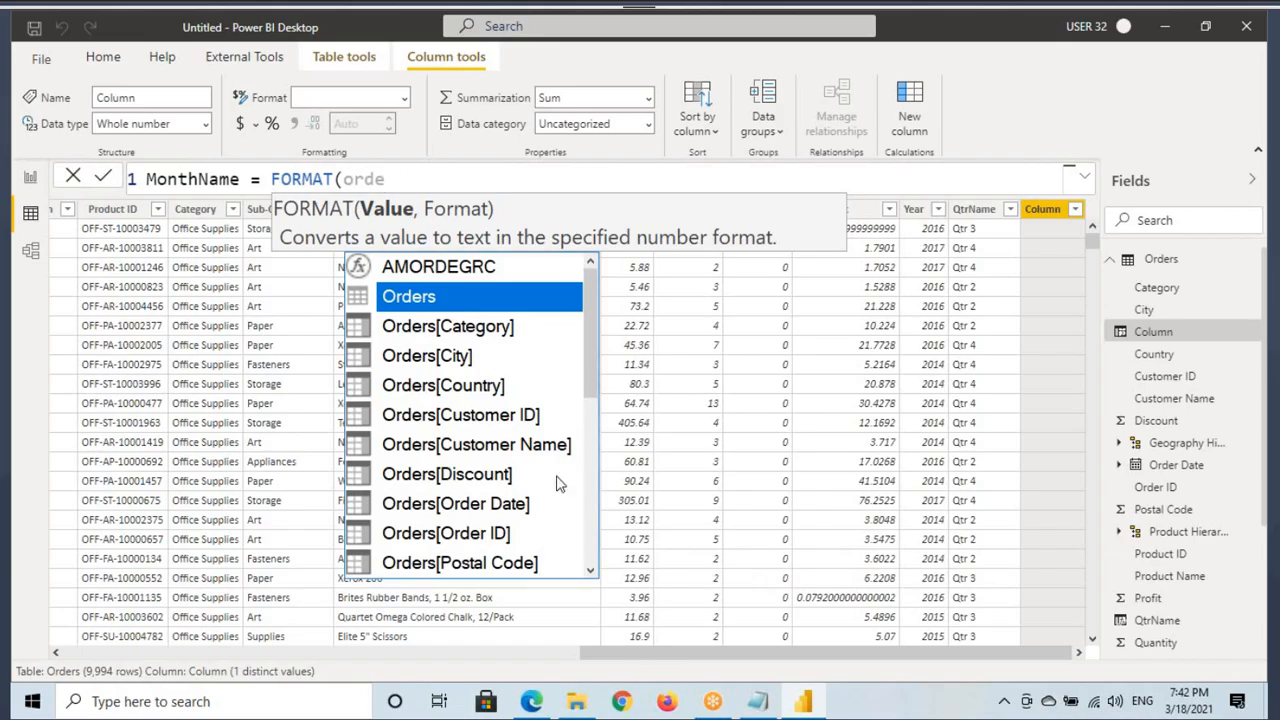
pyautogui.click(517, 510)
pyautogui.write(',')
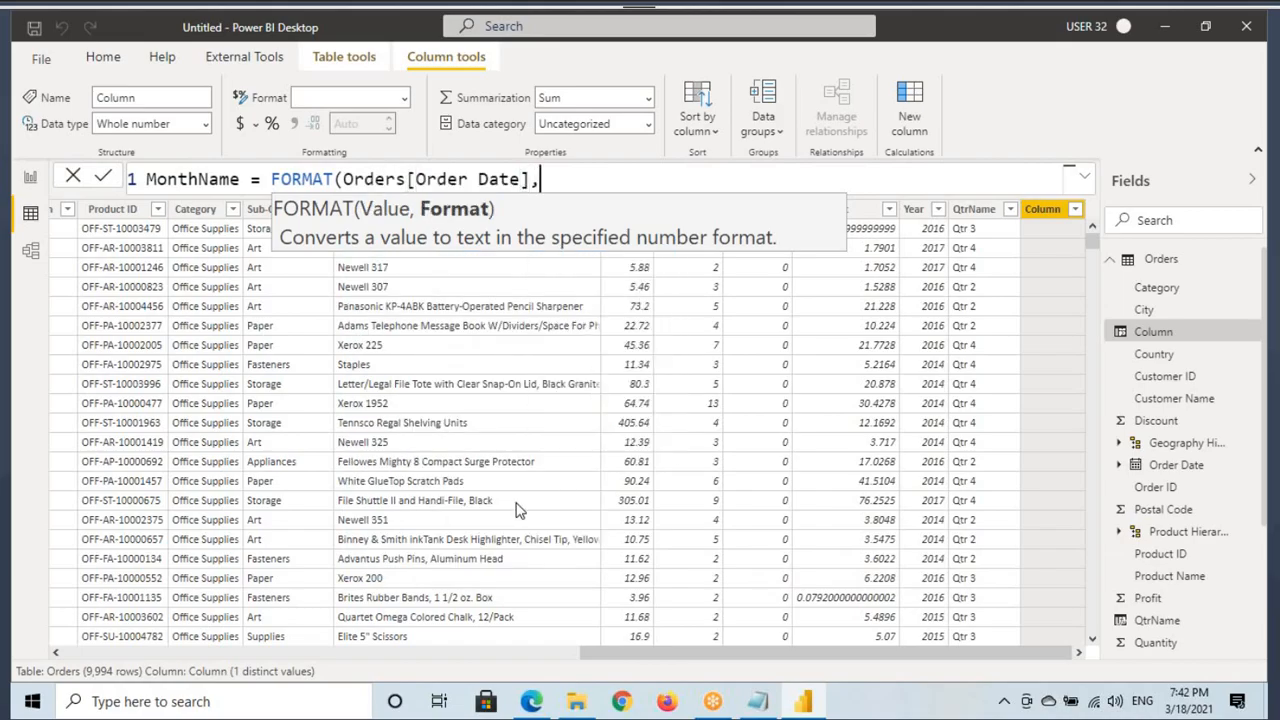
pyautogui.write('"MMMM")')
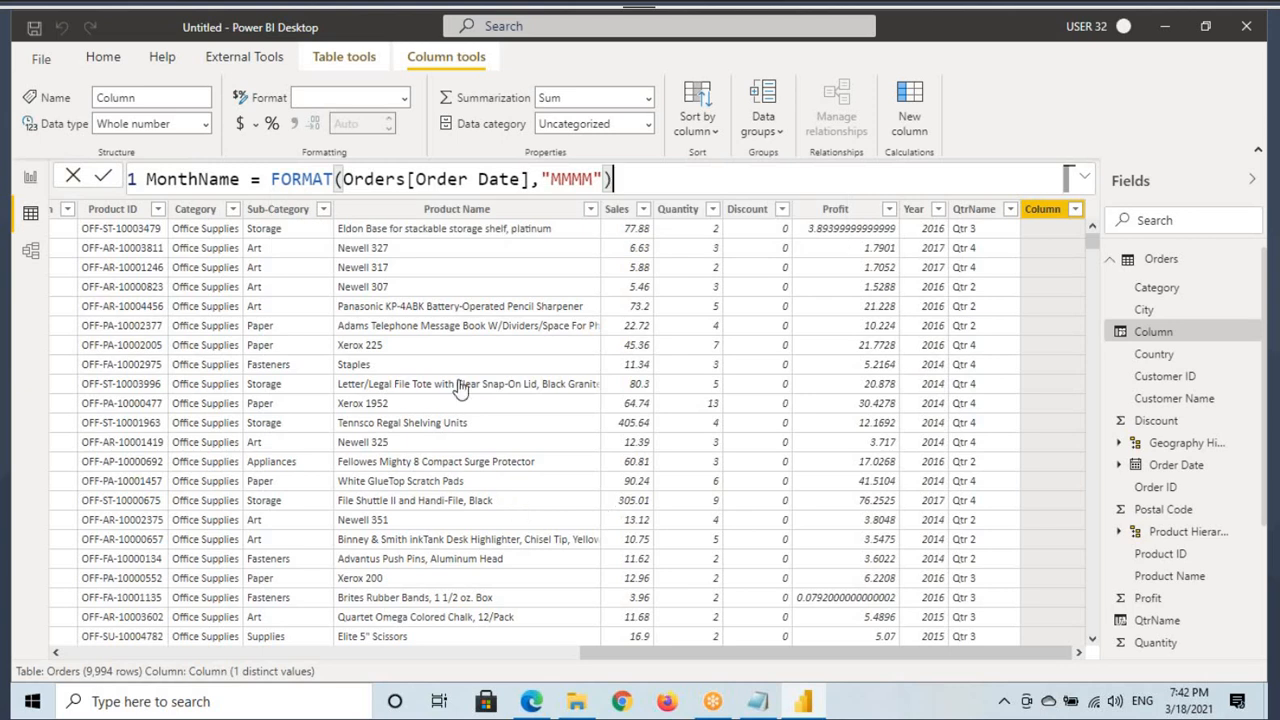
# Copy the MonthName formula into the Notepad notes below the QtrName formula, and commit the column in Power BI Desktop.
pyautogui.moveTo(147, 179); pyautogui.dragTo(613, 179)
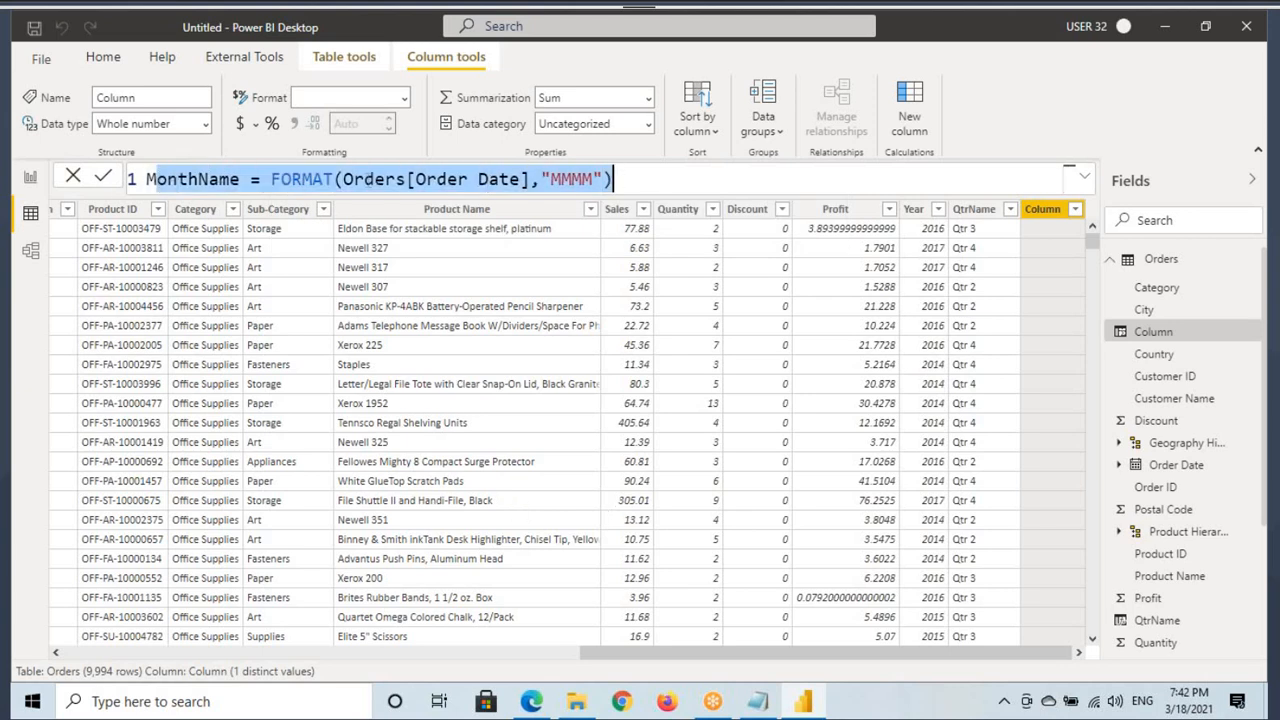
pyautogui.moveTo(147, 179); pyautogui.dragTo(620, 186)
pyautogui.hotkey('ctrl', 'c')
pyautogui.click(757, 701)
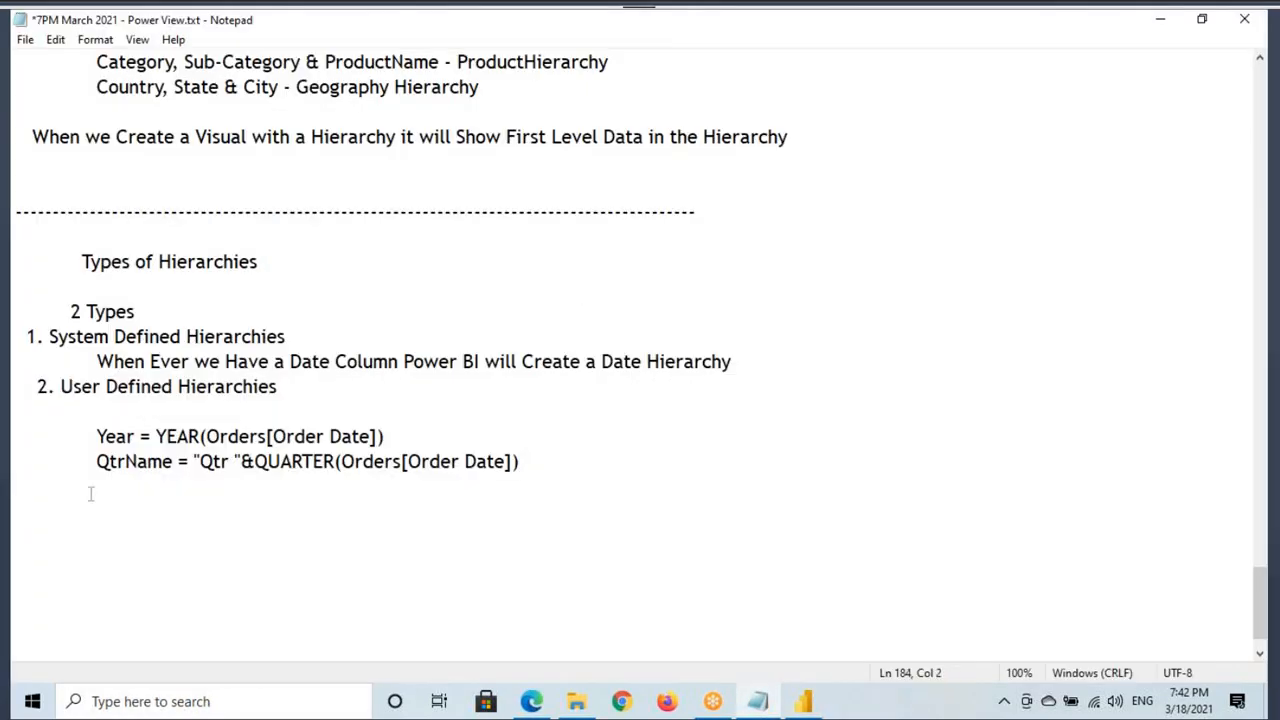
pyautogui.press('Return')
pyautogui.press('Tab')
pyautogui.hotkey('ctrl', 'v')
pyautogui.click(805, 701)
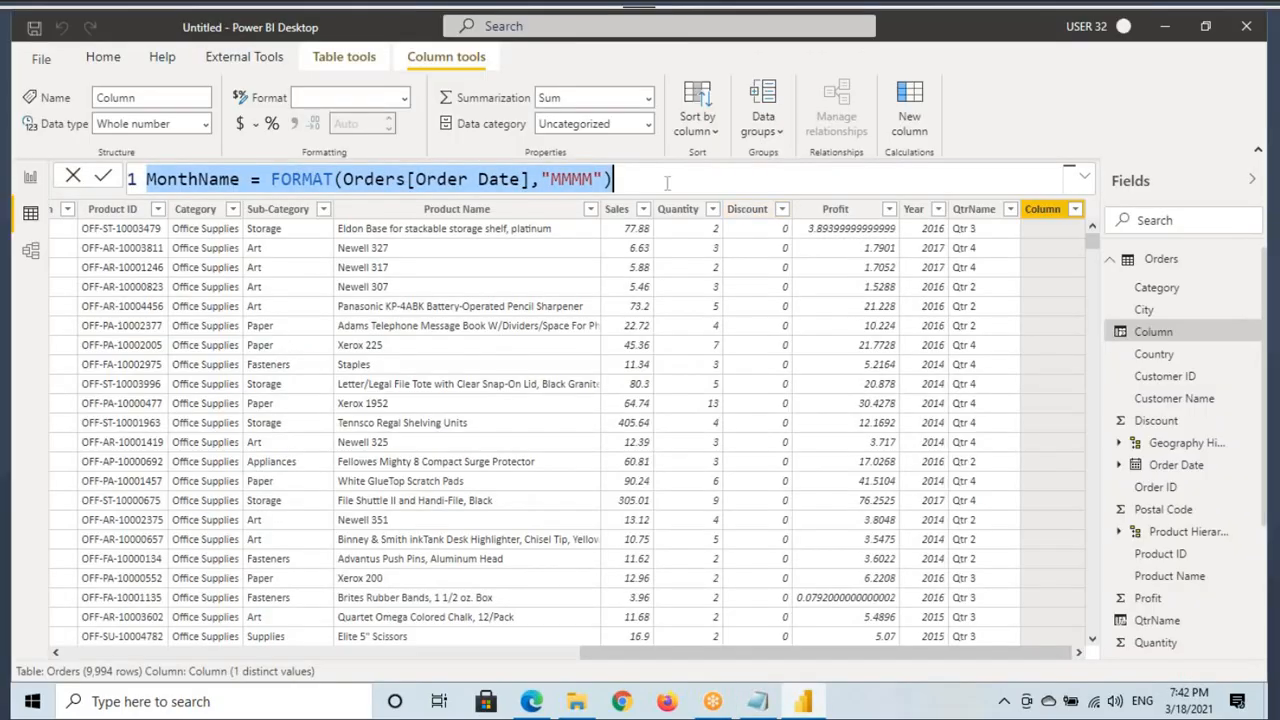
pyautogui.press('Return')
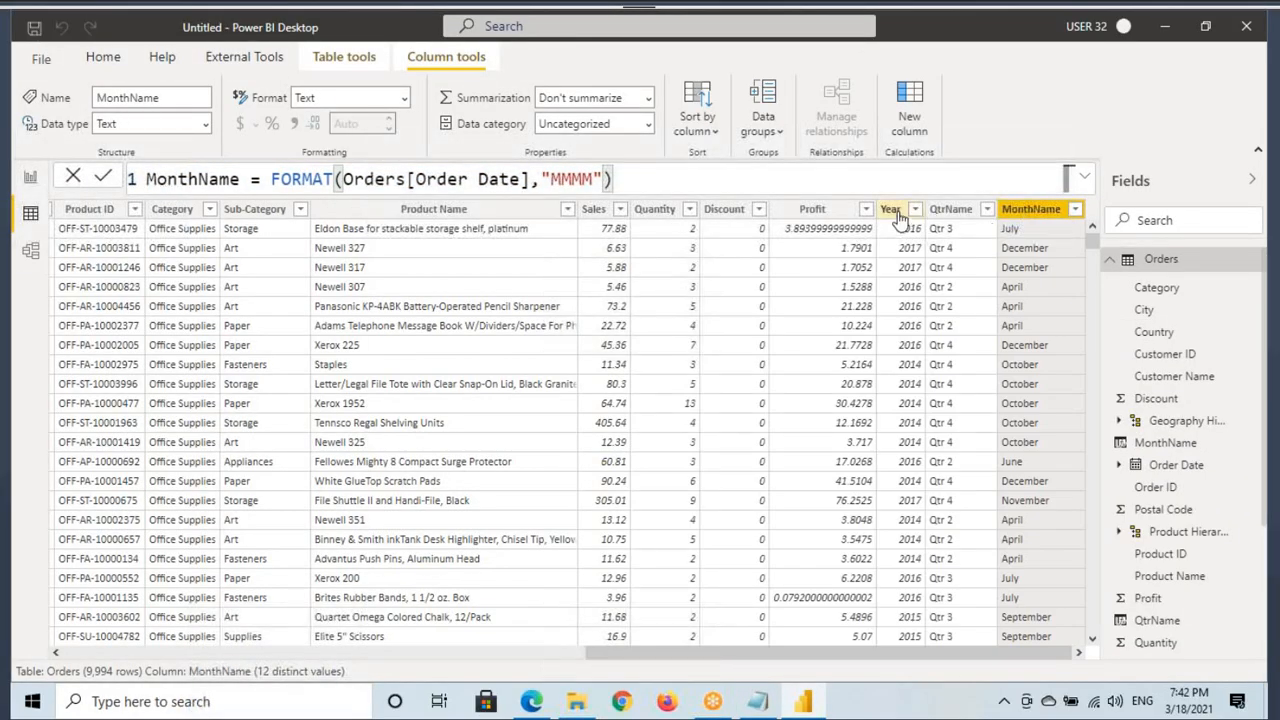
# Examine the calculated Year, QtrName and MonthName columns as successive date levels, annotating their headers and clearing the annotations.
pyautogui.click(895, 210)
pyautogui.click(955, 212)
pyautogui.click(1040, 211)
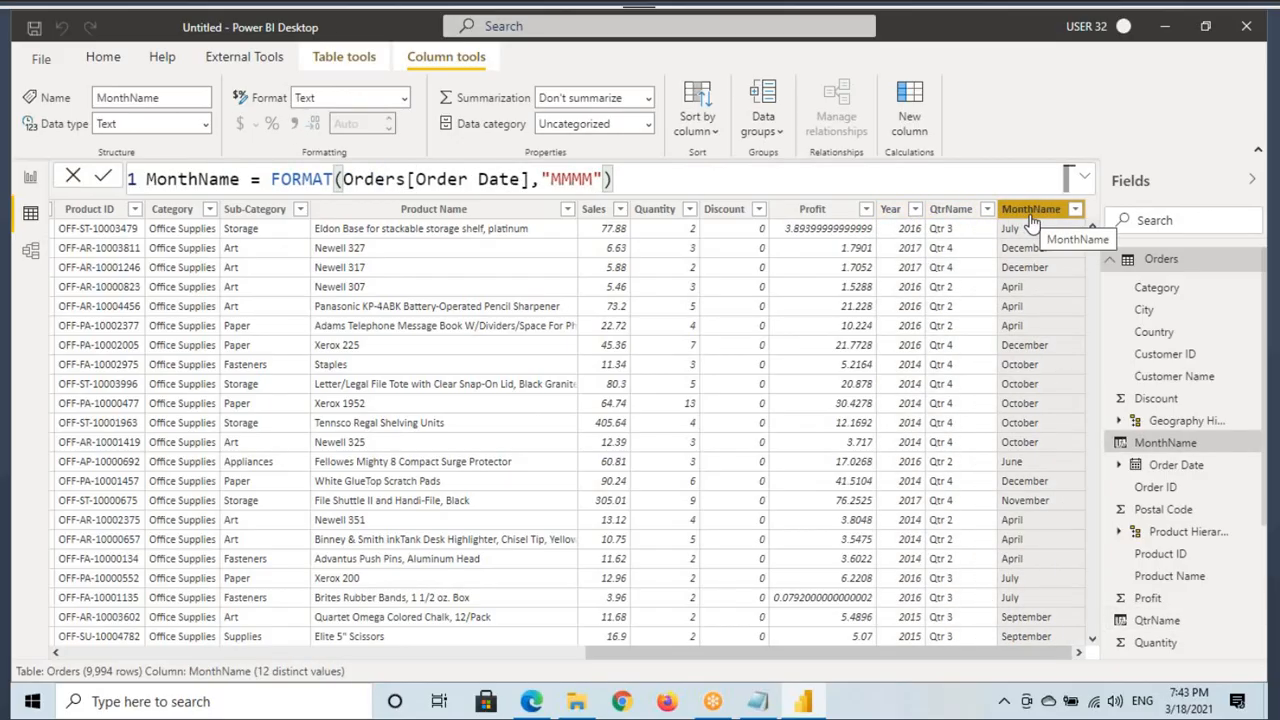
pyautogui.click(30, 178)
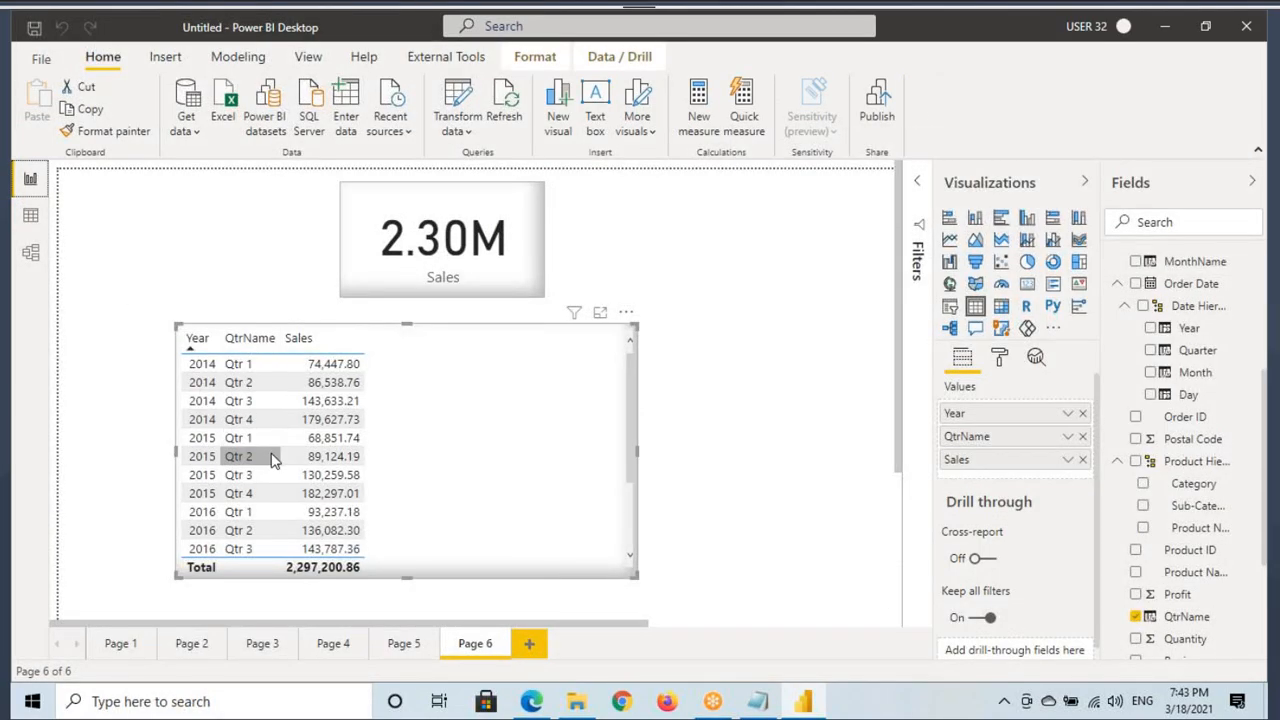
pyautogui.click(30, 215)
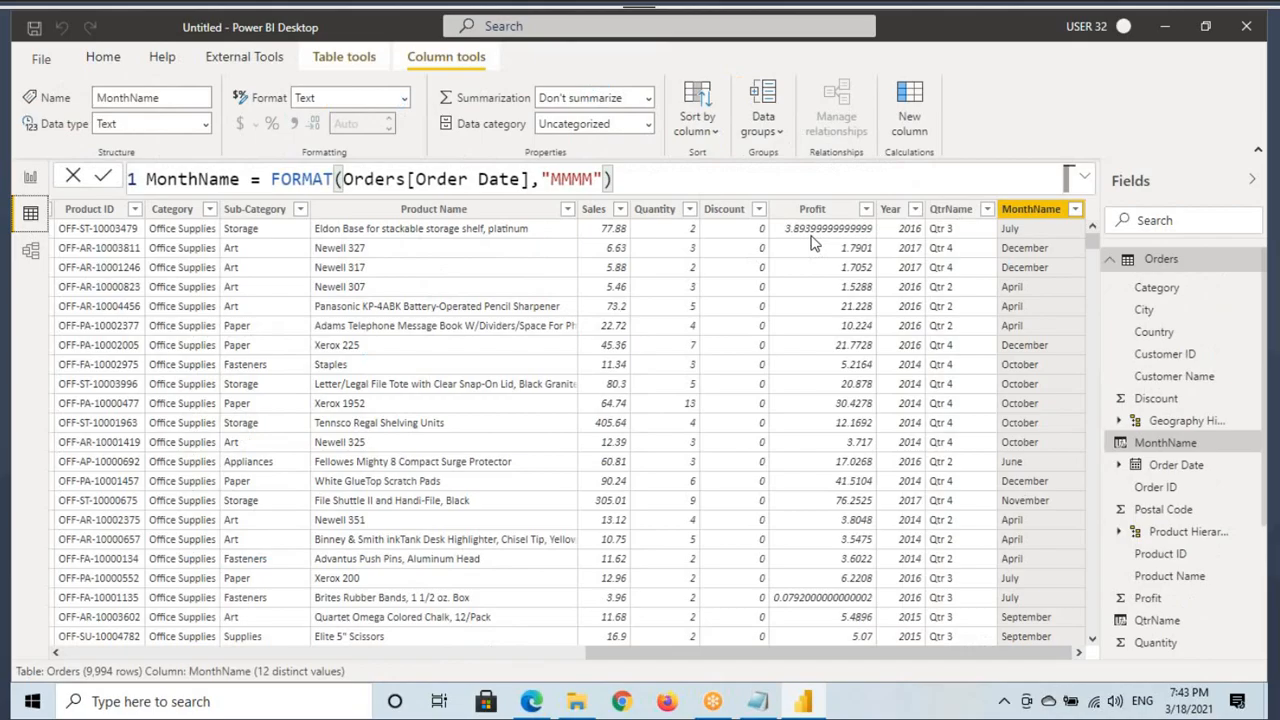
pyautogui.click(889, 212)
pyautogui.hotkey('ctrl', '2')
pyautogui.moveTo(888, 208); pyautogui.dragTo(1055, 205)
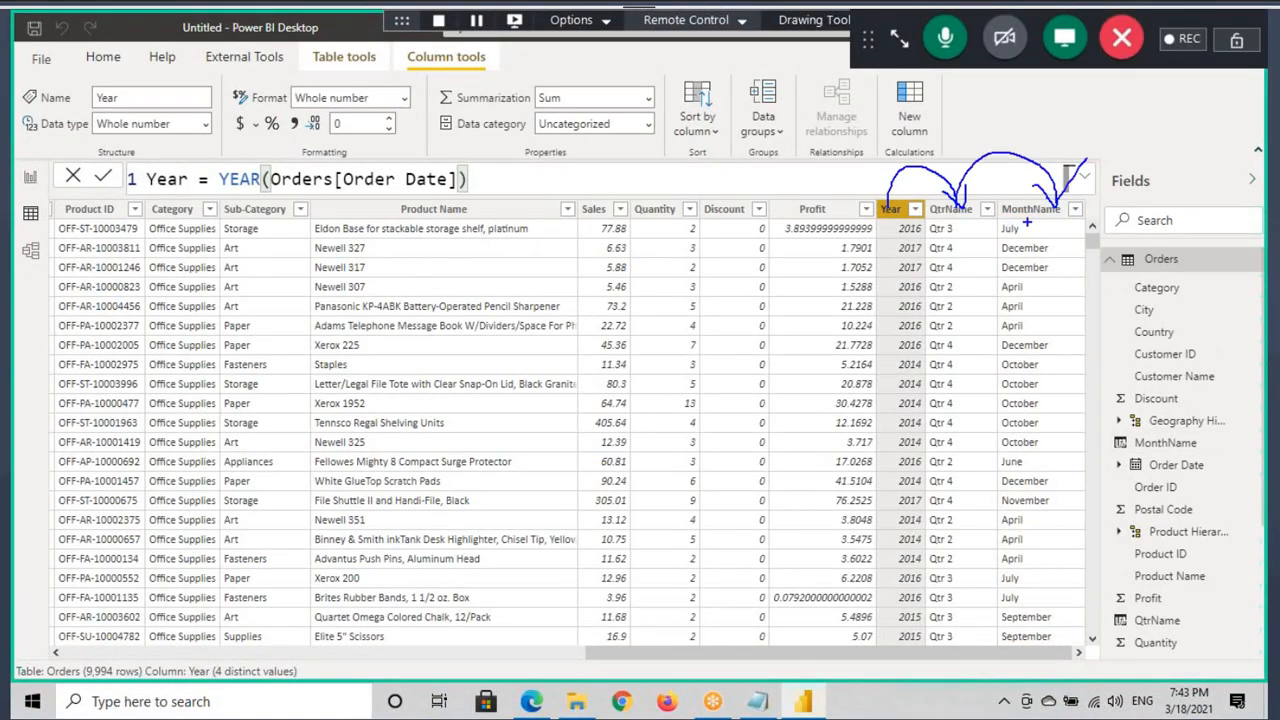
pyautogui.moveTo(862, 224)
pyautogui.mouseDown()
pyautogui.moveTo(896, 199)
pyautogui.moveTo(988, 221)
pyautogui.moveTo(1000, 210)
pyautogui.mouseUp()
pyautogui.moveTo(996, 194)
pyautogui.mouseDown()
pyautogui.moveTo(1046, 199)
pyautogui.moveTo(948, 194)
pyautogui.moveTo(1060, 210)
pyautogui.moveTo(1045, 150)
pyautogui.moveTo(1088, 134)
pyautogui.mouseUp()
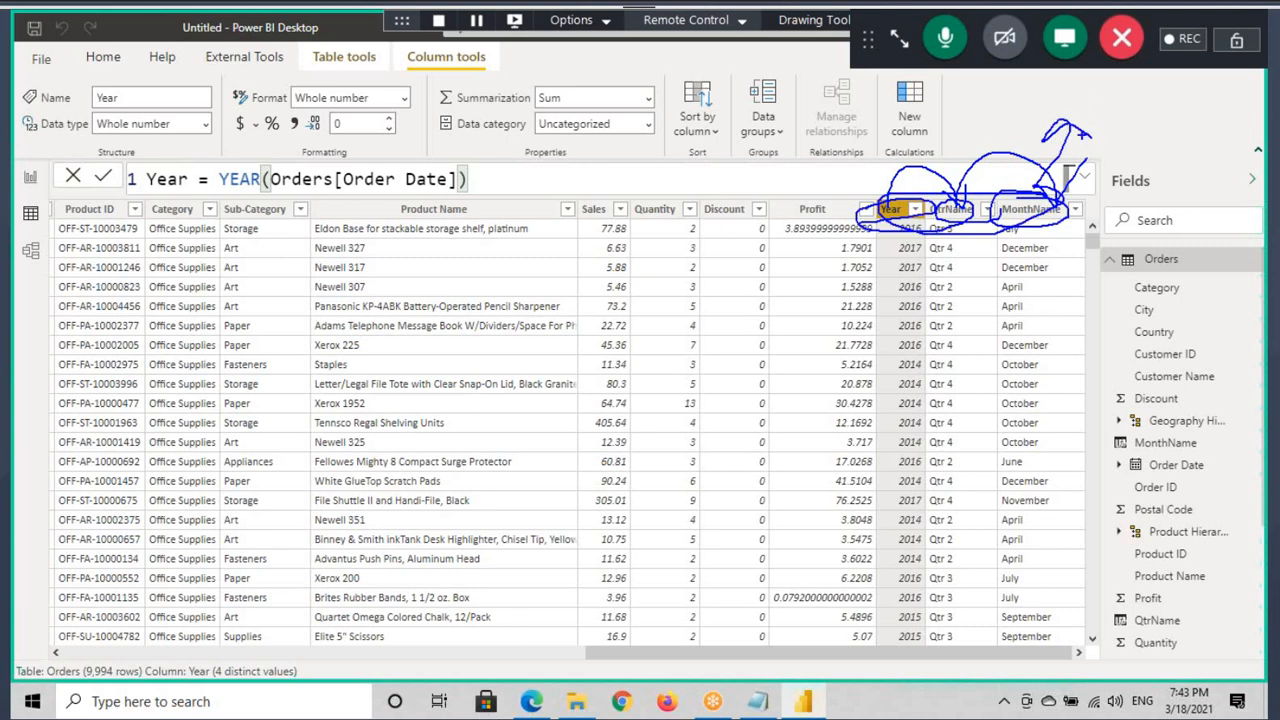
pyautogui.press('Escape')
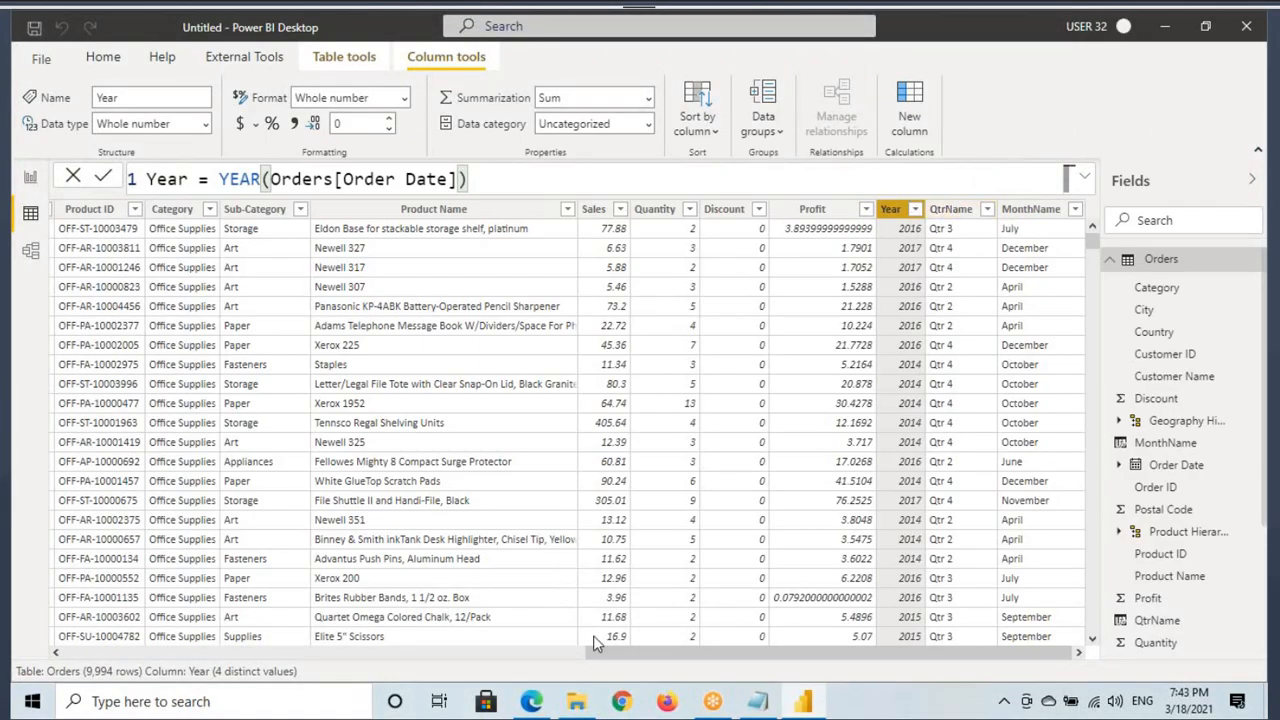
# Compare the source Order Date column with the calculated Year, QtrName and MonthName columns in the Orders table.
pyautogui.moveTo(600, 652); pyautogui.dragTo(137, 566)
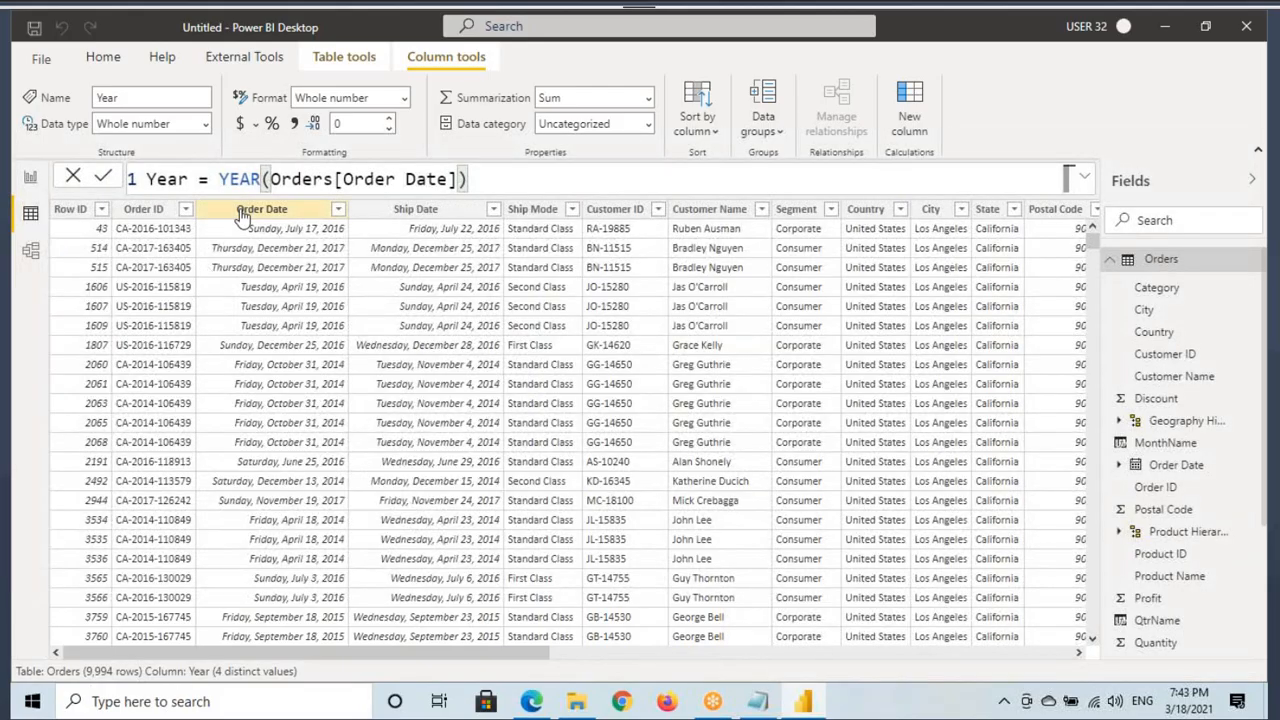
pyautogui.click(270, 238)
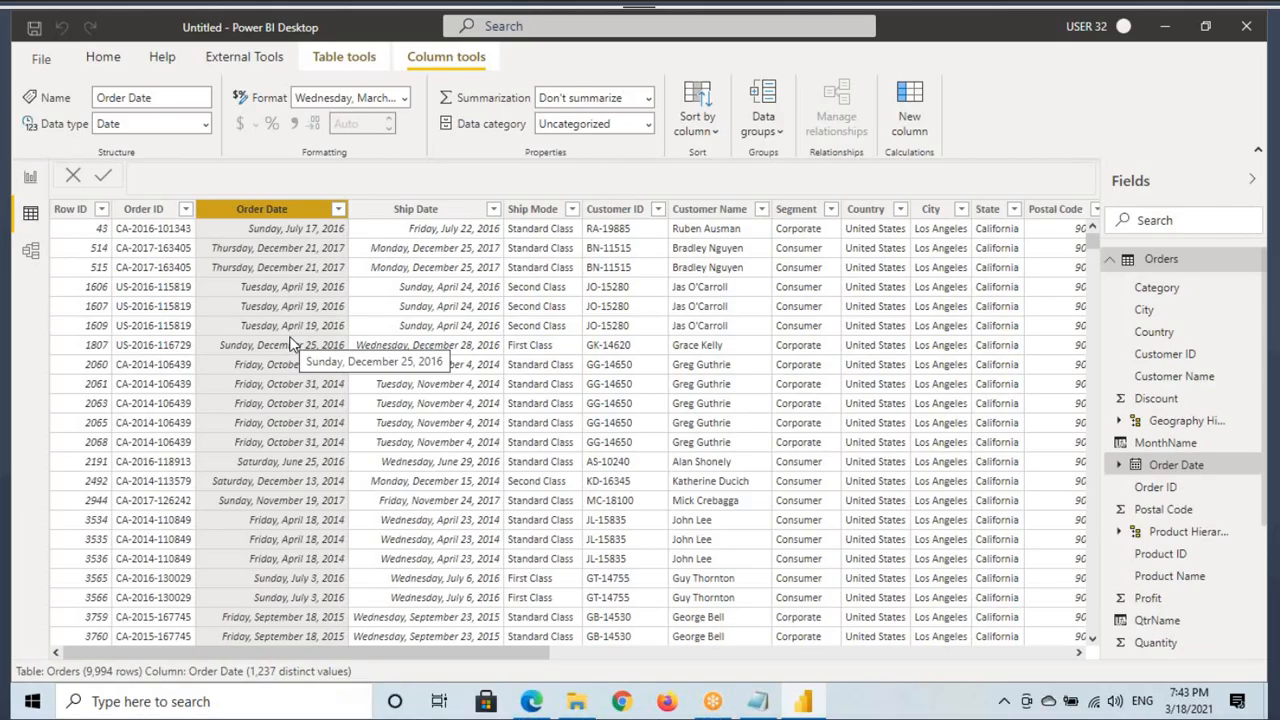
pyautogui.moveTo(535, 662); pyautogui.dragTo(1075, 660)
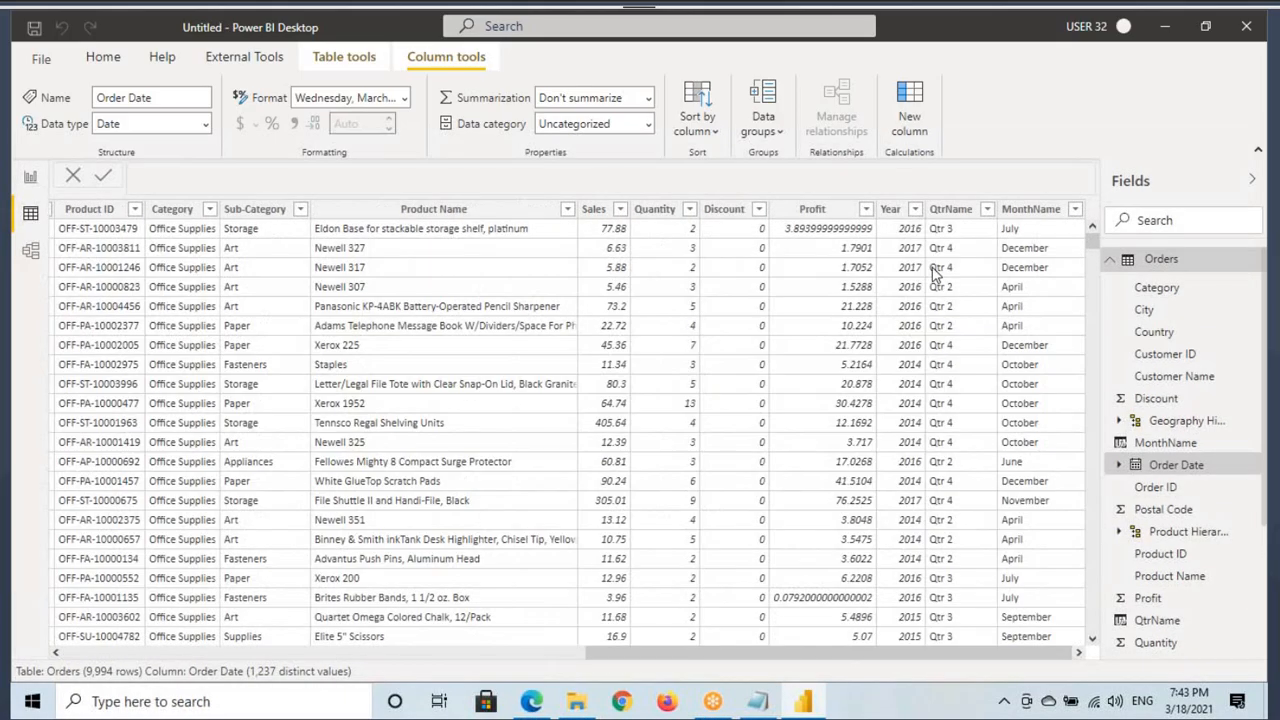
pyautogui.click(888, 209)
pyautogui.click(946, 212)
pyautogui.click(1021, 214)
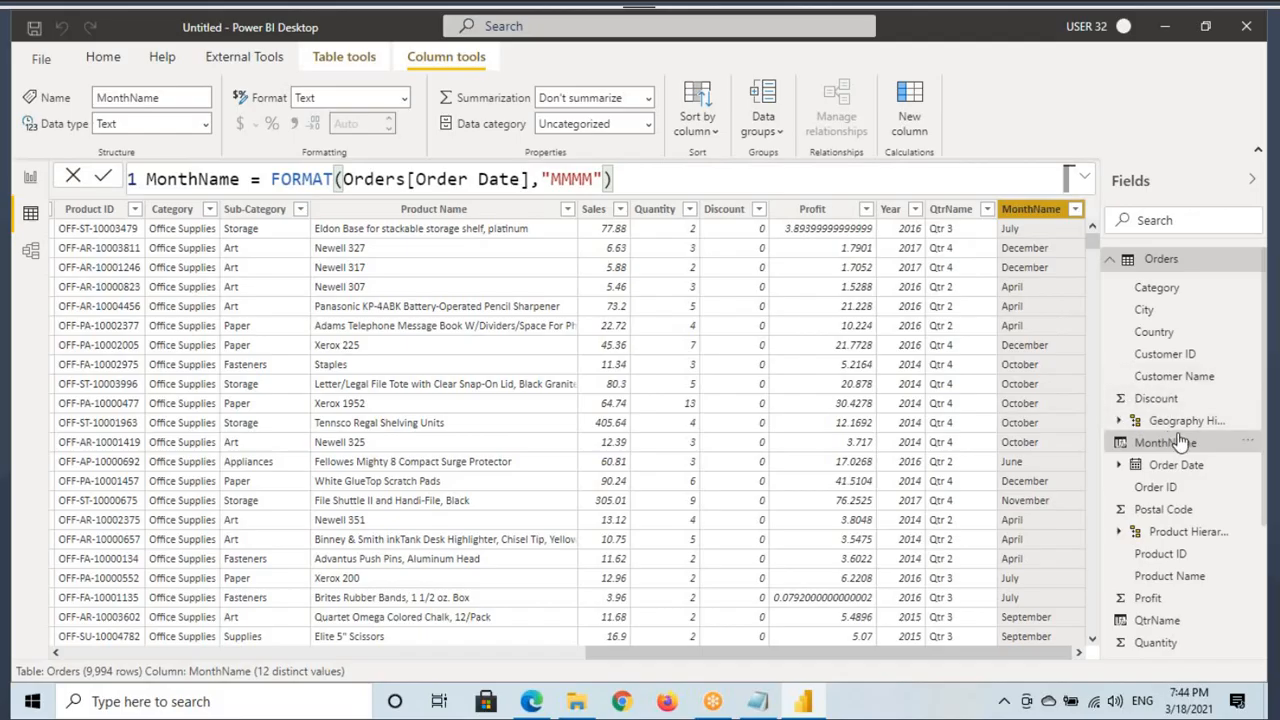
# Examine the Order Date column as the source of year, quarter, month and day levels, annotating it and clearing the annotations.
pyautogui.moveTo(591, 648); pyautogui.dragTo(100, 697)
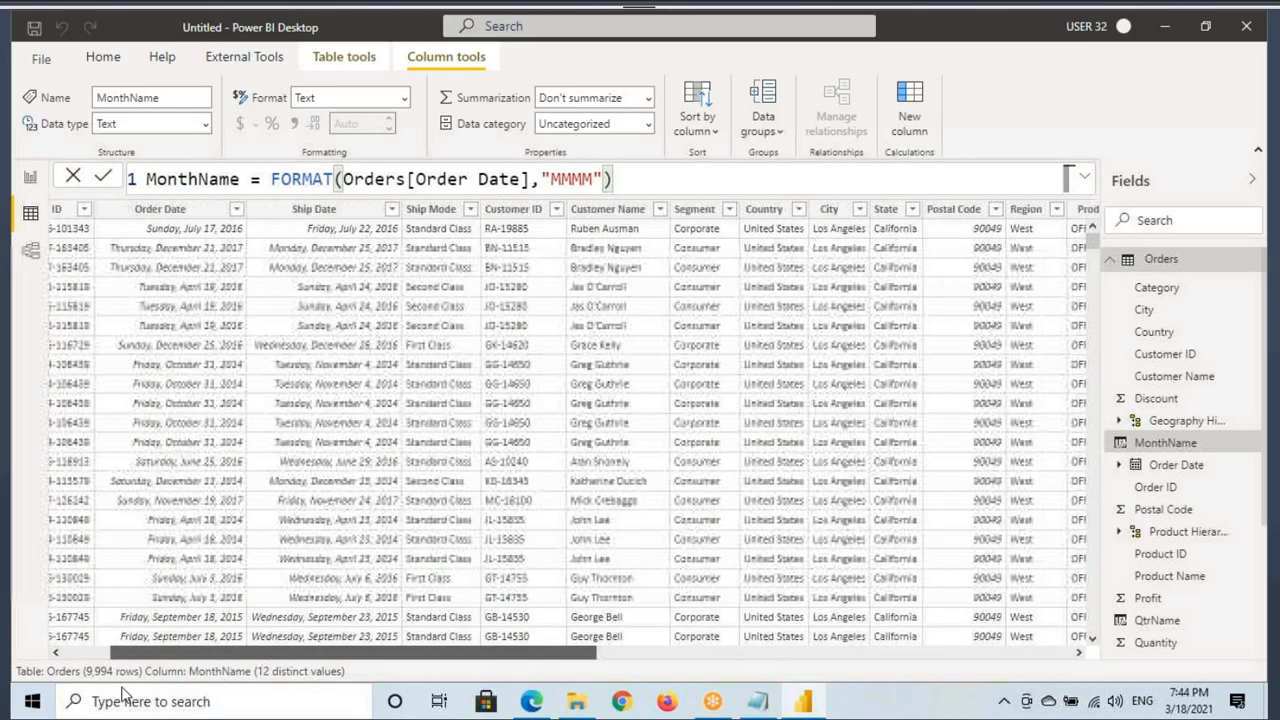
pyautogui.click(262, 208)
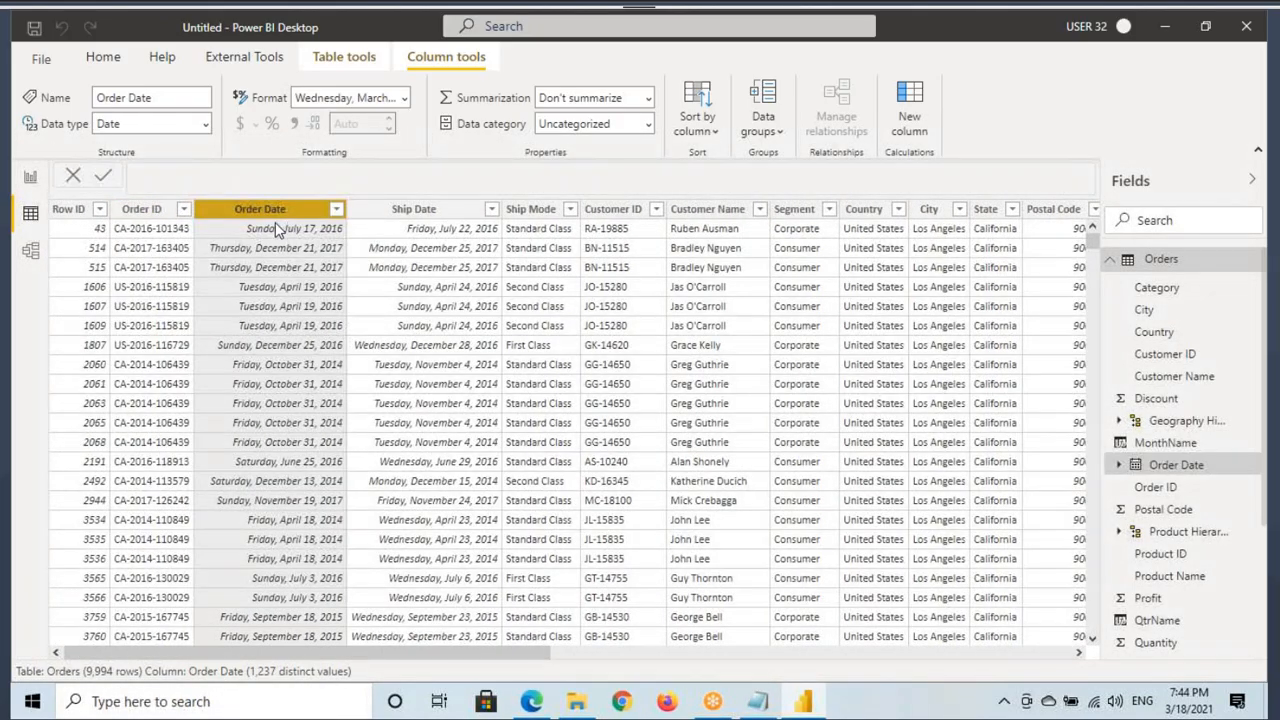
pyautogui.moveTo(250, 217); pyautogui.dragTo(241, 177)
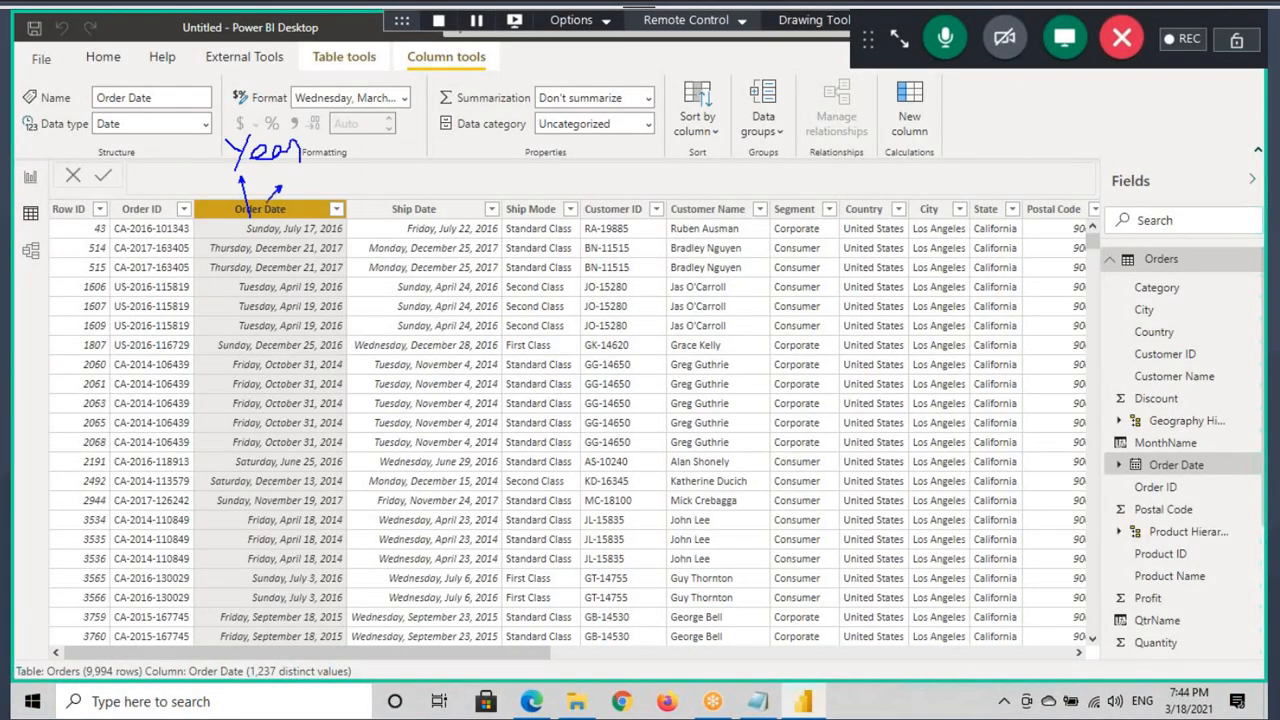
pyautogui.moveTo(247, 229)
pyautogui.mouseDown()
pyautogui.moveTo(377, 173)
pyautogui.moveTo(410, 204)
pyautogui.mouseUp()
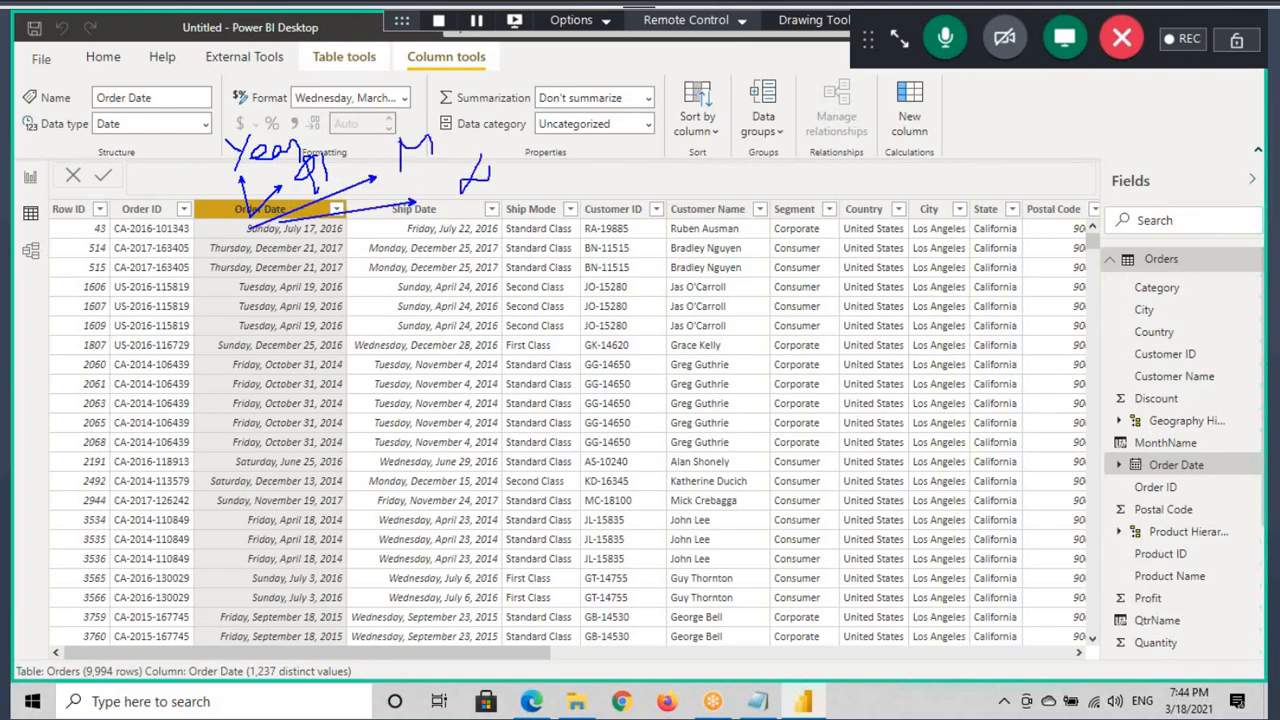
pyautogui.moveTo(301, 188)
pyautogui.mouseDown()
pyautogui.moveTo(466, 159)
pyautogui.moveTo(526, 183)
pyautogui.mouseUp()
pyautogui.moveTo(277, 136)
pyautogui.mouseDown()
pyautogui.moveTo(312, 87)
pyautogui.moveTo(342, 157)
pyautogui.mouseUp()
pyautogui.moveTo(332, 91)
pyautogui.mouseDown()
pyautogui.moveTo(446, 128)
pyautogui.moveTo(329, 88)
pyautogui.mouseUp()
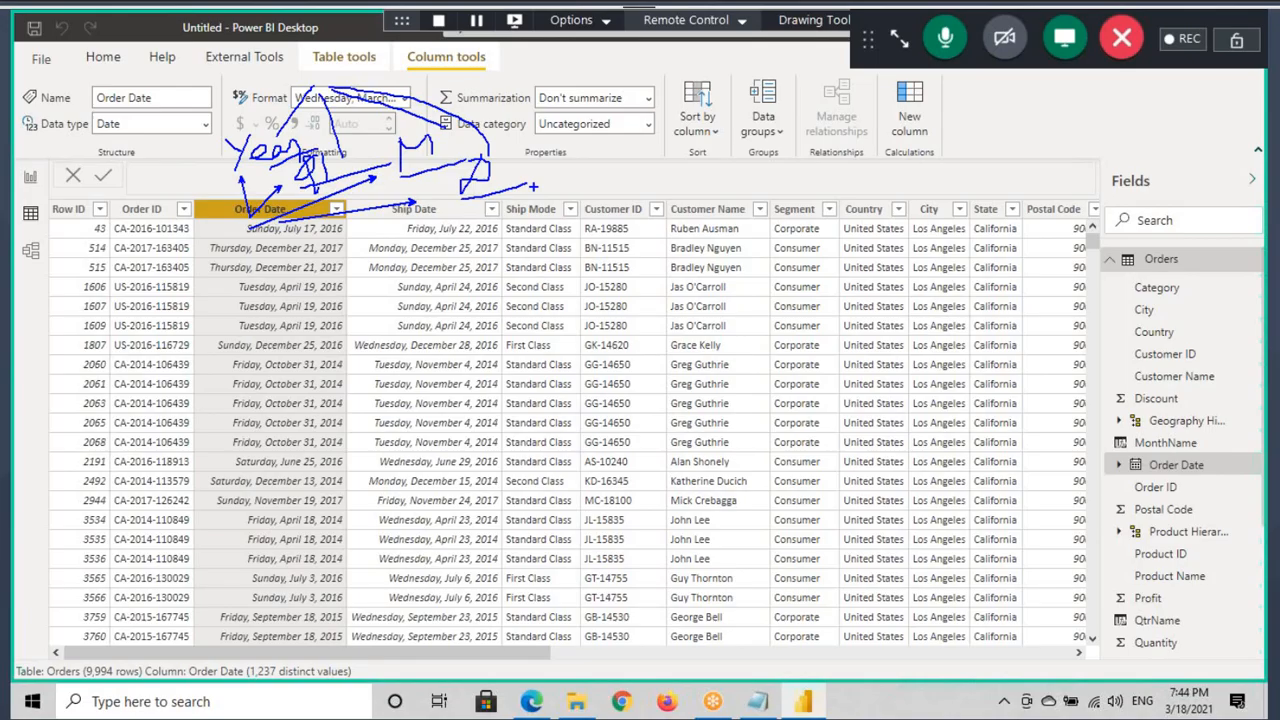
pyautogui.moveTo(218, 170)
pyautogui.mouseDown()
pyautogui.moveTo(486, 190)
pyautogui.moveTo(292, 110)
pyautogui.moveTo(248, 155)
pyautogui.mouseUp()
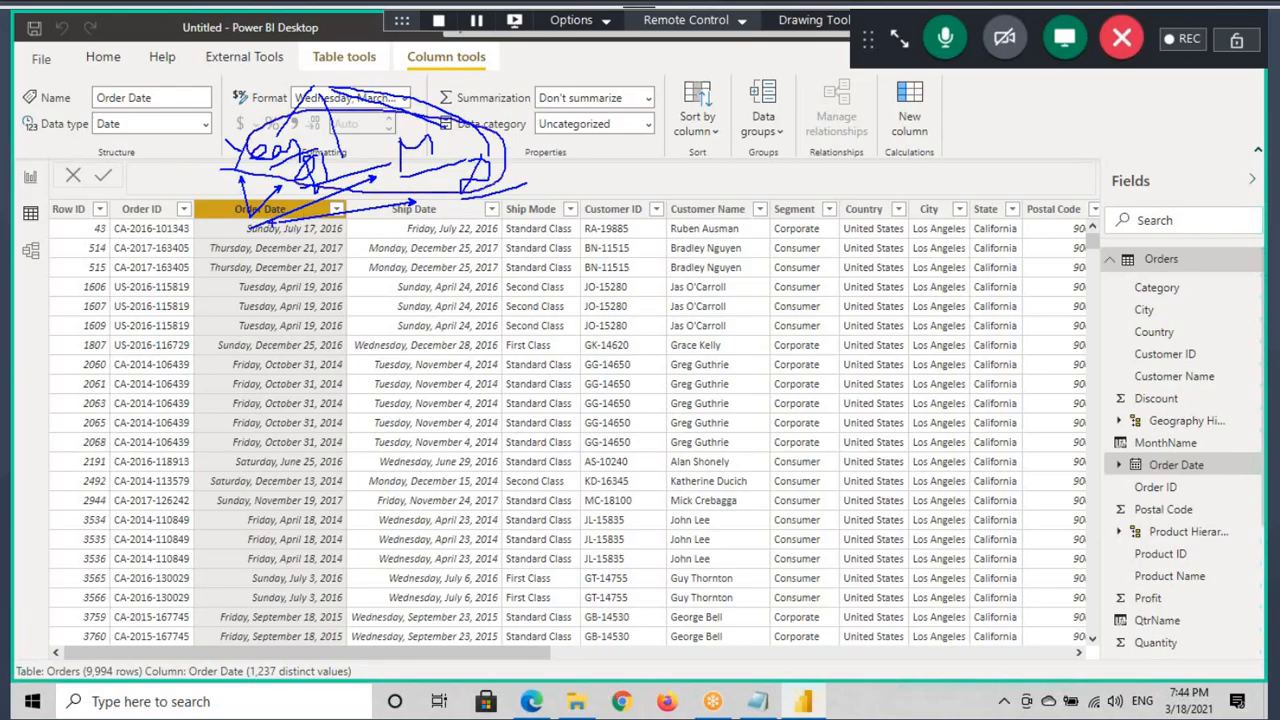
pyautogui.press('Escape')
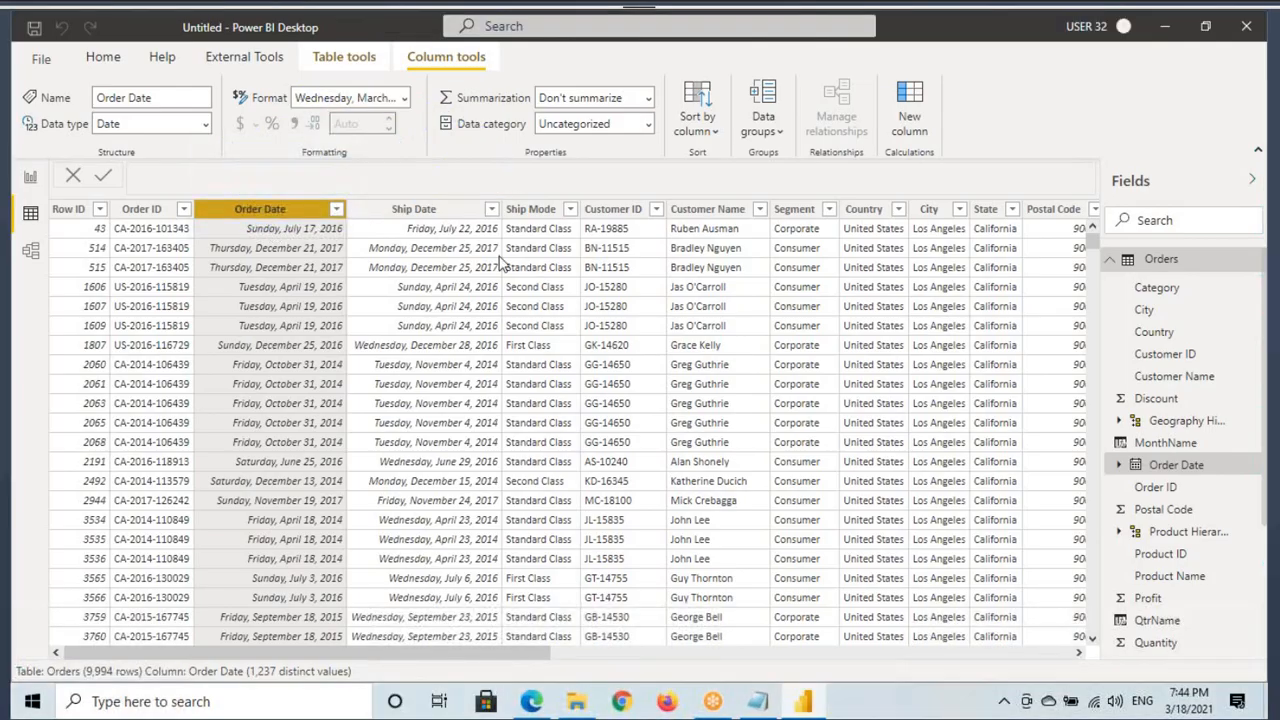
# Expand Order Date's built-in Date Hierarchy and examine its Year, Quarter, Month and Day levels, marking them and clearing the marks.
pyautogui.click(1119, 465)
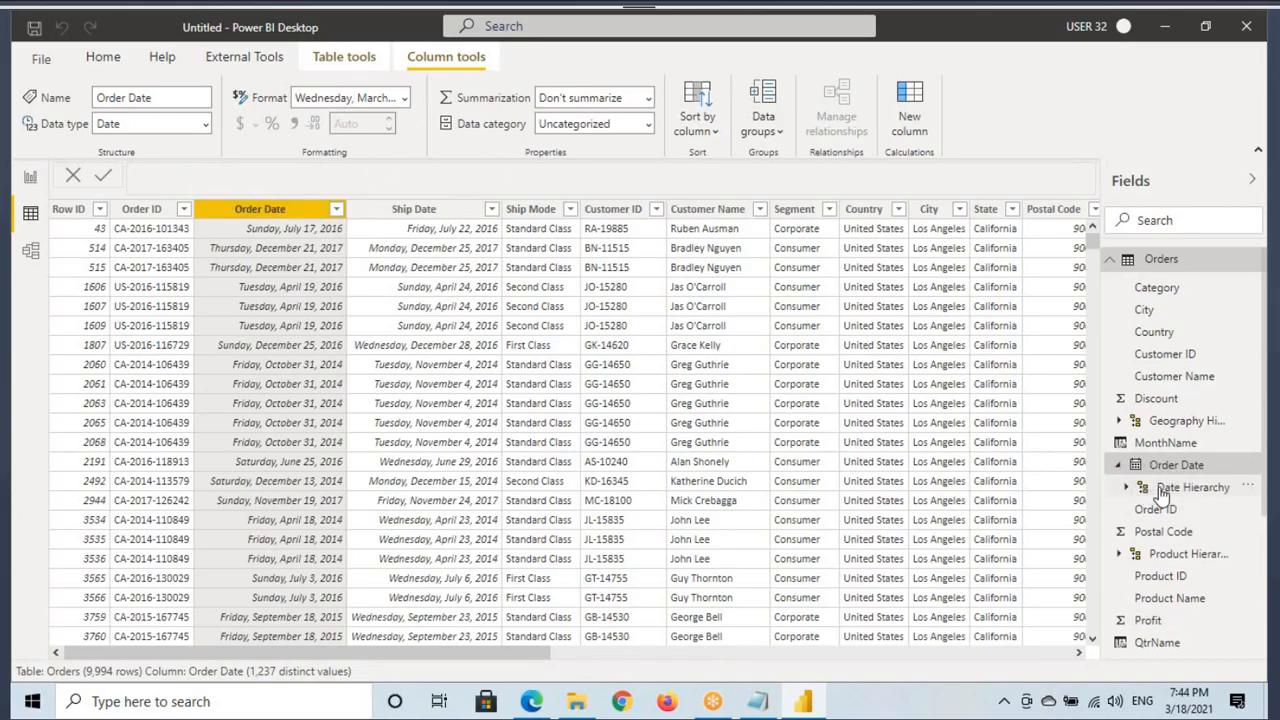
pyautogui.click(1126, 488)
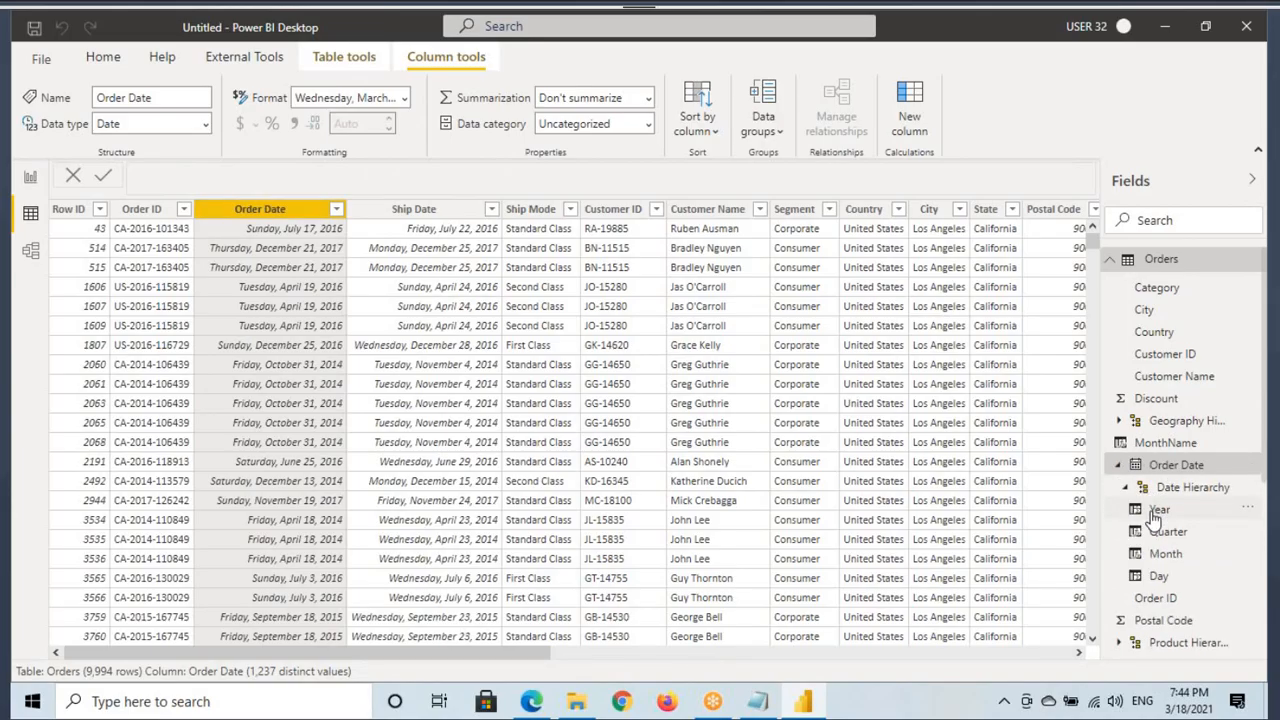
pyautogui.hotkey('ctrl', '2')
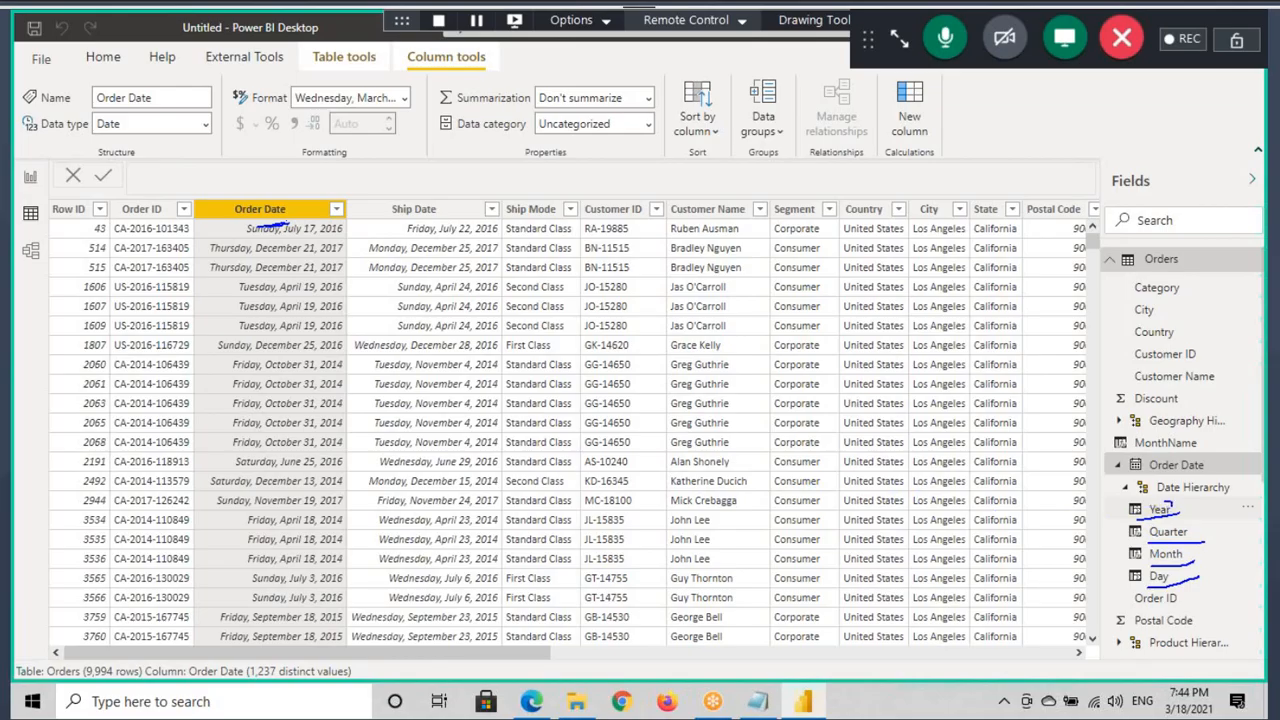
pyautogui.moveTo(1124, 560); pyautogui.dragTo(1176, 515)
pyautogui.press('Escape')
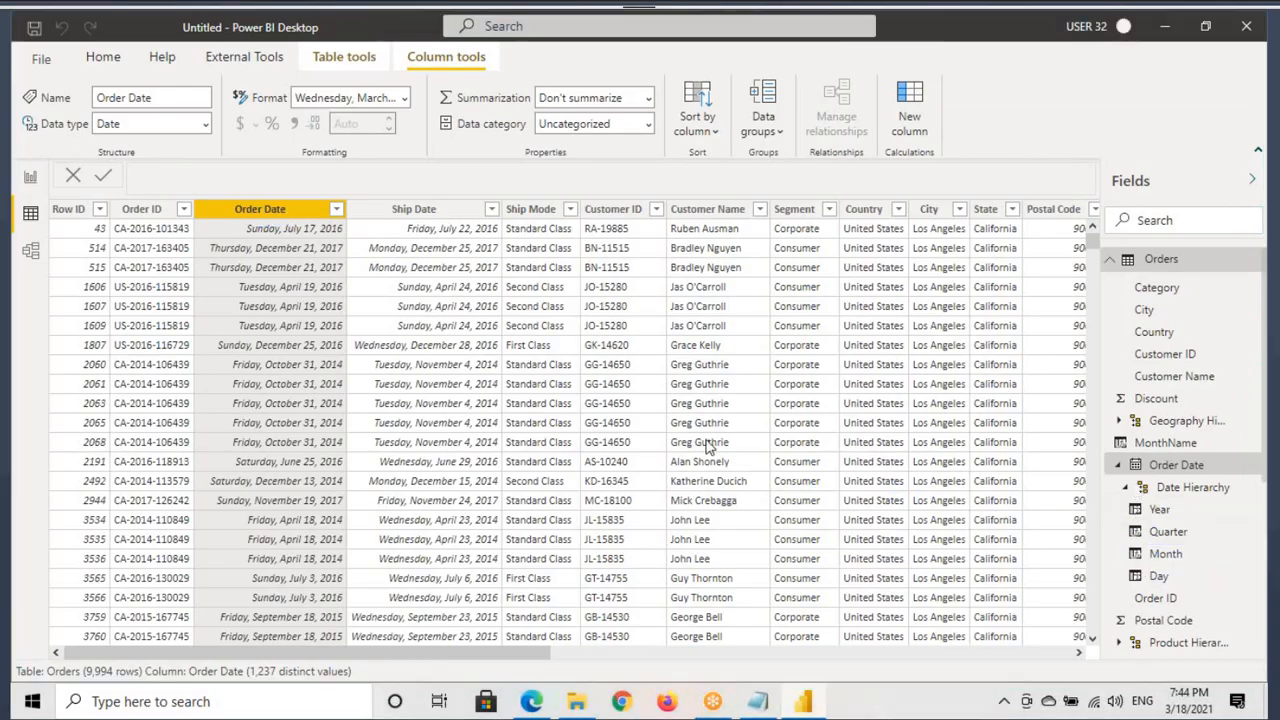
# Delete the Year, QtrName and Sales table from report Page 6 and insert an empty table visual in its place.
pyautogui.click(30, 178)
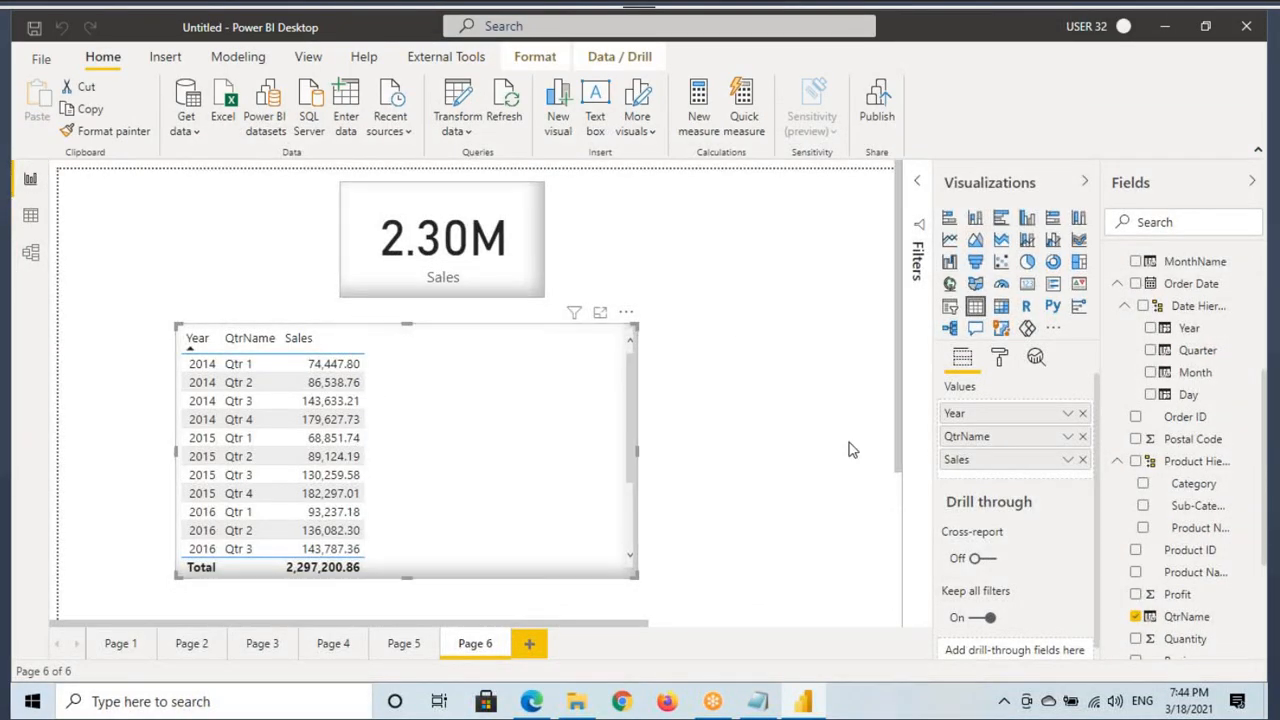
pyautogui.click(1082, 436)
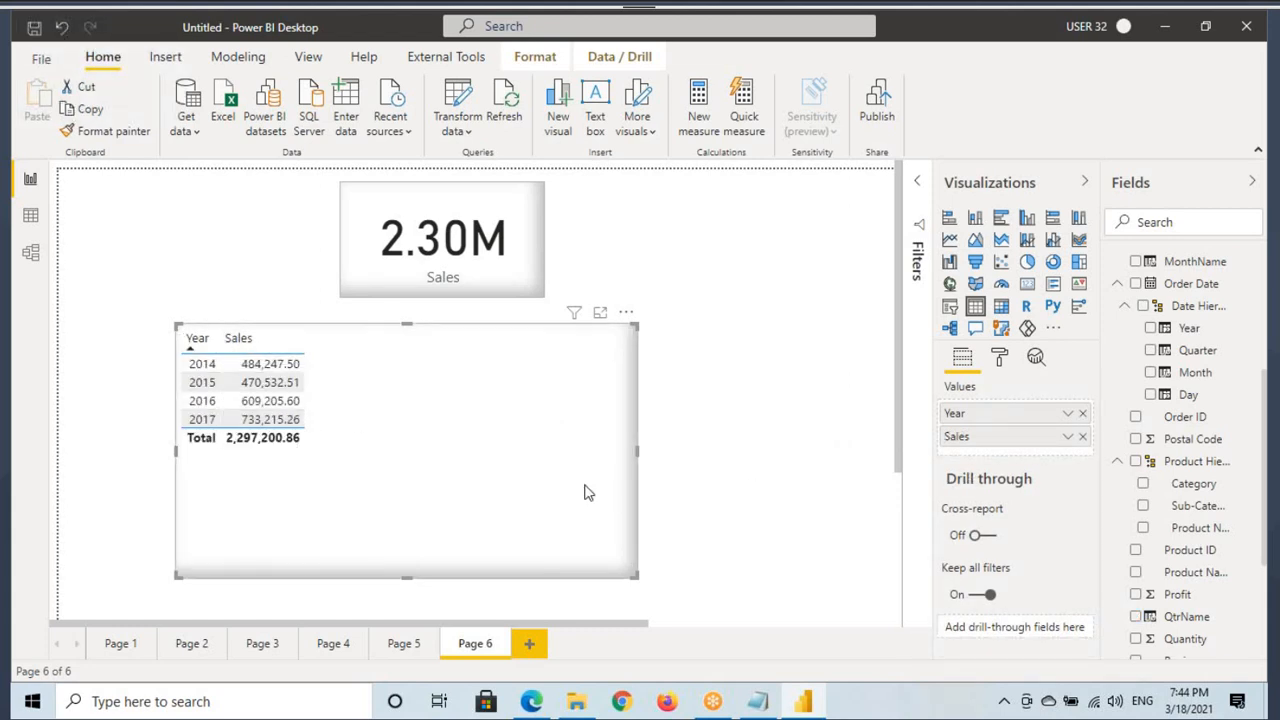
pyautogui.press('Delete')
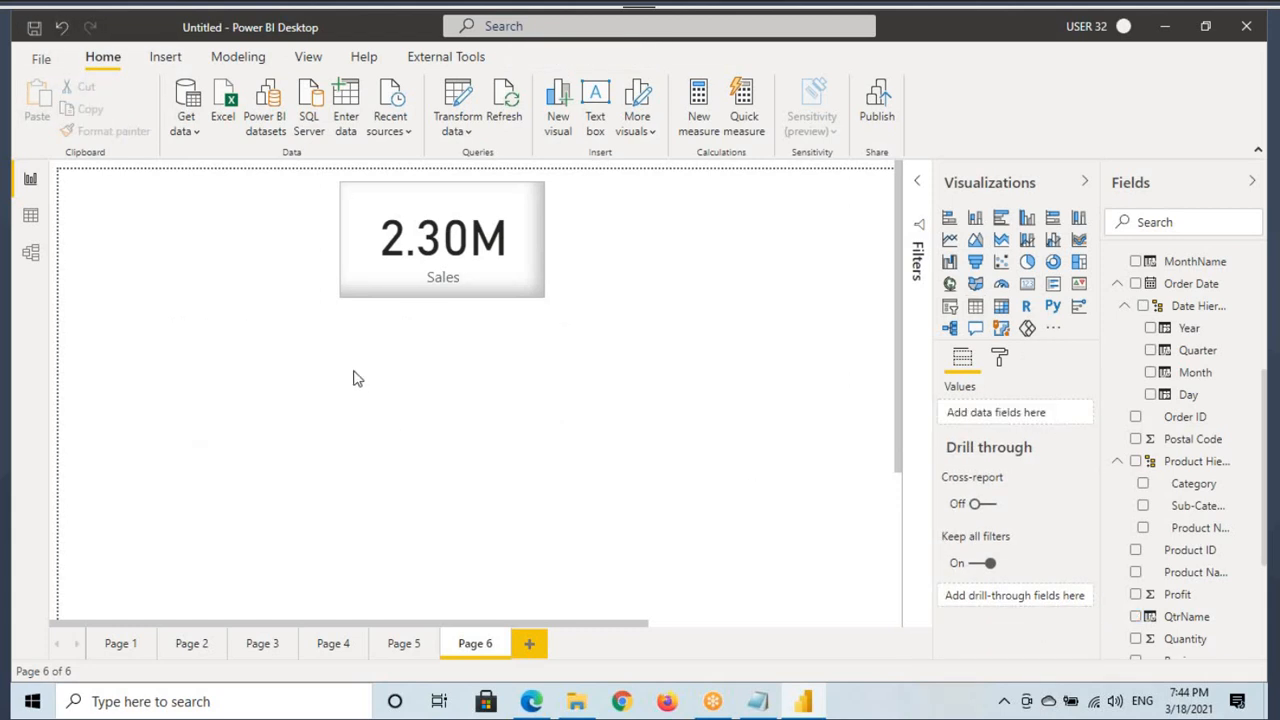
pyautogui.click(976, 306)
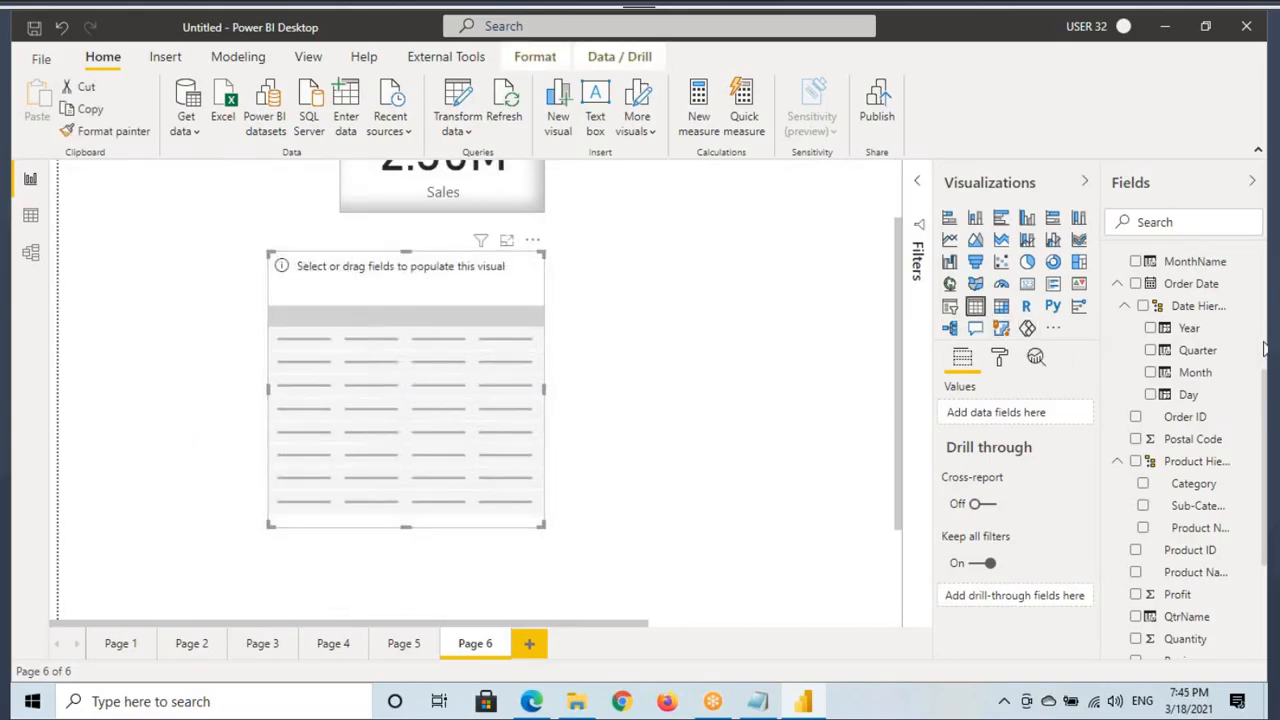
# Compare the calculated Year column and its formula with the source Order Date column in the Orders data.
pyautogui.click(22, 220)
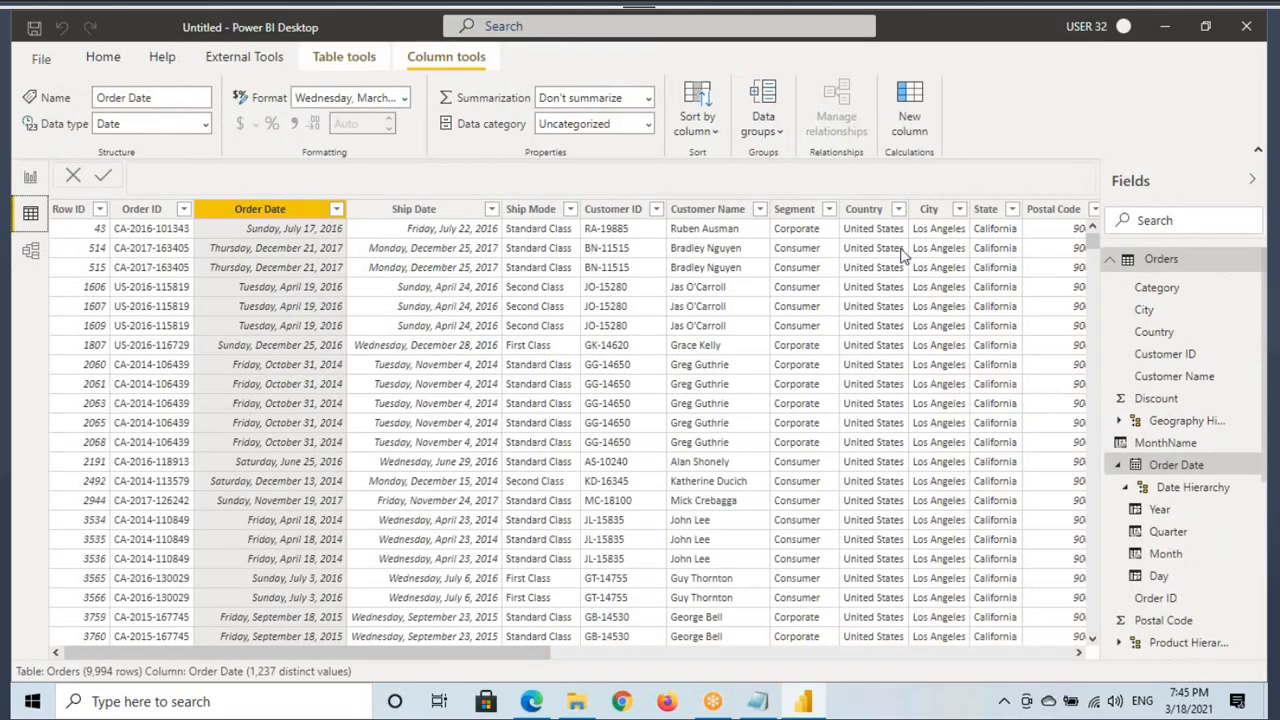
pyautogui.moveTo(476, 654); pyautogui.dragTo(1020, 654)
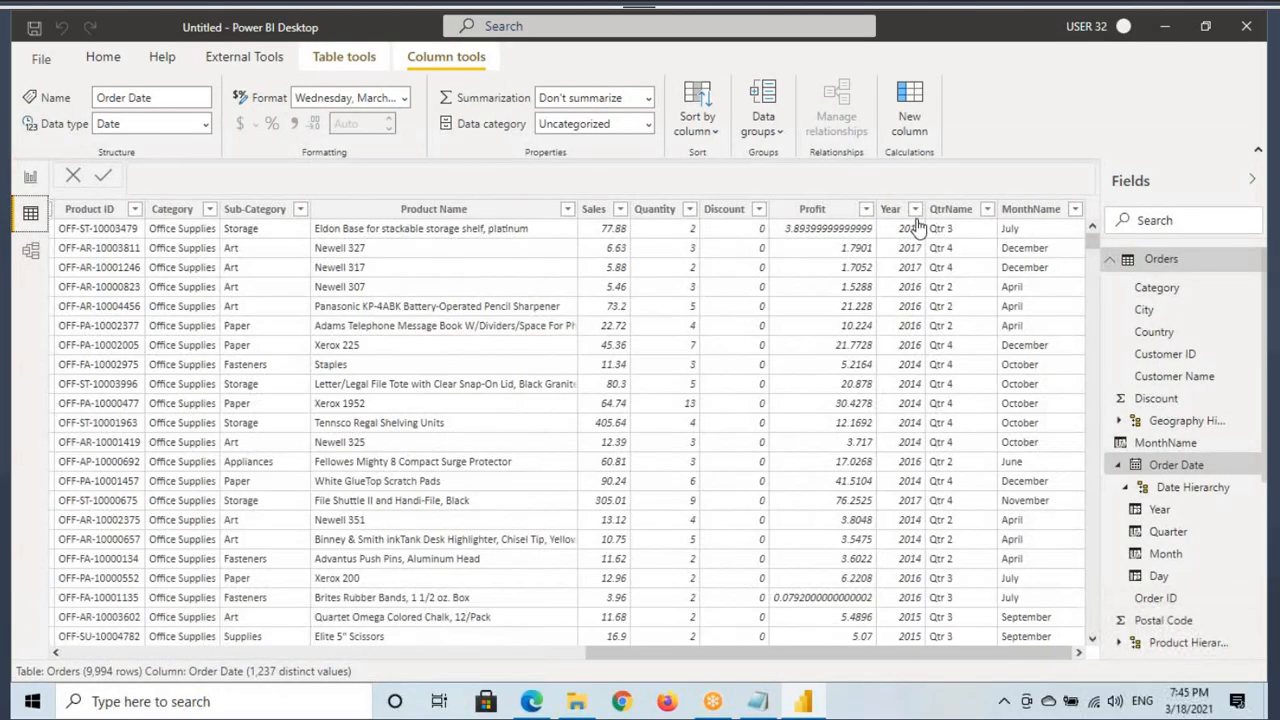
pyautogui.click(899, 218)
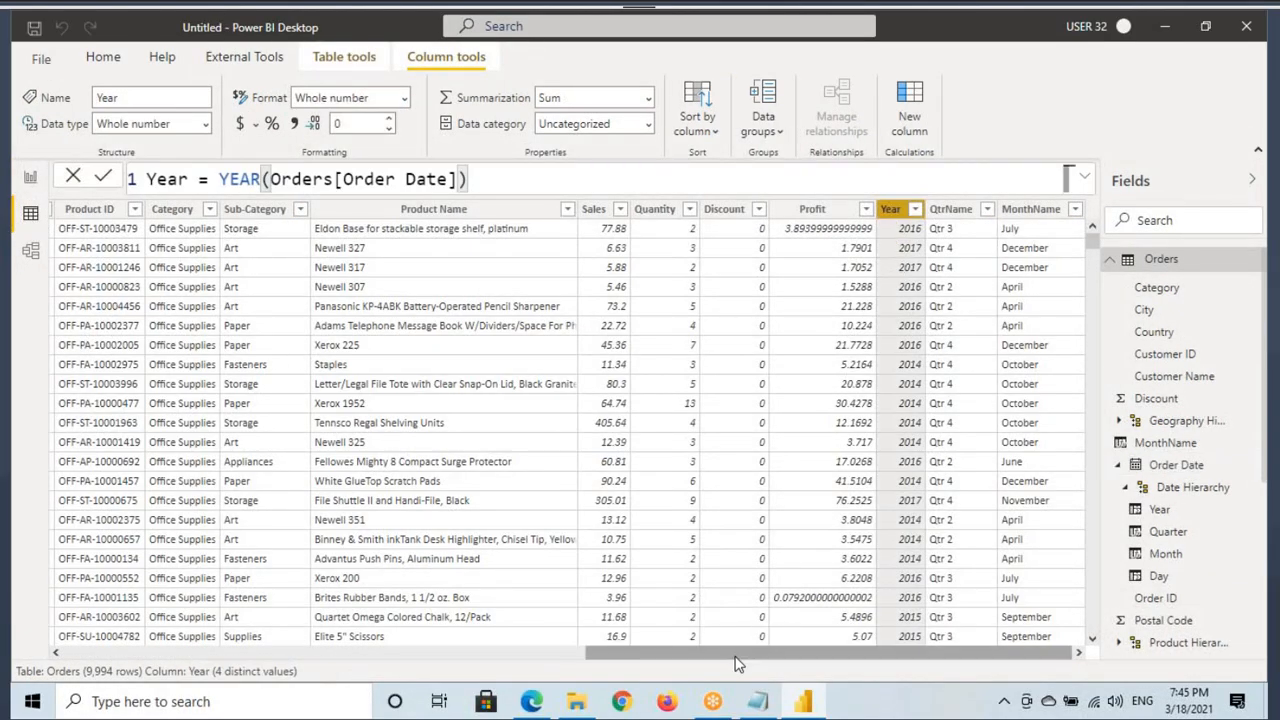
pyautogui.moveTo(737, 655); pyautogui.dragTo(85, 657)
pyautogui.click(255, 210)
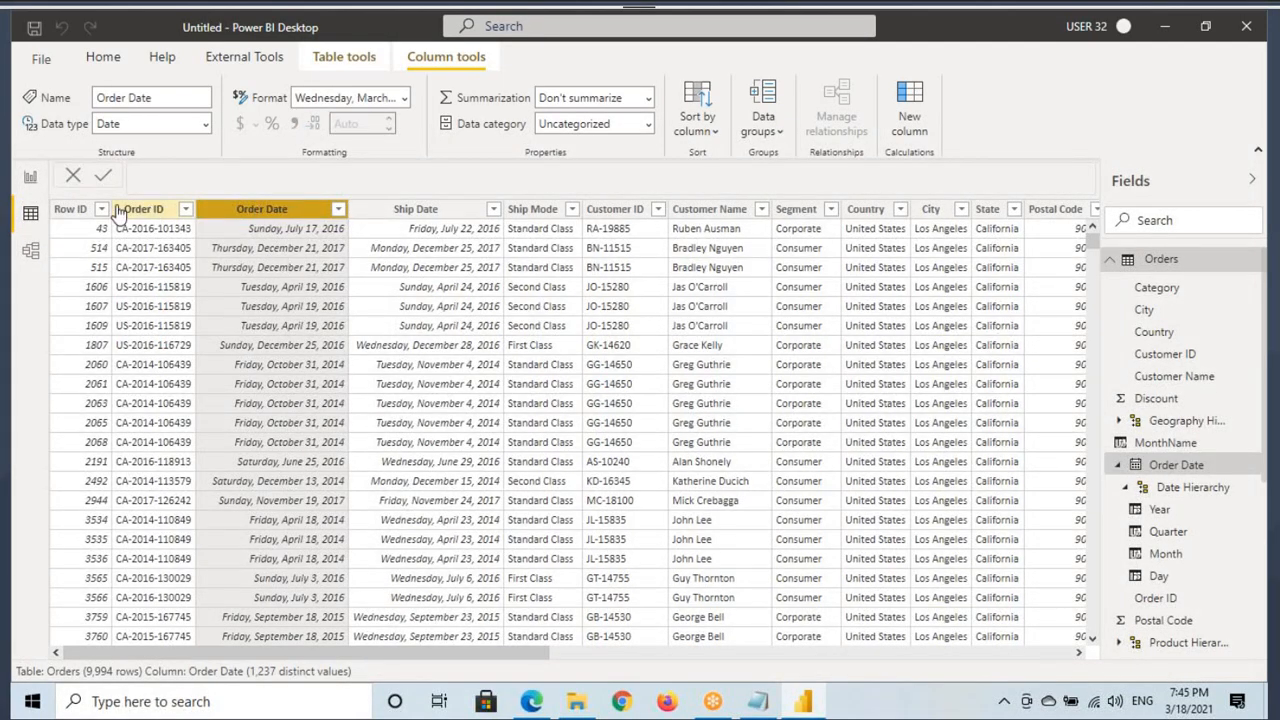
# Fill the empty table visual on Page 6 with Year from Order Date's Date Hierarchy and Sales.
pyautogui.click(30, 177)
pyautogui.scroll(2, 1160, 400)
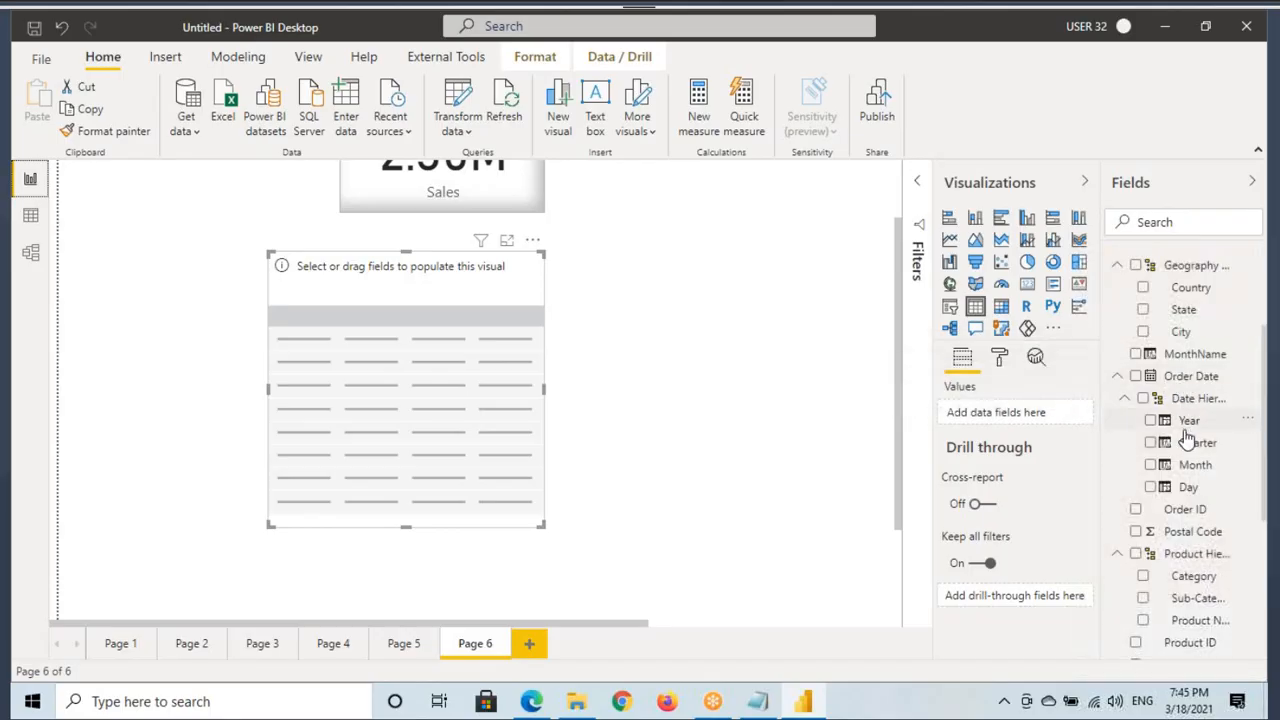
pyautogui.moveTo(1188, 425); pyautogui.dragTo(389, 416)
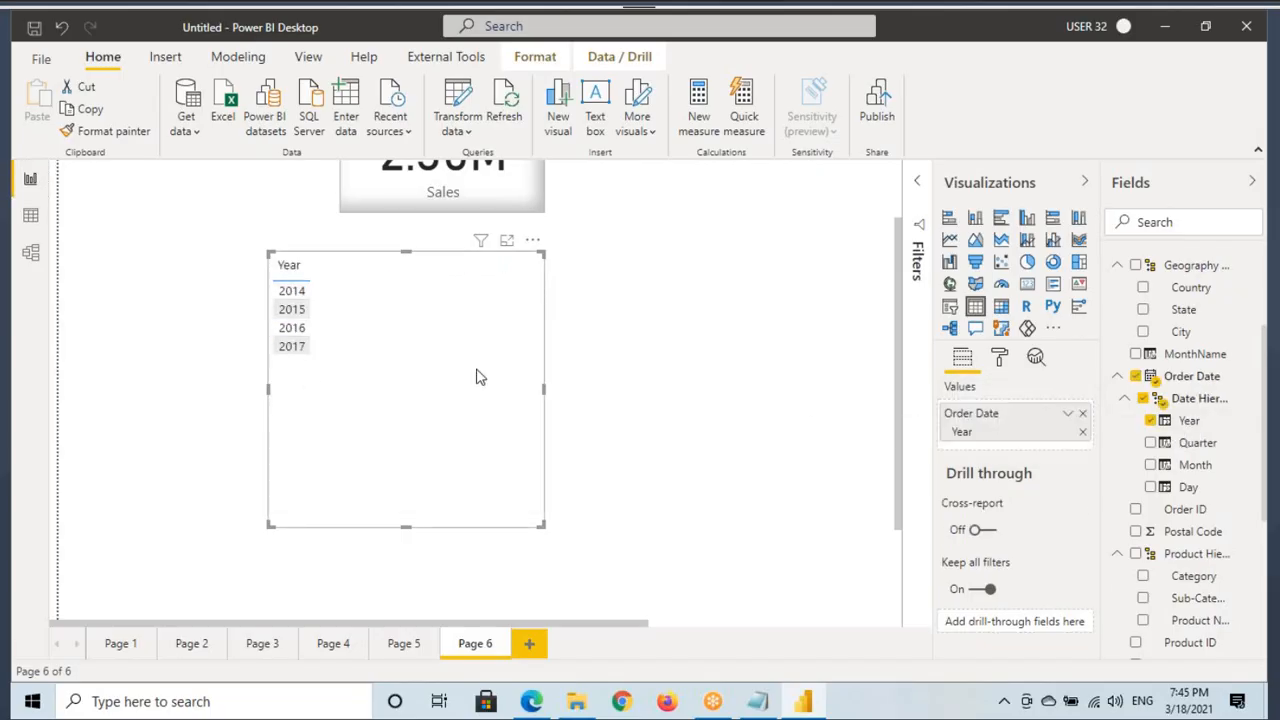
pyautogui.scroll(-3, 1190, 508)
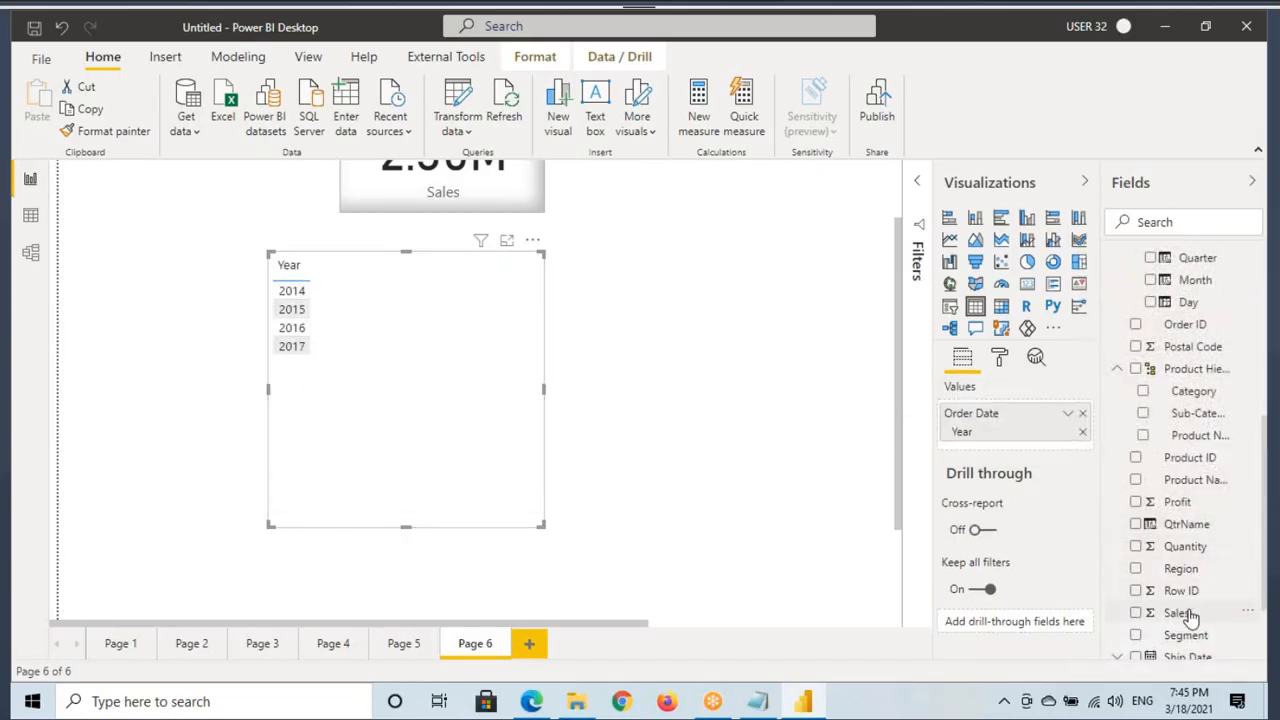
pyautogui.moveTo(1180, 612); pyautogui.dragTo(416, 281)
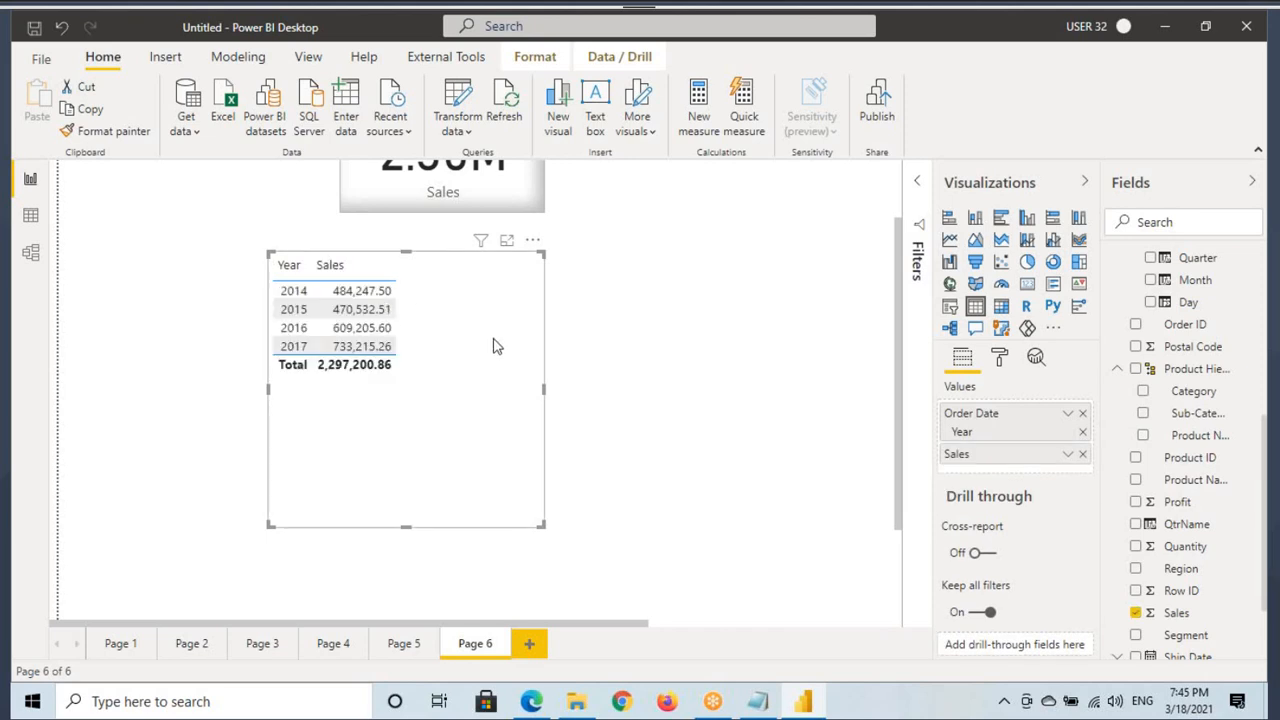
# Give the Year and Sales table the Sales card's formatting with Format painter, and shrink it around its rows.
pyautogui.click(102, 131)
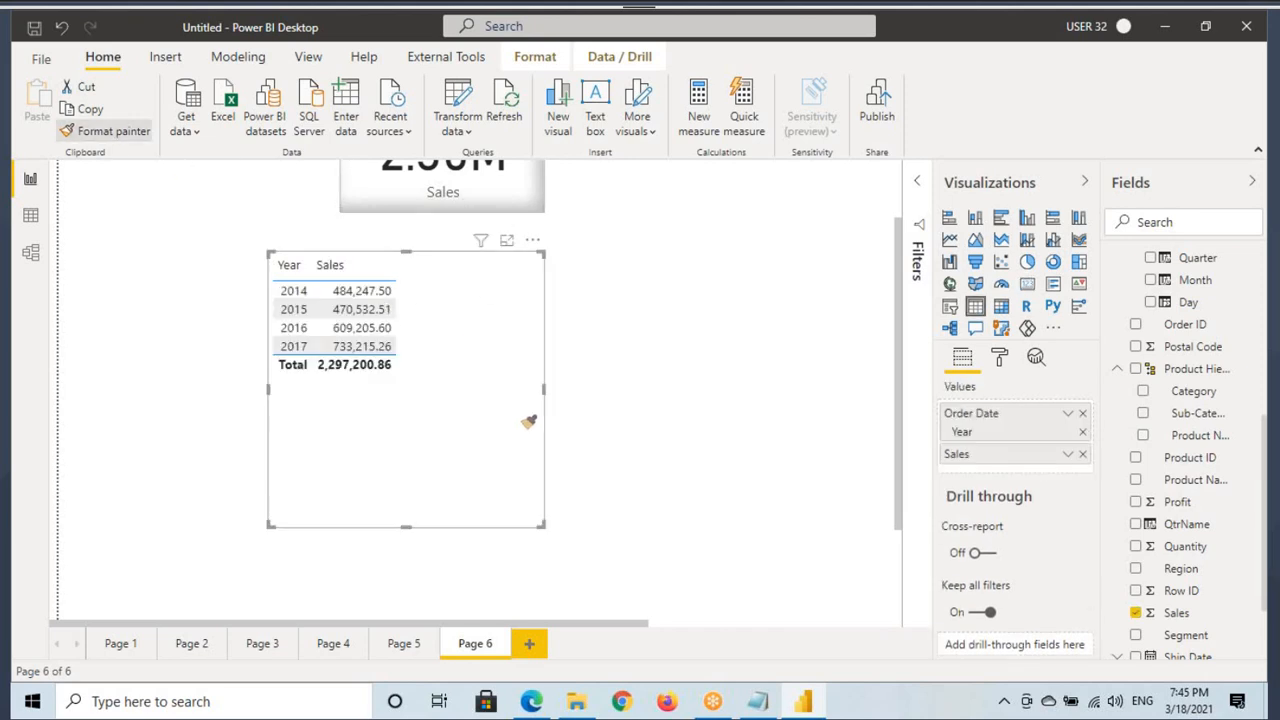
pyautogui.moveTo(543, 528)
pyautogui.mouseDown()
pyautogui.moveTo(503, 454)
pyautogui.moveTo(503, 480)
pyautogui.mouseUp()
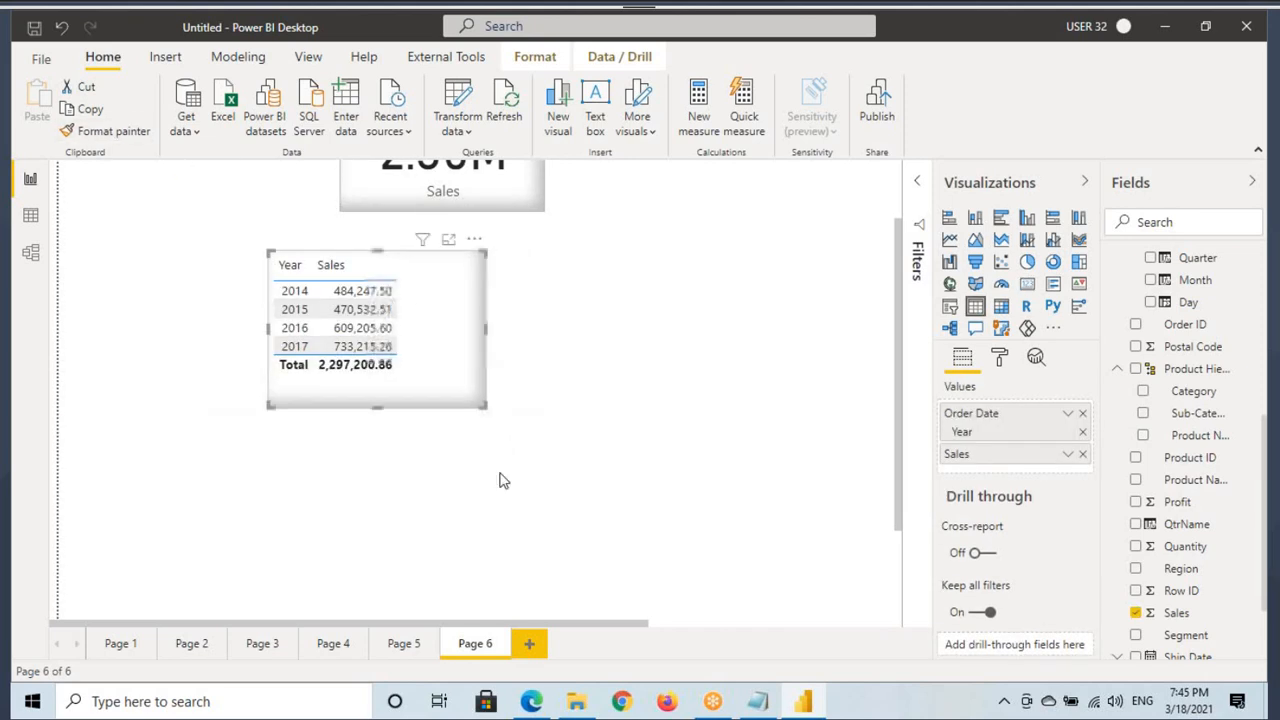
pyautogui.click(503, 480)
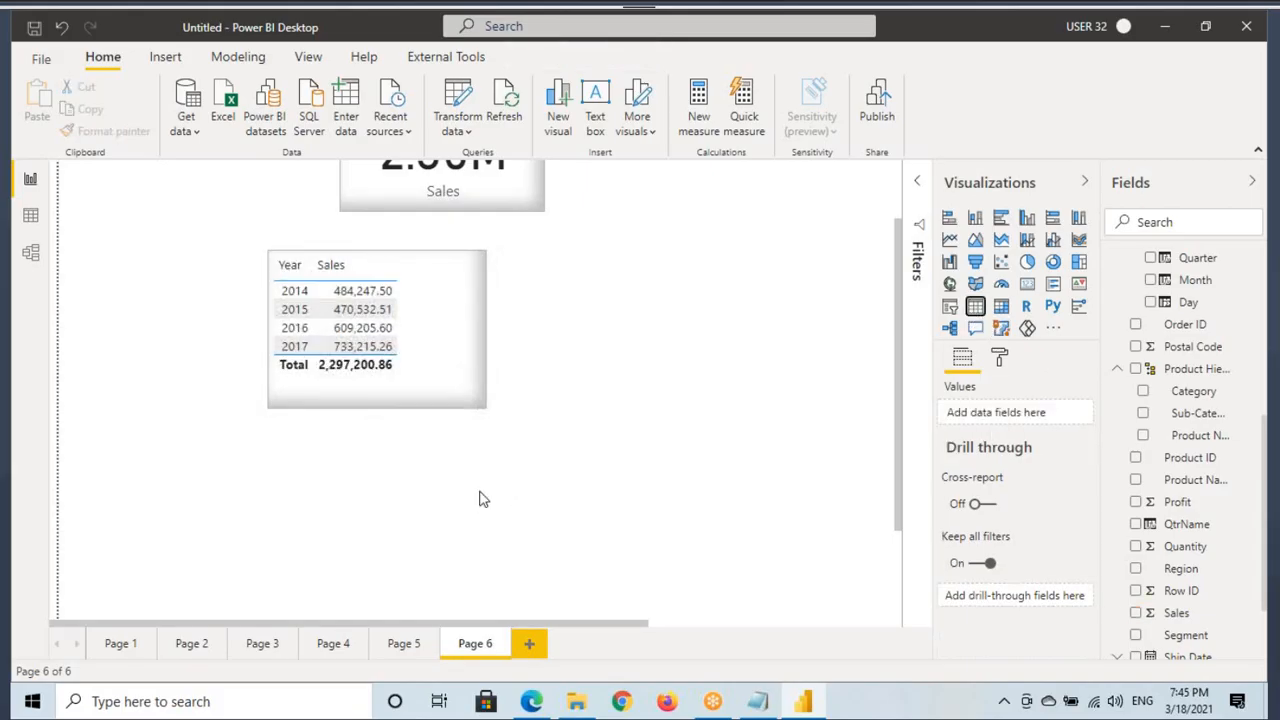
# Insert a second table beside the first with the calculated Year column set to Don't summarize, plus Sales.
pyautogui.moveTo(384, 518); pyautogui.dragTo(681, 458)
pyautogui.scroll(-2, 1232, 543)
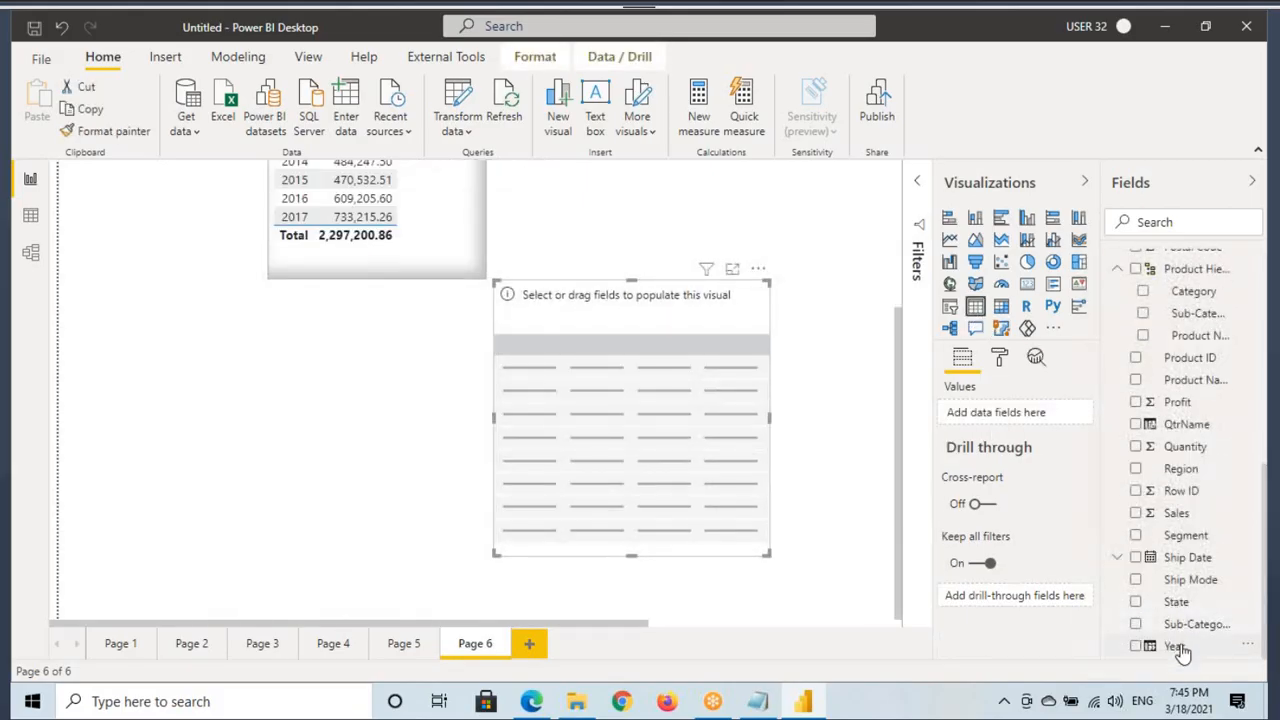
pyautogui.moveTo(1180, 650); pyautogui.dragTo(1000, 413)
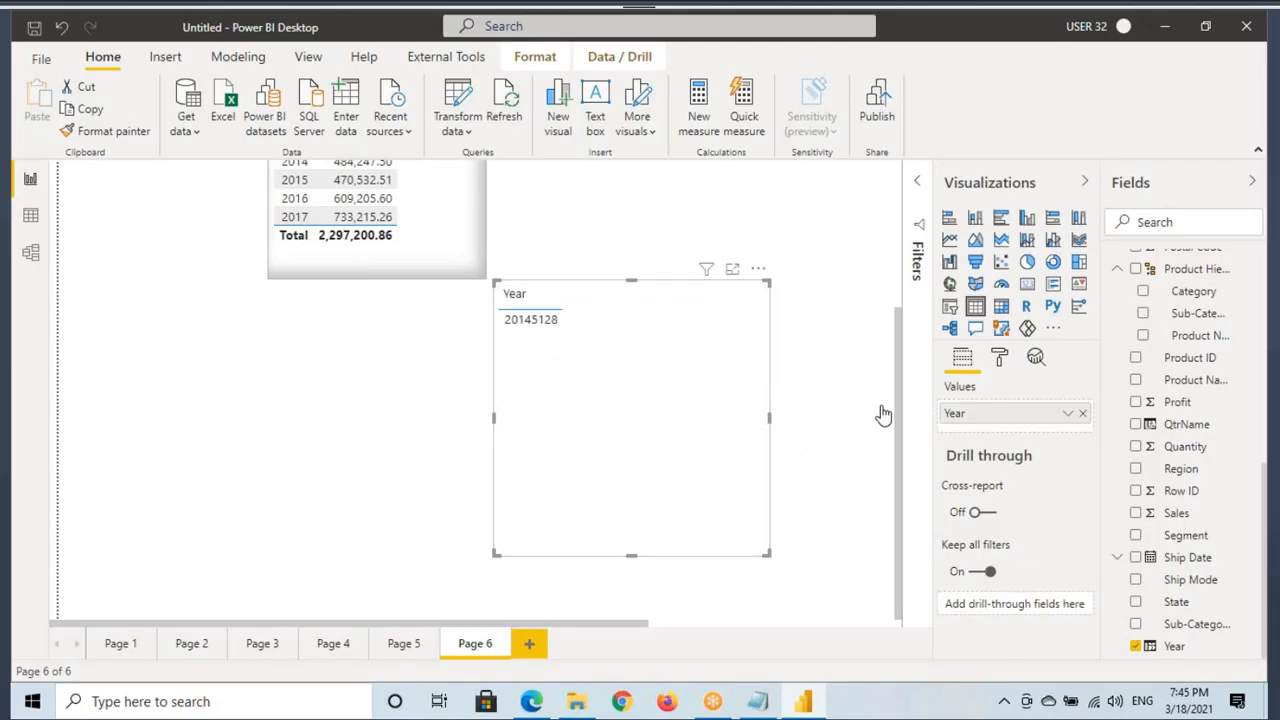
pyautogui.click(1068, 413)
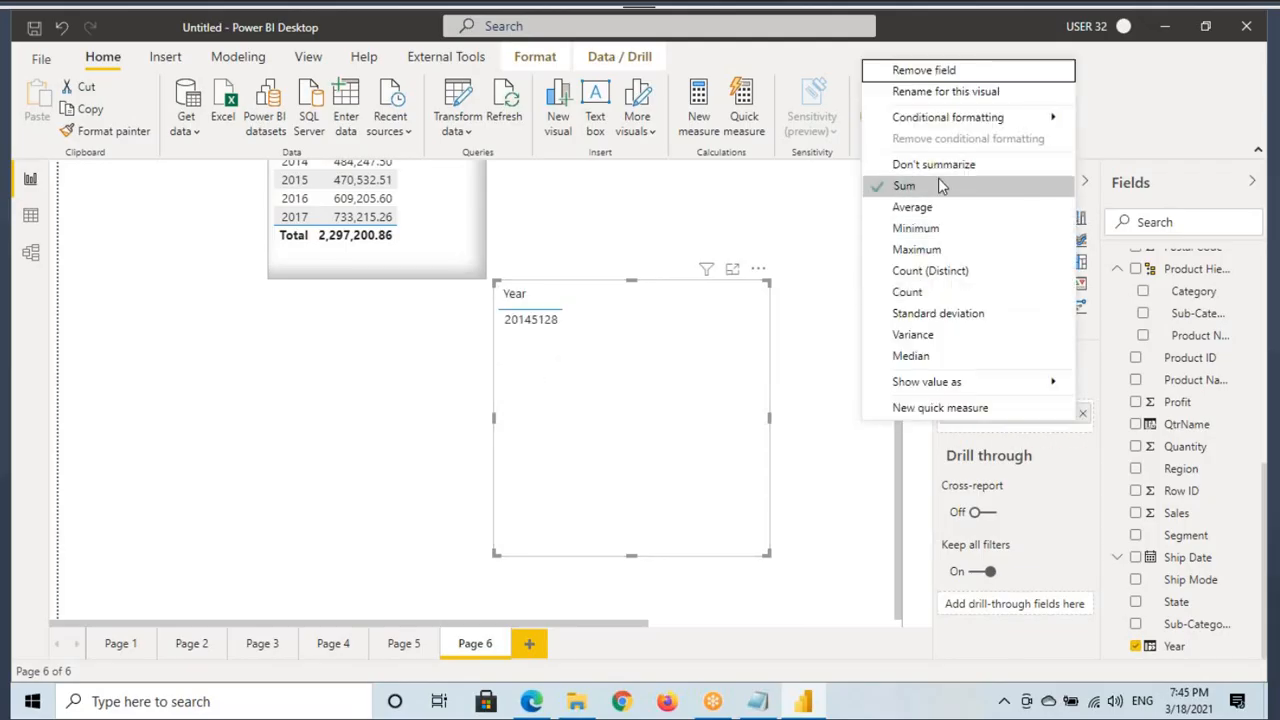
pyautogui.click(906, 163)
pyautogui.moveTo(1176, 513); pyautogui.dragTo(643, 331)
# Compare yearly sales in both tables, and remove the second table based on the calculated Year column.
pyautogui.scroll(3, 305, 470)
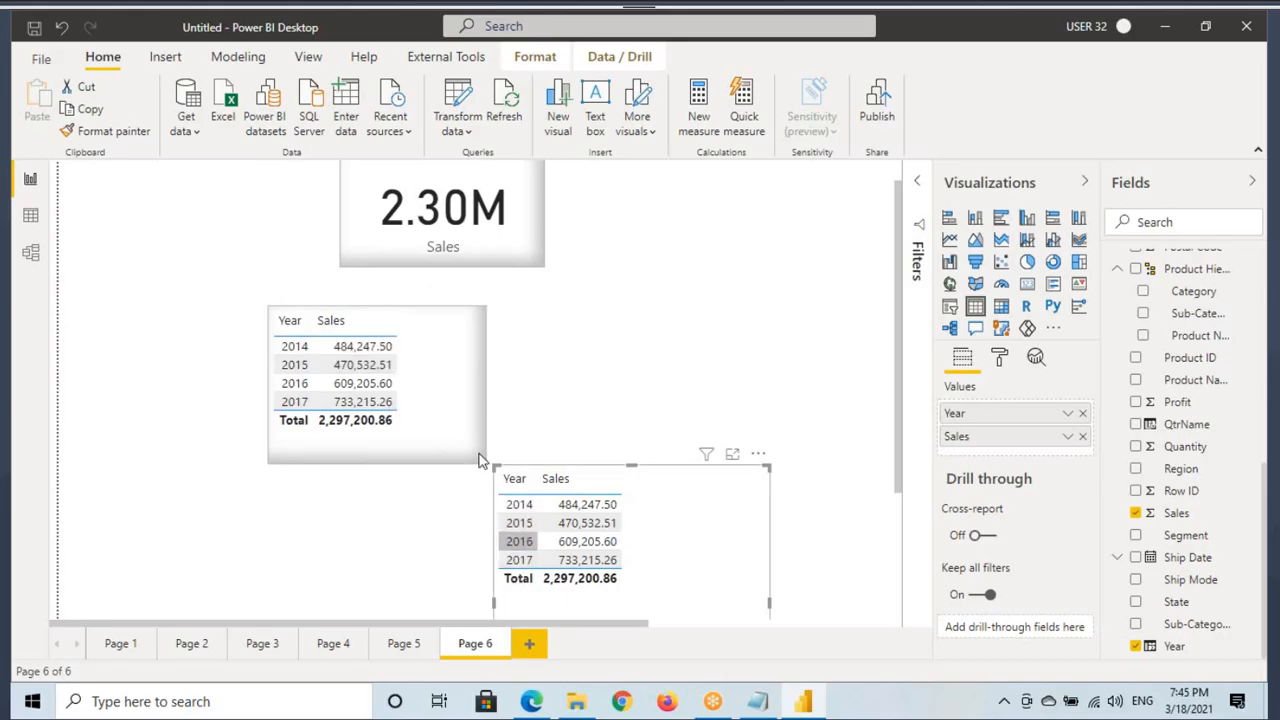
pyautogui.click(758, 454)
pyautogui.click(785, 517)
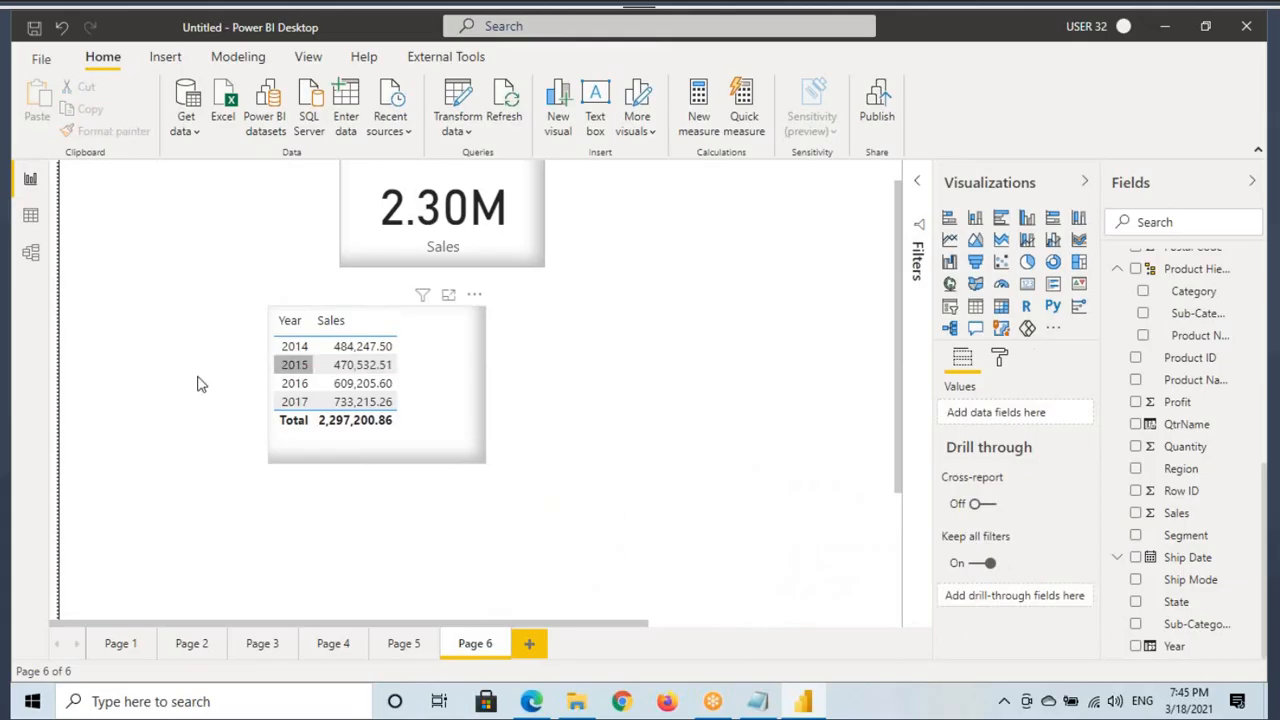
# Check the calculated QtrName column in the Orders table data, and return to the report page.
pyautogui.click(33, 218)
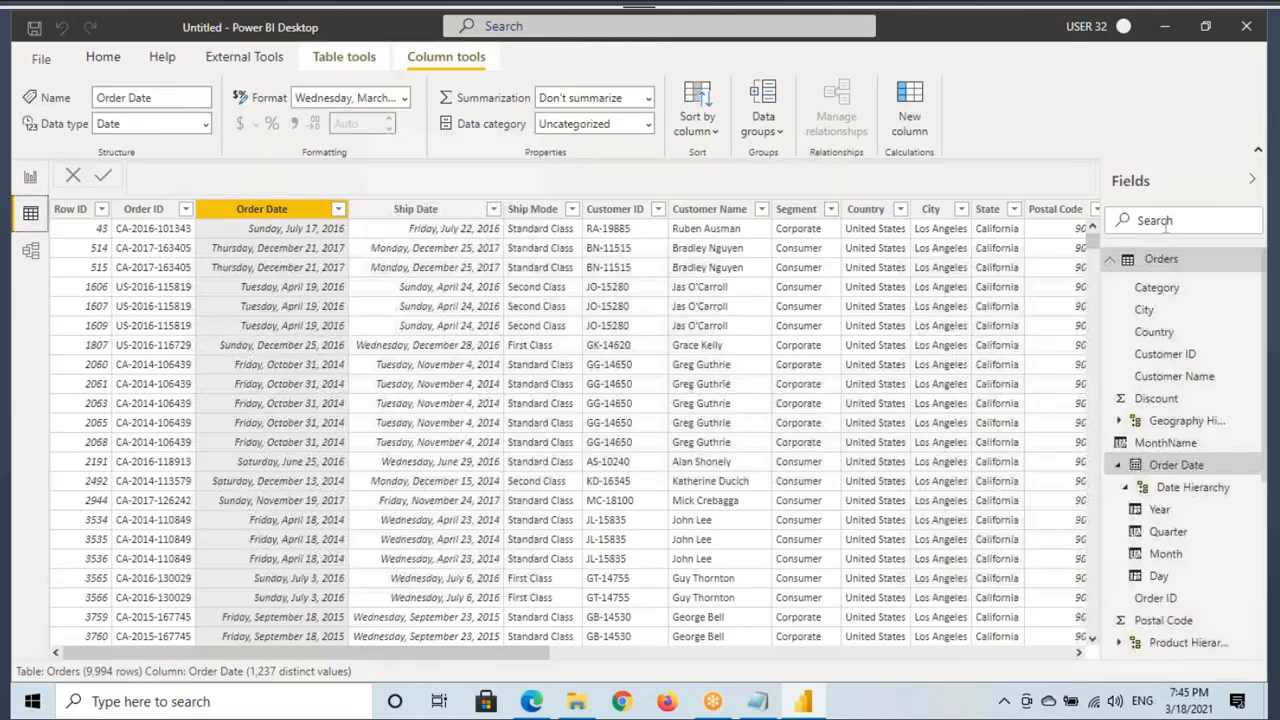
pyautogui.moveTo(437, 648); pyautogui.dragTo(965, 652)
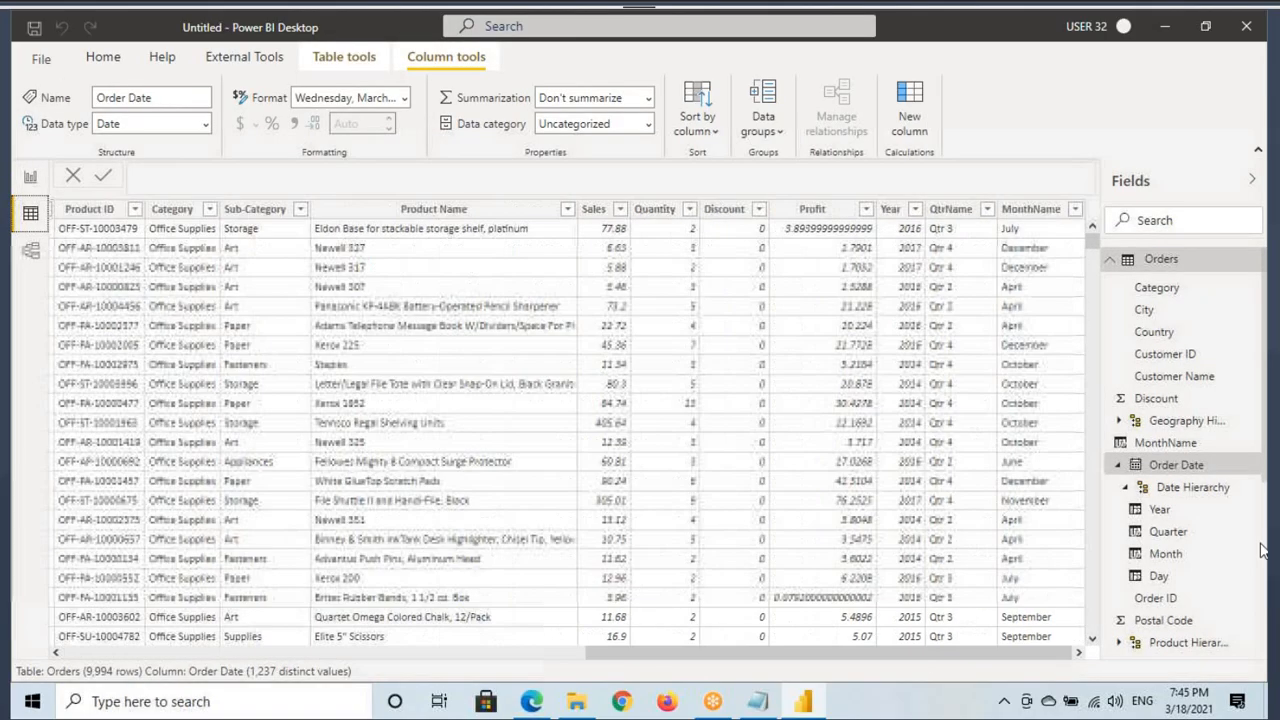
pyautogui.click(945, 209)
pyautogui.click(30, 177)
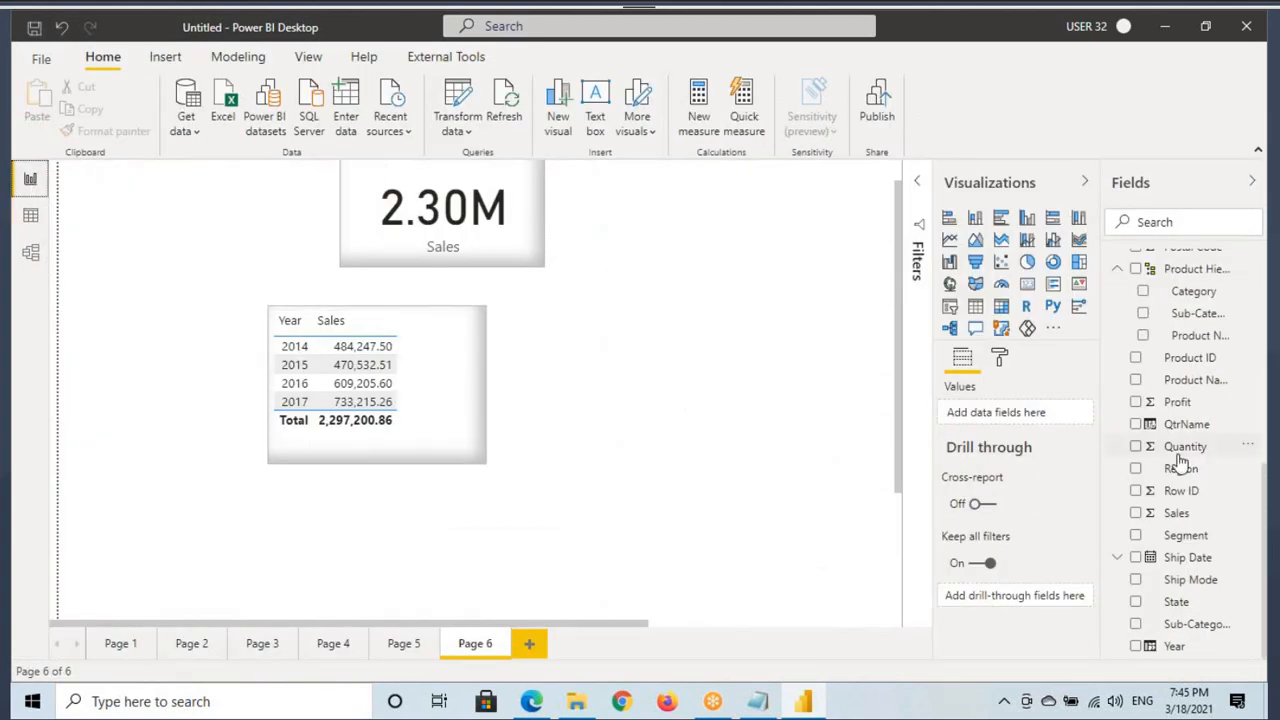
# Add Quarter and Month from Order Date's Date Hierarchy to the Year and Sales table, and enlarge the table.
pyautogui.scroll(4, 1186, 400)
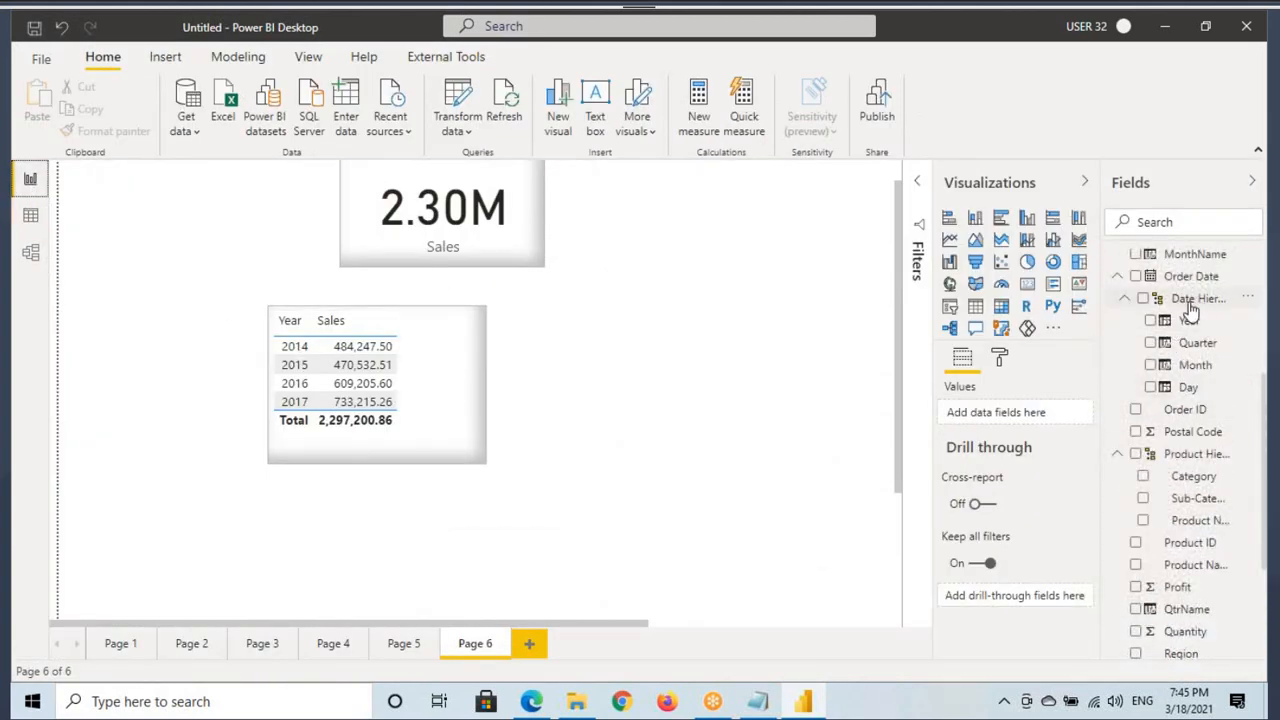
pyautogui.click(465, 418)
pyautogui.moveTo(1199, 345); pyautogui.dragTo(1010, 445)
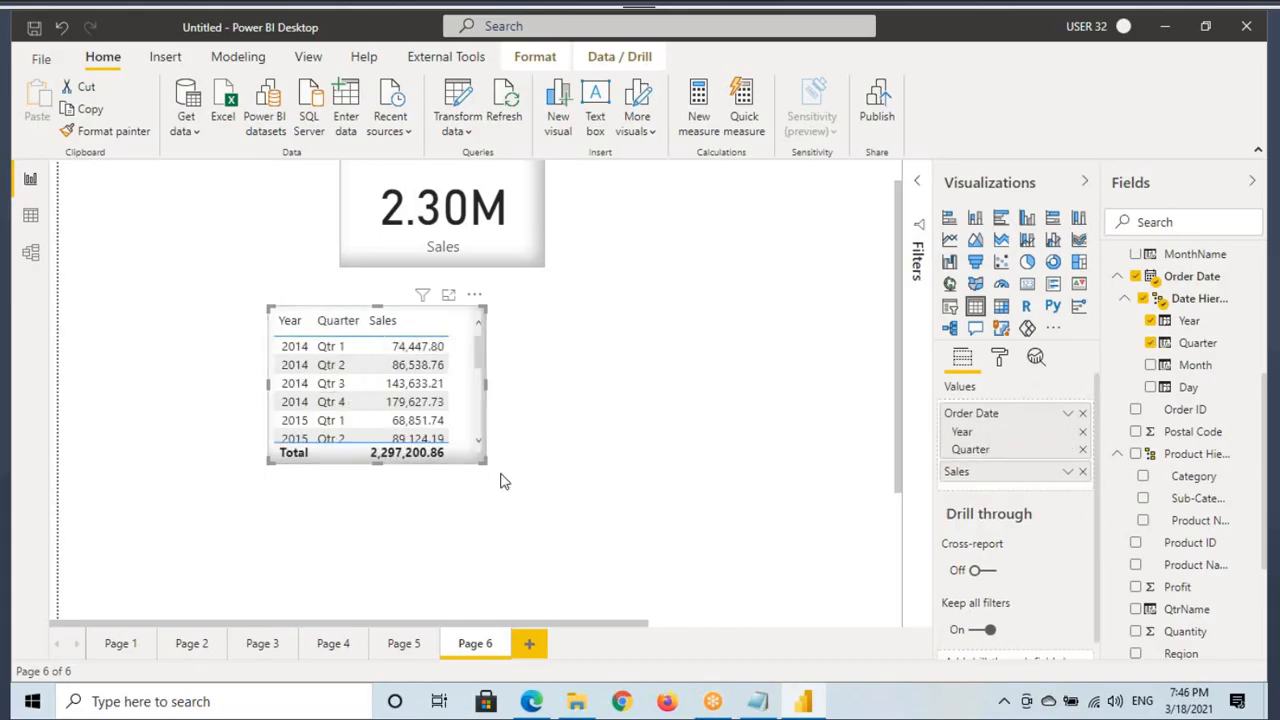
pyautogui.scroll(-1, 500, 480)
pyautogui.moveTo(480, 447); pyautogui.dragTo(684, 578)
pyautogui.moveTo(1186, 370); pyautogui.dragTo(1005, 462)
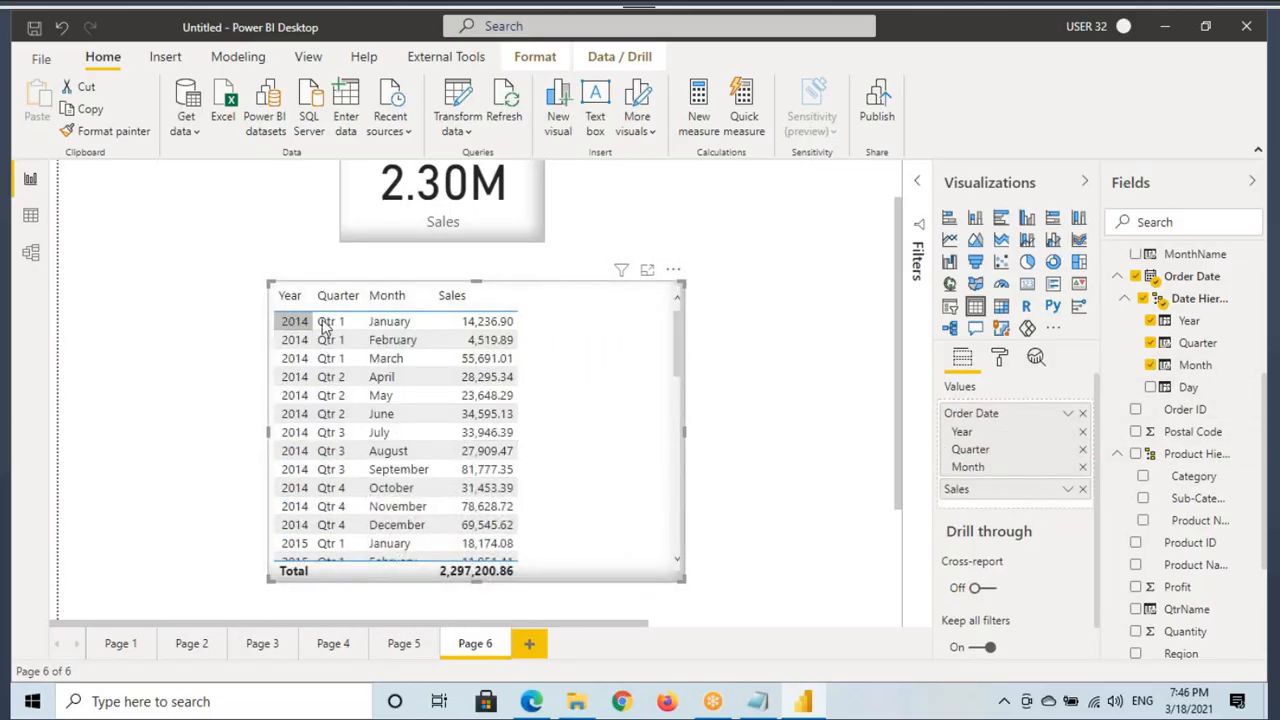
# Remove the Date Hierarchy sales table from Page 6.
pyautogui.click(673, 270)
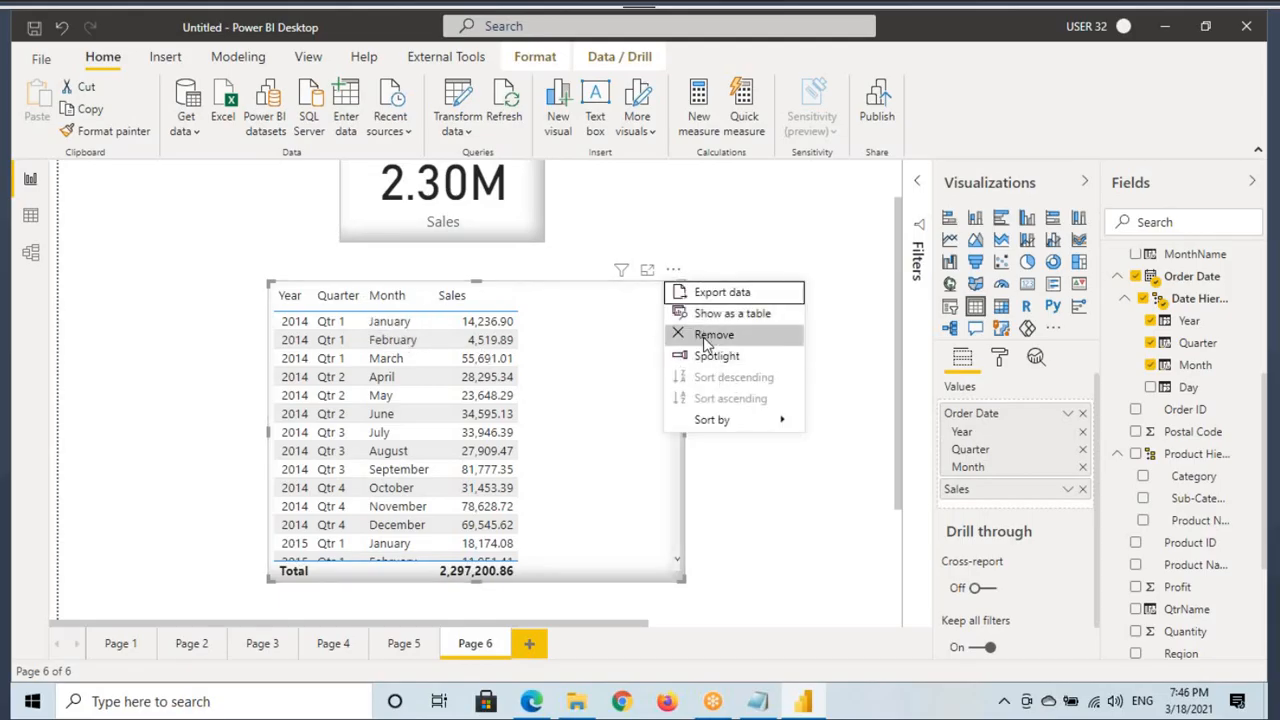
pyautogui.click(712, 334)
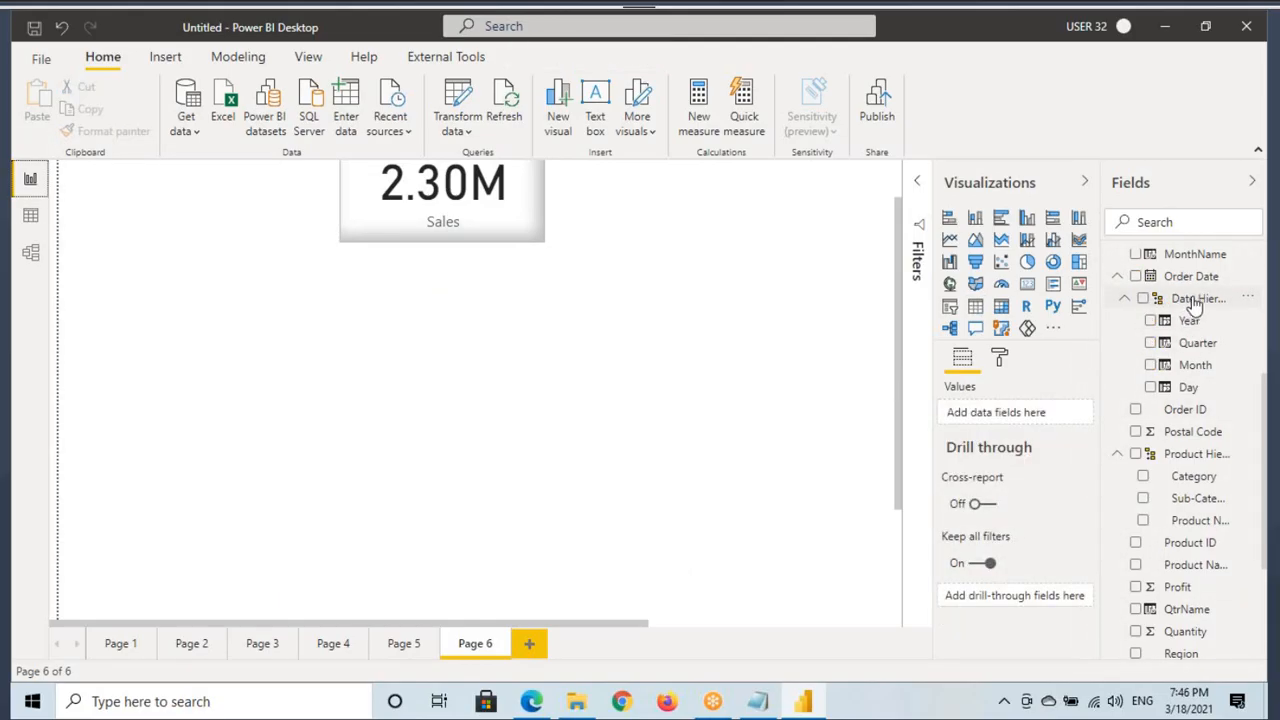
pyautogui.scroll(1, 556, 374)
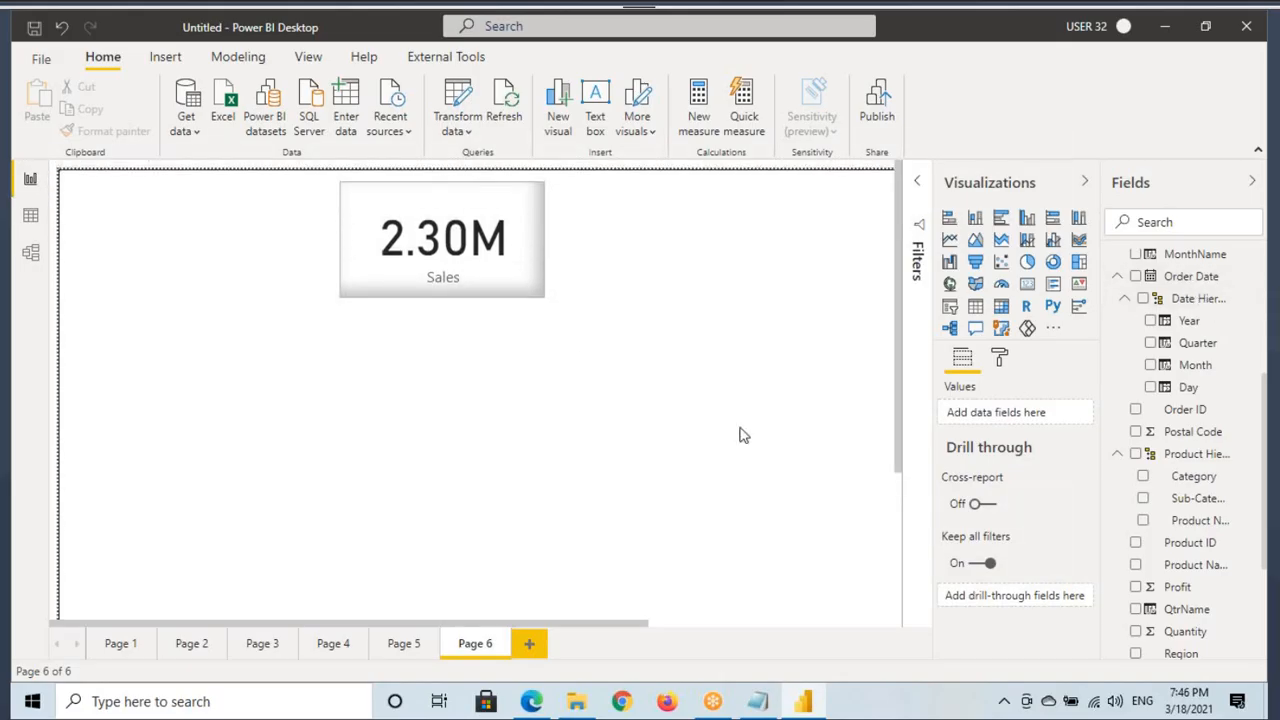
# Insert a widened stacked column chart below the Sales card, with Order Date's full Date Hierarchy as axis and Sales as values.
pyautogui.click(975, 220)
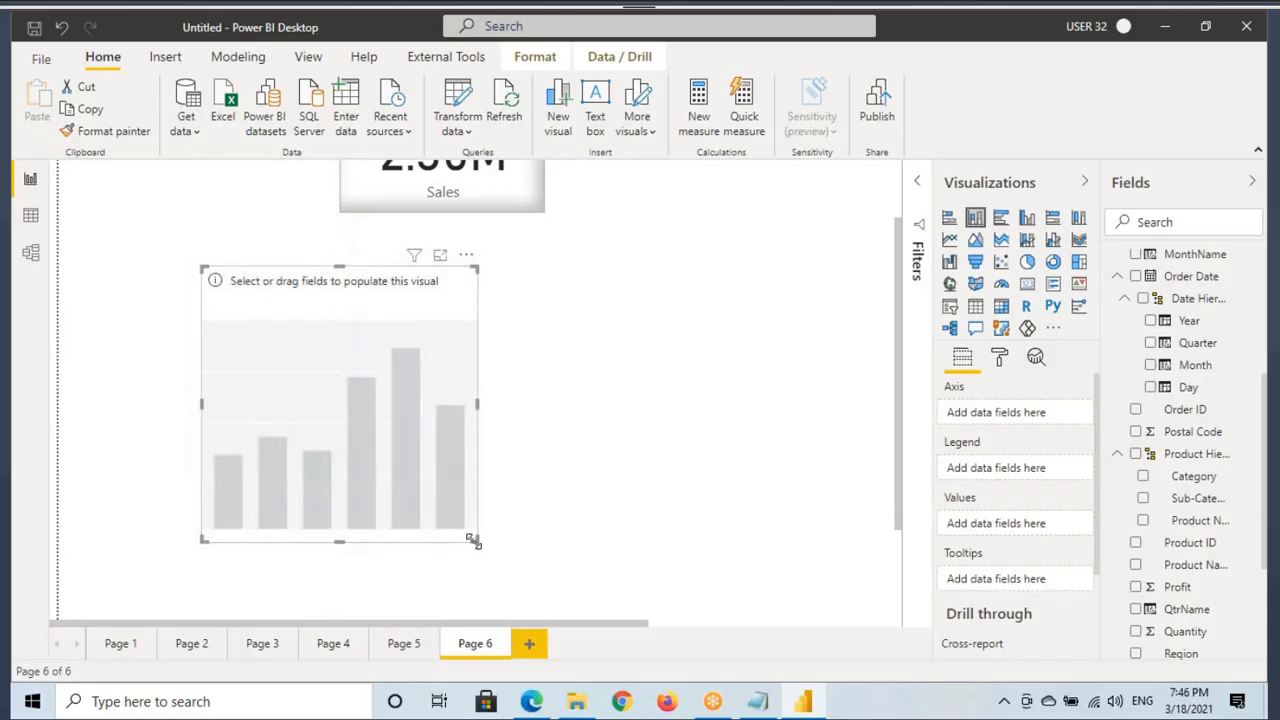
pyautogui.moveTo(476, 539); pyautogui.dragTo(589, 524)
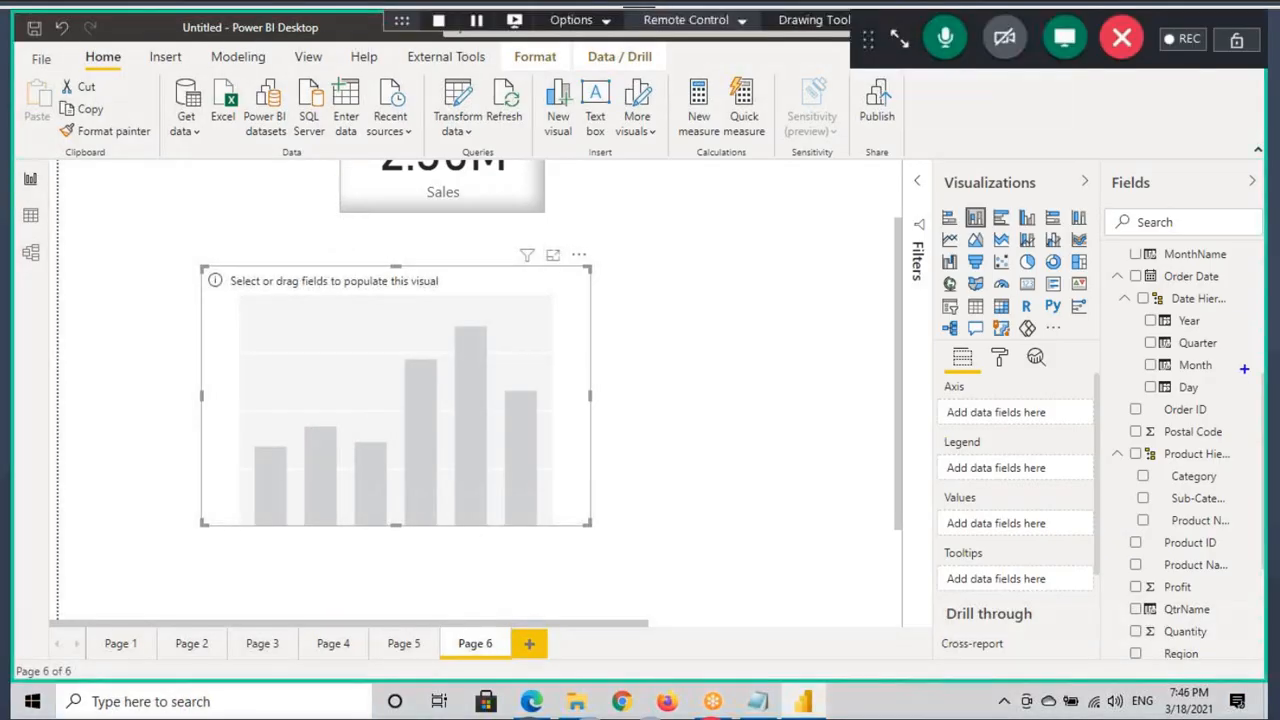
pyautogui.moveTo(1200, 284)
pyautogui.mouseDown()
pyautogui.moveTo(1120, 268)
pyautogui.moveTo(1199, 291)
pyautogui.moveTo(520, 350)
pyautogui.mouseUp()
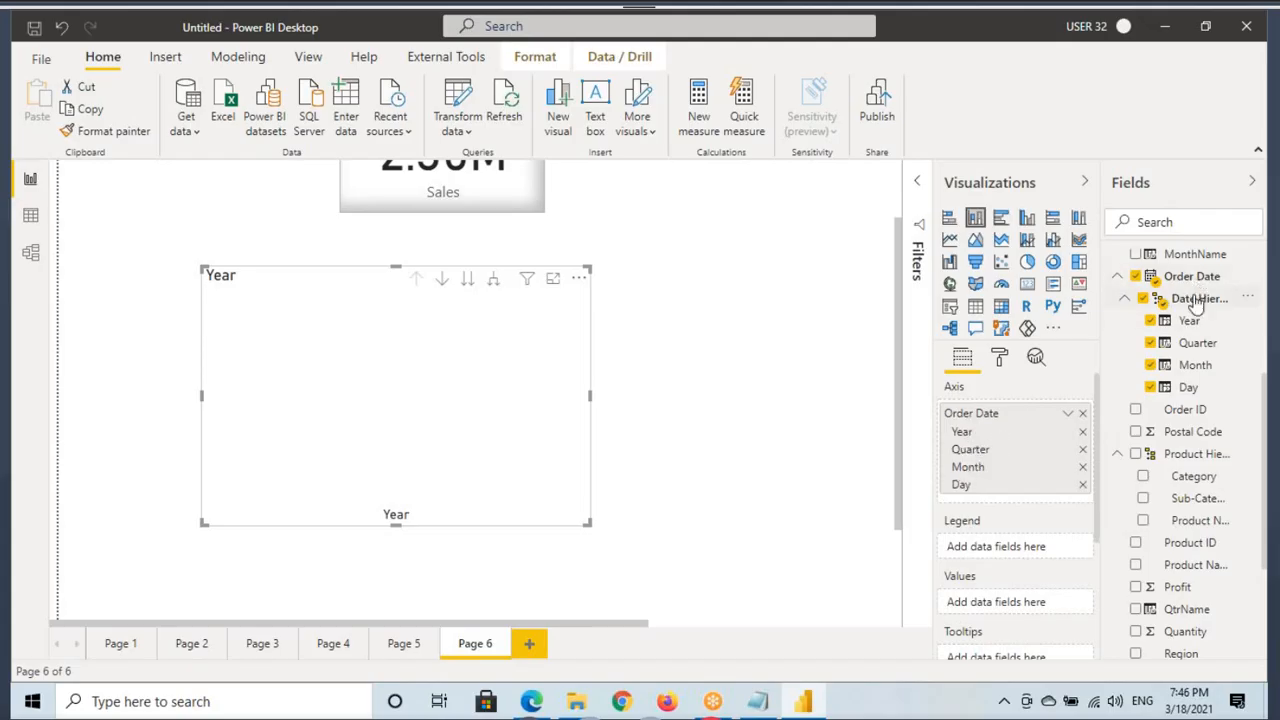
pyautogui.scroll(-3, 1170, 500)
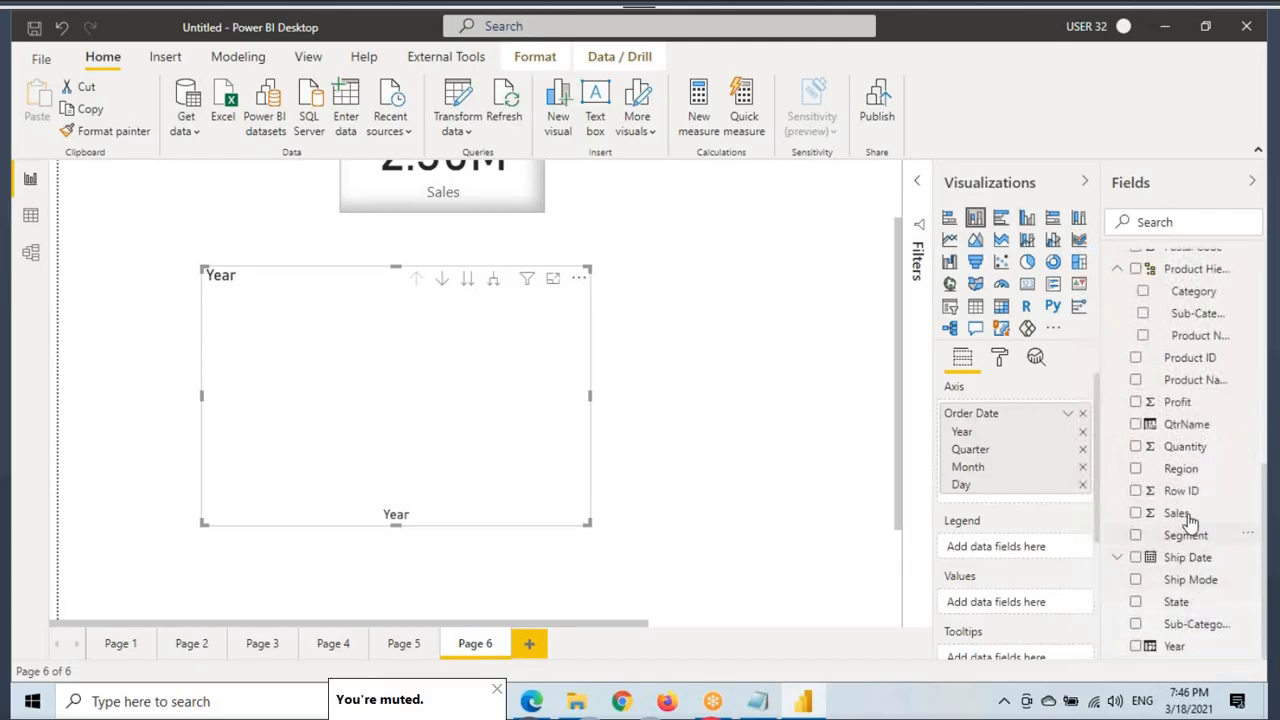
pyautogui.moveTo(1176, 513); pyautogui.dragTo(443, 420)
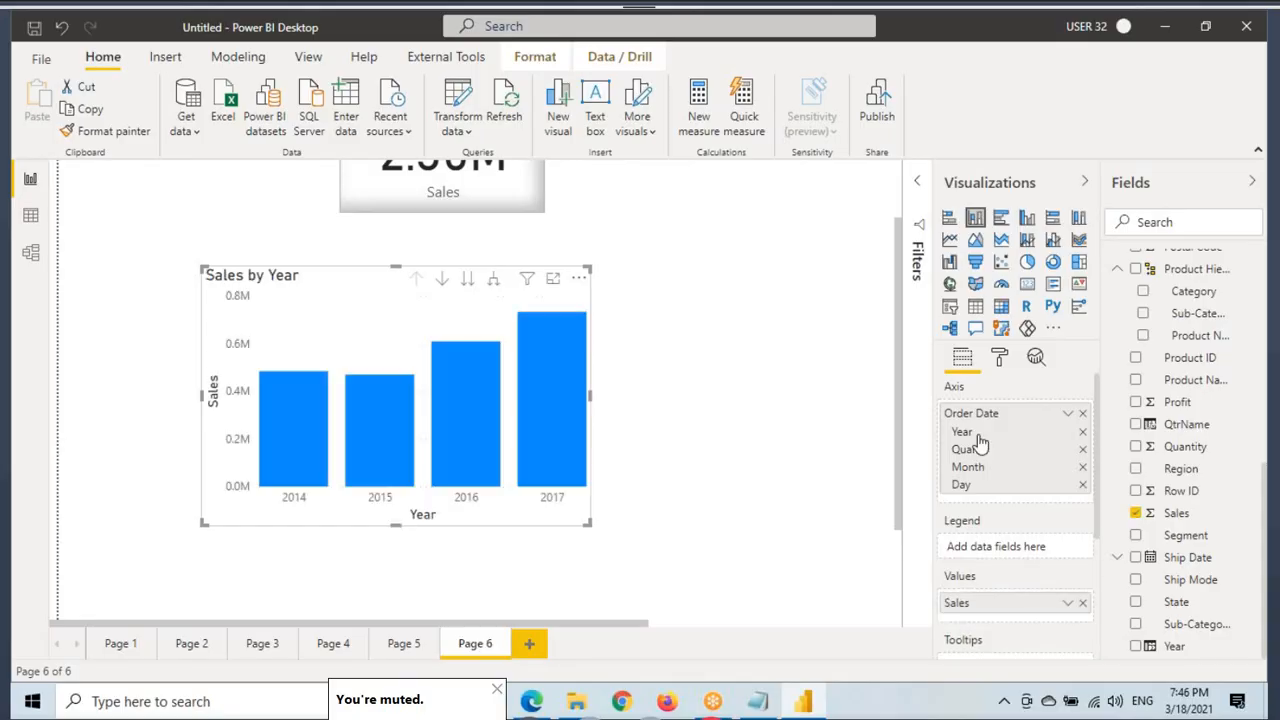
pyautogui.scroll(1, 428, 329)
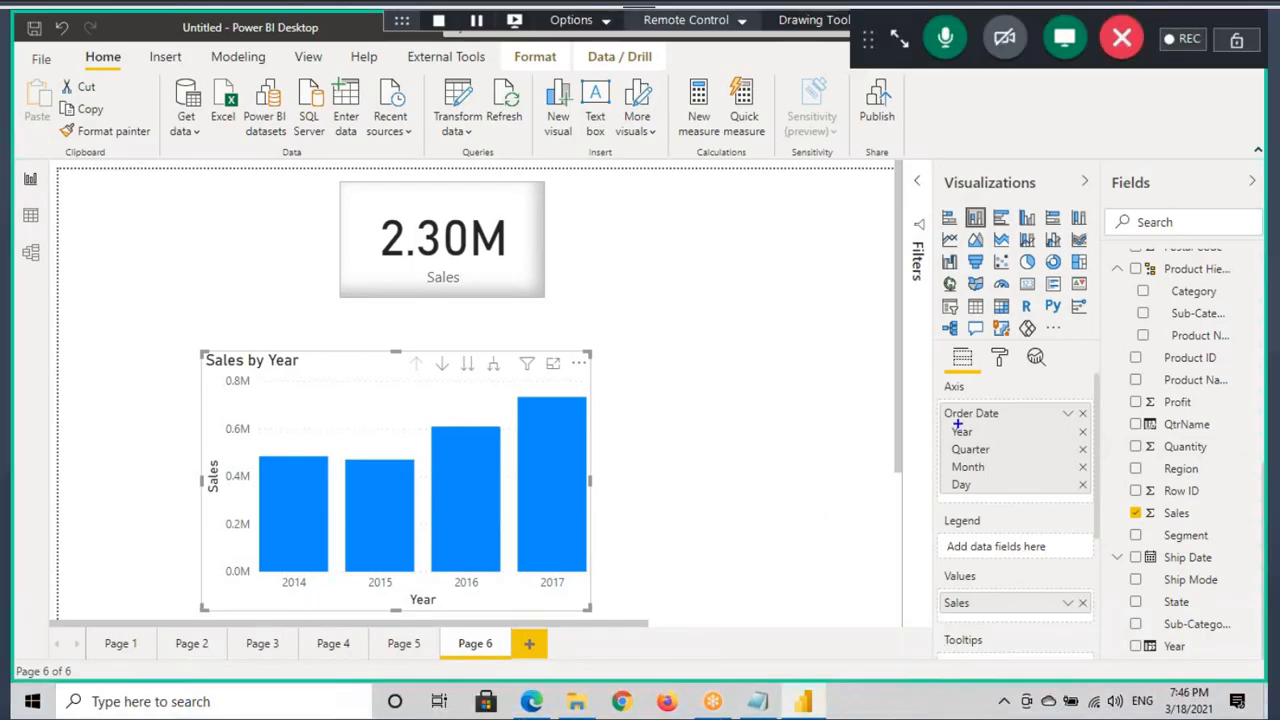
pyautogui.moveTo(972, 412)
pyautogui.mouseDown()
pyautogui.moveTo(690, 392)
pyautogui.moveTo(512, 425)
pyautogui.moveTo(606, 475)
pyautogui.mouseUp()
pyautogui.moveTo(978, 576)
pyautogui.mouseDown()
pyautogui.moveTo(960, 617)
pyautogui.moveTo(945, 535)
pyautogui.mouseUp()
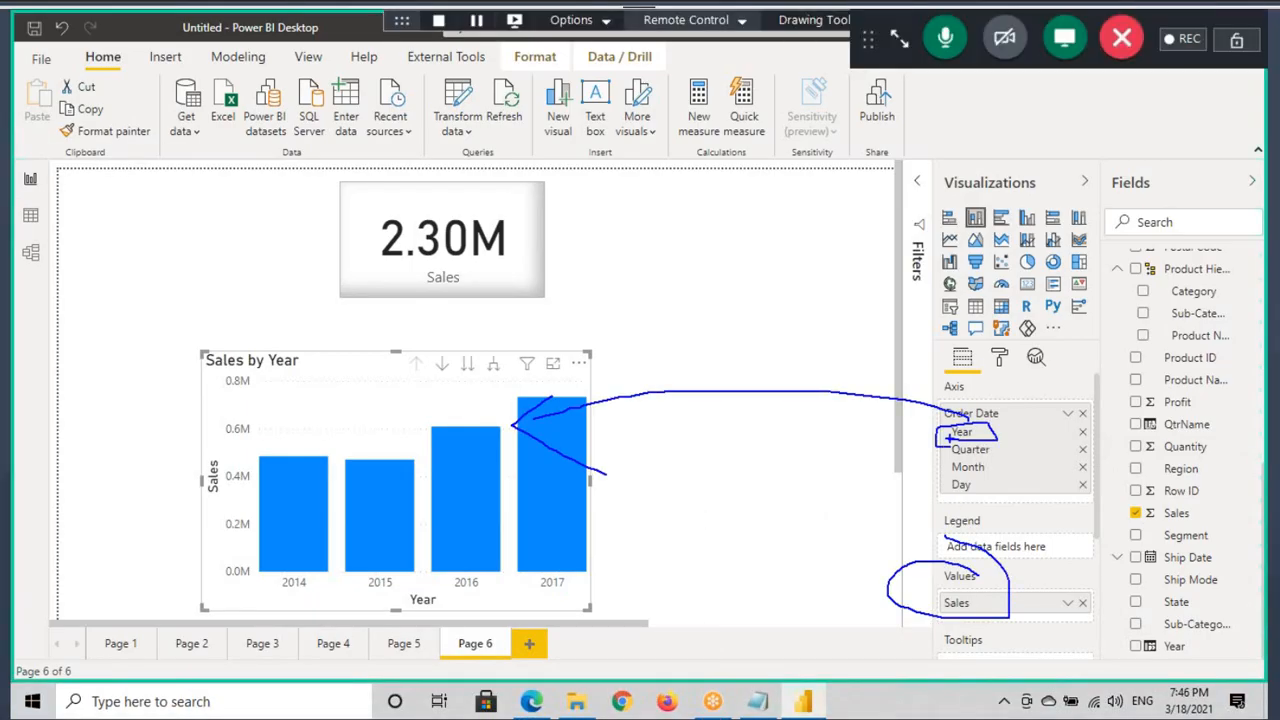
pyautogui.moveTo(948, 439)
pyautogui.mouseDown()
pyautogui.moveTo(850, 522)
pyautogui.moveTo(932, 580)
pyautogui.moveTo(894, 575)
pyautogui.mouseUp()
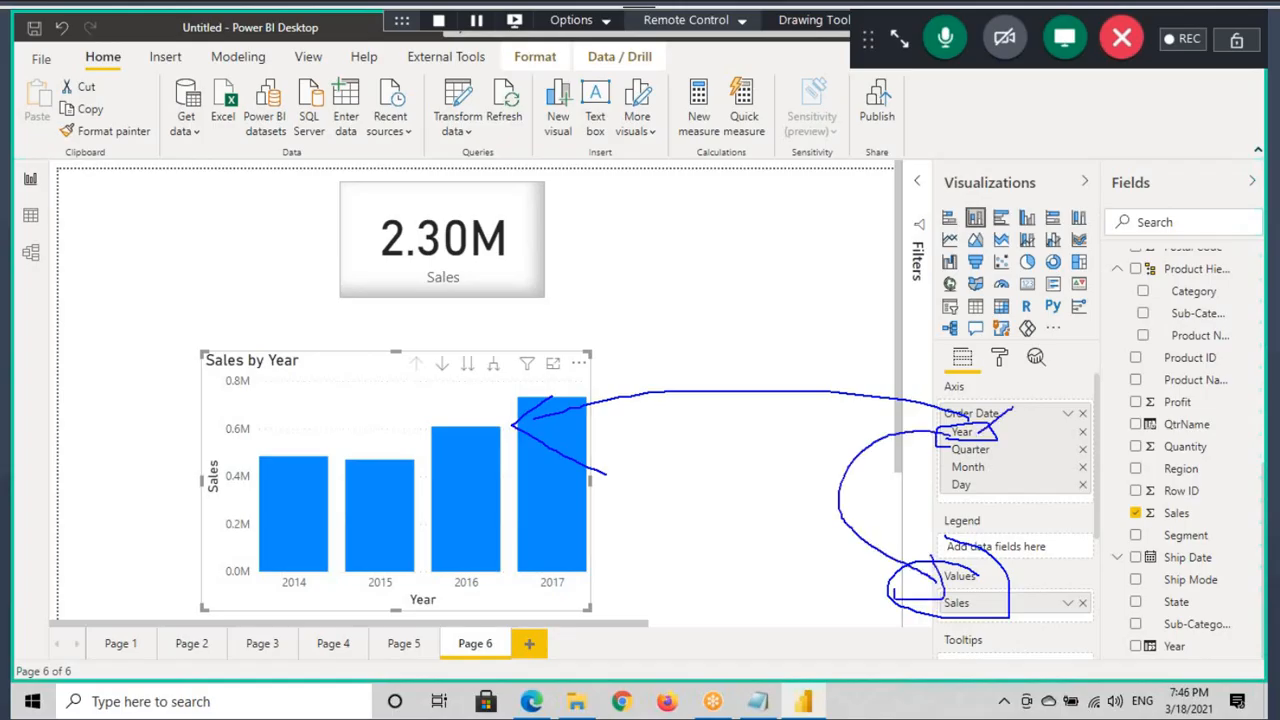
pyautogui.moveTo(986, 612); pyautogui.dragTo(1052, 571)
pyautogui.press('Escape')
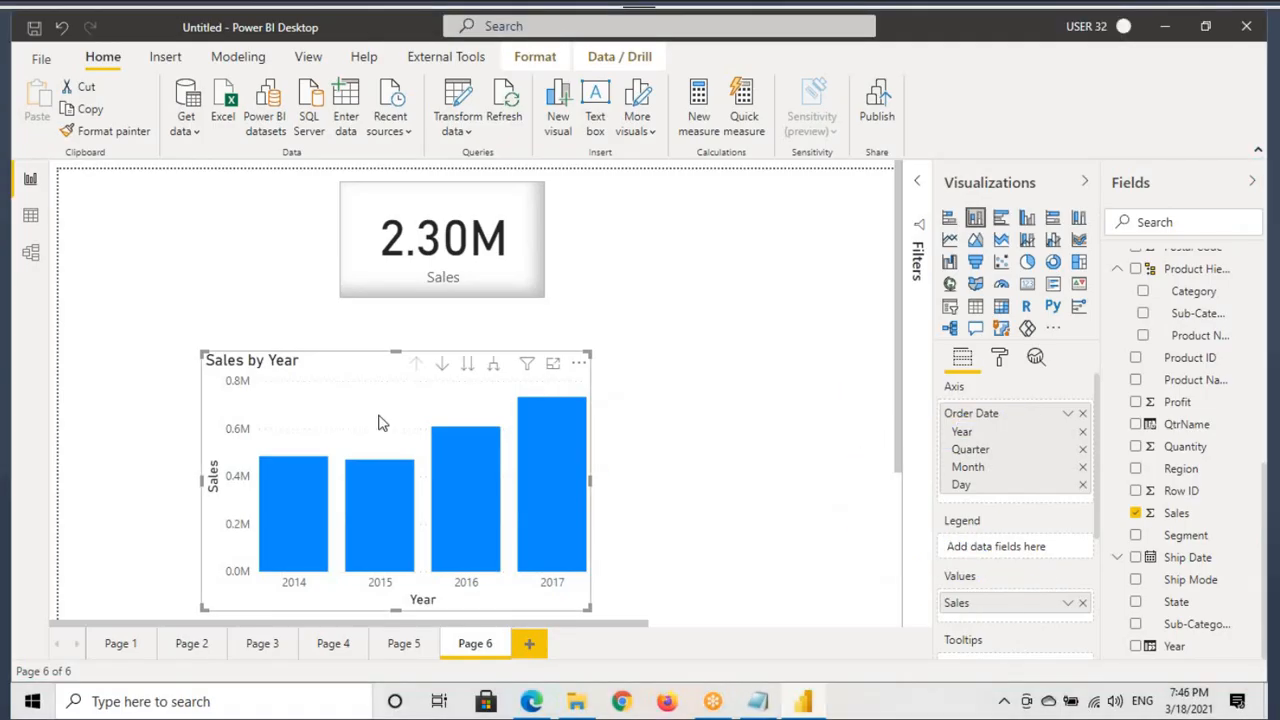
# Copy the formatting of Page 2's upper Sales by Sub-Category chart to Page 6's Sales by Year chart with Format painter.
pyautogui.click(192, 645)
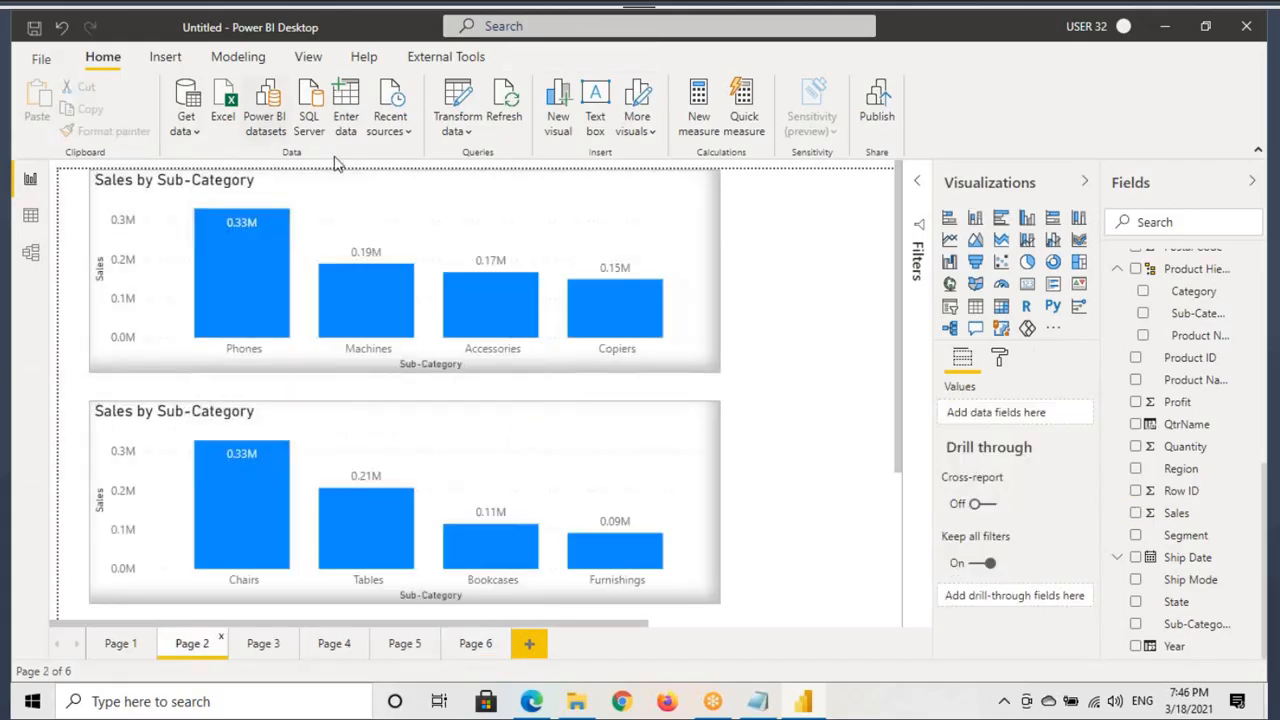
pyautogui.click(105, 131)
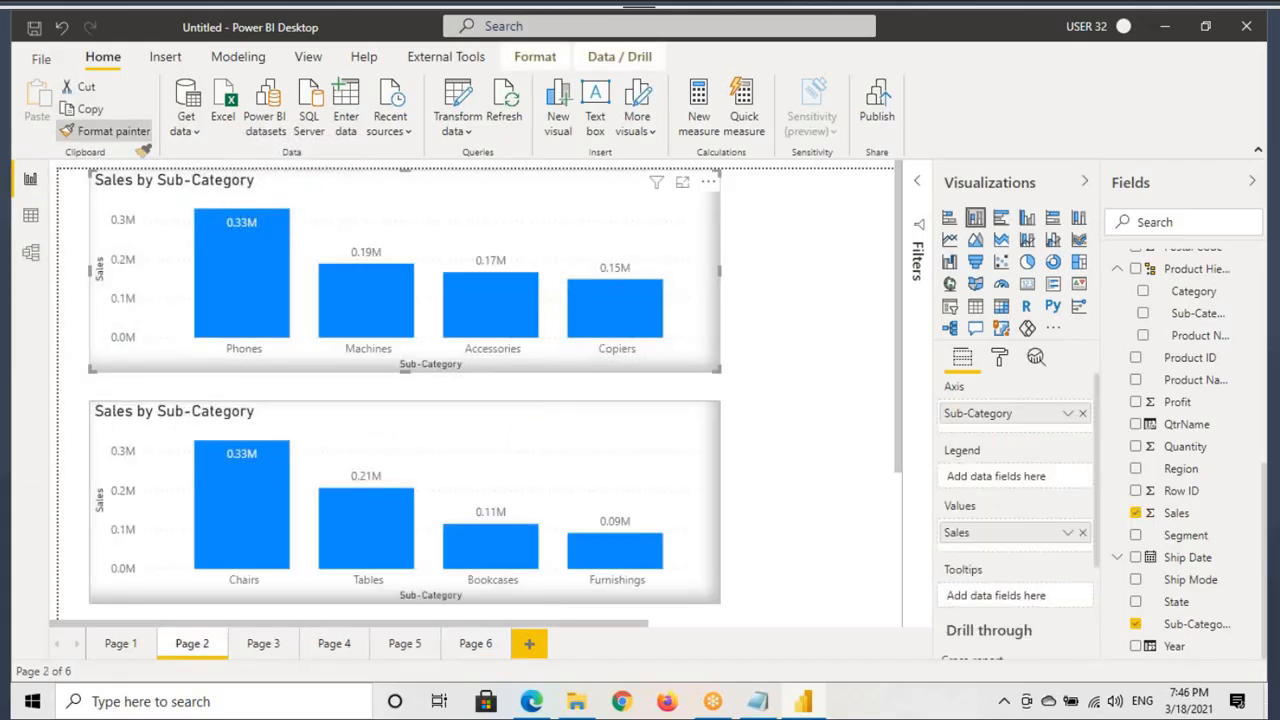
pyautogui.click(476, 643)
pyautogui.click(440, 406)
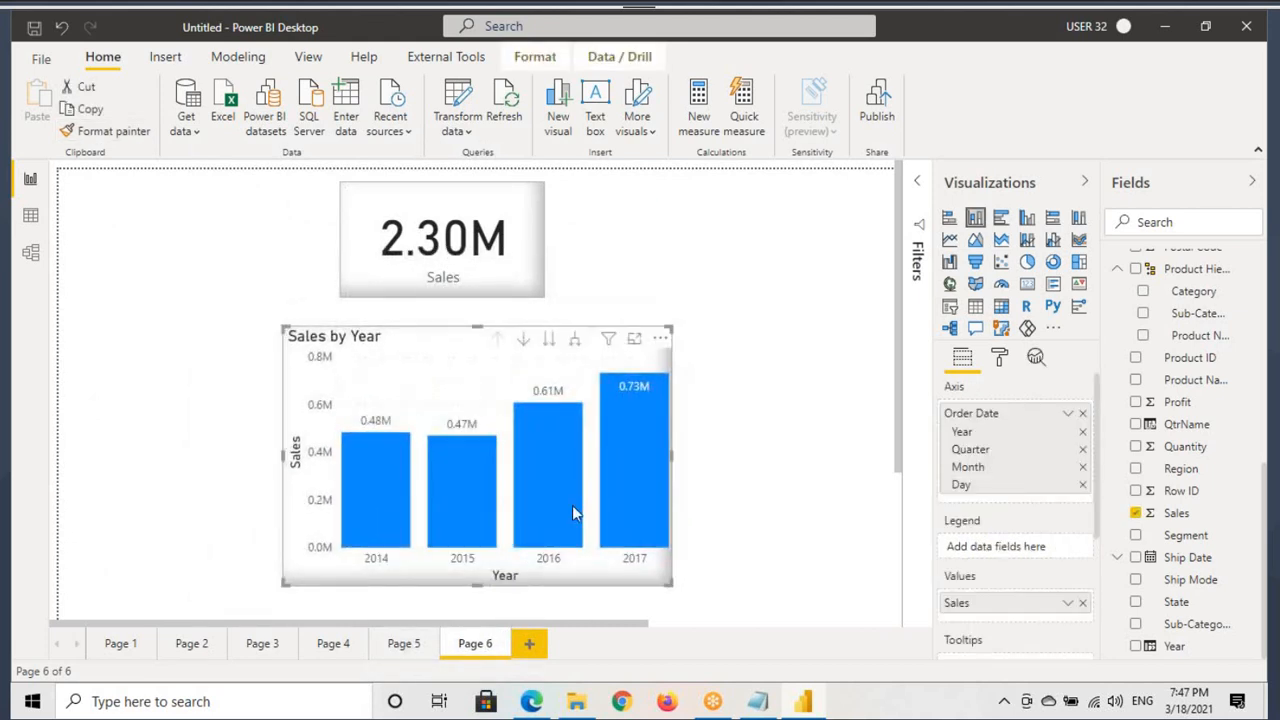
# Move the Sales card to the page's upper-left corner, and place the Sales by Year chart beside it, widened.
pyautogui.moveTo(485, 255); pyautogui.dragTo(203, 253)
pyautogui.moveTo(391, 366); pyautogui.dragTo(405, 269)
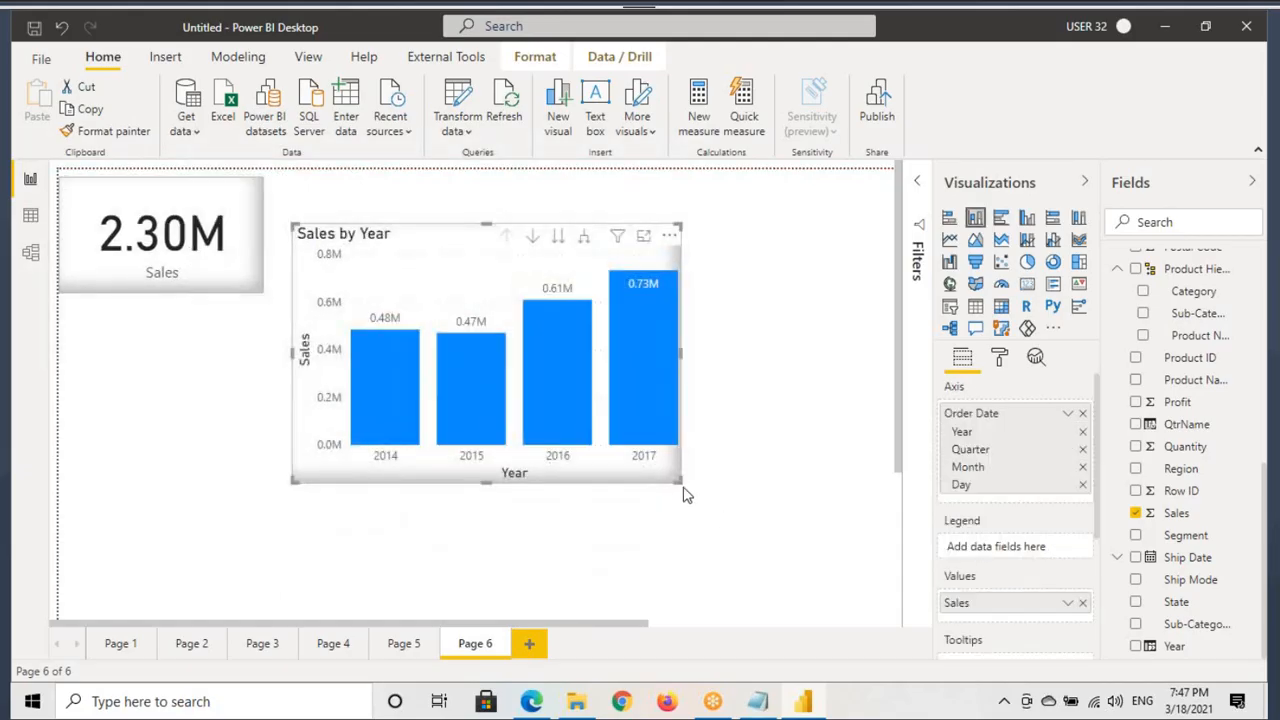
pyautogui.moveTo(680, 487); pyautogui.dragTo(814, 500)
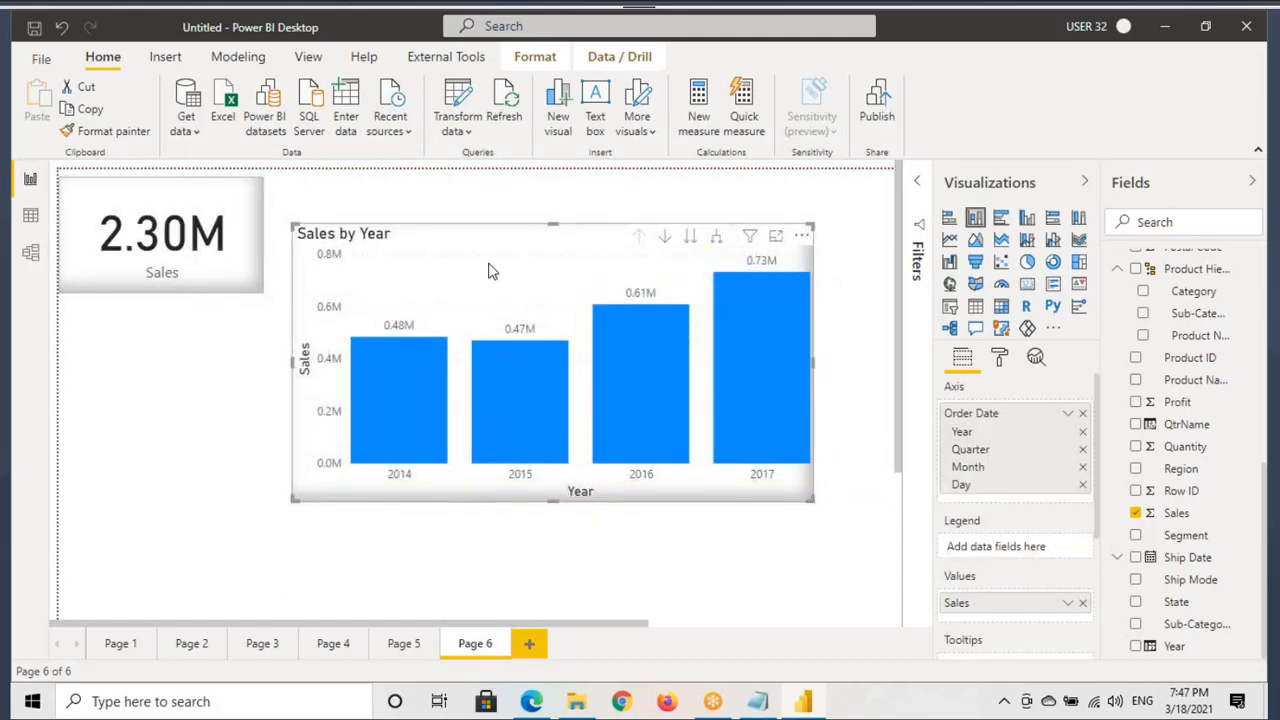
# Go to the Quarter level in the Sales by Year chart, and examine each quarter's sales summed over all years.
pyautogui.click(690, 238)
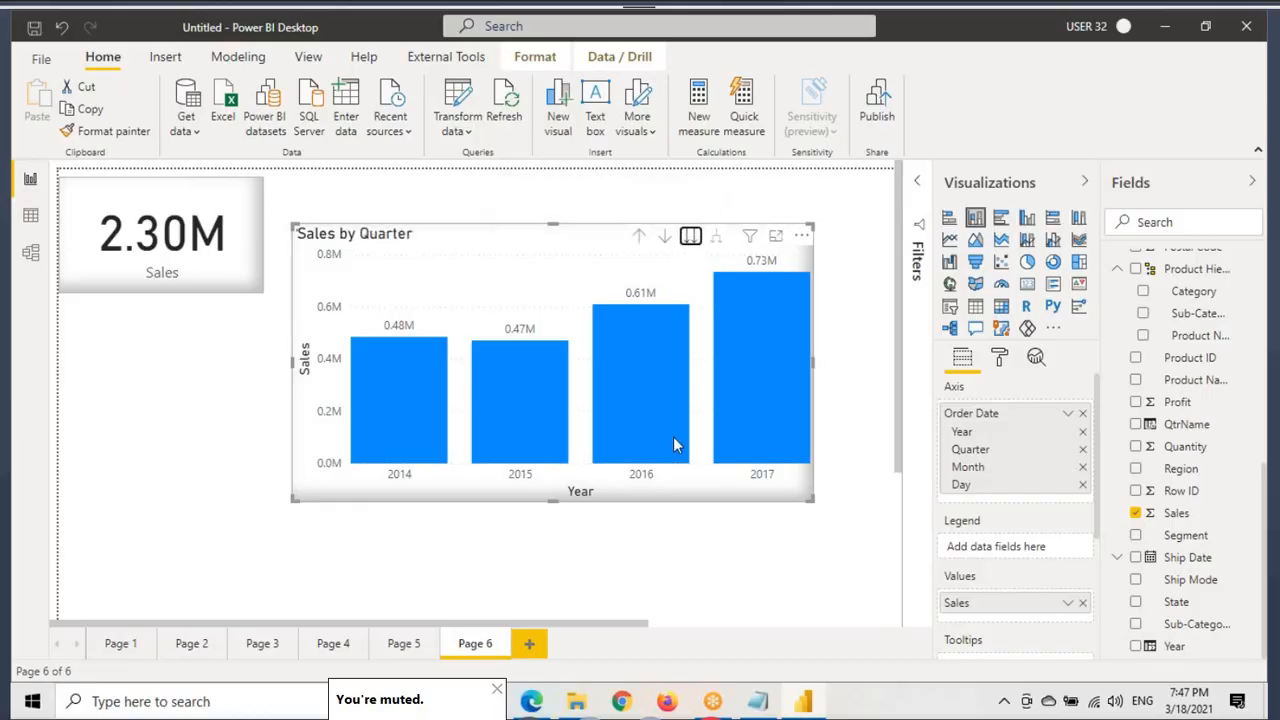
pyautogui.hotkey('ctrl', '2')
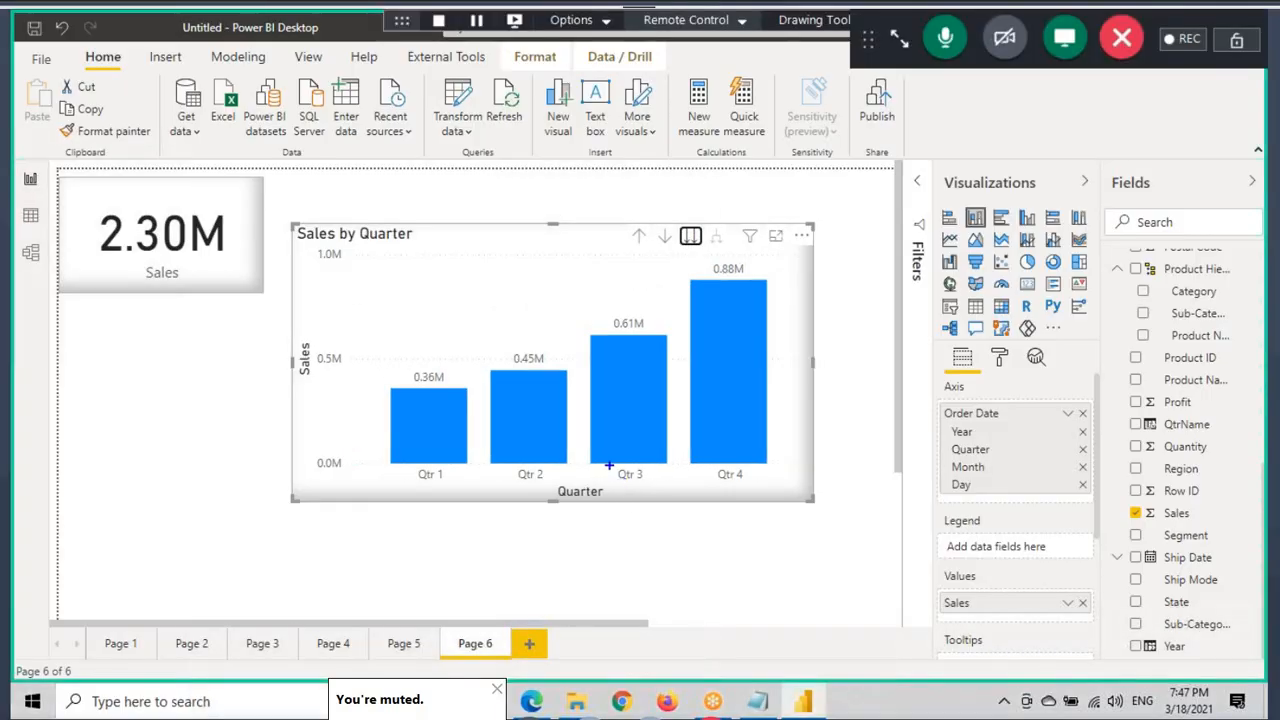
pyautogui.moveTo(613, 461); pyautogui.dragTo(664, 488)
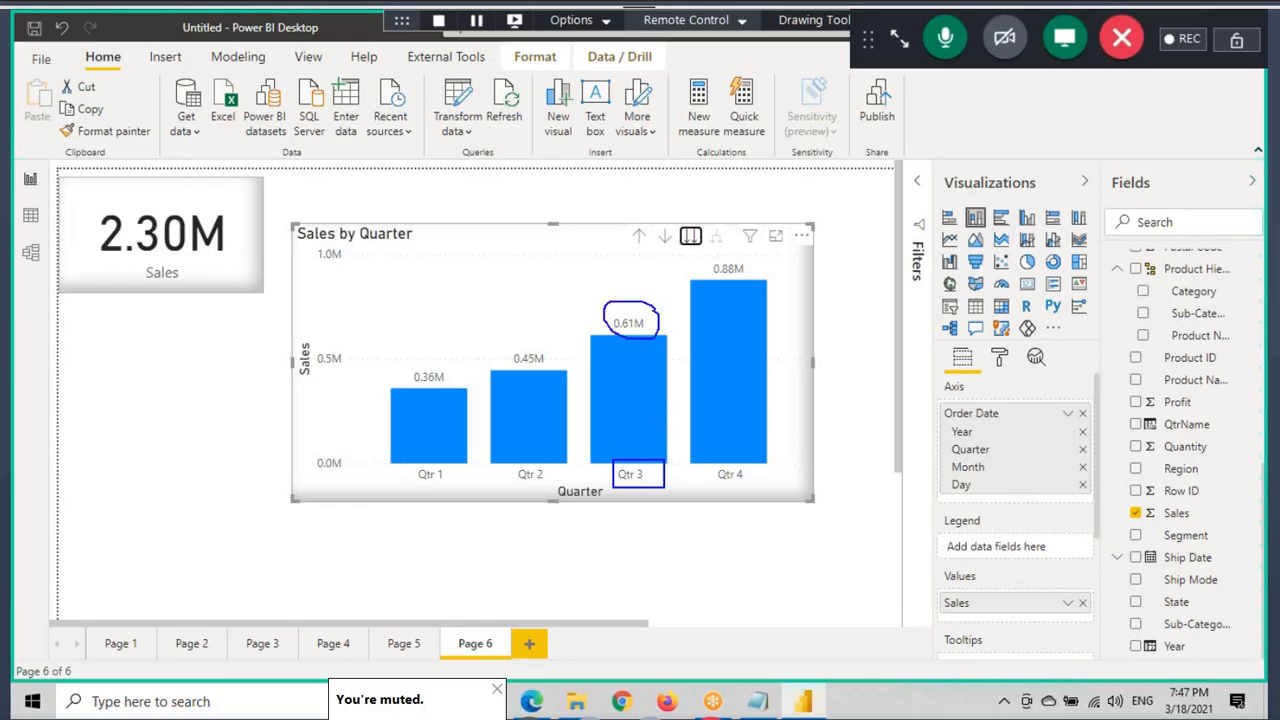
pyautogui.moveTo(628, 302)
pyautogui.mouseDown()
pyautogui.moveTo(627, 262)
pyautogui.moveTo(661, 282)
pyautogui.mouseUp()
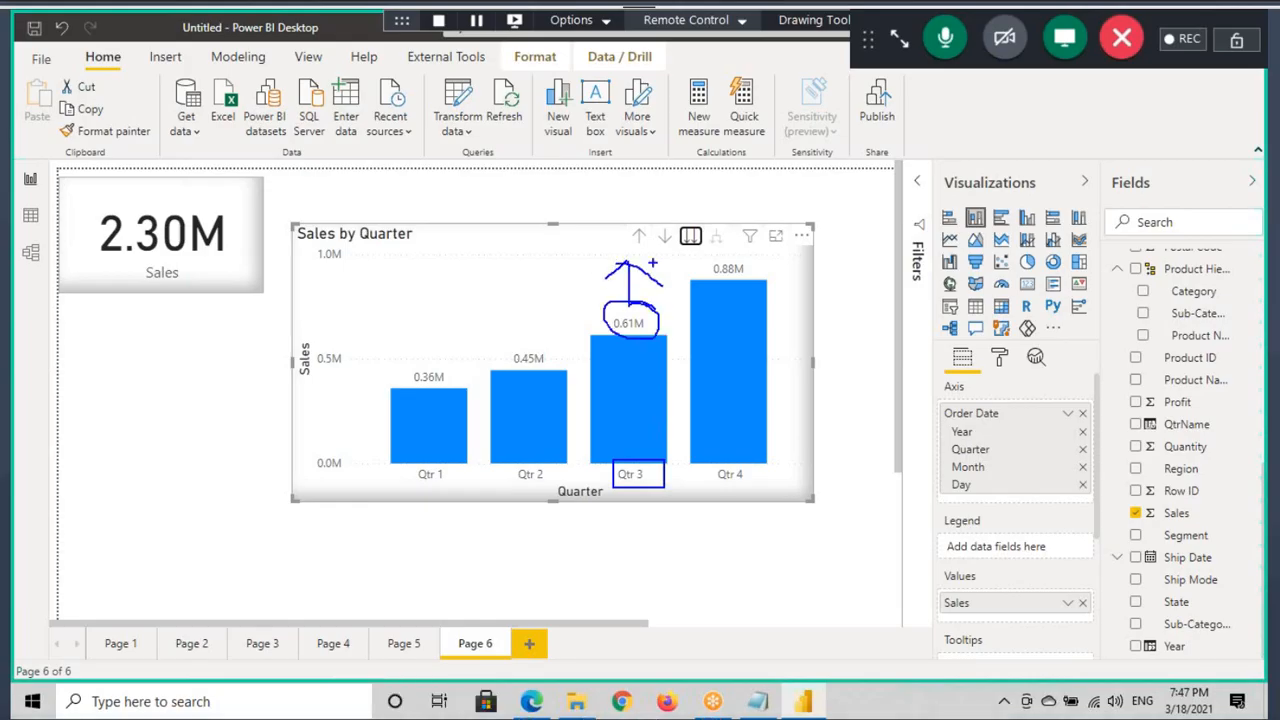
pyautogui.moveTo(604, 175)
pyautogui.mouseDown()
pyautogui.moveTo(577, 195)
pyautogui.moveTo(628, 154)
pyautogui.mouseUp()
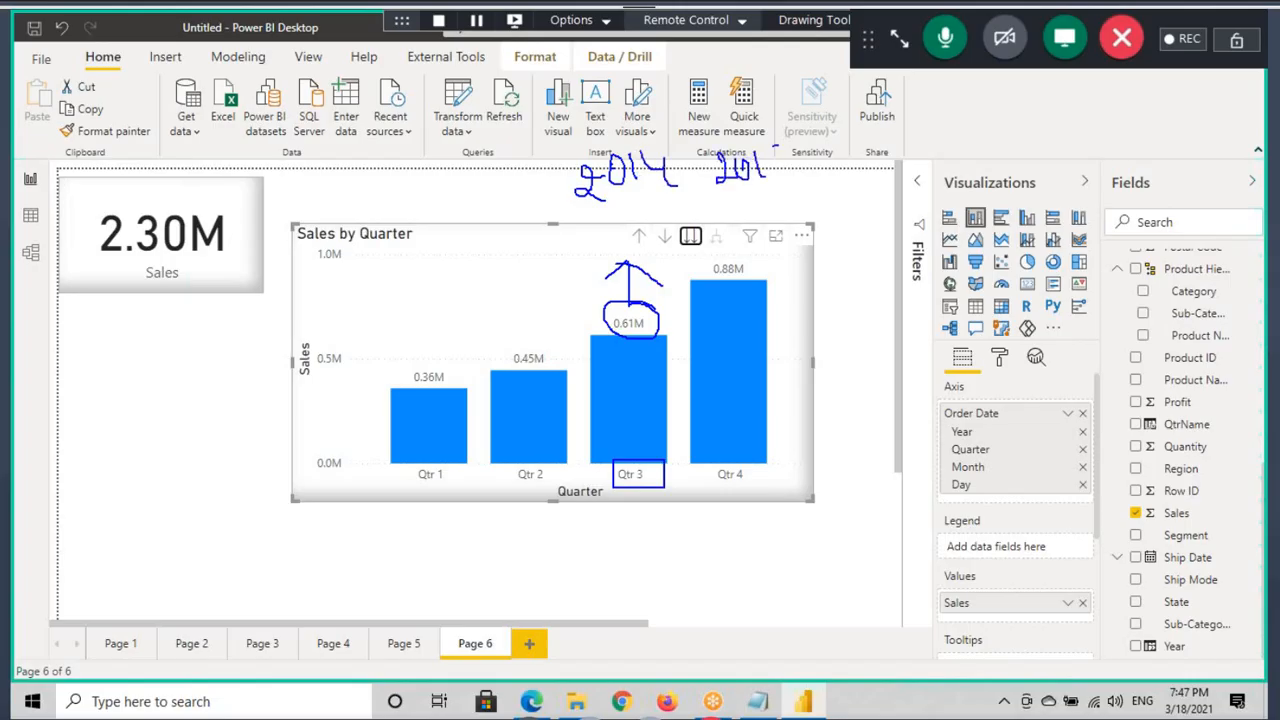
pyautogui.moveTo(776, 147); pyautogui.dragTo(796, 186)
pyautogui.moveTo(796, 157); pyautogui.dragTo(851, 155)
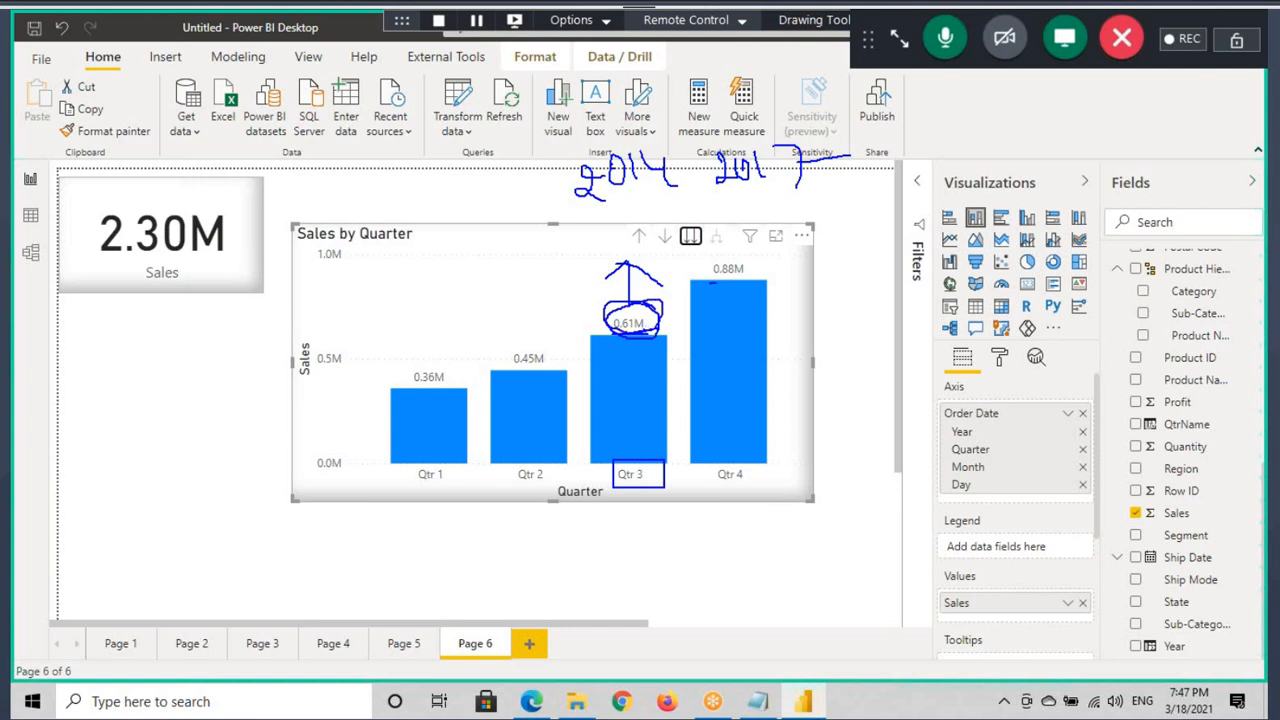
pyautogui.moveTo(712, 282); pyautogui.dragTo(757, 278)
# Go to the Month level to view the chart's sales by month, and drill back up to the Year level.
pyautogui.click(690, 236)
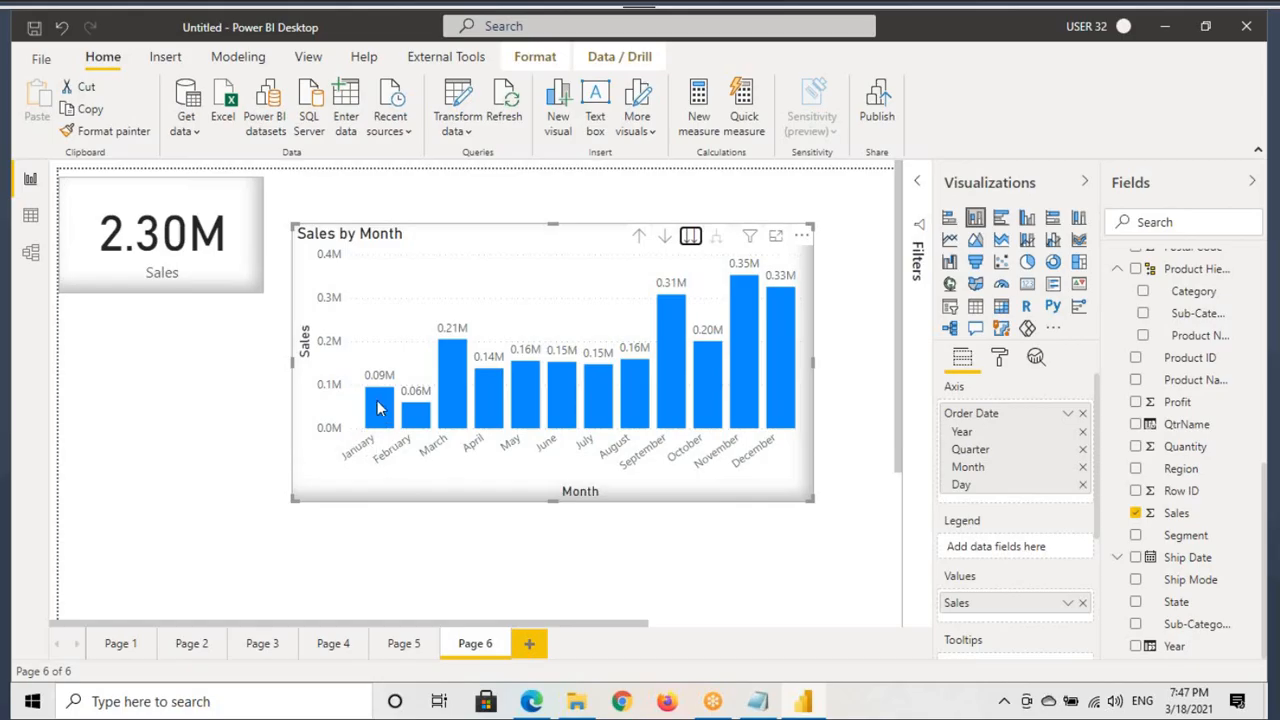
pyautogui.moveTo(378, 407)
pyautogui.click(638, 238)
pyautogui.click(637, 238)
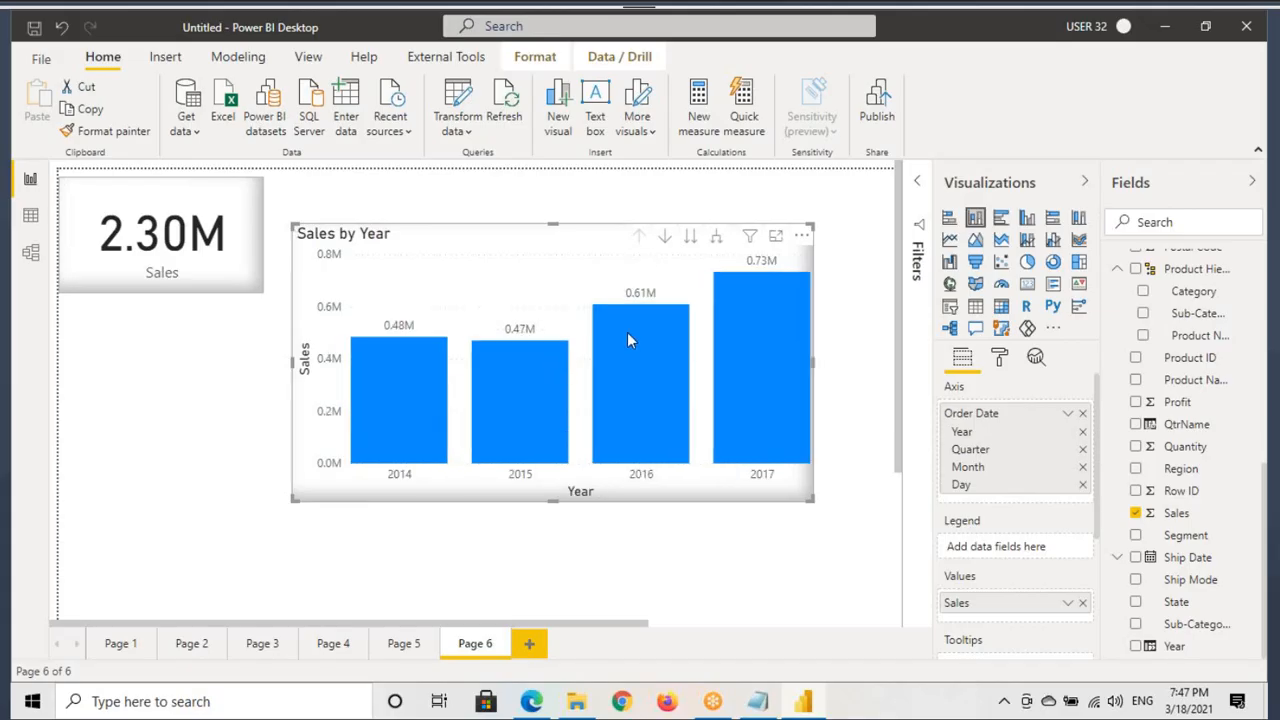
pyautogui.moveTo(777, 373)
pyautogui.moveTo(738, 269); pyautogui.dragTo(779, 269)
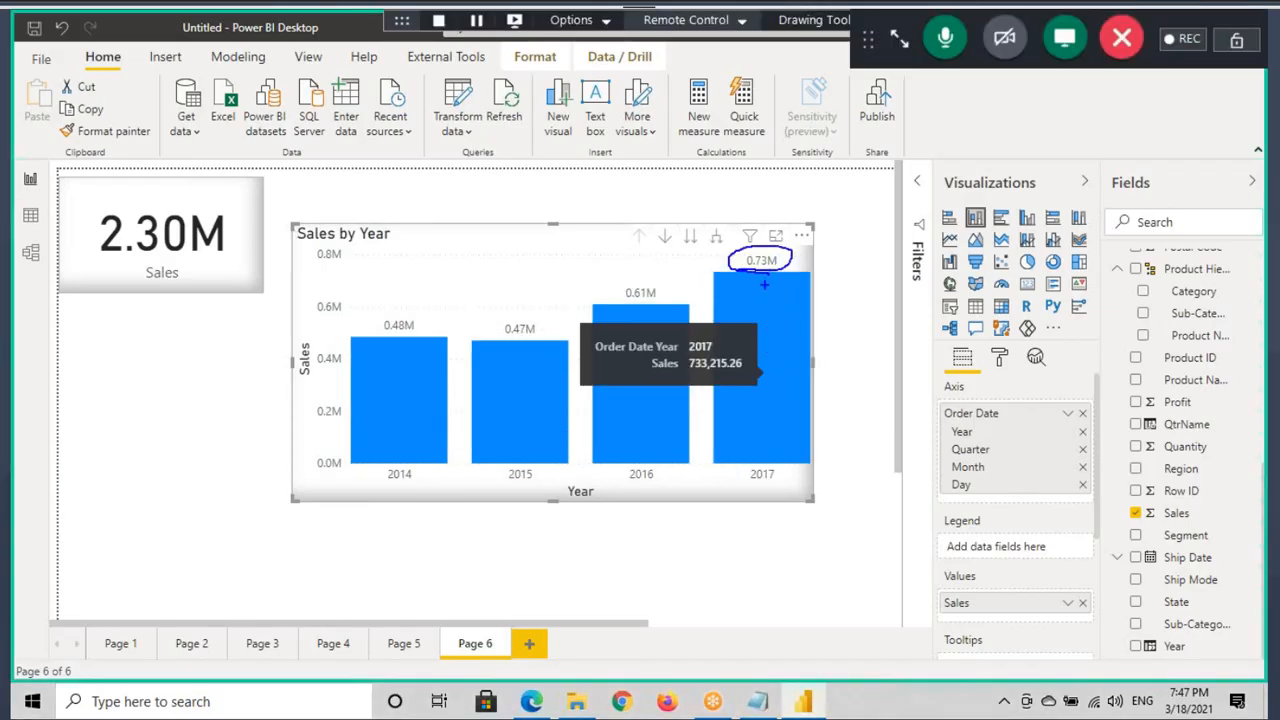
pyautogui.moveTo(758, 280)
pyautogui.mouseDown()
pyautogui.moveTo(686, 448)
pyautogui.moveTo(704, 508)
pyautogui.moveTo(718, 500)
pyautogui.mouseUp()
pyautogui.moveTo(762, 276)
pyautogui.mouseDown()
pyautogui.moveTo(798, 478)
pyautogui.moveTo(790, 515)
pyautogui.moveTo(858, 513)
pyautogui.mouseUp()
pyautogui.moveTo(778, 280); pyautogui.dragTo(935, 465)
pyautogui.moveTo(948, 422); pyautogui.dragTo(920, 488)
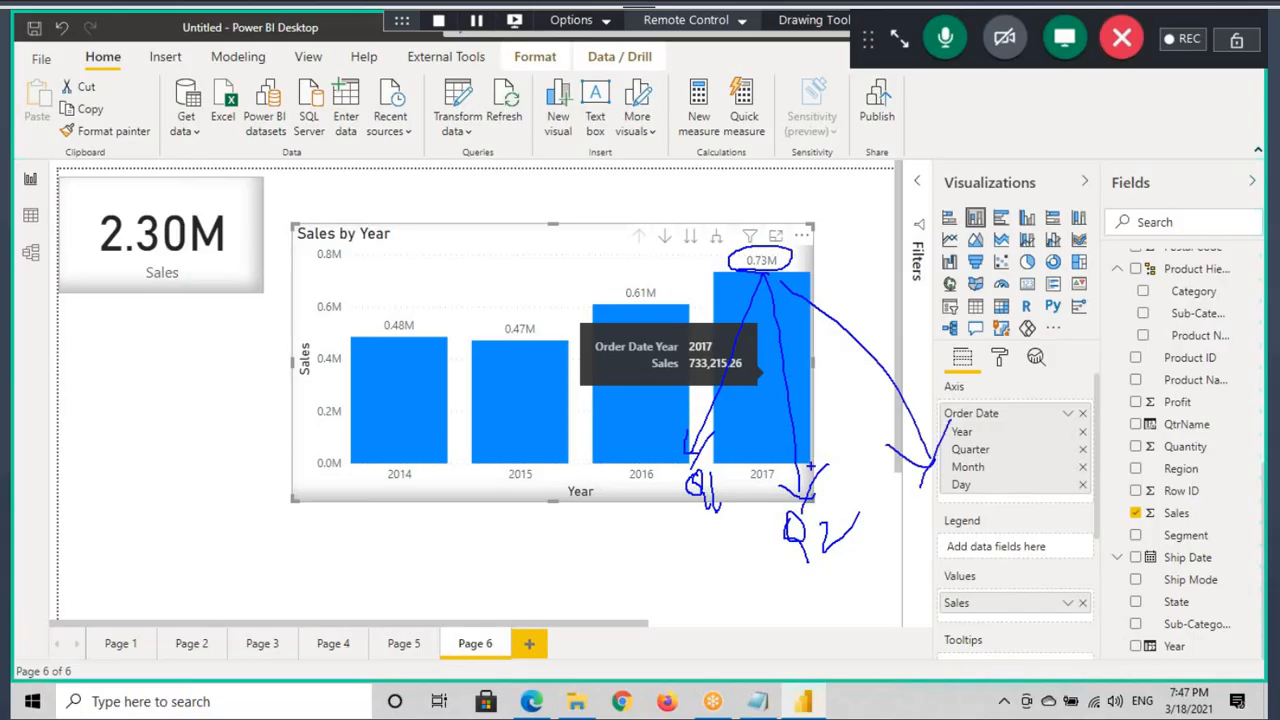
pyautogui.moveTo(765, 268); pyautogui.dragTo(808, 258)
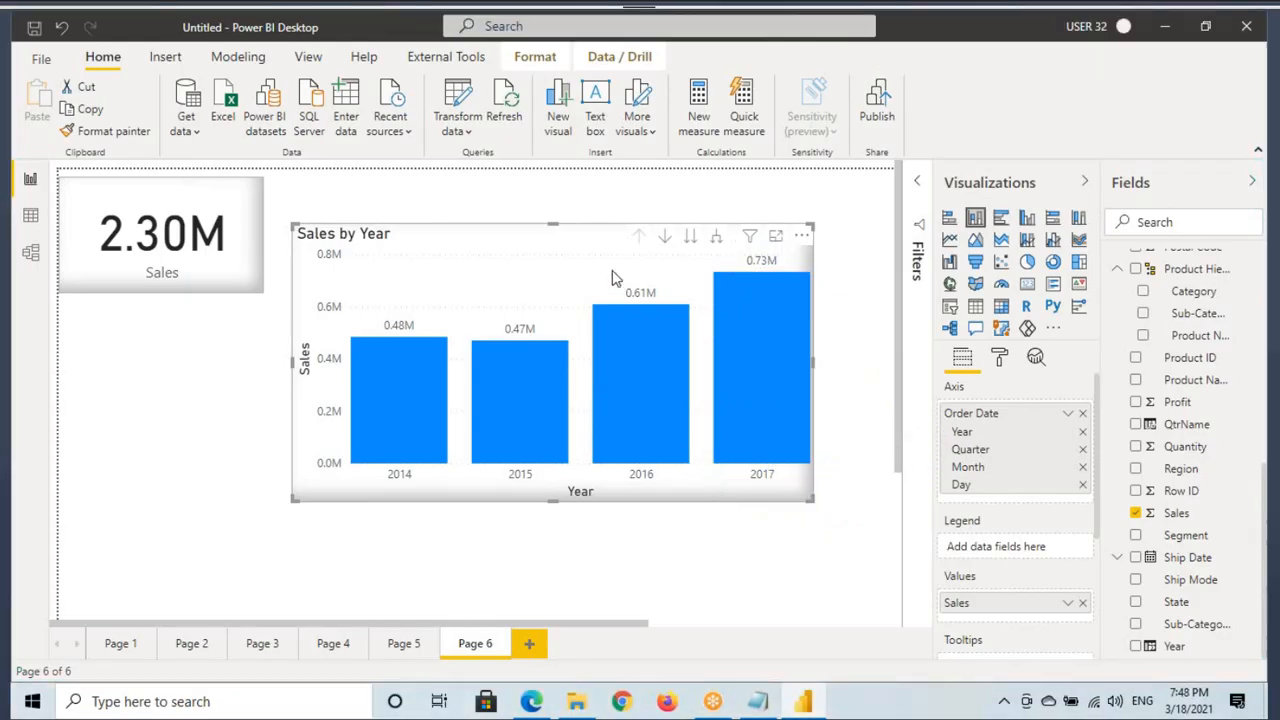
# Shrink the Sales card in the page's upper-left corner.
pyautogui.click(245, 290)
pyautogui.moveTo(262, 294); pyautogui.dragTo(234, 268)
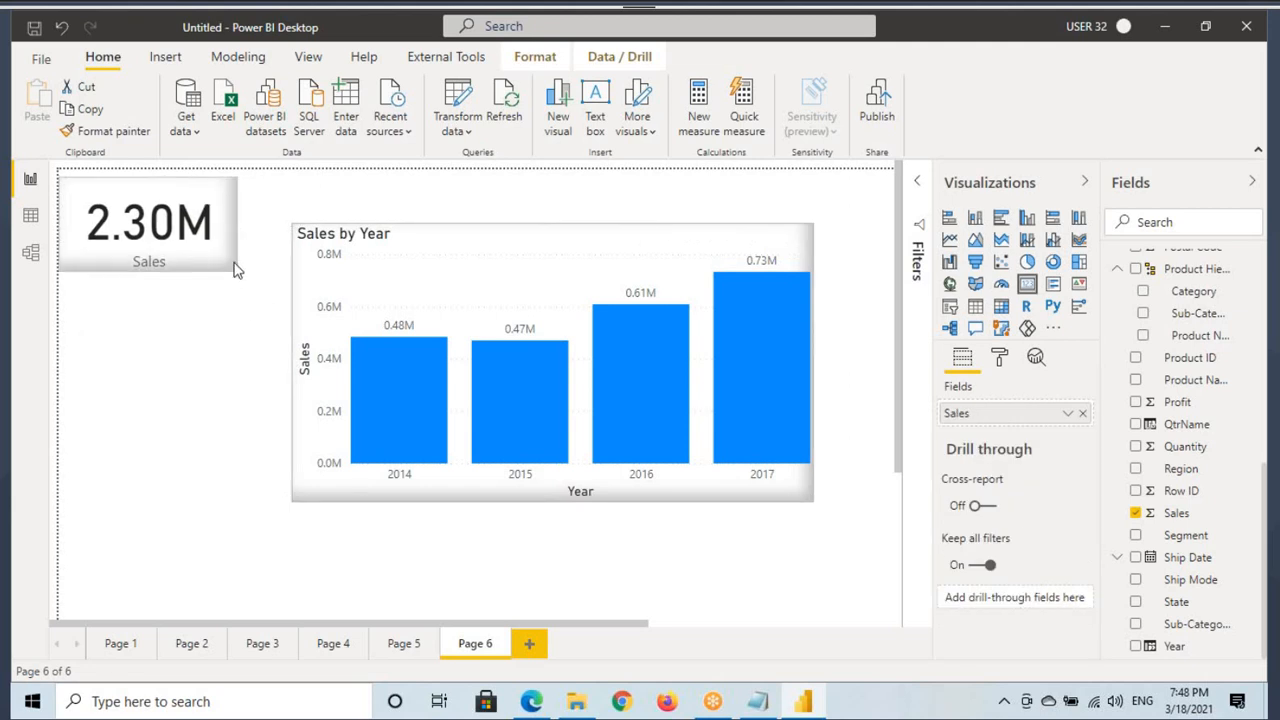
# Move the Sales by Year chart below the Sales card, and turn on its drill-down mode.
pyautogui.moveTo(538, 322); pyautogui.dragTo(473, 382)
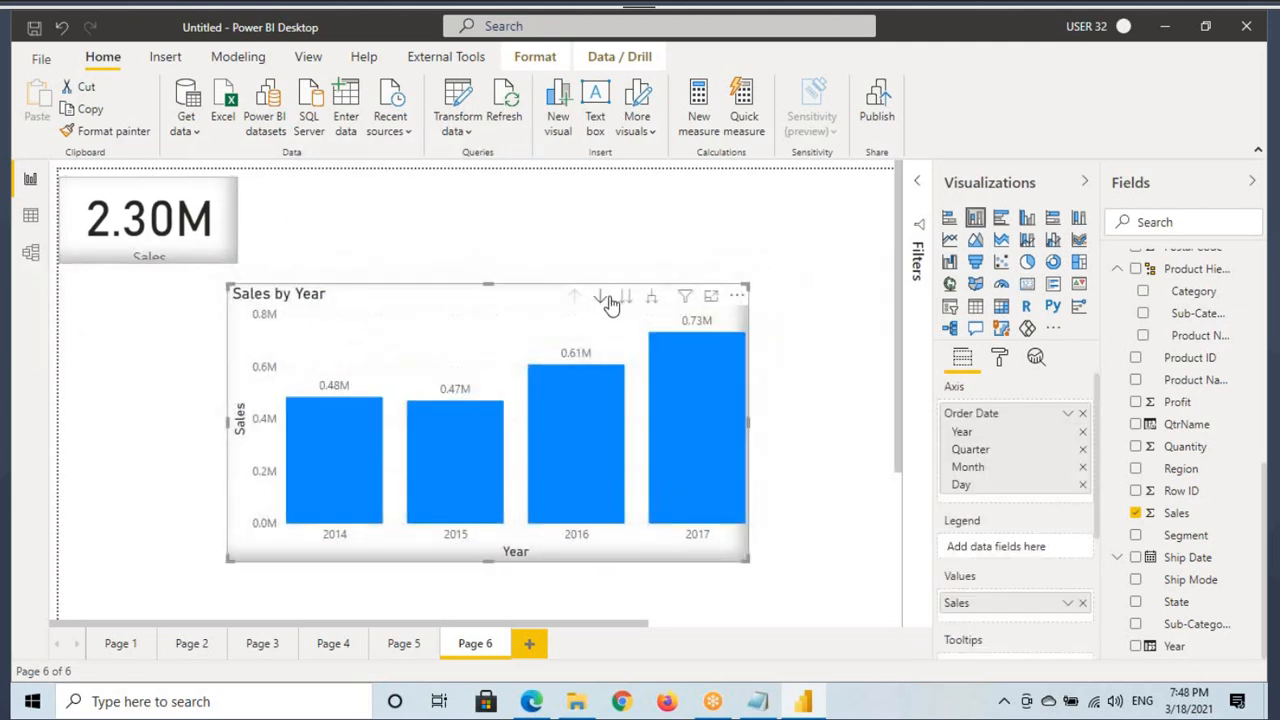
pyautogui.click(601, 298)
# Drill into 2017 in the chart to view its quarters, and check the filters affecting the visual.
pyautogui.click(706, 403)
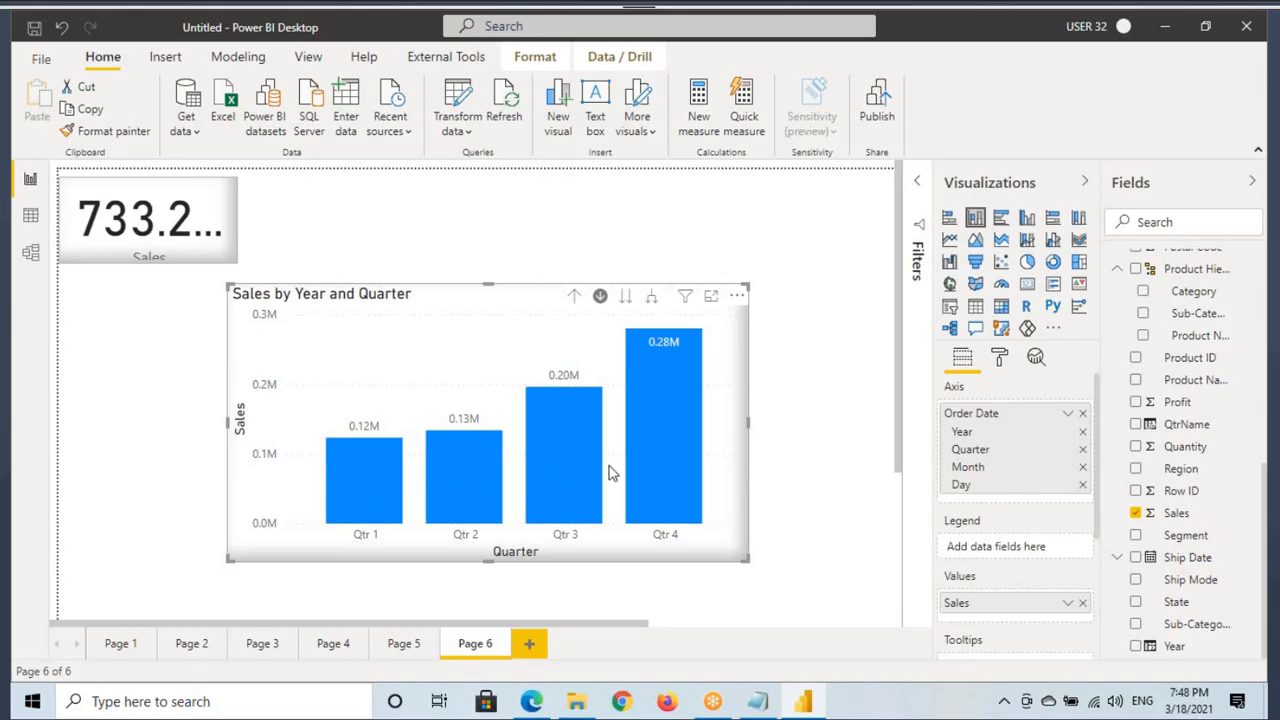
pyautogui.moveTo(684, 301)
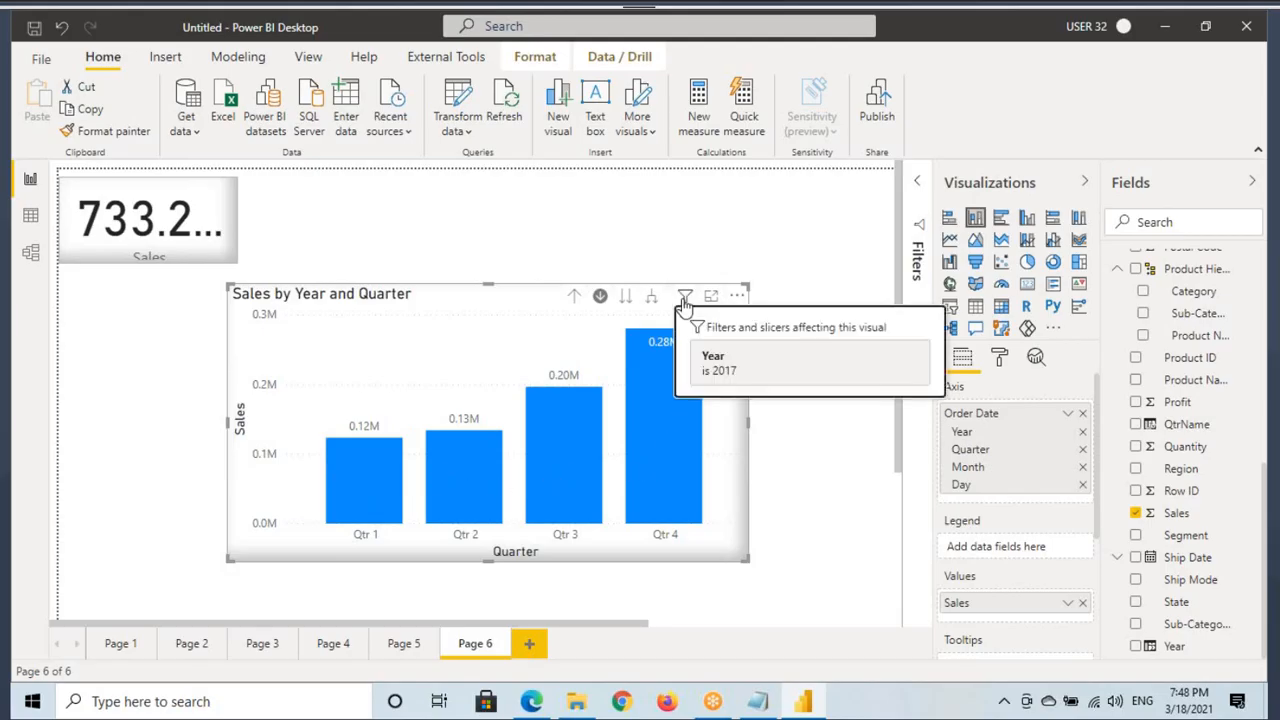
pyautogui.click(576, 299)
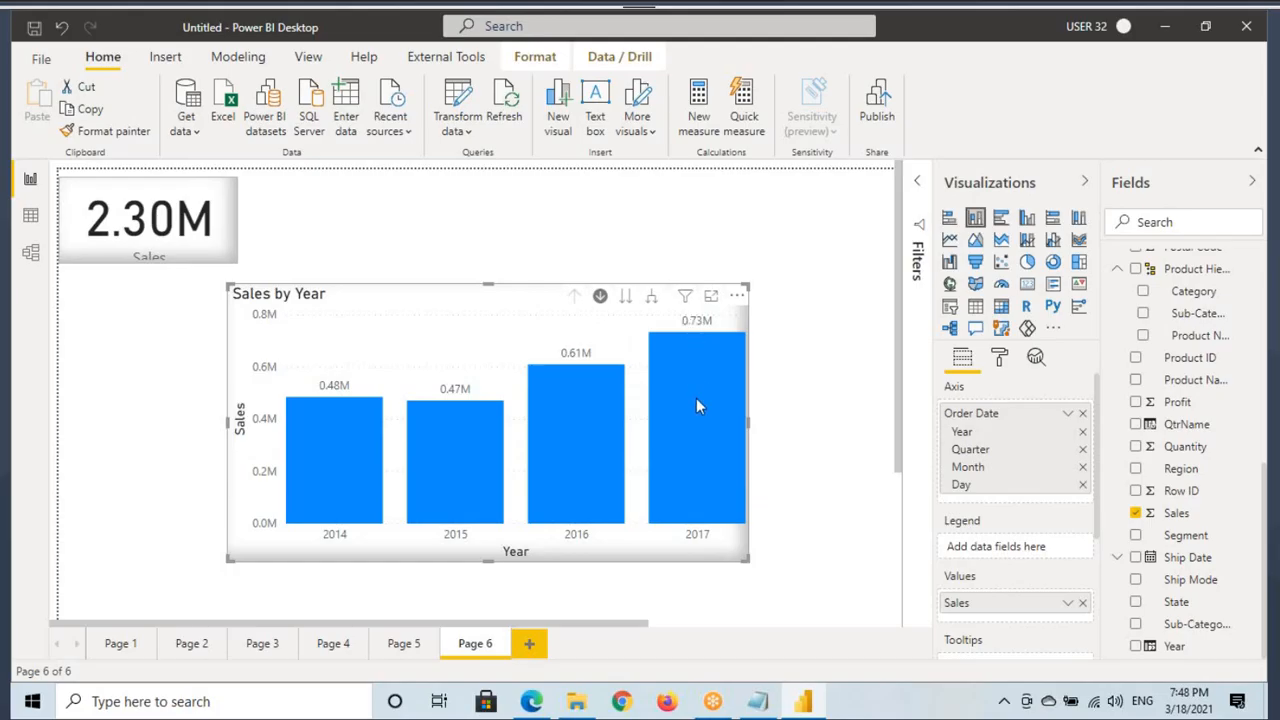
pyautogui.click(698, 405)
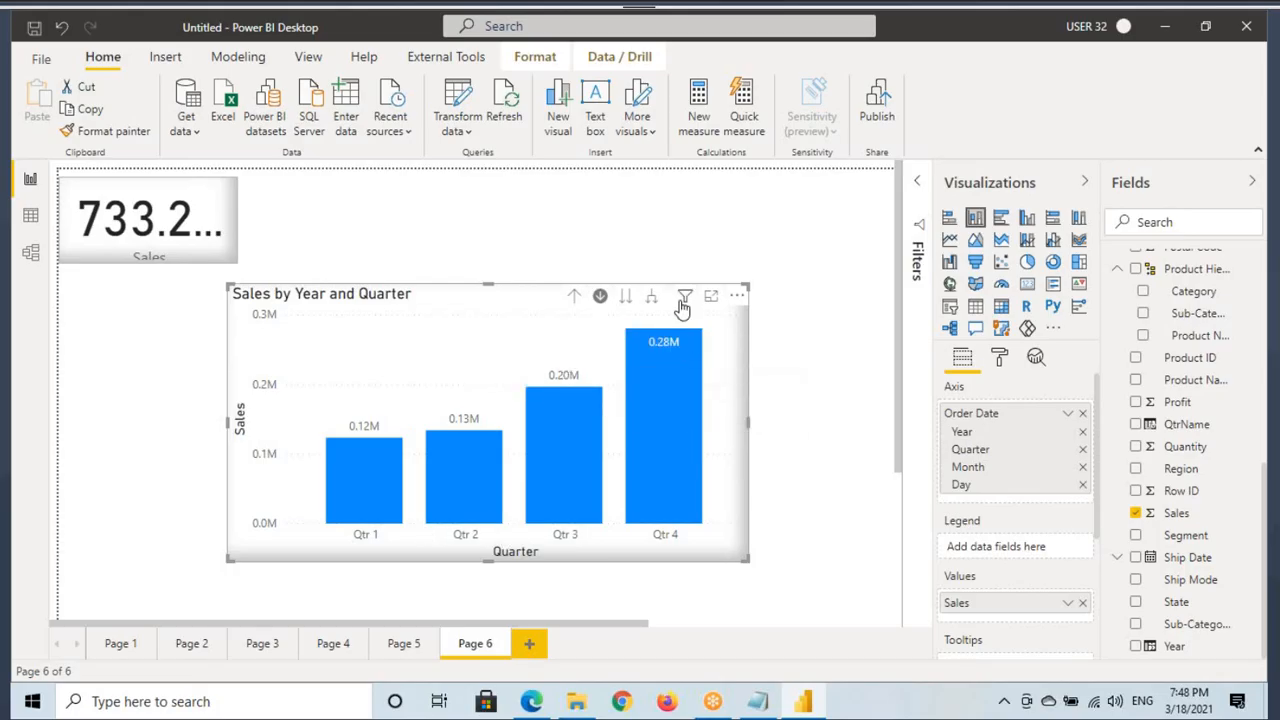
pyautogui.moveTo(683, 306)
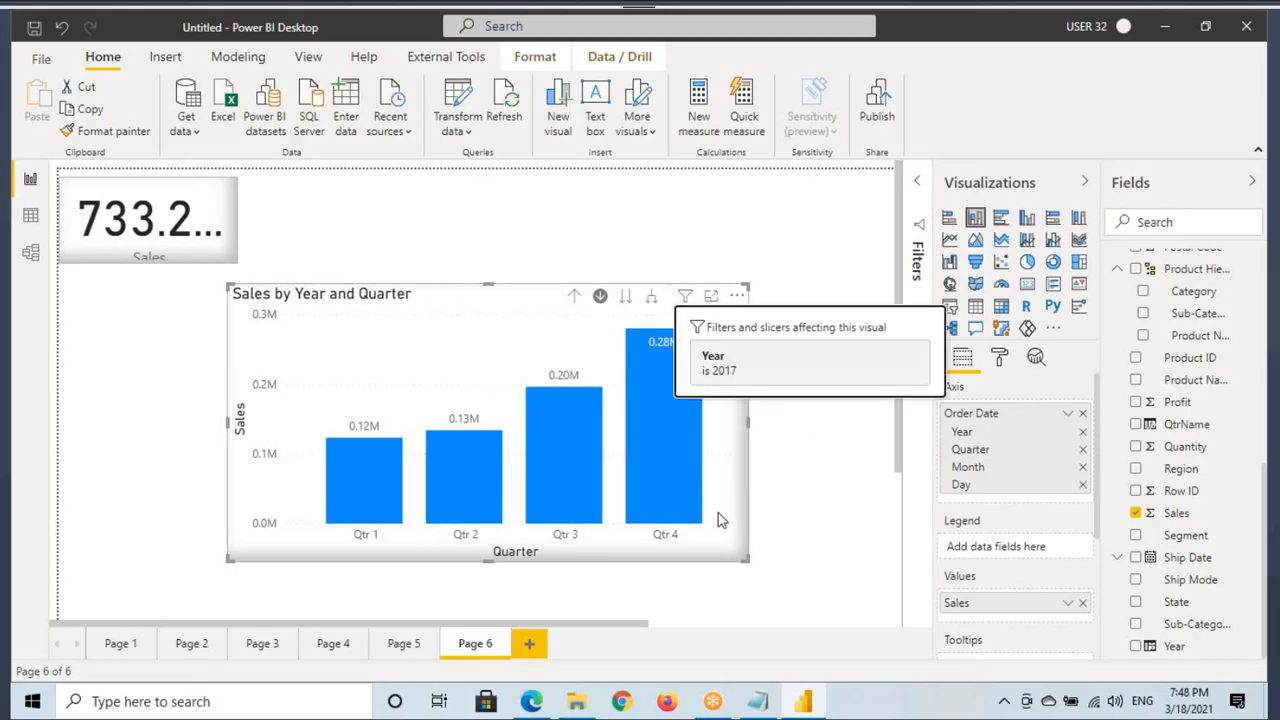
# Drill into Qtr 4 of 2017 to view its monthly sales, and drill back up to the Year level.
pyautogui.moveTo(632, 339); pyautogui.dragTo(710, 353)
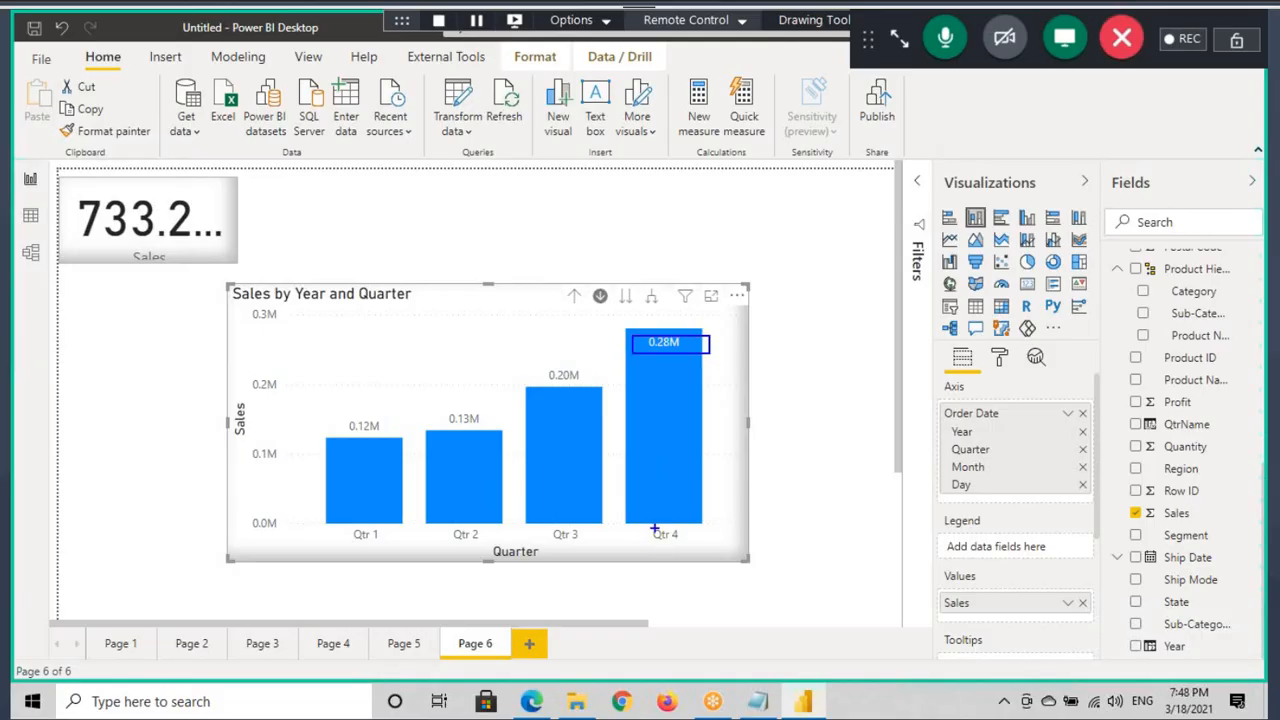
pyautogui.moveTo(650, 517); pyautogui.dragTo(702, 577)
pyautogui.moveTo(672, 512); pyautogui.dragTo(763, 573)
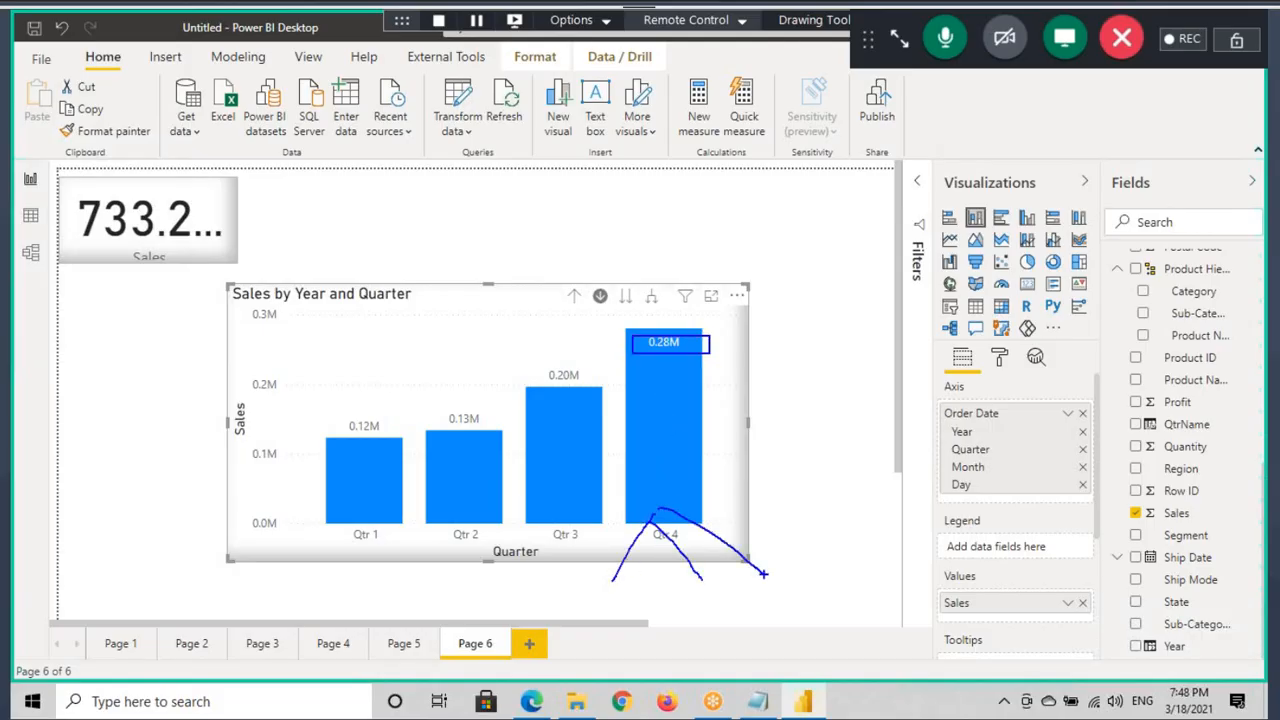
pyautogui.press('Escape')
pyautogui.click(674, 449)
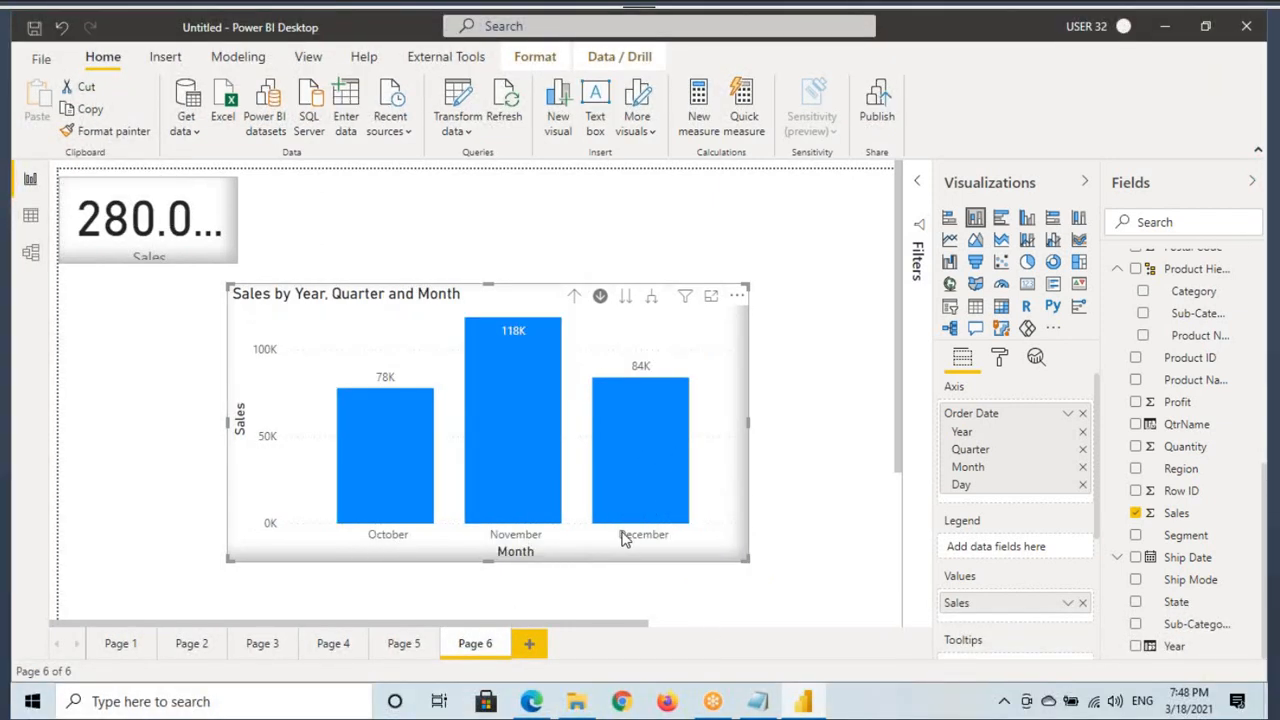
pyautogui.moveTo(687, 303)
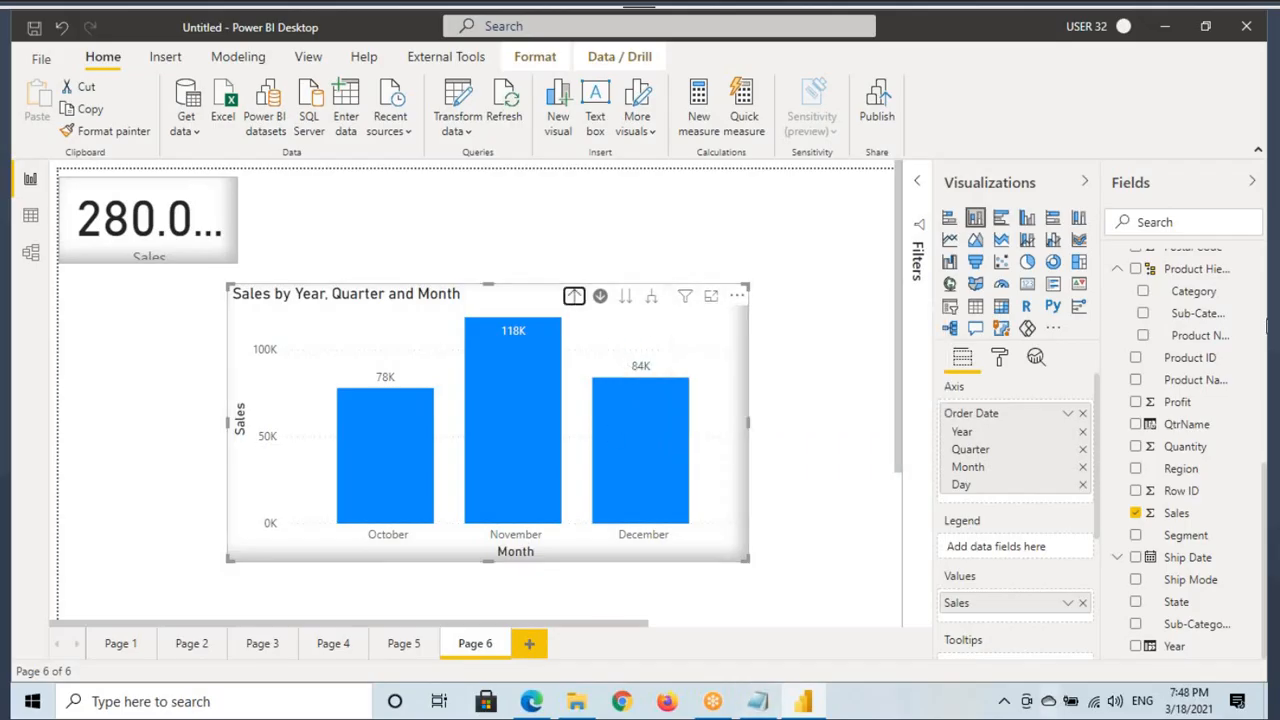
pyautogui.click(574, 297)
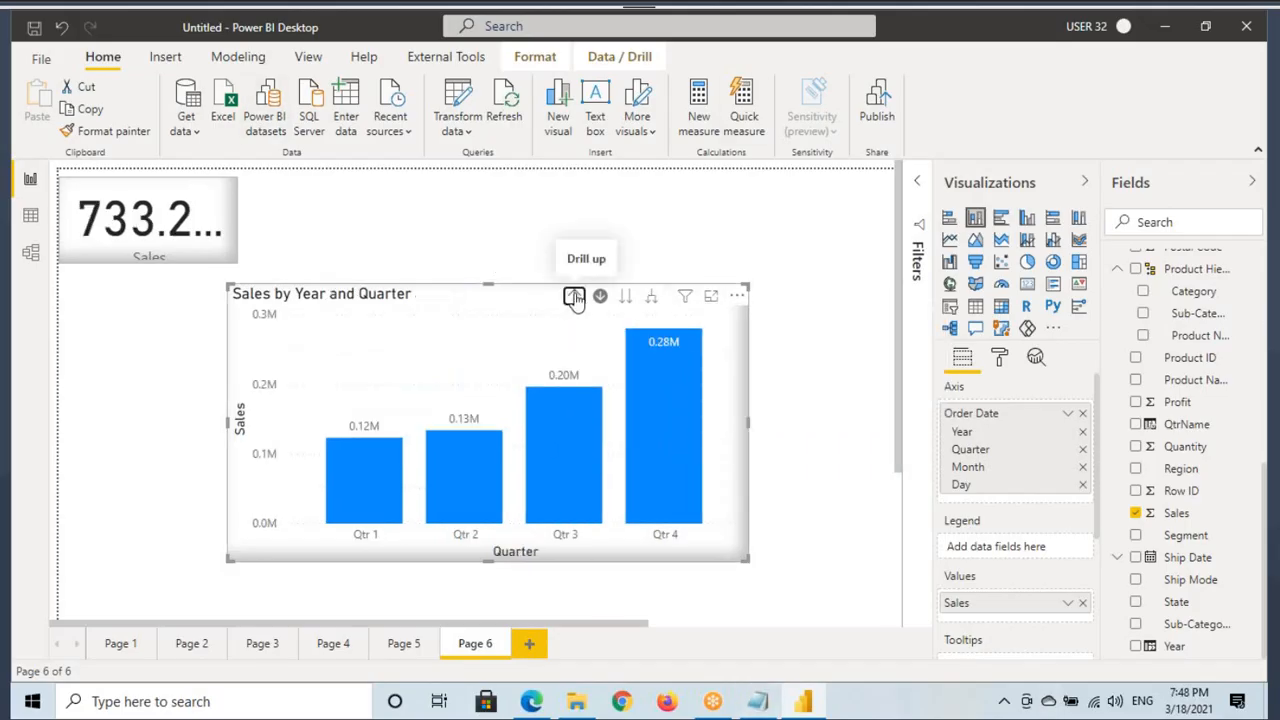
pyautogui.click(574, 297)
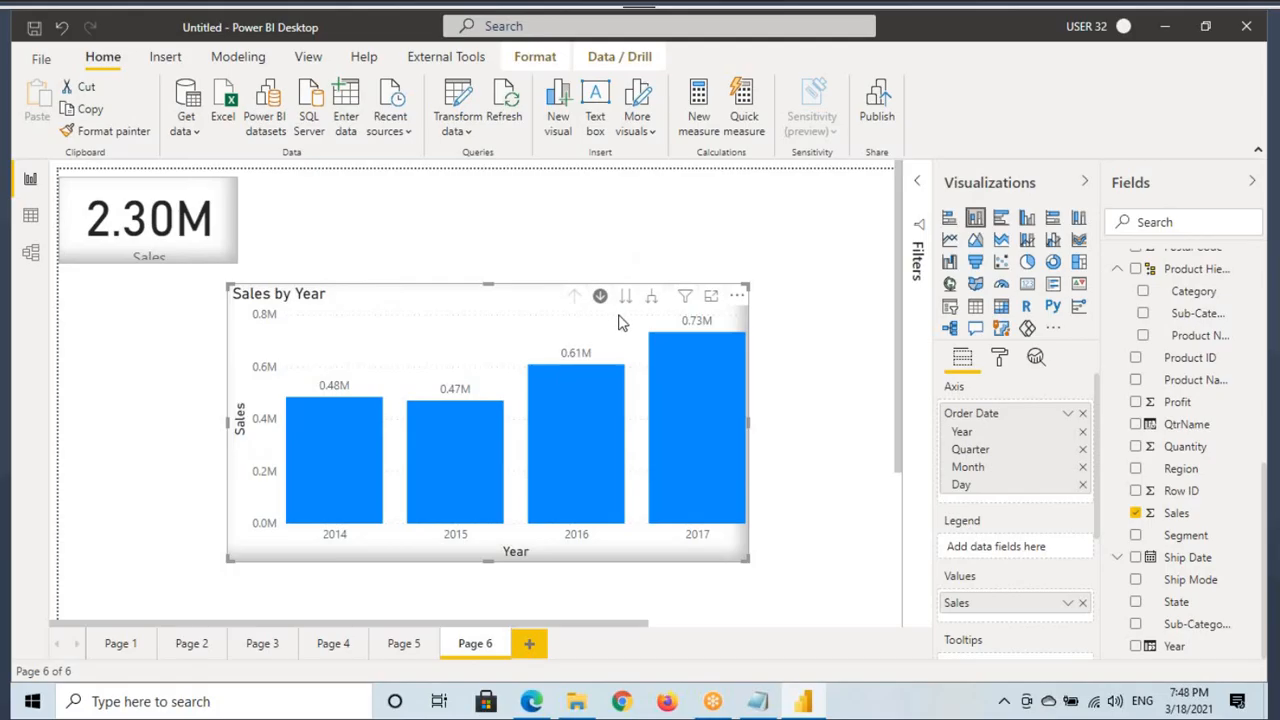
# Drill into 2016 to examine its quarterly sales, and drill back up to the Year level.
pyautogui.click(585, 503)
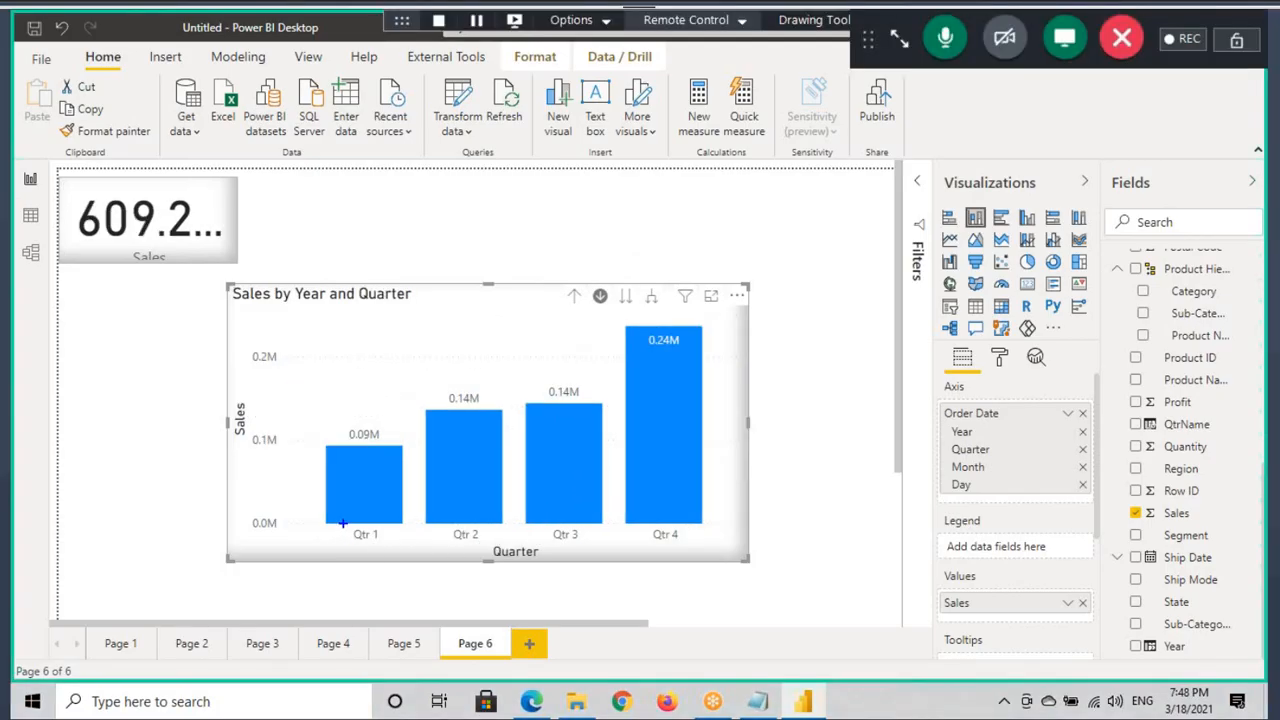
pyautogui.moveTo(343, 523); pyautogui.dragTo(731, 546)
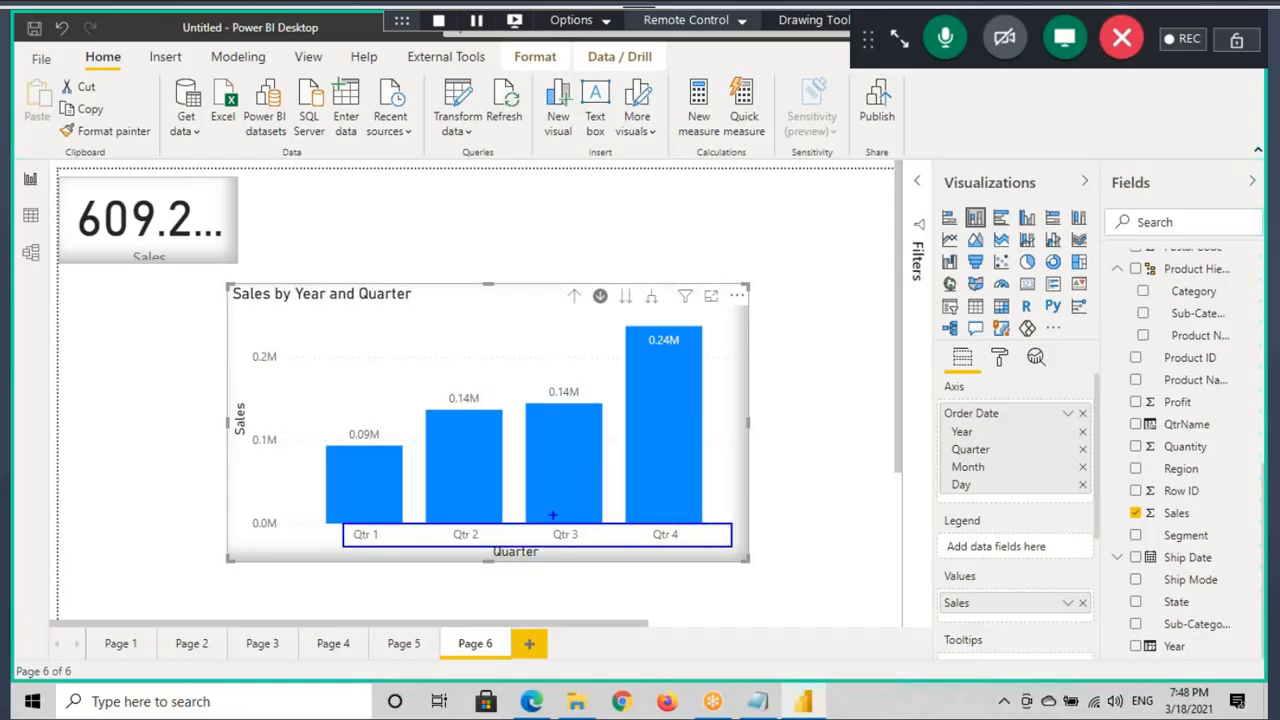
pyautogui.click(574, 296)
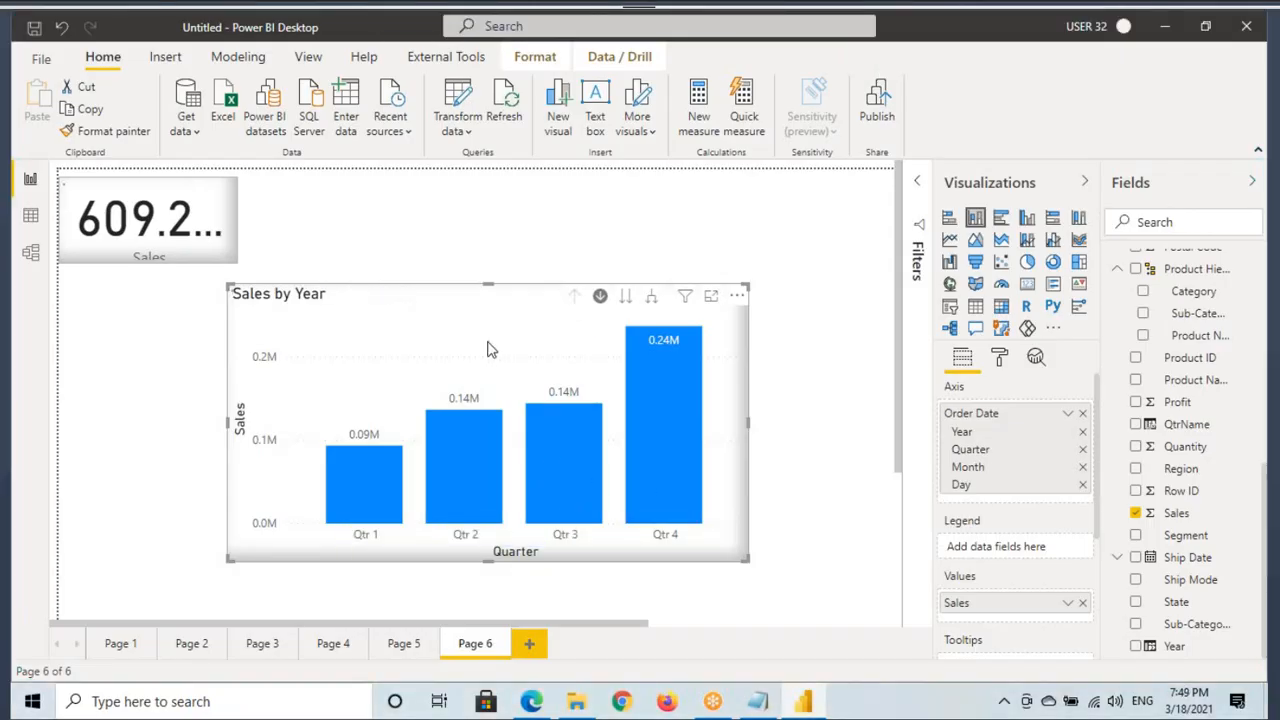
# Move the Sales by Year chart closer to the page's left edge, and widen it across the page.
pyautogui.moveTo(474, 349); pyautogui.dragTo(396, 352)
pyautogui.moveTo(344, 349); pyautogui.dragTo(336, 349)
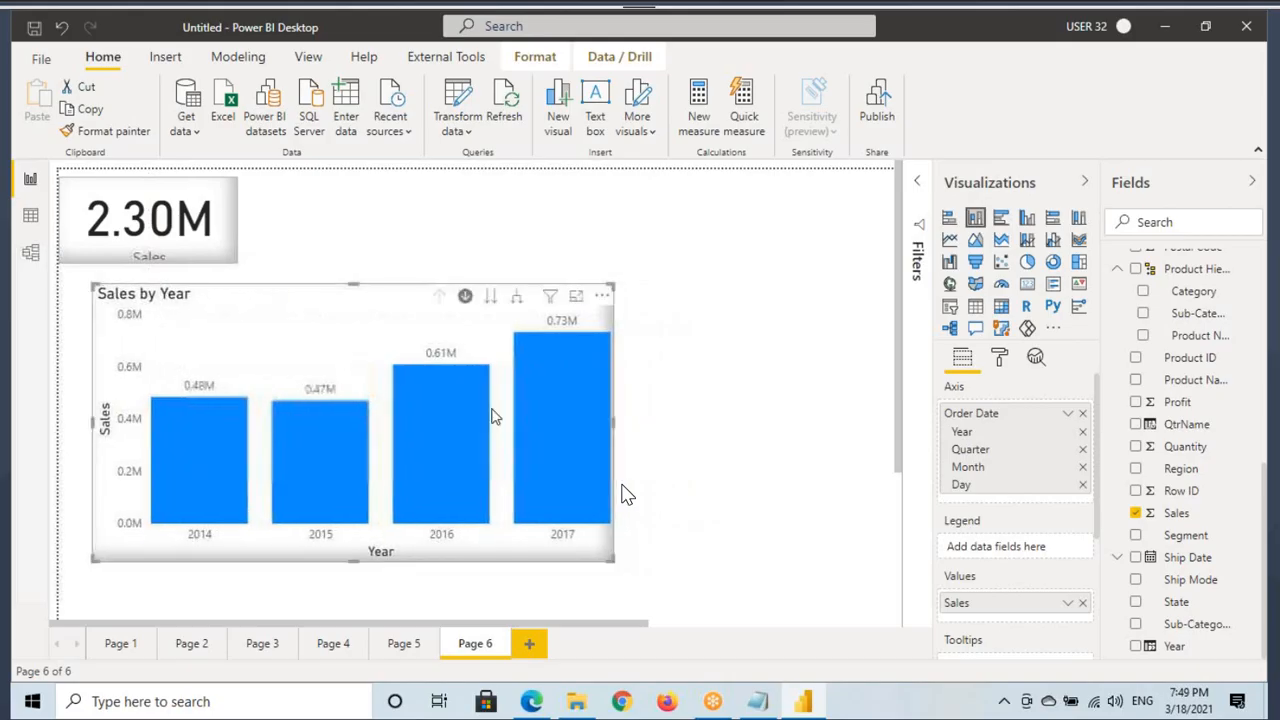
pyautogui.moveTo(615, 428); pyautogui.dragTo(806, 428)
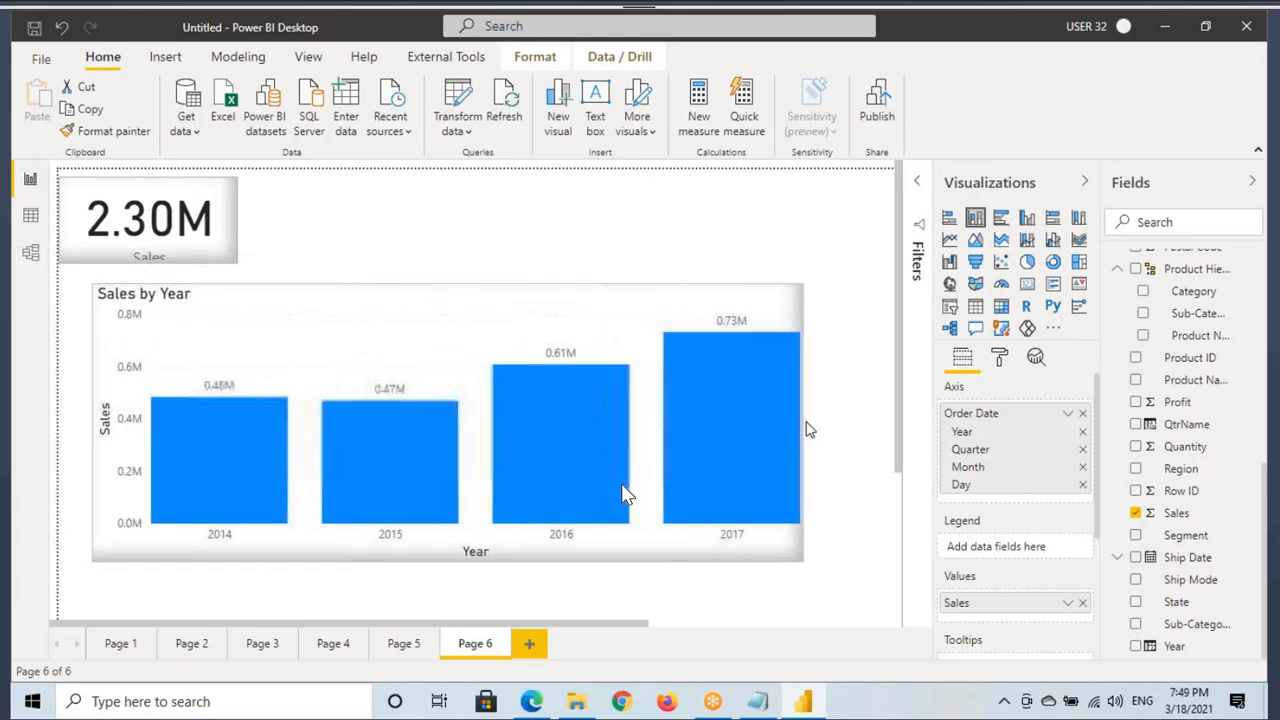
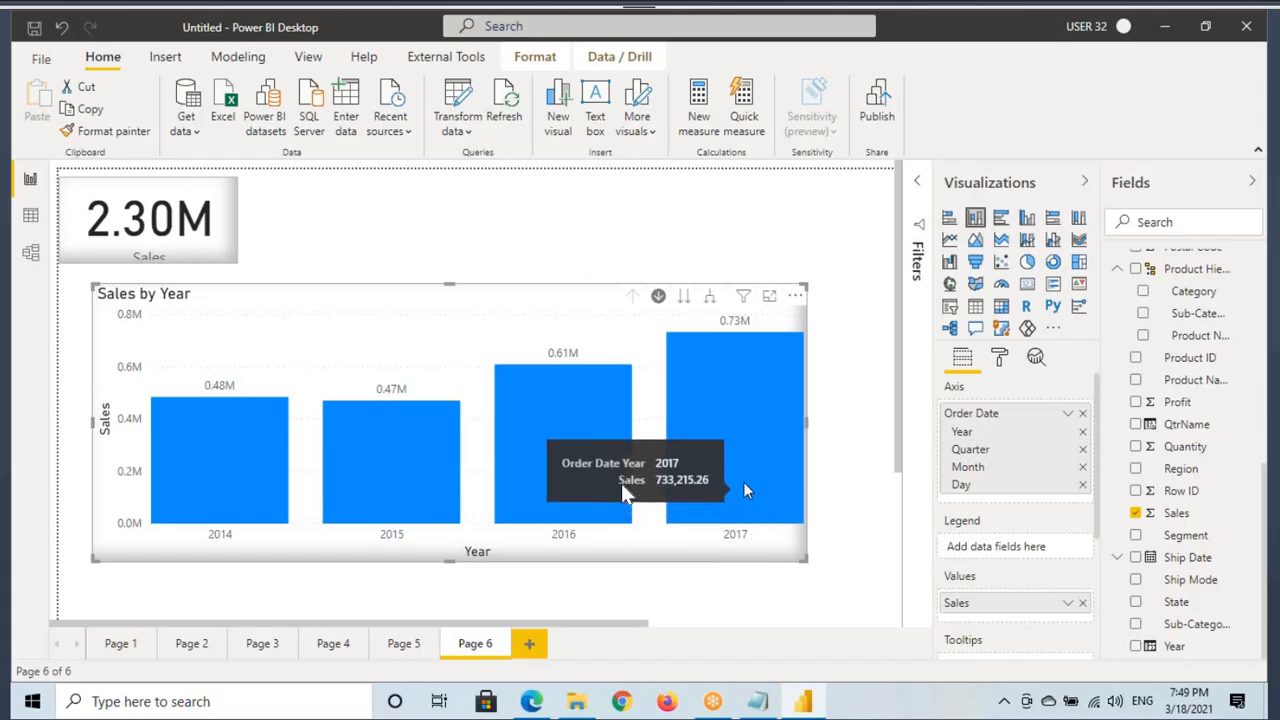
# Compare the all-years Quarter level with the drilled-down quarters of 2017, returning to the Year level after each.
pyautogui.click(684, 296)
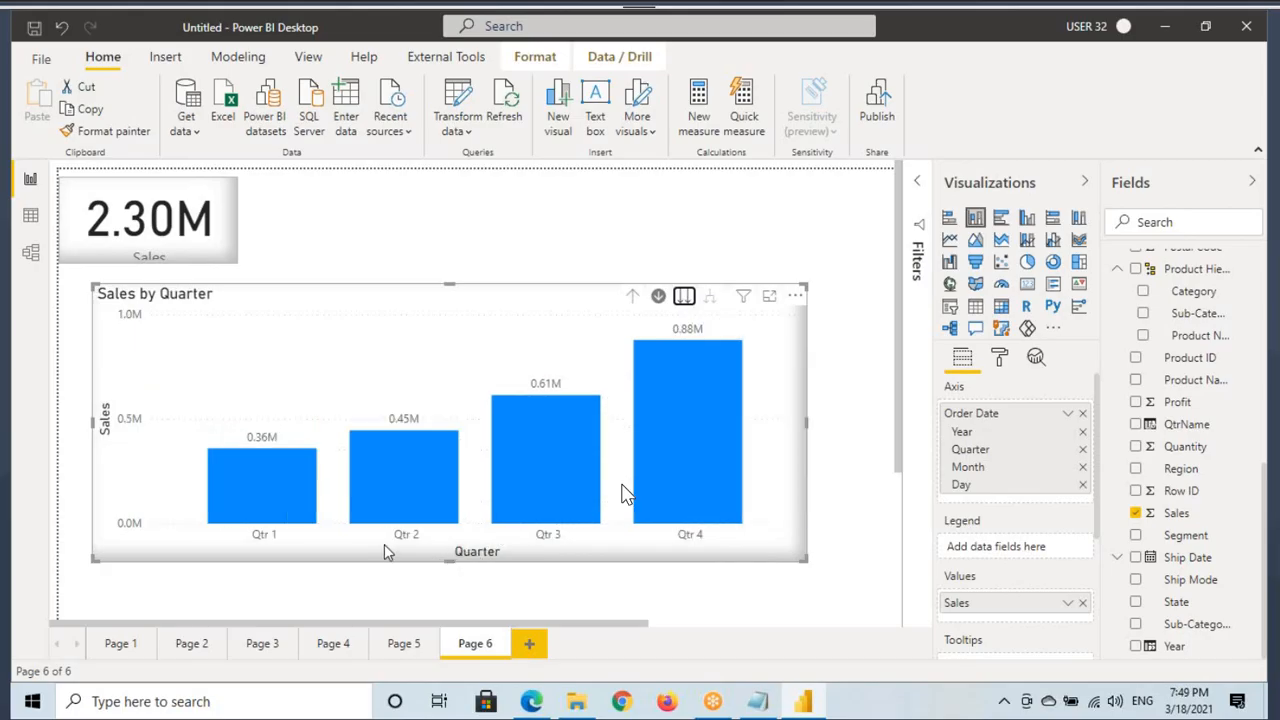
pyautogui.click(632, 296)
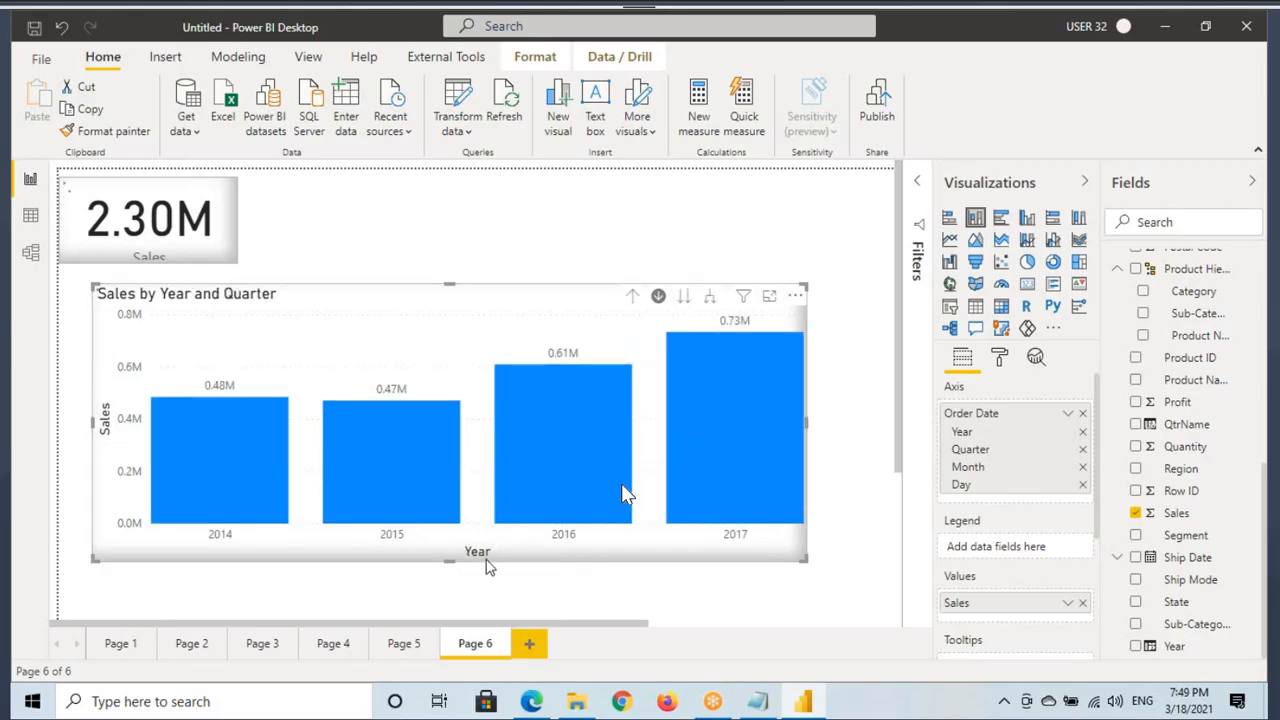
pyautogui.click(743, 442)
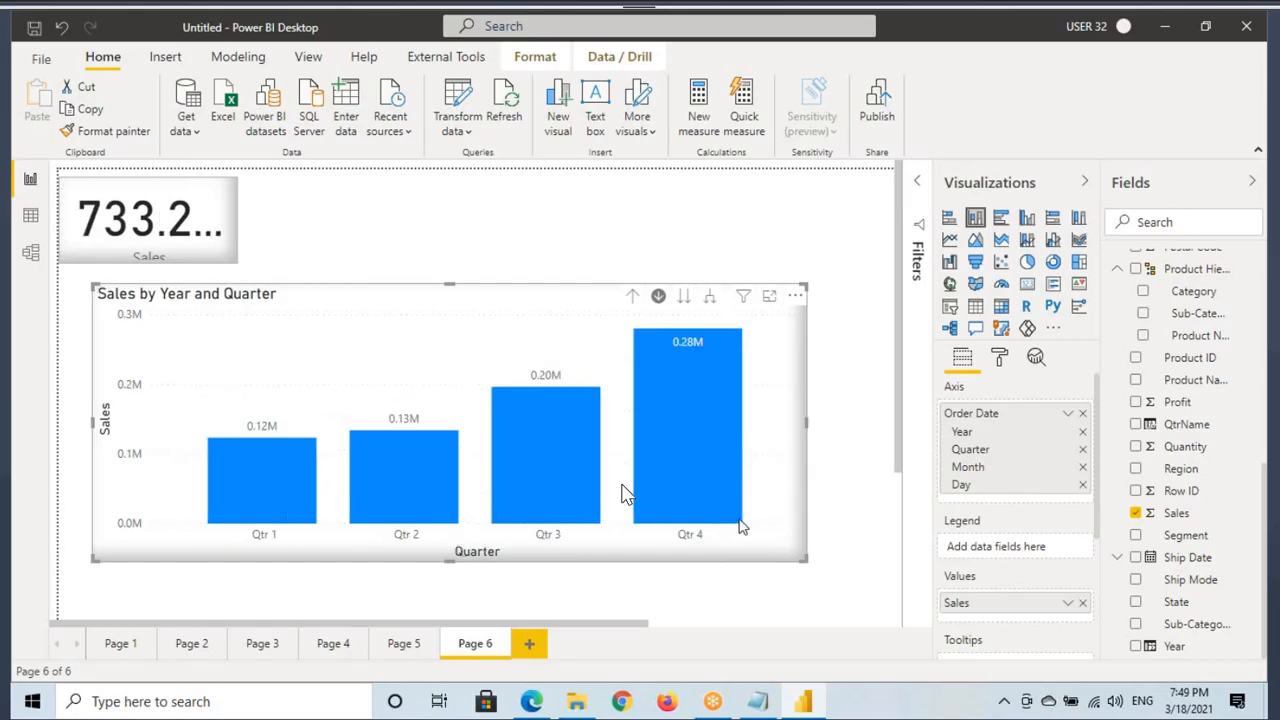
pyautogui.click(632, 296)
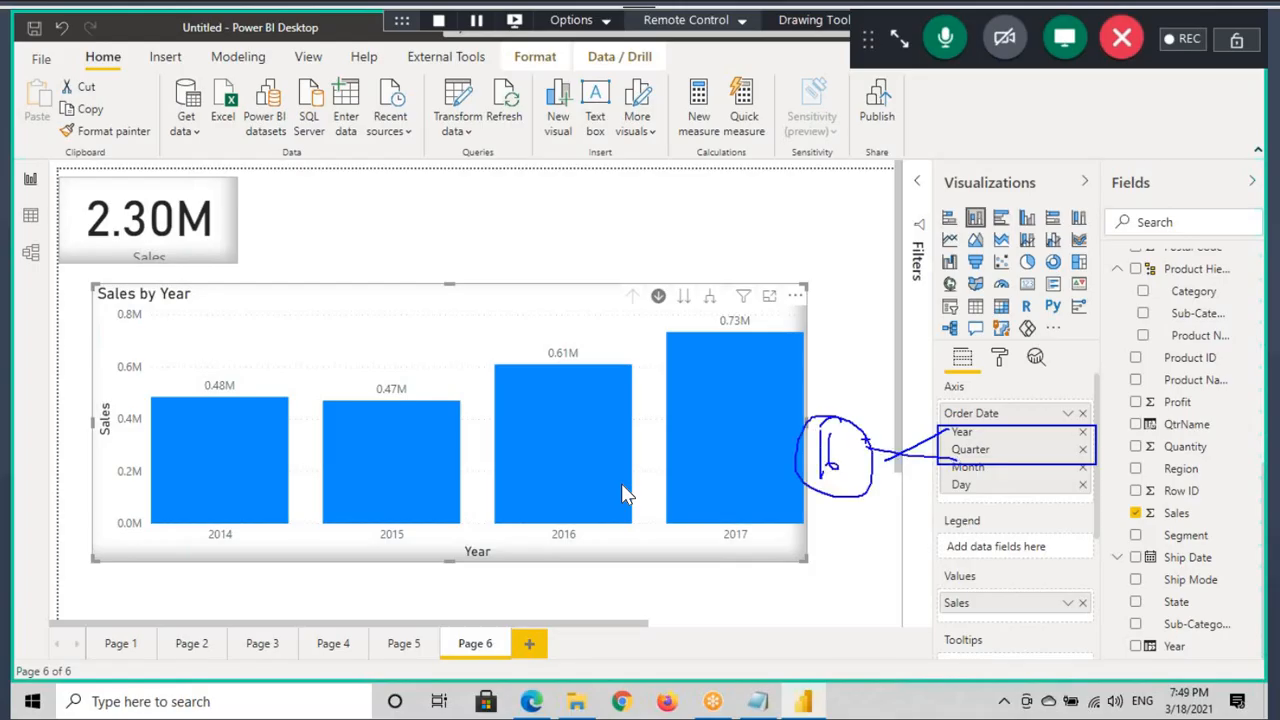
# Expand the chart one level down to show every year's quarters, and mark the repeated year labels on the axis temporarily.
pyautogui.click(709, 298)
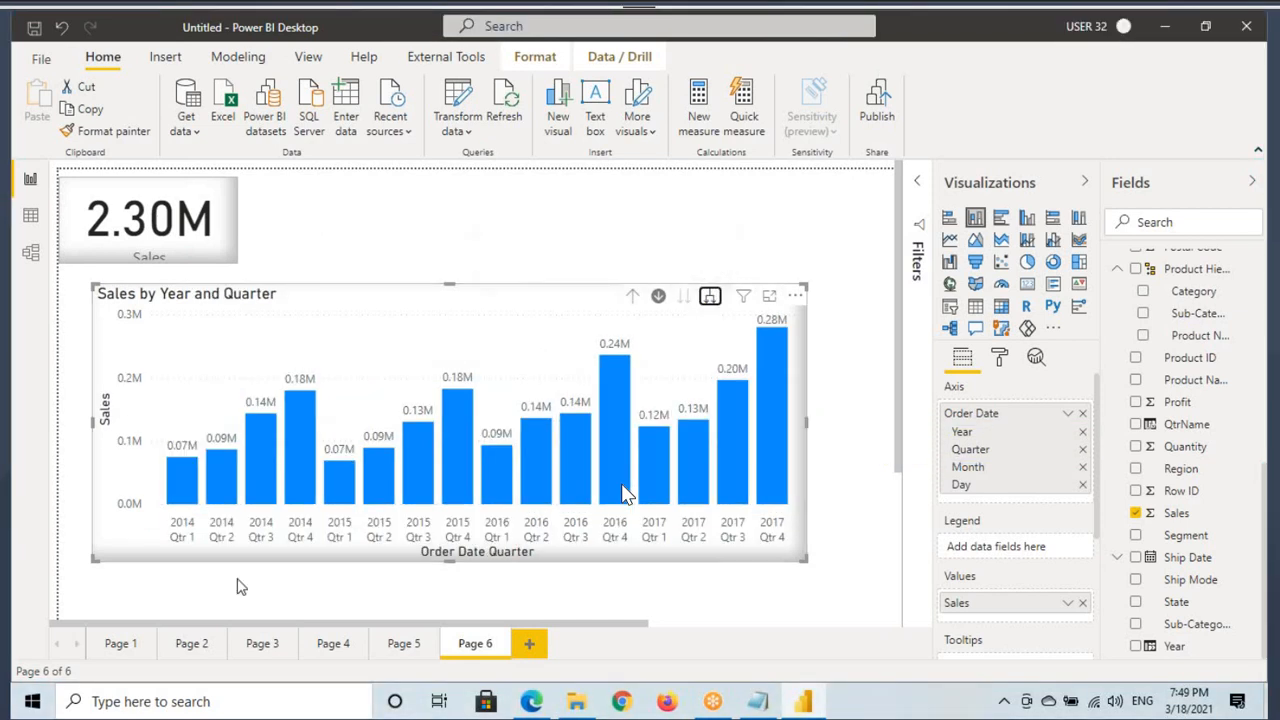
pyautogui.moveTo(162, 514); pyautogui.dragTo(306, 530)
pyautogui.moveTo(168, 553); pyautogui.dragTo(298, 553)
pyautogui.moveTo(321, 504); pyautogui.dragTo(475, 531)
pyautogui.moveTo(364, 552)
pyautogui.mouseDown()
pyautogui.moveTo(565, 526)
pyautogui.moveTo(806, 537)
pyautogui.mouseUp()
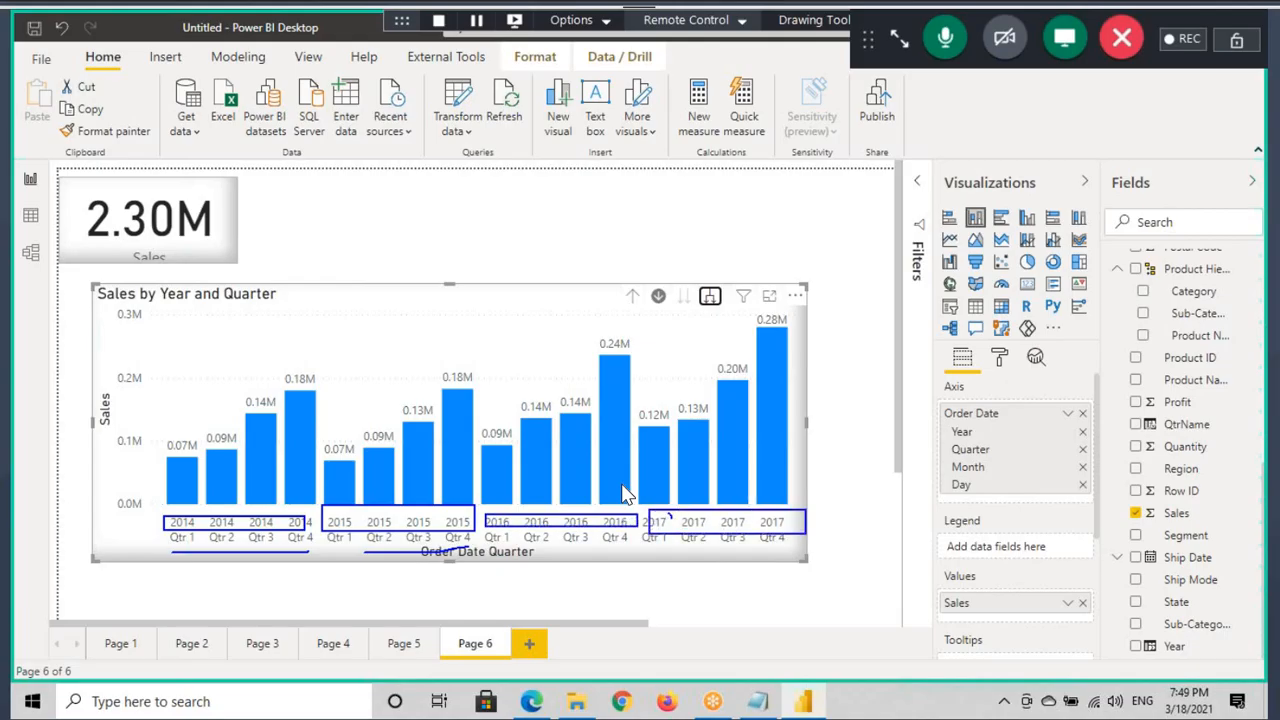
pyautogui.moveTo(648, 527)
pyautogui.mouseDown()
pyautogui.moveTo(768, 532)
pyautogui.moveTo(730, 508)
pyautogui.moveTo(657, 518)
pyautogui.mouseUp()
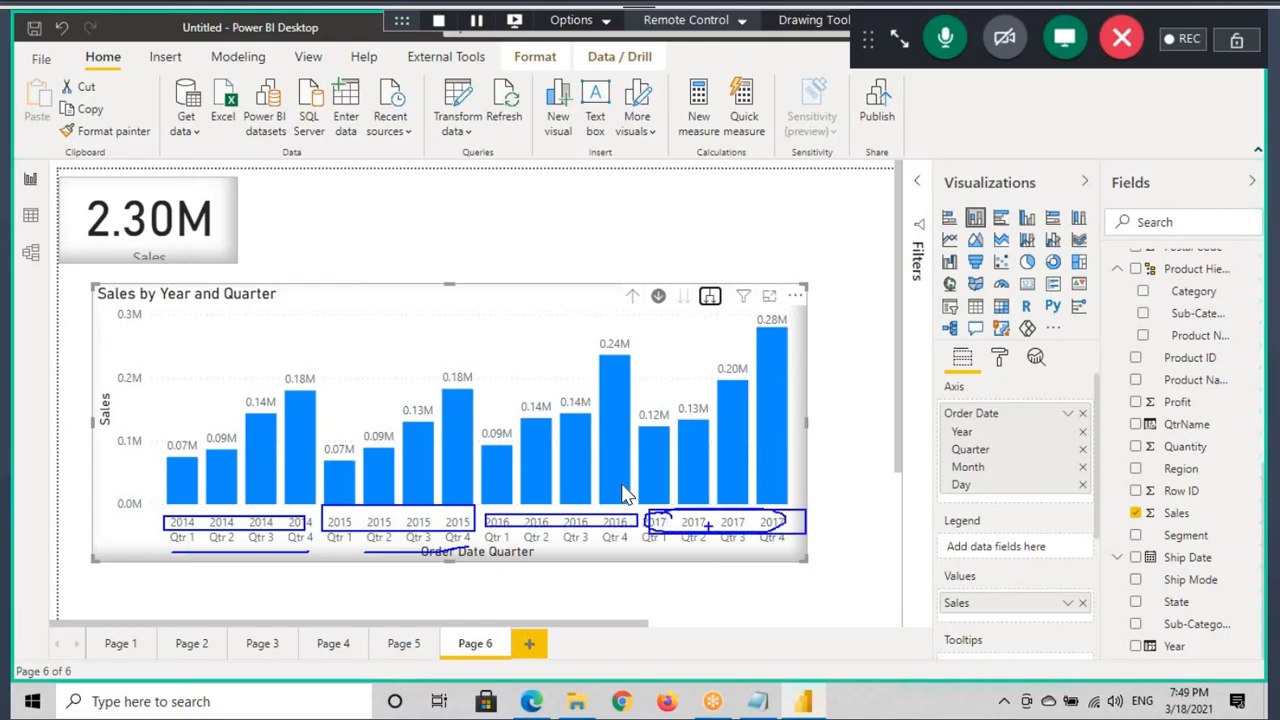
pyautogui.moveTo(713, 567); pyautogui.dragTo(738, 571)
pyautogui.moveTo(738, 549); pyautogui.dragTo(750, 567)
pyautogui.moveTo(760, 550); pyautogui.dragTo(780, 570)
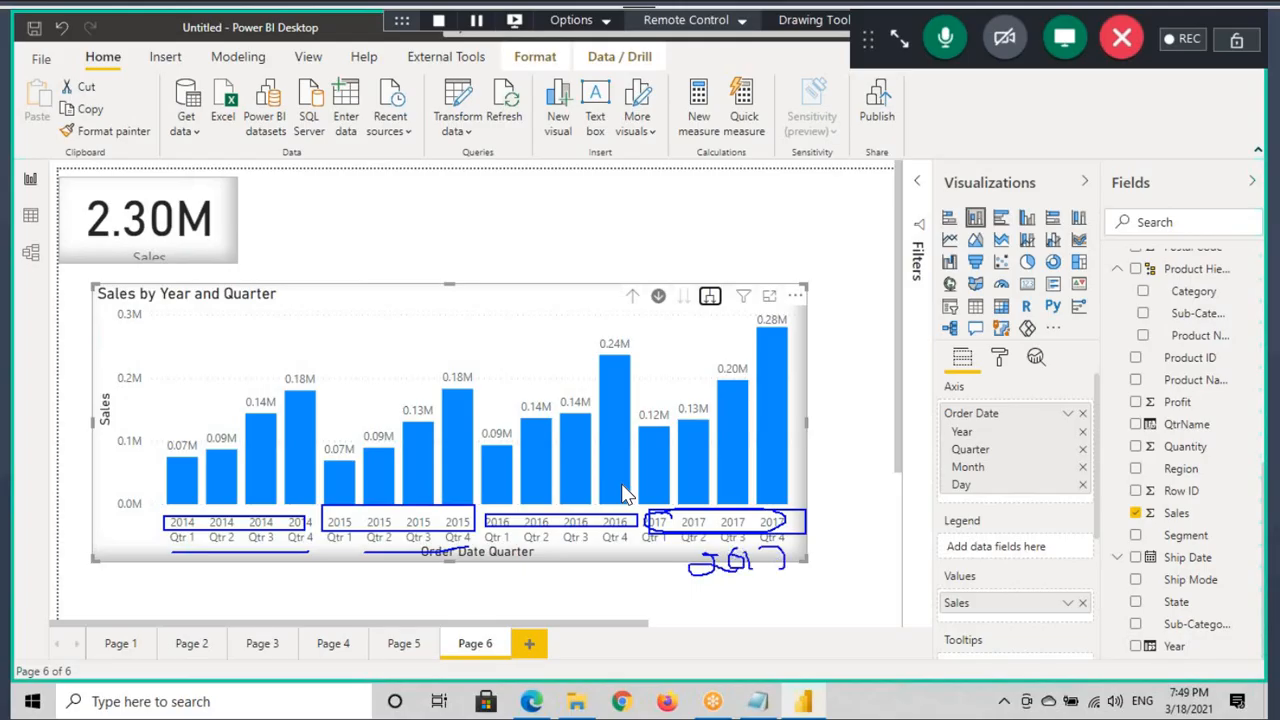
pyautogui.moveTo(544, 552); pyautogui.dragTo(562, 566)
pyautogui.moveTo(562, 558); pyautogui.dragTo(576, 556)
pyautogui.moveTo(569, 550)
pyautogui.mouseDown()
pyautogui.moveTo(569, 565)
pyautogui.moveTo(584, 562)
pyautogui.mouseUp()
pyautogui.moveTo(584, 550); pyautogui.dragTo(606, 578)
pyautogui.press('Escape')
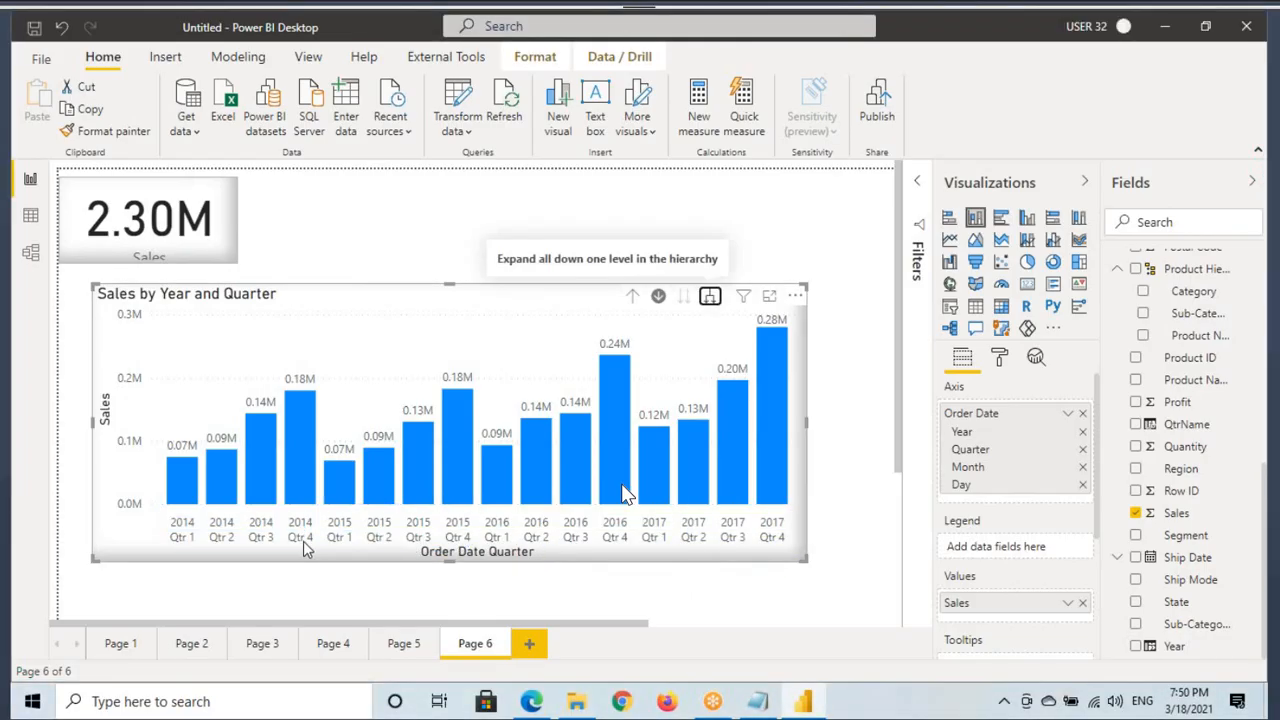
# Annotate the chart's combined year and quarter axis labels with a box and strokes, and clear the markings.
pyautogui.hotkey('ctrl', '2')
pyautogui.moveTo(160, 512)
pyautogui.mouseDown()
pyautogui.moveTo(478, 546)
pyautogui.moveTo(800, 544)
pyautogui.mouseUp()
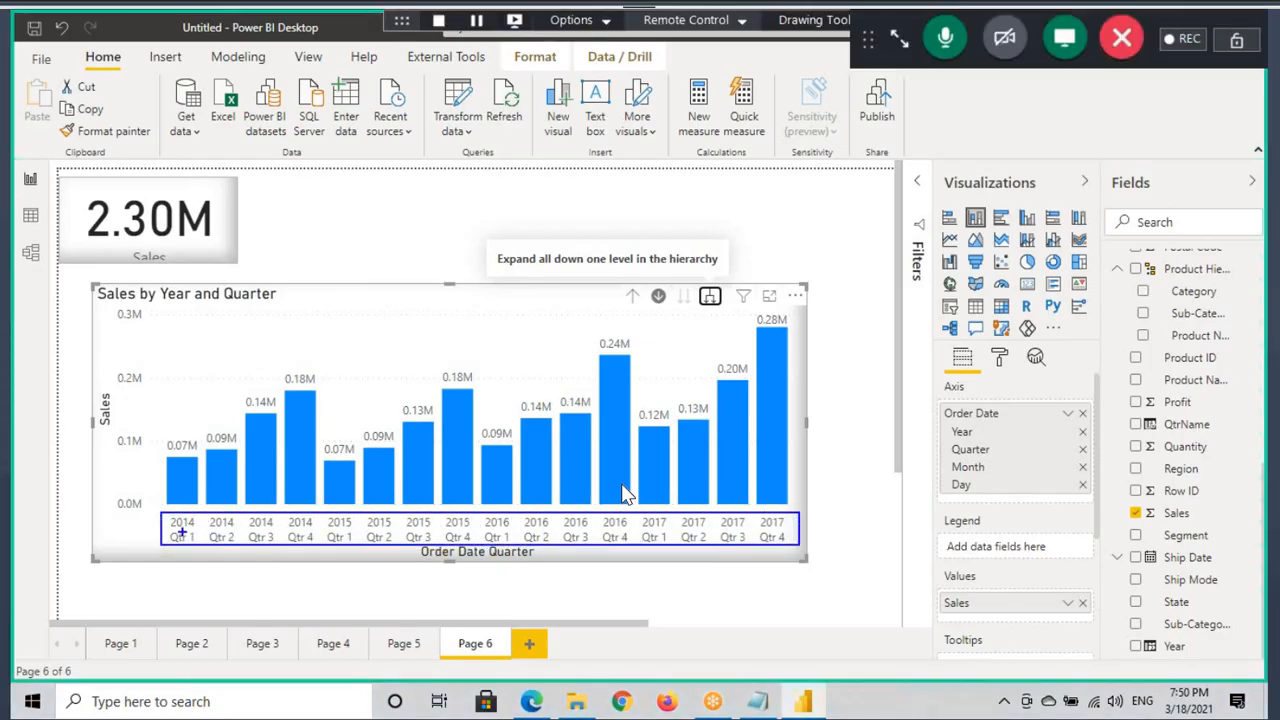
pyautogui.moveTo(166, 521)
pyautogui.mouseDown()
pyautogui.moveTo(248, 523)
pyautogui.moveTo(231, 566)
pyautogui.moveTo(293, 572)
pyautogui.mouseUp()
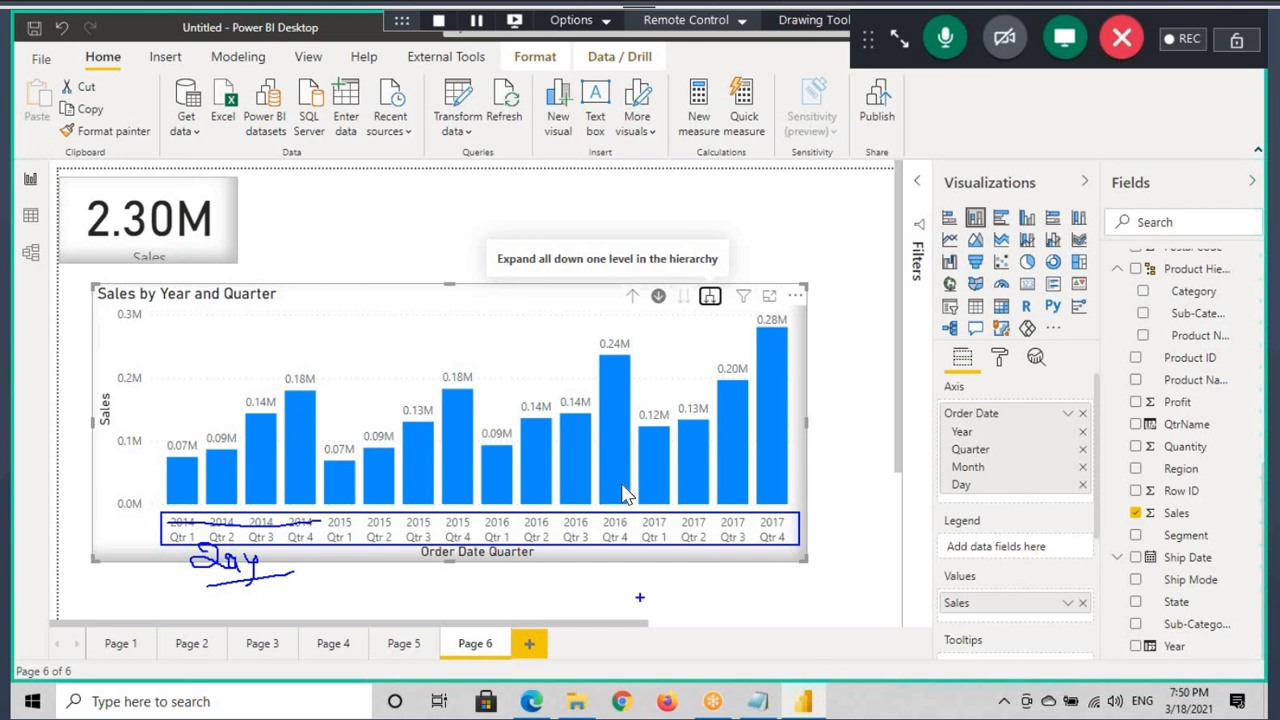
pyautogui.moveTo(365, 338); pyautogui.dragTo(437, 302)
pyautogui.moveTo(175, 539); pyautogui.dragTo(344, 539)
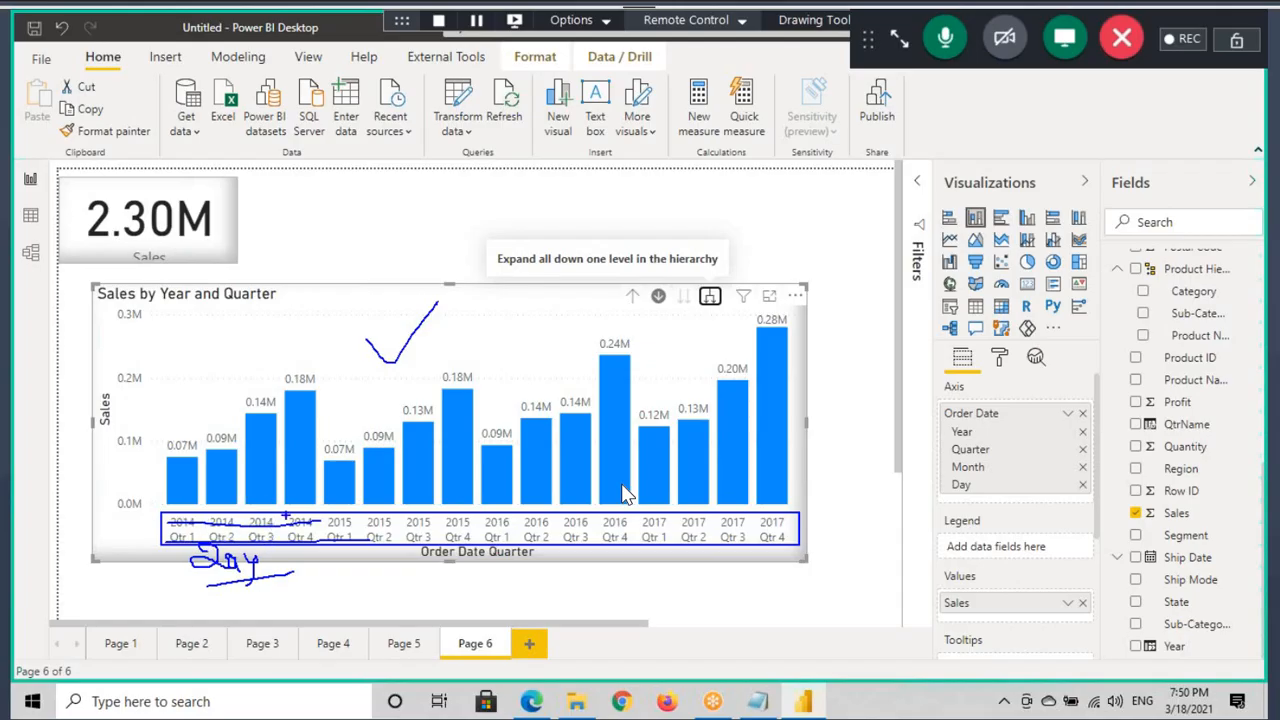
pyautogui.moveTo(286, 517)
pyautogui.mouseDown()
pyautogui.moveTo(165, 508)
pyautogui.moveTo(173, 527)
pyautogui.moveTo(316, 518)
pyautogui.mouseUp()
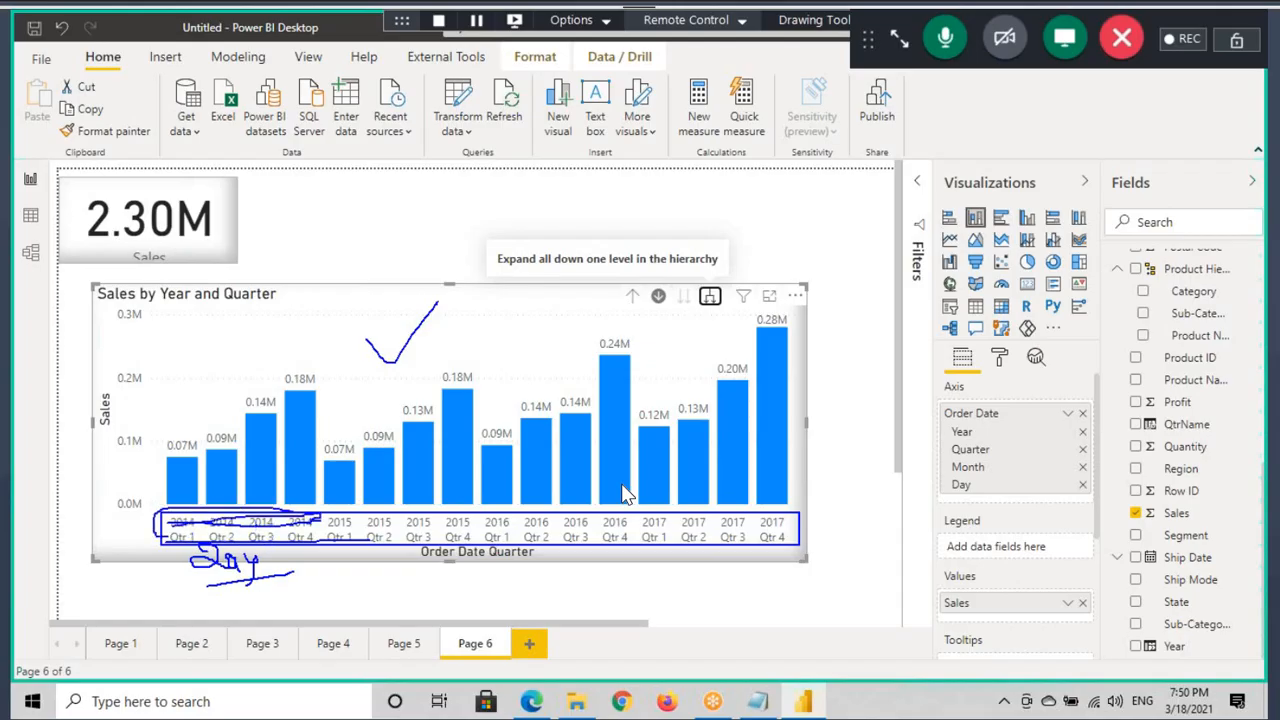
pyautogui.moveTo(273, 554)
pyautogui.mouseDown()
pyautogui.moveTo(192, 556)
pyautogui.moveTo(272, 552)
pyautogui.mouseUp()
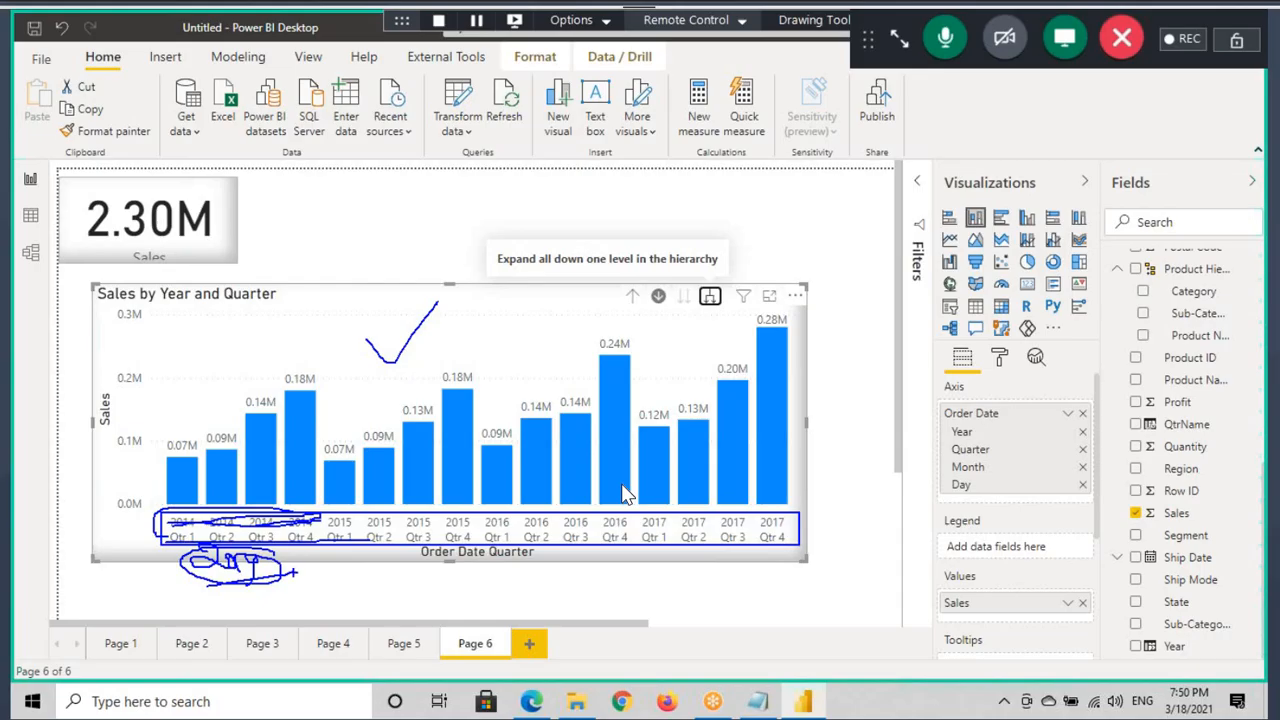
pyautogui.press('Escape')
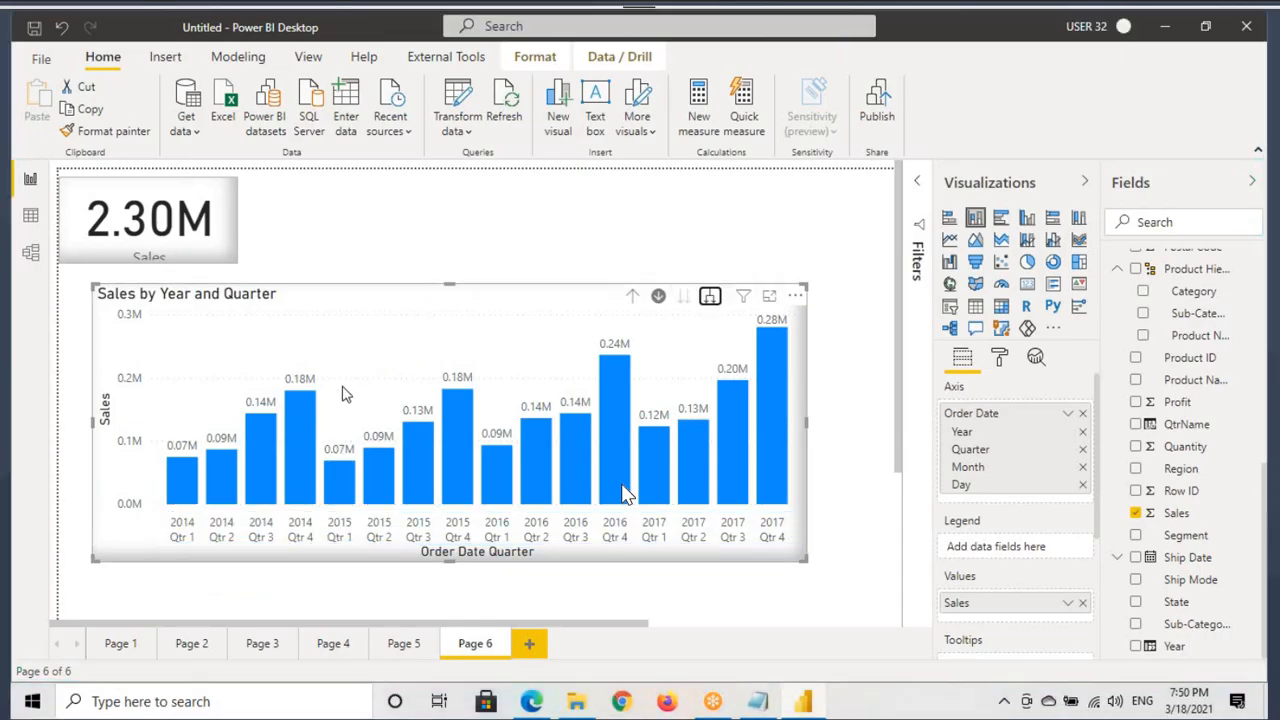
# Turn off Concatenate labels for the chart's X axis, temporarily marking the option and the combined year and quarter labels beforehand.
pyautogui.click(1000, 360)
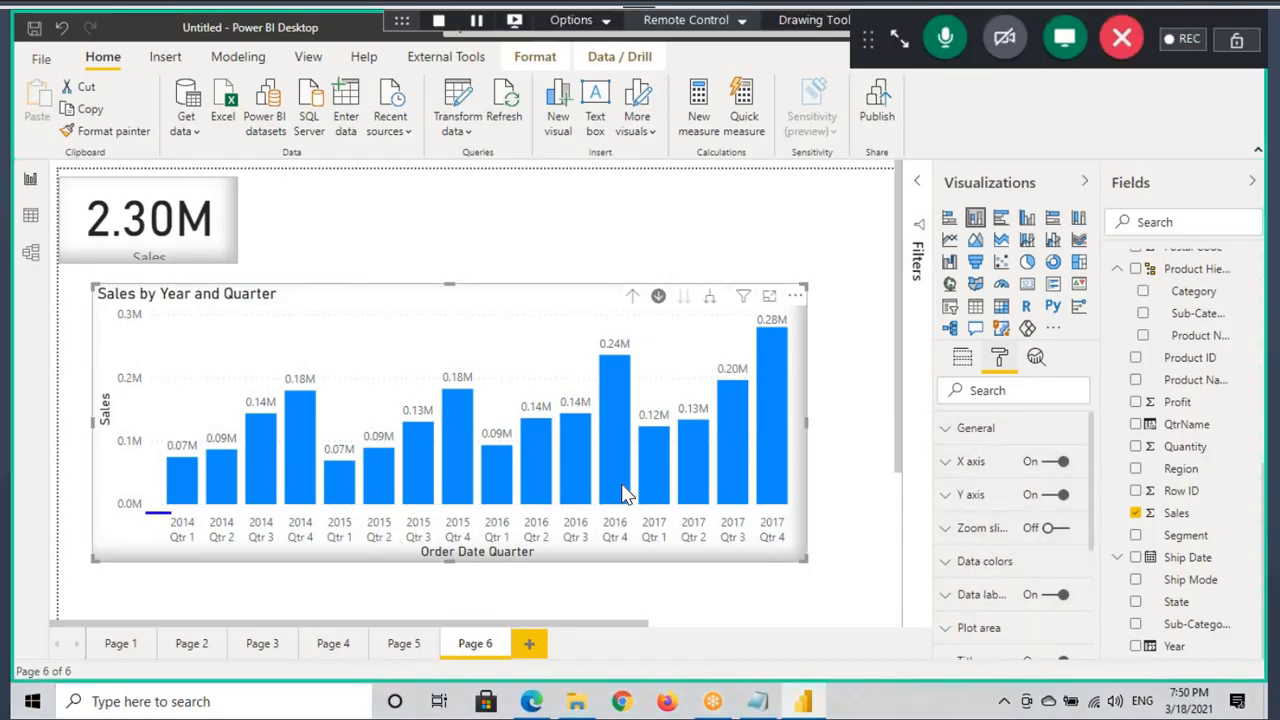
pyautogui.click(972, 463)
pyautogui.scroll(-2, 972, 540)
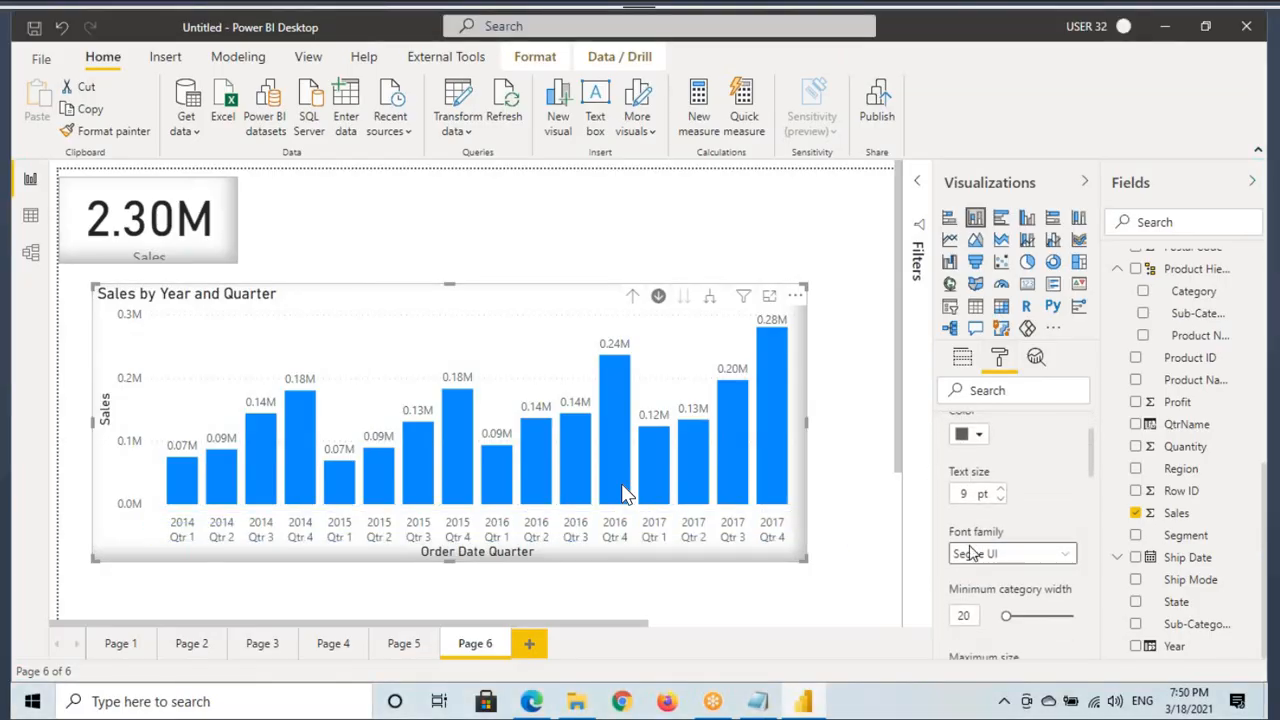
pyautogui.scroll(-4, 975, 550)
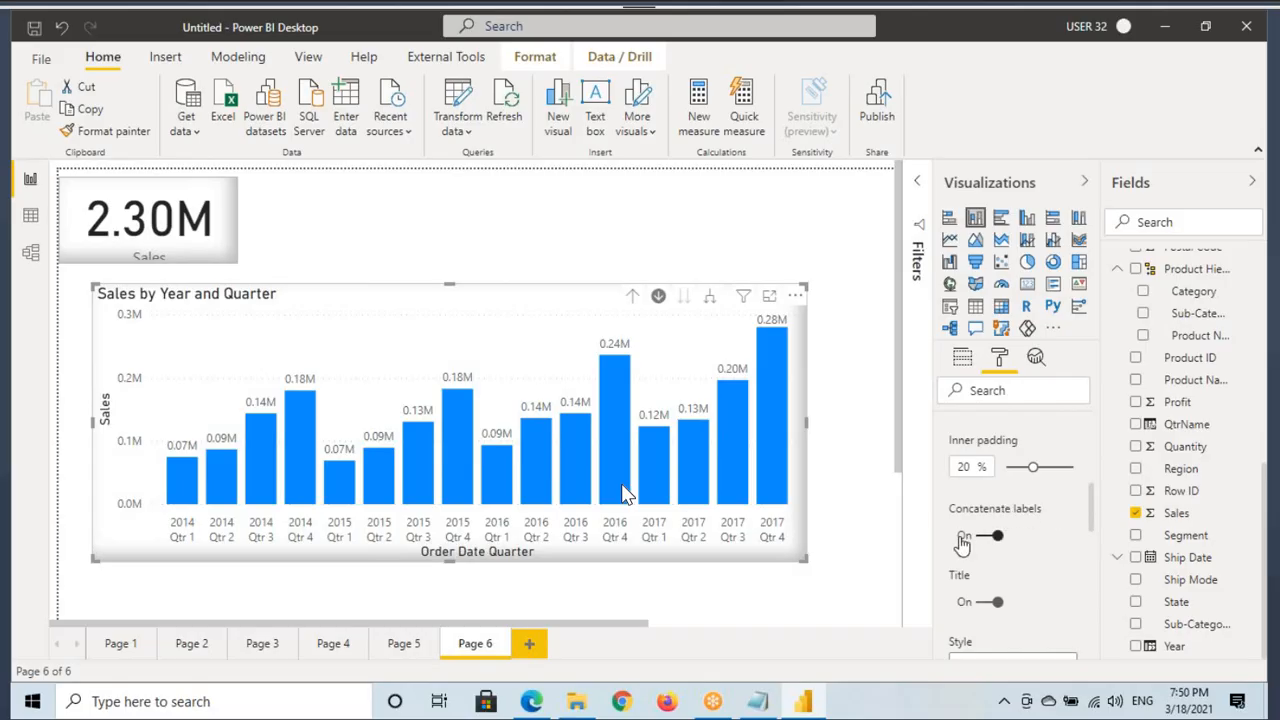
pyautogui.moveTo(955, 524); pyautogui.dragTo(1031, 548)
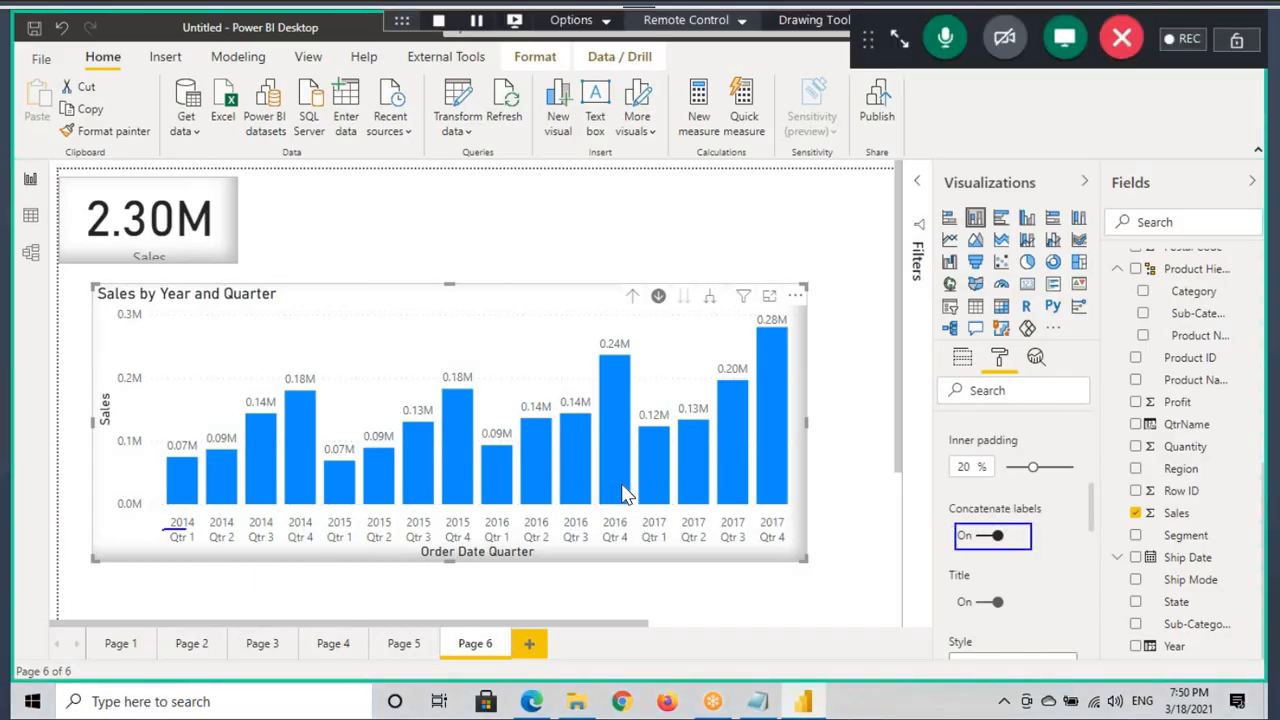
pyautogui.moveTo(164, 530)
pyautogui.mouseDown()
pyautogui.moveTo(208, 544)
pyautogui.moveTo(180, 531)
pyautogui.mouseUp()
pyautogui.moveTo(213, 527)
pyautogui.mouseDown()
pyautogui.moveTo(243, 527)
pyautogui.moveTo(207, 531)
pyautogui.mouseUp()
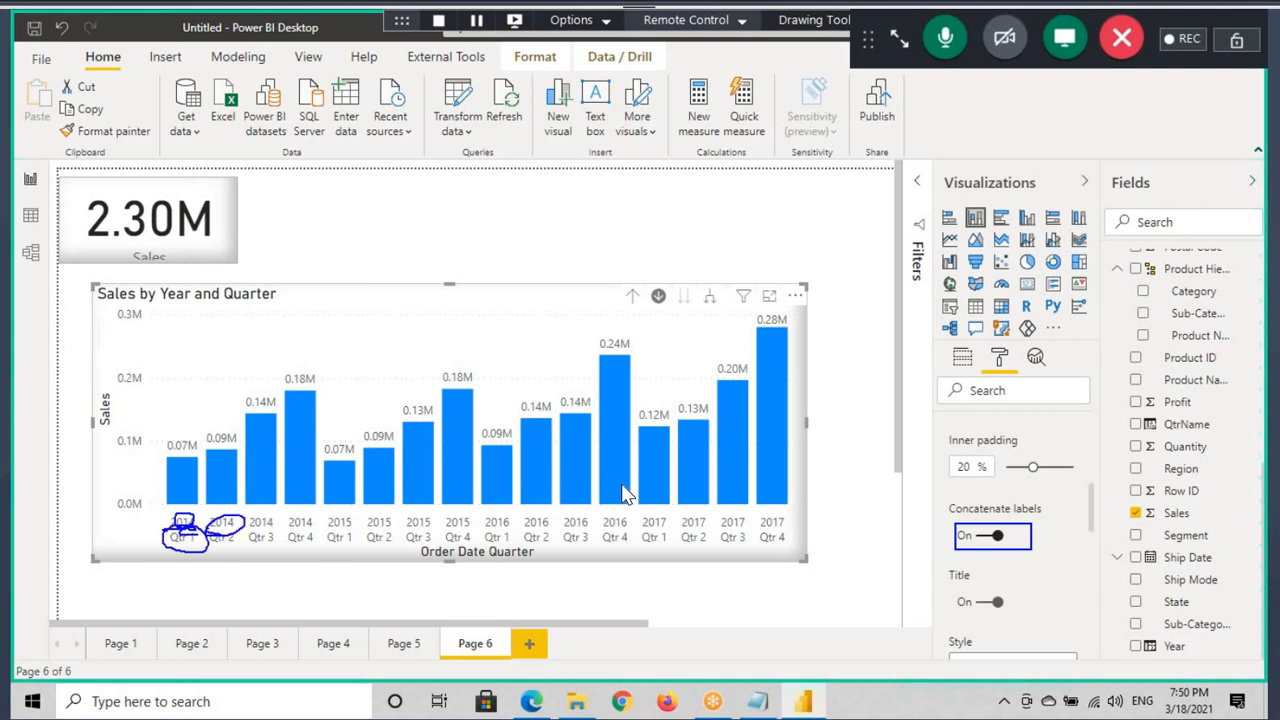
pyautogui.click(982, 537)
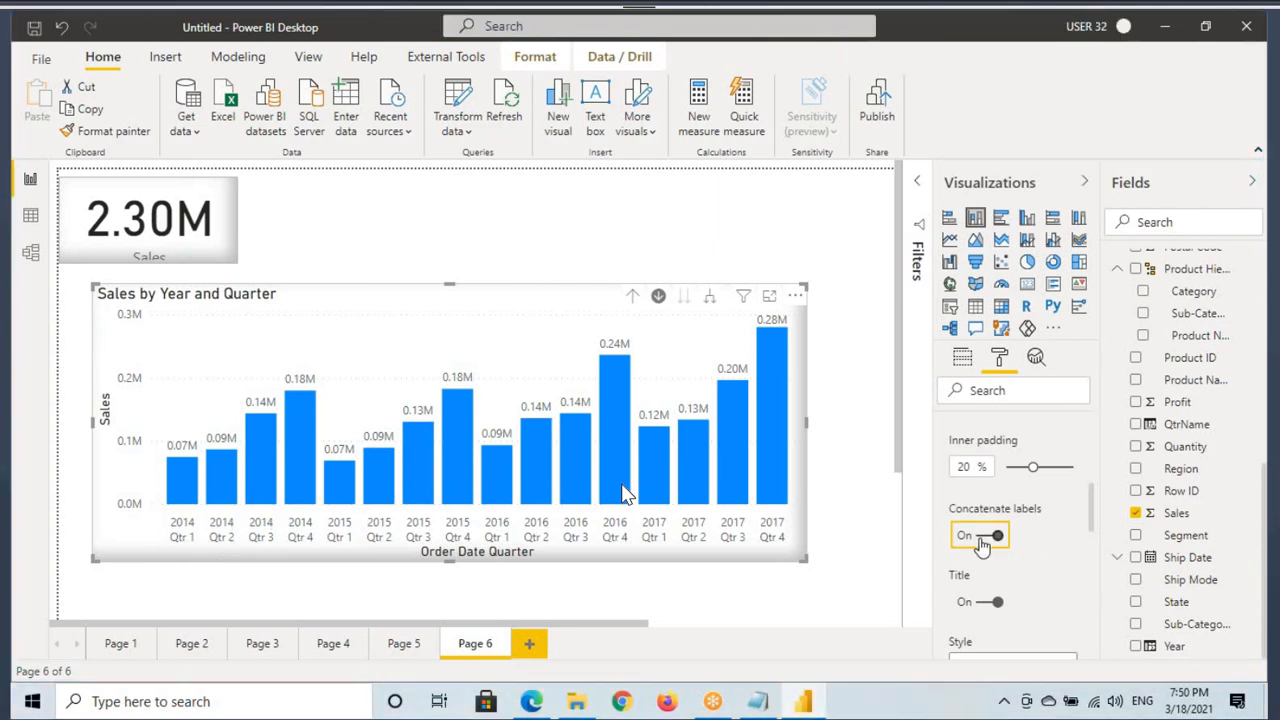
# Annotate the grouped year labels and their quarters along the chart's axis from 2014 to 2017, and clear the markings.
pyautogui.hotkey('ctrl', '2')
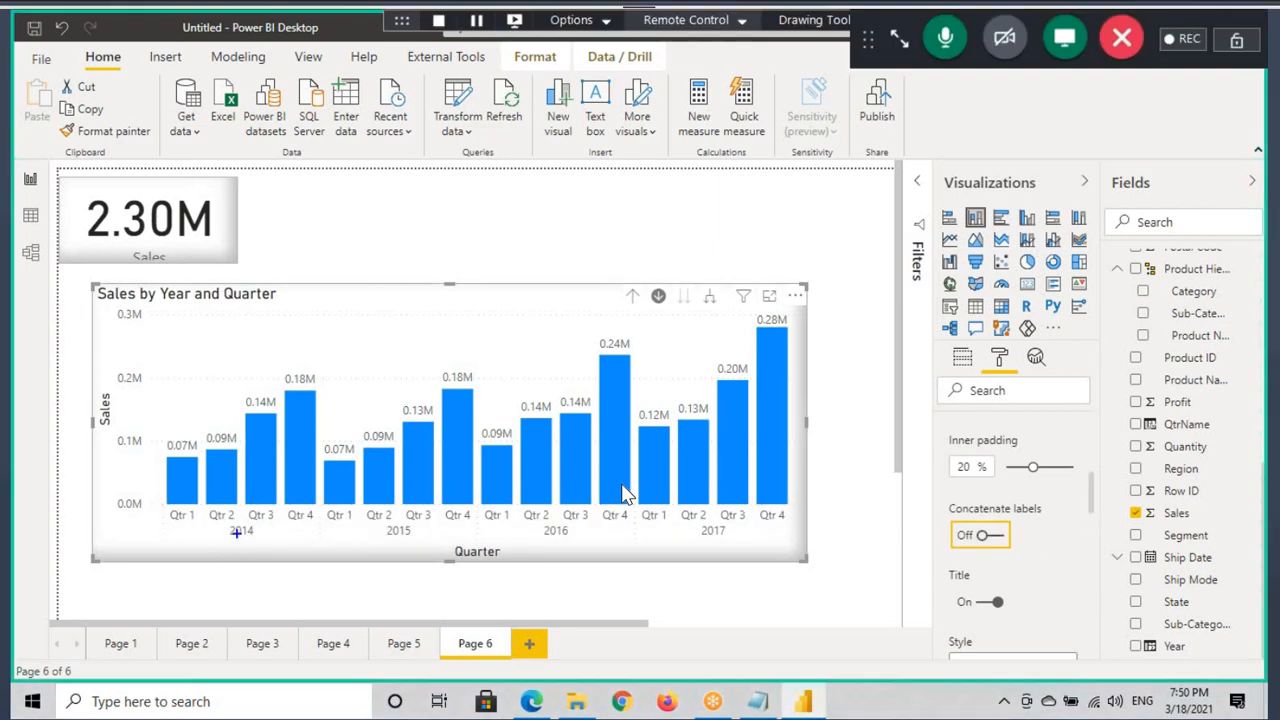
pyautogui.moveTo(221, 527); pyautogui.dragTo(286, 545)
pyautogui.moveTo(207, 525); pyautogui.dragTo(241, 521)
pyautogui.moveTo(259, 520); pyautogui.dragTo(467, 528)
pyautogui.moveTo(547, 545); pyautogui.dragTo(599, 546)
pyautogui.moveTo(510, 526); pyautogui.dragTo(622, 526)
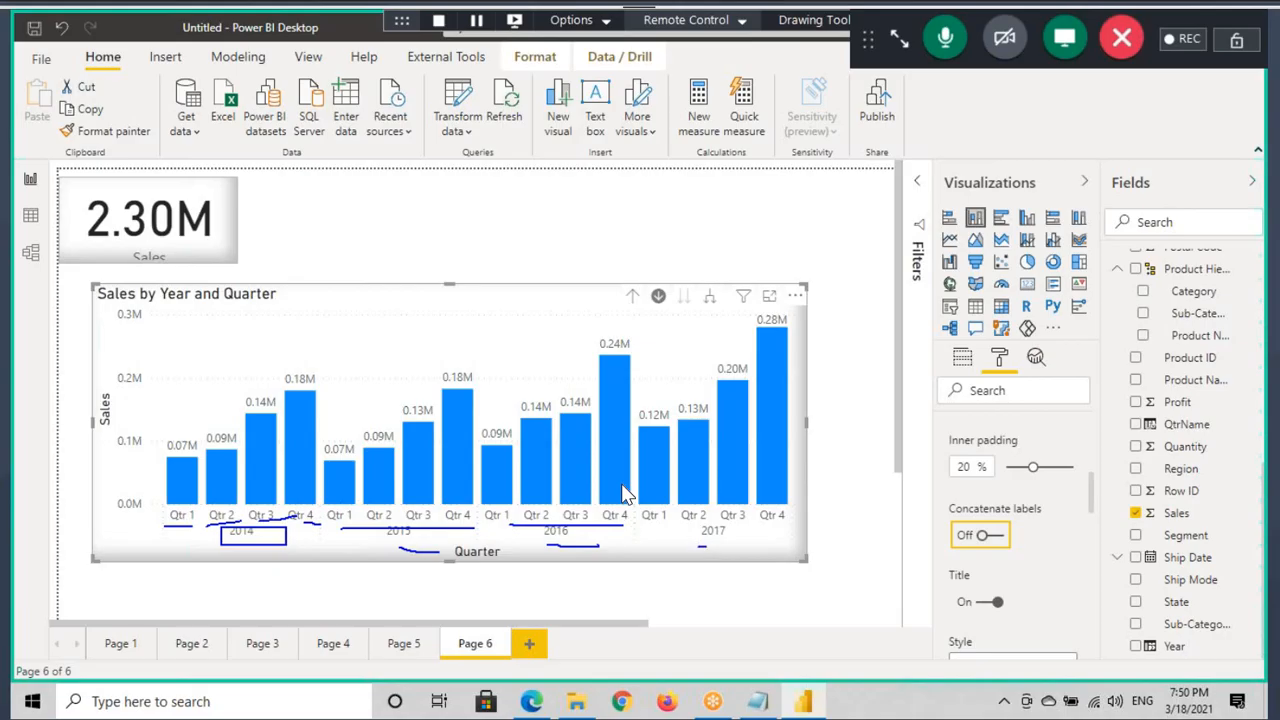
pyautogui.moveTo(706, 546); pyautogui.dragTo(754, 546)
pyautogui.moveTo(661, 524); pyautogui.dragTo(799, 524)
pyautogui.press('Escape')
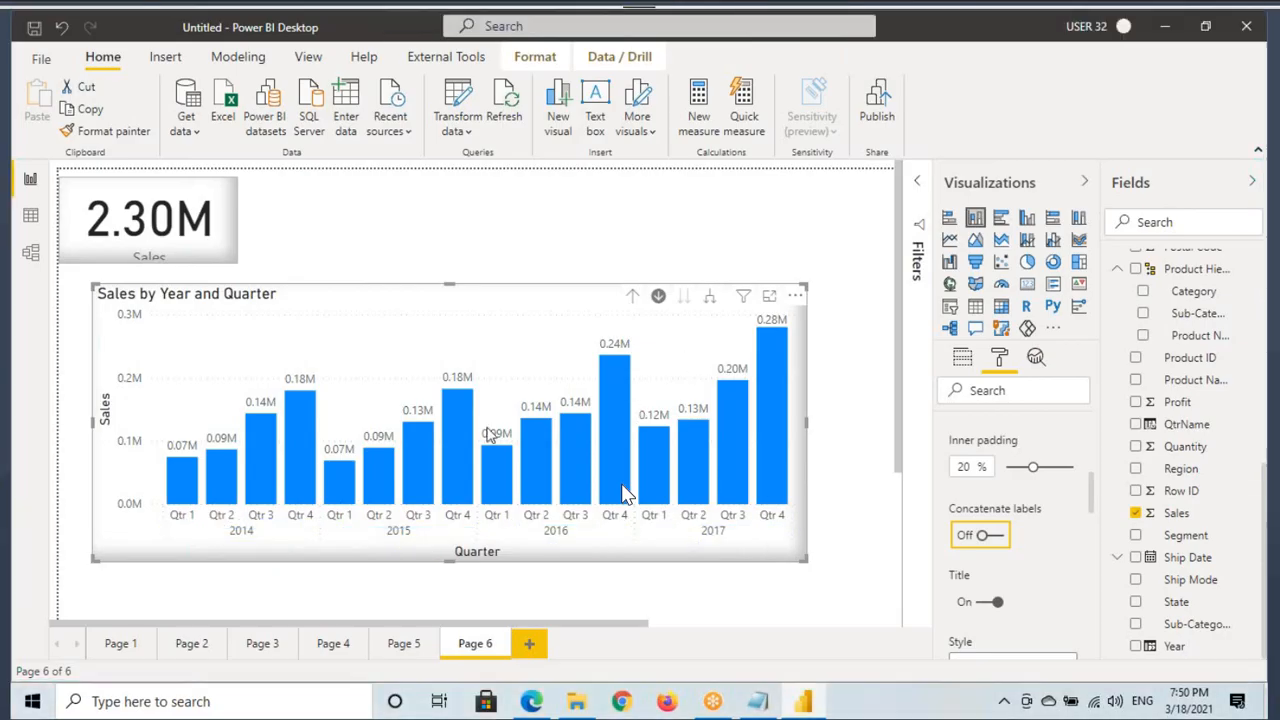
# Compare the drilled-down quarters of 2017, marked temporarily, with the all-years Quarter level, returning to the Year level after each.
pyautogui.click(632, 296)
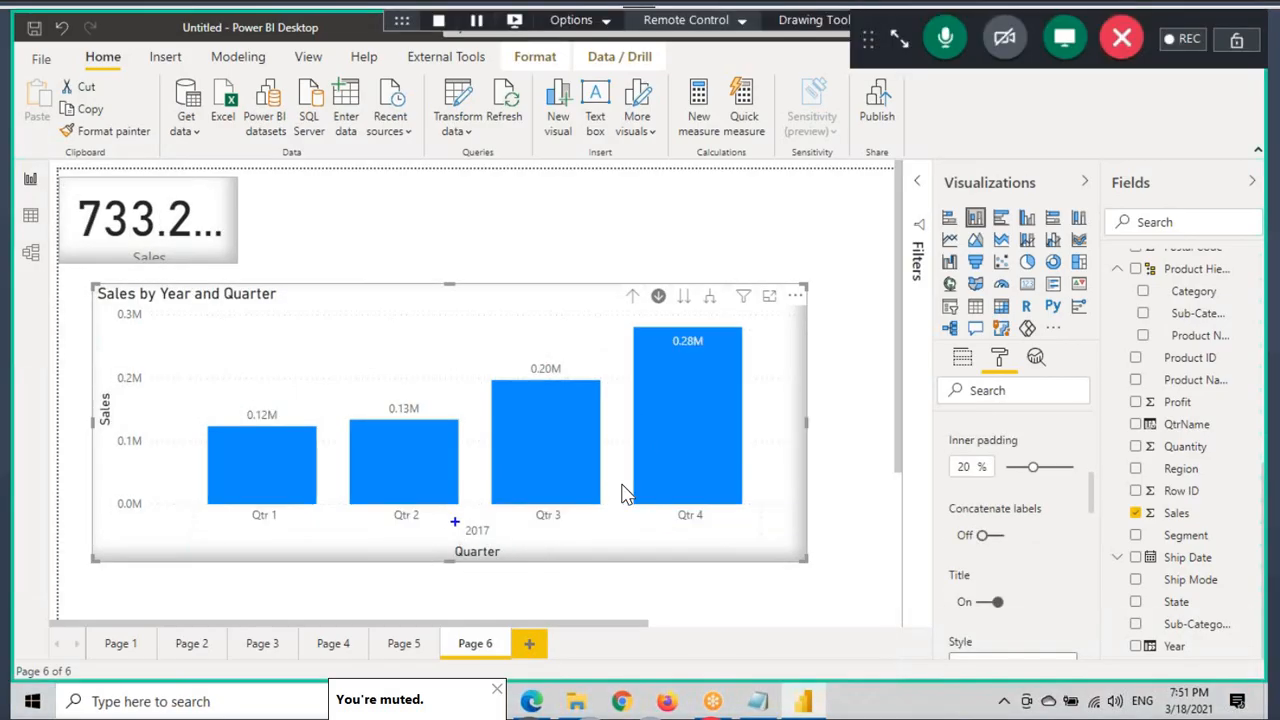
pyautogui.moveTo(455, 521); pyautogui.dragTo(552, 541)
pyautogui.moveTo(241, 521)
pyautogui.mouseDown()
pyautogui.moveTo(317, 467)
pyautogui.moveTo(445, 448)
pyautogui.mouseUp()
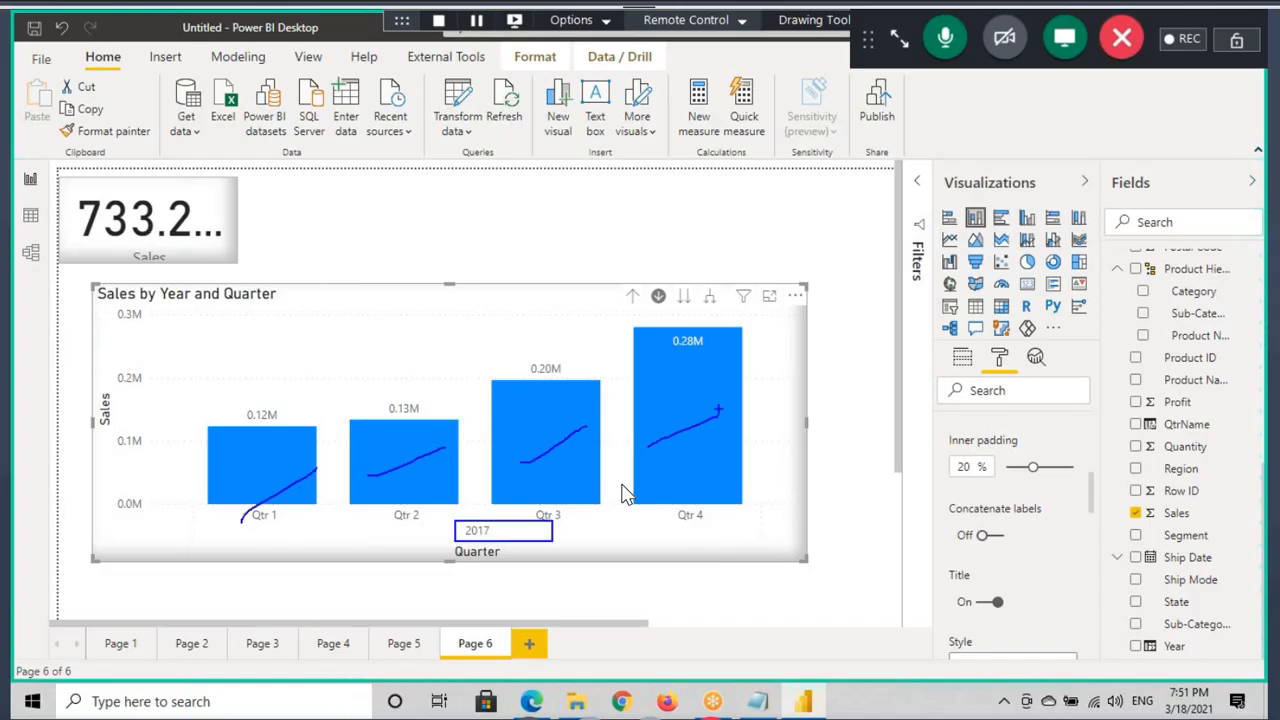
pyautogui.click(632, 296)
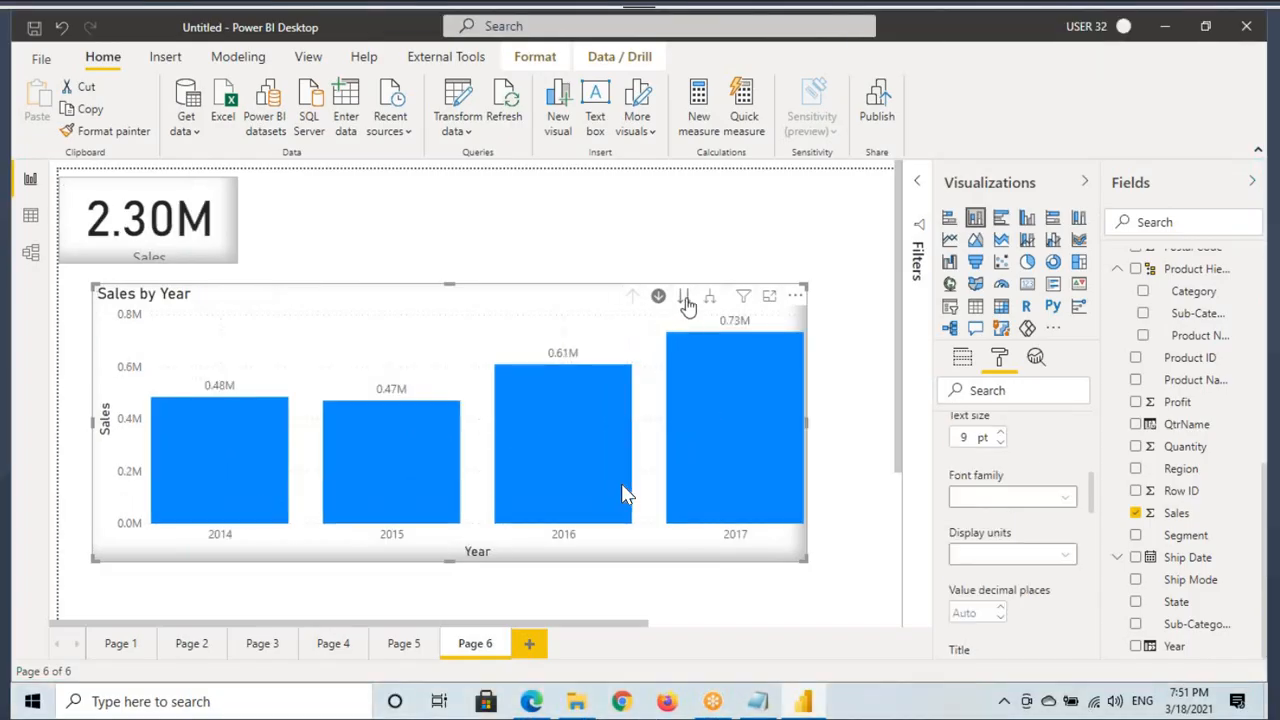
pyautogui.click(684, 296)
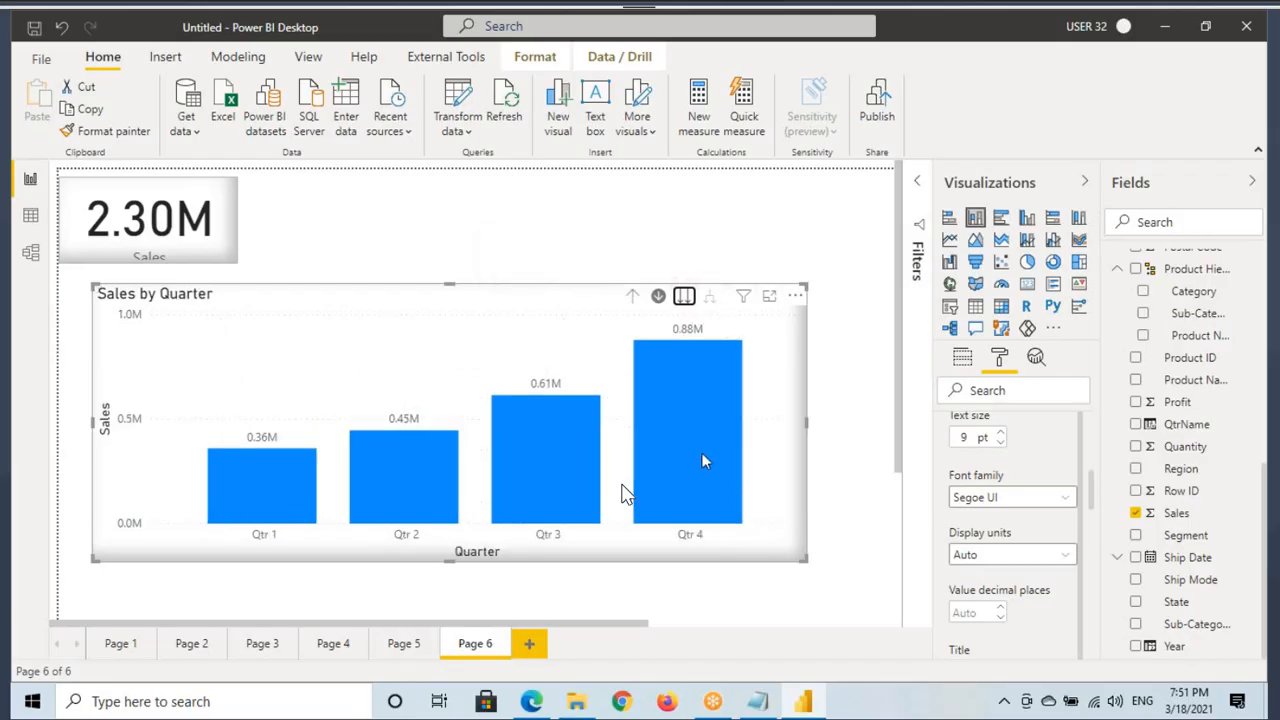
pyautogui.click(636, 297)
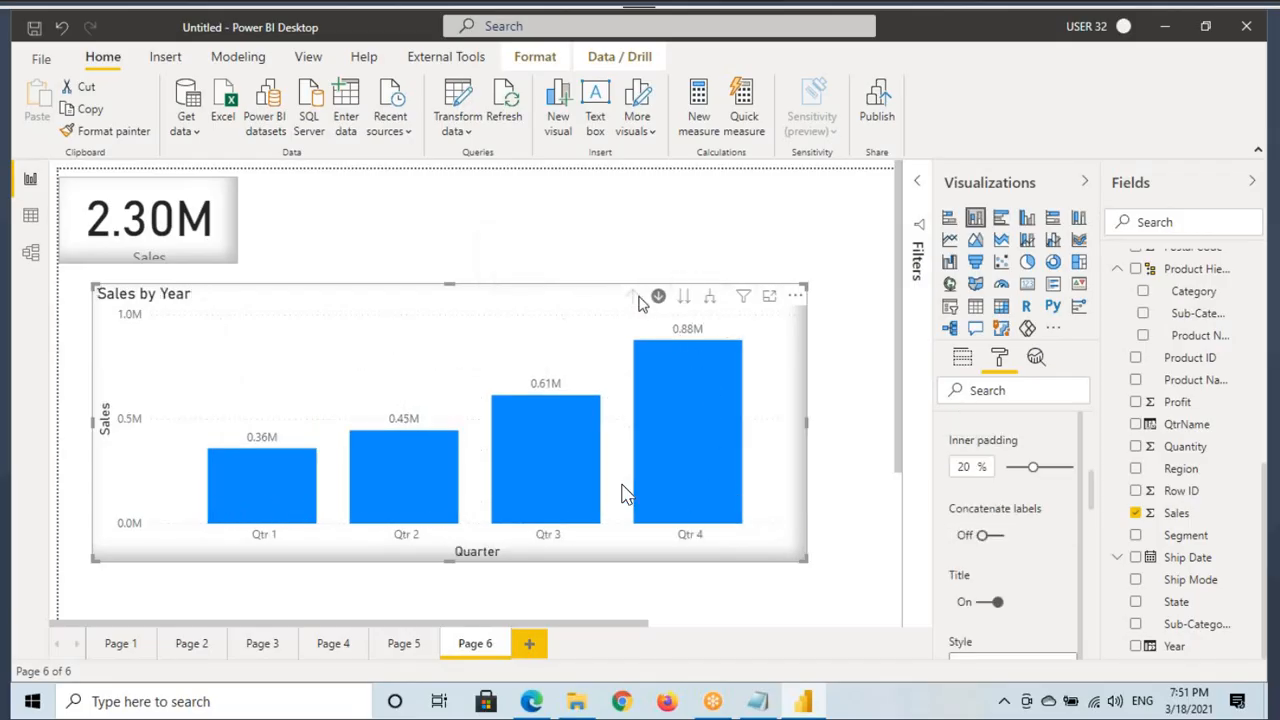
# Show the chart's field assignments, expand all years one level to quarters, and return to the Year level.
pyautogui.click(962, 360)
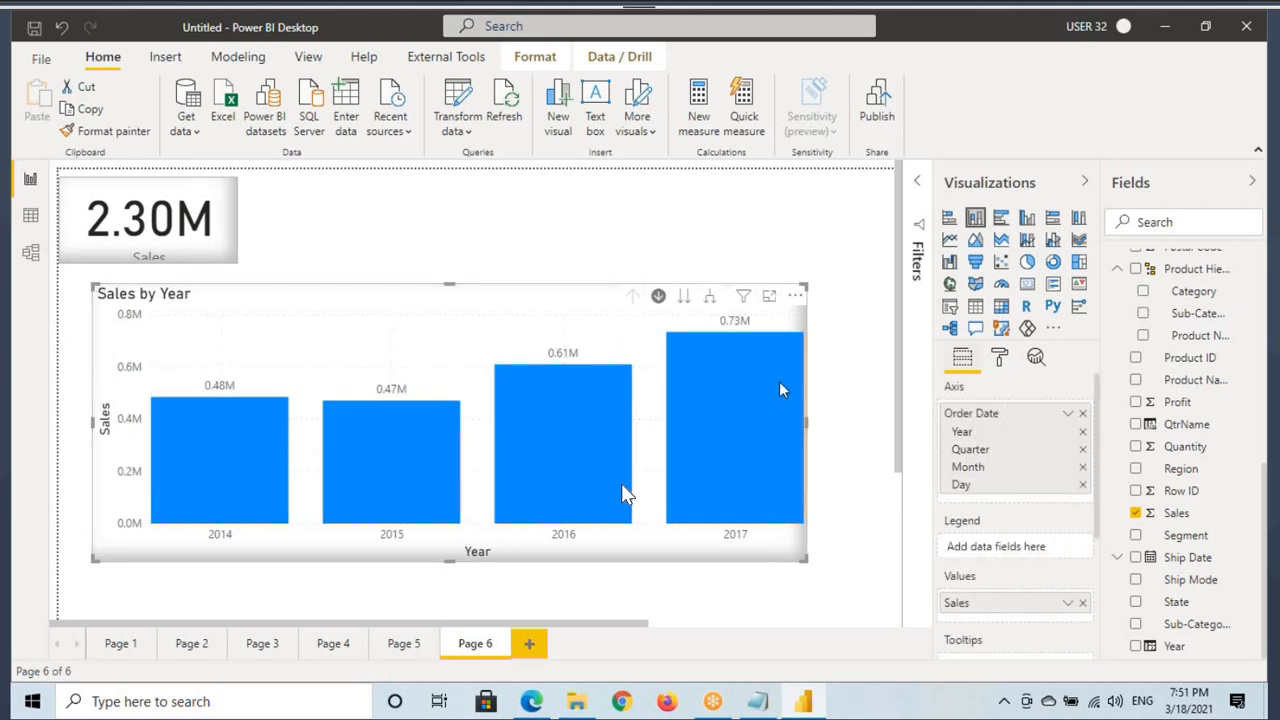
pyautogui.click(709, 298)
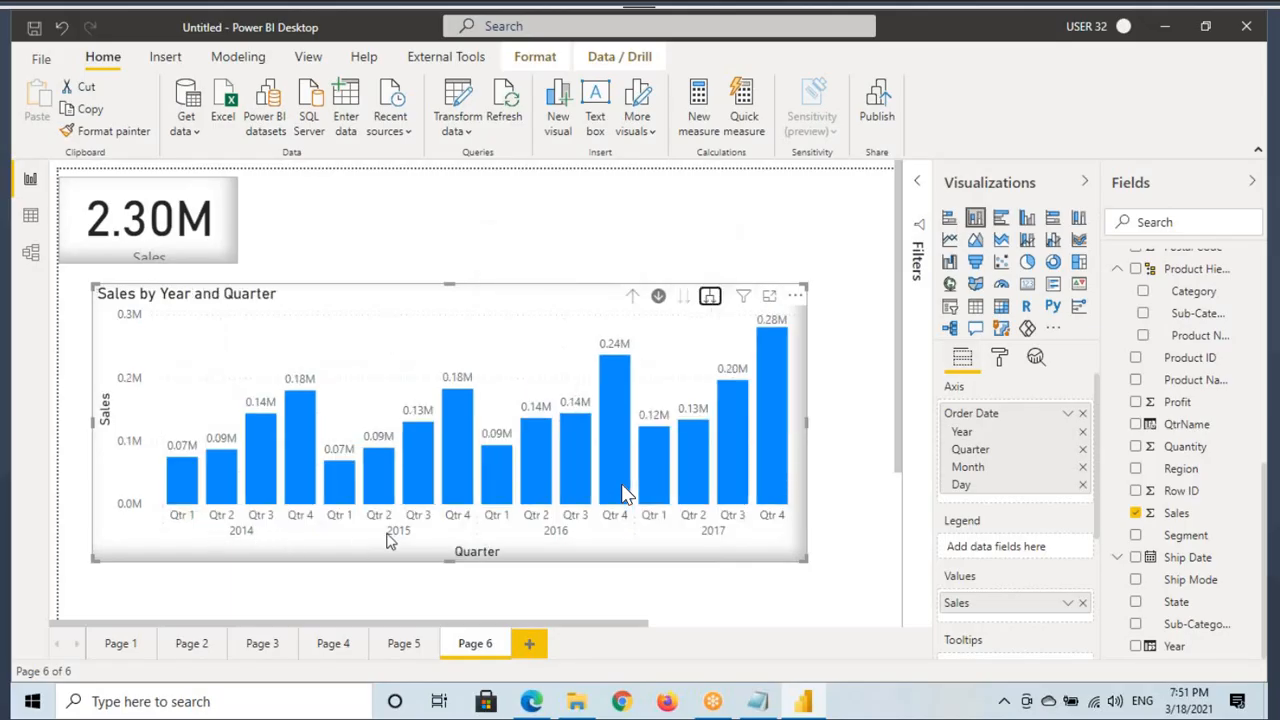
pyautogui.click(630, 302)
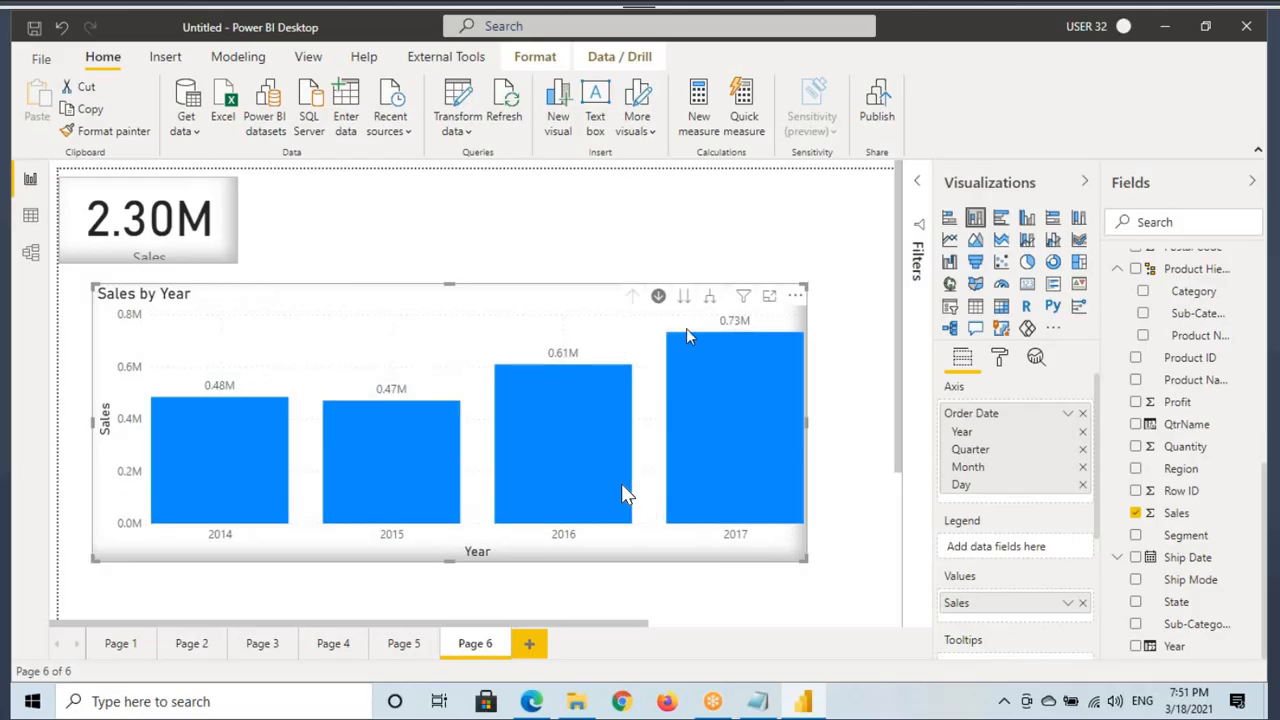
# Examine the X axis formatting options available at the Year level, and return to the chart's field assignments.
pyautogui.click(999, 357)
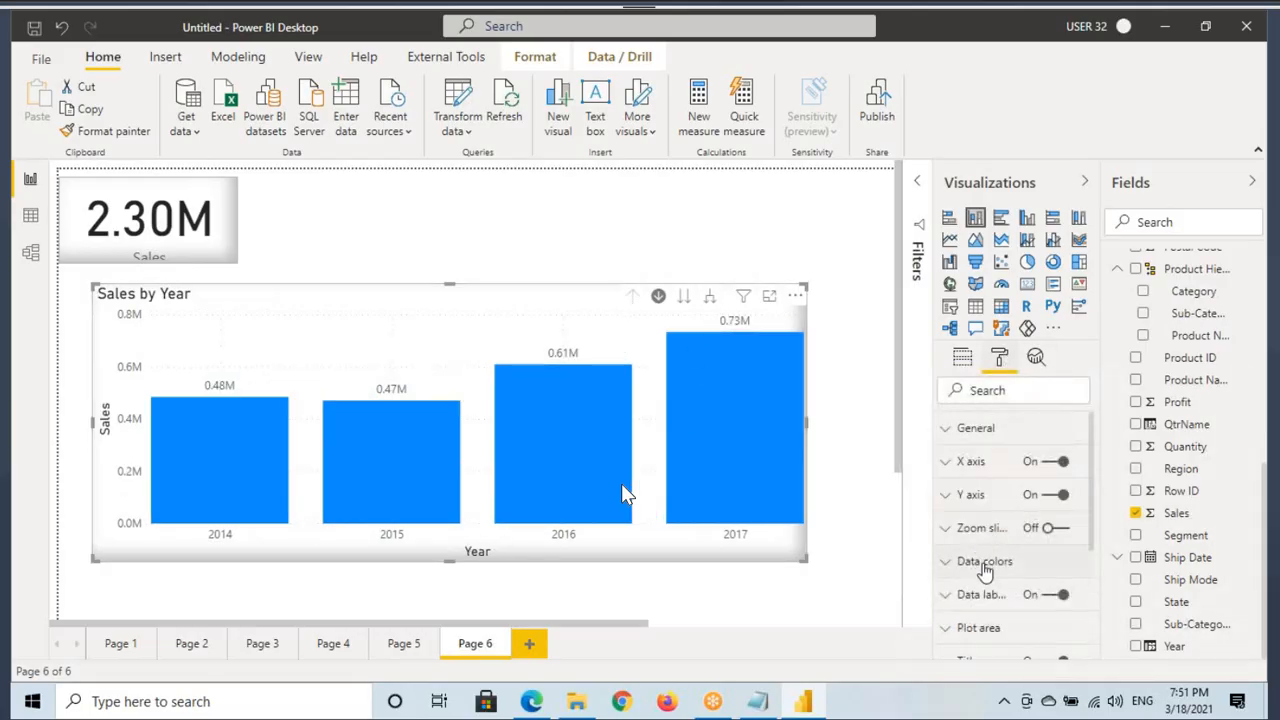
pyautogui.click(975, 463)
pyautogui.scroll(-4, 998, 582)
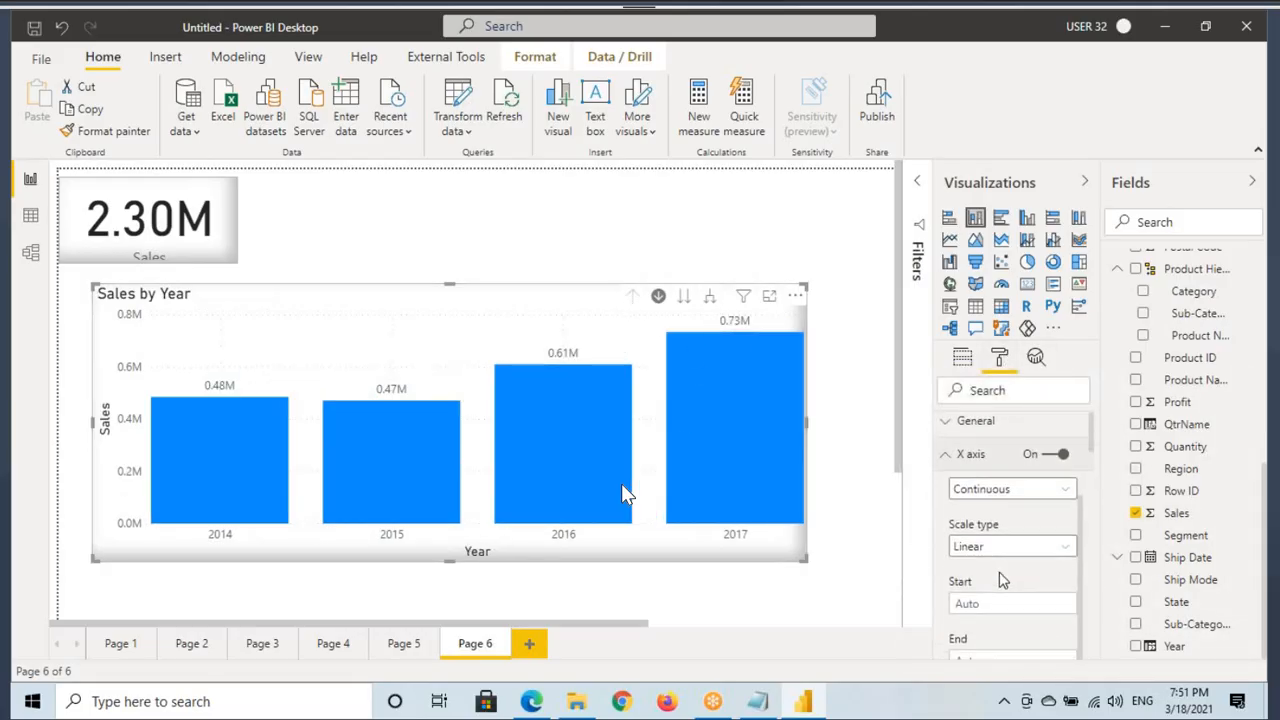
pyautogui.scroll(-6, 999, 581)
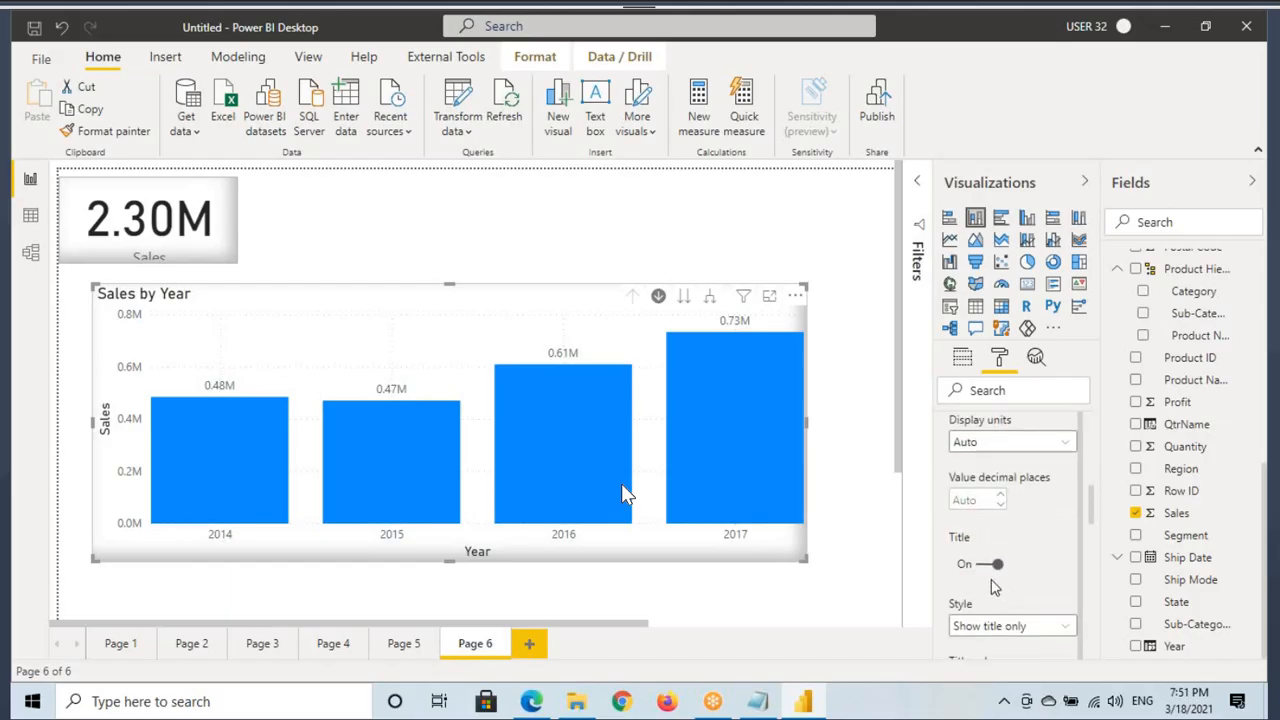
pyautogui.scroll(-5, 997, 577)
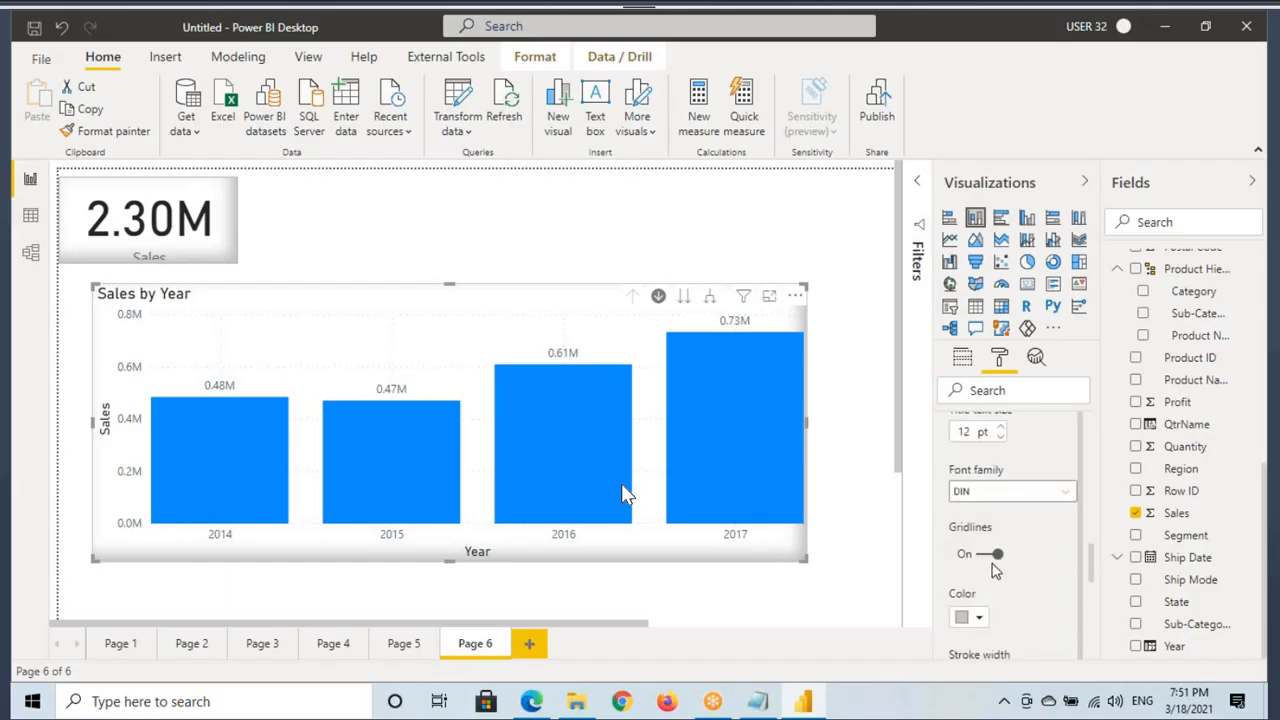
pyautogui.scroll(3, 988, 540)
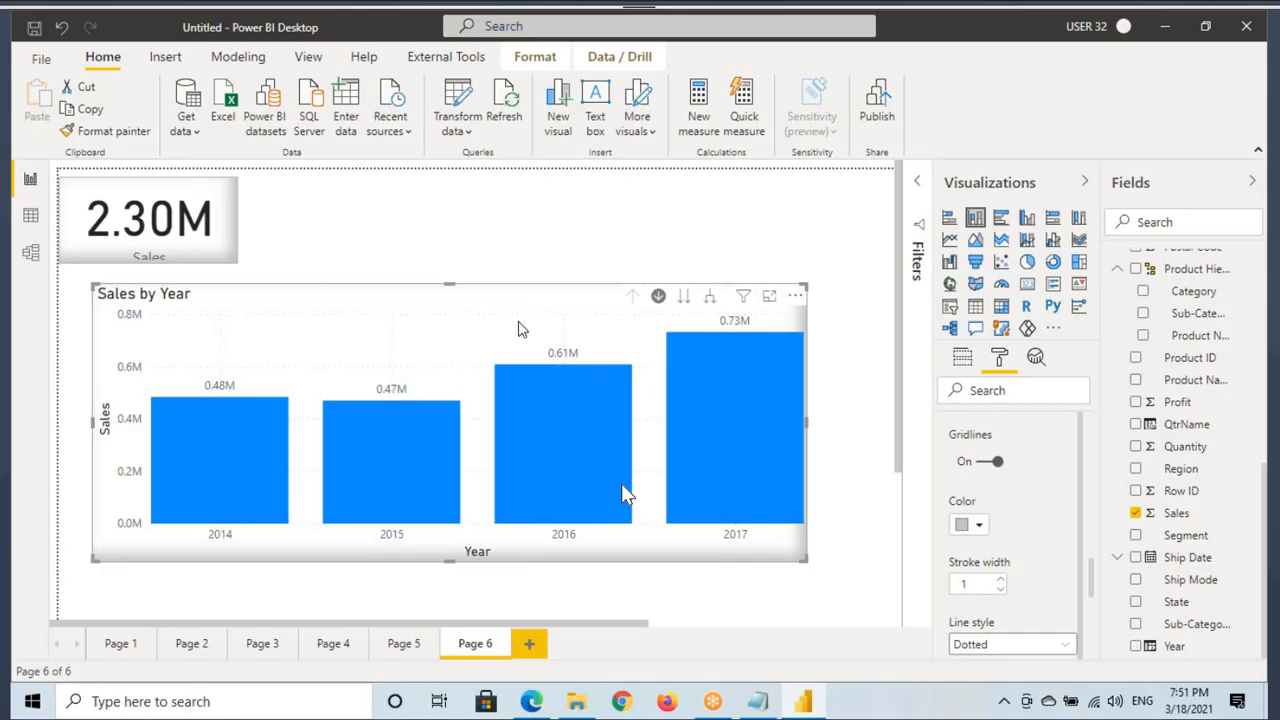
pyautogui.click(960, 360)
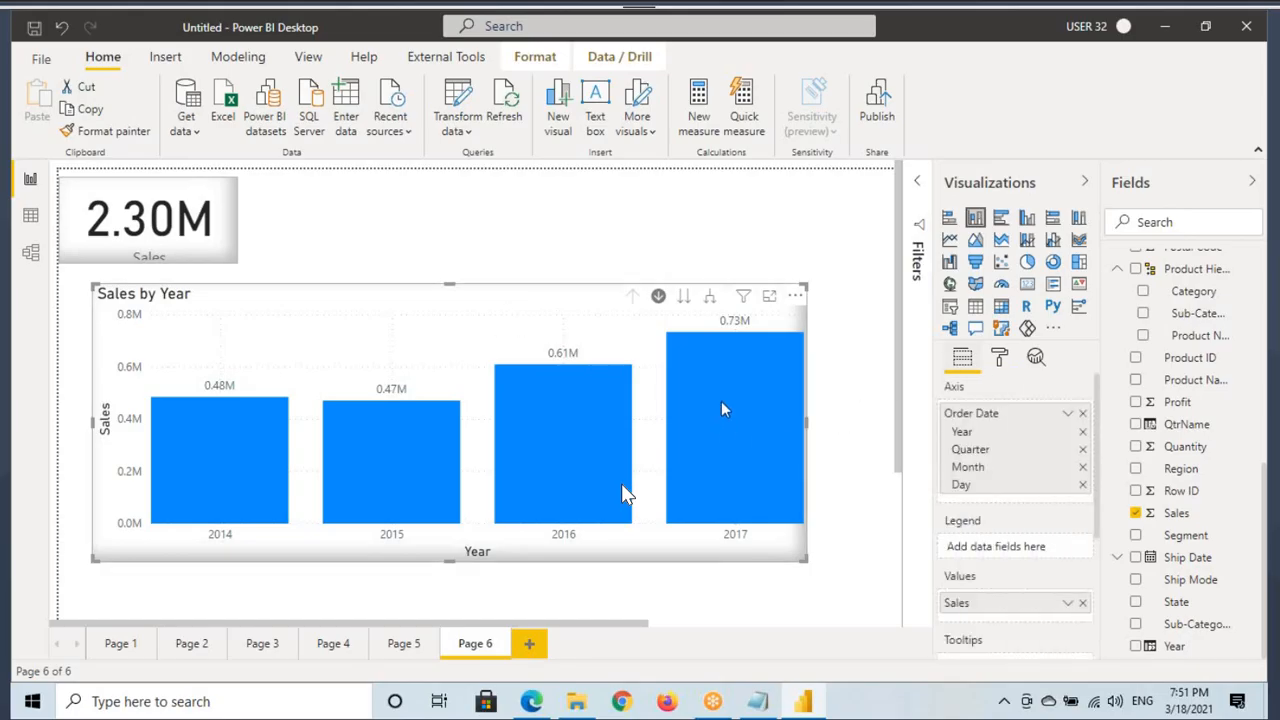
# Mark the 2017 column and the Quarter and Sales fields temporarily, and drill down into the quarters of 2017.
pyautogui.moveTo(723, 414)
pyautogui.moveTo(712, 402); pyautogui.dragTo(793, 361)
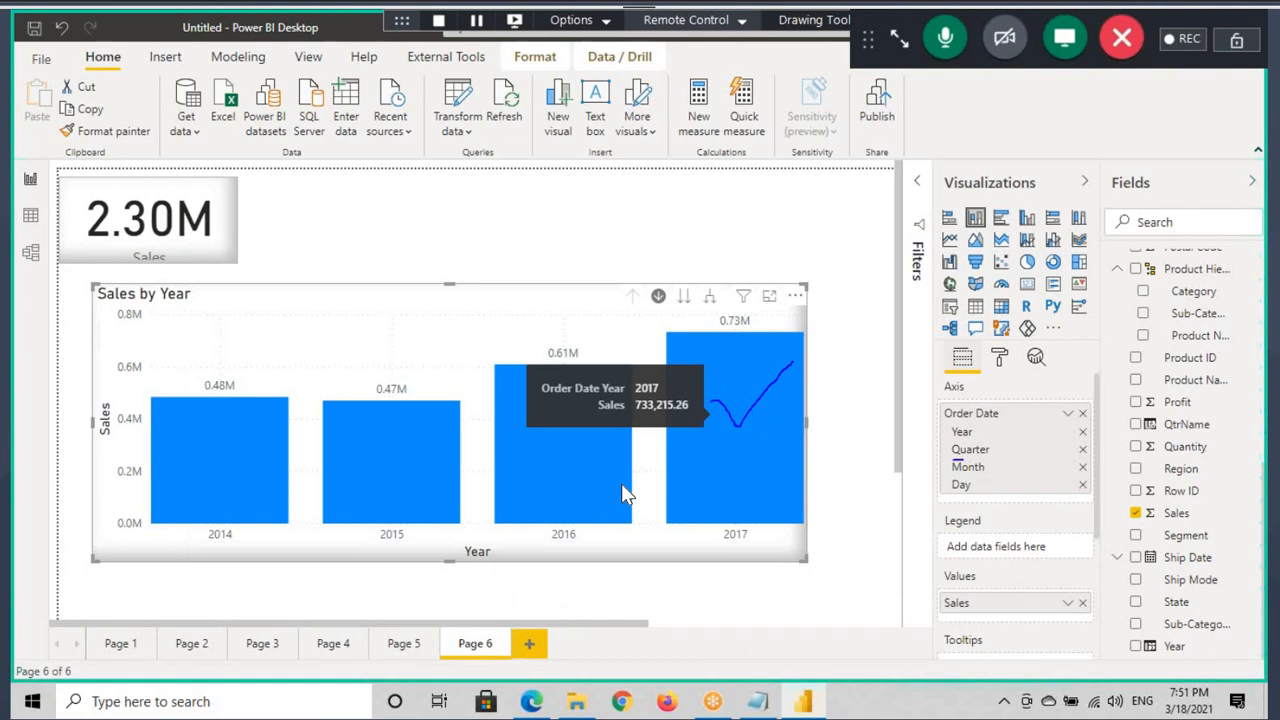
pyautogui.moveTo(995, 456); pyautogui.dragTo(968, 476)
pyautogui.moveTo(1010, 606)
pyautogui.mouseDown()
pyautogui.moveTo(1030, 615)
pyautogui.moveTo(1008, 603)
pyautogui.mouseUp()
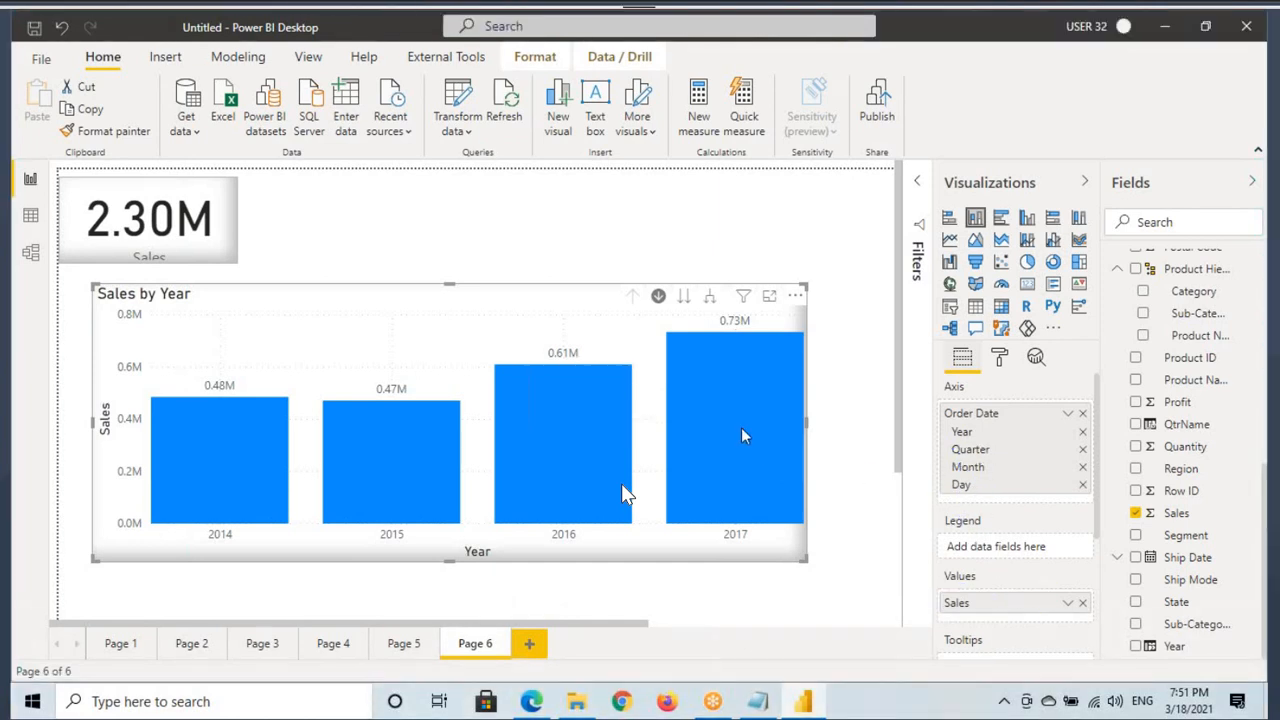
pyautogui.click(741, 427)
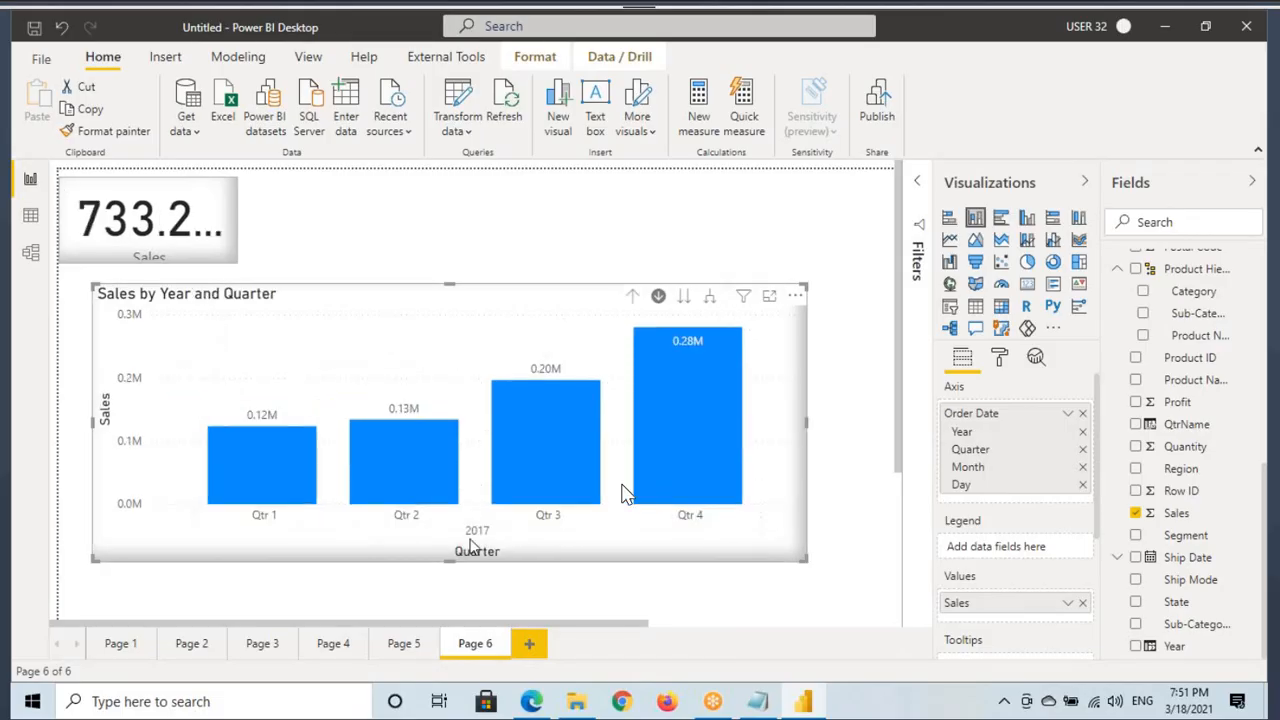
# Mark the 2017 label and both axis titles temporarily, and drill down into the months of Qtr 4.
pyautogui.moveTo(458, 521); pyautogui.dragTo(523, 536)
pyautogui.moveTo(453, 563); pyautogui.dragTo(552, 555)
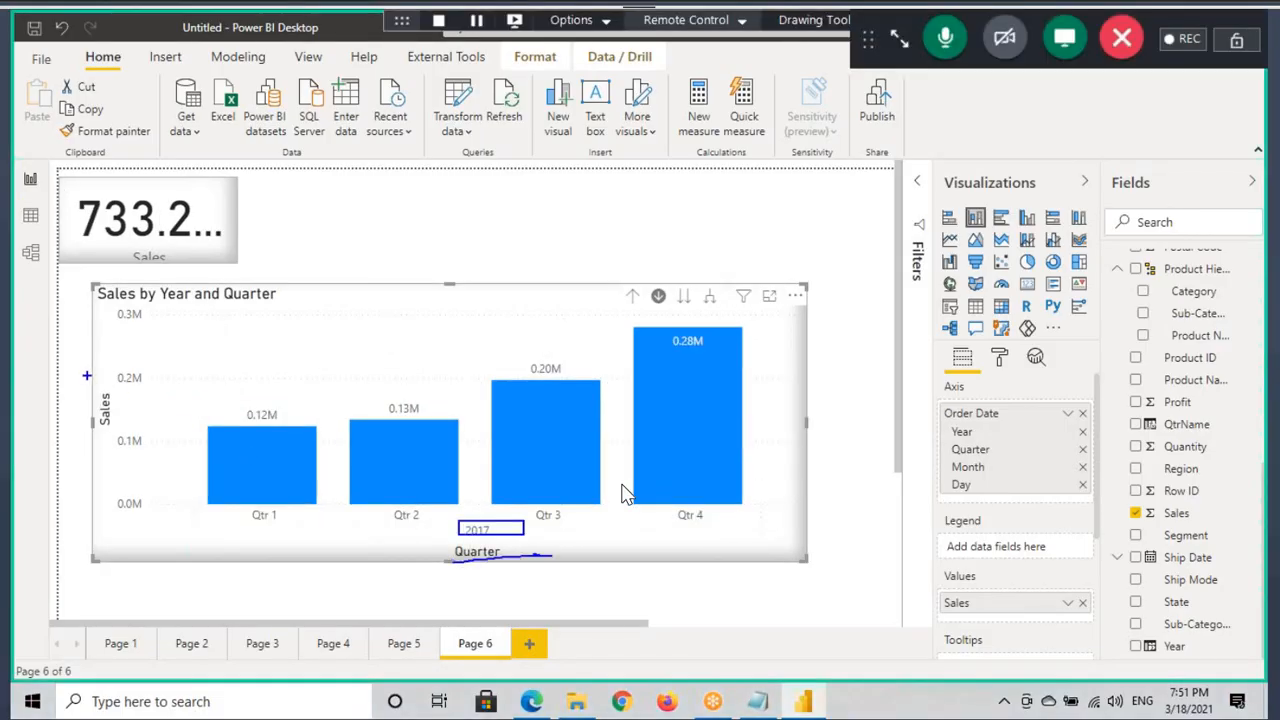
pyautogui.moveTo(86, 376); pyautogui.dragTo(127, 456)
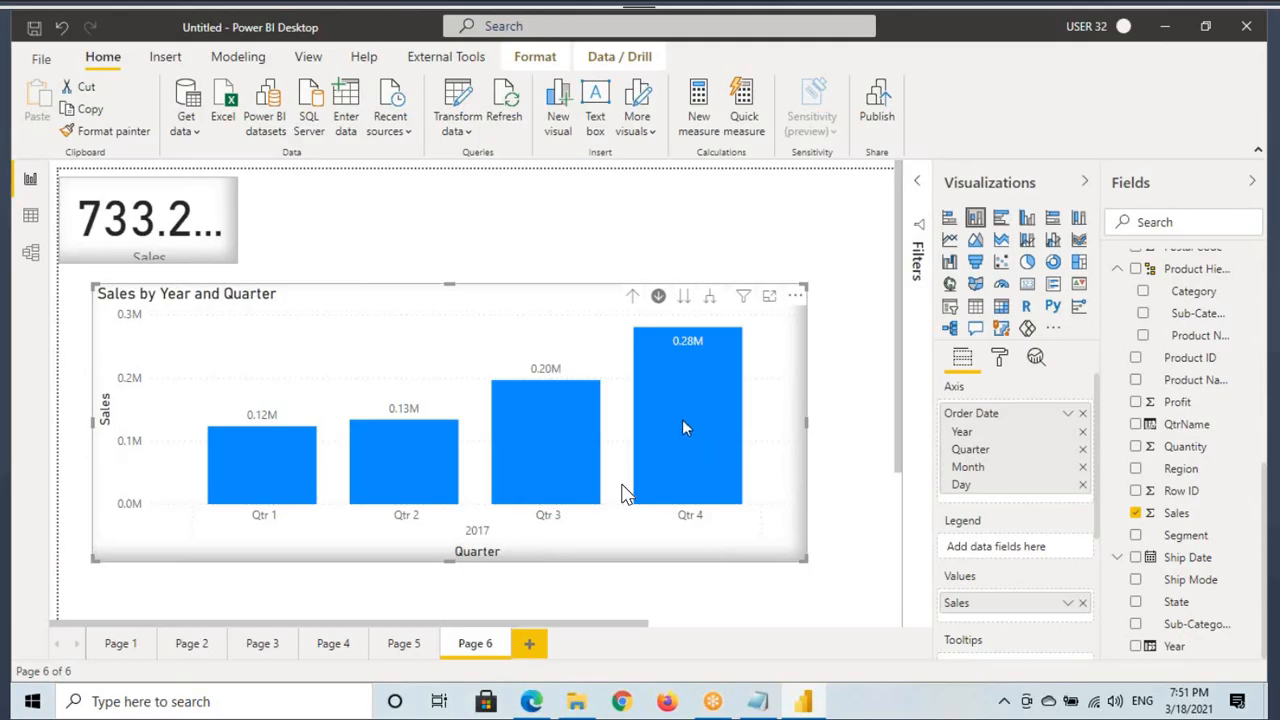
pyautogui.click(686, 424)
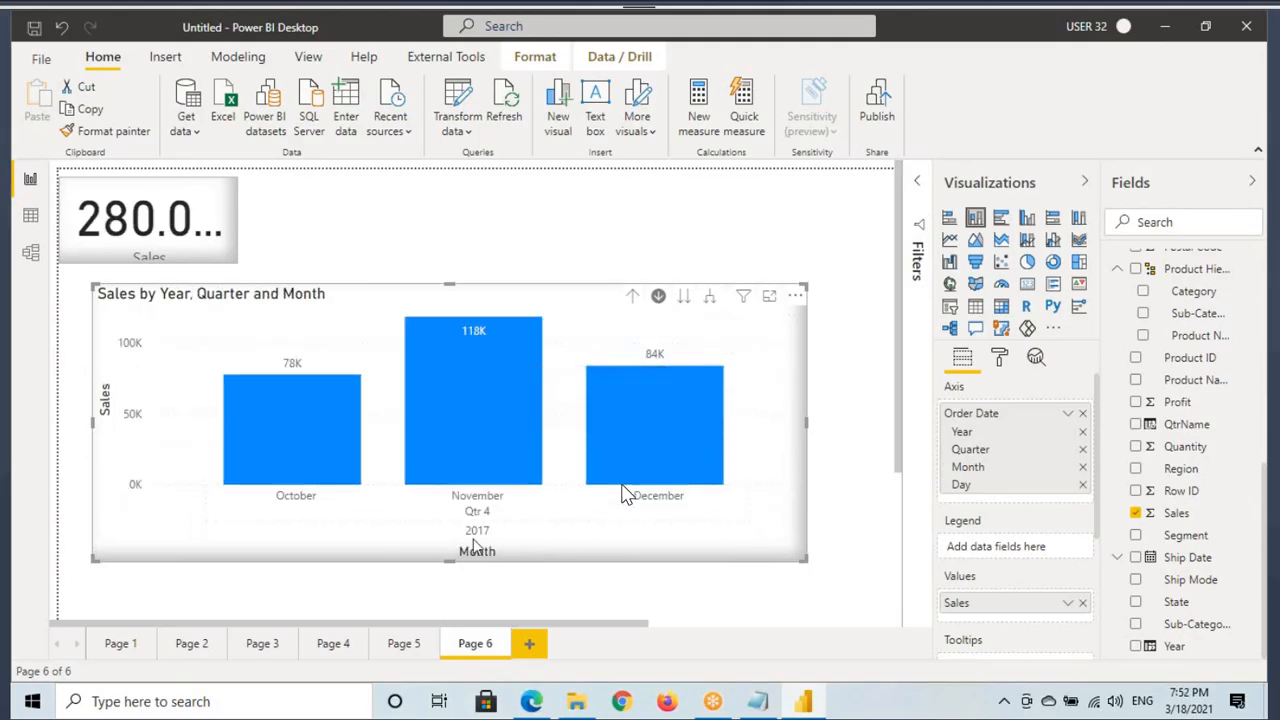
# Annotate the month-level axis labels, the November column and the Day level of Order Date, and clear the markings.
pyautogui.moveTo(447, 521)
pyautogui.mouseDown()
pyautogui.moveTo(506, 537)
pyautogui.moveTo(507, 519)
pyautogui.moveTo(537, 567)
pyautogui.mouseUp()
pyautogui.moveTo(85, 369); pyautogui.dragTo(126, 438)
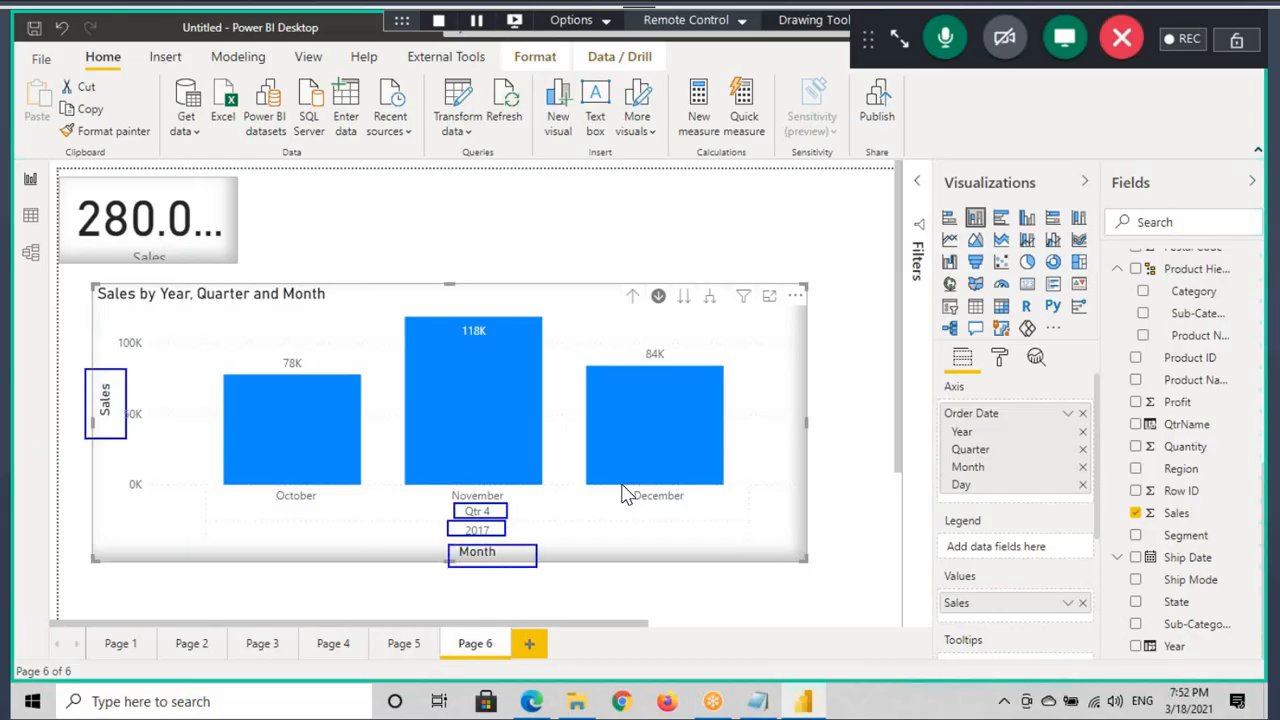
pyautogui.moveTo(500, 424); pyautogui.dragTo(549, 375)
pyautogui.moveTo(946, 496)
pyautogui.mouseDown()
pyautogui.moveTo(990, 481)
pyautogui.moveTo(1024, 500)
pyautogui.mouseUp()
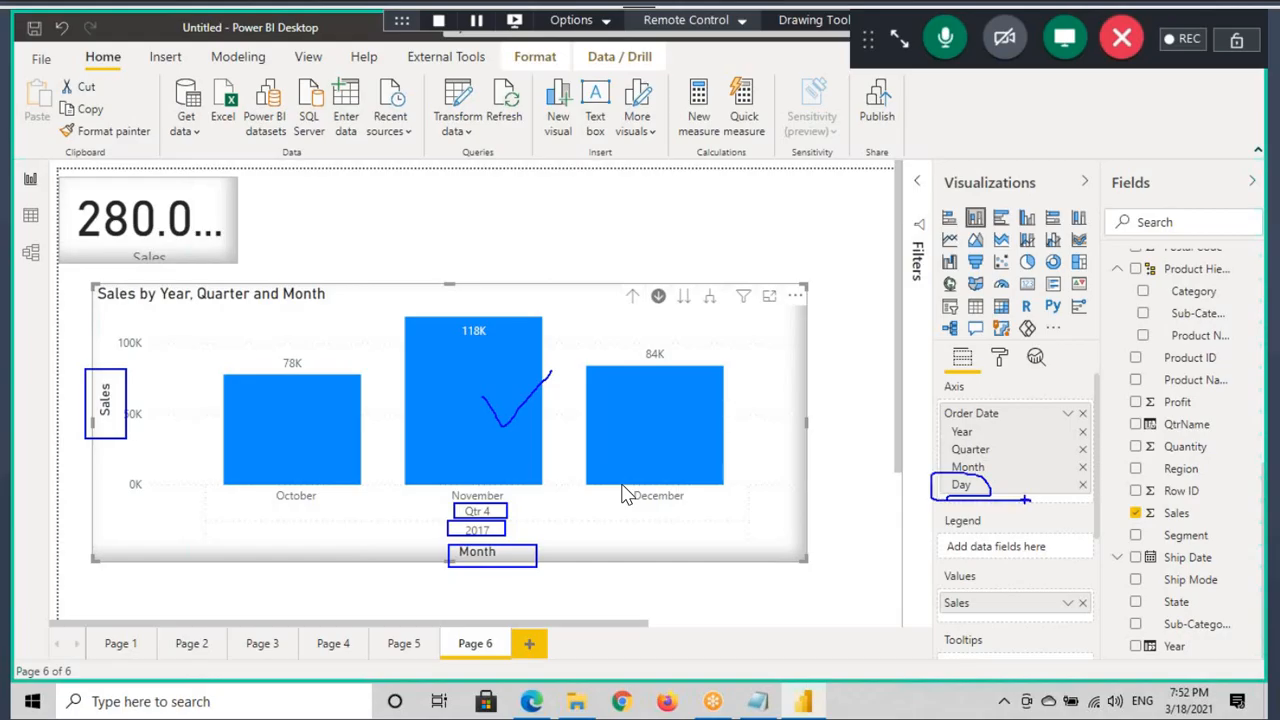
pyautogui.press('Escape')
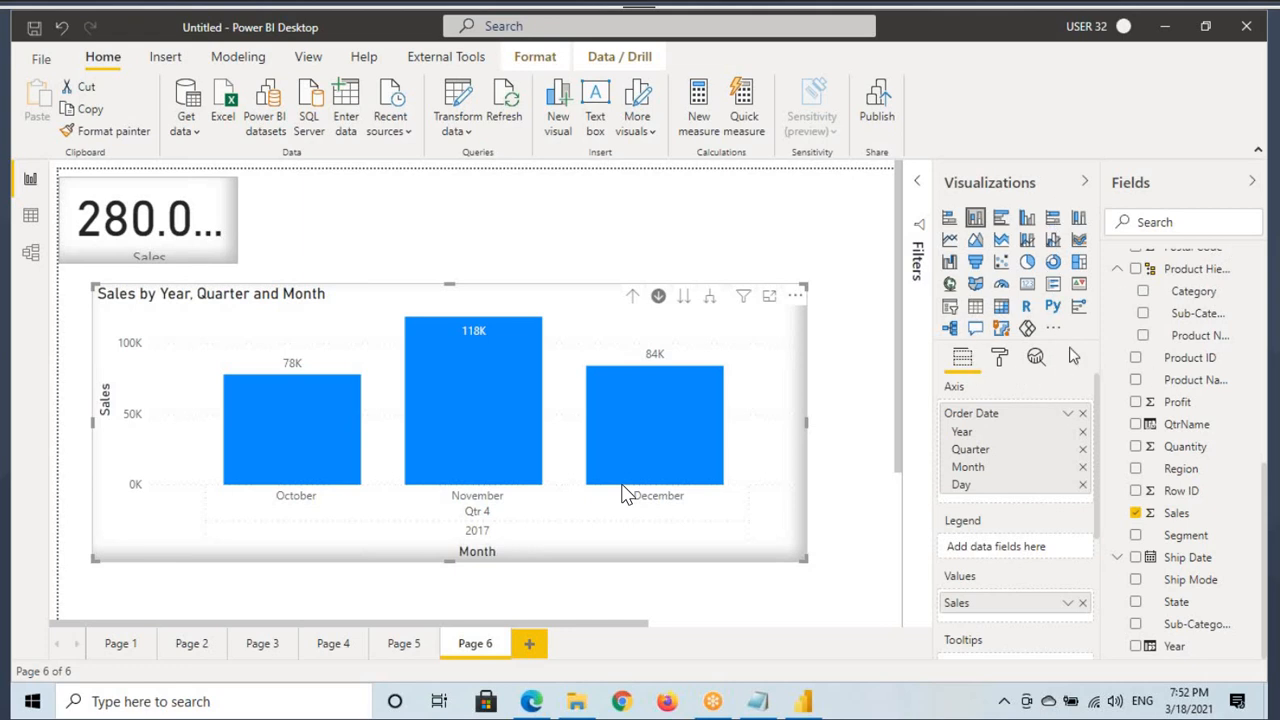
# Drill down into the days of November 2017, and drill back up to the quarters of 2017.
pyautogui.click(475, 411)
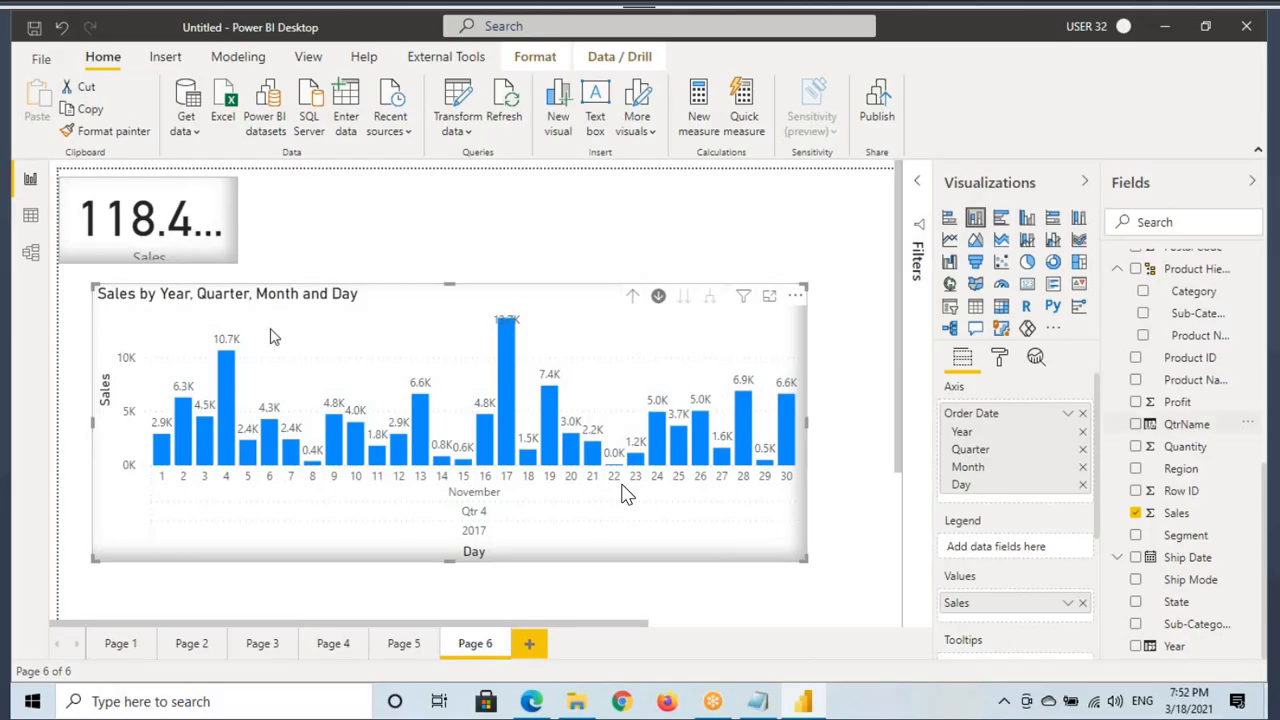
pyautogui.click(632, 298)
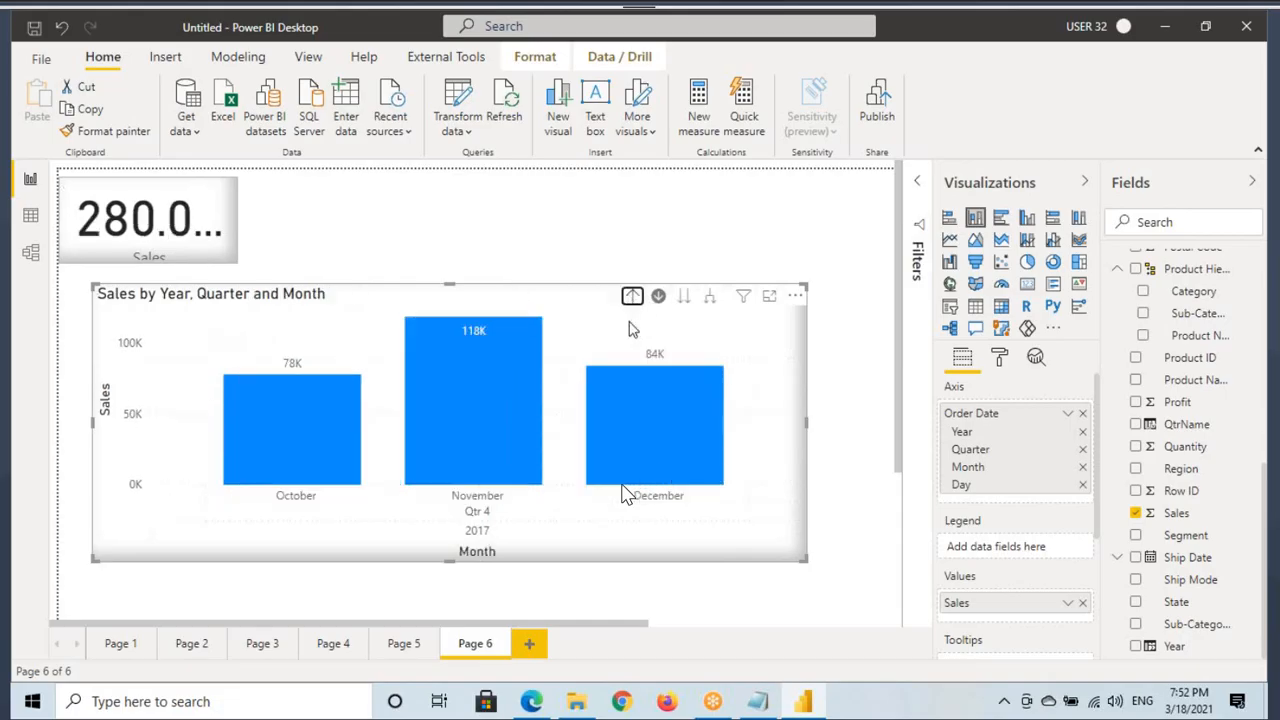
pyautogui.click(632, 296)
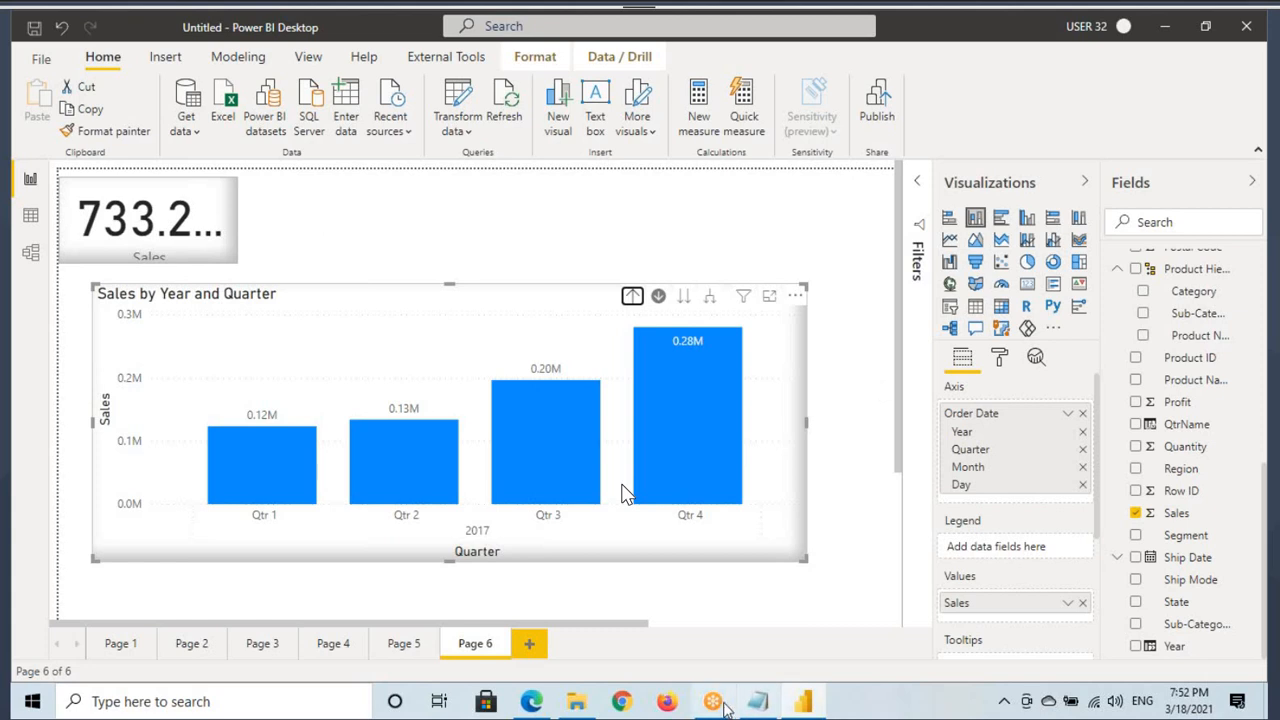
# Switch to the Notepad notes and add the line "Year, Quarter, Month, Day" under the System Defined Hierarchies description.
pyautogui.click(758, 701)
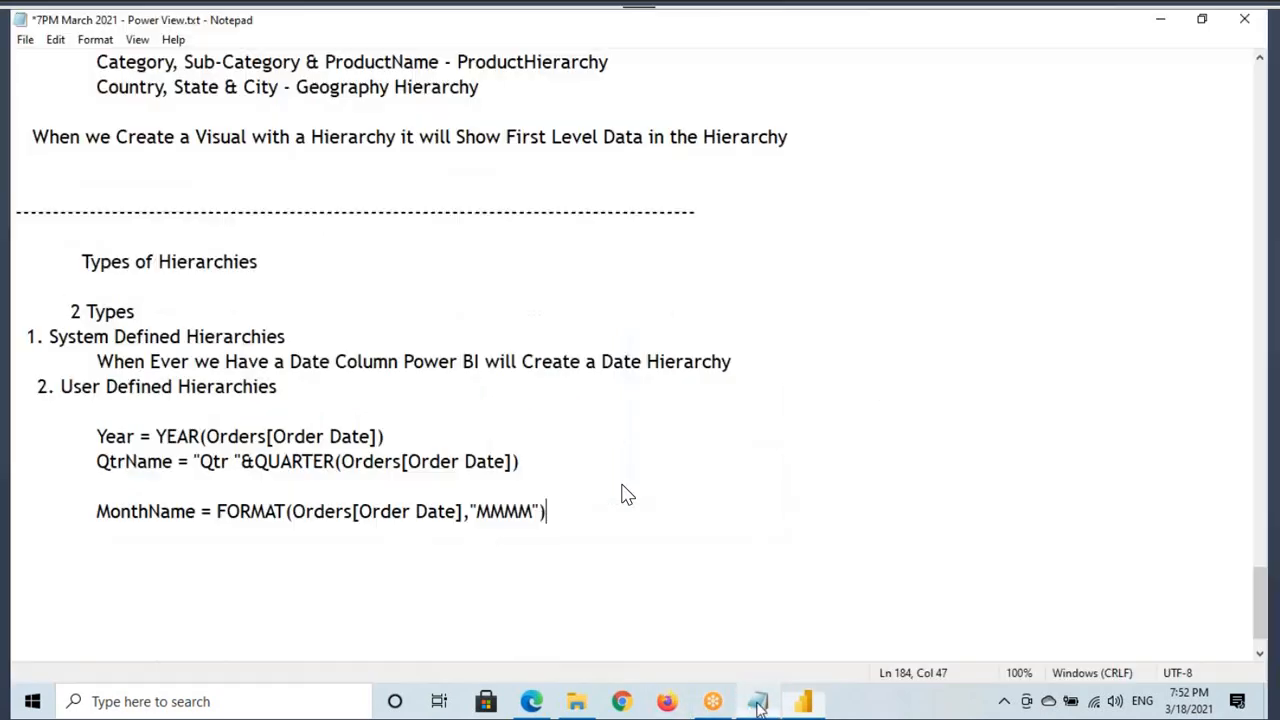
pyautogui.click(779, 370)
pyautogui.press('Return')
pyautogui.press('Return')
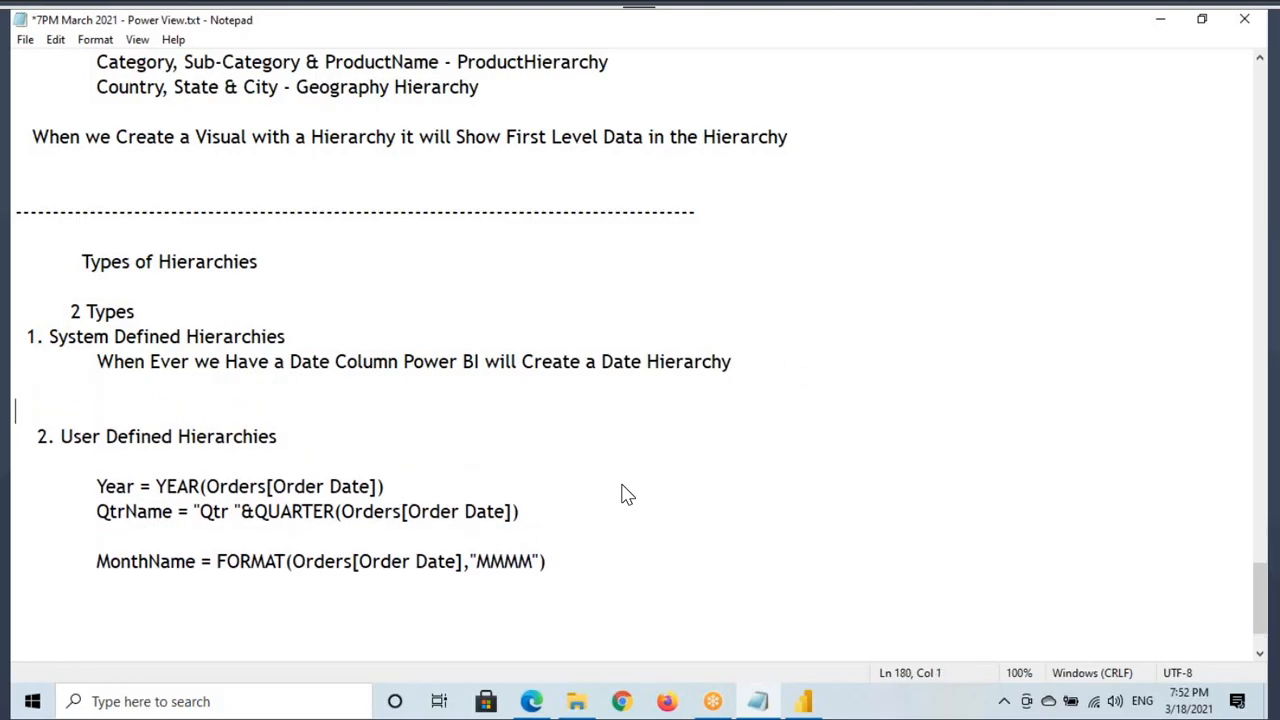
pyautogui.click(269, 384)
pyautogui.write('Year, Quar')
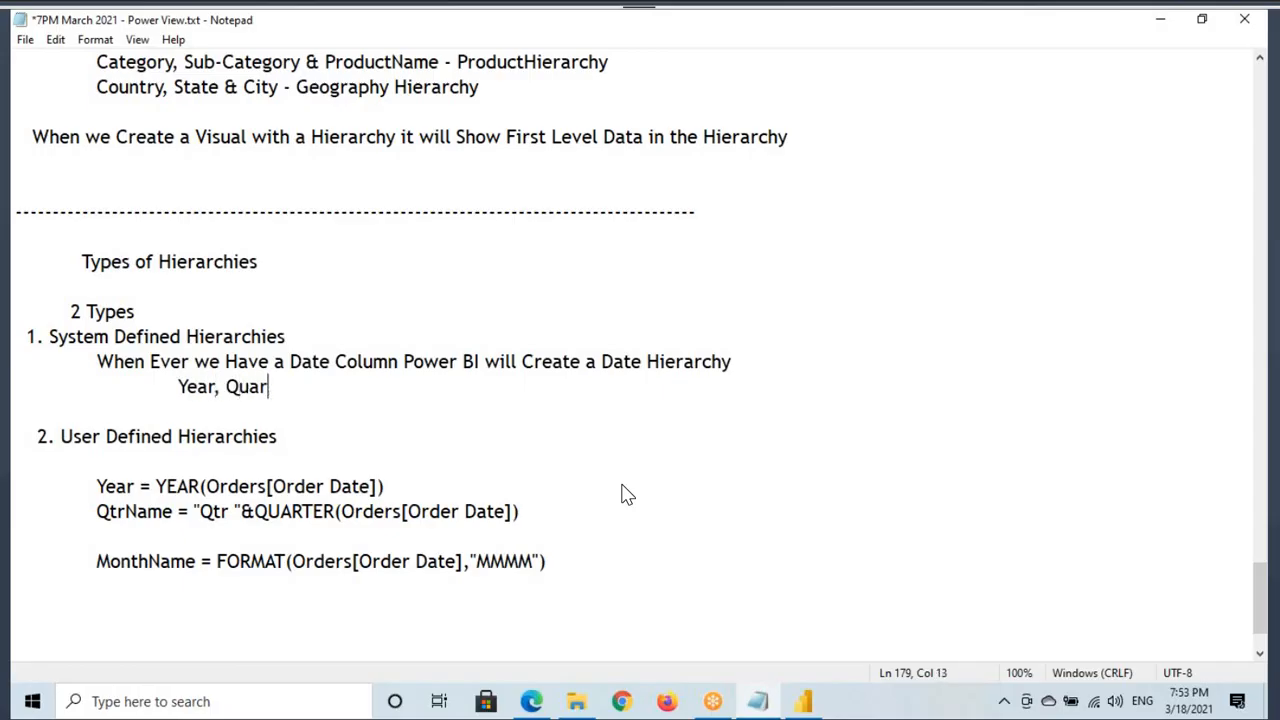
pyautogui.write('ter, Mont')
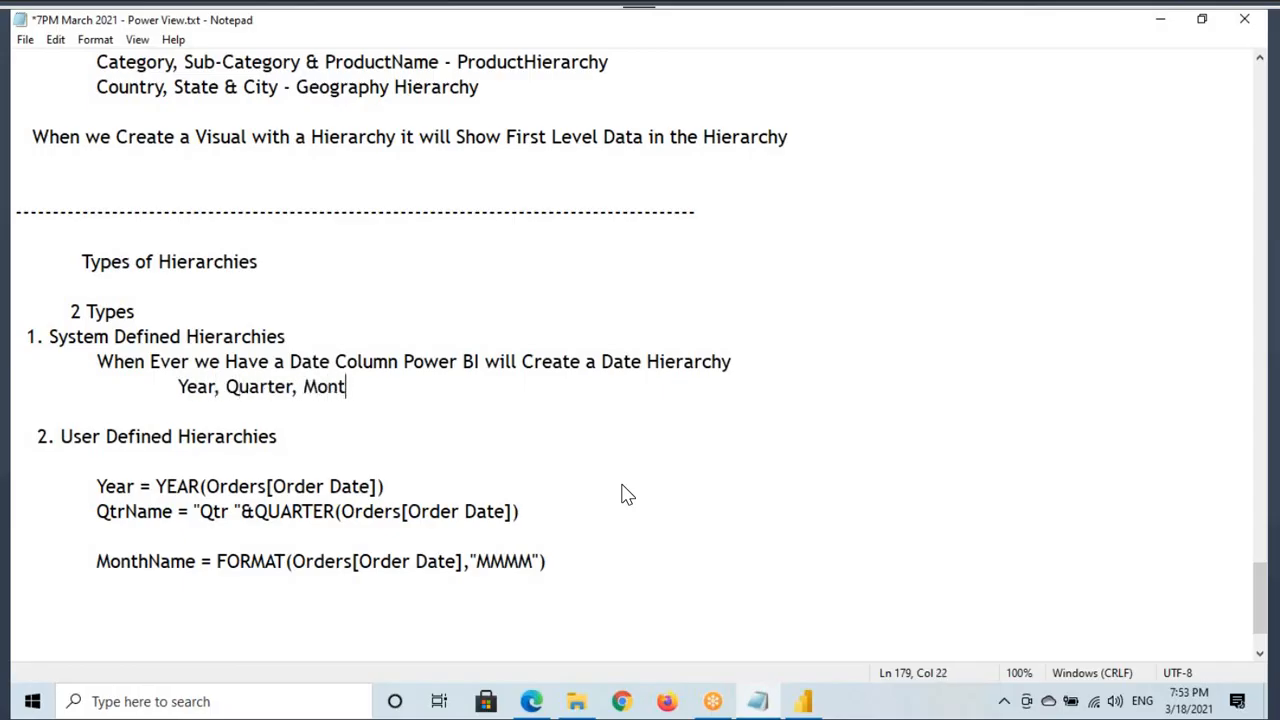
pyautogui.write('h, Day')
# Add a short dashed separator under the Year, Quarter, Month, Day line and place a copy of that line below it.
pyautogui.moveTo(178, 387); pyautogui.dragTo(404, 387)
pyautogui.hotkey('ctrl', 'c')
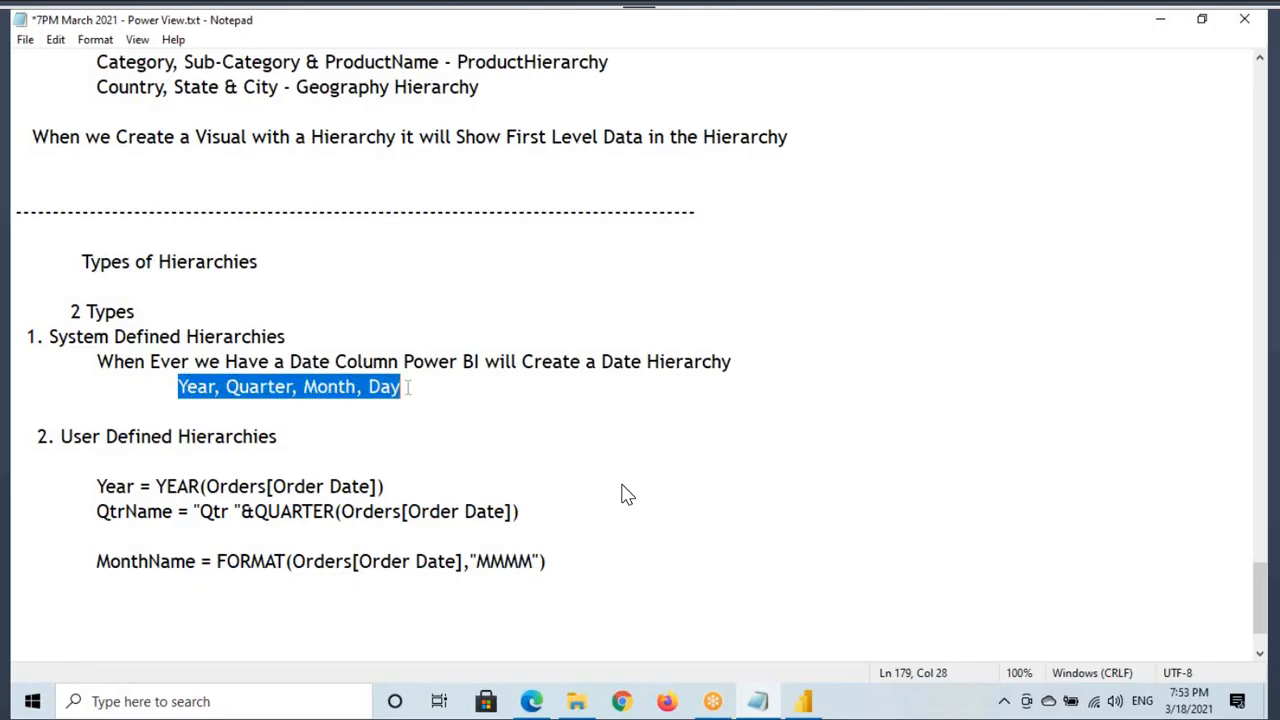
pyautogui.click(104, 408)
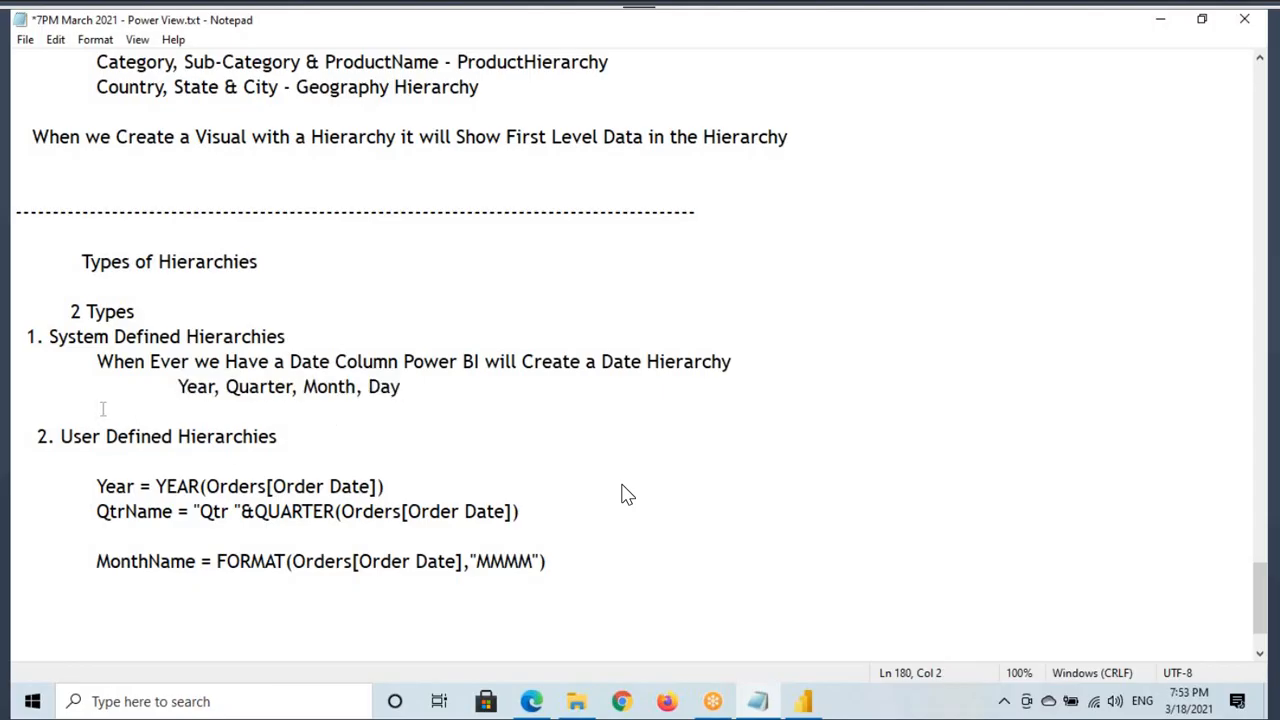
pyautogui.write('-------------')
pyautogui.press('Return')
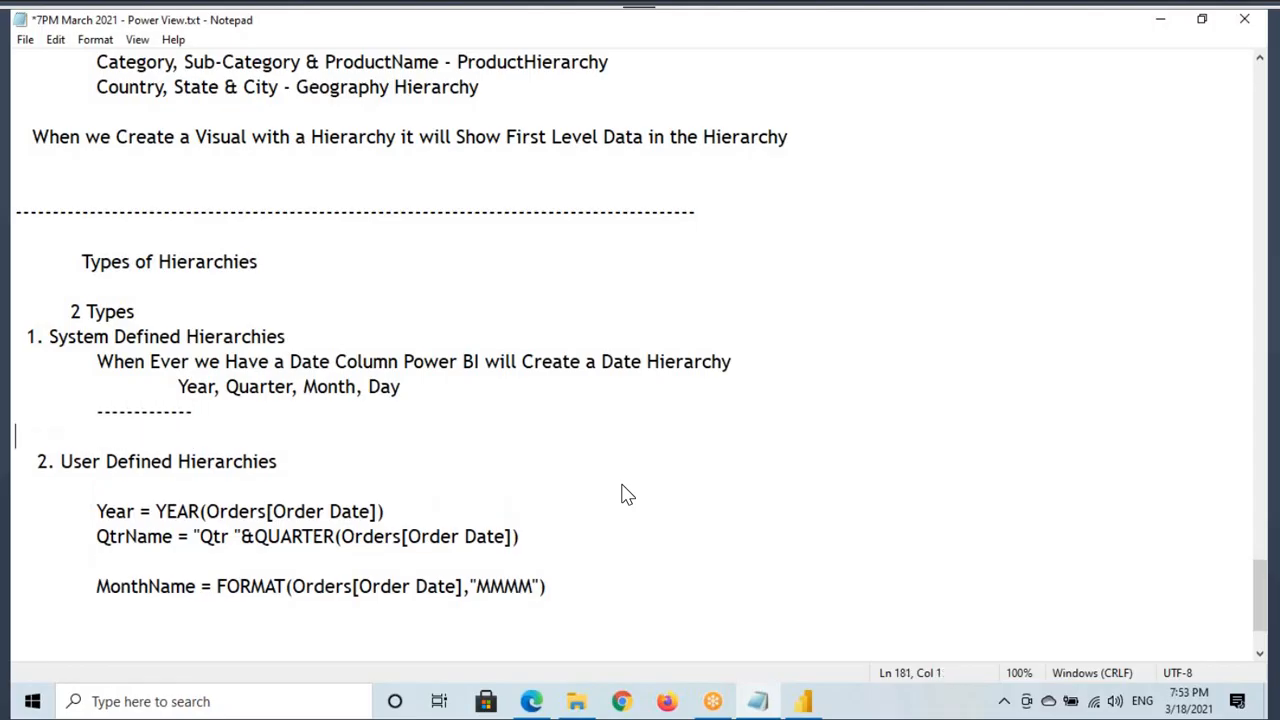
pyautogui.press('Tab')
pyautogui.hotkey('ctrl', 'v')
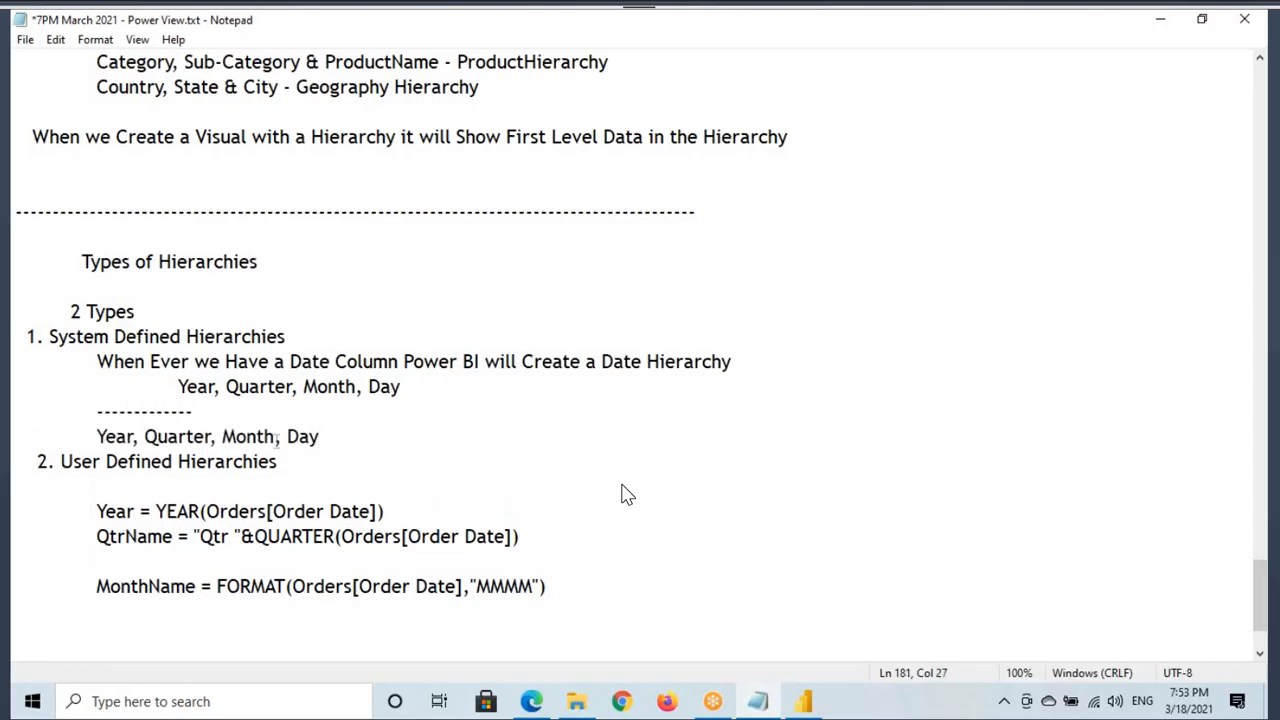
# Insert "WeekofMonth," between Month and Day in the copied level list.
pyautogui.press('Left')
pyautogui.press('Left')
pyautogui.press('Left')
pyautogui.press('Left')
pyautogui.write('Week')
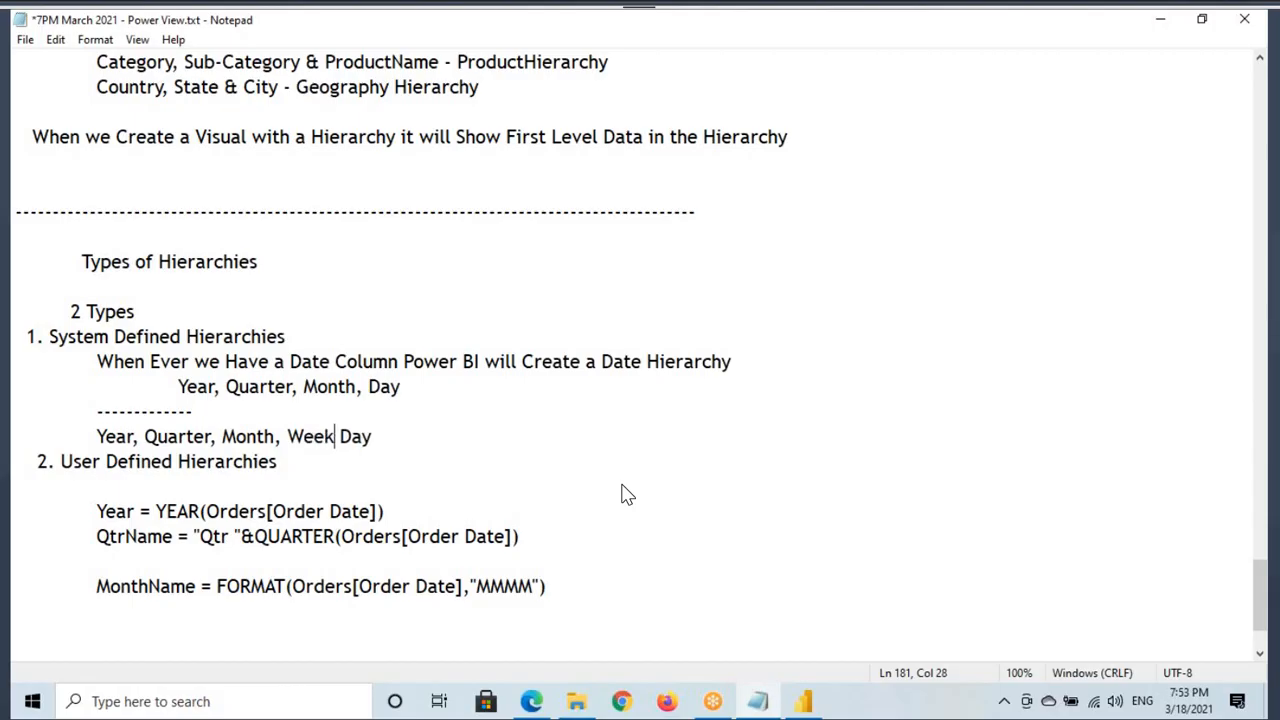
pyautogui.write('ofMonth')
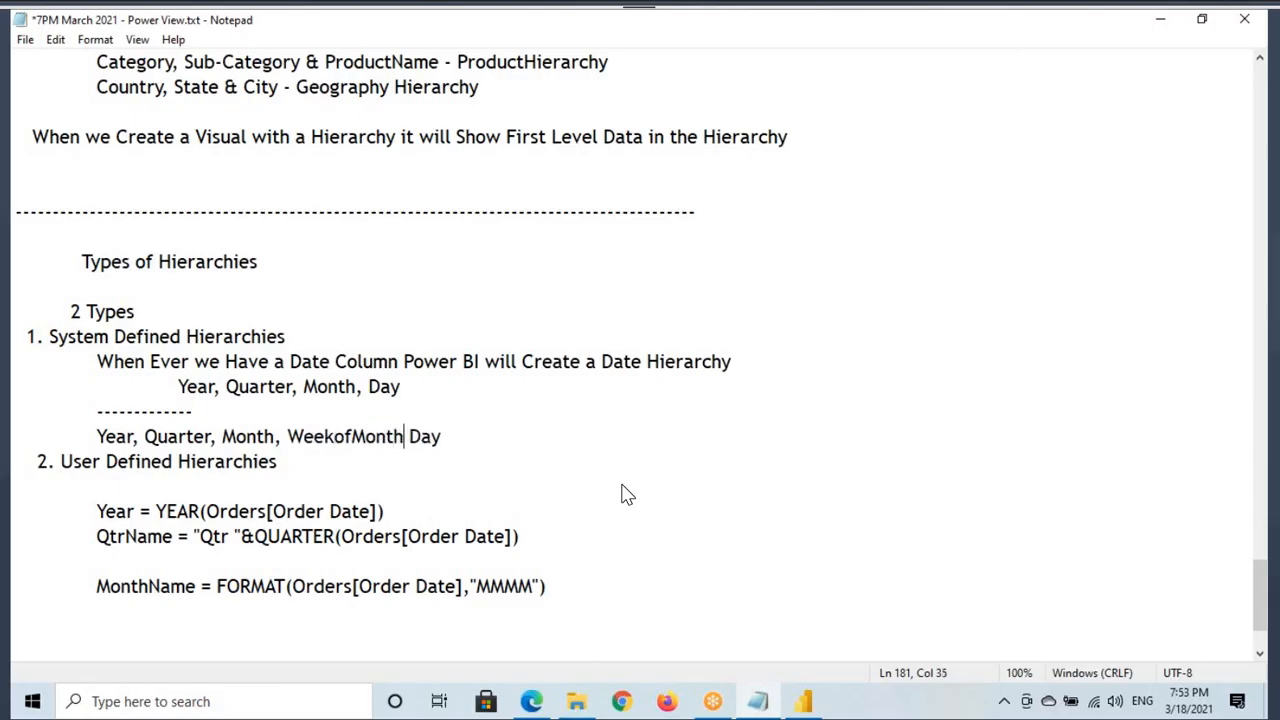
pyautogui.write(',')
pyautogui.moveTo(194, 440); pyautogui.dragTo(418, 438)
pyautogui.click(574, 434)
# Check Order Date's Date Hierarchy fields in Power BI Desktop, and append "- User Defined Date Hierarchy" to the WeekofMonth line in Notepad.
pyautogui.click(802, 700)
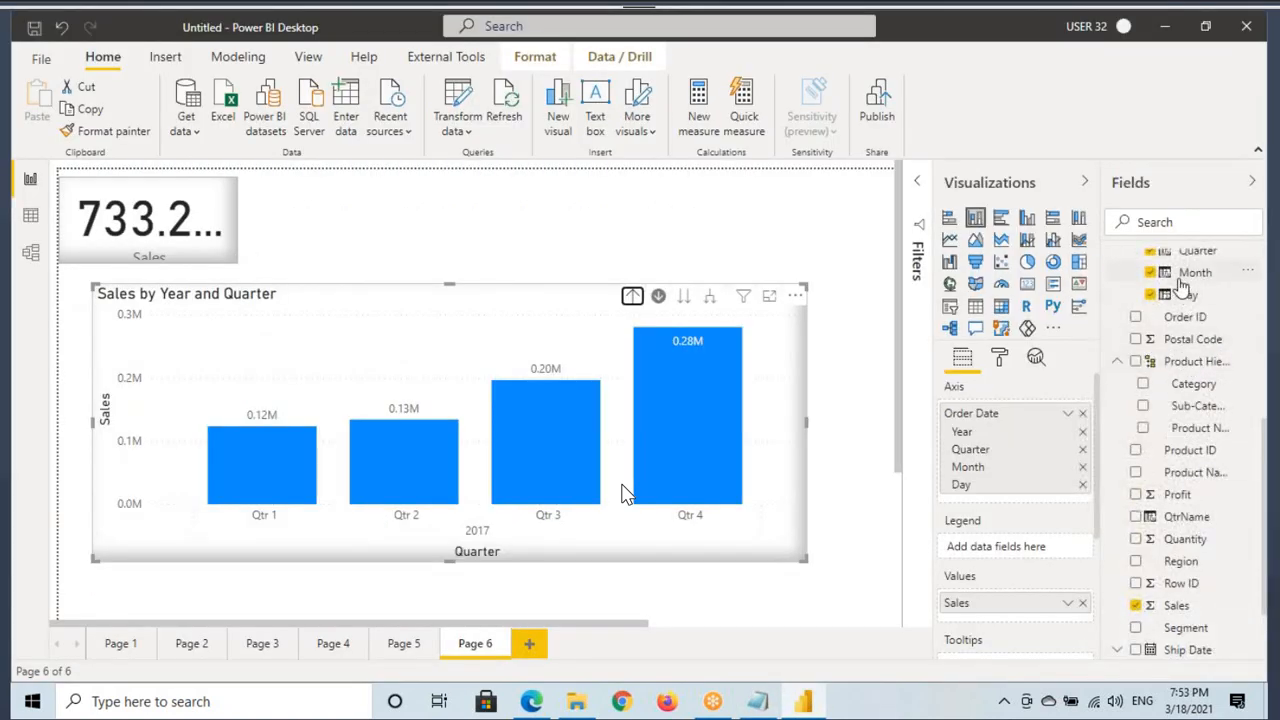
pyautogui.scroll(4, 1187, 390)
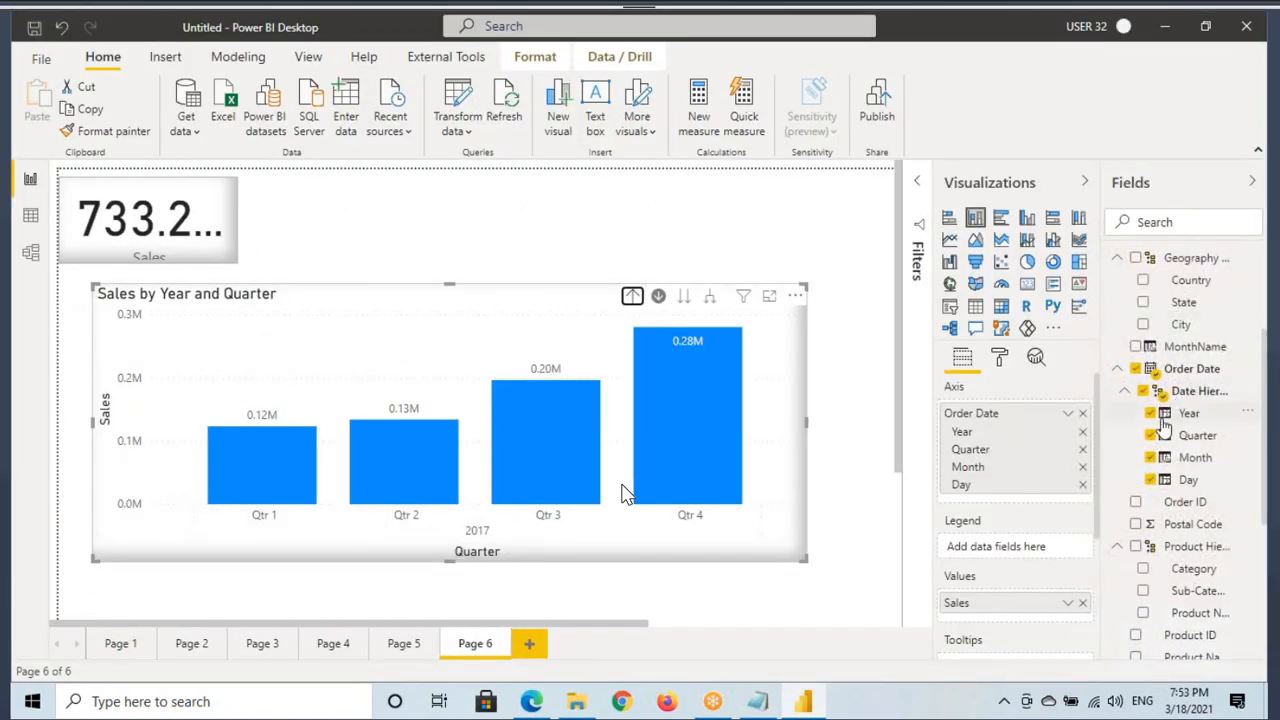
pyautogui.click(757, 701)
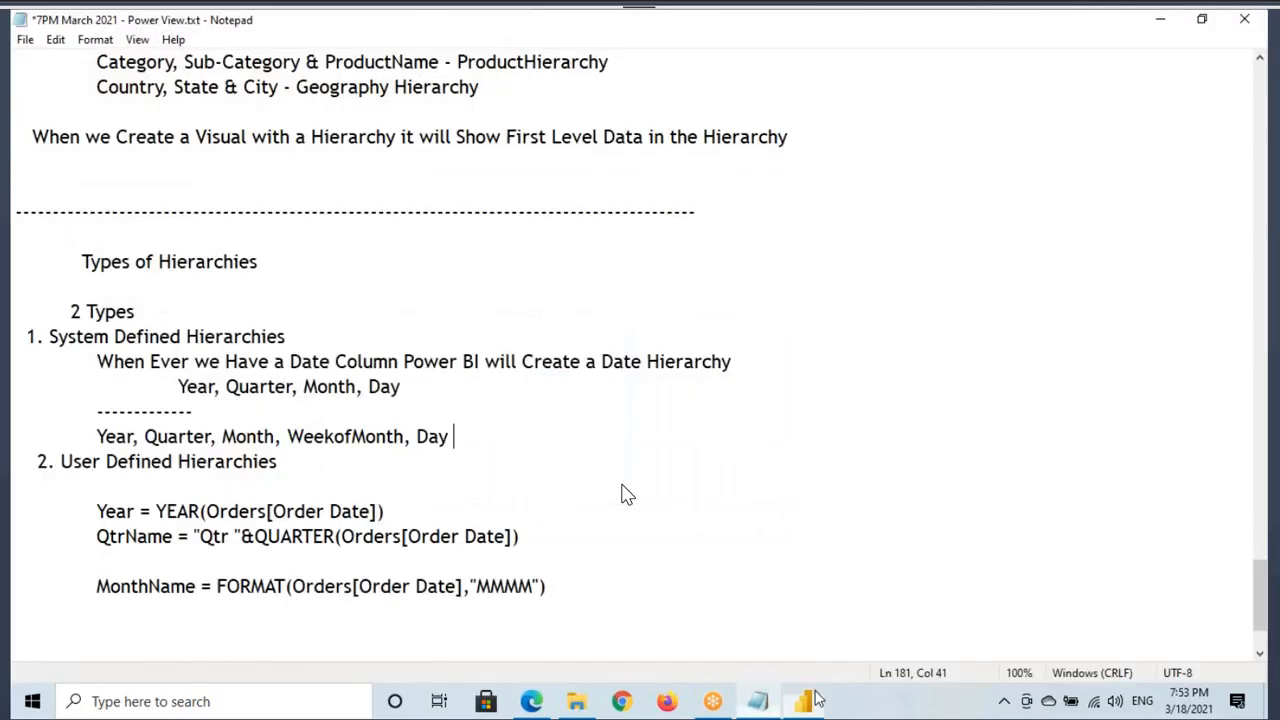
pyautogui.write('- ')
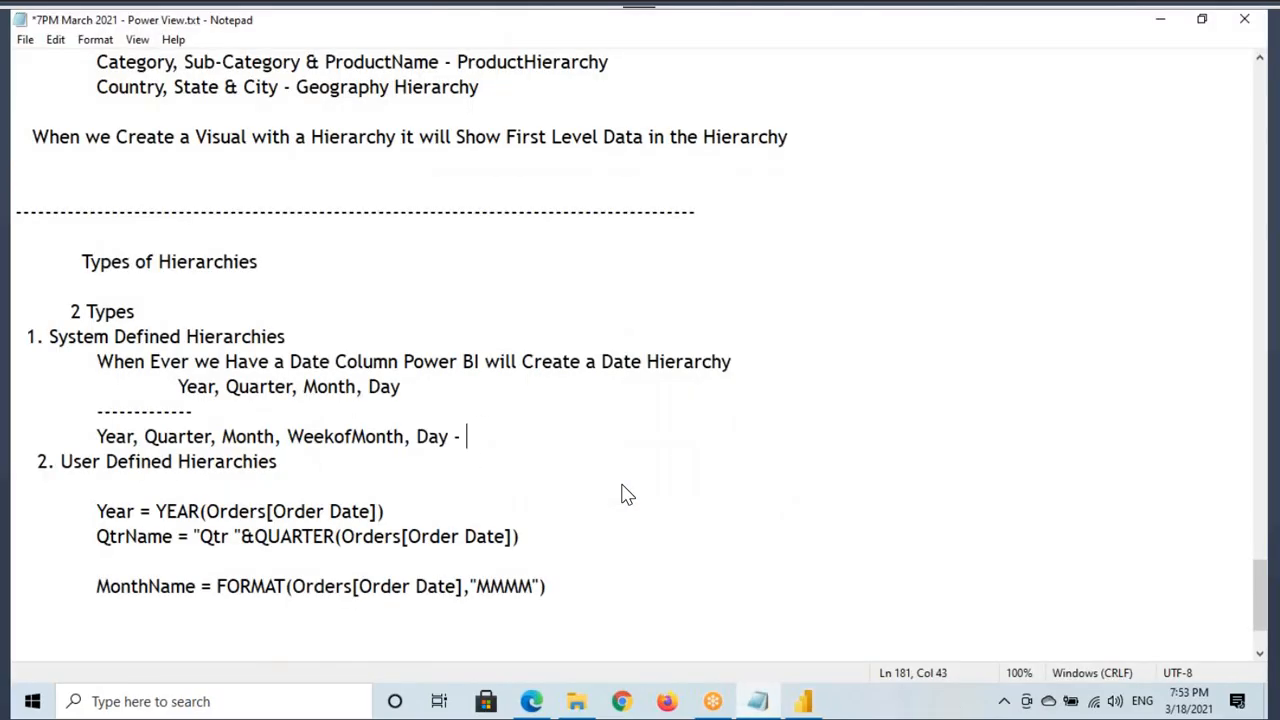
pyautogui.write('User Def')
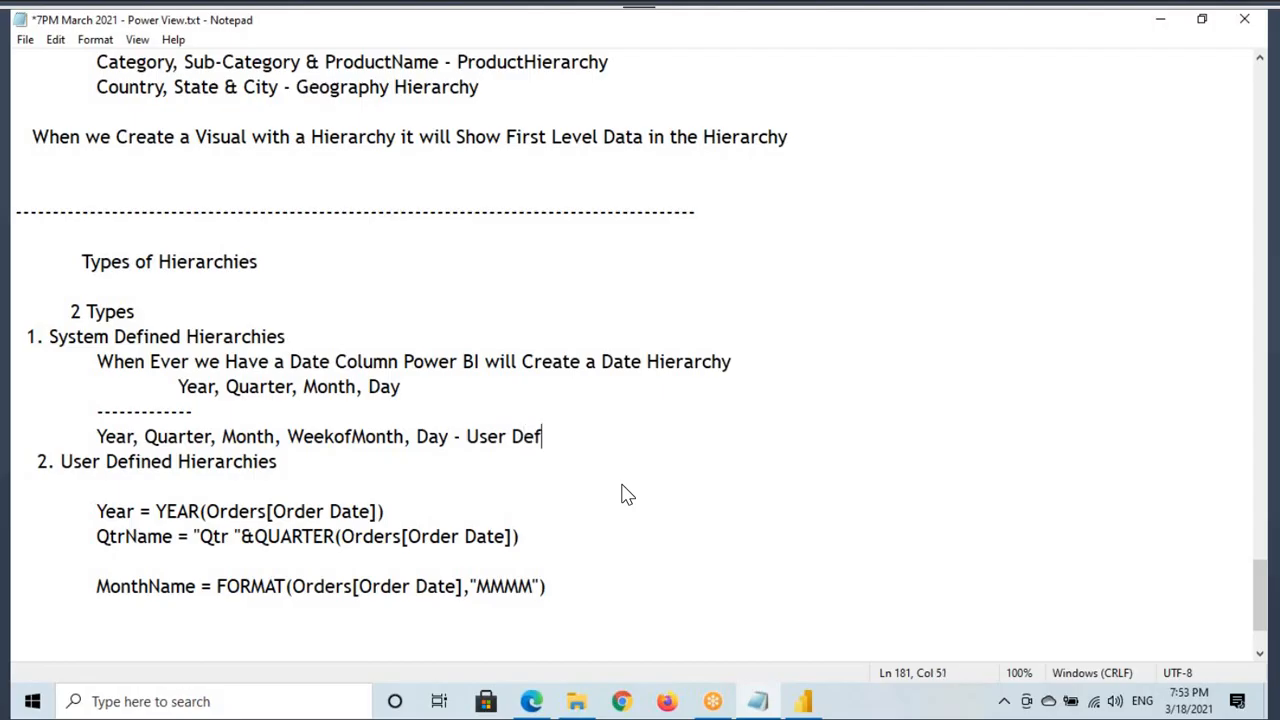
pyautogui.write('ined Date ')
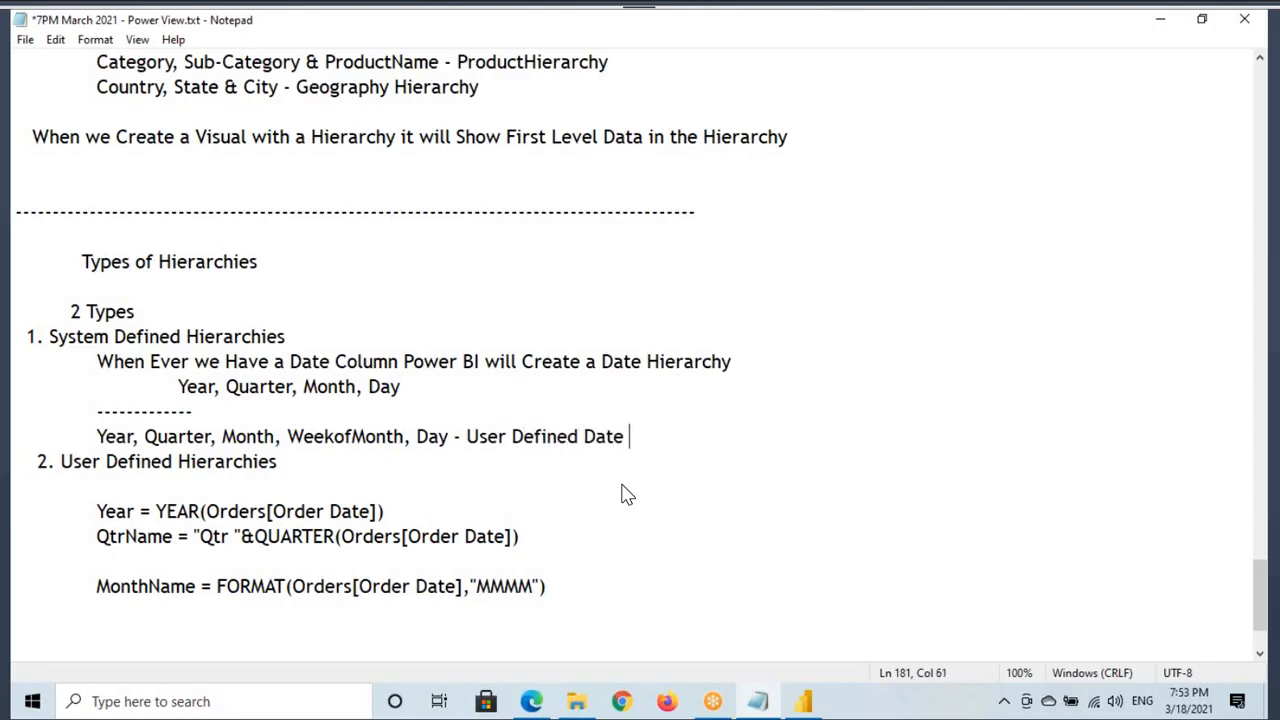
pyautogui.write('Hierarchy')
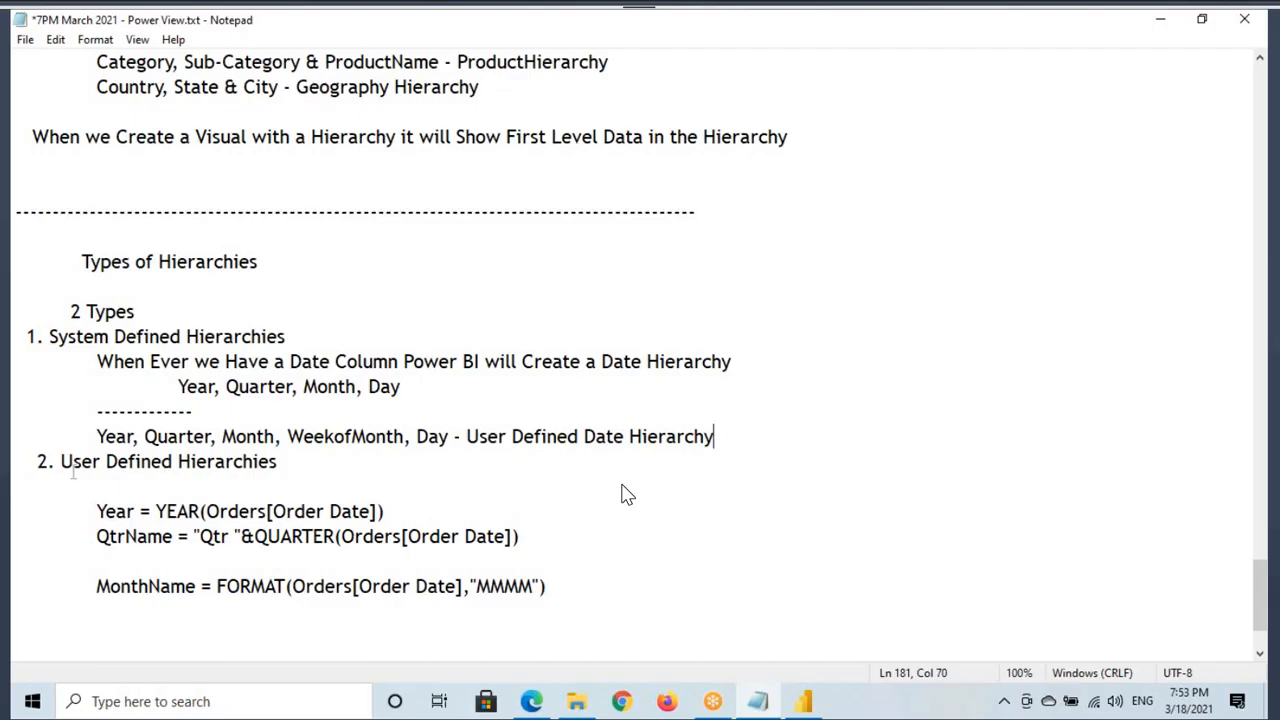
# Copy the name ProductHierarchy from the Related Dimension Columns section of the notes.
pyautogui.moveTo(61, 464); pyautogui.dragTo(288, 466)
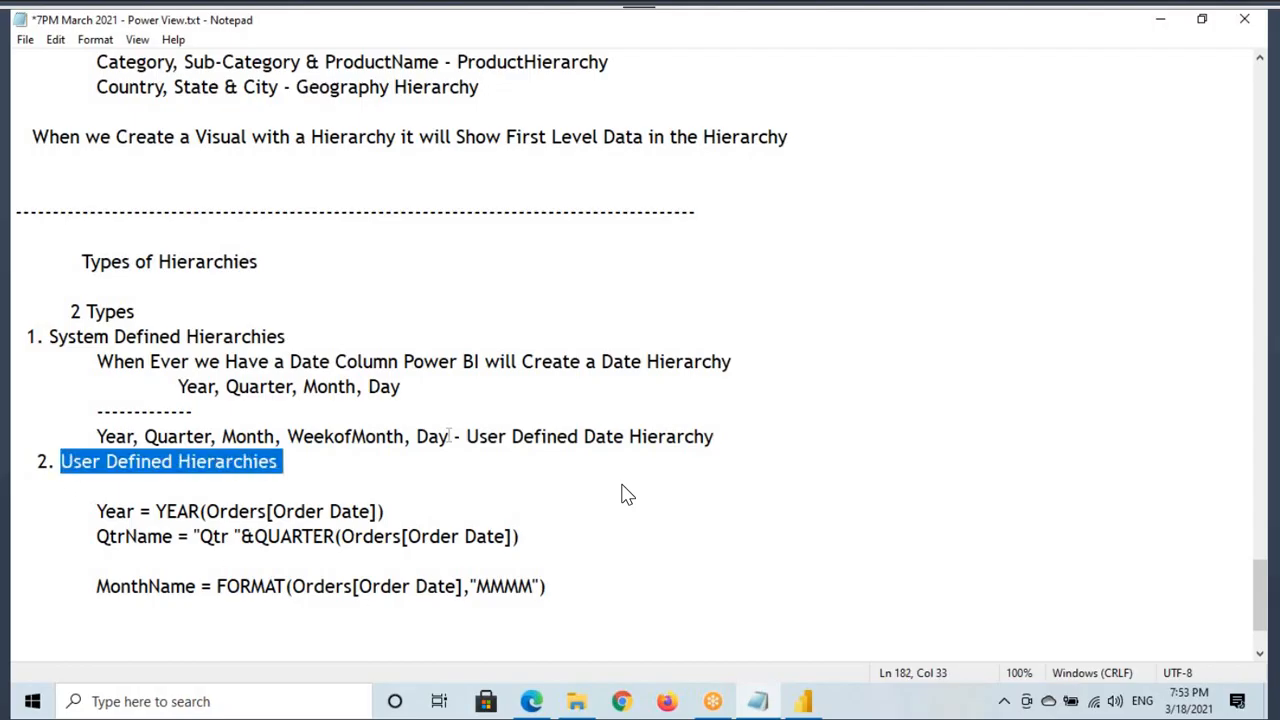
pyautogui.scroll(6, 449, 435)
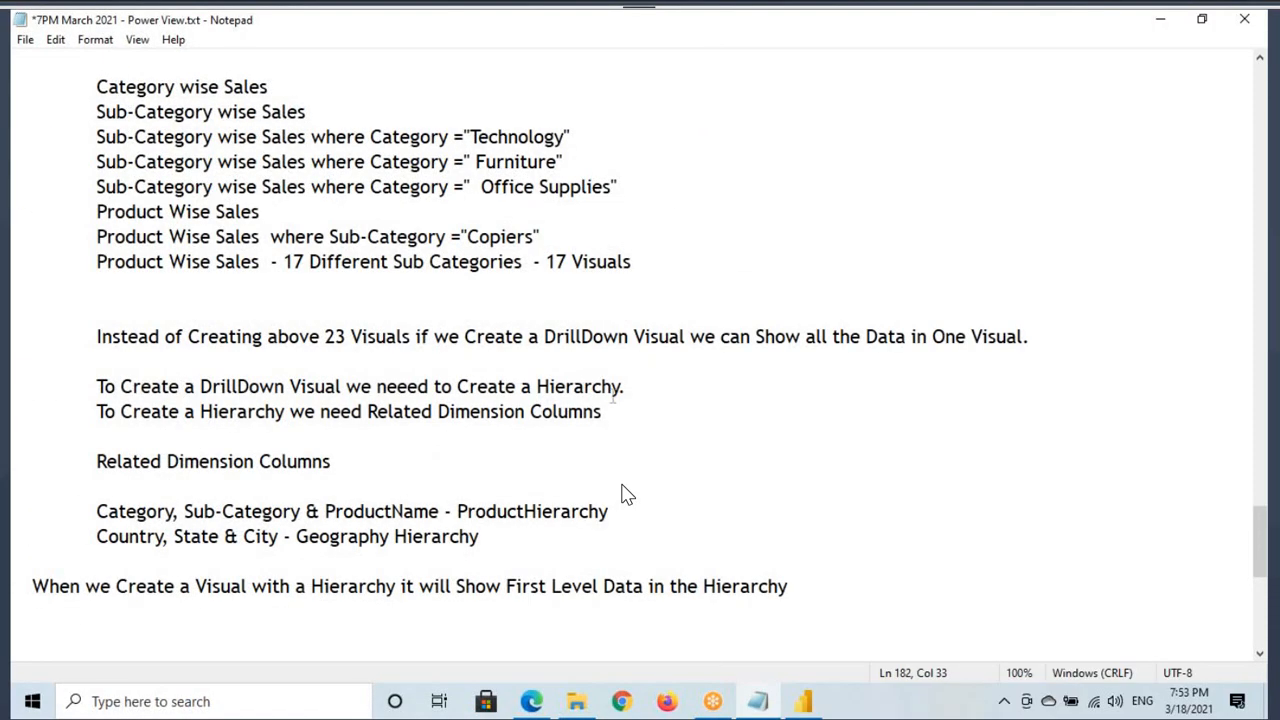
pyautogui.scroll(1, 622, 493)
pyautogui.scroll(-1, 622, 493)
pyautogui.moveTo(466, 511); pyautogui.dragTo(590, 511)
pyautogui.moveTo(458, 511); pyautogui.dragTo(612, 512)
pyautogui.moveTo(452, 511); pyautogui.dragTo(614, 511)
pyautogui.hotkey('ctrl', 'c')
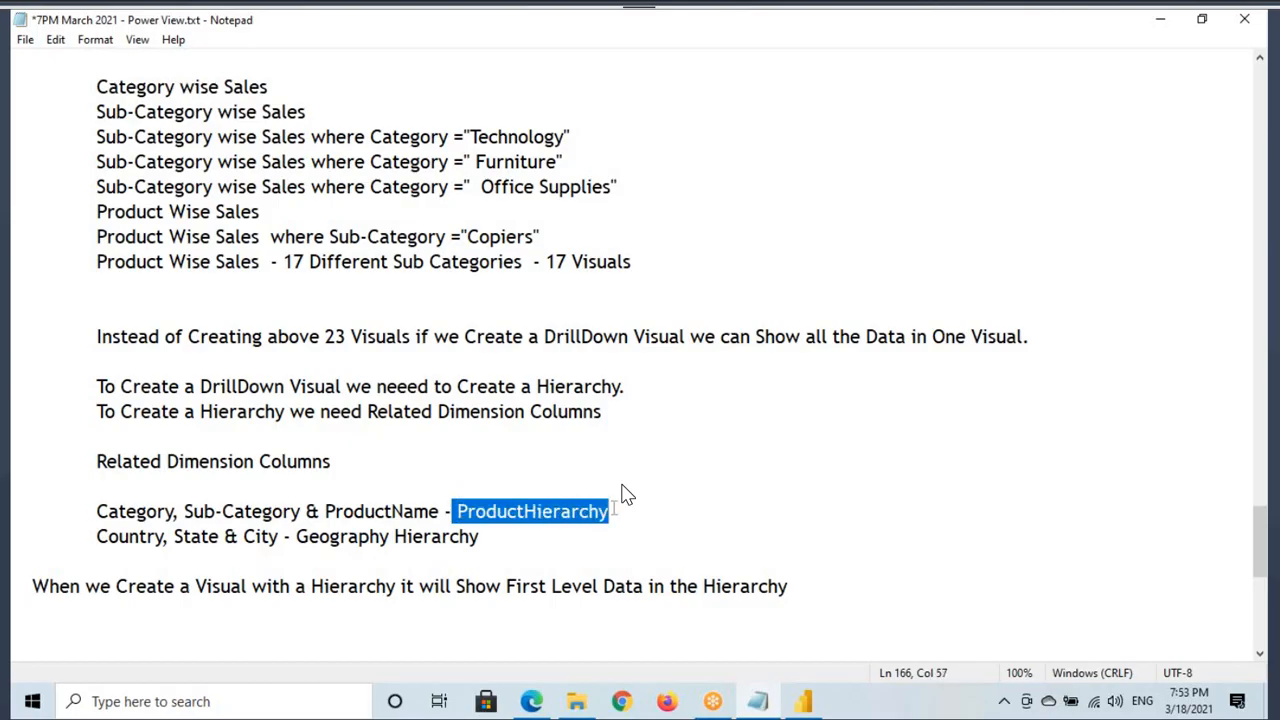
# Add the example line "Eg: ProductHierarchy" below the MonthName formula under User Defined Hierarchies.
pyautogui.scroll(-8, 621, 493)
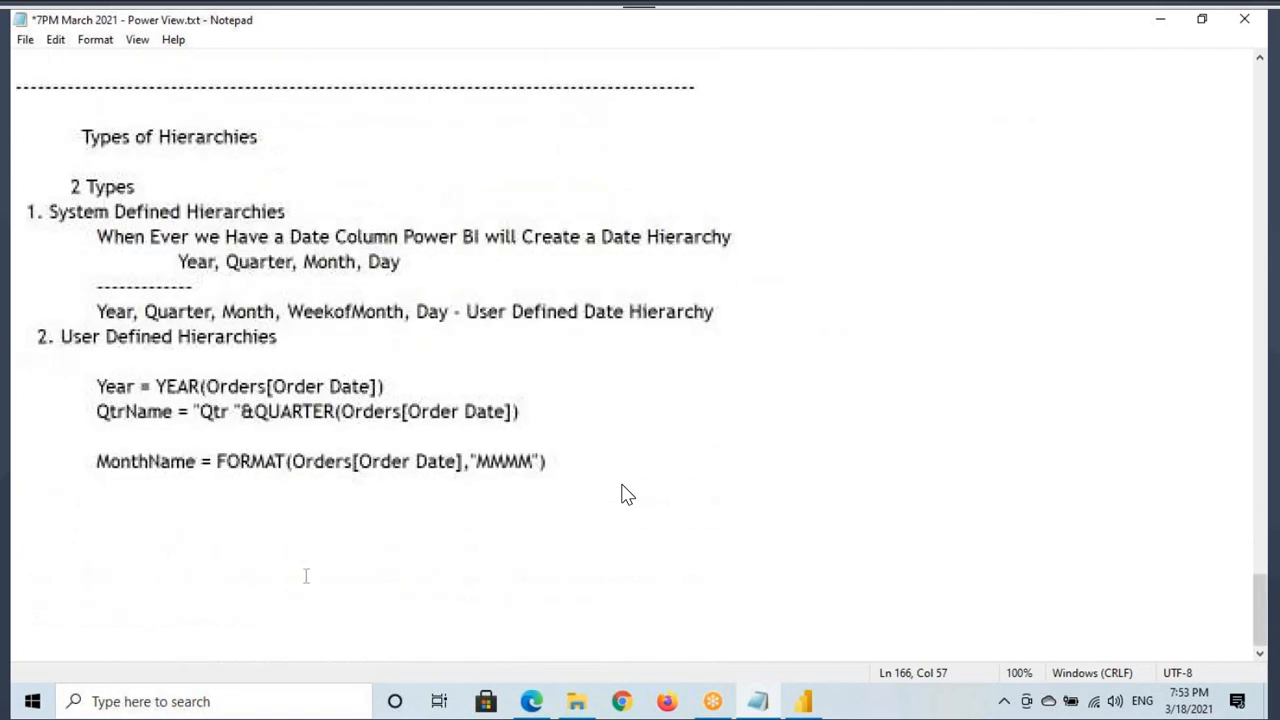
pyautogui.moveTo(92, 337); pyautogui.dragTo(284, 337)
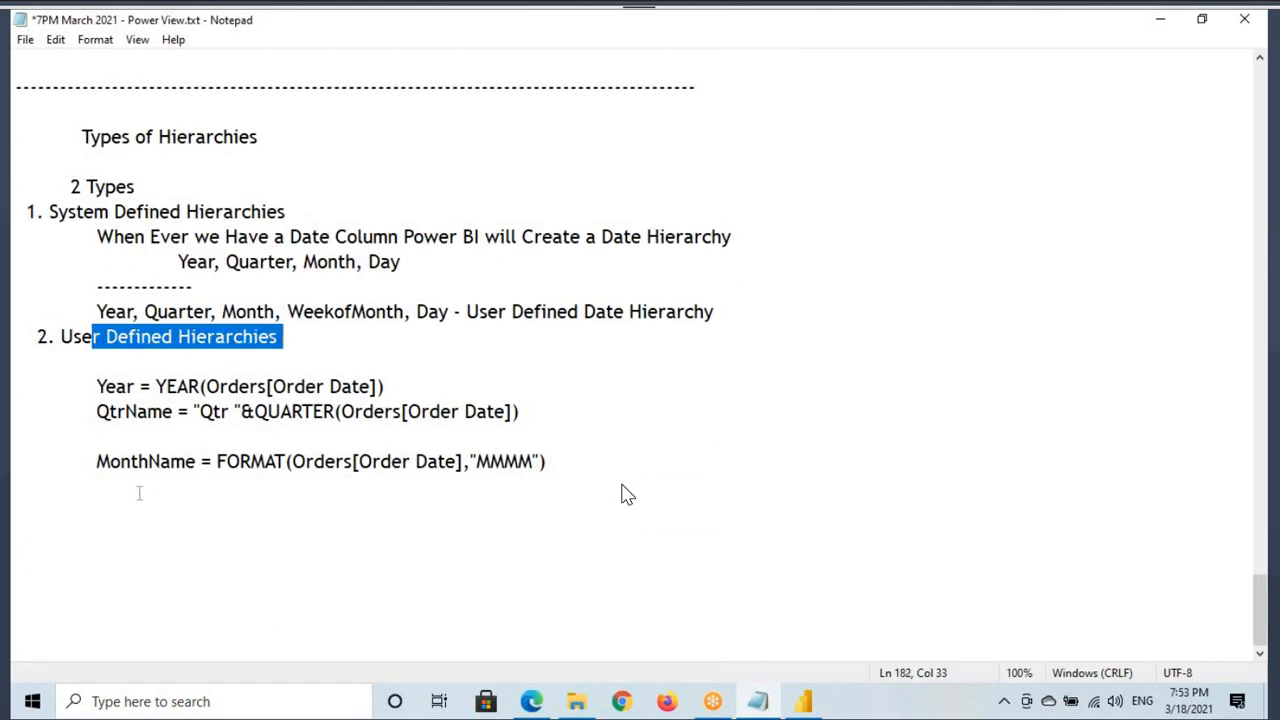
pyautogui.click(139, 490)
pyautogui.press('Return')
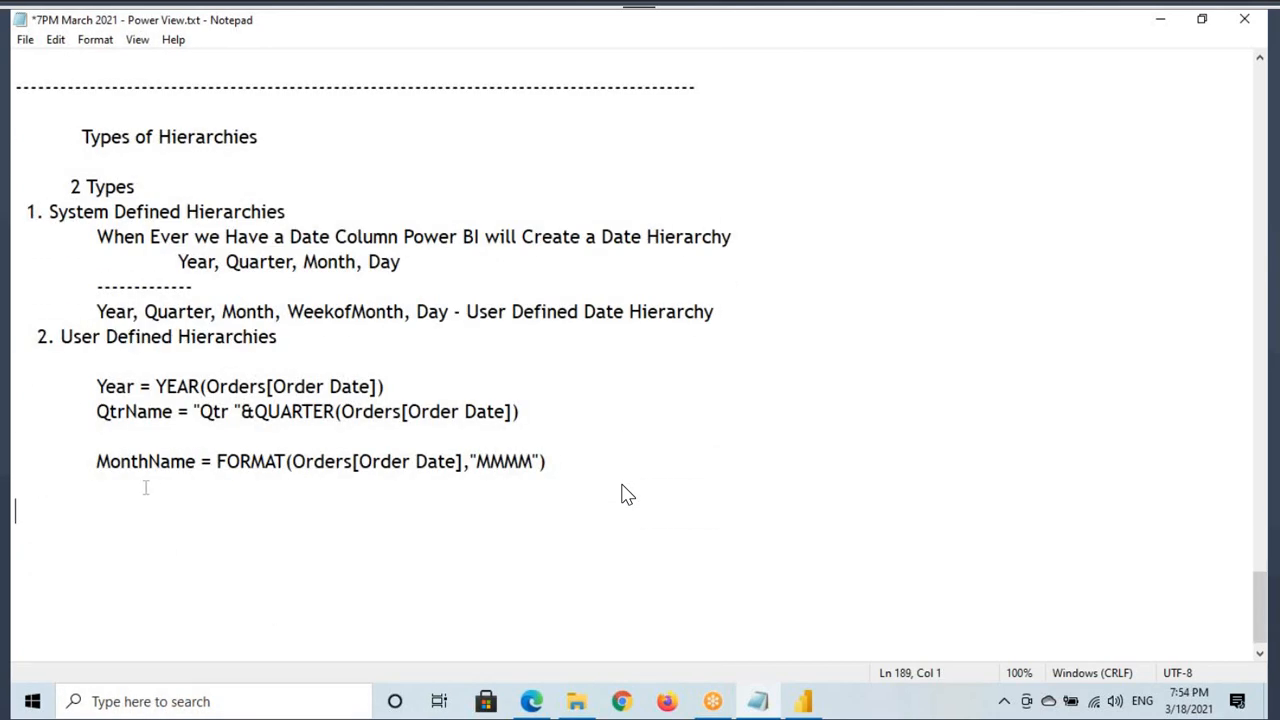
pyautogui.press('Tab')
pyautogui.hotkey('ctrl', 'v')
pyautogui.press('Home')
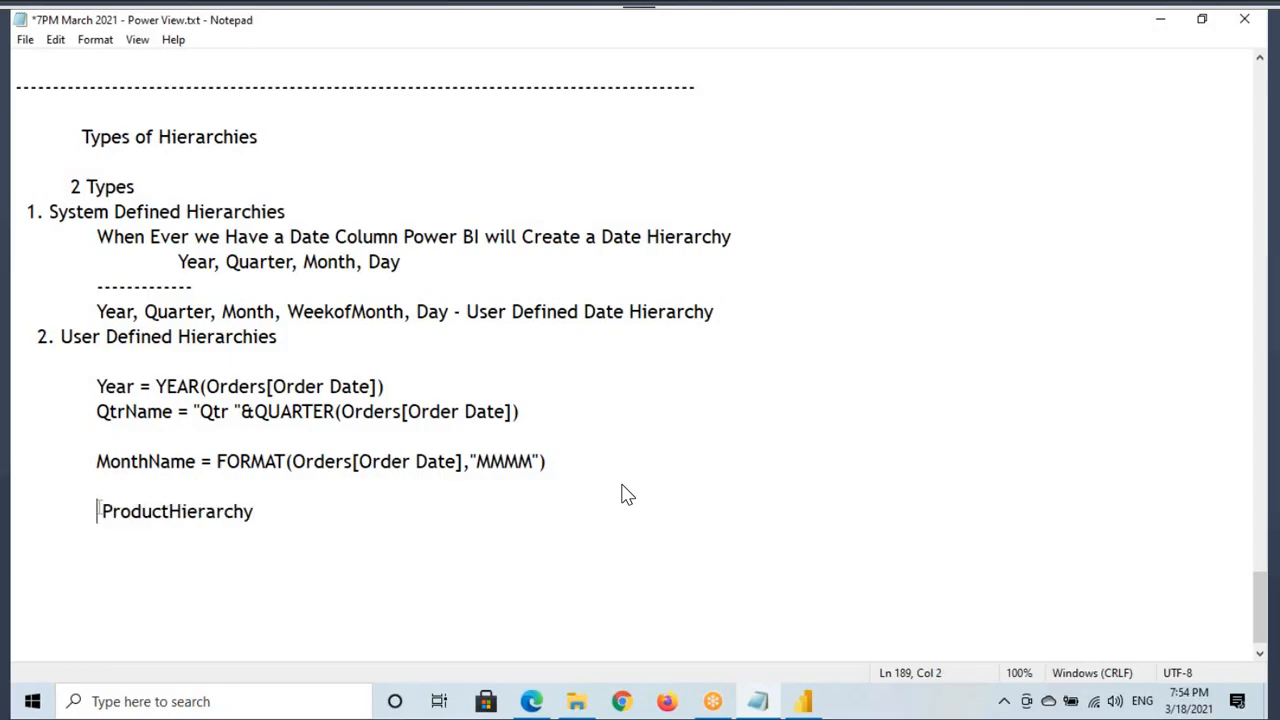
pyautogui.write('Eg:')
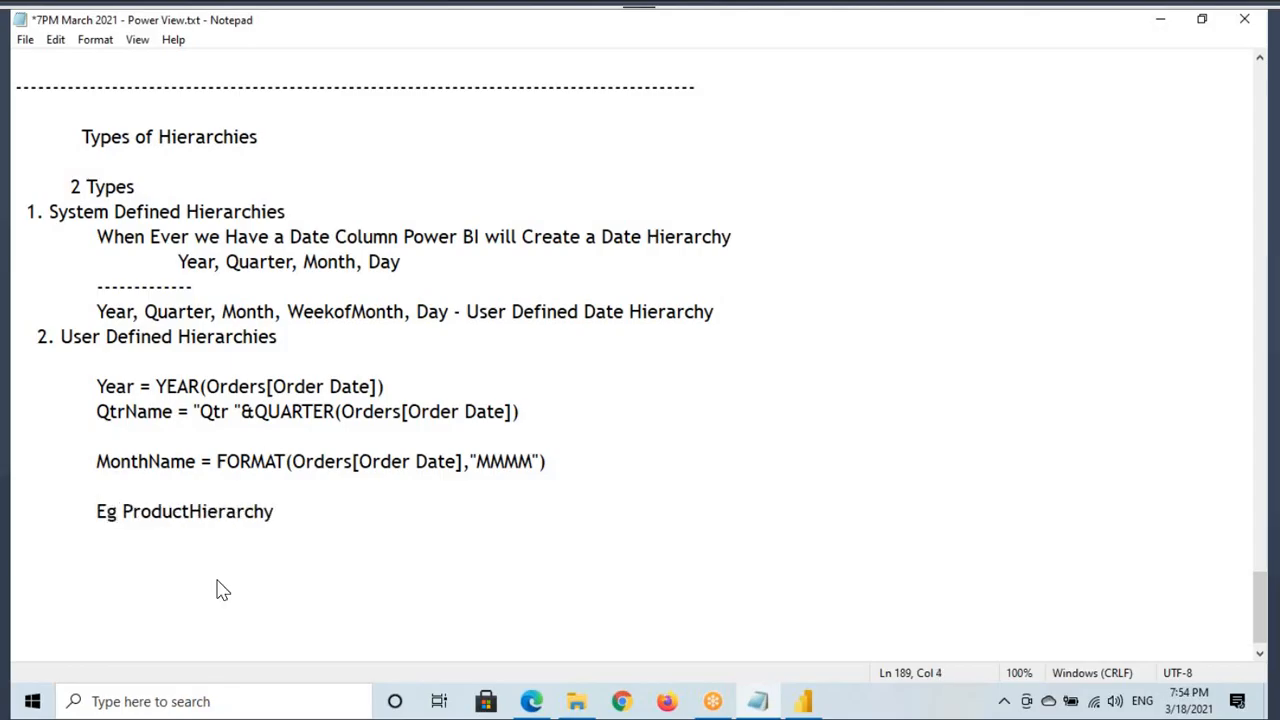
# Highlight the User Defined and System Defined Hierarchies headings and the Year, Quarter, Month, Day line for review.
pyautogui.moveTo(81, 337); pyautogui.dragTo(281, 340)
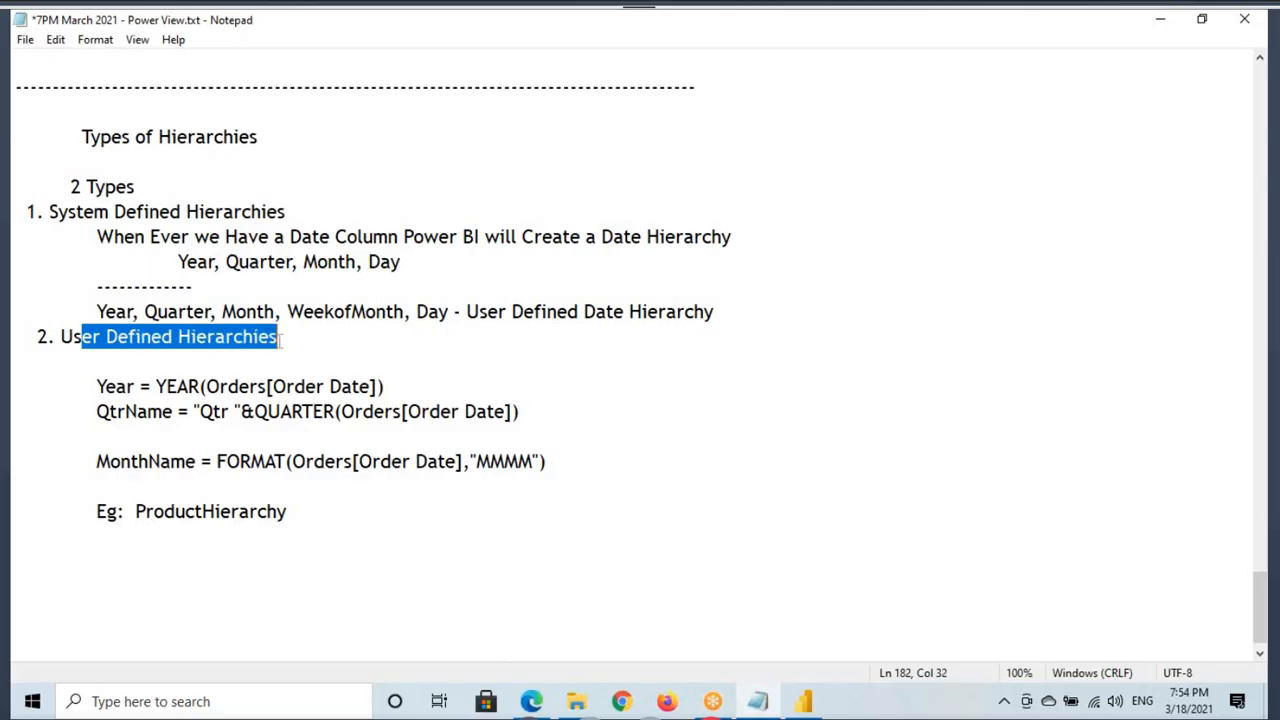
pyautogui.moveTo(114, 212); pyautogui.dragTo(287, 212)
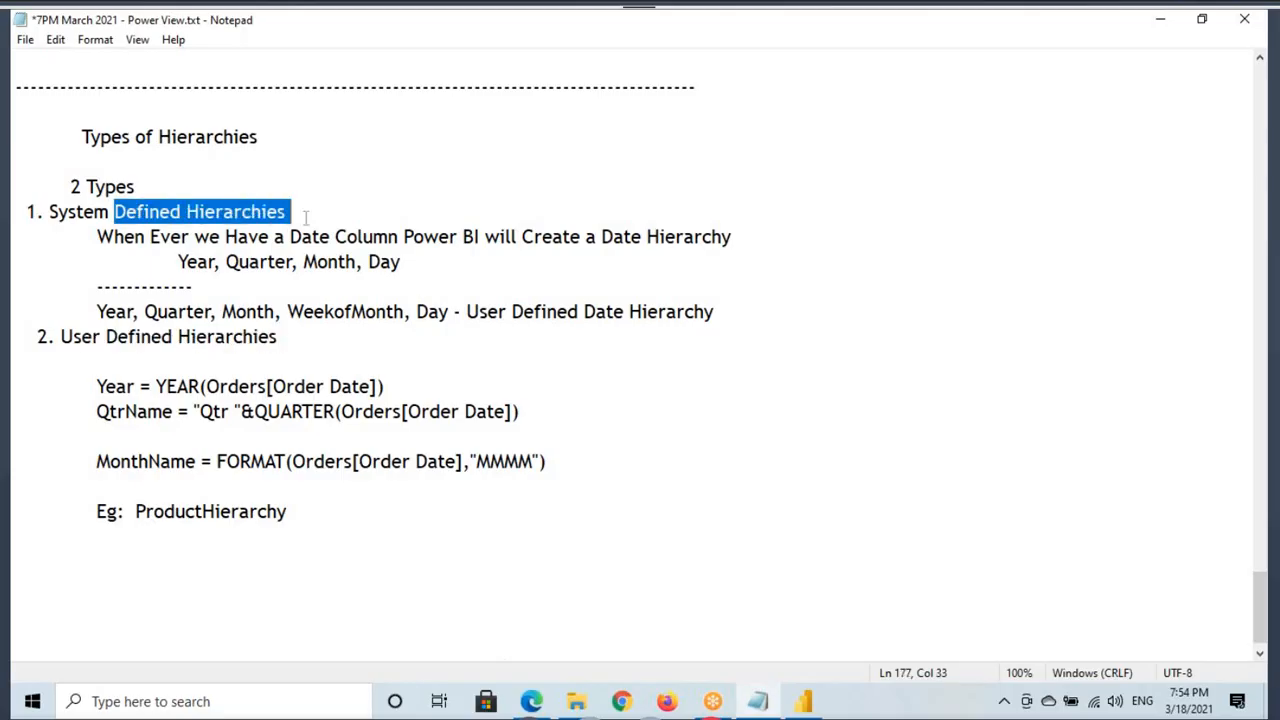
pyautogui.press('super+e')
pyautogui.moveTo(67, 213); pyautogui.dragTo(251, 213)
pyautogui.moveTo(491, 22); pyautogui.dragTo(556, 41)
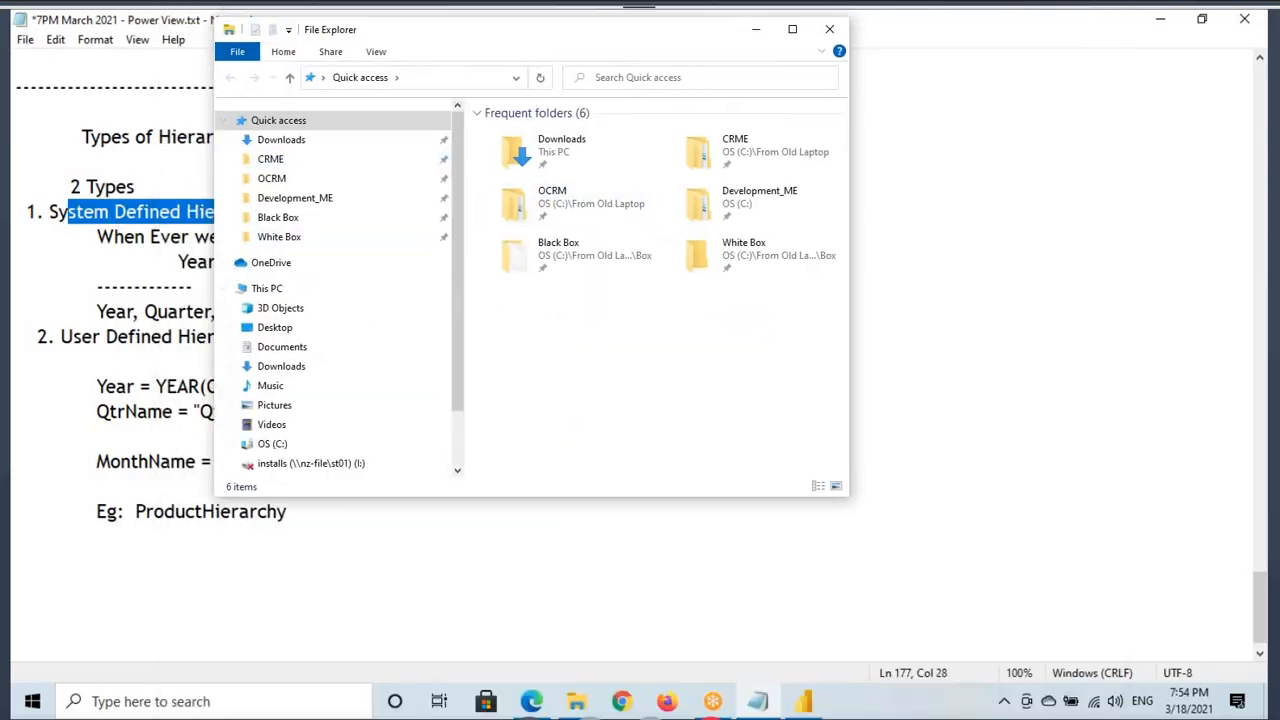
pyautogui.click(200, 277)
pyautogui.moveTo(197, 262); pyautogui.dragTo(410, 262)
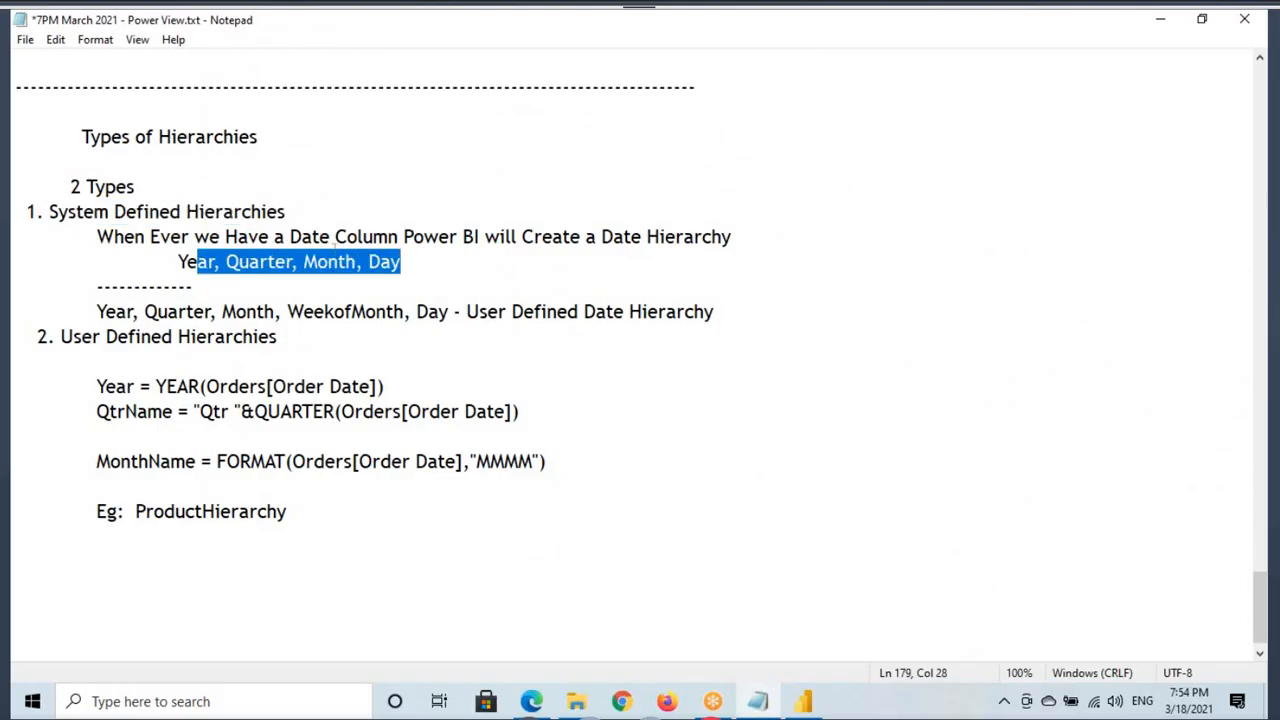
# Append "- Video" to the User Defined Date Hierarchy line and highlight that hierarchy's name.
pyautogui.moveTo(486, 311); pyautogui.dragTo(709, 312)
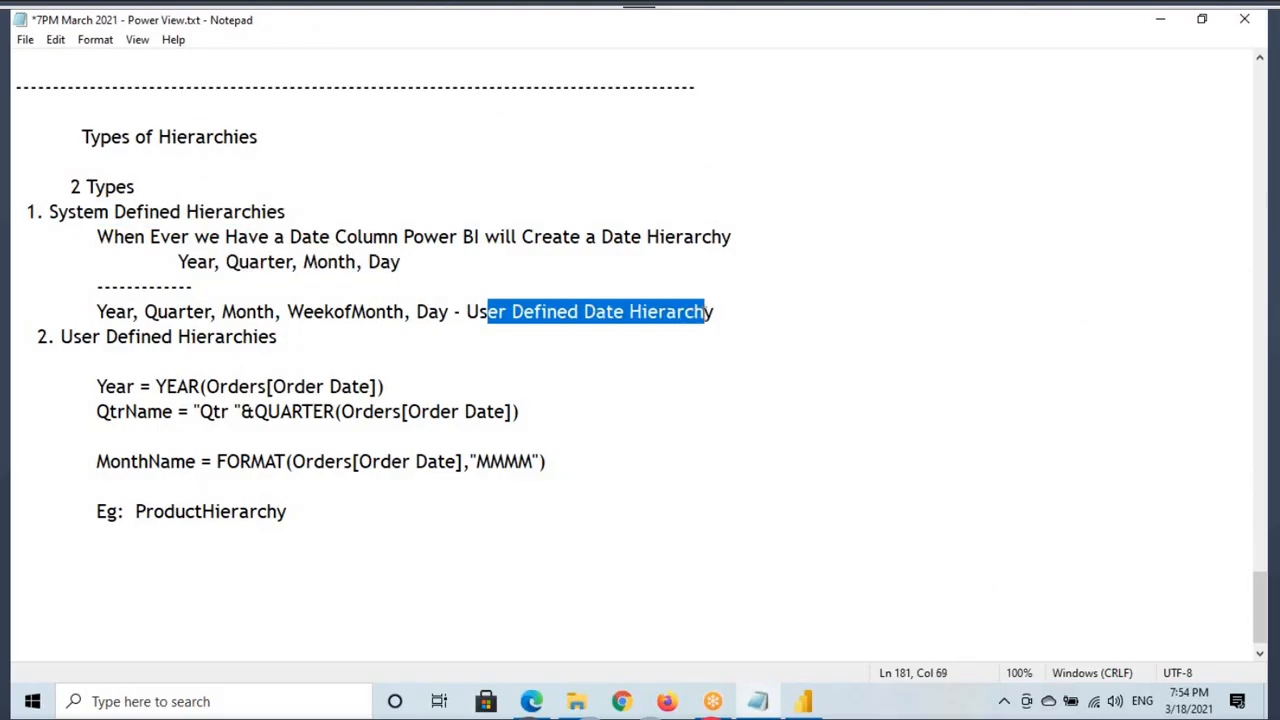
pyautogui.moveTo(466, 311); pyautogui.dragTo(713, 312)
pyautogui.moveTo(480, 311); pyautogui.dragTo(705, 312)
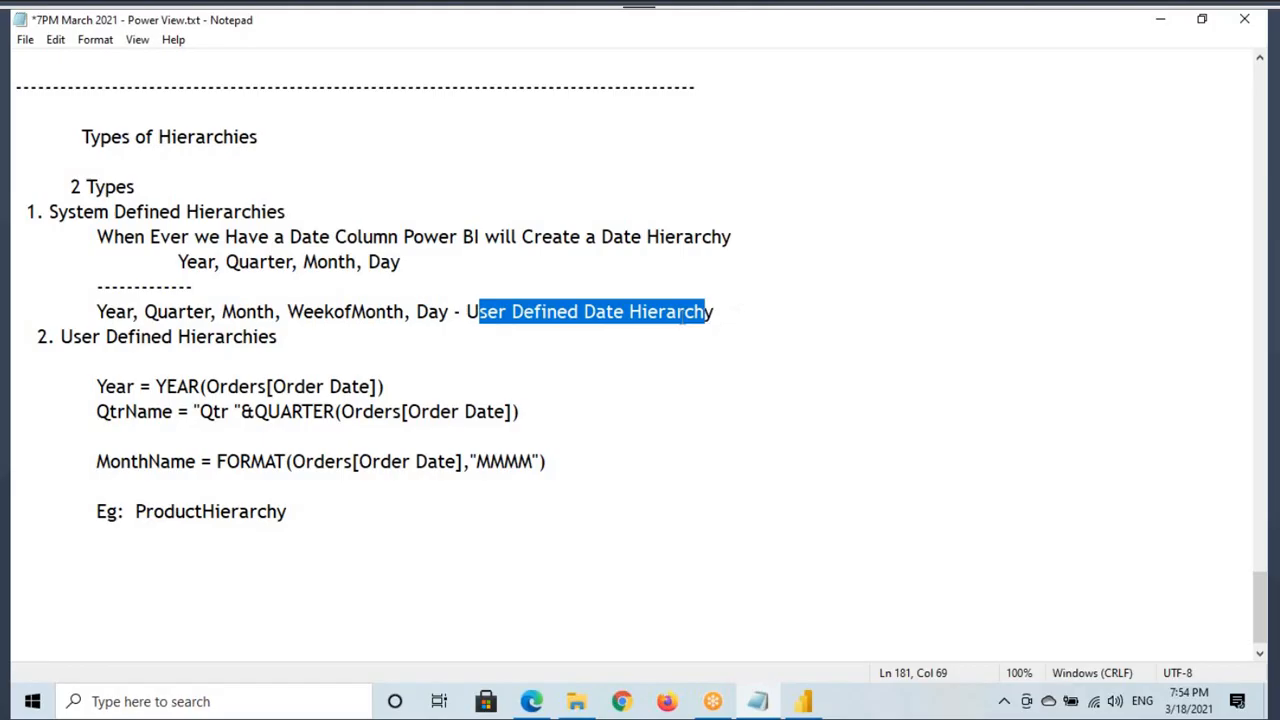
pyautogui.click(750, 312)
pyautogui.write('- Video')
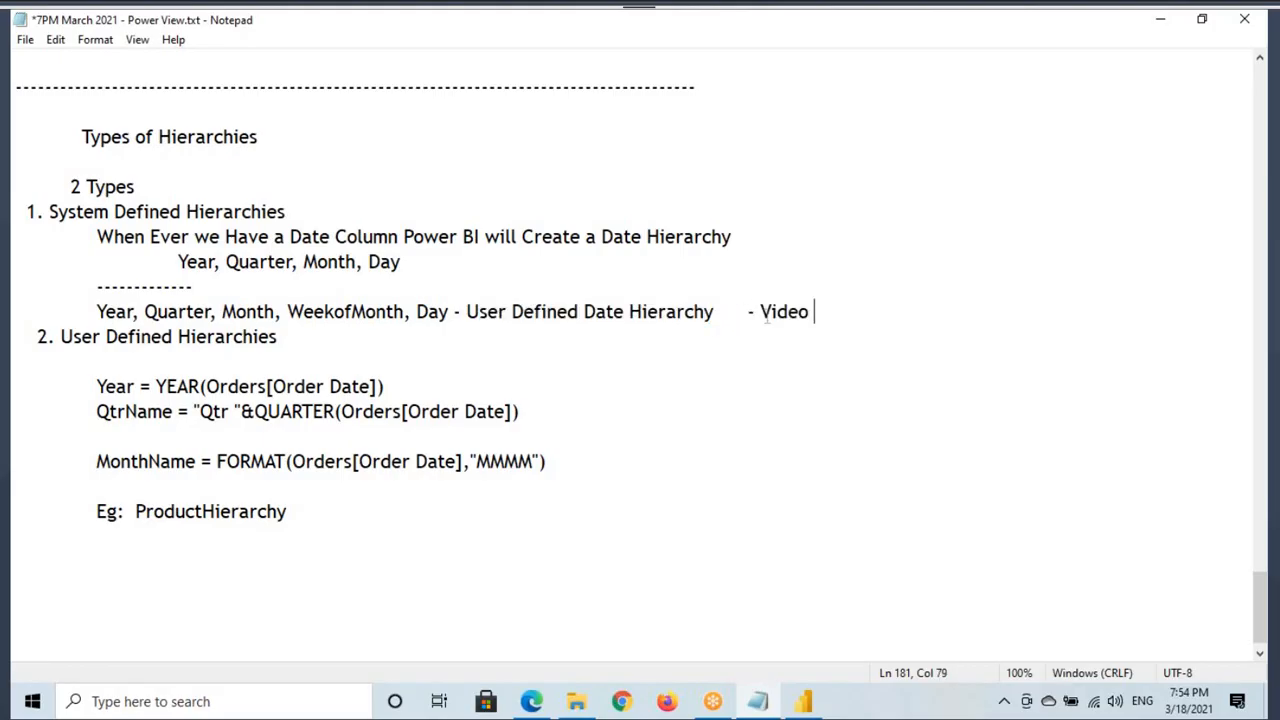
pyautogui.moveTo(767, 312); pyautogui.dragTo(820, 312)
pyautogui.moveTo(500, 312); pyautogui.dragTo(695, 312)
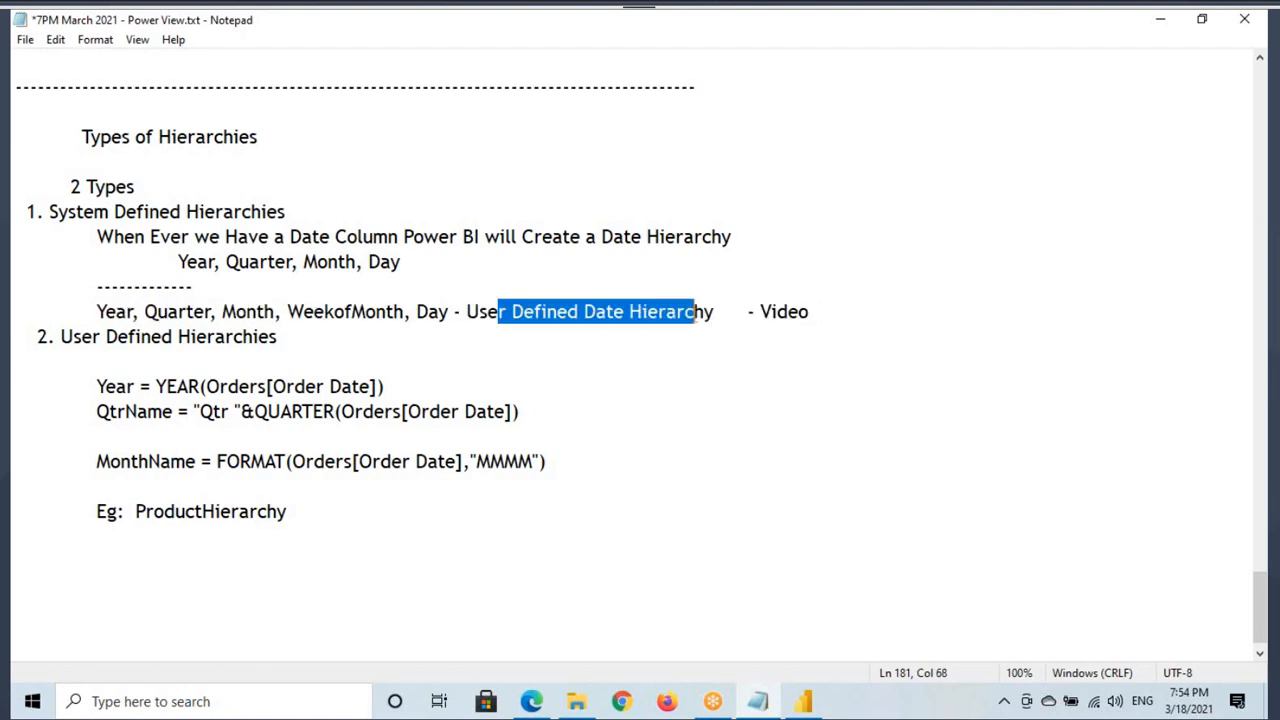
# Switch to Power BI Desktop's Data view and examine the Year and QtrName columns of the Orders table.
pyautogui.click(808, 703)
pyautogui.click(31, 218)
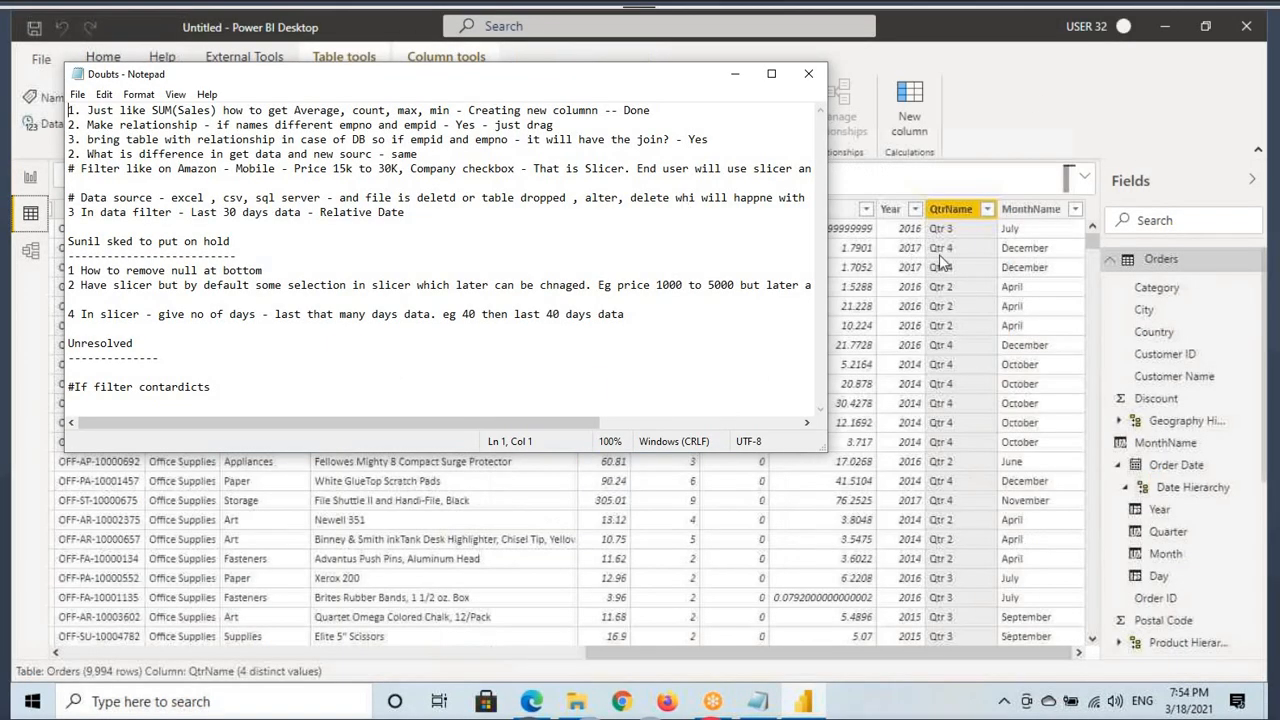
pyautogui.click(940, 212)
pyautogui.click(898, 212)
pyautogui.click(955, 212)
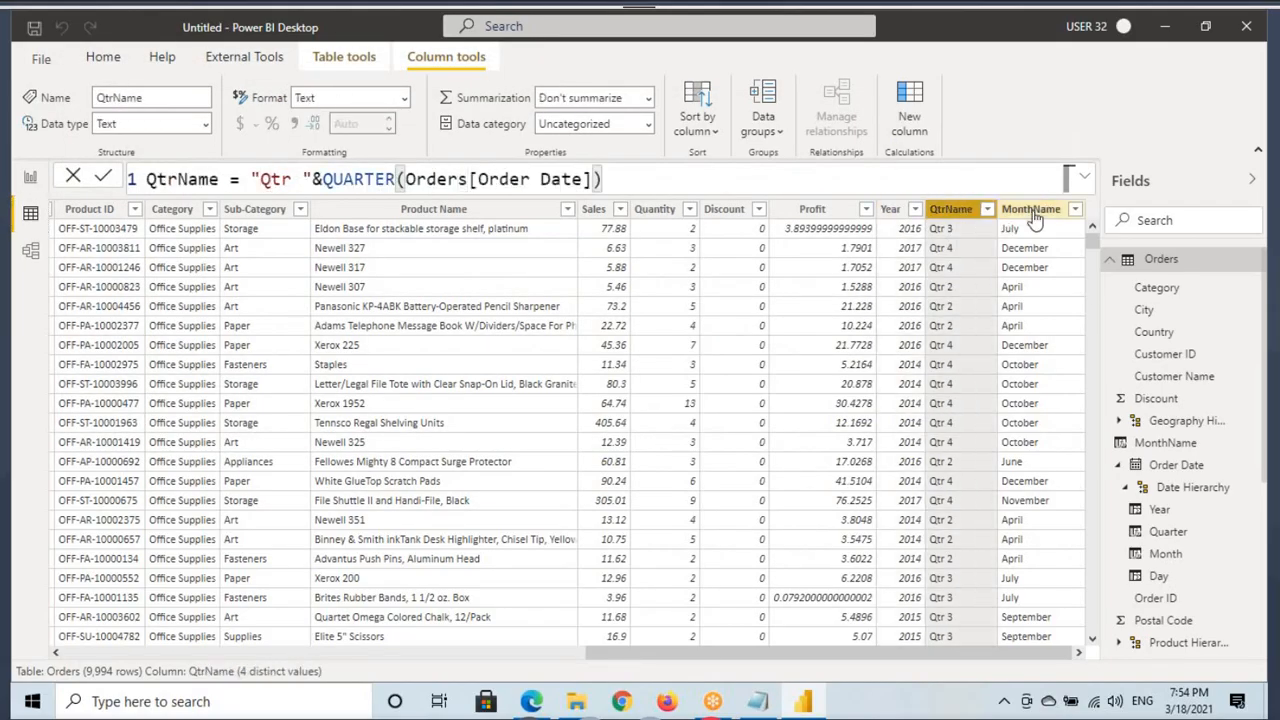
# Review the MonthName column's formula, and highlight the User Defined Date Hierarchy text in the Notepad notes.
pyautogui.click(1030, 212)
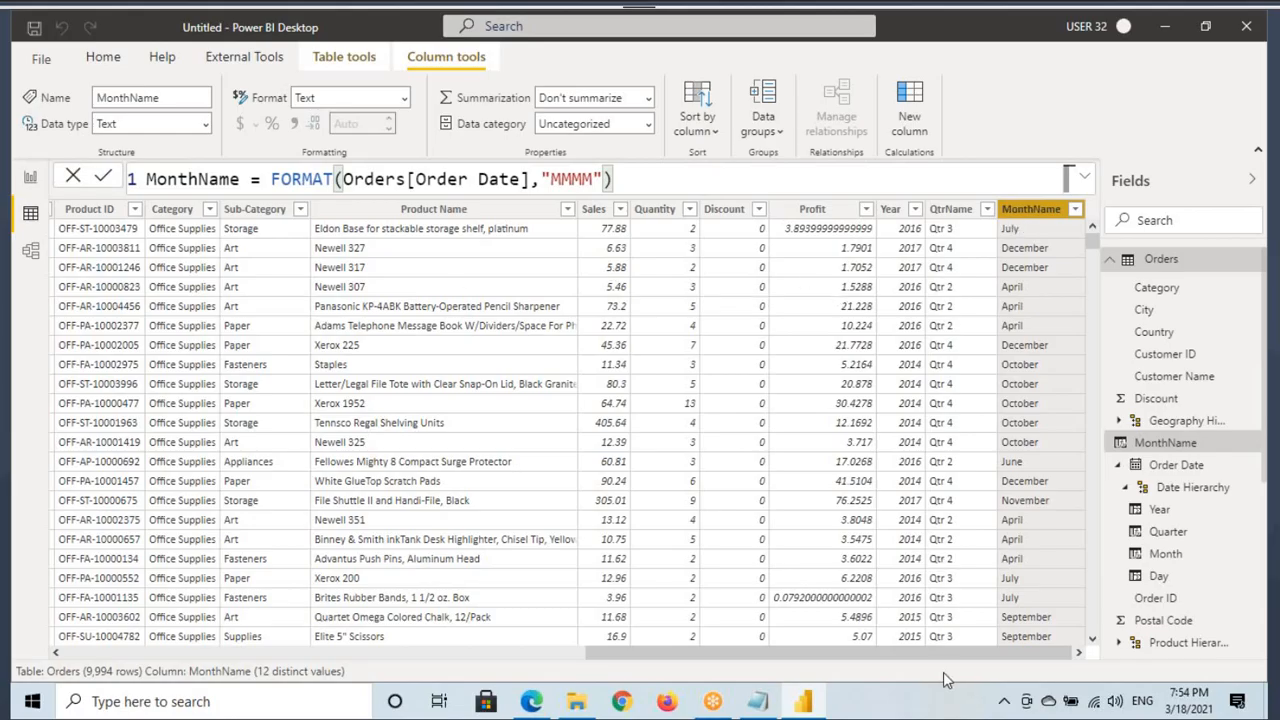
pyautogui.click(758, 702)
pyautogui.moveTo(487, 312); pyautogui.dragTo(712, 312)
# Return to Power BI Desktop's report and drill the sales chart up to years, then down through 2017, Qtr 4 and November to days.
pyautogui.click(806, 702)
pyautogui.click(30, 178)
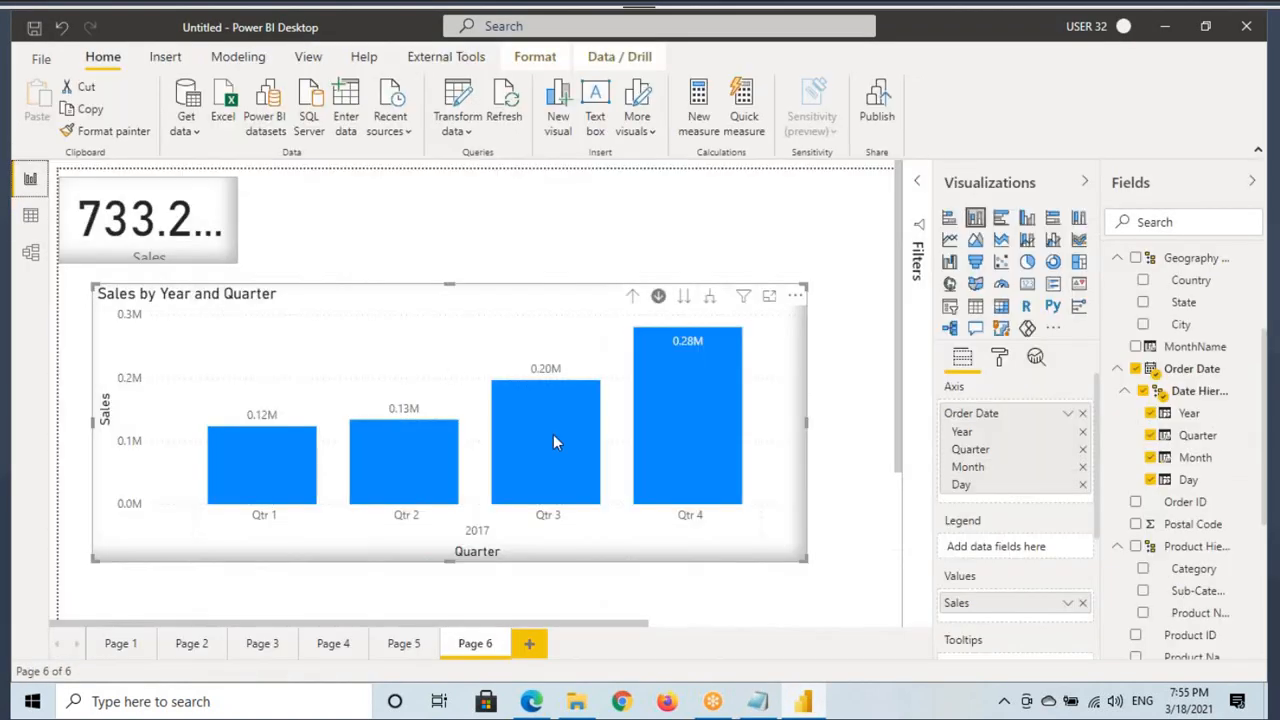
pyautogui.click(632, 296)
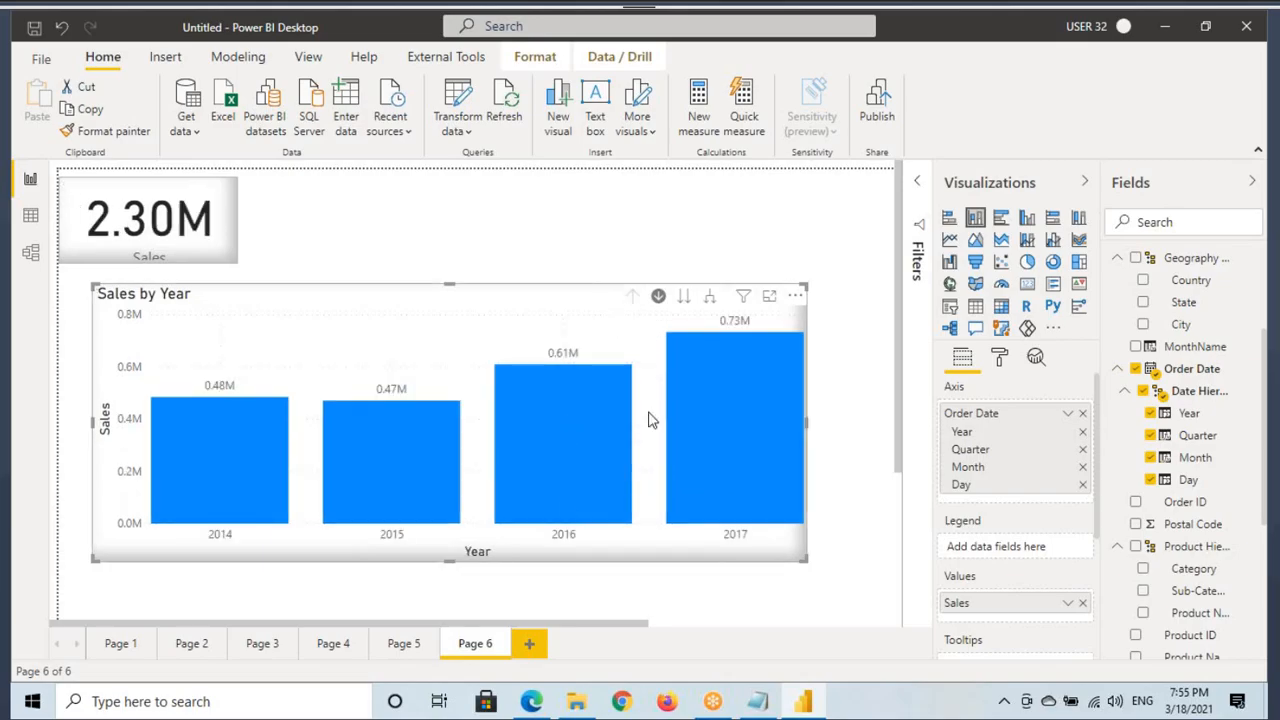
pyautogui.click(691, 465)
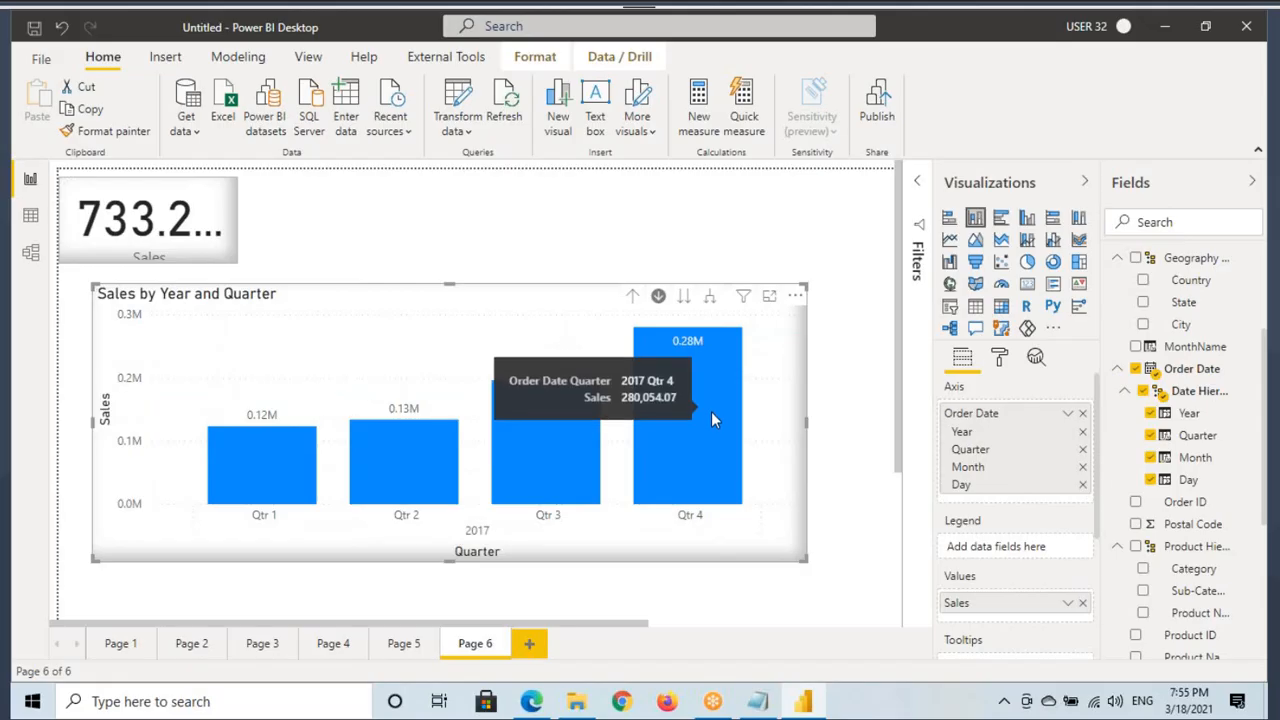
pyautogui.click(700, 423)
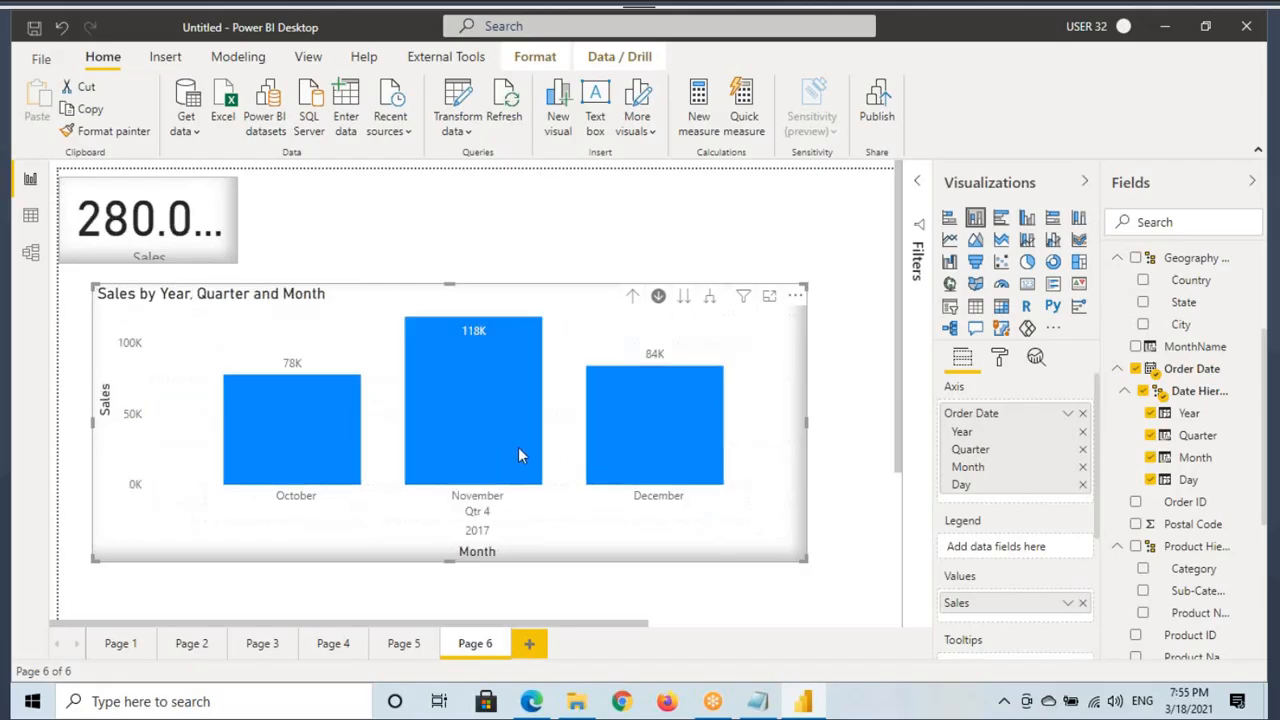
pyautogui.click(482, 505)
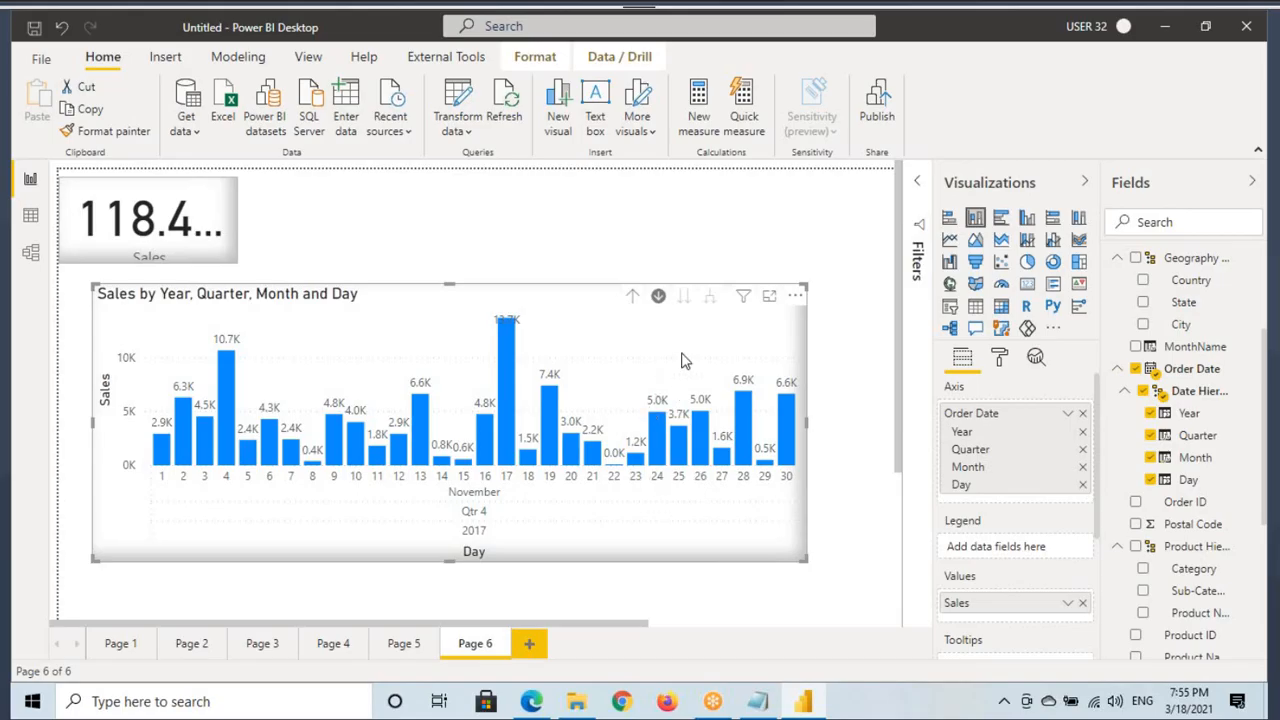
# In the Notepad notes, select and copy everything from the Hierarchies and Drill-Down Reports heading through "Eg: ProductHierarchy".
pyautogui.click(757, 701)
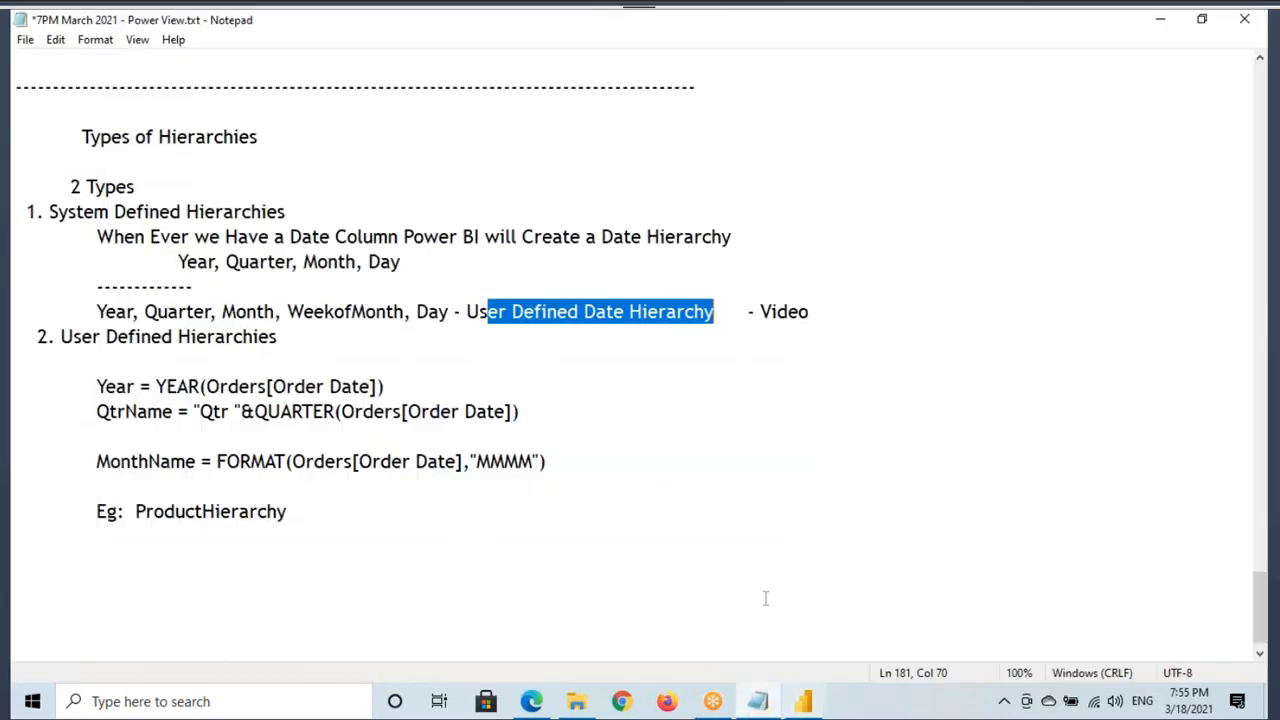
pyautogui.scroll(11, 228, 308)
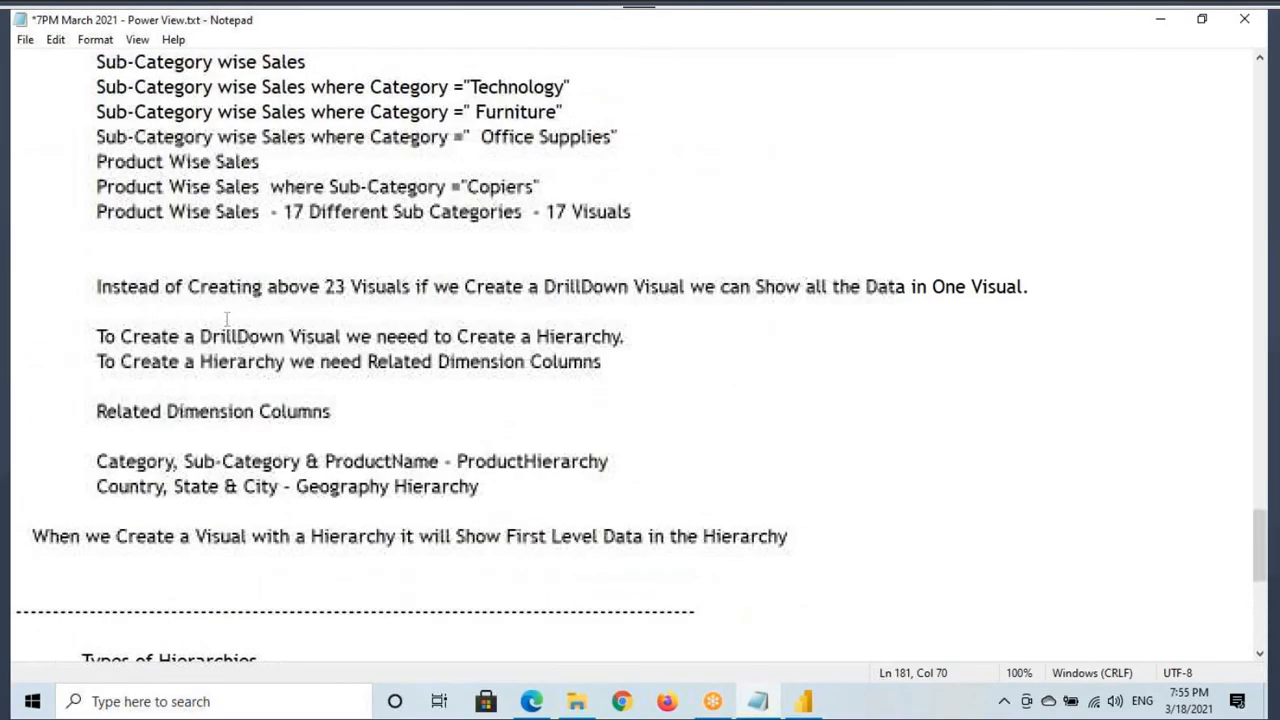
pyautogui.moveTo(12, 161); pyautogui.dragTo(342, 485)
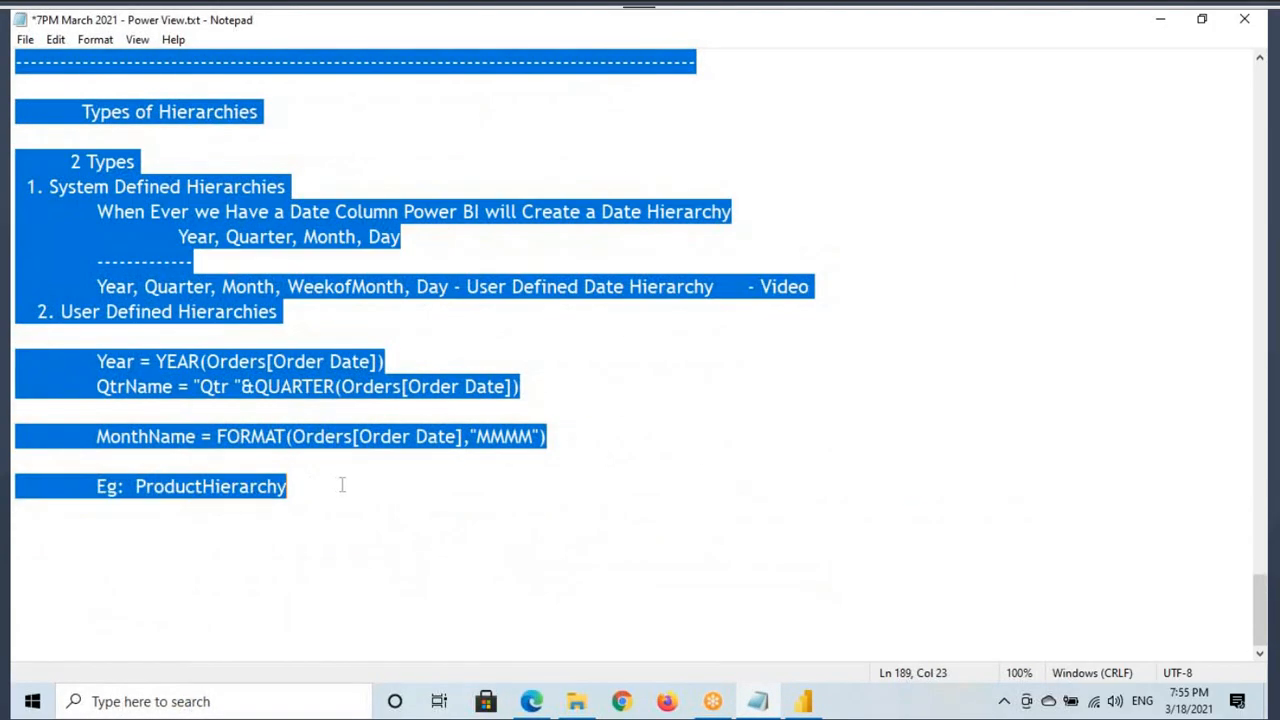
# Switch back to Power BI Desktop, add a new report page, and set its page view to actual size.
pyautogui.click(803, 701)
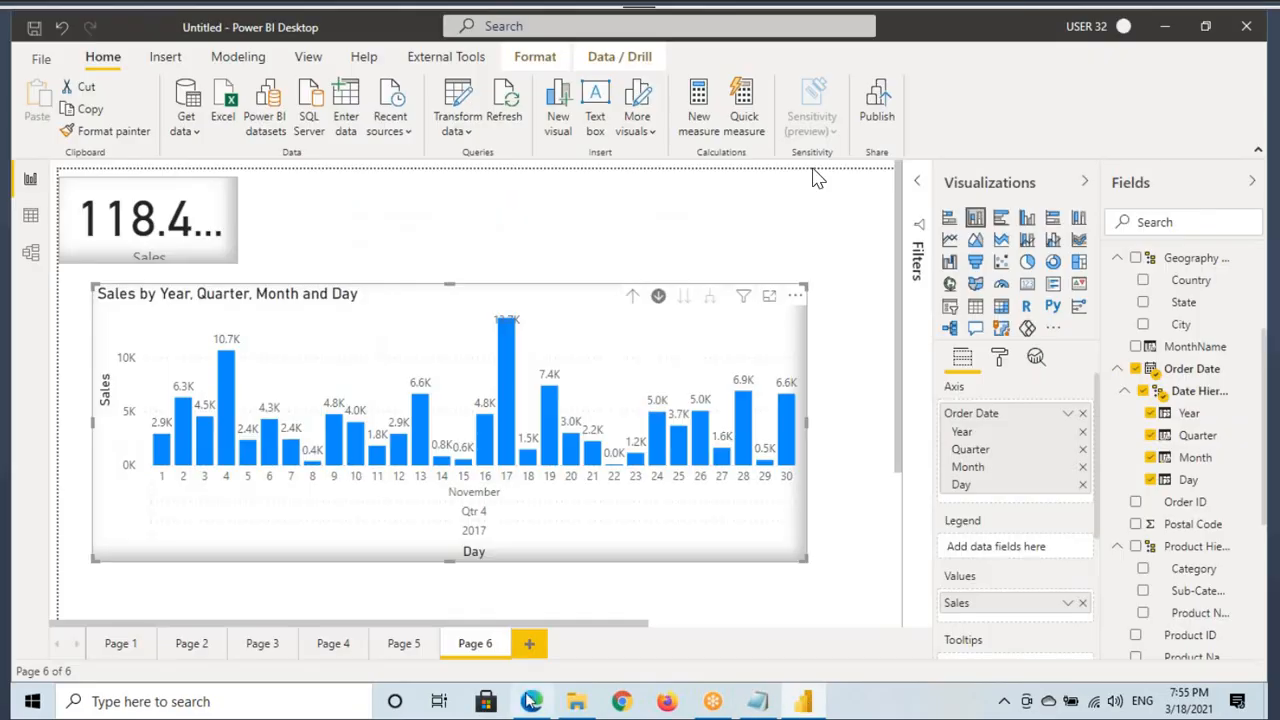
pyautogui.click(530, 644)
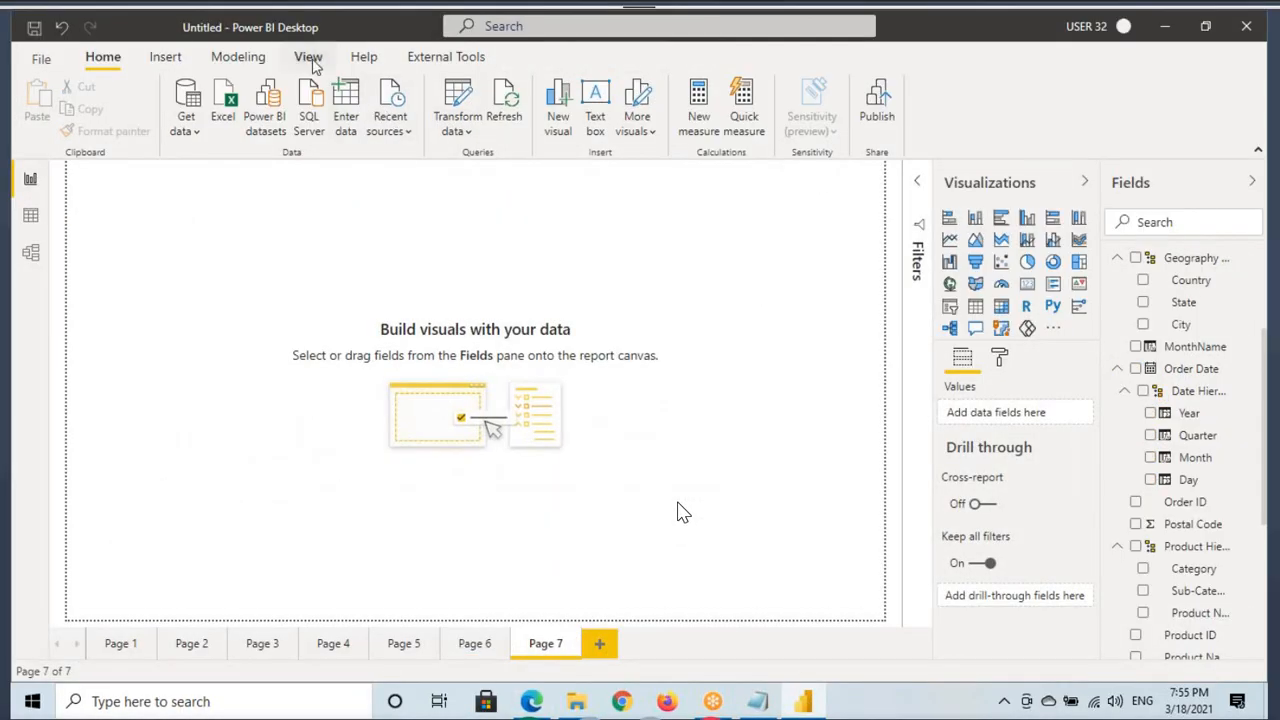
pyautogui.click(308, 56)
pyautogui.click(500, 133)
pyautogui.click(541, 222)
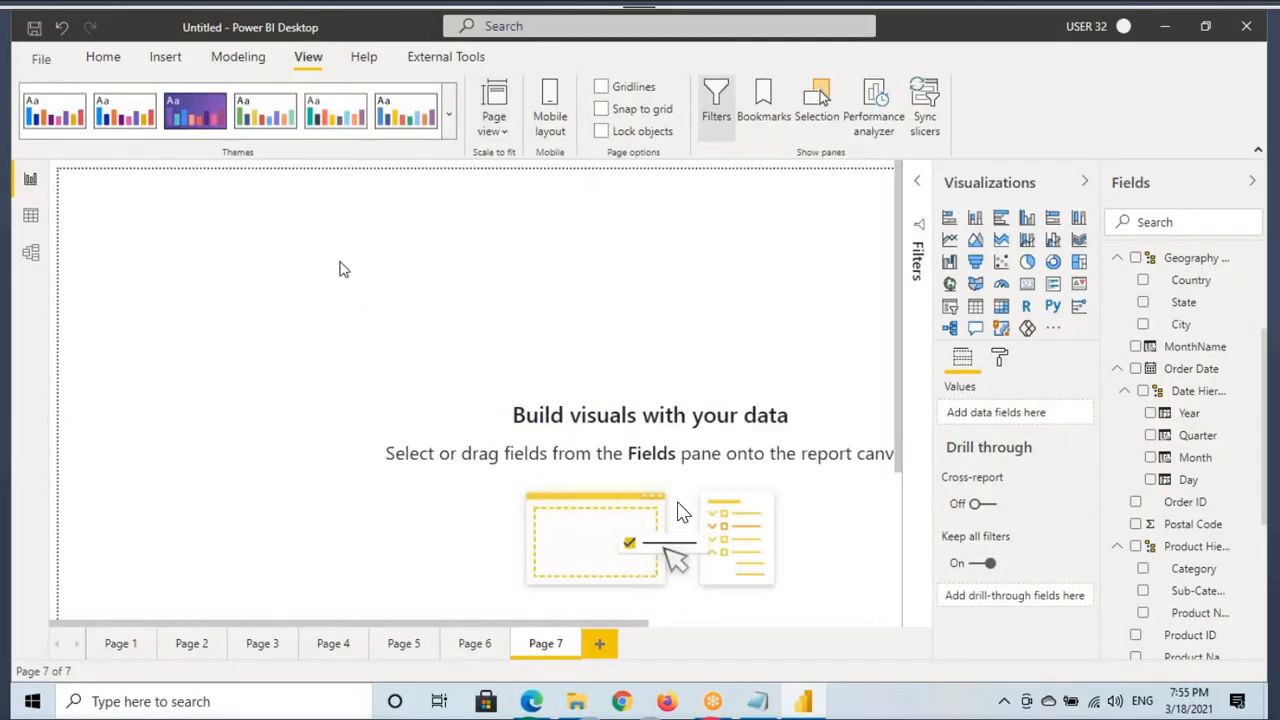
# Insert a text box on Page 7 and paste the copied hierarchy notes into it.
pyautogui.click(165, 62)
pyautogui.click(456, 108)
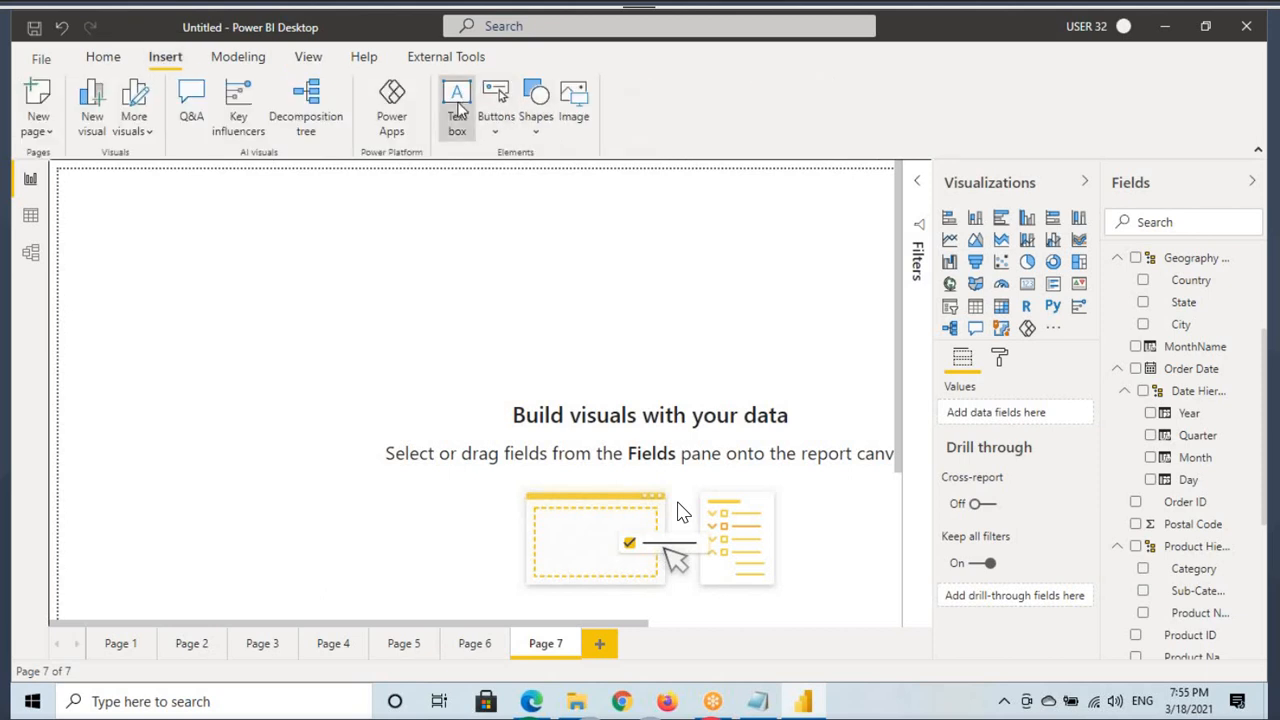
pyautogui.hotkey('ctrl', 'v')
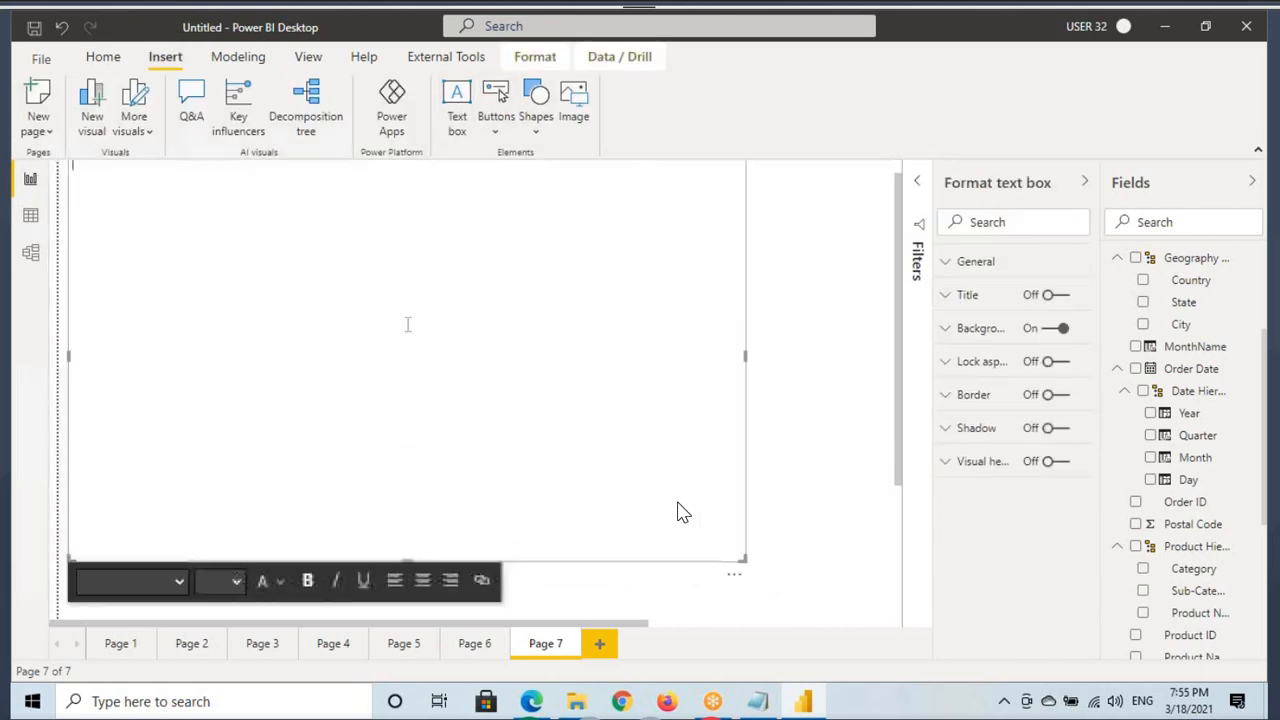
pyautogui.scroll(5, 410, 327)
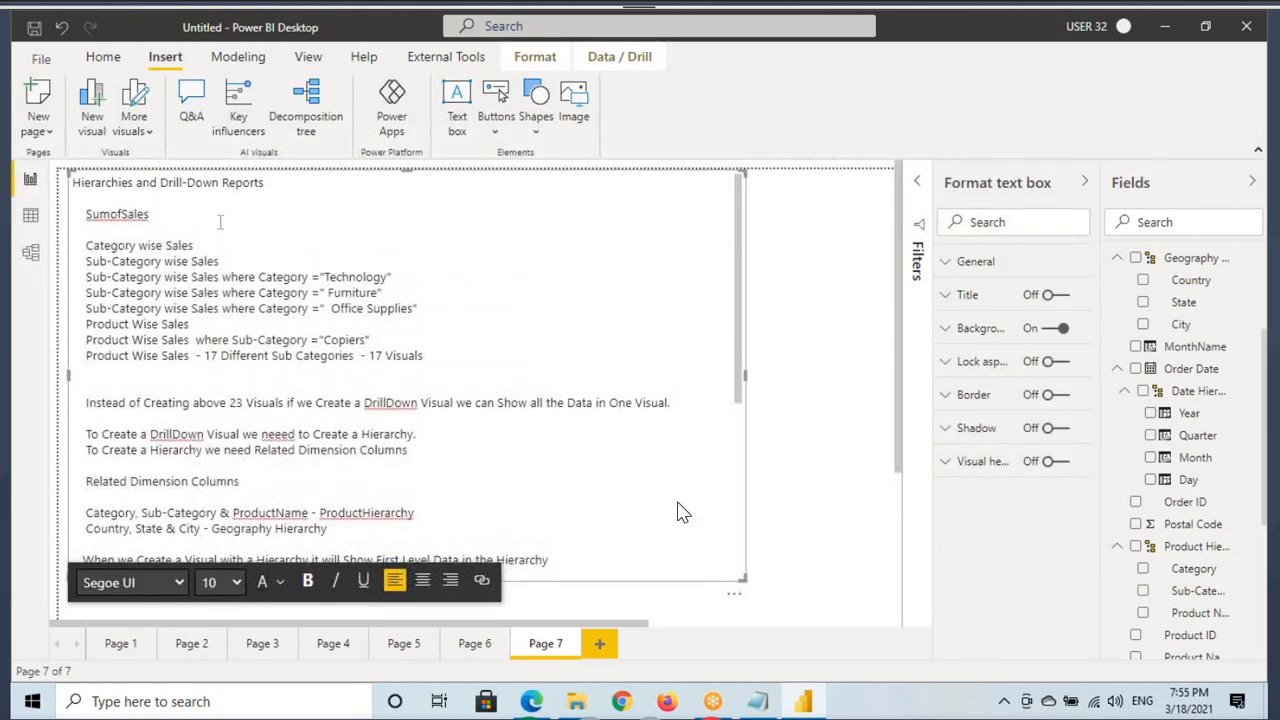
pyautogui.click(34, 30)
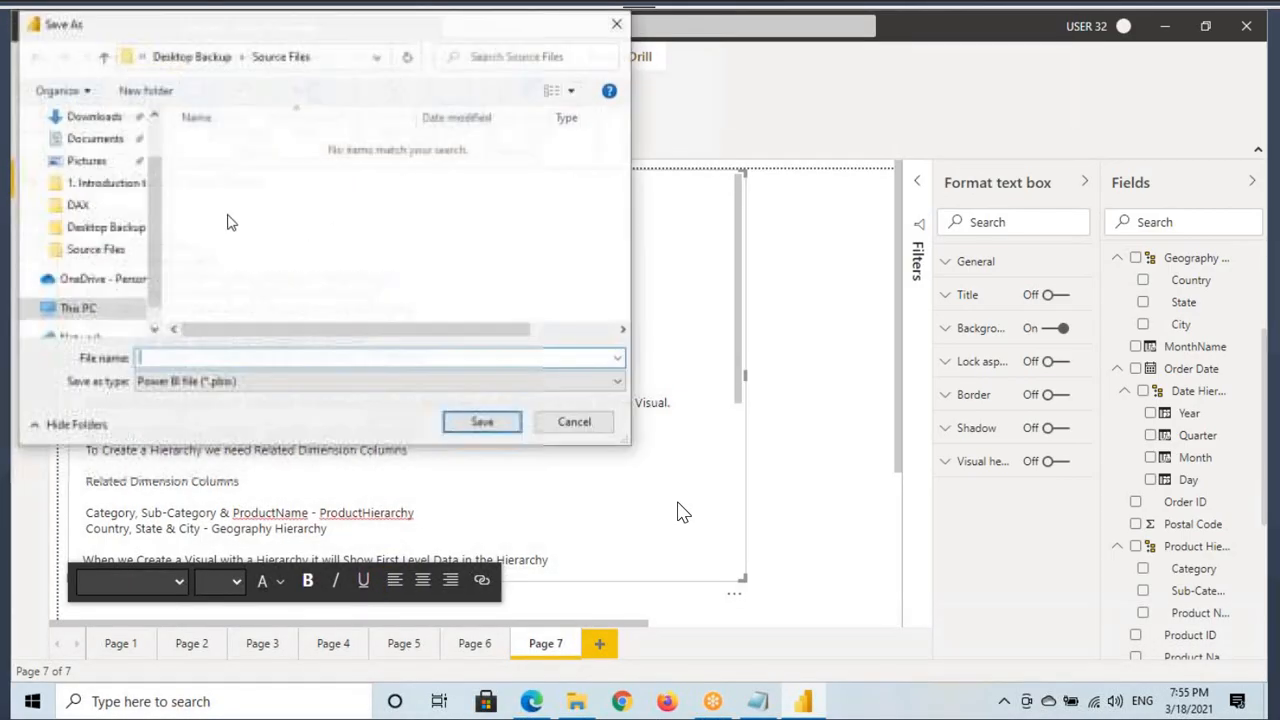
pyautogui.scroll(1, 128, 153)
pyautogui.click(128, 153)
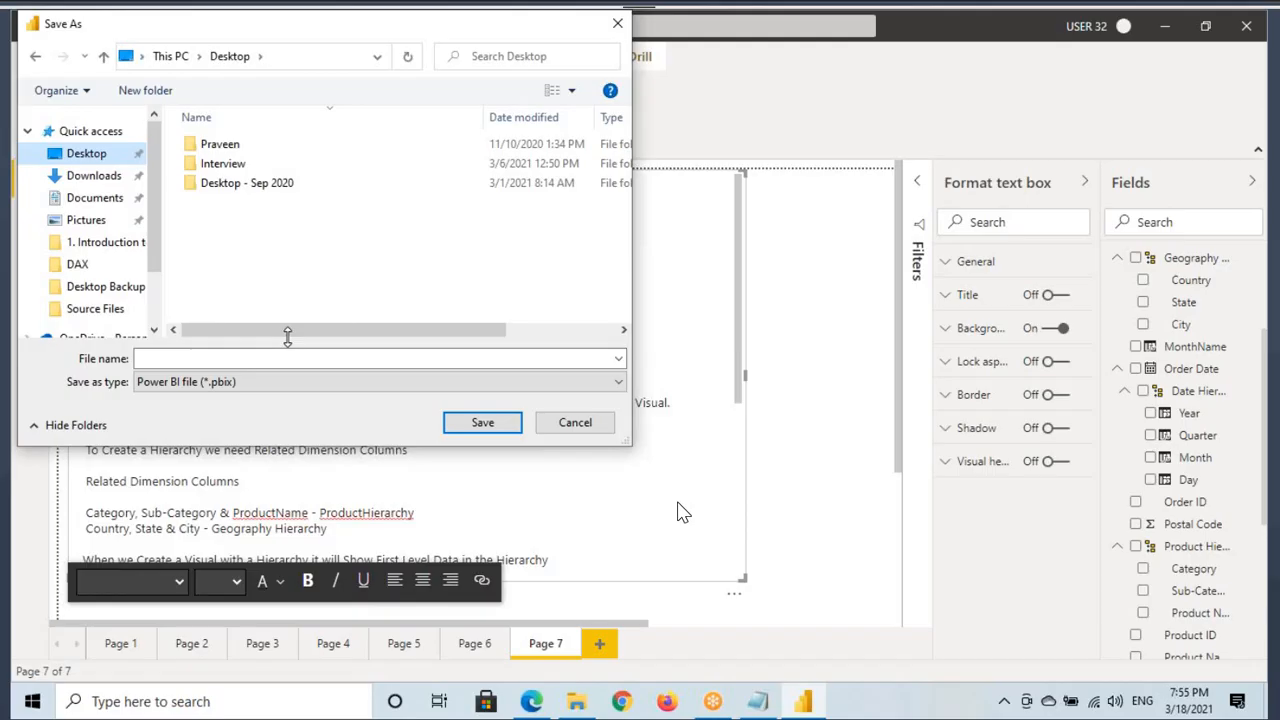
pyautogui.click(575, 422)
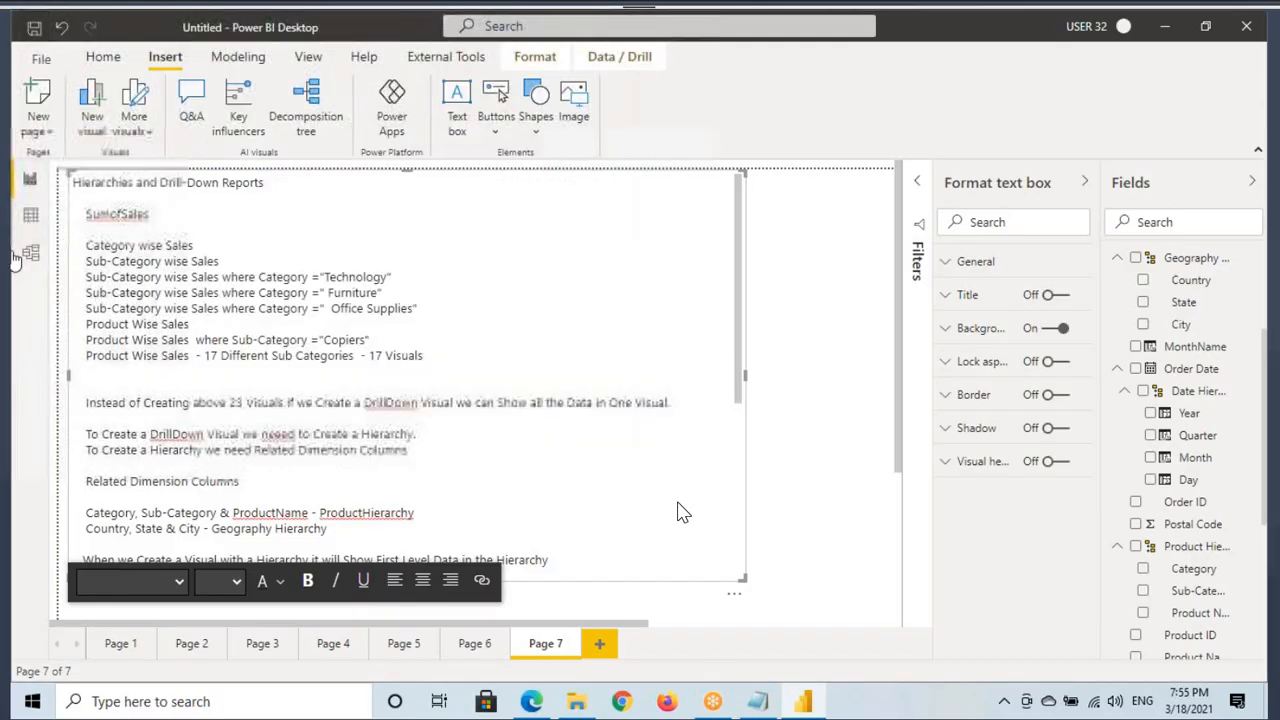
pyautogui.click(30, 214)
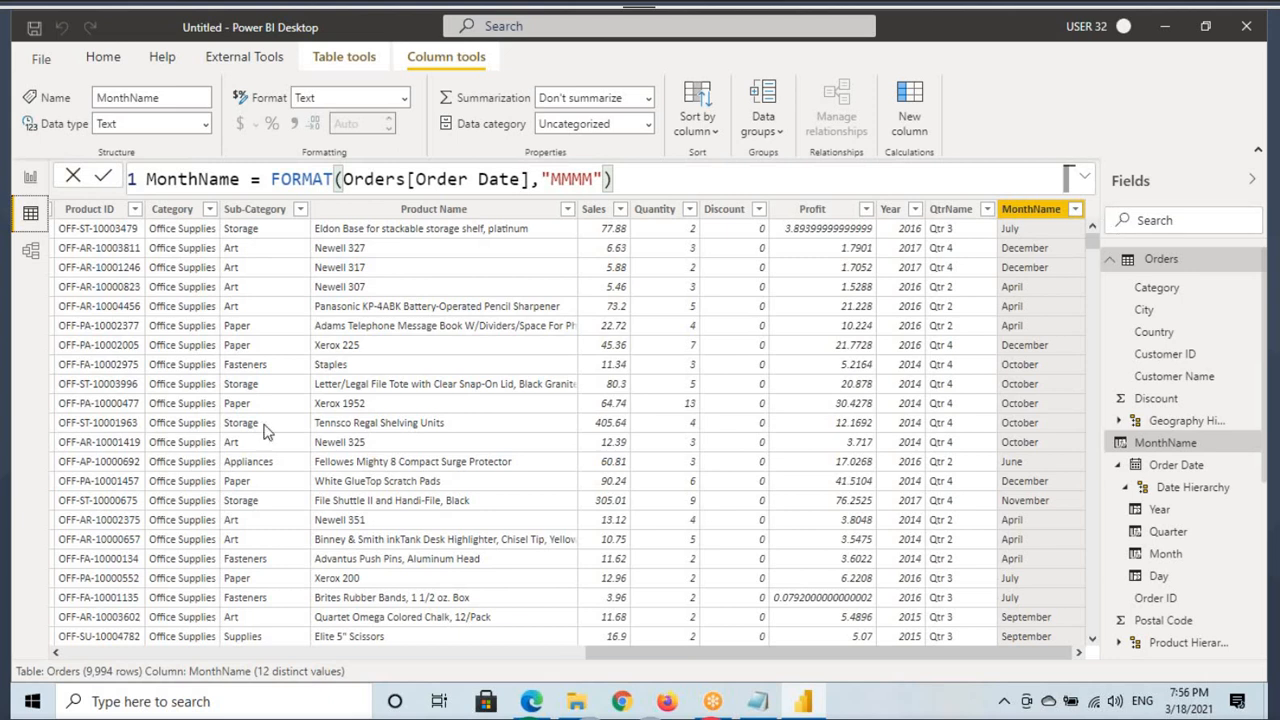
pyautogui.click(30, 178)
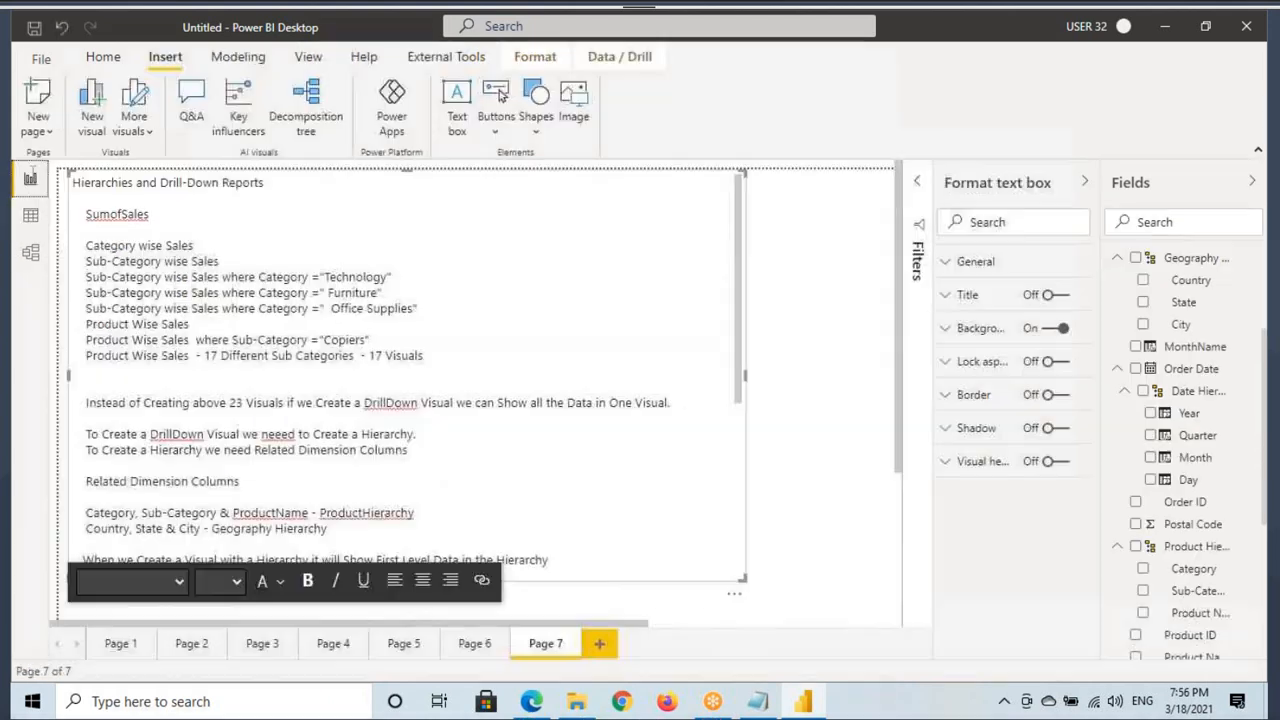
# Save the report to the Desktop as a Power BI file named "Hierarchies & DrillDown Reports - 18 March".
pyautogui.click(103, 57)
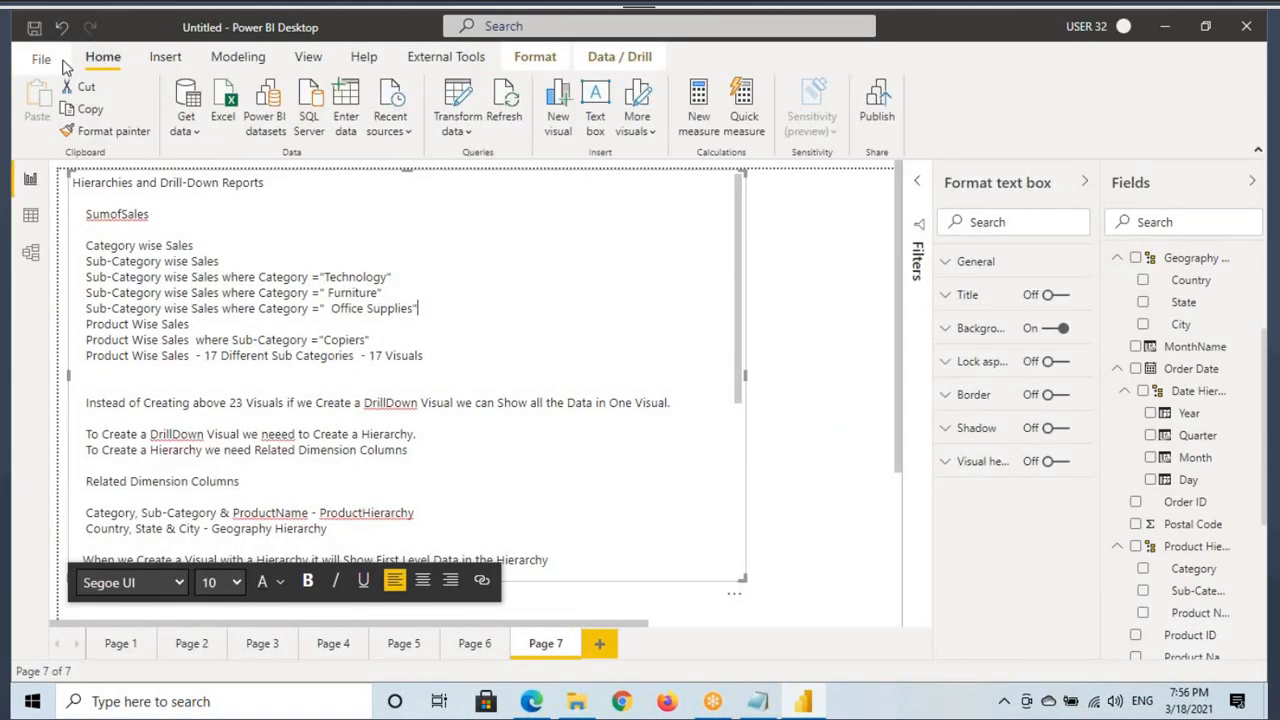
pyautogui.click(35, 31)
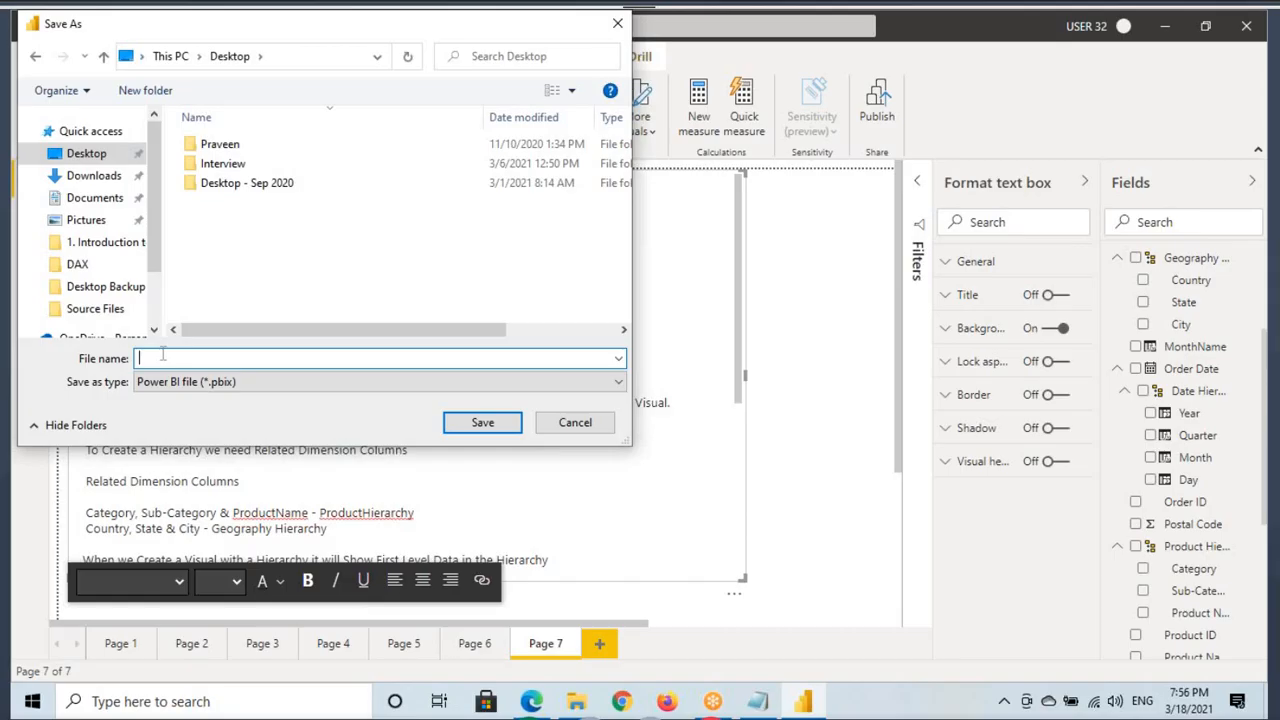
pyautogui.write('Hierarchies & DrillDown Rep')
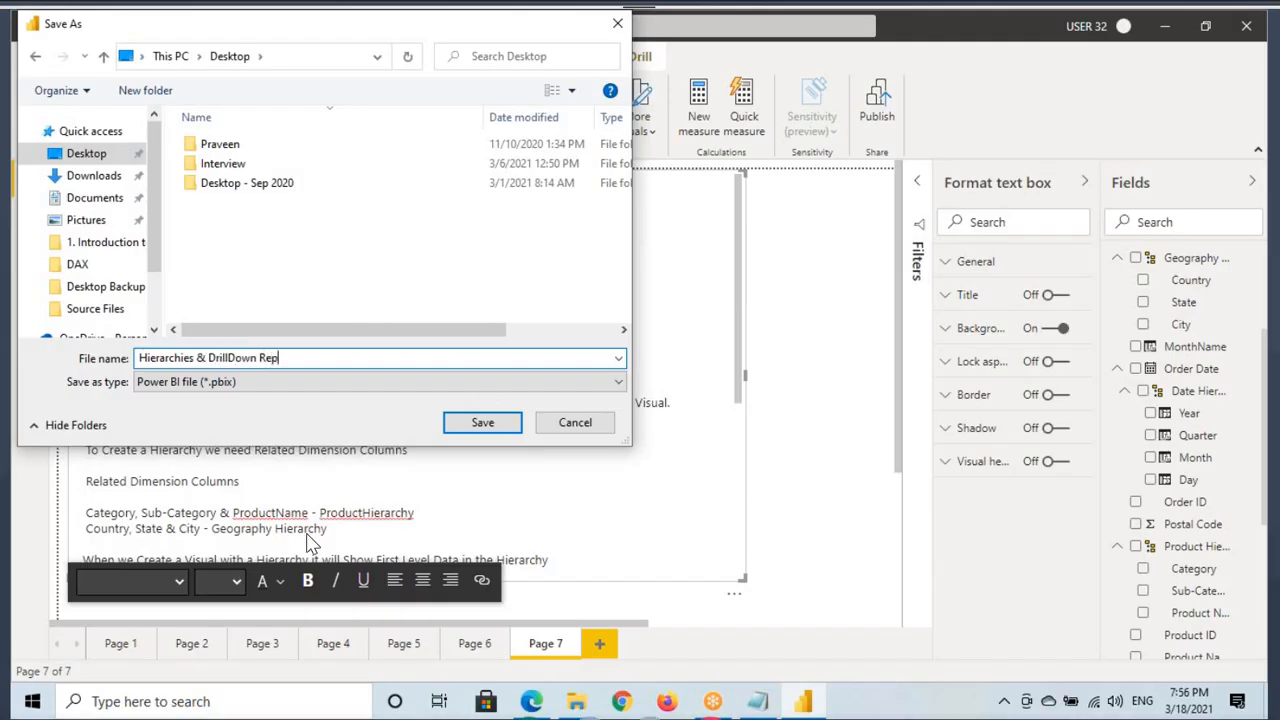
pyautogui.write('orts - 18 March')
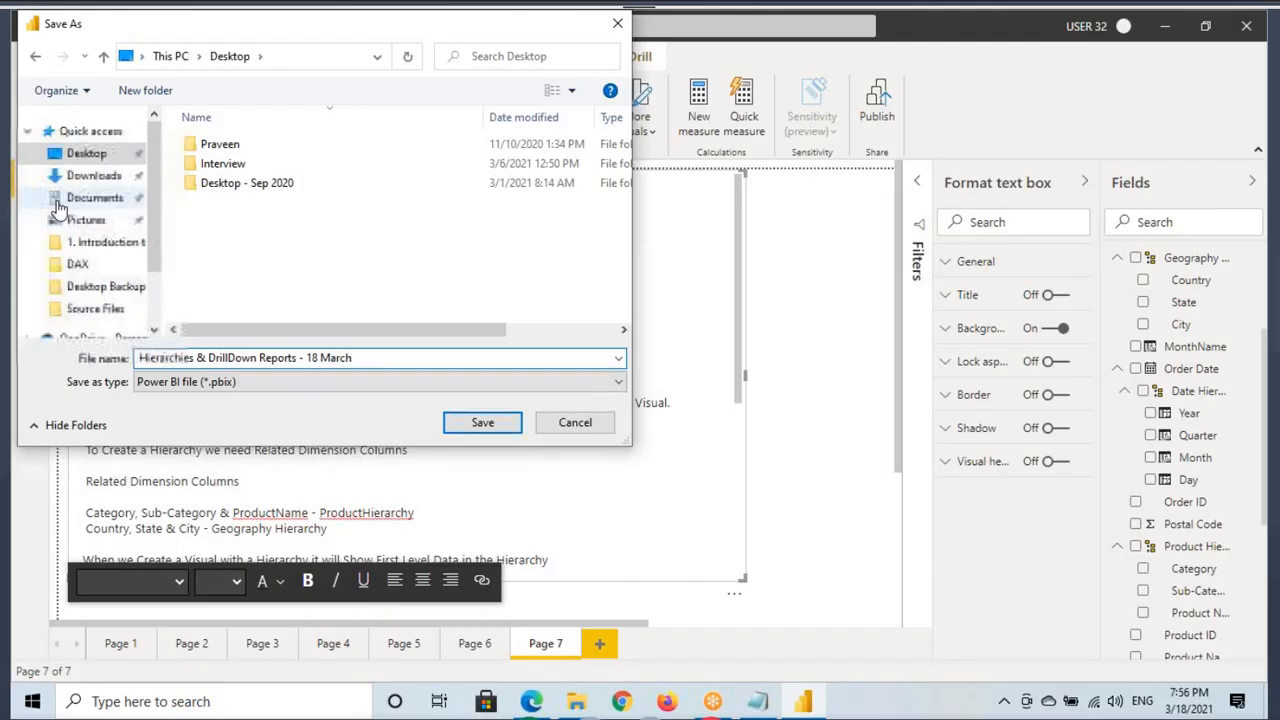
pyautogui.click(482, 422)
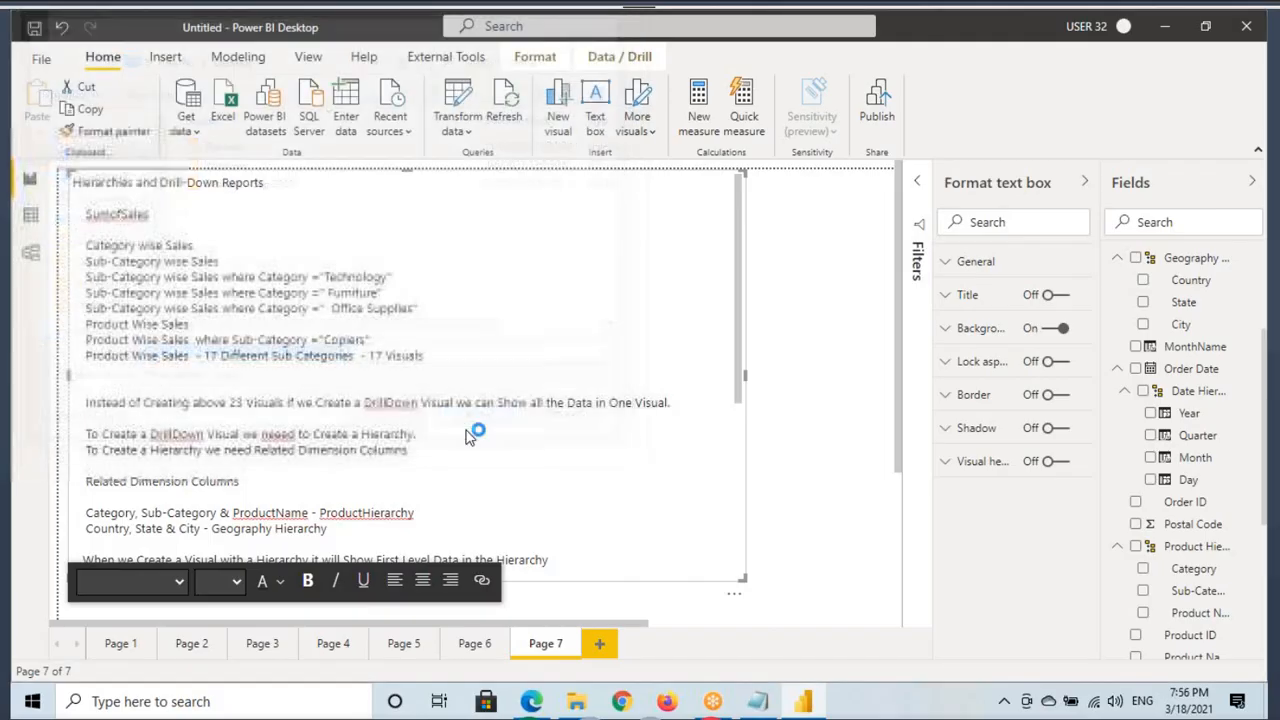